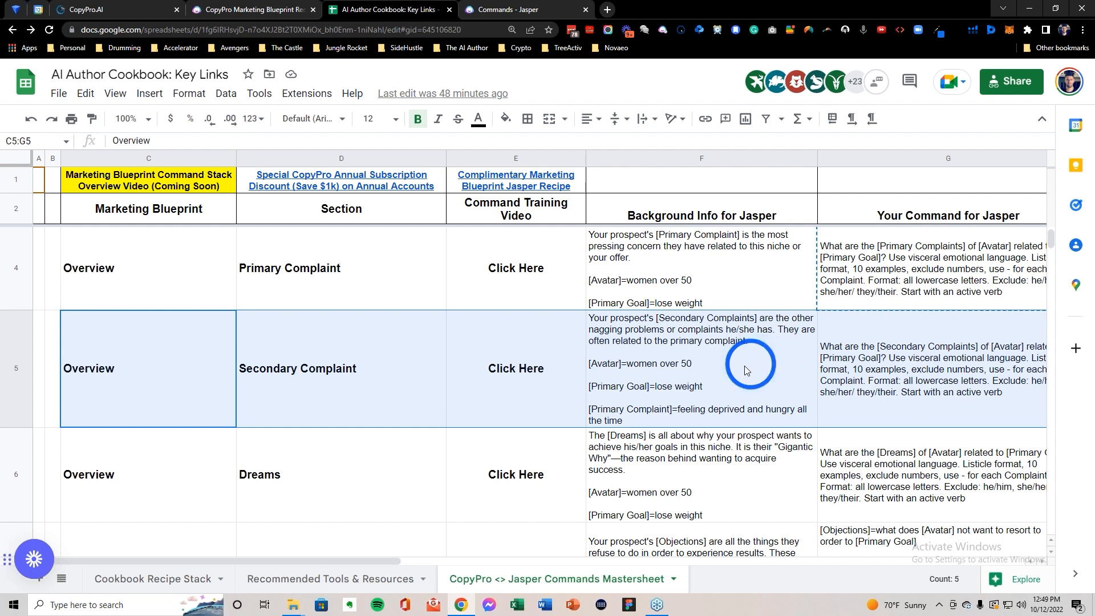
Step: Try replacing Jasper's background information with the sheet's Secondary Complaint background text from cell F5, without the opening quotation mark
left_click(693, 365)
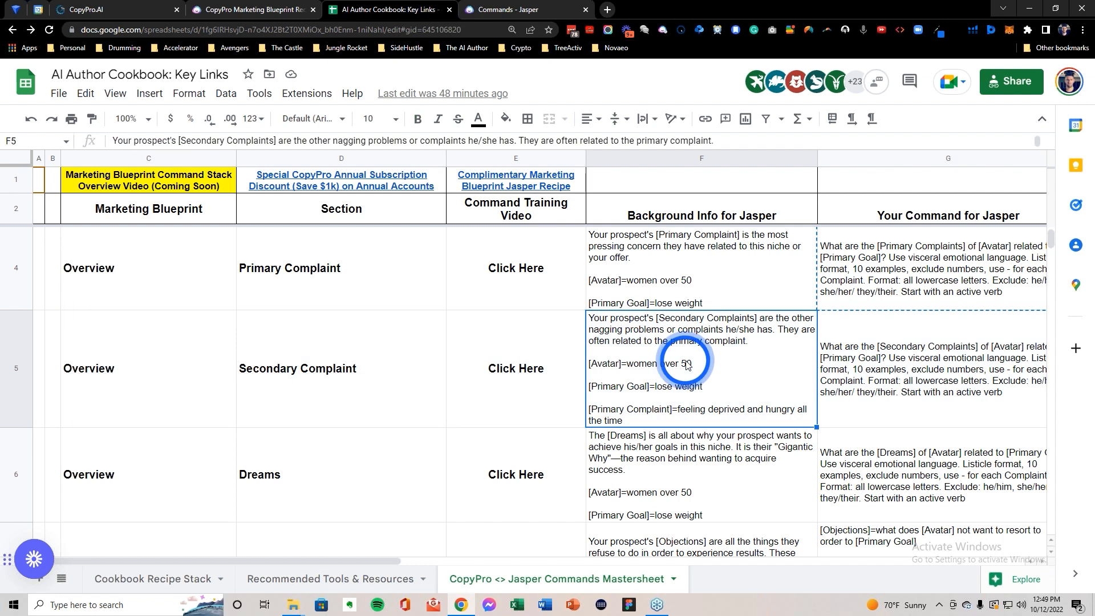
key("ctrl+c")
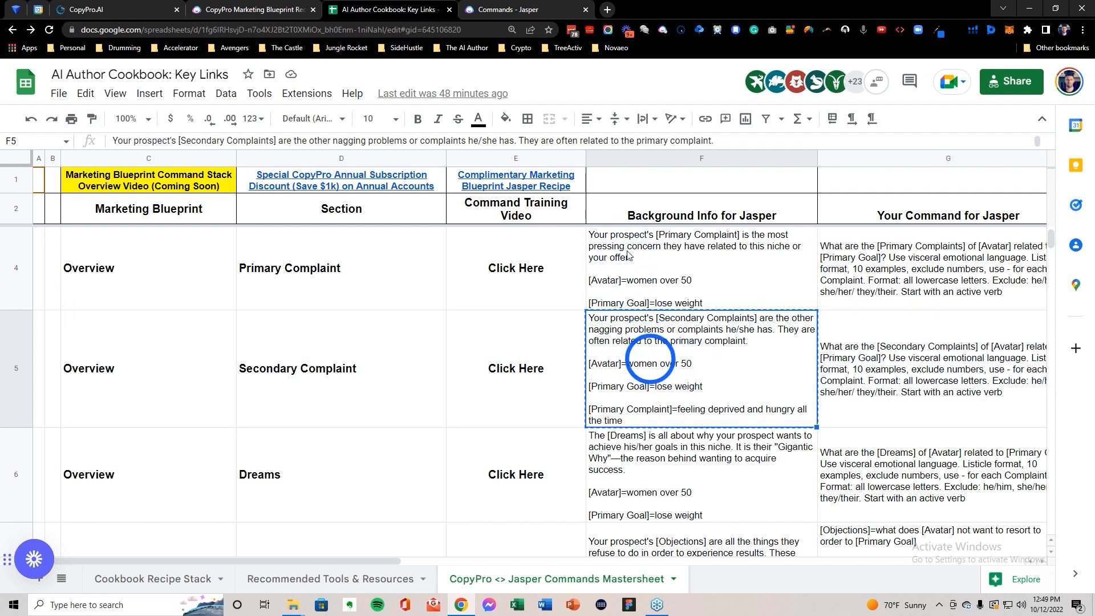
left_click(522, 9)
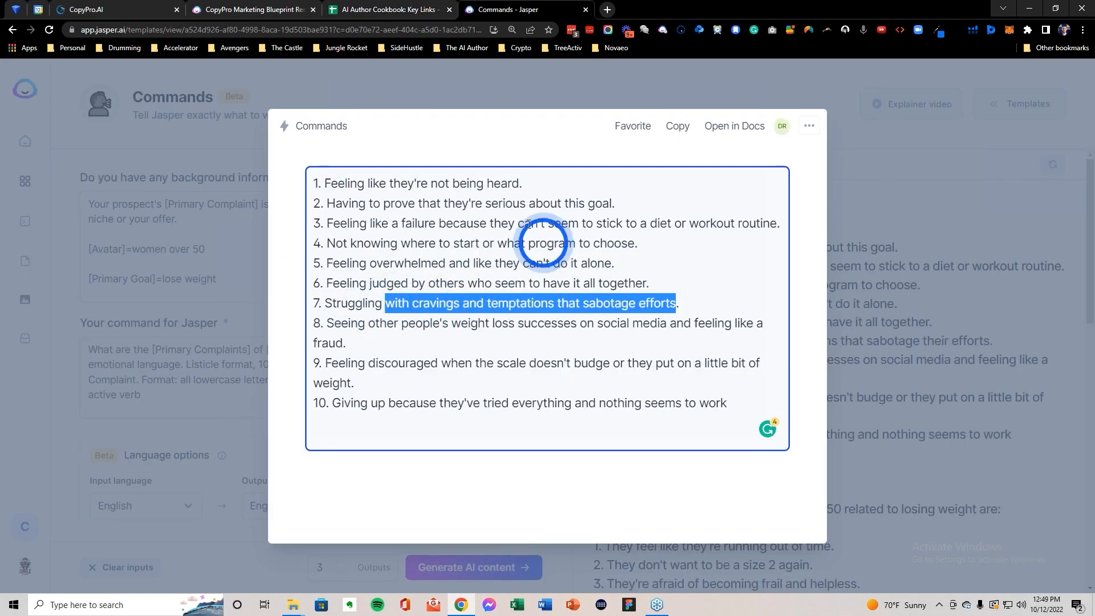
left_click(903, 255)
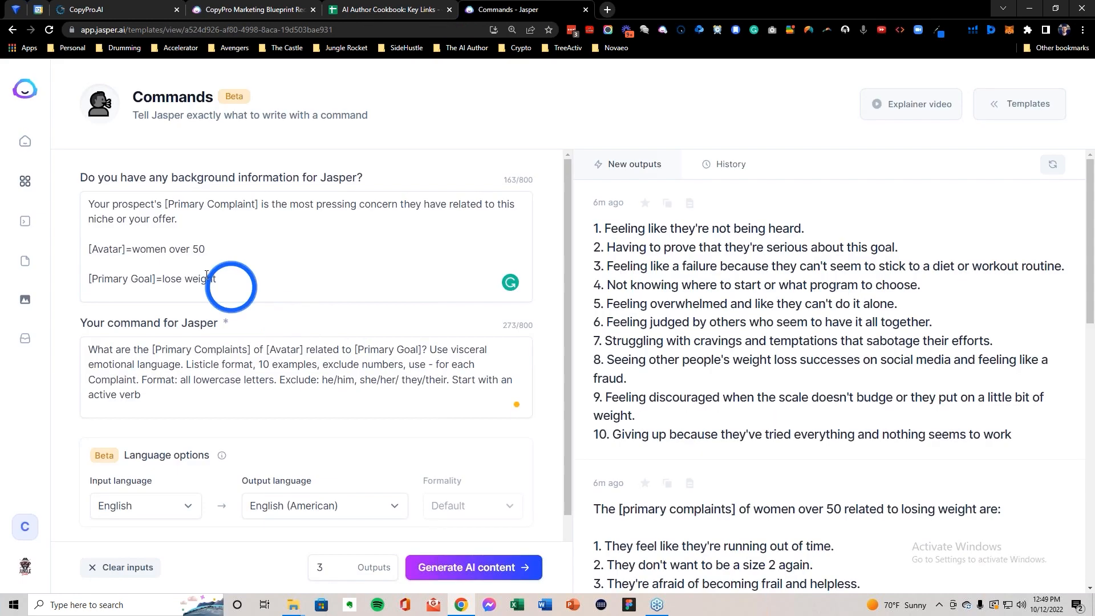
left_click_drag(225, 277, 82, 206)
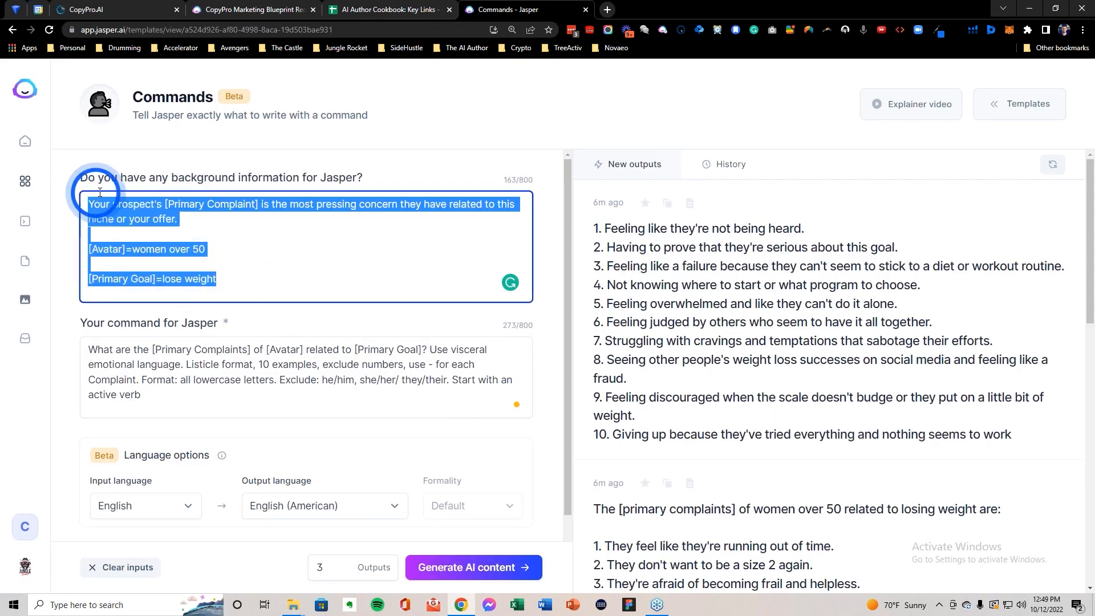
key("ctrl+v")
left_click(91, 204)
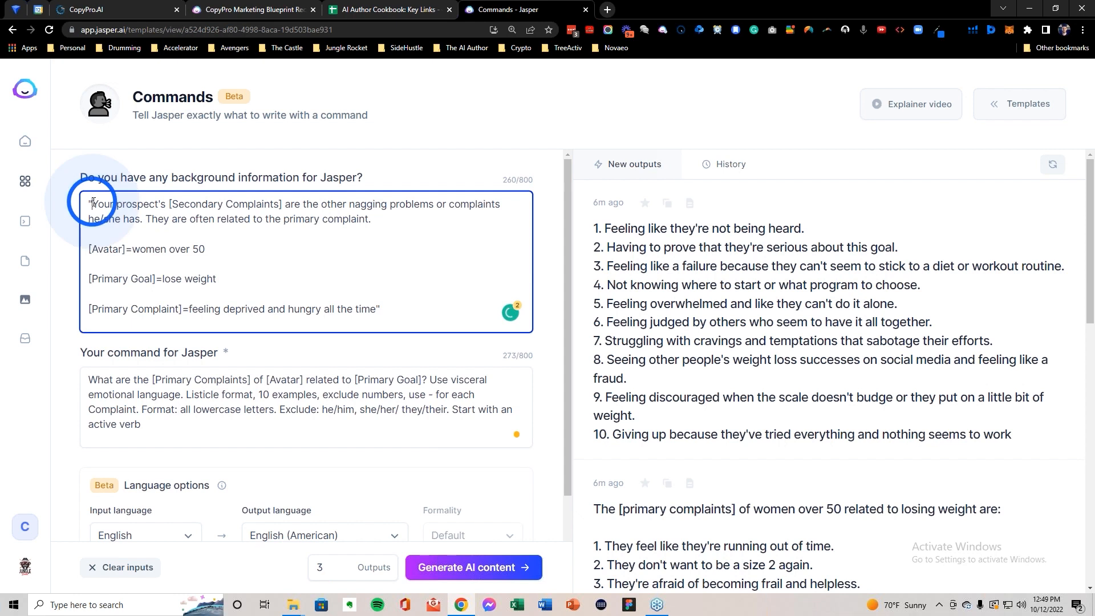
key("BackSpace")
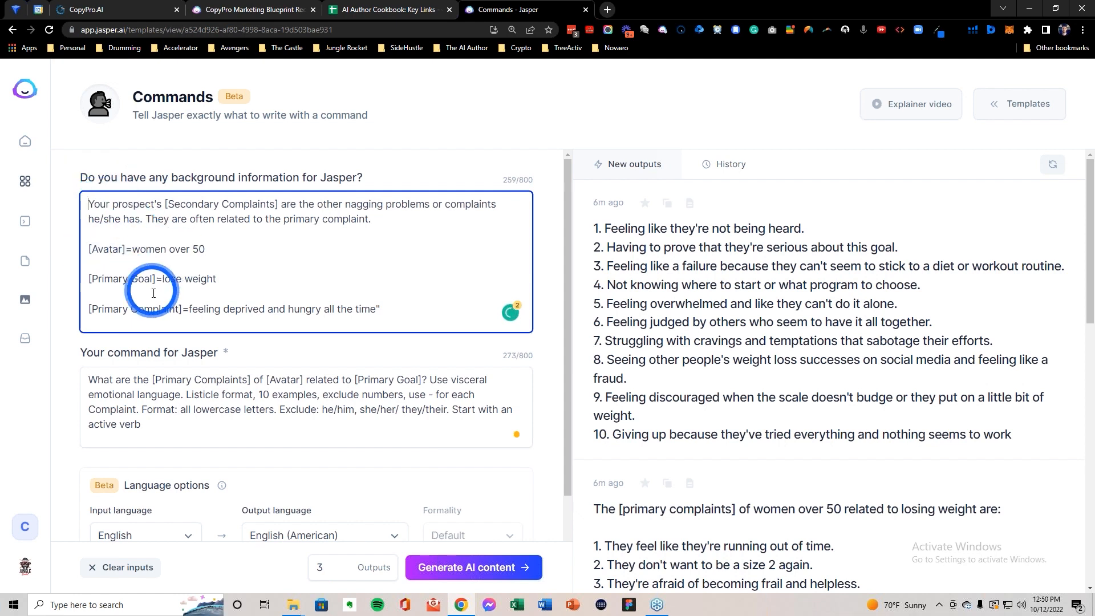
Step: Copy "Struggling with cravings and temptations that sabotage efforts" from the first output and append it to the end of the Jasper command
left_click(88, 308)
left_click_drag(89, 308, 188, 303)
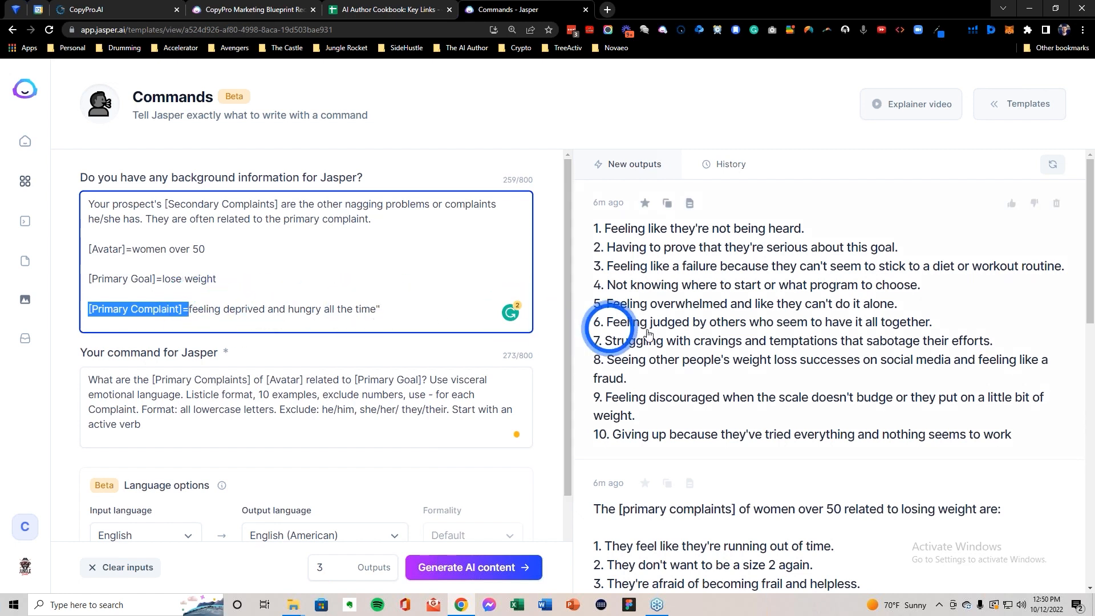
left_click(704, 342)
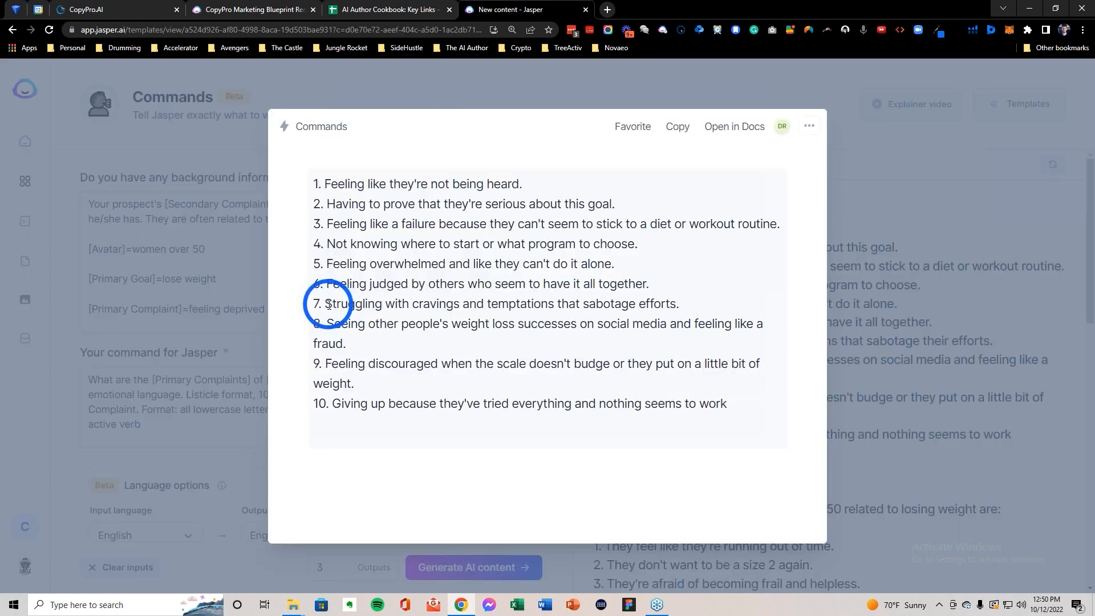
left_click_drag(324, 302, 677, 301)
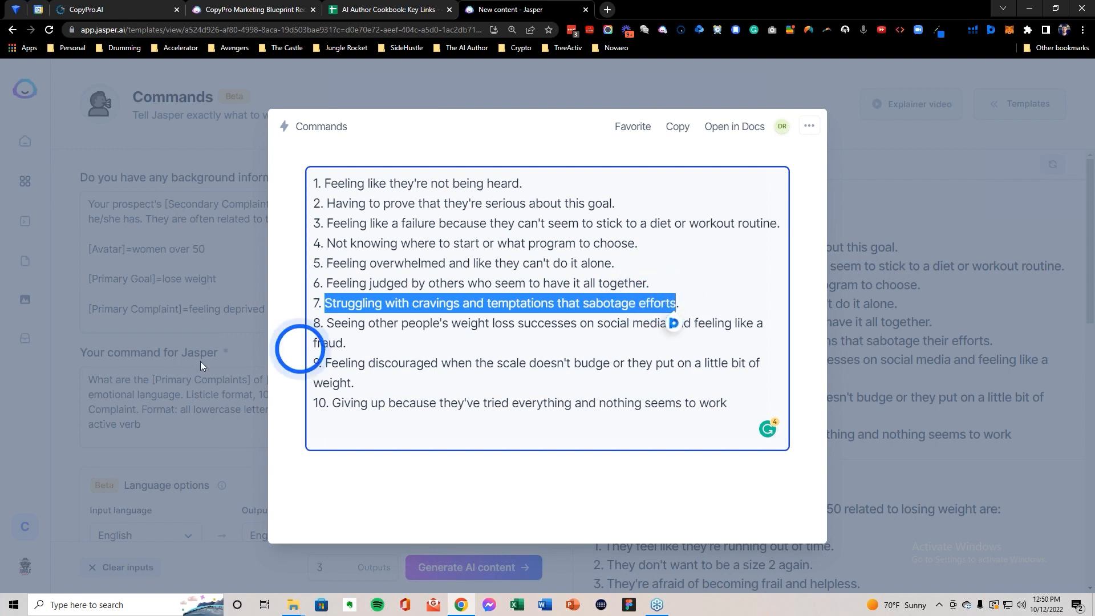
left_click(185, 330)
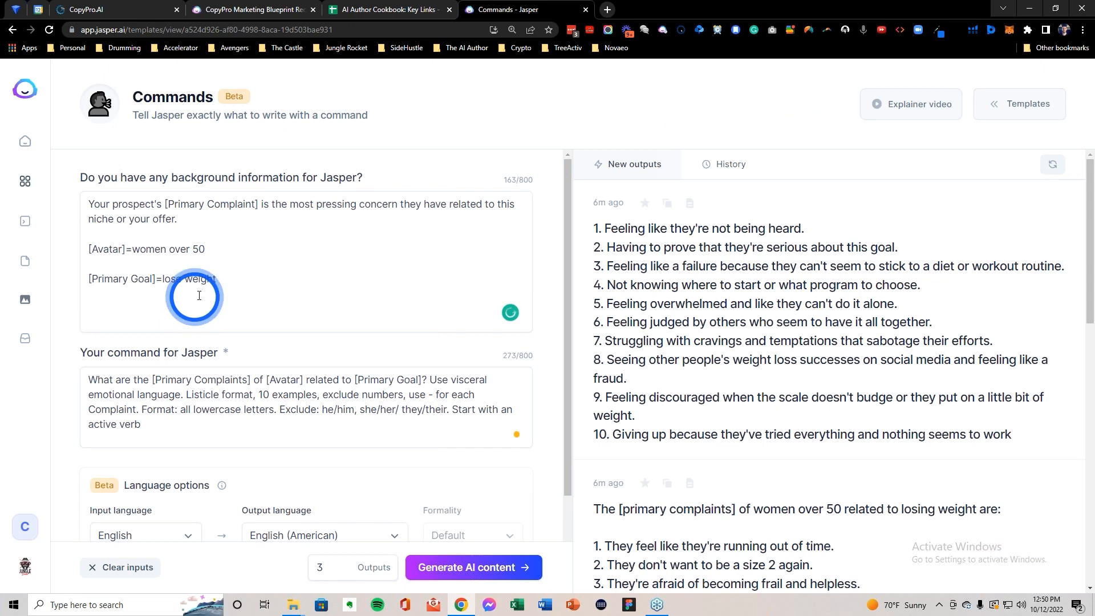
scroll(284, 191, "down", 1)
scroll(291, 217, "up", 1)
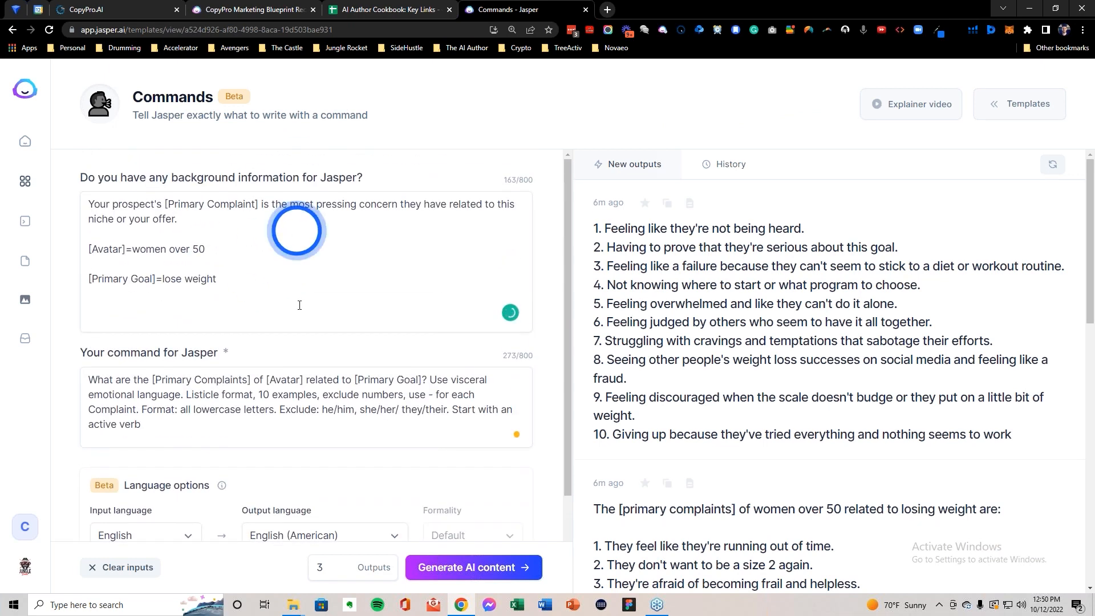
left_click(287, 427)
key("ctrl+v")
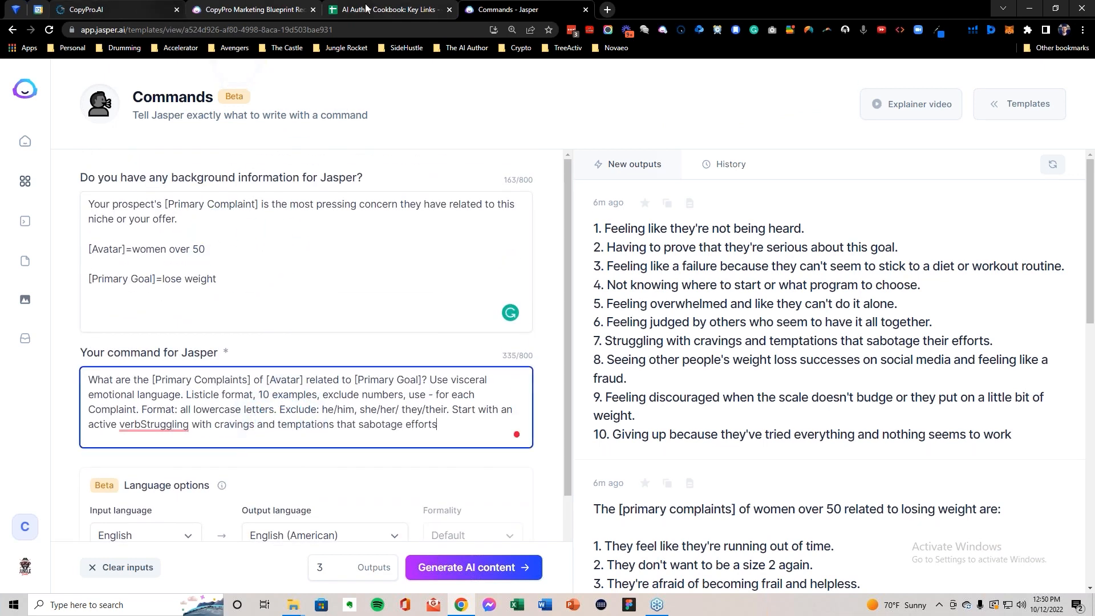
Step: Copy the Secondary Complaint background info from the Google Sheet and replace Jasper's background information with it
left_click(365, 7)
left_click(682, 365)
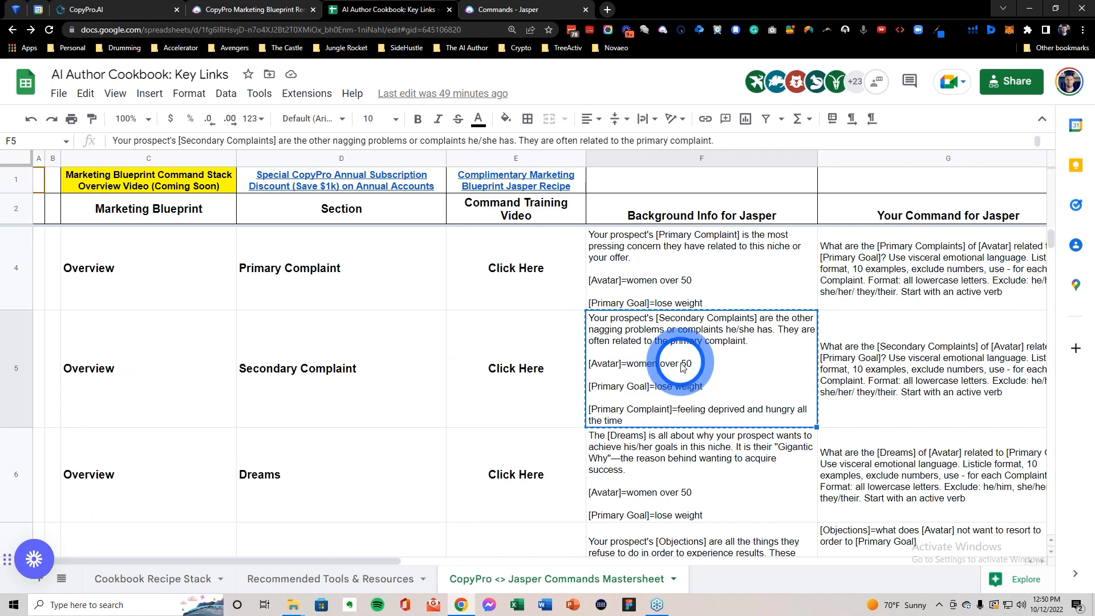
left_click(526, 9)
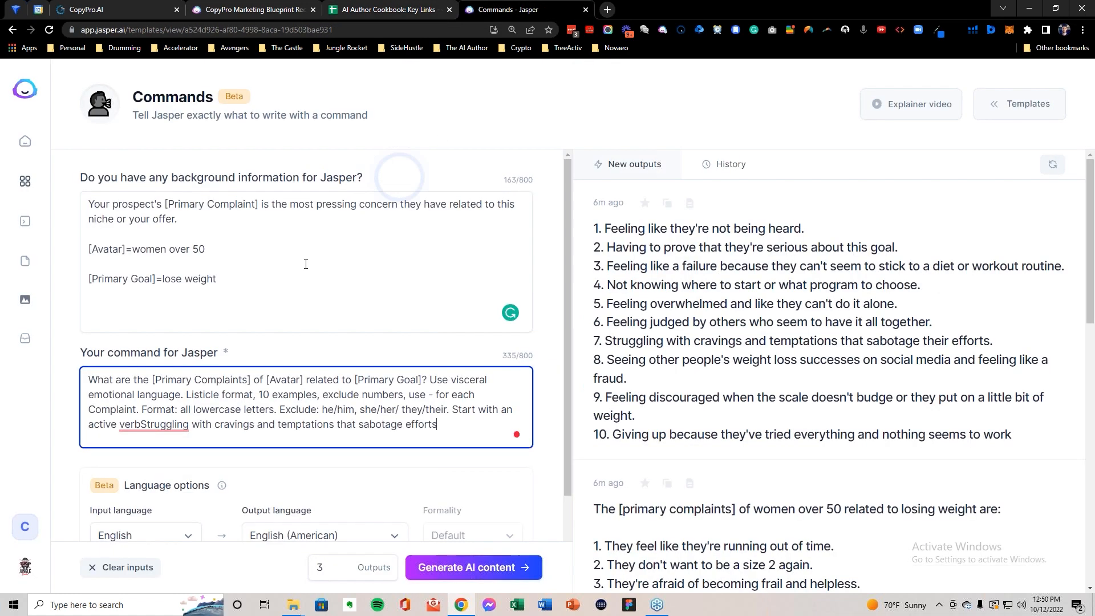
left_click_drag(283, 276, 54, 196)
key("ctrl+v")
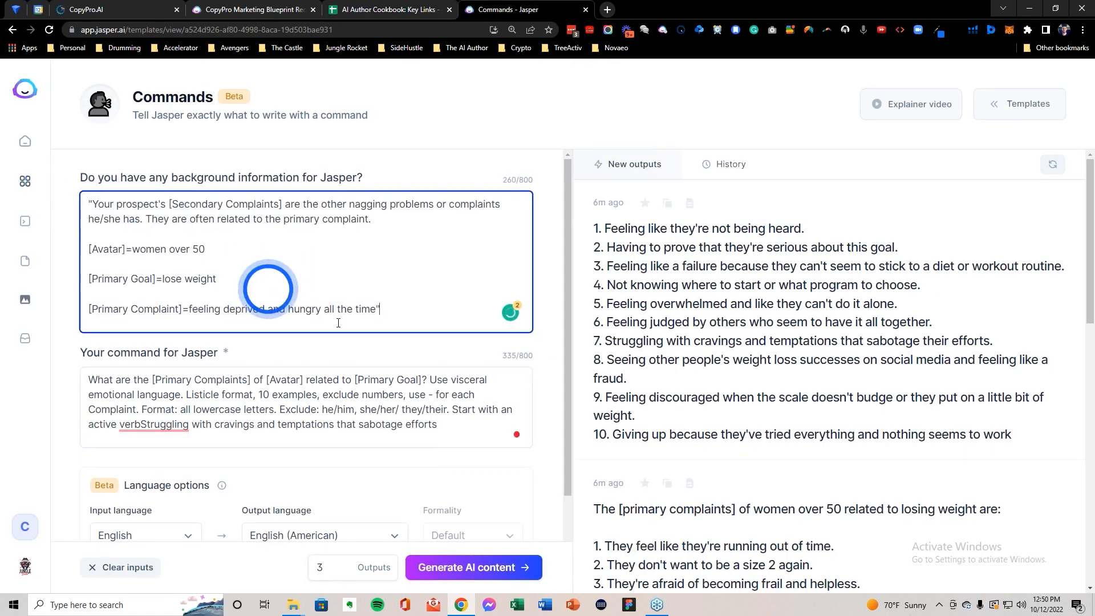
Step: Move "Struggling with cravings and temptations that sabotage efforts" from the command to the background's [Primary Complaint] value and remove the background's opening quotation mark
left_click_drag(439, 425, 141, 424)
key("BackSpace")
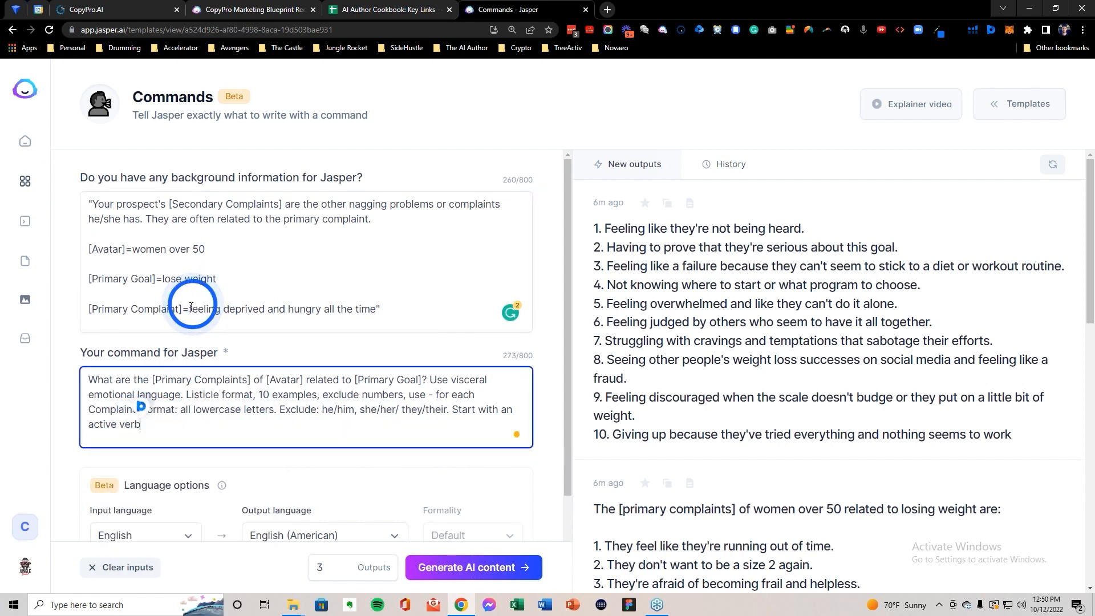
left_click_drag(191, 308, 470, 310)
key("ctrl+v")
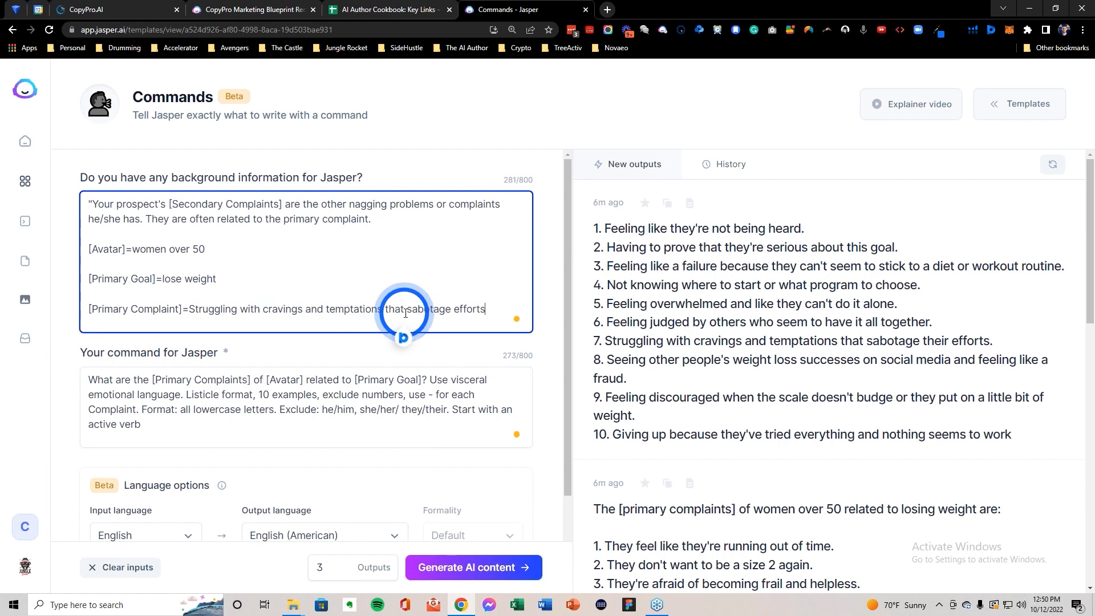
left_click(93, 201)
key("BackSpace")
Step: Copy the Secondary Complaint command from cell G5 of the Google Sheet and replace the existing Jasper command with it
left_click(380, 10)
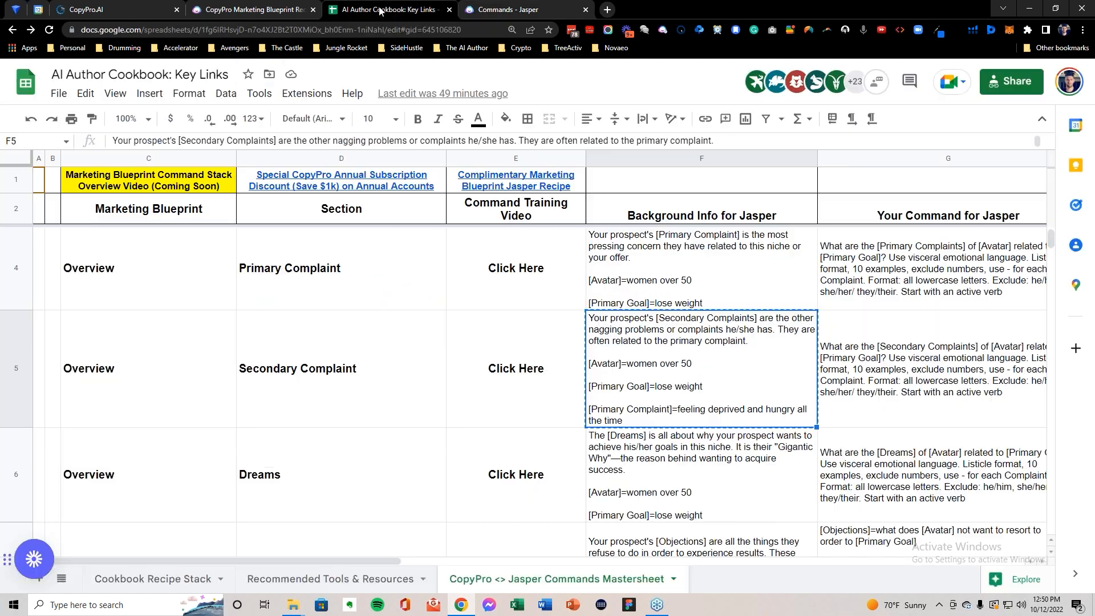
left_click(920, 363)
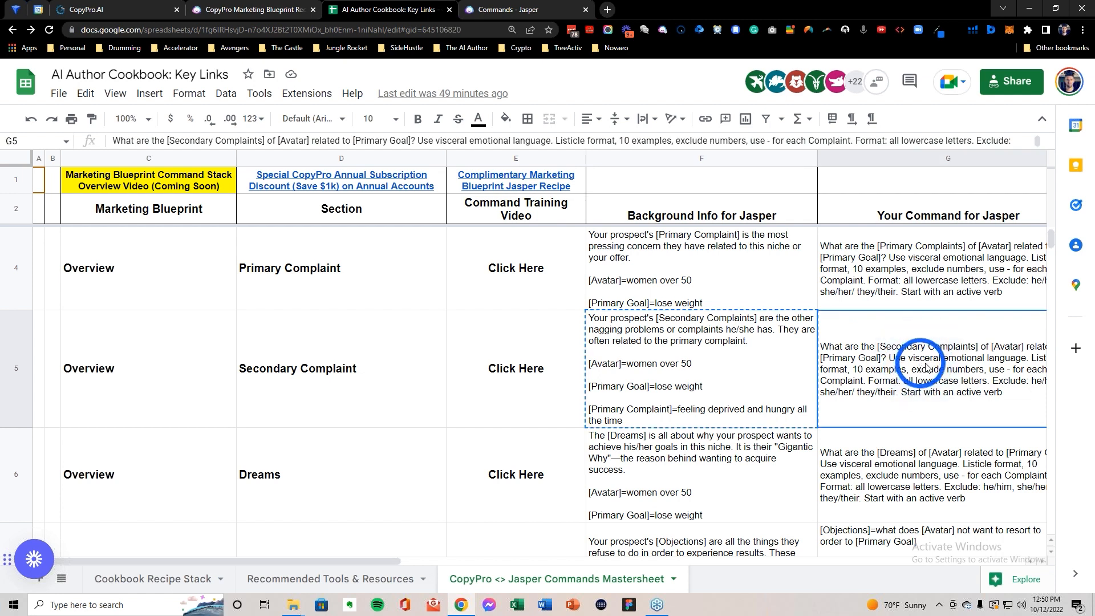
key("ctrl+c")
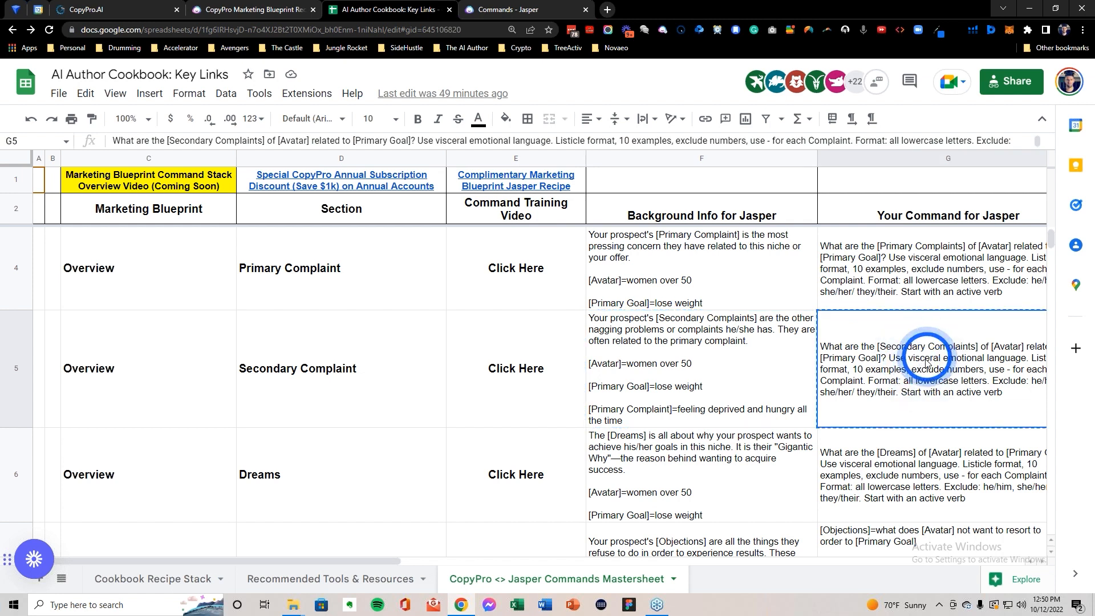
left_click(494, 10)
left_click(159, 412)
key("ctrl+a")
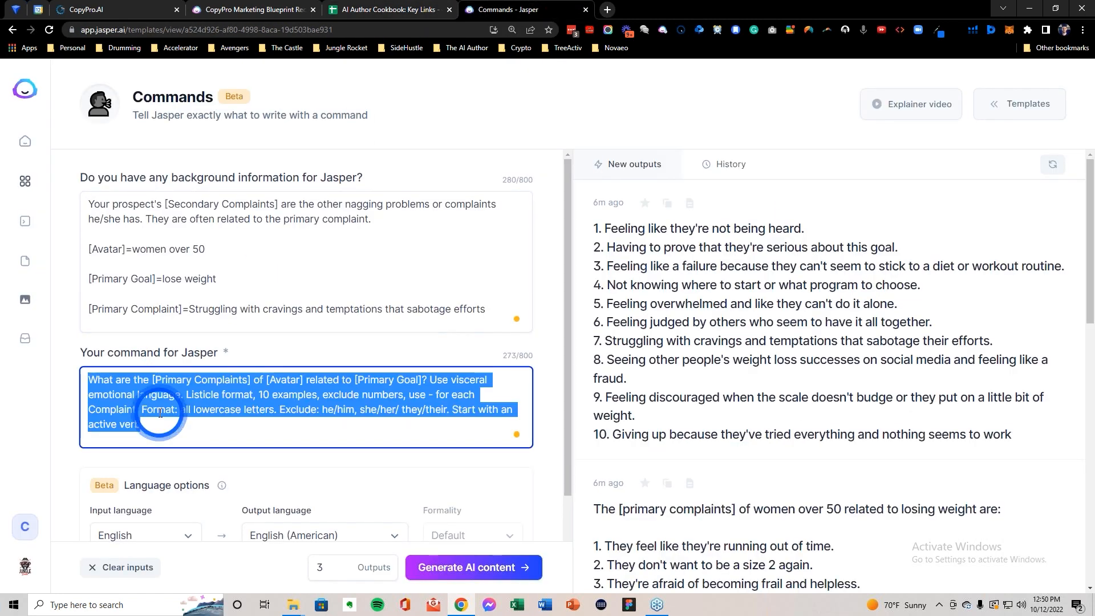
key("ctrl+v")
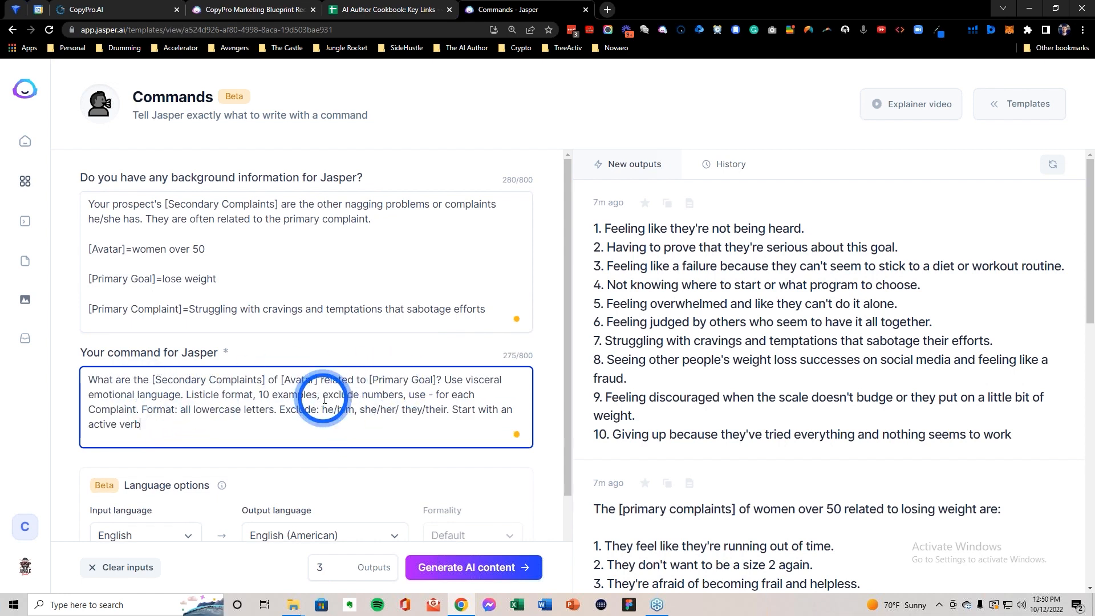
Step: Generate the AI content and select "feeling tired and run down all the time" in the first output
left_click_drag(97, 309, 496, 308)
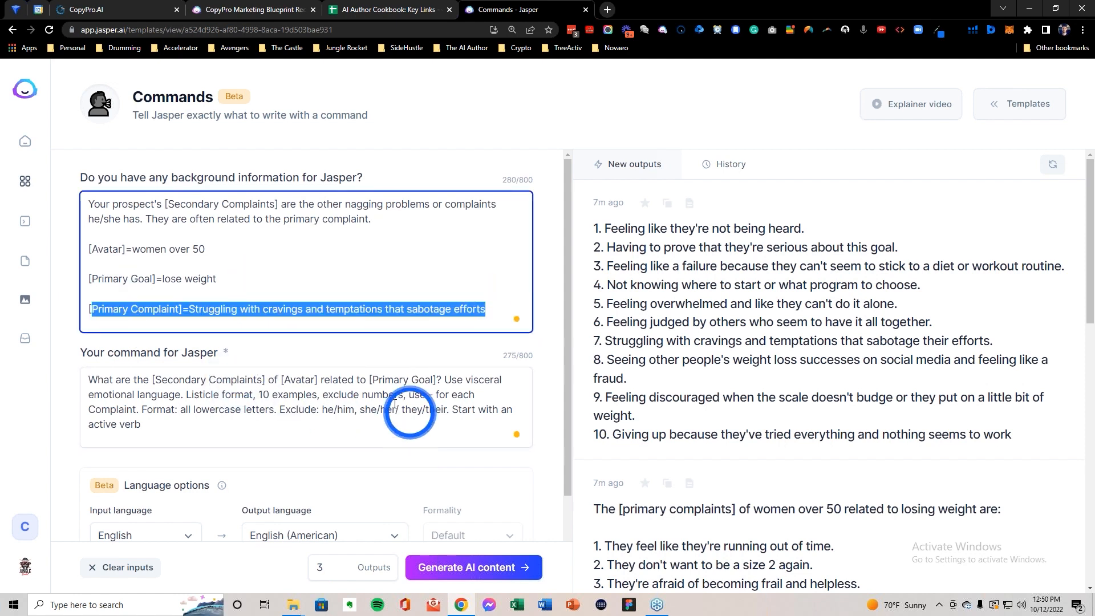
left_click(475, 568)
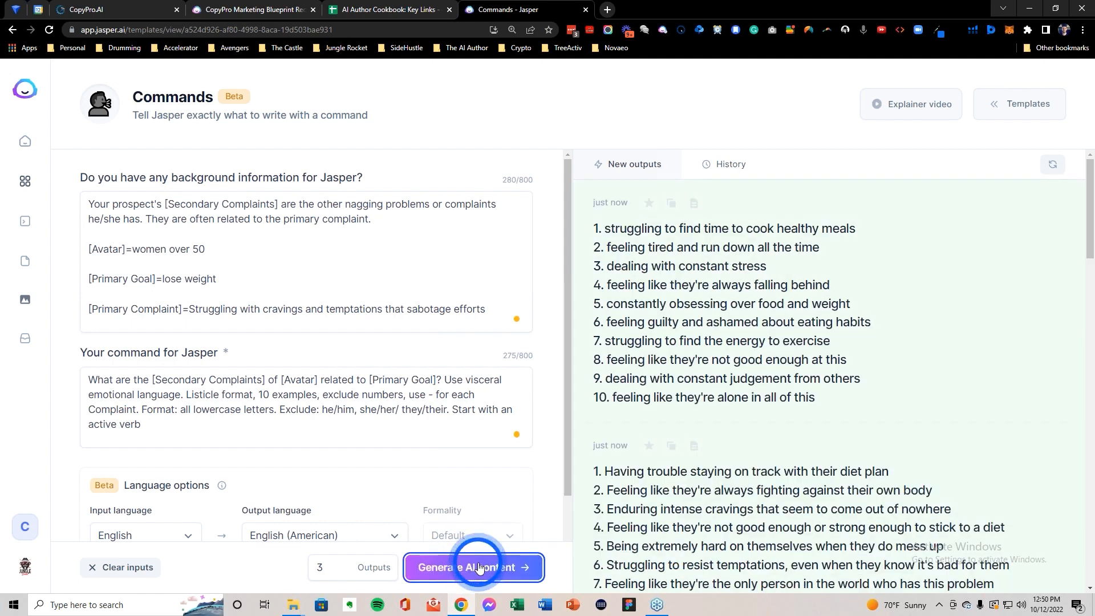
left_click(644, 317)
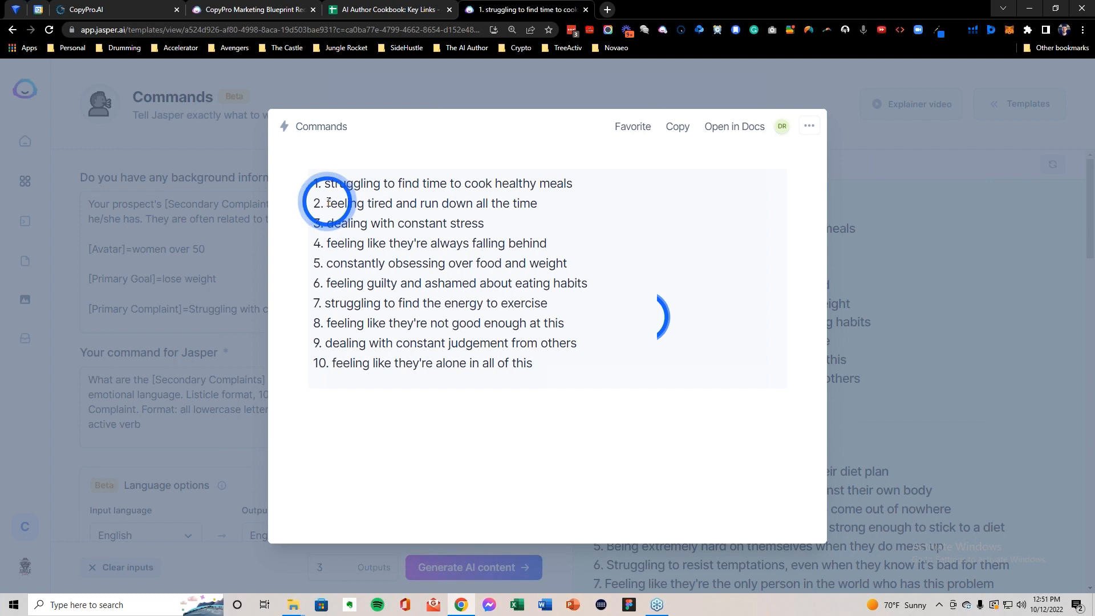
left_click_drag(328, 202, 545, 198)
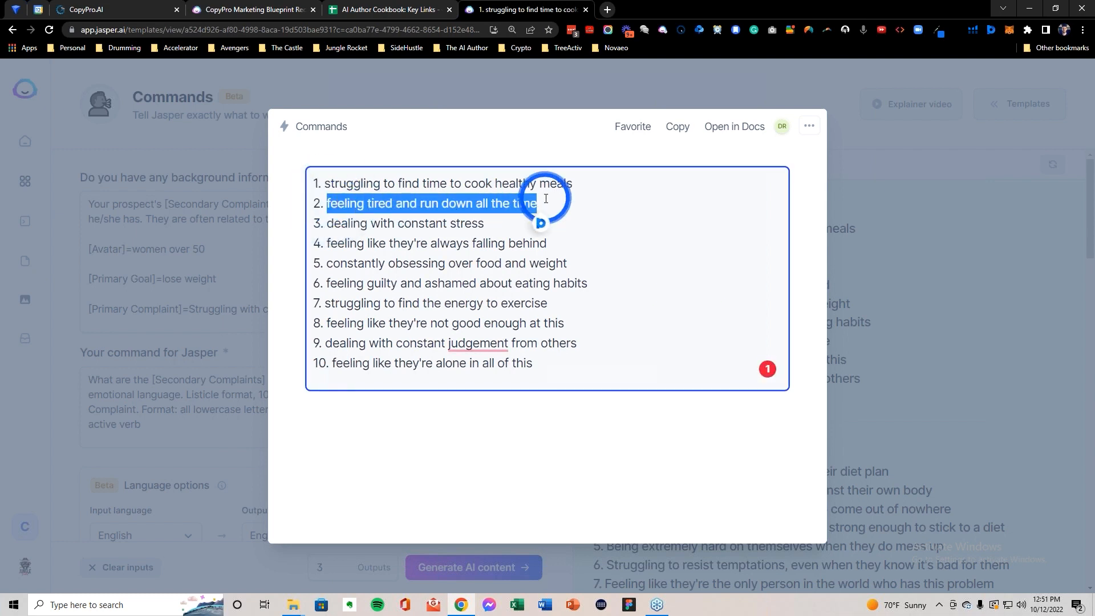
Step: Switch to CopyPro, create a new Secondary Complaints (Present) entry and open its verb list
left_click(135, 10)
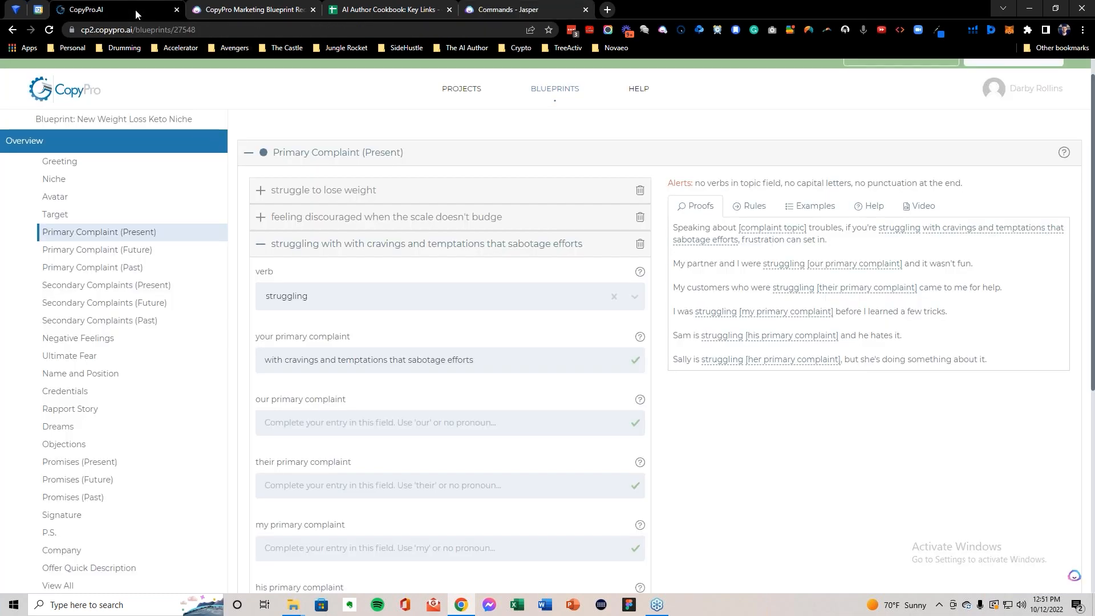
left_click(111, 286)
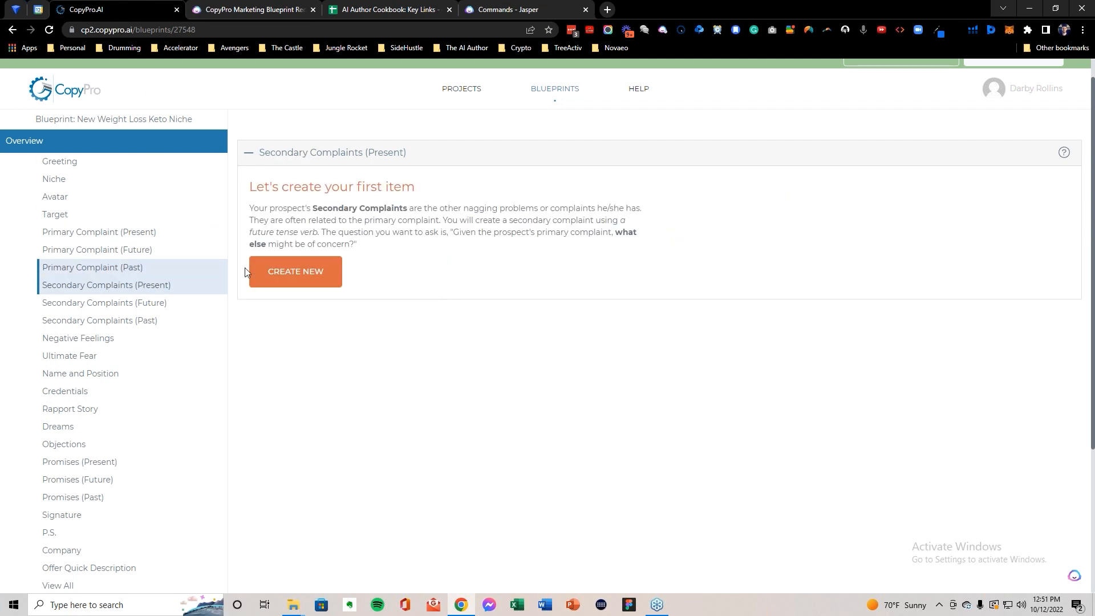
left_click(297, 272)
left_click(316, 242)
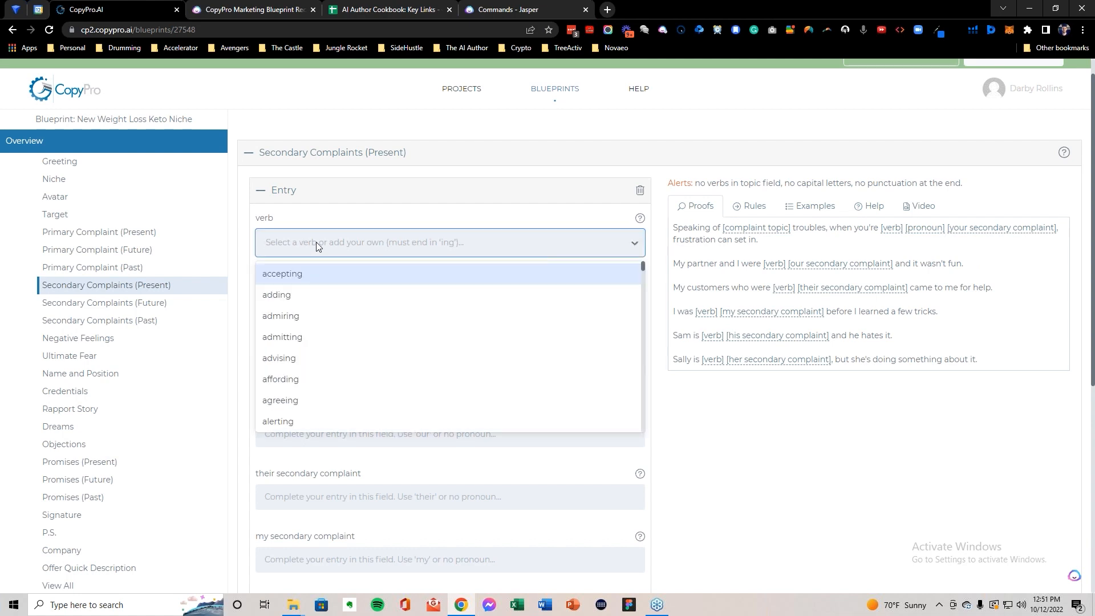
Step: Copy "feeling tired and run down all the time" from the Jasper output into CopyPro's "your secondary complaint" field
left_click(500, 7)
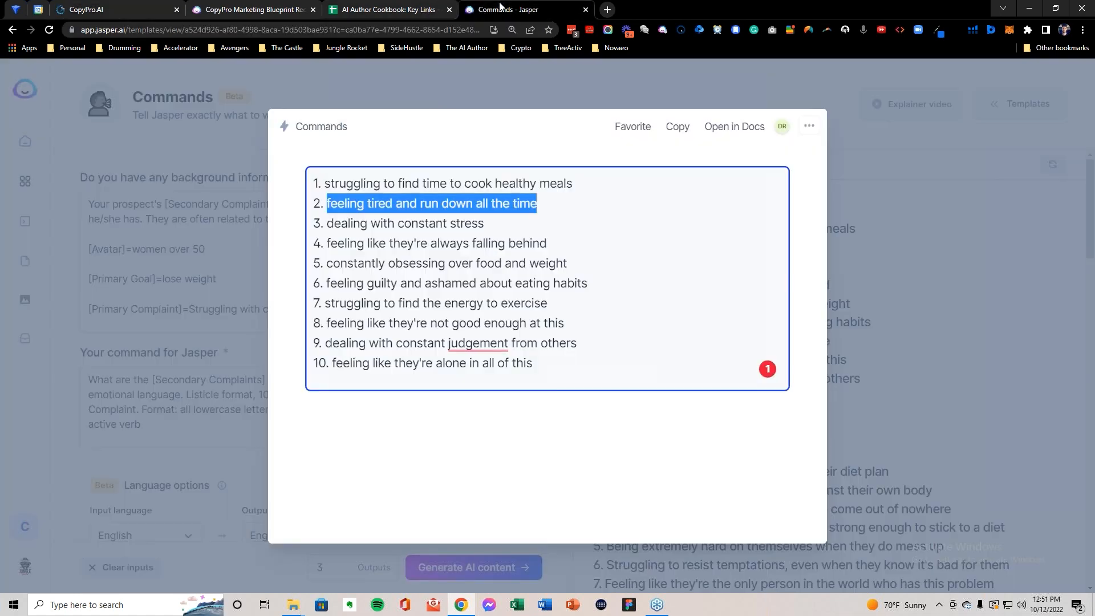
left_click(323, 186)
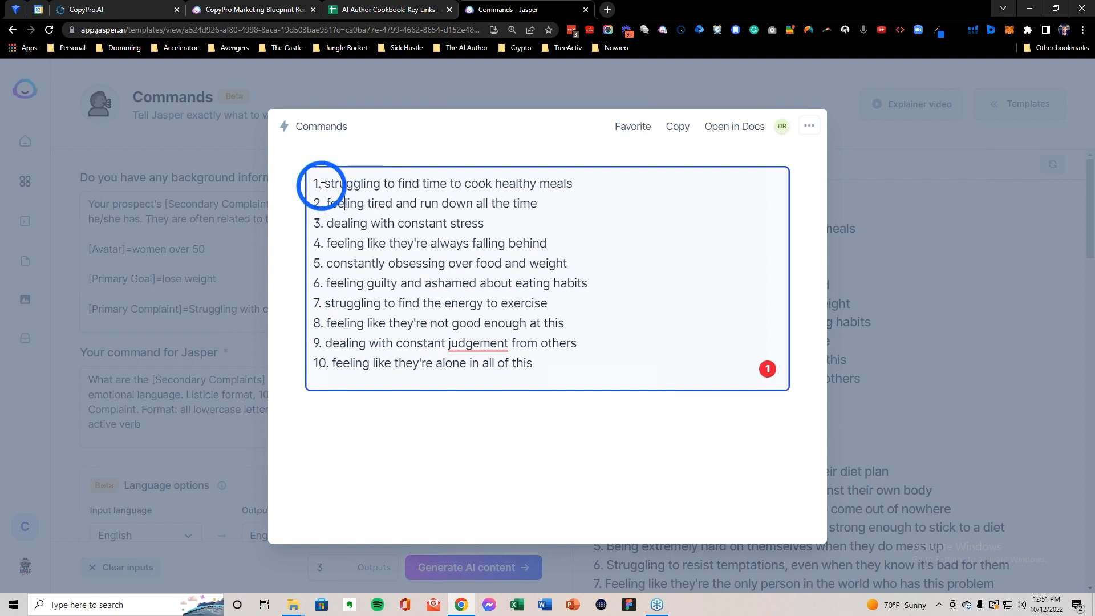
left_click_drag(325, 203, 557, 203)
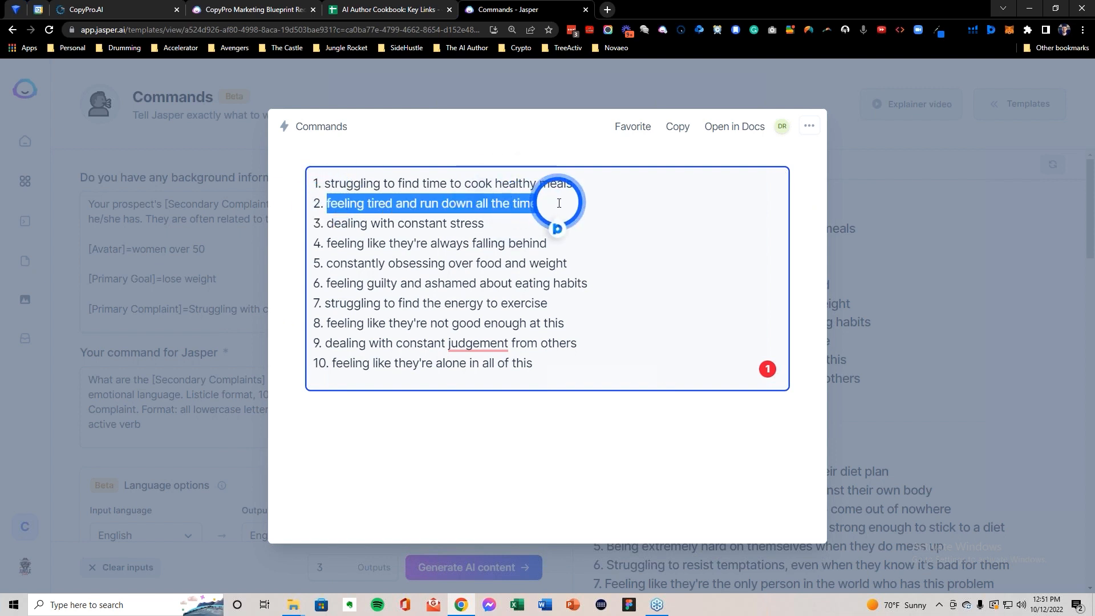
left_click(124, 12)
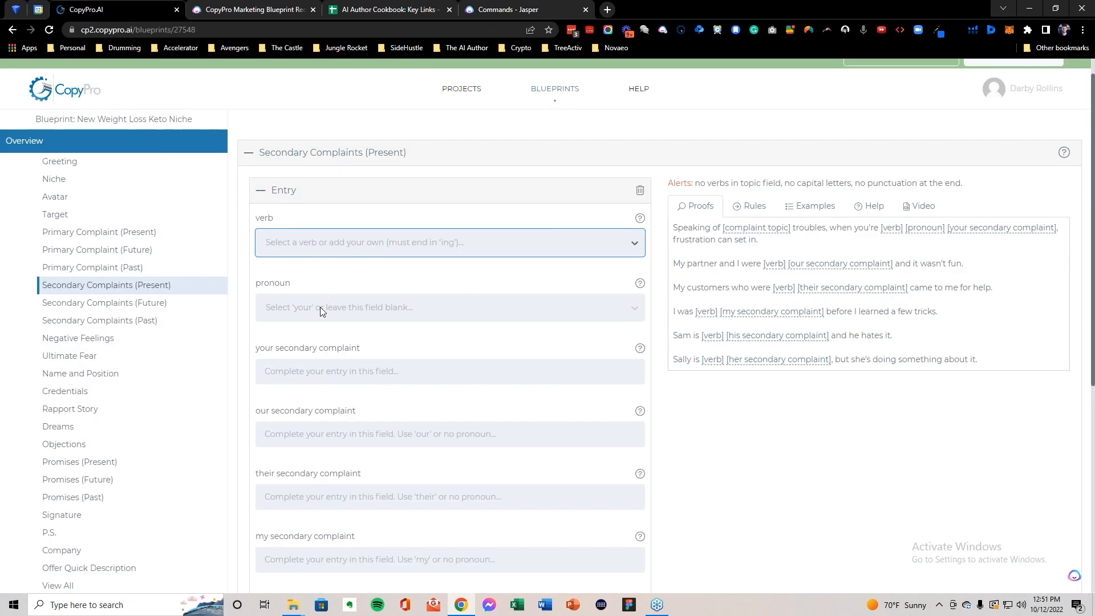
left_click(320, 371)
key("ctrl+v")
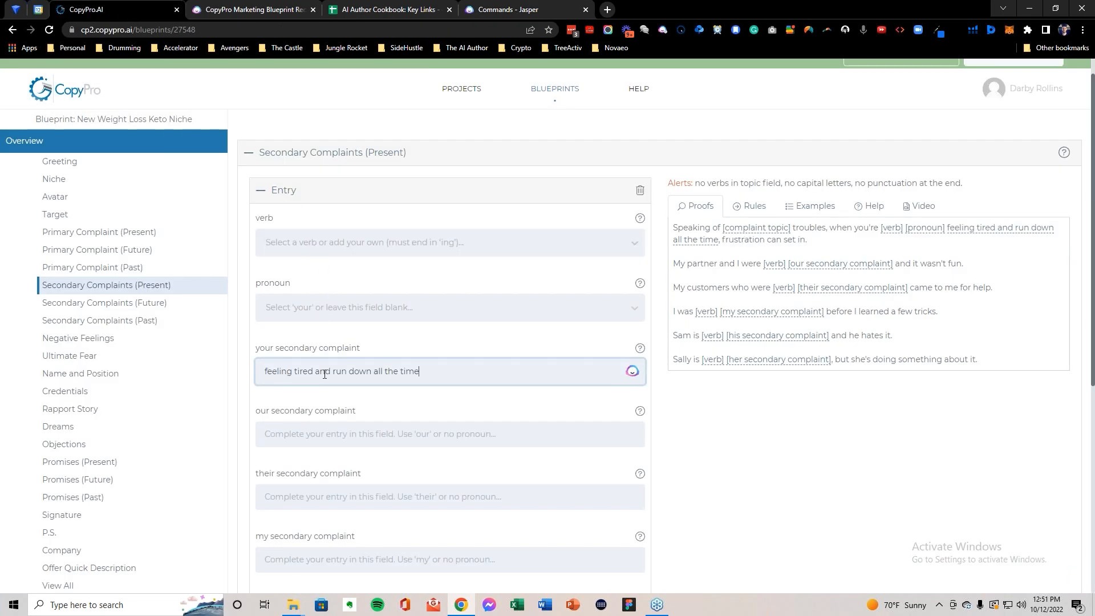
Step: Remove "feeling" from the "your secondary complaint" text and create "feeling" as the entry's verb
left_click(397, 348)
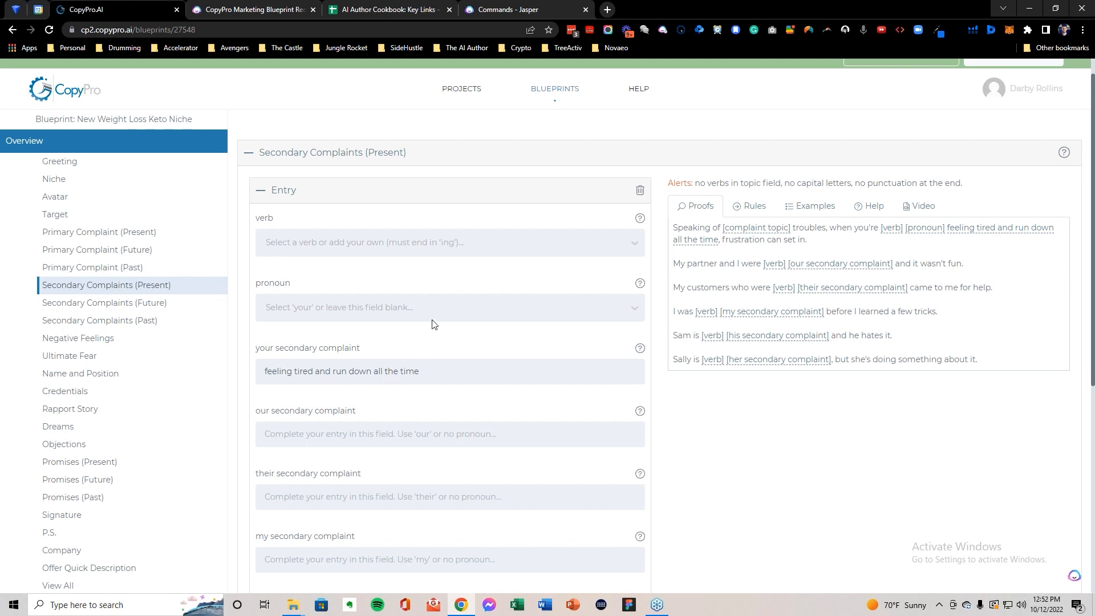
scroll(444, 349, "down", 1)
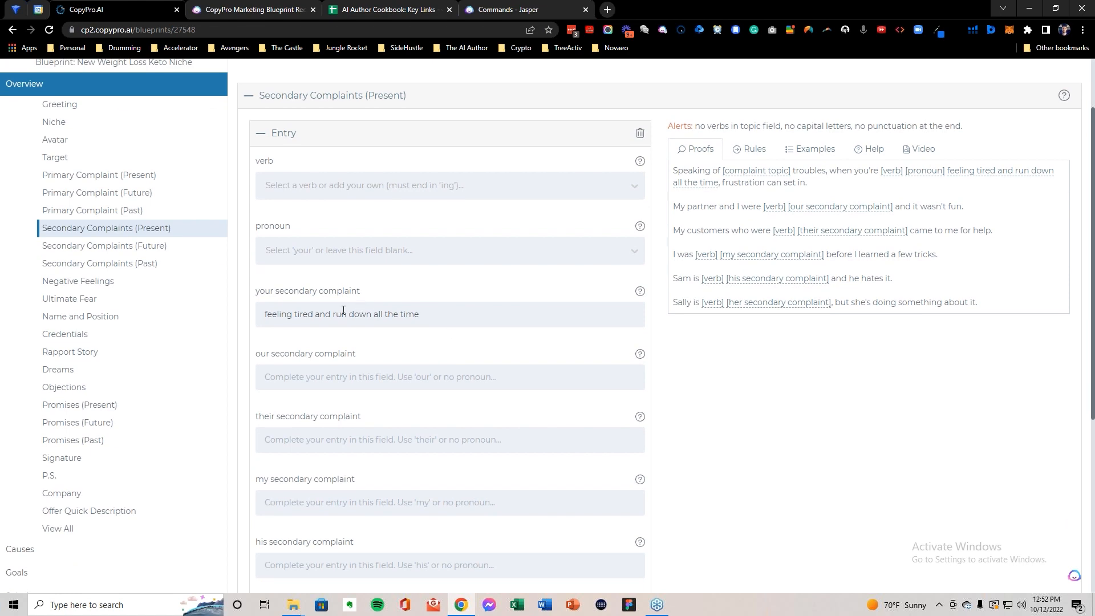
double_click(293, 312)
key("BackSpace")
left_click(285, 190)
type("feeling")
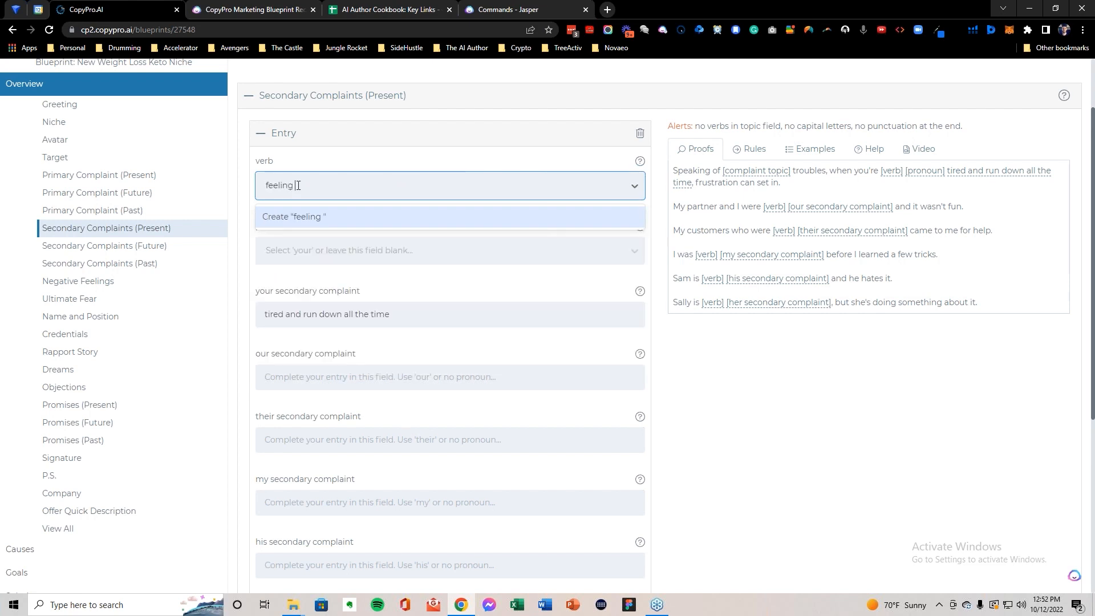
left_click(315, 215)
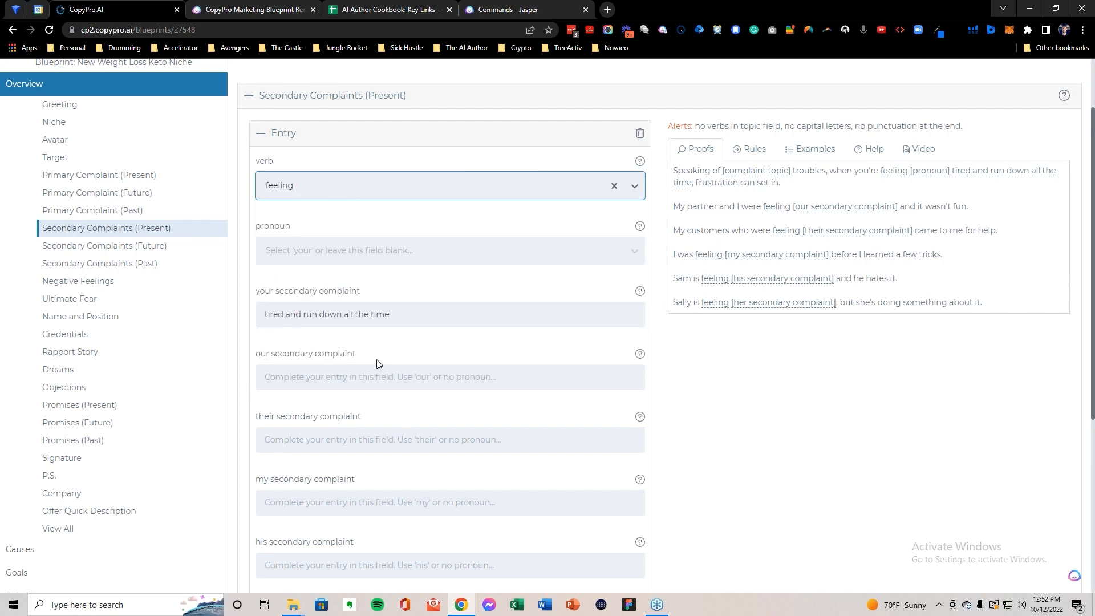
left_click(456, 288)
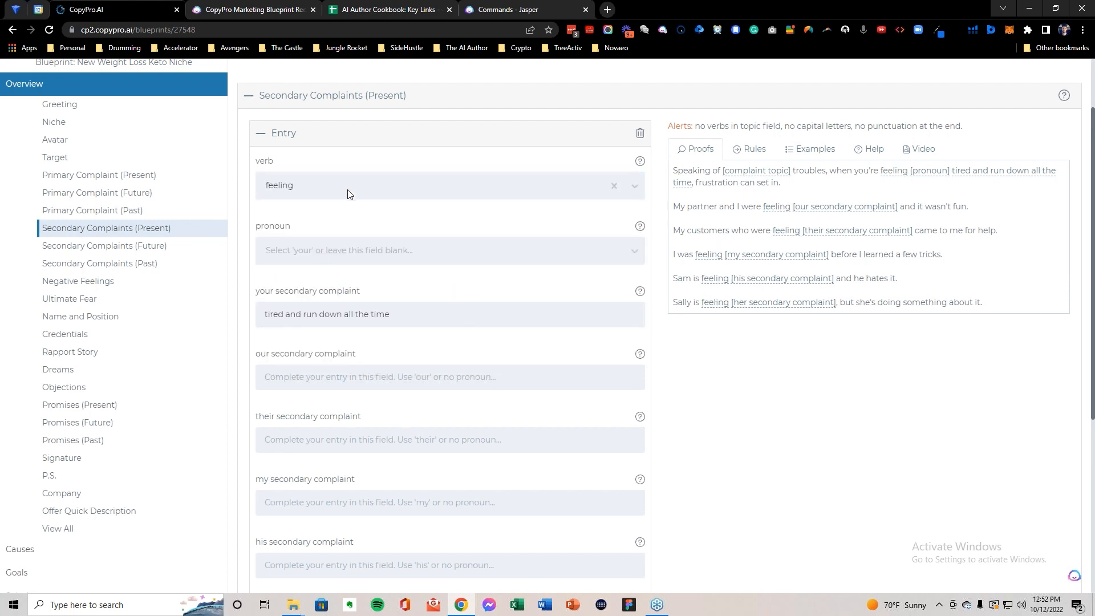
Step: Name the entry "feeling tired and run down all the time", reusing the text from the "your secondary complaint" field
scroll(355, 313, "down", 5)
left_click(303, 516)
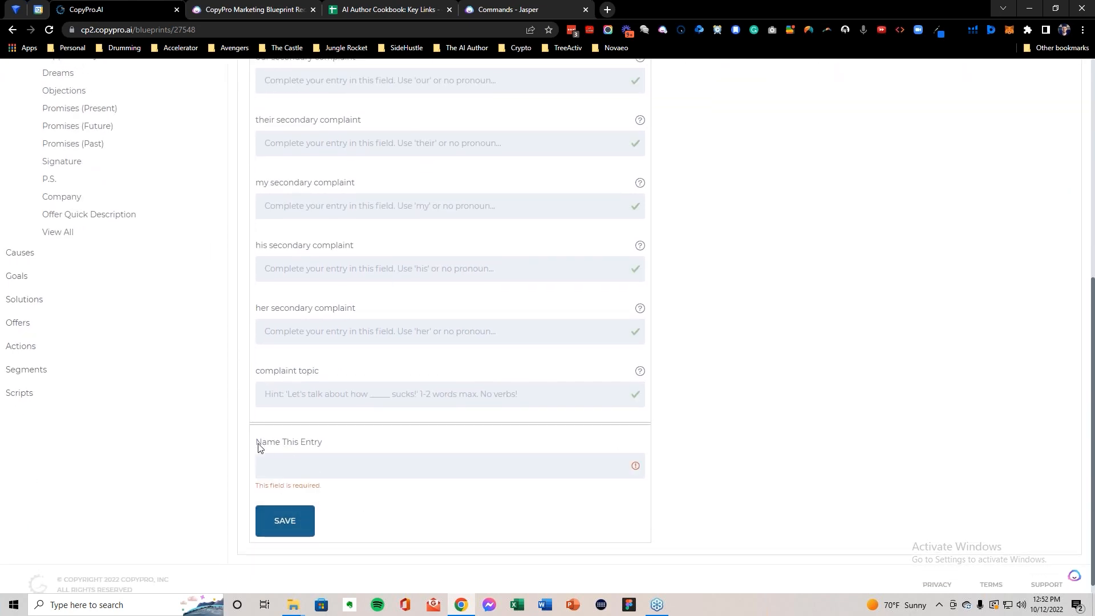
left_click(298, 468)
type("feeling")
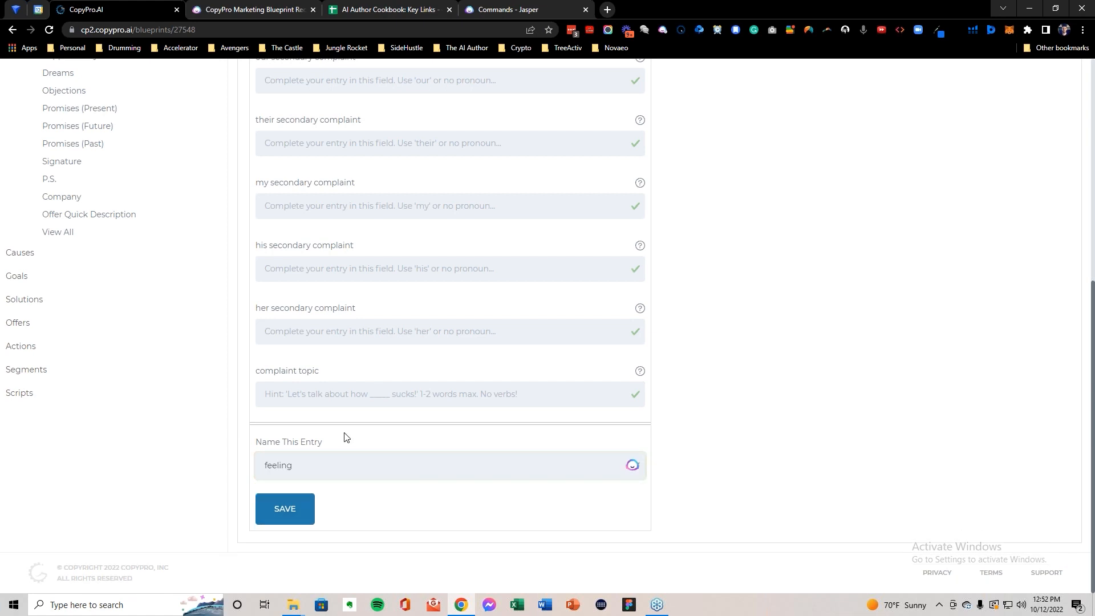
scroll(342, 400, "up", 3)
triple_click(341, 190)
key("ctrl+c")
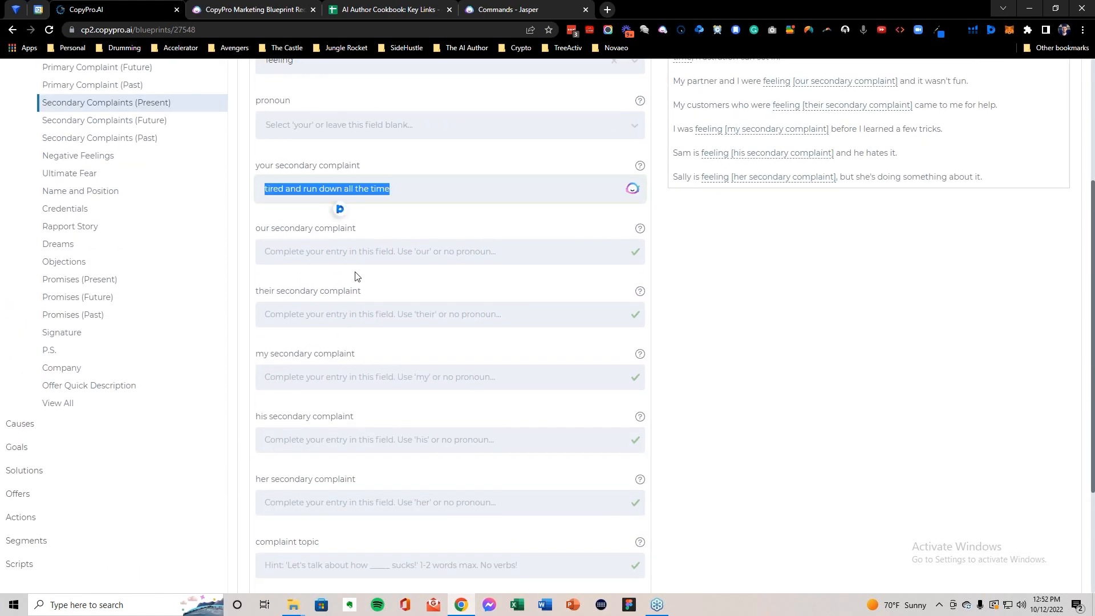
scroll(354, 274, "down", 3)
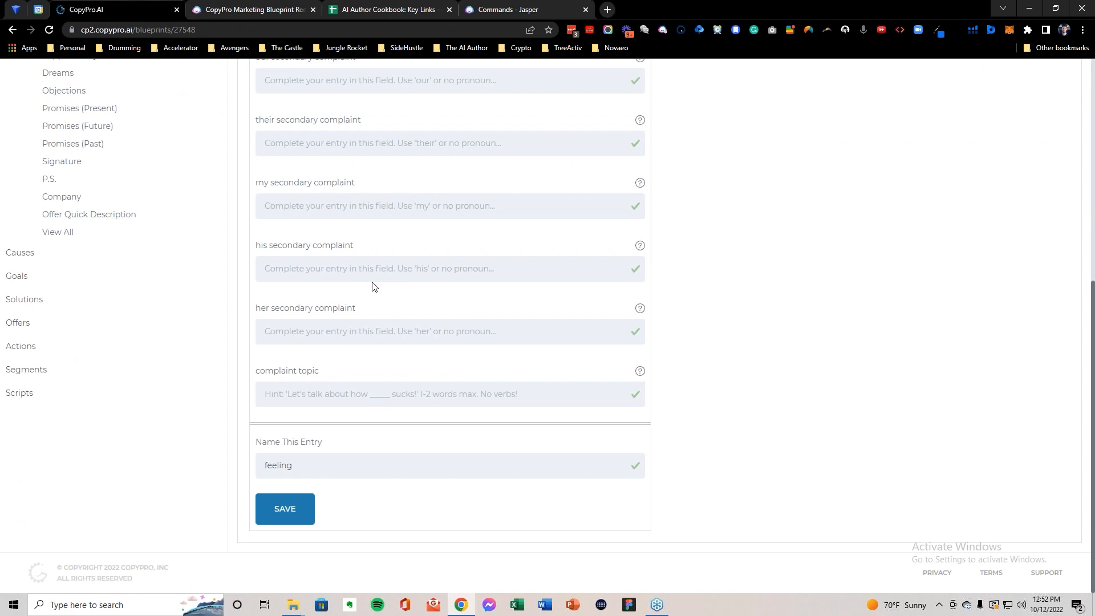
left_click(289, 456)
key("ctrl+v")
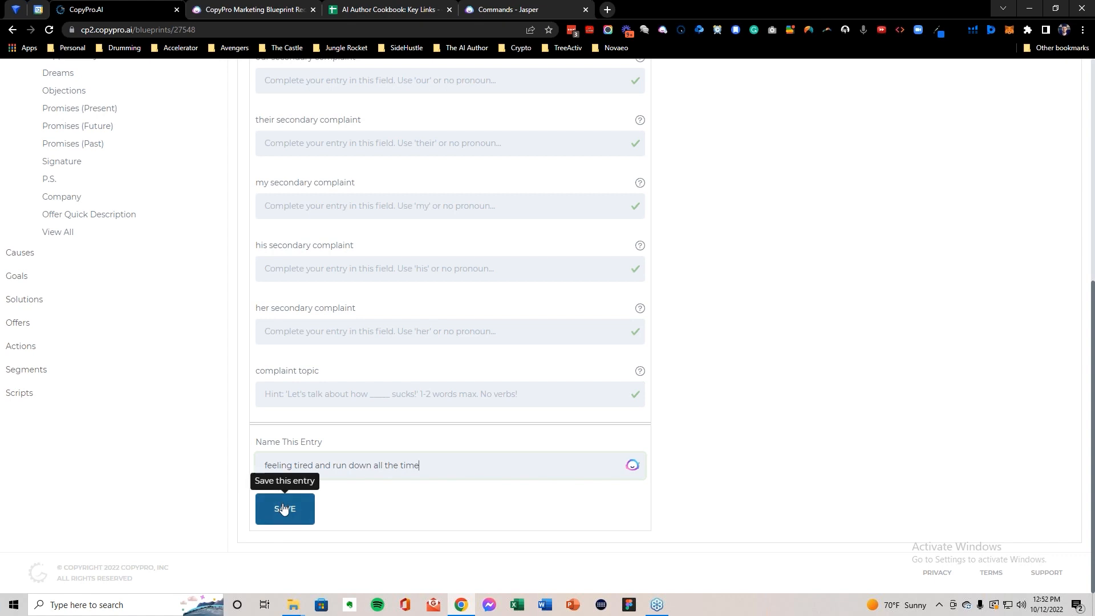
Step: Fill the our, their, my, his and her secondary complaint fields with "tired and run down all the time"
triple_click(309, 465)
key("ctrl+c")
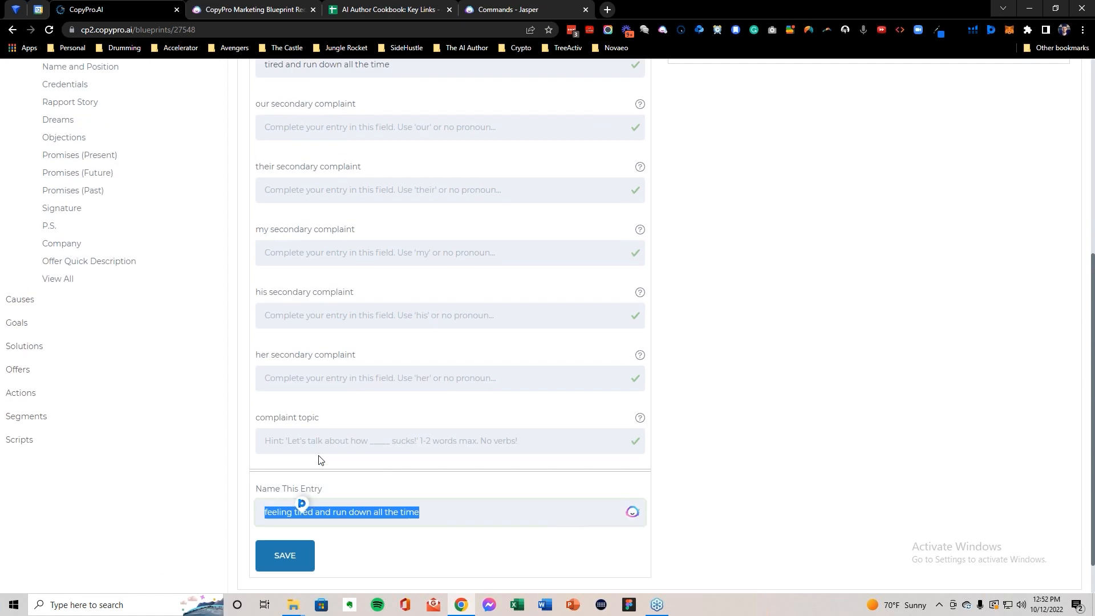
scroll(337, 215, "up", 2)
left_click(339, 207)
key("ctrl+v")
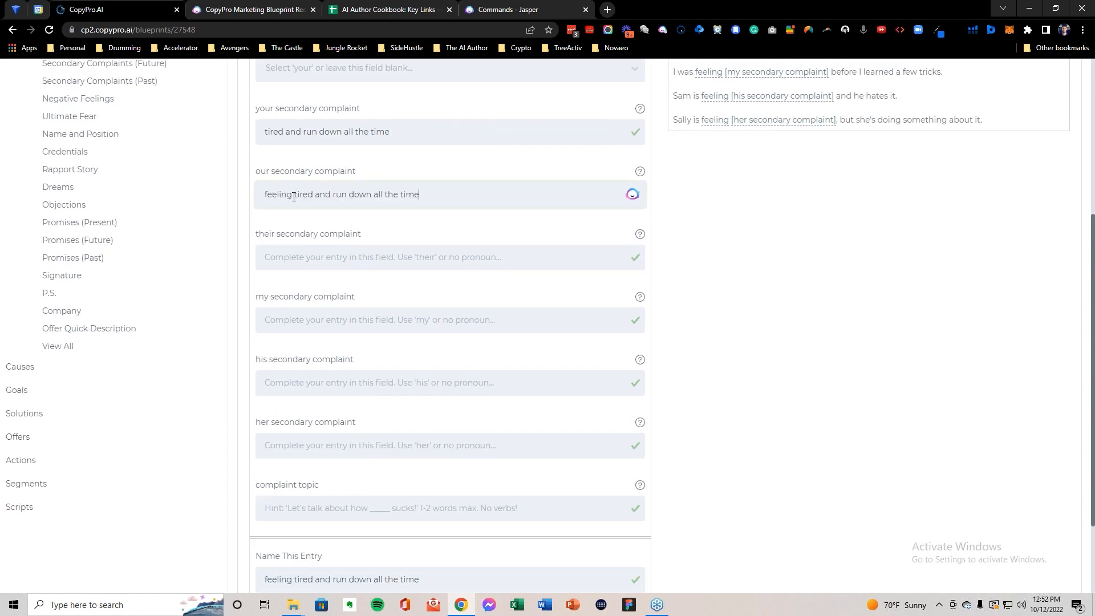
left_click_drag(294, 194, 260, 194)
key("BackSpace")
triple_click(276, 195)
left_click(322, 257)
scroll(687, 222, "up", 3)
key("ctrl+v")
left_click(299, 489)
key("ctrl+v")
left_click(307, 552)
key("ctrl+v")
key("Tab")
key("ctrl+v")
scroll(365, 525, "down", 1)
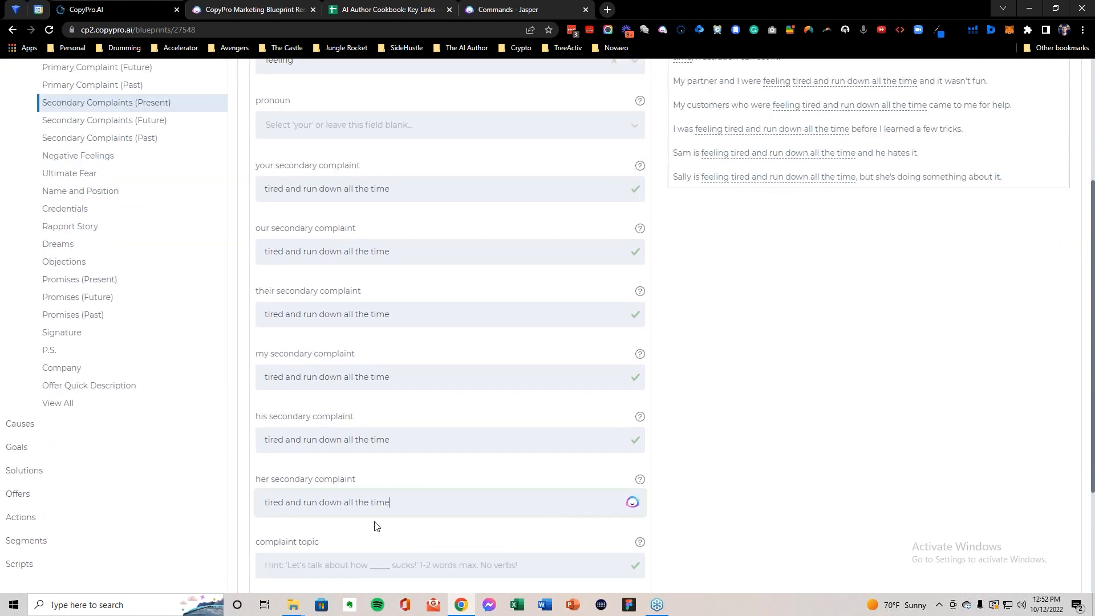
Step: Set the complaint topic to "feeling tired and run down all the time"
left_click(350, 559)
key("ctrl+v")
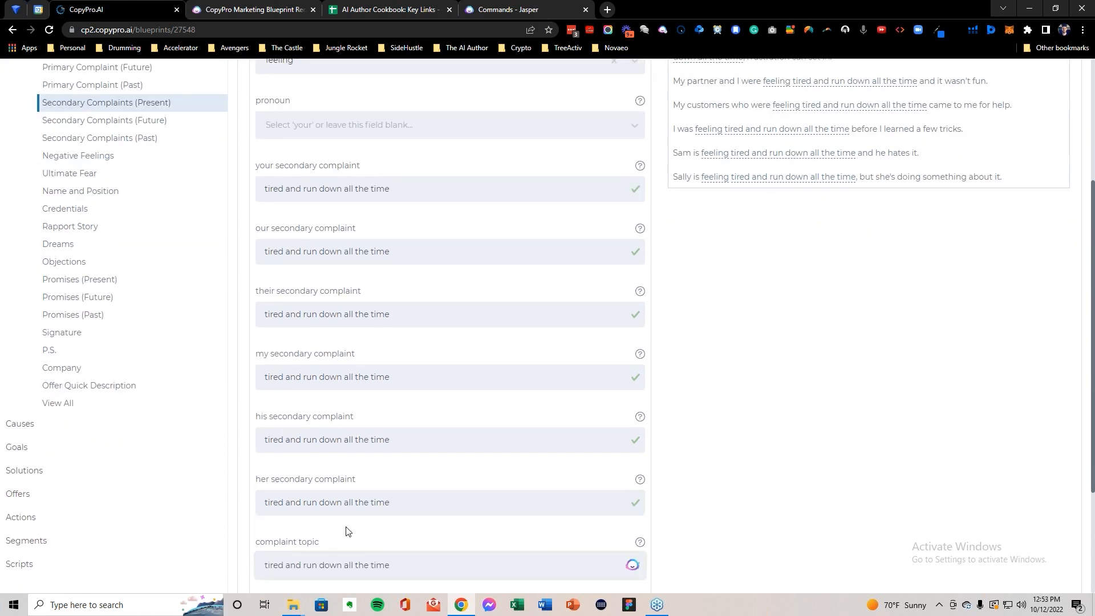
scroll(347, 533, "down", 1)
scroll(346, 532, "down", 1)
left_click(266, 508)
type("feeling")
scroll(678, 407, "up", 5)
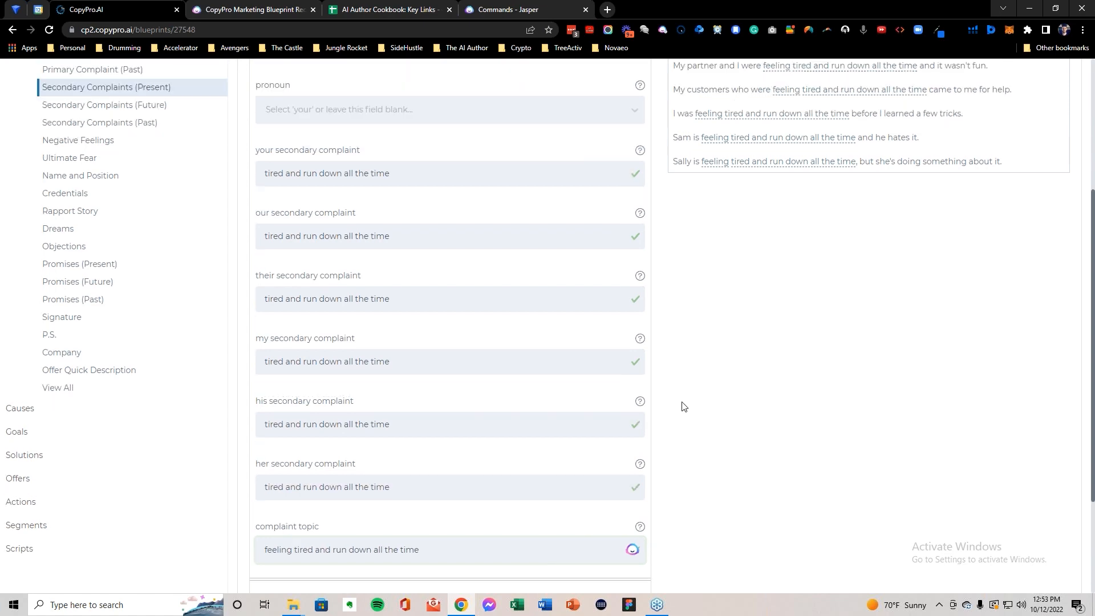
Step: Append "like I couldn't reset my clock" to the text in the "my secondary complaint" field
scroll(690, 315, "down", 1)
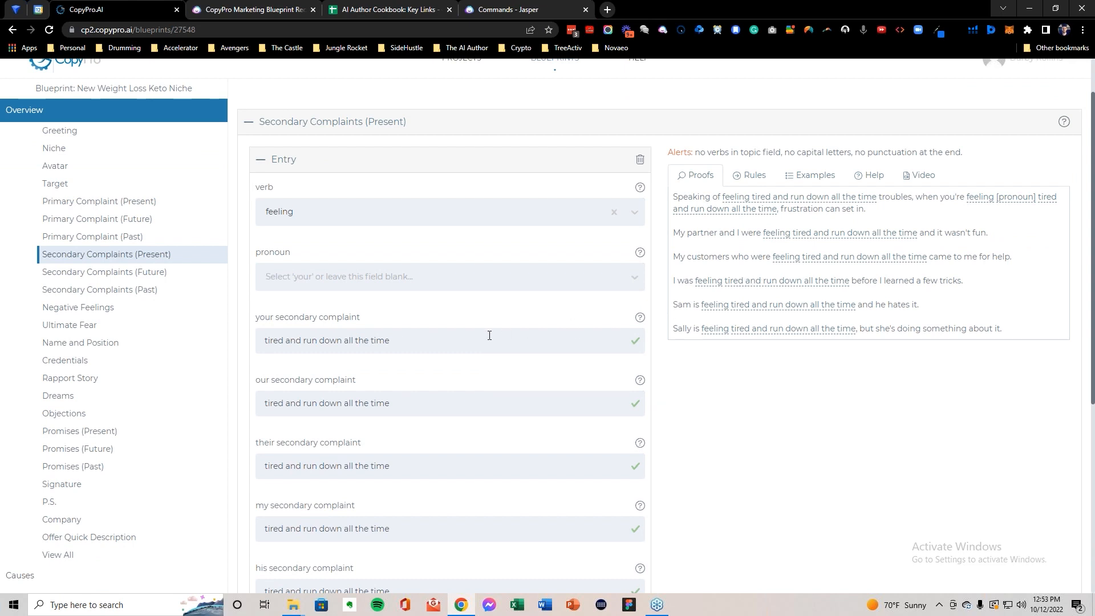
scroll(489, 335, "down", 1)
left_click(400, 470)
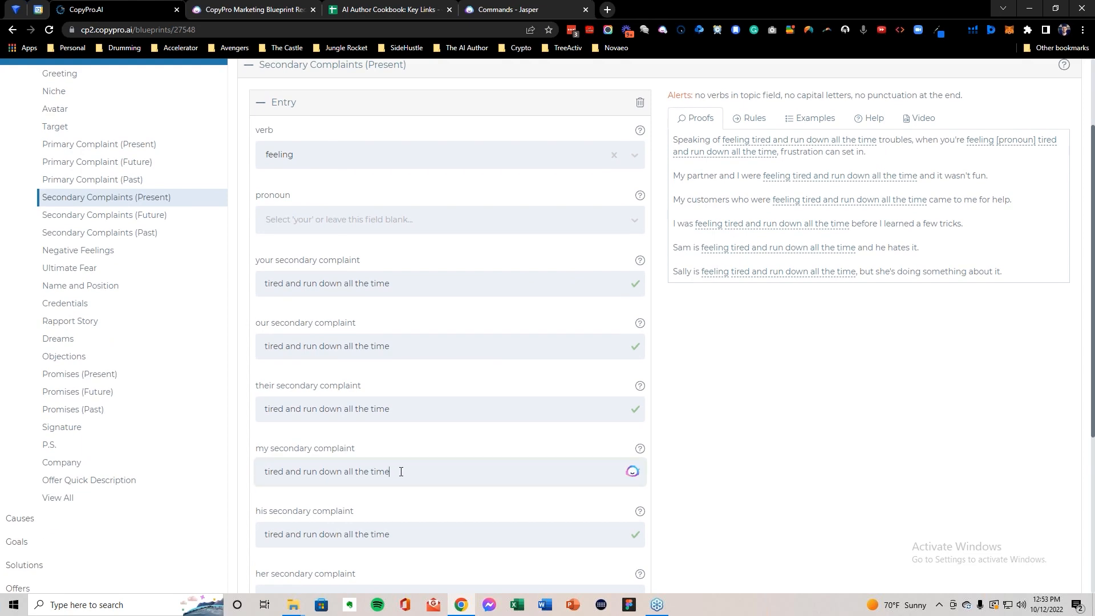
type("like I couldn't reset my ")
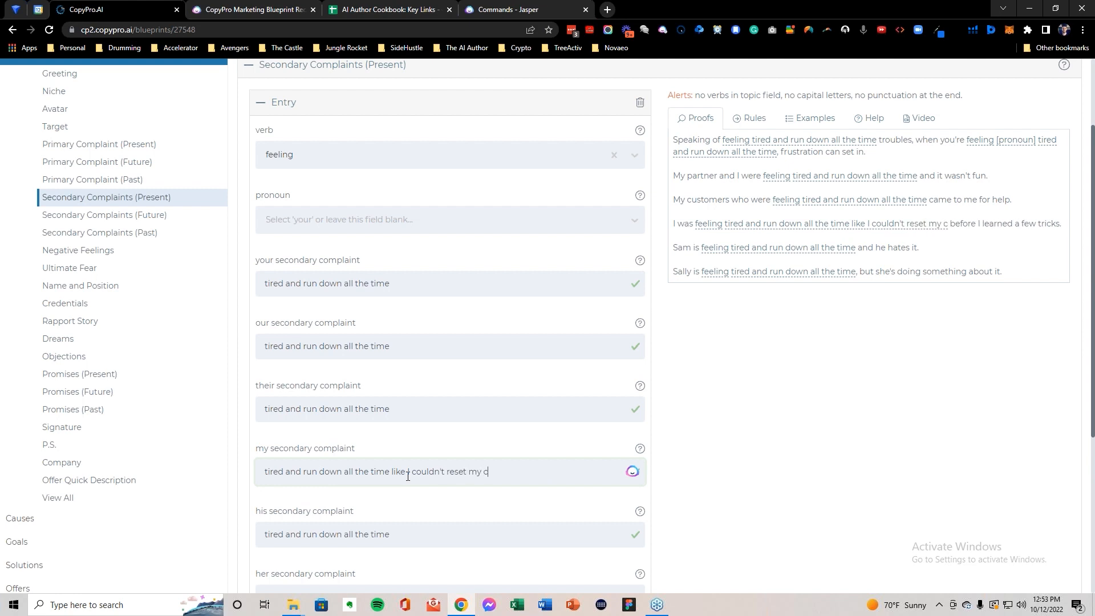
type("clock")
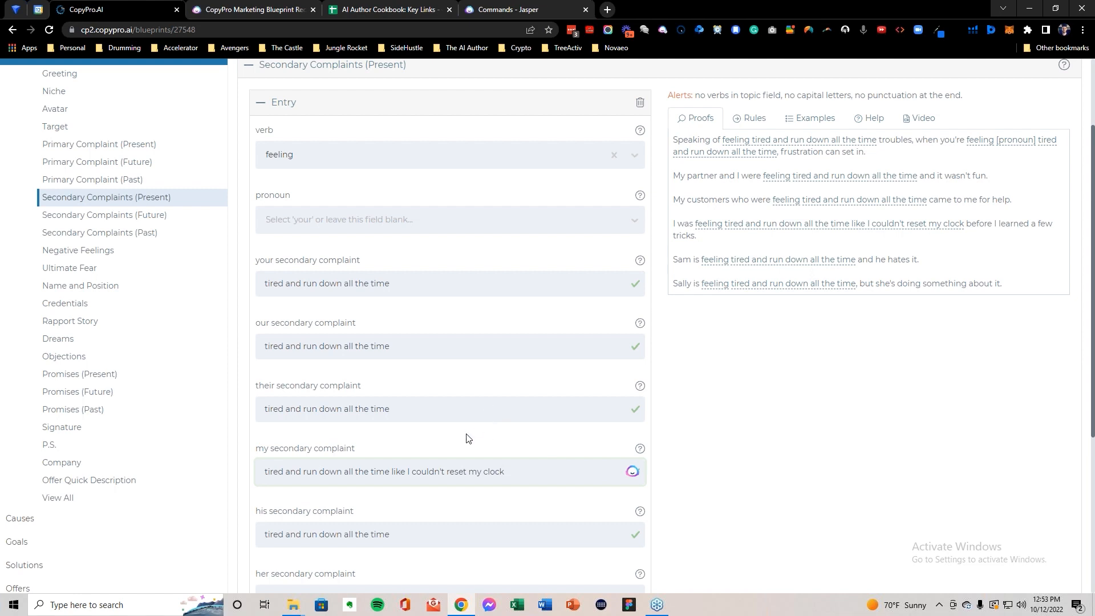
Step: Save the completed secondary complaint entry and add a new blank one
scroll(466, 438, "down", 5)
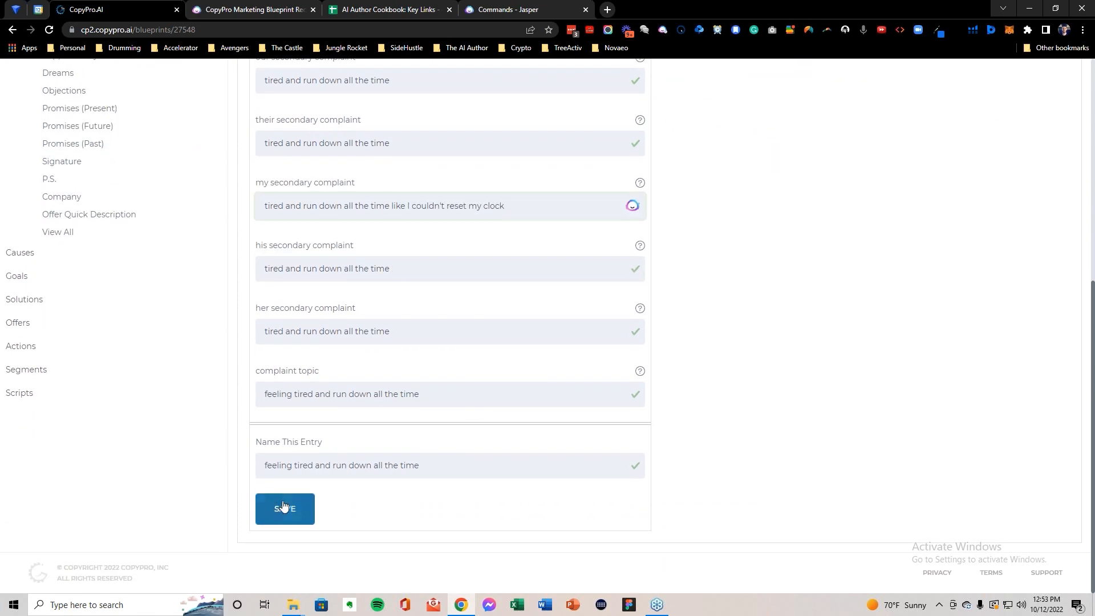
left_click(285, 507)
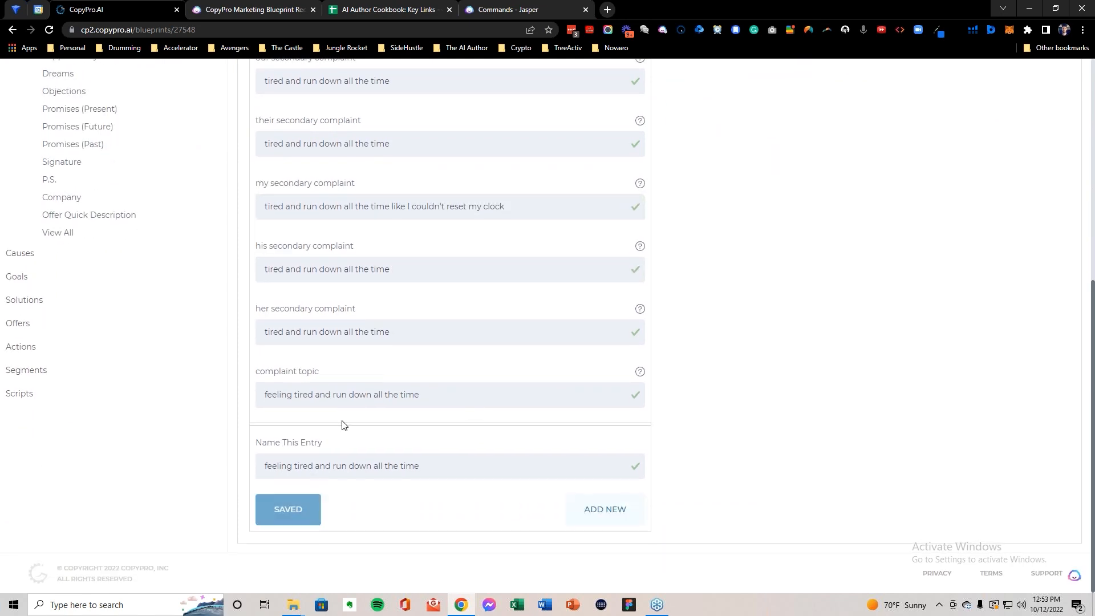
scroll(422, 455, "down", 1)
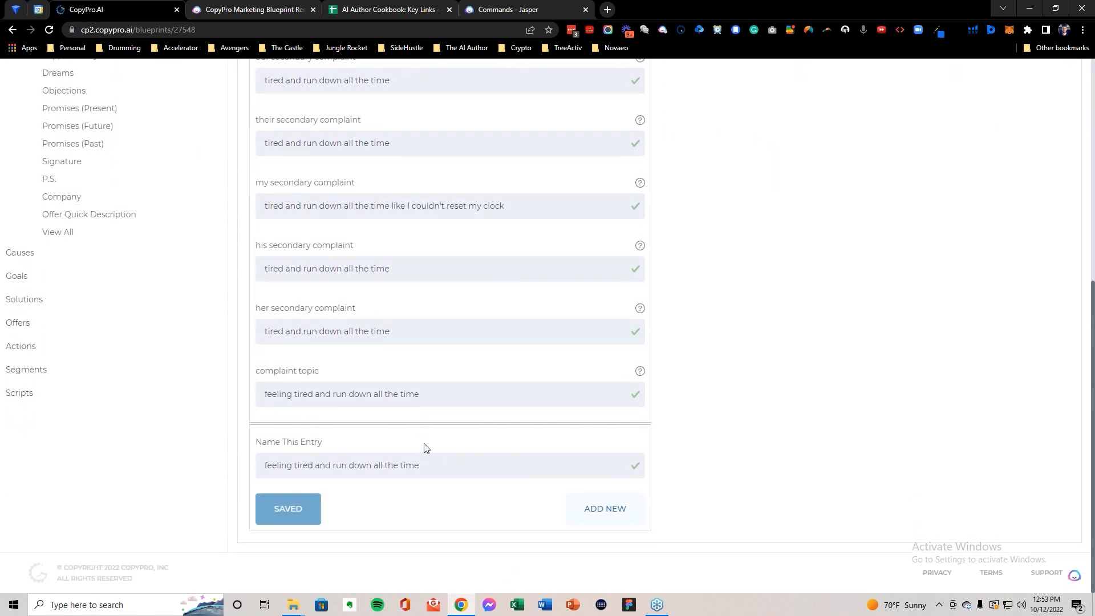
left_click(607, 512)
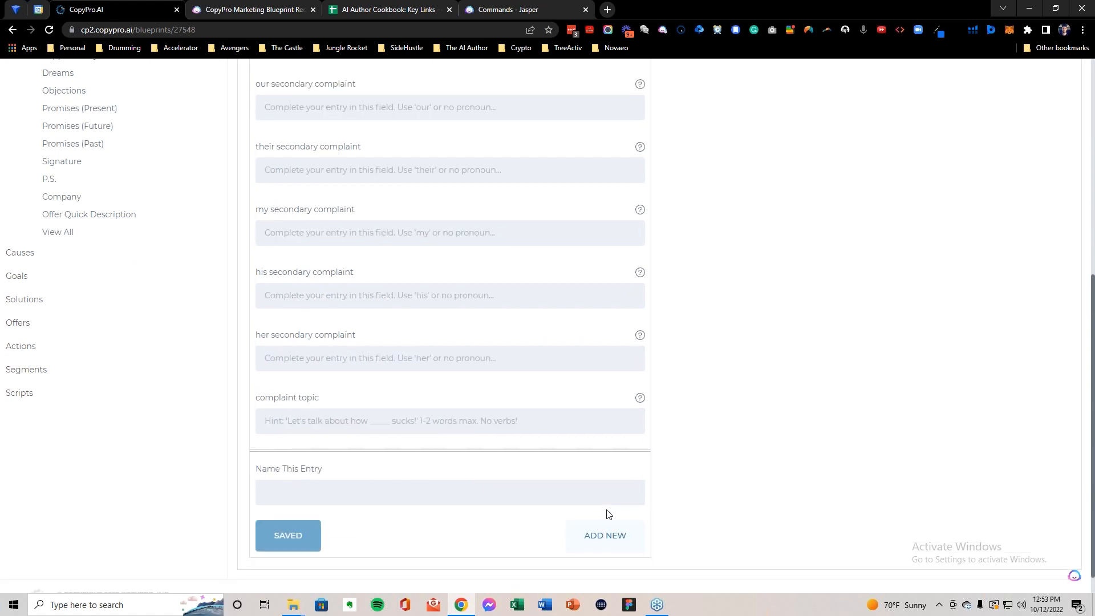
Step: Copy "struggling to find time to cook healthy meals" from the Jasper output into the new CopyPro entry's "your secondary complaint" field
left_click(516, 11)
left_click(323, 184)
mouse_move(323, 184)
left_mouse_down()
mouse_move(571, 183)
mouse_move(315, 183)
mouse_move(326, 182)
left_mouse_up()
left_click(574, 183)
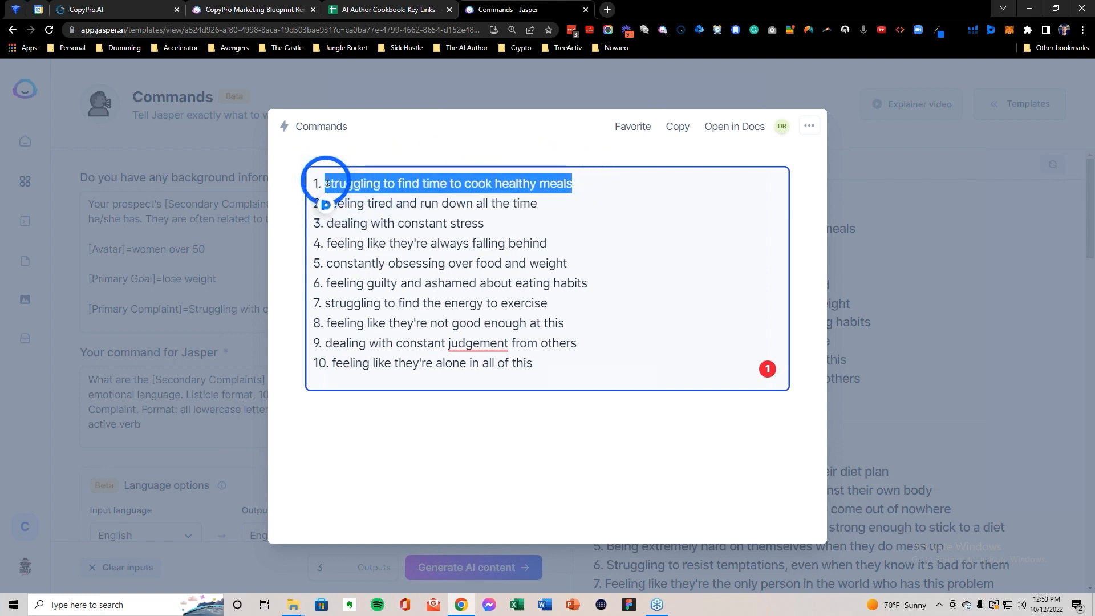
left_click(97, 10)
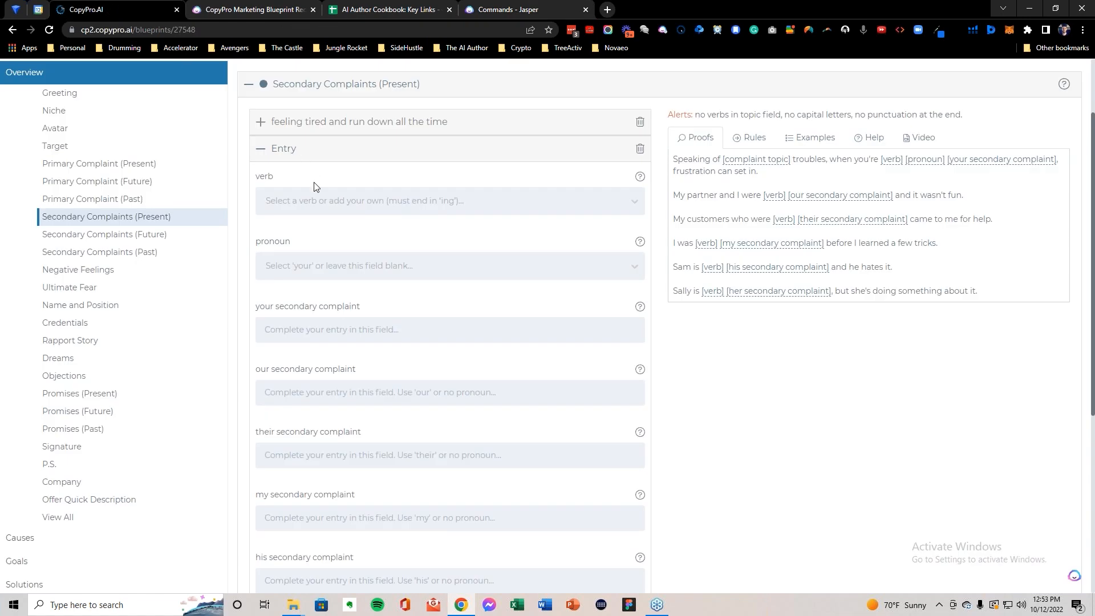
left_click(307, 335)
key("ctrl+v")
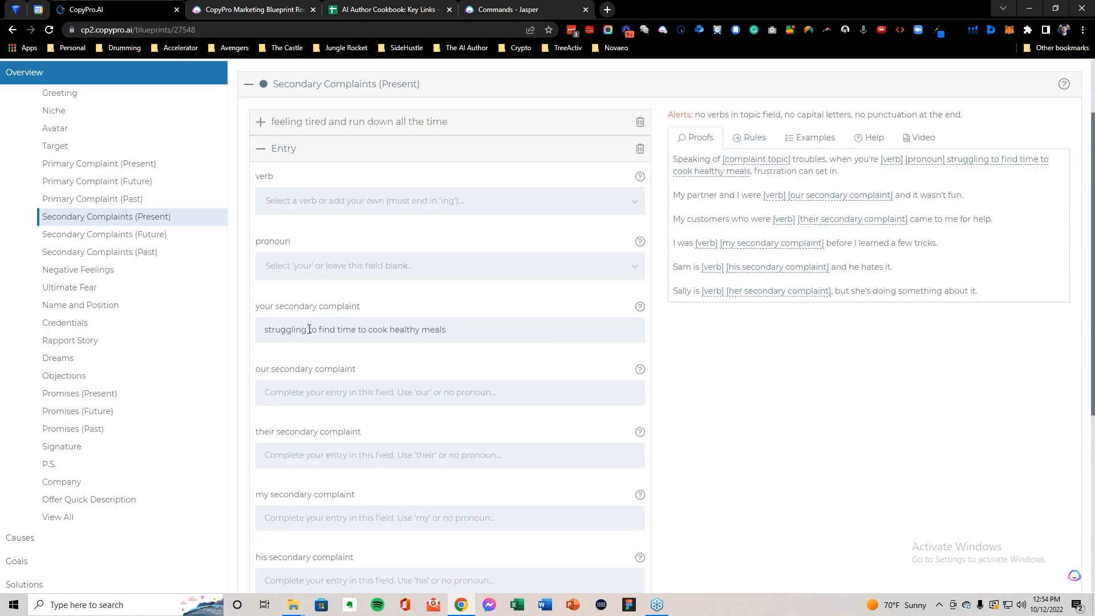
Step: Name the entry "struggling to find time to cook healthy meals" and save it
scroll(392, 329, "down", 5)
left_click(304, 465)
key("ctrl+v")
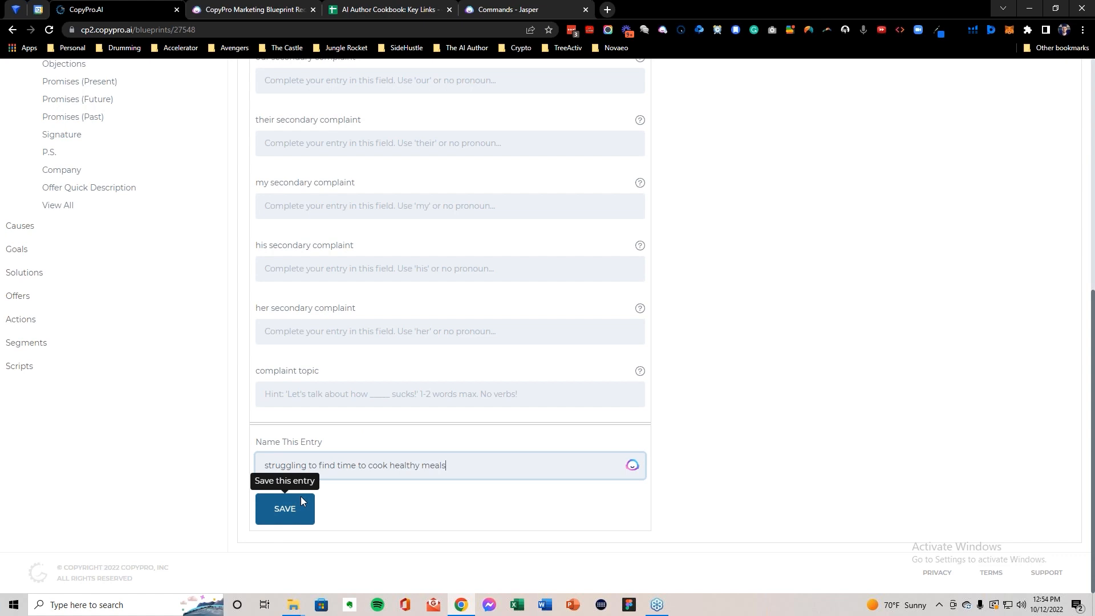
left_click_drag(256, 442, 327, 443)
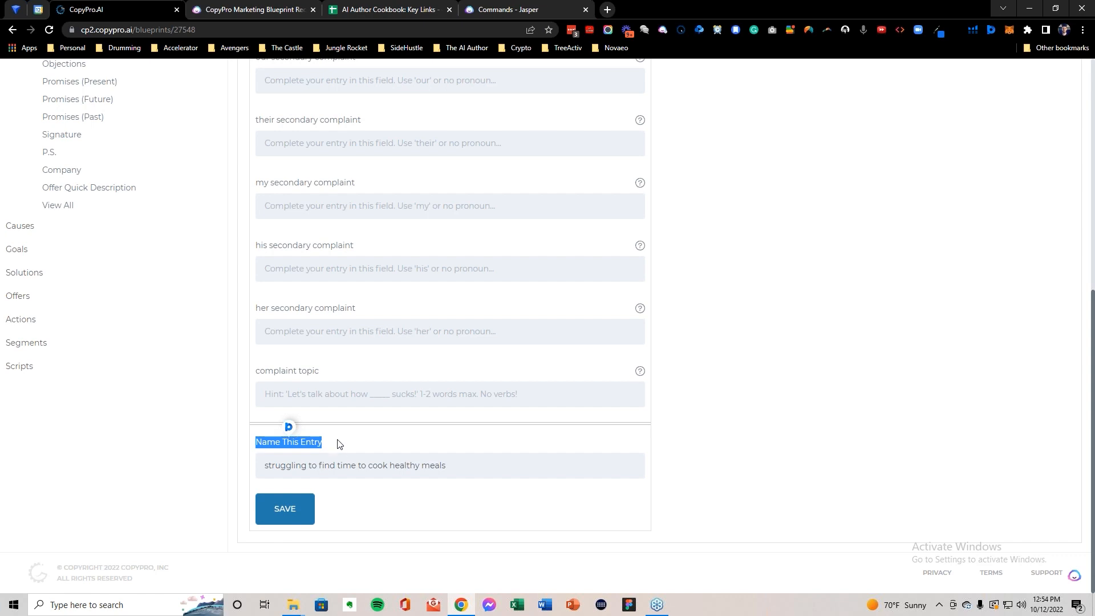
scroll(368, 436, "up", 1)
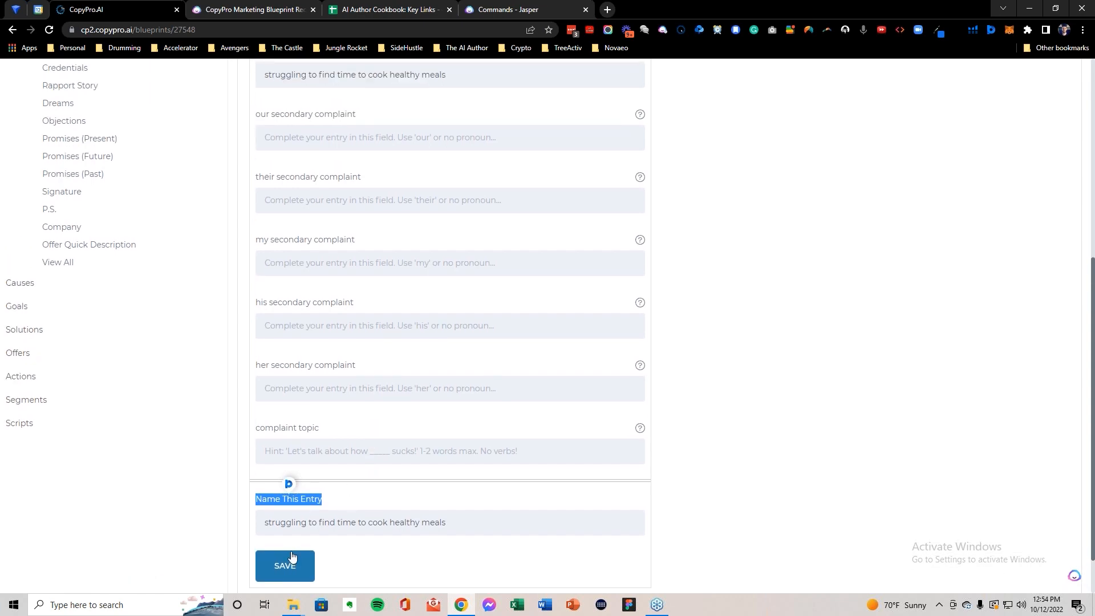
left_click(289, 566)
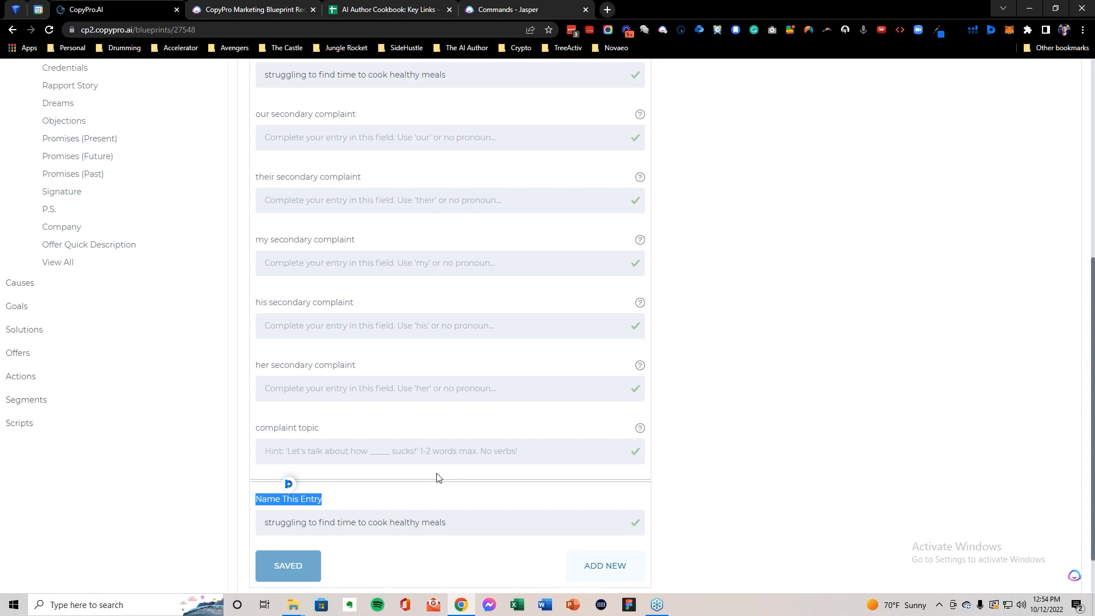
Step: Add another blank Secondary Complaints (Present) entry and switch back to the Jasper output list
scroll(439, 476, "up", 6)
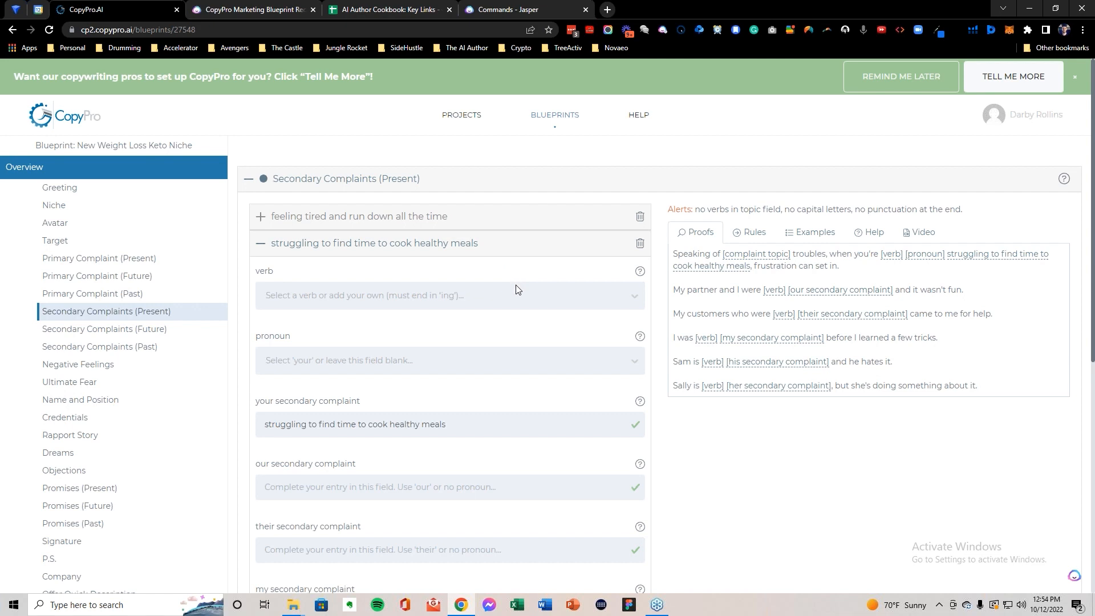
scroll(520, 268, "down", 7)
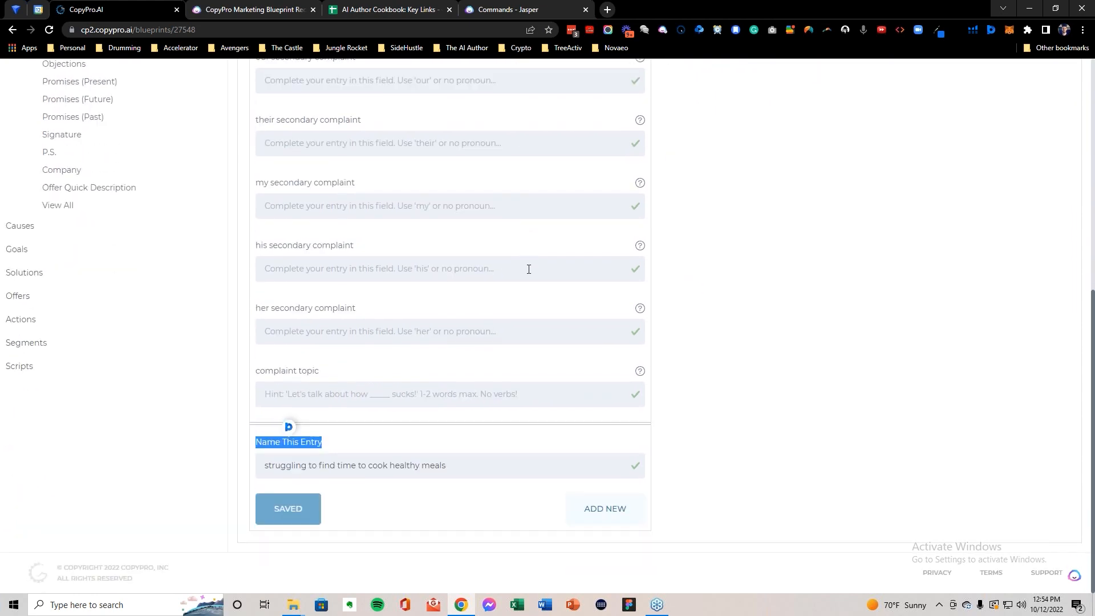
left_click(556, 442)
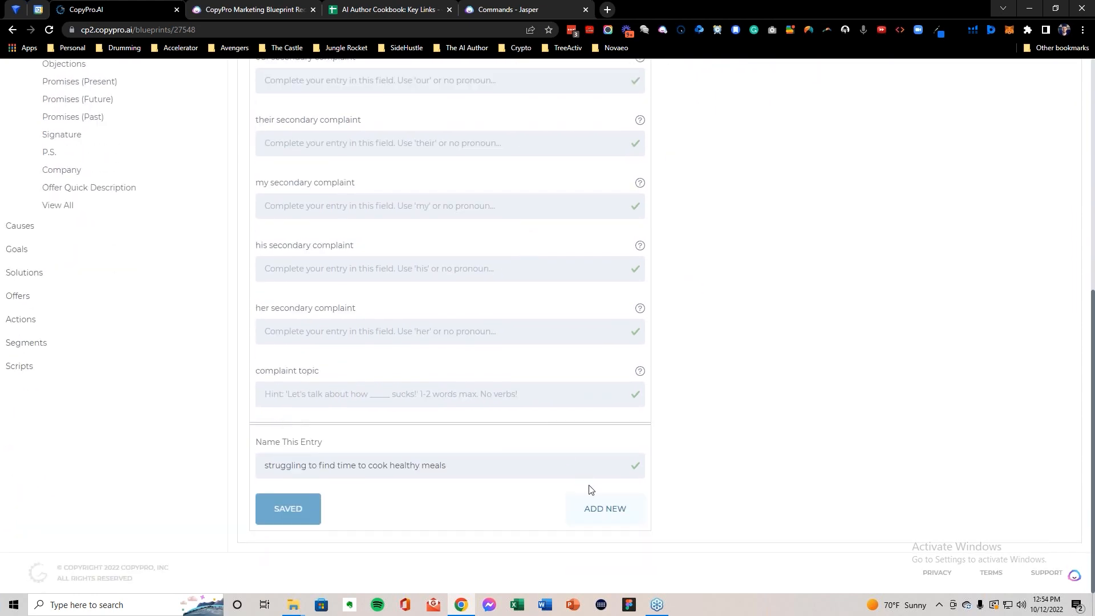
left_click(607, 515)
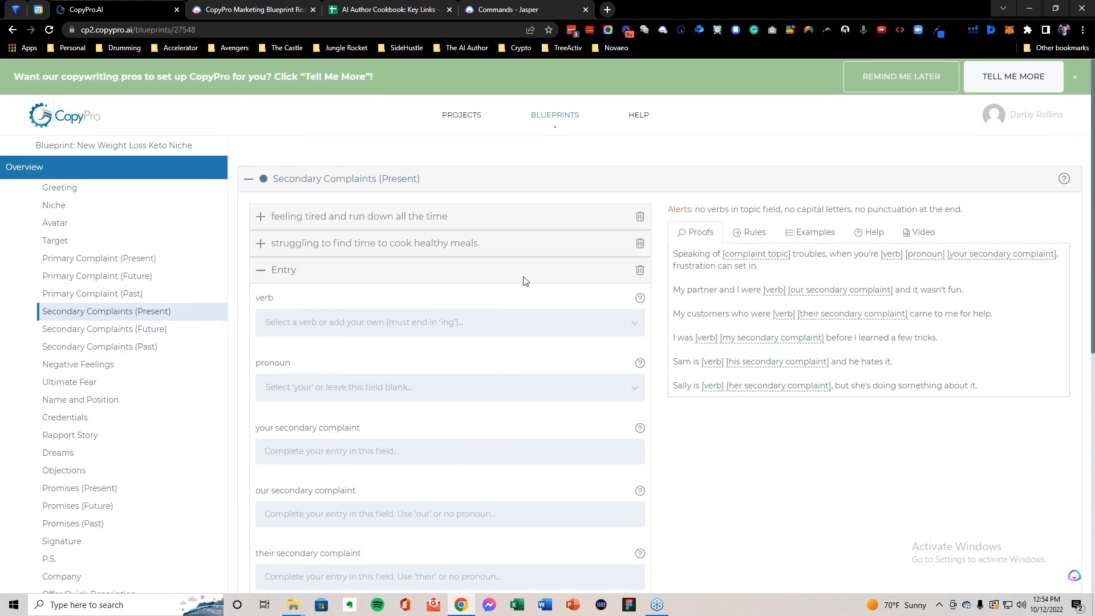
left_click(514, 9)
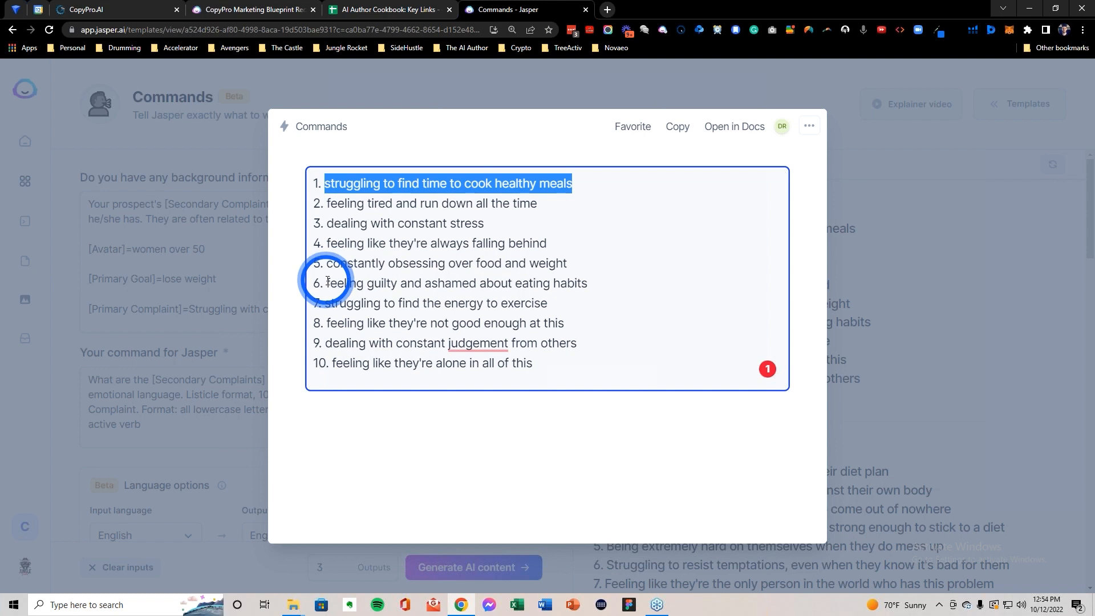
Step: Copy "constantly obsessing over food and weight" from the Jasper output into the blank CopyPro entry's "your secondary complaint" field
left_click(129, 9)
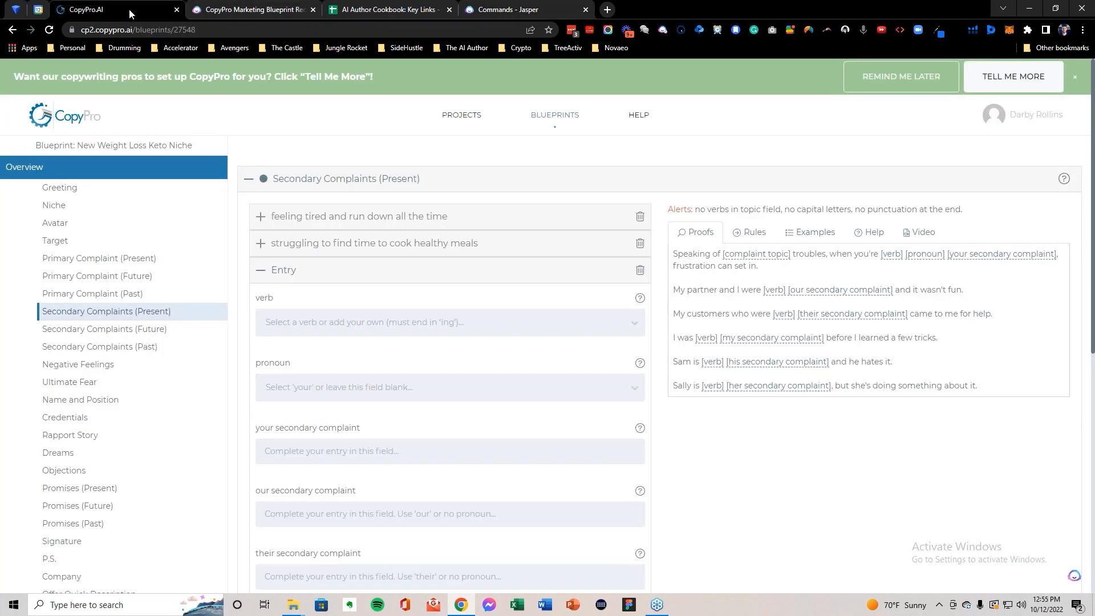
left_click(505, 9)
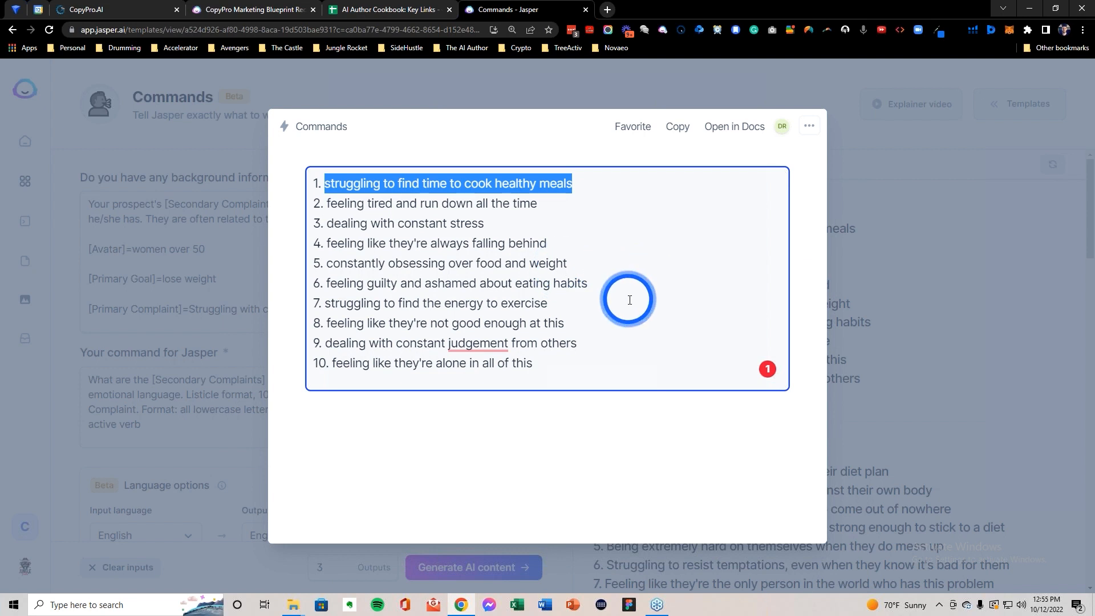
left_click(598, 189)
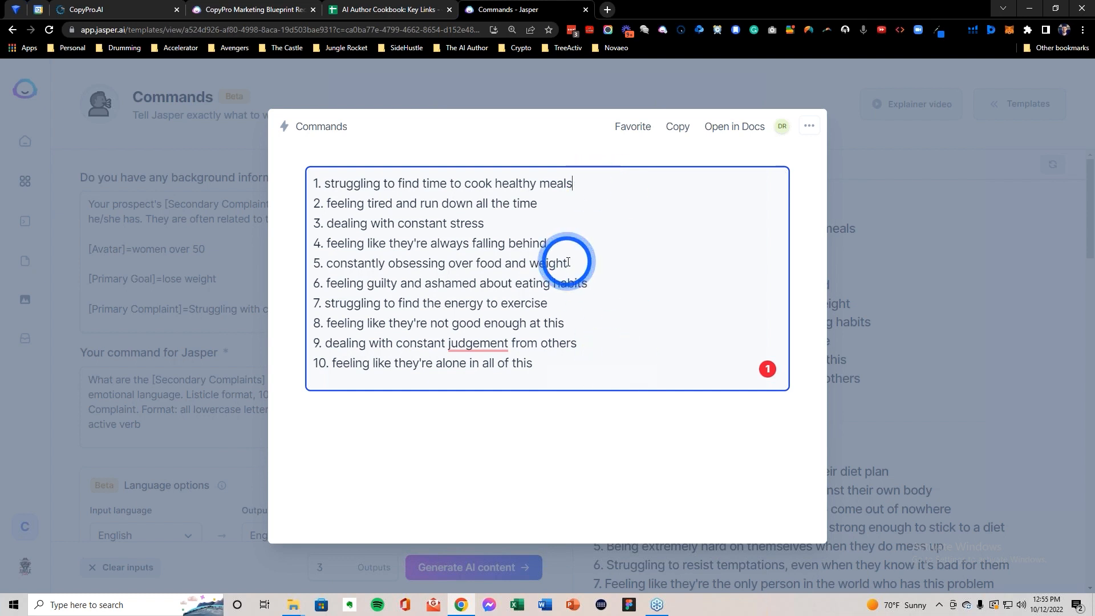
left_click_drag(558, 263, 329, 264)
key("ctrl+c")
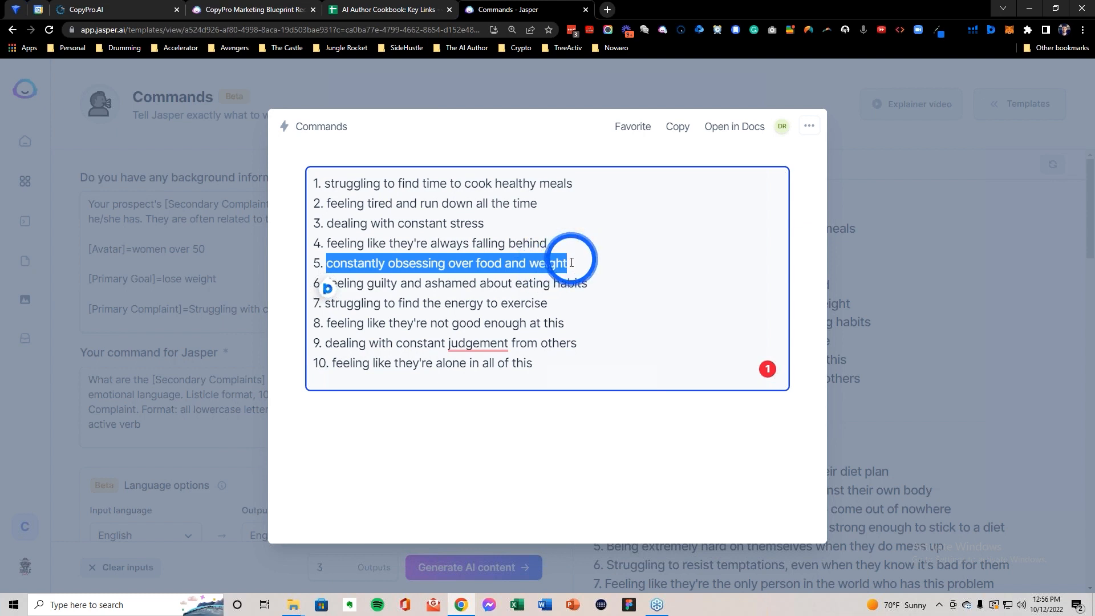
left_click(120, 10)
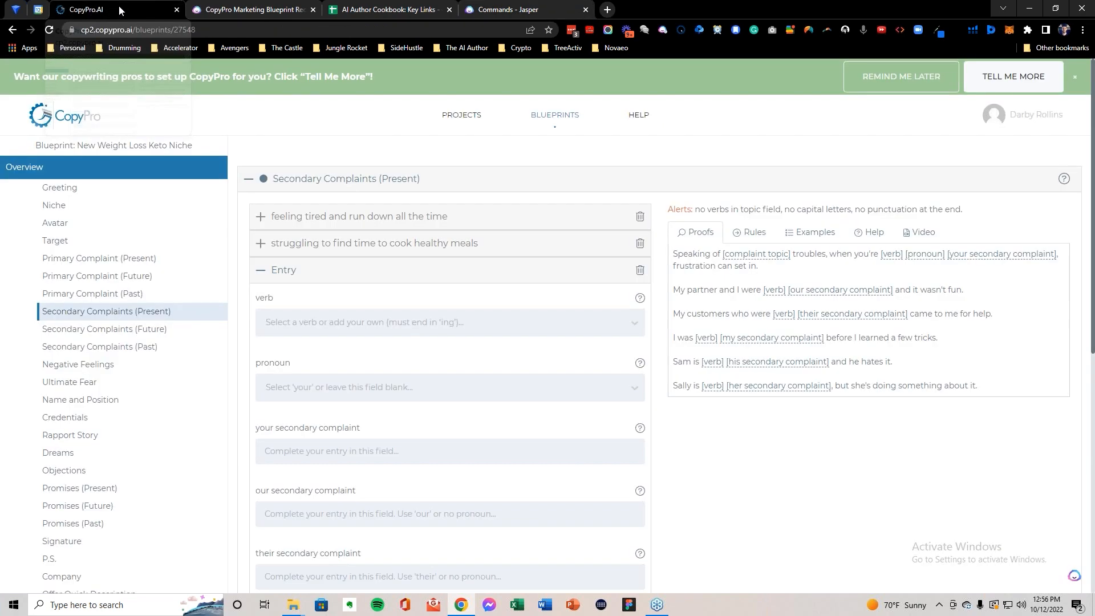
key("ctrl+v")
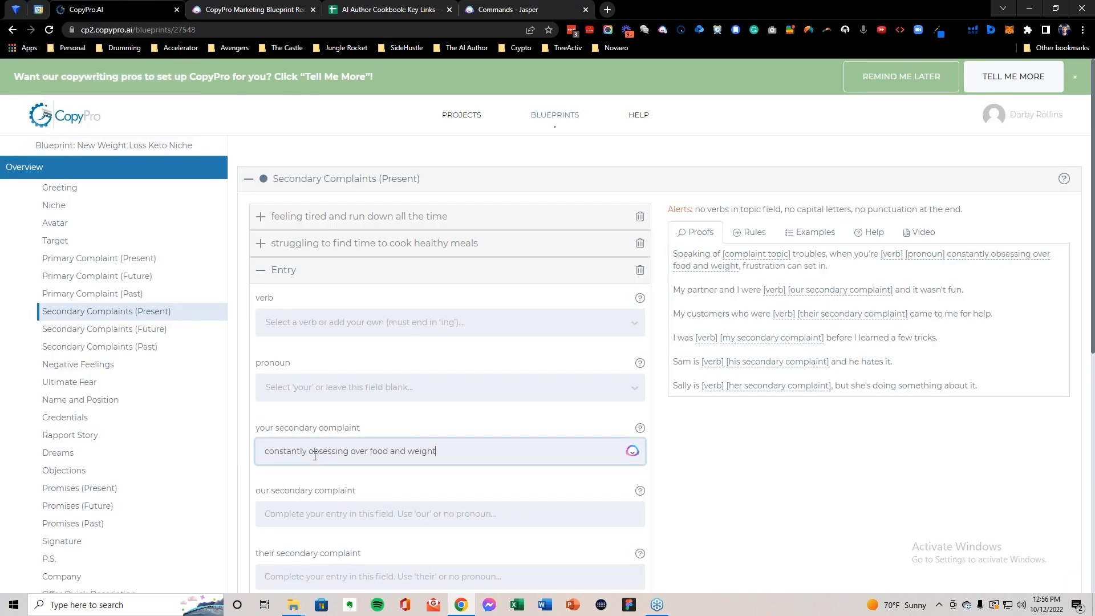
Step: Name the entry "constantly obsessing over food and weight" and save it
scroll(423, 388, "down", 6)
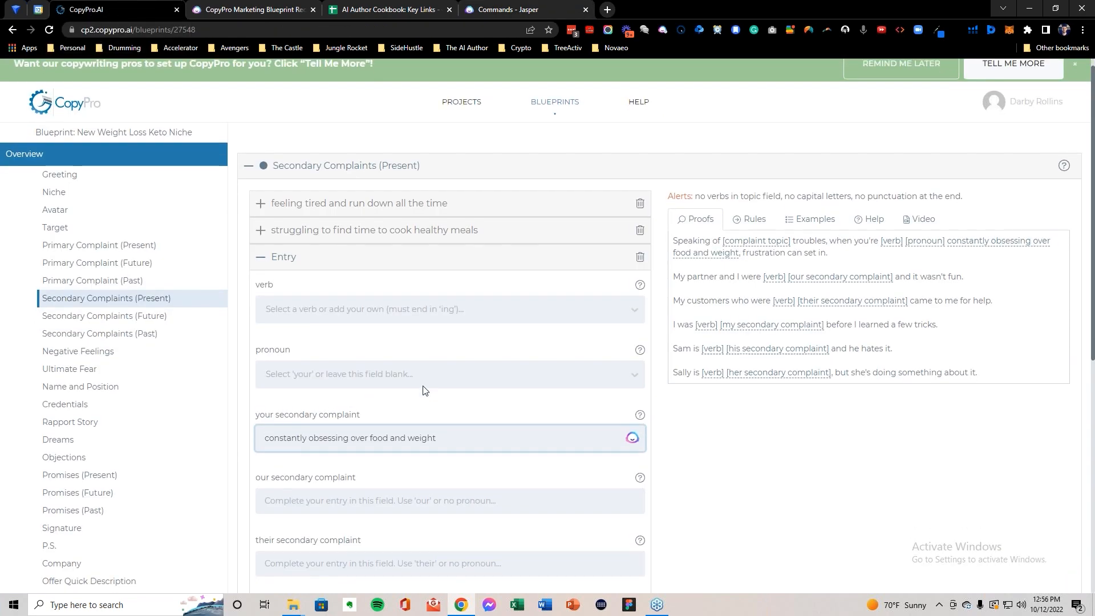
left_click(362, 555)
key("ctrl+v")
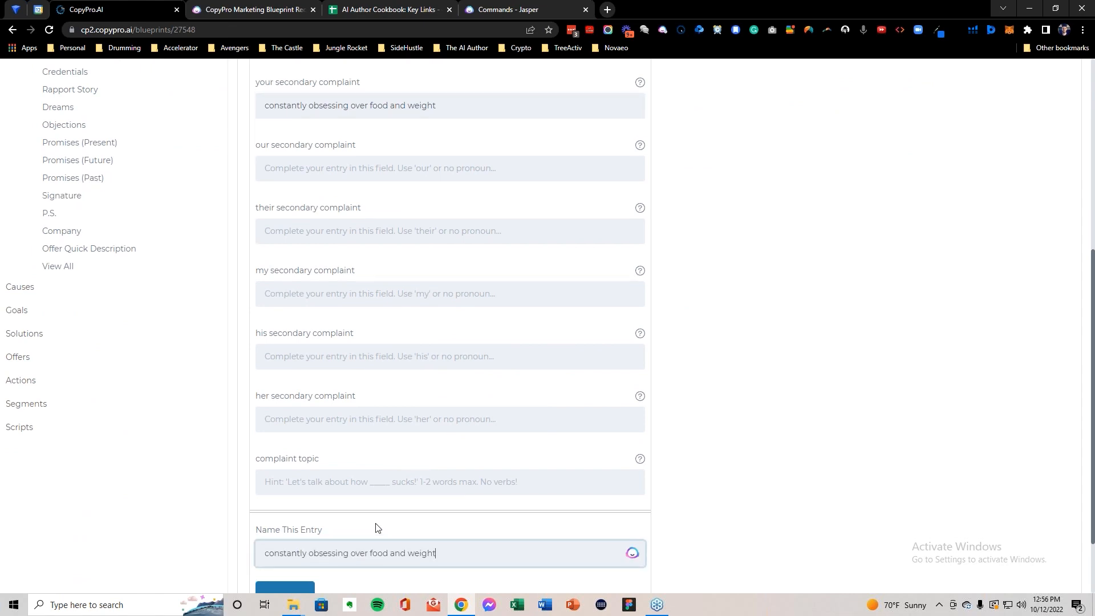
scroll(374, 528, "down", 2)
left_click(306, 508)
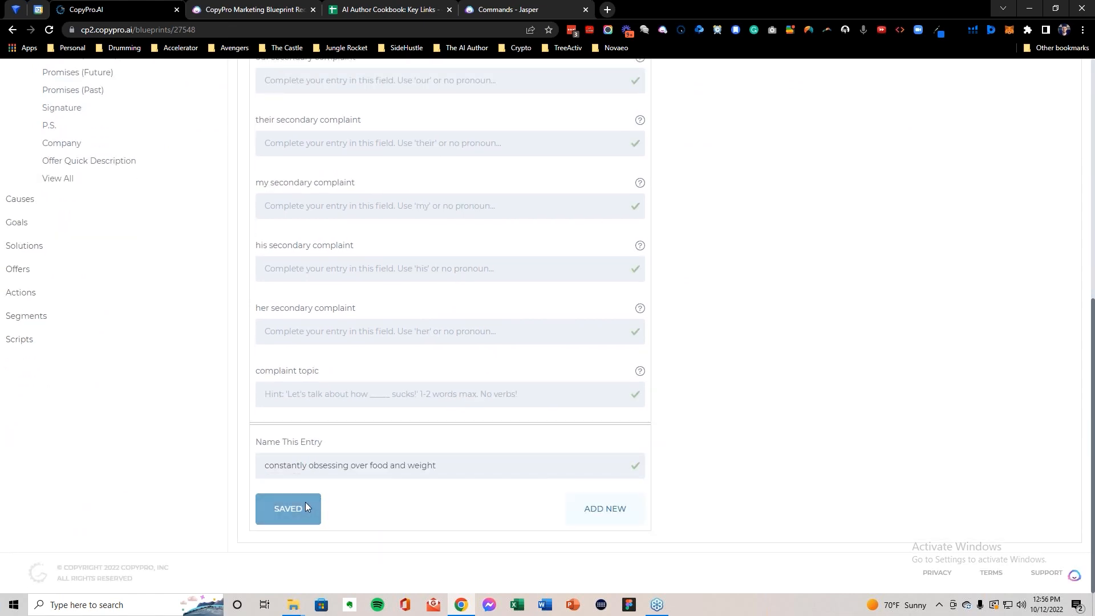
Step: Create the first entry in the blueprint's Negative Feelings section and look at its preset feelings
scroll(545, 359, "up", 7)
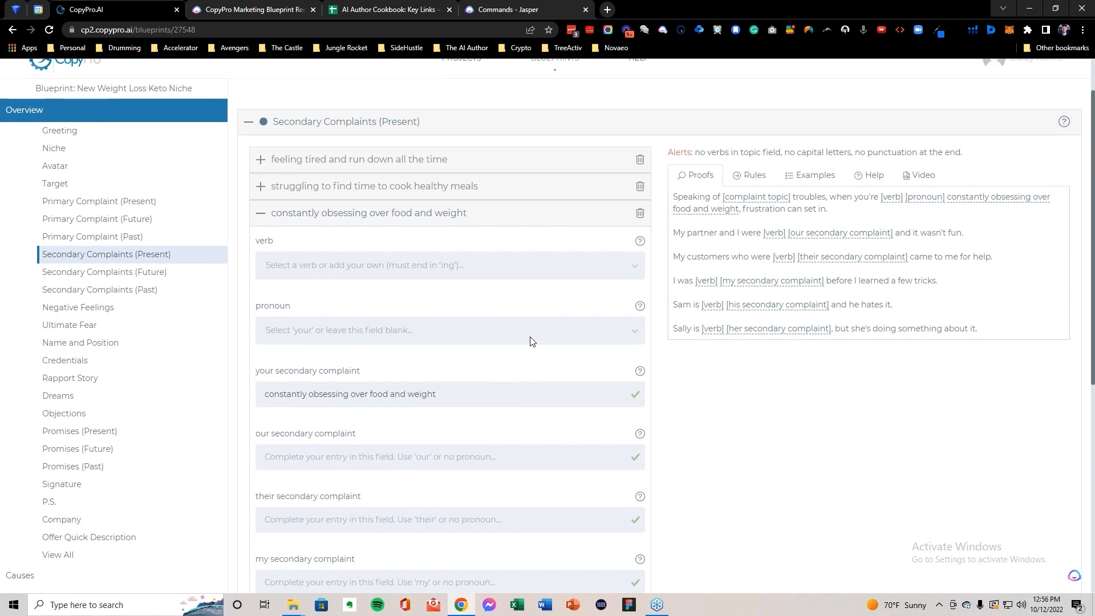
scroll(529, 341, "down", 4)
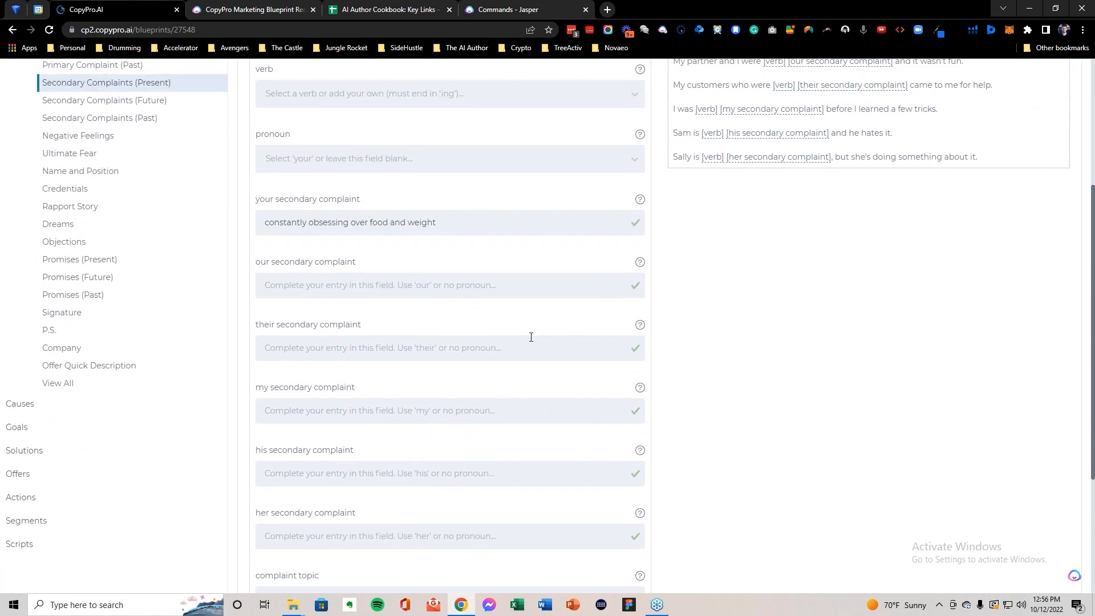
scroll(455, 174, "up", 5)
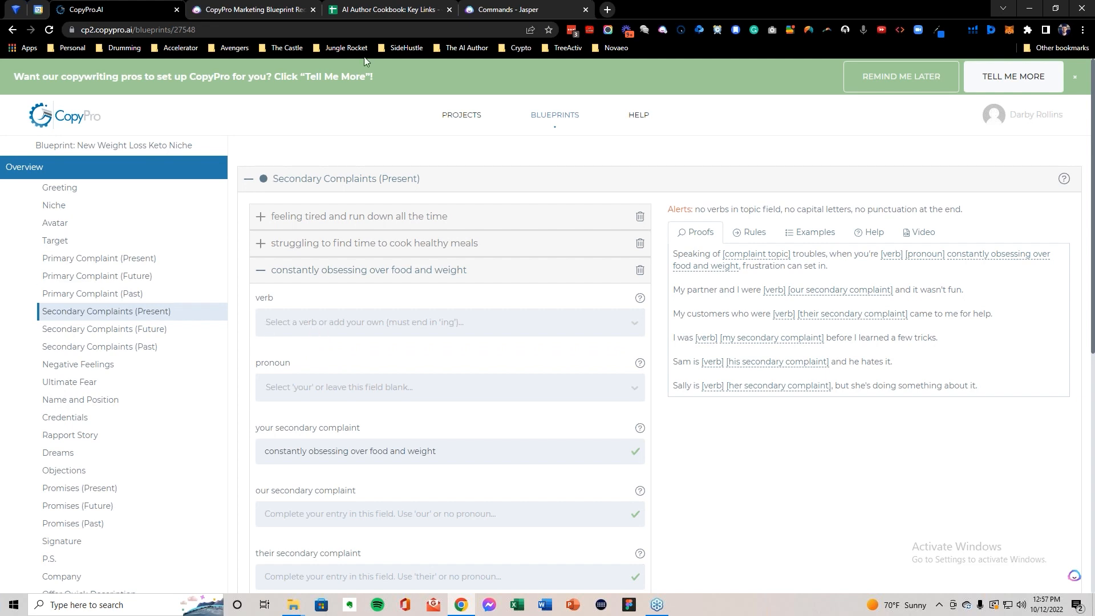
left_click(386, 9)
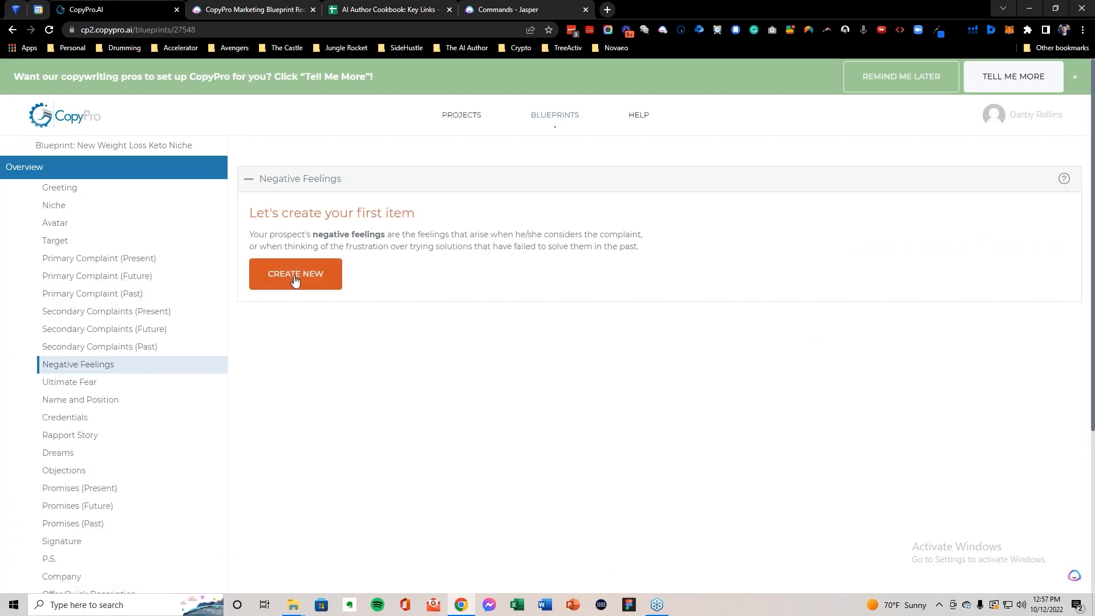
left_click(294, 278)
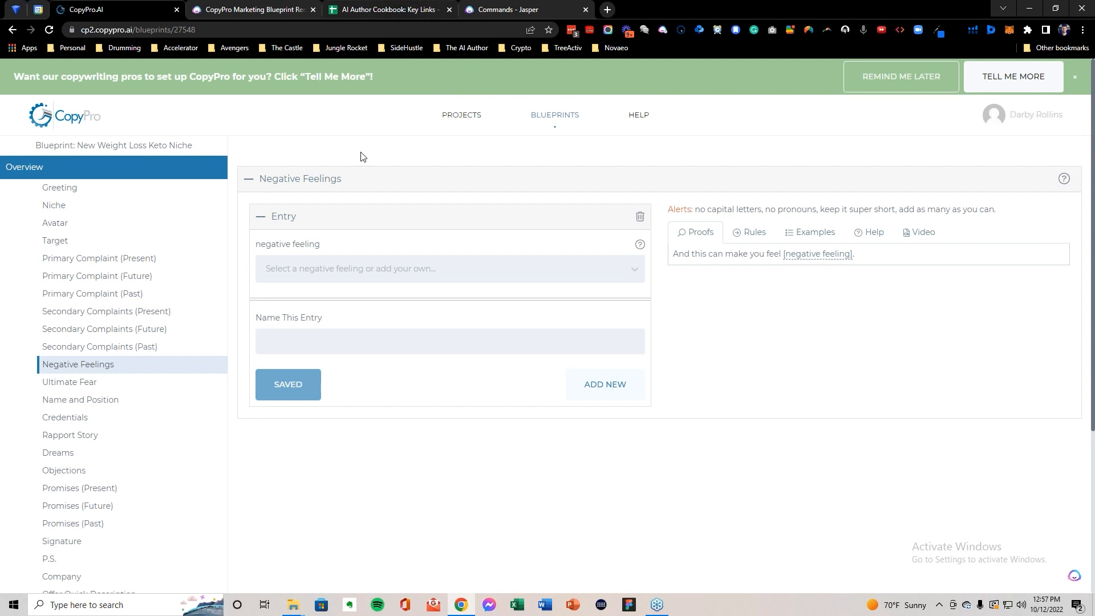
left_click(514, 269)
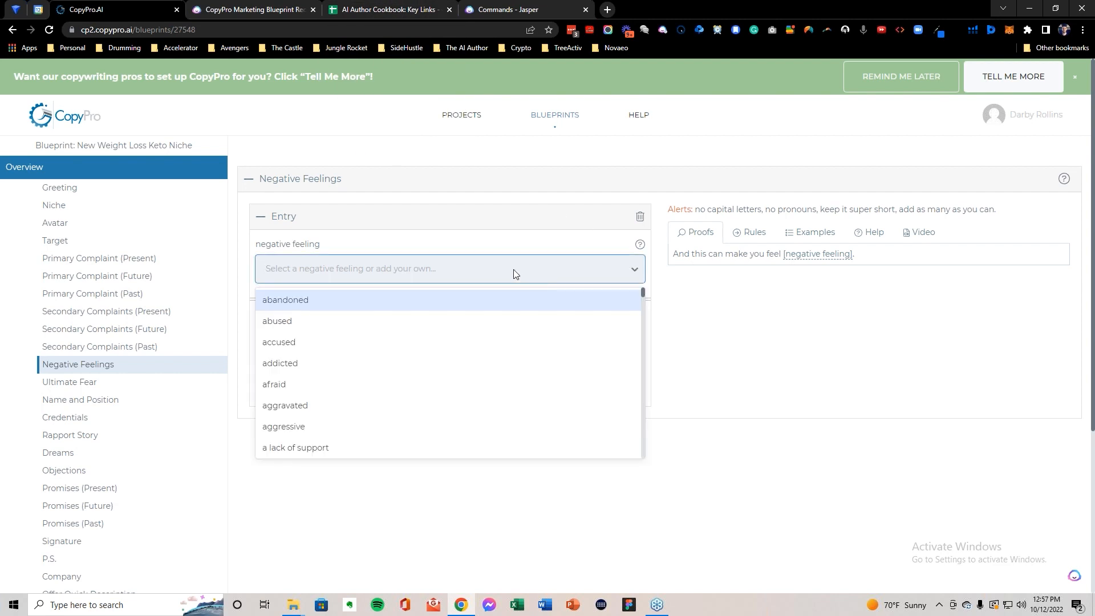
left_click(479, 231)
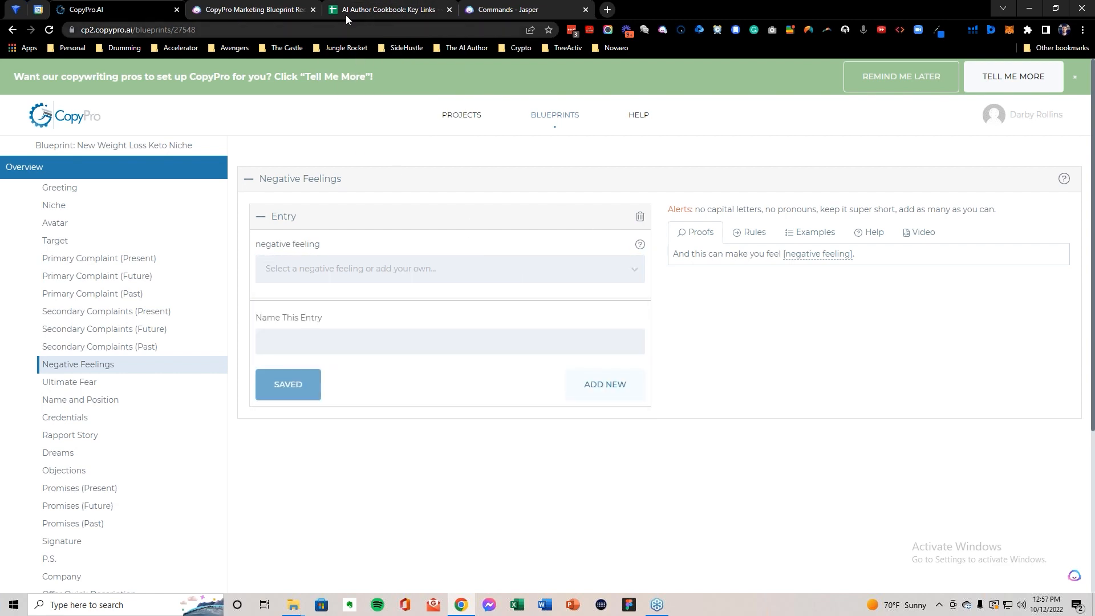
Step: Replace Jasper's background information with the Negative Feeling row's background info from the CopyPro <> Jasper Commands Mastersheet, removing the stray quotation marks
left_click(382, 10)
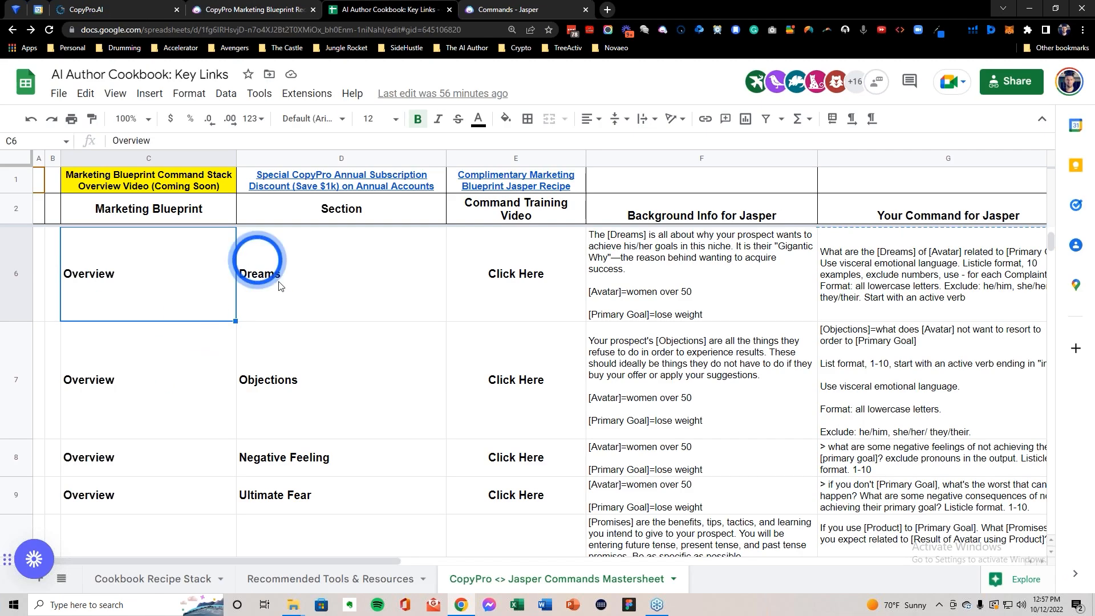
left_click(18, 455)
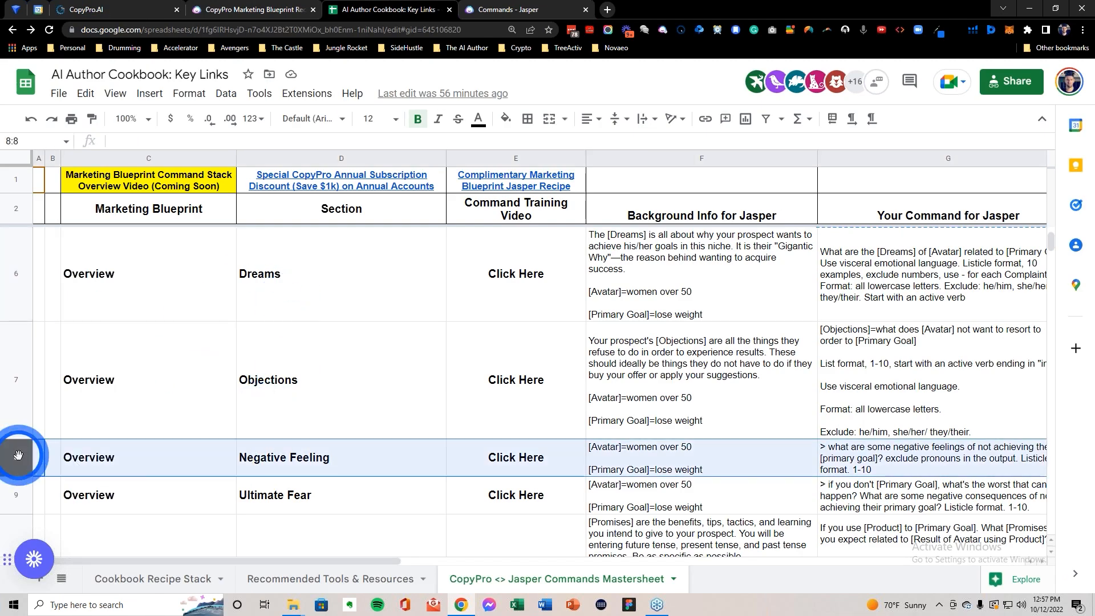
left_click(710, 450)
key("ctrl+c")
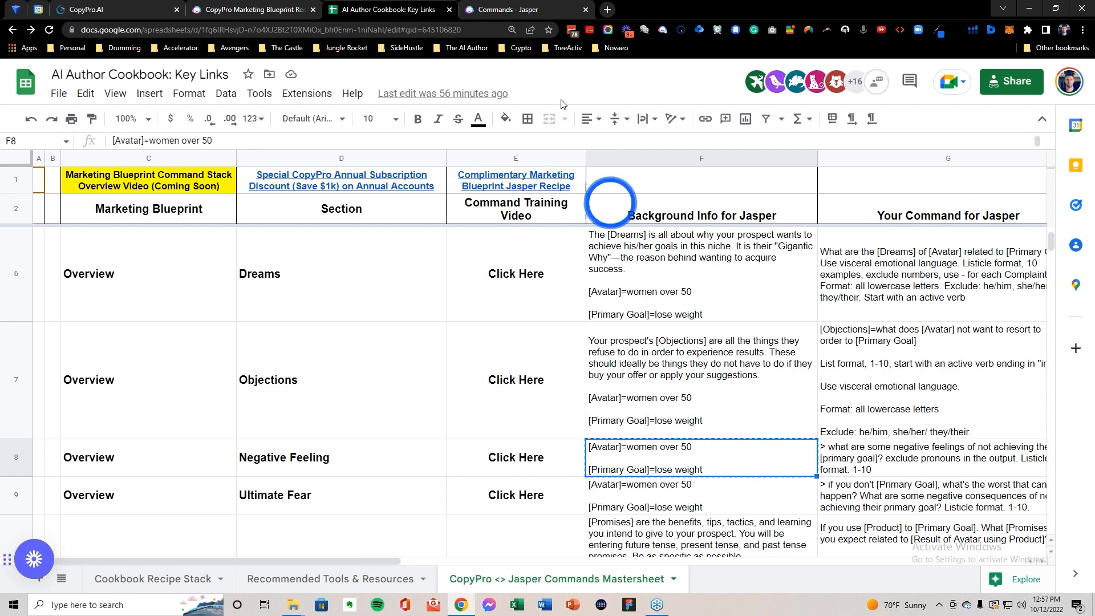
left_click(521, 12)
left_click(241, 276)
key("ctrl+a")
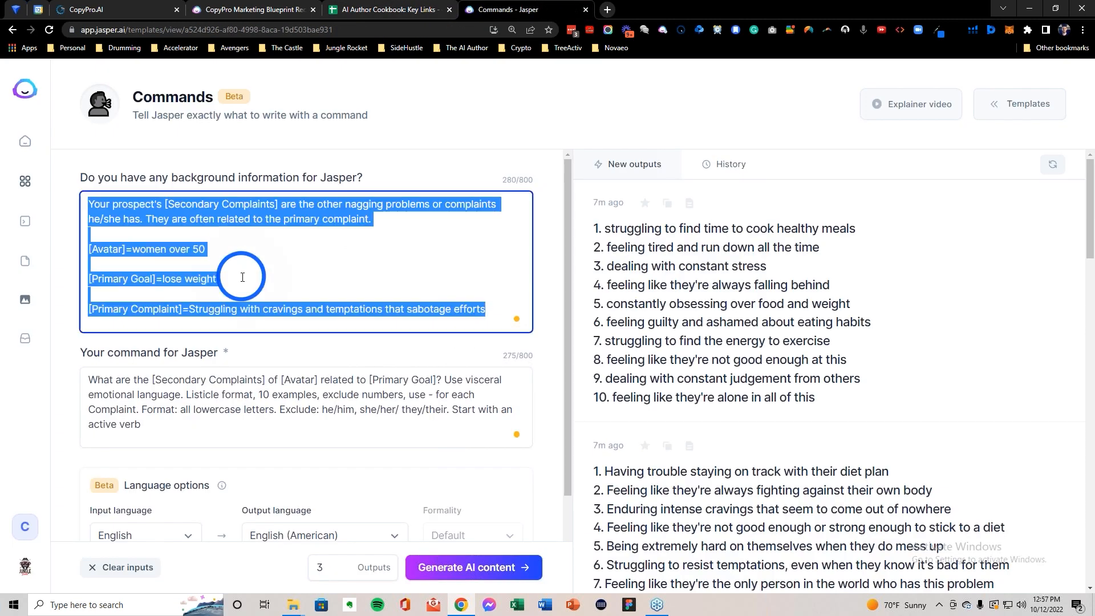
key("BackSpace")
key("ctrl+v")
key("BackSpace")
left_click(93, 204)
key("BackSpace")
Step: Replace Jasper's command with the Negative Feeling row's command from the mastersheet and generate the AI content
left_click(403, 11)
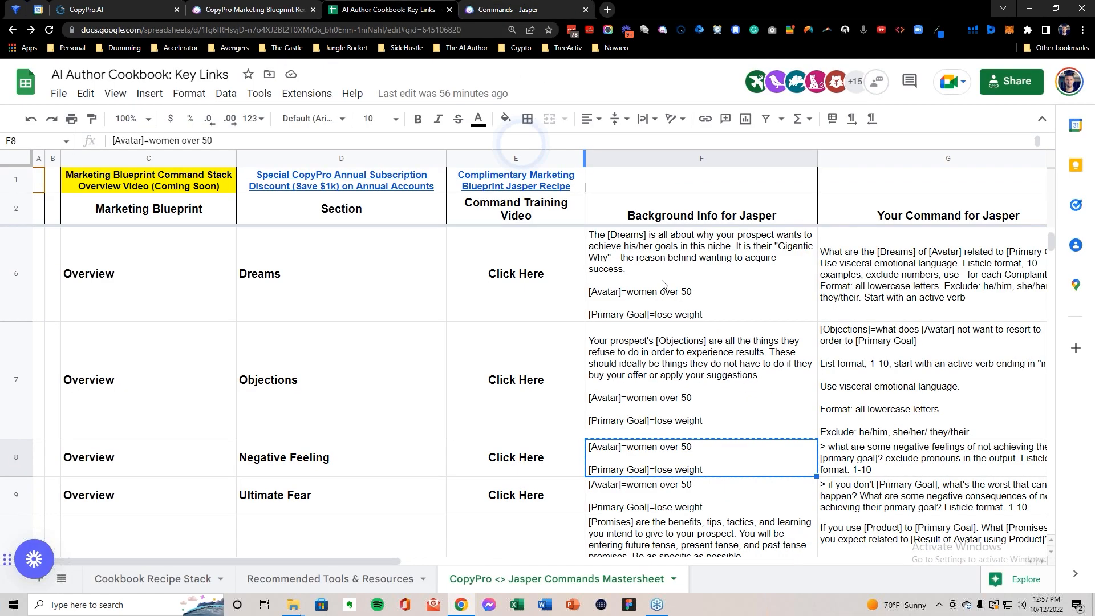
left_click(910, 463)
key("ctrl+c")
left_click(499, 9)
left_click(206, 329)
key("ctrl+a")
key("ctrl+v")
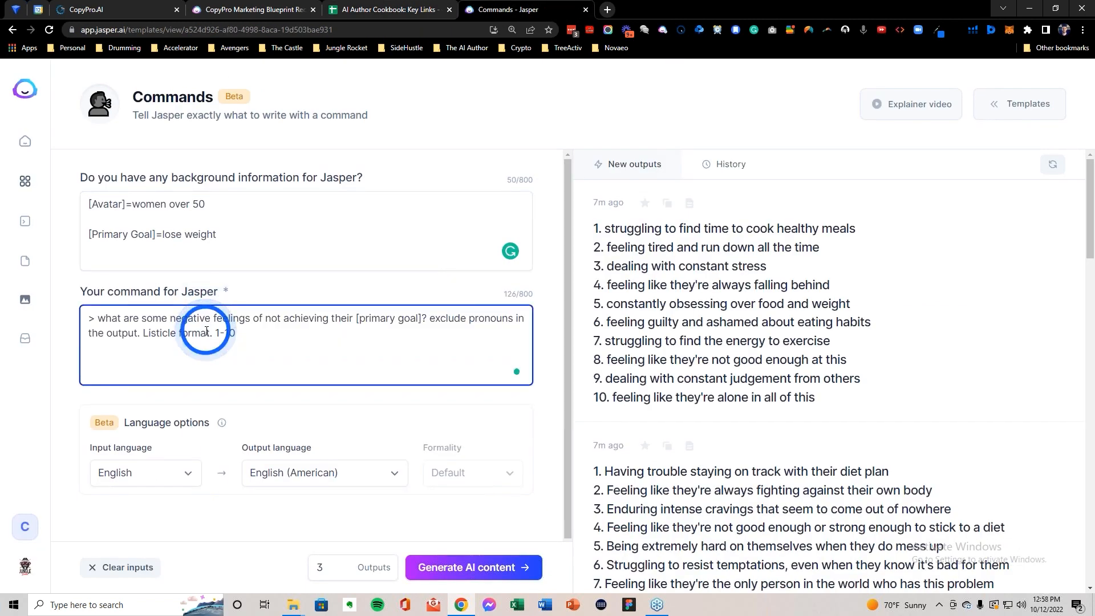
left_click_drag(92, 317, 475, 346)
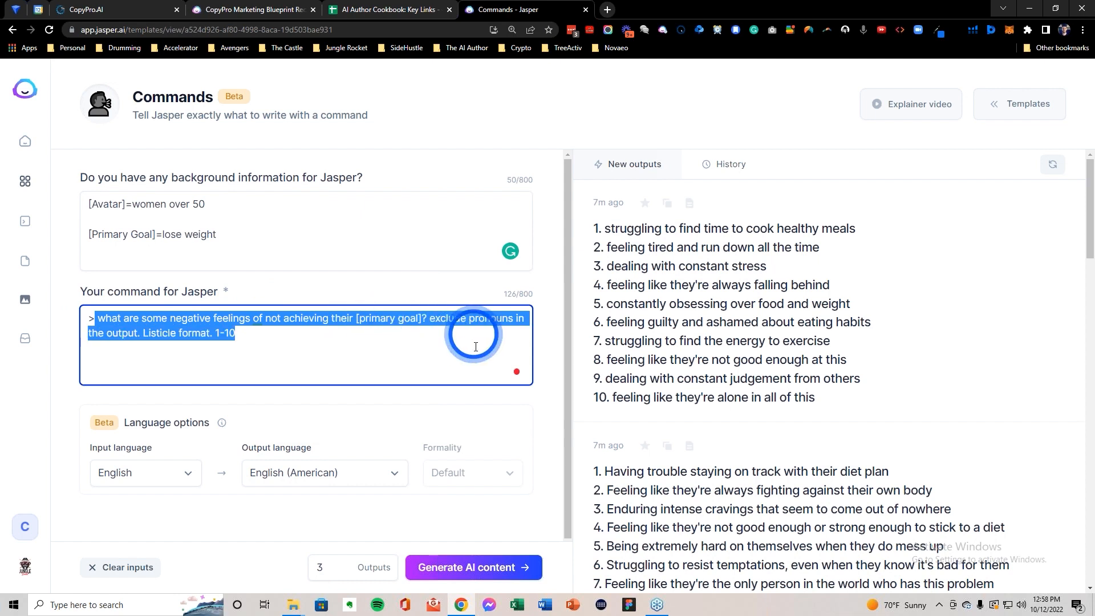
left_click(477, 566)
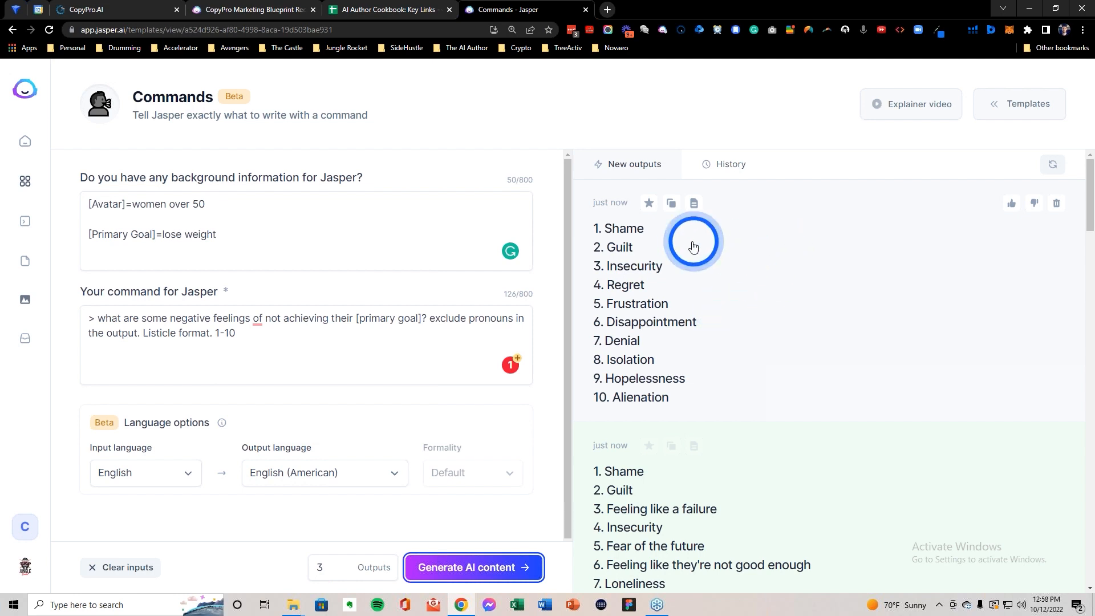
Step: Open the first generated list of negative feelings, examine its item "Shame", and close the list
left_click(723, 292)
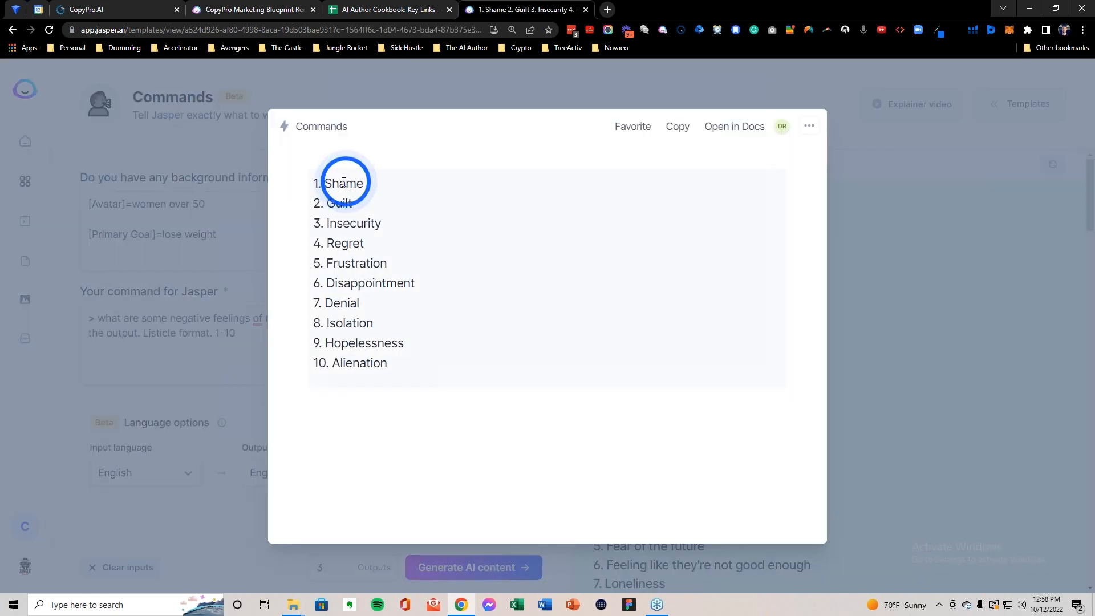
left_click(326, 181)
double_click(337, 183)
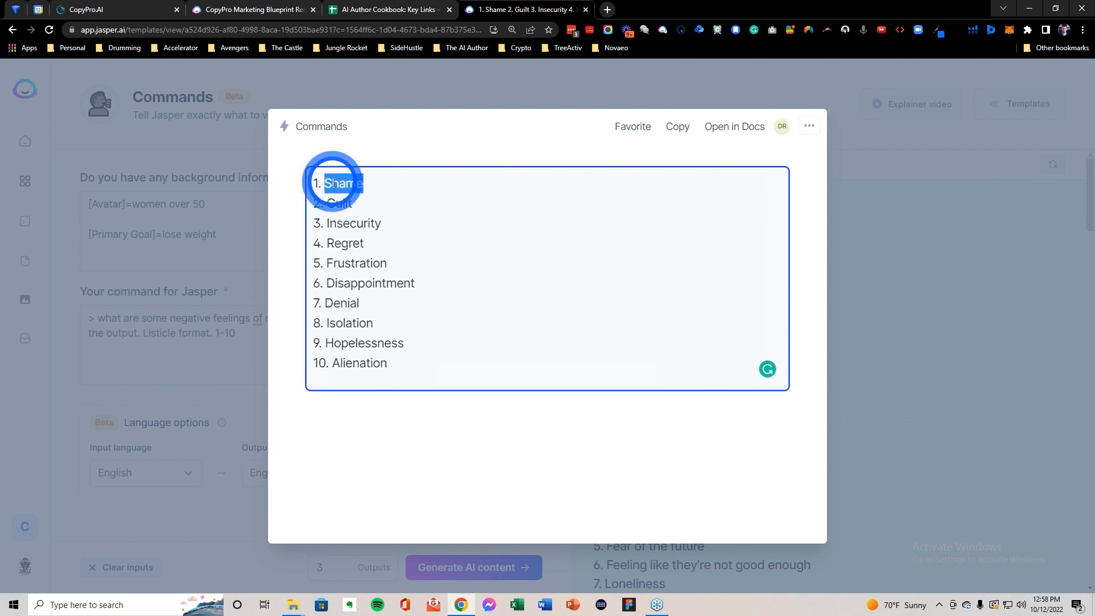
left_click(242, 338)
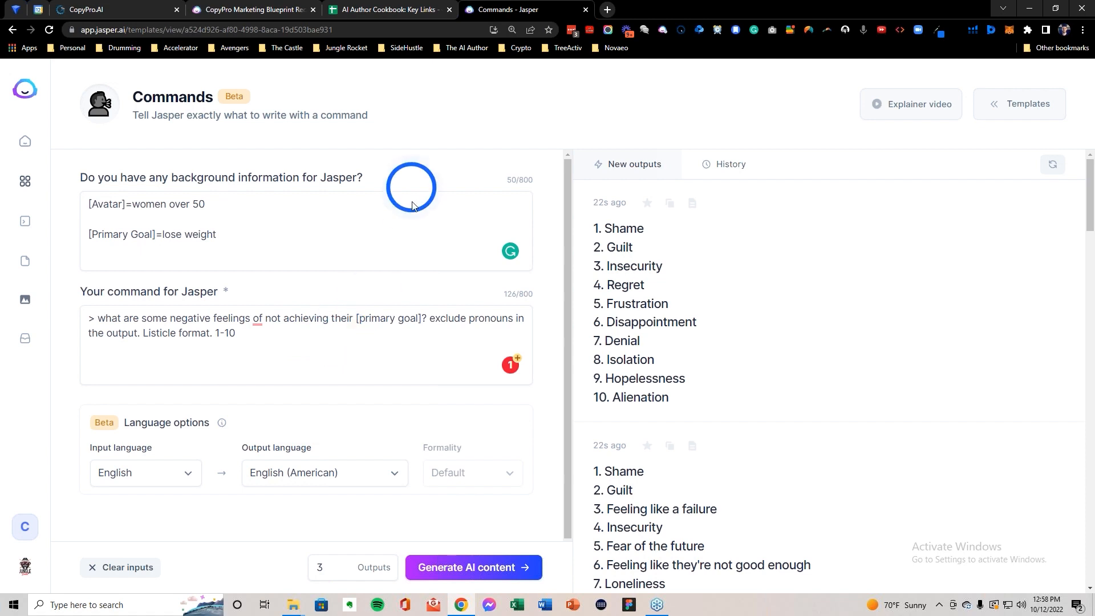
left_click(620, 228)
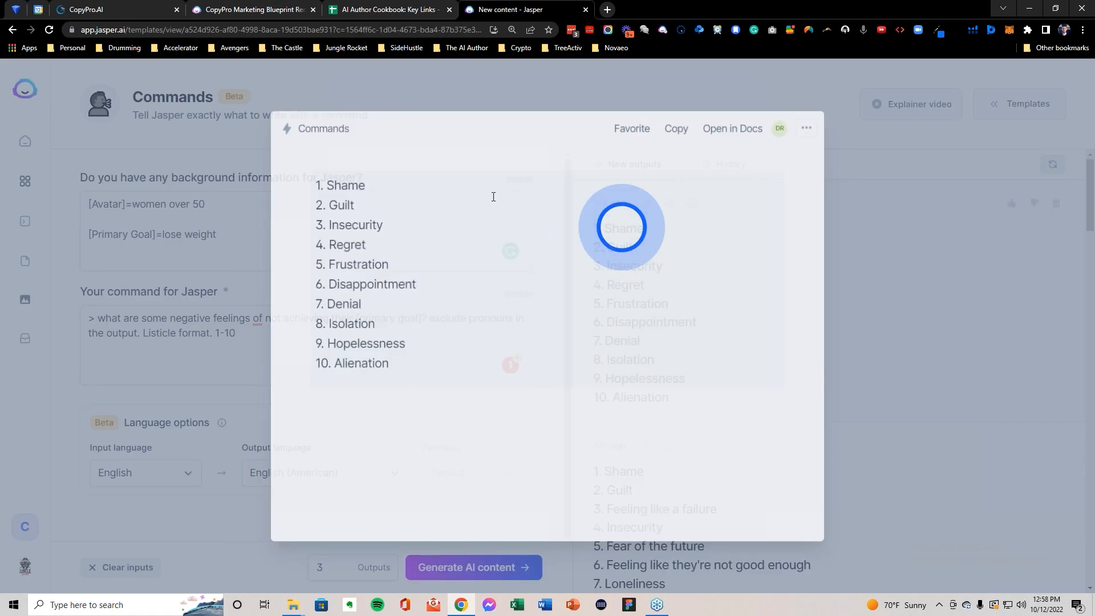
double_click(341, 185)
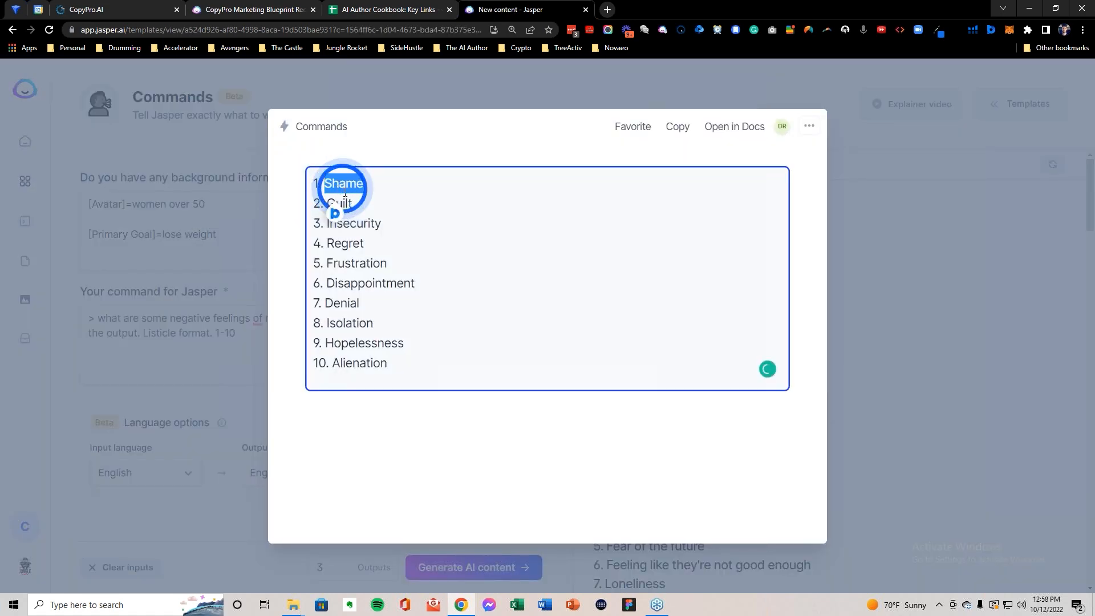
left_click(246, 300)
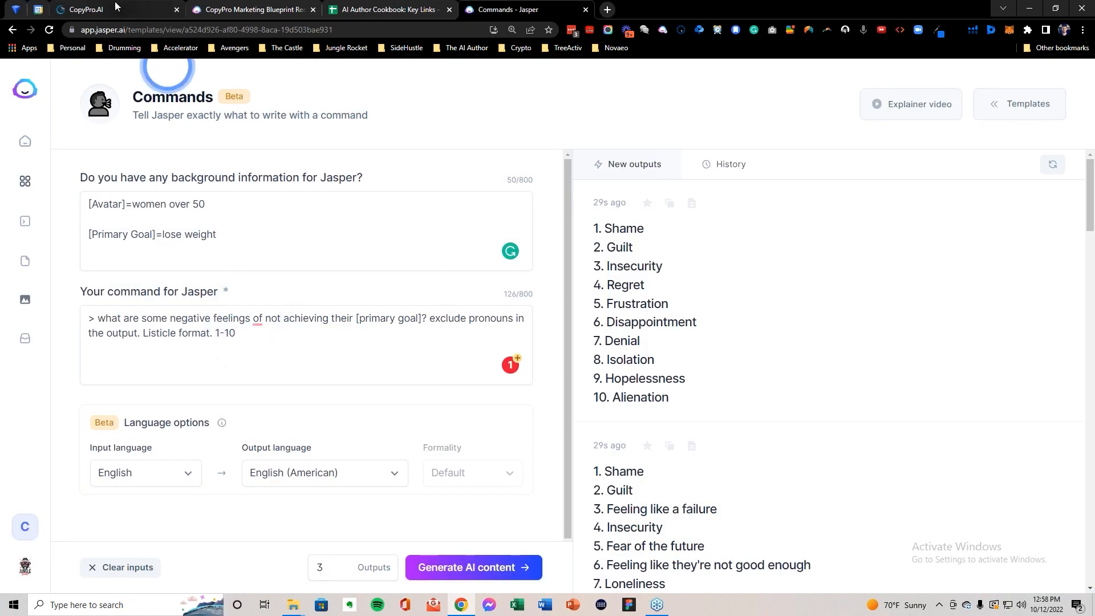
Step: Return to CopyPro and set the entry's negative feeling to a newly created custom option, "shame"
left_click(110, 8)
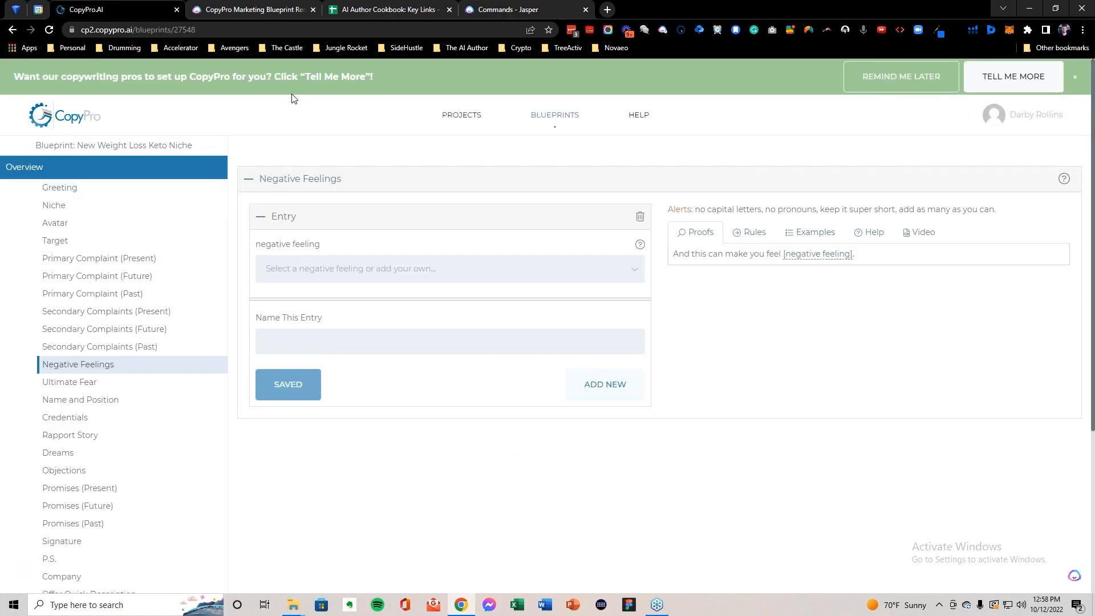
left_click(356, 268)
type("shame")
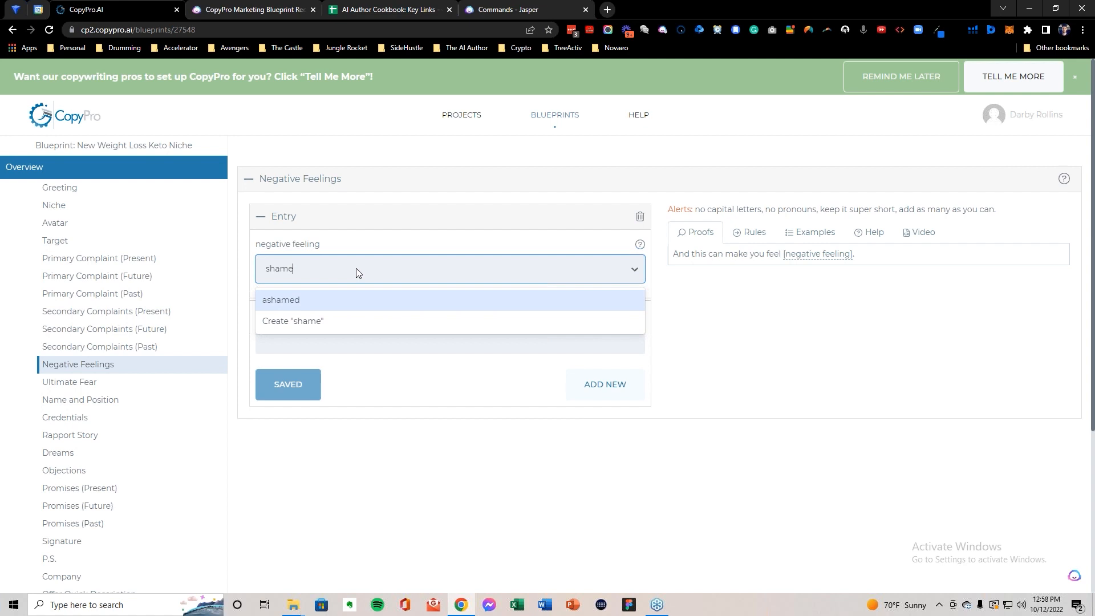
left_click(328, 318)
Step: Save the entry under the name "shame" and add another blank Negative Feelings entry
left_click(323, 339)
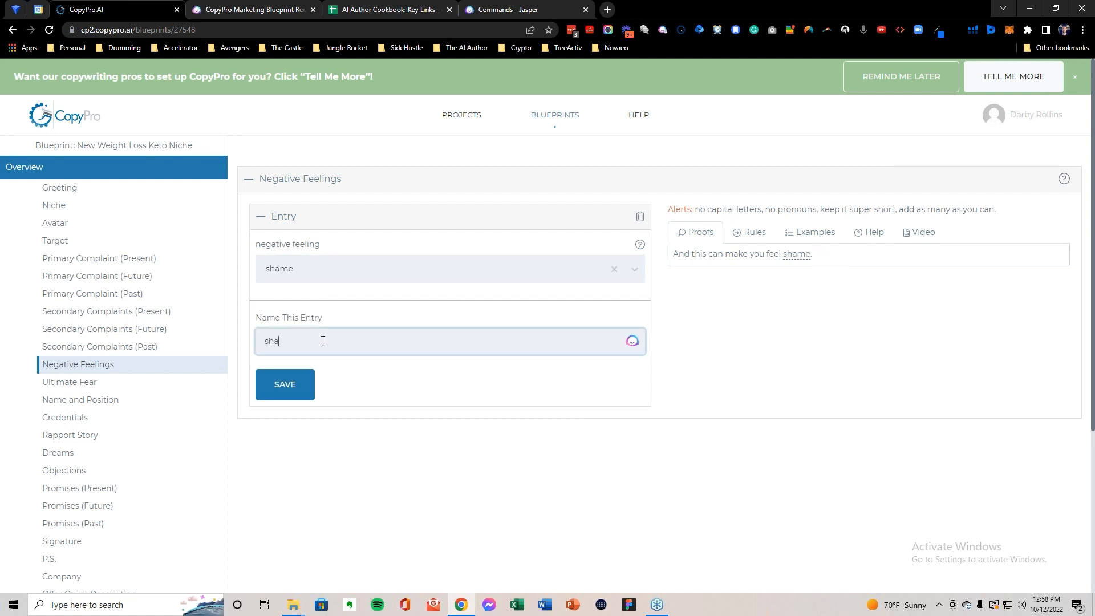
left_click(285, 386)
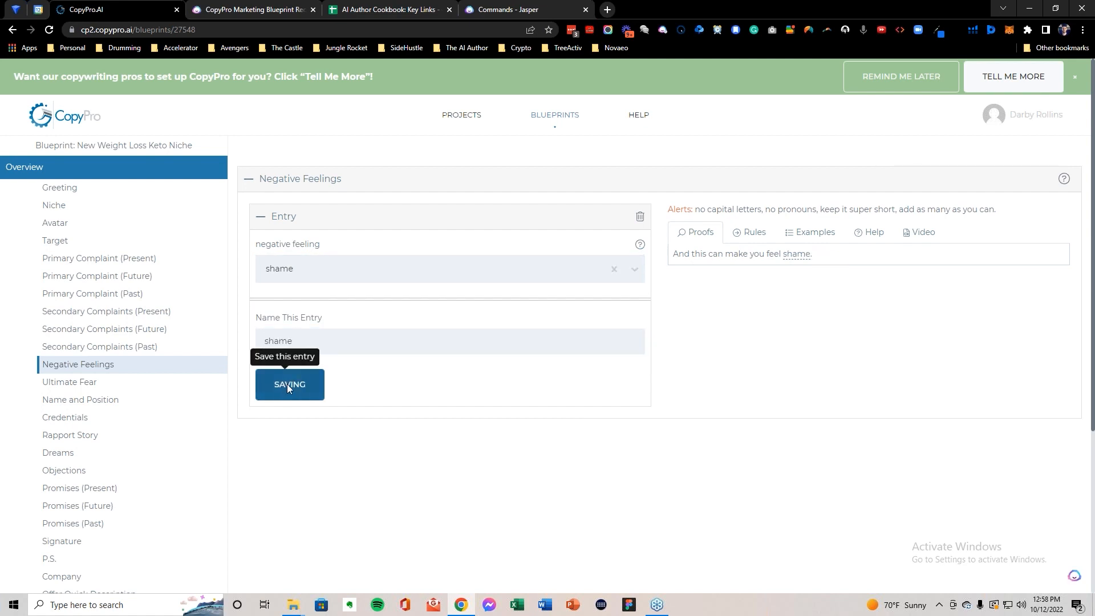
left_click(607, 381)
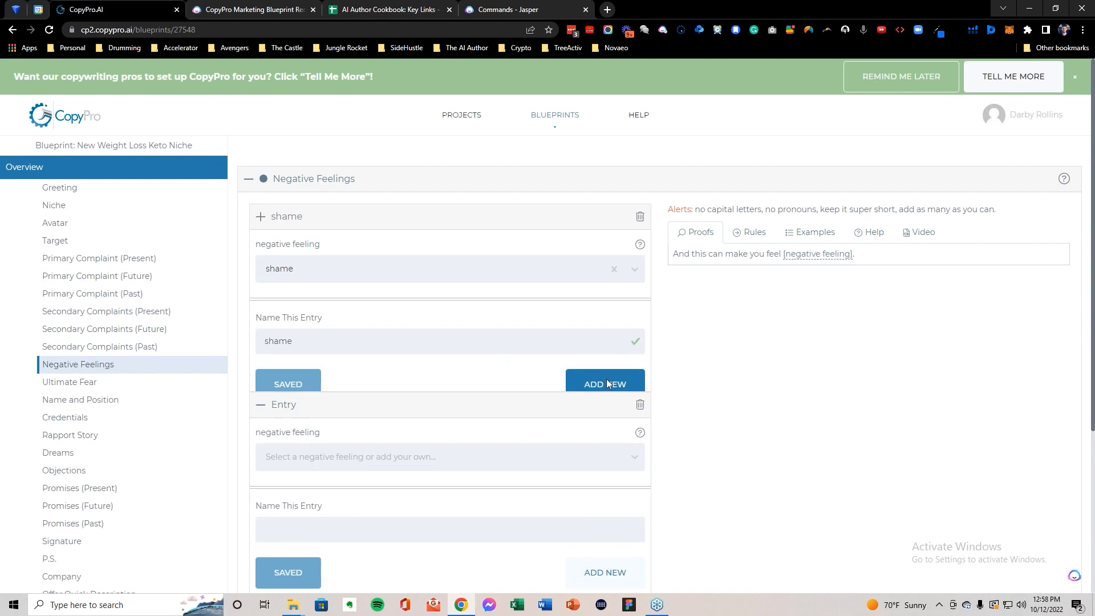
Step: Set the blank entry's negative feeling to "guilty" and save the entry under the name "guilty"
left_click(309, 294)
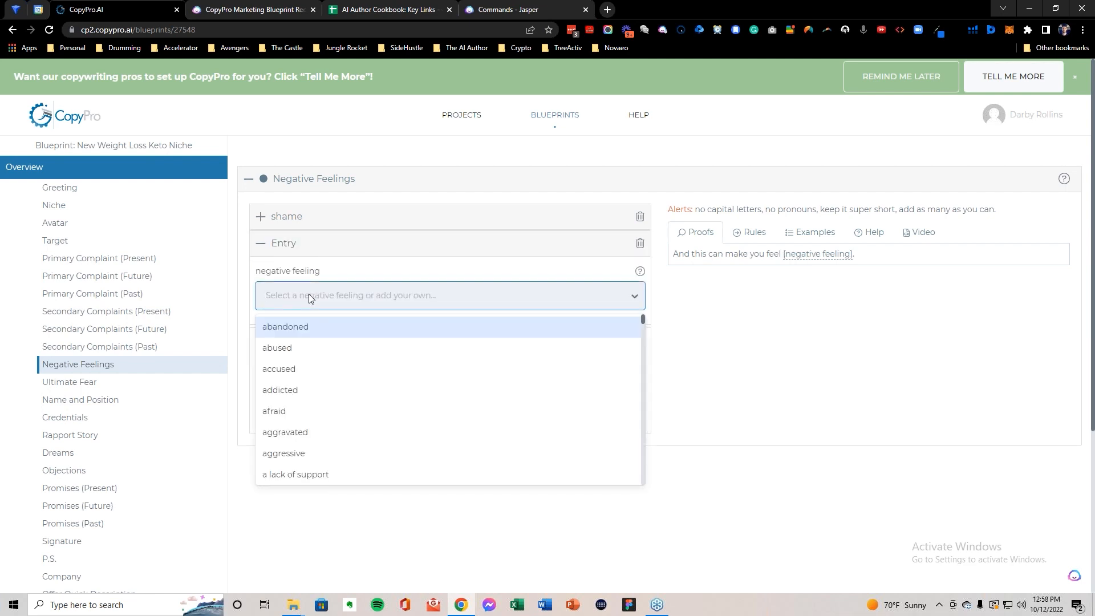
type("guilt")
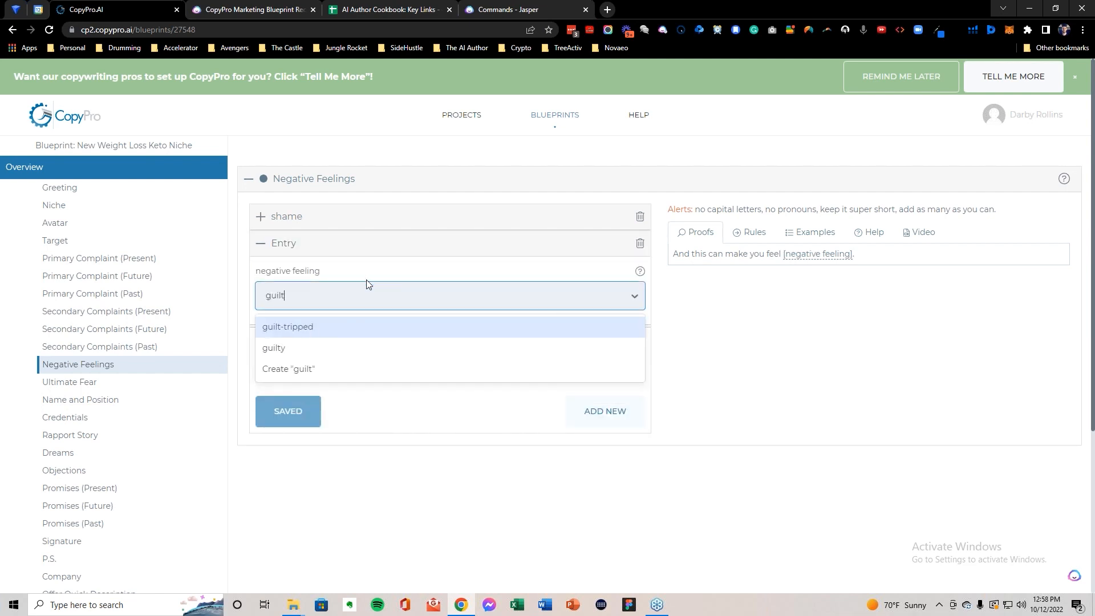
left_click(296, 349)
left_click(298, 364)
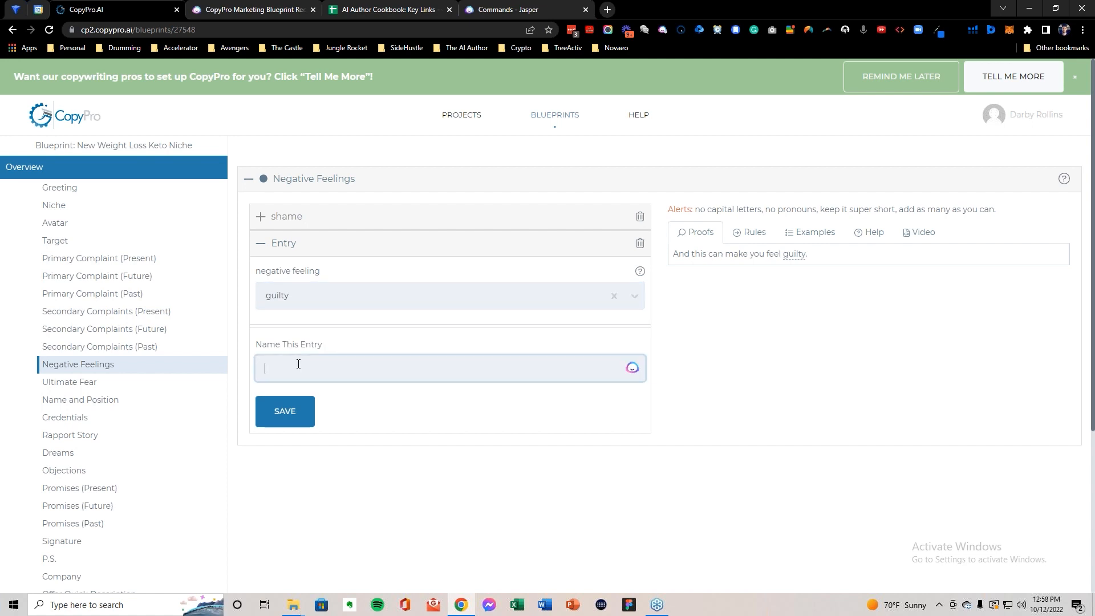
left_click(284, 417)
Step: Check Jasper's negative feelings list for another idea and add a further blank Negative Feelings entry in CopyPro
left_click(530, 10)
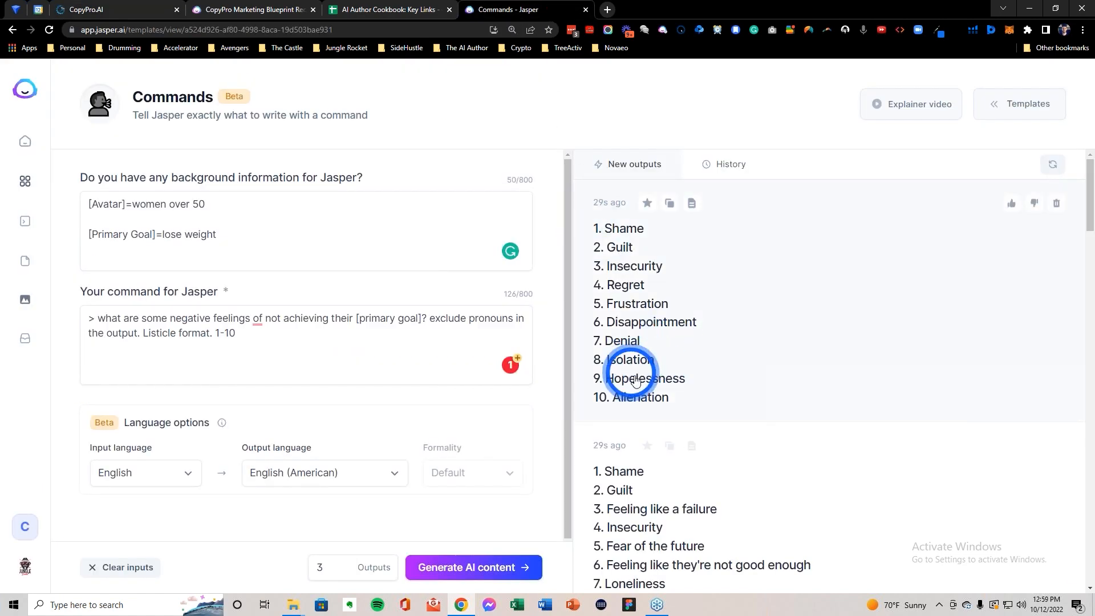
scroll(661, 401, "down", 1)
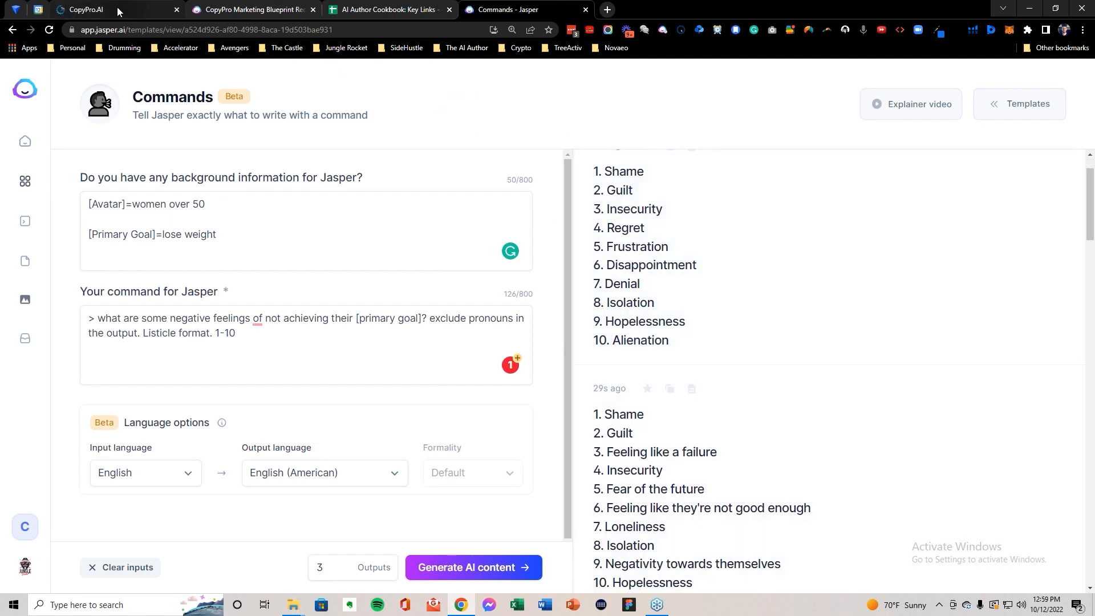
left_click(117, 8)
left_click(605, 411)
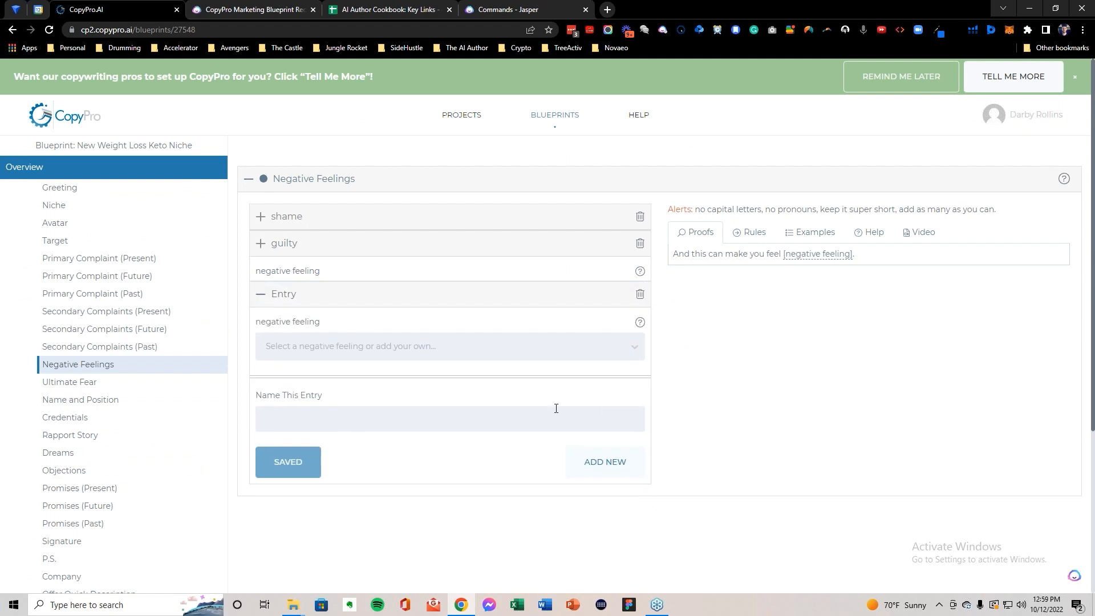
Step: Create the custom negative feeling "alienated" for the new entry and save it under the name "alienated"
left_click(322, 325)
type("alienated")
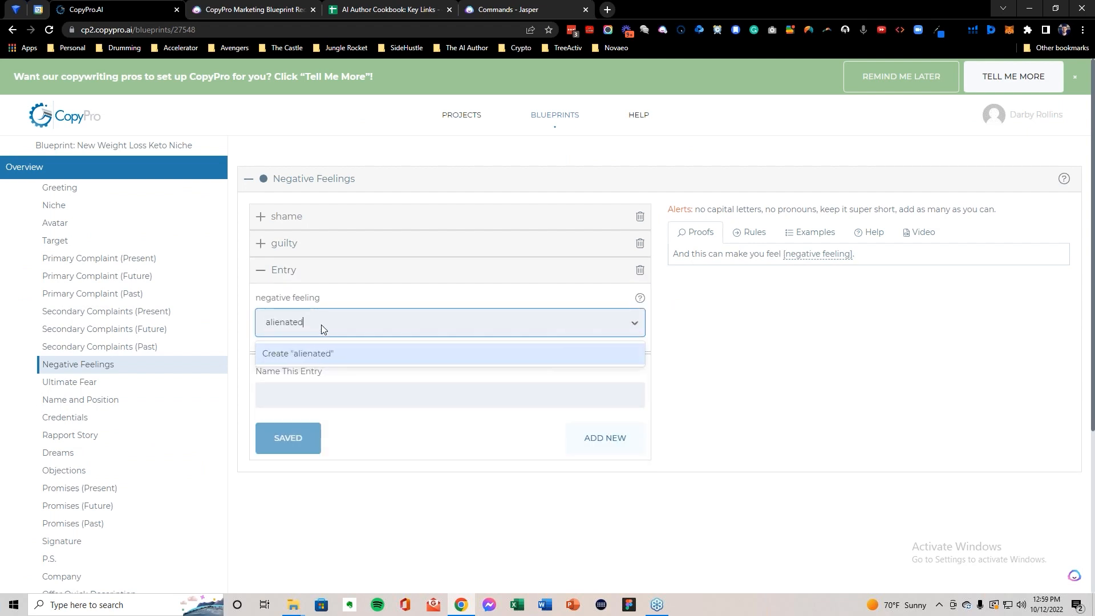
key("Return")
left_click(310, 396)
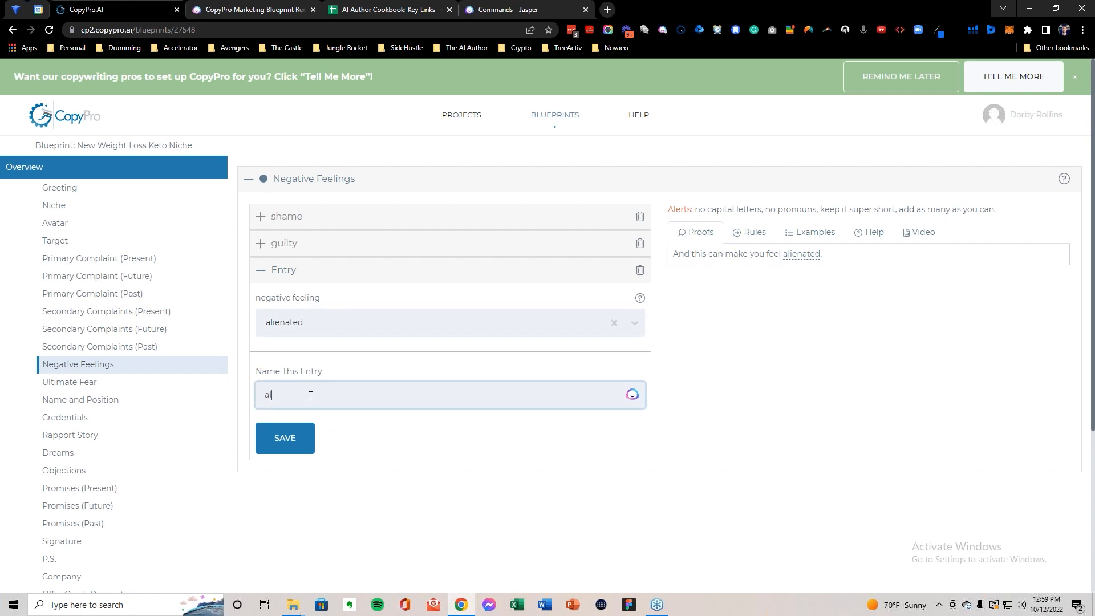
left_click(300, 433)
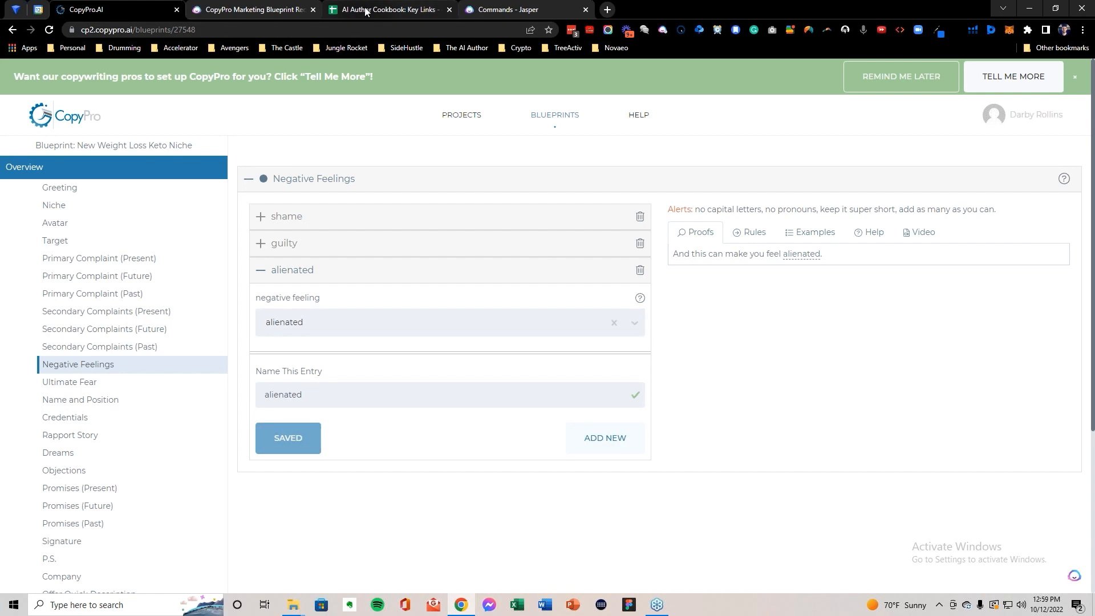
Step: Open the blueprint's Ultimate Fear section in CopyPro and create its first entry
left_click(365, 11)
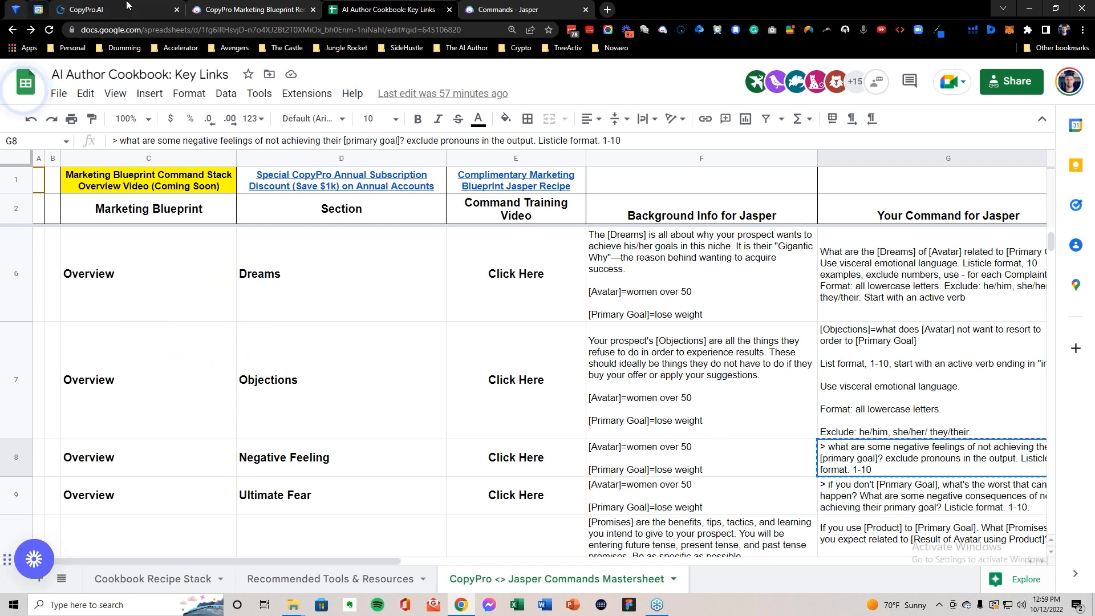
left_click(107, 9)
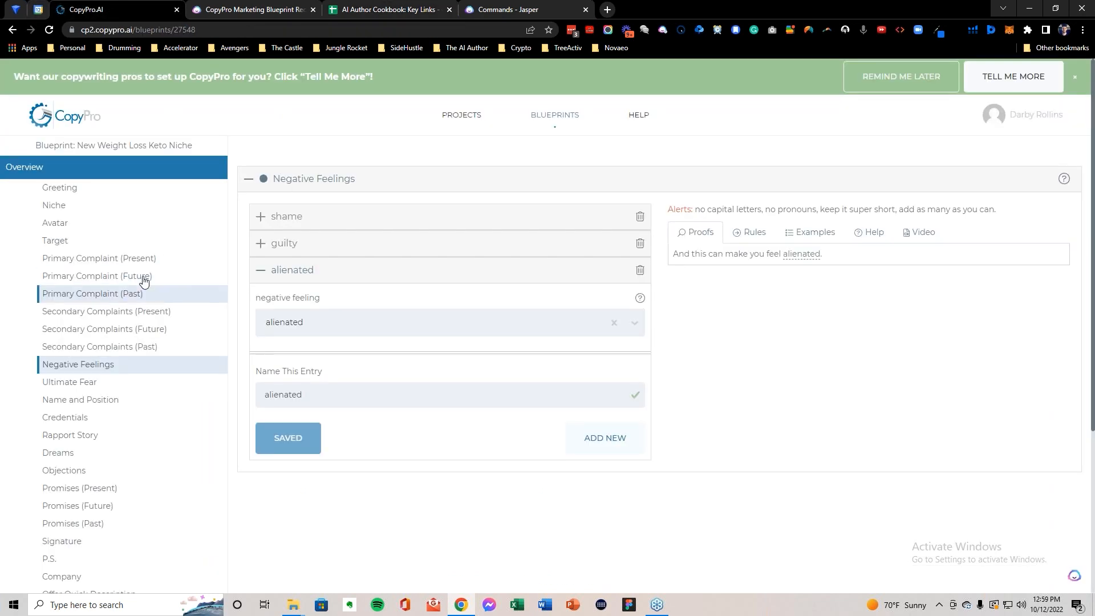
left_click(95, 380)
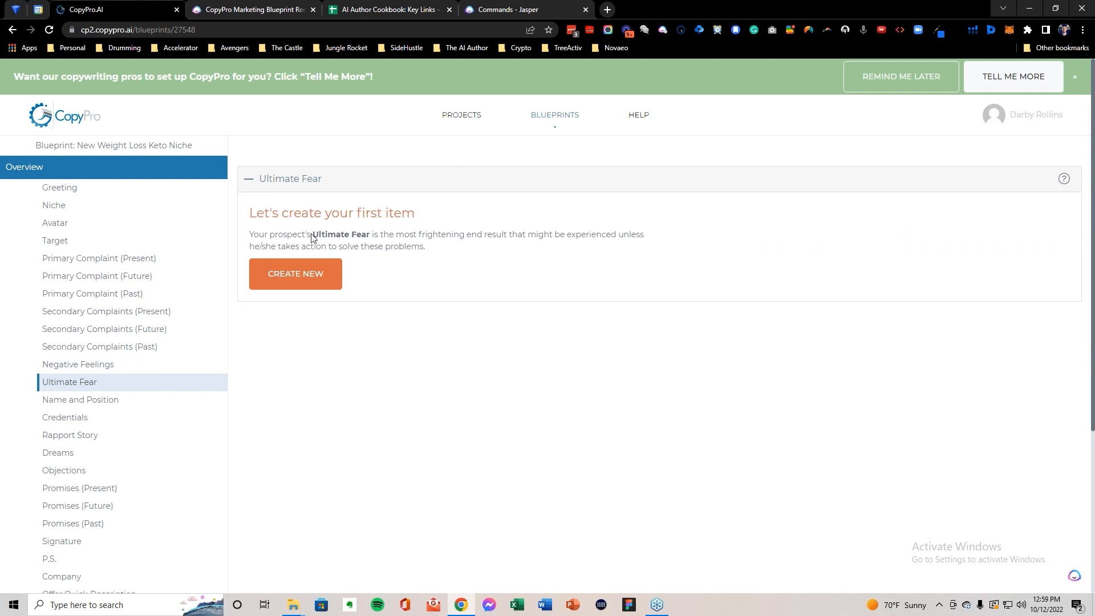
left_click(299, 276)
Step: Replace Jasper's command with the Ultimate Fear row's command from the CopyPro <> Jasper Commands Mastersheet
left_click(387, 10)
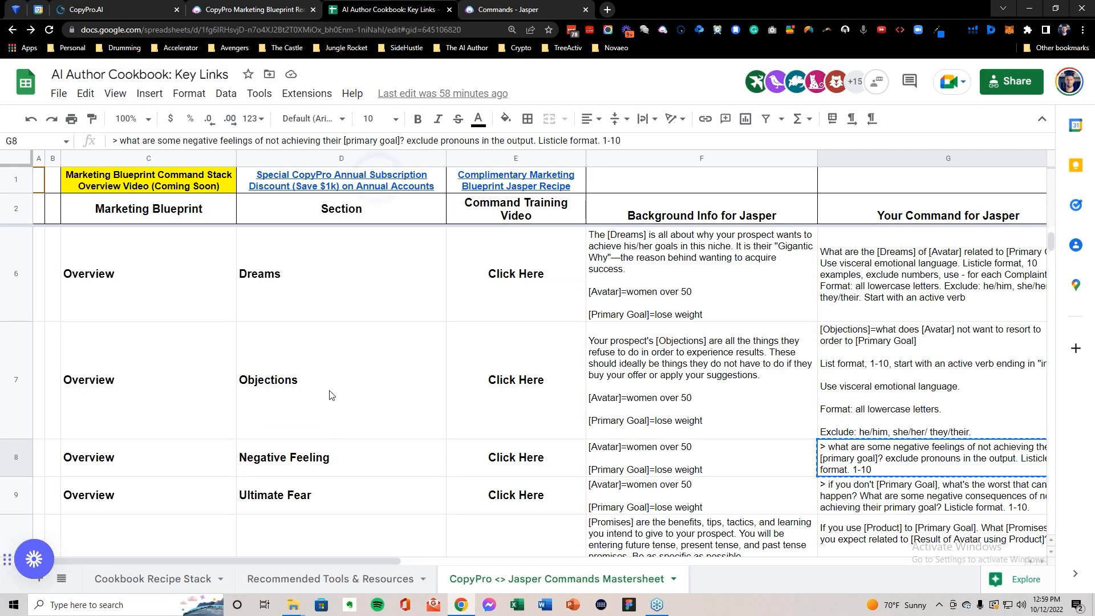
left_click(17, 494)
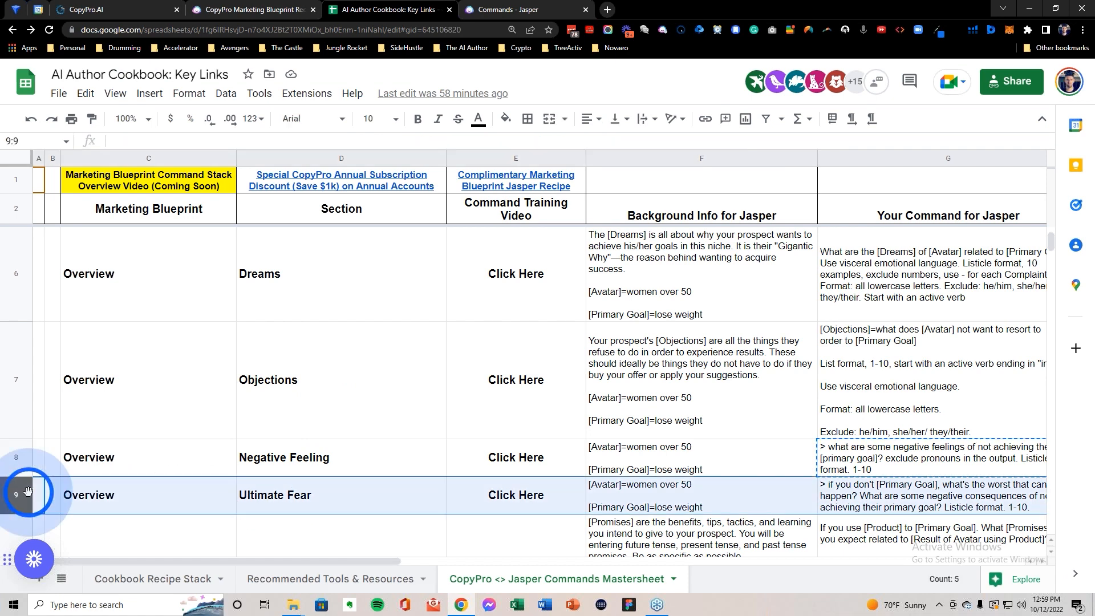
left_click(654, 503)
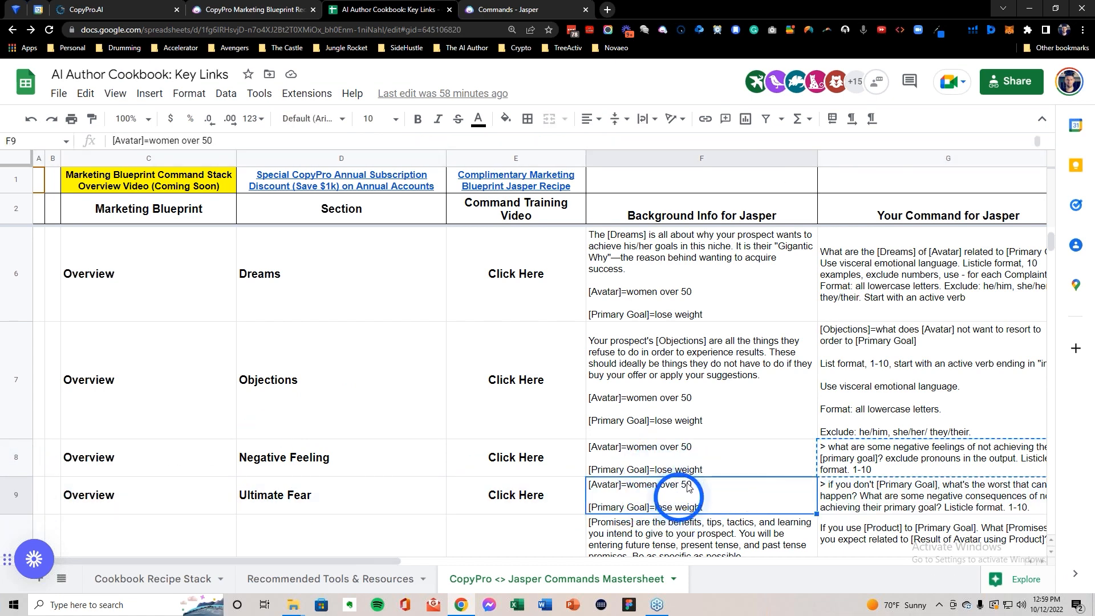
left_click(881, 495)
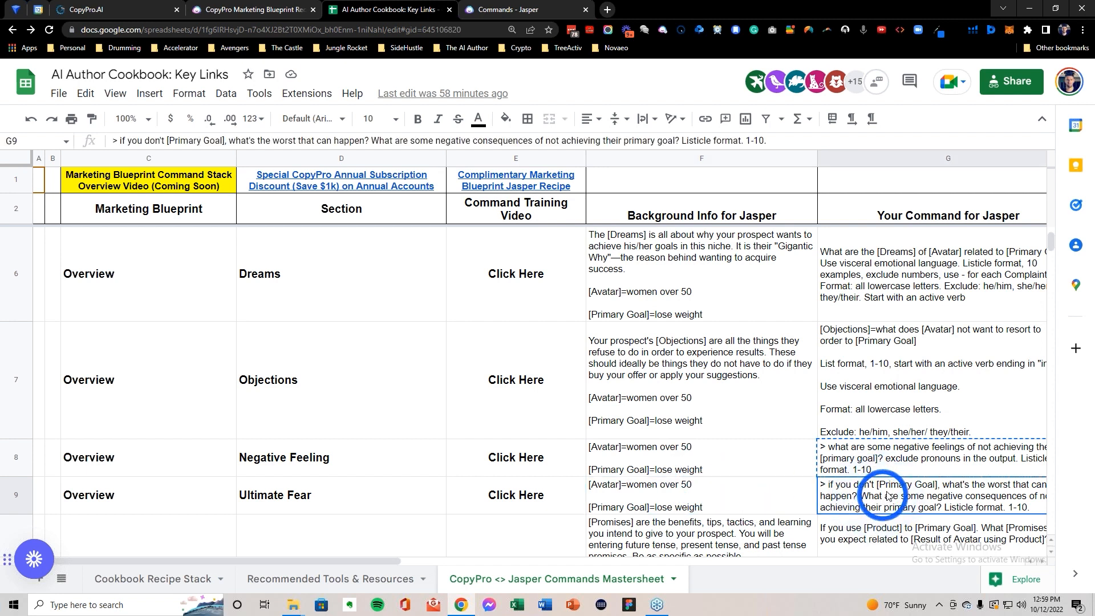
left_click(522, 10)
left_click_drag(277, 338, 86, 316)
type("> if you don't [Primary Goal], what's the worst that can happen? What are some negative consequences of not achieving their primary goal? Listicle format. 1-10.")
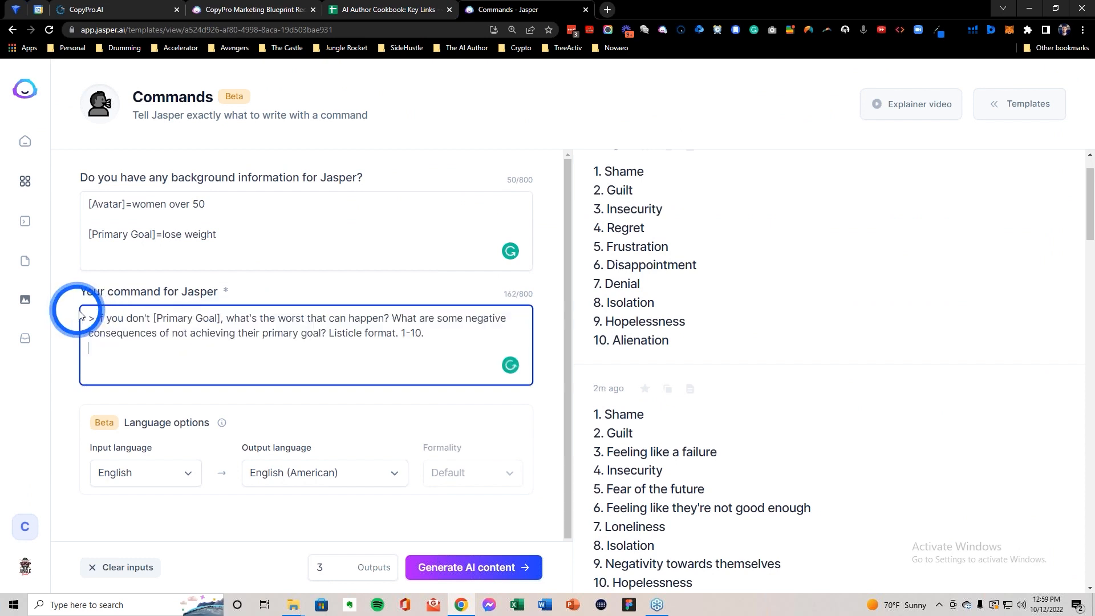
Step: Review how the command's wording relates to the primary goal, and generate the AI content
left_click_drag(90, 315, 222, 318)
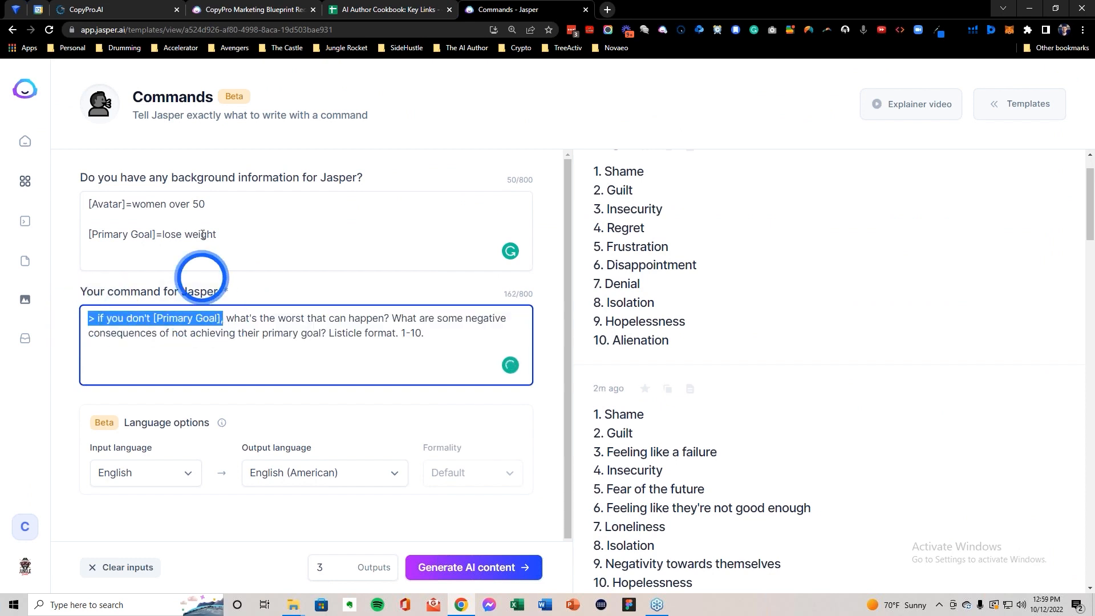
left_click_drag(222, 236, 89, 233)
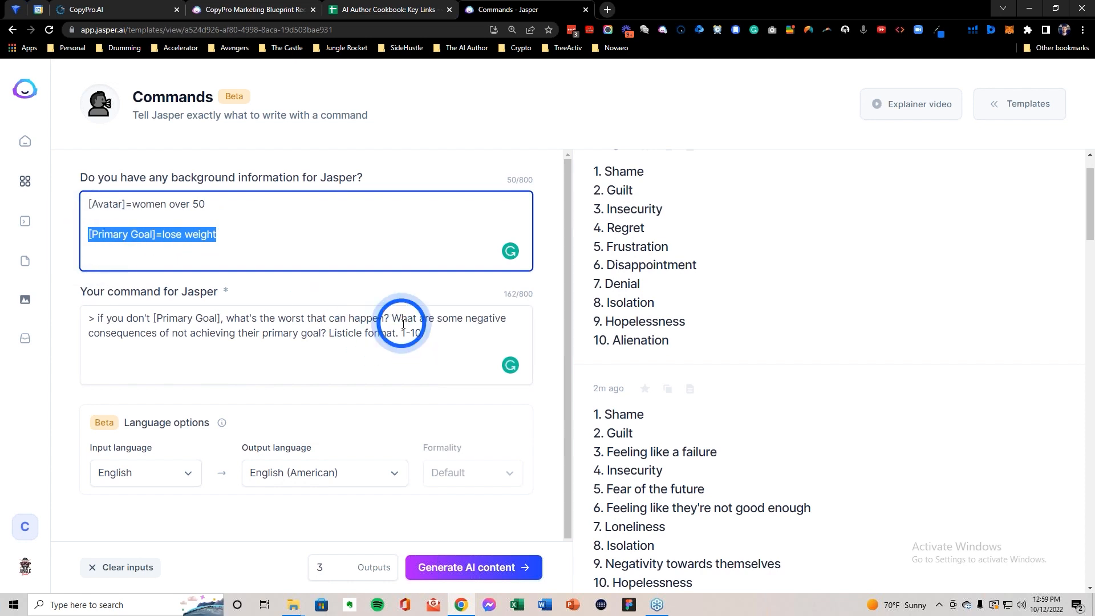
left_click_drag(392, 317, 447, 326)
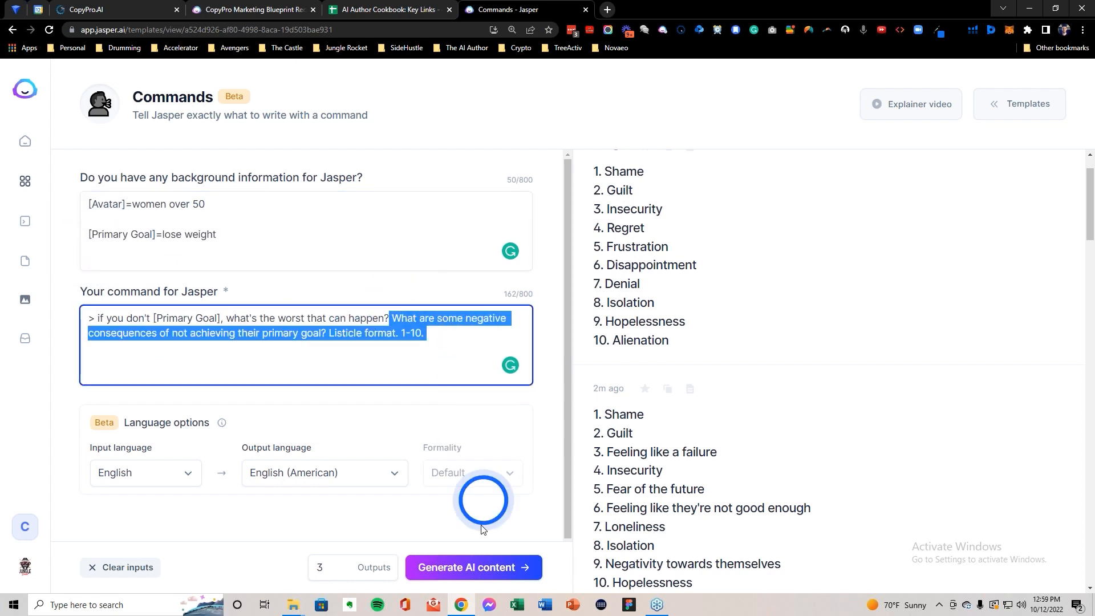
left_click(471, 568)
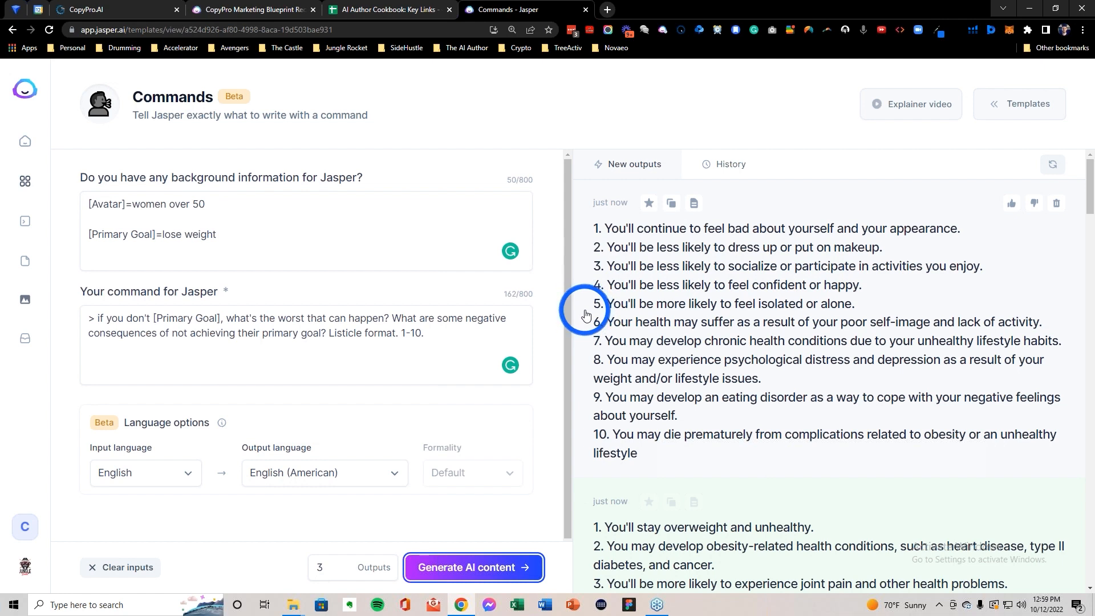
Step: Open the first generated list of consequences and examine items 3 and 10 as possible ultimate fears
left_click(928, 293)
left_click(591, 396)
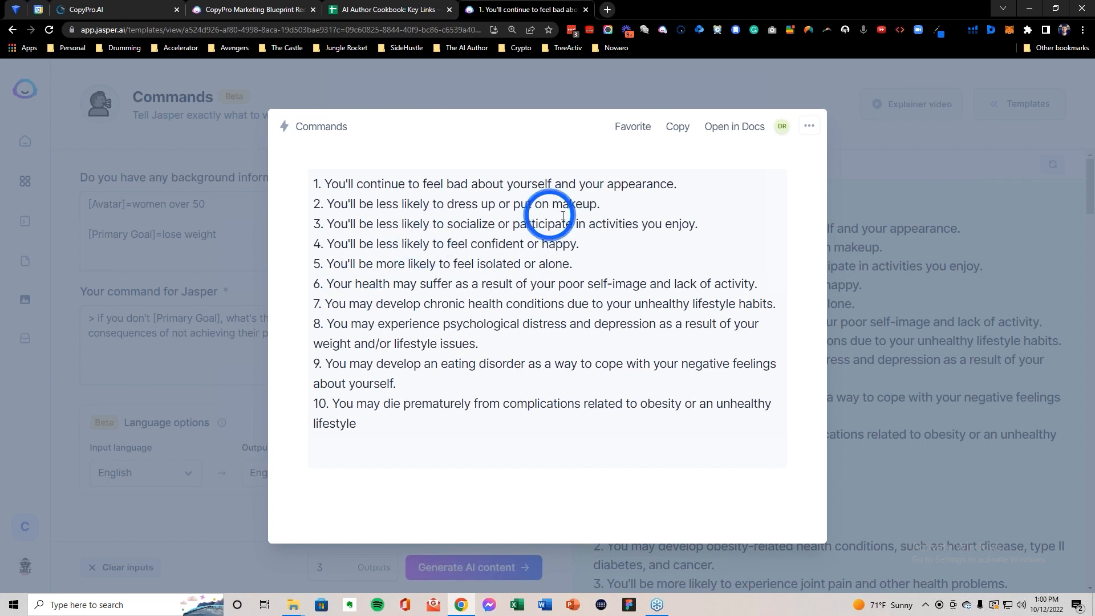
left_click_drag(693, 223, 375, 224)
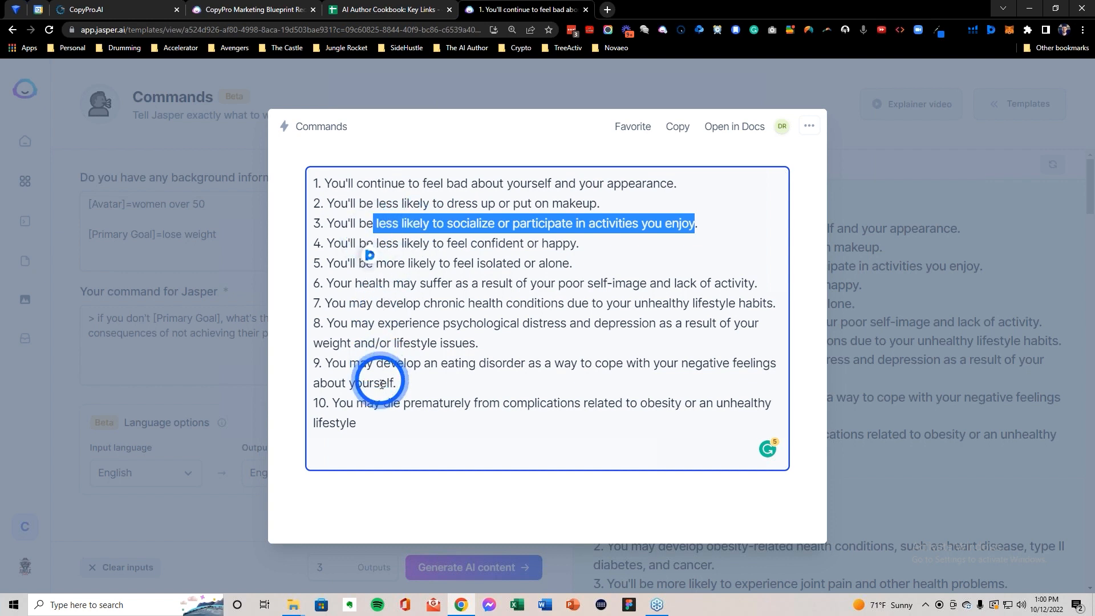
left_click(391, 222)
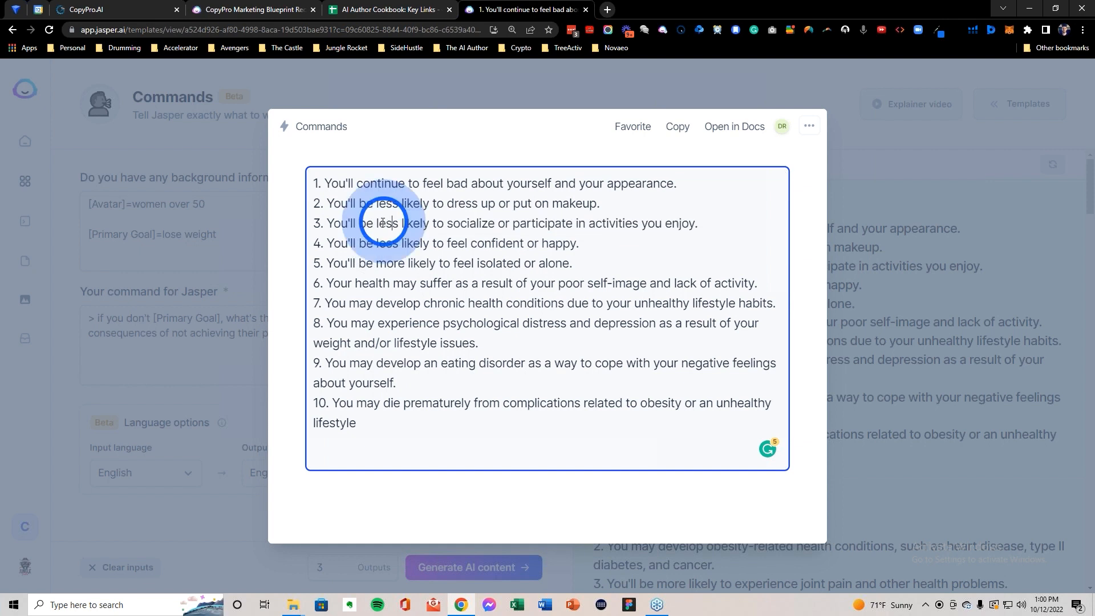
left_click_drag(356, 424, 331, 406)
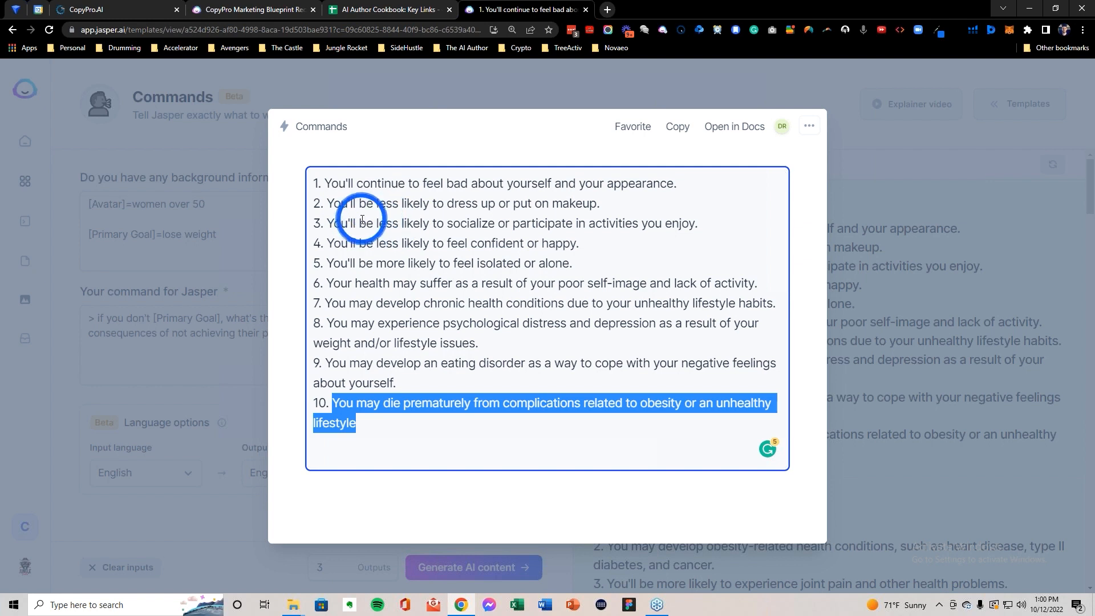
Step: Copy "be less likely to socialize or participate in activities you enjoy" into CopyPro as the ultimate fear, with the pronoun "you"
left_click_drag(360, 223, 695, 223)
key("ctrl+c")
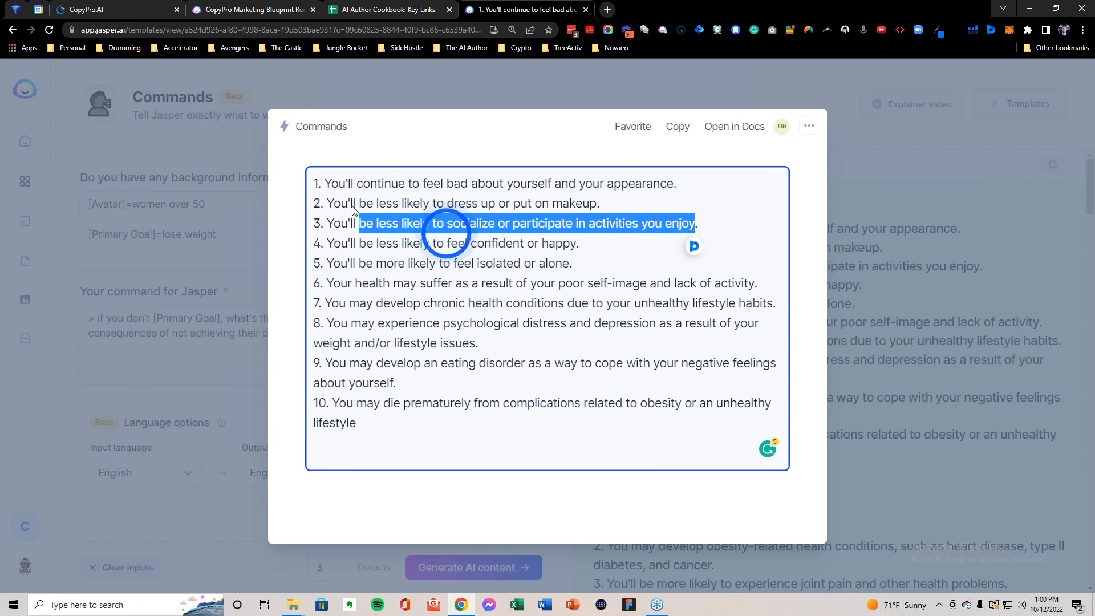
left_click(96, 15)
left_click(320, 270)
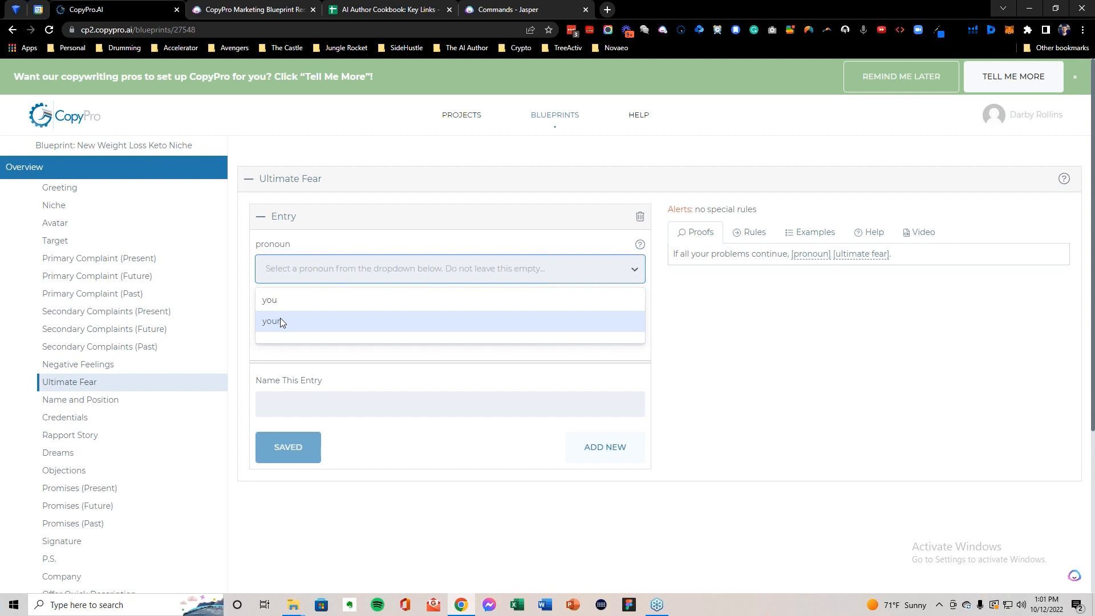
left_click(279, 302)
key("ctrl+v")
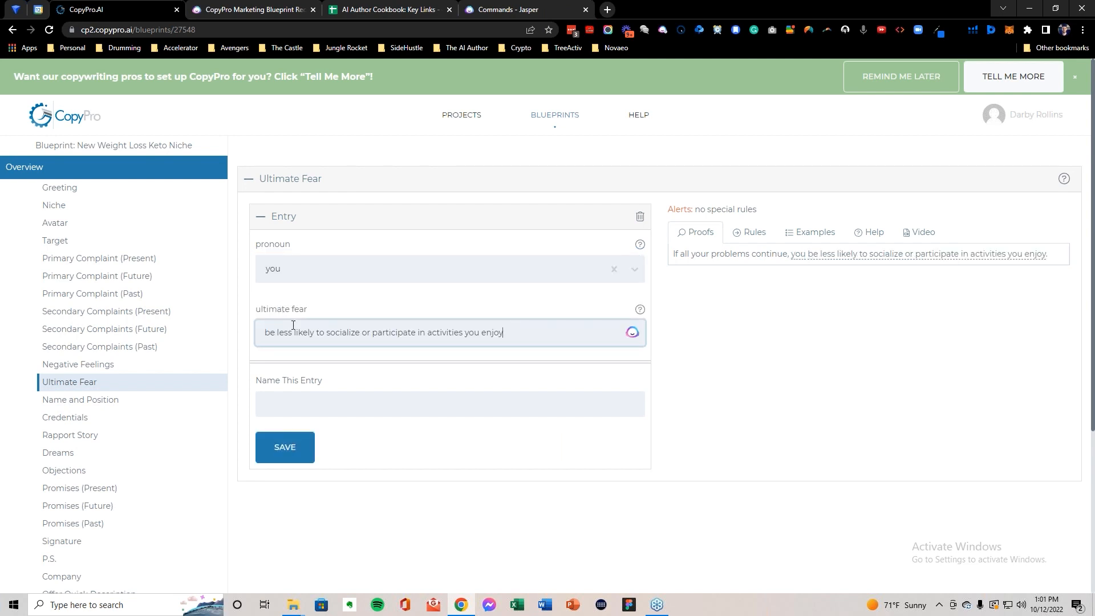
left_click(266, 332)
type("will be")
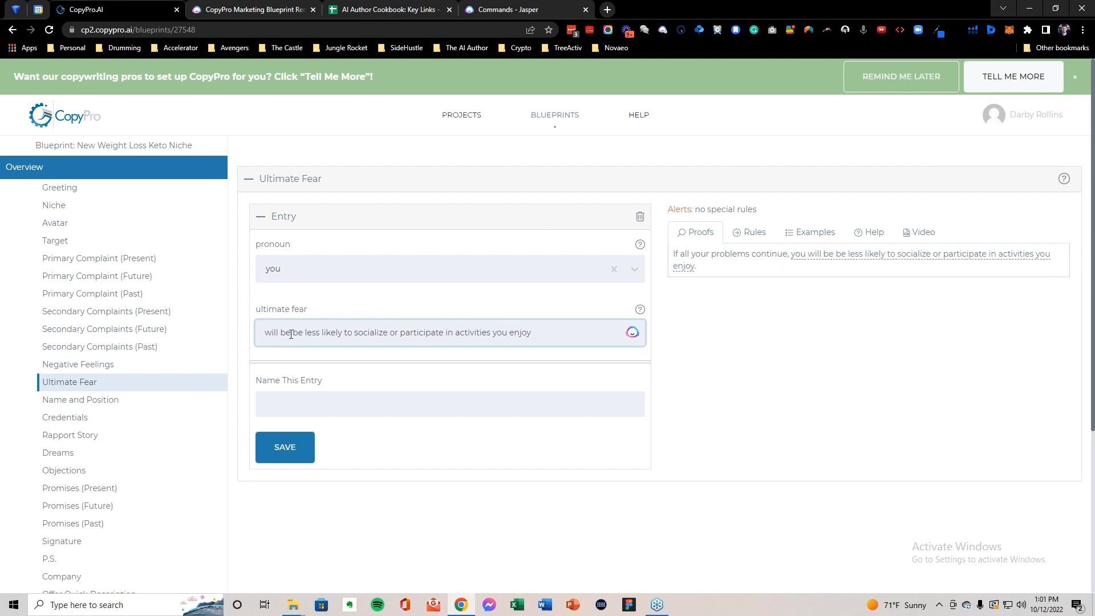
key("BackSpace")
key("BackSpace")
key("BackSpace")
key("BackSpace")
key("BackSpace")
key("BackSpace")
key("BackSpace")
key("BackSpace")
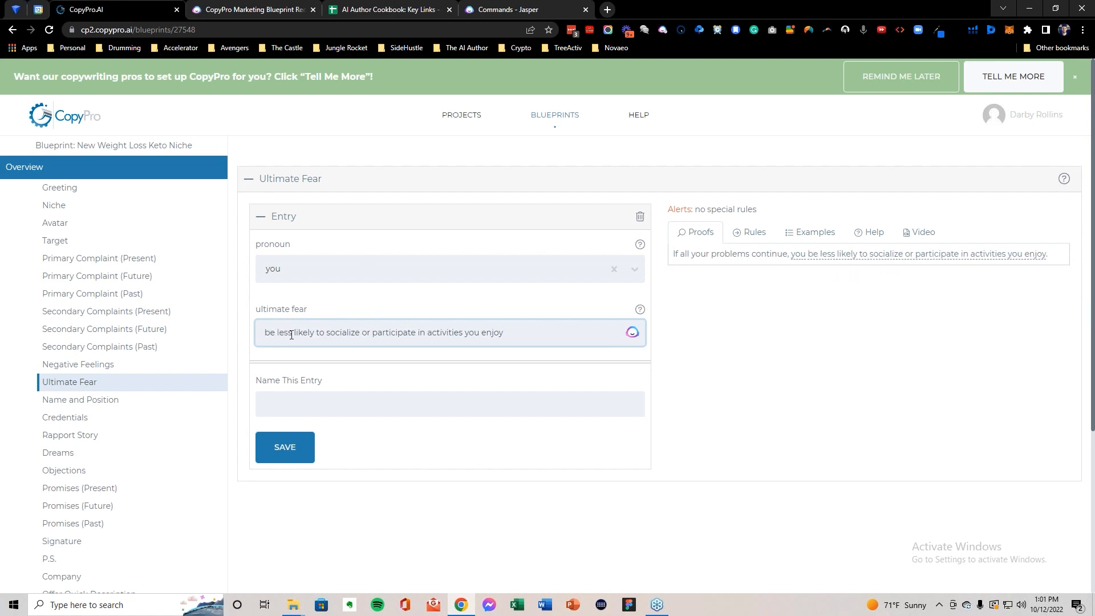
Step: Insert "may" at the start of the ultimate fear text and copy the whole phrase for the entry name
type("may")
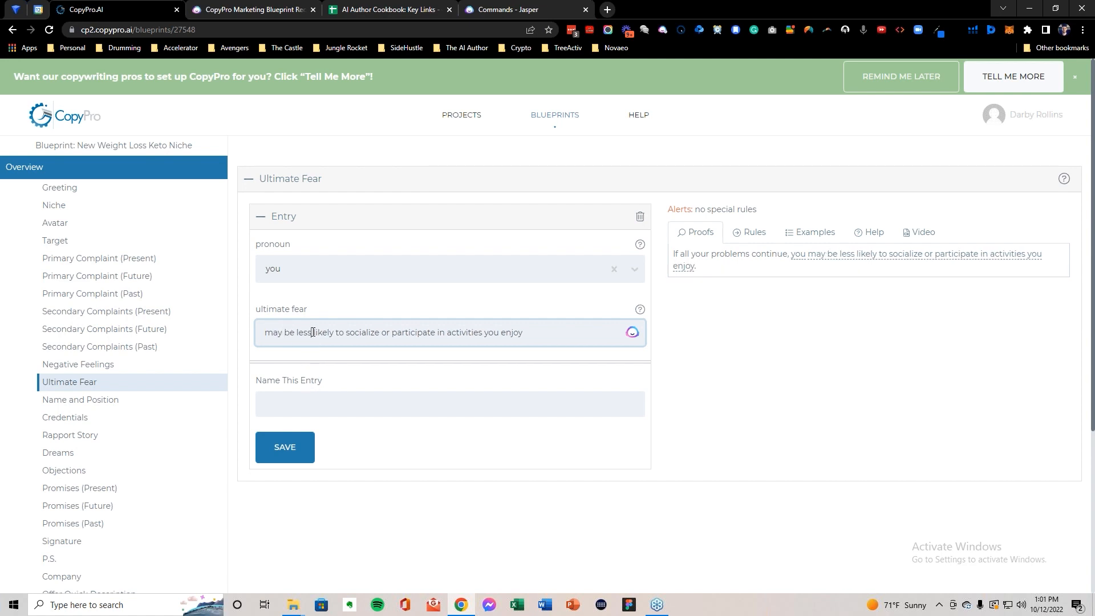
key("ctrl+a")
key("ctrl+c")
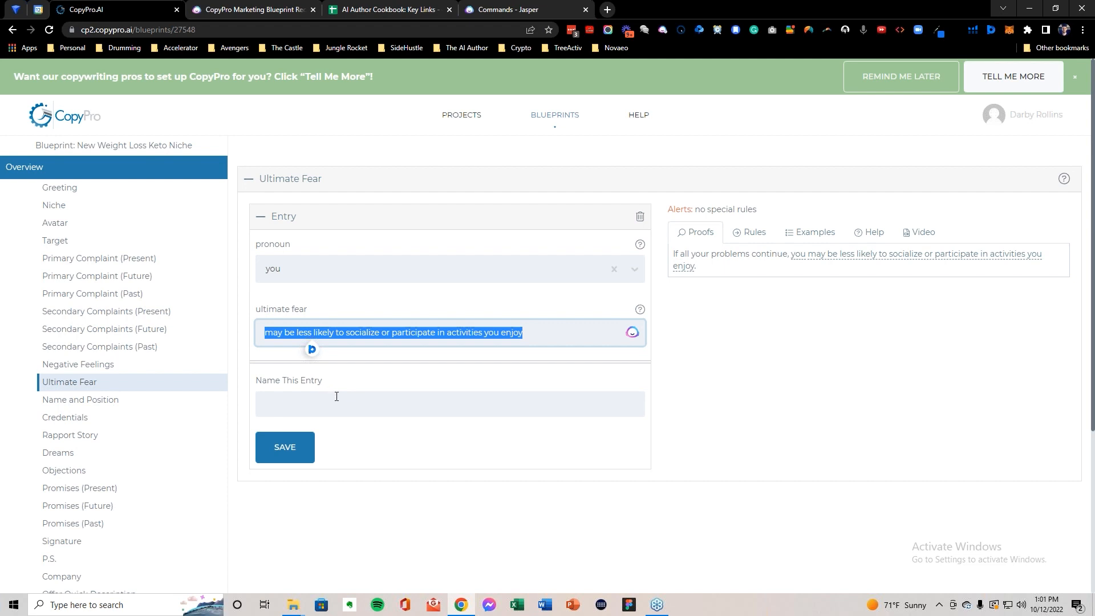
left_click(337, 400)
type("an")
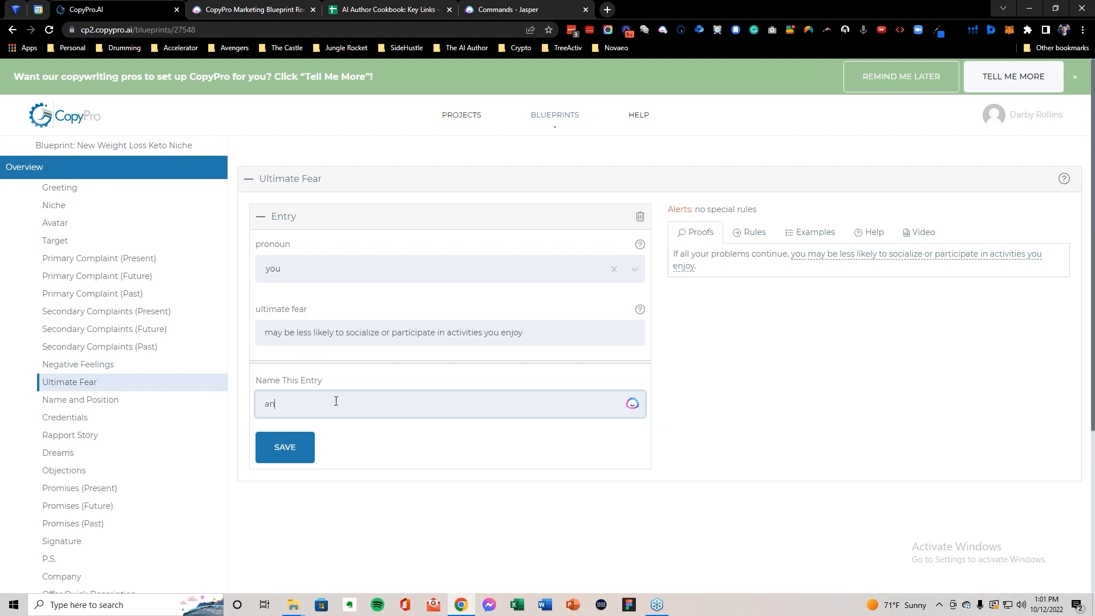
type("ti0c")
key("BackSpace")
key("BackSpace")
key("BackSpace")
key("BackSpace")
key("BackSpace")
Step: Name the entry "be less likely to socialize or participate in activities you enjoy" by pasting the copied phrase, and save it
key("ctrl+v")
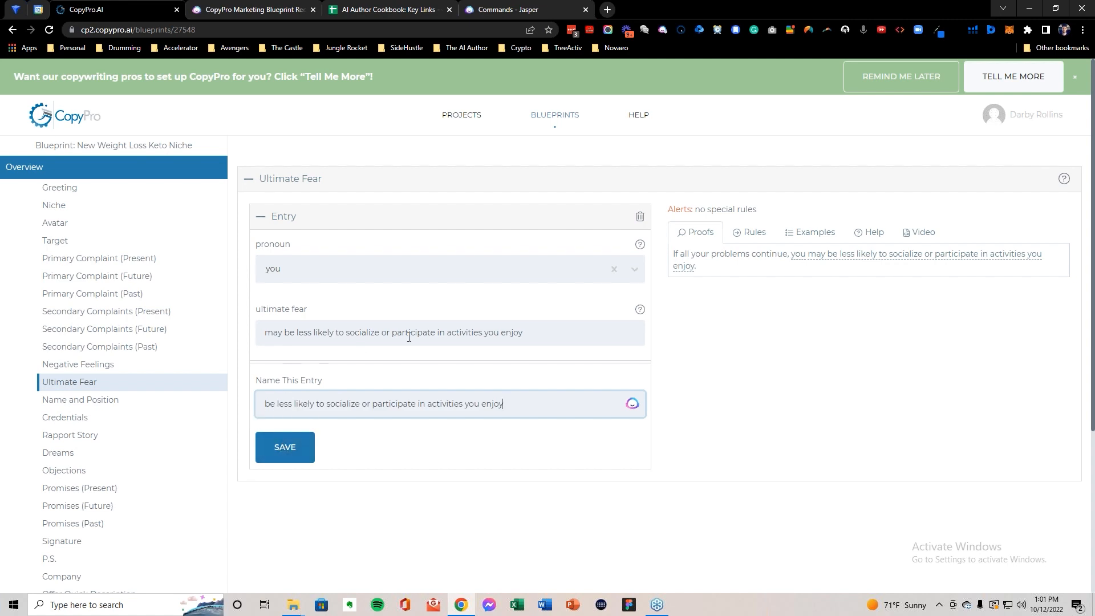
left_click(294, 445)
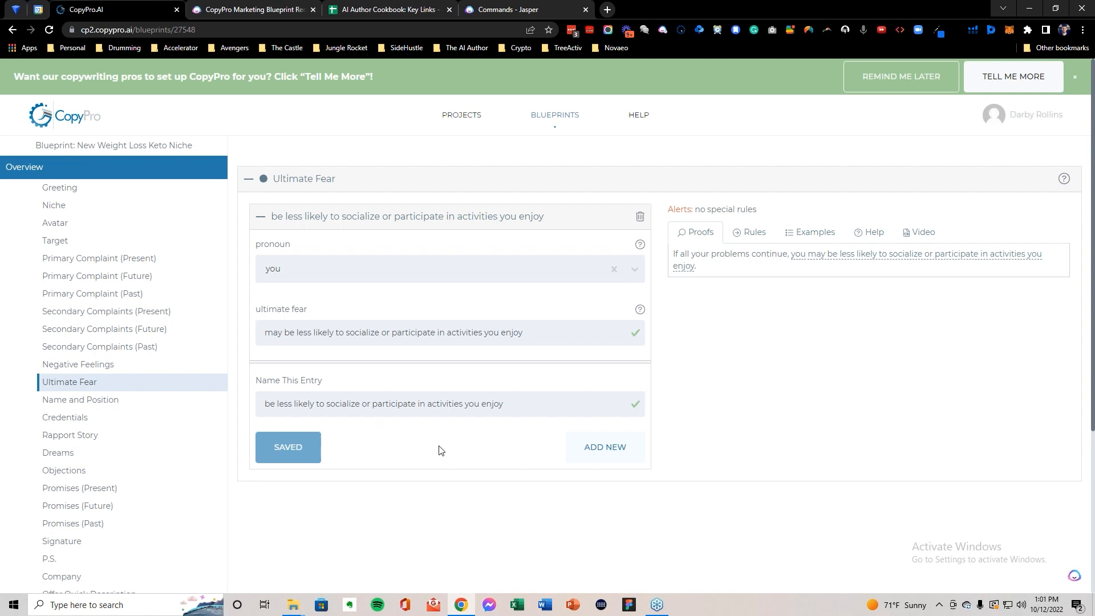
Step: Copy "experience psychological distress and depression as a result of your weight and/or lifestyle issues" from item 8 of Jasper's list
key("ctrl+Tab")
key("ctrl+Tab")
key("ctrl+Tab")
left_click_drag(408, 330, 474, 343)
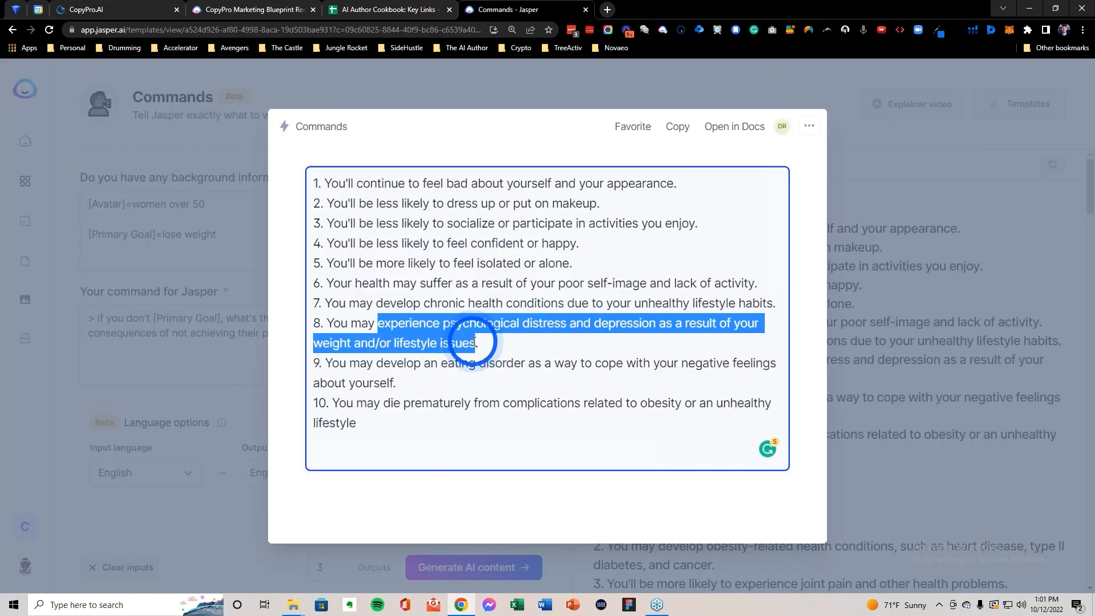
key("ctrl+c")
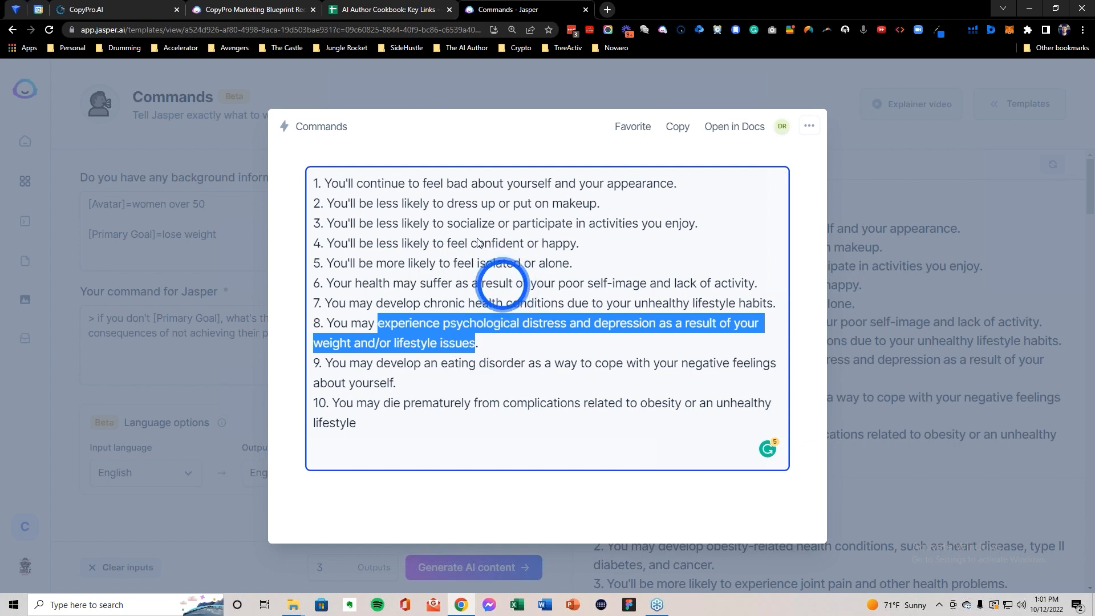
Step: Add a second CopyPro ultimate fear entry with the pronoun "you" and "may" followed by the copied psychological distress phrase
left_click(149, 9)
left_click(561, 455)
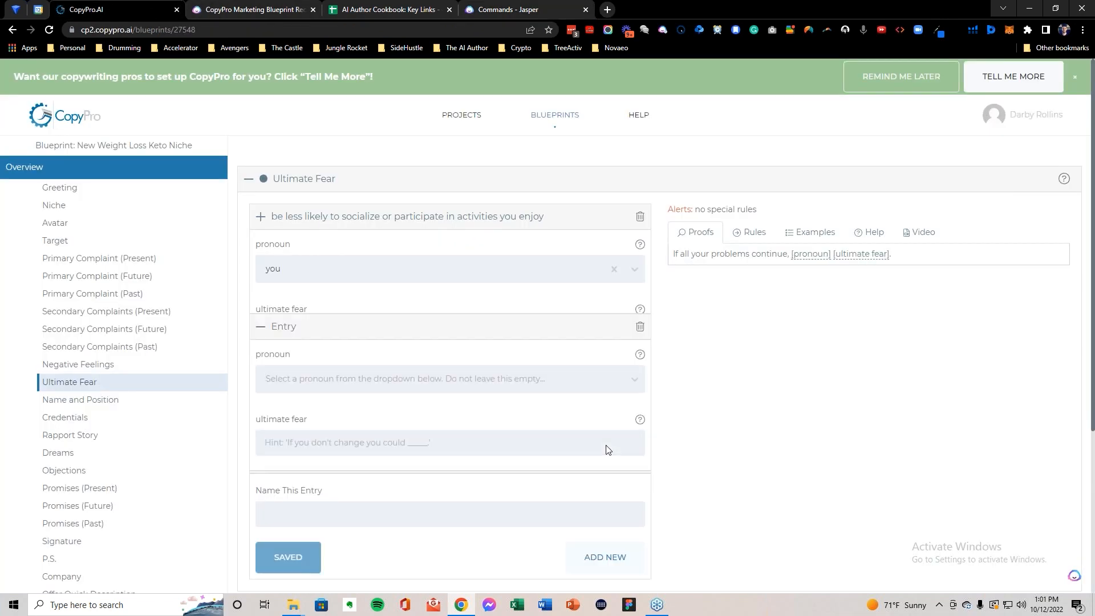
left_click(283, 298)
left_click(281, 326)
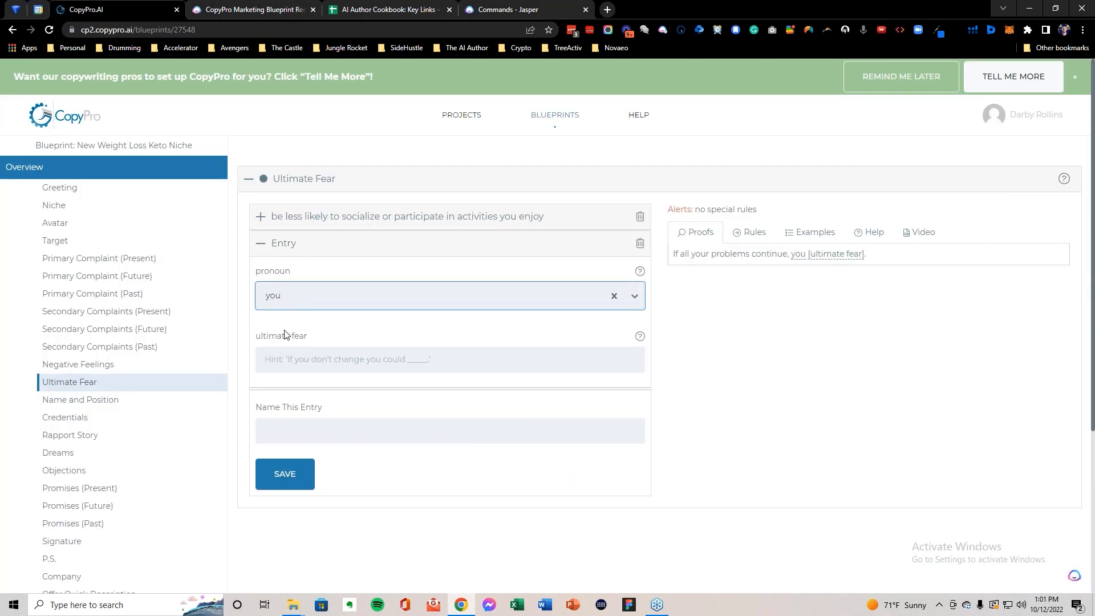
left_click(297, 362)
type("may")
key("ctrl+v")
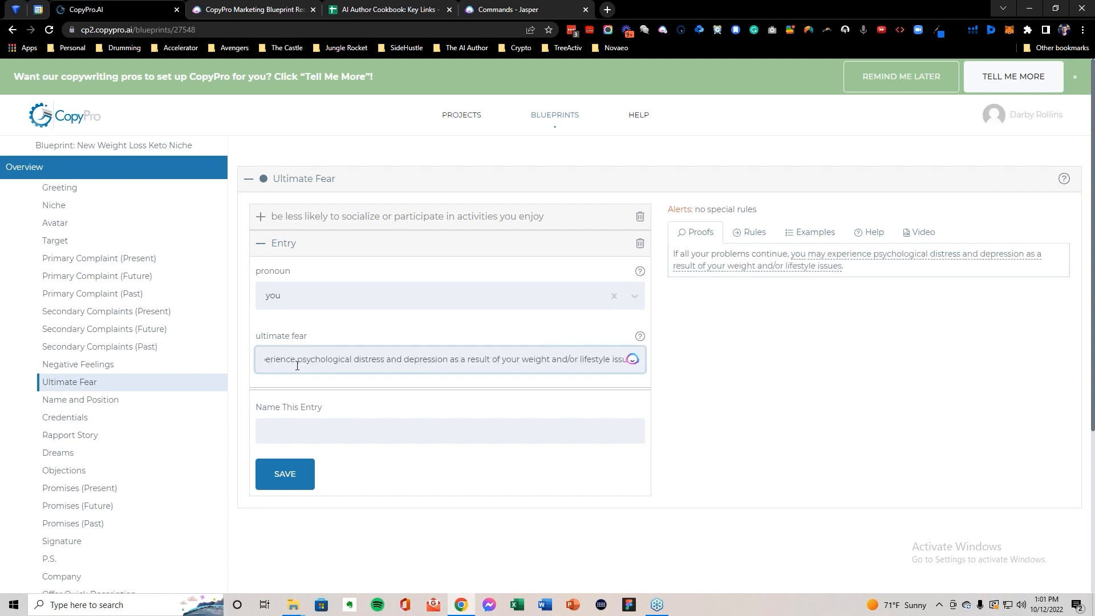
Step: Name the new ultimate fear entry with the copied psychological distress phrase and save it
left_click(308, 432)
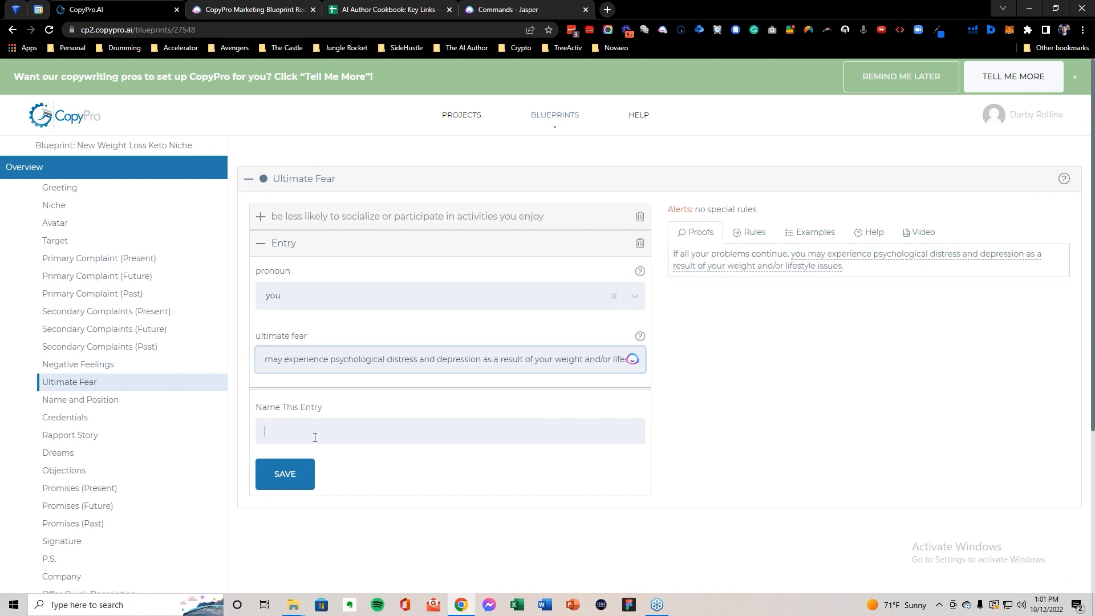
key("ctrl+v")
left_click(288, 481)
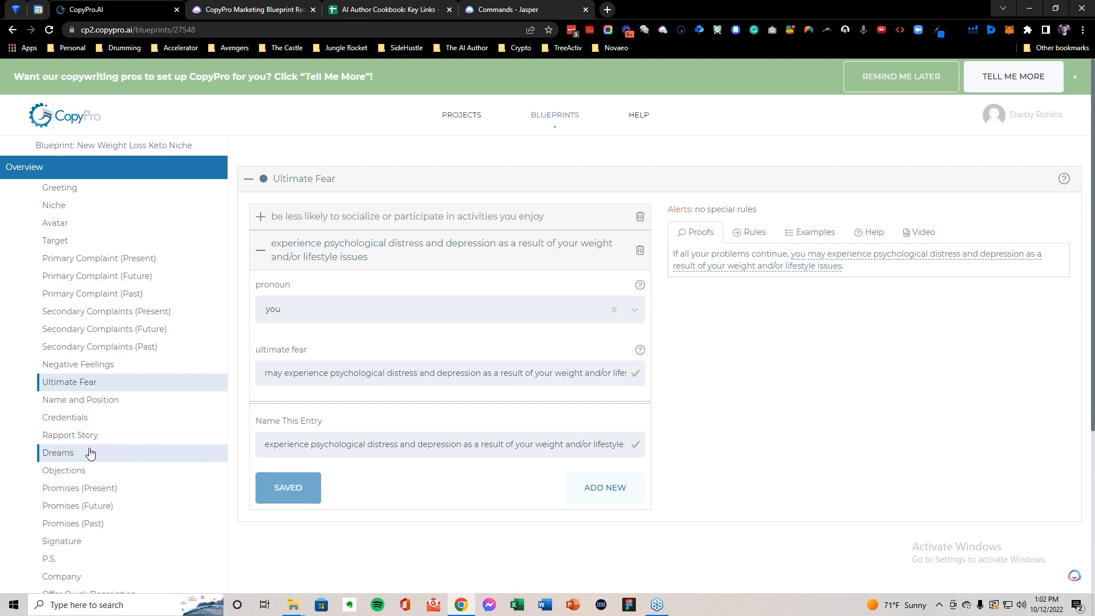
Step: Look through the fields of the Name and Position section and the Credentials section
left_click(86, 399)
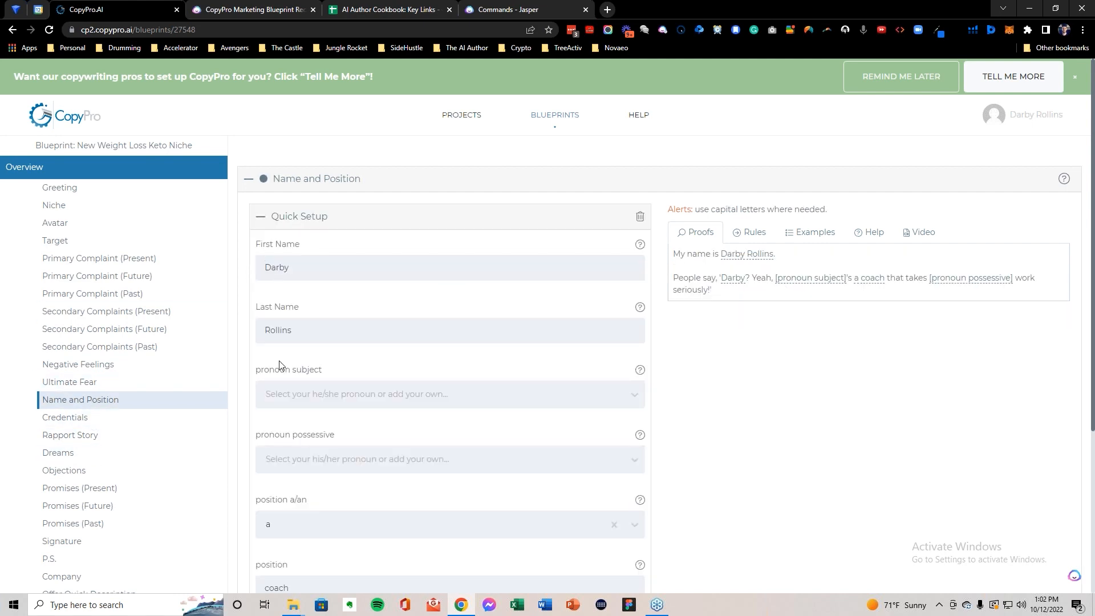
scroll(279, 361, "down", 3)
scroll(319, 392, "up", 3)
left_click(76, 418)
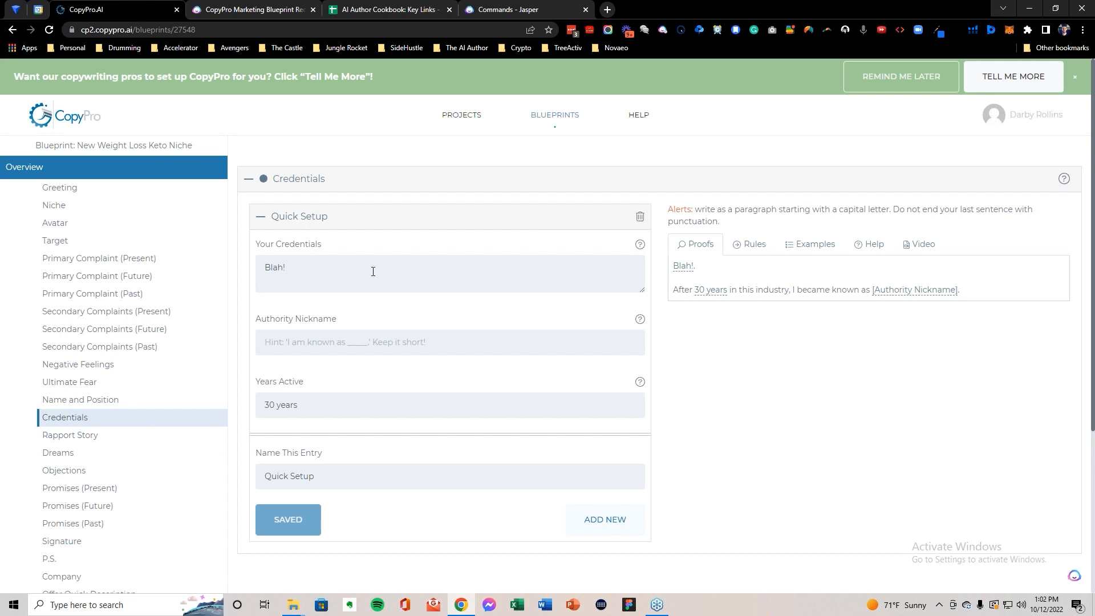
Step: Create a rapport story entry with the beginning transition "Here's why I believe I can relate to you:" and open its training video
left_click(126, 439)
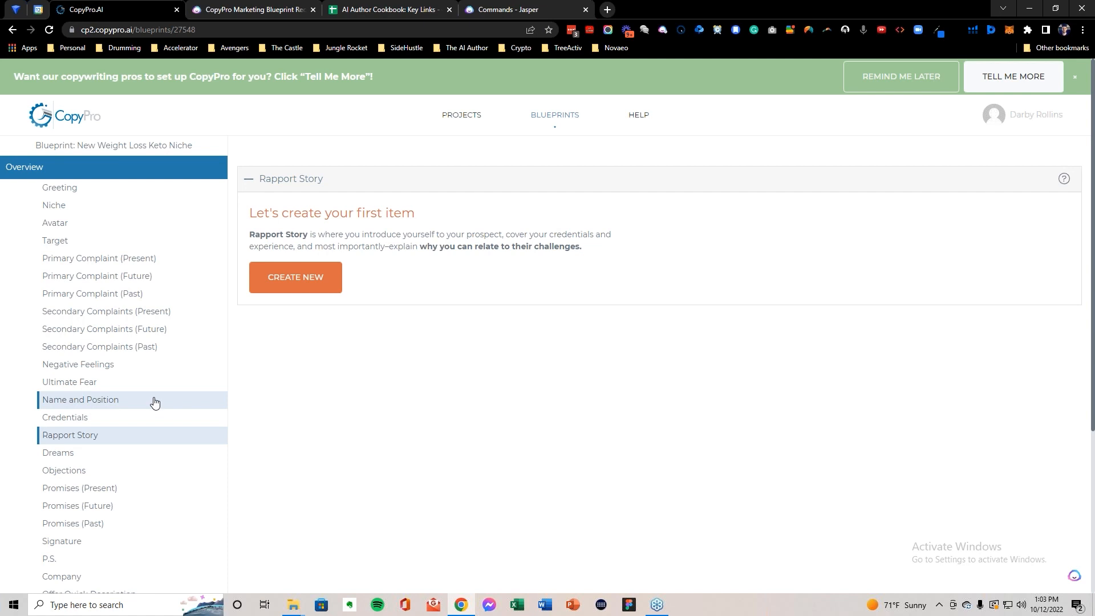
left_click(305, 276)
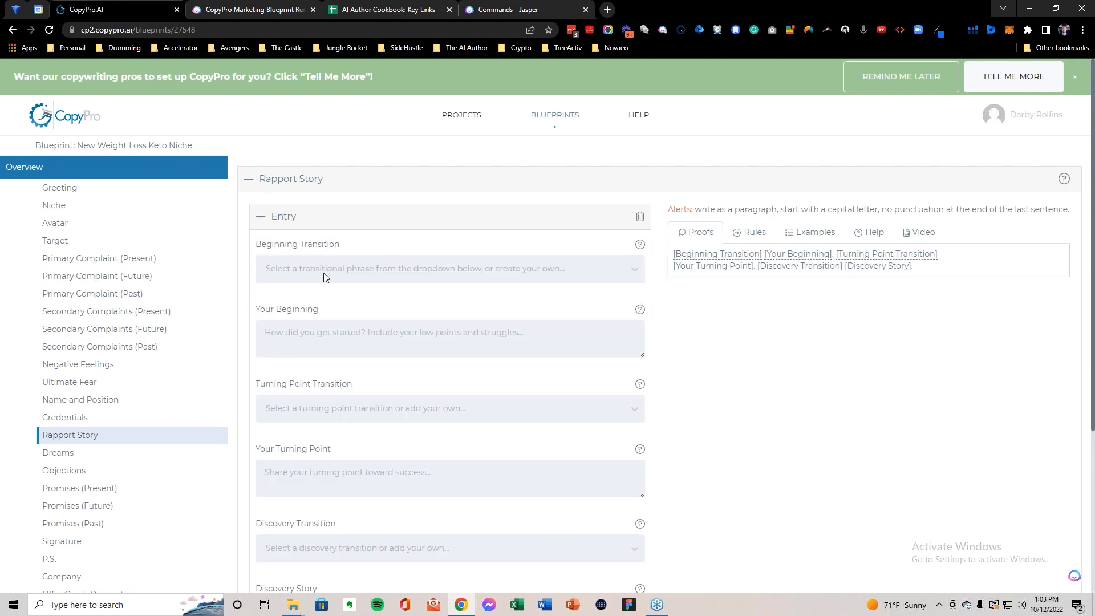
left_click(323, 271)
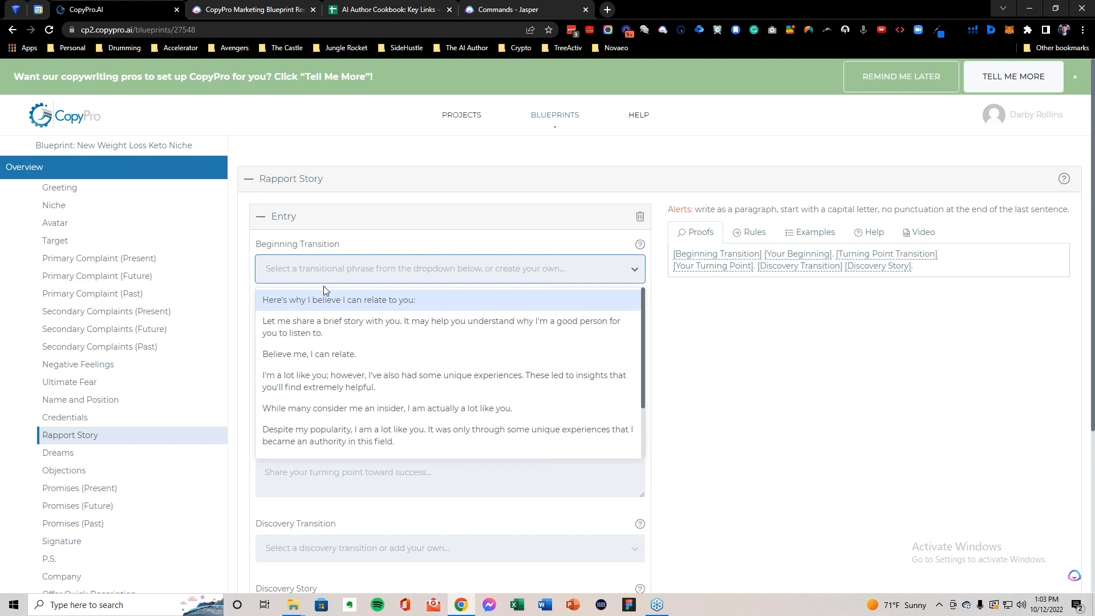
left_click(328, 299)
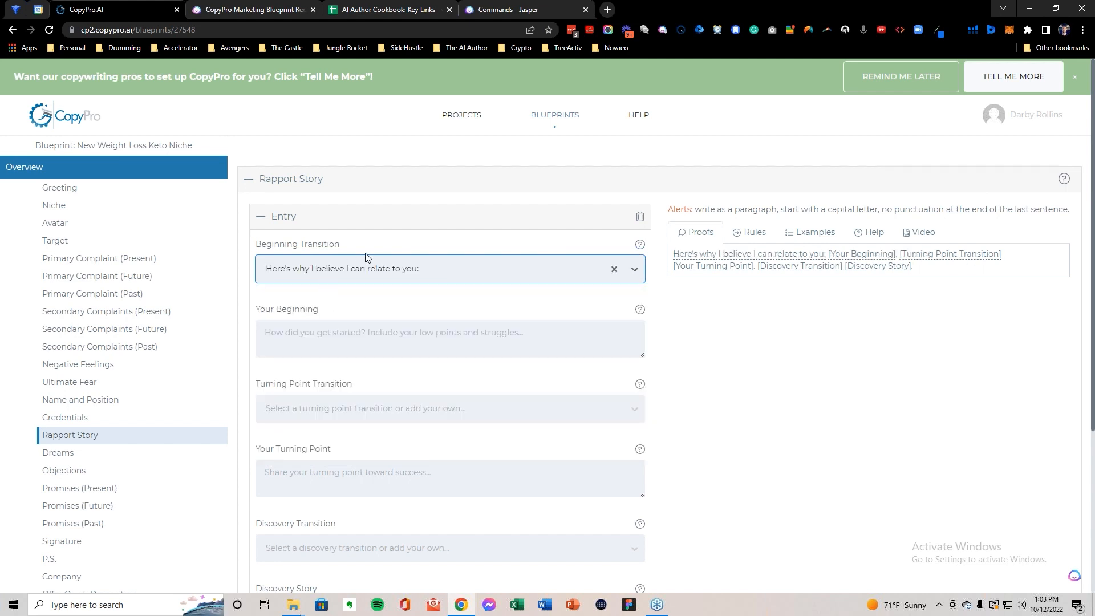
left_click(327, 338)
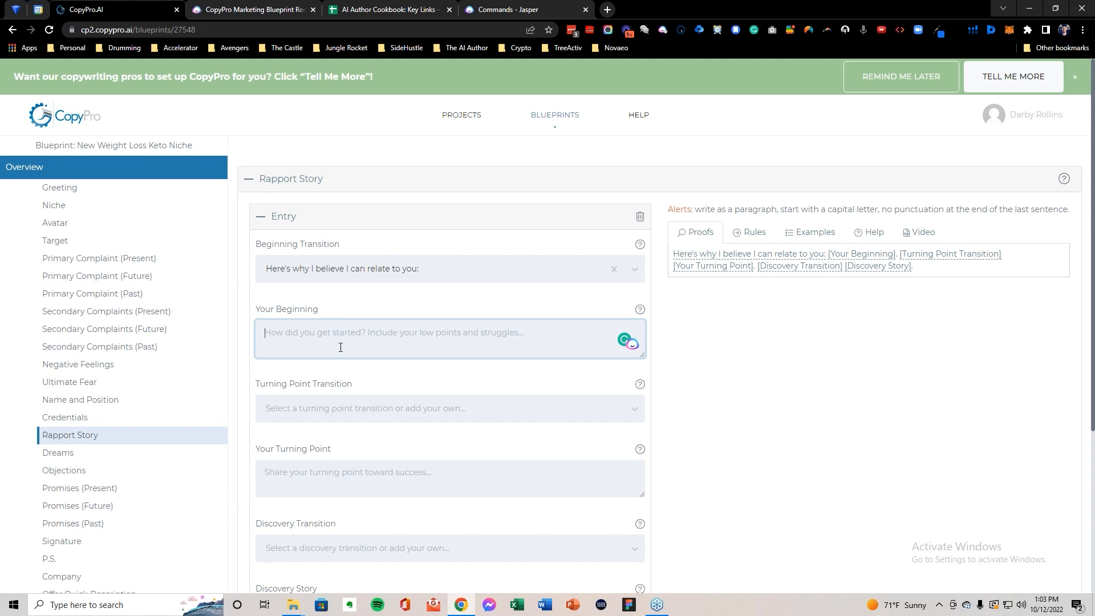
scroll(341, 348, "down", 2)
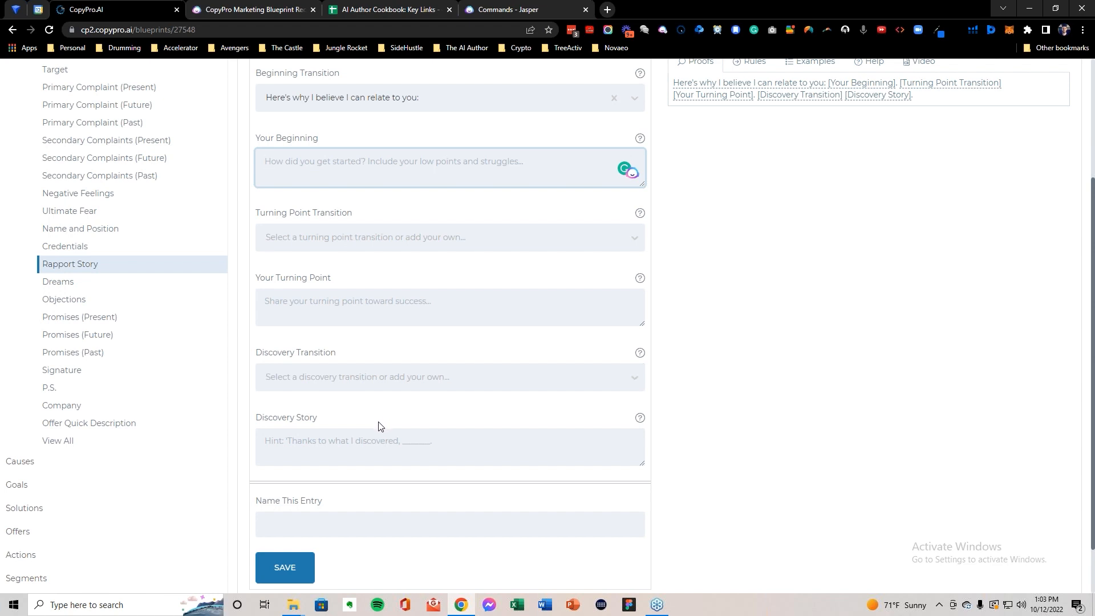
scroll(360, 228, "up", 1)
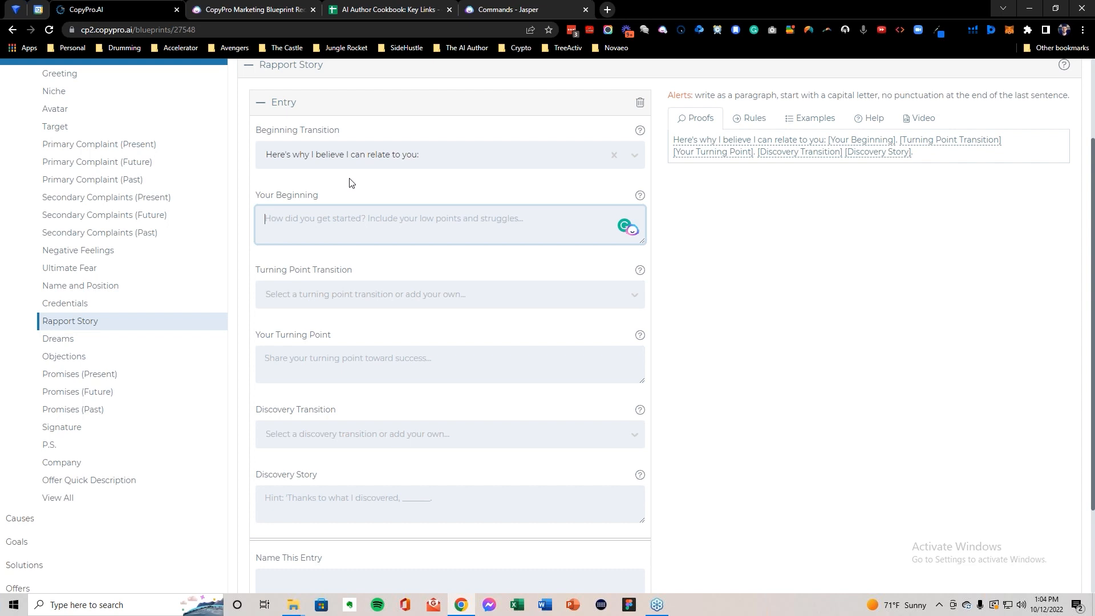
scroll(340, 242, "up", 1)
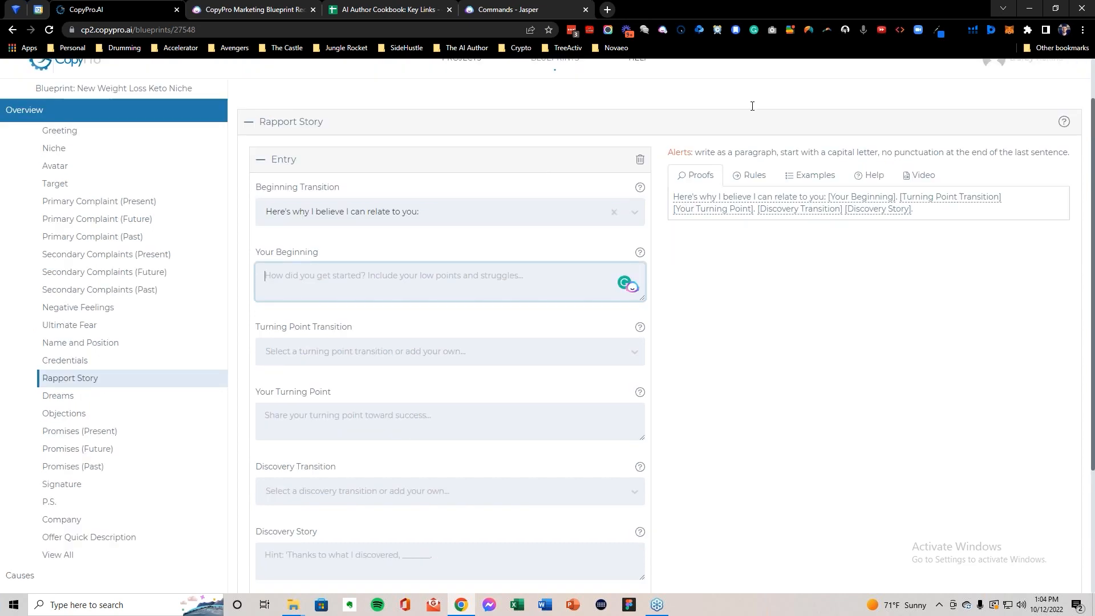
left_click(924, 182)
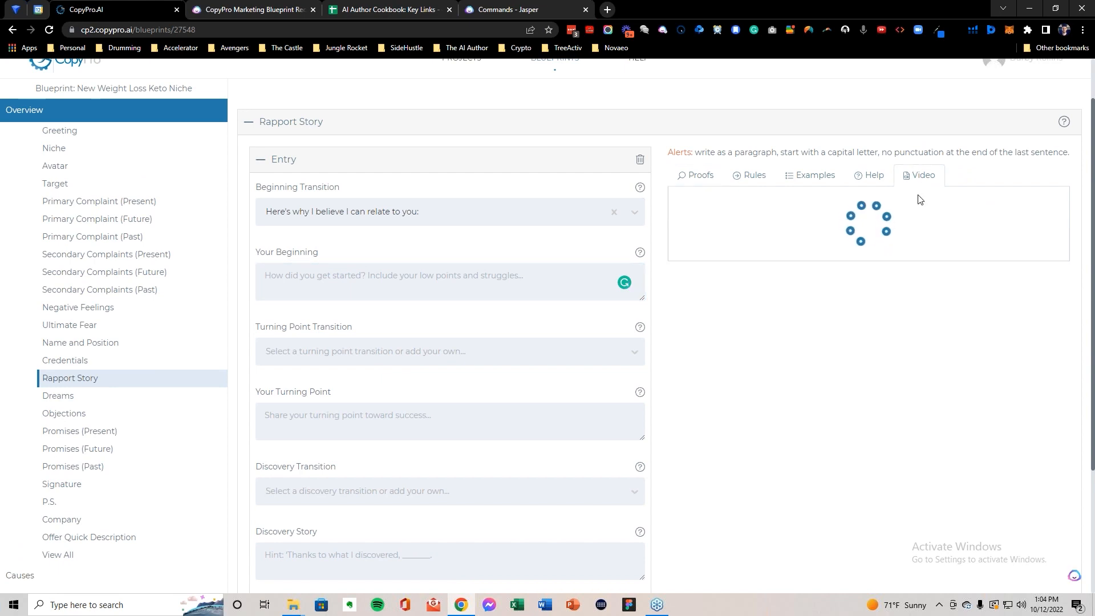
Step: Try to save the rapport story entry without giving it a name
left_click(83, 397)
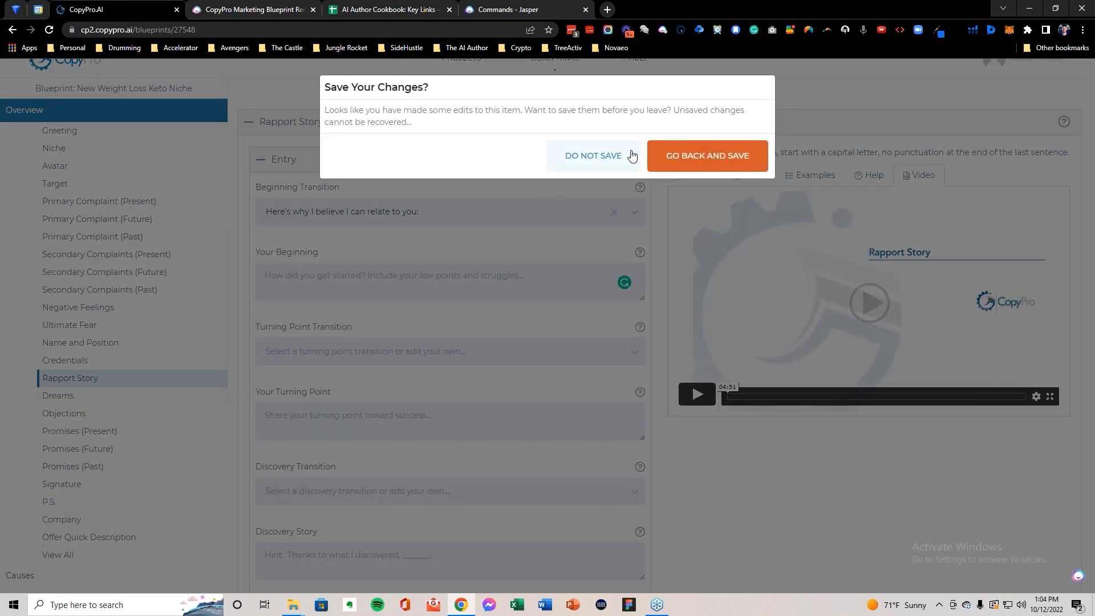
left_click(677, 157)
scroll(559, 259, "down", 3)
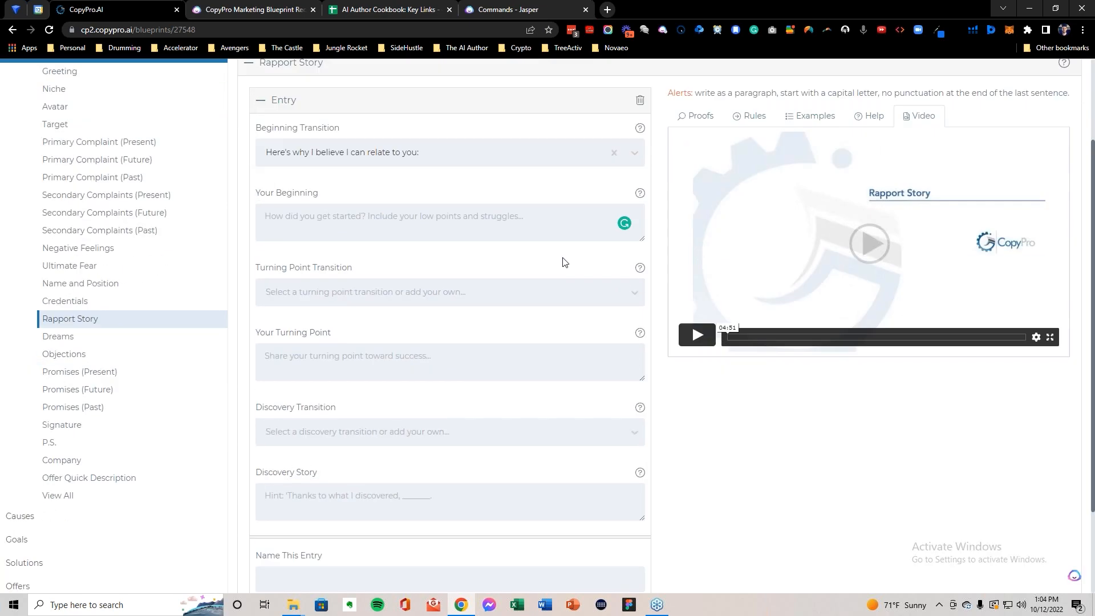
left_click(288, 544)
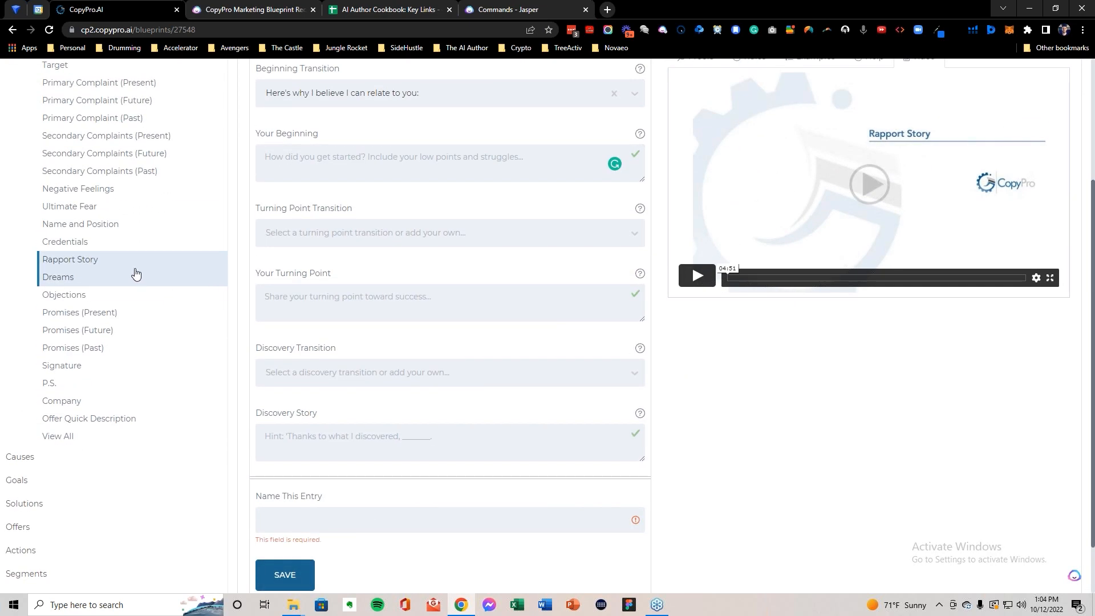
Step: Leave the rapport story without saving its changes and create a new entry in the Dreams section
left_click(98, 286)
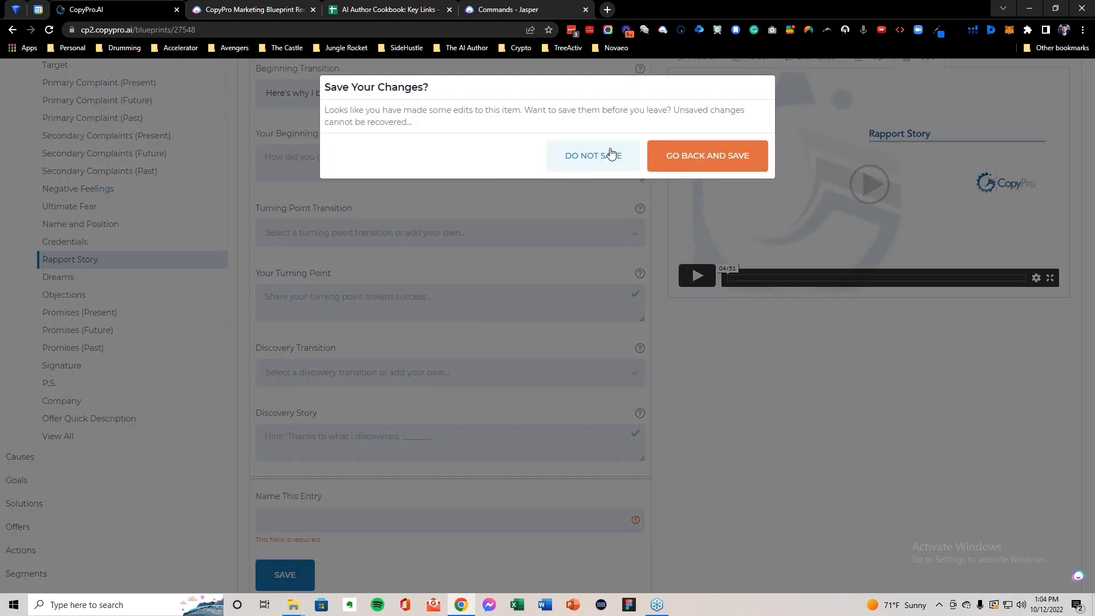
left_click(577, 156)
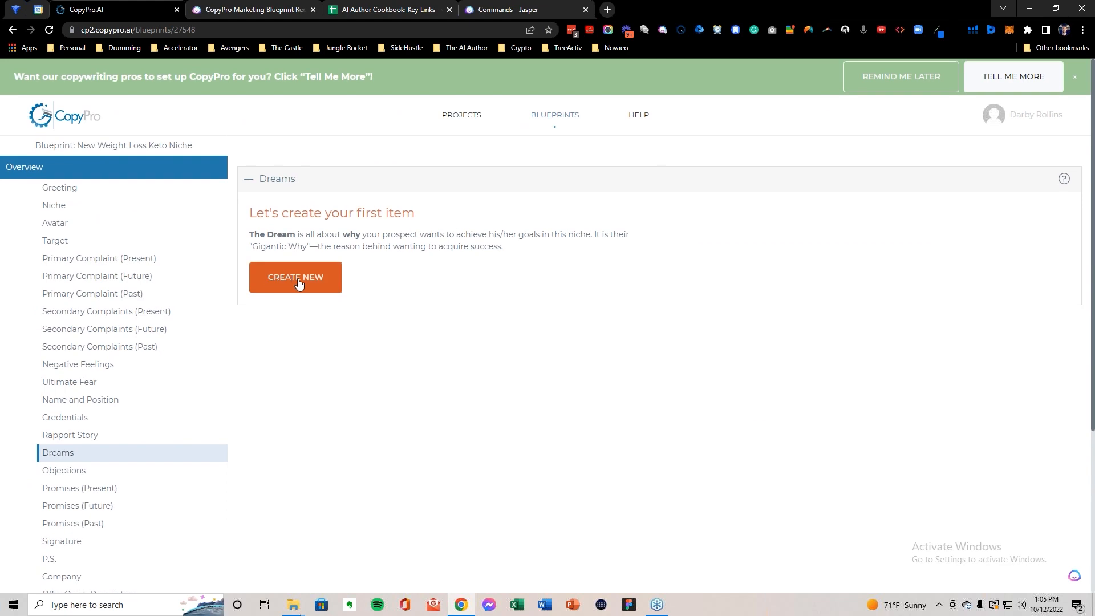
left_click(297, 283)
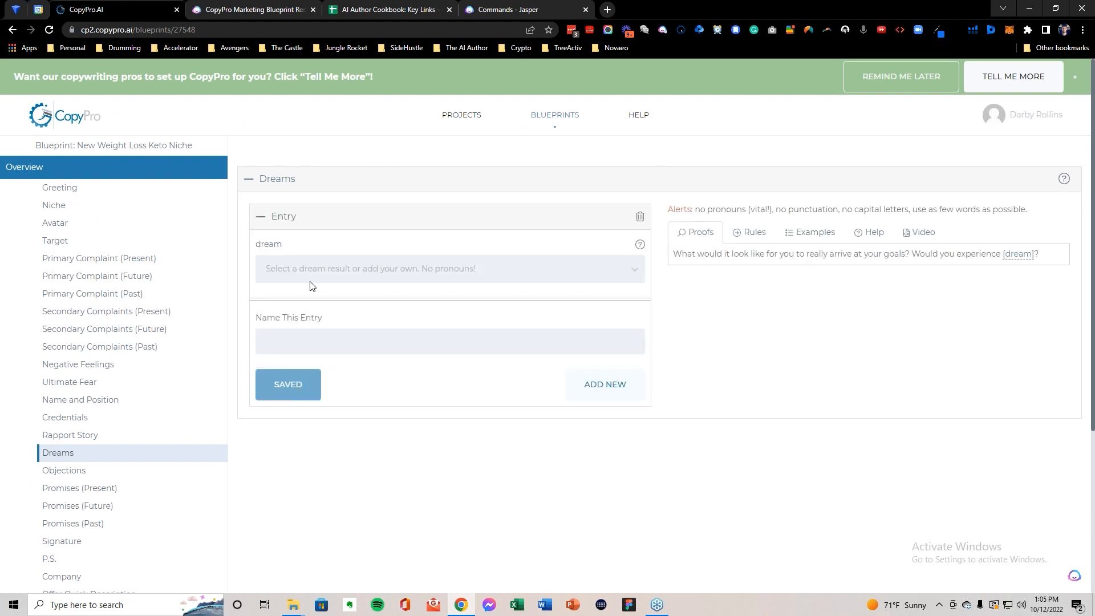
Step: Replace Jasper's background information with the Dreams background text copied from the AI Author Cookbook sheet, without the enclosing quotation marks
left_click(394, 13)
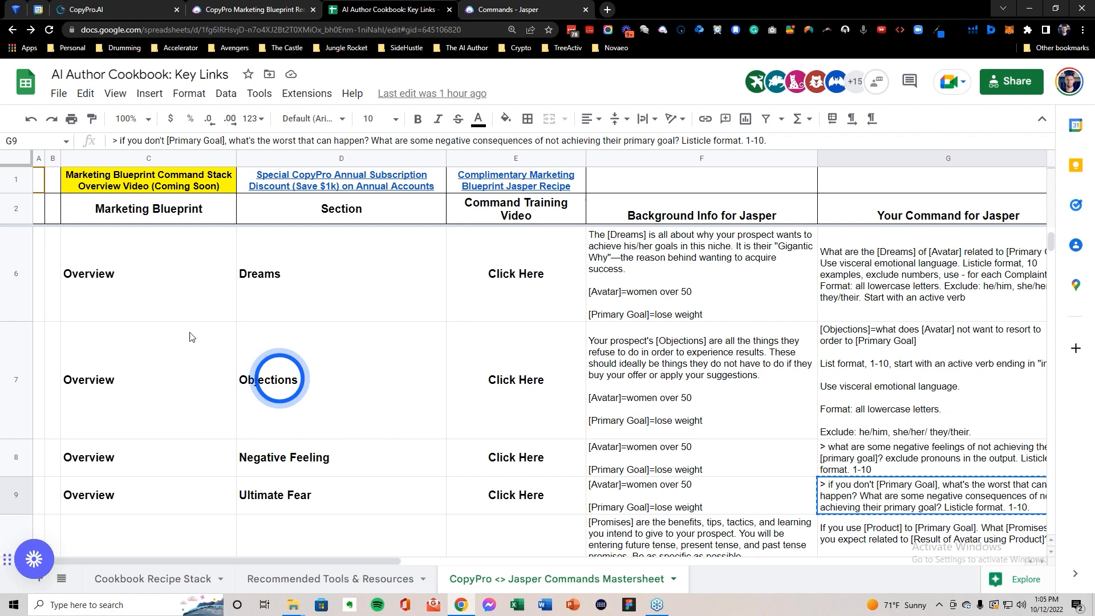
left_click(16, 273)
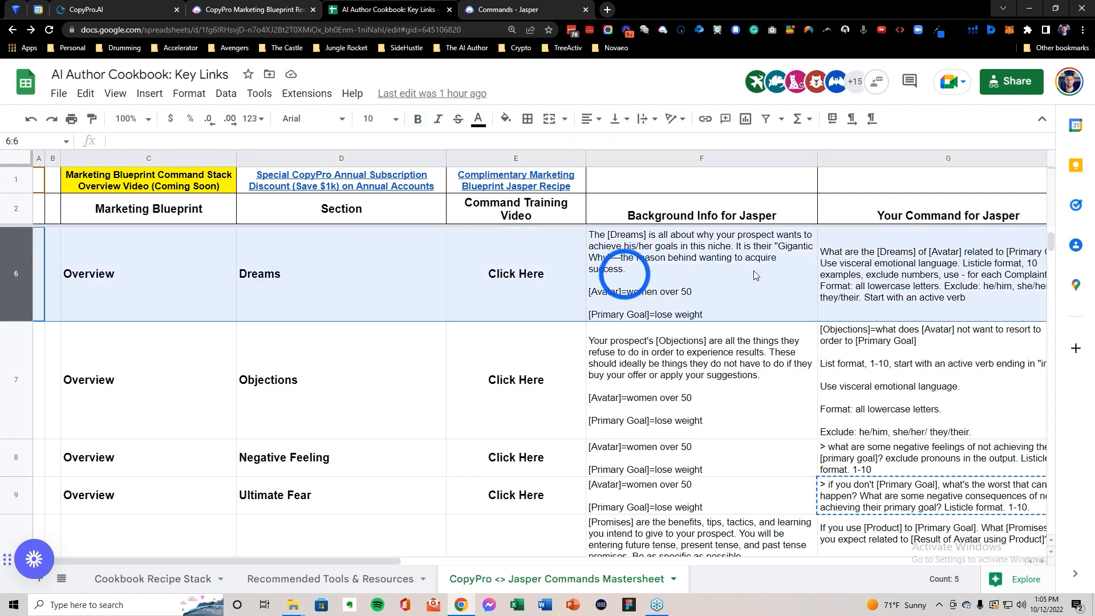
left_click(696, 272)
key("ctrl+c")
left_click(507, 10)
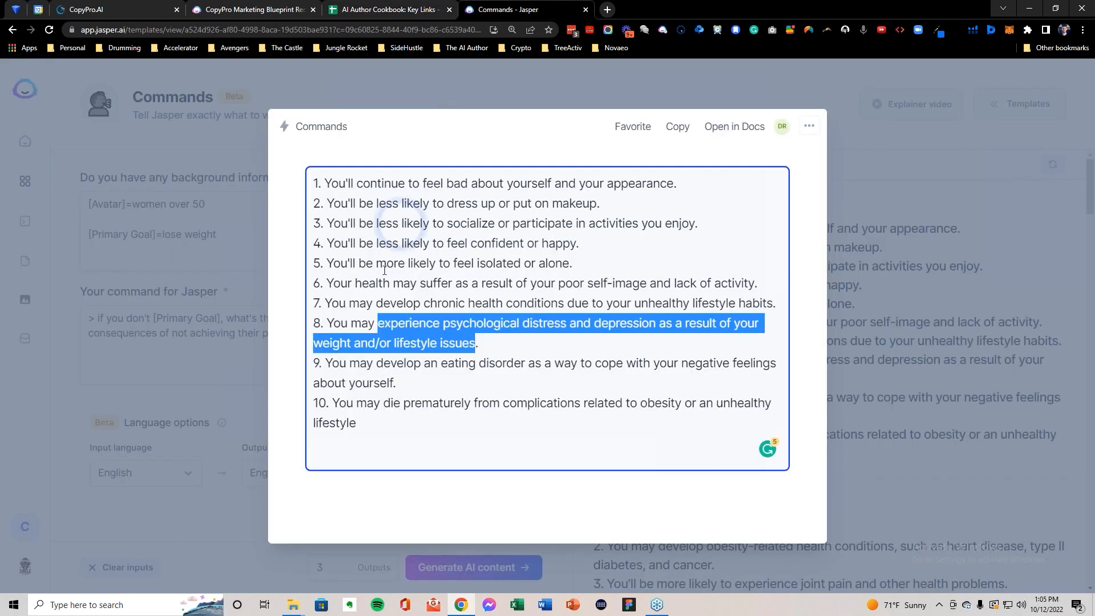
left_click(223, 265)
left_click(246, 233)
key("ctrl+a")
key("BackSpace")
key("ctrl+v")
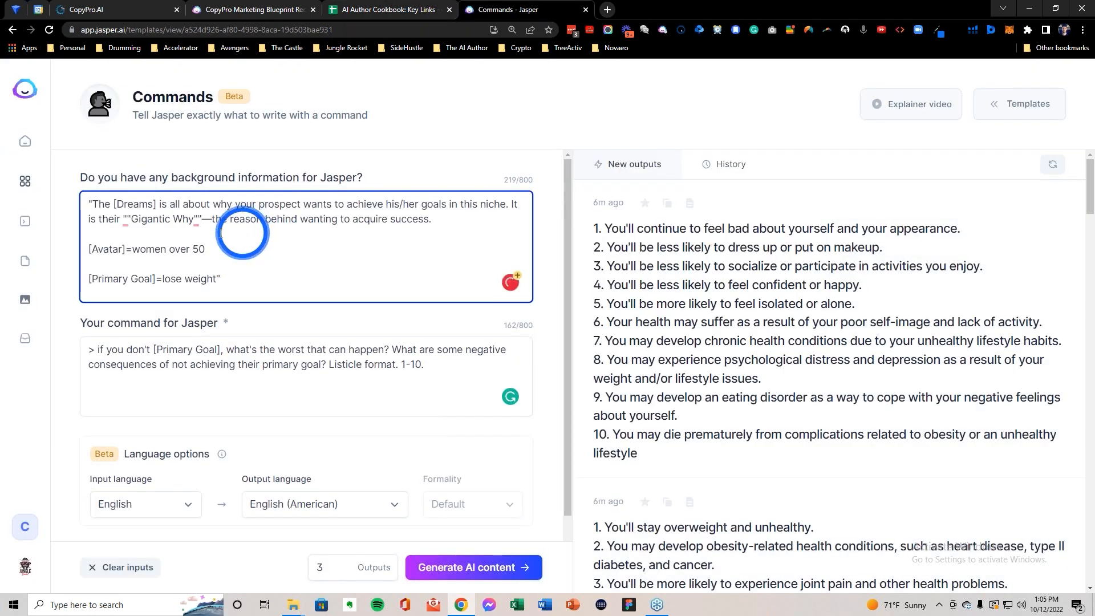
Step: Replace Jasper's command with the Dreams command copied from the AI Author Cookbook sheet
left_click(389, 10)
left_click(928, 271)
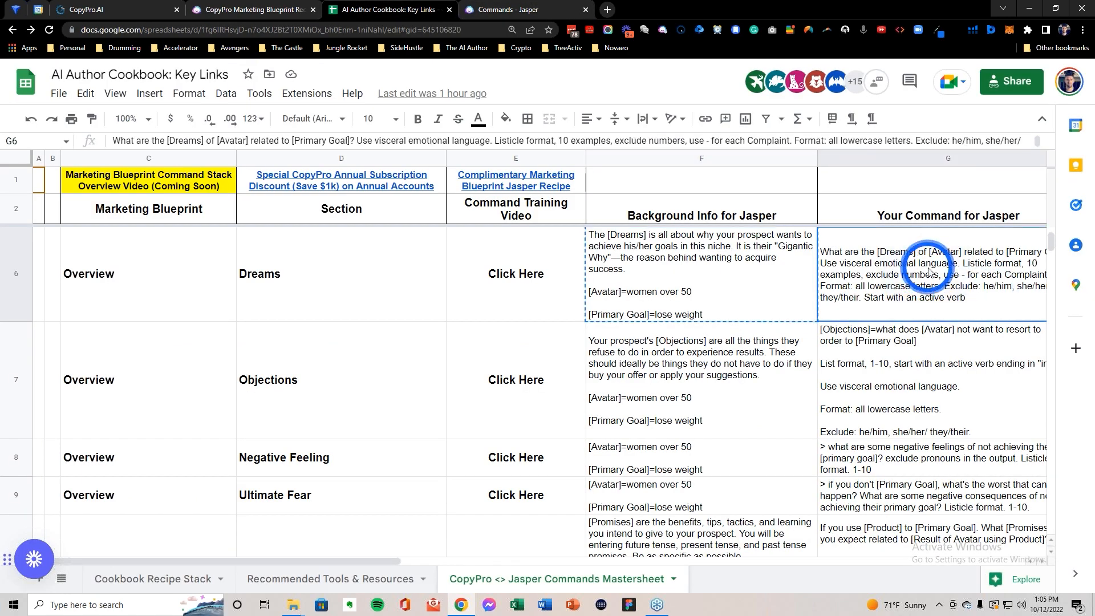
key("ctrl+c")
left_click(507, 9)
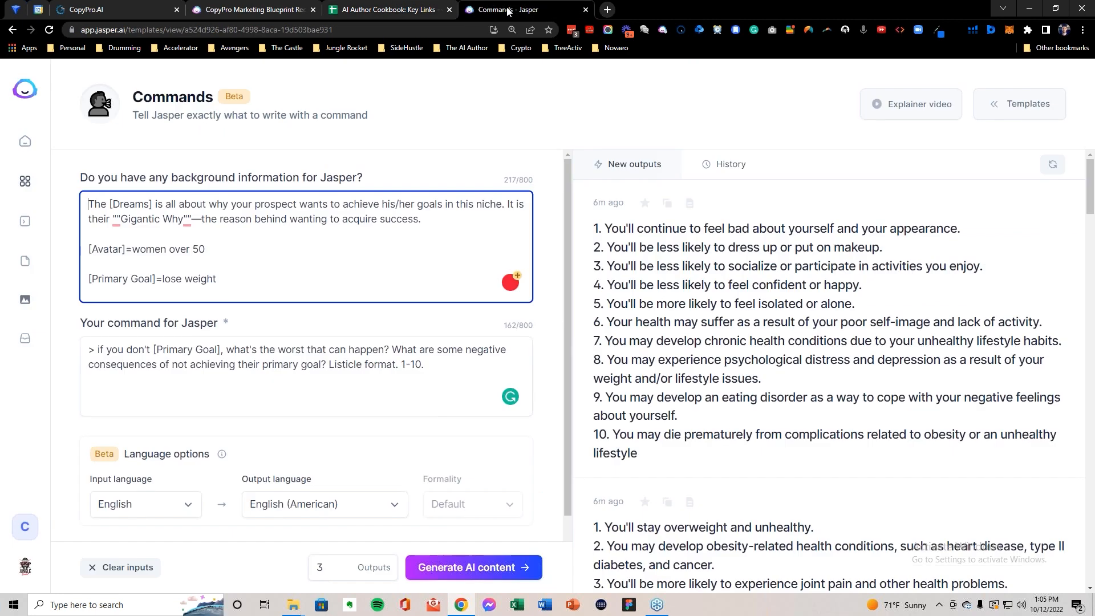
left_click(197, 360)
key("ctrl+a")
key("BackSpace")
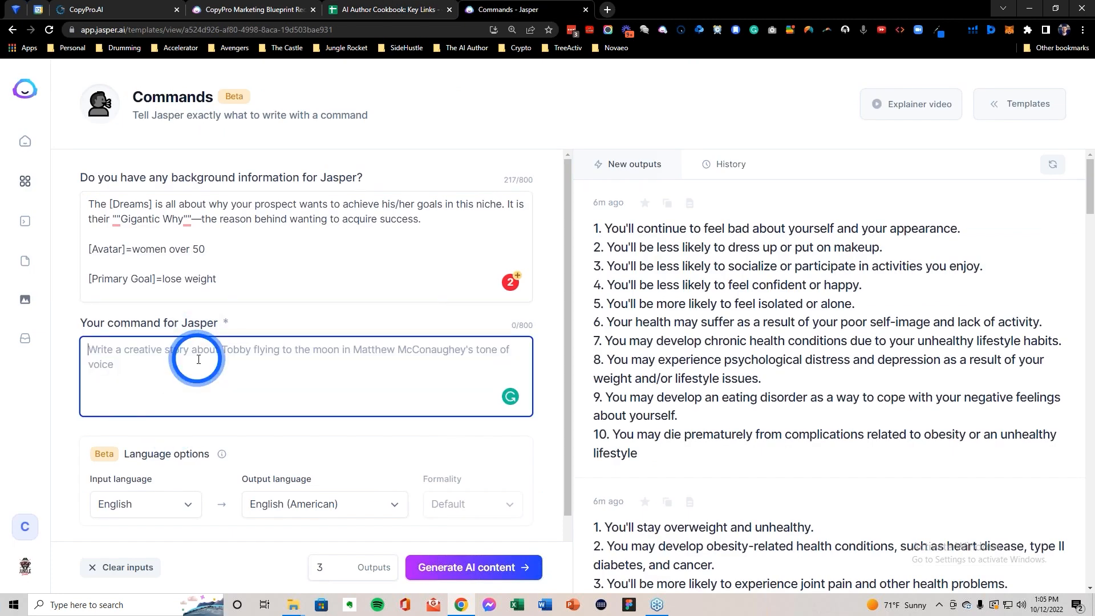
key("ctrl+v")
Step: Highlight the Dreams command and the [Avatar] and [Primary Goal] lines of the background information to review them
left_click(103, 351)
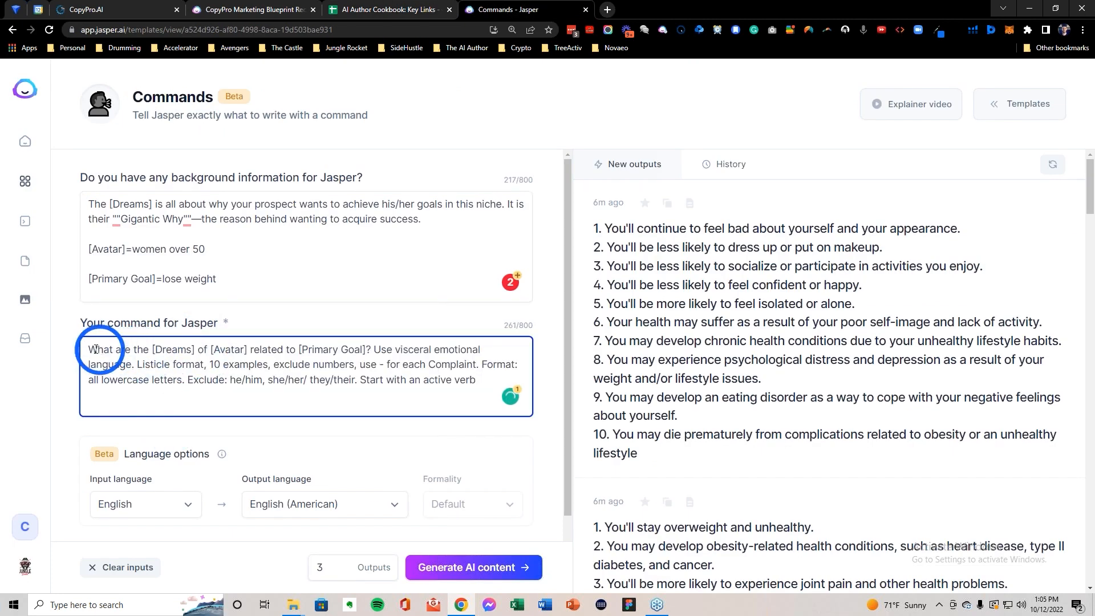
left_click_drag(89, 350, 518, 375)
left_click(445, 562)
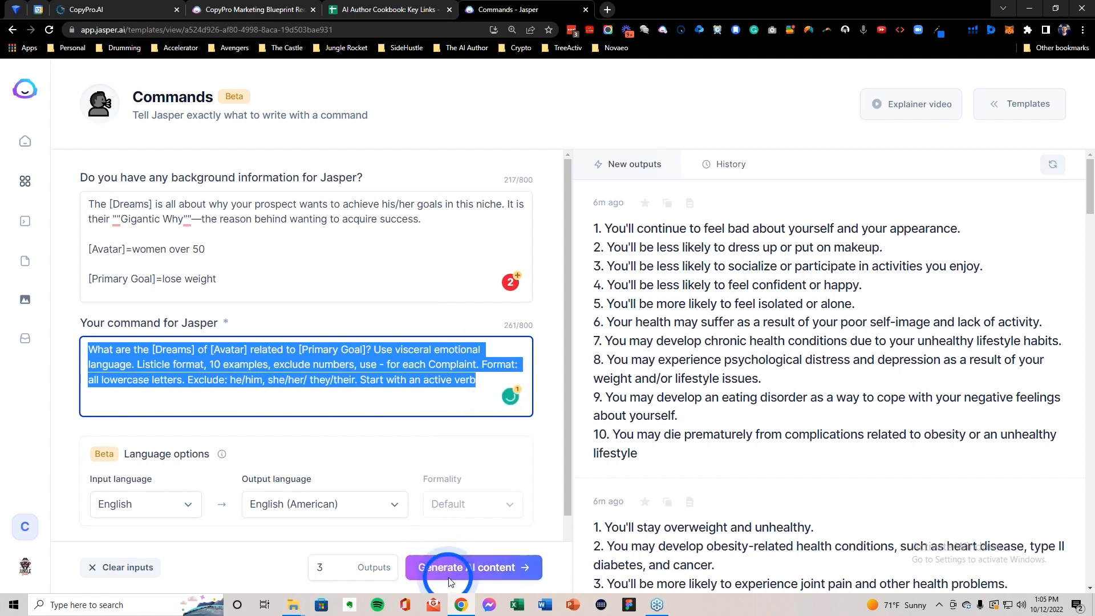
left_click(468, 570)
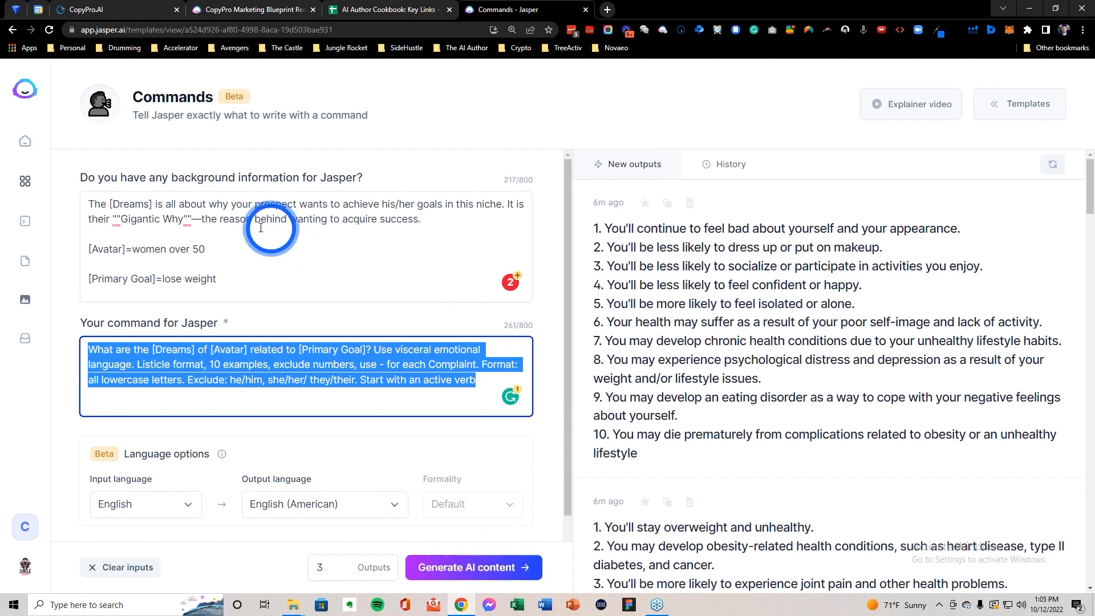
left_click_drag(217, 279, 89, 249)
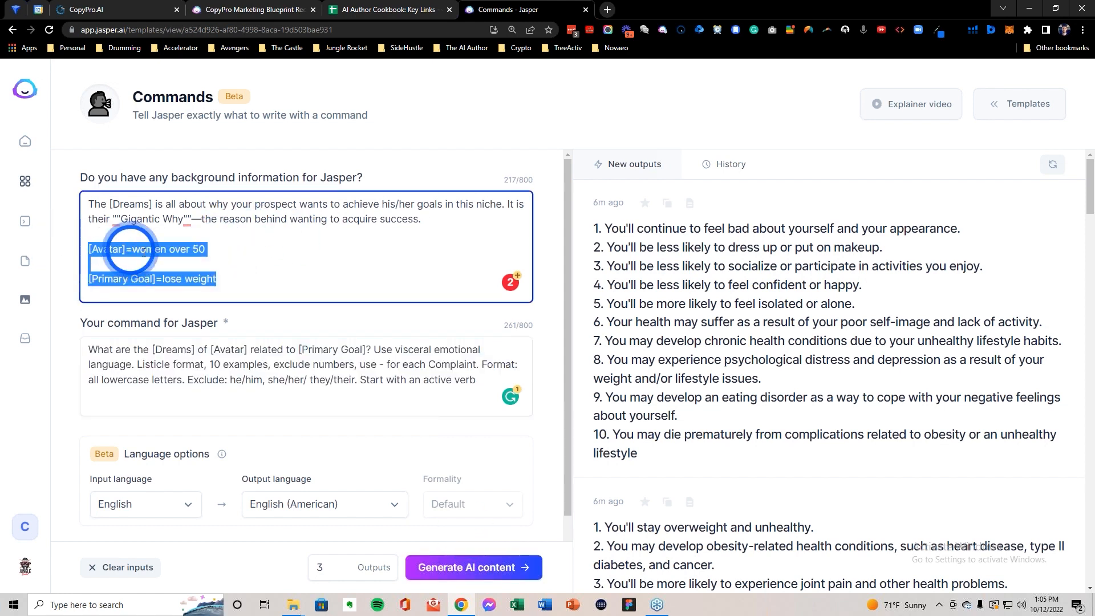
Step: Remove the duplicated quotation marks around "Gigantic Why" in the background information
left_click(145, 217)
key("BackSpace")
left_click(117, 219)
key("BackSpace")
Step: Generate three outputs from the Dreams command, reloading the page and running the generation again, and read through them
left_click_drag(231, 279, 26, 247)
left_click(477, 565)
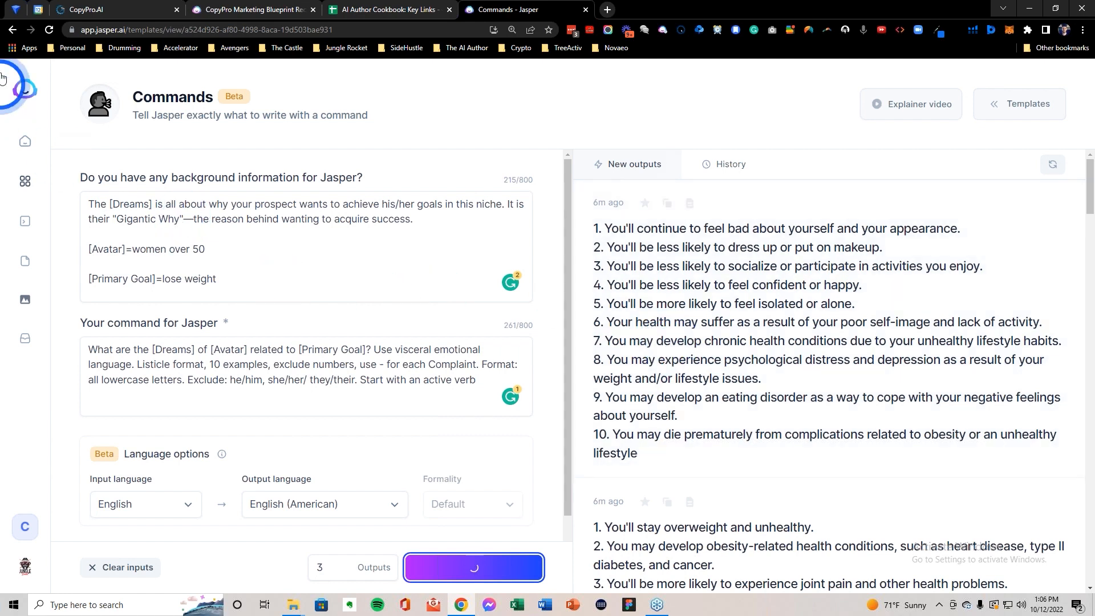
left_click(49, 30)
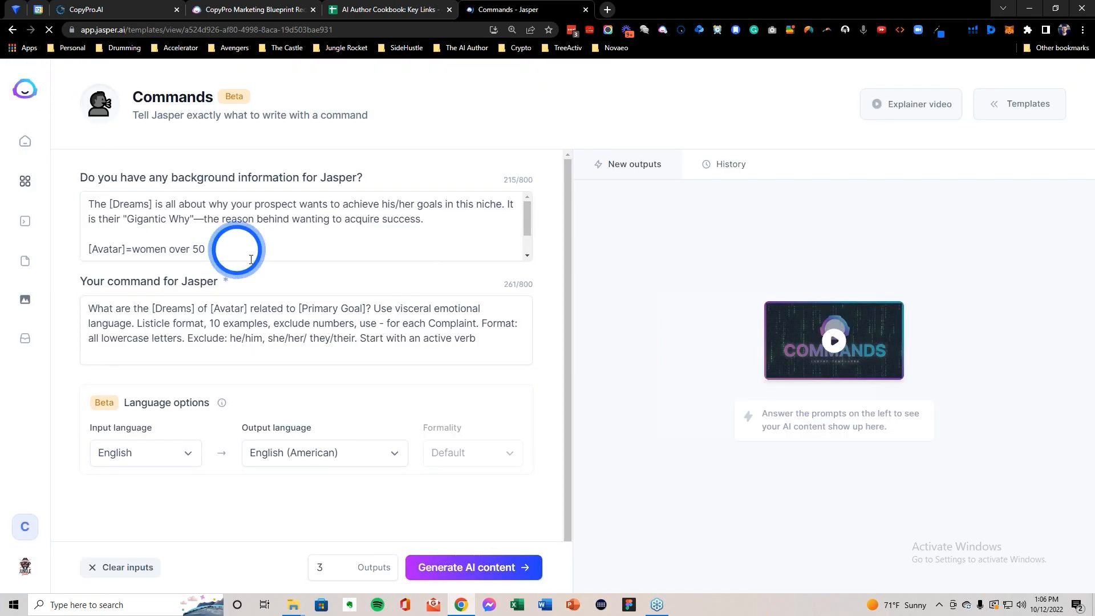
left_click(465, 564)
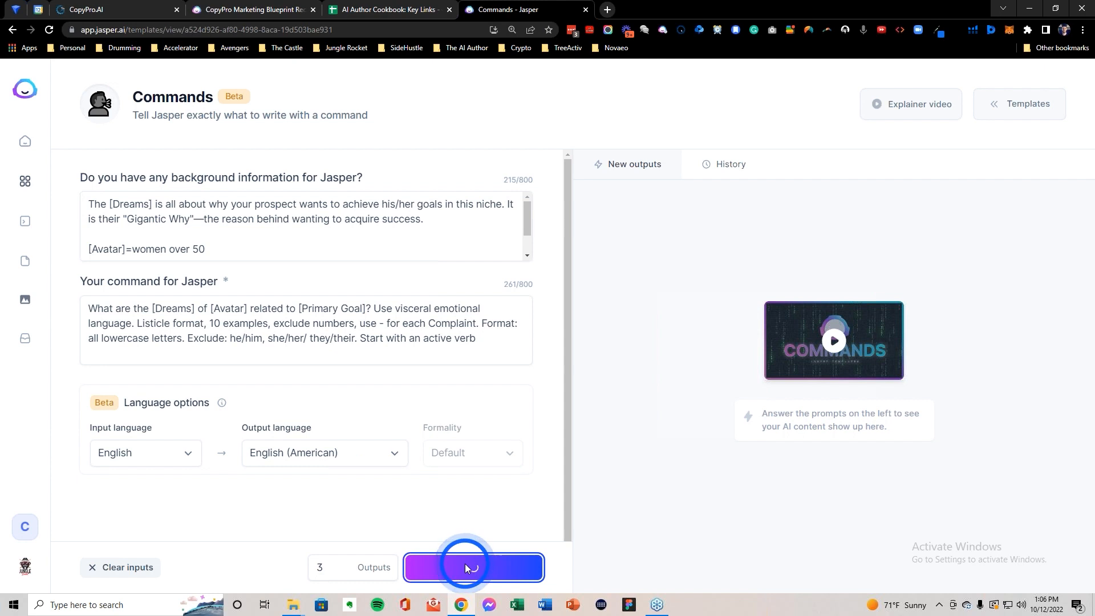
left_click(725, 171)
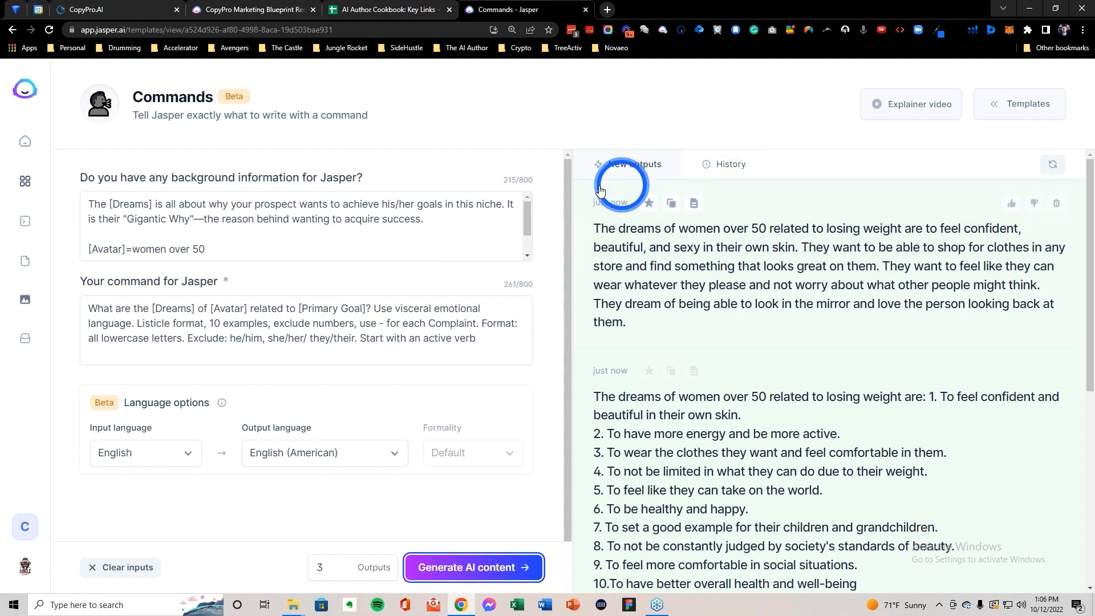
scroll(569, 187, "down", 1)
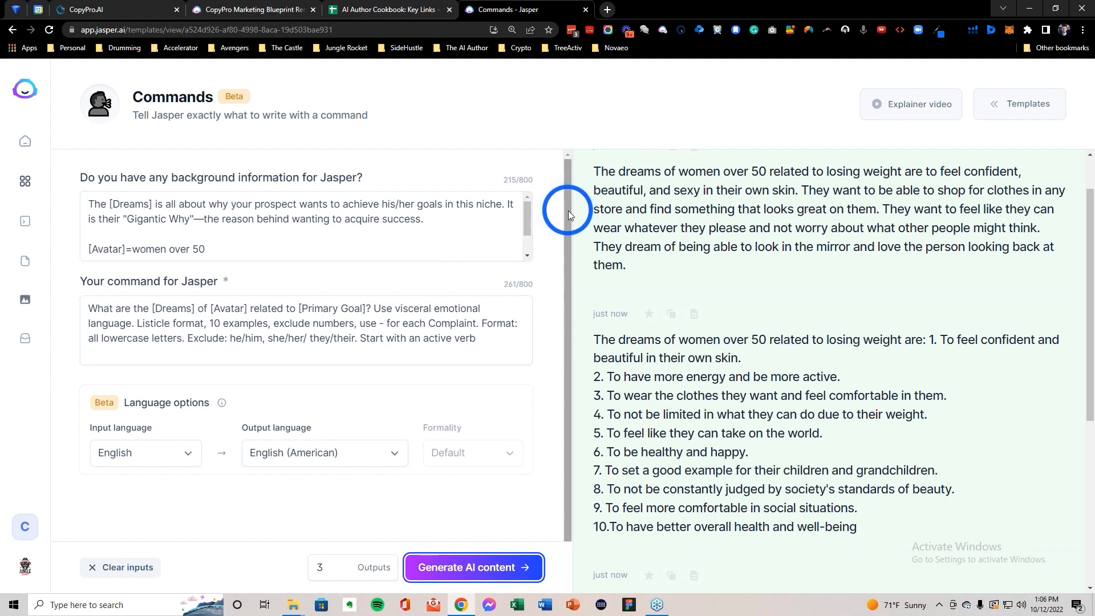
Step: Copy "have more energy and be more active" from Jasper's numbered dreams list and create it as the dream in the CopyPro entry
left_click(720, 377)
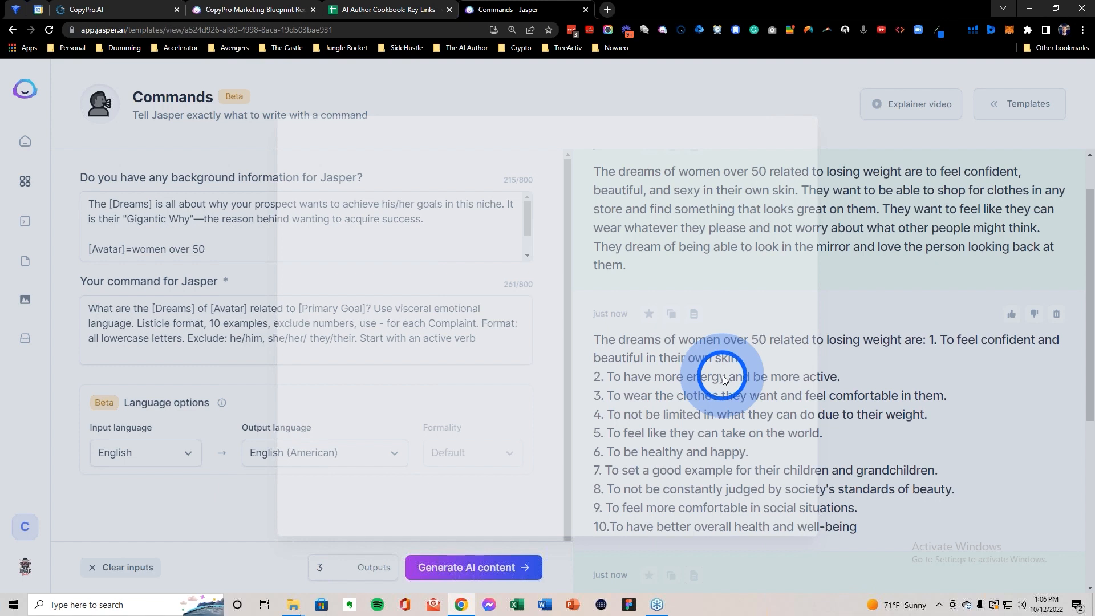
left_click_drag(345, 224, 556, 224)
key("ctrl+c")
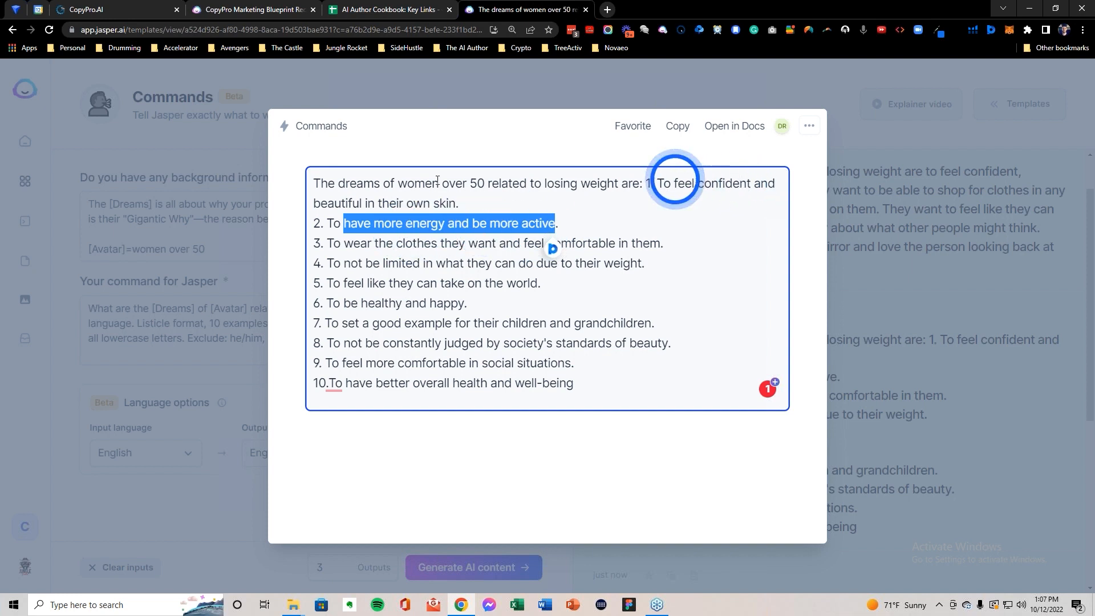
left_click(104, 8)
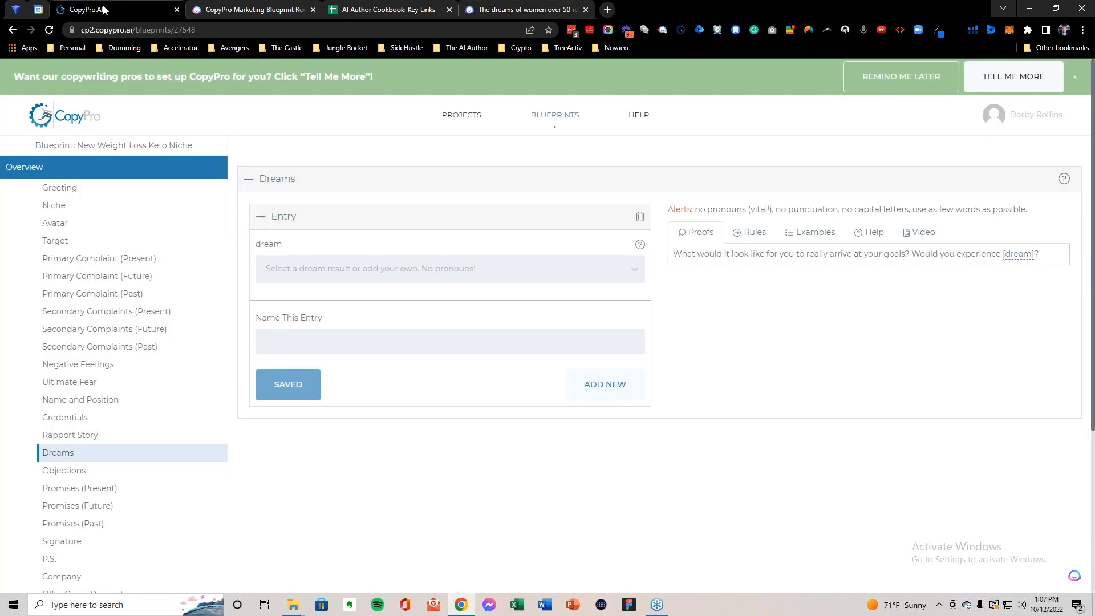
left_click(328, 269)
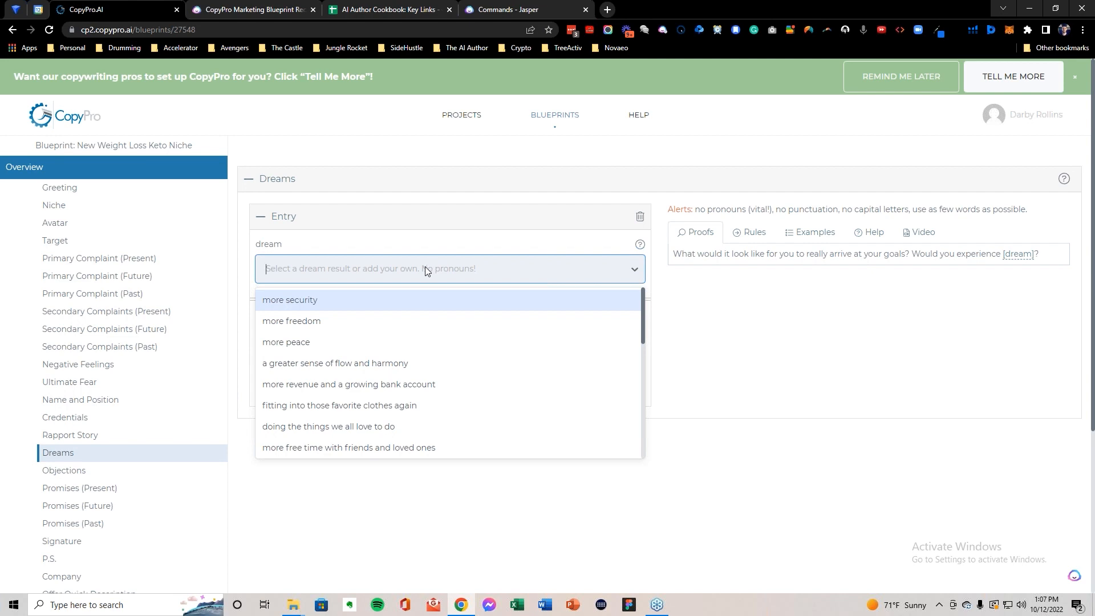
key("ctrl+v")
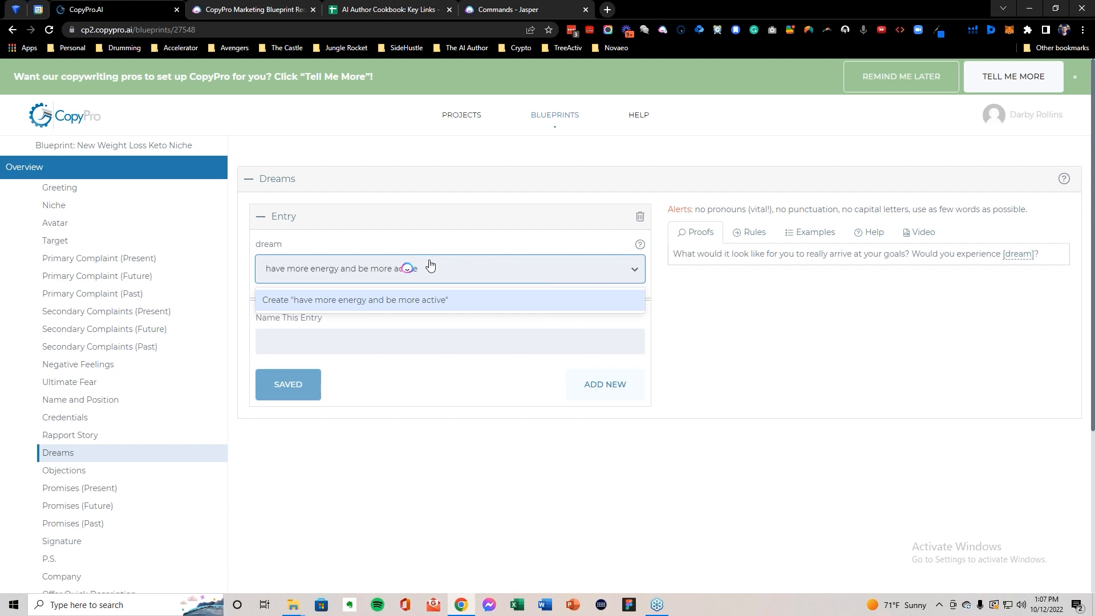
left_click(426, 299)
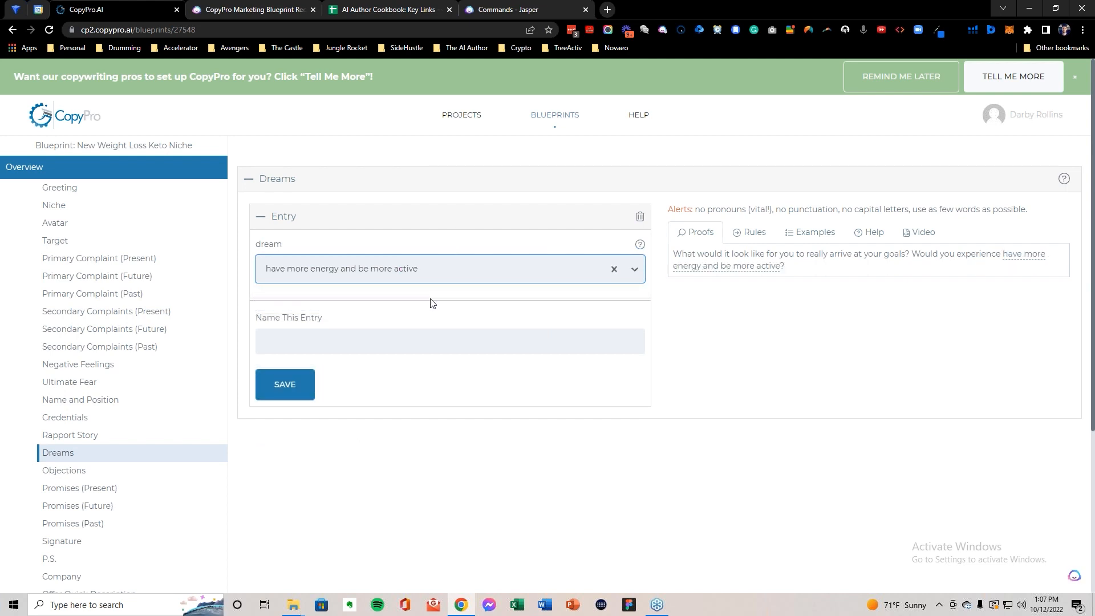
Step: Shorten the dream to "more energy and be more active" by removing its first word
left_click(289, 274)
left_click(287, 274)
left_click(266, 276)
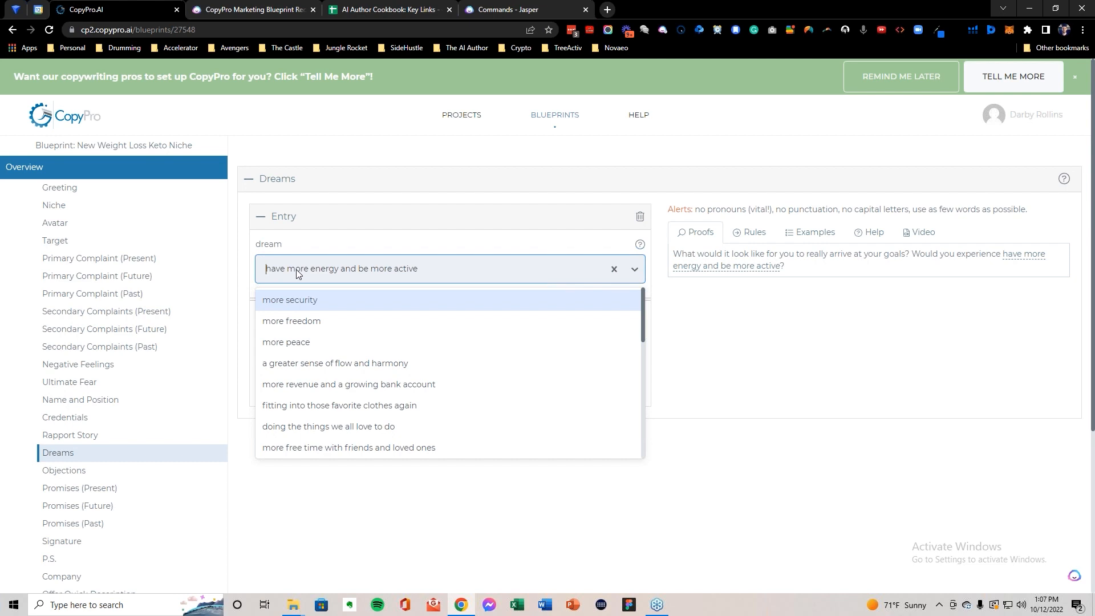
left_click(296, 268)
key("BackSpace")
key("BackSpace")
key("BackSpace")
key("BackSpace")
key("BackSpace")
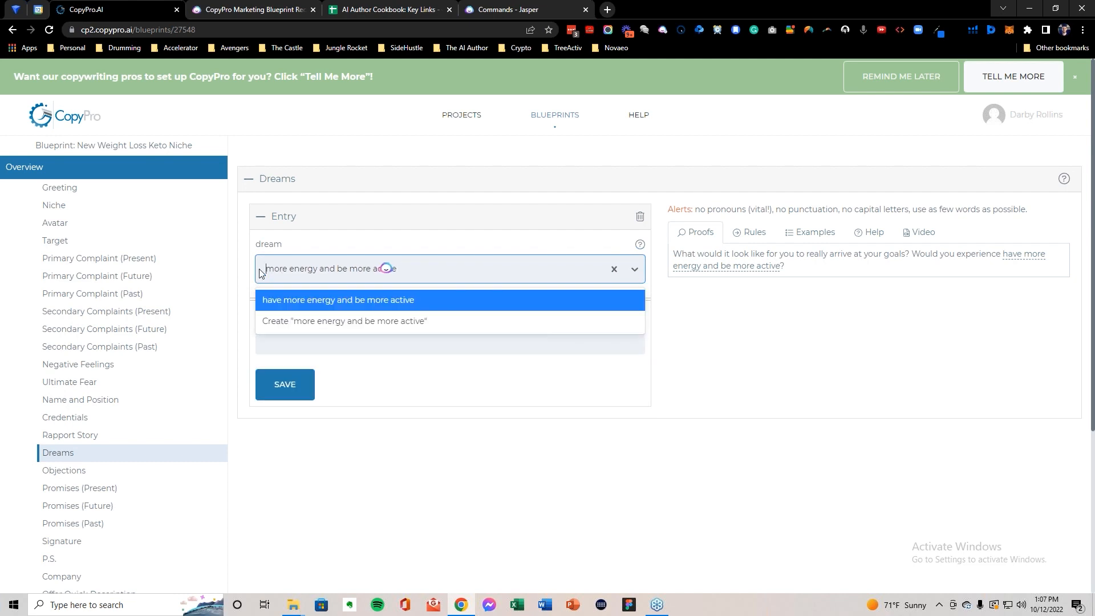
left_click(345, 317)
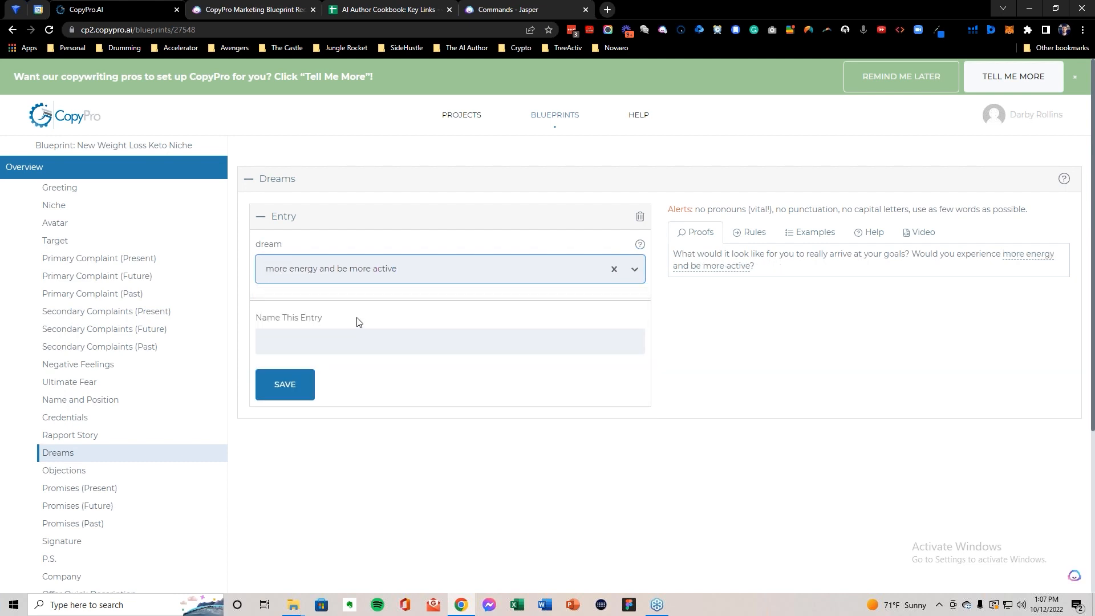
Step: Save the entry under the name "have more energy and be more active" and add a new Dreams entry
left_click(301, 332)
key("ctrl+v")
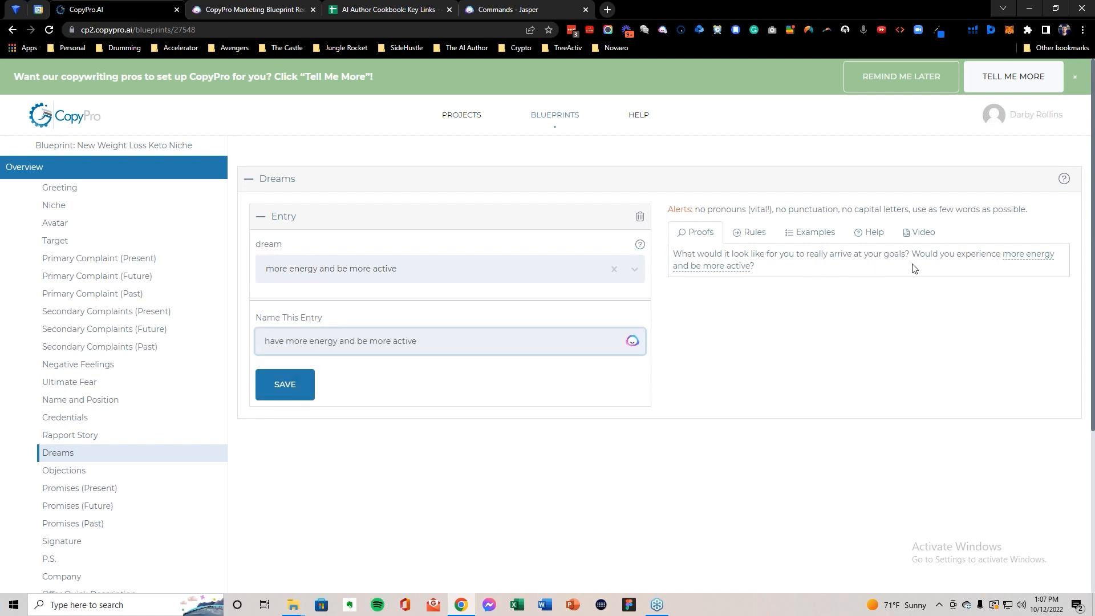
left_click(293, 389)
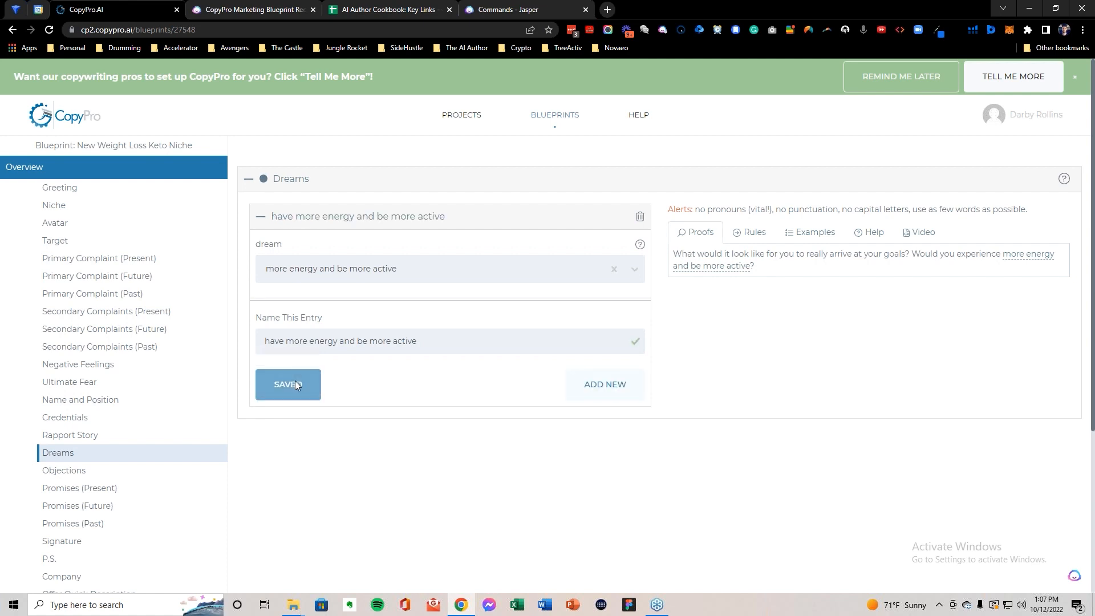
left_click(602, 386)
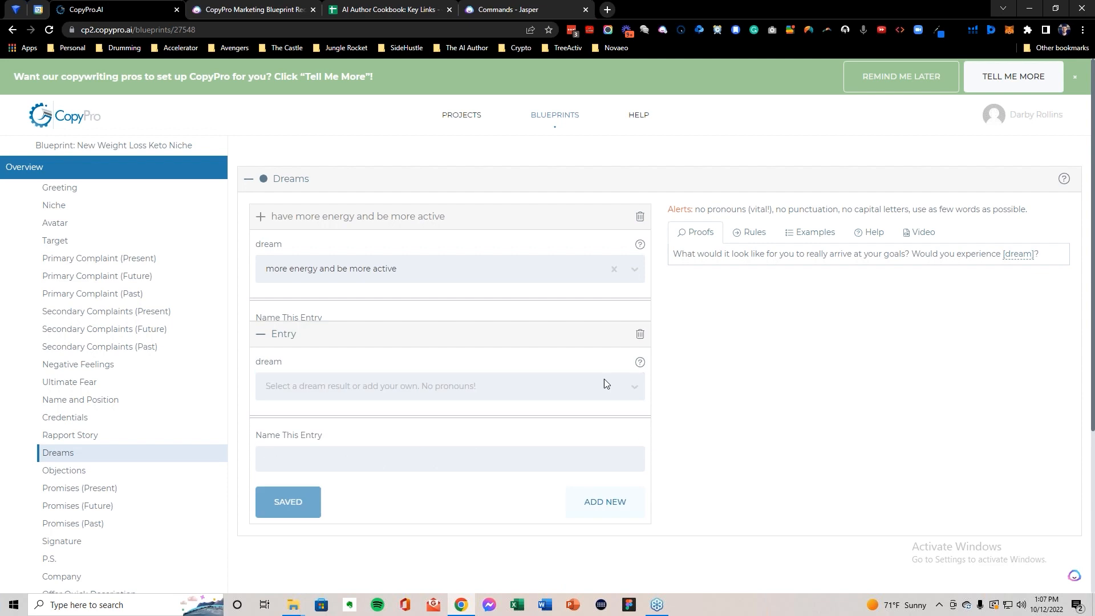
Step: Copy "wear the clothes they want and feel comfortable in them" from Jasper's list into the new CopyPro entry's dream field
left_click(504, 15)
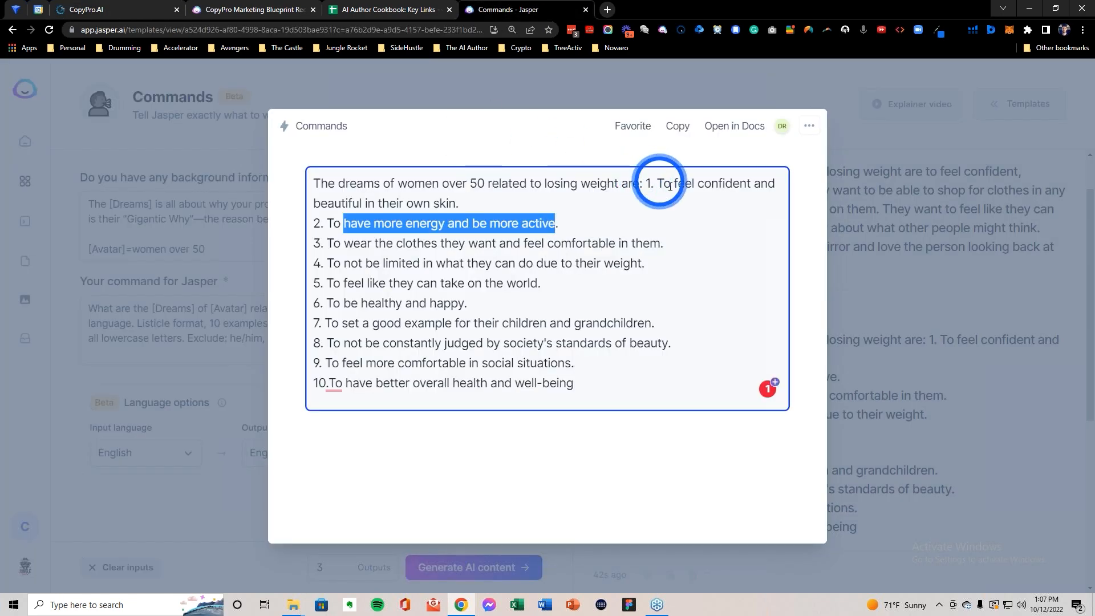
left_click_drag(673, 183, 459, 201)
left_click_drag(342, 243, 660, 240)
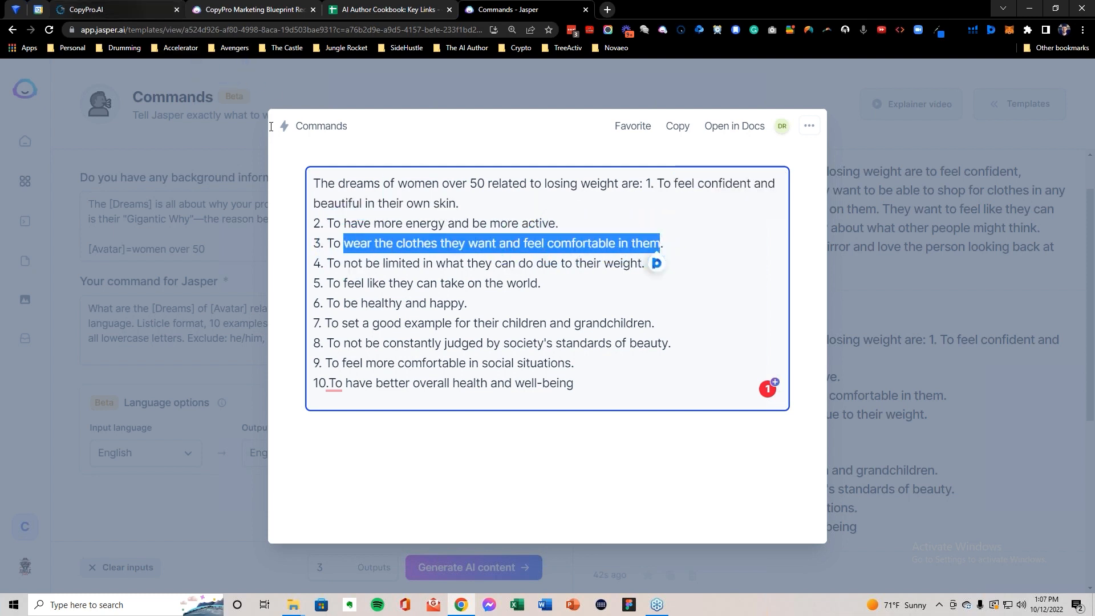
left_click(451, 244)
left_click_drag(343, 243, 649, 233)
key("ctrl+c")
left_click(141, 11)
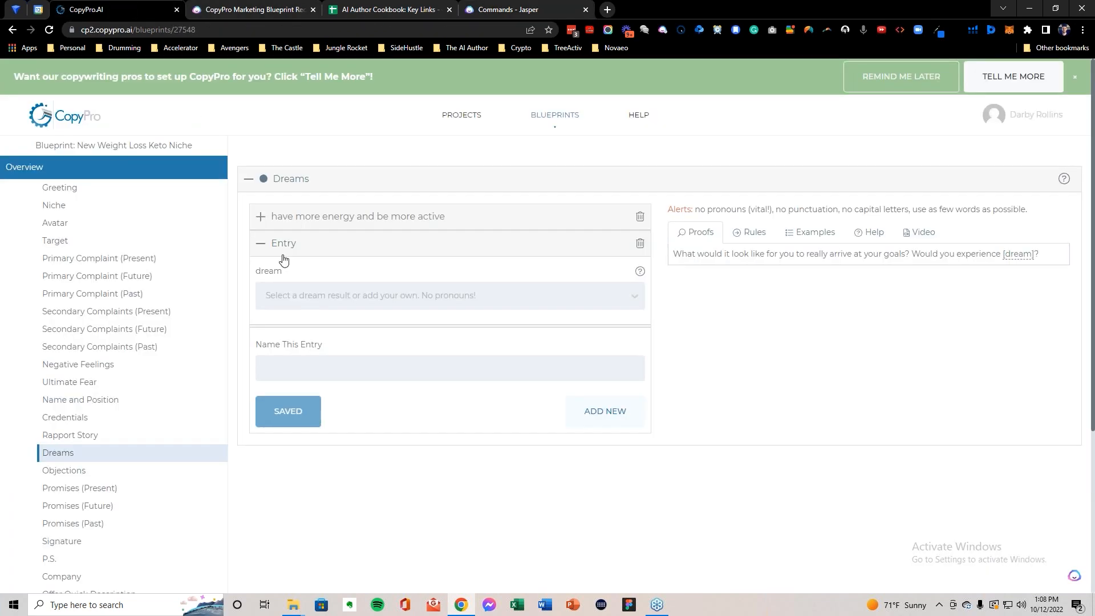
left_click(309, 294)
key("ctrl+v")
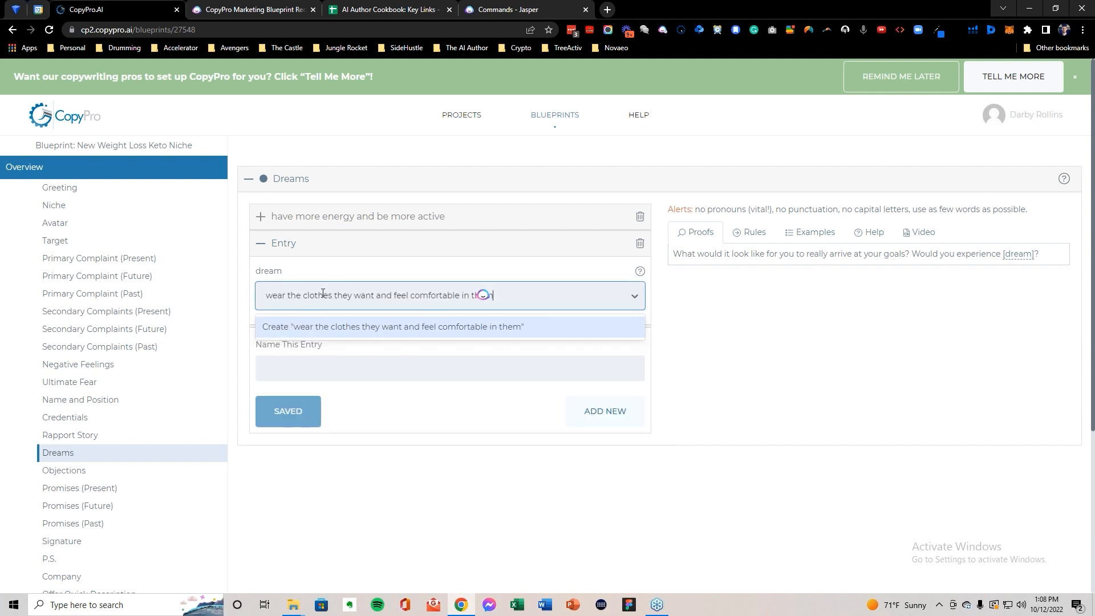
Step: Reword the dream to "wearing the clothes you want and feeling comfortable in them" and create it as the entry's value
left_click(286, 295)
type("ing")
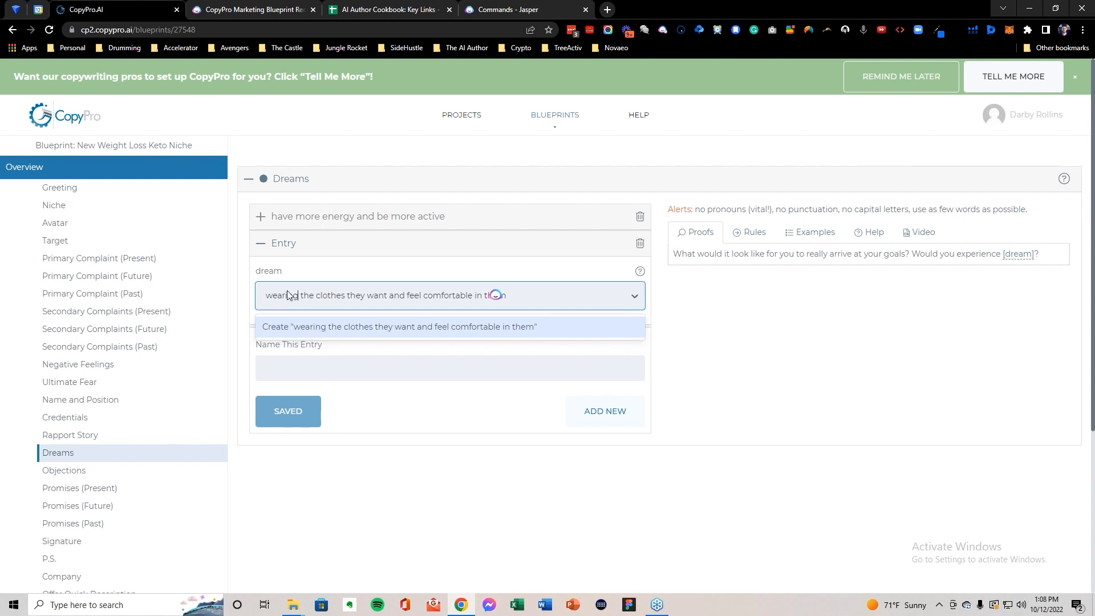
double_click(358, 295)
type("you")
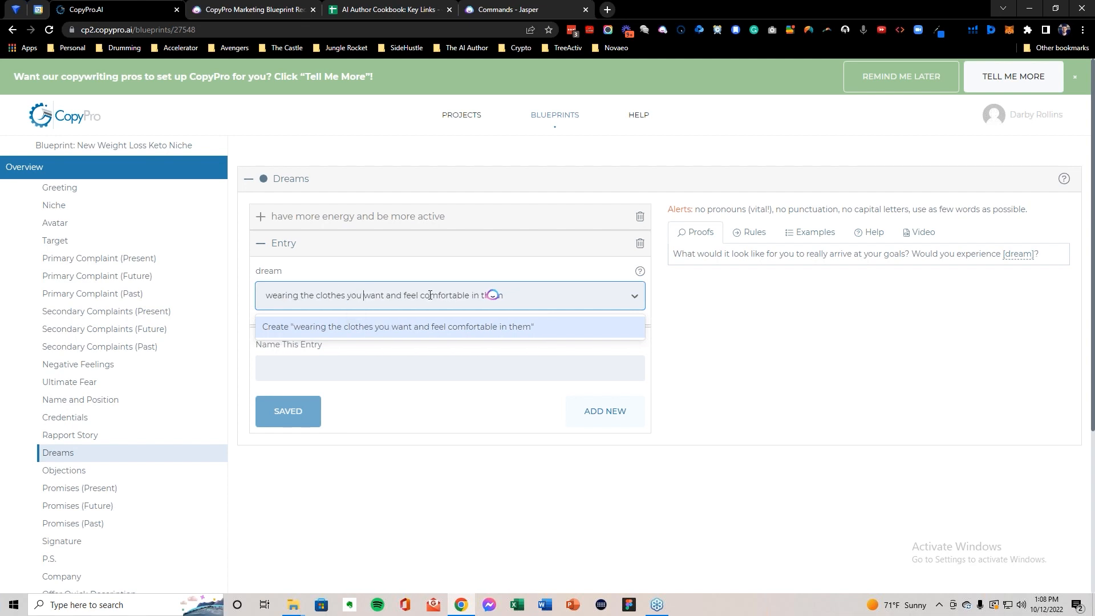
left_click(420, 295)
type("ing")
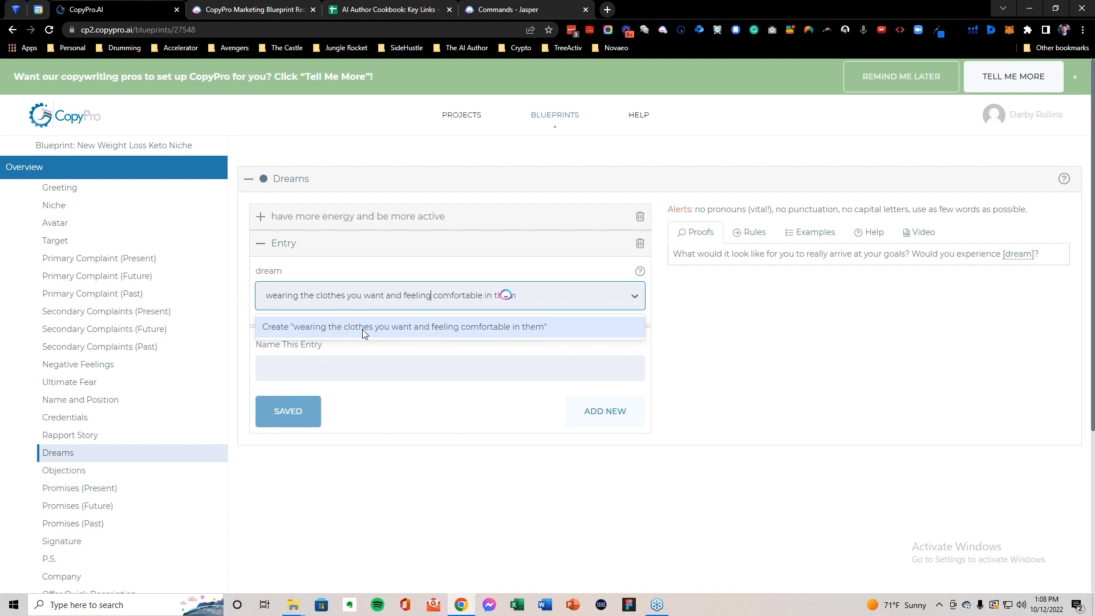
left_click(361, 329)
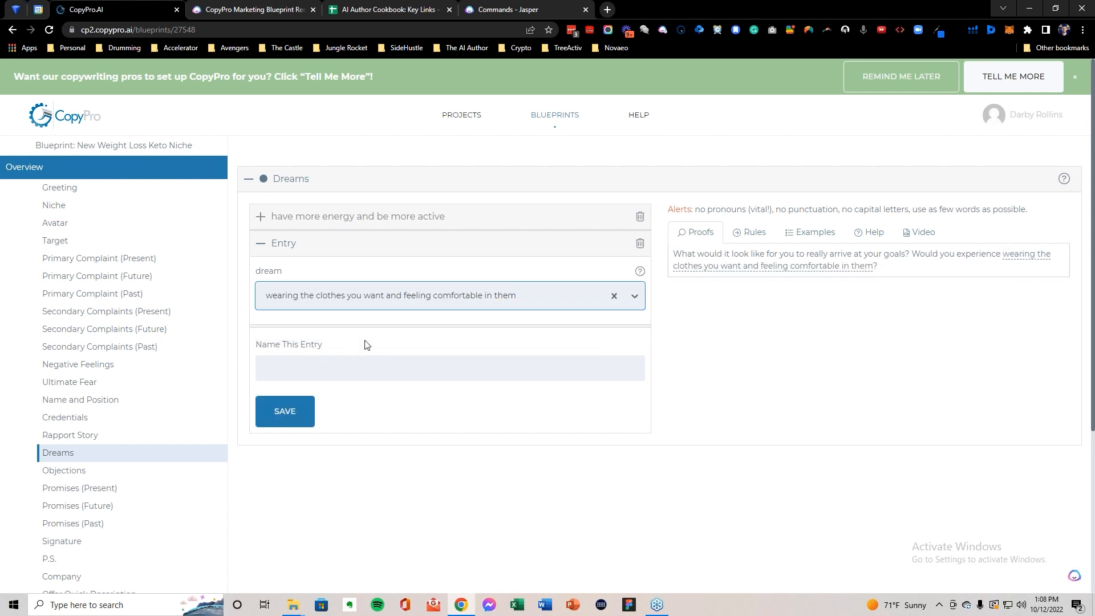
Step: Save the entry under the name "wear the clothes they want and feel comfortable in them" and add another Dreams entry
left_click(372, 367)
key("ctrl+v")
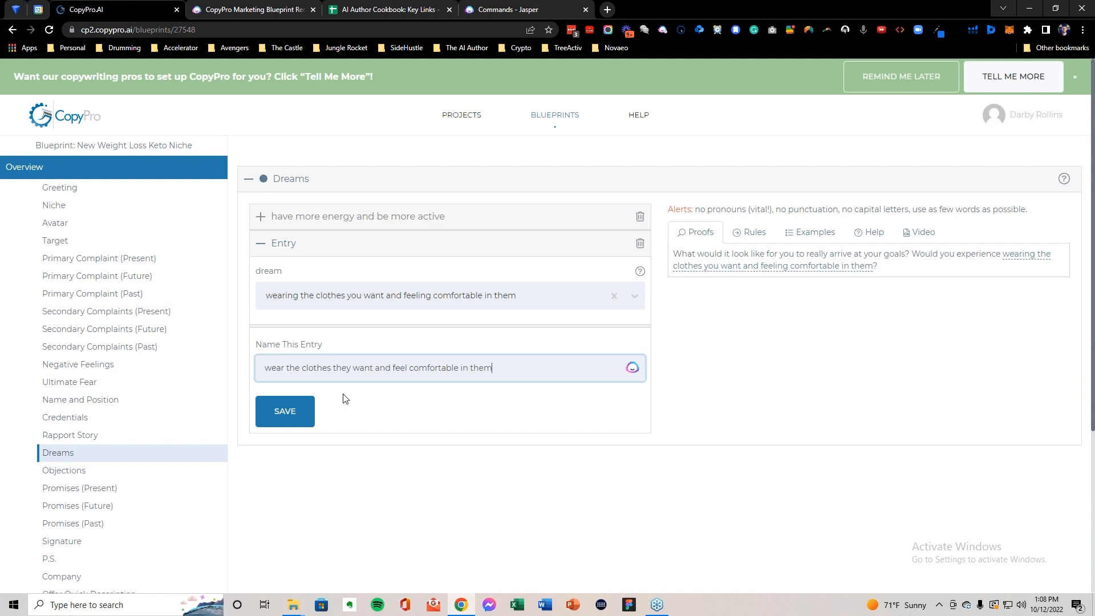
left_click(296, 411)
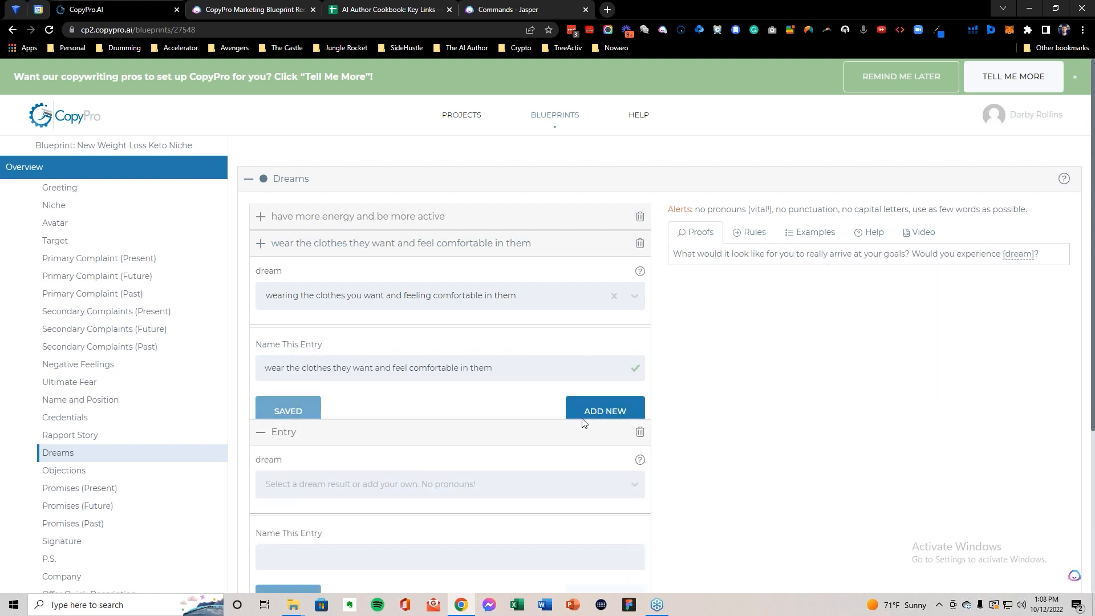
Step: Review the two saved dreams in their proof sentences and the alert about pronouns, punctuation and capital letters
left_click(522, 10)
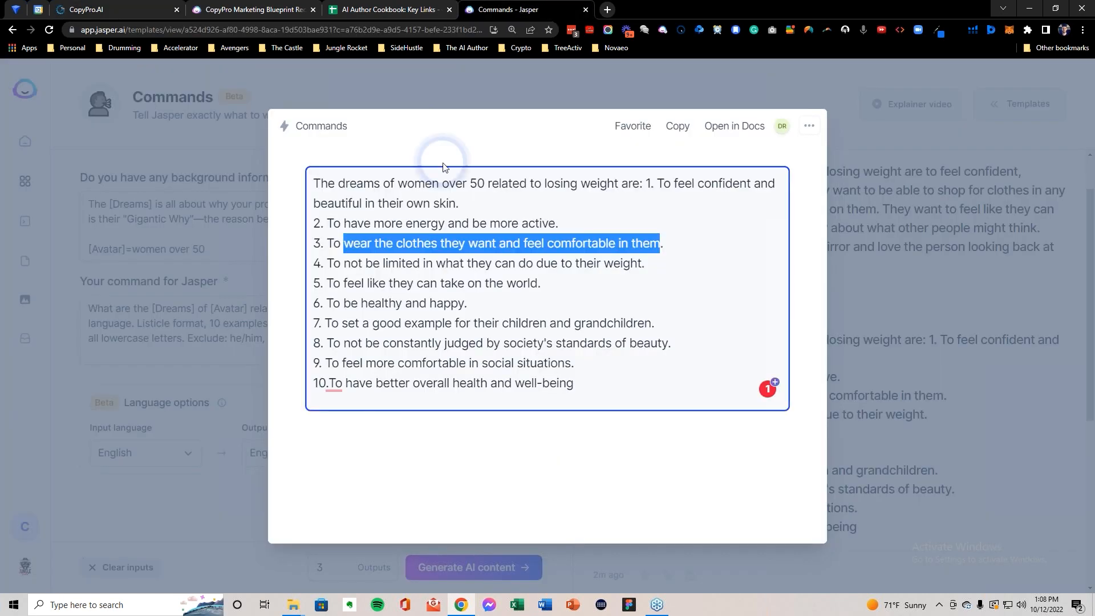
key("ctrl+1")
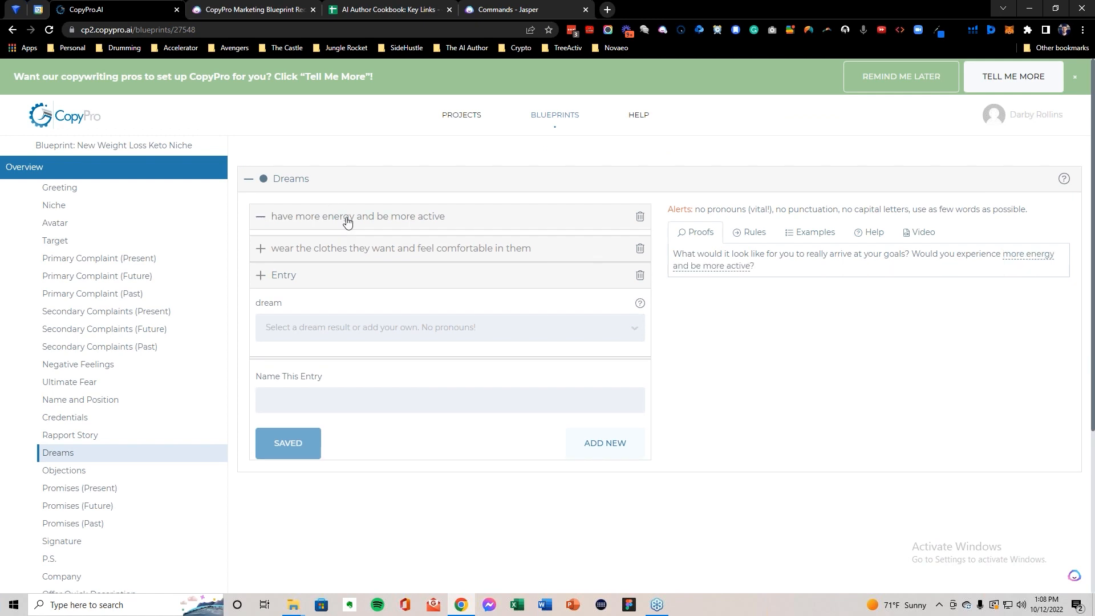
left_click(347, 222)
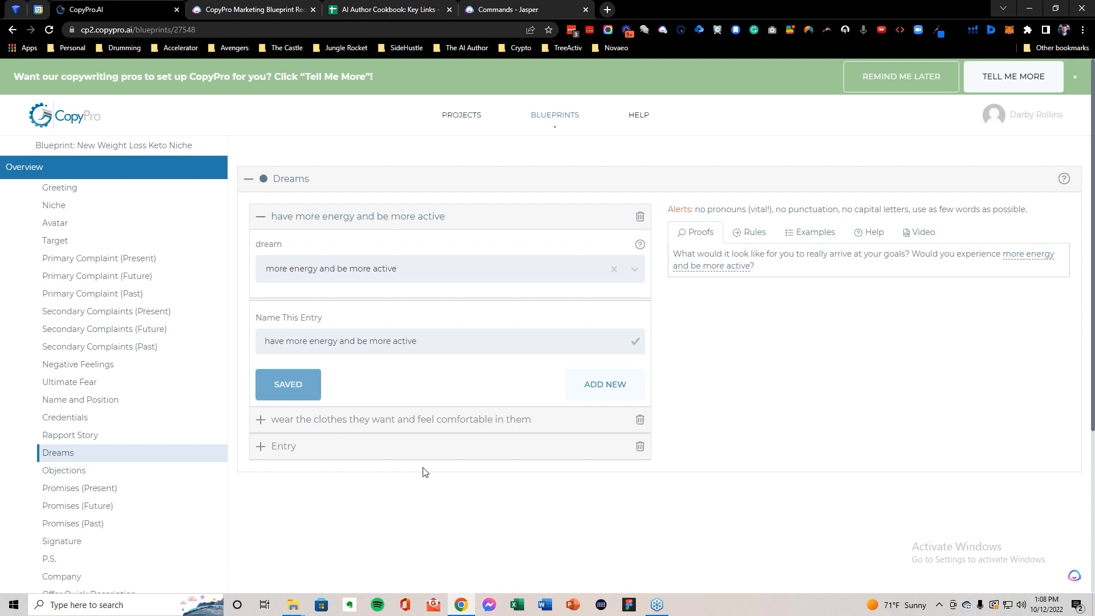
left_click(416, 422)
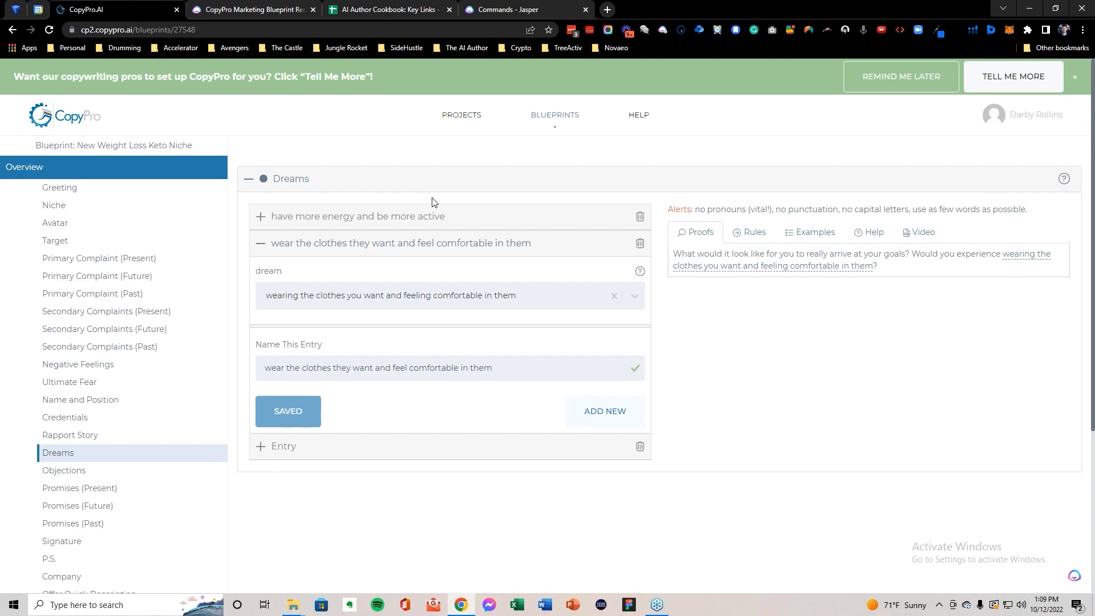
triple_click(733, 215)
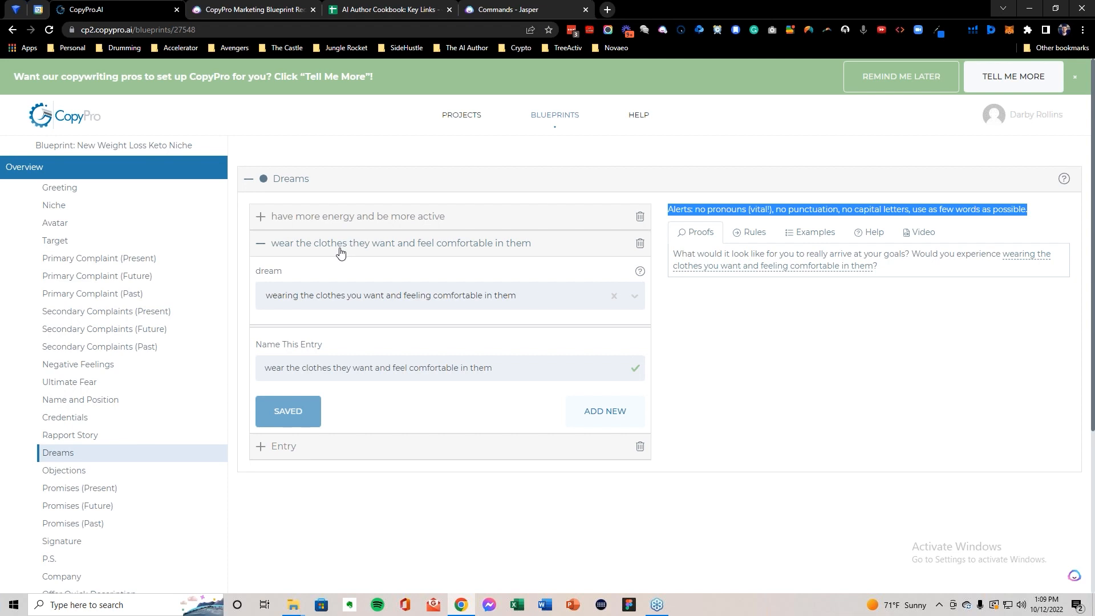
Step: Rename the second Dreams entry as "wearing the best clothes and feeling more comfortable in them"
left_click(351, 297)
left_click(349, 298)
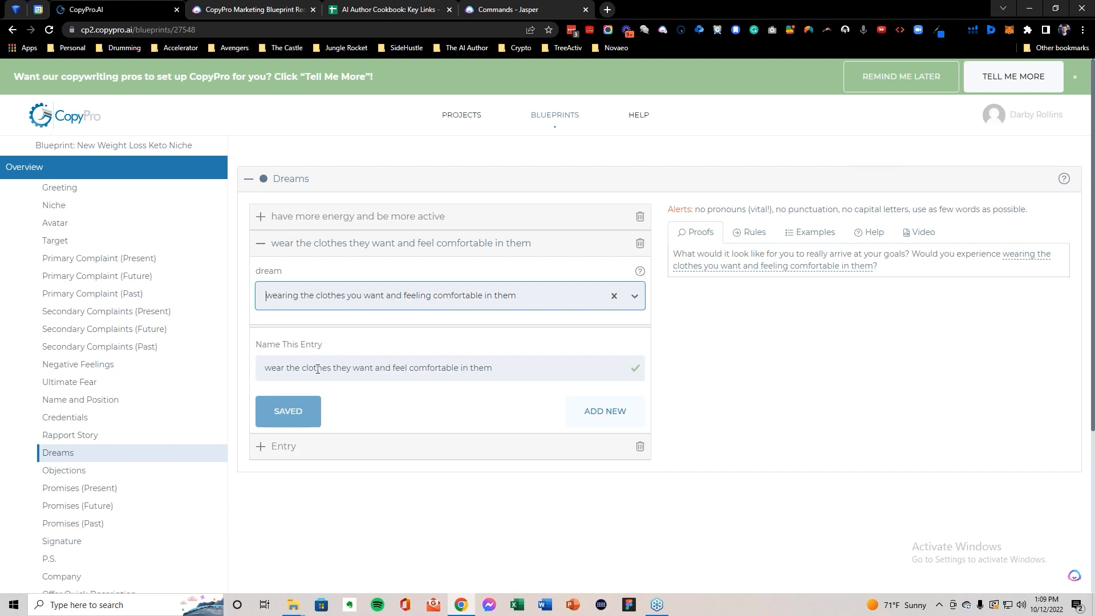
double_click(295, 369)
key("BackSpace")
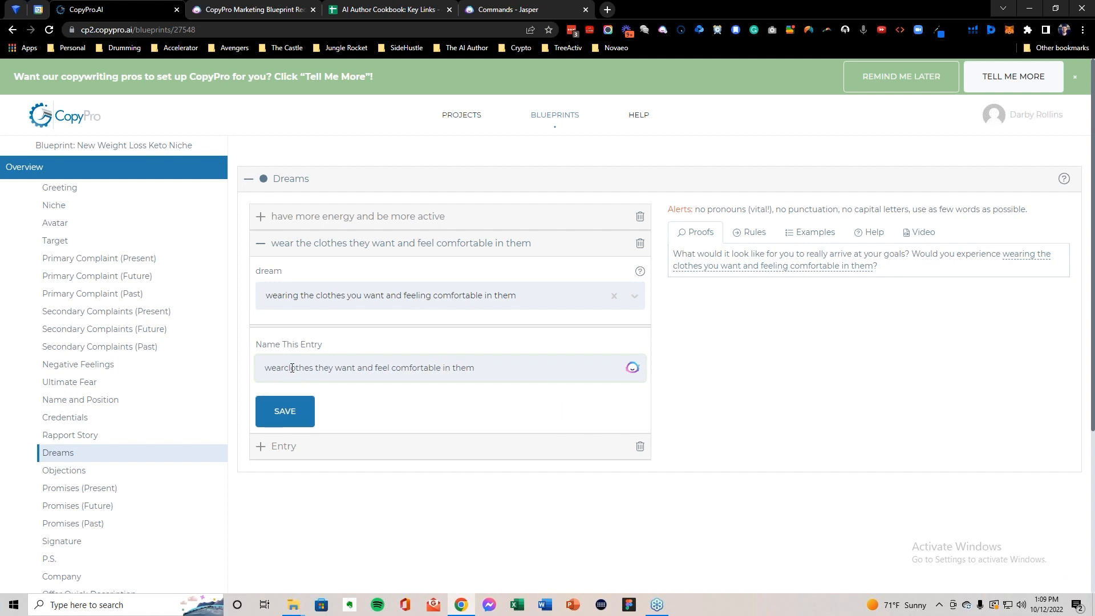
type("ing ")
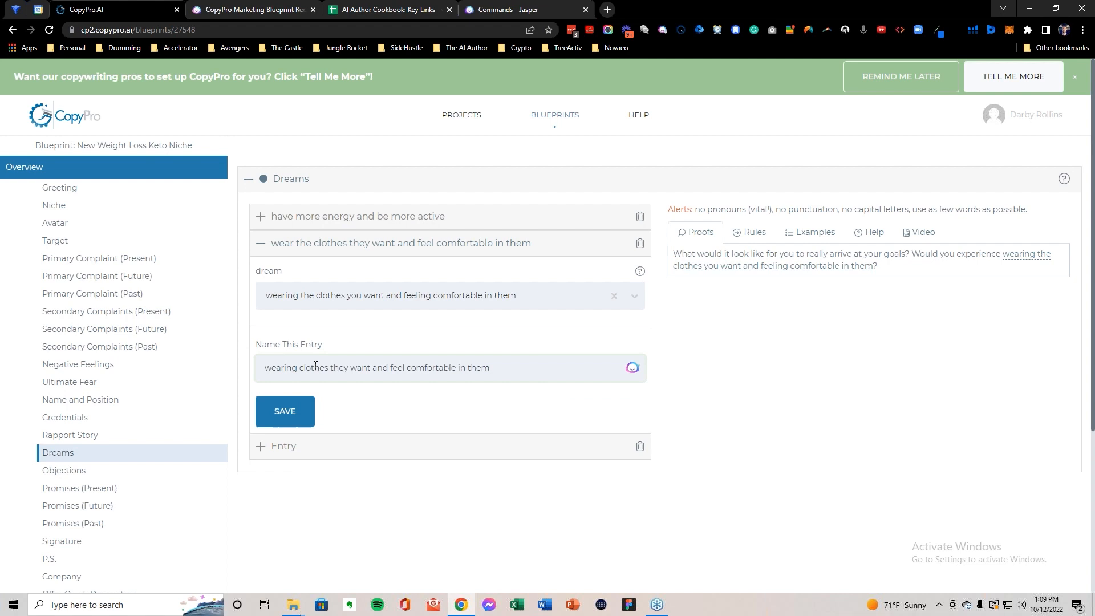
type(" the best")
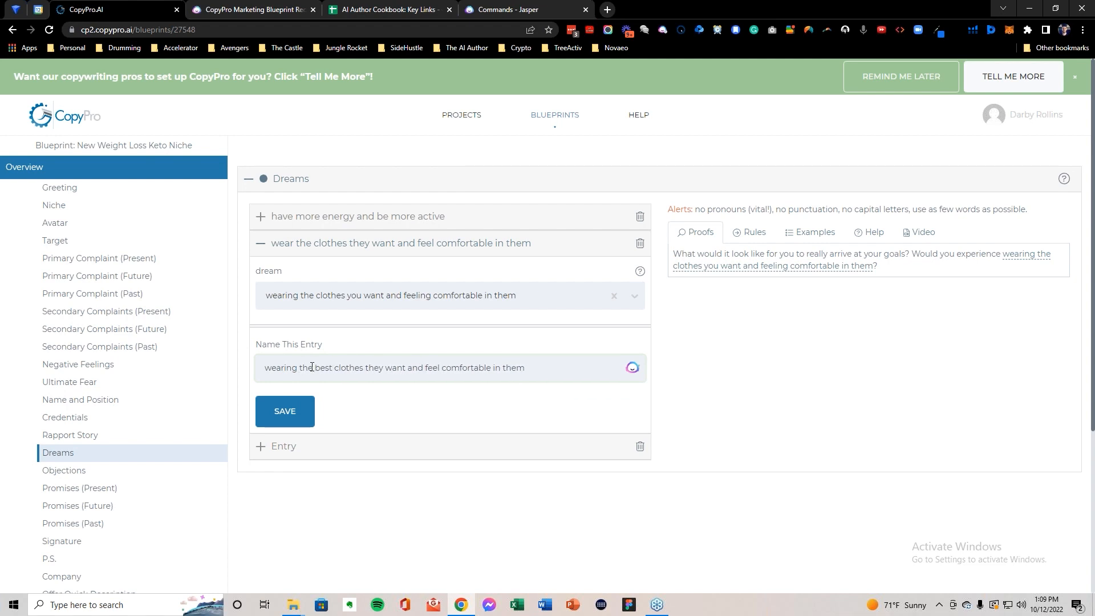
left_click_drag(366, 367, 406, 368)
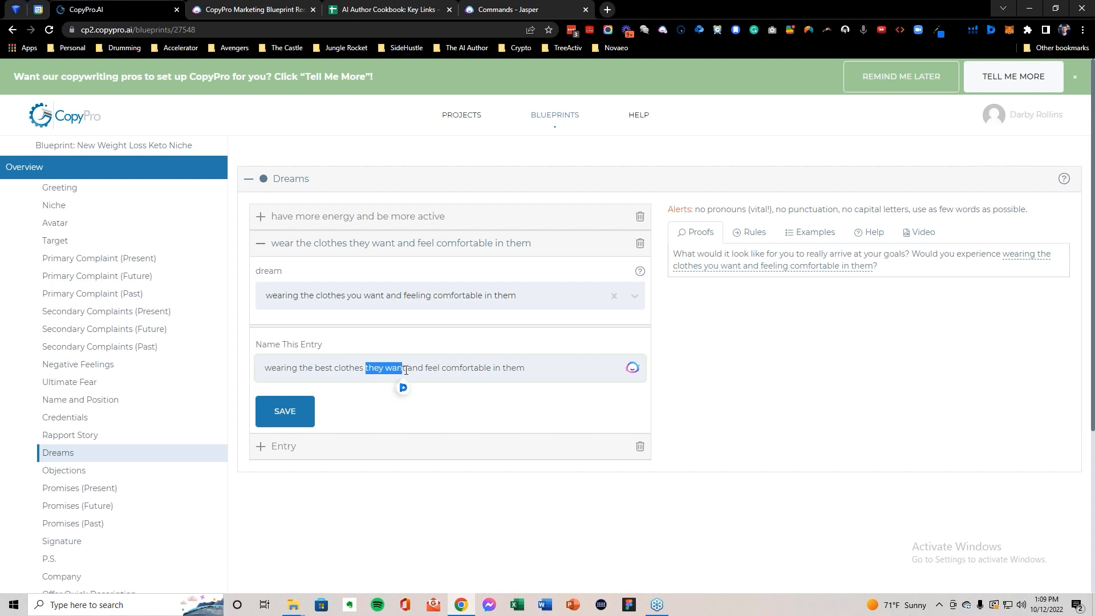
key("BackSpace")
key("BackSpace")
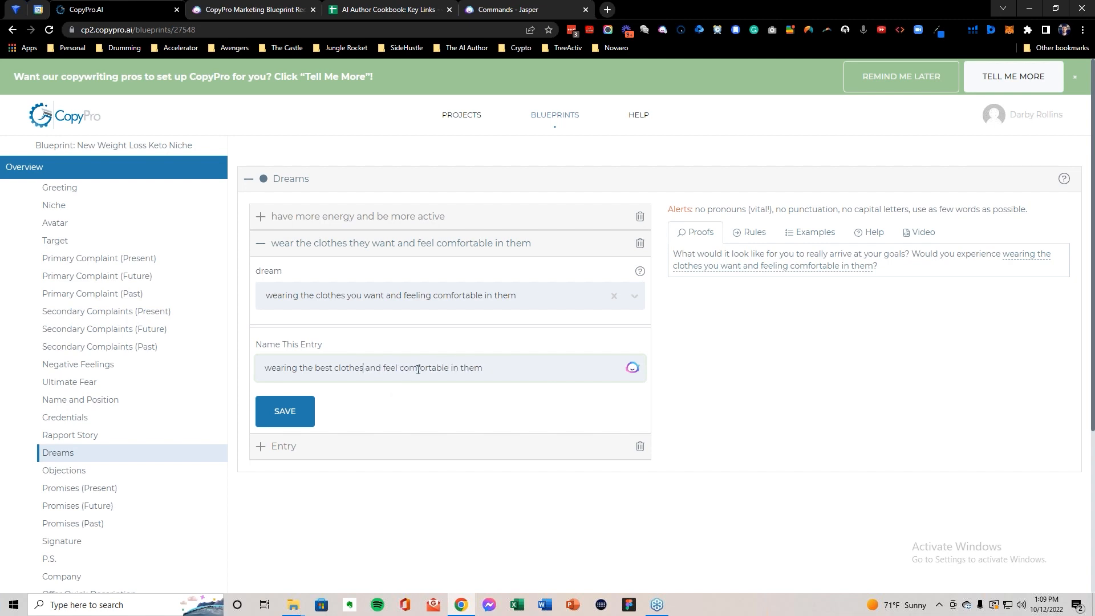
type("ing more")
Step: Copy the entry's new name into its dream field as the value and save the entry
triple_click(414, 368)
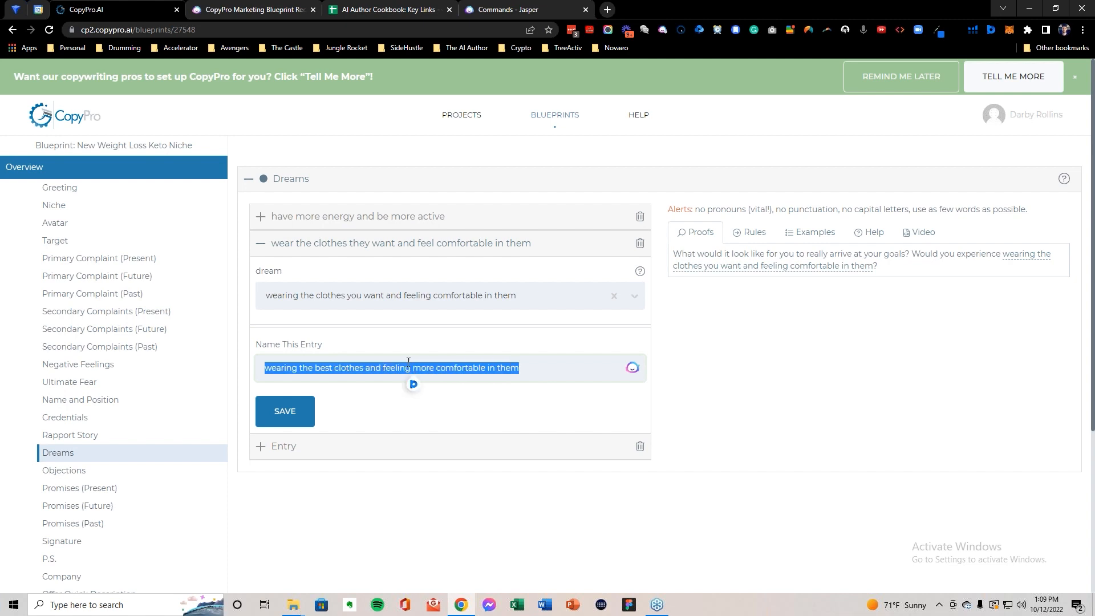
key("ctrl+c")
left_click(376, 295)
key("ctrl+v")
left_click(360, 327)
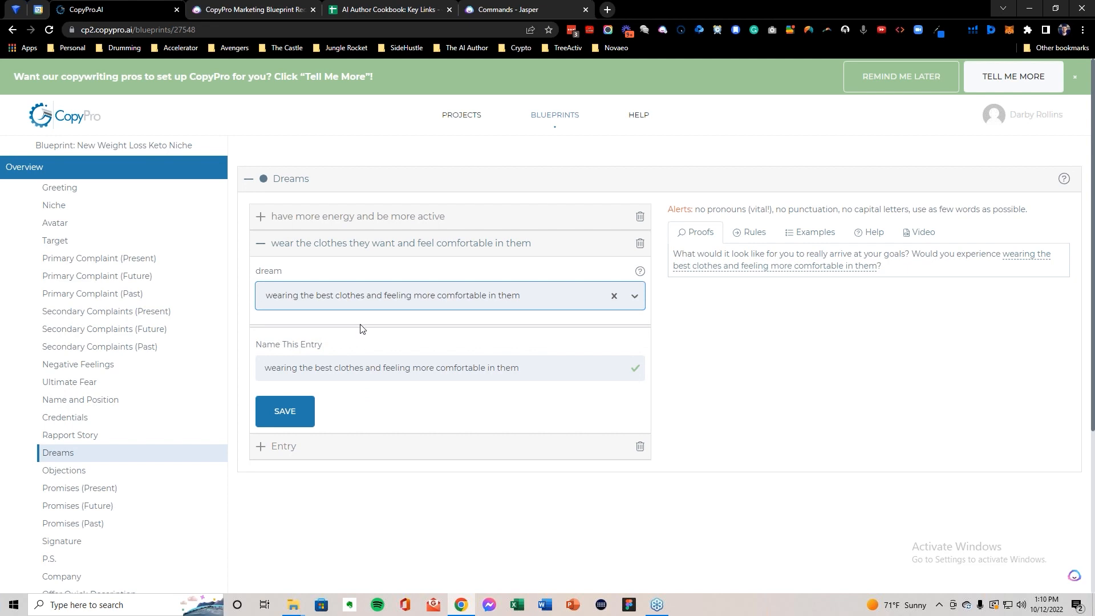
left_click(313, 411)
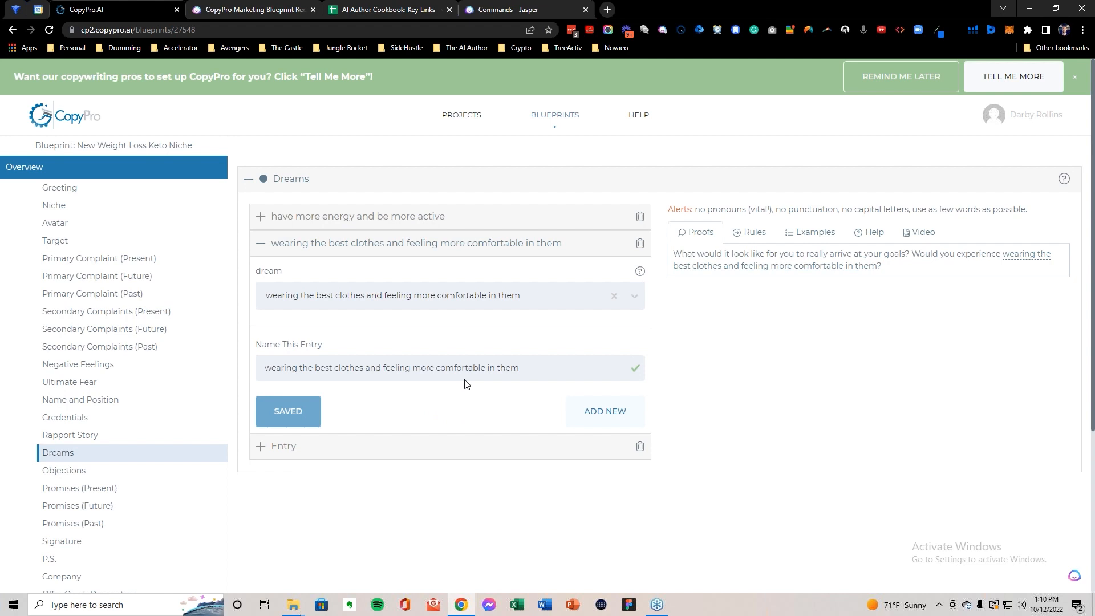
Step: Expand the empty Dreams entry, then remove "their" from Jasper's seventh dream and copy "set a good example for children and grandchildren"
scroll(465, 388, "down", 1)
left_click(508, 391)
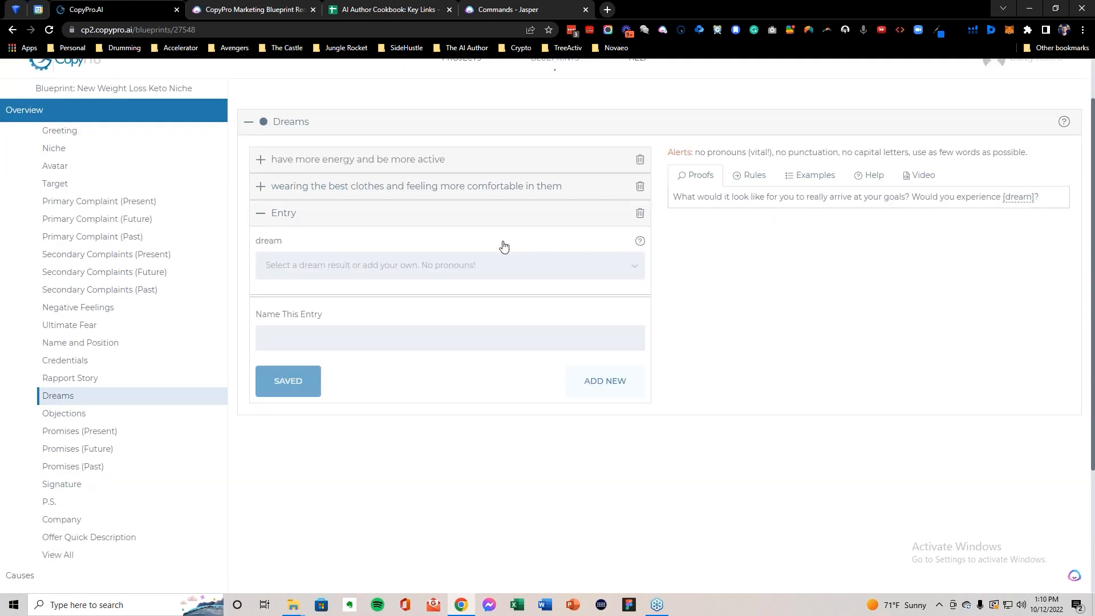
left_click(548, 15)
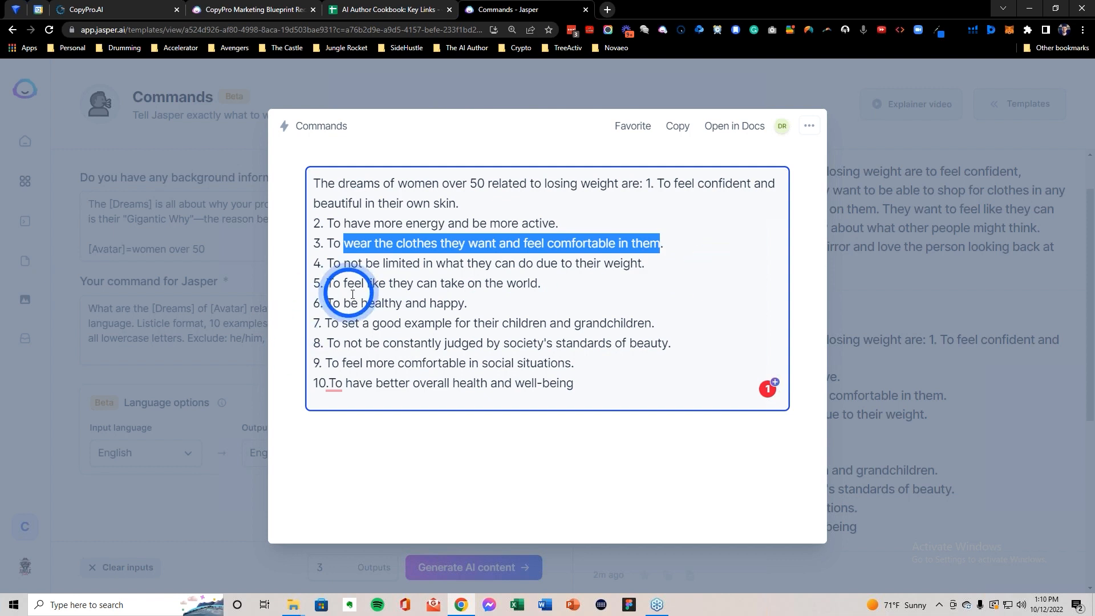
left_click_drag(344, 302, 457, 303)
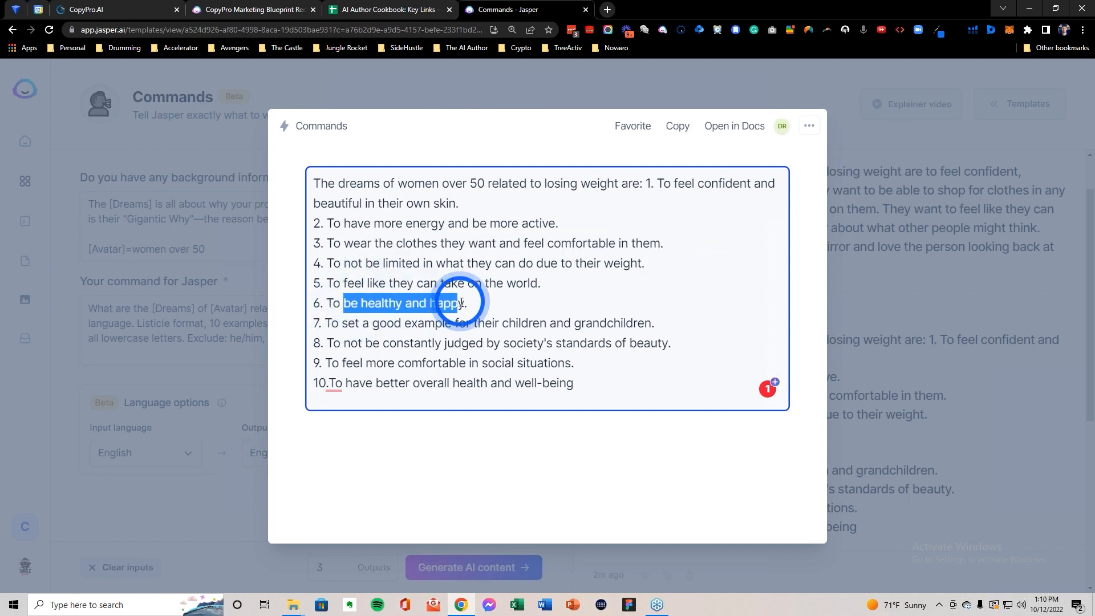
left_click_drag(342, 322, 479, 323)
double_click(489, 322)
key("BackSpace")
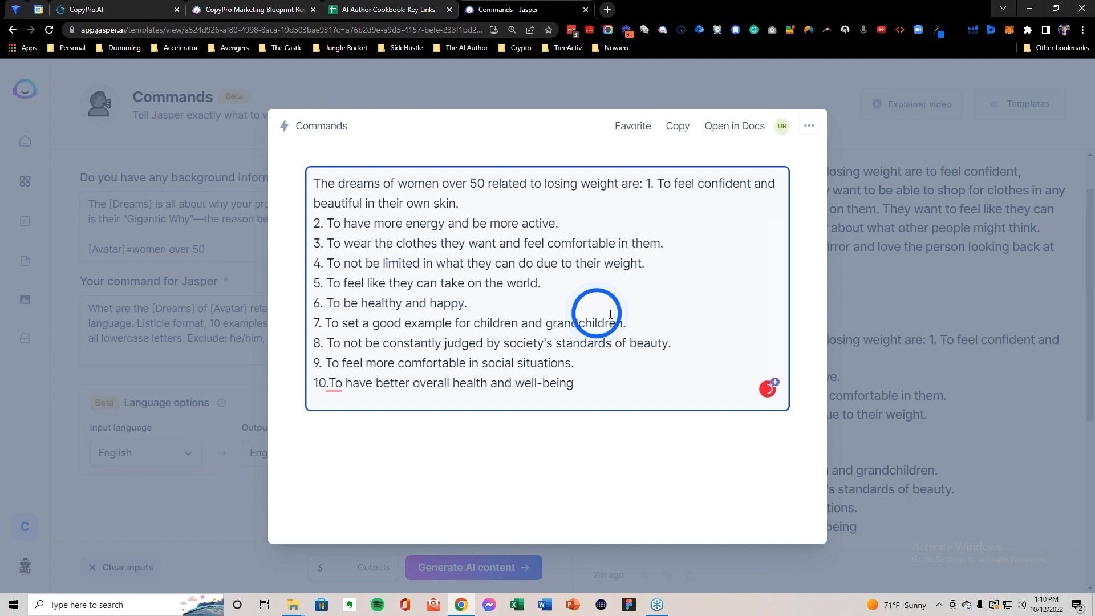
left_click_drag(622, 323, 341, 323)
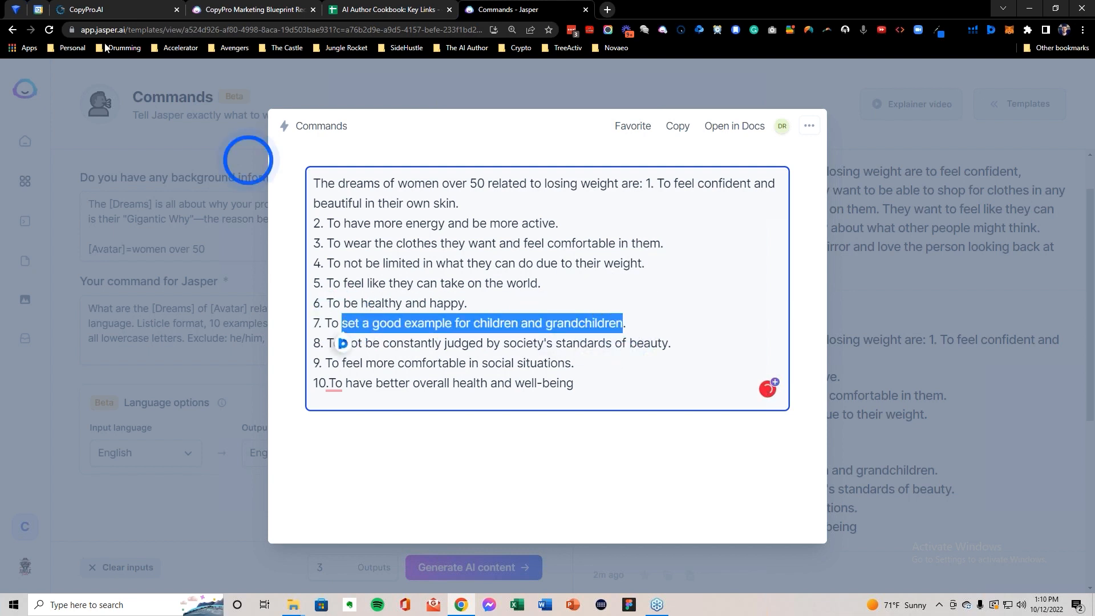
Step: Fill the empty CopyPro entry's dream and name with "setting a good example for children and grandchildren" and save it
left_click(95, 8)
left_click(320, 262)
key("ctrl+v")
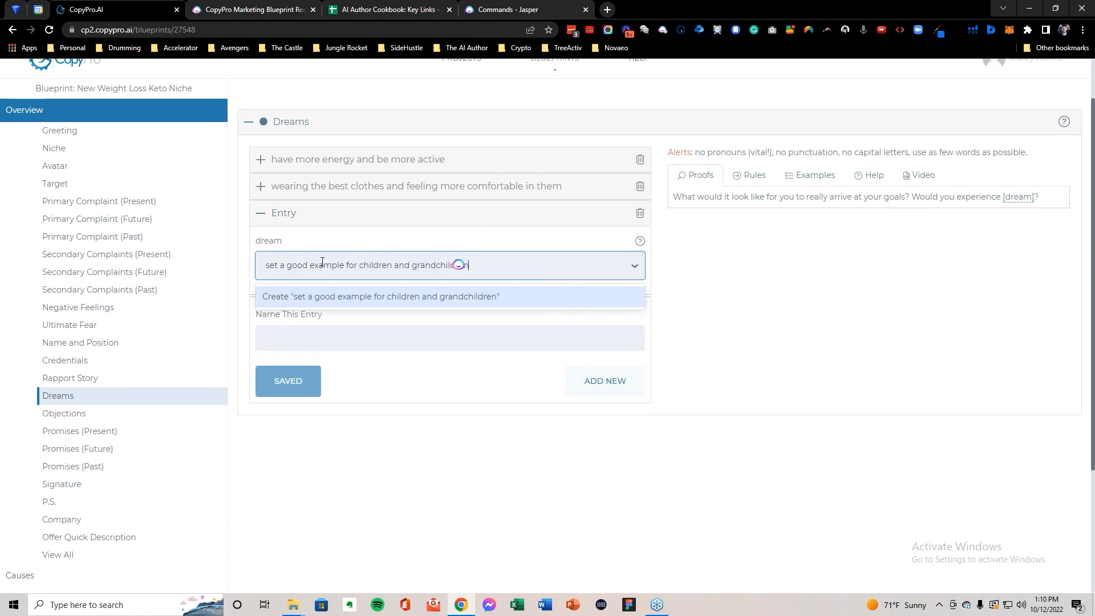
left_click(343, 297)
left_click(343, 335)
key("ctrl+v")
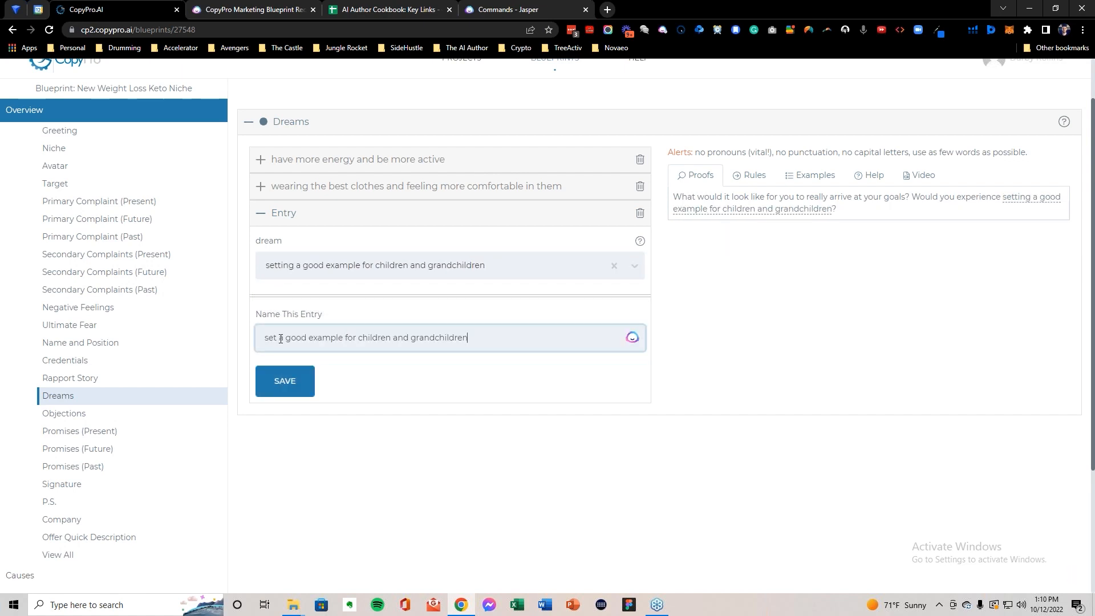
left_click(277, 337)
type("ting")
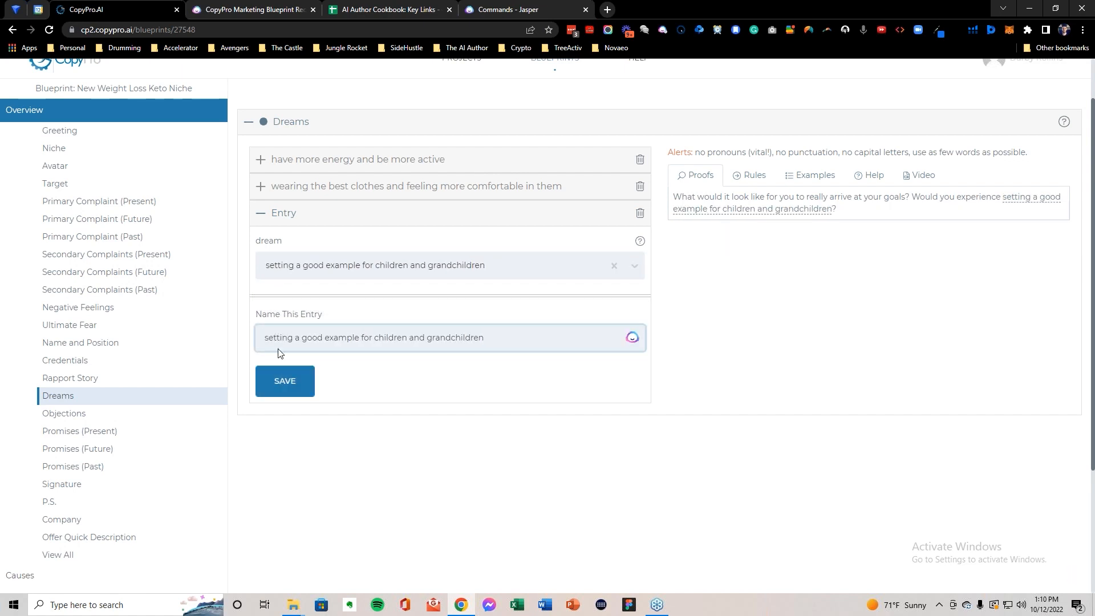
left_click(296, 381)
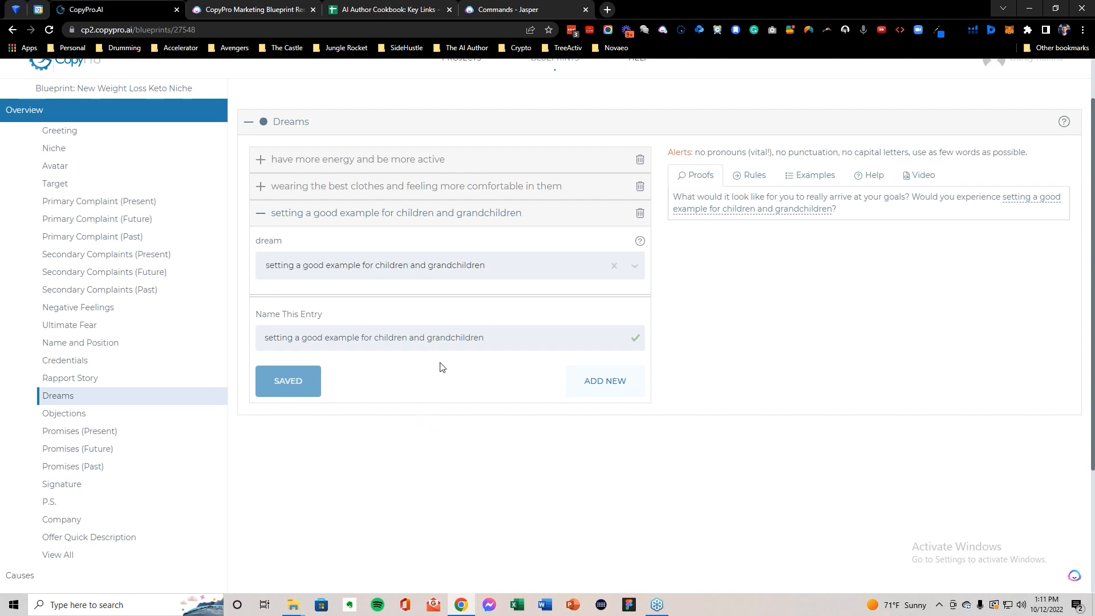
Step: Look up the Dreams and Objections rows in the Google Sheets commands mastersheet
left_click(395, 10)
left_click(128, 290)
left_click_drag(243, 292, 351, 375)
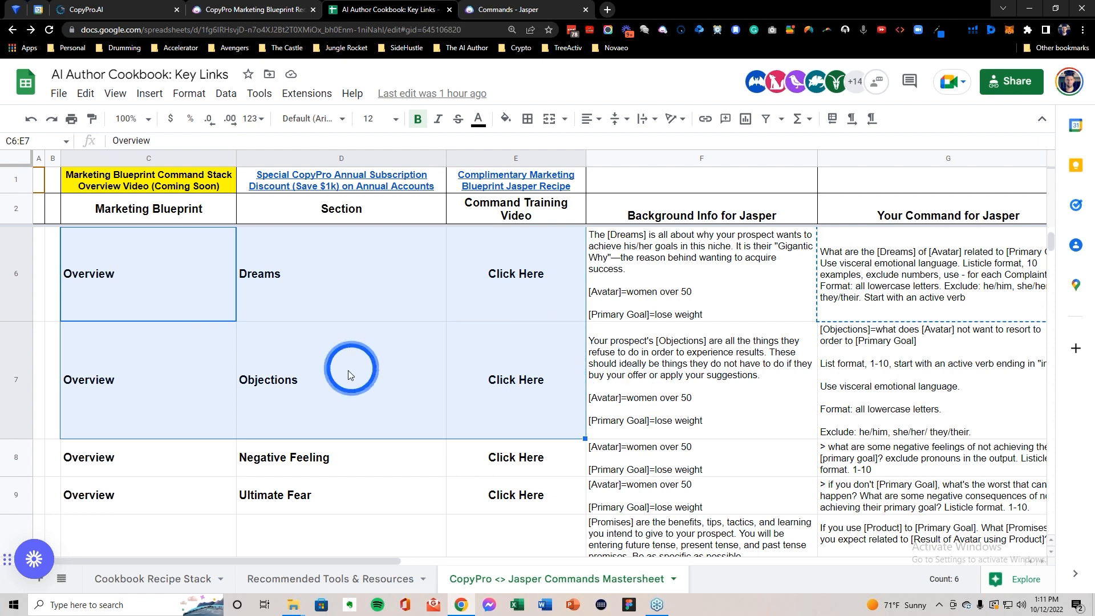
Step: Create the first Objections entry in the CopyPro blueprint and show the example objections
left_click(153, 7)
left_click(71, 414)
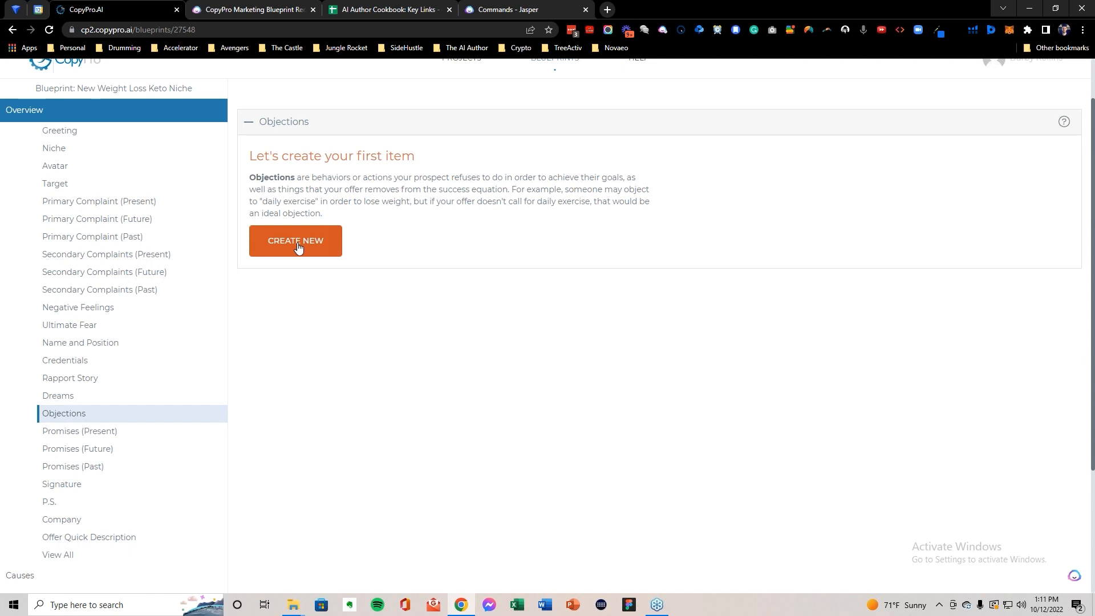
left_click(297, 246)
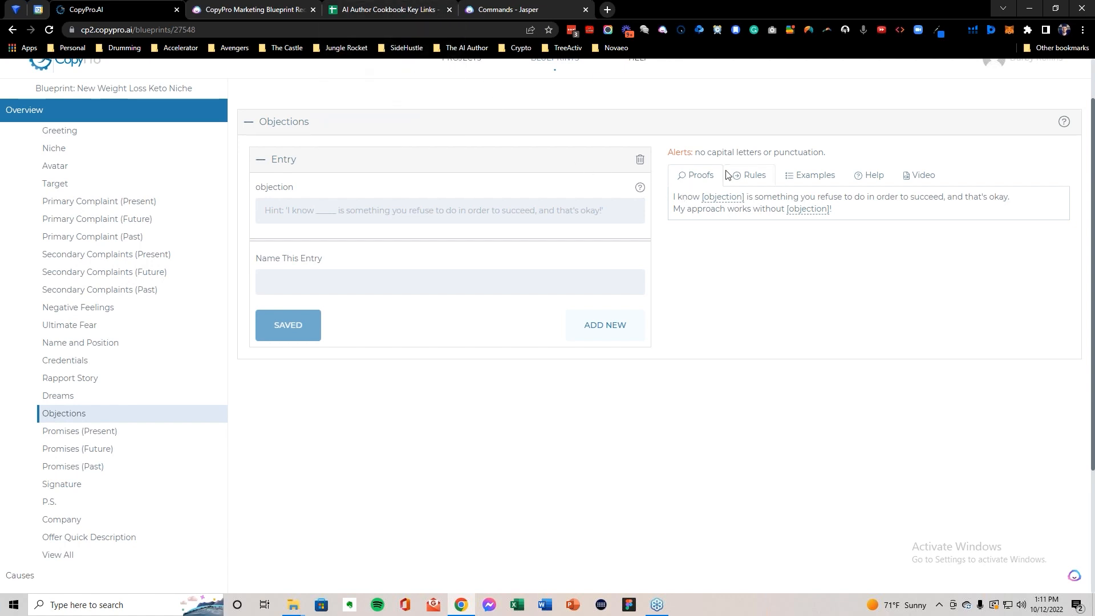
left_click(801, 176)
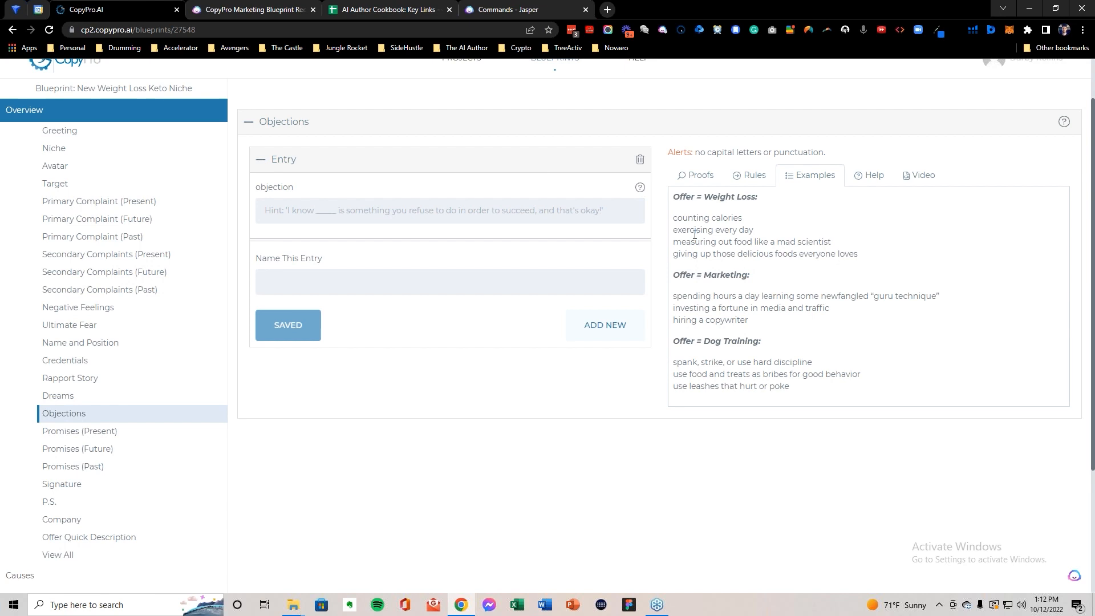
Step: Replace Jasper's background information with the Objections background text from the mastersheet, without the leading quotation mark
left_click(389, 11)
left_click(21, 362)
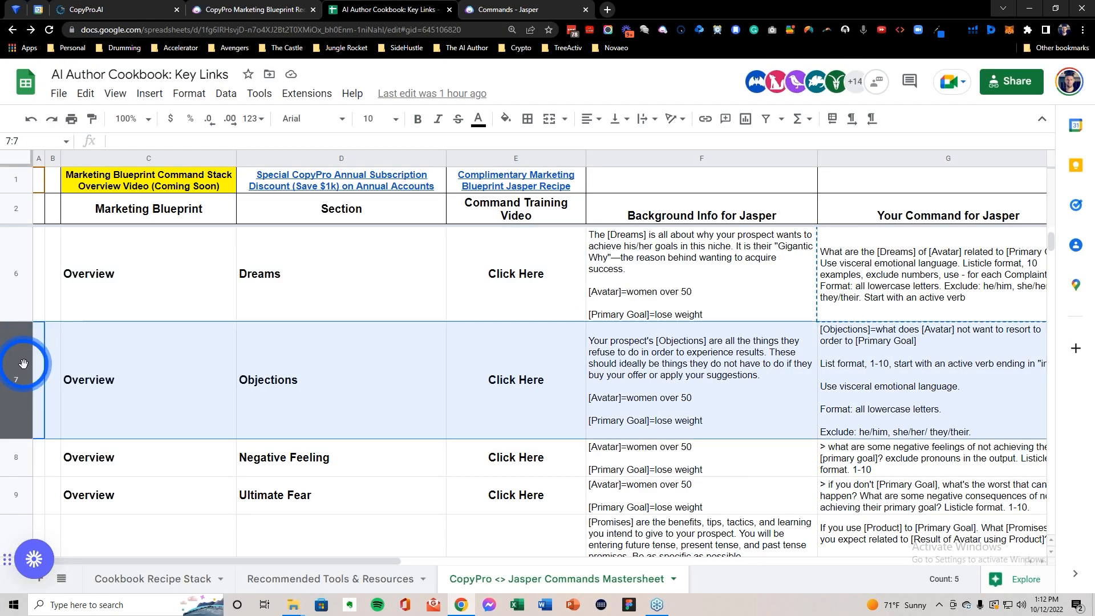
left_click(707, 373)
key("ctrl+c")
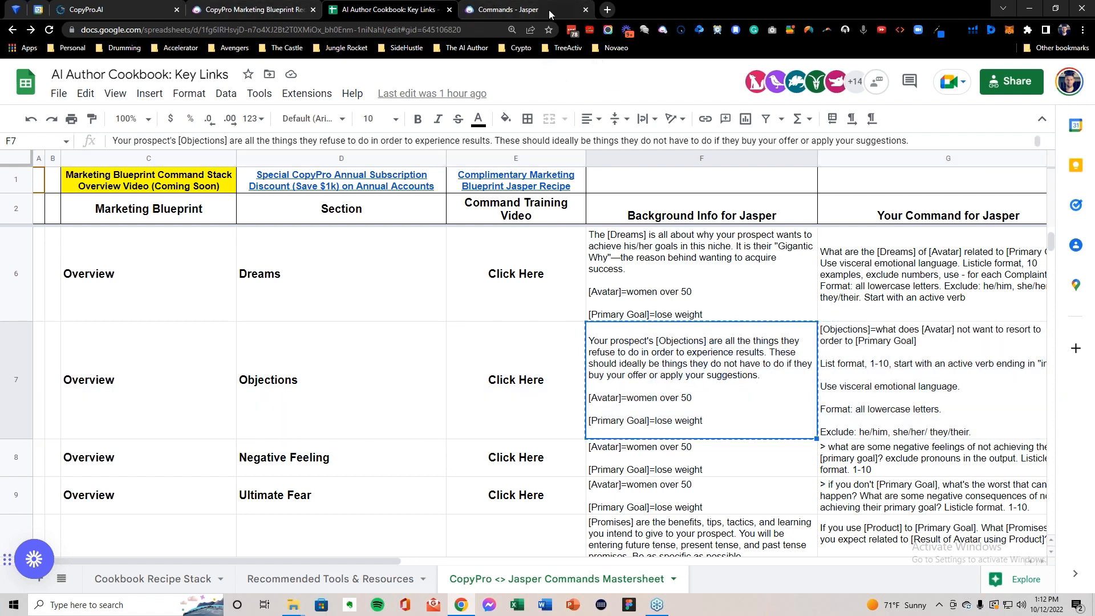
left_click(513, 9)
left_click(231, 266)
left_click(230, 237)
key("ctrl+a")
key("BackSpace")
key("ctrl+v")
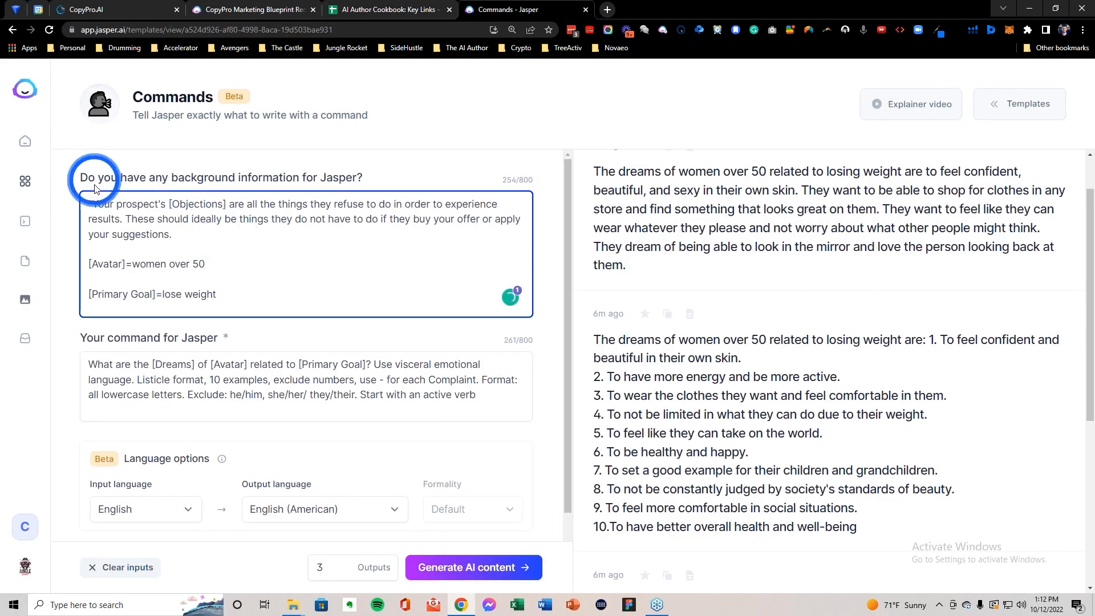
left_click(90, 203)
key("Delete")
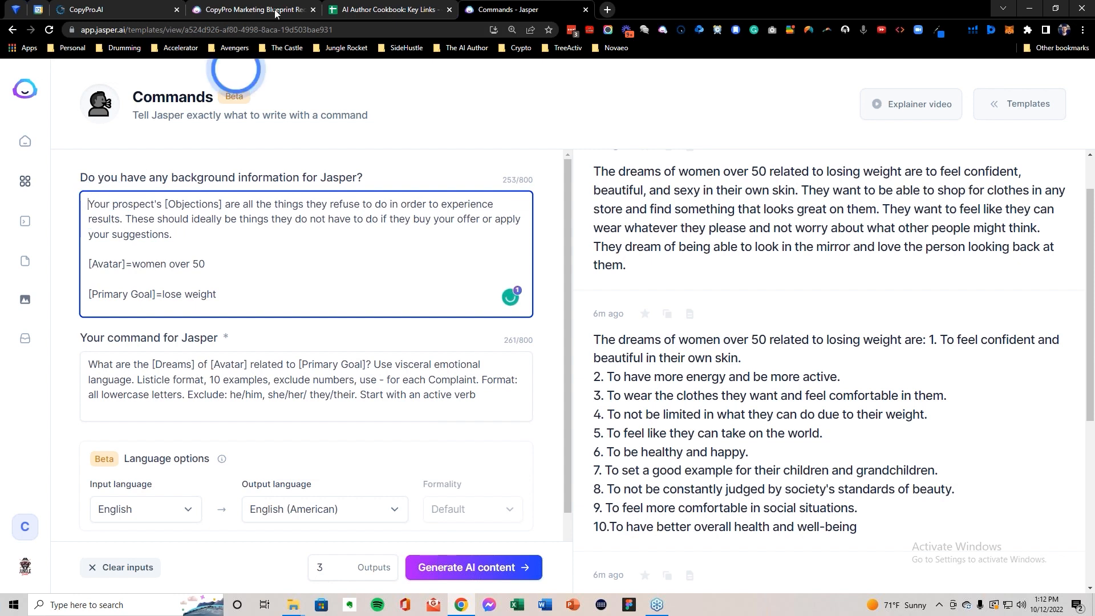
Step: Replace Jasper's command with the Objections command from the mastersheet and remove the surplus quotation marks
left_click(360, 6)
left_click(920, 364)
key("ctrl+c")
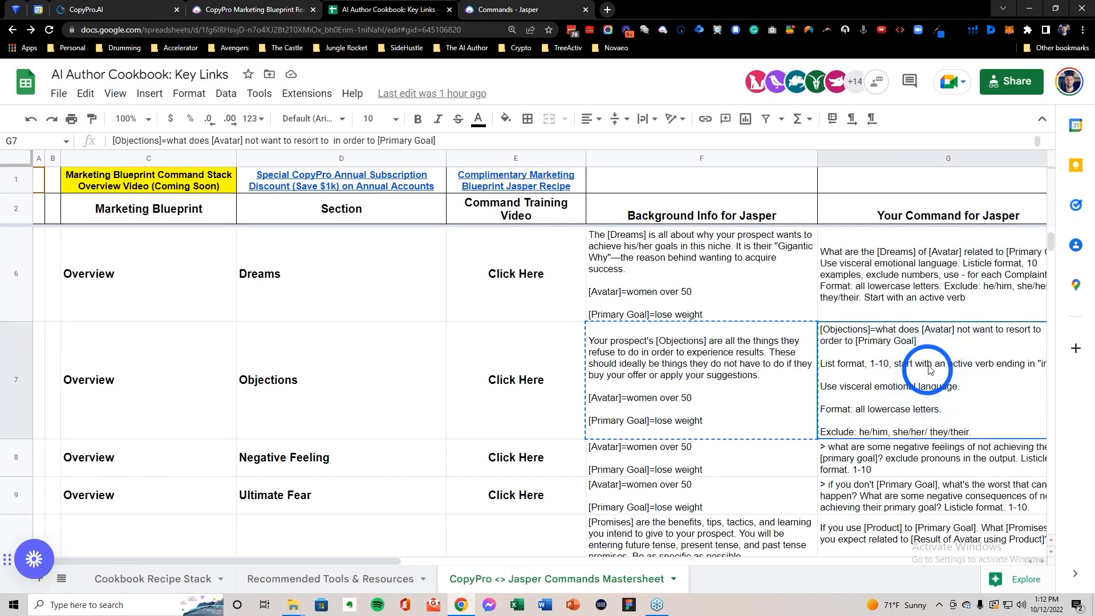
left_click(513, 7)
left_click(237, 379)
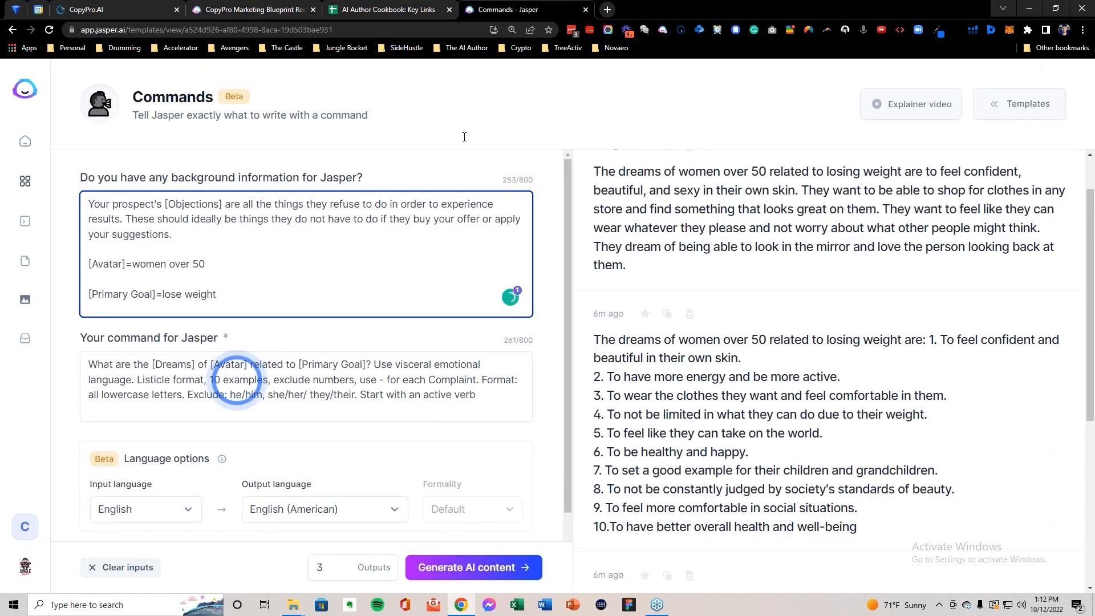
key("ctrl+a")
key("BackSpace")
key("ctrl+v")
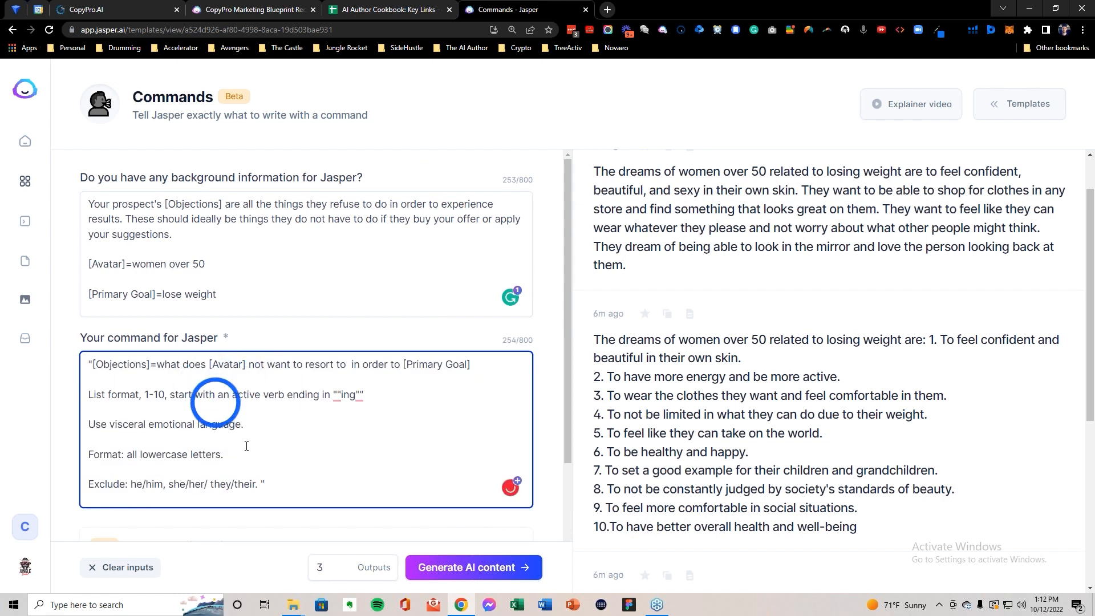
left_click(92, 363)
key("BackSpace")
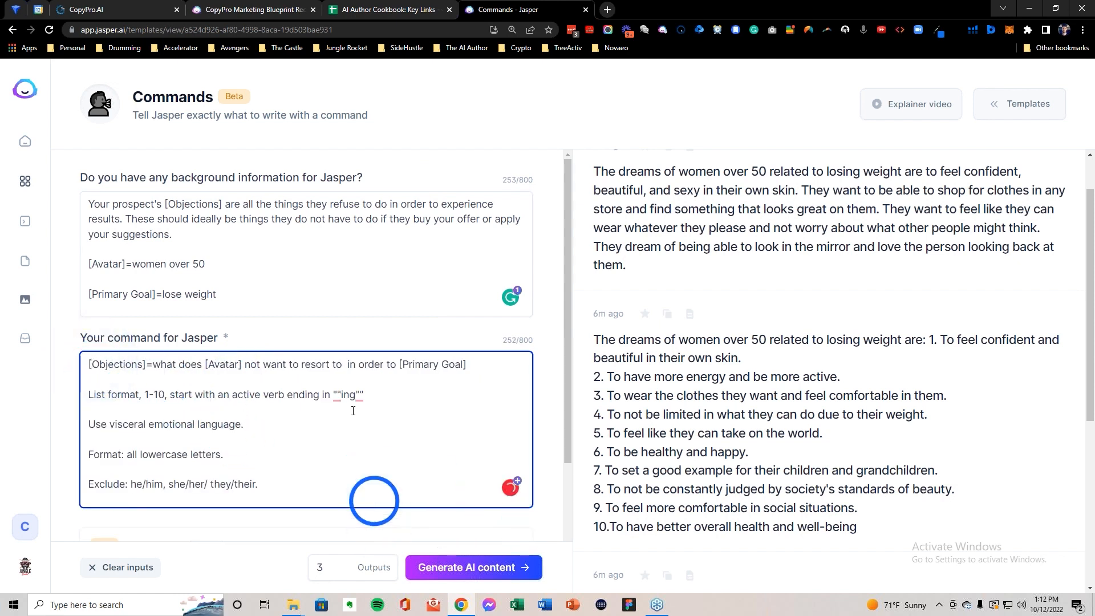
left_click(338, 394)
key("BackSpace")
left_click(399, 463)
Step: Generate three outputs of objections in Jasper and open the first list
left_click(473, 567)
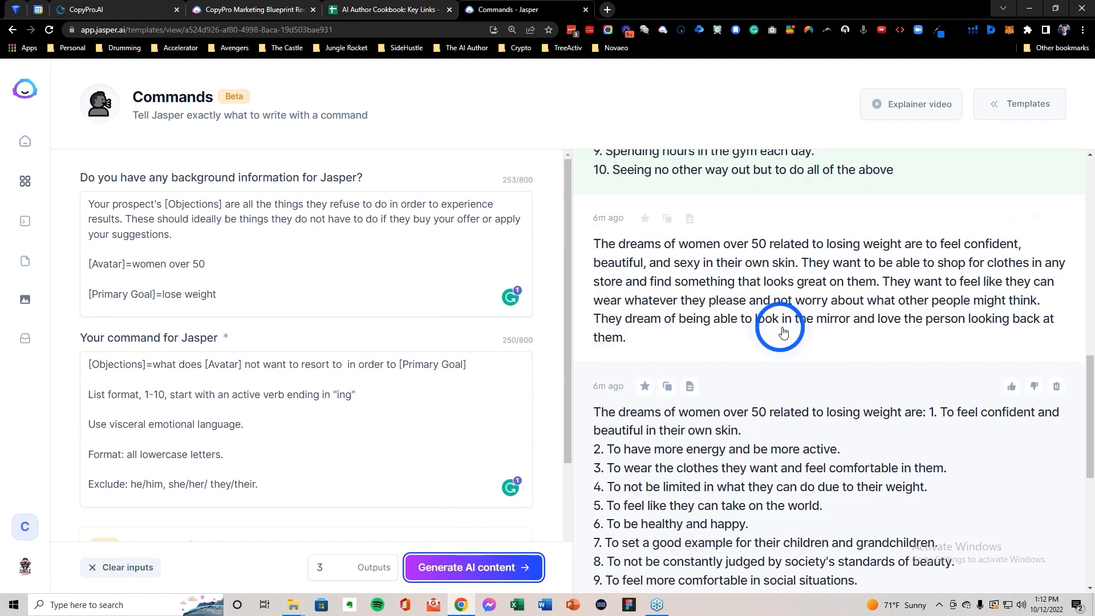
scroll(787, 334, "up", 9)
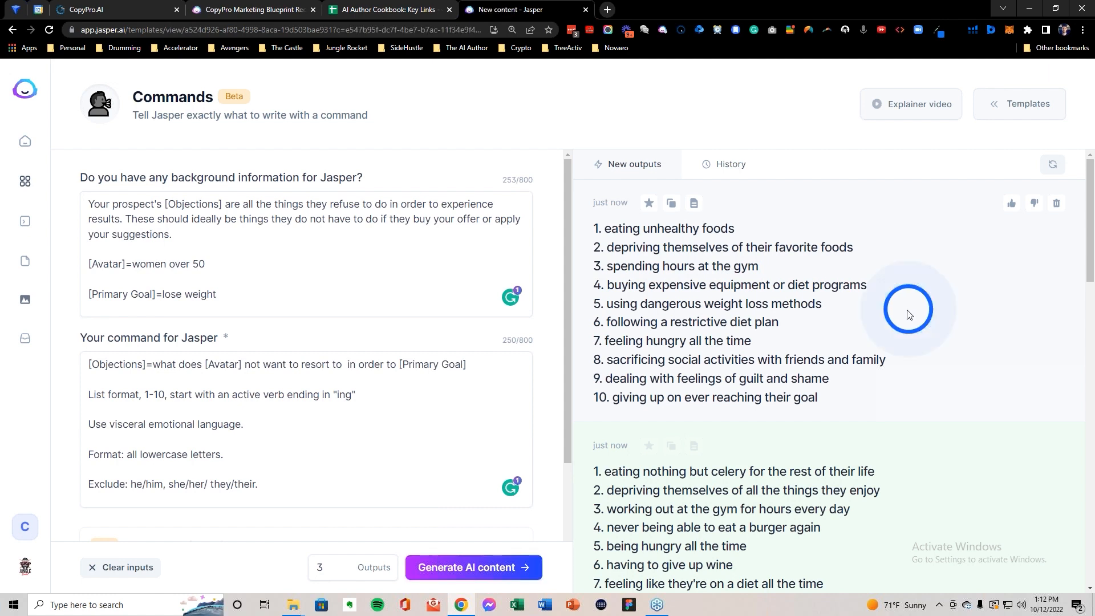
left_click(910, 313)
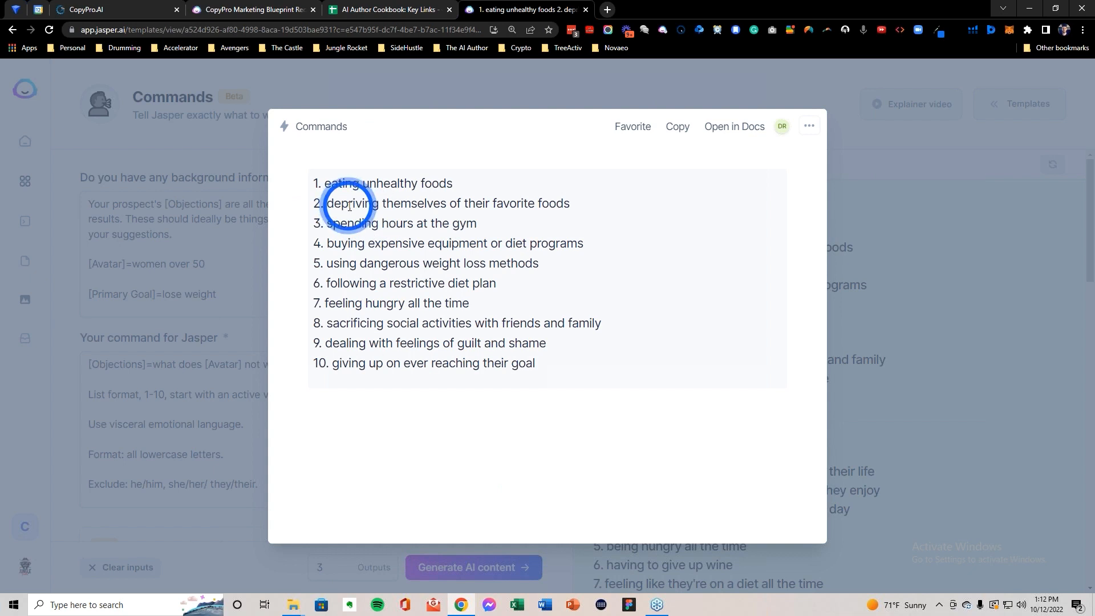
Step: Fill the first Objections entry in CopyPro with Jasper's "spending hours at the gym" as text and name, view the proofs, and save it
left_click_drag(328, 223, 532, 222)
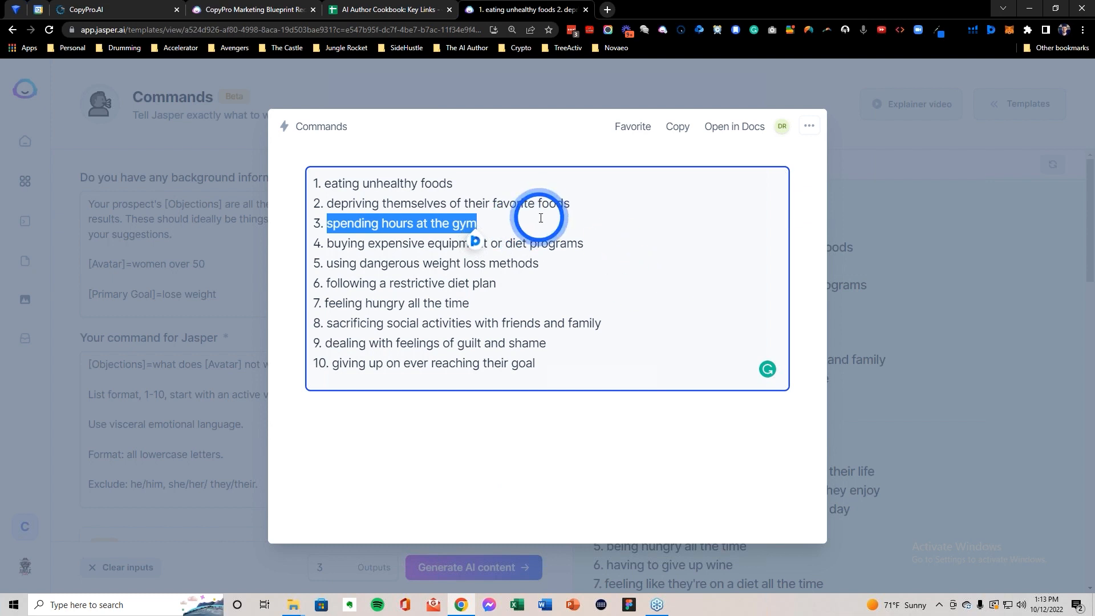
left_click(129, 9)
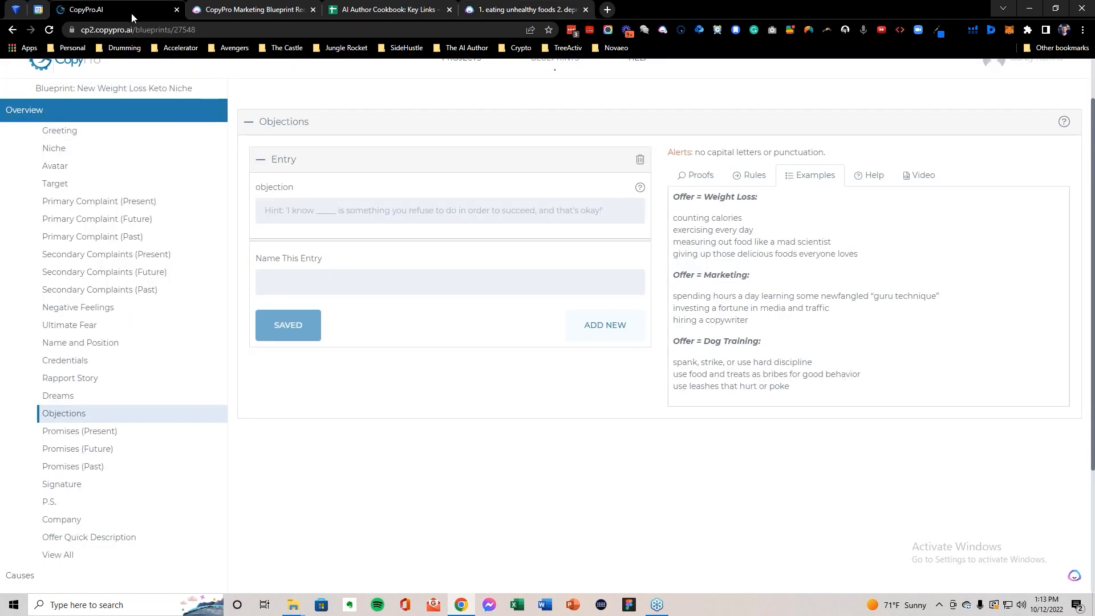
left_click(298, 209)
key("ctrl+v")
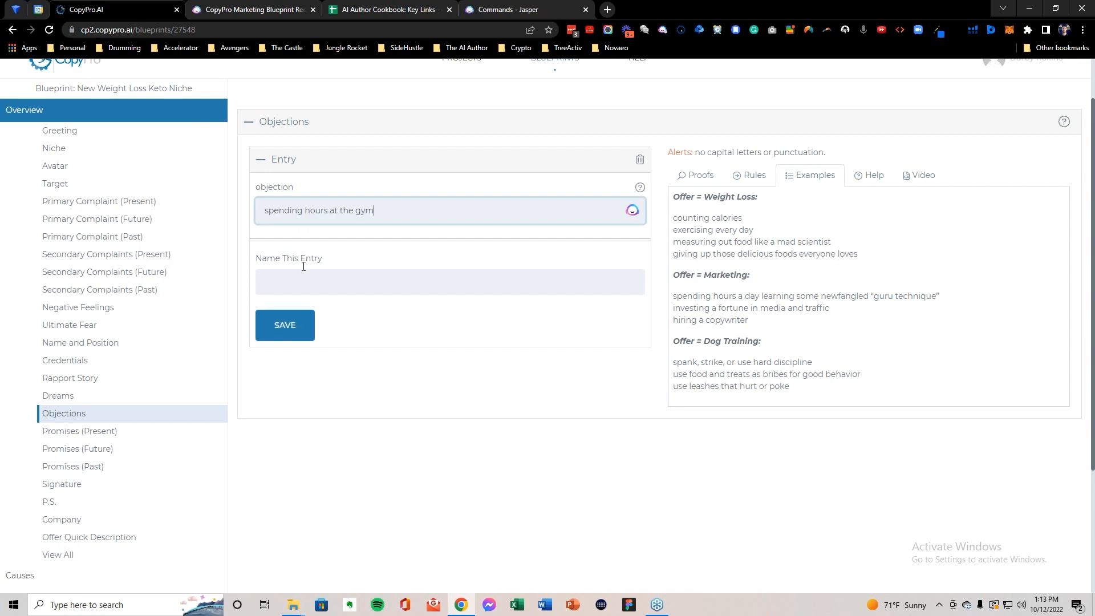
left_click(304, 273)
key("ctrl+v")
left_click(700, 174)
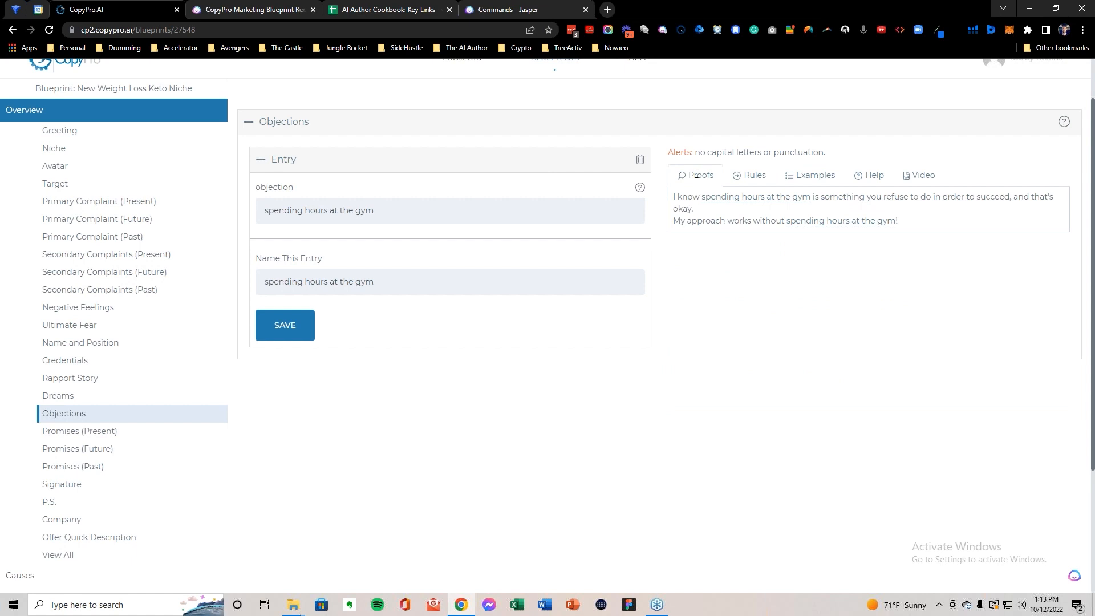
left_click(288, 326)
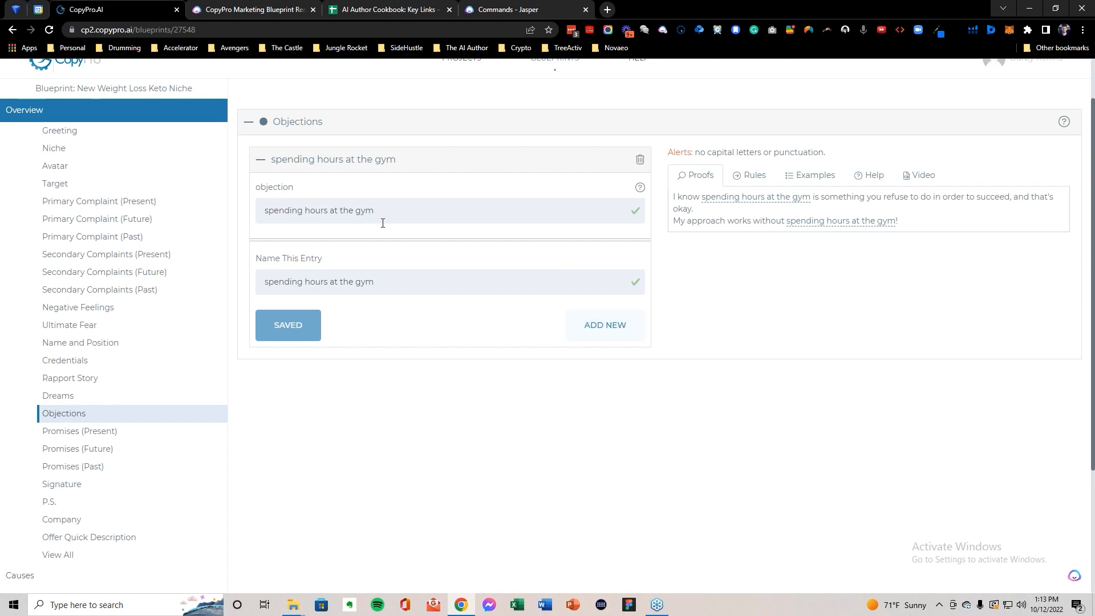
Step: Add a second Objections entry using Jasper's "using dangerous weight loss methods" as both objection and entry name, and save it
left_click(597, 326)
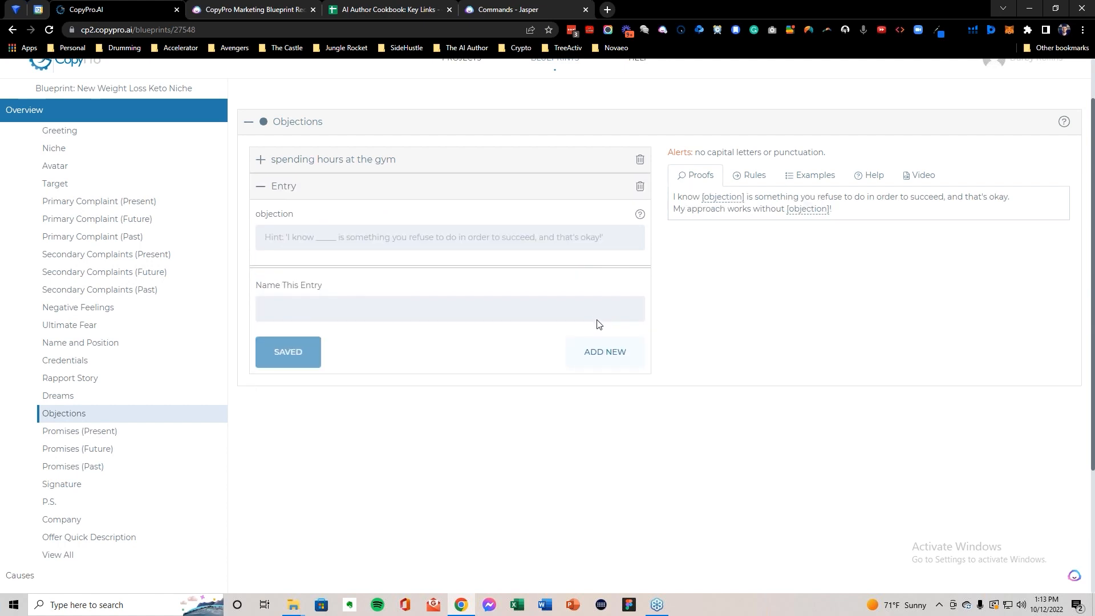
left_click(522, 10)
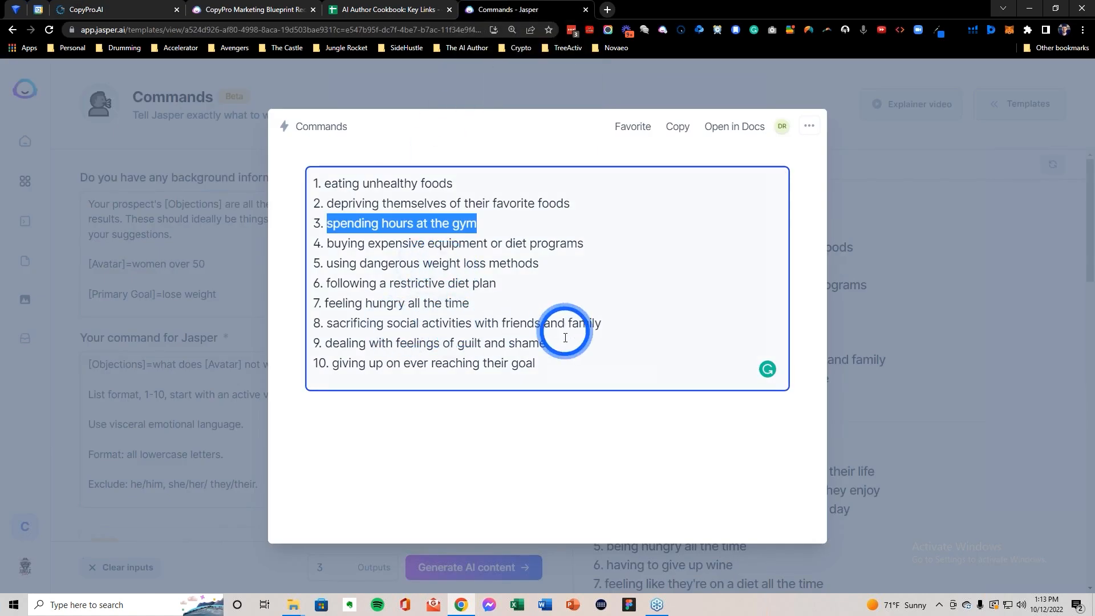
left_click(547, 343)
left_click_drag(546, 344, 539, 343)
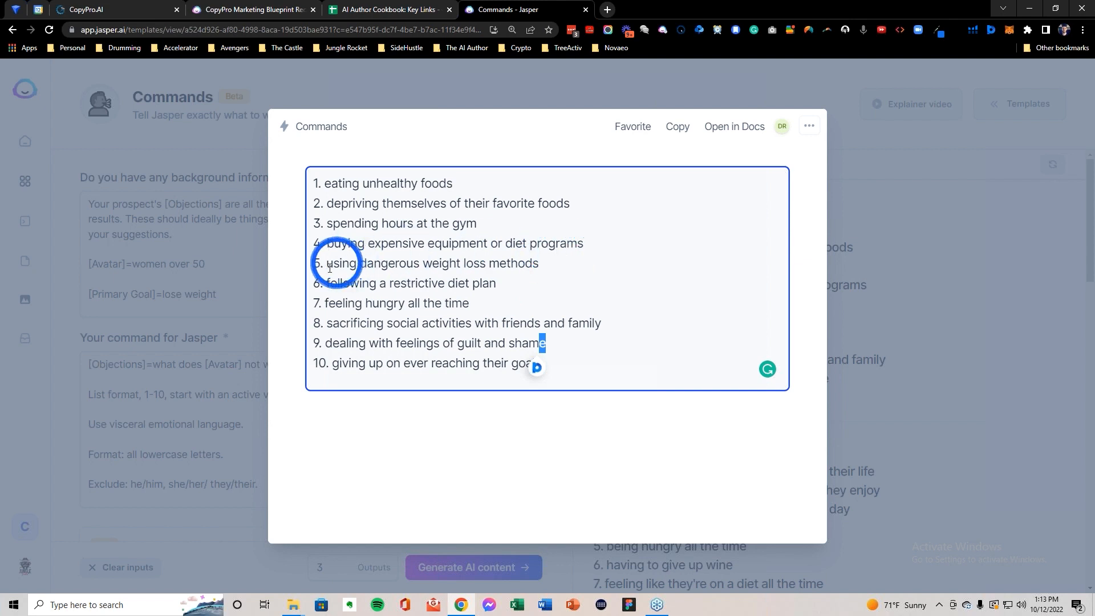
left_click_drag(327, 263, 539, 264)
key("ctrl+c")
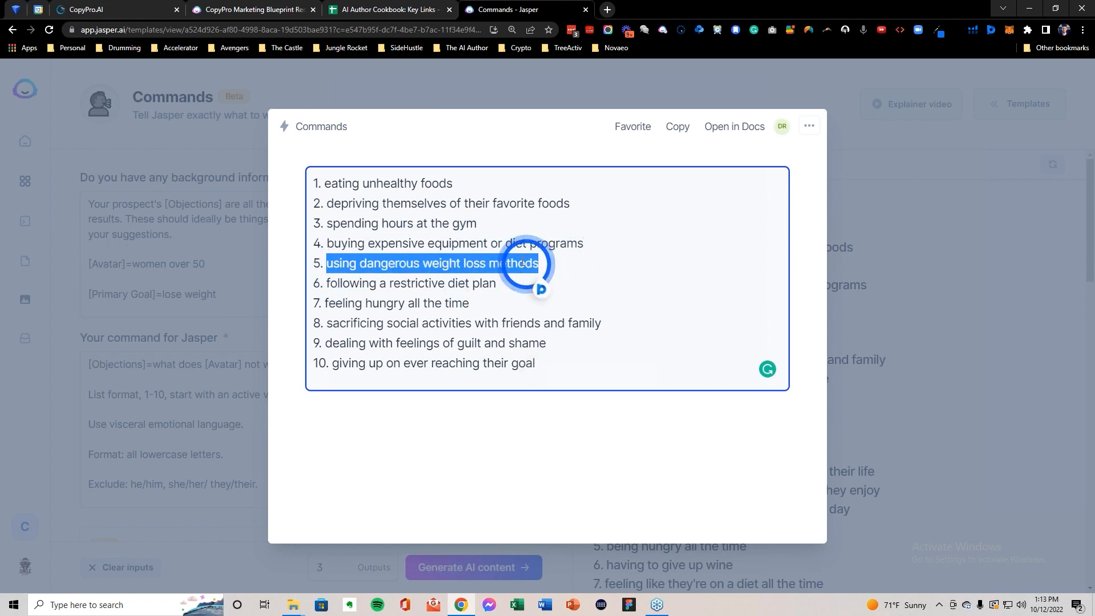
left_click(118, 9)
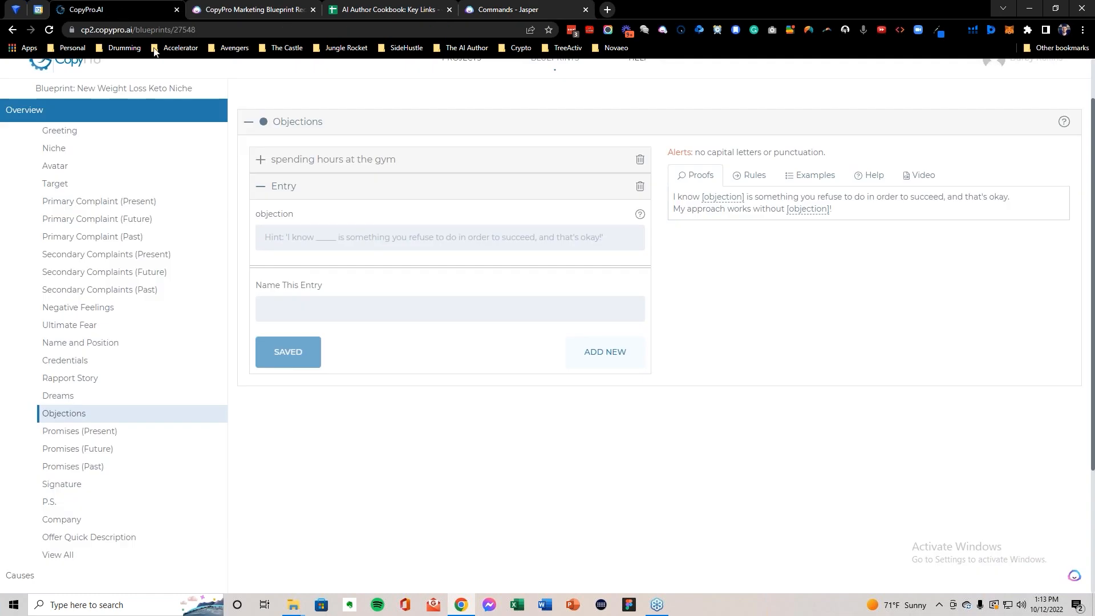
left_click(288, 235)
key("ctrl+v")
left_click(285, 311)
key("ctrl+v")
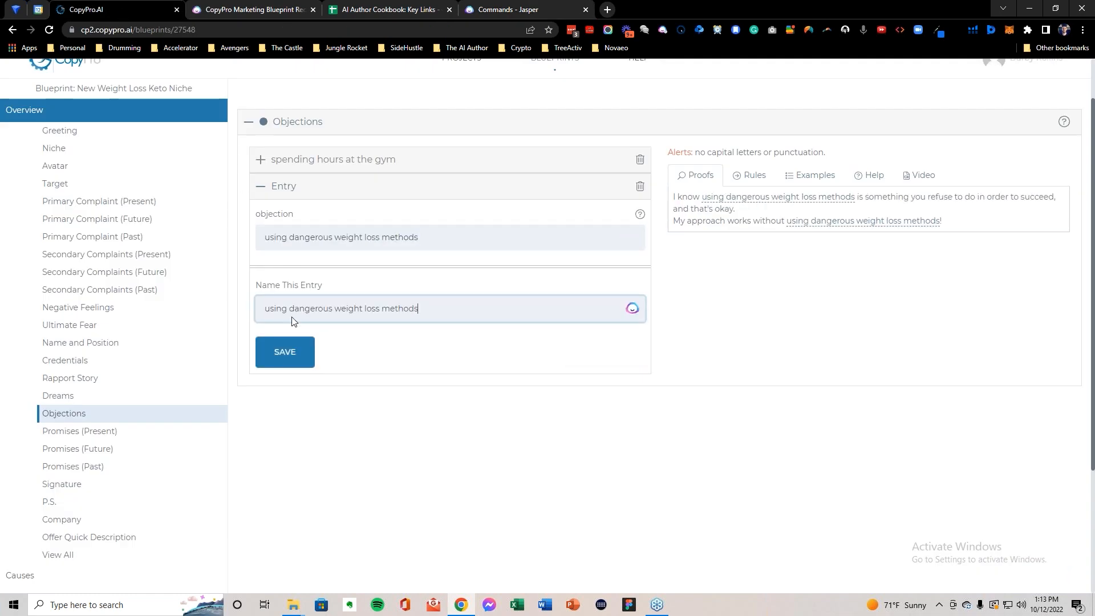
left_click(288, 354)
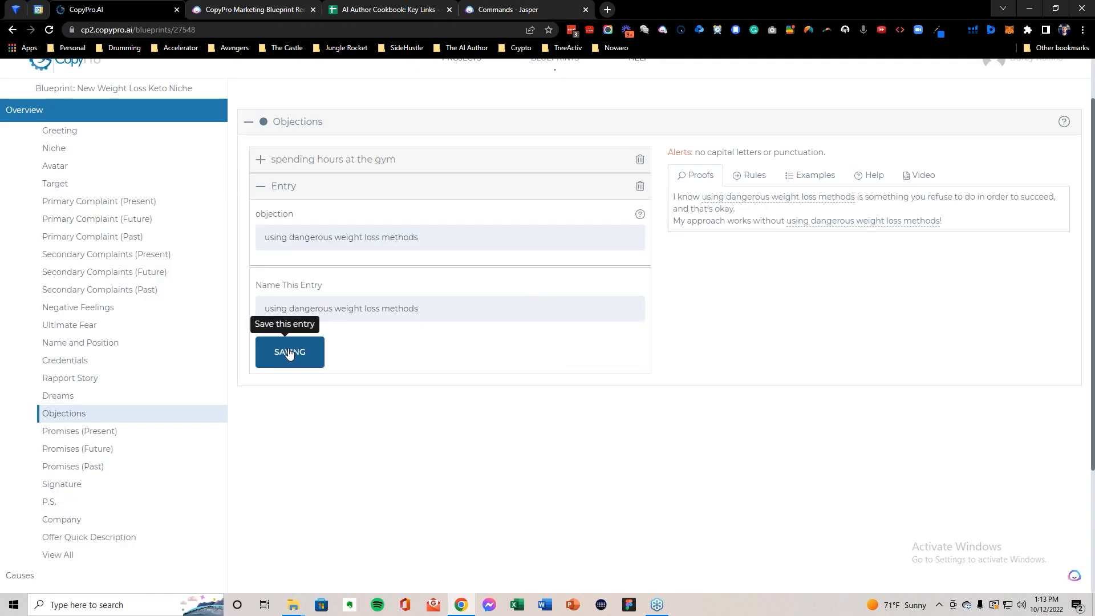
Step: Add a third Objections entry using Jasper's "following a restrictive diet plan" as both objection and entry name, and save it
left_click(495, 11)
left_click(329, 277)
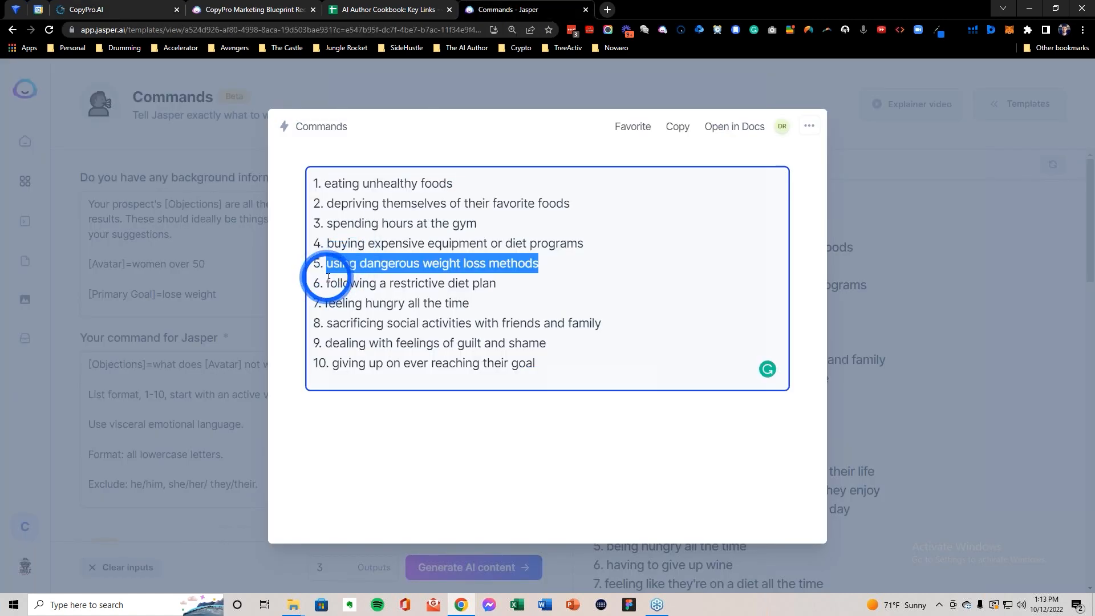
left_click_drag(328, 279, 495, 283)
key("ctrl+c")
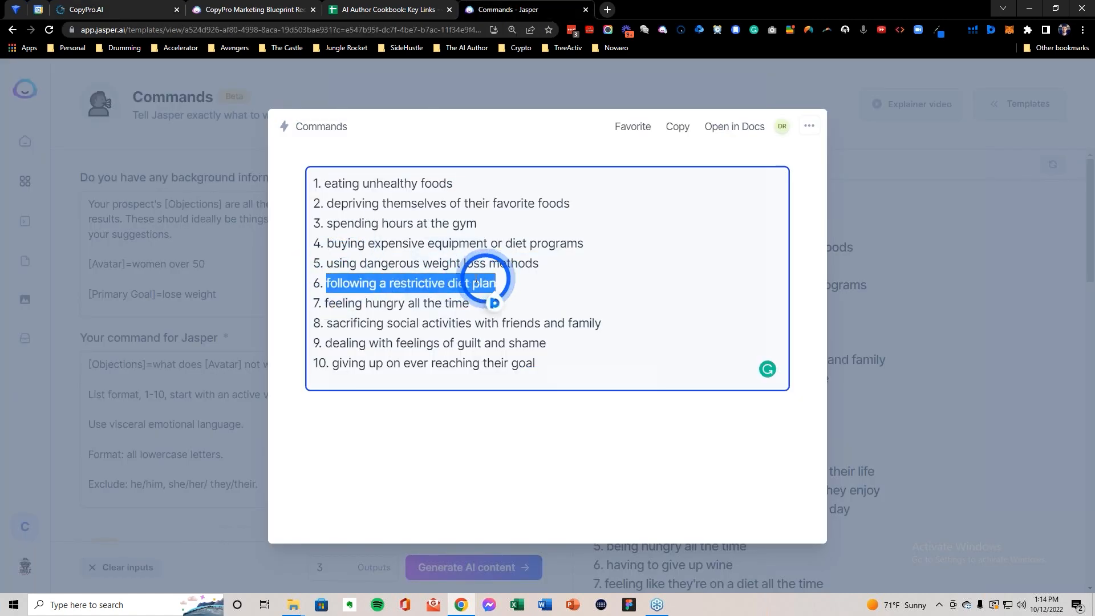
left_click(98, 7)
left_click(606, 352)
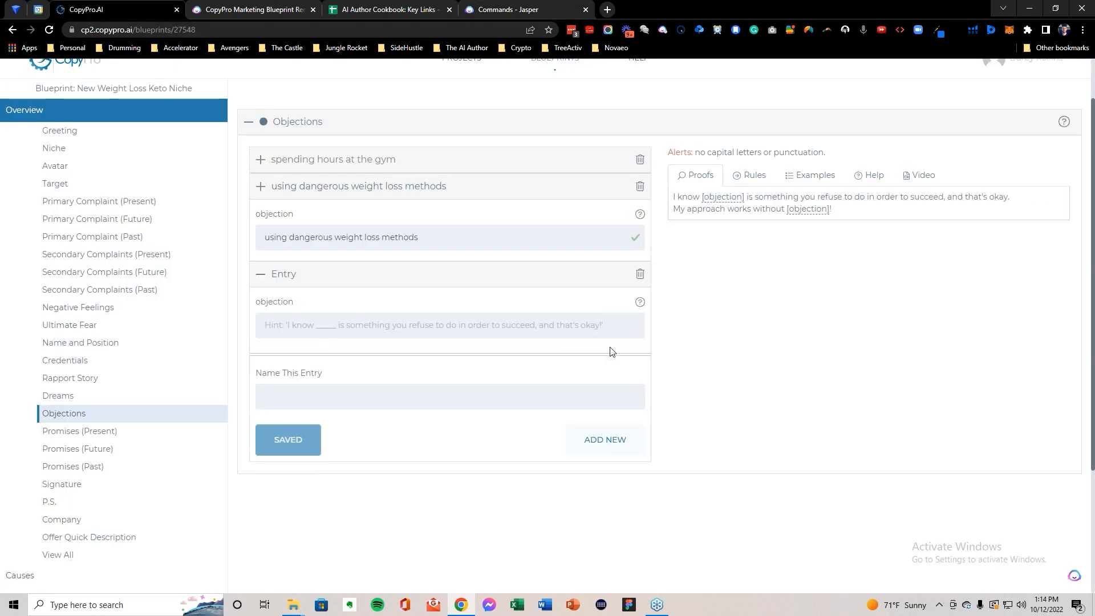
left_click(319, 263)
key("ctrl+v")
key("ctrl+v")
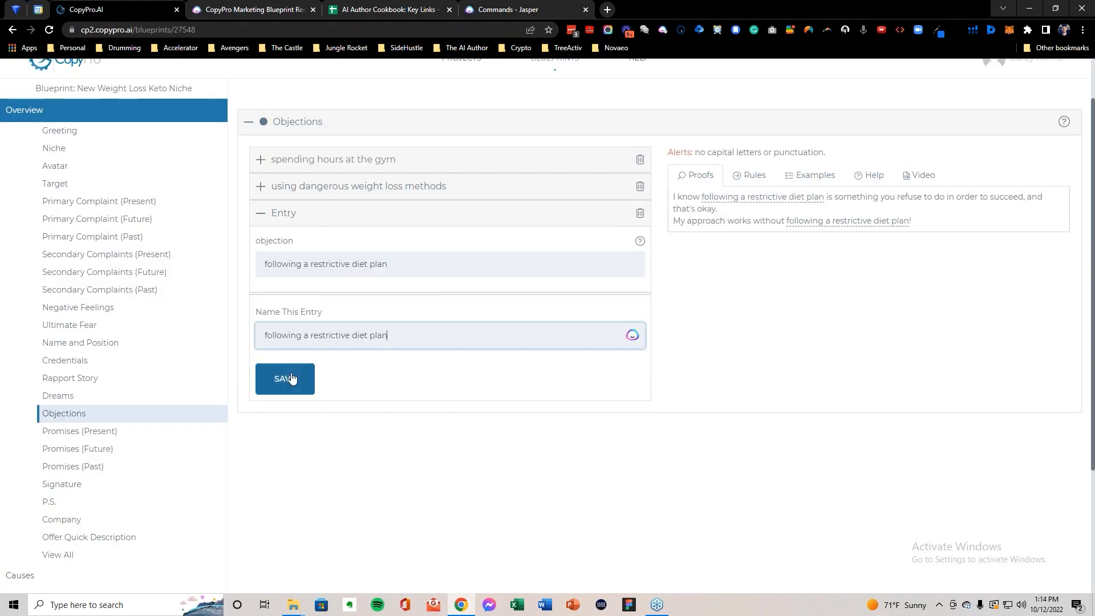
left_click(298, 370)
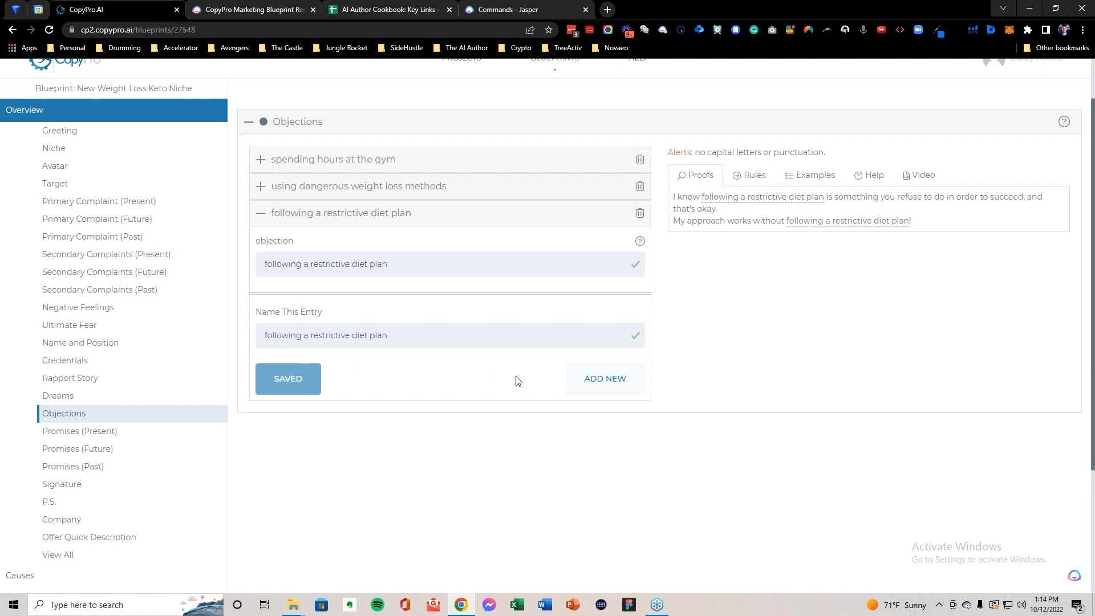
Step: Add a fourth Objections entry using Jasper's "sacrificing social activities with friends and family" as both objection and entry name, and save it
left_click(502, 10)
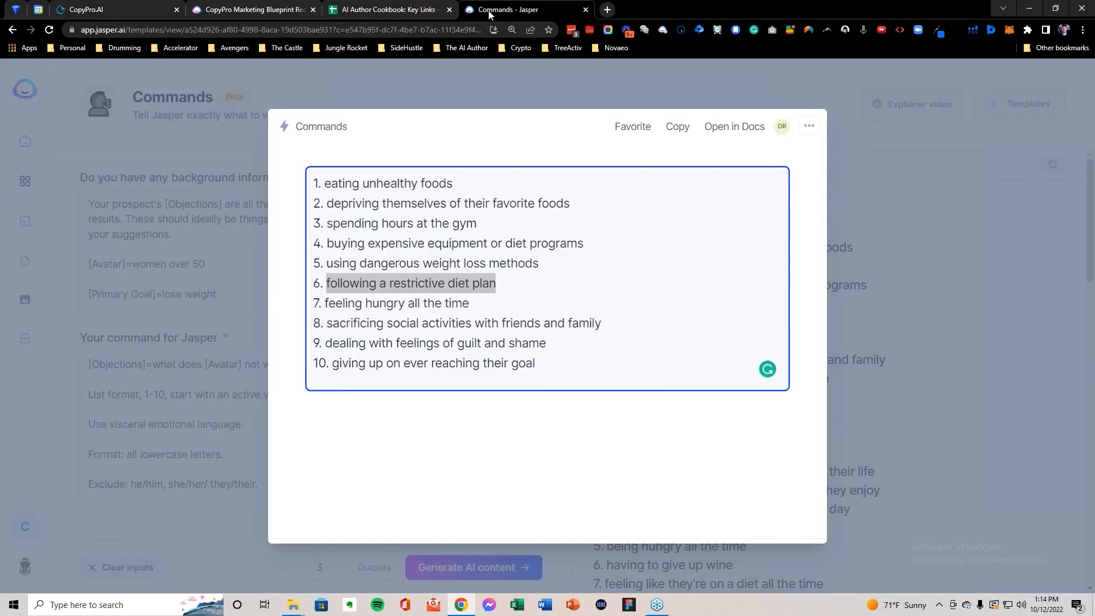
left_click(327, 323)
left_click_drag(327, 322, 601, 324)
key("ctrl+c")
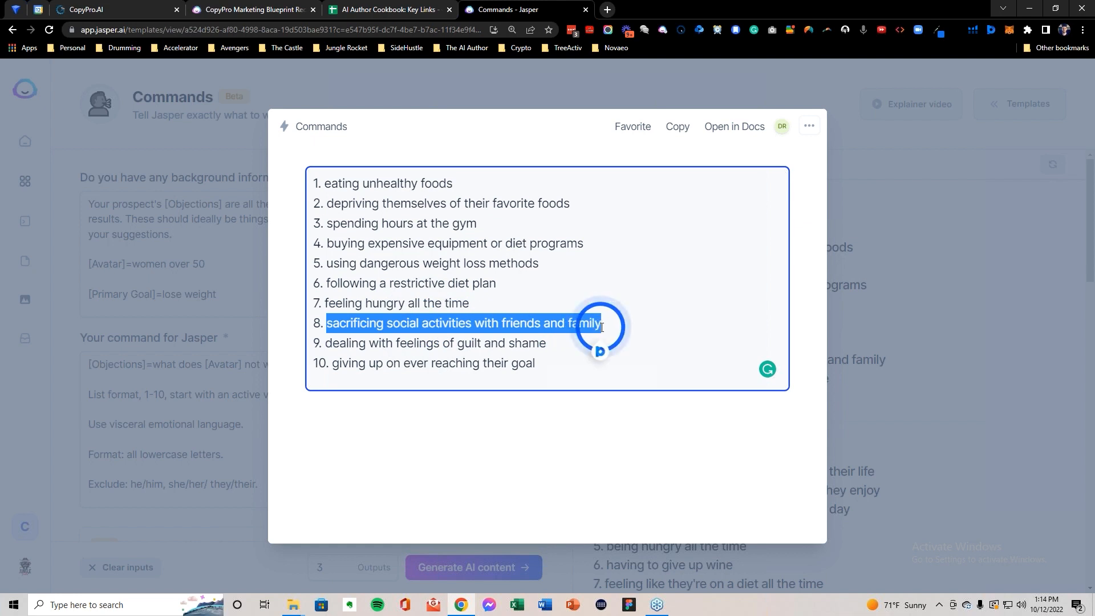
left_click(105, 13)
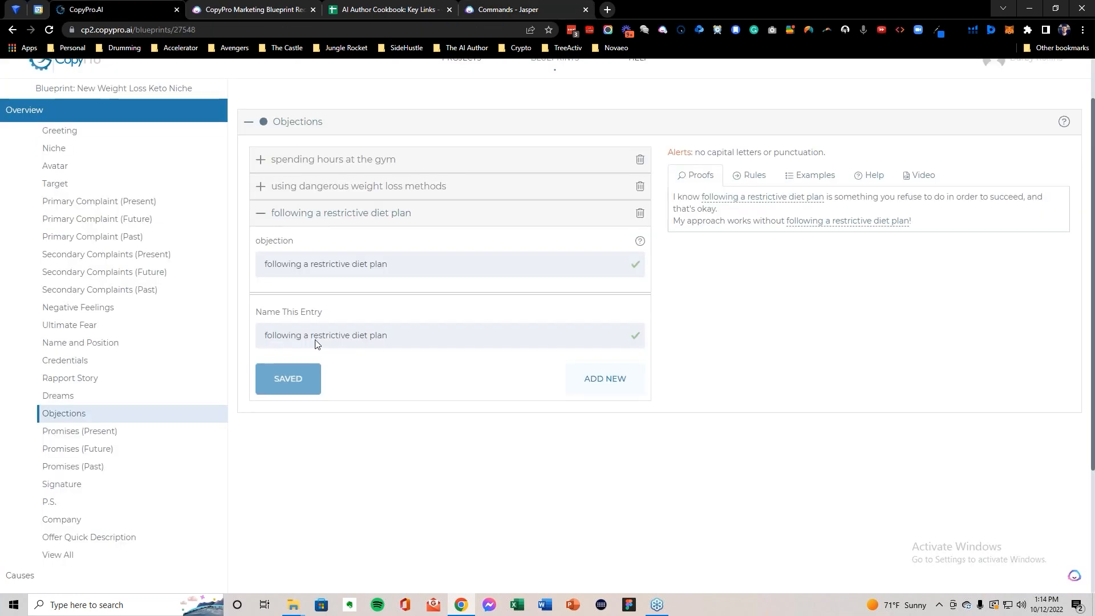
left_click(594, 383)
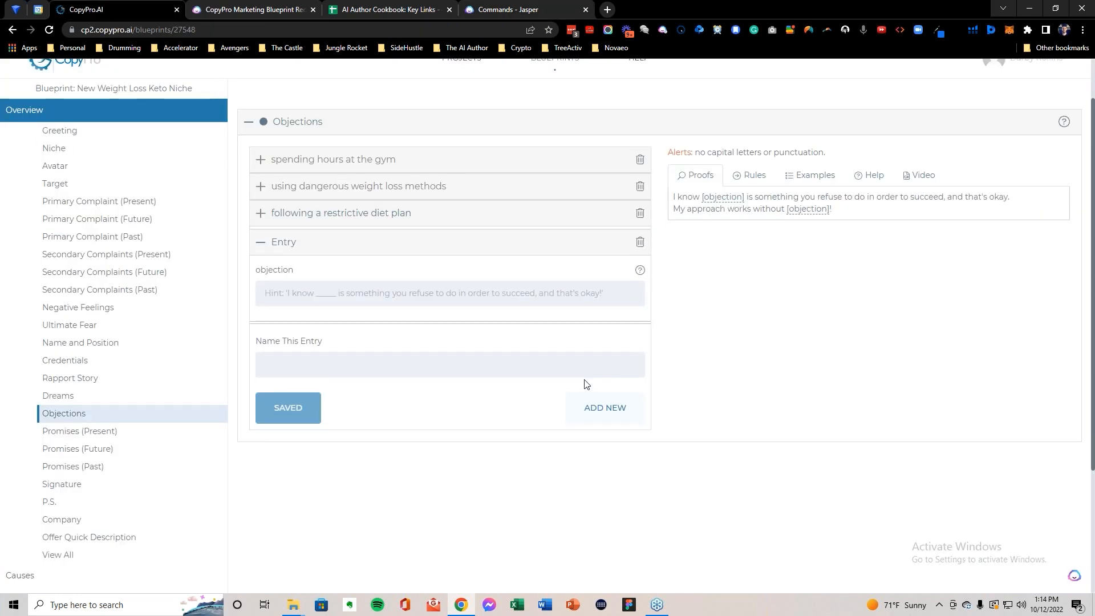
left_click(307, 292)
key("ctrl+v")
left_click(291, 409)
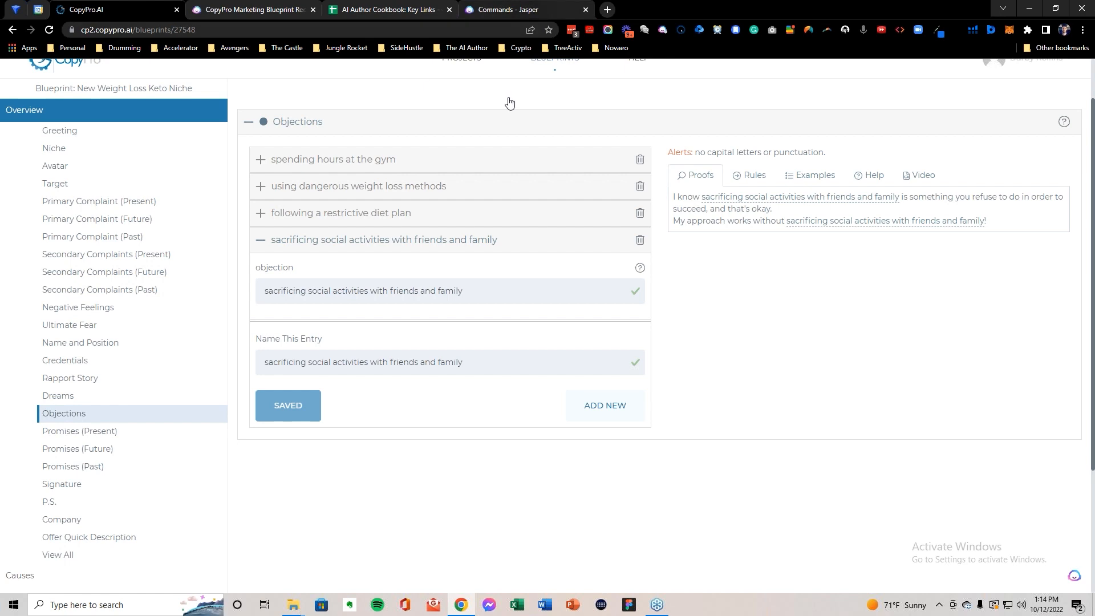
Step: Add a fifth Objections entry using Jasper's "dealing with feelings of guilt and shame" as both objection and entry name, and save it
left_click(489, 10)
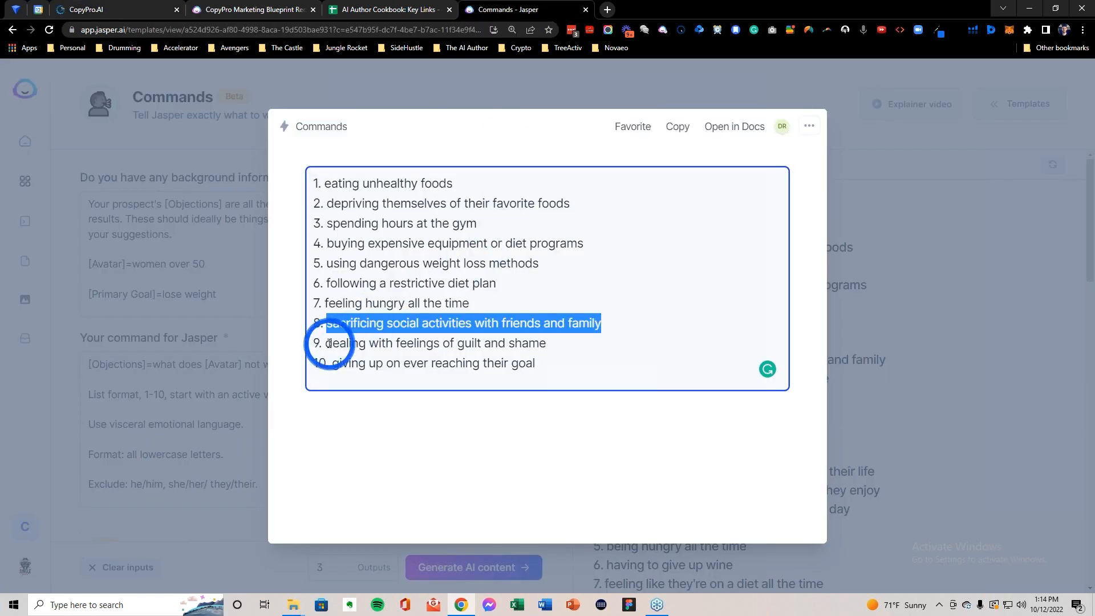
left_click_drag(332, 343, 545, 343)
key("ctrl+c")
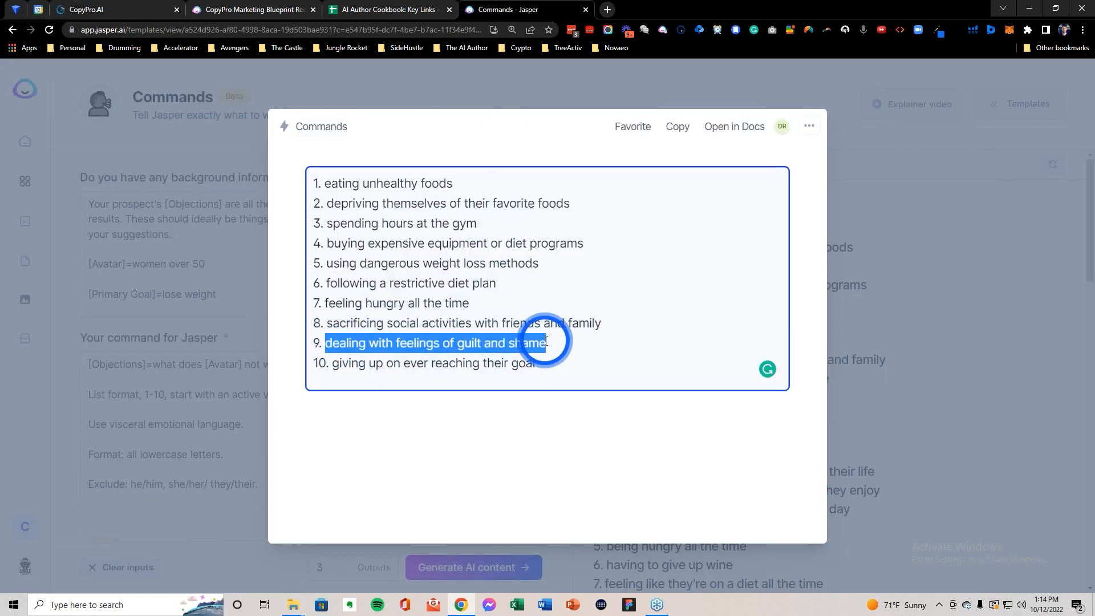
left_click(121, 7)
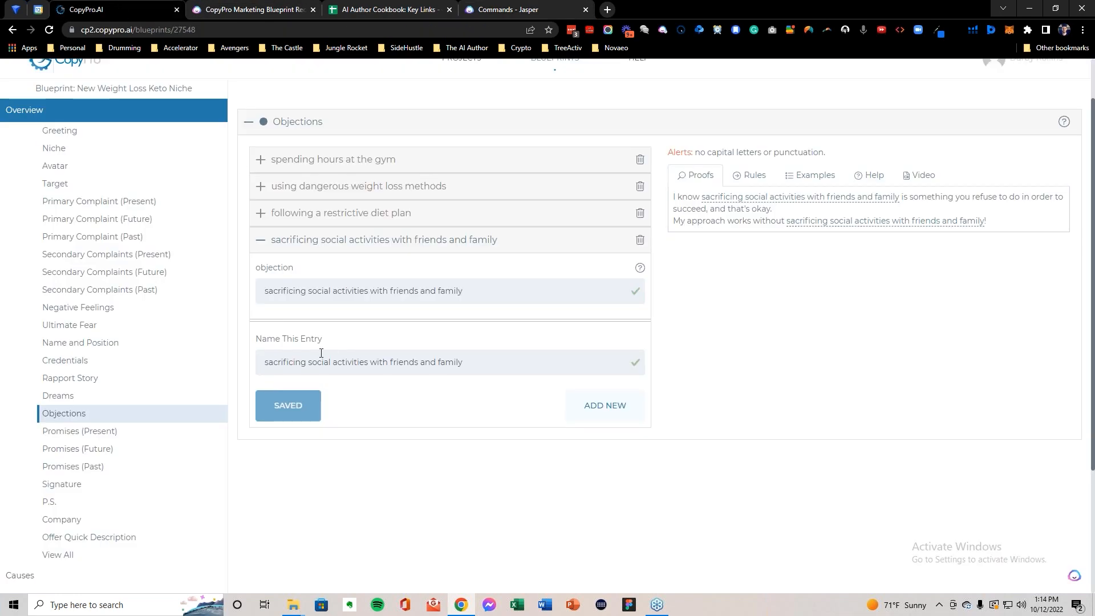
left_click(576, 405)
left_click(325, 318)
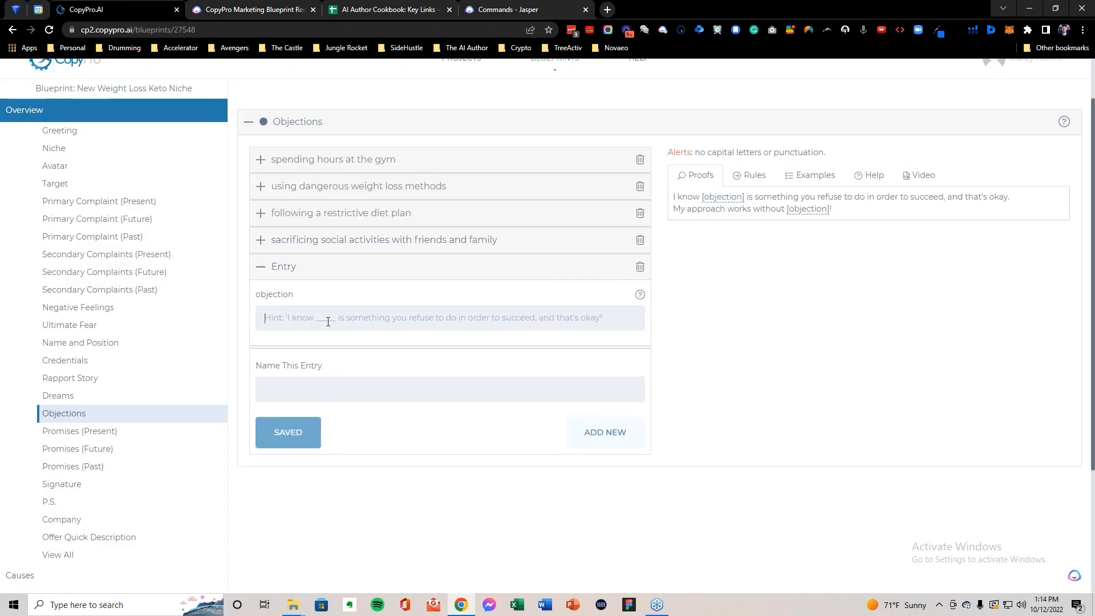
key("ctrl+v")
left_click(287, 388)
key("ctrl+v")
left_click(286, 439)
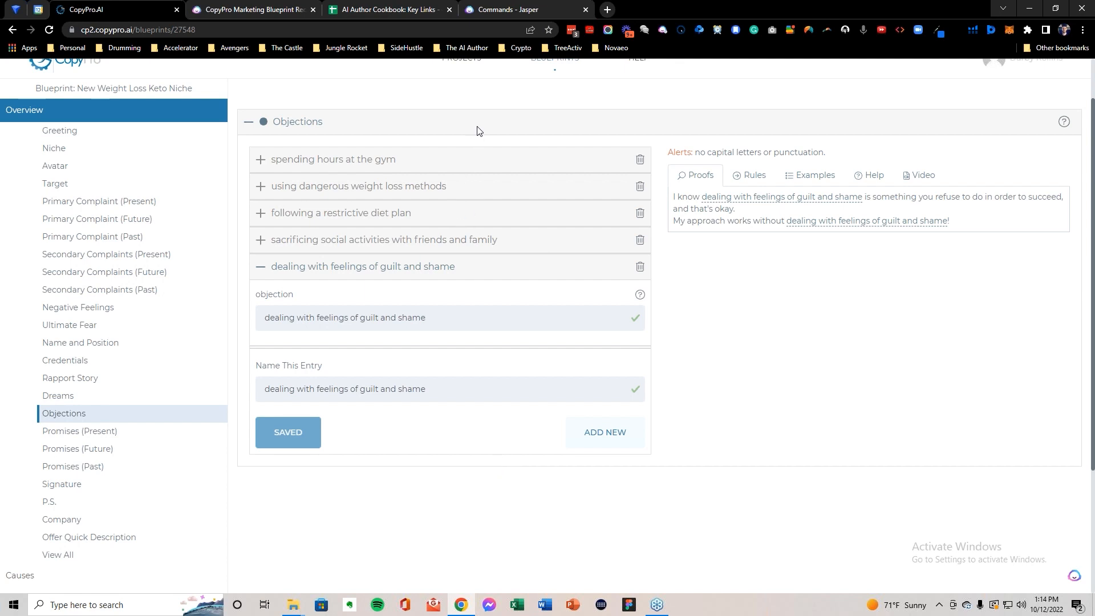
Step: Switch to Jasper, close the first objections list, and open the second generated list to review its wine and burger lines
left_click(520, 16)
left_click(853, 300)
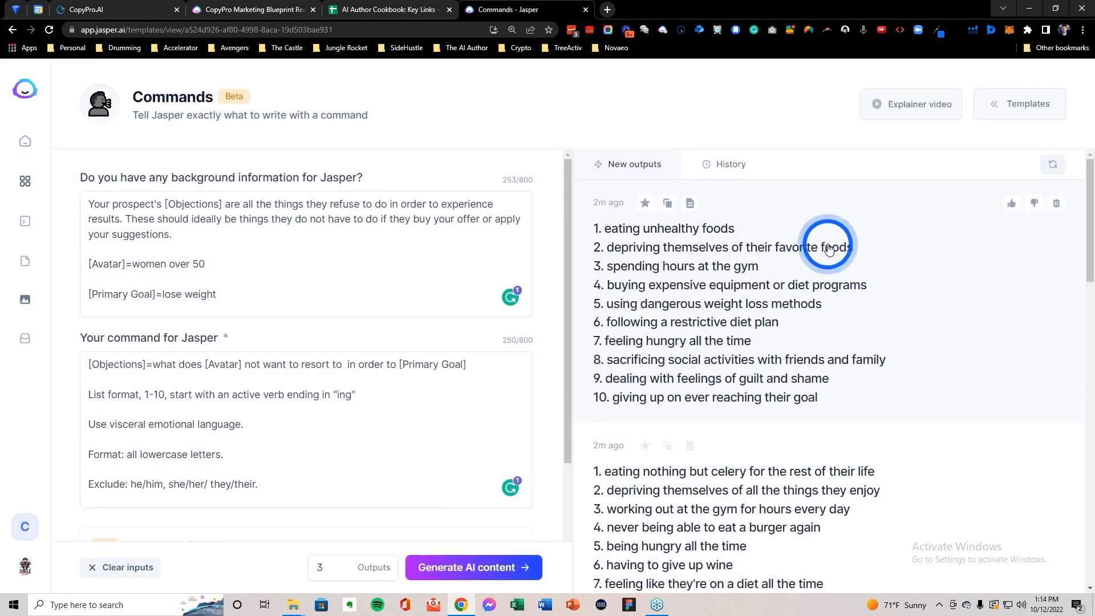
scroll(828, 248, "down", 1)
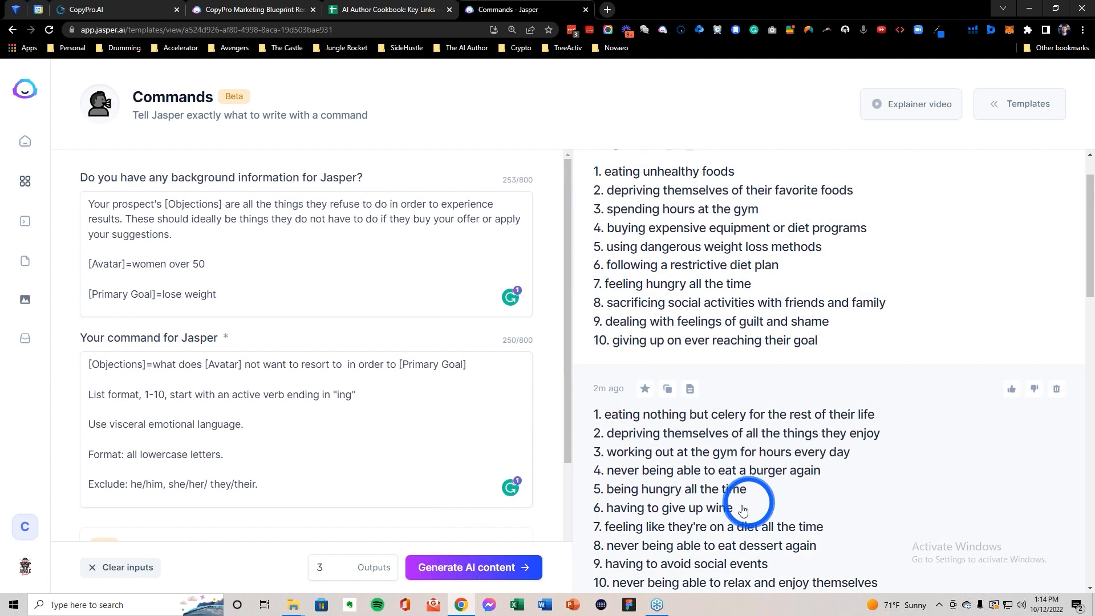
scroll(710, 265, "up", 1)
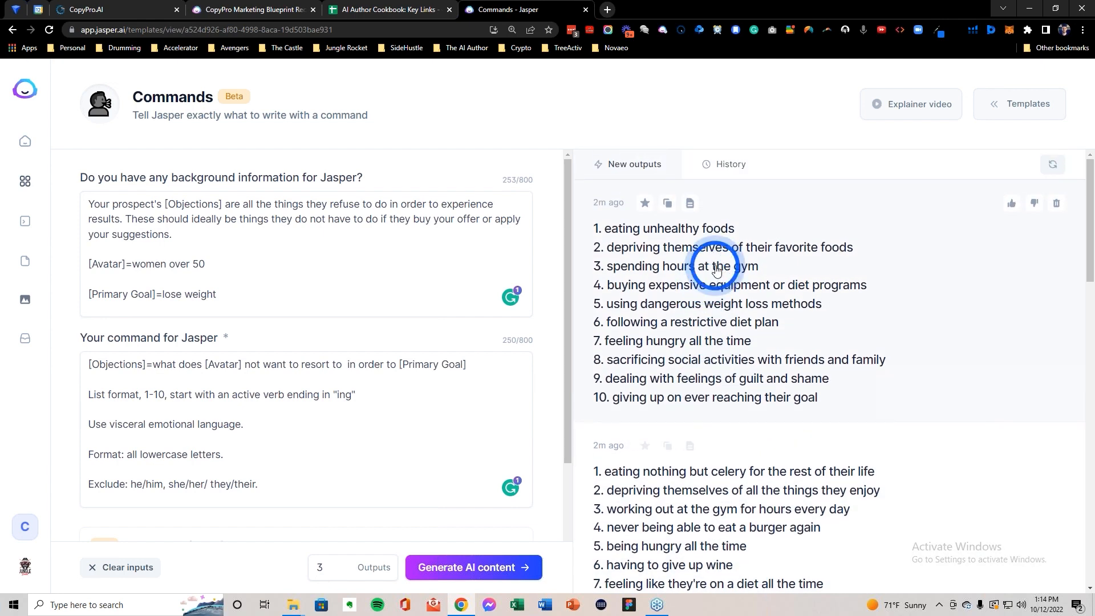
scroll(709, 268, "down", 2)
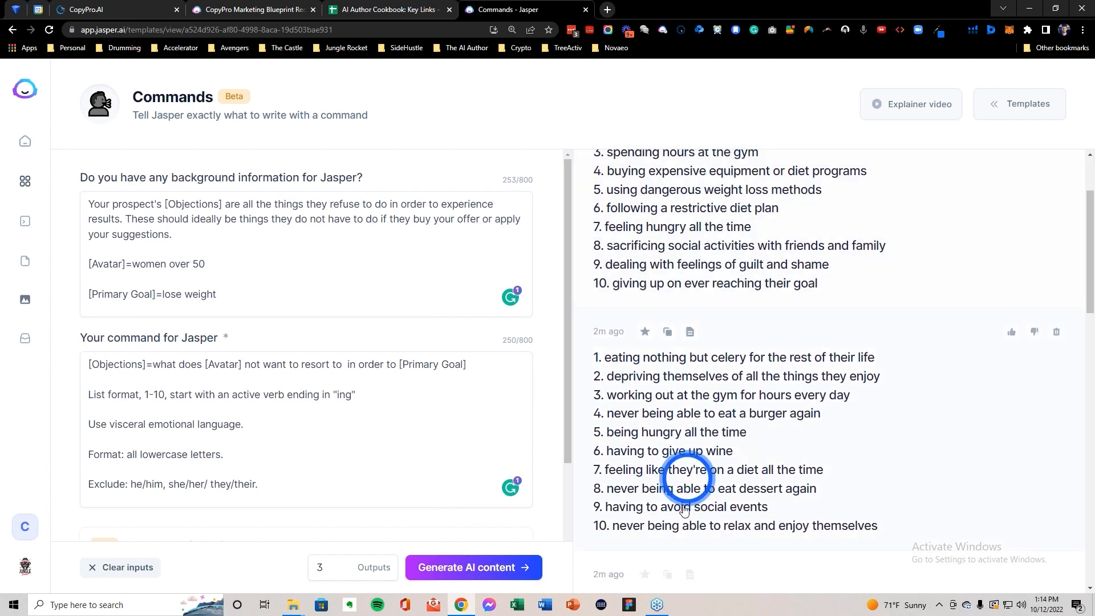
left_click(718, 456)
left_click_drag(452, 283, 327, 284)
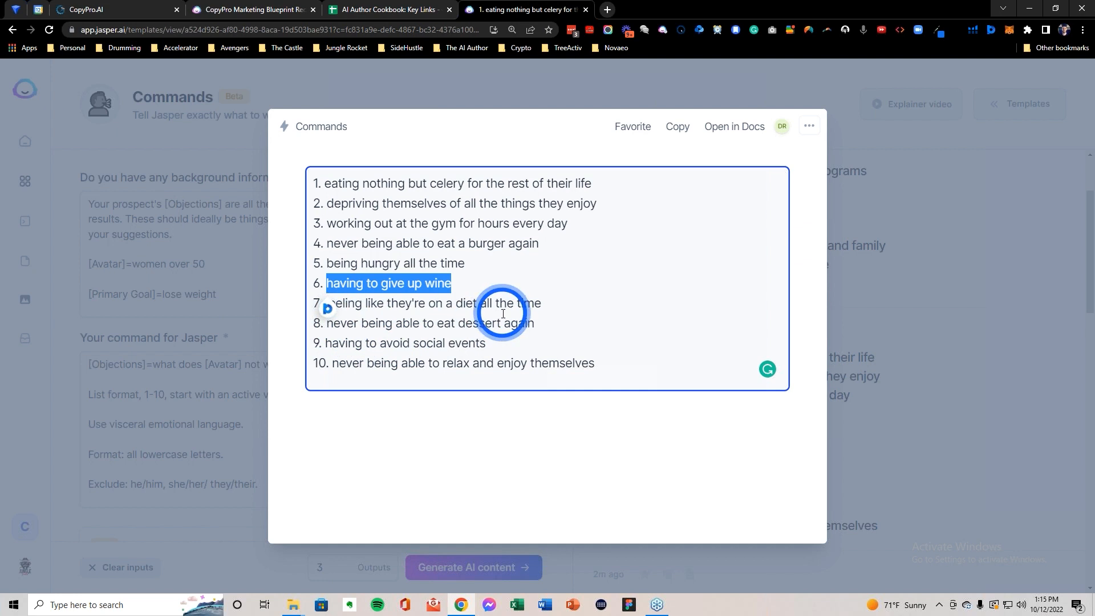
left_click(435, 243)
triple_click(435, 243)
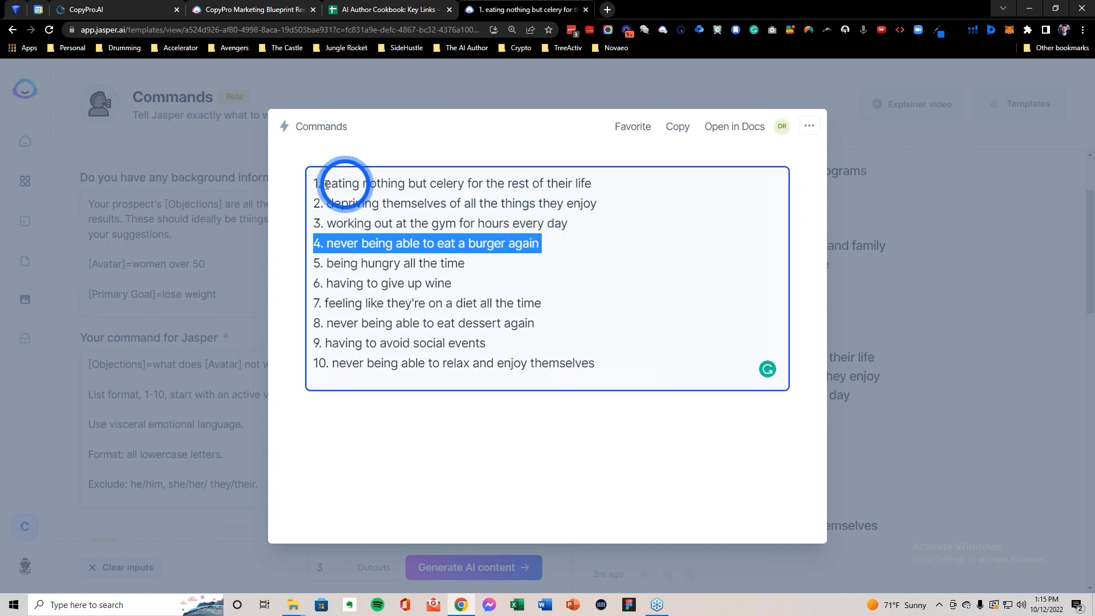
Step: Reword the list's first line to "eating nothing but celery for the rest of time" and copy its text without the number
left_click_drag(325, 183, 604, 183)
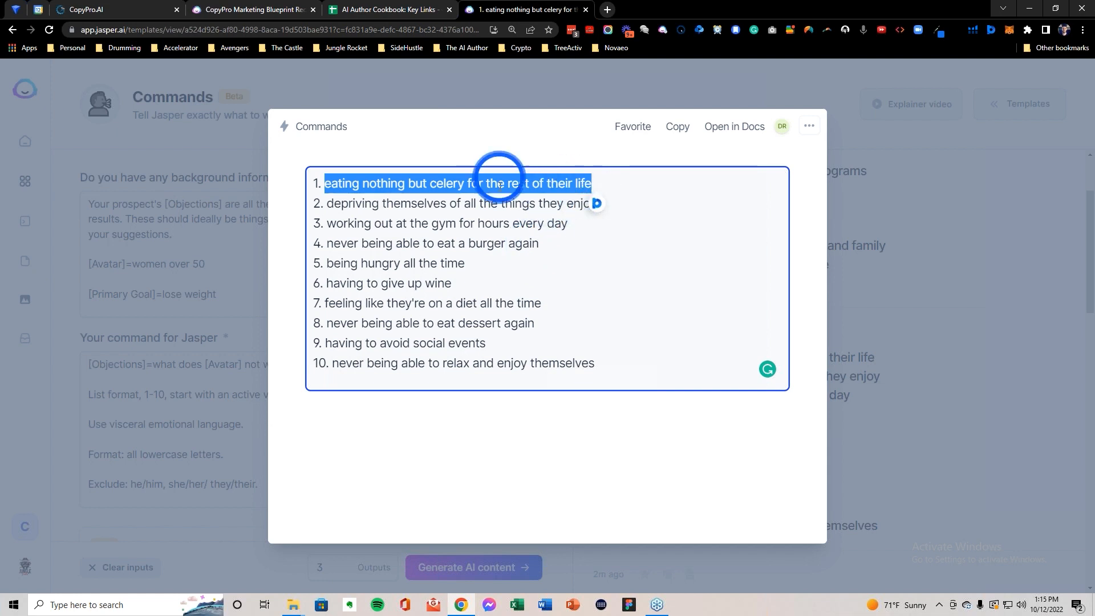
double_click(560, 183)
key("BackSpace")
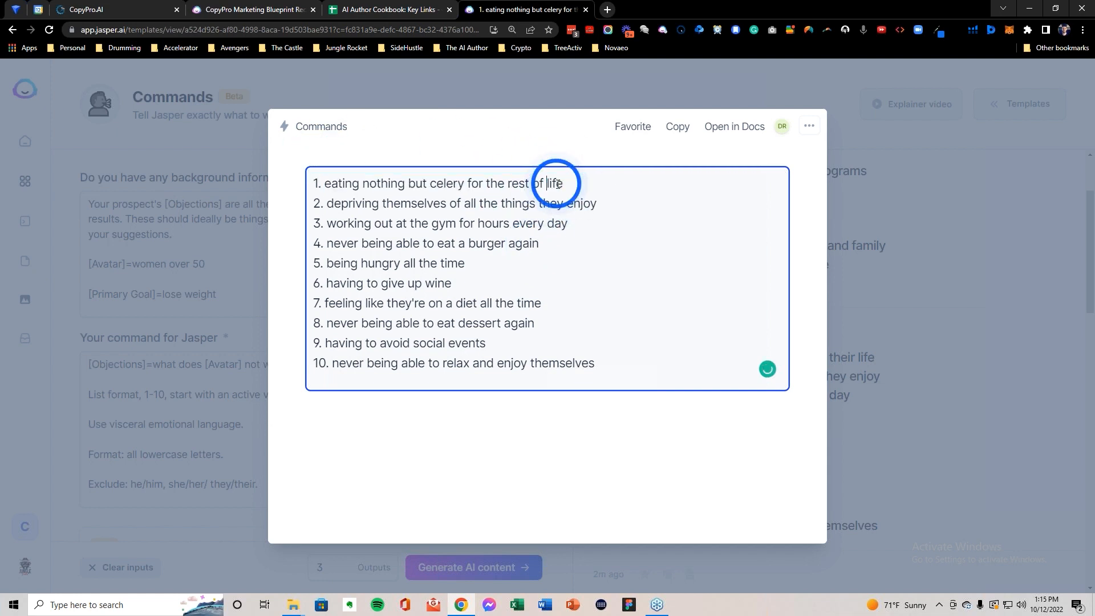
type("time")
key("Delete")
left_click_drag(569, 184, 323, 183)
key("ctrl+c")
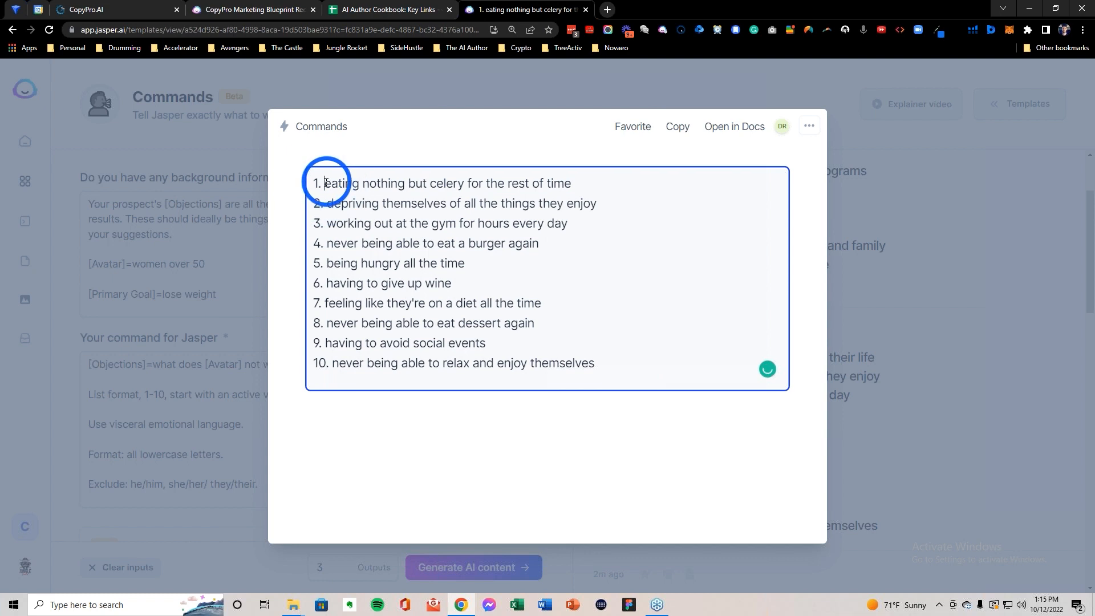
Step: Switch to CopyPro and add a sixth Objections entry using the copied celery phrase as both objection and entry name, and save it
left_click(99, 7)
left_click(605, 432)
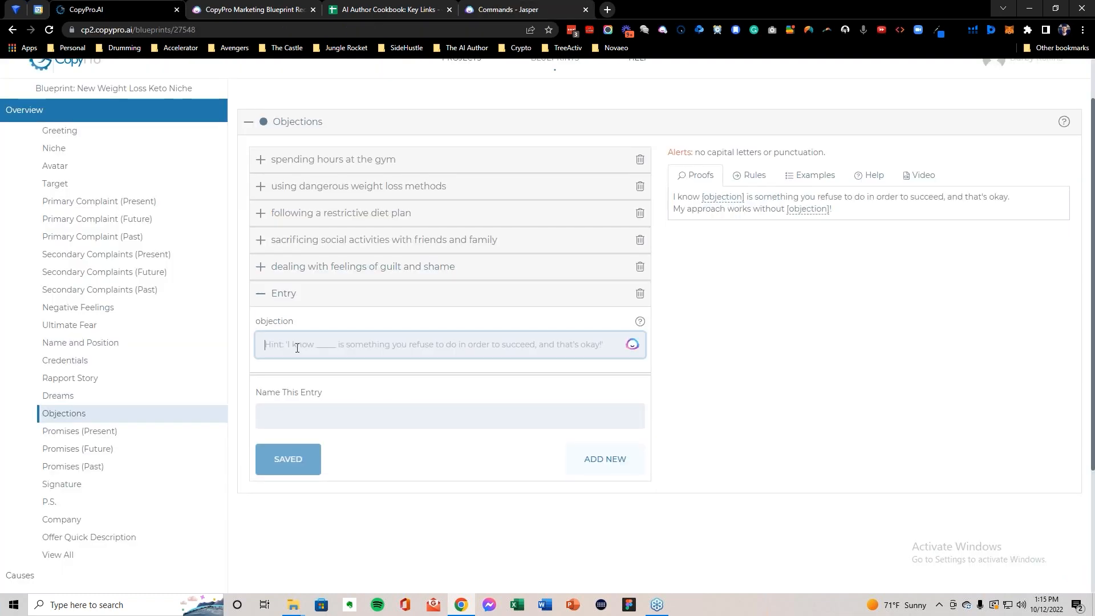
key("ctrl+v")
left_click(296, 463)
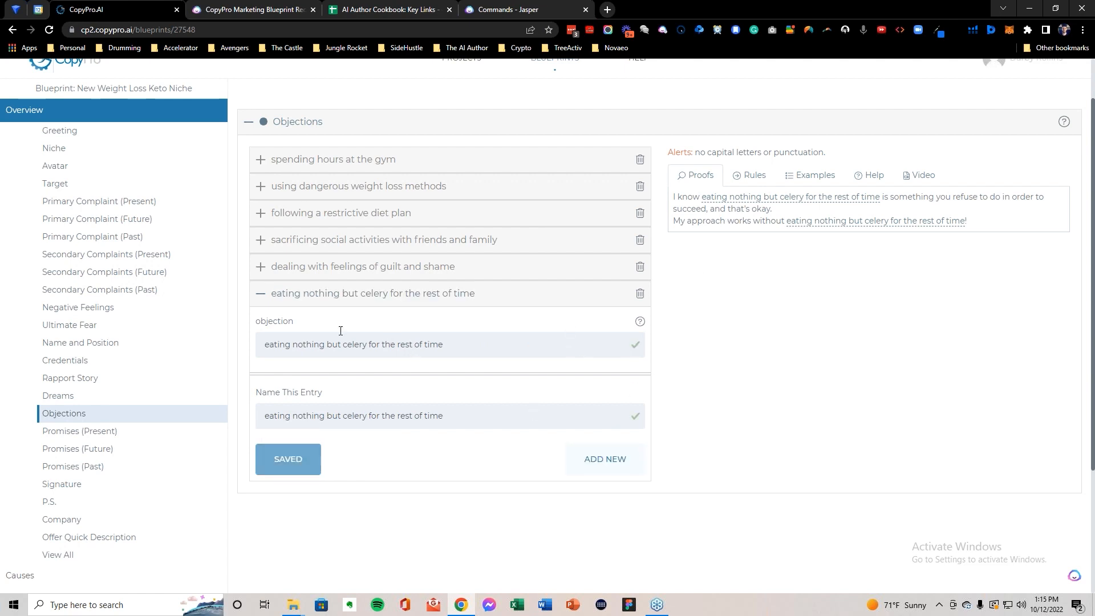
Step: Switch to the AI Author Cookbook spreadsheet and copy the Background Info for Jasper from the Promises row
left_click(381, 9)
scroll(384, 325, "down", 3)
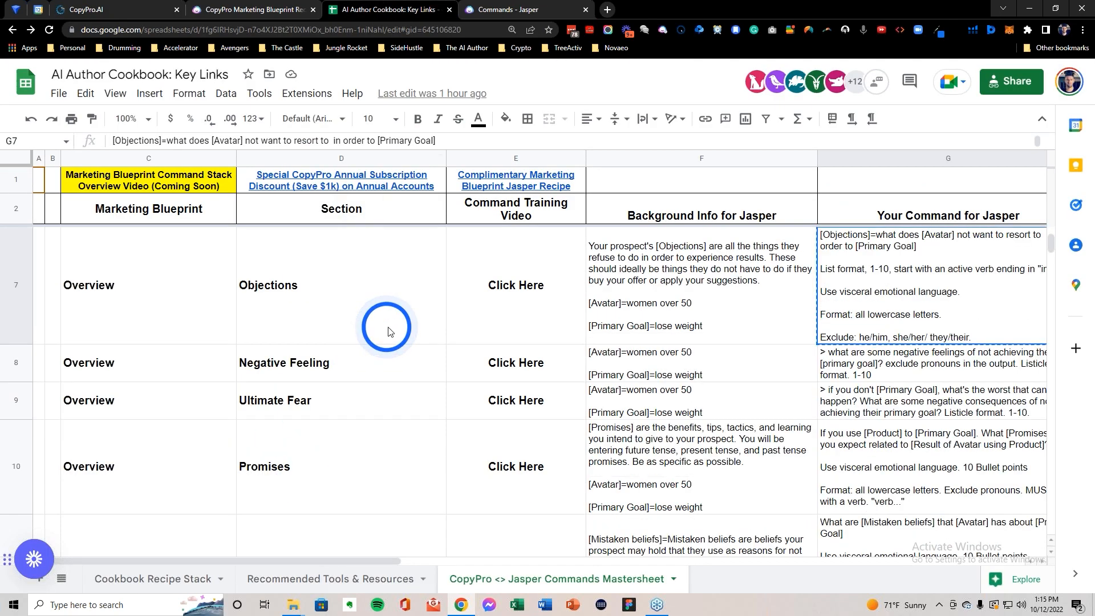
left_click(16, 349)
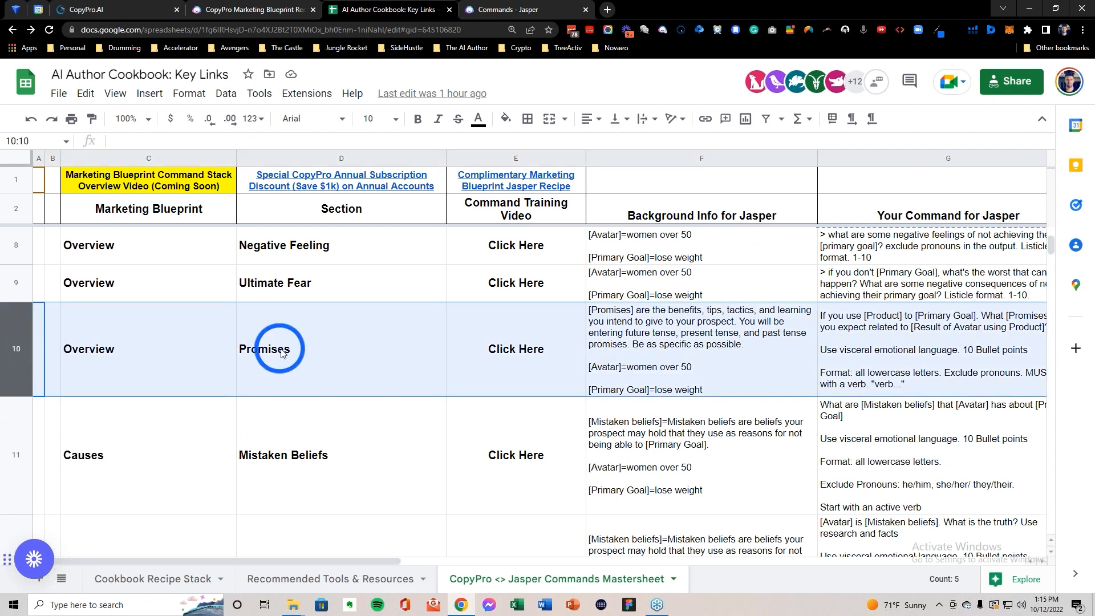
left_click(667, 345)
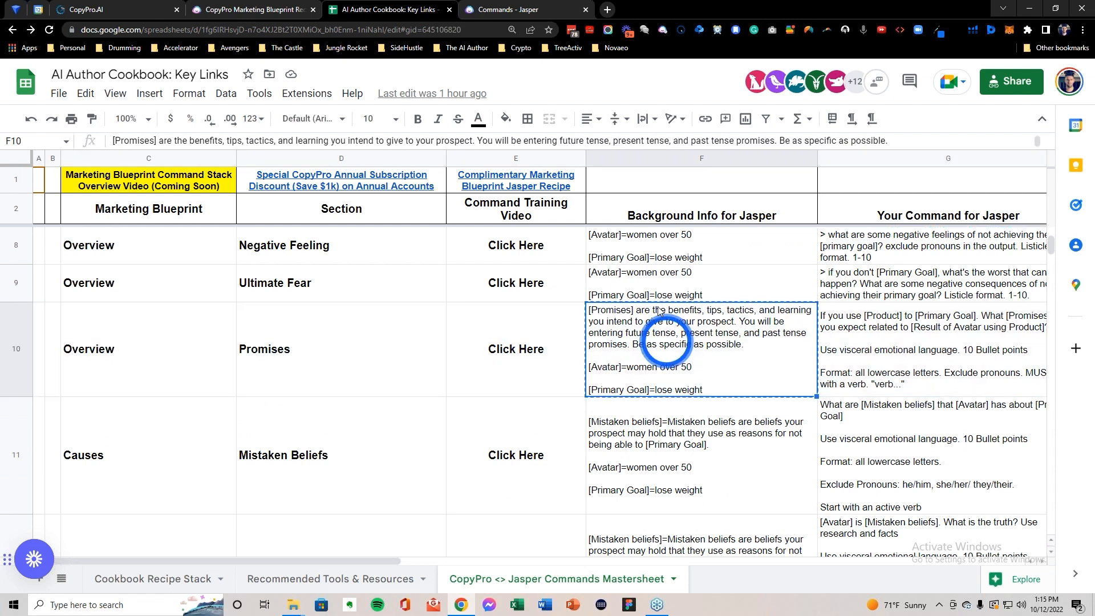
Step: In Jasper, close the open list and replace the background information with the copied Promises text, without the surrounding quotation marks
left_click(530, 9)
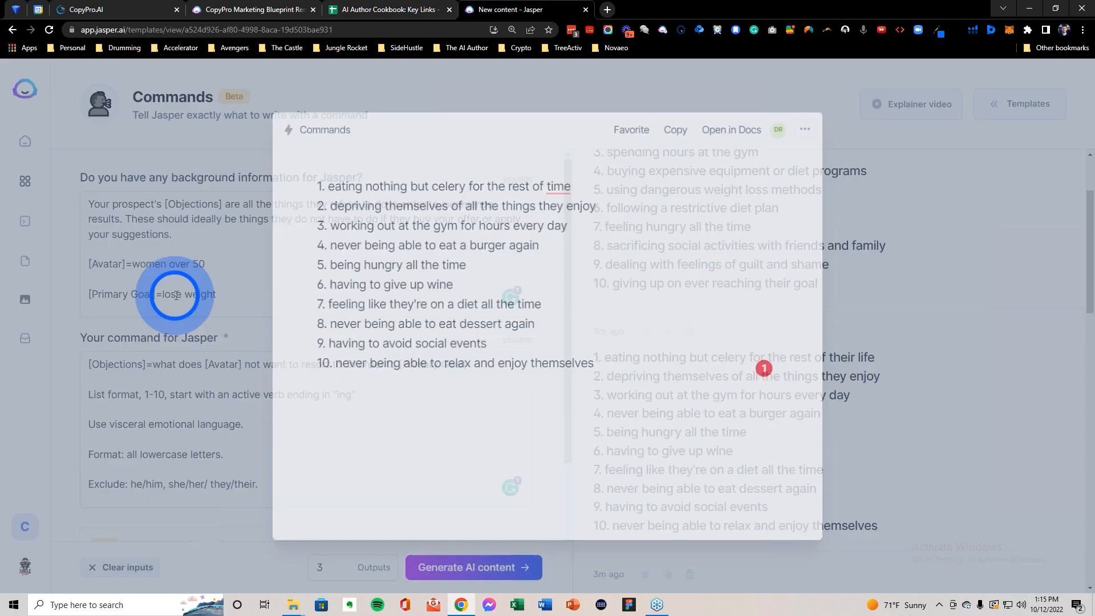
left_click(183, 285)
key("ctrl+a")
key("BackSpace")
type("\"[Promises] are the benefits, tips, tactics, and learning you intend to give to your prospect. You will be entering future tense, present tense, and past tense promises. Be as specific as possible.  [Avatar]=women over 50  [Primary Goal]=lose weight\"")
key("BackSpace")
left_click_drag(93, 203, 84, 203)
key("BackSpace")
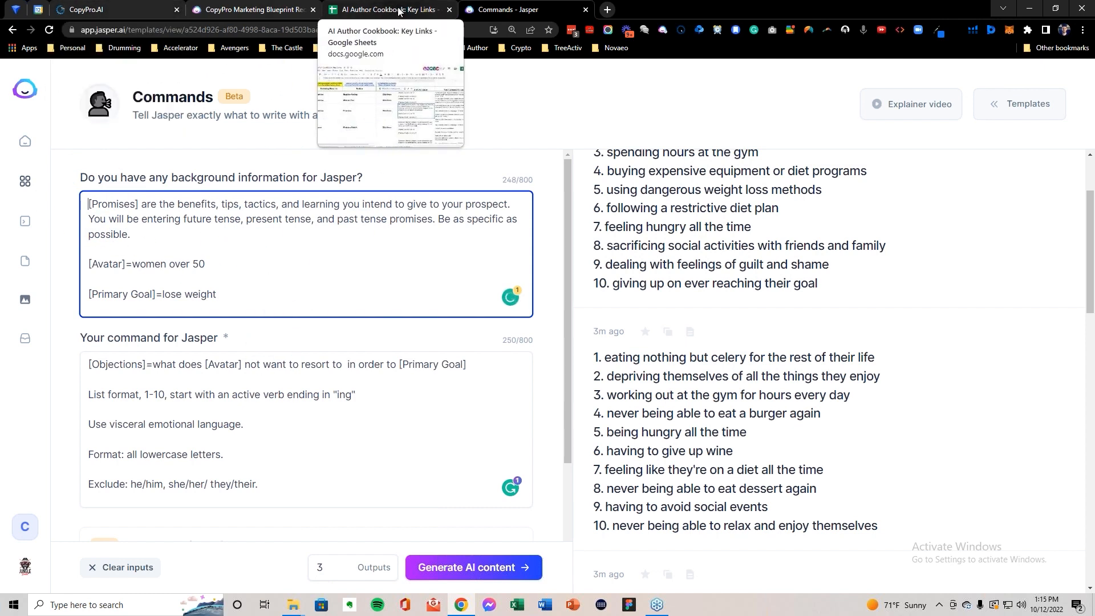
Step: Replace Jasper's command with the Promises row's command from the spreadsheet and remove its leading quotation mark
left_click(398, 11)
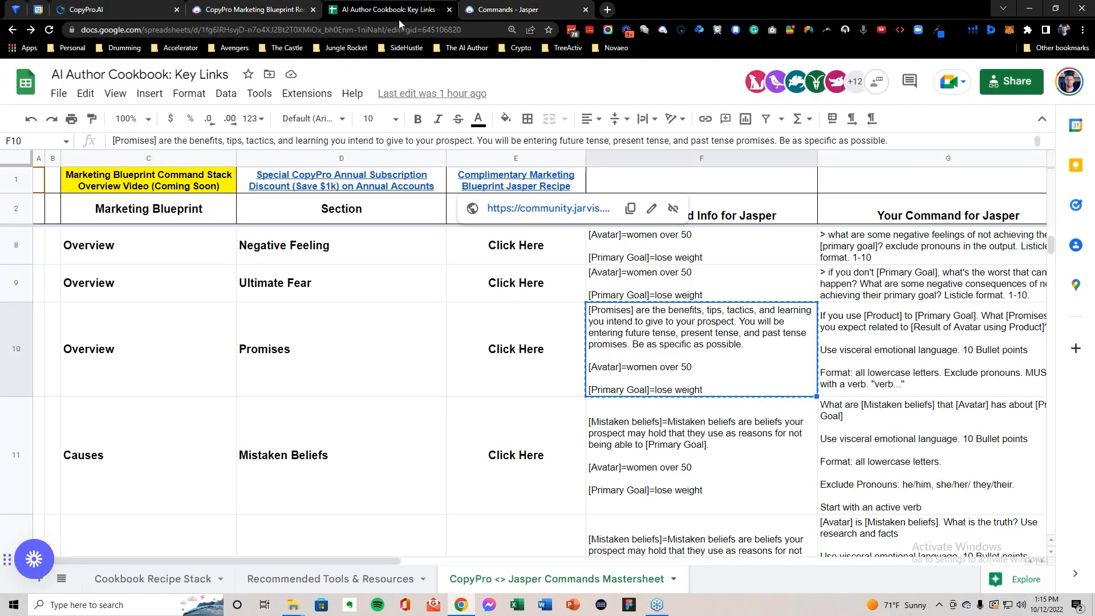
left_click(901, 340)
key("ctrl+c")
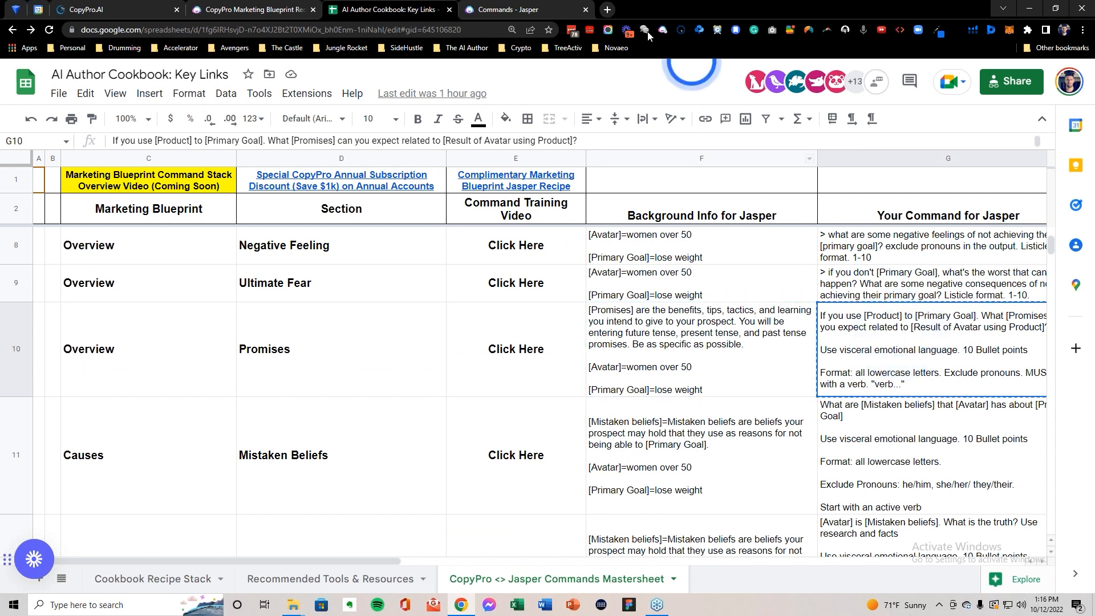
left_click(536, 9)
left_click(294, 408)
key("ctrl+a")
key("ctrl+v")
left_click(93, 367)
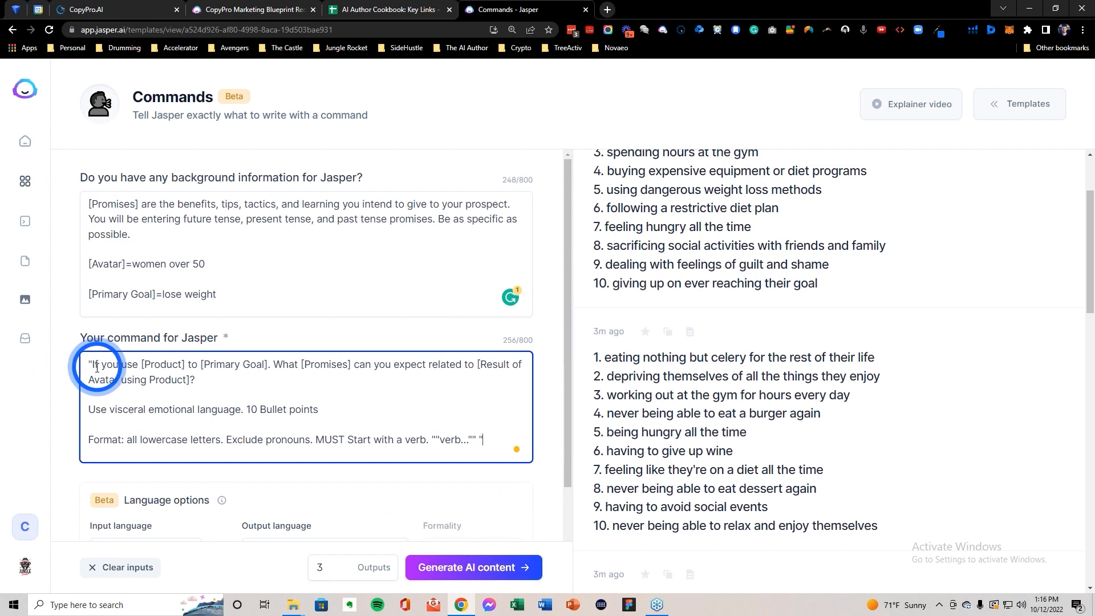
key("BackSpace")
Step: Remove the surplus quotation marks around "verb..." at the end of the Jasper command
left_click_drag(138, 363, 182, 357)
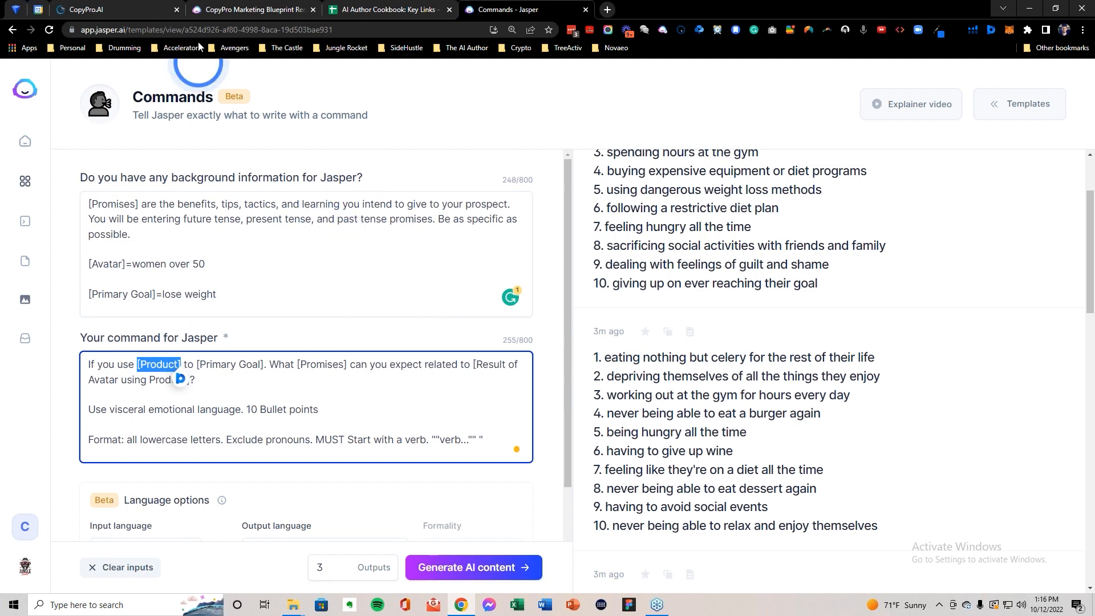
left_click(485, 439)
key("BackSpace")
key("BackSpace")
key("BackSpace")
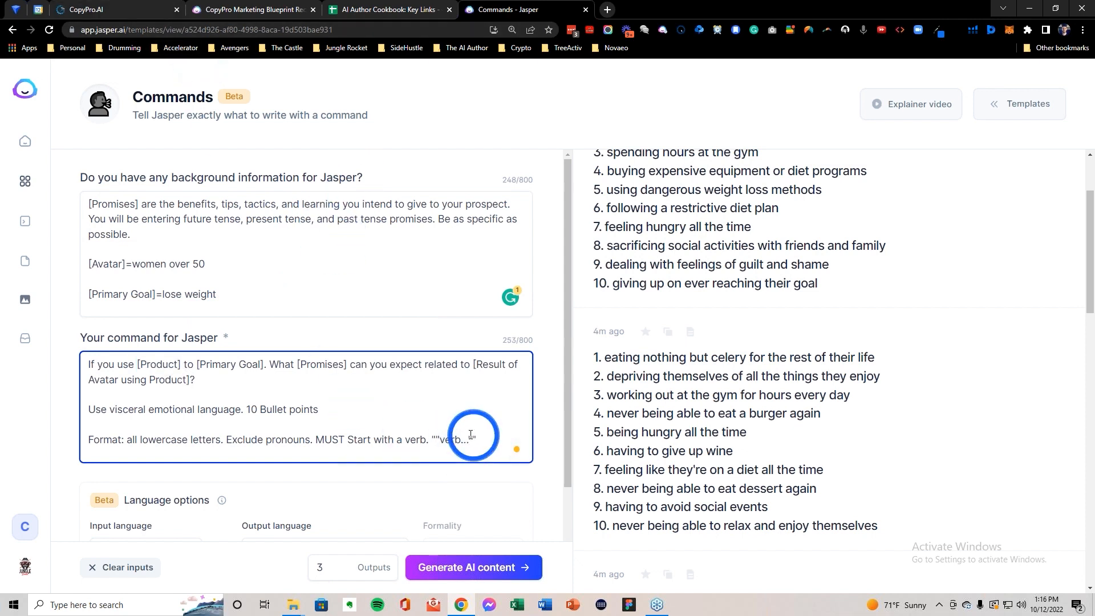
left_click(446, 437)
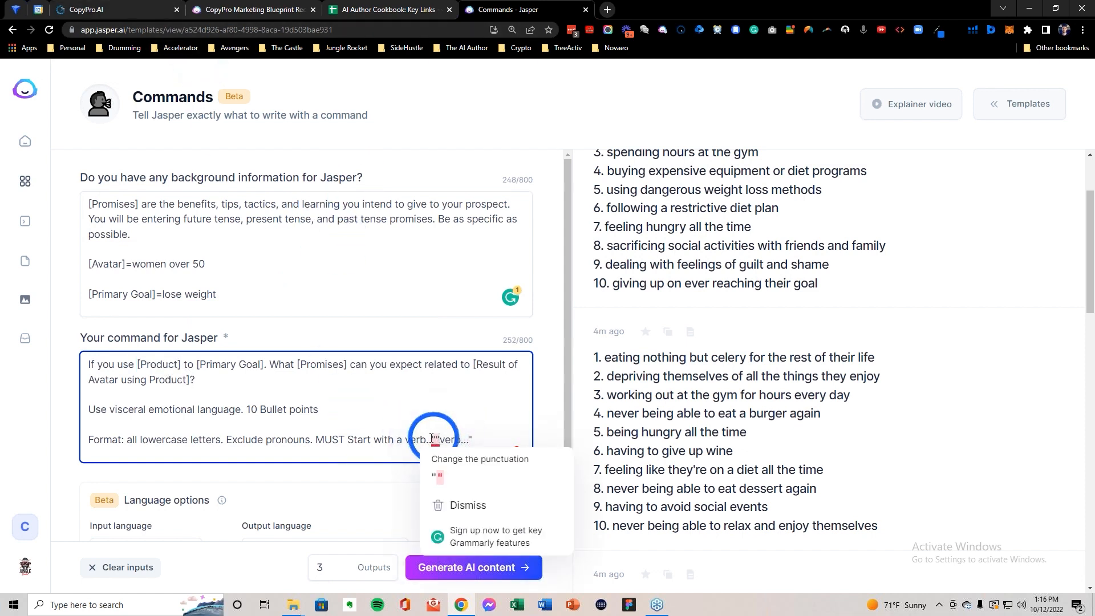
key("BackSpace")
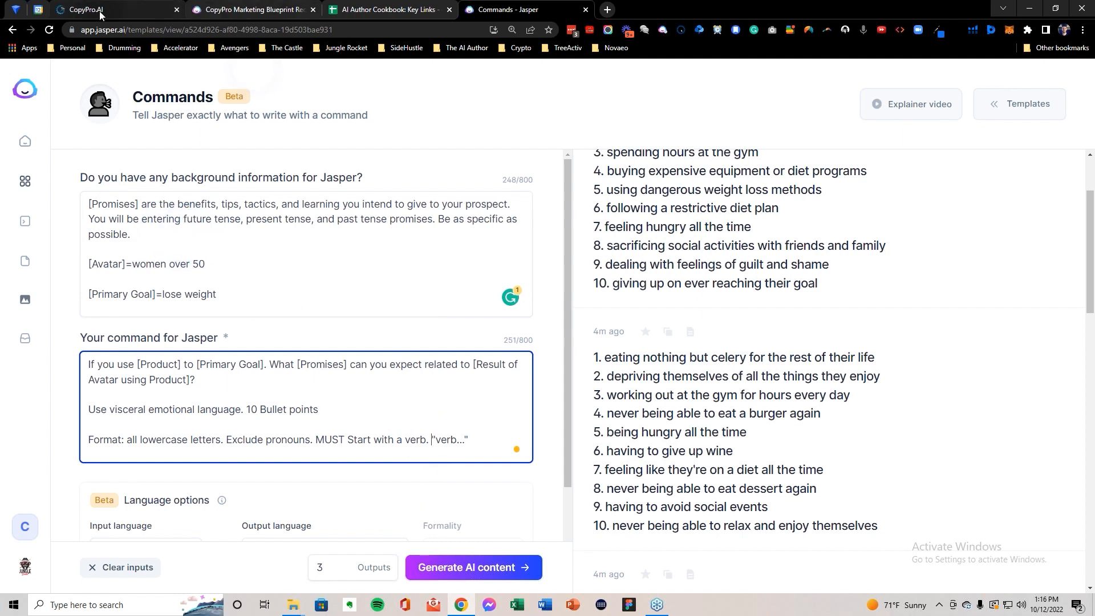
Step: Recheck the Promises row in the spreadsheet and generate Jasper content from the Promises background and command
left_click(402, 12)
left_click(18, 365)
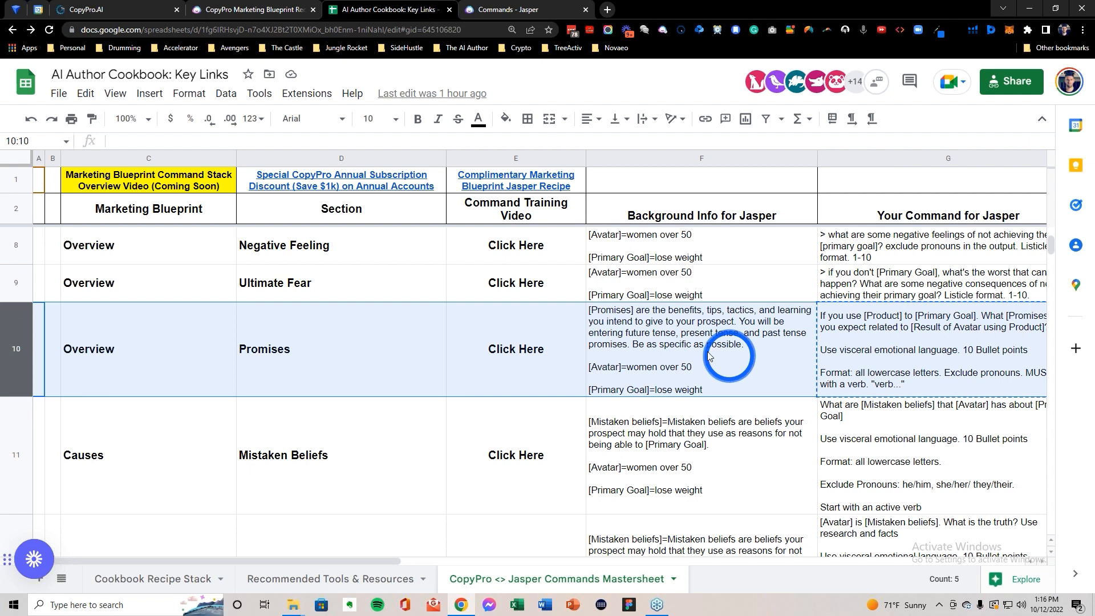
left_click(508, 10)
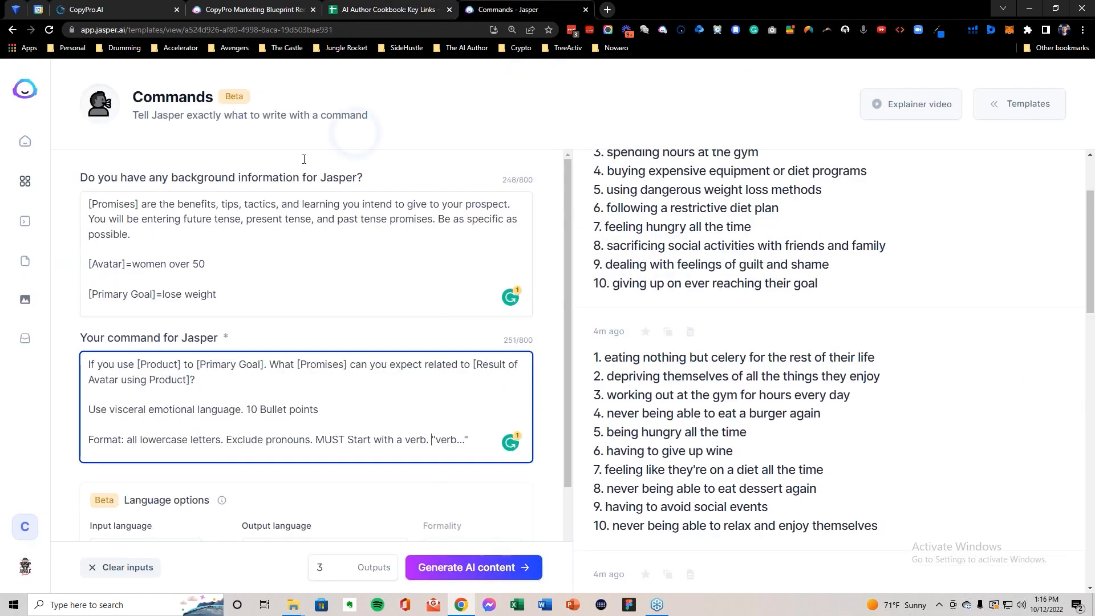
left_click(470, 572)
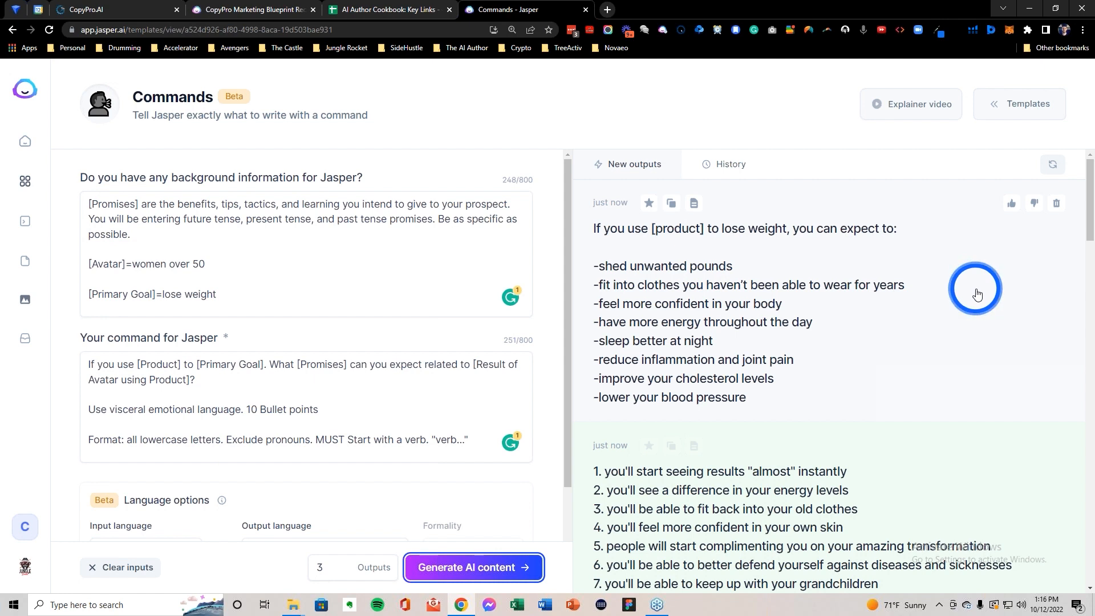
Step: Review the generated promises lists, open the second one and copy "start seeing results "almost" instantly" from its first line
scroll(976, 294, "down", 1)
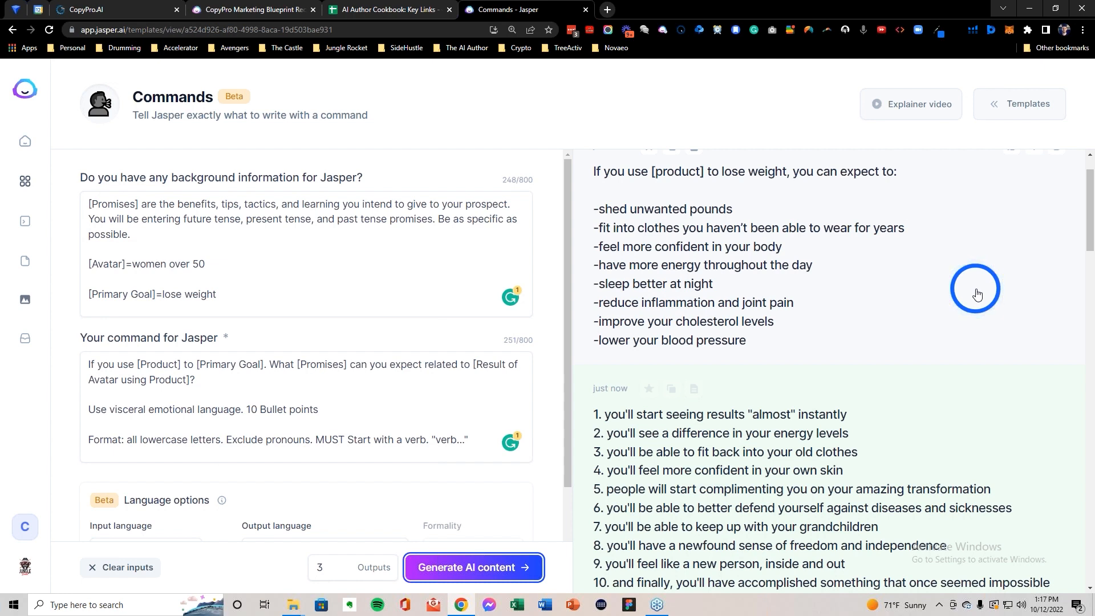
scroll(976, 294, "down", 1)
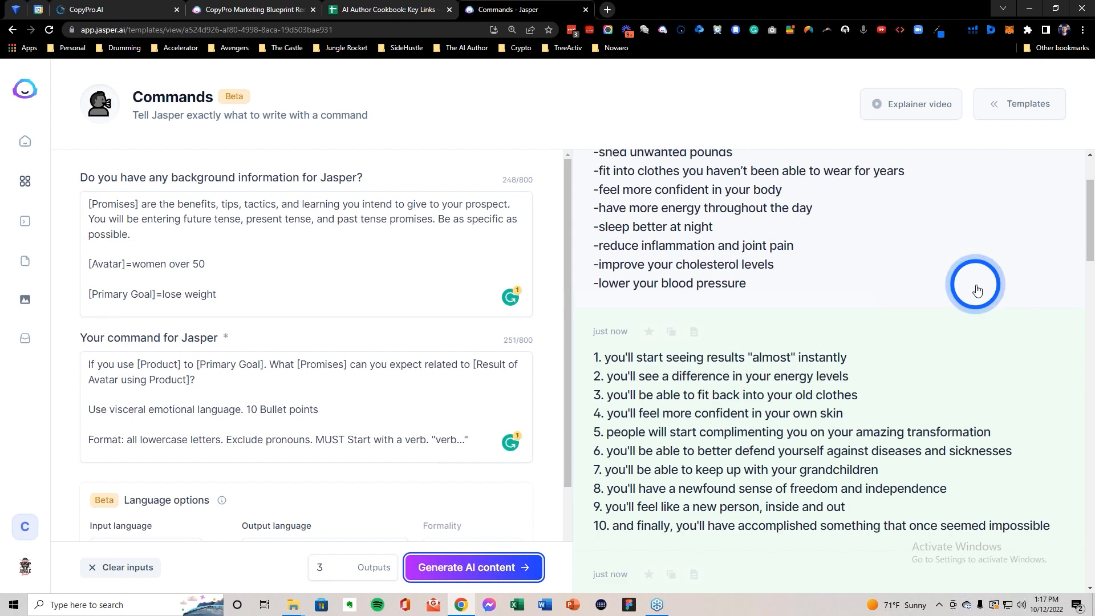
scroll(977, 290, "down", 1)
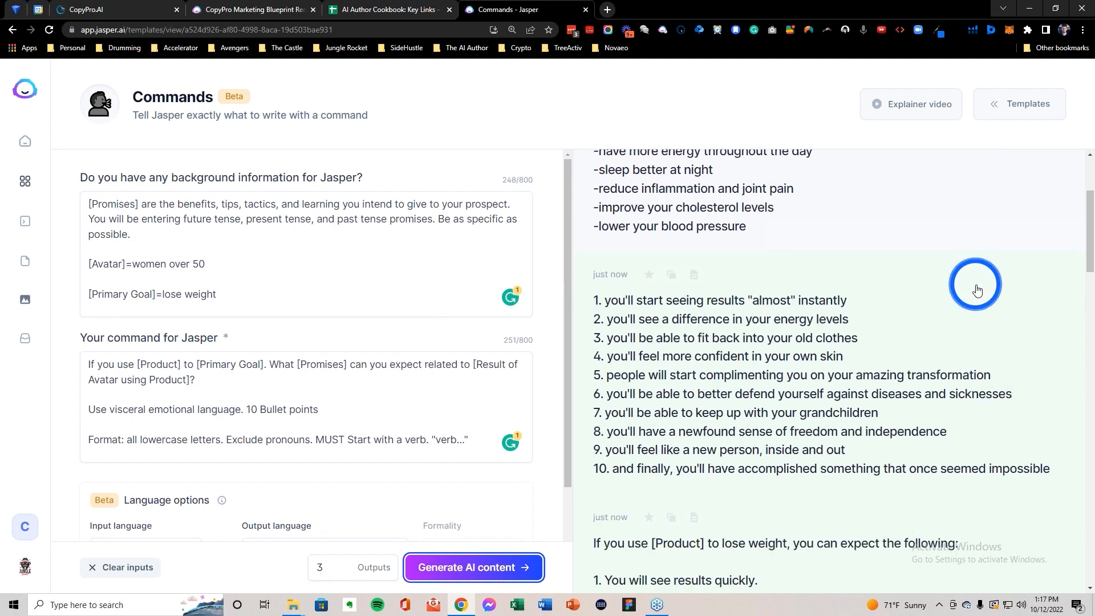
scroll(977, 290, "down", 1)
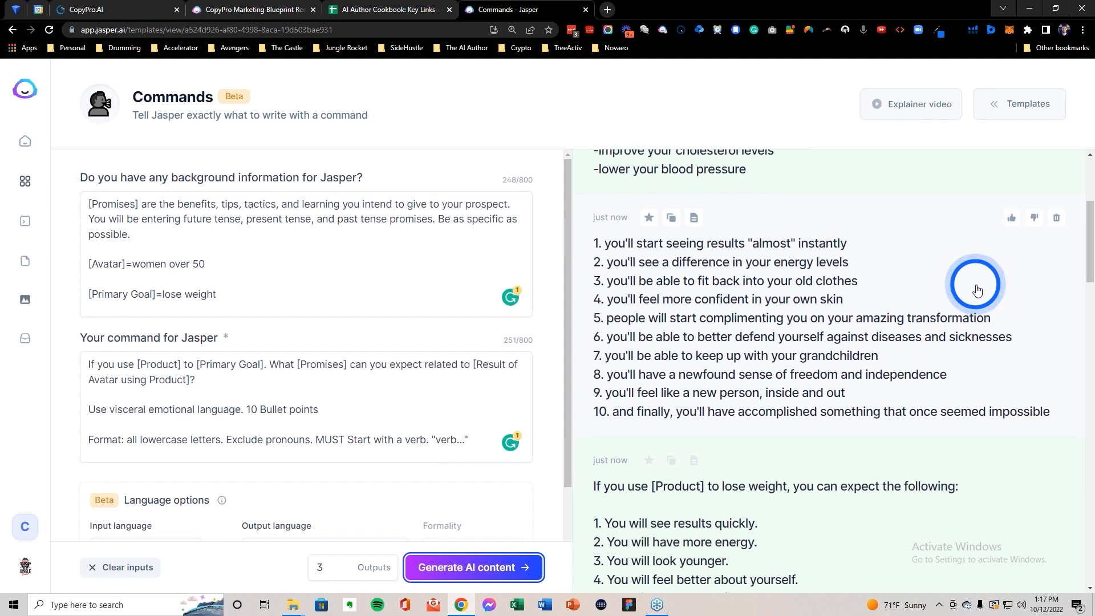
scroll(977, 290, "down", 1)
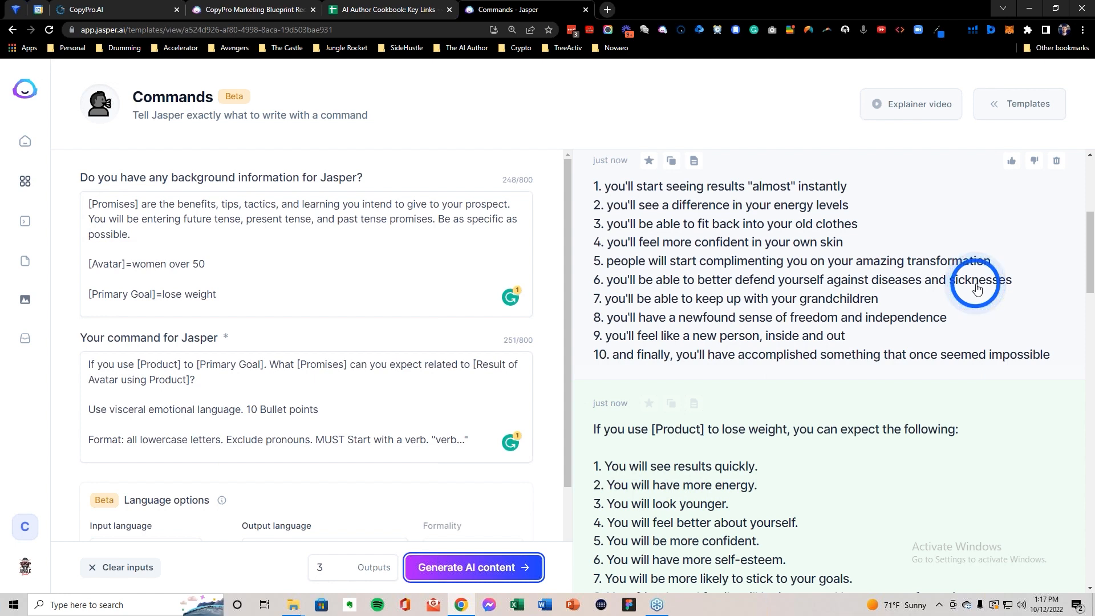
scroll(941, 289, "up", 1)
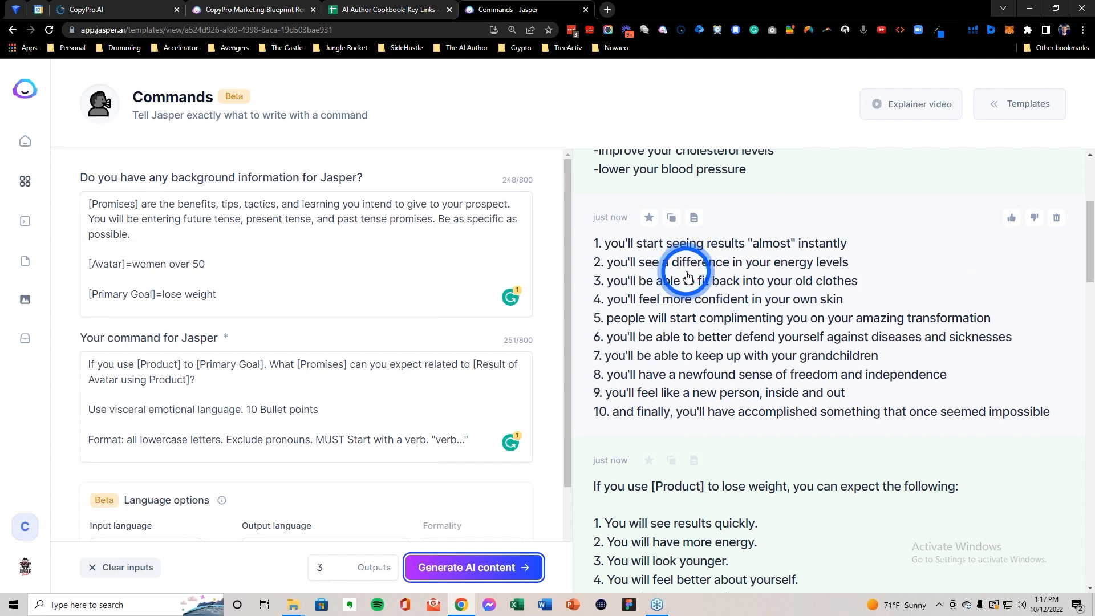
left_click(678, 286)
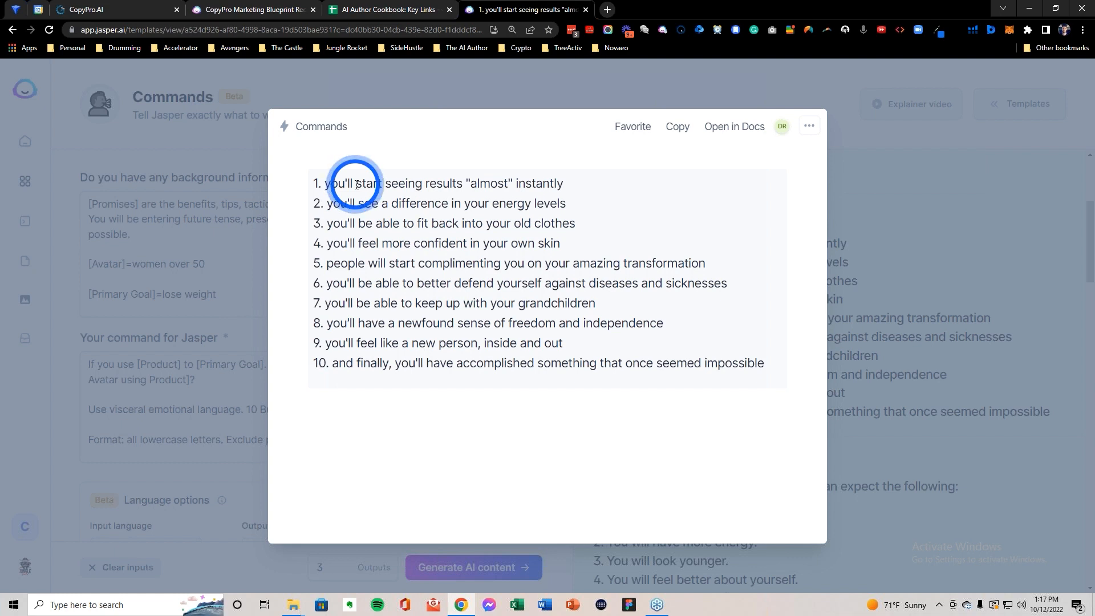
left_click_drag(355, 184, 600, 179)
key("ctrl+c")
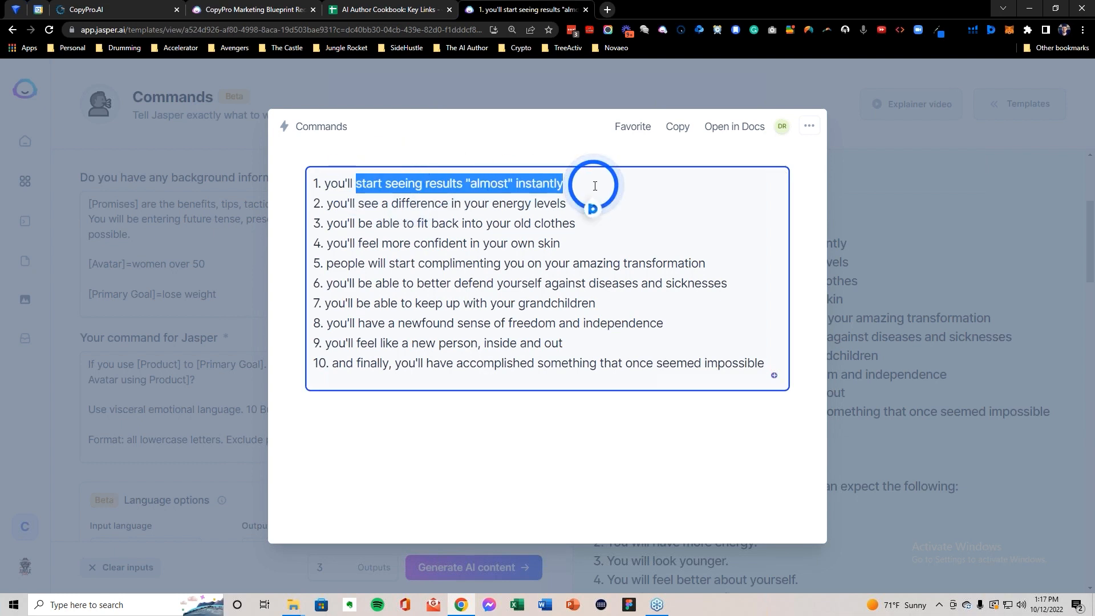
Step: Switch to CopyPro and create the first Promises (Present) entry with the verb "starting"
left_click(114, 9)
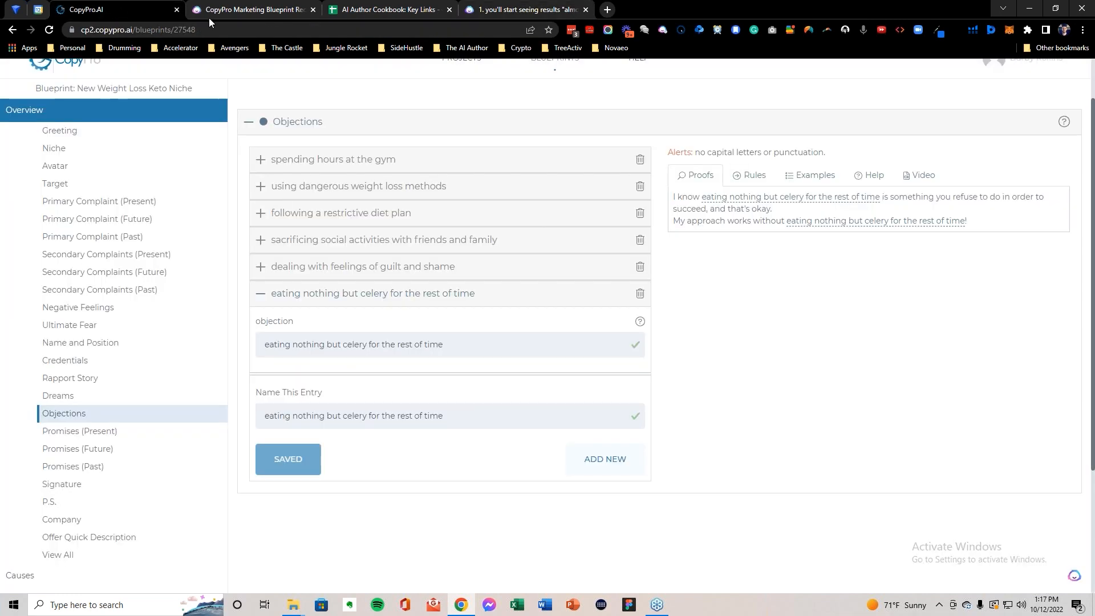
left_click(89, 435)
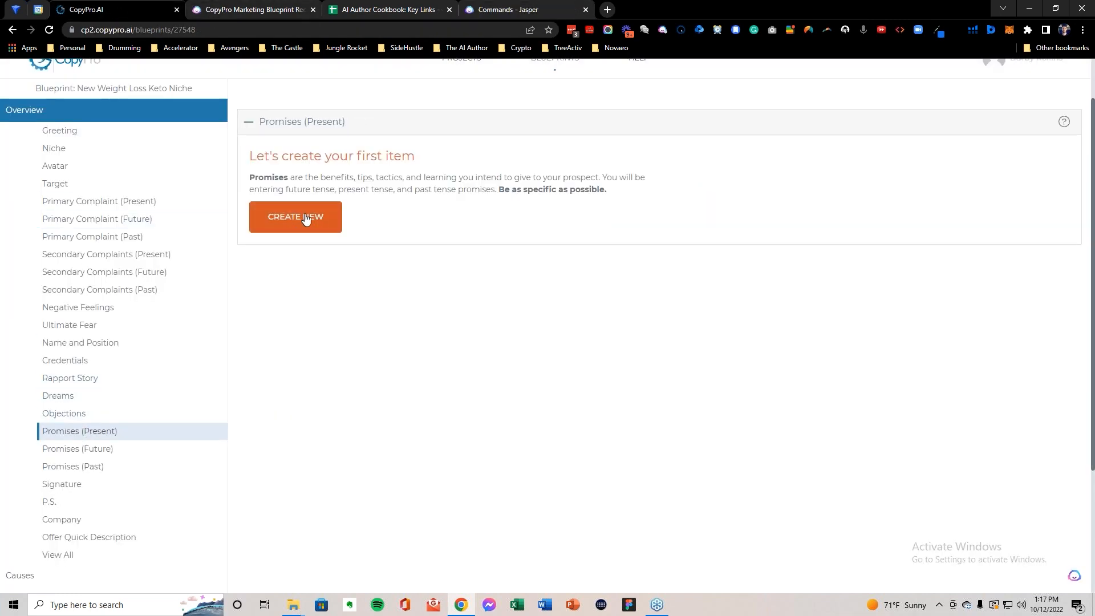
left_click(295, 217)
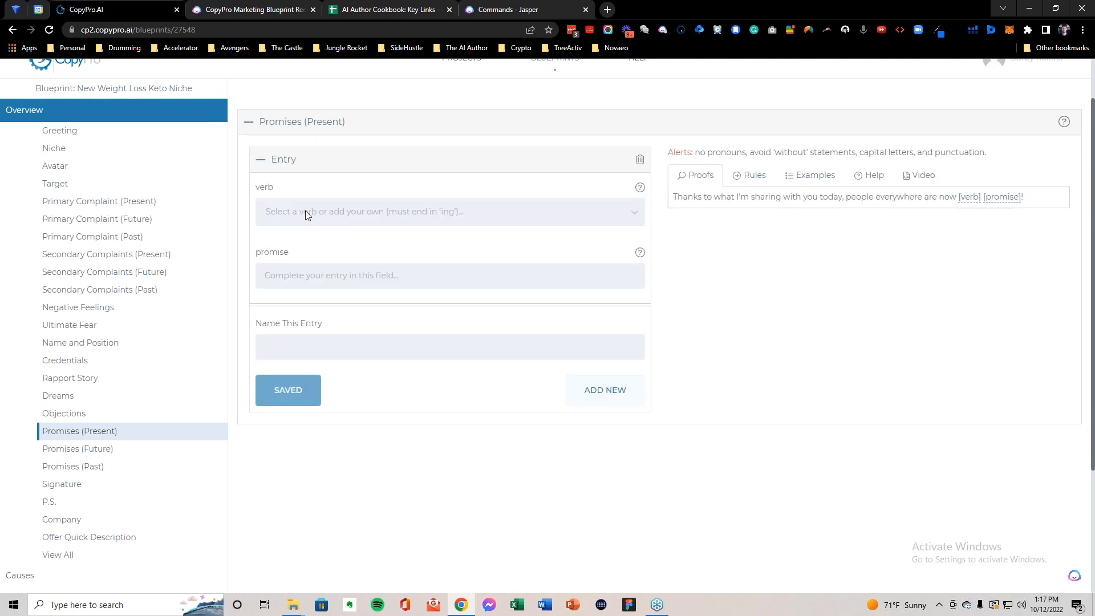
left_click(305, 213)
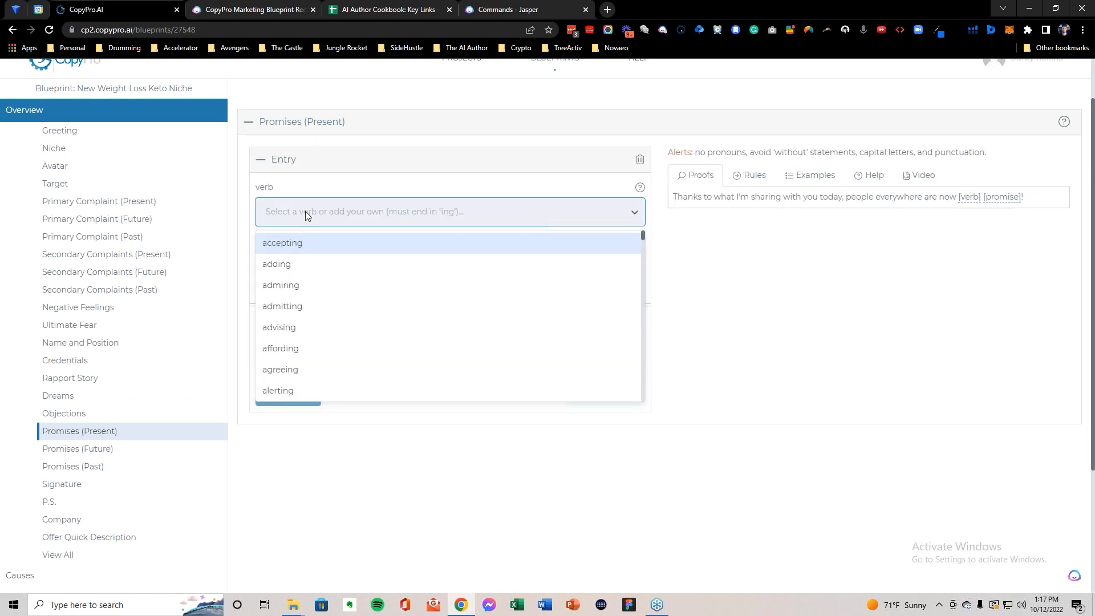
type("start")
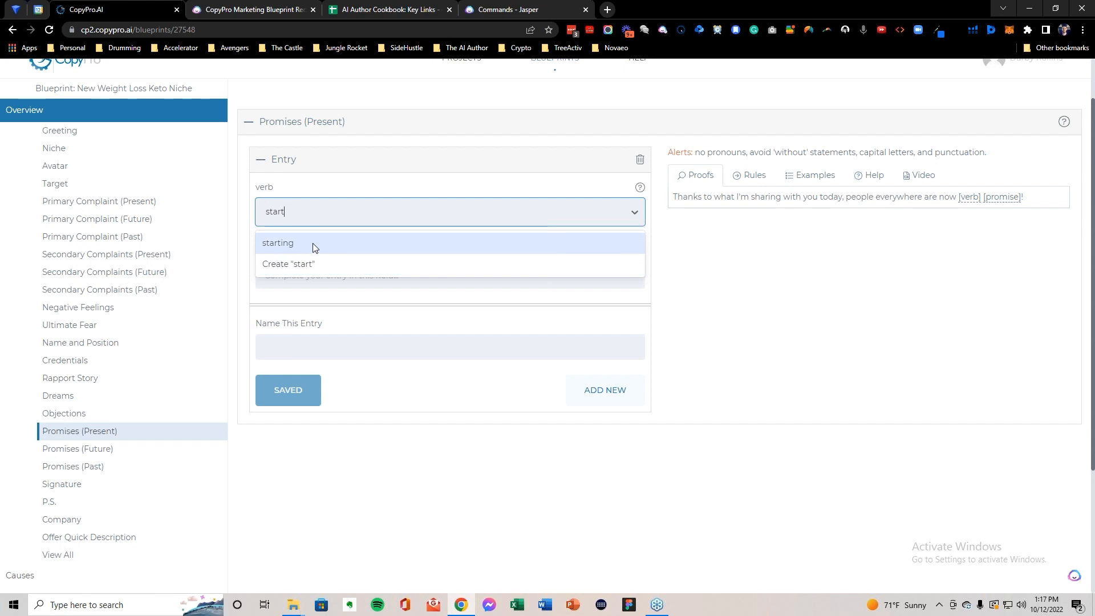
left_click(312, 243)
Step: Fill in the entry's promise from the copied line, reworded as "to see results "almost" instantly"
left_click(307, 277)
key("ctrl+v")
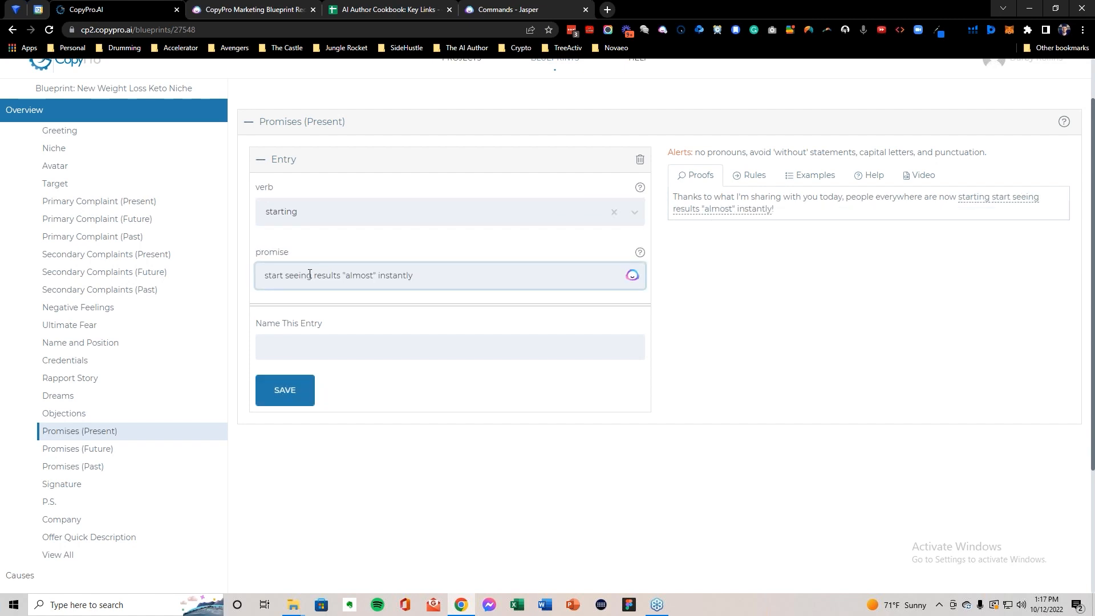
left_click_drag(309, 275, 260, 274)
type("to see")
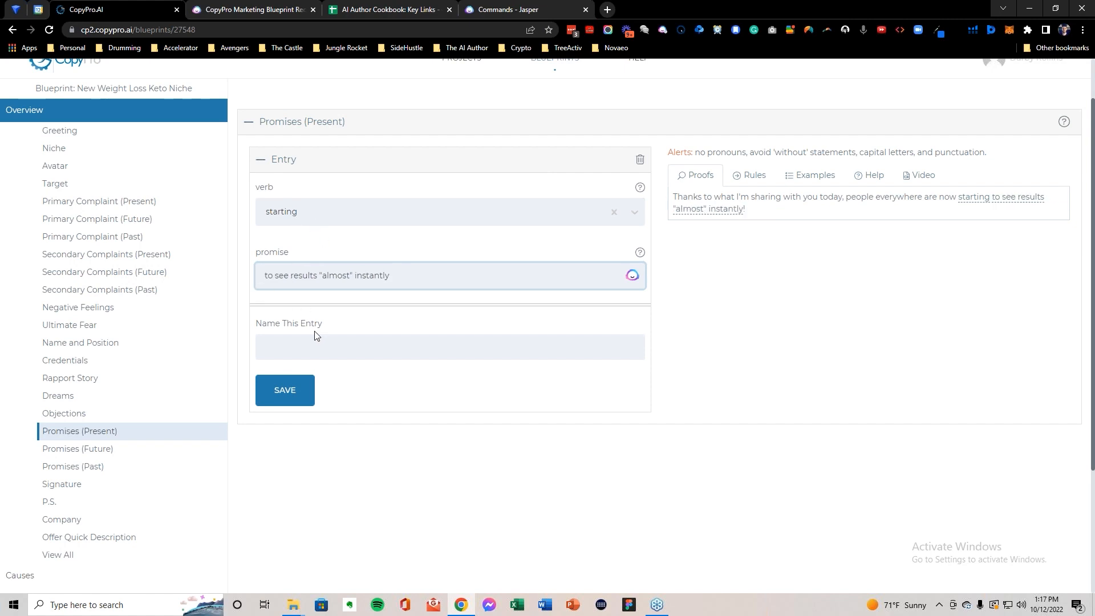
Step: Check the proof sentence, name the entry "start seeing results "almost" instantly" and save it
left_click_drag(826, 214, 673, 191)
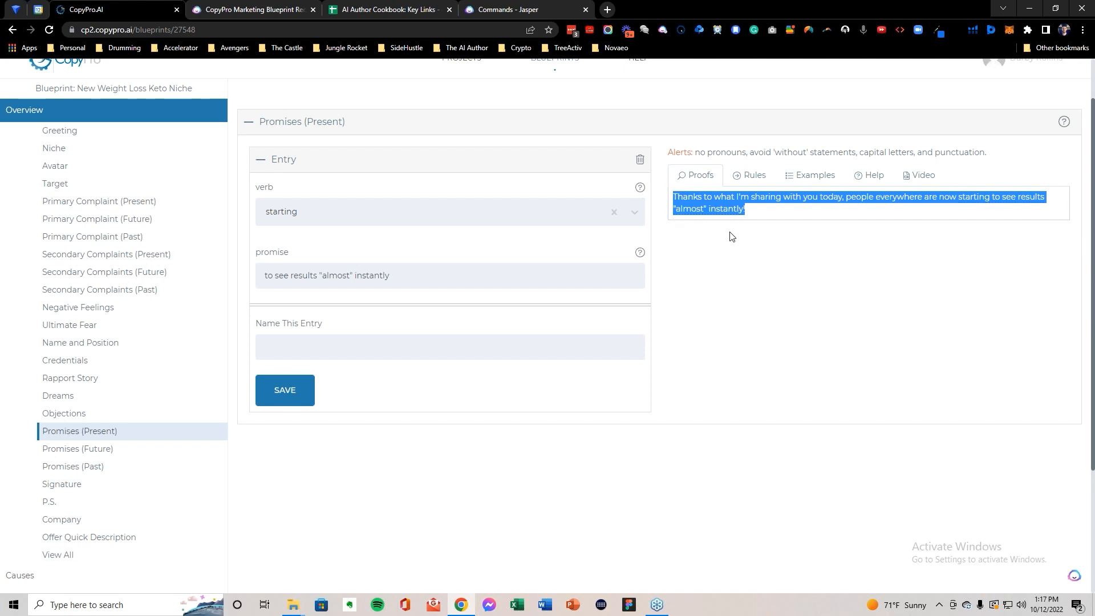
left_click(355, 349)
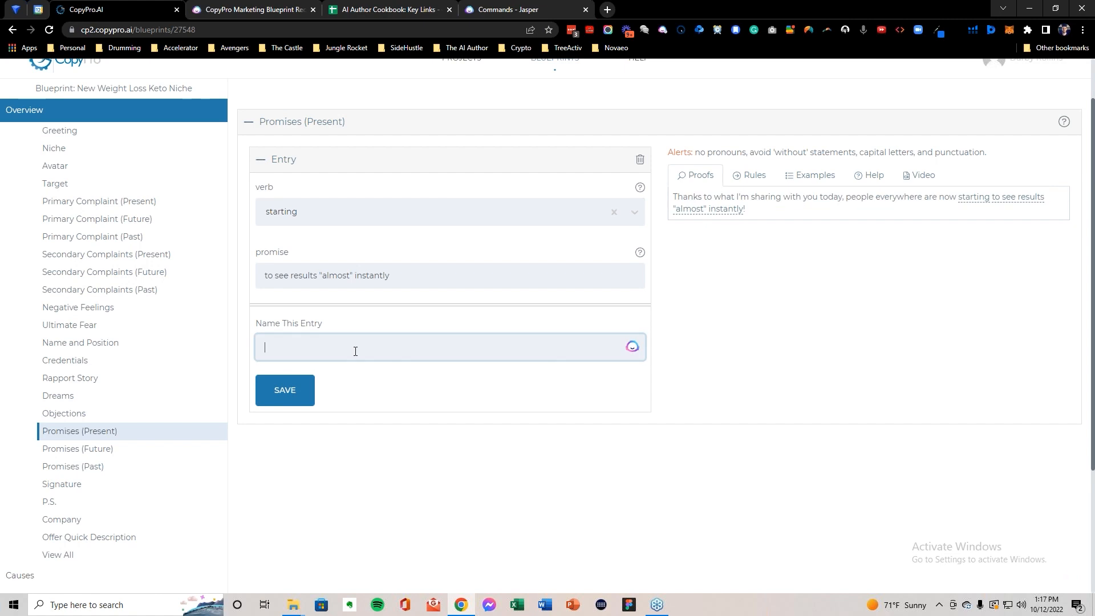
key("ctrl+v")
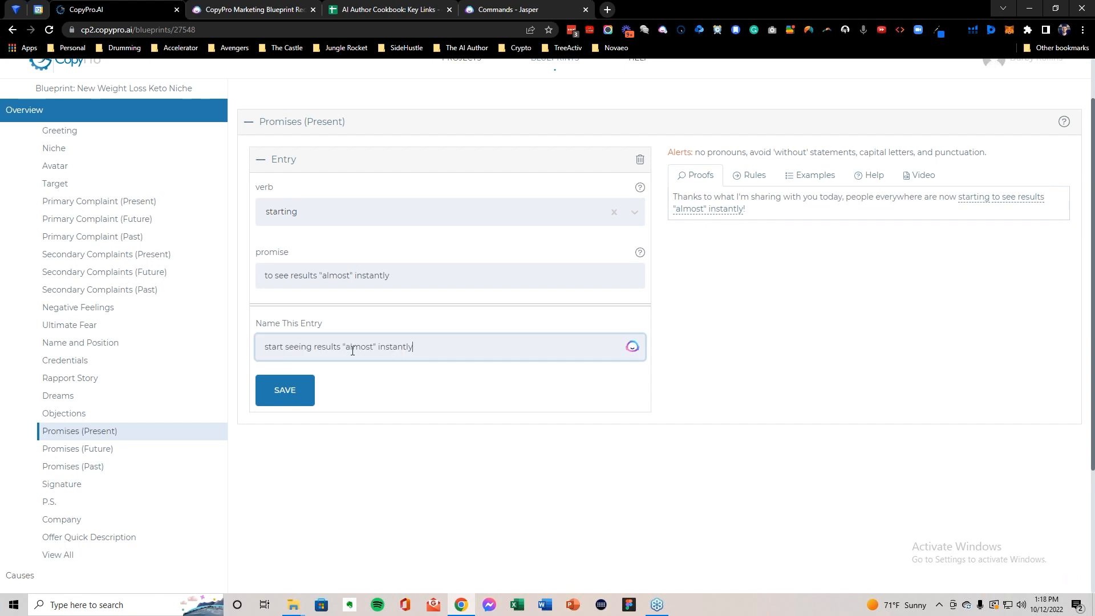
left_click(293, 391)
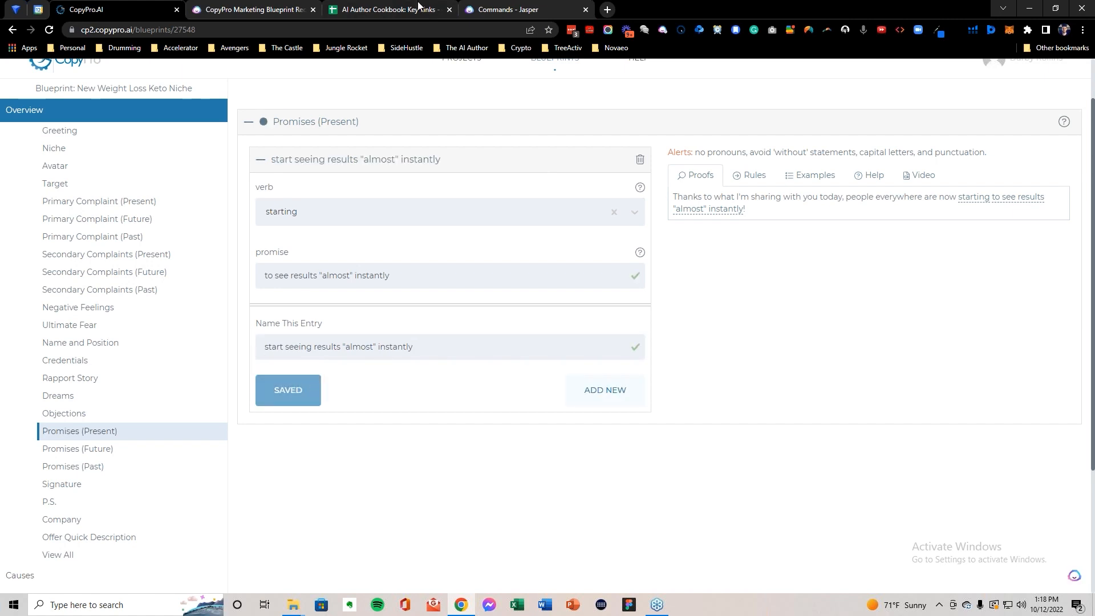
Step: Add another Promises (Present) entry and copy "see a difference in your energy levels" from the second line of Jasper's list
left_click(606, 392)
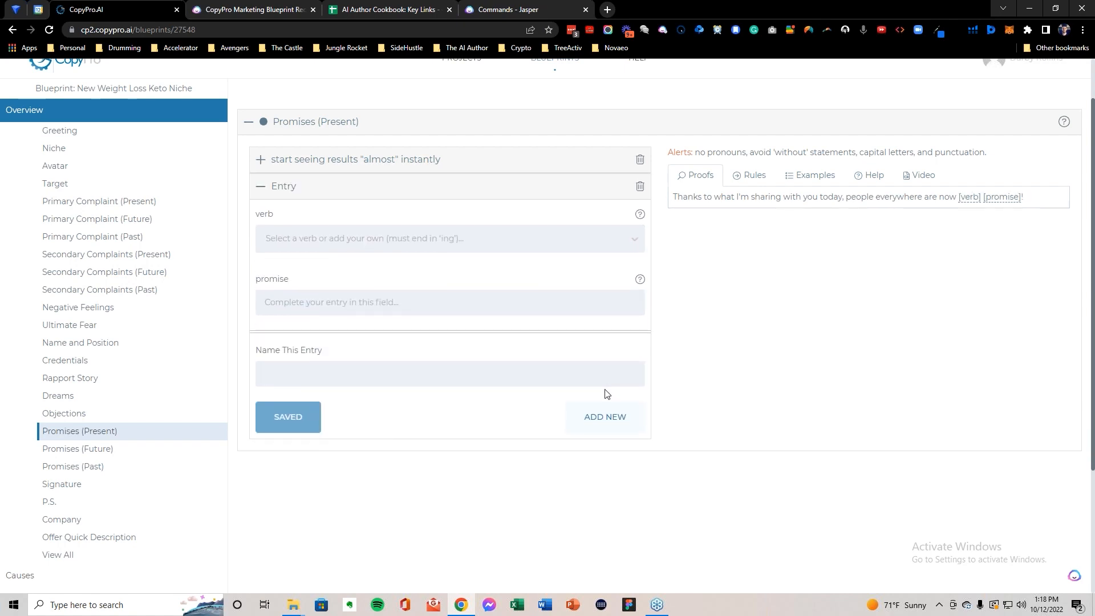
left_click(507, 11)
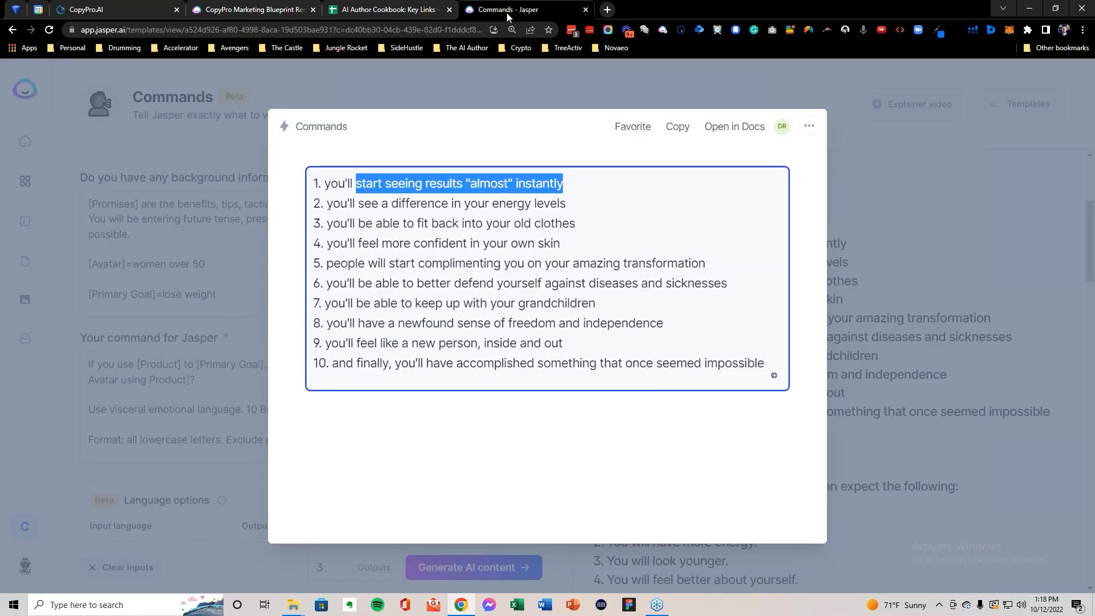
left_click(359, 203)
left_click_drag(359, 203, 566, 204)
key("ctrl+c")
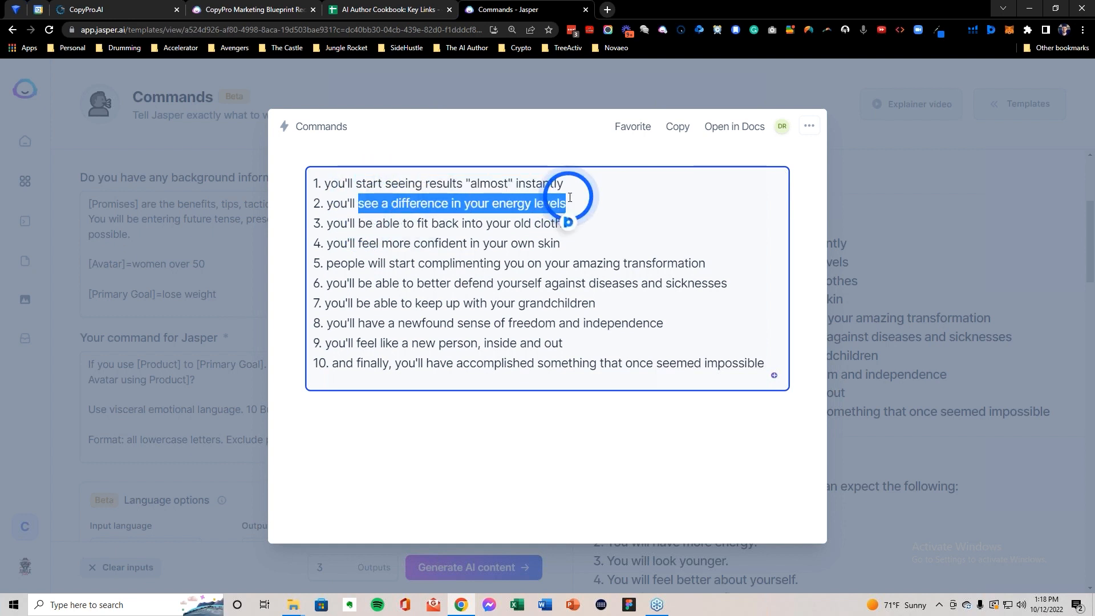
Step: Back in CopyPro, give the new entry the verb "seeing" and the promise "a difference in your energy levels"
left_click(81, 6)
left_click(287, 239)
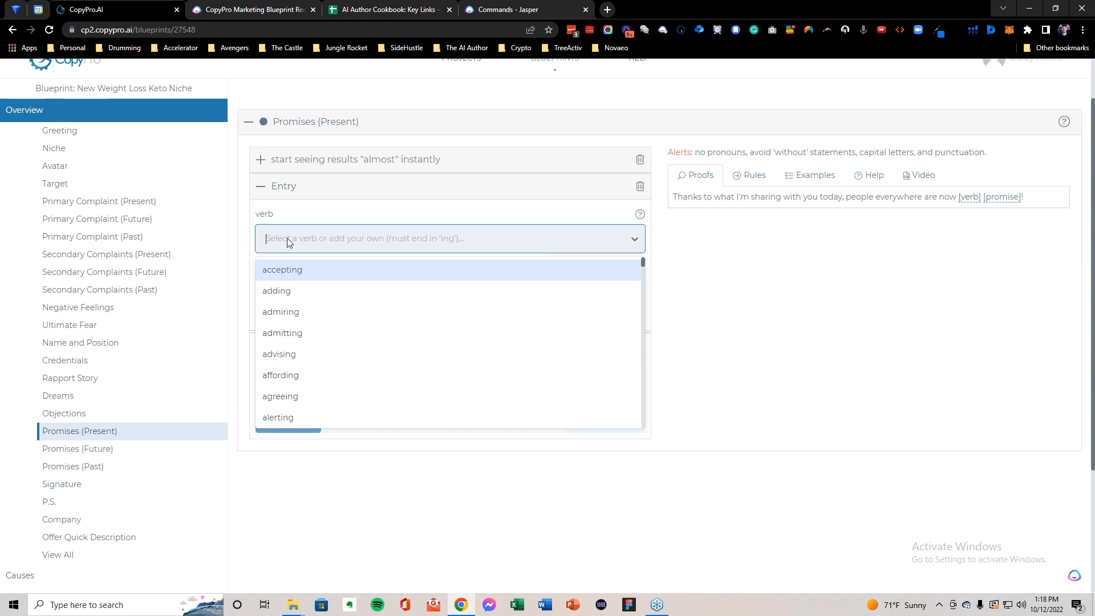
type("see")
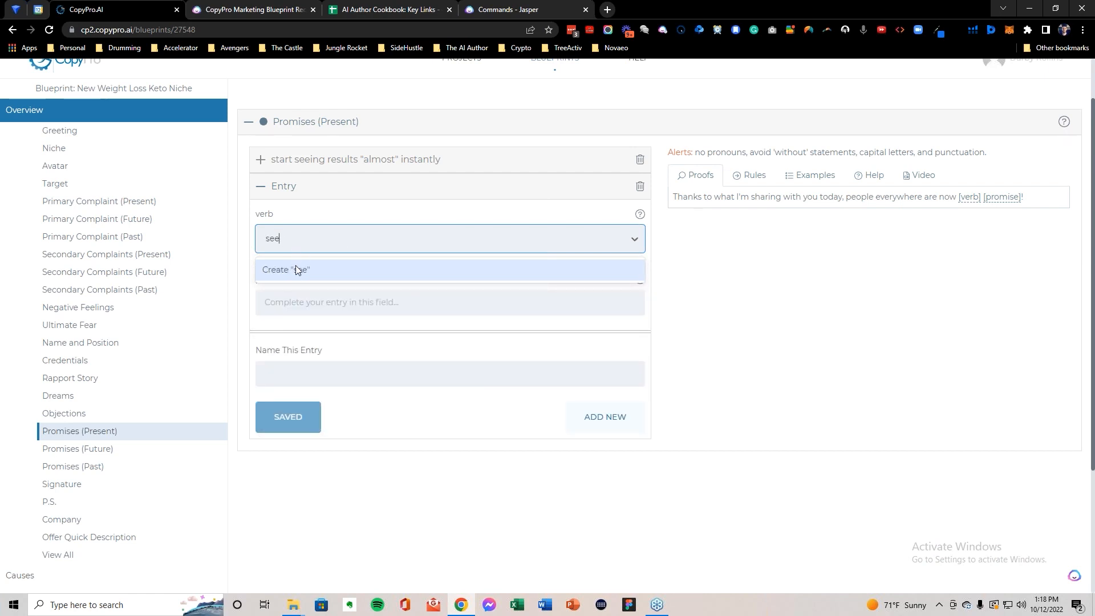
type("ing")
left_click(294, 269)
left_click(305, 302)
key("ctrl+v")
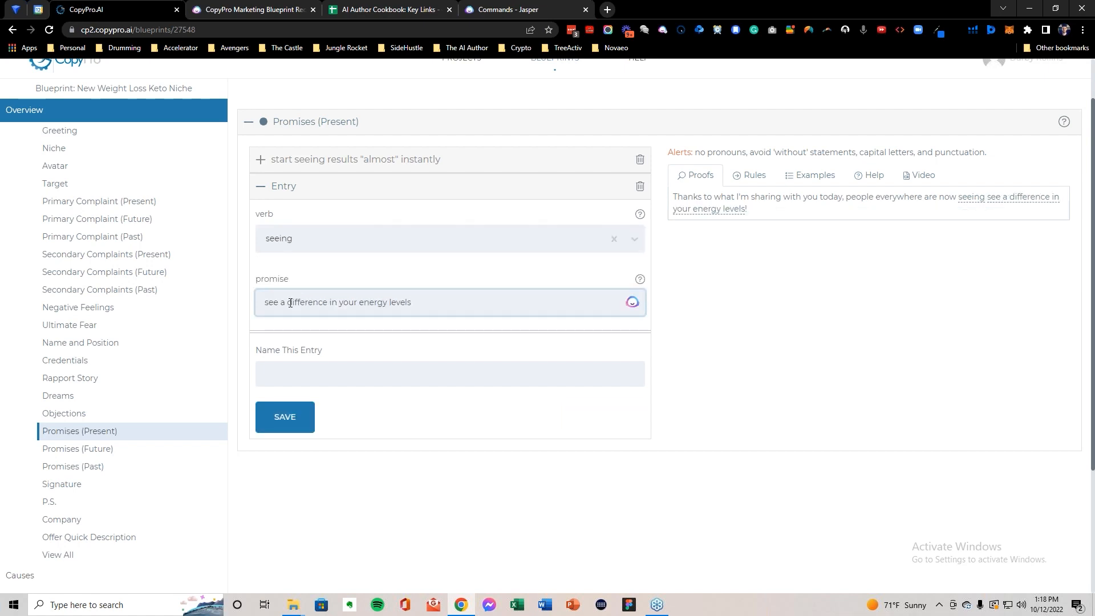
left_click_drag(280, 303, 259, 304)
key("BackSpace")
Step: Name the entry "see a difference in energy levels", shorten its promise to "a difference in energy levels" and save it
left_click(290, 361)
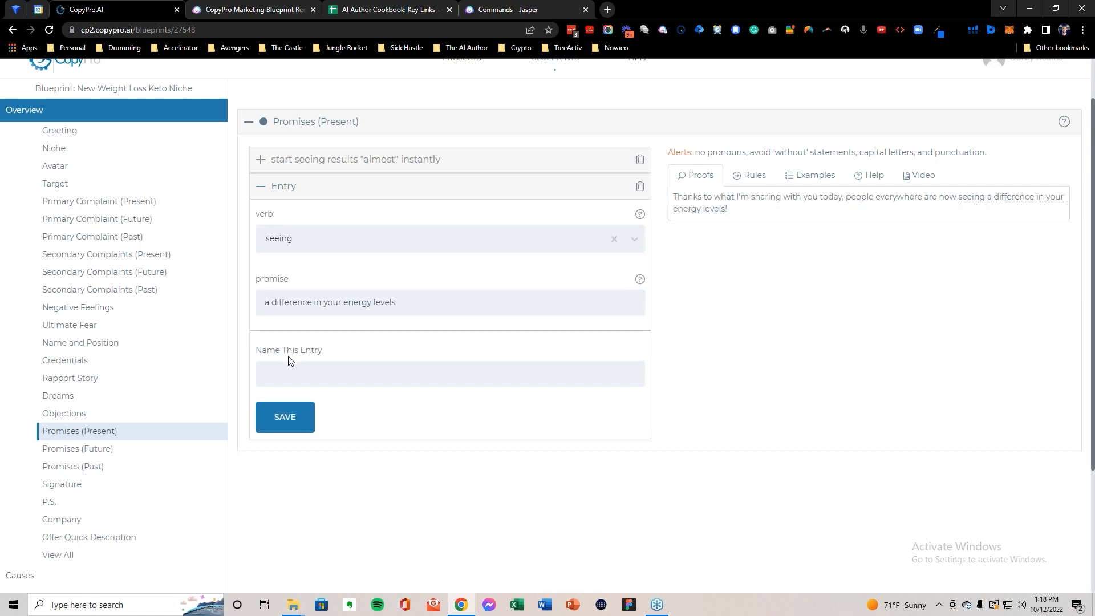
left_click(301, 372)
key("ctrl+v")
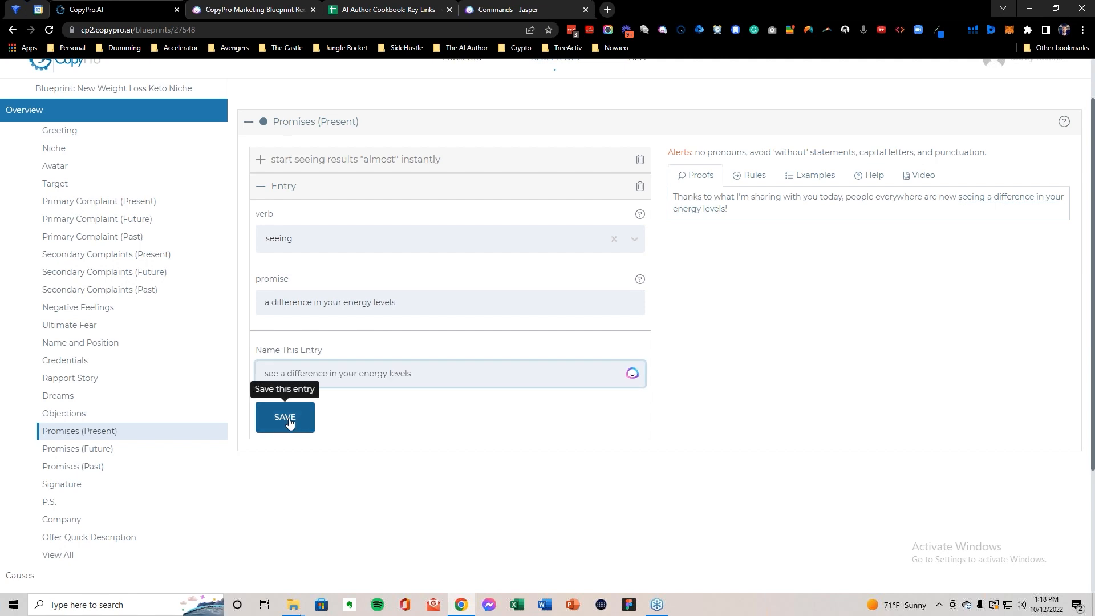
double_click(346, 374)
key("BackSpace")
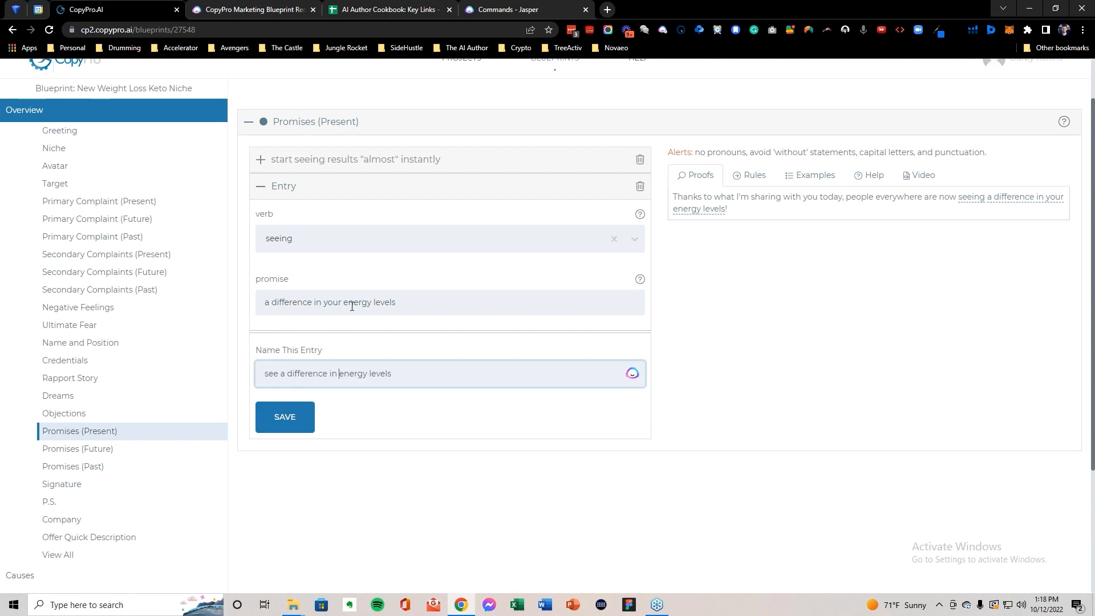
left_click(354, 306)
left_click_drag(344, 302, 323, 302)
key("BackSpace")
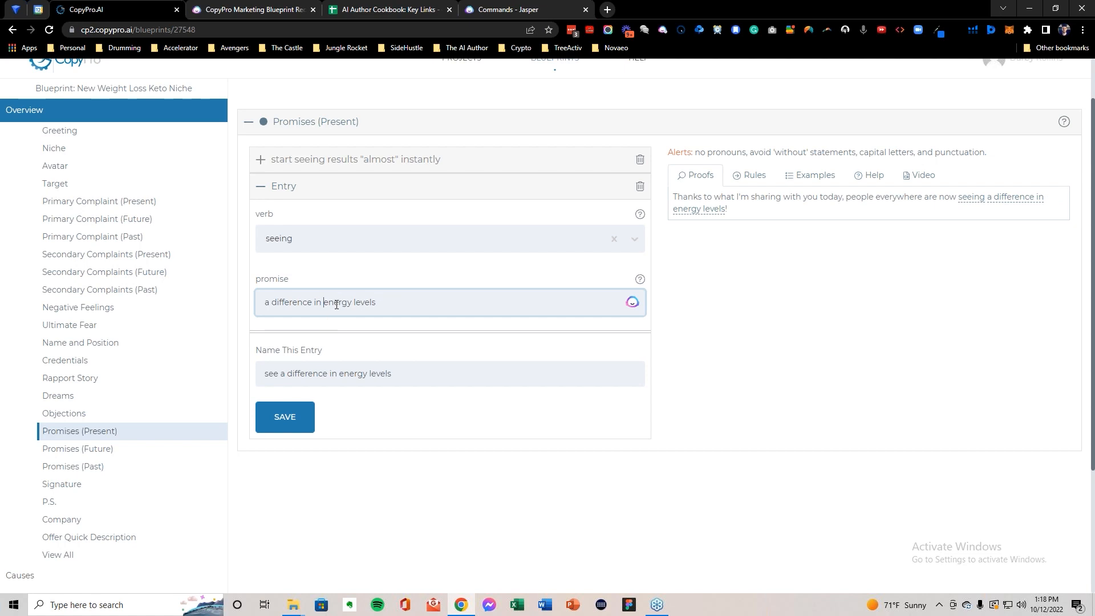
left_click(293, 423)
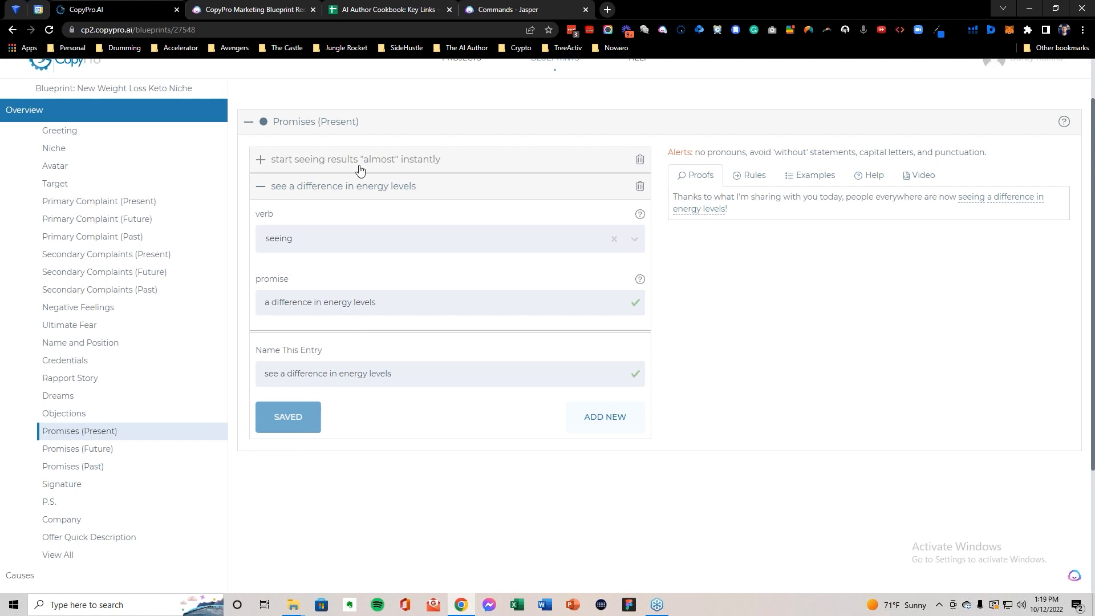
Step: Review the Promises row in the spreadsheet and the remaining Overview sections in CopyPro, including Offer Quick Description
left_click(394, 12)
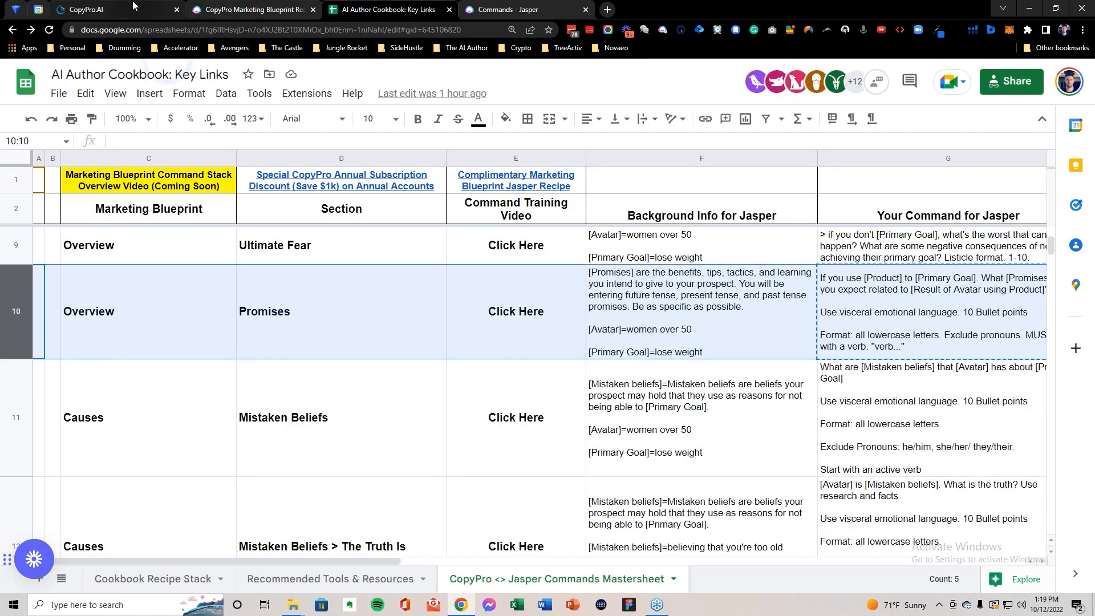
left_click(133, 8)
scroll(120, 325, "down", 2)
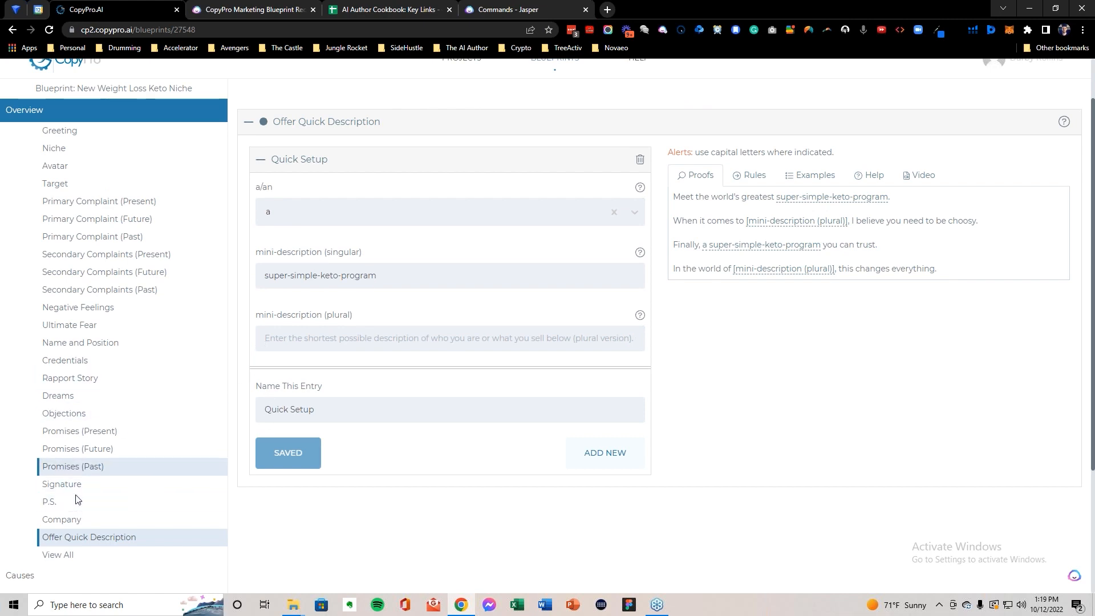
scroll(165, 285, "down", 1)
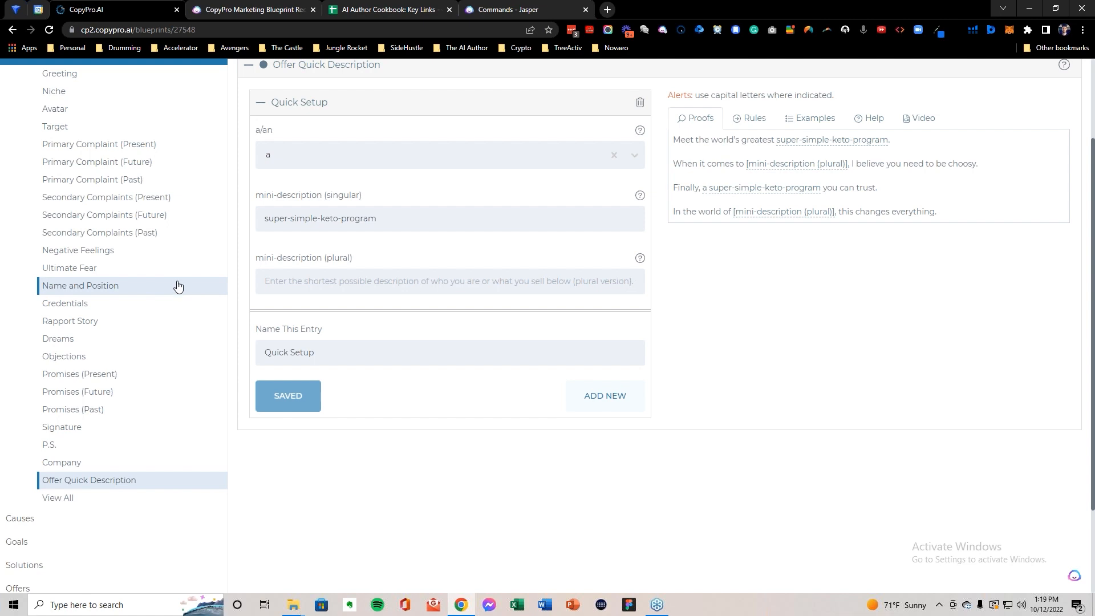
scroll(176, 282, "down", 1)
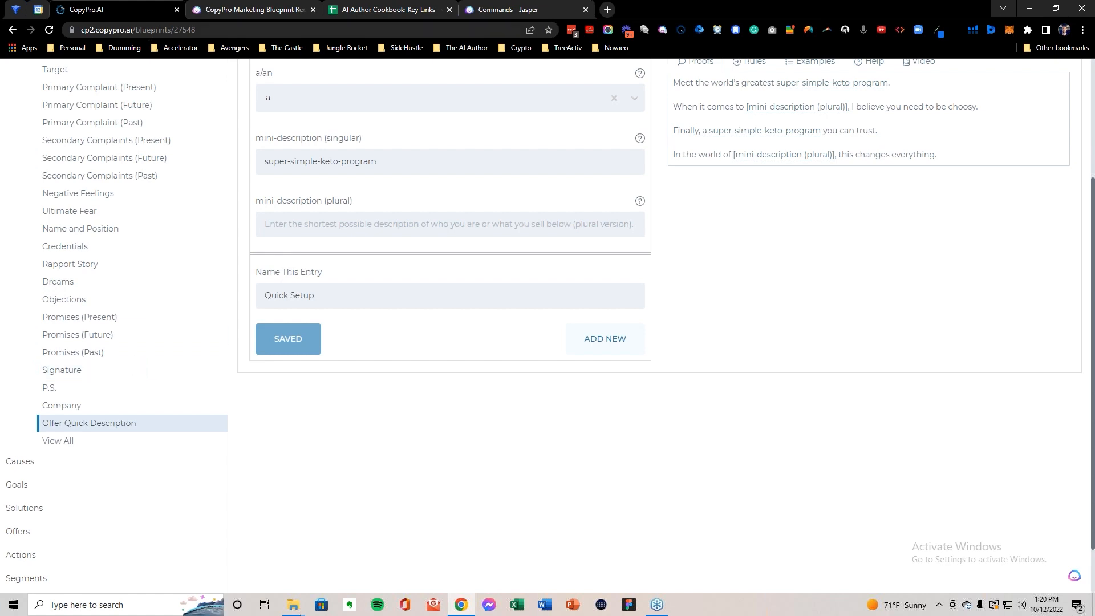
scroll(247, 396, "up", 2)
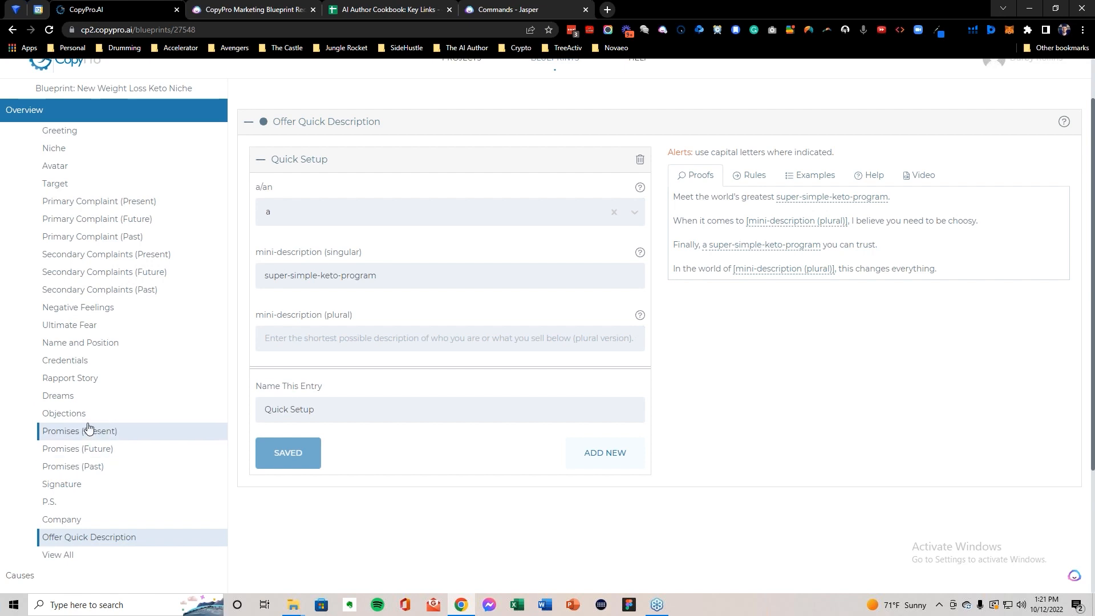
Step: Go to the blueprint's Causes section and create a new Mistaken Beliefs (Future) entry
scroll(109, 422, "down", 1)
scroll(108, 422, "down", 2)
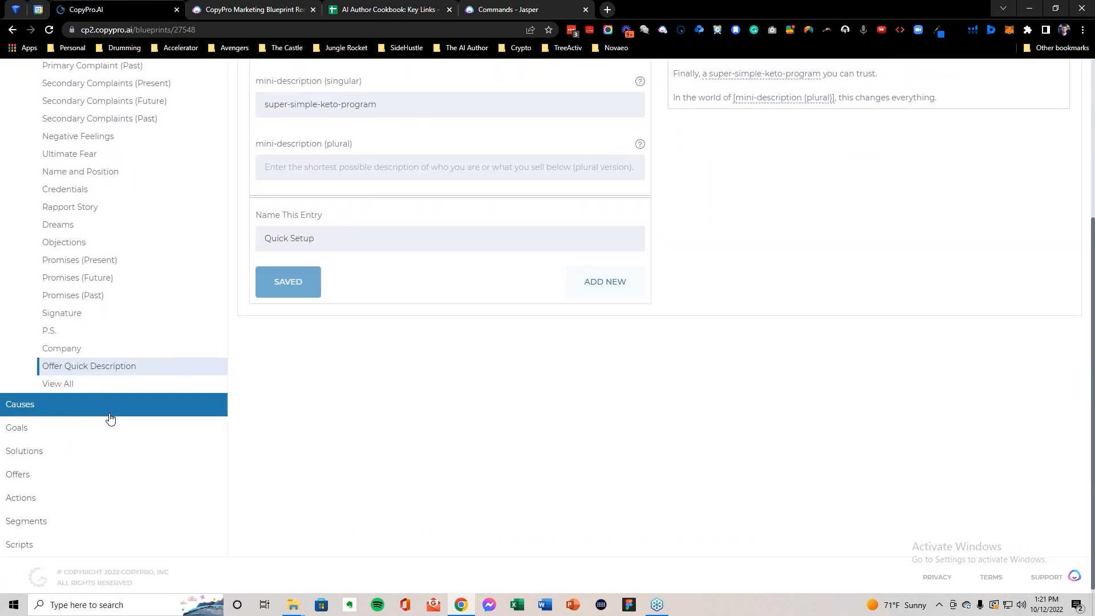
left_click(76, 407)
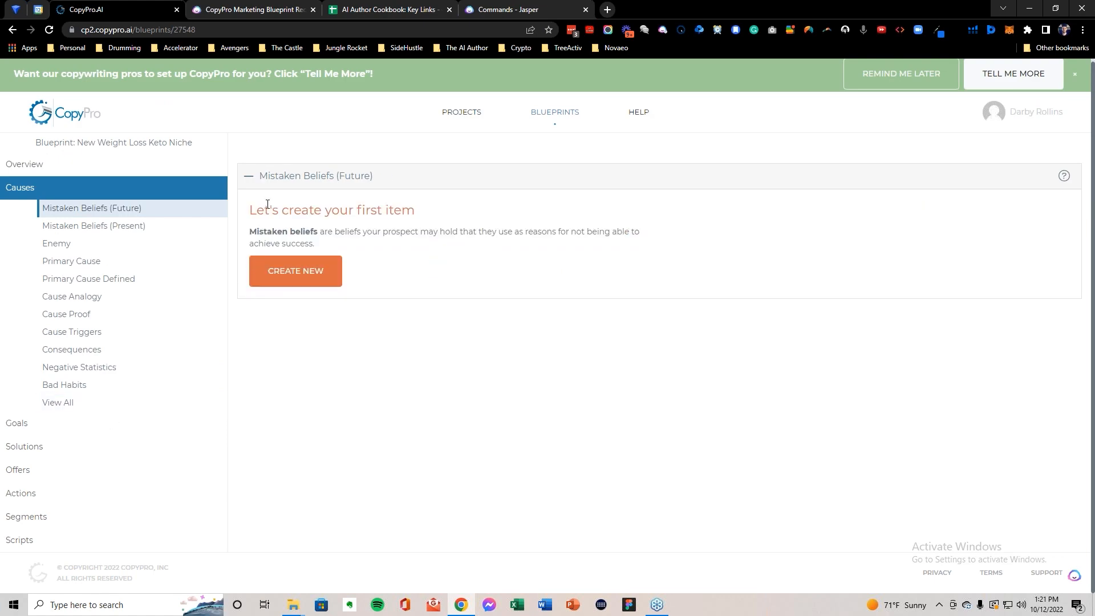
left_click(297, 272)
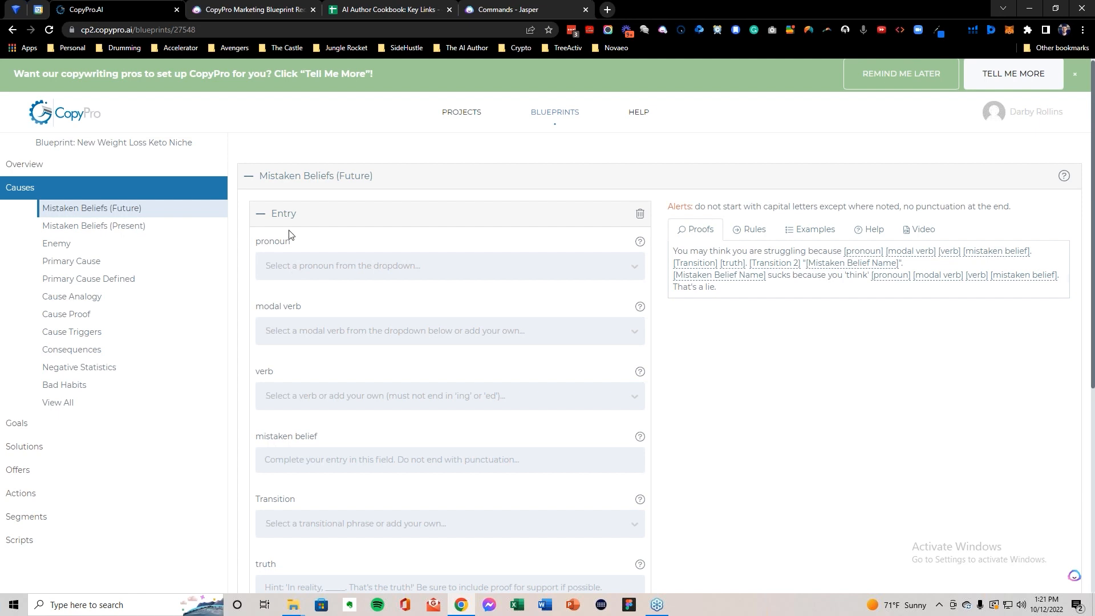
Step: Switch to the spreadsheet and copy the background info cell of the Mistaken Beliefs row
left_click(399, 10)
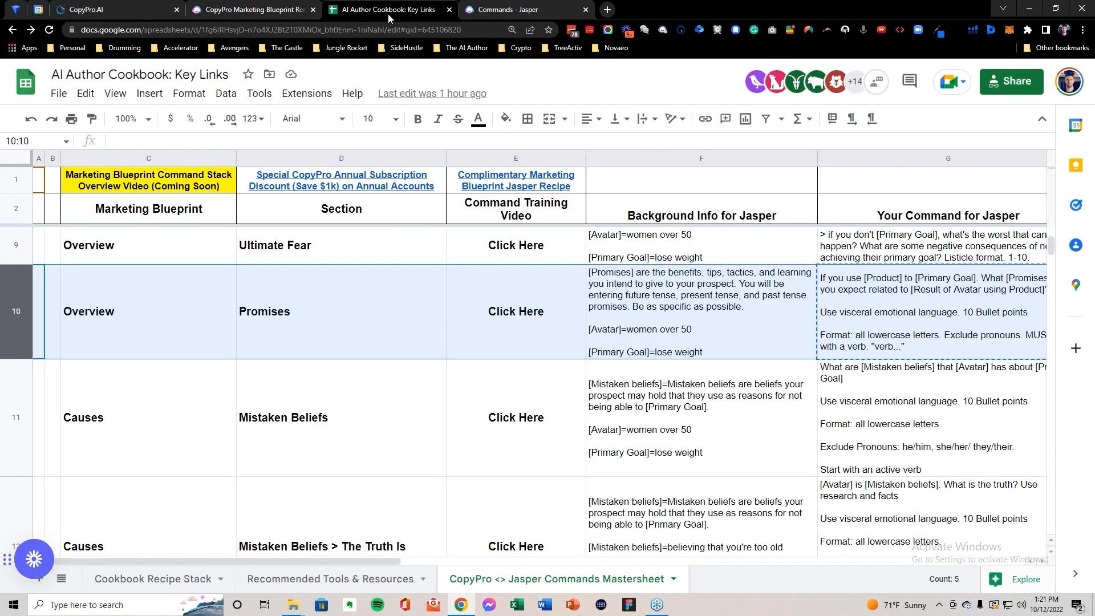
left_click(7, 419)
left_click(695, 433)
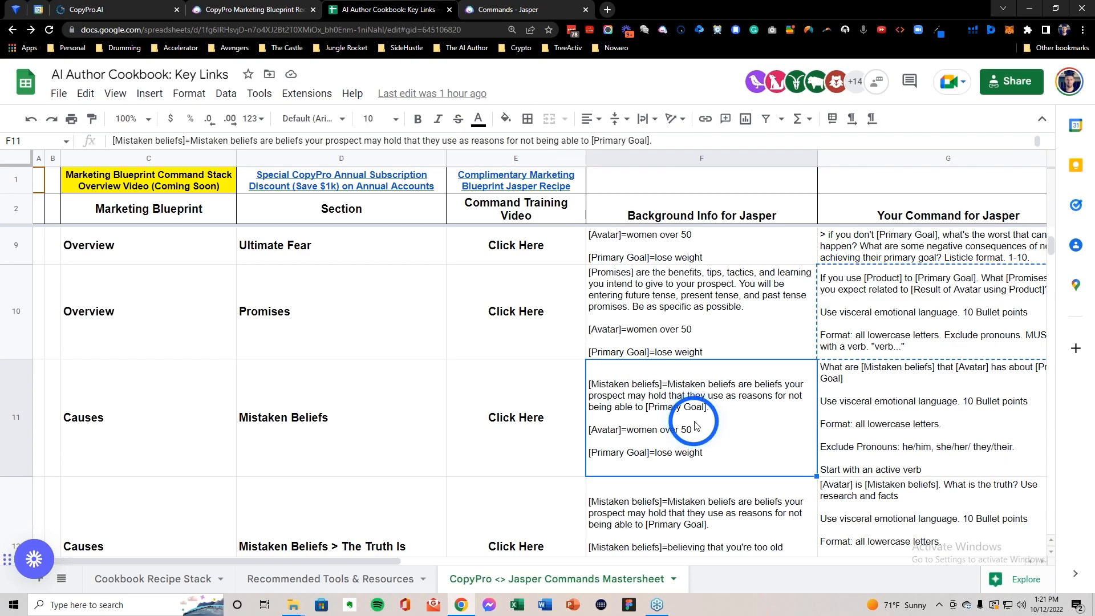
key("ctrl+c")
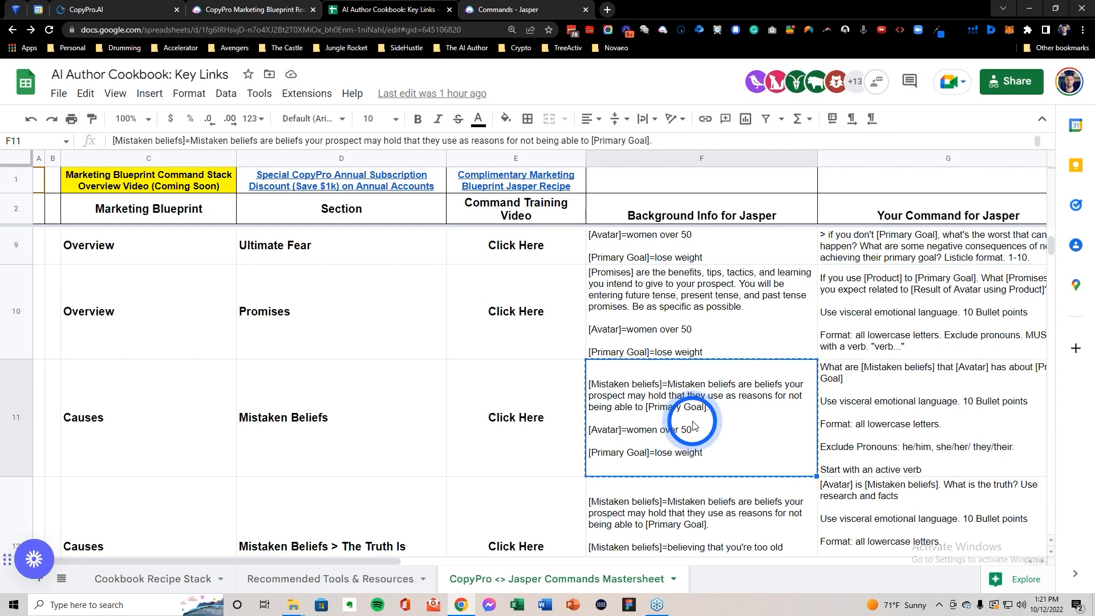
Step: Replace Jasper's background information with the copied Mistaken Beliefs text, without the surrounding quotation marks
left_click(543, 12)
left_click(166, 290)
left_click(191, 287)
key("ctrl+a")
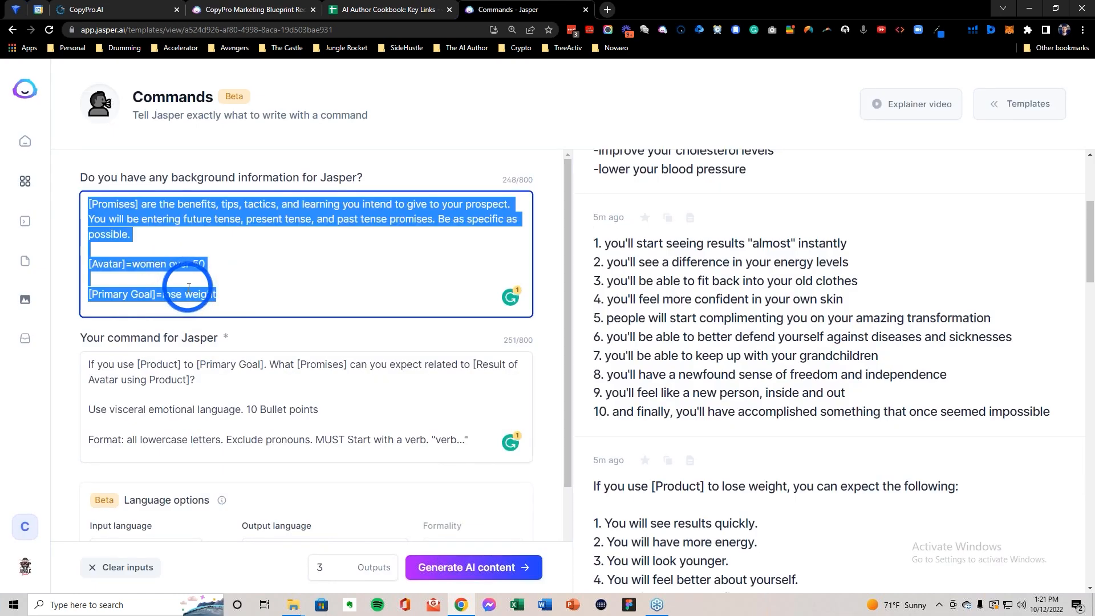
key("BackSpace")
key("ctrl+v")
key("BackSpace")
left_click(92, 203)
key("BackSpace")
Step: Replace Jasper's command with the Mistaken Beliefs command from the spreadsheet, without surrounding quotation marks, and generate the content
key("ctrl+shift+Tab")
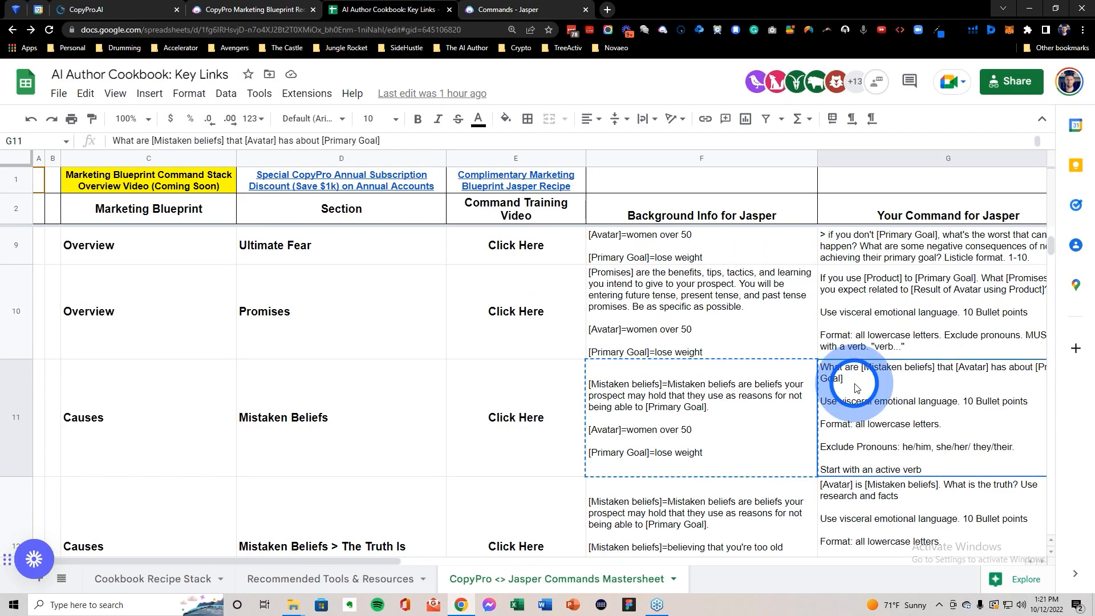
left_click(517, 8)
left_click(220, 348)
key("ctrl+v")
left_click(92, 349)
key("BackSpace")
key("BackSpace")
left_click(283, 473)
left_click(487, 567)
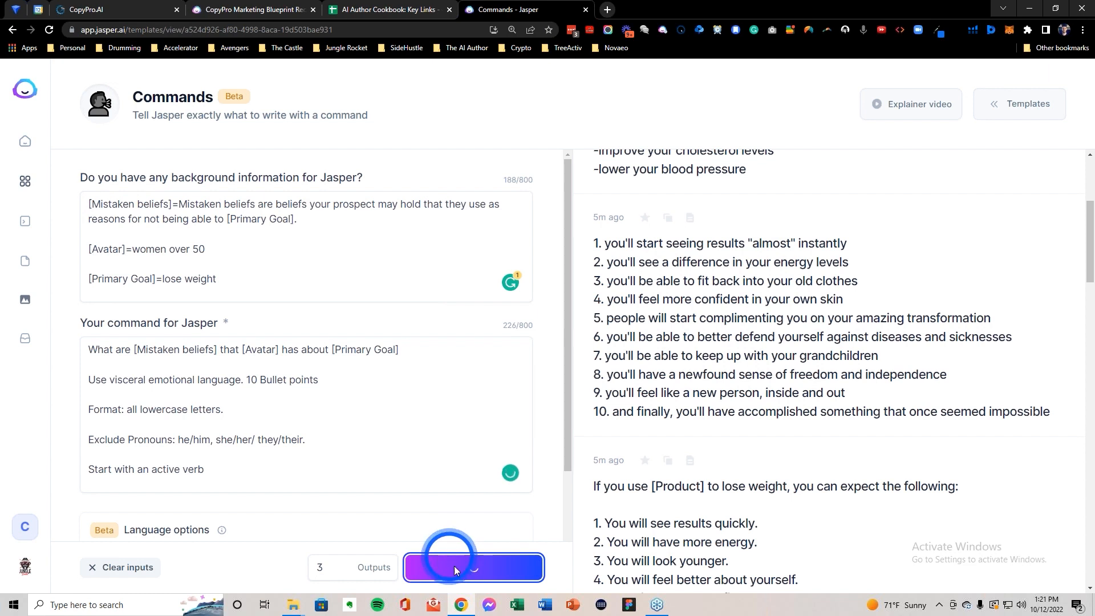
Step: Review the generated lists of mistaken beliefs and compare the first two outputs
scroll(693, 356, "up", 4)
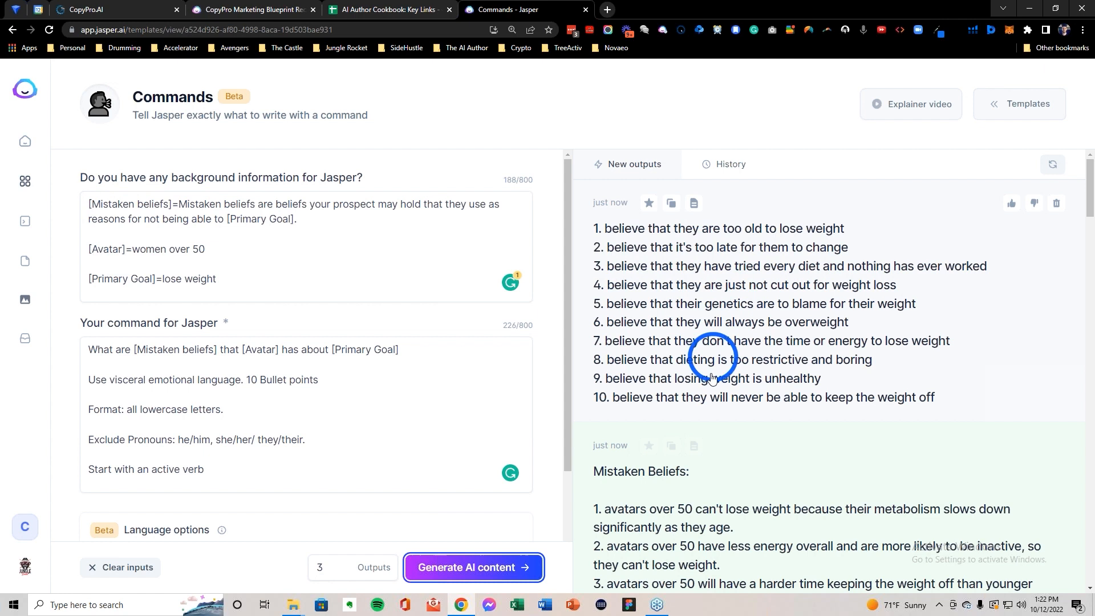
scroll(713, 370, "down", 2)
scroll(715, 379, "down", 3)
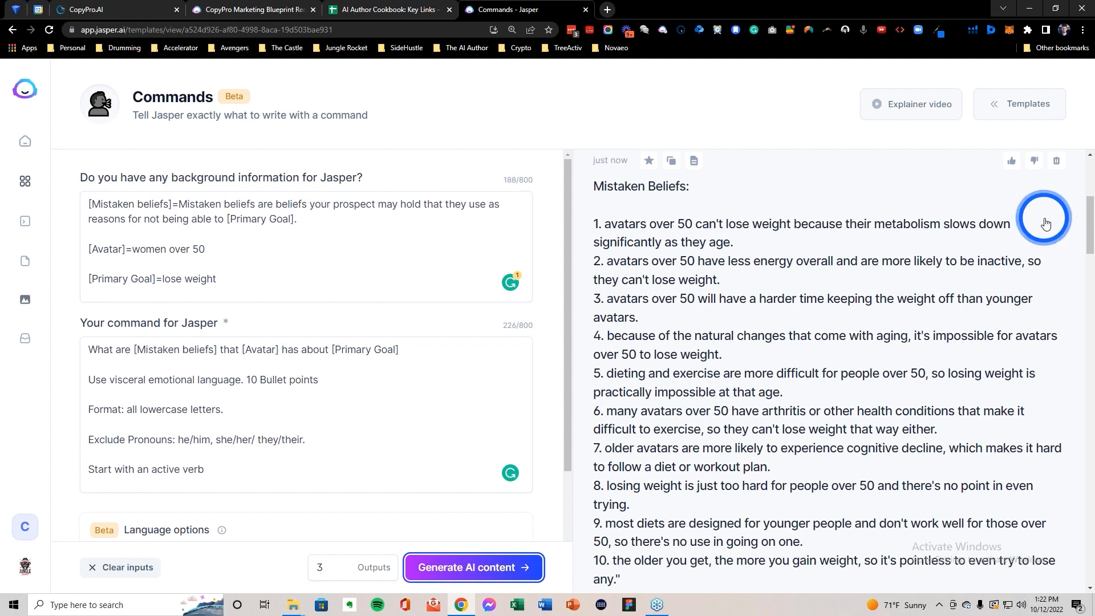
scroll(1045, 222, "up", 4)
scroll(1045, 222, "down", 4)
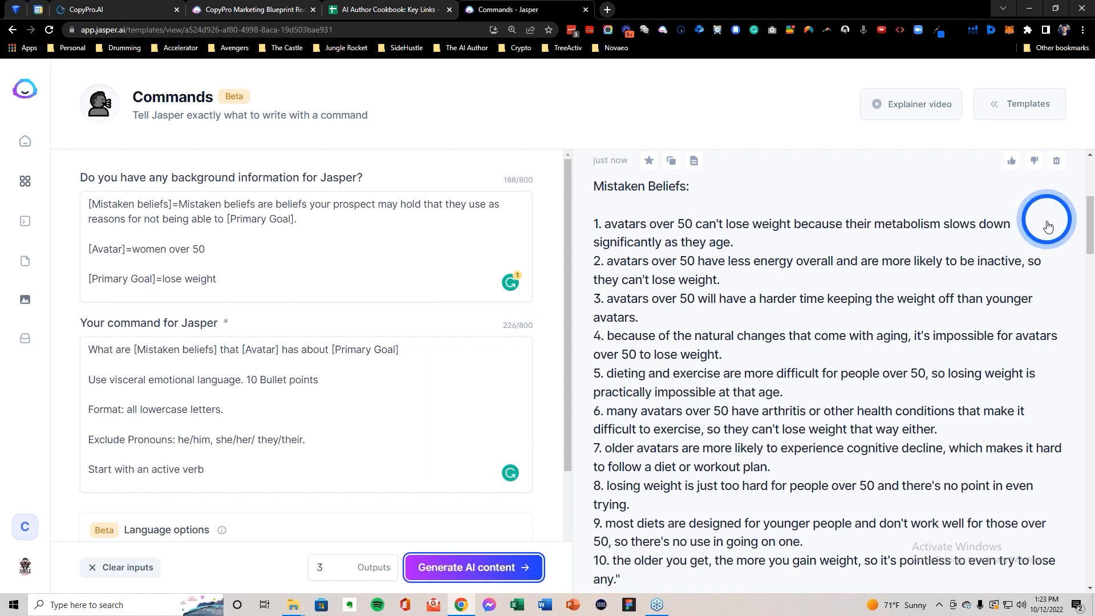
scroll(1048, 235, "up", 5)
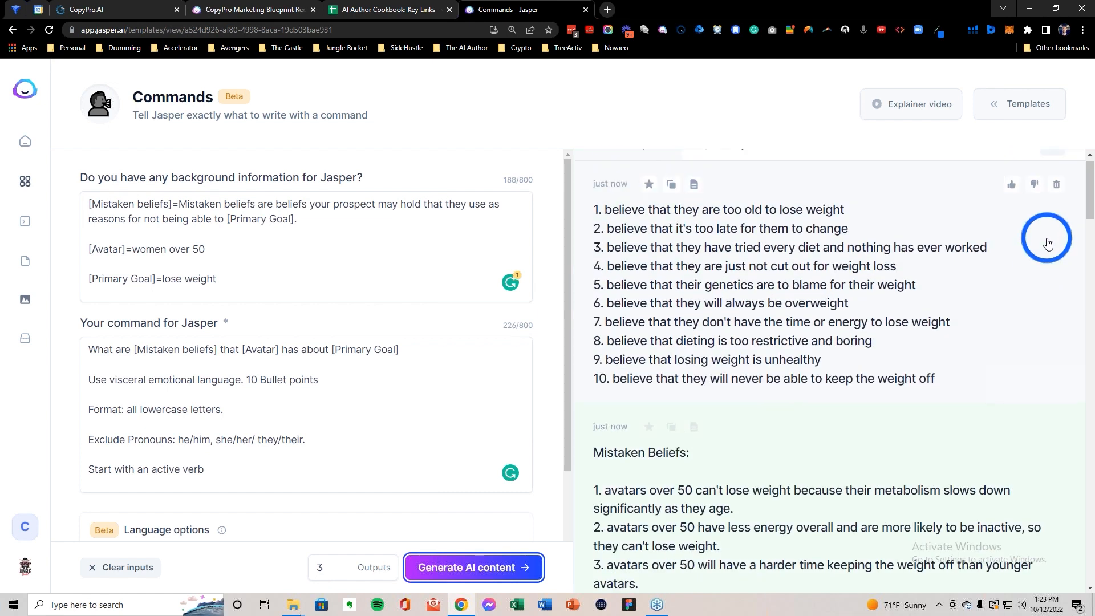
scroll(1049, 245, "down", 1)
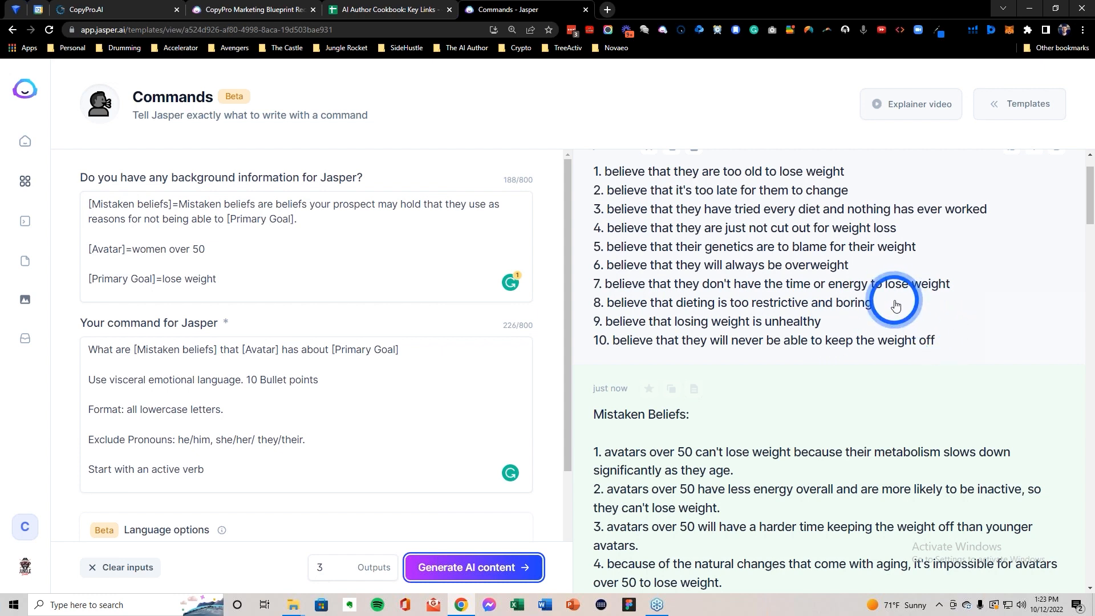
scroll(894, 308, "up", 3)
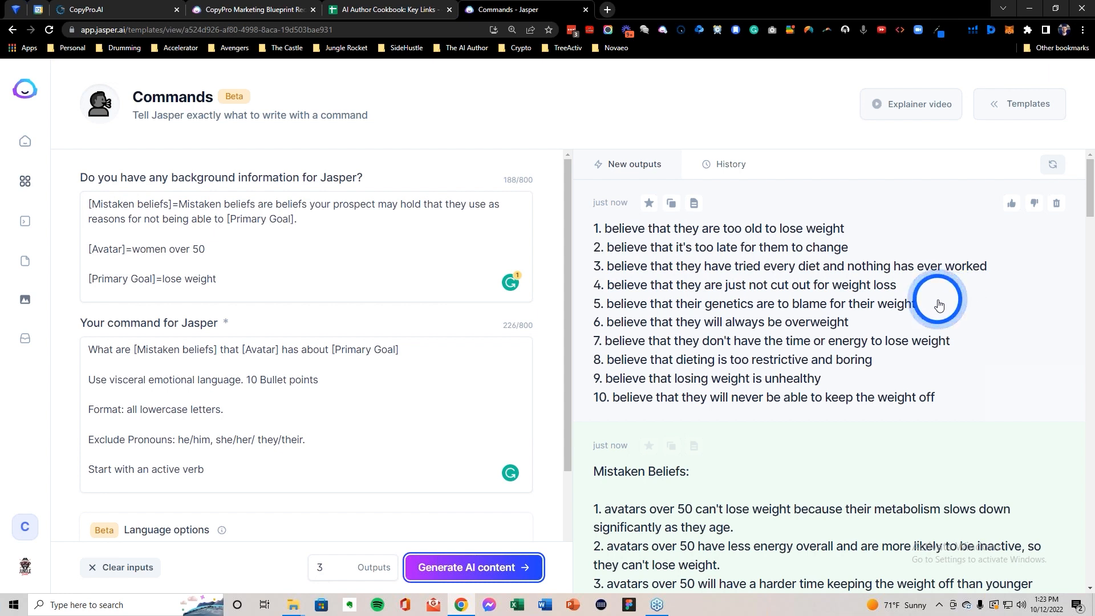
Step: Compare the first two generated outputs and copy the second's first belief from "can't lose weight" through "as they age", without the final period
left_click(939, 305)
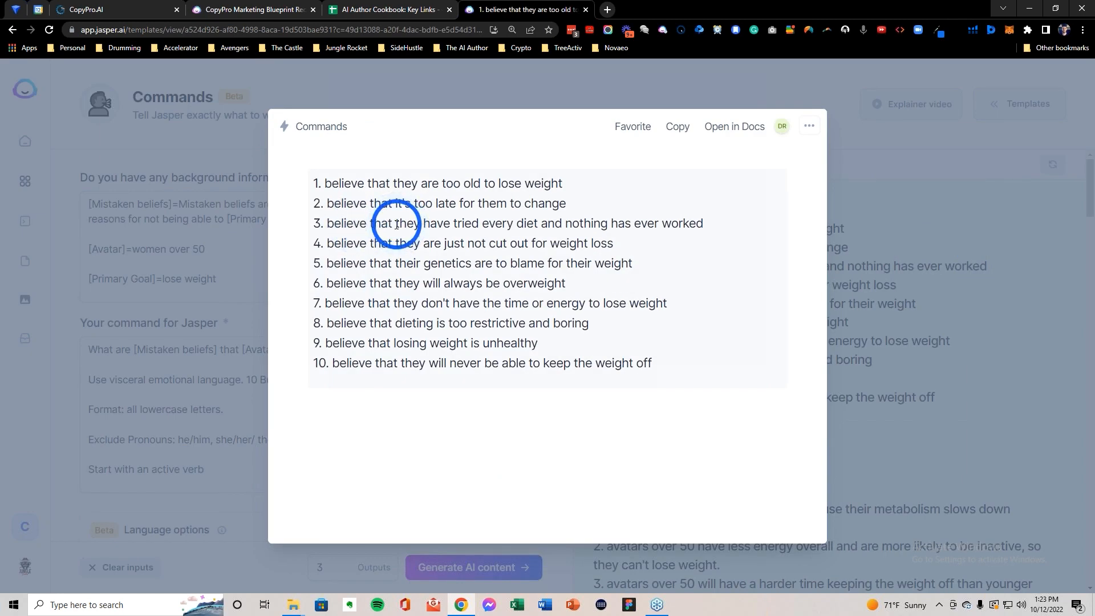
left_click(917, 269)
scroll(868, 362, "down", 3)
left_click(750, 222)
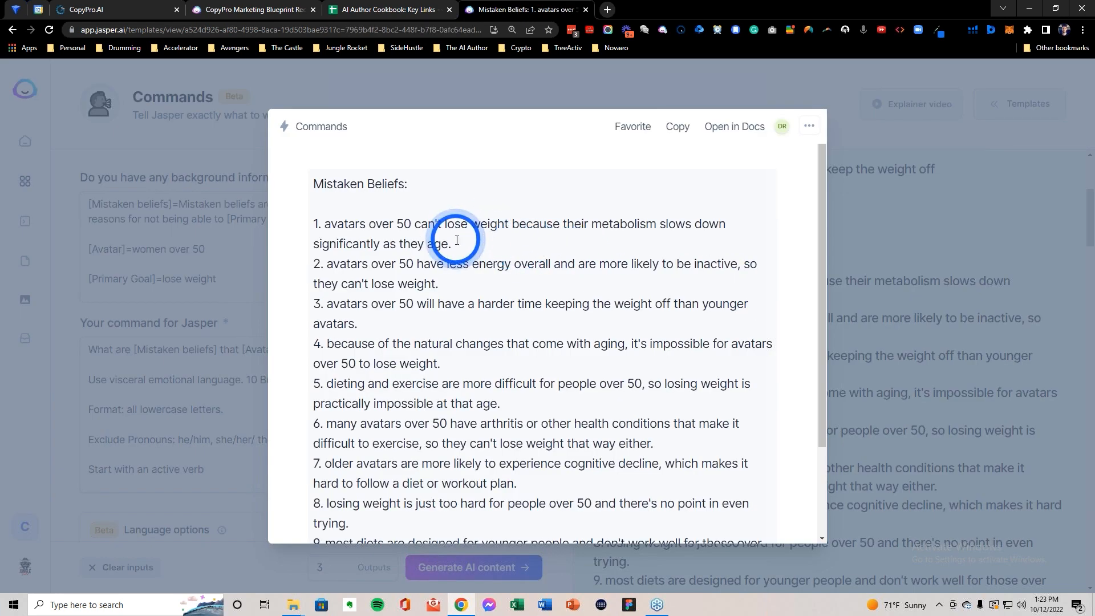
left_click_drag(449, 245, 415, 223)
key("ctrl+c")
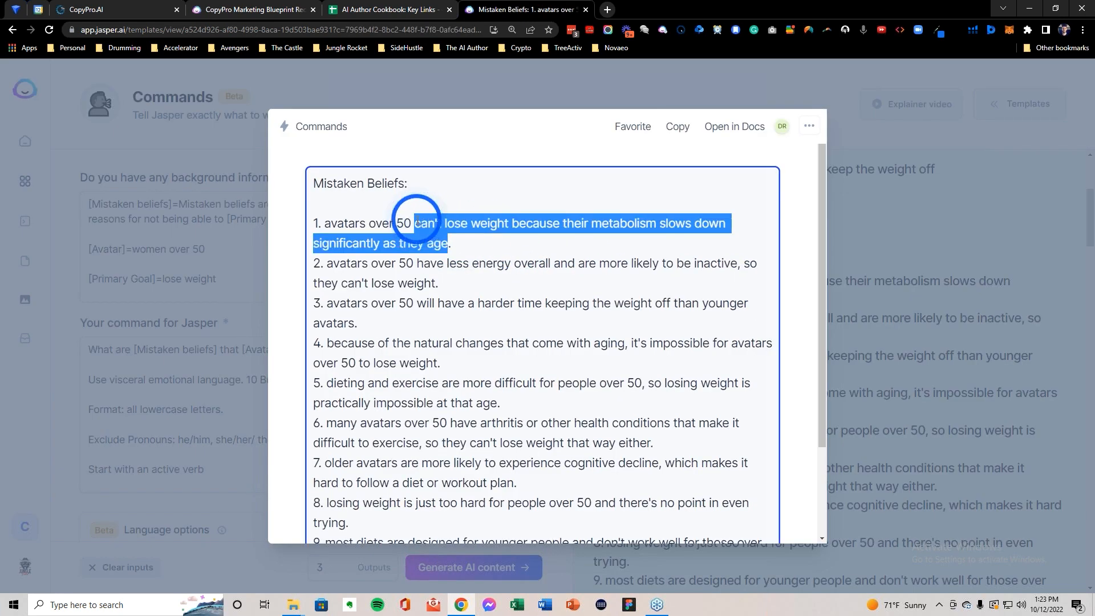
Step: Switch to CopyPro and set the Mistaken Beliefs (Future) entry's pronoun to "you" and modal verb to "can't"
left_click(108, 10)
left_click(299, 328)
left_click(311, 312)
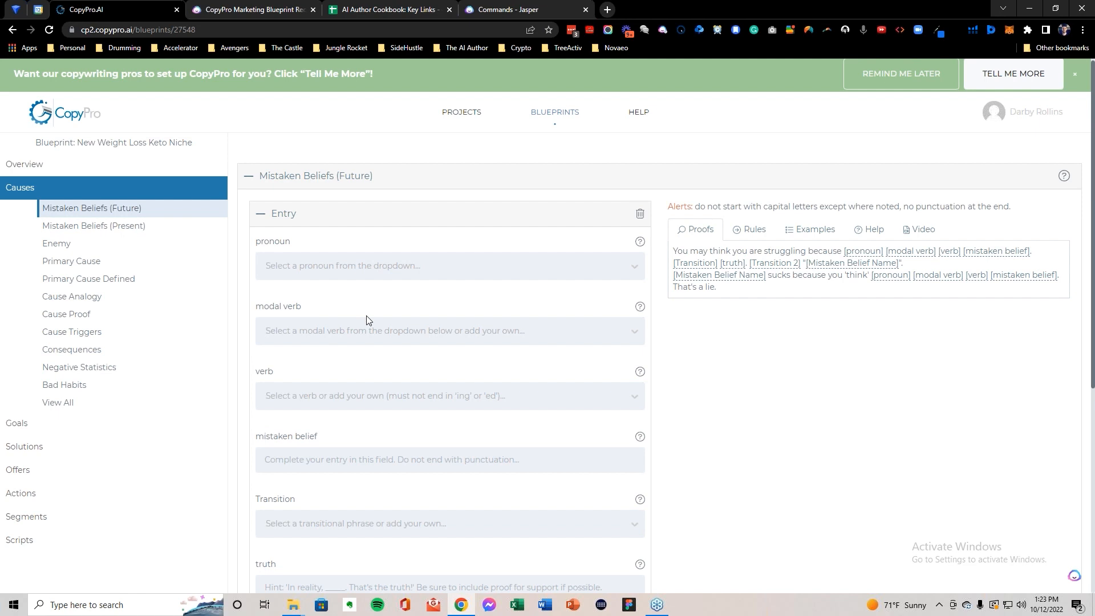
scroll(371, 317, "down", 1)
left_click(343, 210)
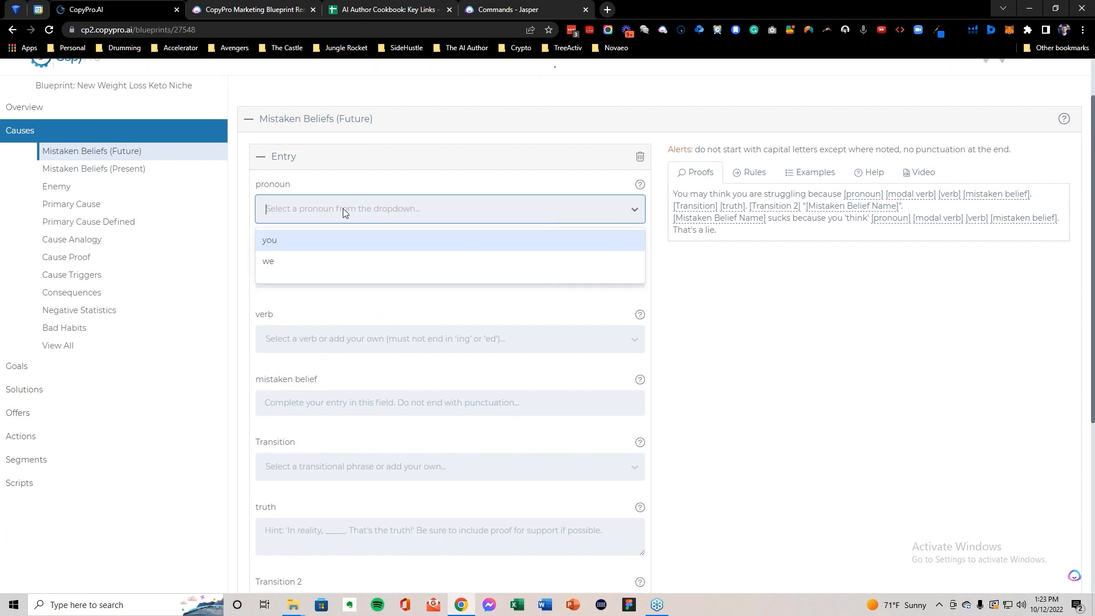
left_click(316, 241)
left_click(317, 270)
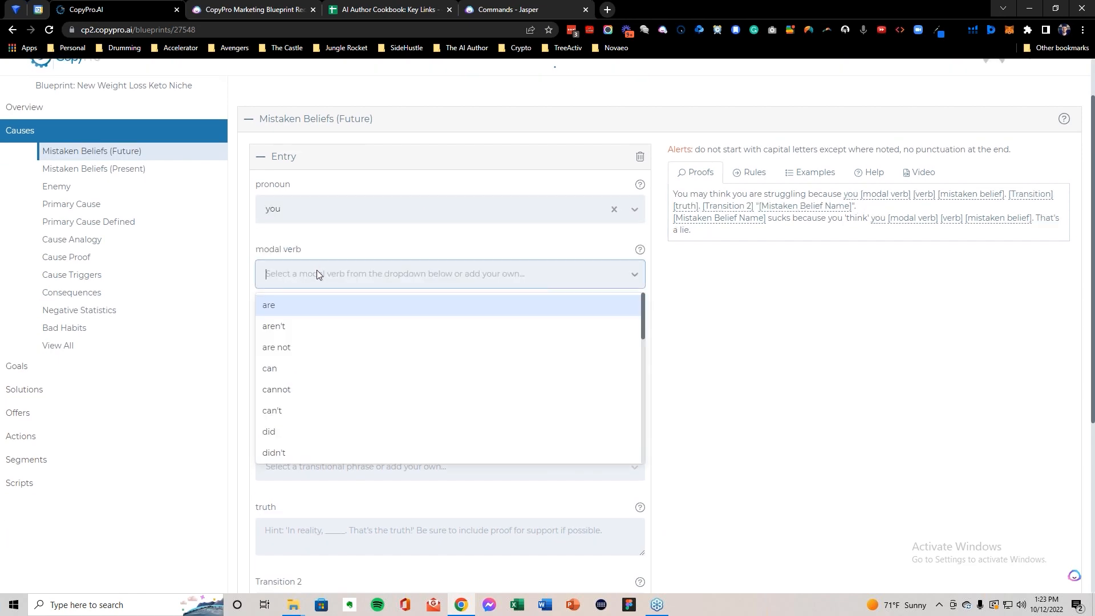
left_click(289, 410)
Step: Check the belief's wording in Jasper and set the entry's verb to the custom value "lose weight"
left_click(304, 339)
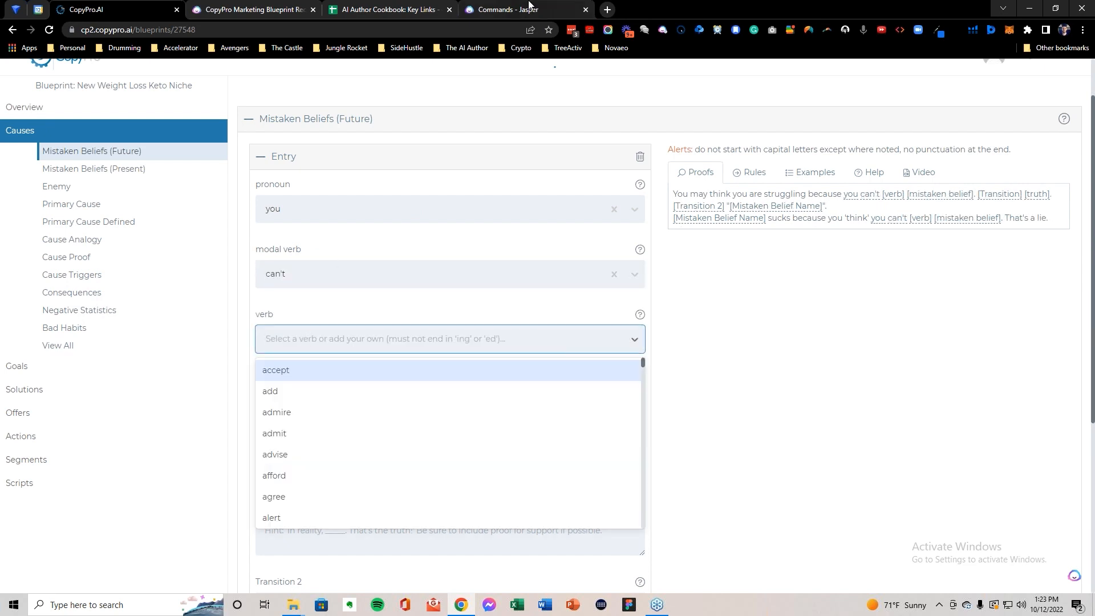
left_click(531, 10)
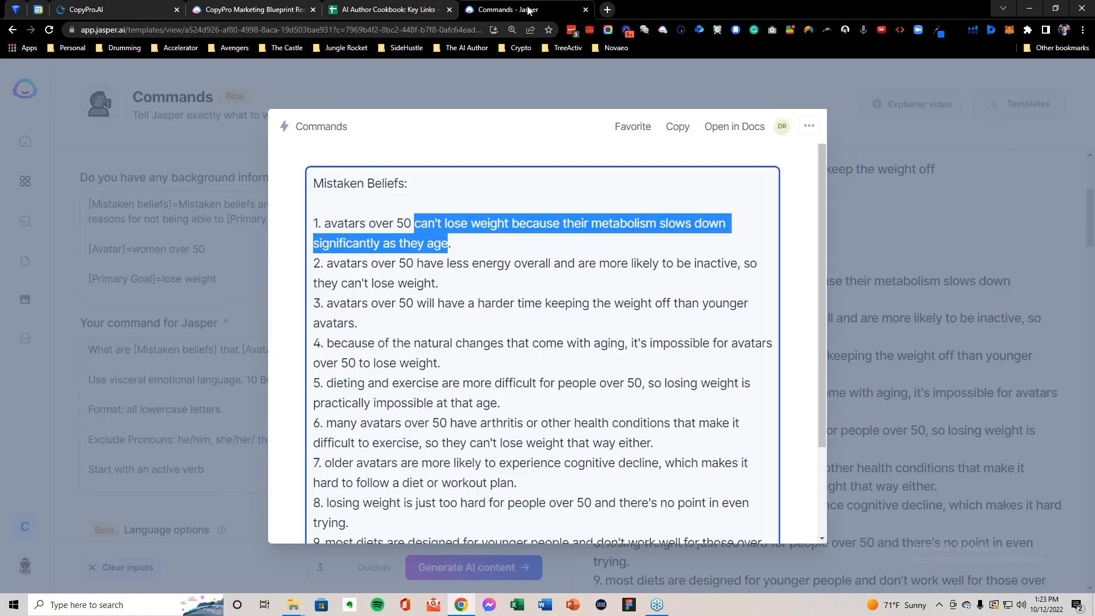
left_click(126, 12)
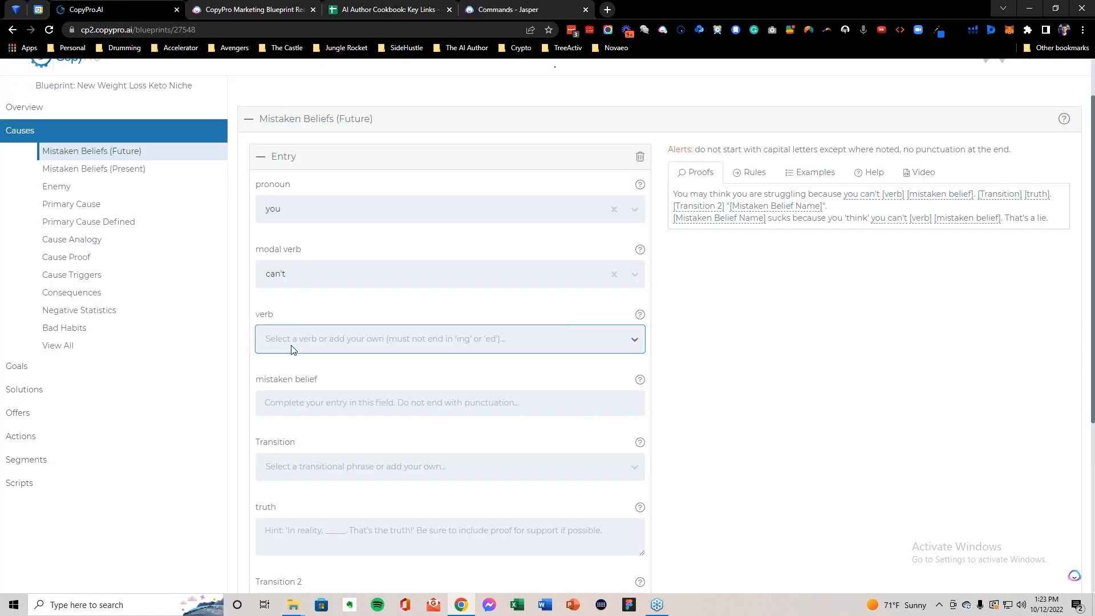
type("lose")
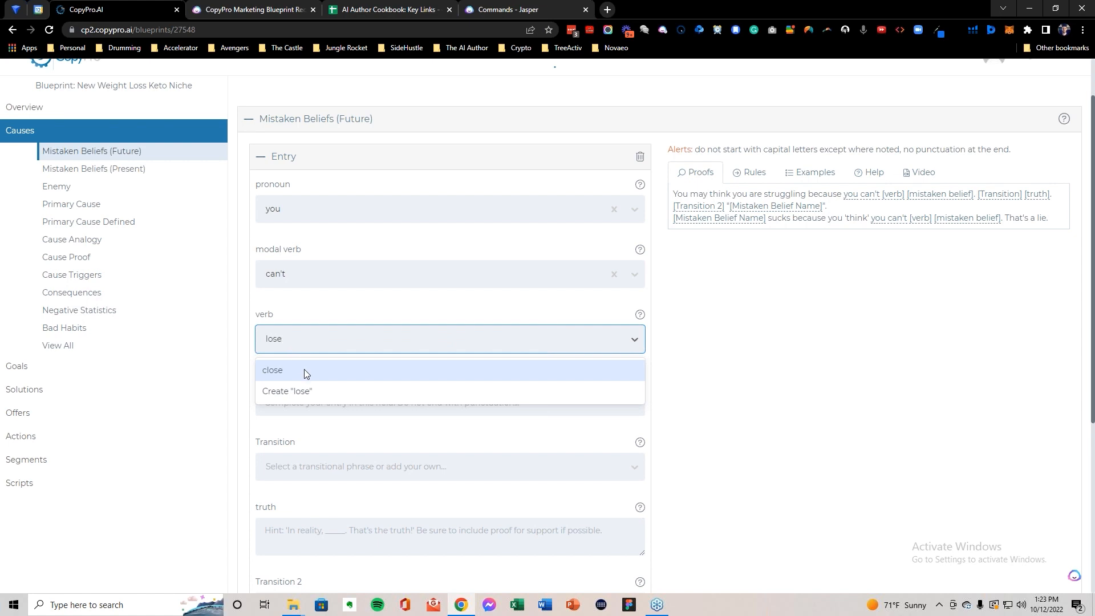
left_click(311, 390)
left_click(301, 403)
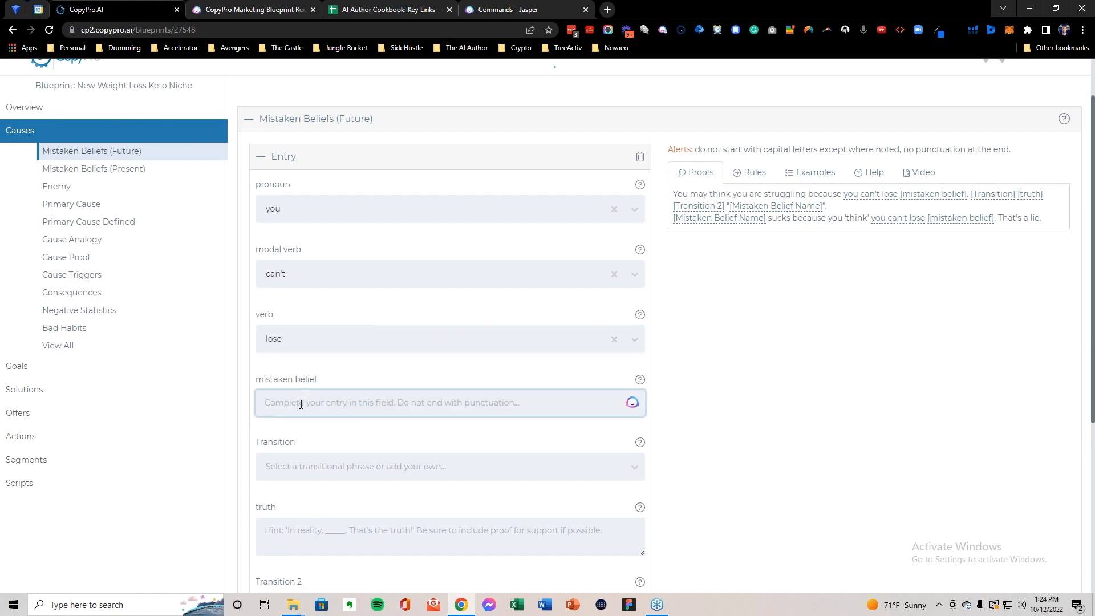
left_click(307, 338)
left_click(307, 341)
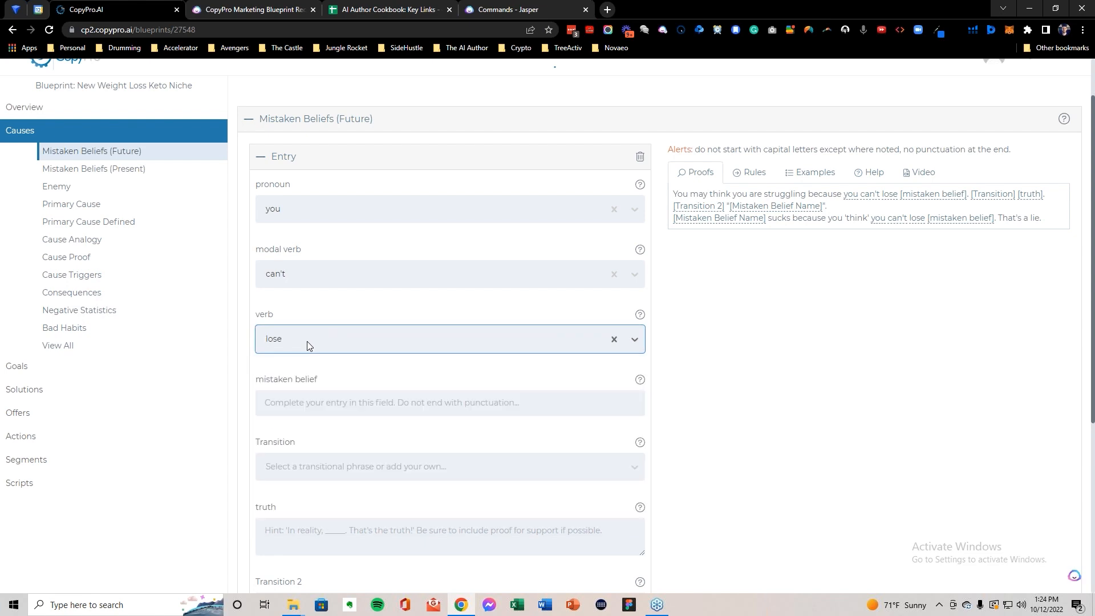
type("lose wei")
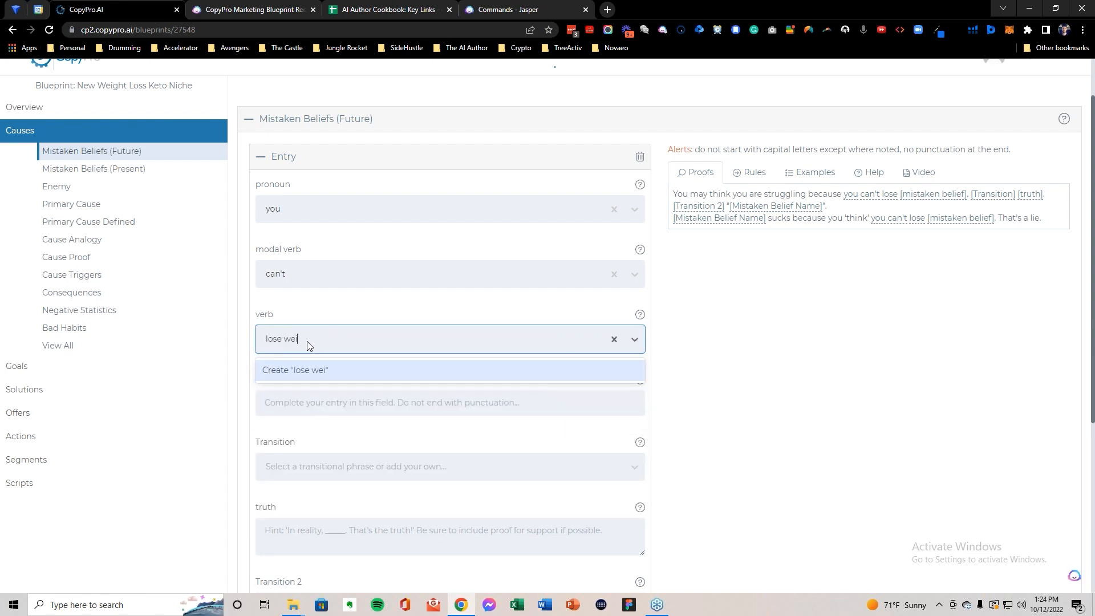
type("ght")
left_click(323, 369)
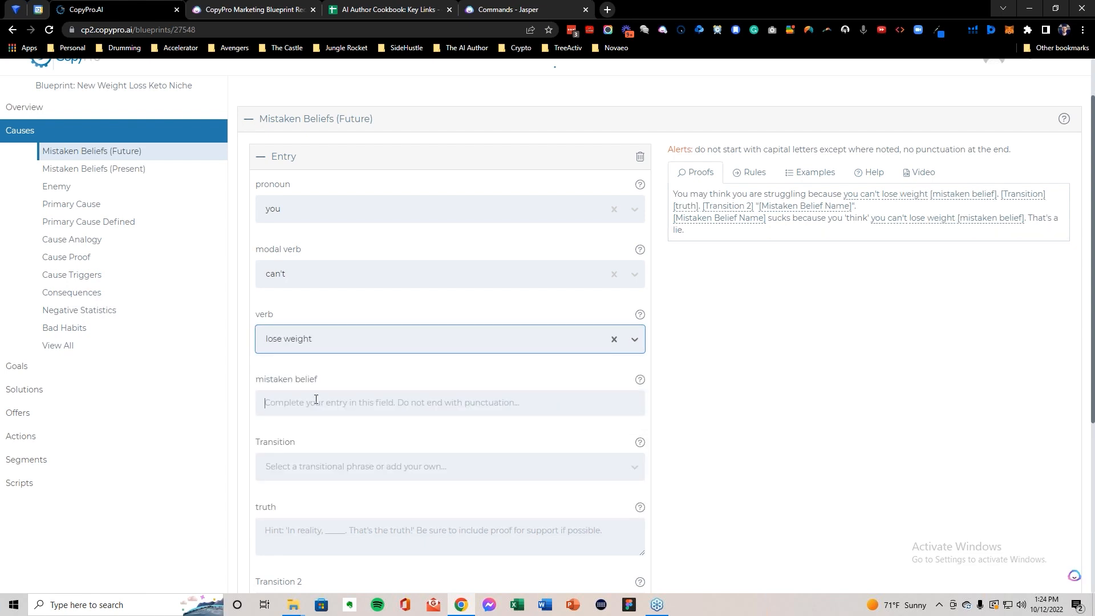
Step: Paste the copied belief as the entry's mistaken belief and remove the leading "can't lose weight"
left_click(316, 402)
key("ctrl+v")
left_click_drag(335, 402, 254, 402)
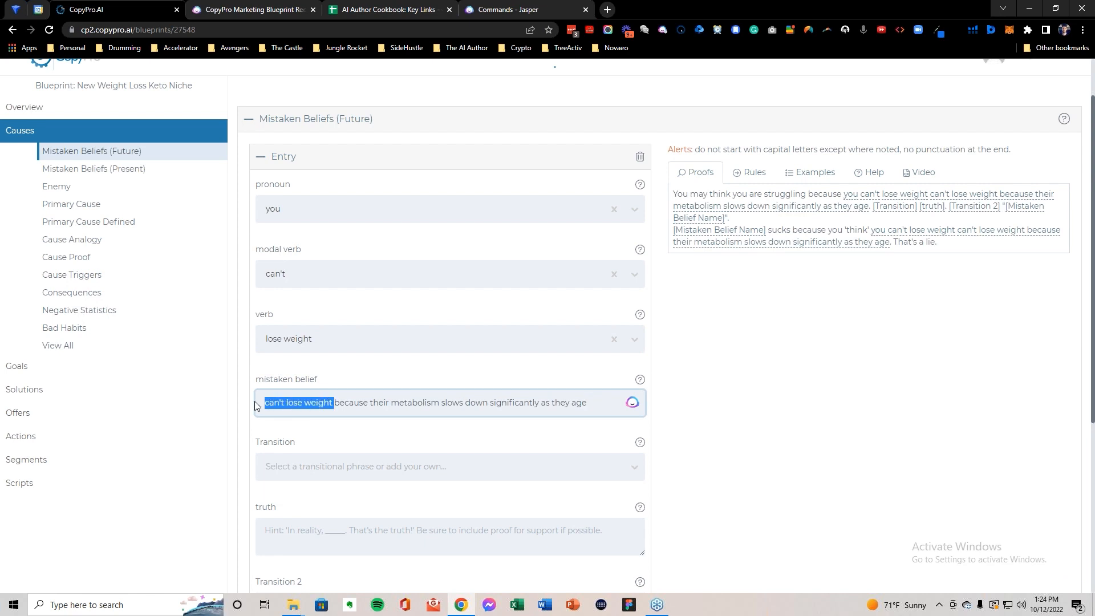
key("BackSpace")
left_click(382, 365)
Step: Reword the mistaken belief to second person, replacing "their" with "your" and "they" with "you"
scroll(496, 345, "down", 1)
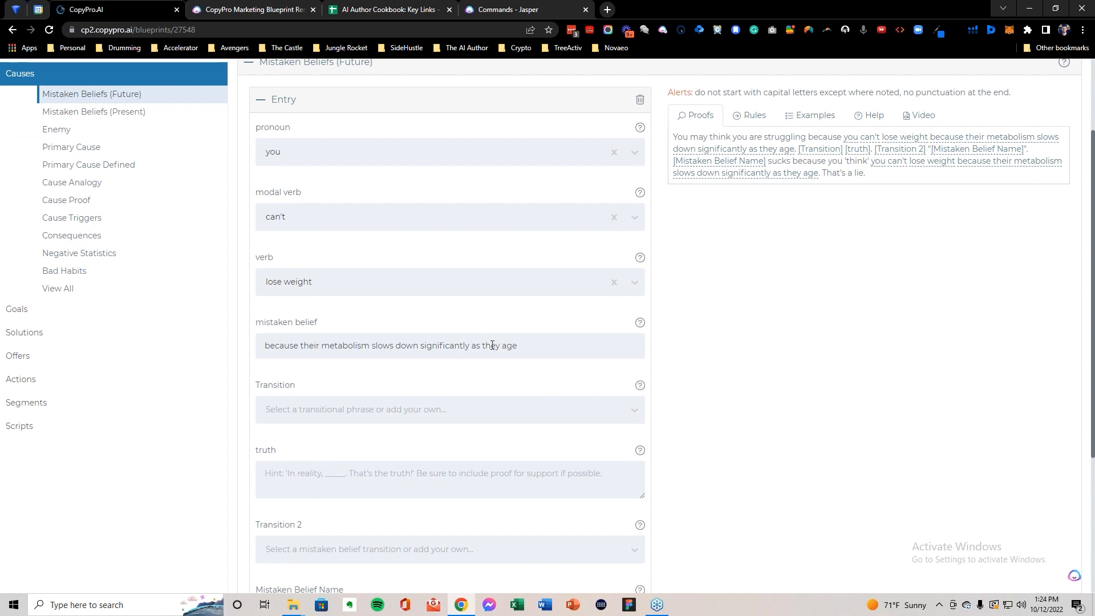
double_click(308, 346)
type("your")
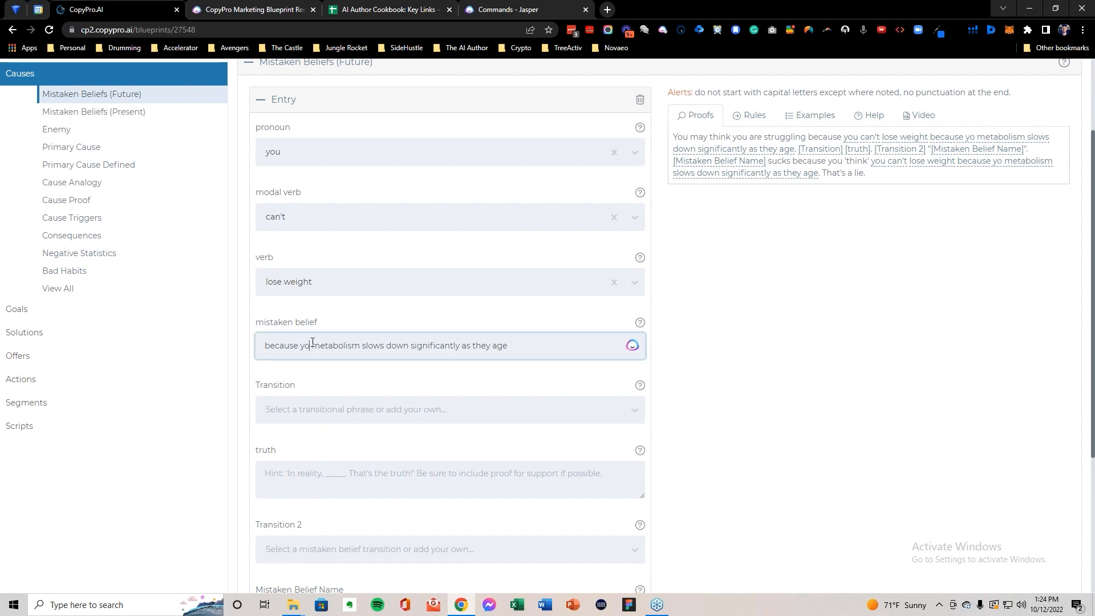
double_click(490, 345)
type("you")
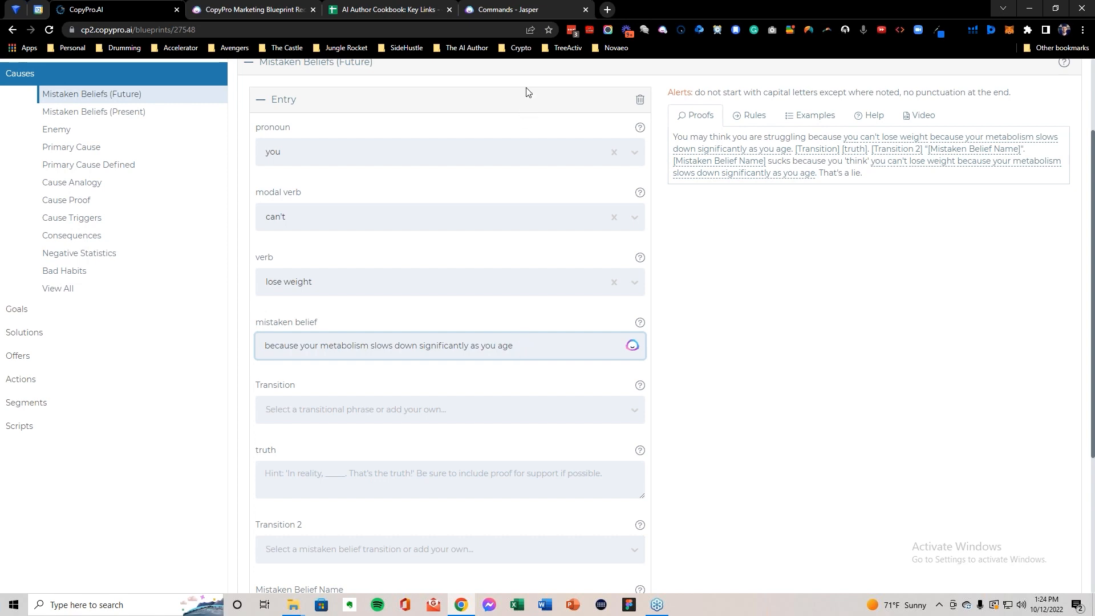
Step: Select the whole mistaken belief text and look up the Mistaken Beliefs rows in the spreadsheet
double_click(453, 345)
triple_click(452, 345)
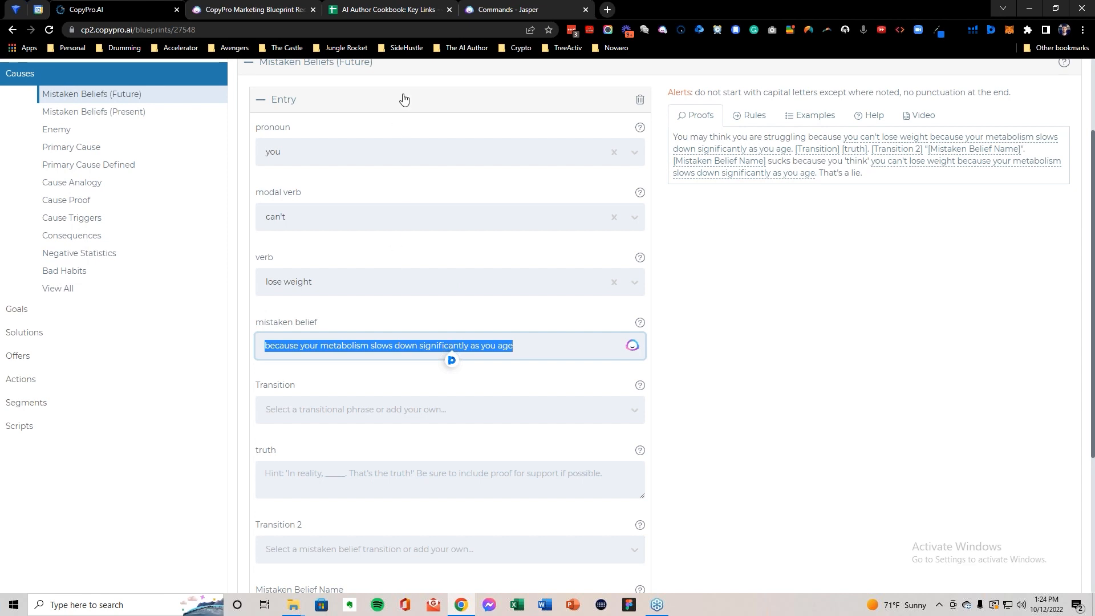
left_click(353, 10)
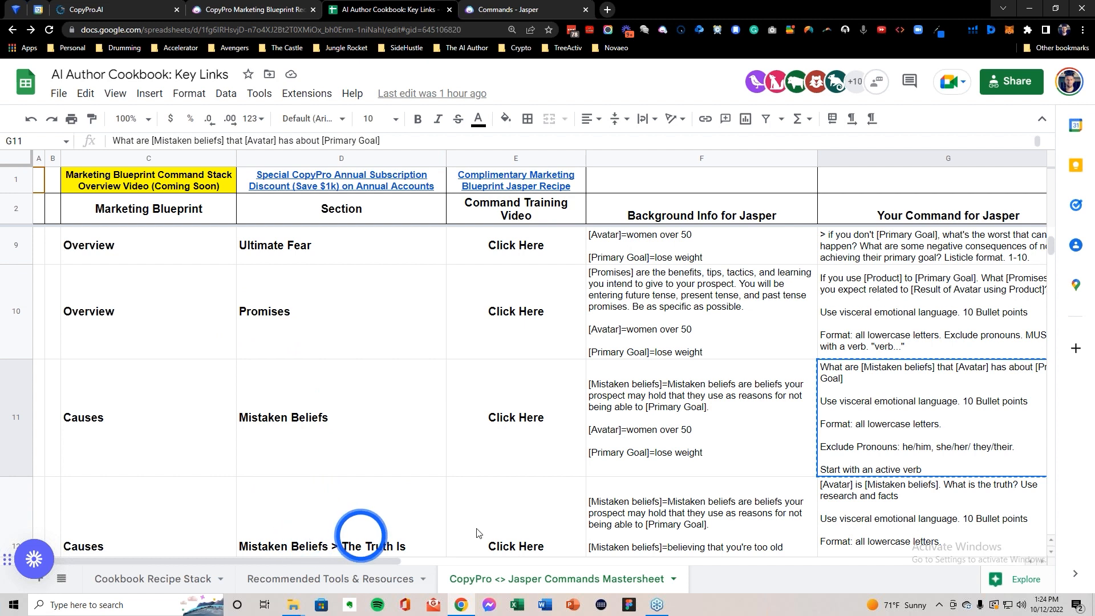
Step: Return to CopyPro and open the Transition choices of the Mistaken Beliefs (Future) entry
left_click(69, 5)
scroll(404, 331, "down", 2)
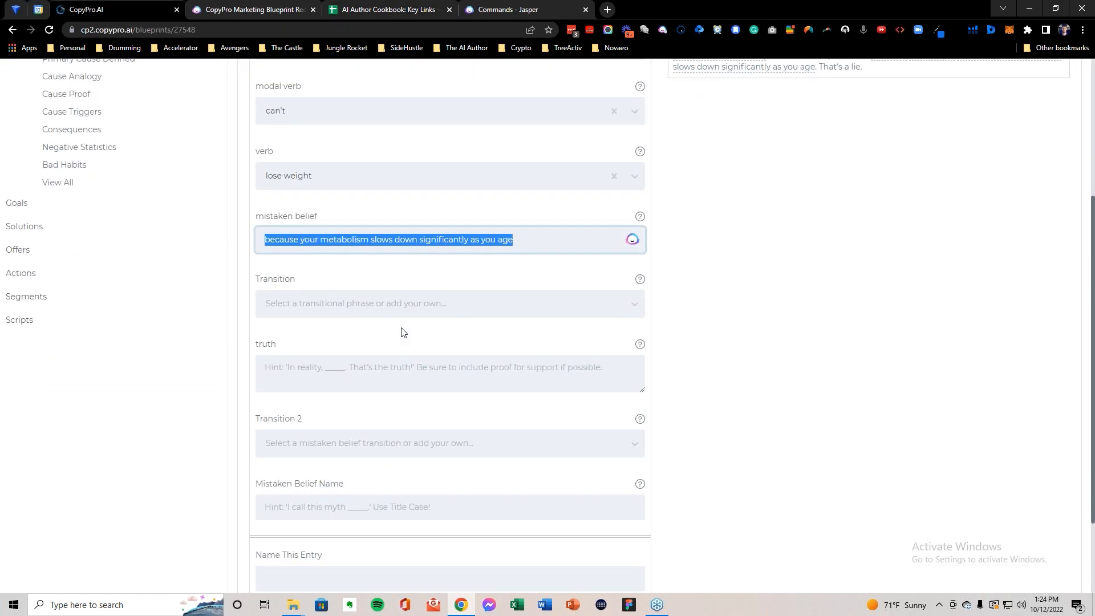
left_click(307, 296)
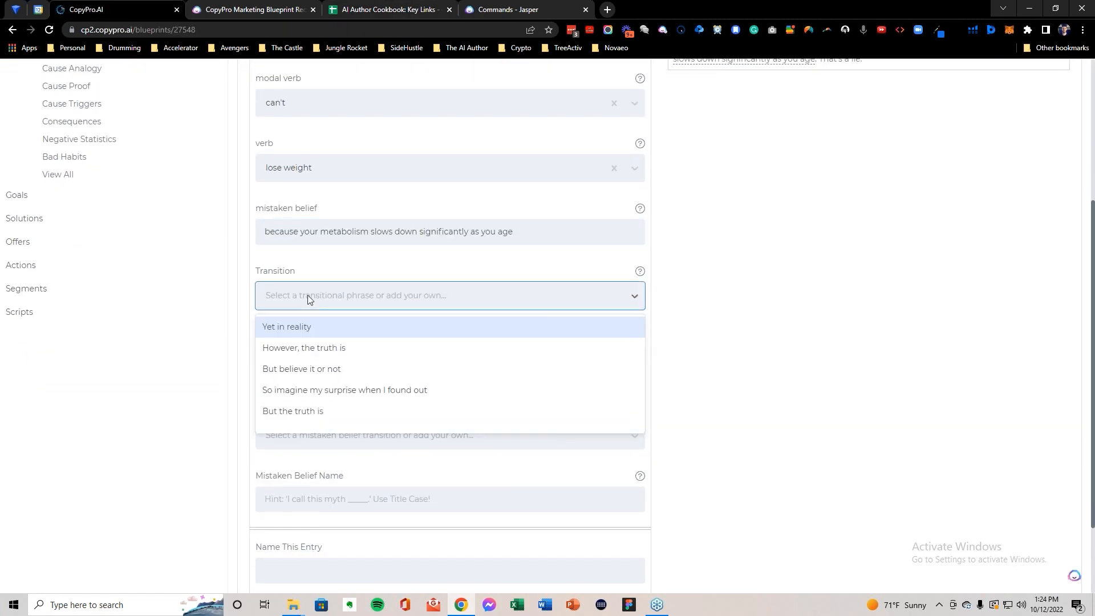
Step: Set the first Transition of the mistaken-belief entry to "Yet in reality"
left_click(324, 333)
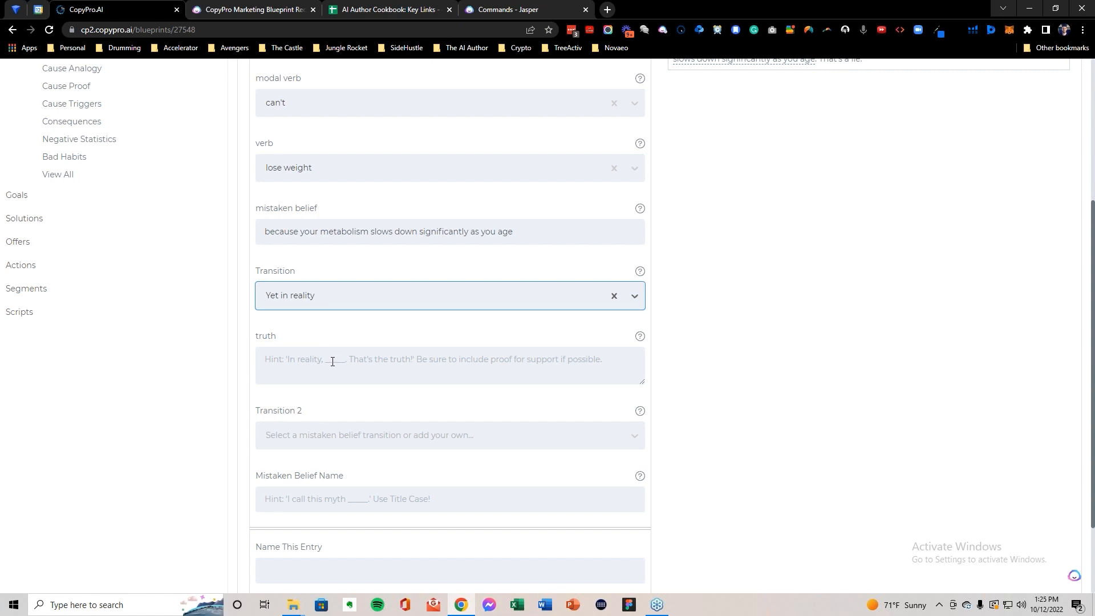
Step: Switch to the AI Author Cookbook sheet and copy the background info from the "Mistaken Beliefs > The Truth Is" row
left_click(385, 12)
left_click(247, 364)
scroll(247, 364, "down", 1)
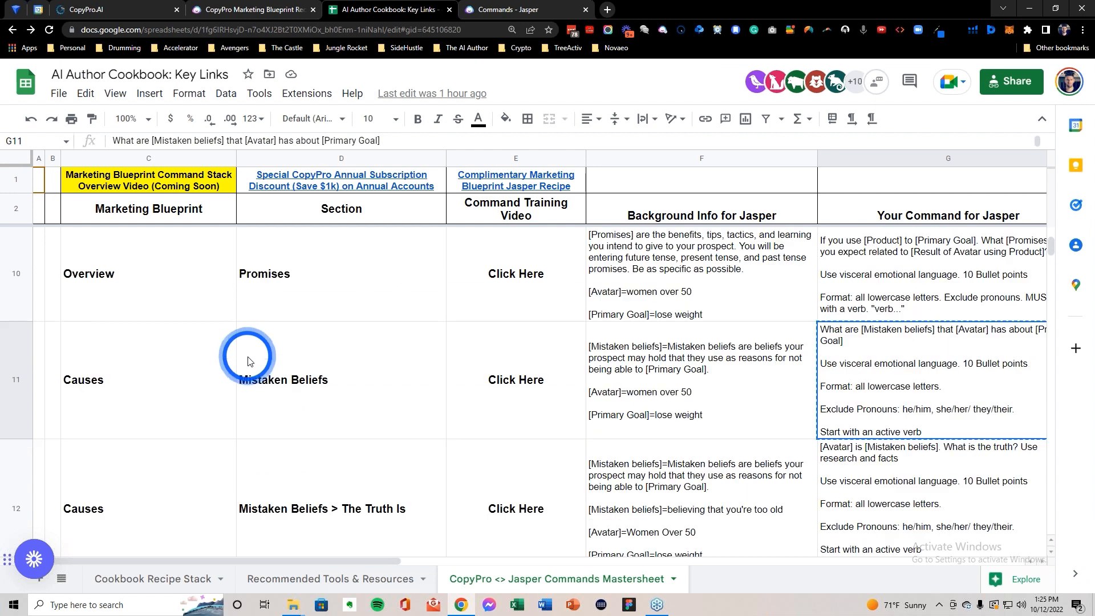
scroll(245, 376, "down", 1)
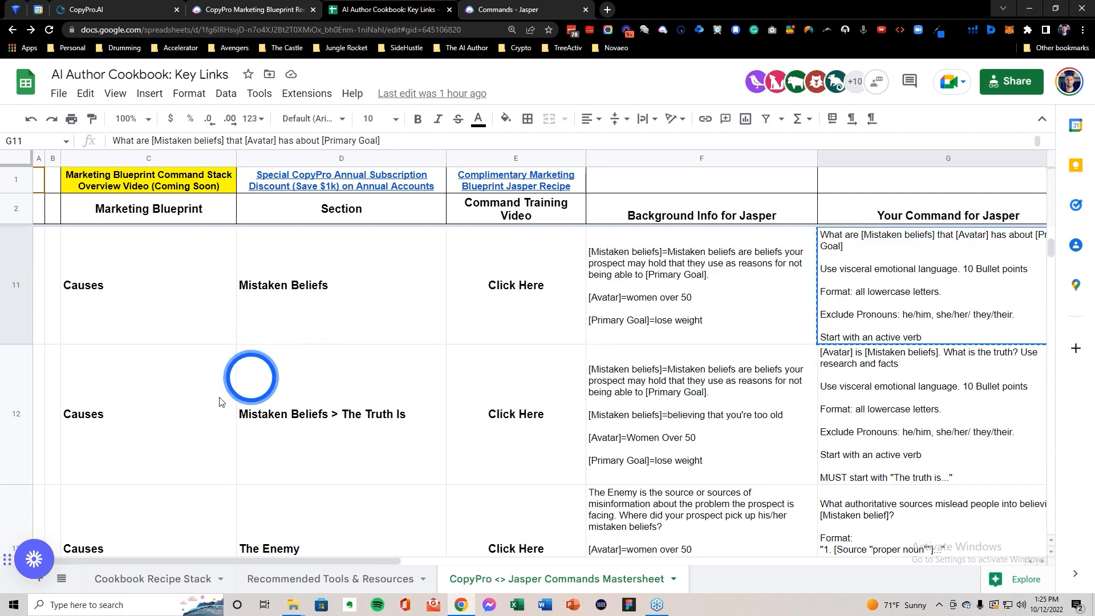
left_click(695, 418)
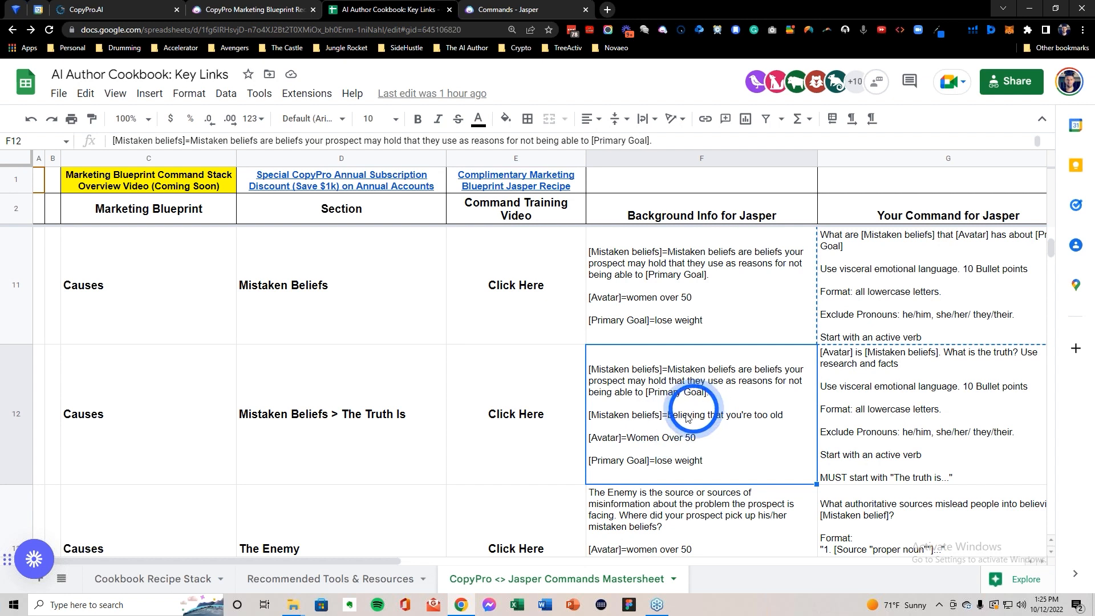
double_click(690, 413)
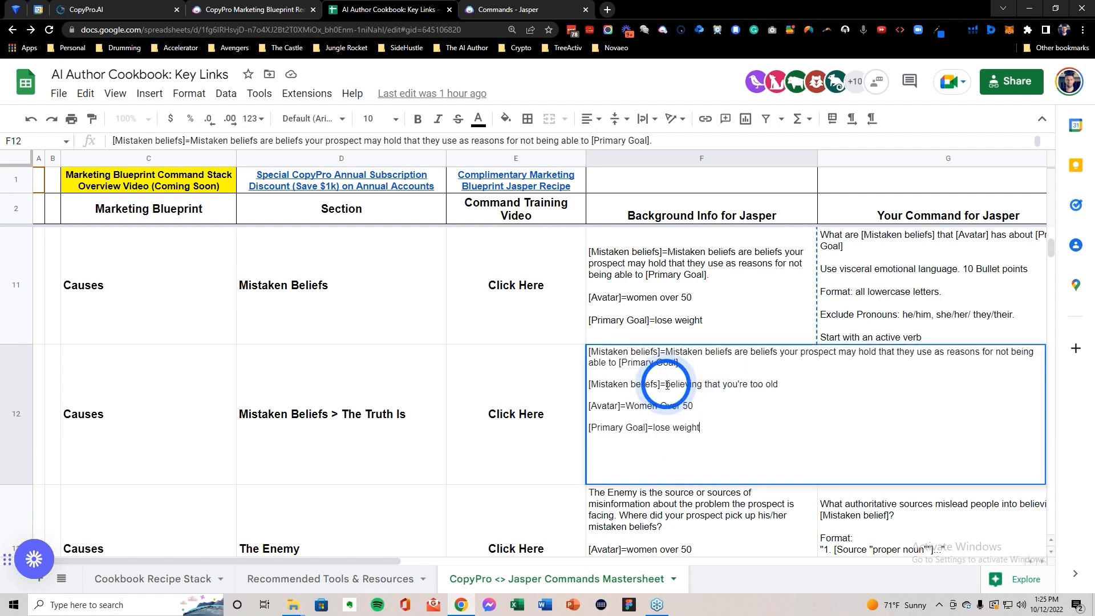
key("ctrl+a")
Step: Switch to Jasper and replace the background information with the text copied from the sheet
left_click(482, 9)
left_click(194, 260)
left_click(252, 278)
key("ctrl+a")
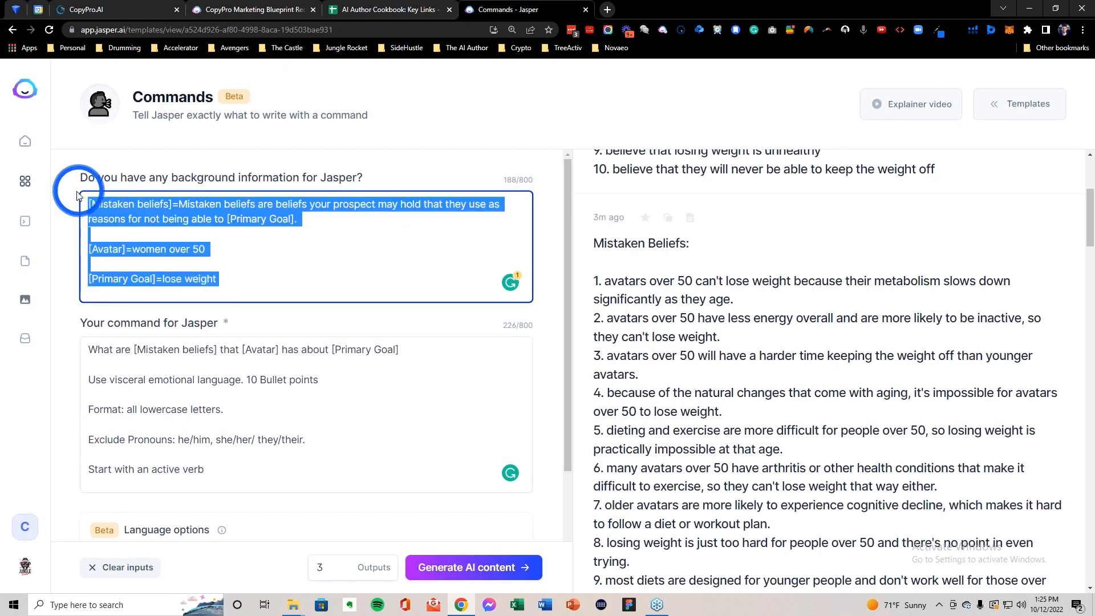
type("[Mistaken beliefs]=Mistaken beliefs are beliefs your prospect may hold that they use as reasons for not being able to [Primary Goal].  [Mistaken beliefs]=believing that you're too old  [Avatar]=Women Over 50  [Primary Goal]=lose weight")
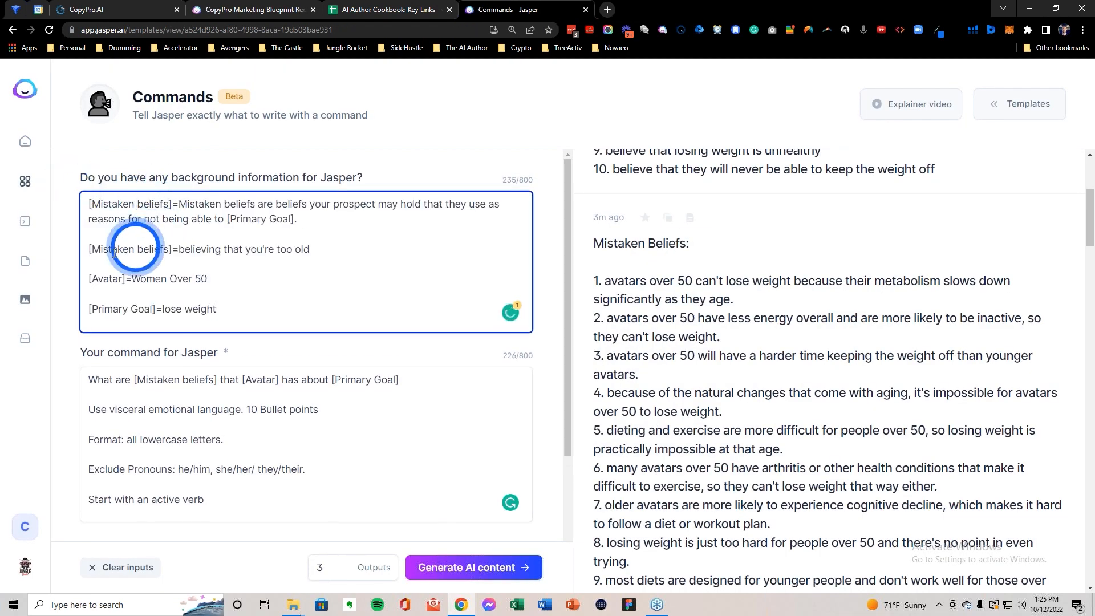
Step: Set the second [Mistaken beliefs] definition in the background information to "can't lose weight because their metabolism slows down significantly as they age"
left_click_drag(178, 250, 342, 248)
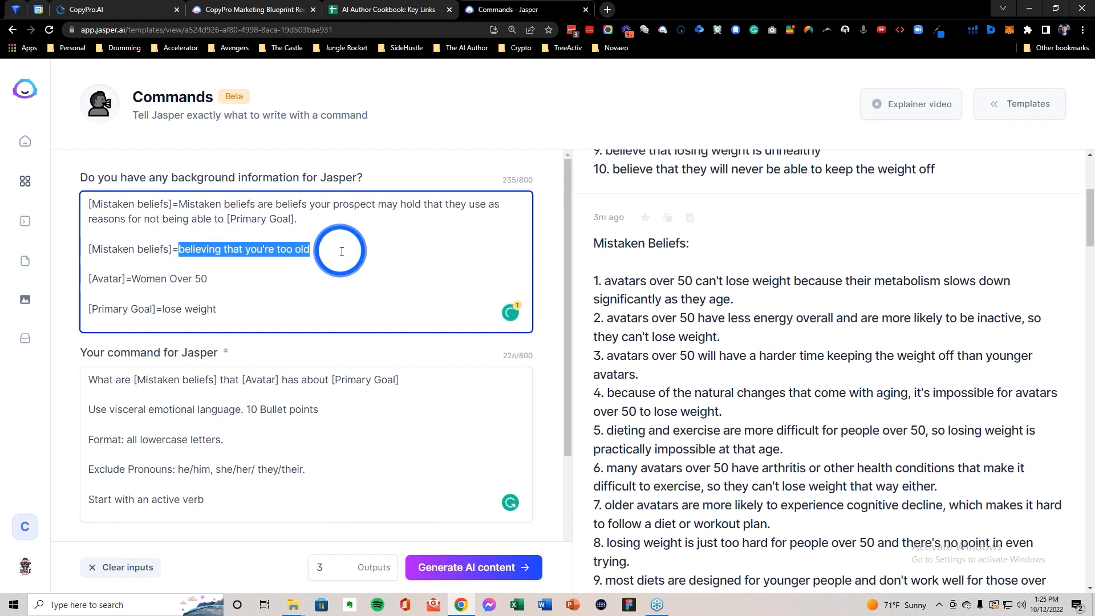
key("BackSpace")
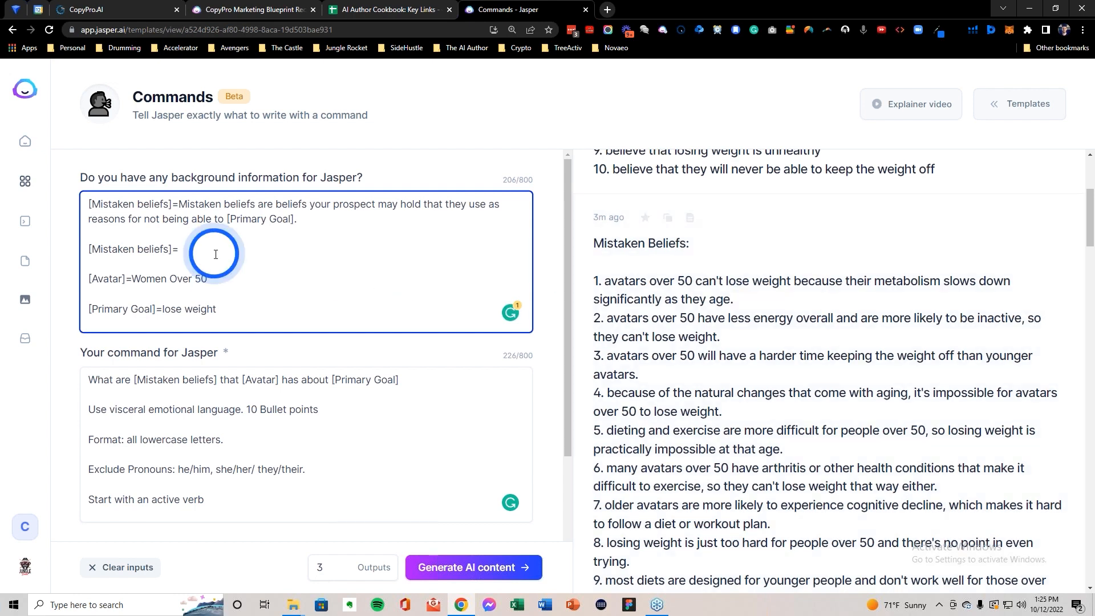
type("can't lose weight because their ")
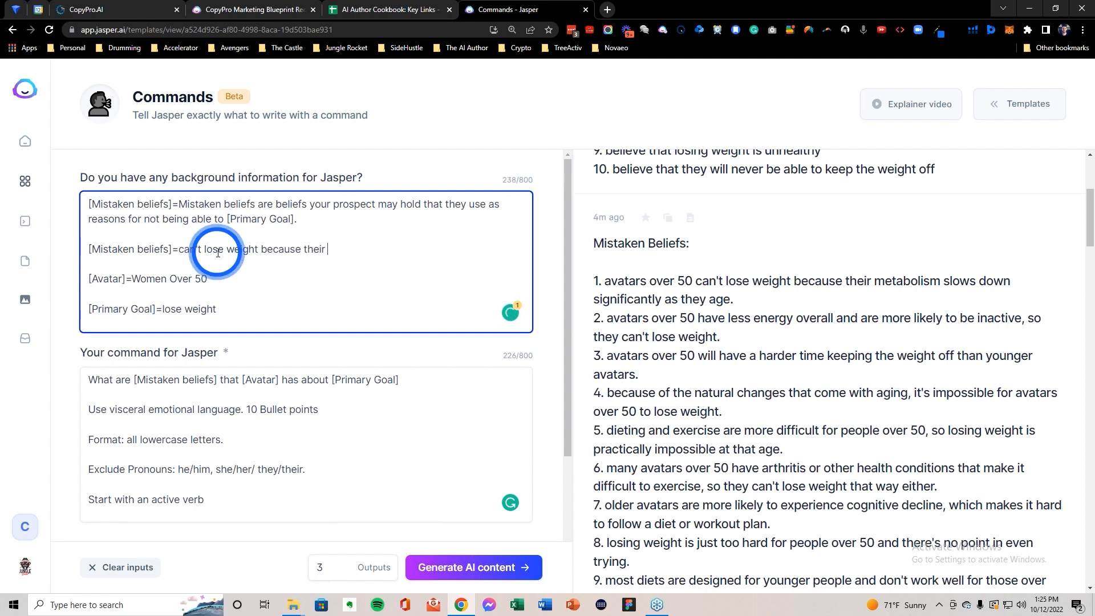
type("metaboli")
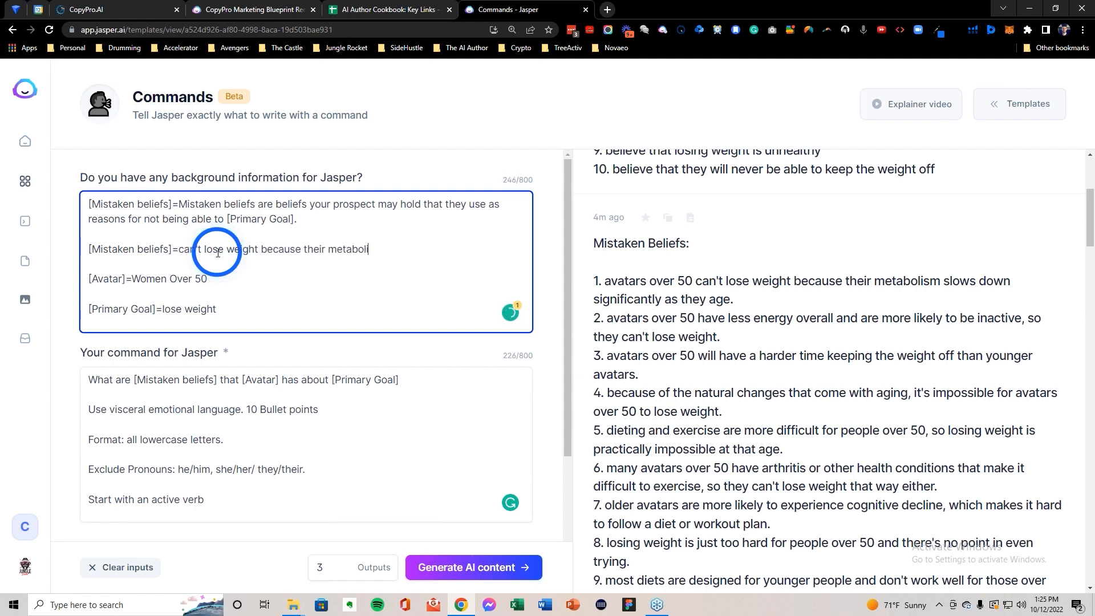
type("sm slows do")
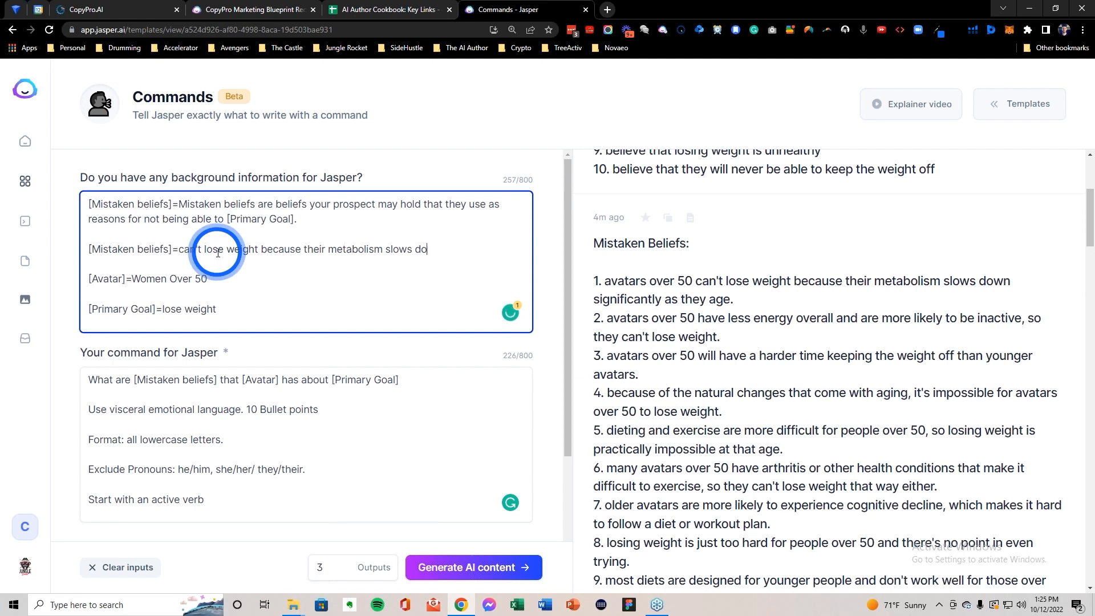
type("wn significan")
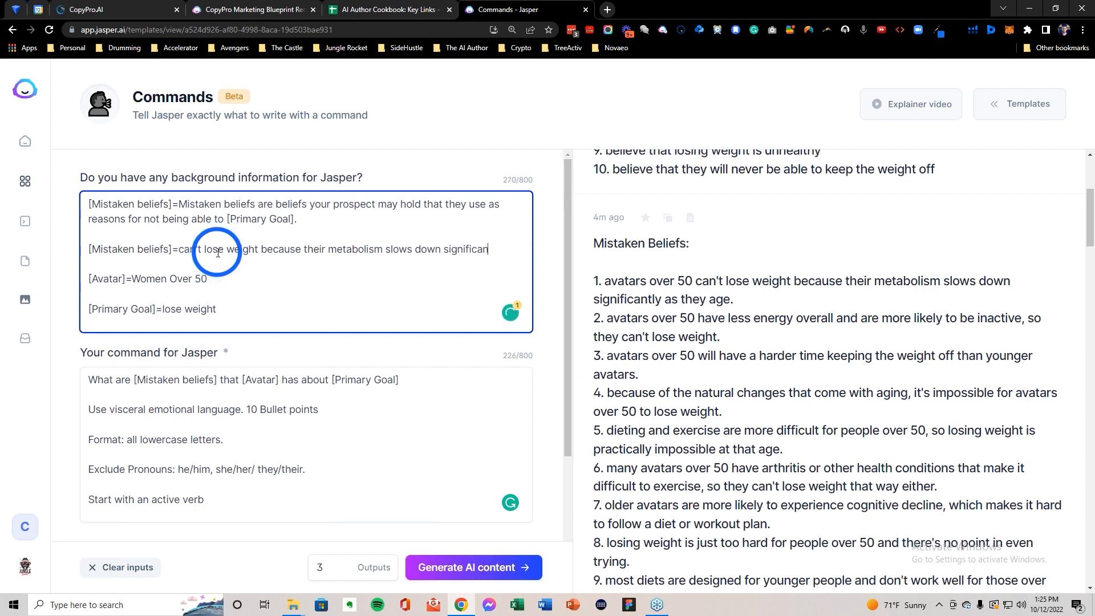
type("tly as they age")
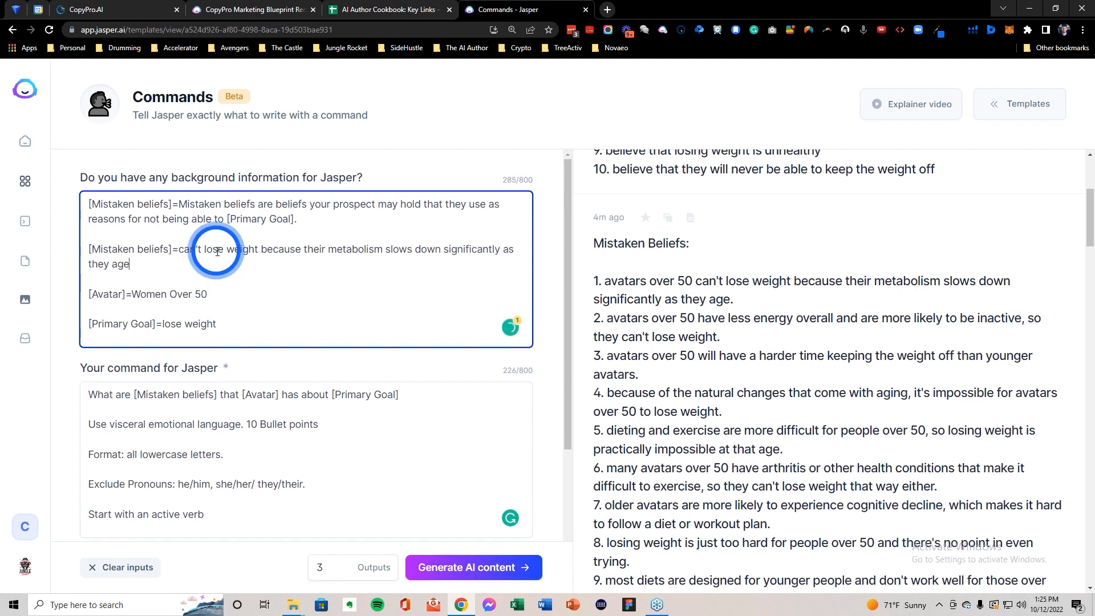
Step: Replace the Jasper command with the sheet's command text from the "Mistaken Beliefs > The Truth Is" row
left_click(390, 10)
left_click(896, 350)
key("ctrl+c")
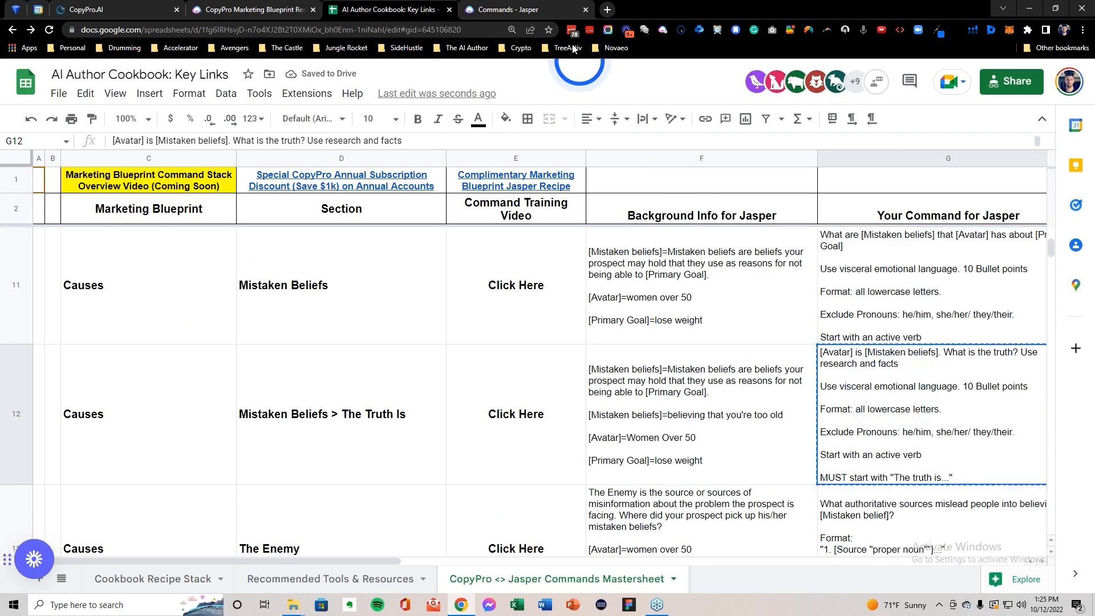
left_click(541, 9)
left_click(293, 447)
key("ctrl+a")
key("BackSpace")
key("ctrl+v")
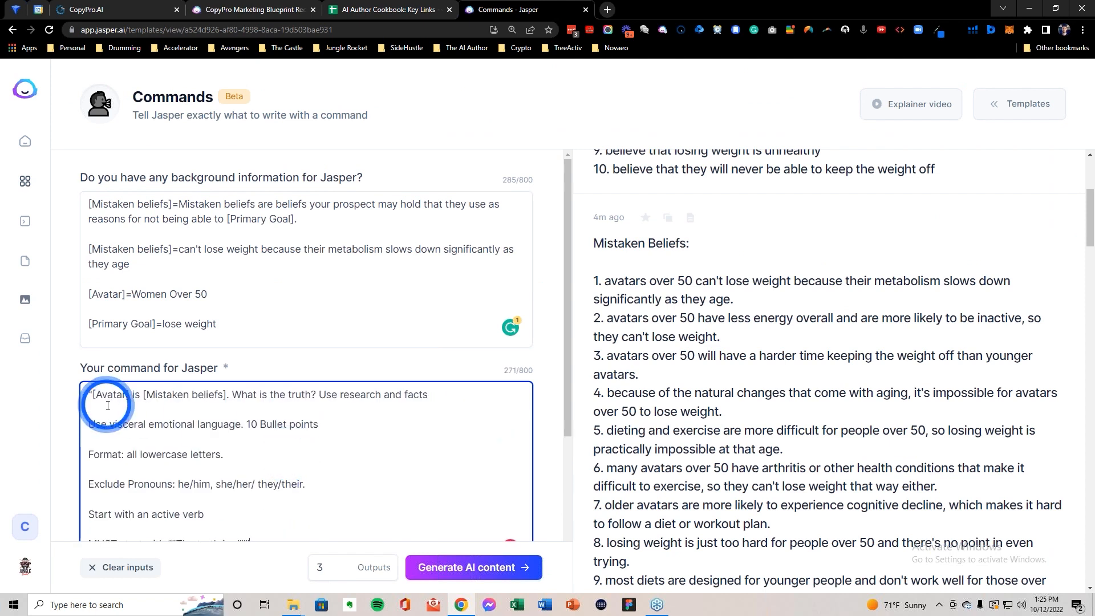
Step: Remove the surplus quotation marks from the pasted command and generate the AI content
scroll(126, 402, "down", 1)
key("BackSpace")
key("BackSpace")
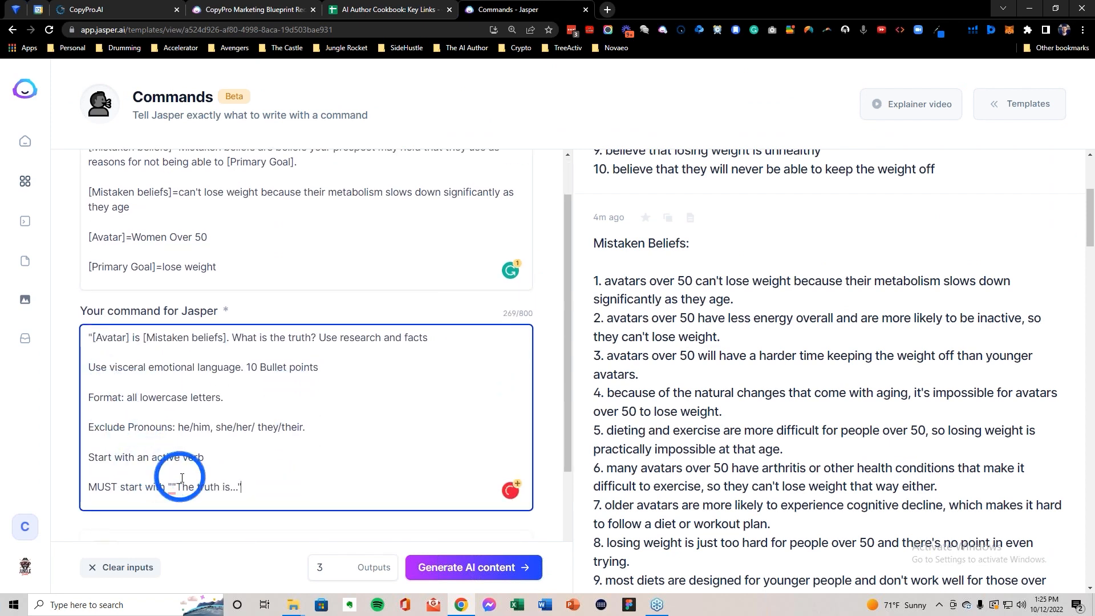
left_click(171, 486)
key("BackSpace")
left_click(92, 337)
key("BackSpace")
left_click(474, 567)
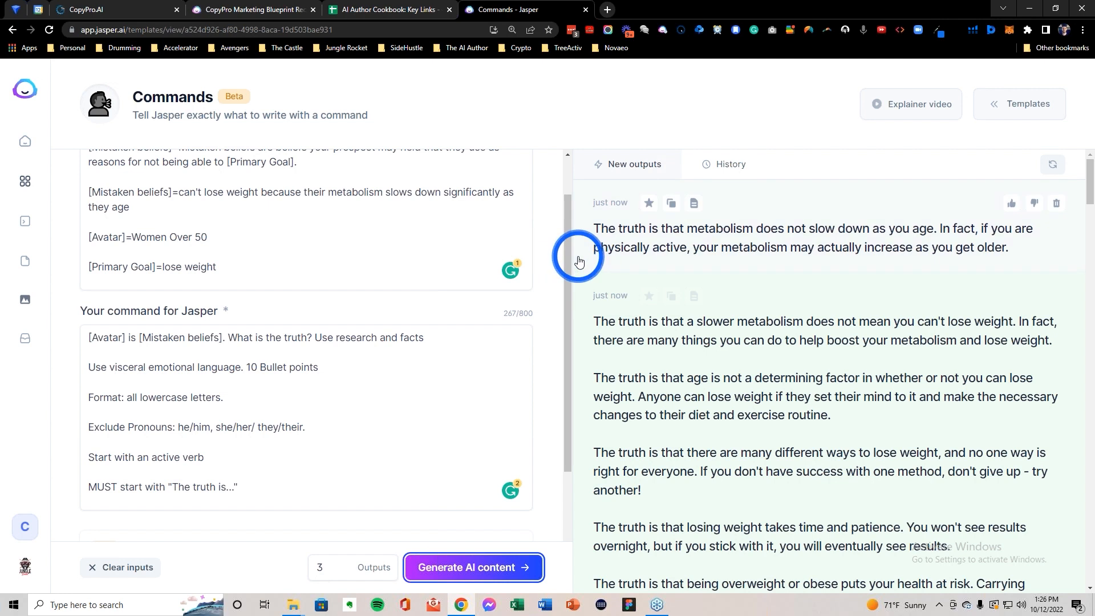
Step: Open the first generated output and select "if you are physically active, your metabolism may actually increase as you get older" for copying
scroll(580, 260, "down", 1)
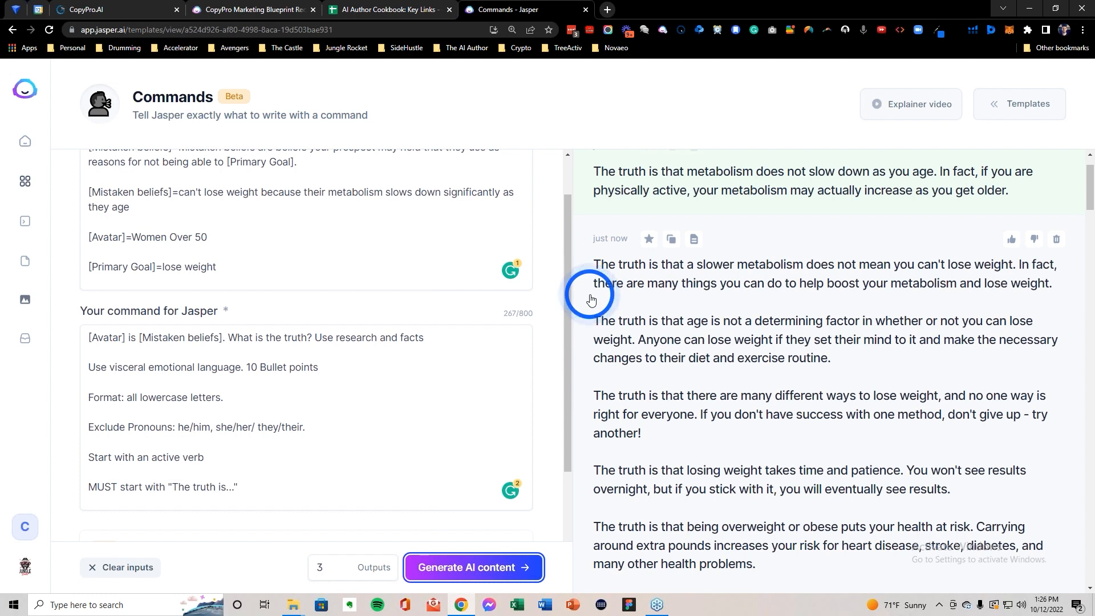
scroll(591, 299, "up", 1)
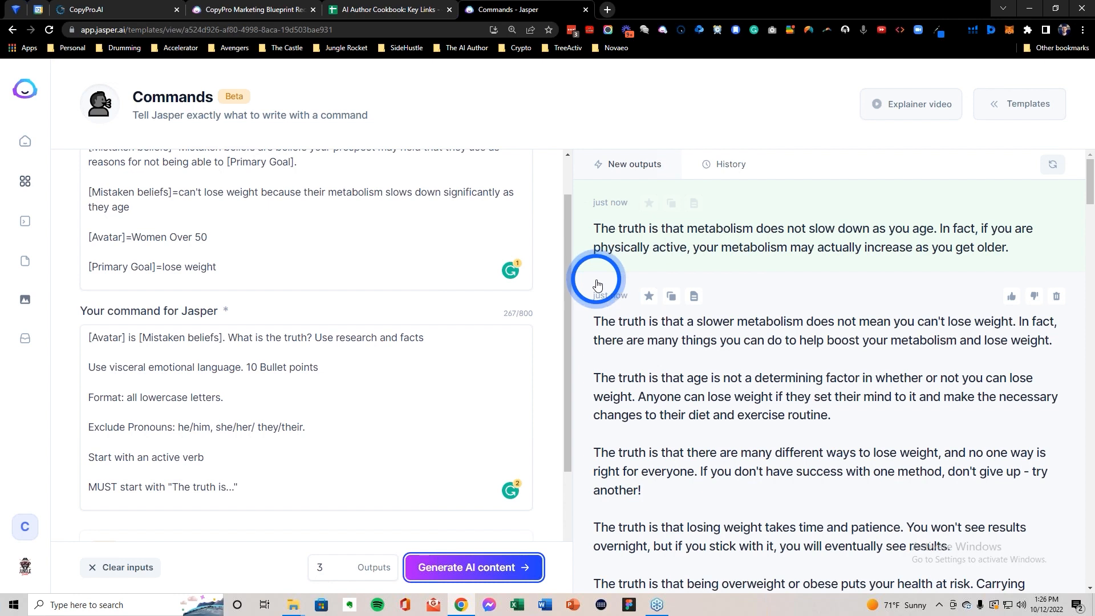
left_click(782, 239)
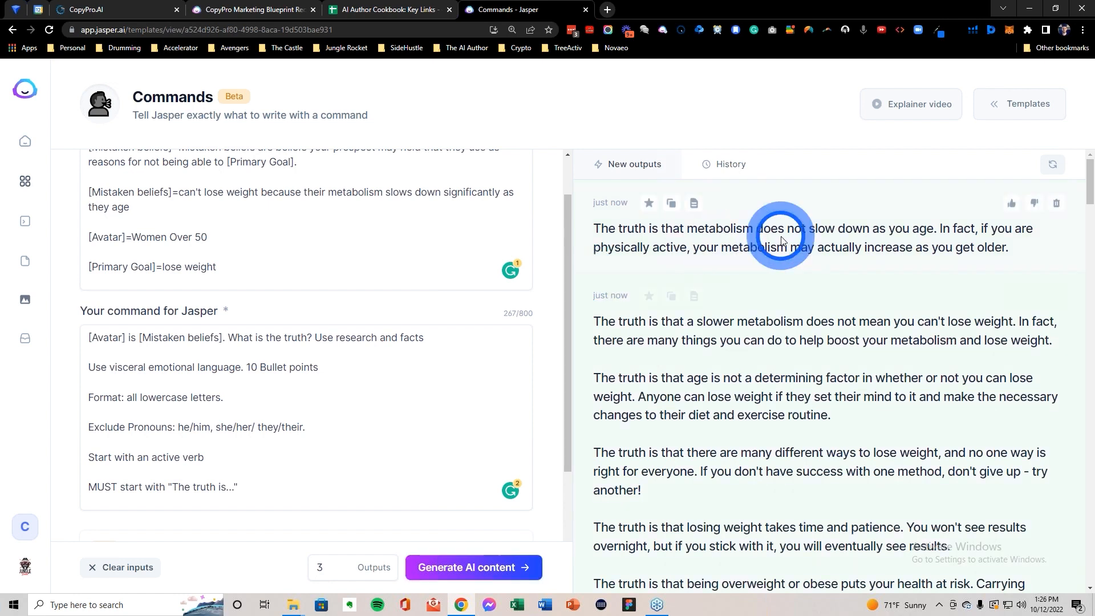
left_click(696, 181)
double_click(696, 181)
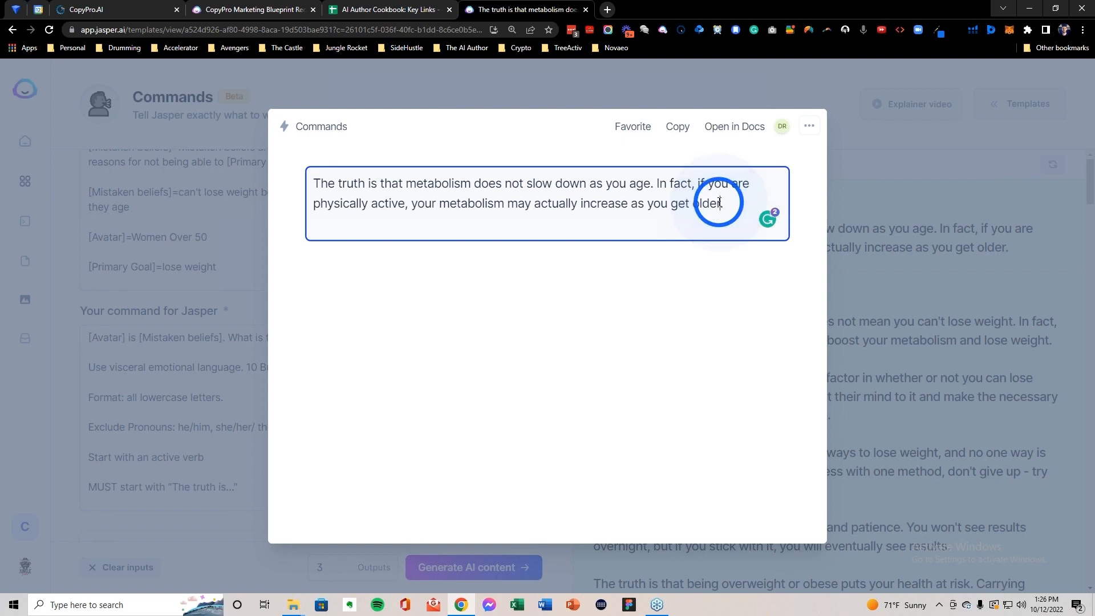
left_click(717, 202, "shift")
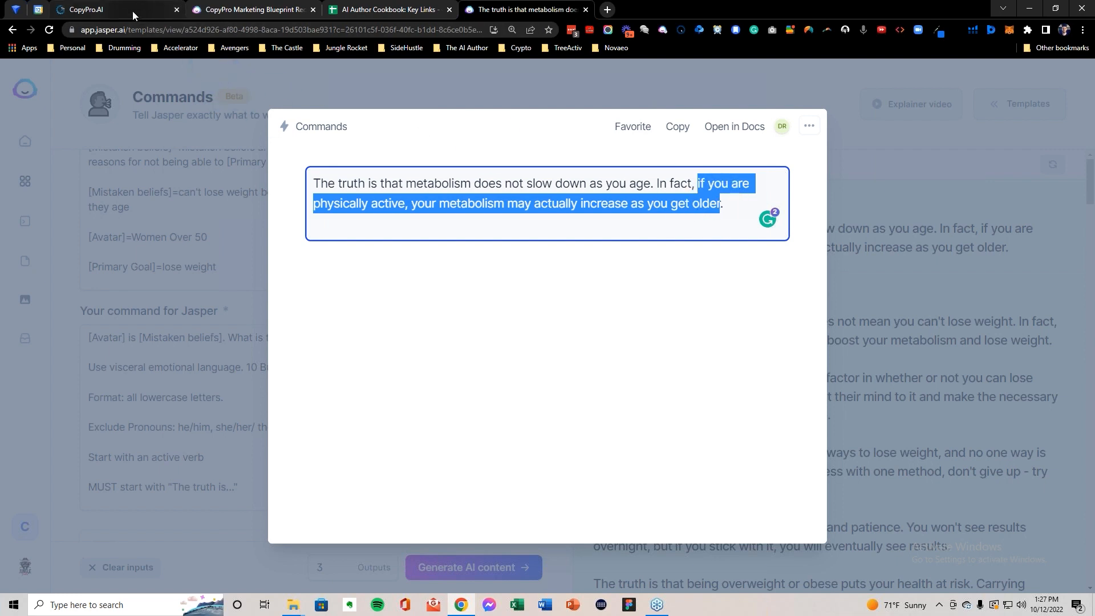
Step: Switch to CopyPro, paste the copied statement as the truth, and set Transition 2 to "I refer to this mistaken belief as"
mouse_move(132, 10)
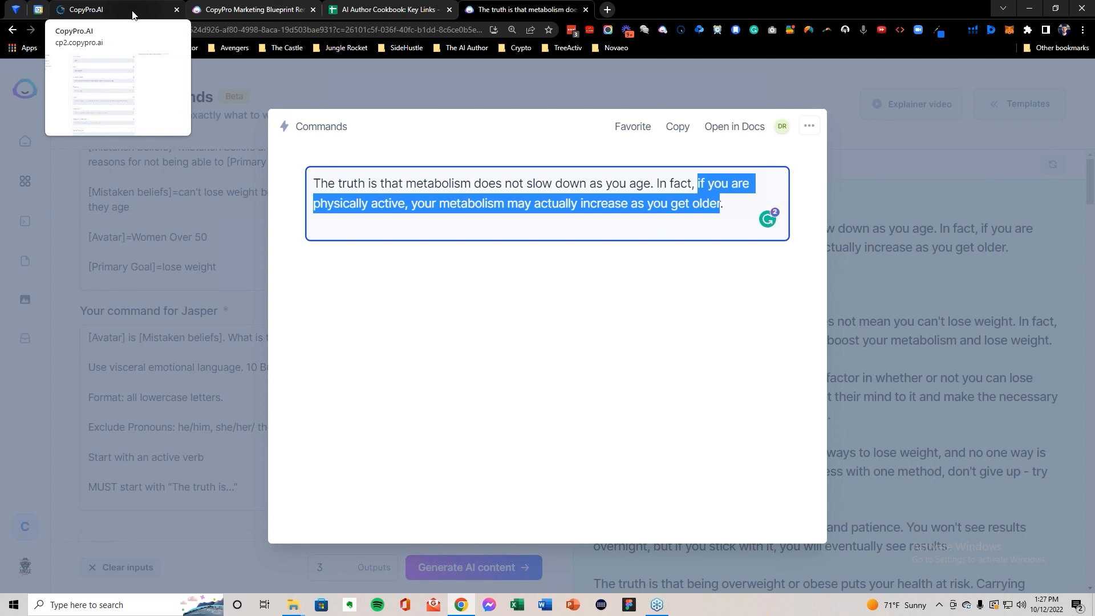
left_click(133, 15)
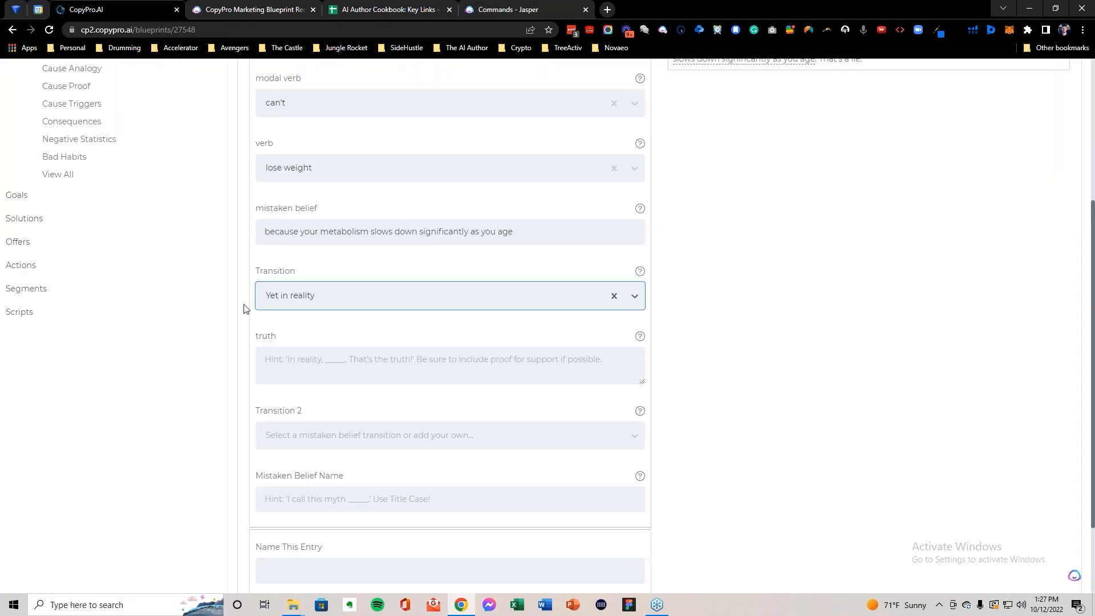
left_click(308, 360)
key("ctrl+v")
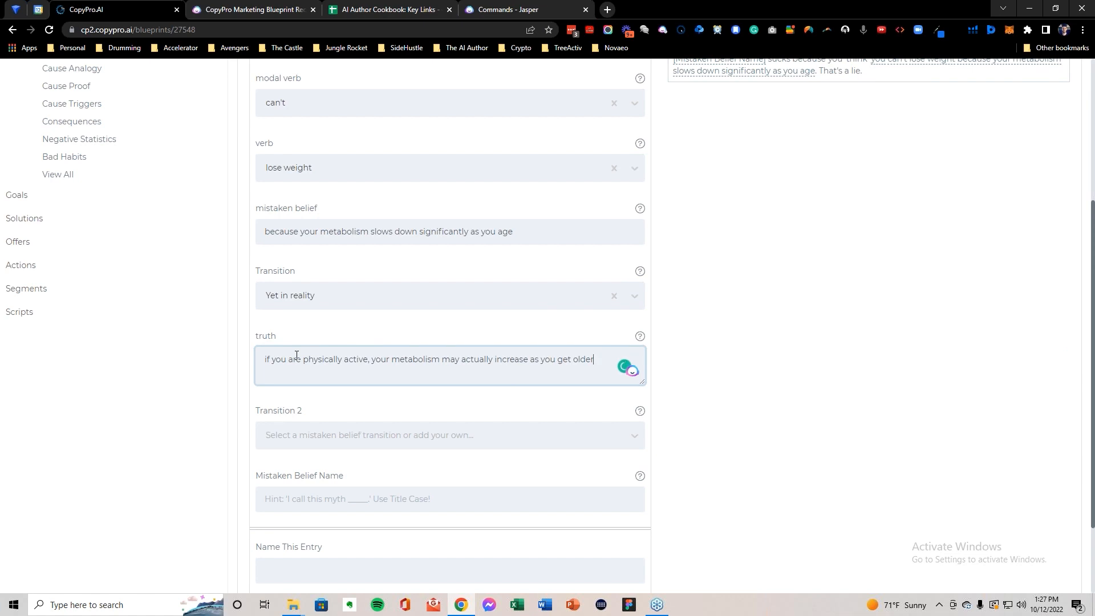
left_click(345, 435)
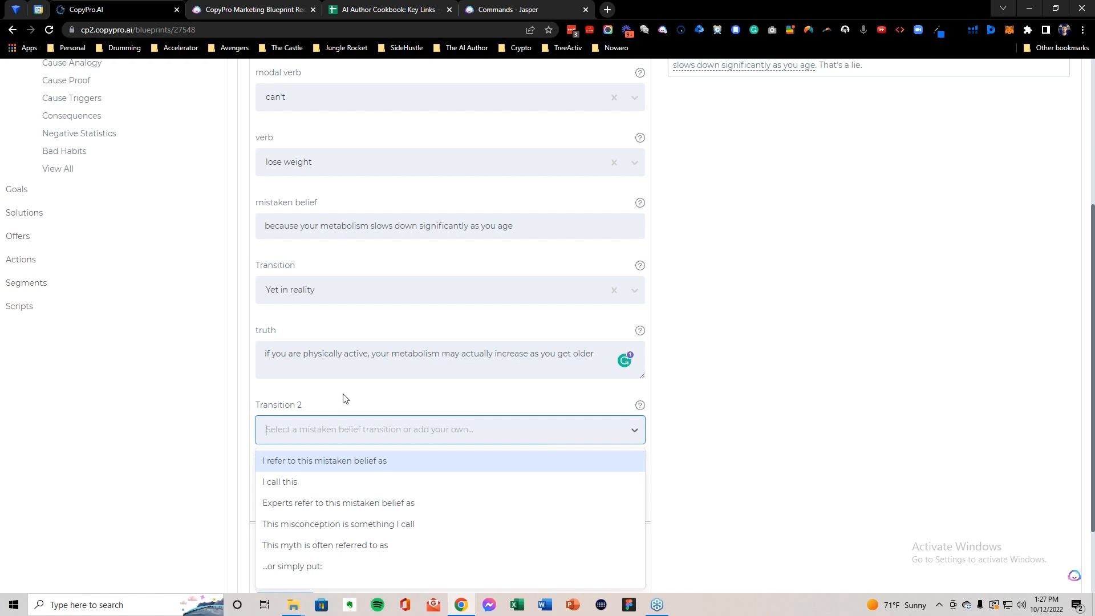
left_click(353, 460)
Step: Enter "The Metabolic Myth" as both the mistaken belief name and the entry name
scroll(355, 440, "down", 2)
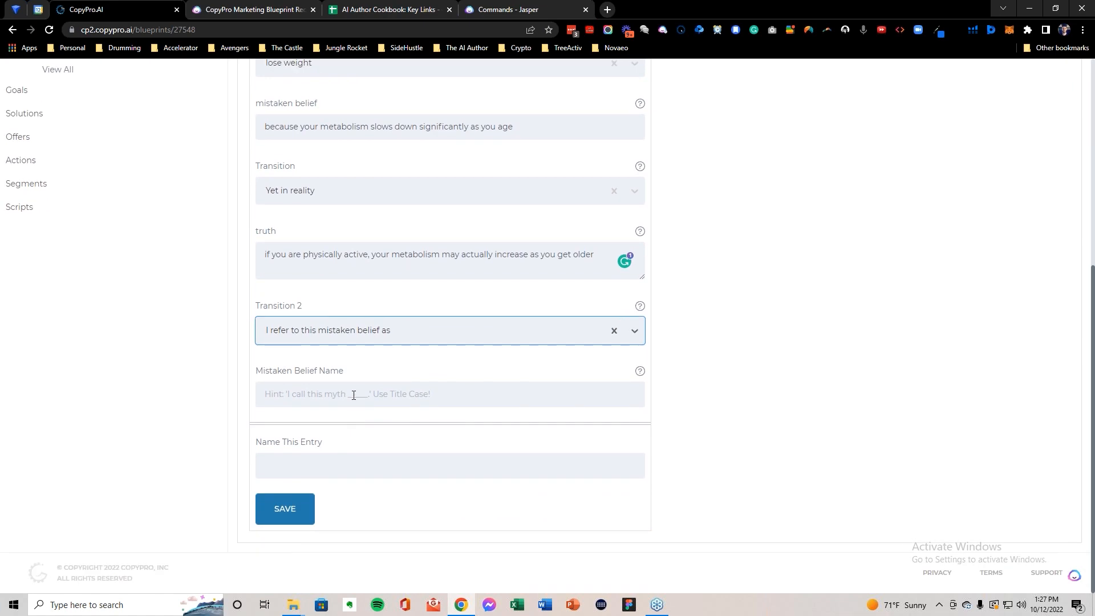
left_click(354, 394)
type("The Metabolic Myth")
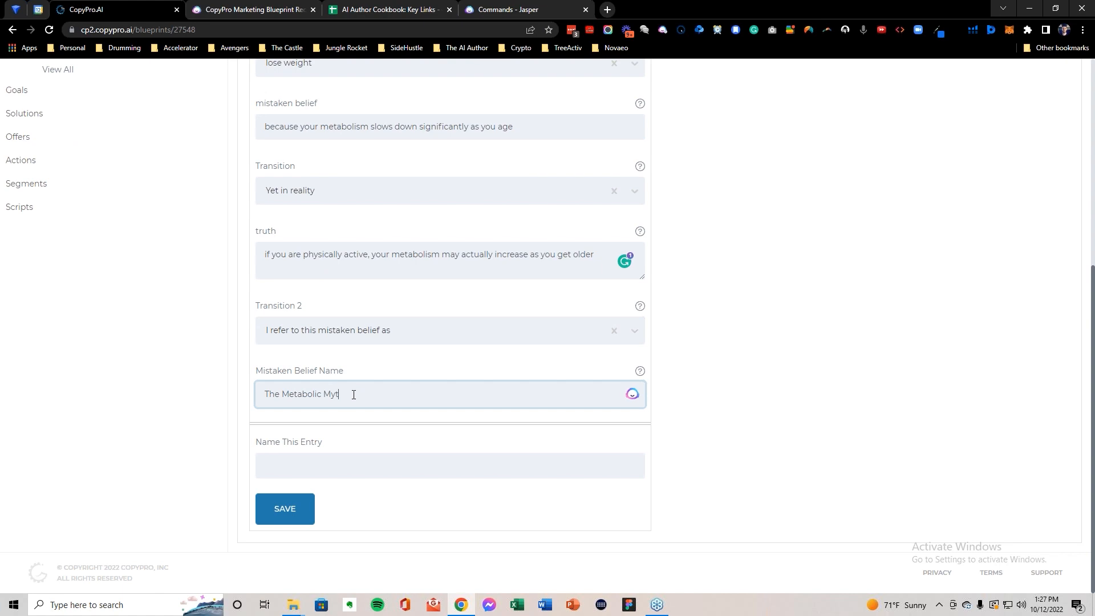
key("ctrl+shift+Left")
key("ctrl+shift+Left")
key("ctrl+shift+Left")
left_click(349, 463)
key("ctrl+v")
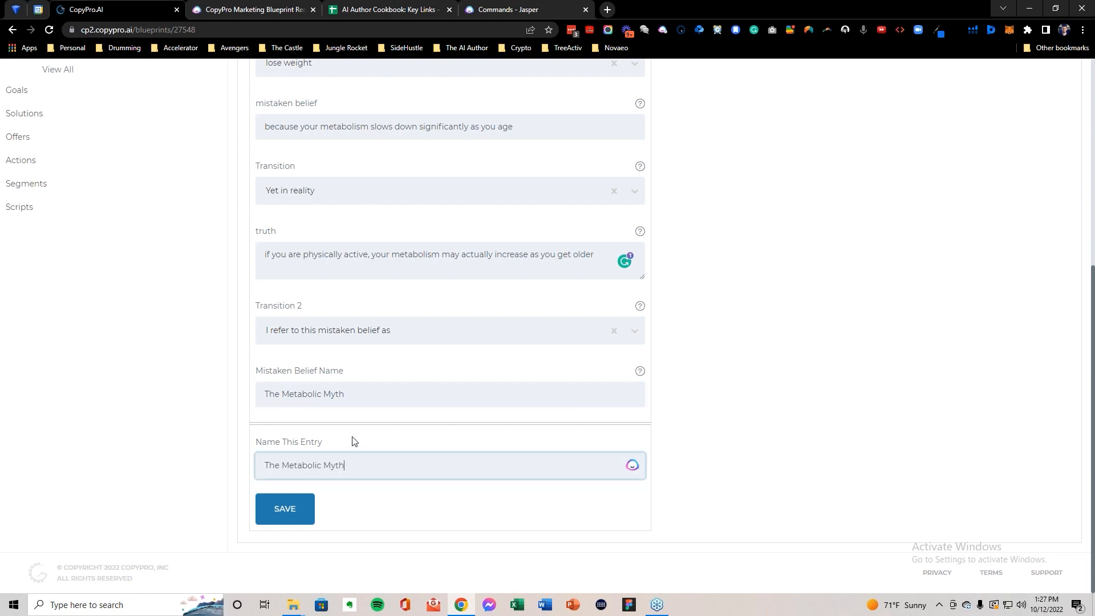
Step: Check the metabolism wording in the truth and mistaken belief against the proof text, and save the entry
double_click(419, 252)
scroll(420, 250, "up", 2)
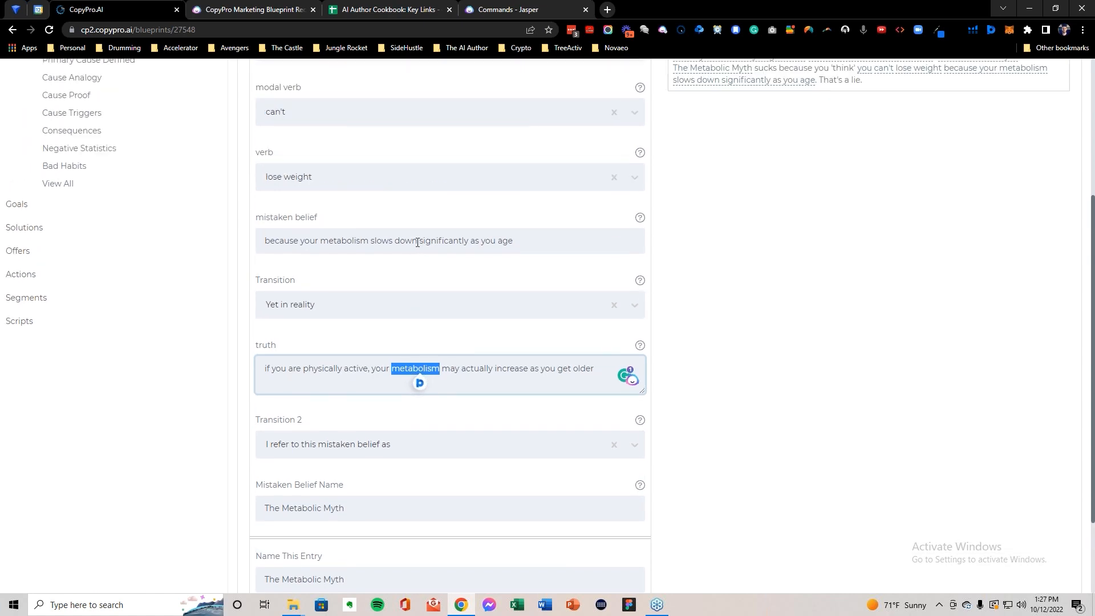
double_click(337, 241)
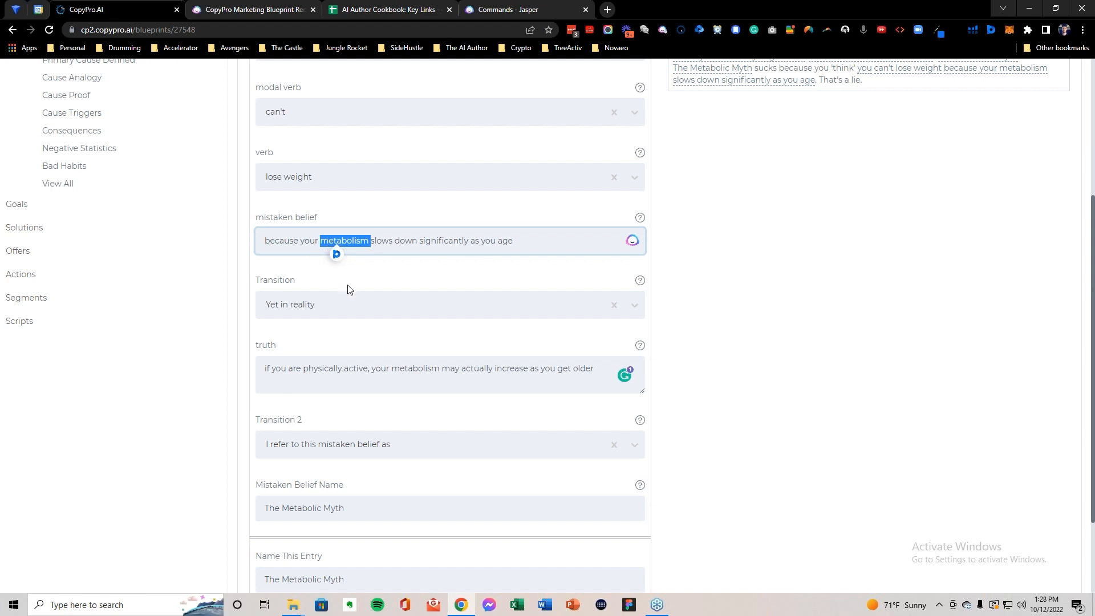
scroll(348, 288, "up", 2)
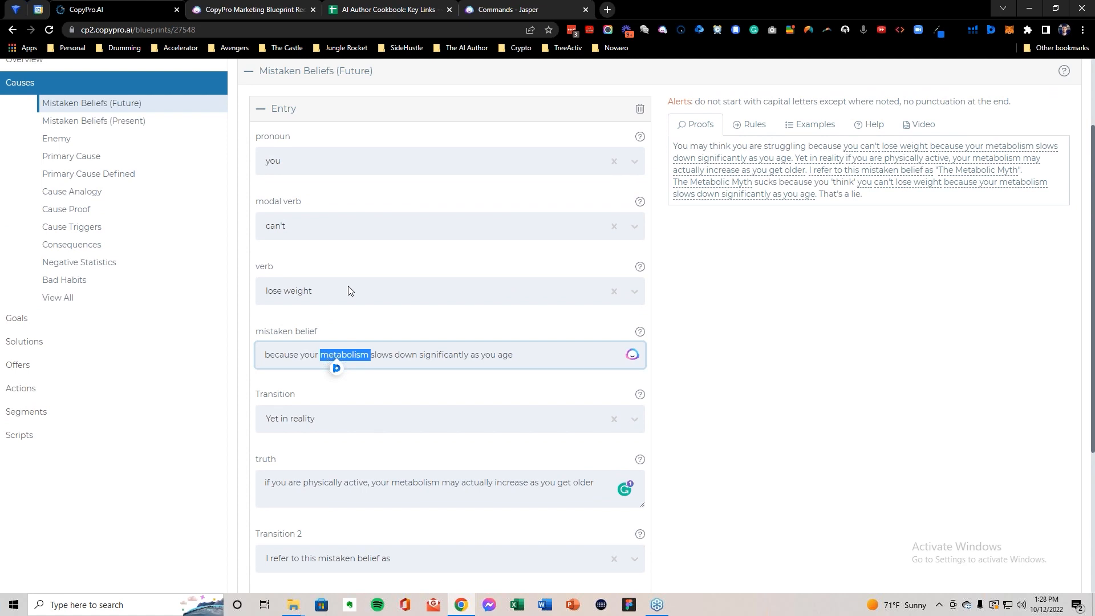
scroll(348, 291, "down", 4)
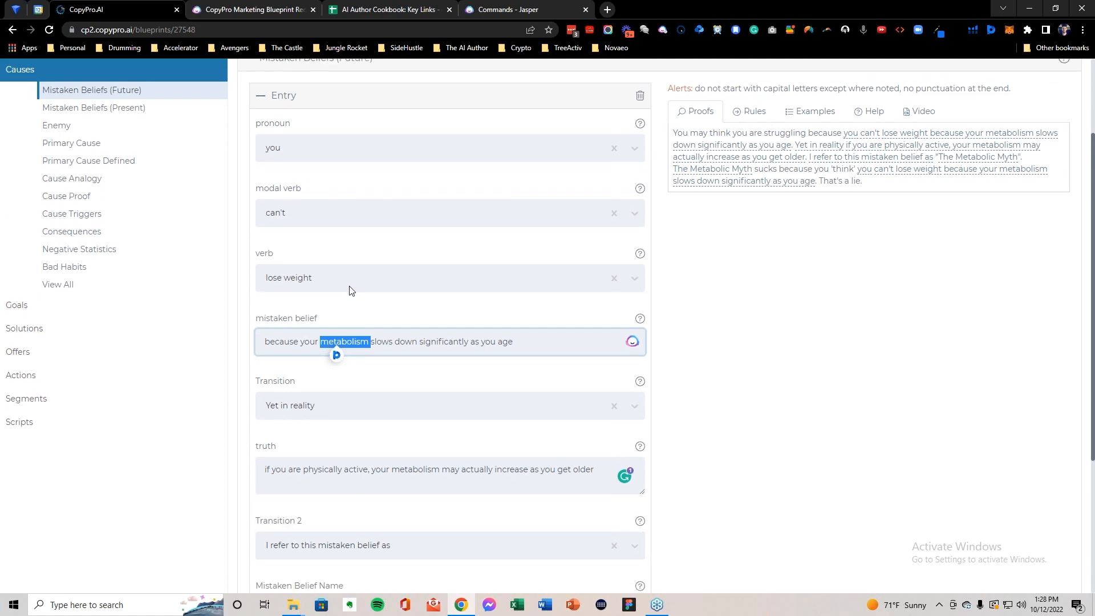
left_click(286, 507)
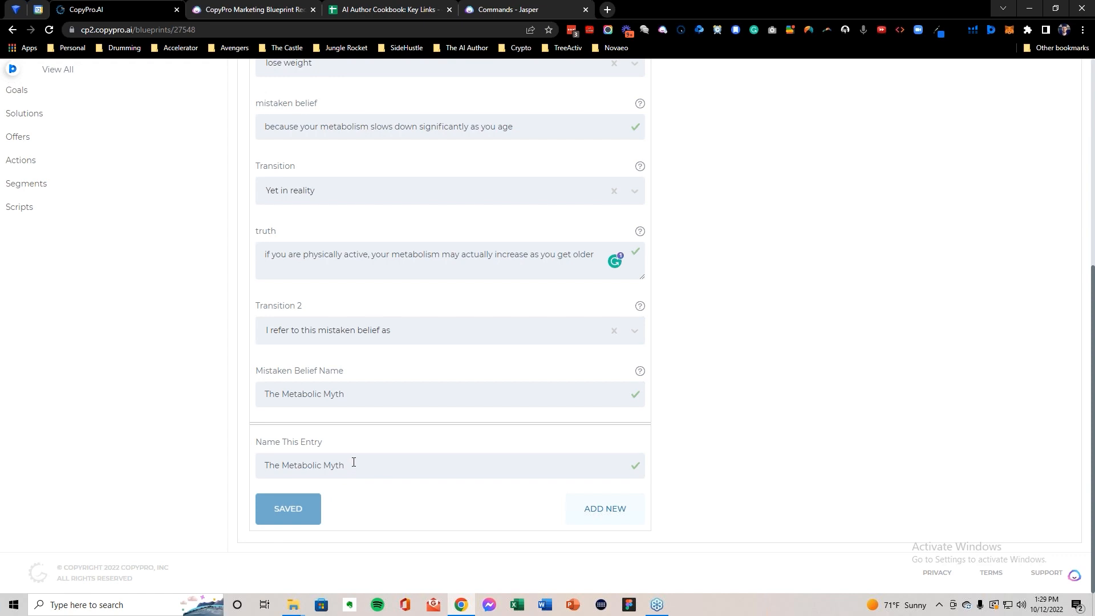
Step: Review the Metabolic Myth proof text, look at the Enemy section, and return to Mistaken Beliefs (Future)
scroll(357, 459, "up", 6)
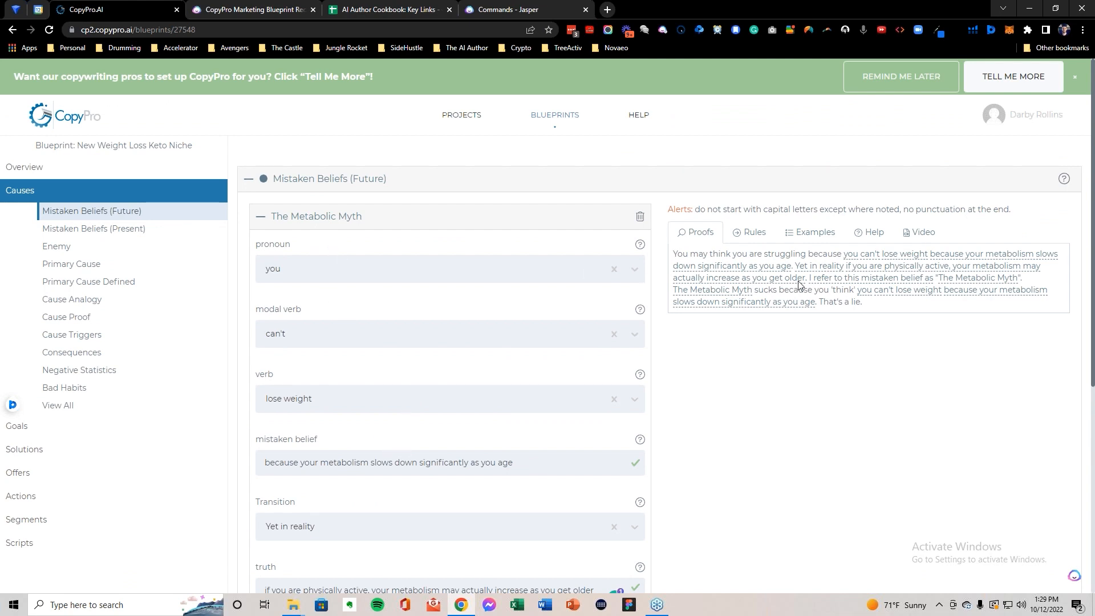
left_click_drag(877, 309, 669, 258)
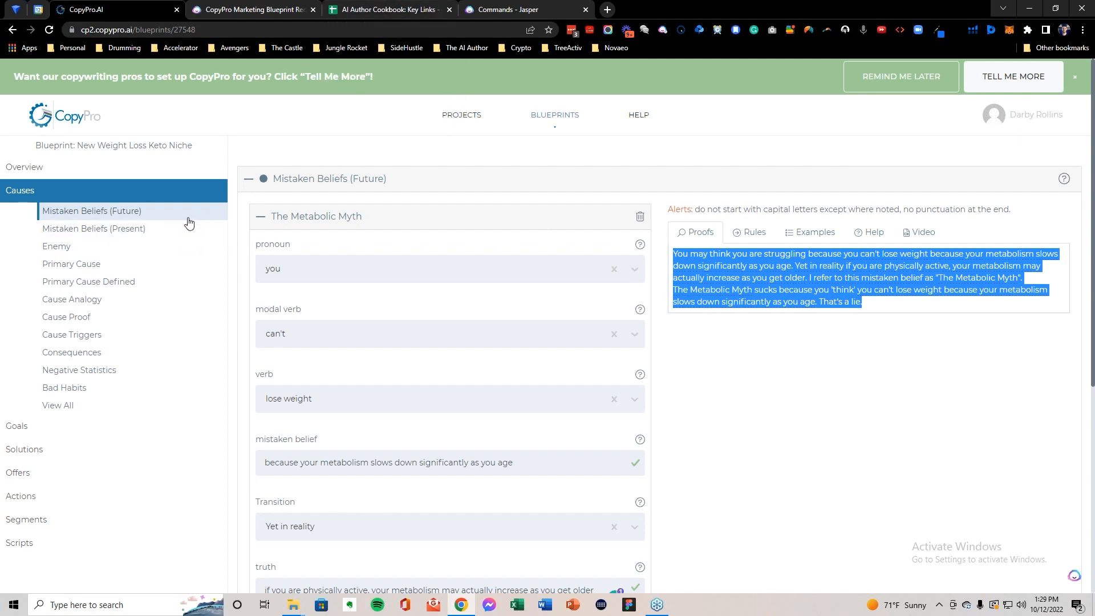
left_click(142, 249)
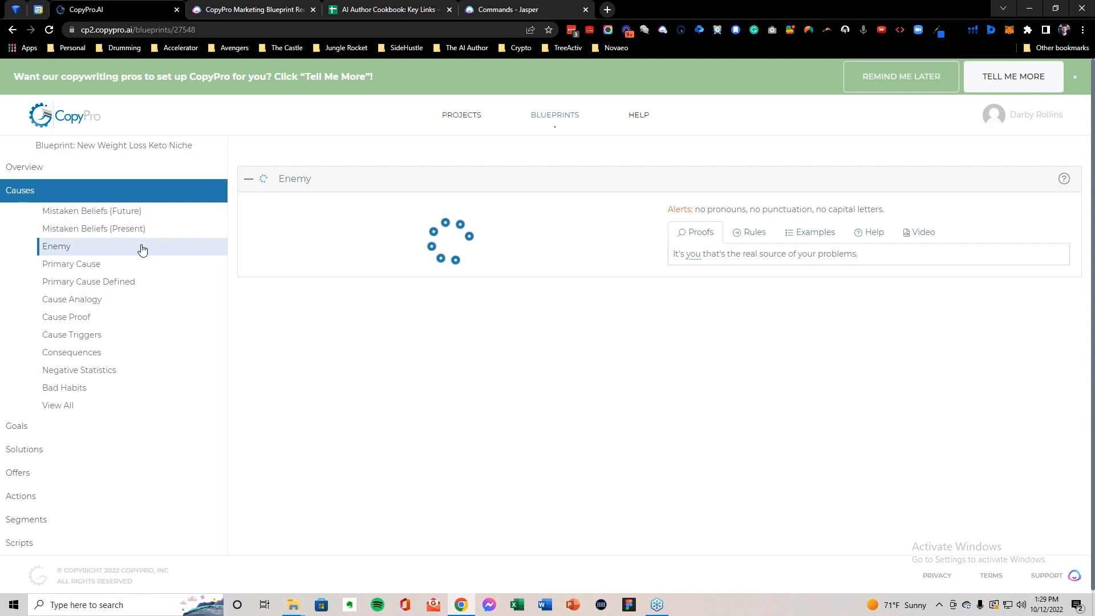
left_click(150, 215)
scroll(437, 328, "down", 6)
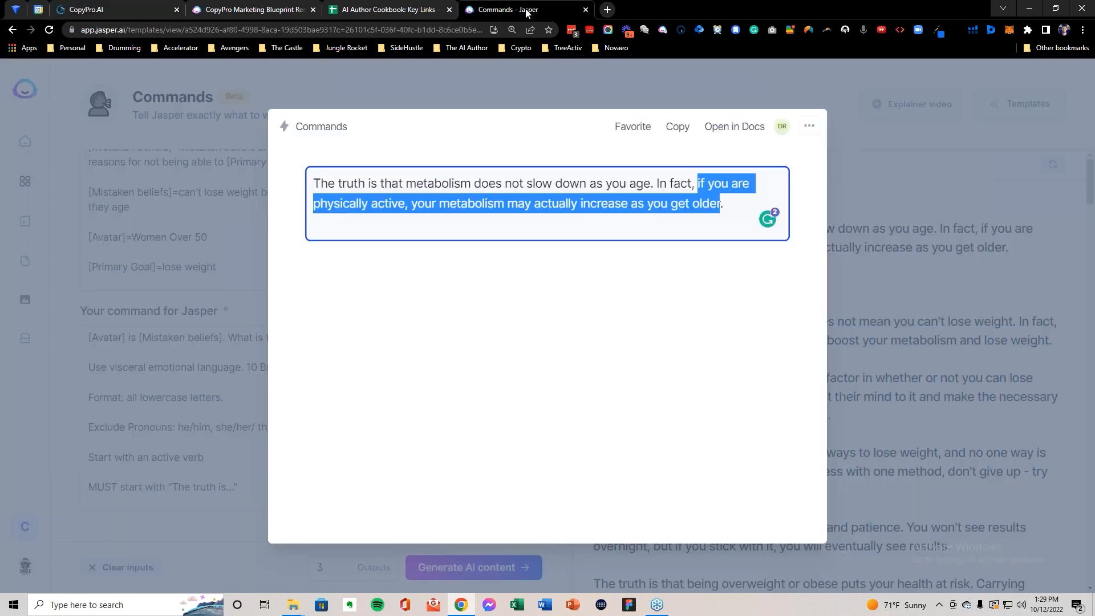
Step: Switch to Jasper, close the open output, and clear the metabolism statement from [Mistaken beliefs]= in the background information
left_click(529, 11)
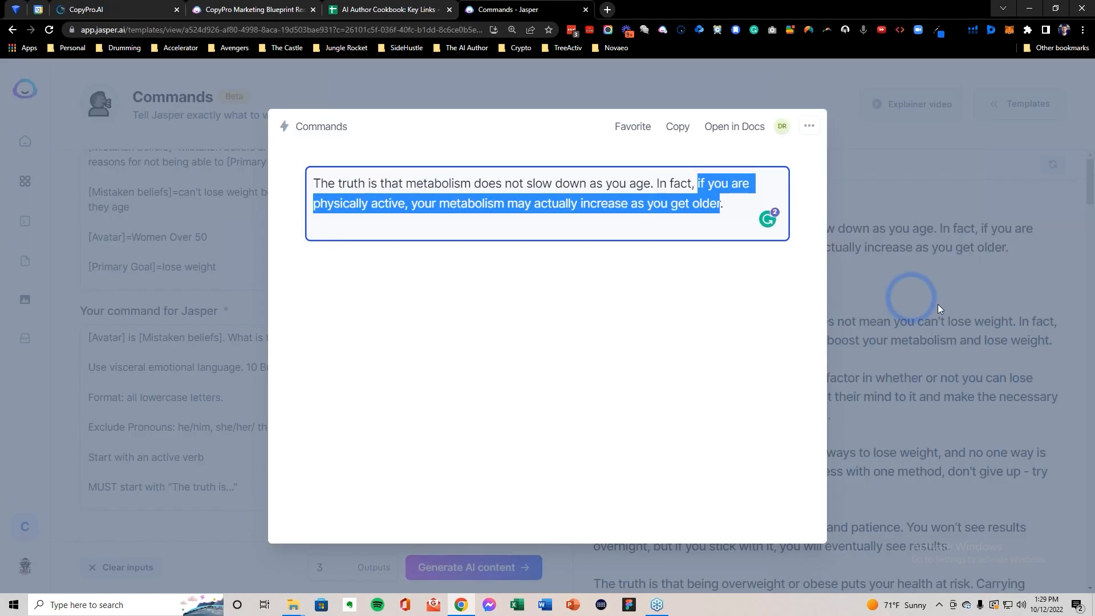
left_click(891, 203)
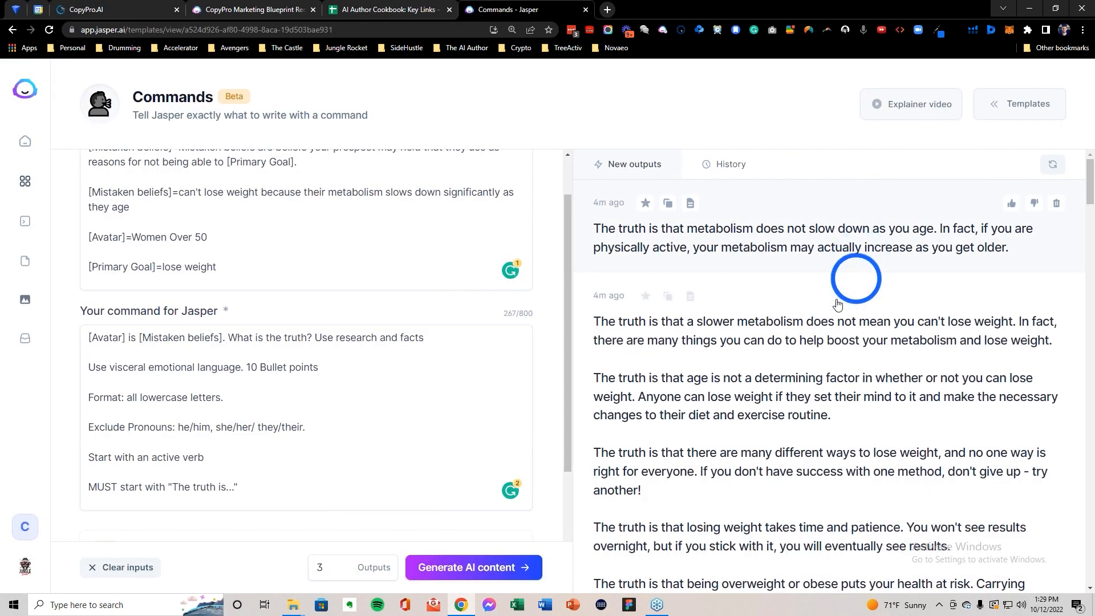
scroll(706, 433, "down", 2)
scroll(706, 433, "down", 5)
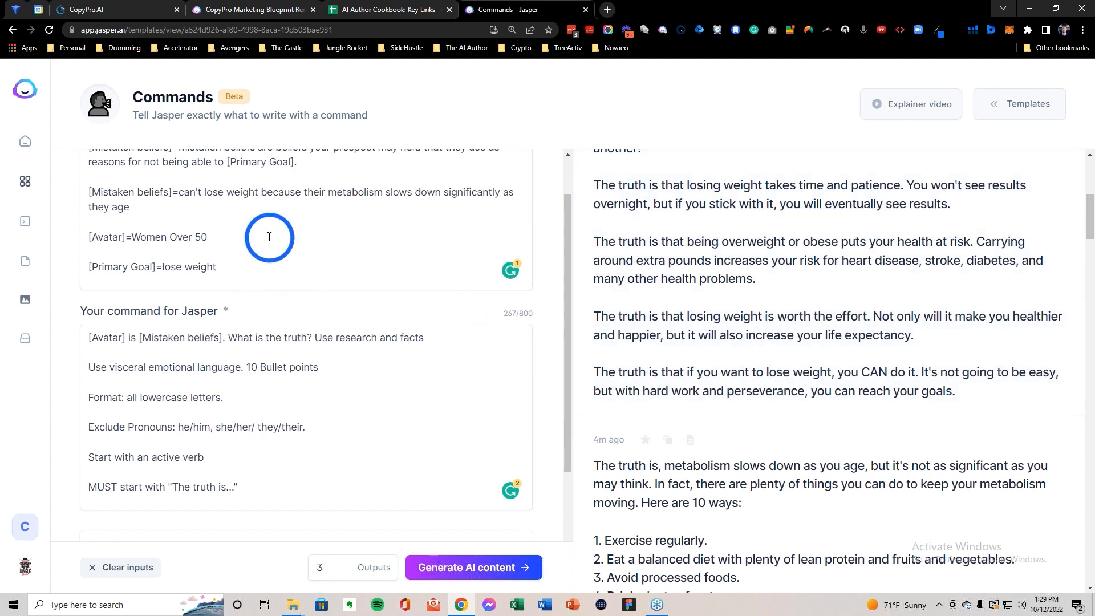
scroll(269, 236, "up", 1)
left_click_drag(194, 262, 180, 251)
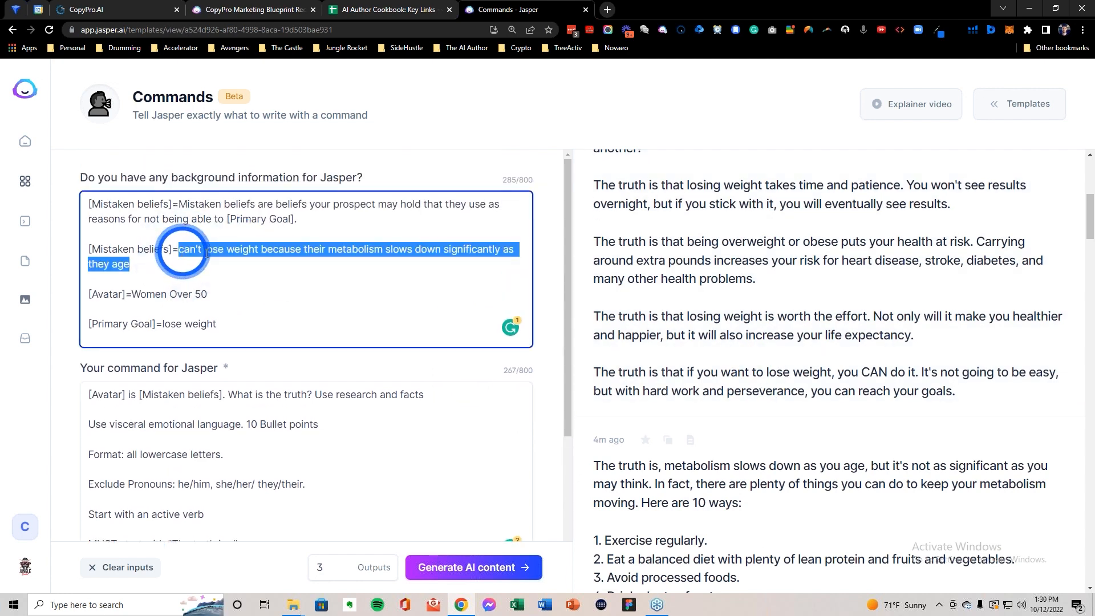
key("BackSpace")
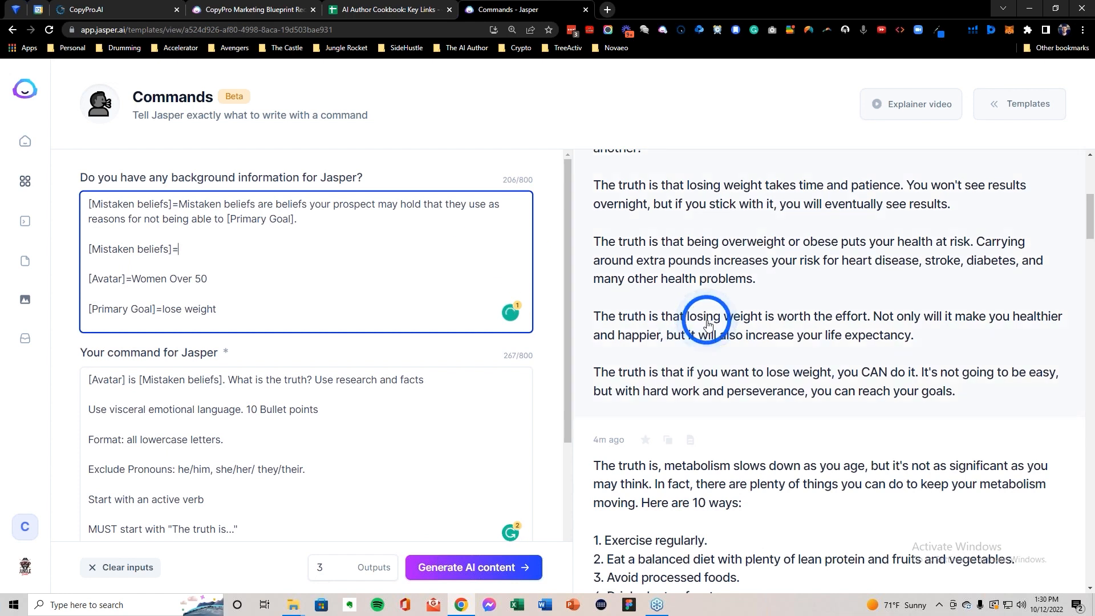
Step: Review the earlier Jasper output listing mistaken beliefs of avatars over 50, and generate content again with the current command
scroll(712, 322, "down", 15)
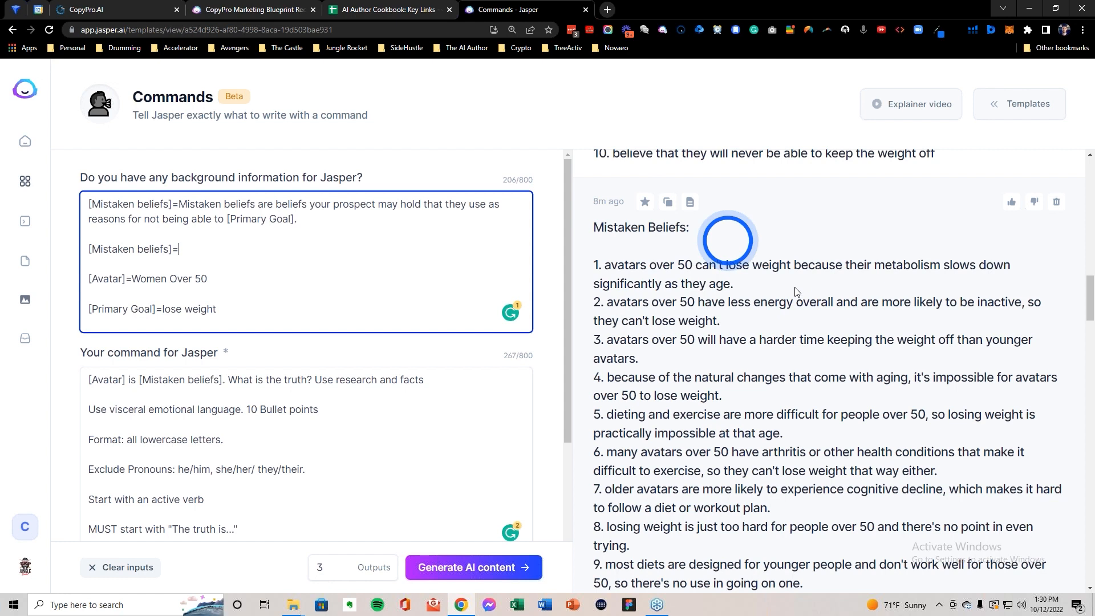
left_click(101, 9)
scroll(320, 367, "up", 6)
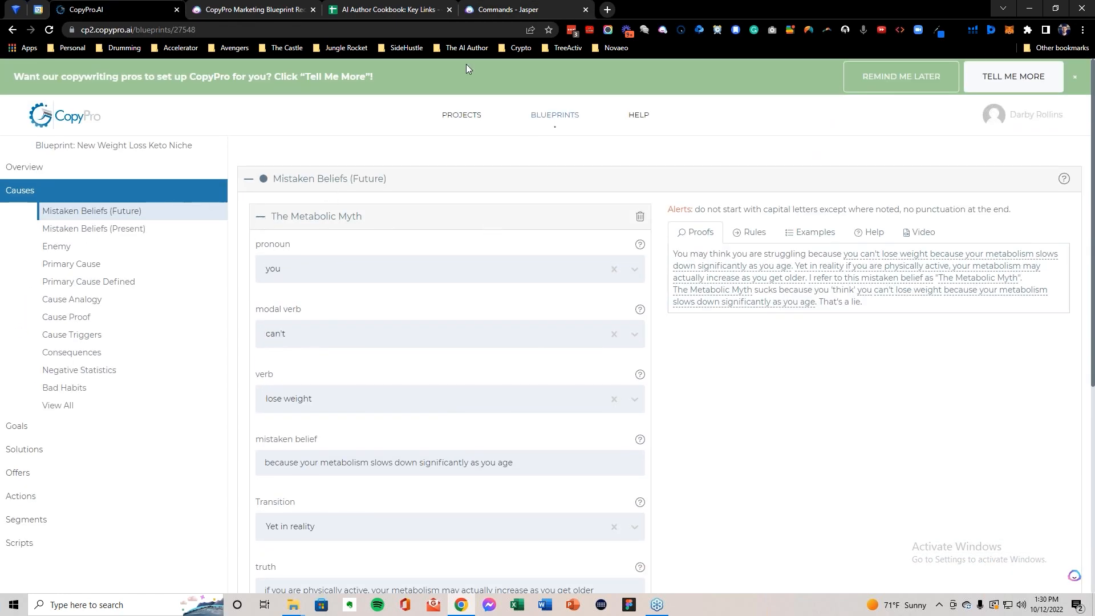
left_click(511, 10)
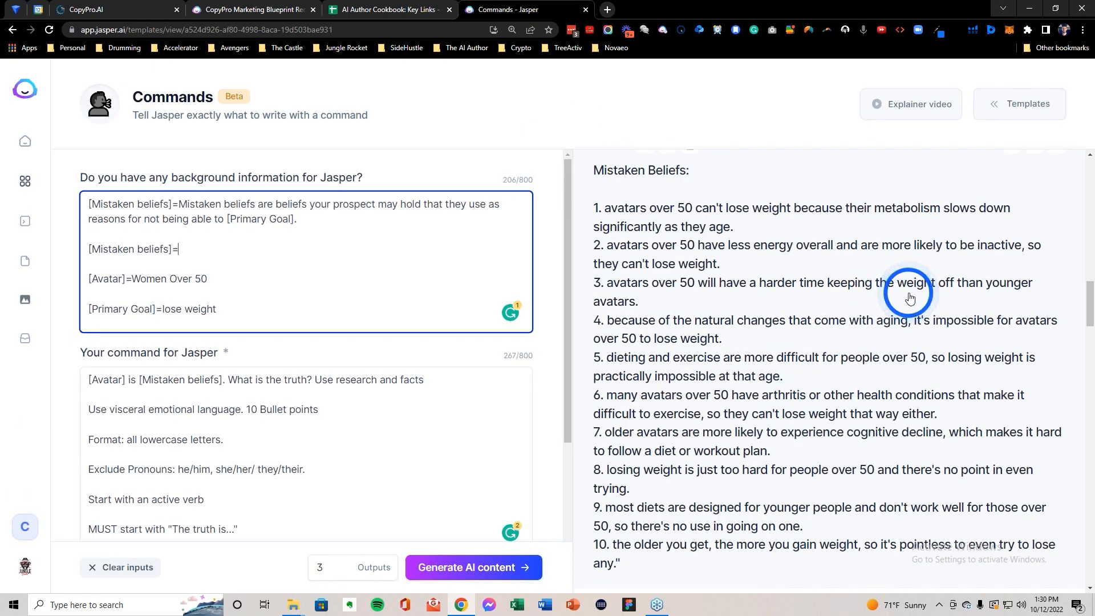
left_click(620, 289)
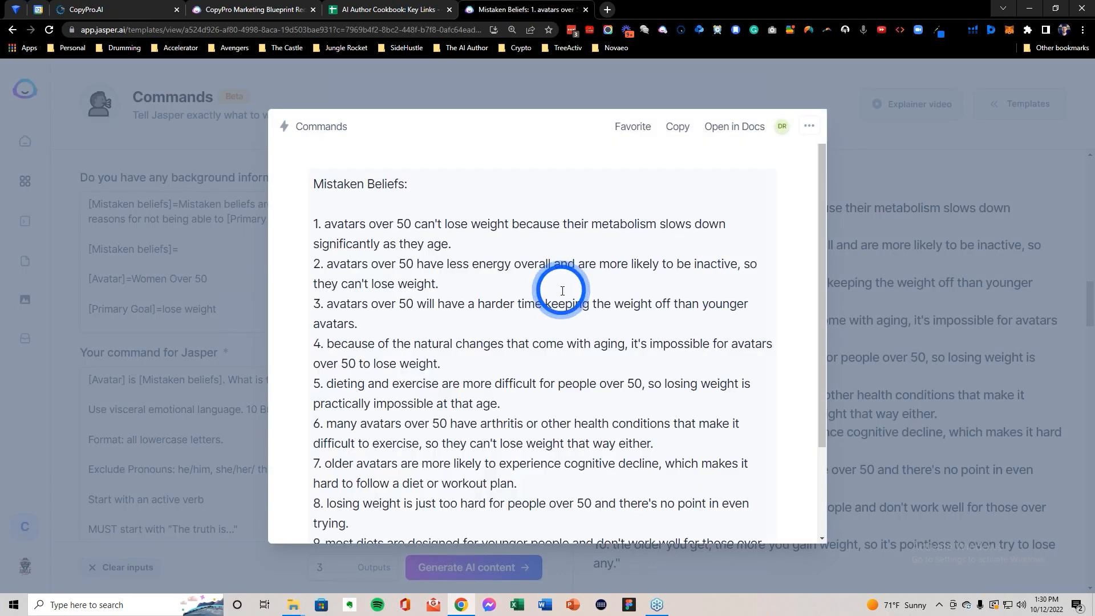
scroll(560, 288, "down", 1)
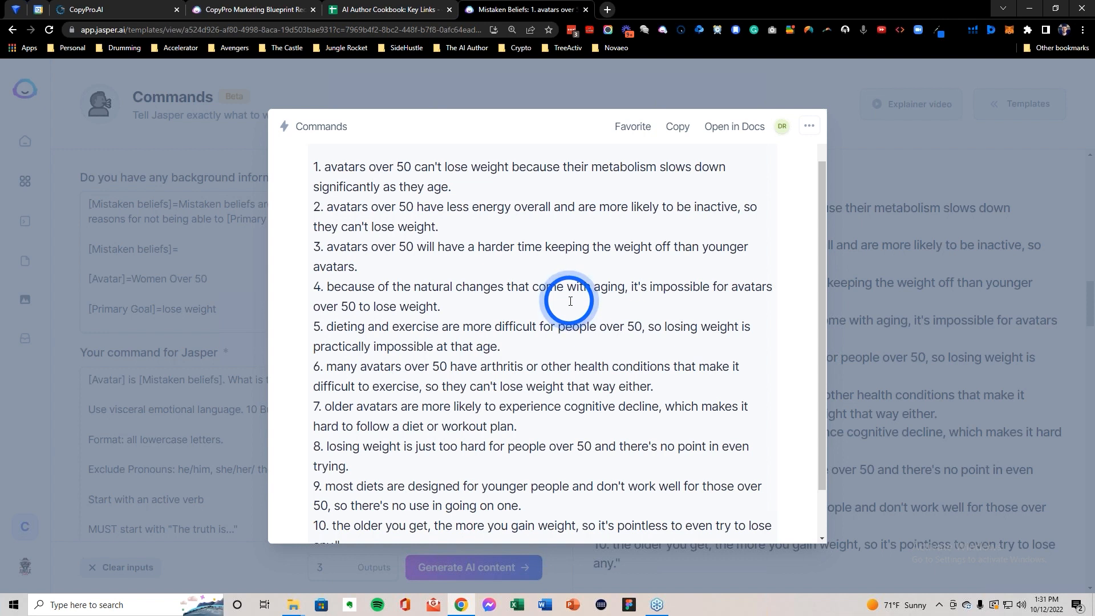
left_click(897, 273)
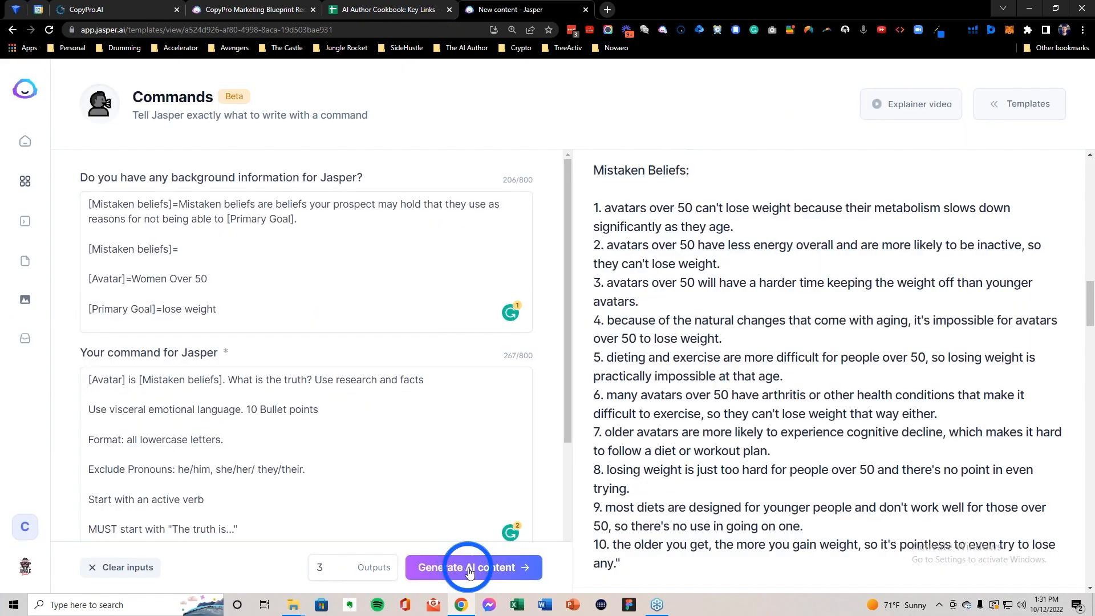
left_click(477, 556)
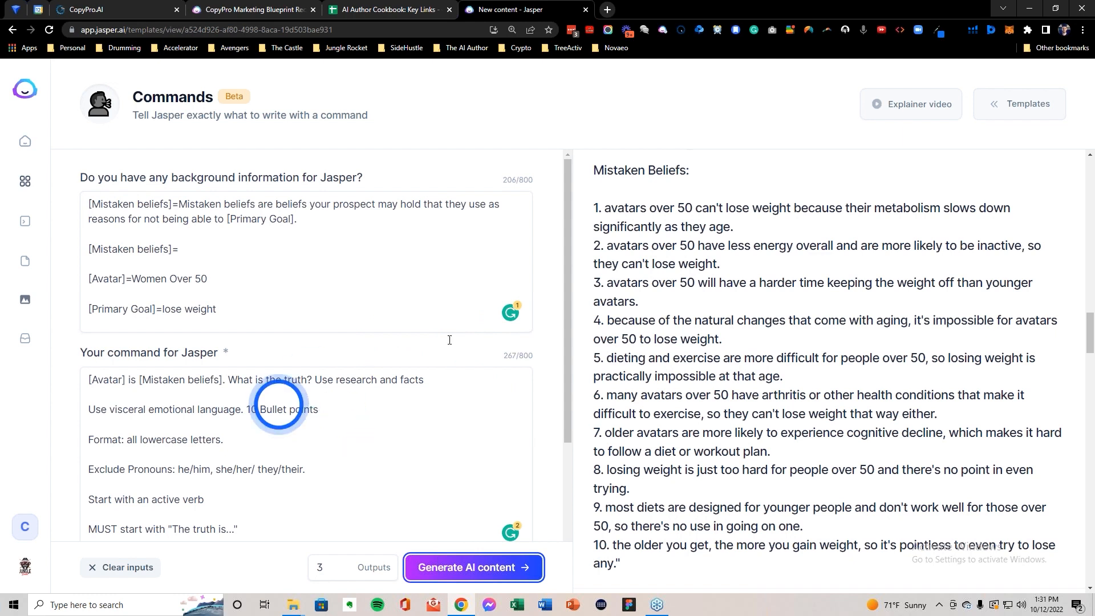
Step: Replace Jasper's background information with the Background Info from the mastersheet's Causes row for Mistaken Beliefs
left_click(392, 10)
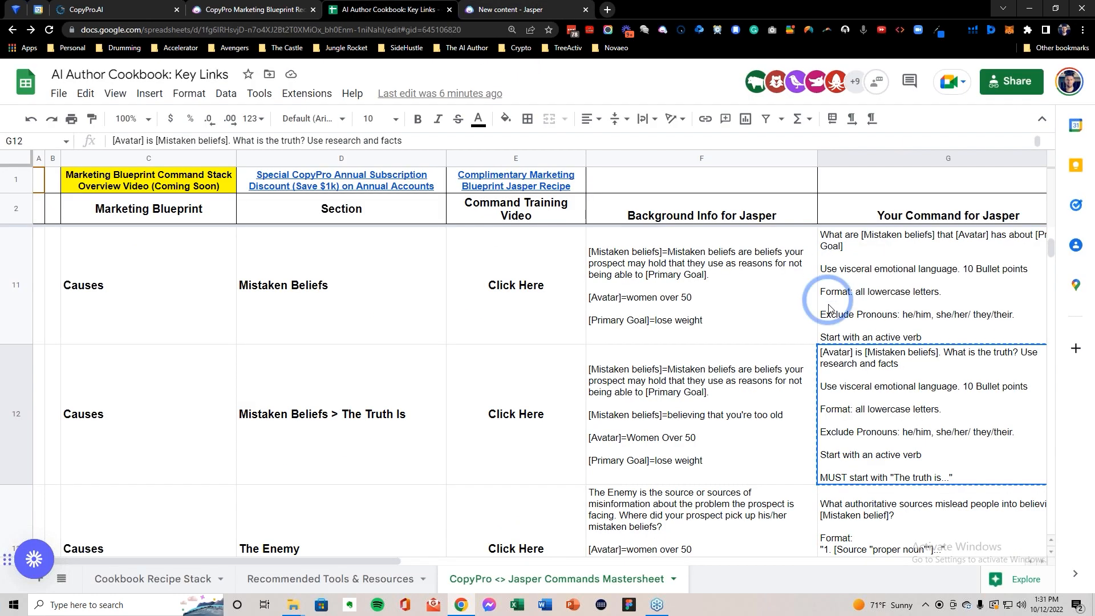
left_click(727, 296)
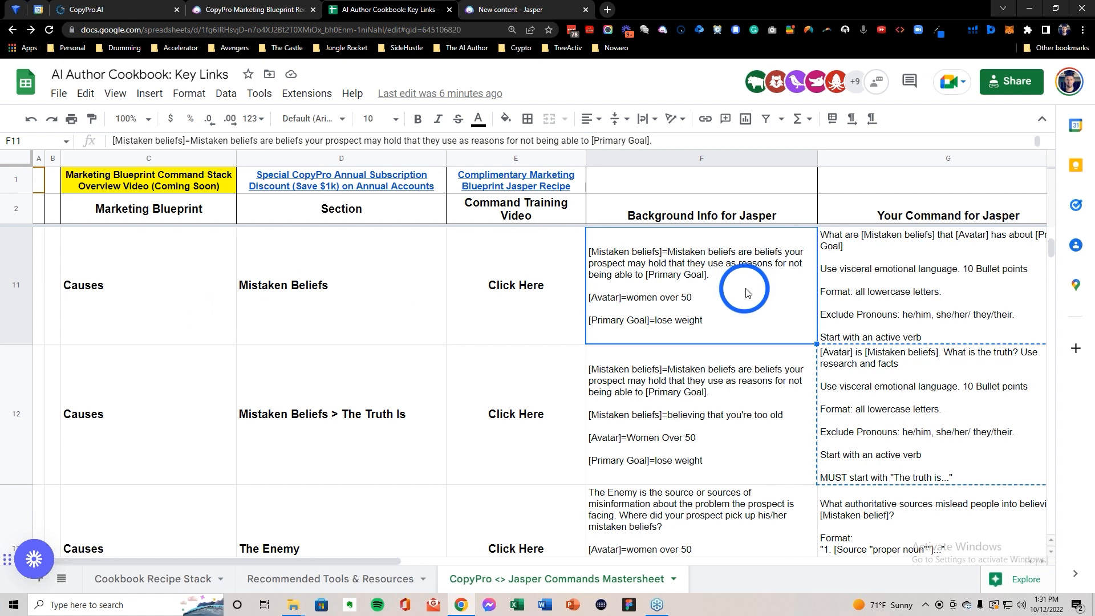
key("ctrl+c")
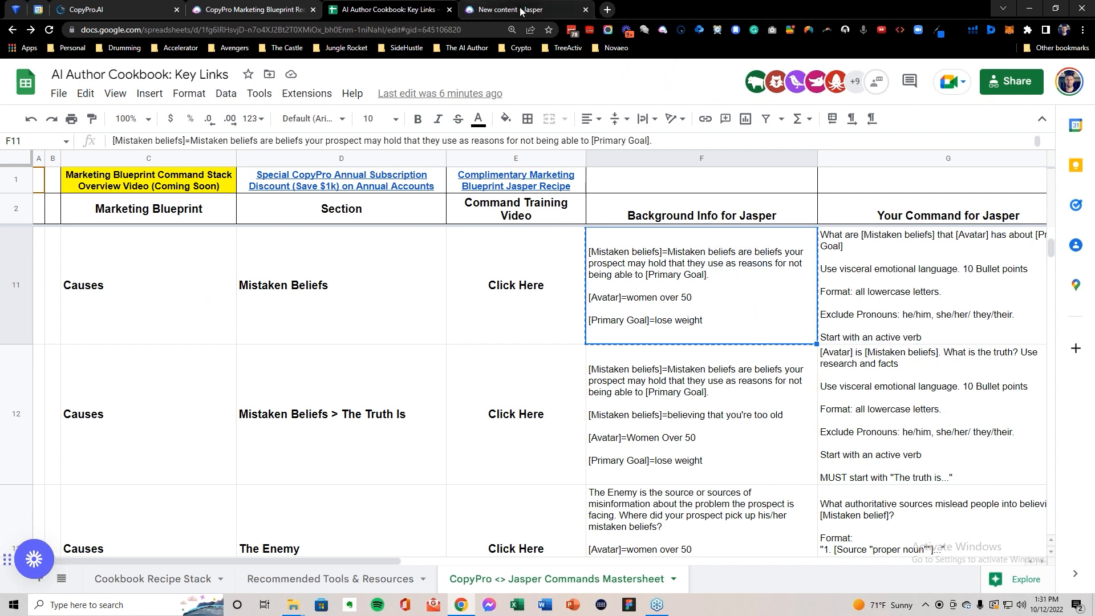
left_click(521, 10)
left_click(298, 274)
key("ctrl+a")
key("BackSpace")
key("ctrl+v")
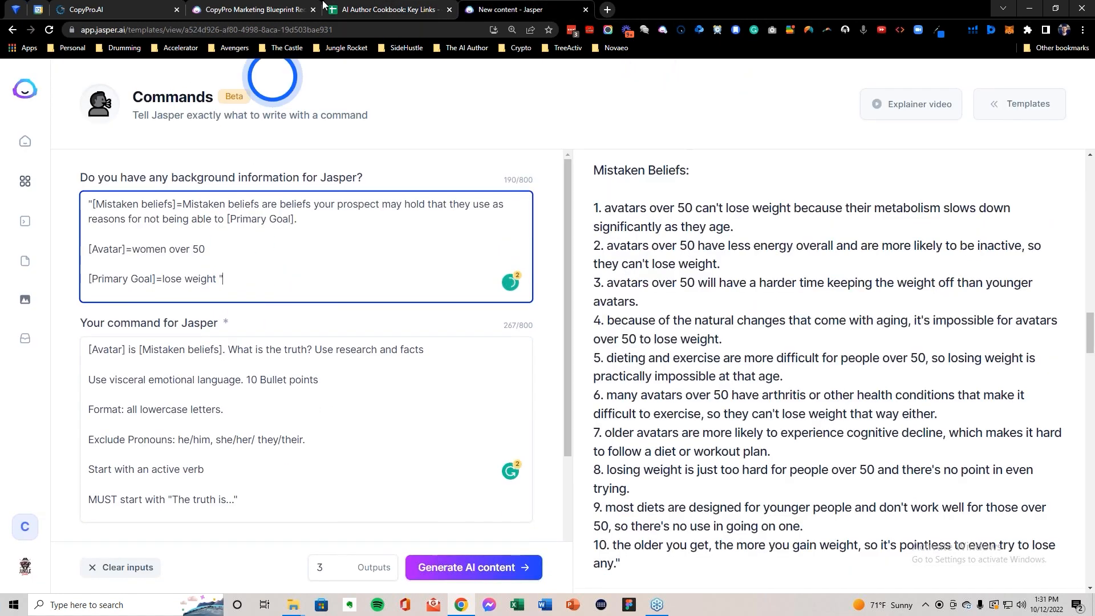
Step: Replace Jasper's command with the mastersheet's Mistaken Beliefs command, "What are [Mistaken beliefs] that [Avatar] has about [Primary Goal]", and generate three outputs
left_click(343, 9)
left_click(890, 271)
key("ctrl+c")
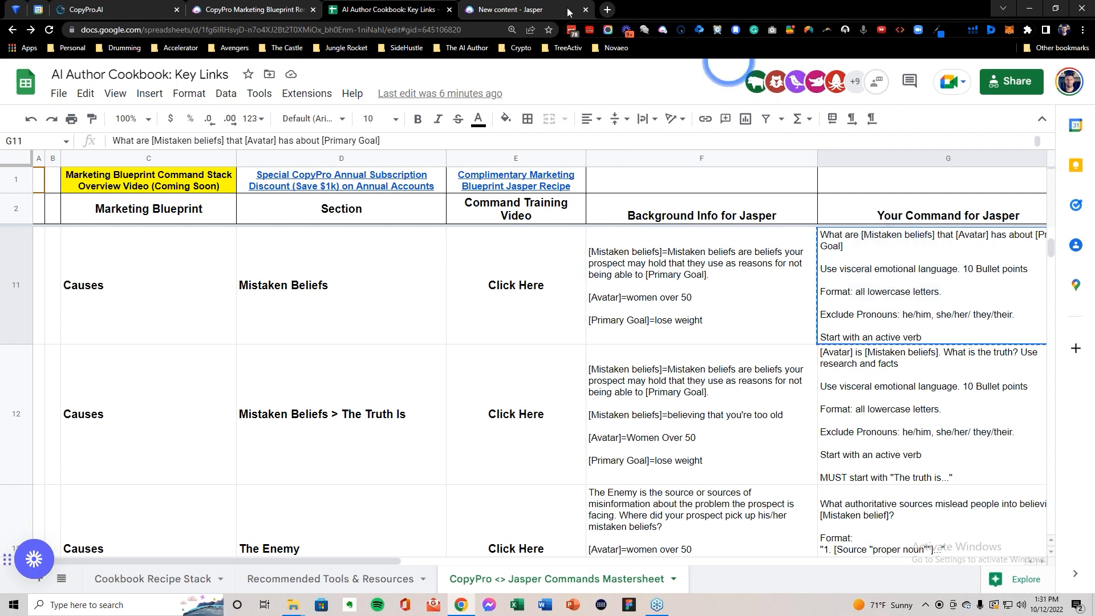
left_click(567, 10)
left_click(234, 458)
key("ctrl+a")
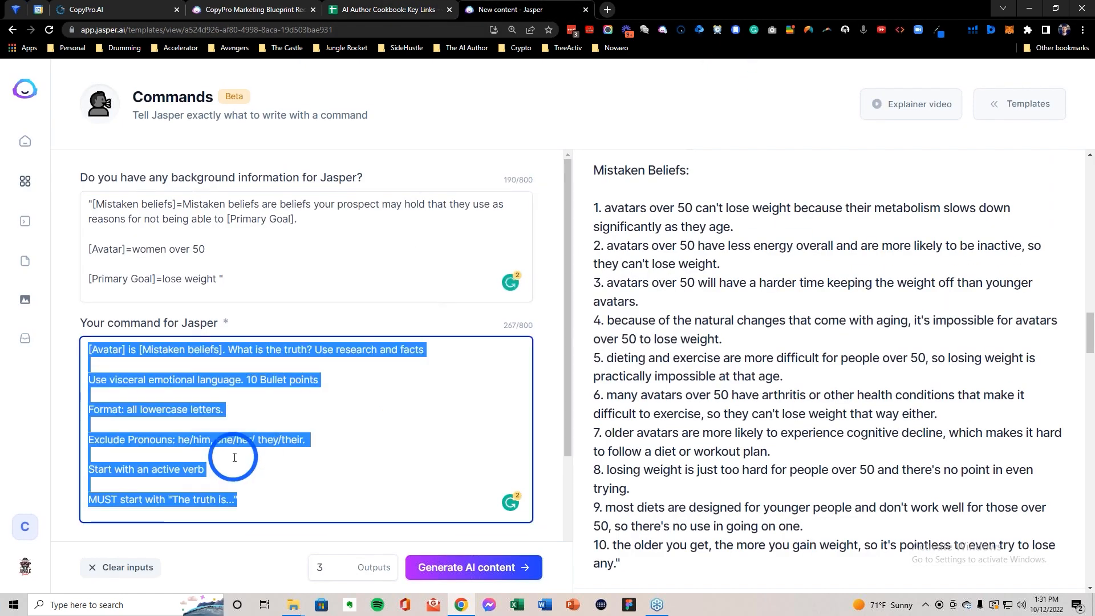
key("ctrl+v")
left_click(465, 567)
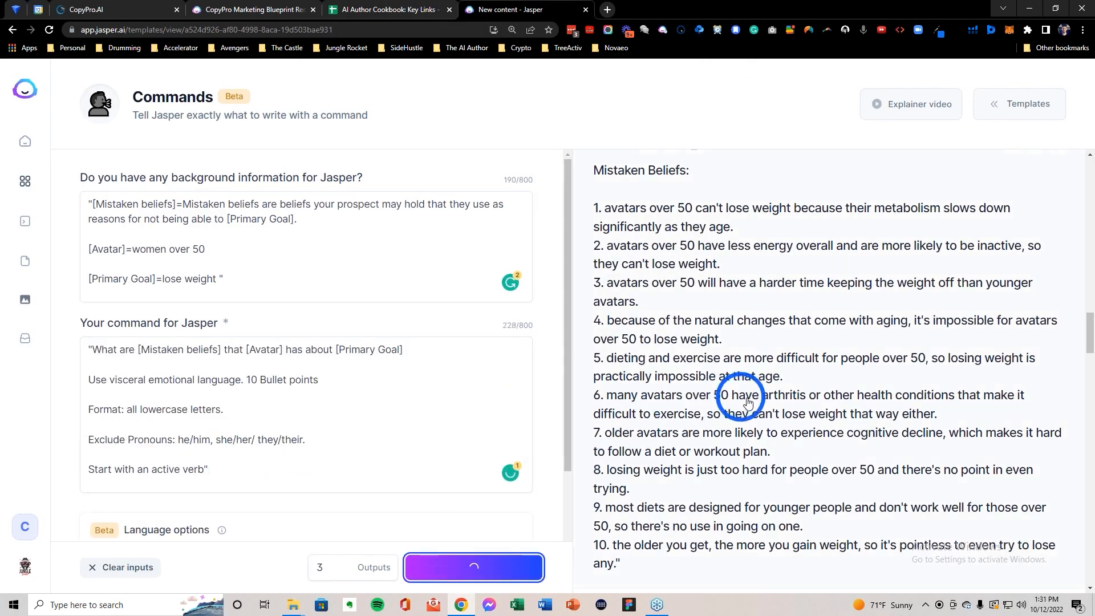
Step: Open the first new output, copy "genetically programmed to be overweight" from its eighth item, and dismiss the text selection
scroll(747, 402, "up", 15)
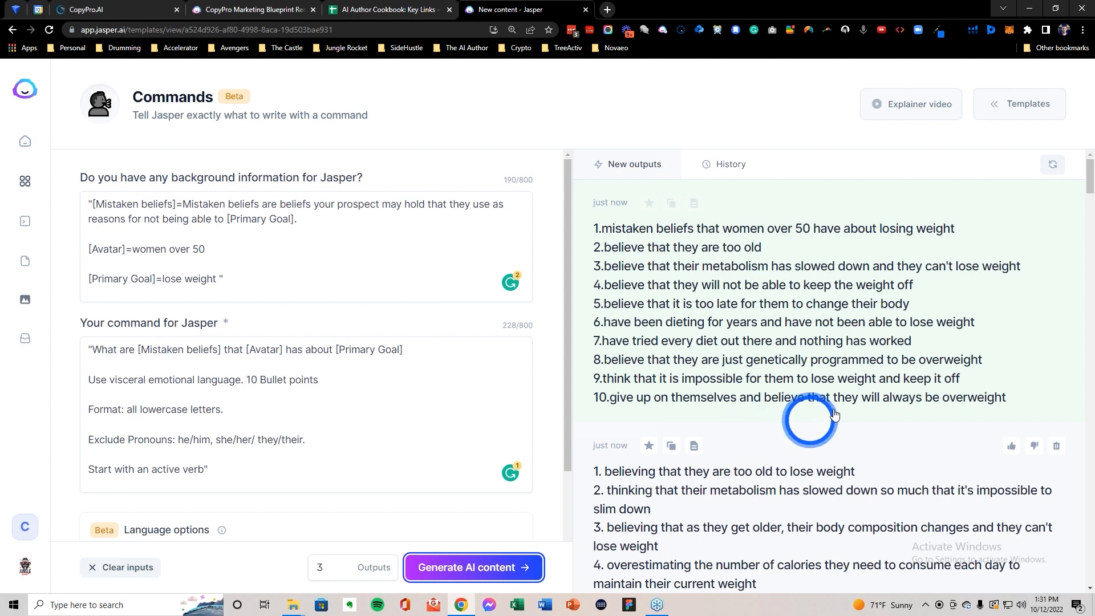
left_click(919, 360)
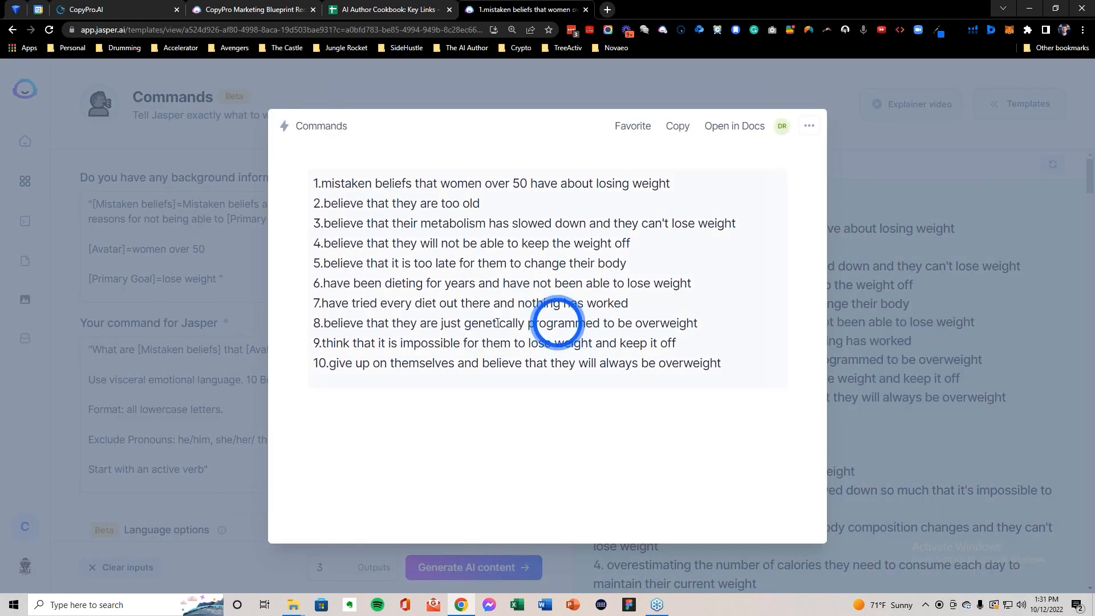
left_click_drag(464, 322, 707, 325)
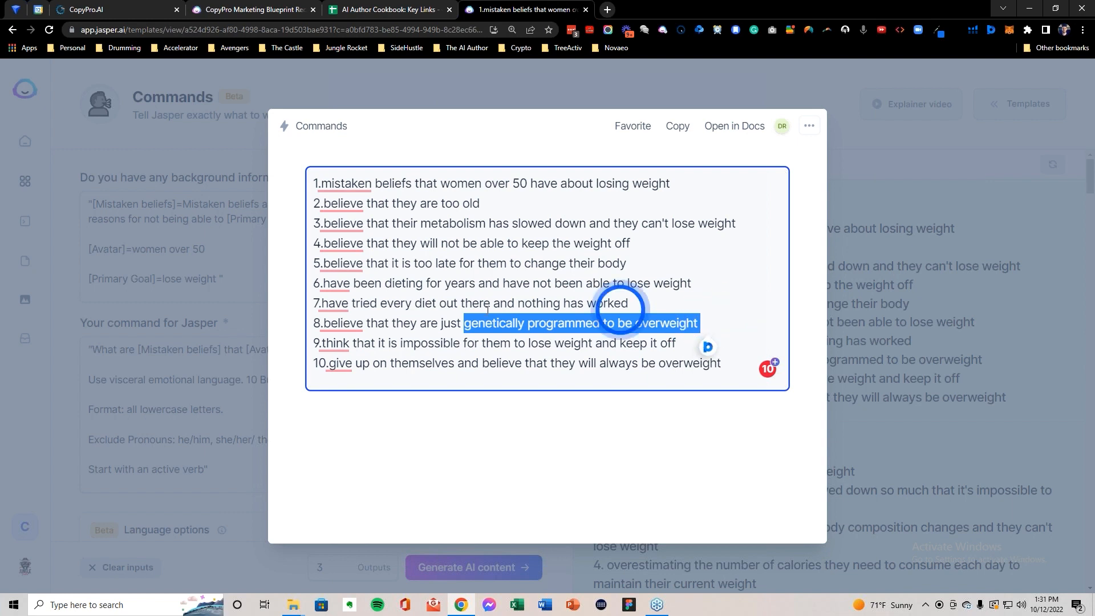
left_click(865, 331)
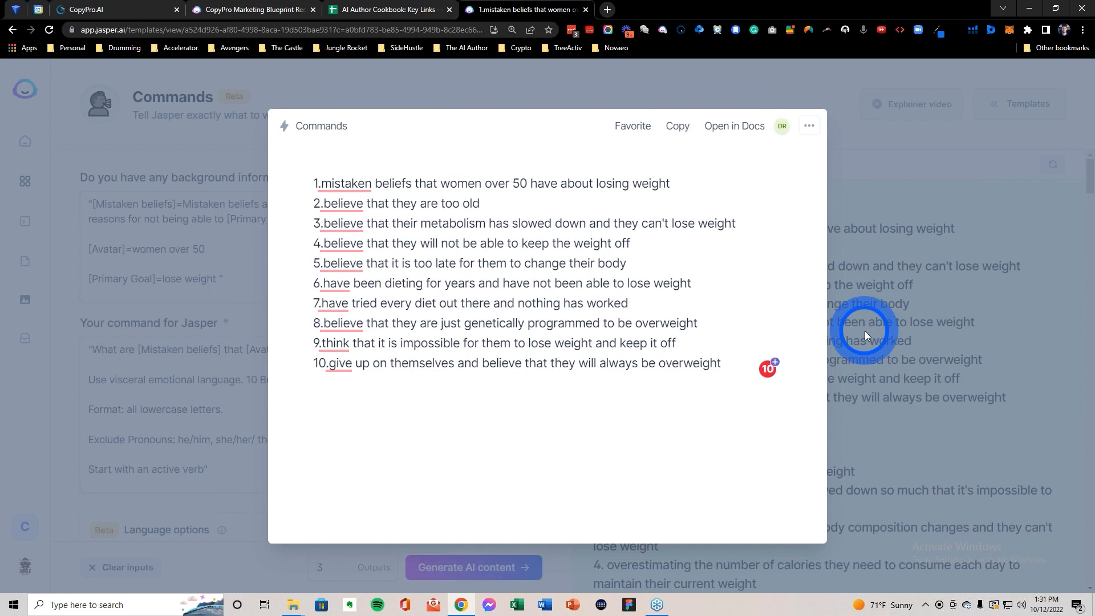
Step: Switch to CopyPro, add a new entry under Mistaken Beliefs (Future), and set its pronoun to "you"
left_click(114, 9)
scroll(450, 274, "down", 5)
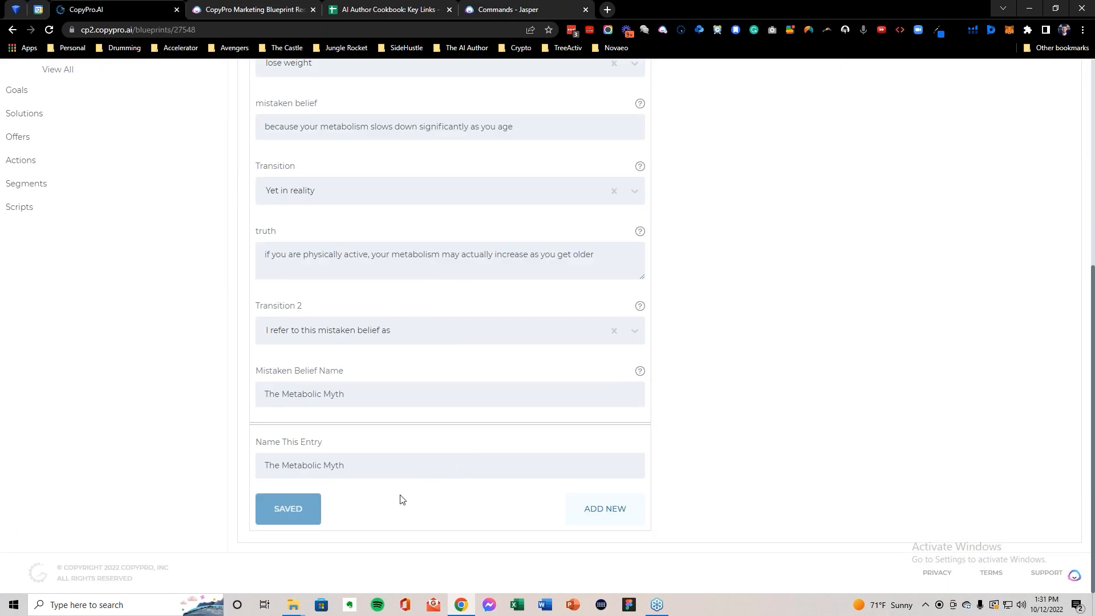
left_click(605, 509)
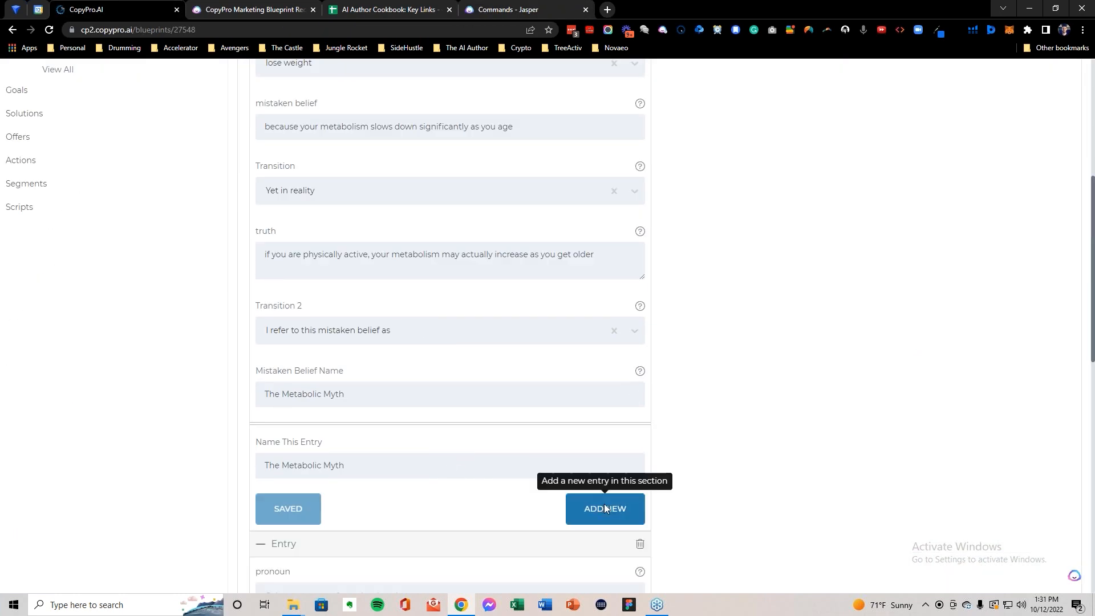
scroll(294, 346, "up", 5)
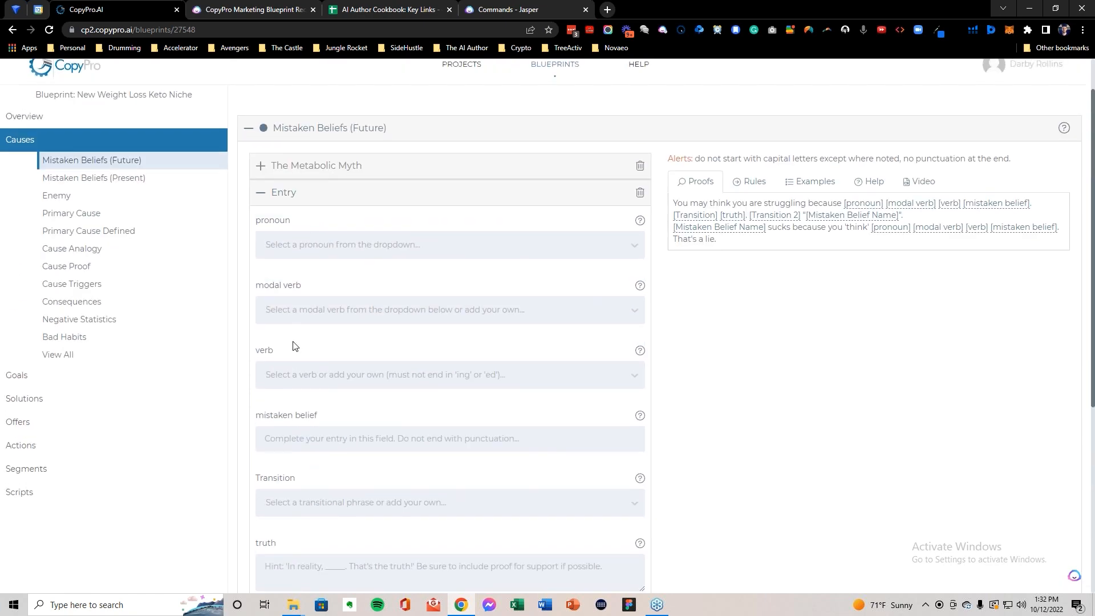
left_click(288, 247)
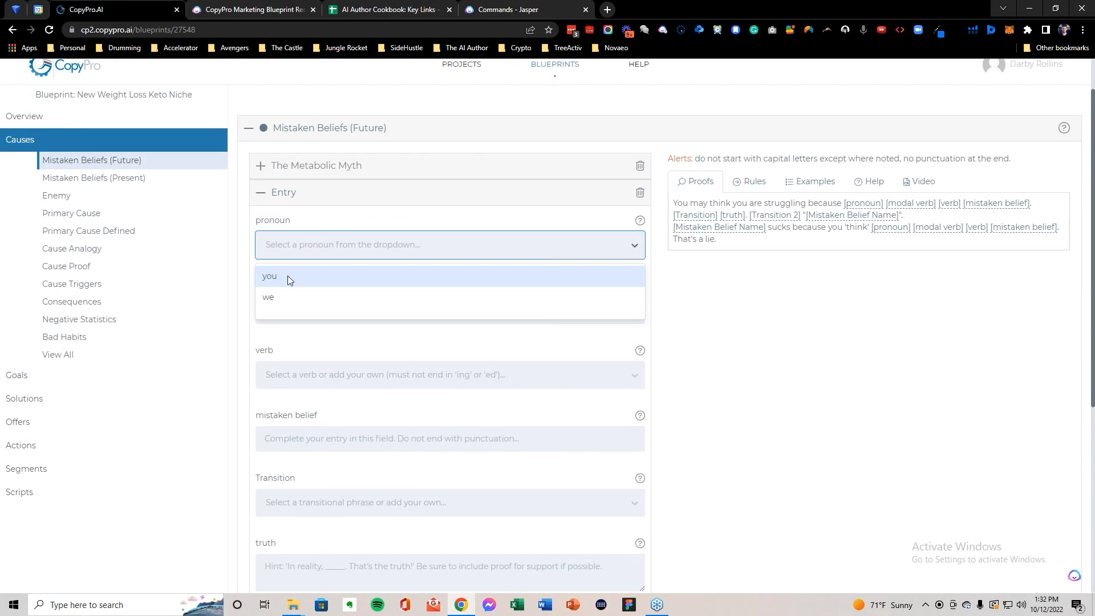
left_click(285, 279)
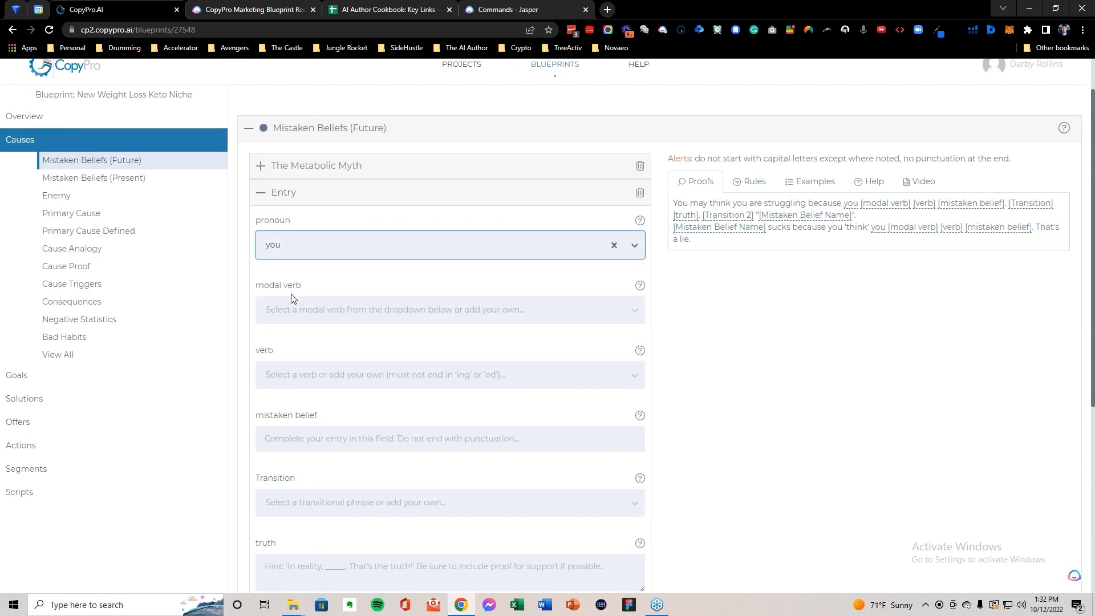
Step: Set the new entry's modal verb to "are" and try to enter the copied "genetically programmed to be overweight" as the verb
left_click(292, 381)
key("ctrl+v")
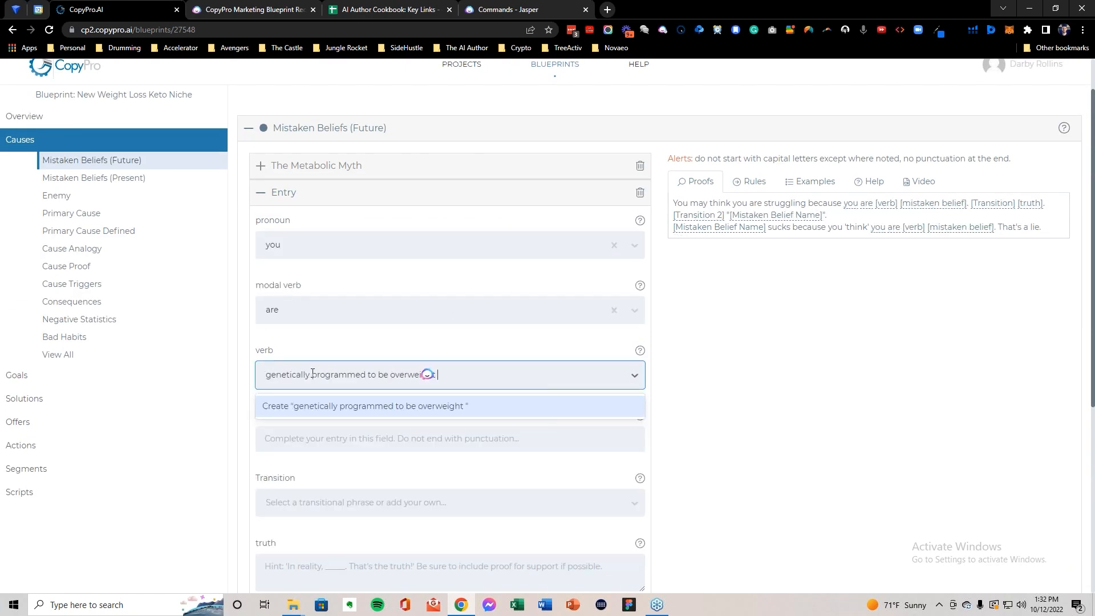
left_click_drag(313, 374, 454, 372)
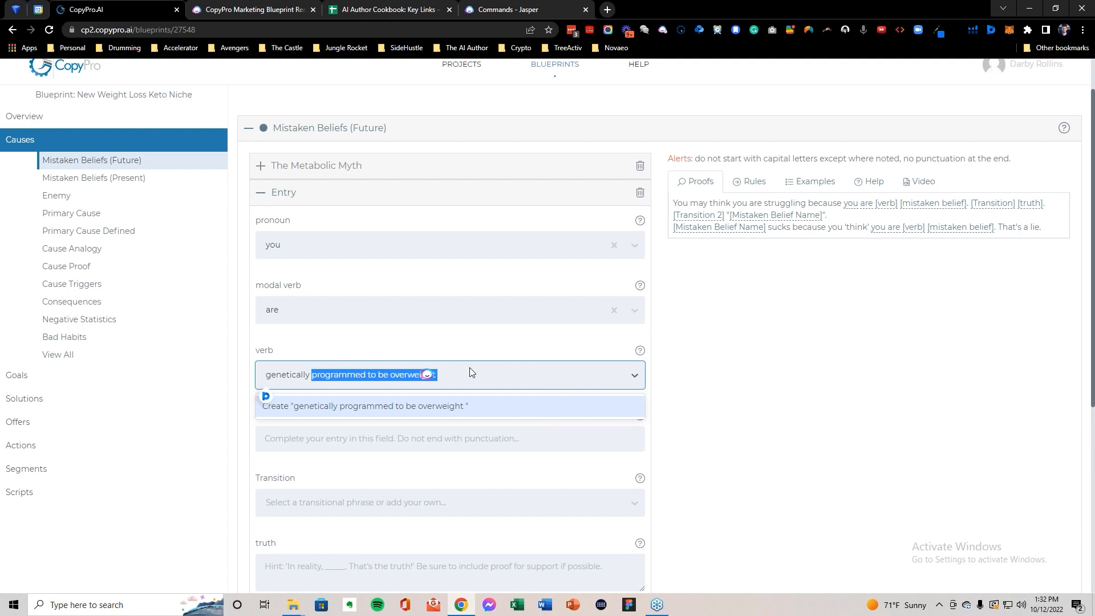
left_click(495, 336)
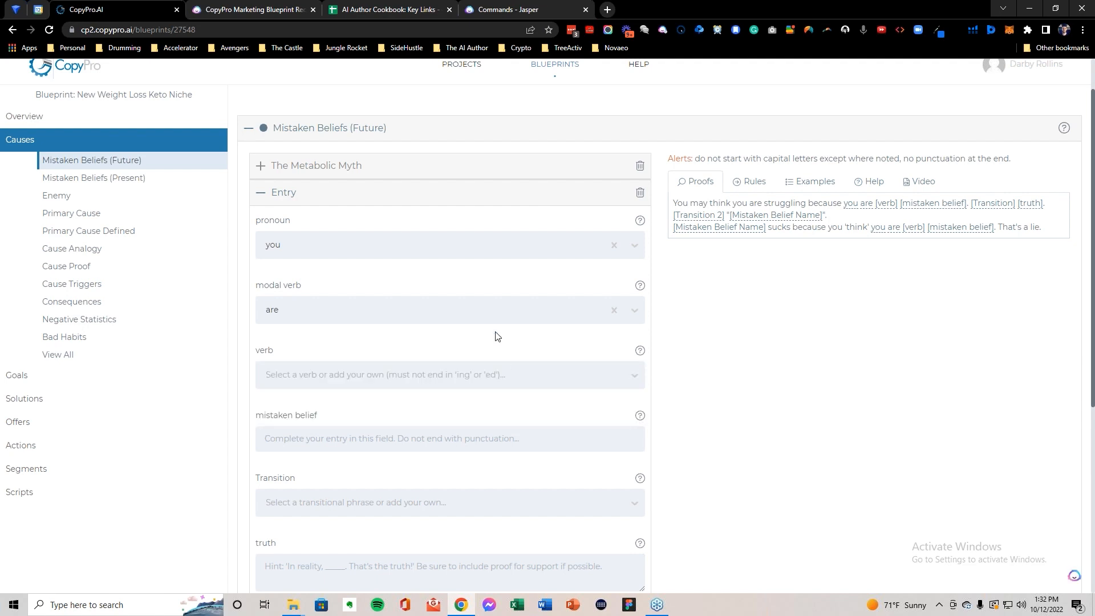
Step: Set the new entry's verb to "genetically programmed", cutting "to be overweight" out of the pasted phrase
left_click(398, 374)
key("ctrl+v")
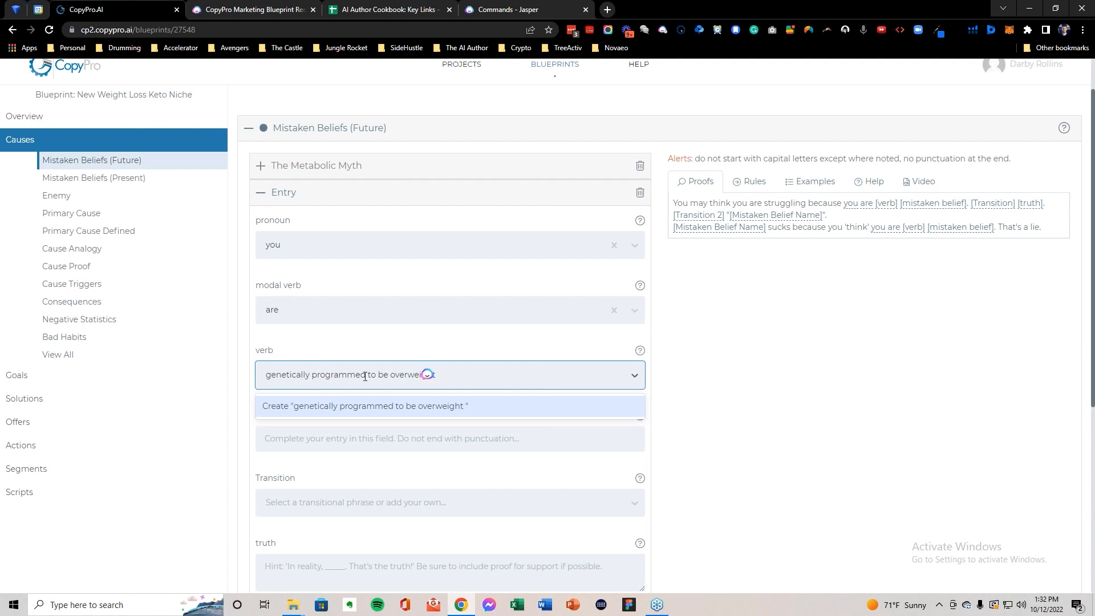
left_click_drag(374, 375, 485, 376)
key("ctrl+c")
key("BackSpace")
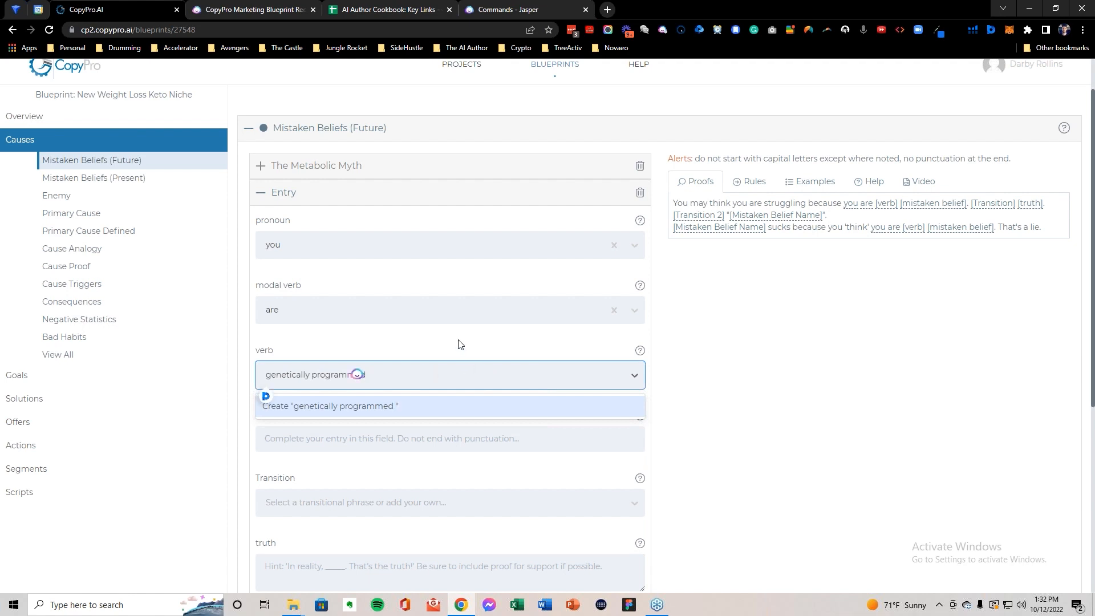
key("Return")
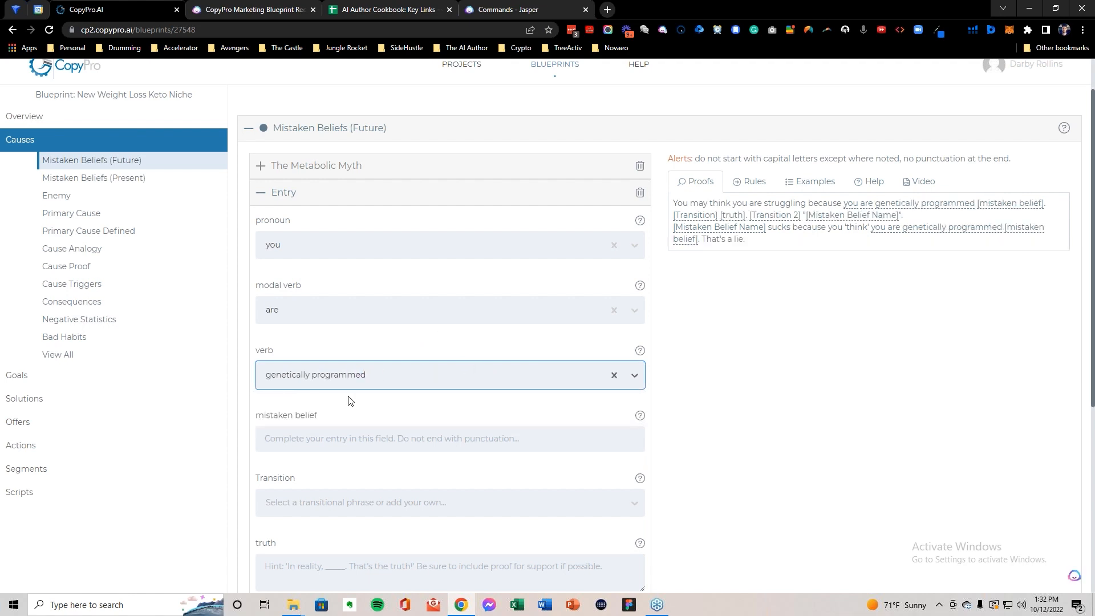
Step: Enter "to be overweight" as the mistaken belief without a trailing space, and open the transition choices
left_click(323, 438)
key("ctrl+v")
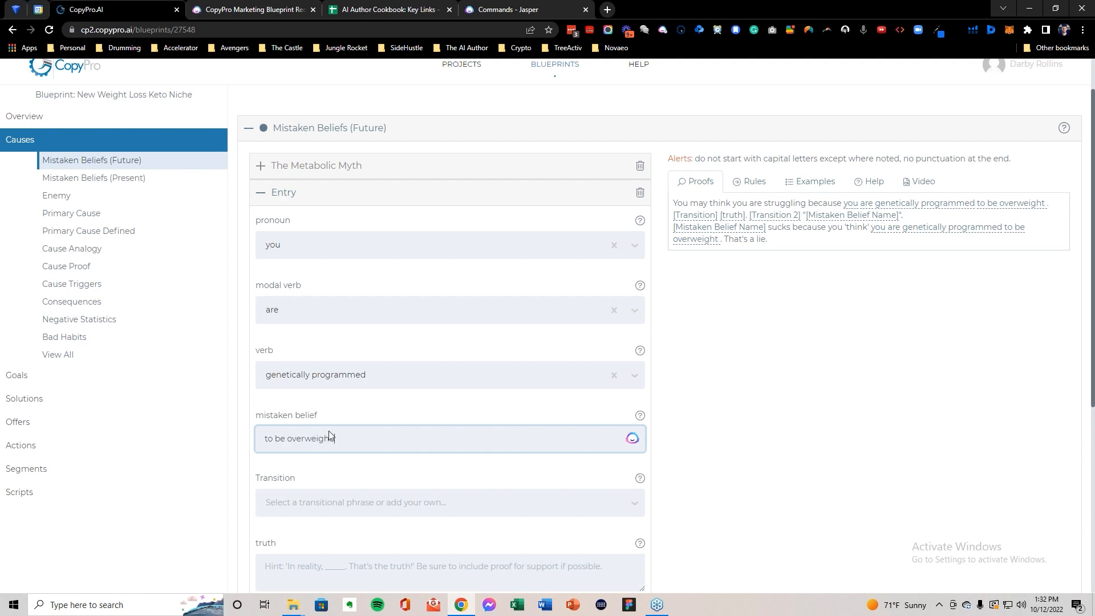
key("BackSpace")
left_click(338, 411)
scroll(393, 408, "down", 2)
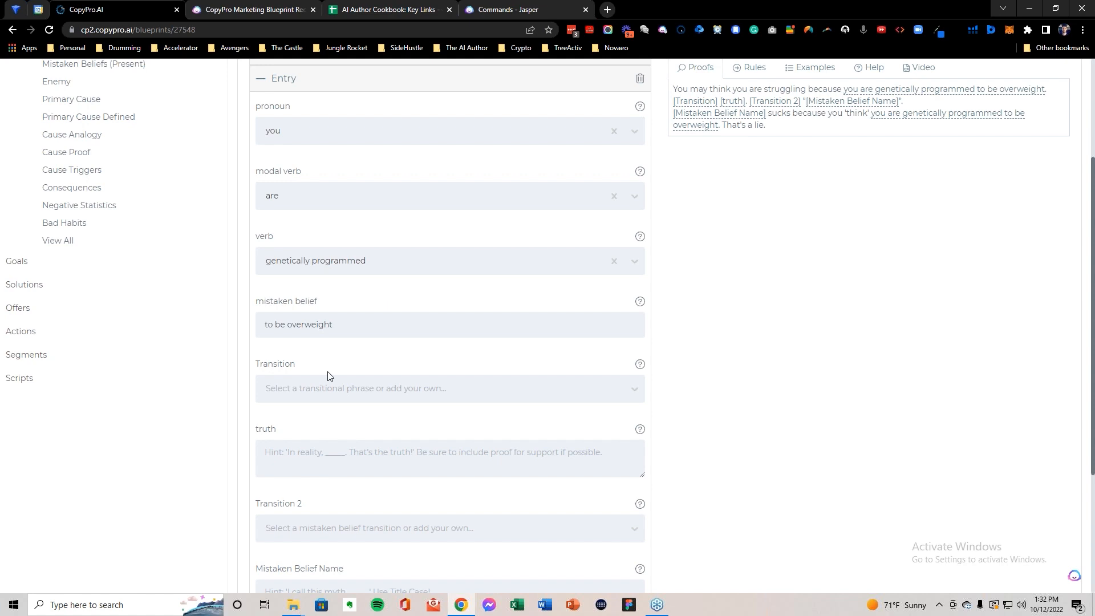
left_click(305, 388)
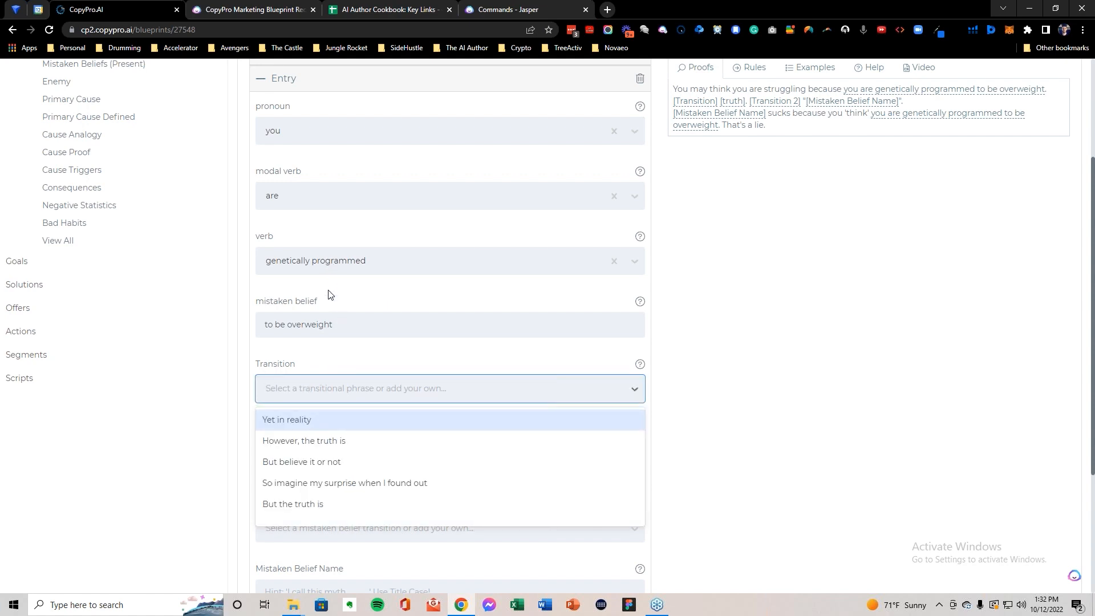
Step: Replace Jasper's background information with the mastersheet's background info for "Mistaken Beliefs > The Truth Is"
left_click(395, 10)
double_click(663, 418)
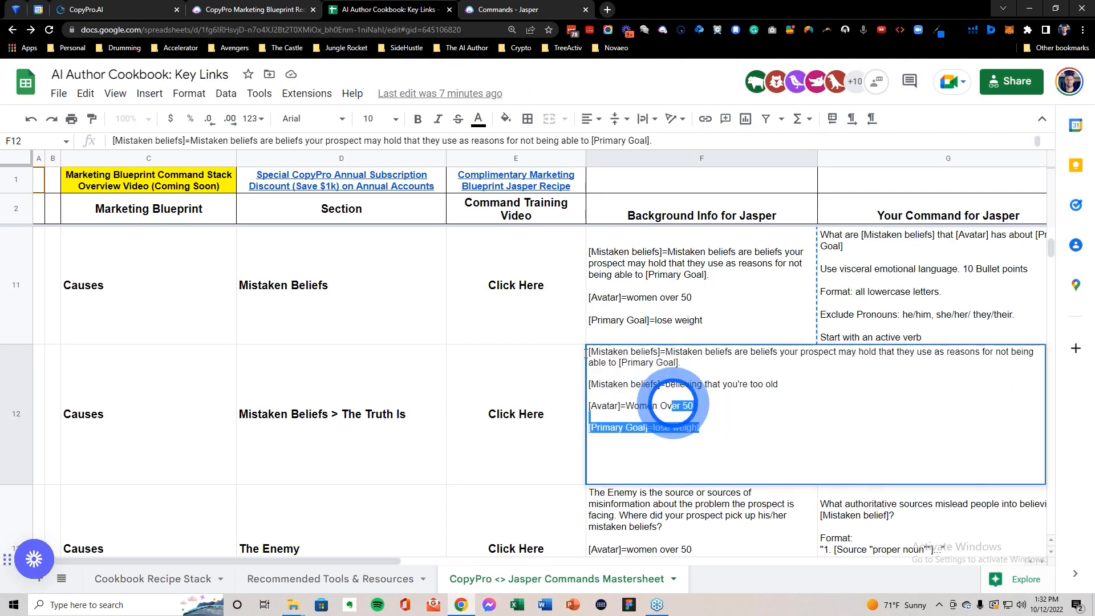
key("ctrl+a")
key("ctrl+c")
left_click(512, 10)
left_click(371, 224)
key("ctrl+a")
key("BackSpace")
key("ctrl+v")
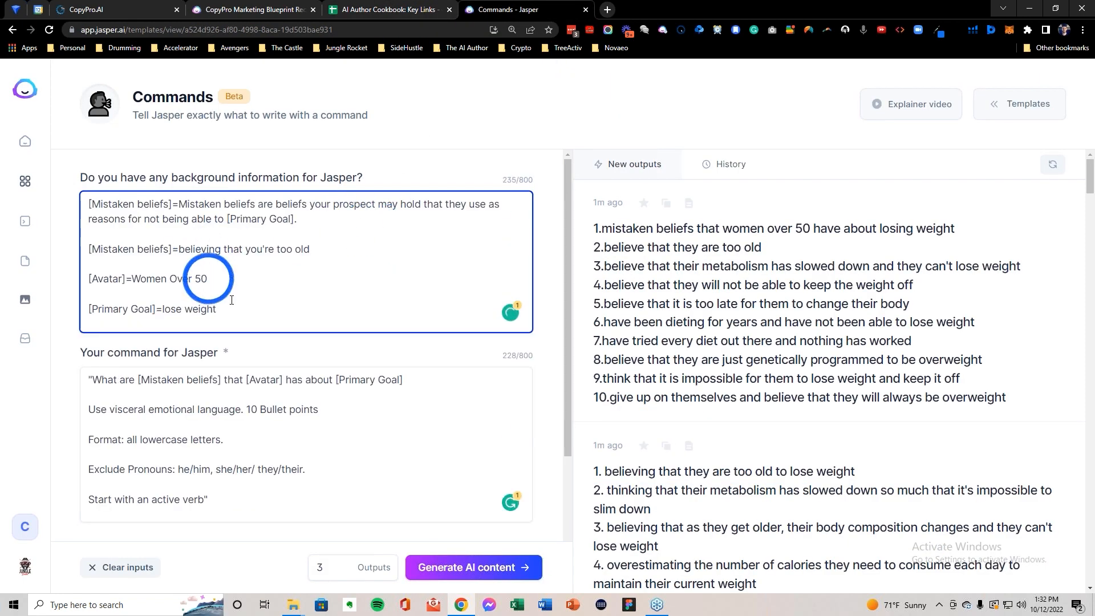
Step: Replace Jasper's command with the mastersheet's "The Truth Is" command, "[Avatar] is [Mistaken beliefs]. What is the truth? Use research and facts"
left_click(370, 11)
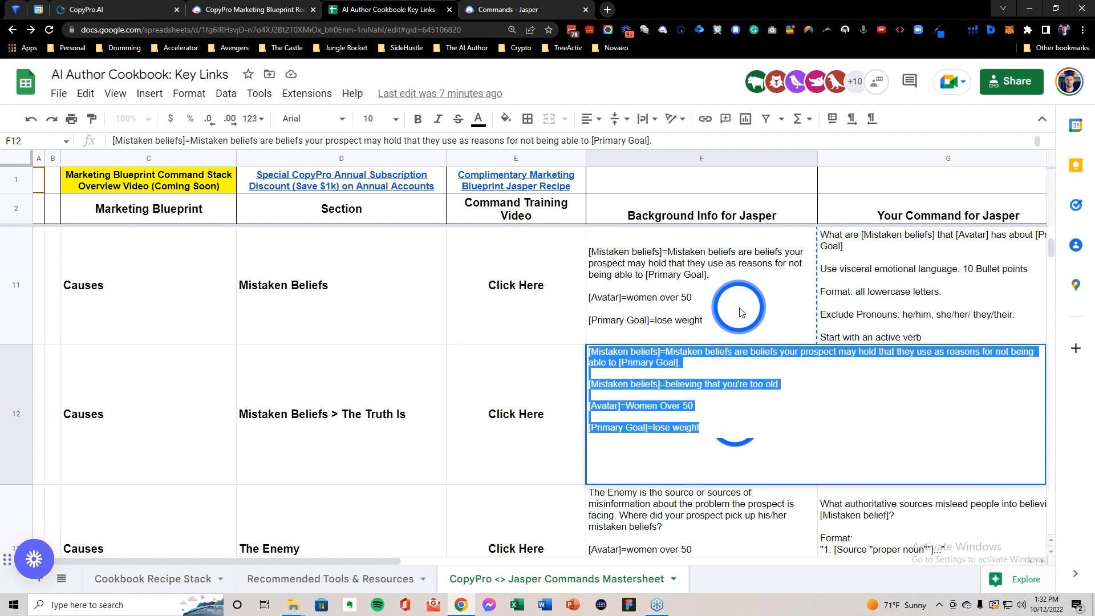
left_click(821, 392)
key("ctrl+c")
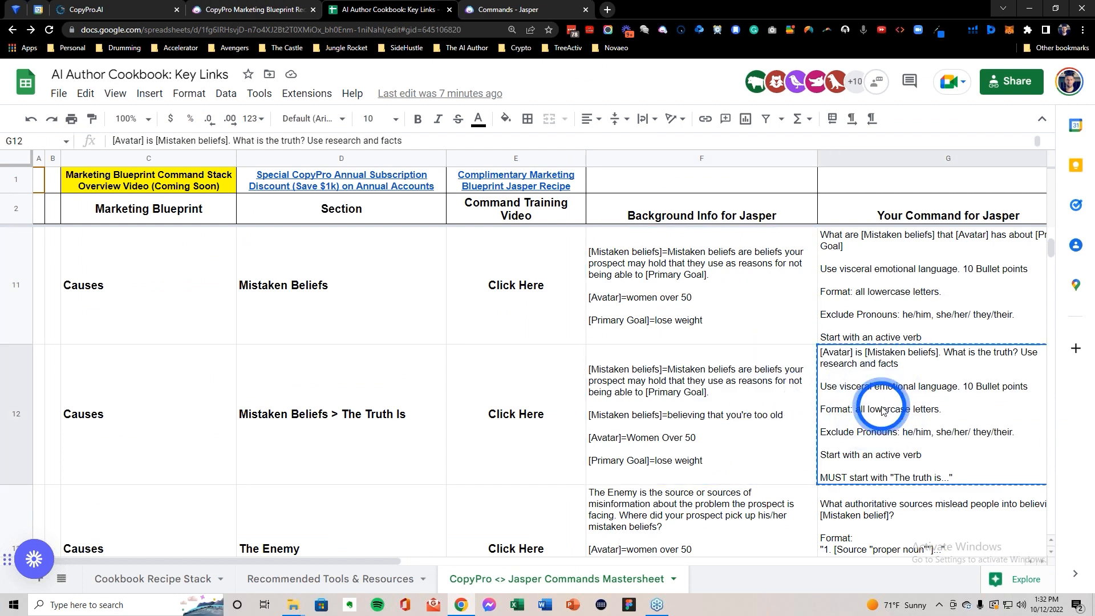
left_click(519, 10)
left_click(372, 418)
key("ctrl+a")
key("BackSpace")
key("ctrl+v")
Step: Change the background's specific mistaken belief to "genetically programmed to be overweight" and generate three outputs
left_click_drag(179, 250, 360, 249)
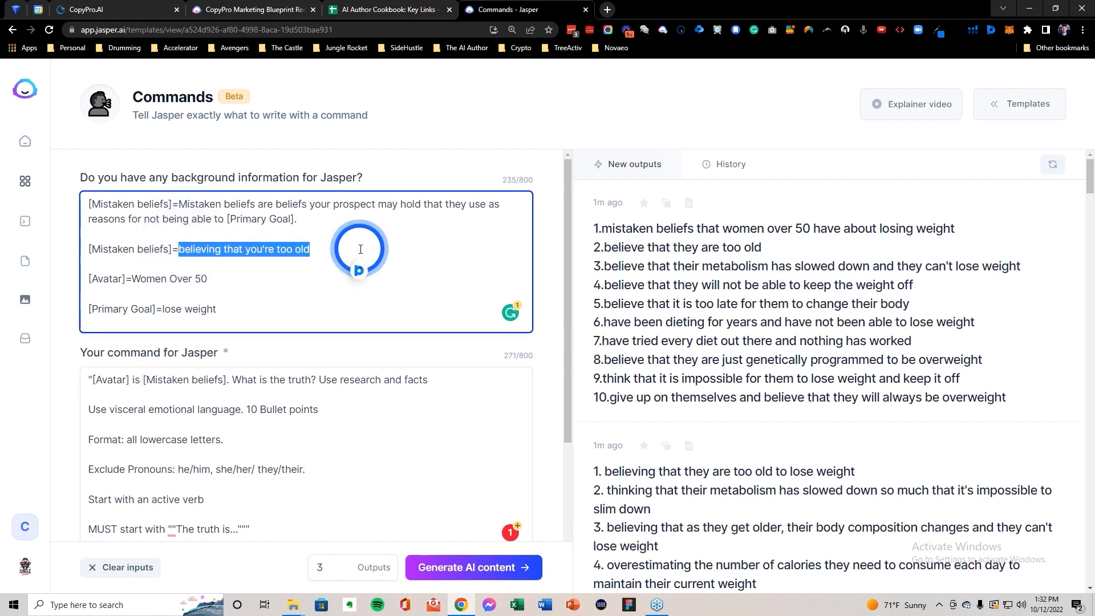
type("genetically prog")
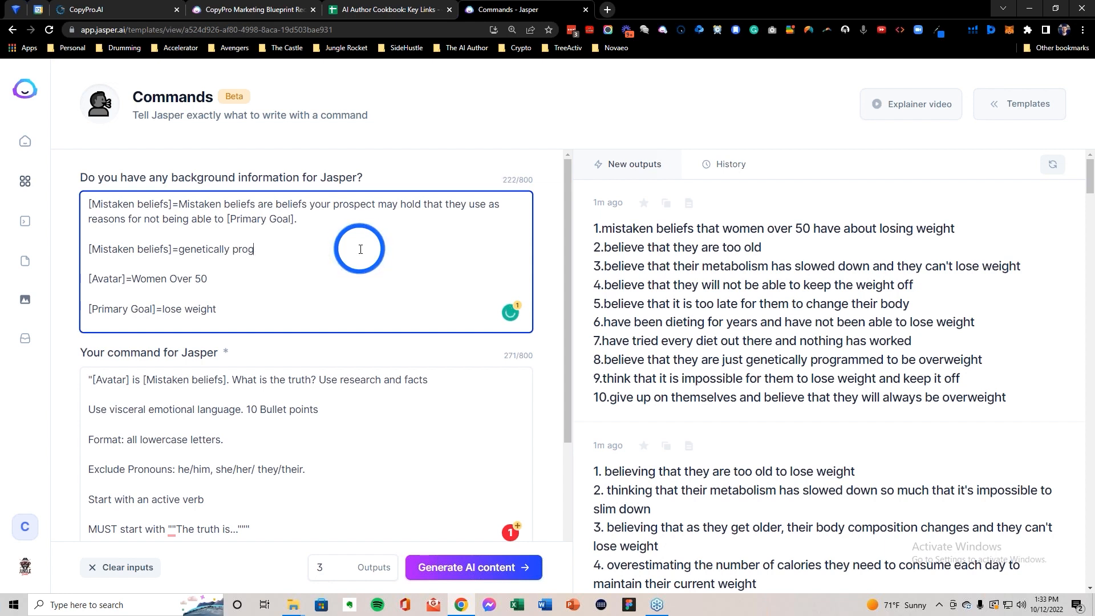
type("rammed to be overweight")
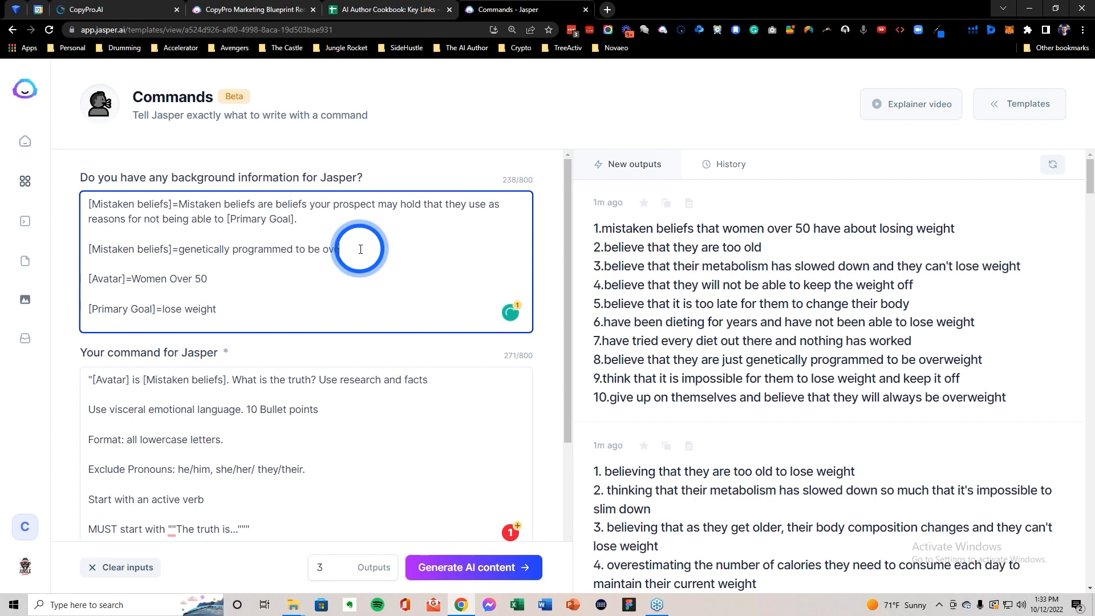
triple_click(147, 249)
left_click(480, 568)
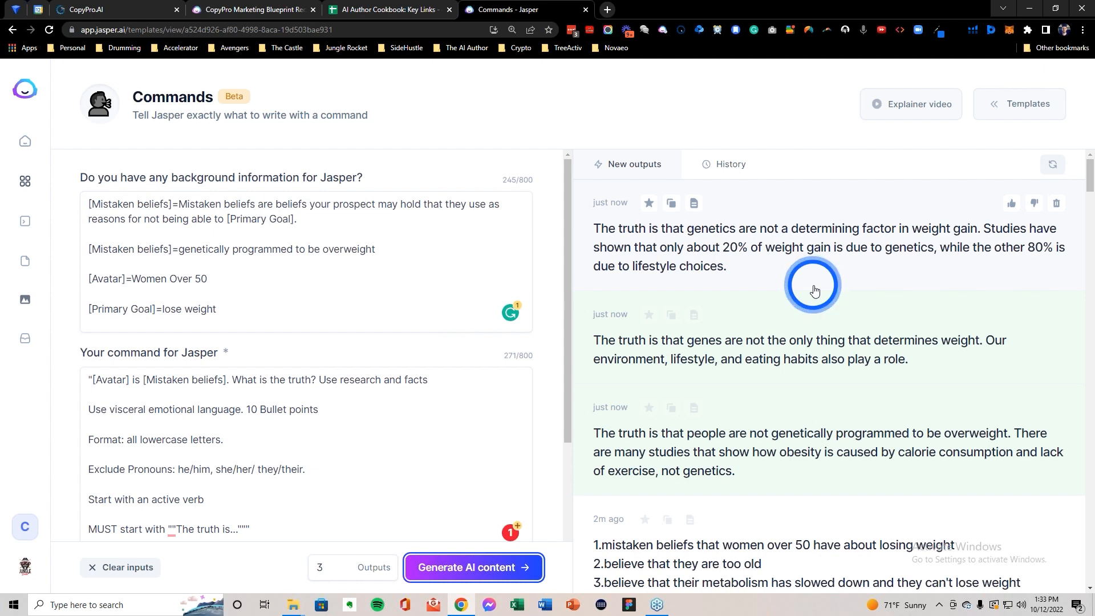
Step: Open the first new output, copy its text from "genetics are not" through "lifestyle choices" without the final period, and close it
left_click(850, 253)
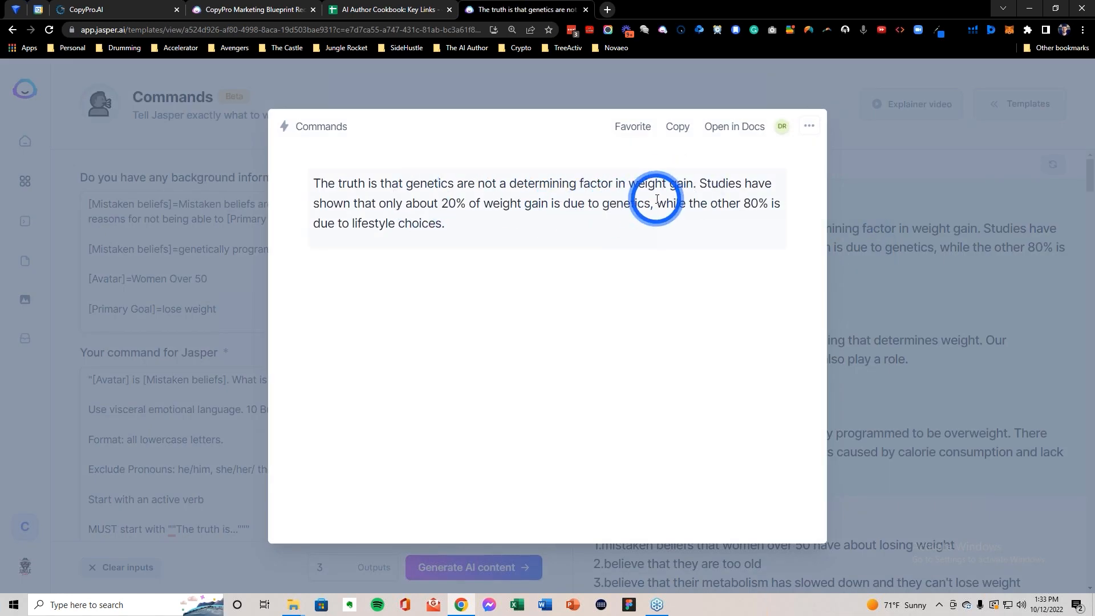
left_click_drag(406, 183, 550, 222)
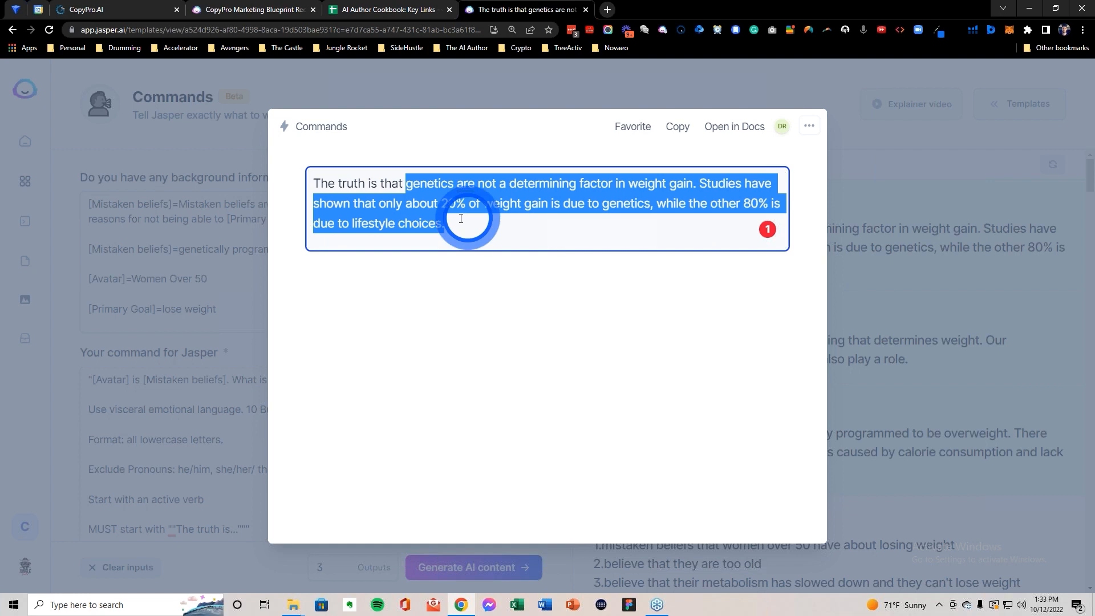
left_click(442, 224)
left_click_drag(441, 224, 408, 185)
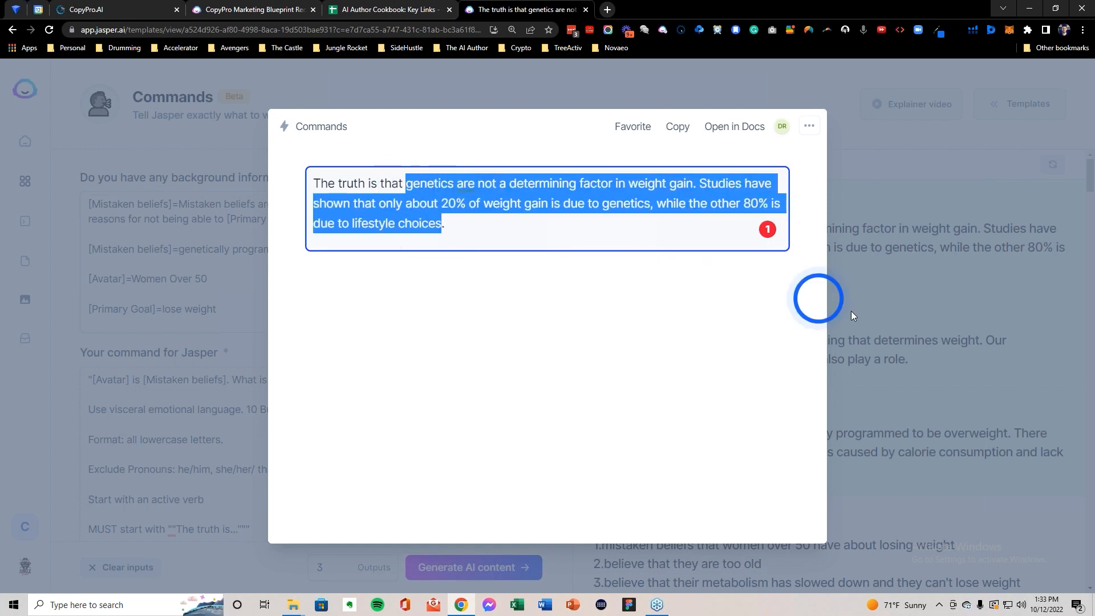
left_click(898, 296)
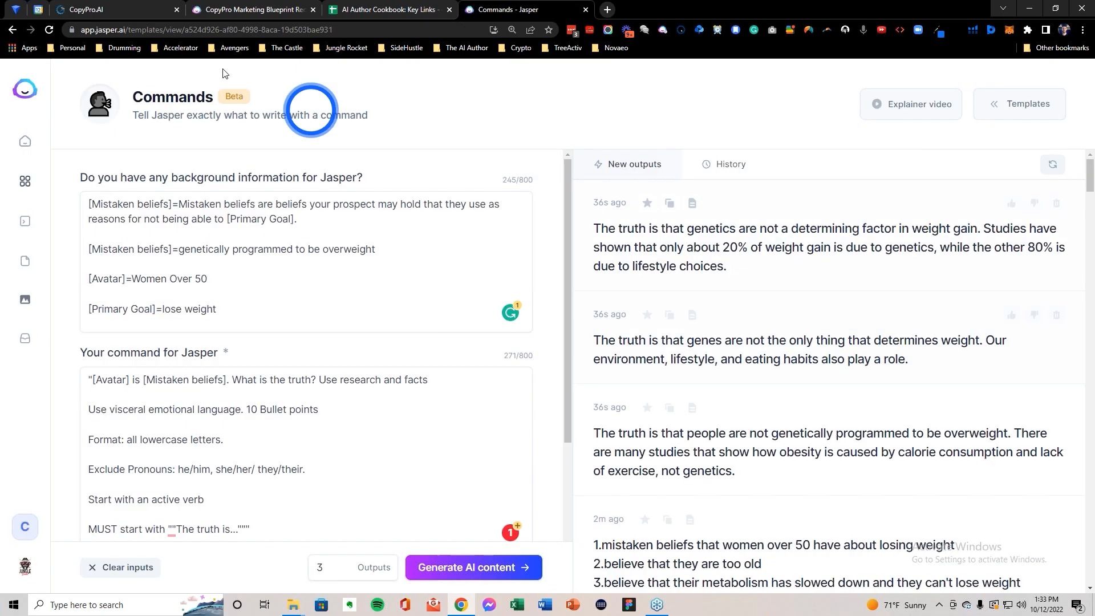
Step: Switch to CopyPro, set the entry's transition to "However, the truth is", and paste the copied genetics text as the truth
left_click(113, 9)
left_click(312, 444)
left_click(313, 454)
key("ctrl+v")
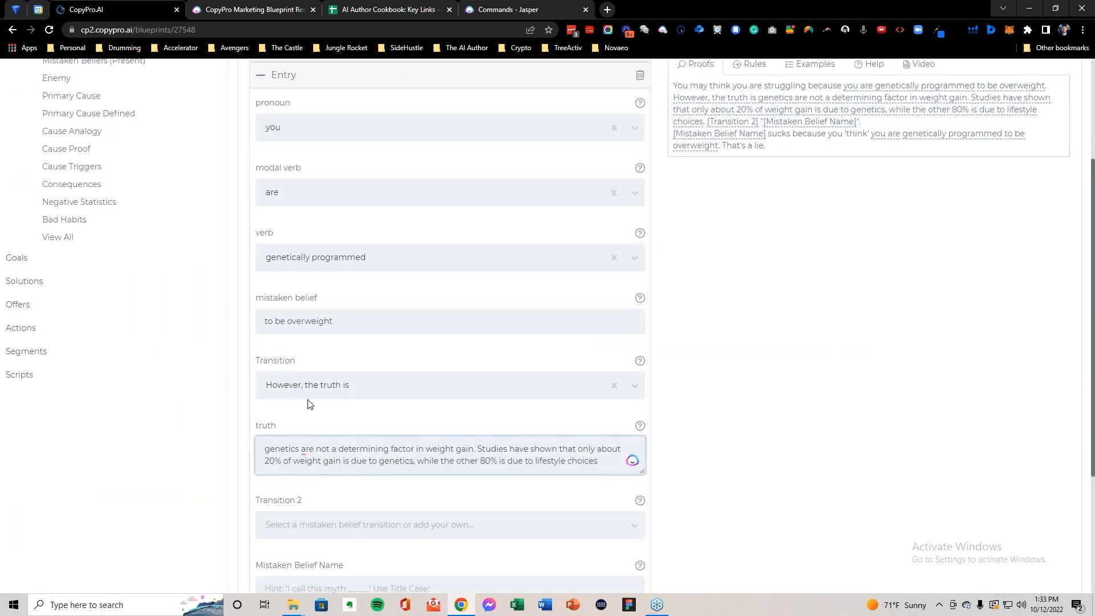
Step: Set the entry's second transition to "I call this"
scroll(296, 392, "down", 2)
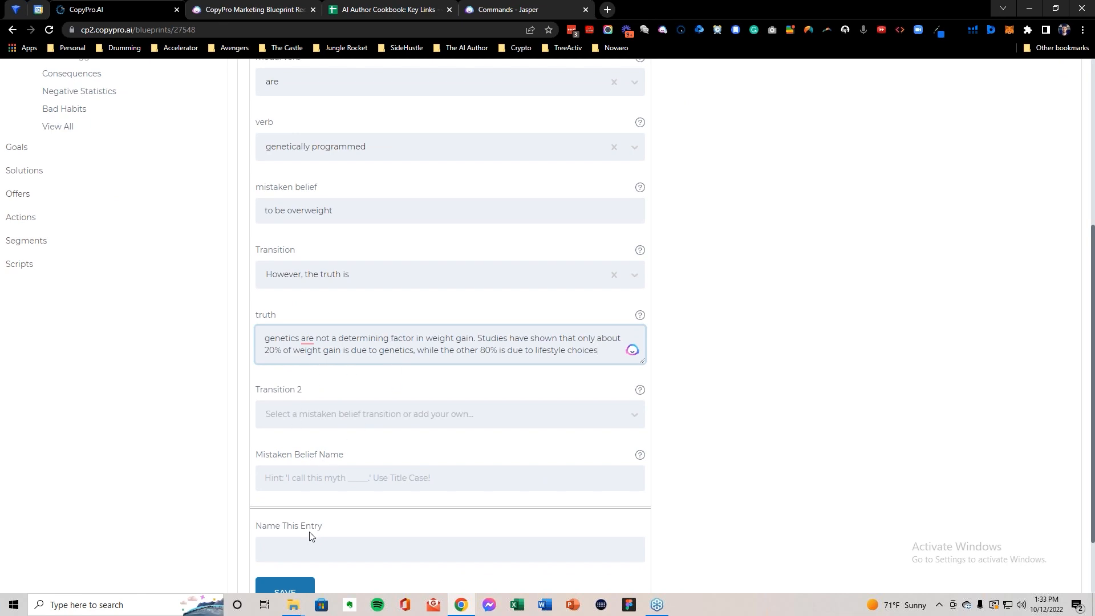
left_click(311, 479)
left_click(316, 419)
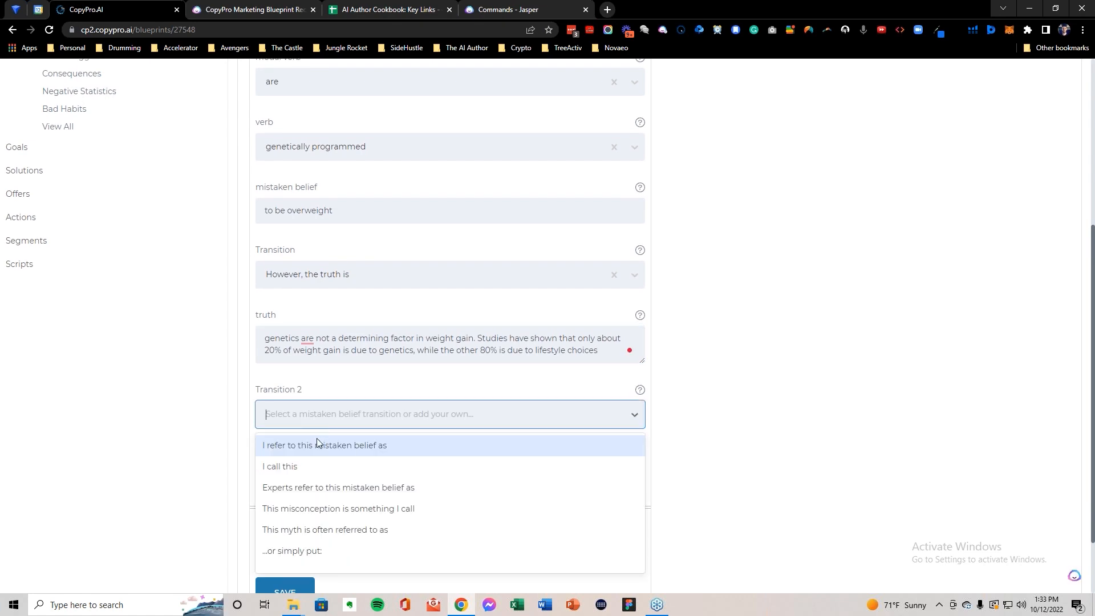
left_click(304, 470)
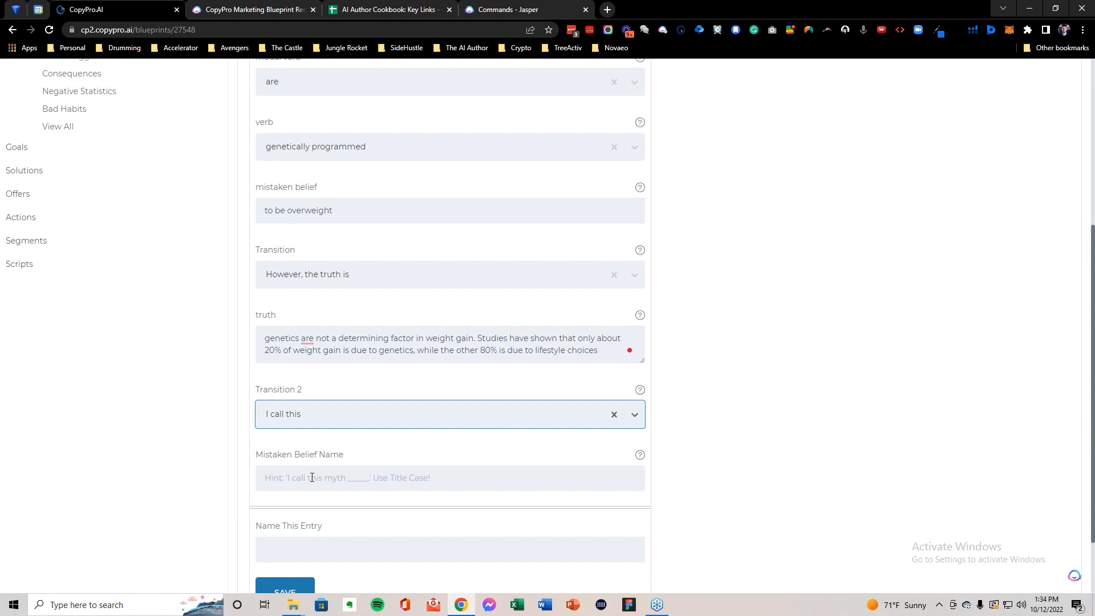
Step: Enter "Pre-Programmed Genetics" as the mistaken belief name and reuse it as the entry's name
scroll(354, 302, "up", 3)
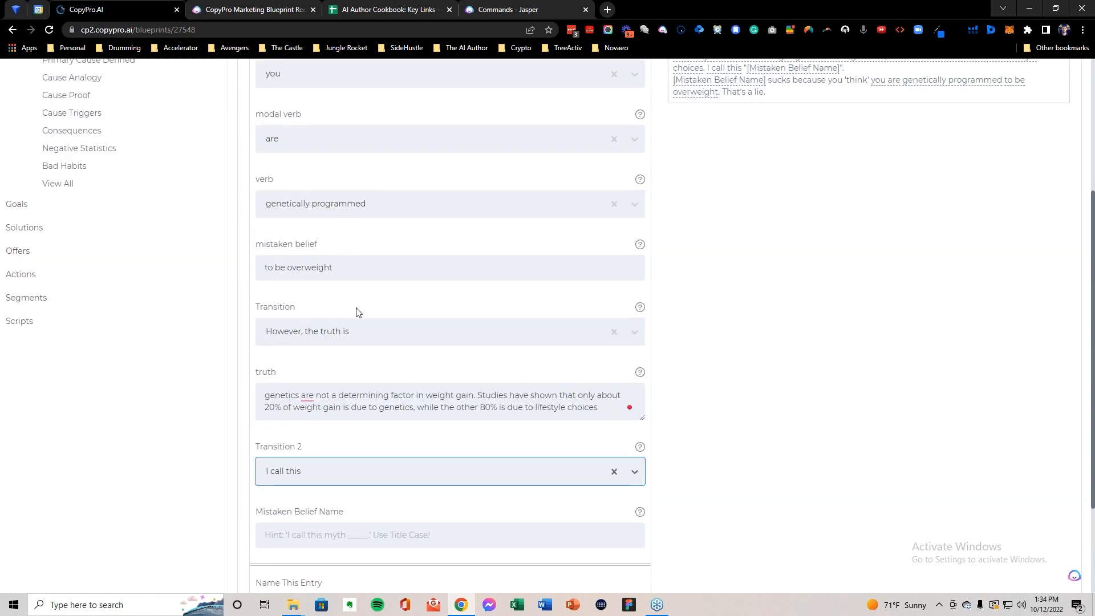
scroll(354, 313, "down", 2)
scroll(333, 465, "down", 2)
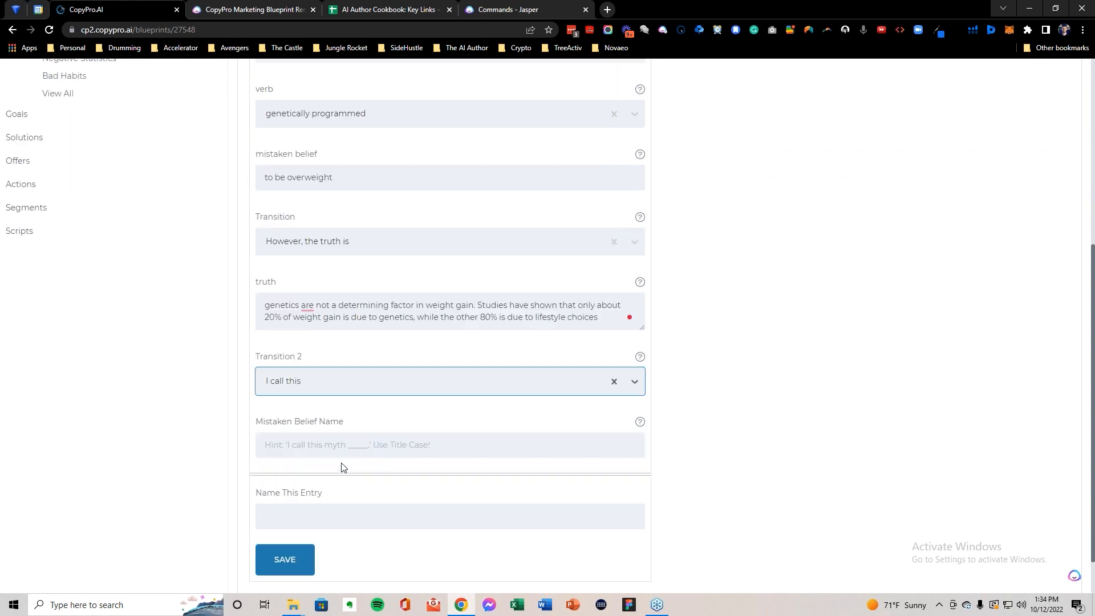
left_click(341, 421)
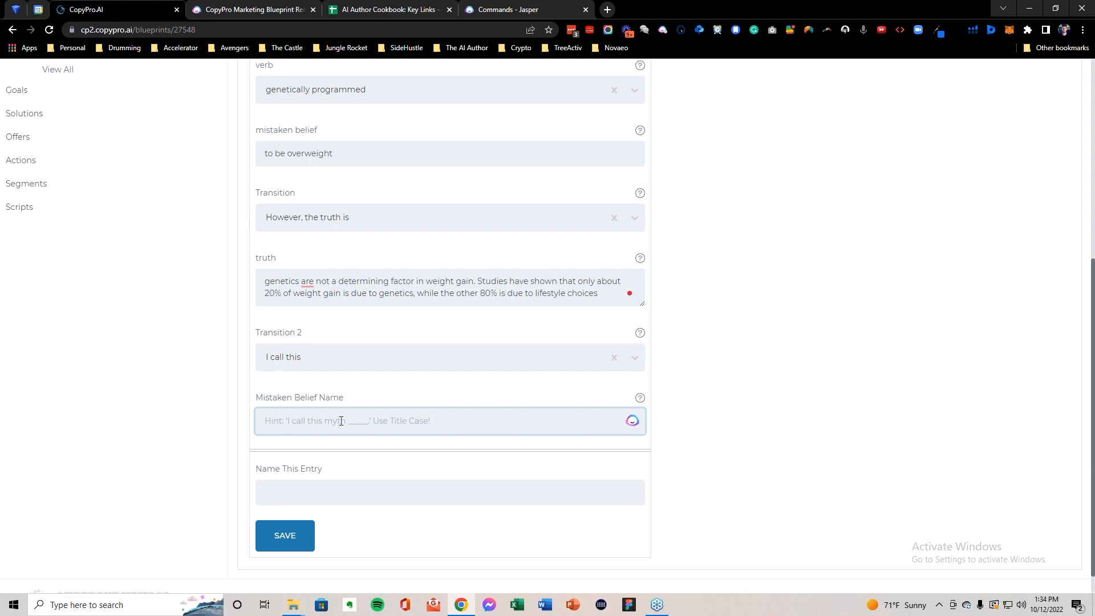
type("Pre=Programmed Genetics")
key("BackSpace")
type("-")
triple_click(285, 423)
left_click(333, 475)
left_click(336, 485)
key("ctrl+v")
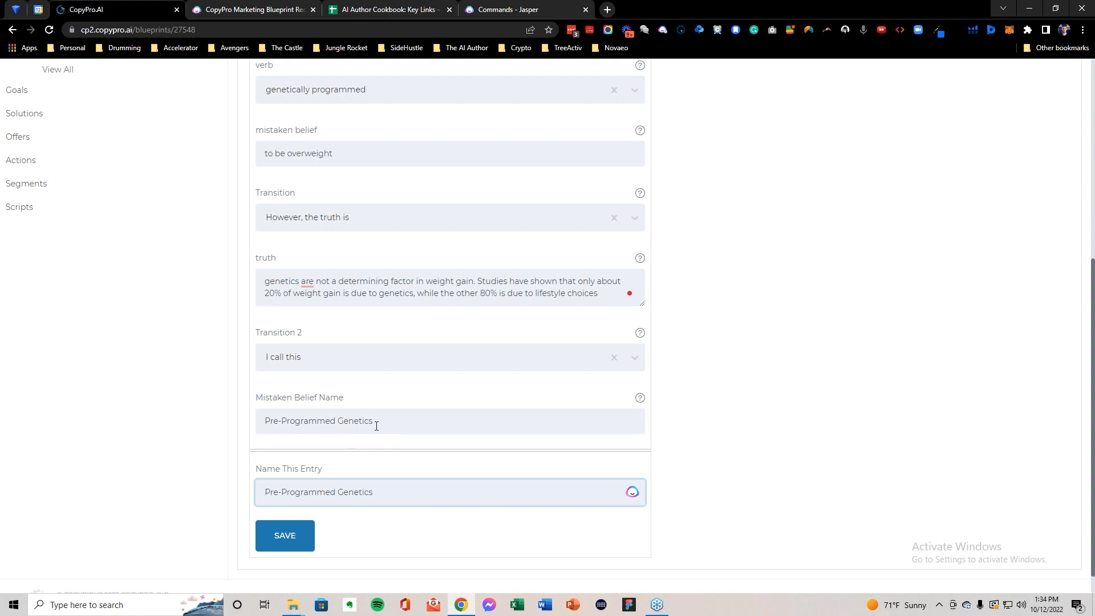
Step: Put double quotation marks around both the entry name and the mistaken belief name, and save the entry
type("\"")
left_click(266, 492)
type("\"")
left_click(262, 418)
type("\"")
left_click(401, 421)
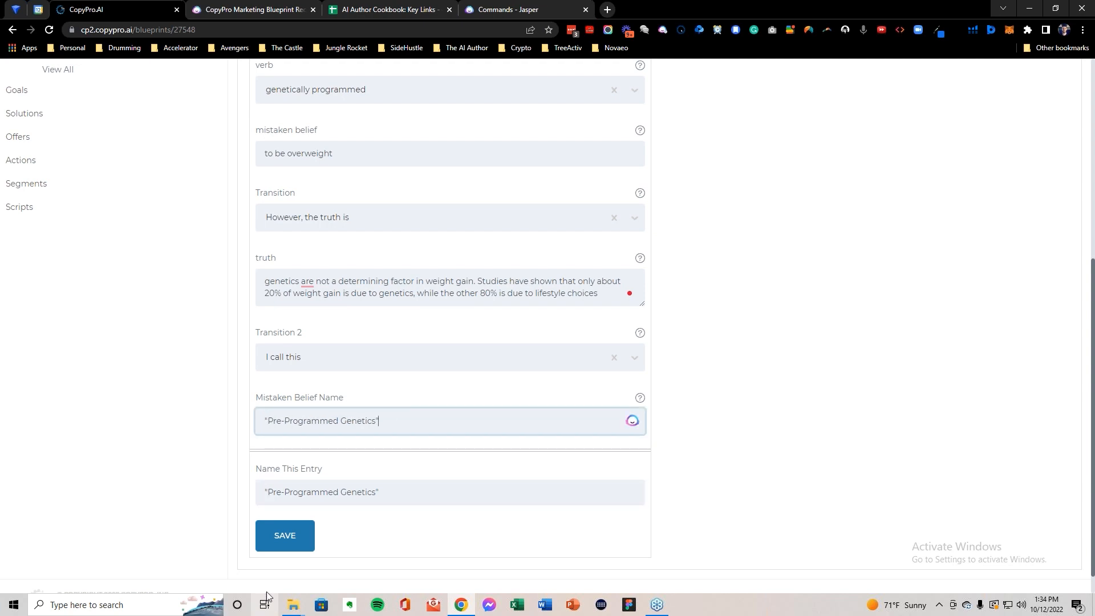
left_click(298, 548)
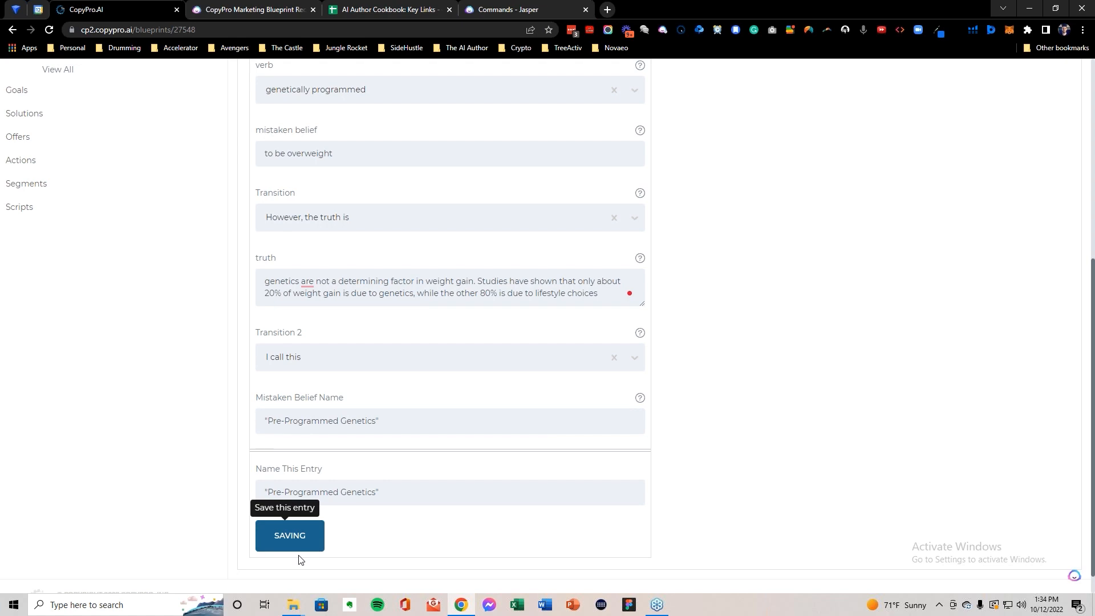
Step: Remove the quotation marks from the entry name and the mistaken belief name, and save the entry again
left_click(394, 491)
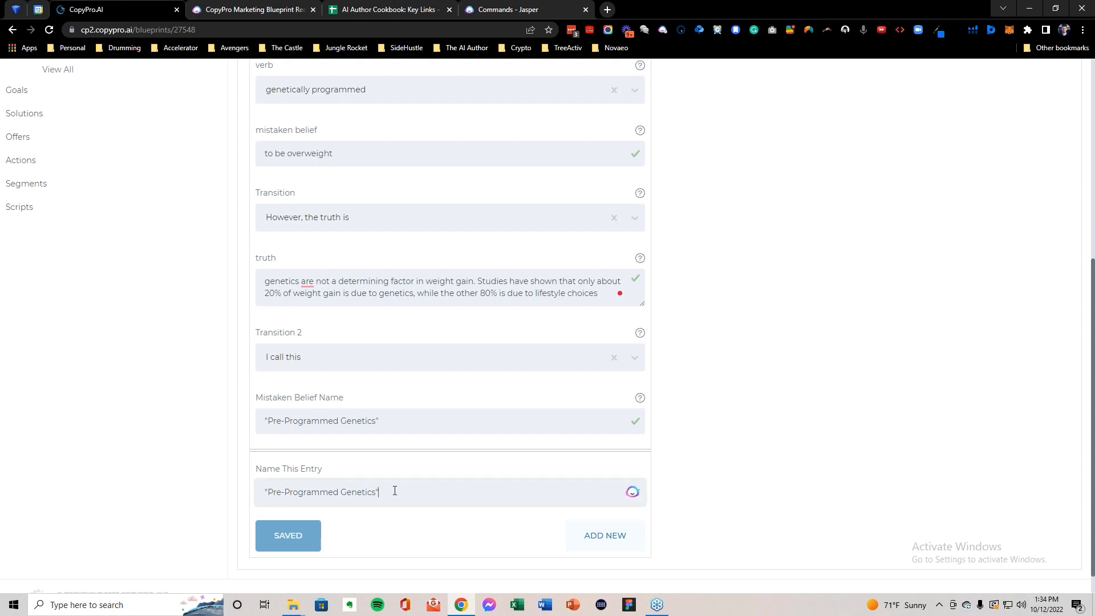
key("BackSpace")
left_click(271, 493)
key("BackSpace")
left_click(391, 420)
key("BackSpace")
left_click(268, 421)
key("BackSpace")
left_click(291, 539)
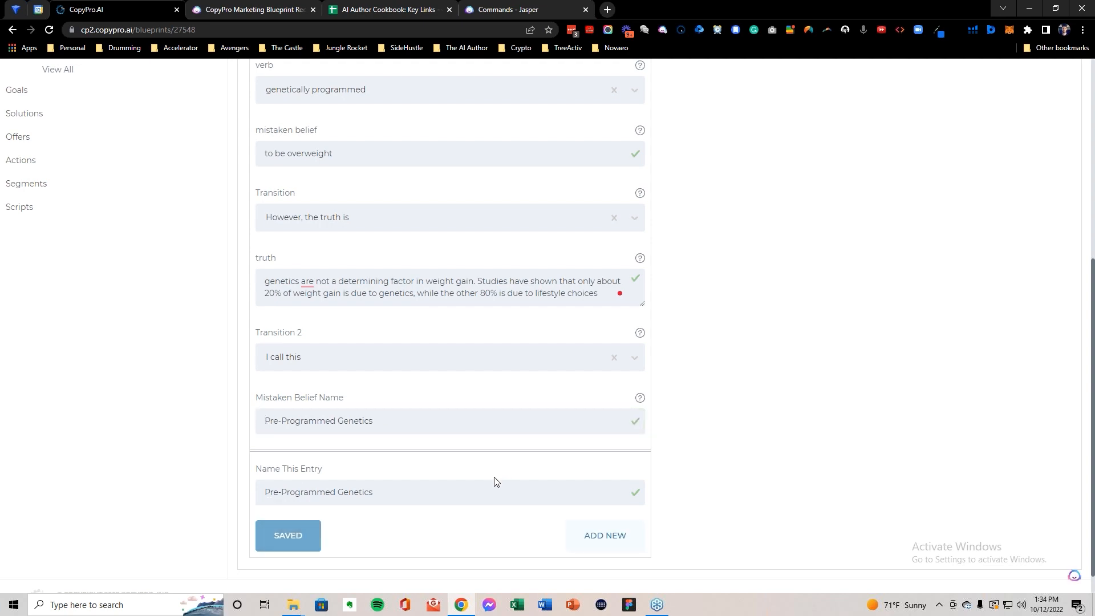
scroll(381, 492, "up", 2)
scroll(383, 496, "down", 2)
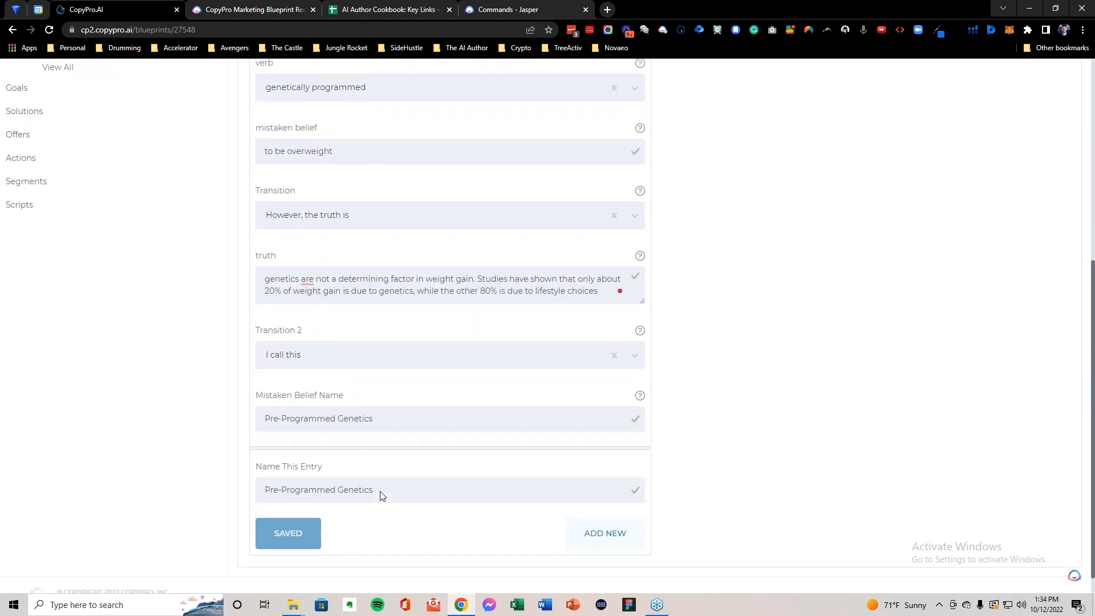
scroll(388, 484, "up", 10)
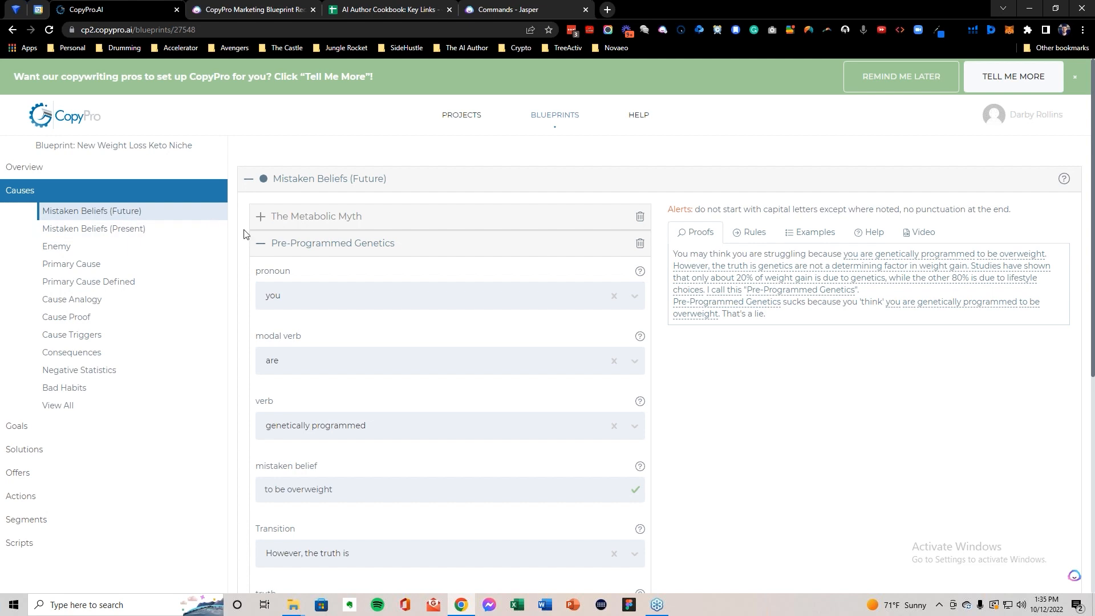
scroll(274, 251, "down", 2)
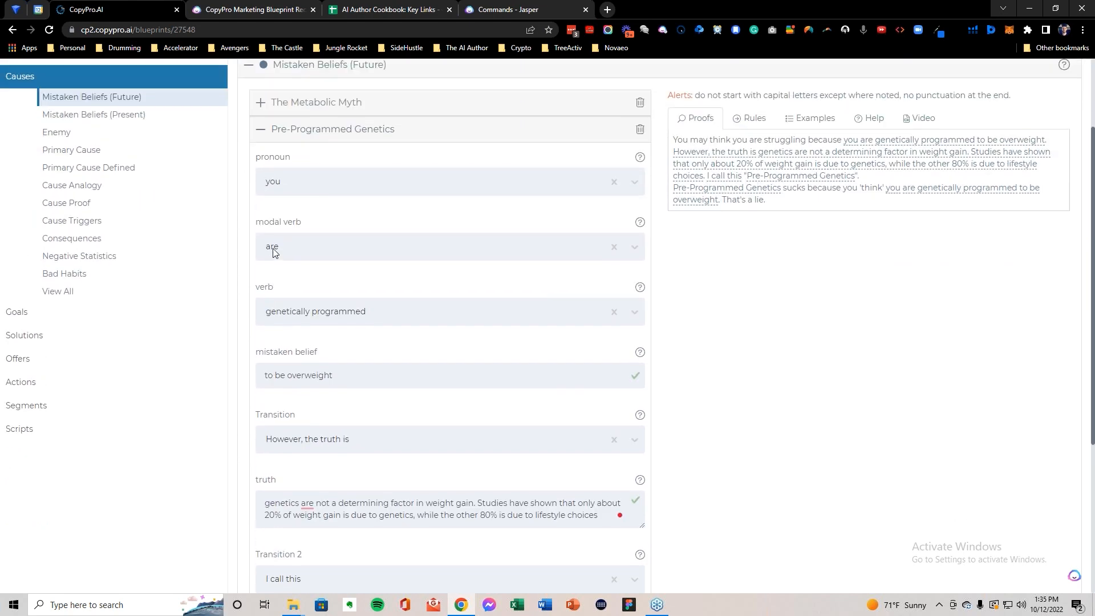
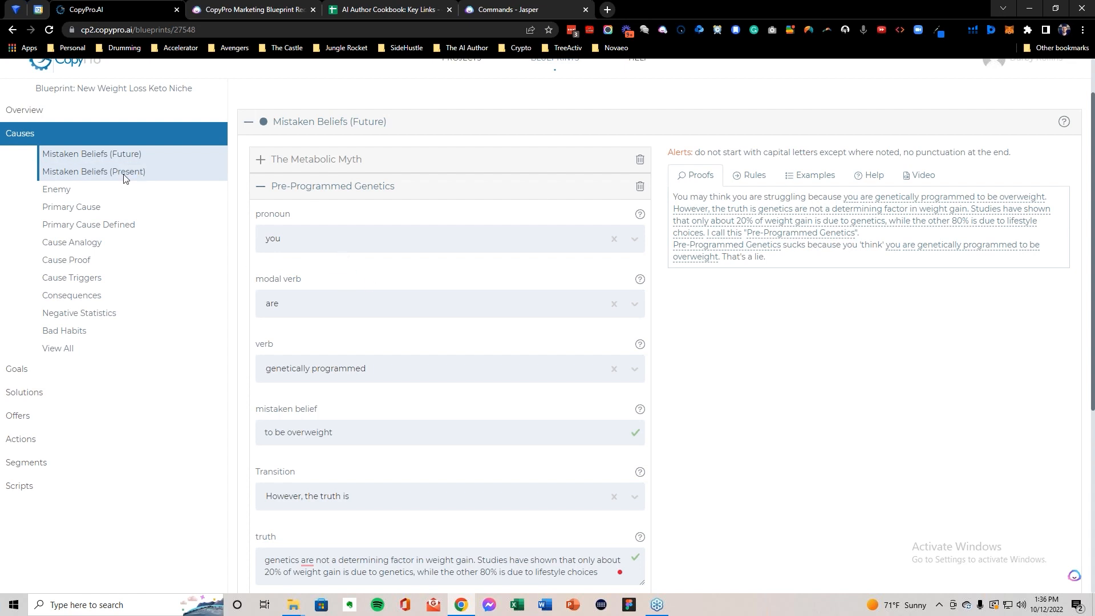
Step: Open the Enemy section under Causes and show the suggested options for the enemy field
left_click(97, 195)
left_click(291, 280)
left_click(320, 272)
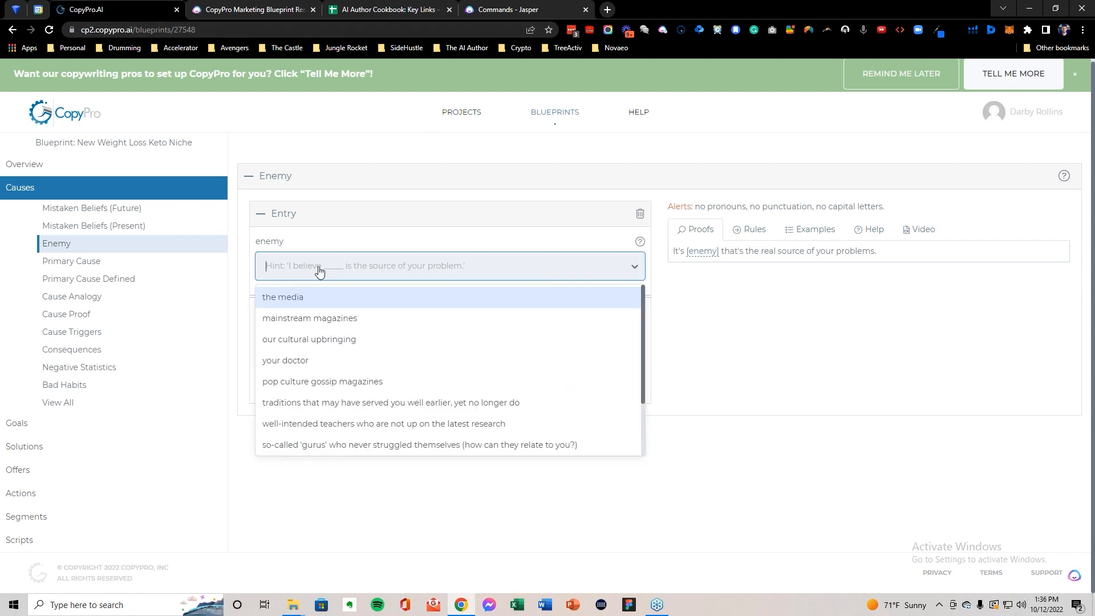
left_click(381, 13)
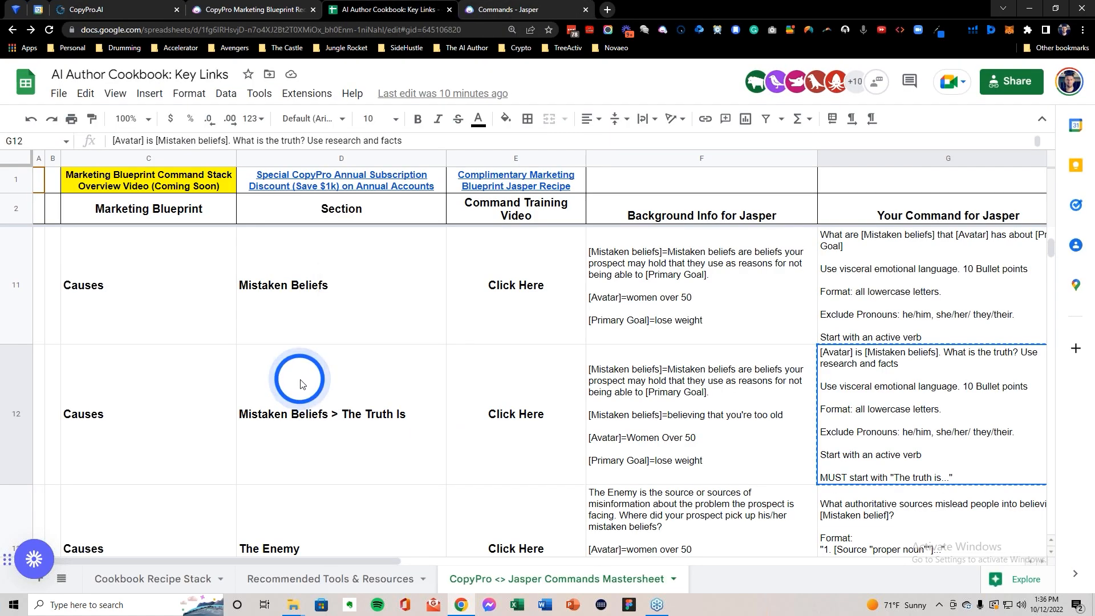
left_click(25, 406)
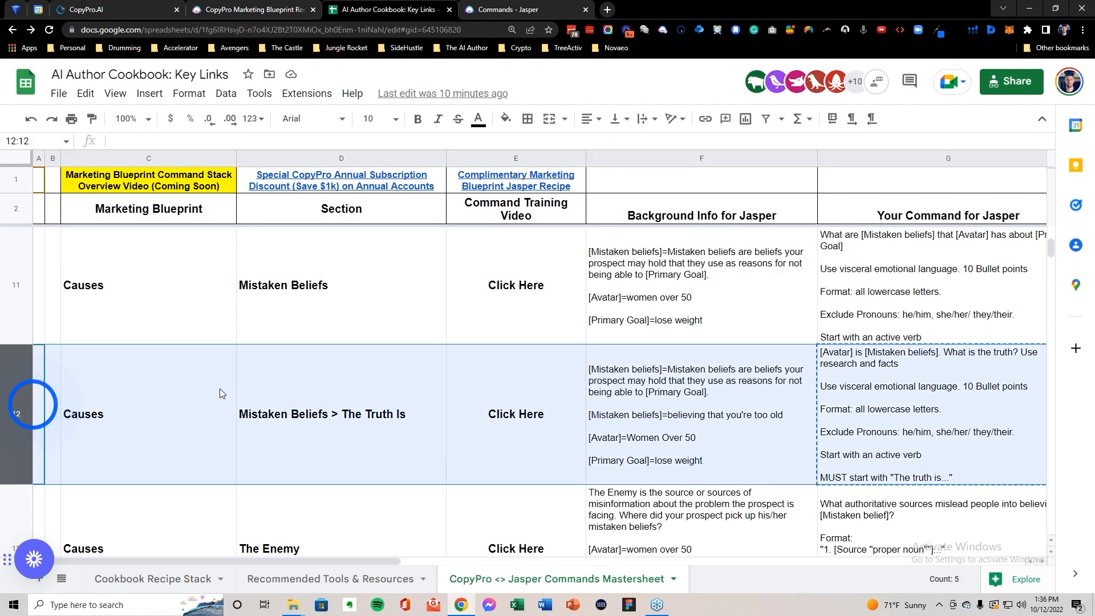
left_click(648, 404)
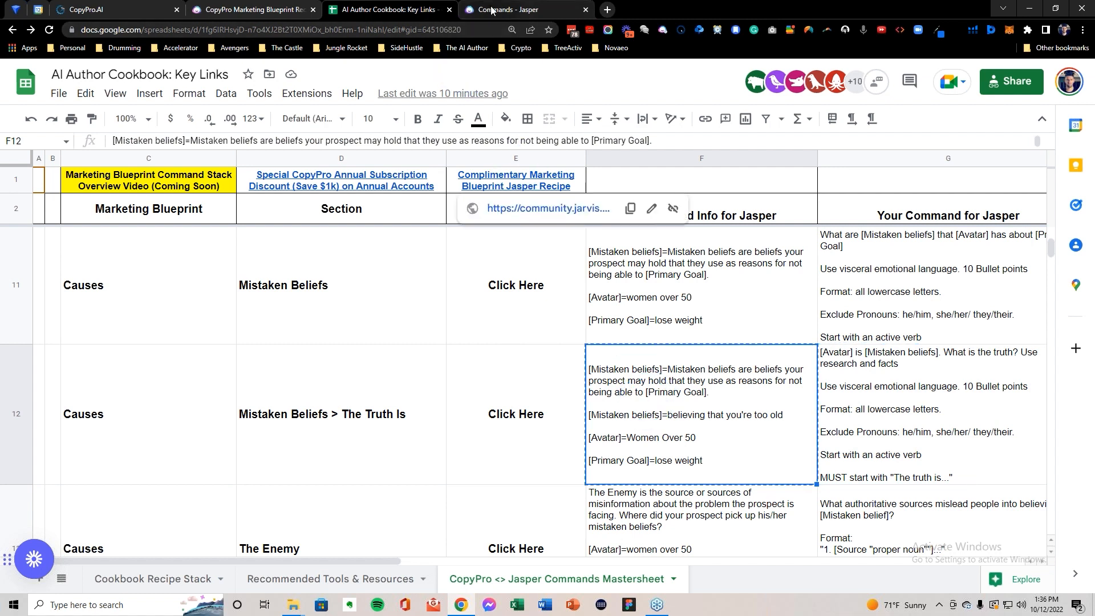
key("ctrl+Tab")
left_click(326, 275)
key("ctrl+a")
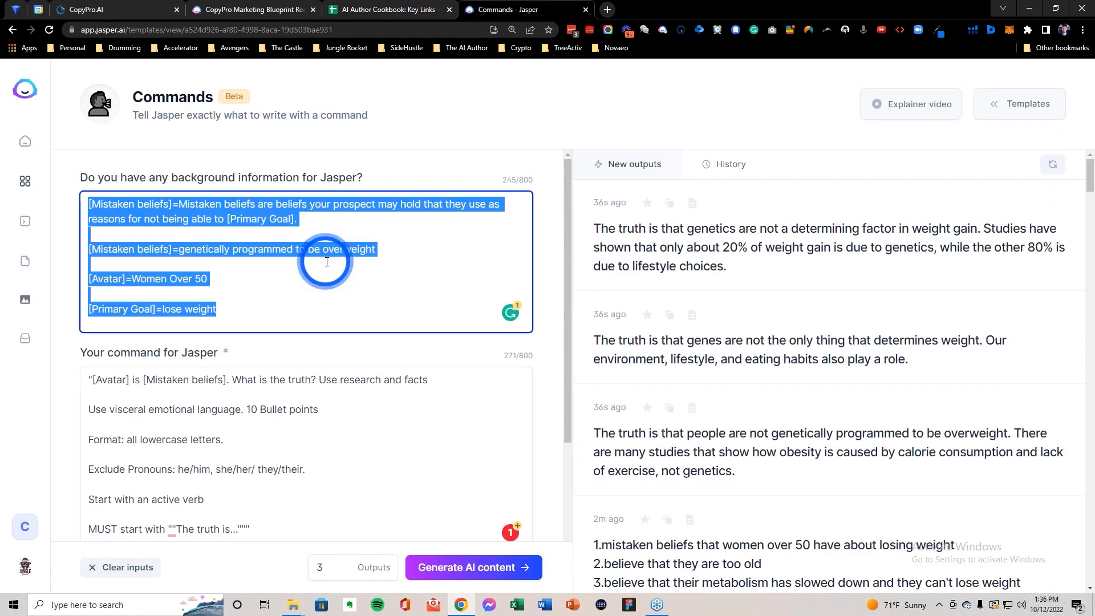
key("BackSpace")
type("\"[Mistaken beliefs]=Mistaken beliefs are beliefs your prospect may hold that they use as reasons for not being able to [Primary Goal].  [Mistaken beliefs]=believing that you're too old  [Avatar]=Women Over 50  [Primary Goal]=lose weight\"")
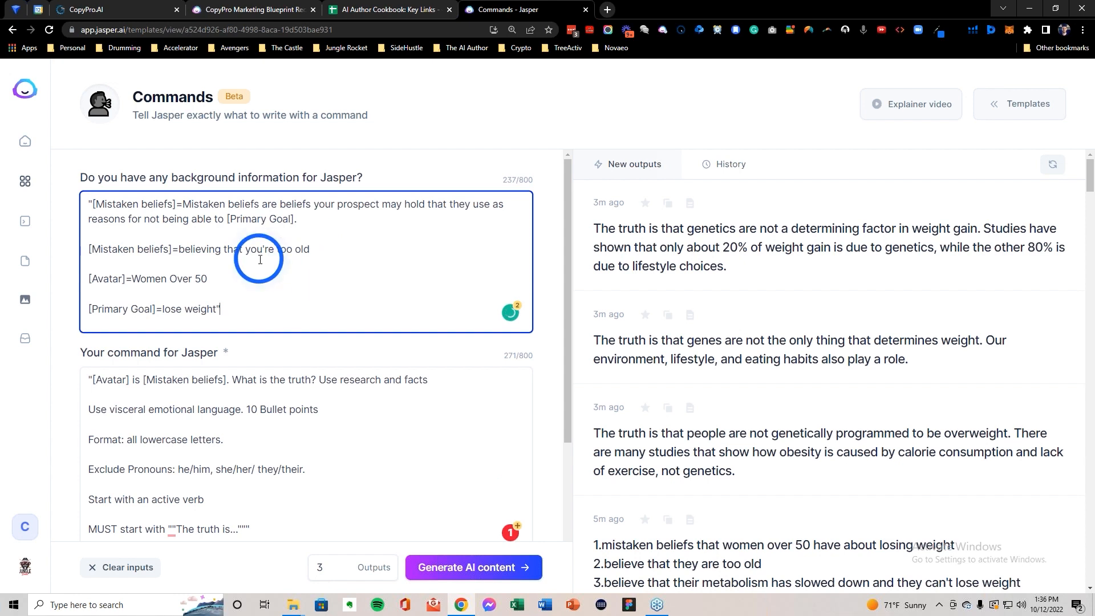
Step: Copy the background info for The Enemy from the CopyPro <> Jasper Commands Mastersheet
left_click(399, 10)
left_click(489, 352)
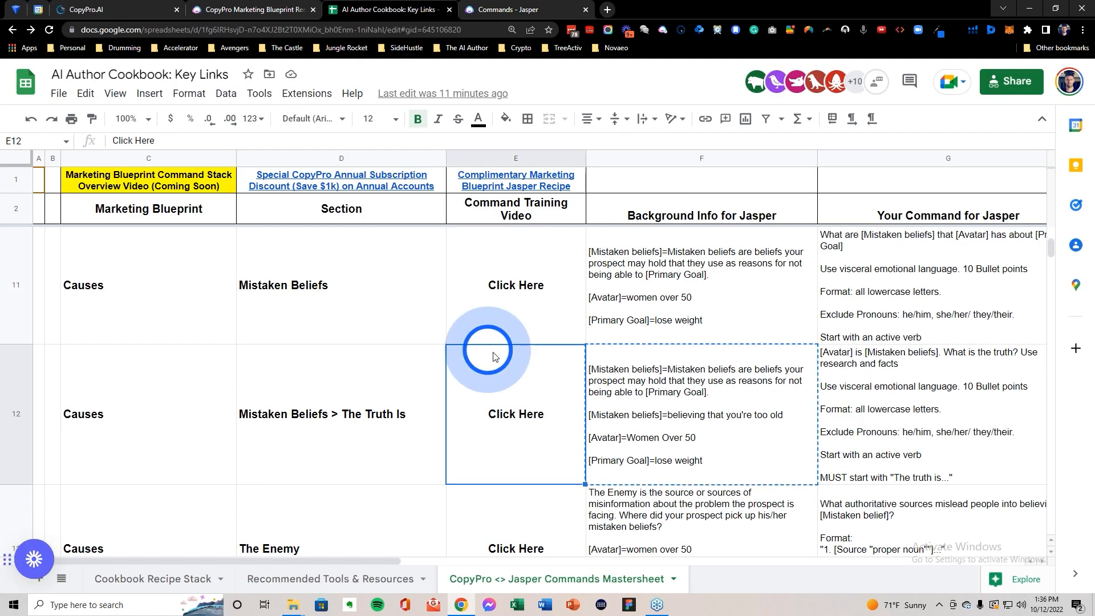
left_click(679, 534)
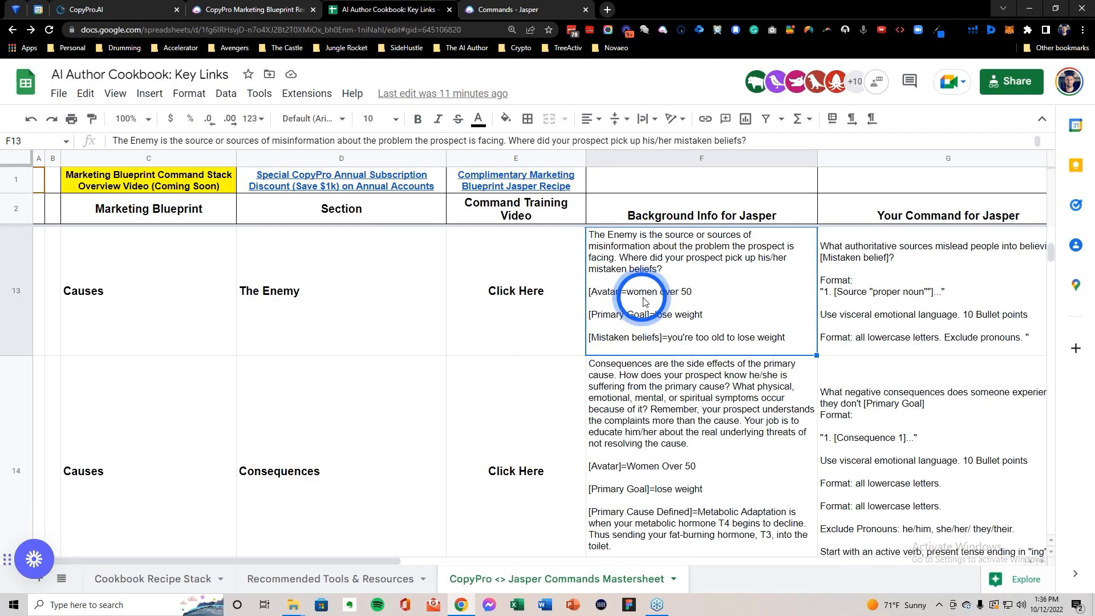
key("ctrl+c")
left_click(13, 301)
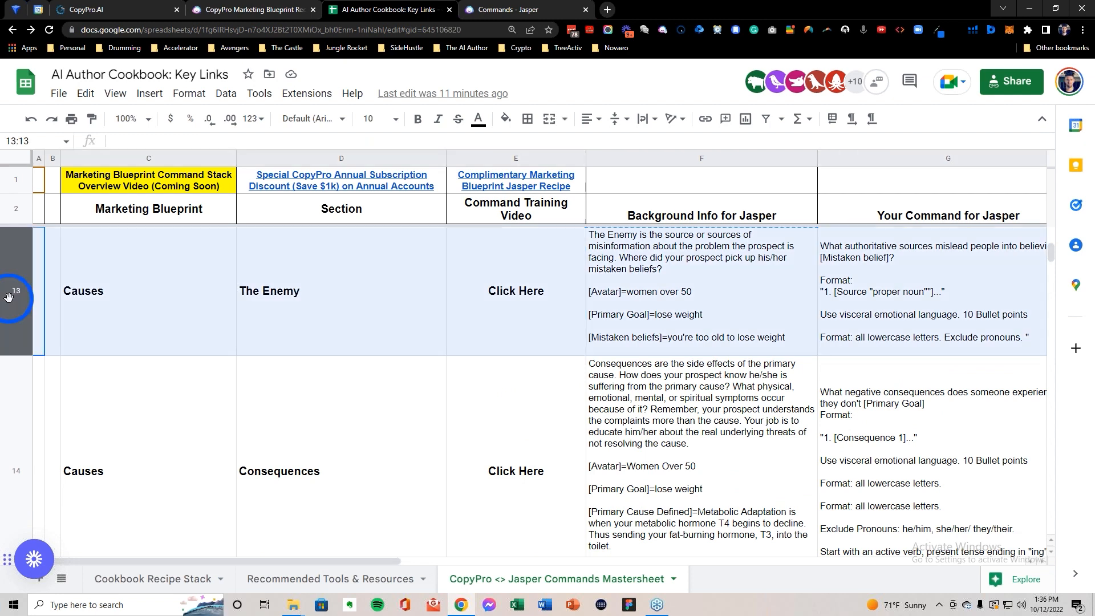
left_click(693, 291)
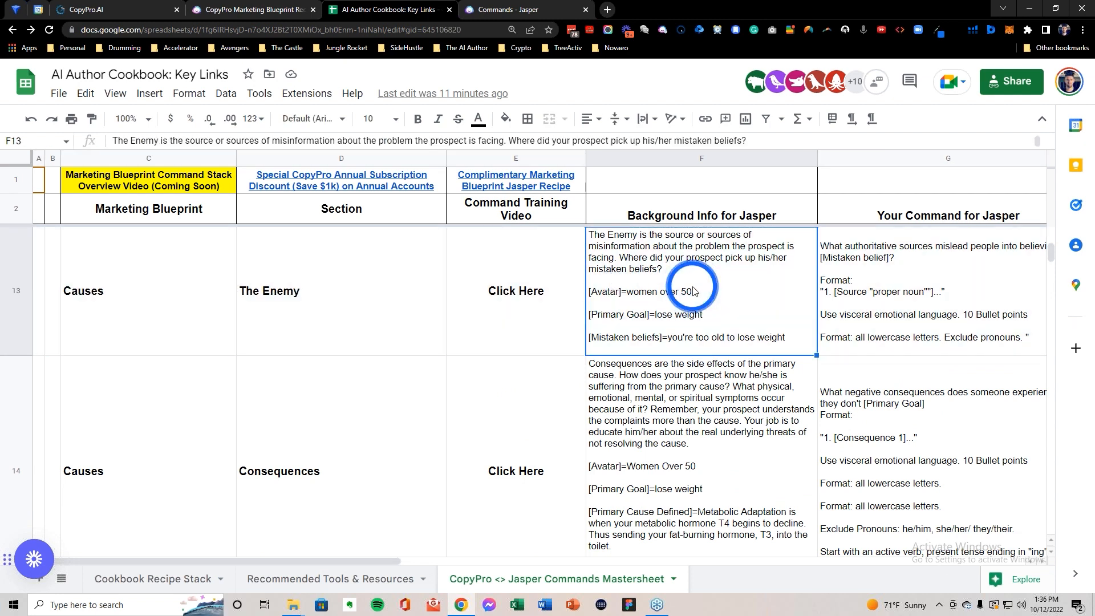
Step: Replace Jasper's background information with the copied Enemy text and remove its surrounding quotation marks
key("ctrl+Tab")
left_click(347, 268)
key("ctrl+a")
key("ctrl+v")
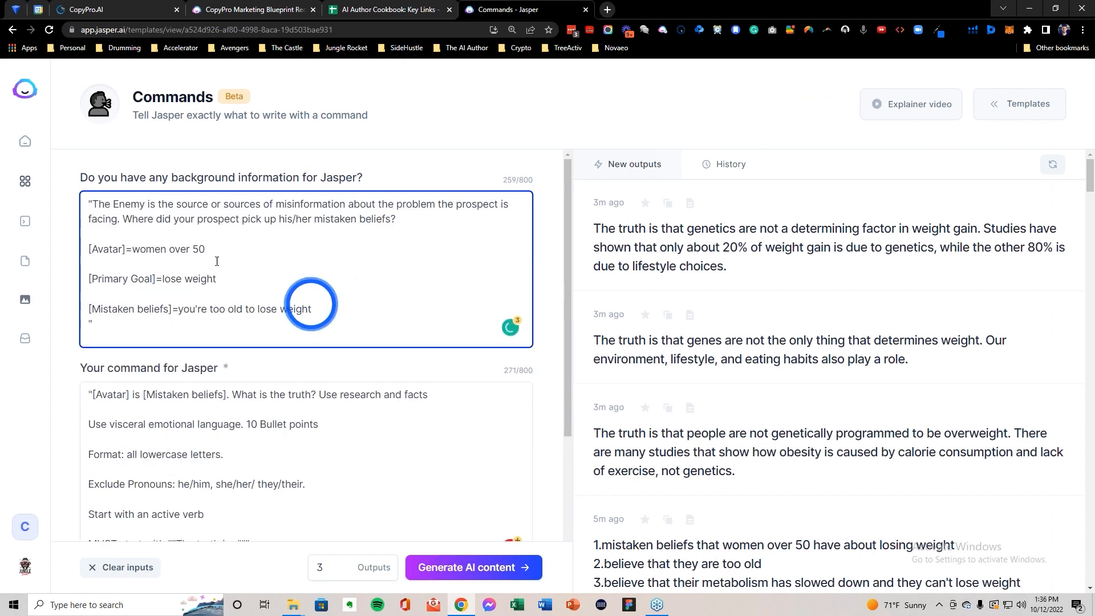
key("BackSpace")
left_click(91, 204)
key("BackSpace")
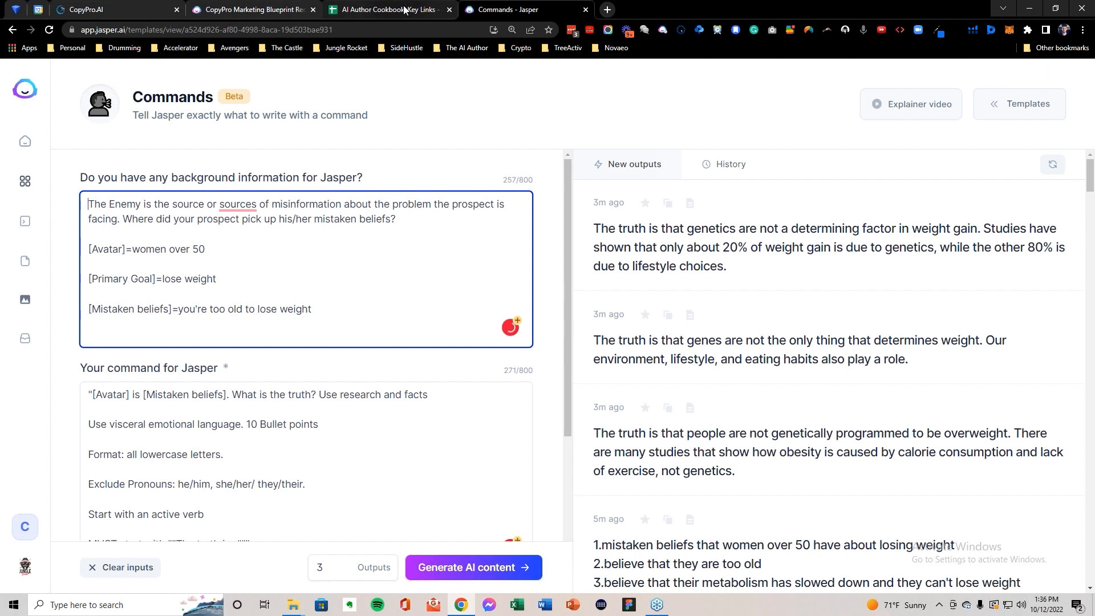
Step: Copy The Enemy's Jasper command from the mastersheet and replace the existing command in Jasper with it
left_click(393, 10)
left_click(929, 330)
key("ctrl+c")
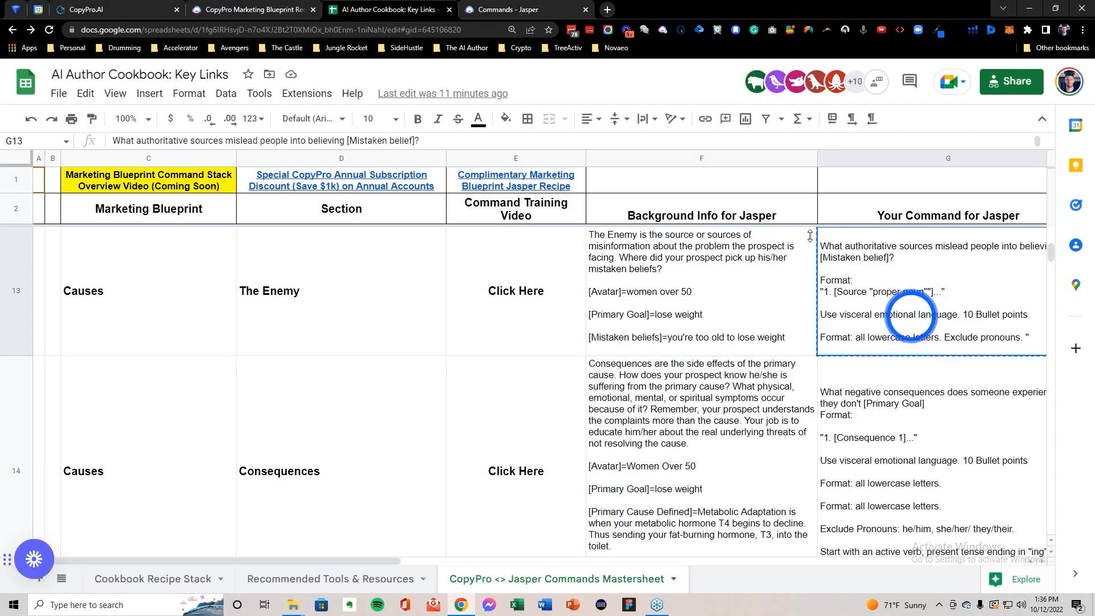
left_click(501, 9)
left_click(323, 421)
key("ctrl+a")
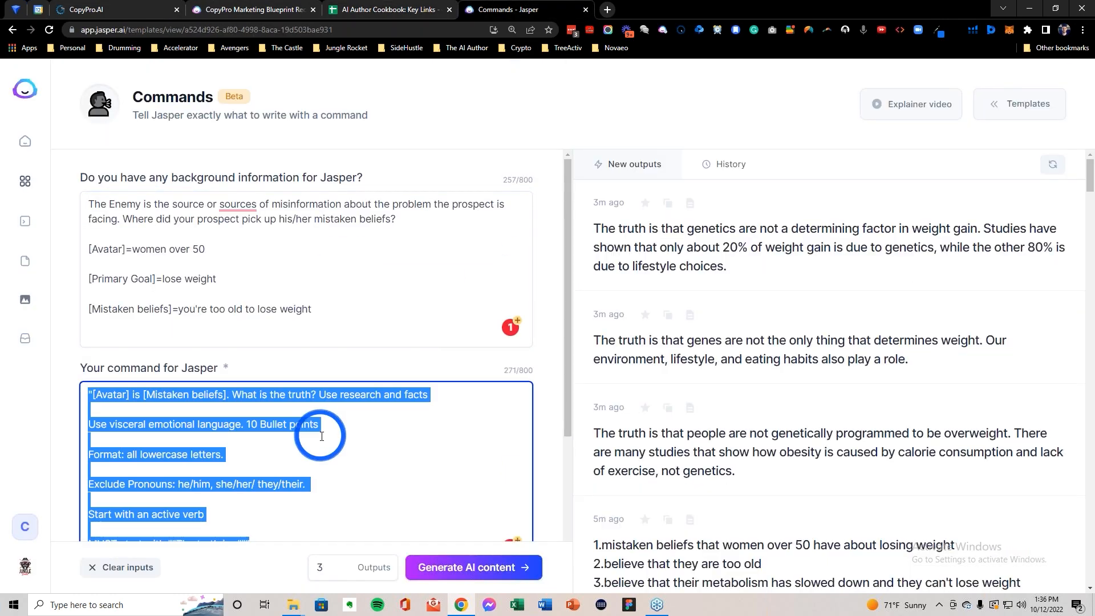
key("ctrl+v")
Step: Remove the command's outer quotation marks and reduce the doubled ones around the "1. [Source..." format line to single marks
key("BackSpace")
key("BackSpace")
key("BackSpace")
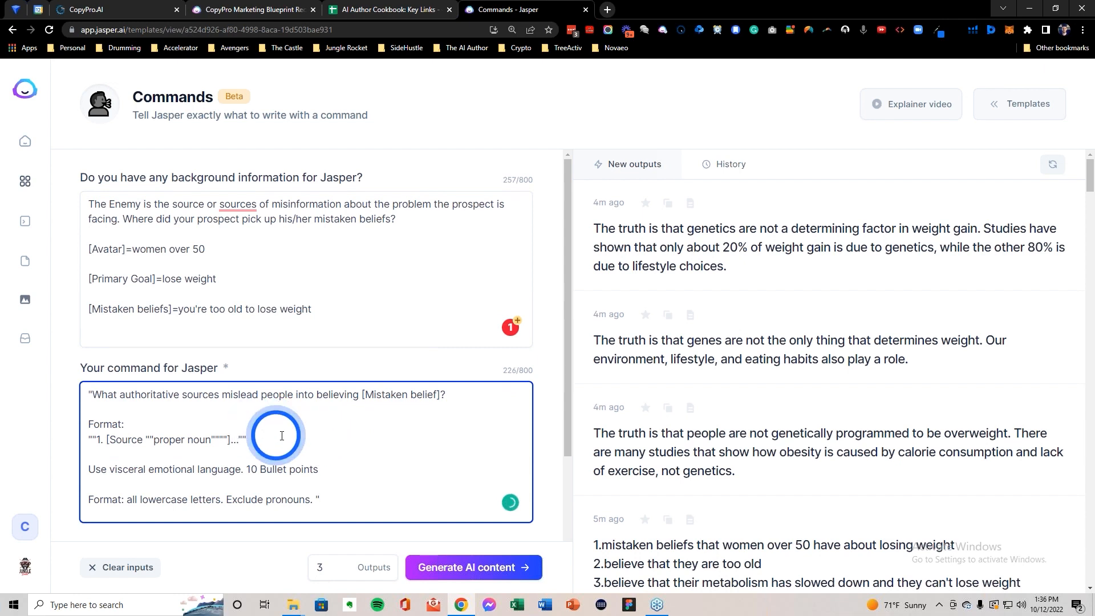
left_click(247, 439)
key("BackSpace")
key("BackSpace")
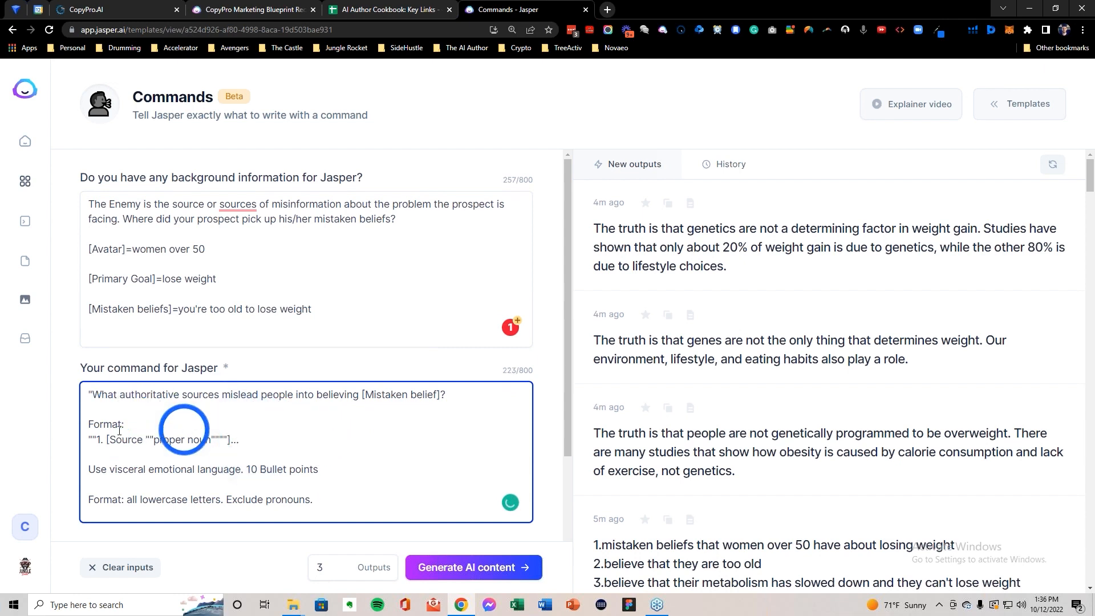
type("\"")
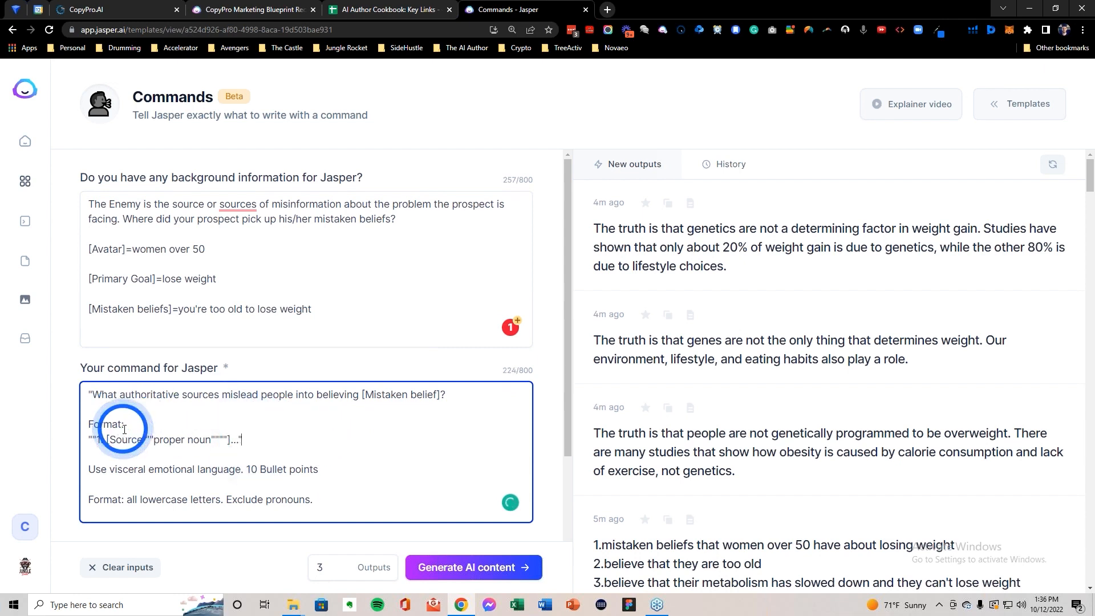
left_click(92, 393)
key("BackSpace")
left_click(92, 439)
key("BackSpace")
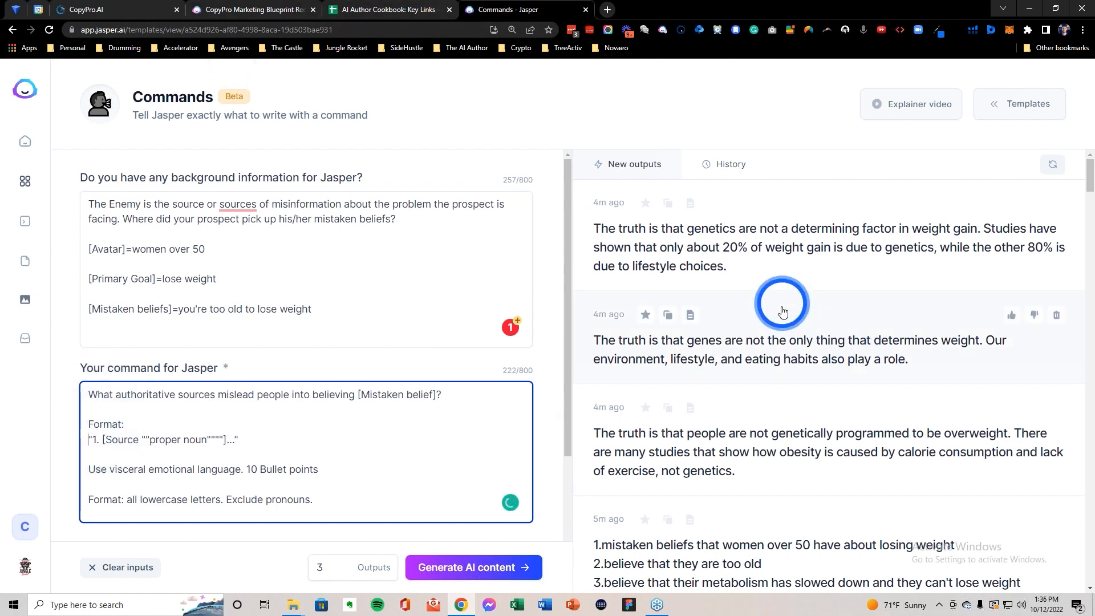
Step: Set [Mistaken beliefs] in the background information to "your metabolism has slowed down so they can't lose weight"
scroll(783, 312, "down", 3)
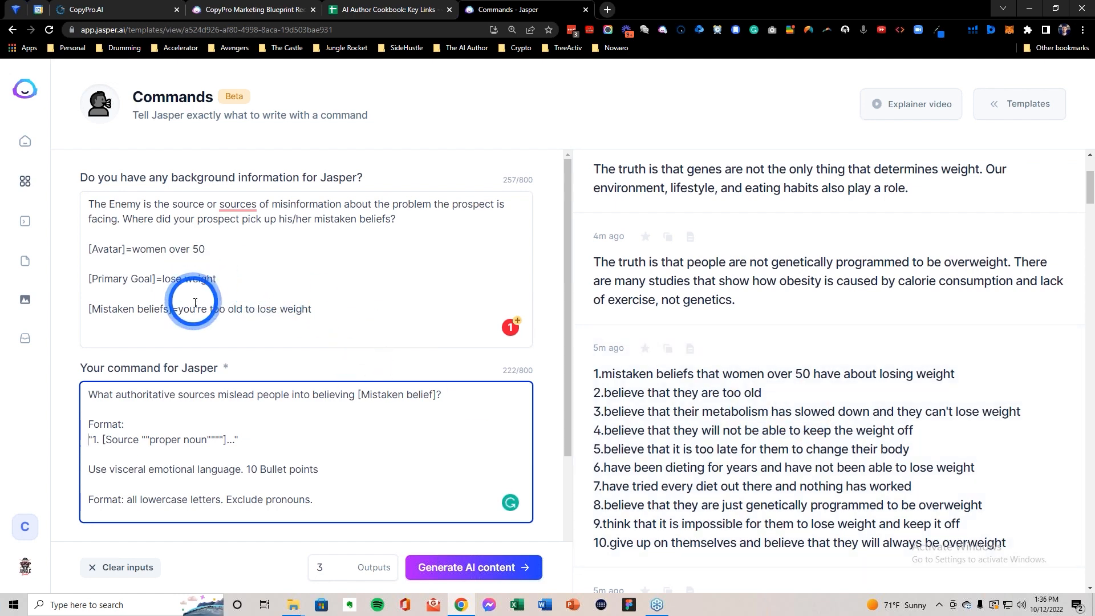
left_click_drag(181, 308, 371, 304)
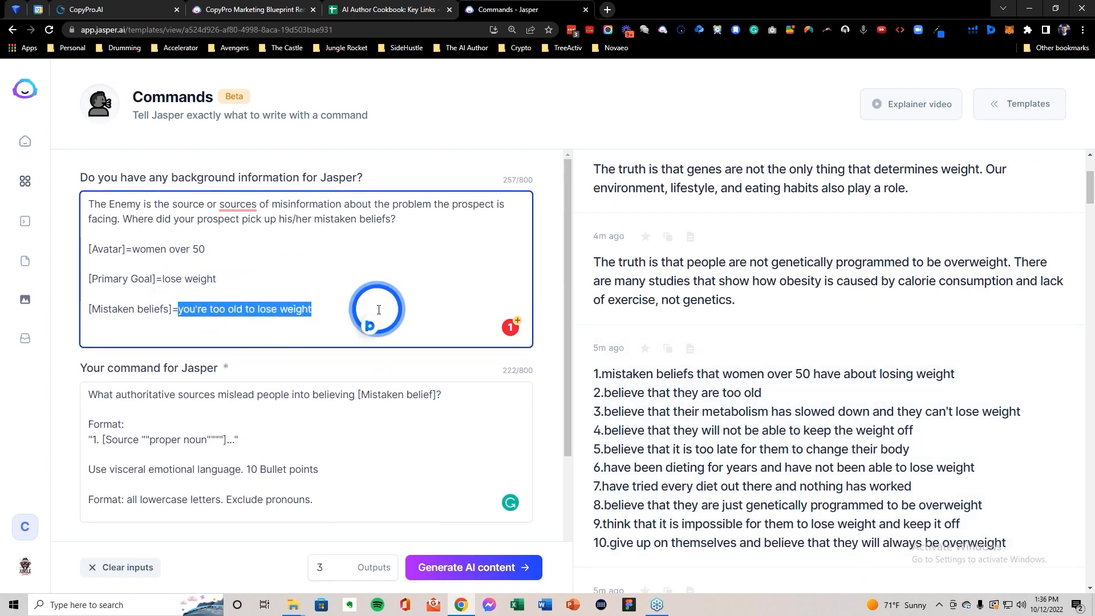
type("yo")
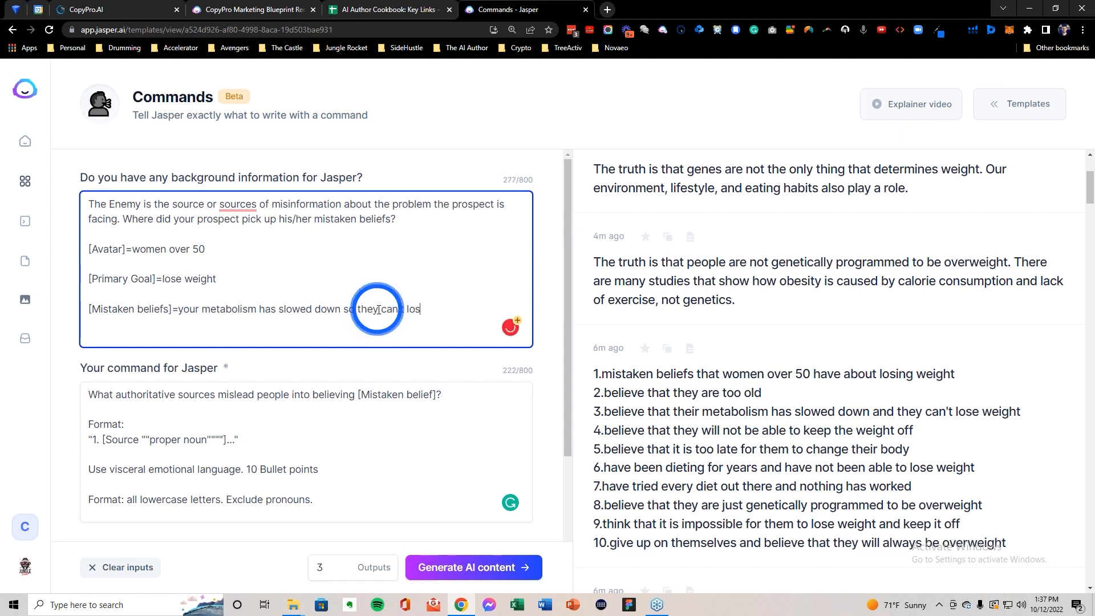
Step: Generate the Enemy outputs and open the first list, which starts with "diet culture"
left_click(470, 567)
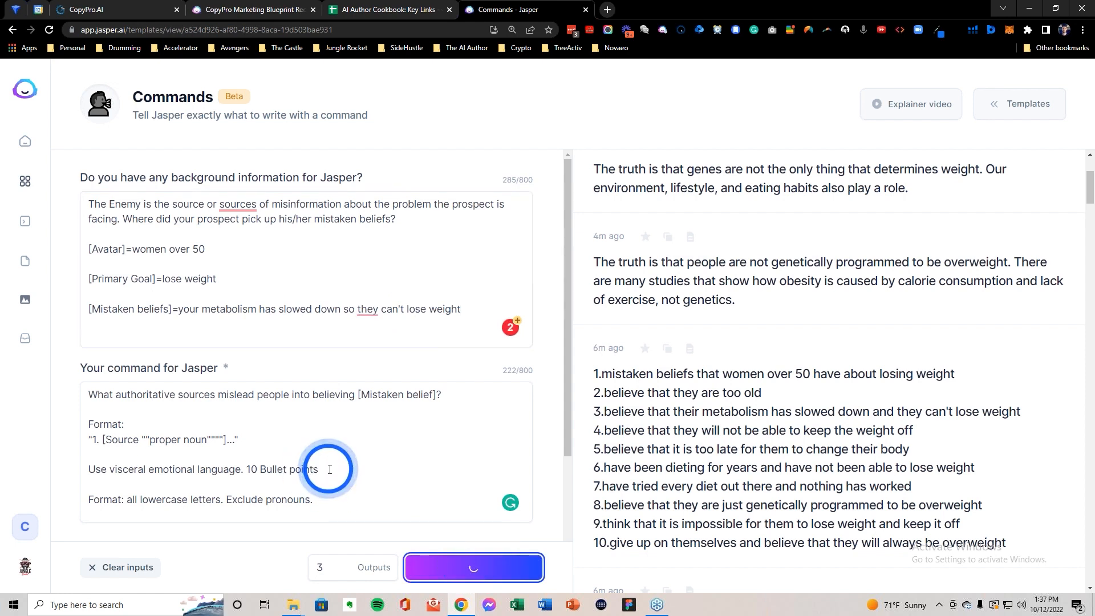
scroll(640, 365, "up", 9)
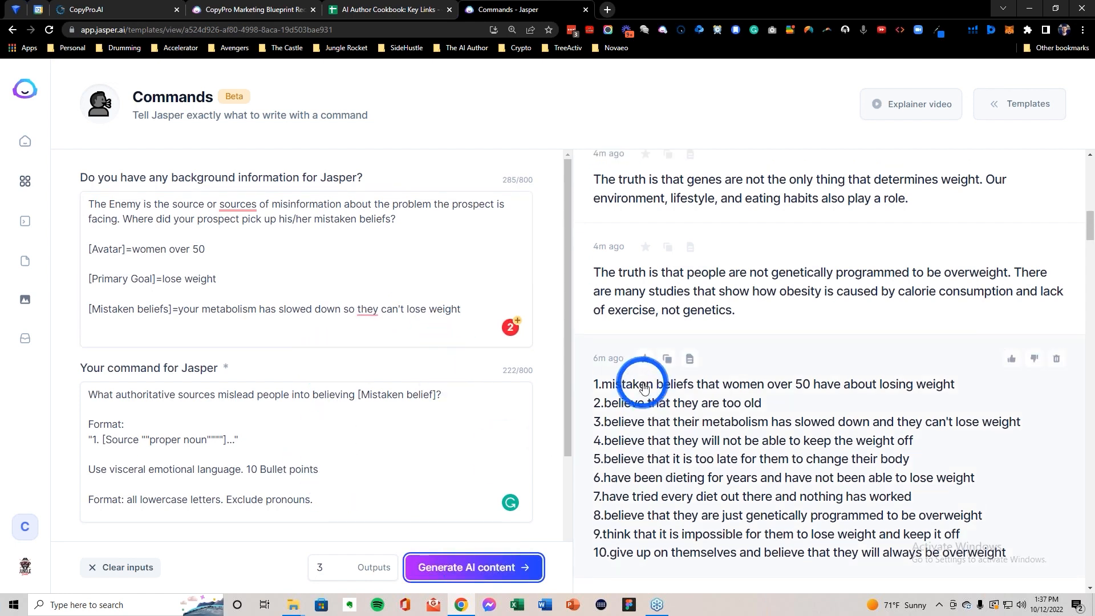
scroll(641, 385, "up", 5)
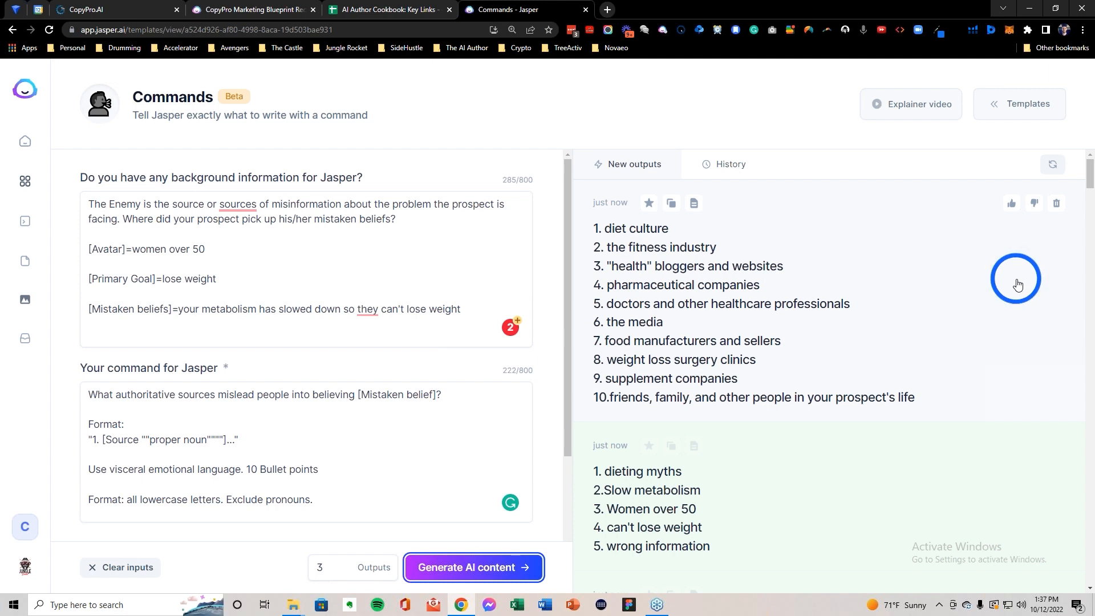
left_click(722, 251)
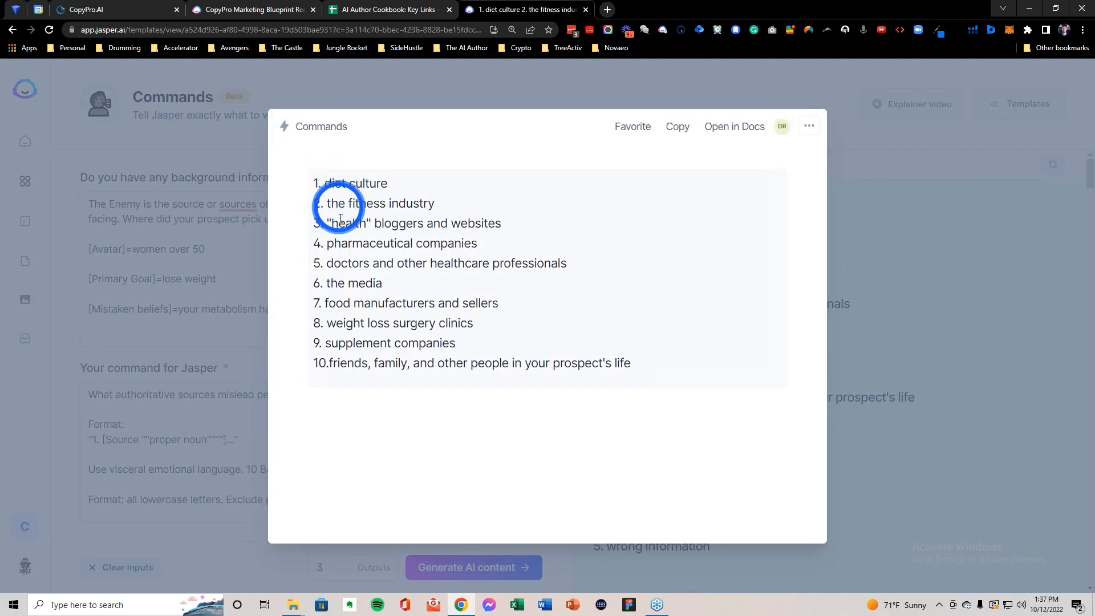
left_click_drag(320, 241, 479, 246)
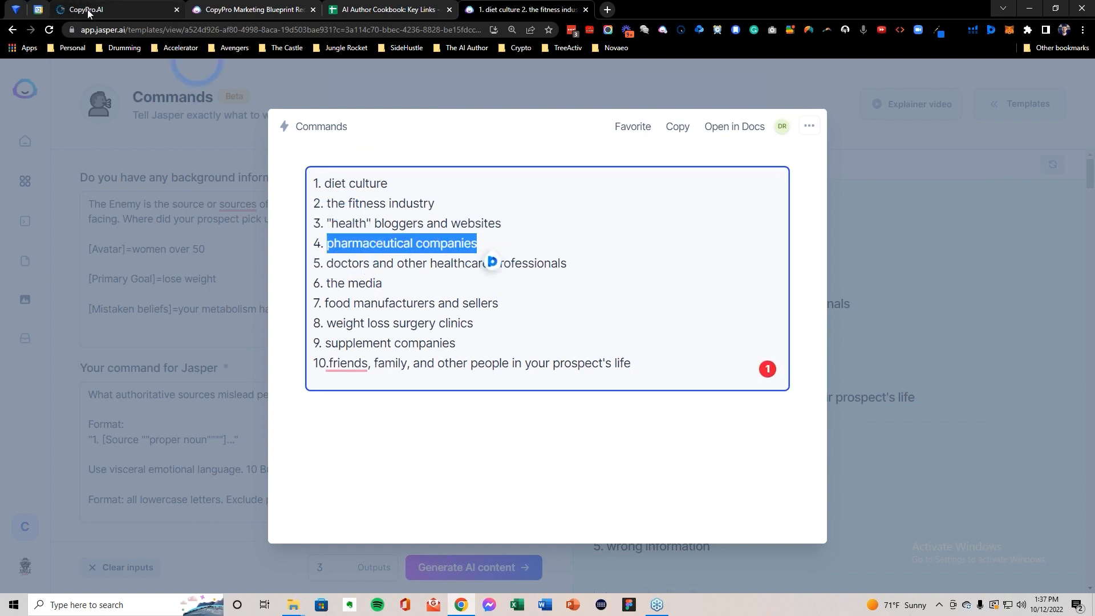
left_click(113, 11)
left_click(301, 272)
key("ctrl+v")
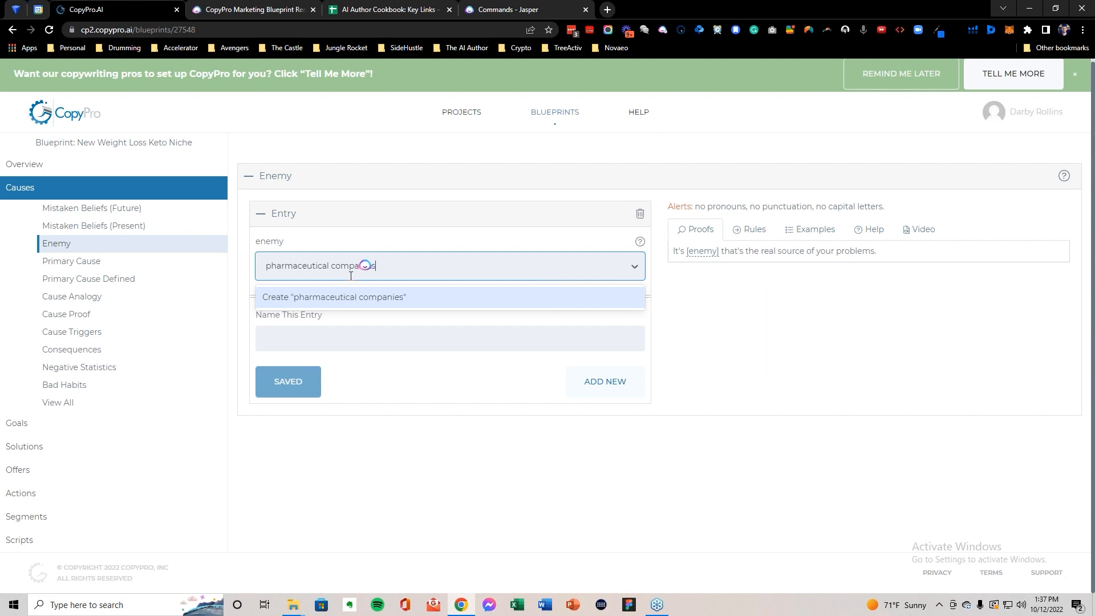
key("ctrl+a")
key("BackSpace")
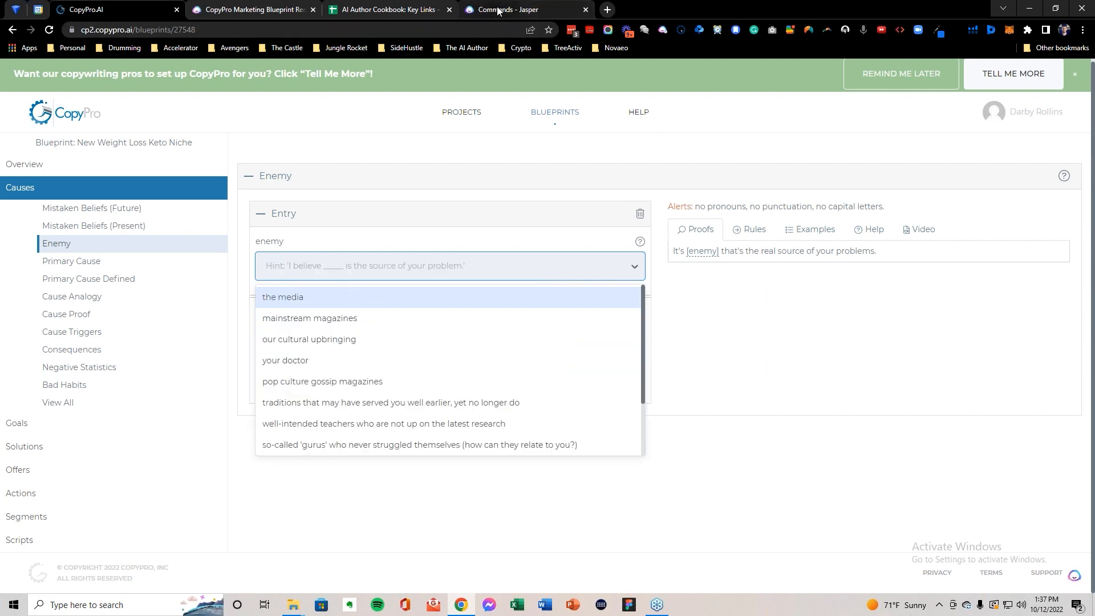
Step: Copy "the fitness industry" from the Jasper list and create it as the enemy in CopyPro
left_click(498, 12)
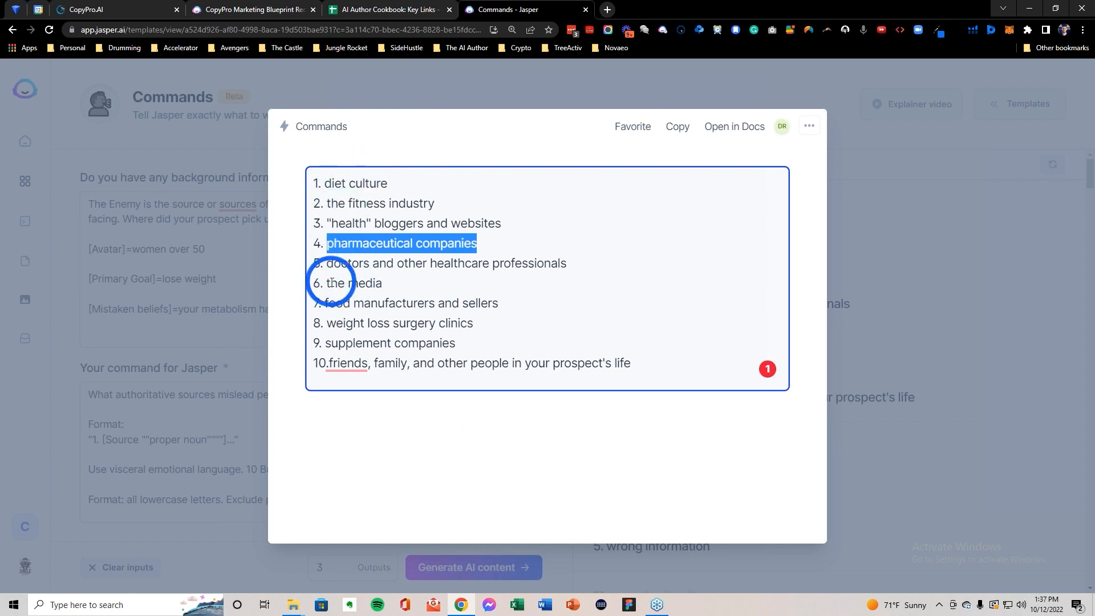
left_click(329, 203)
left_click_drag(329, 203, 487, 200)
key("ctrl+c")
key("ctrl+1")
key("ctrl+v")
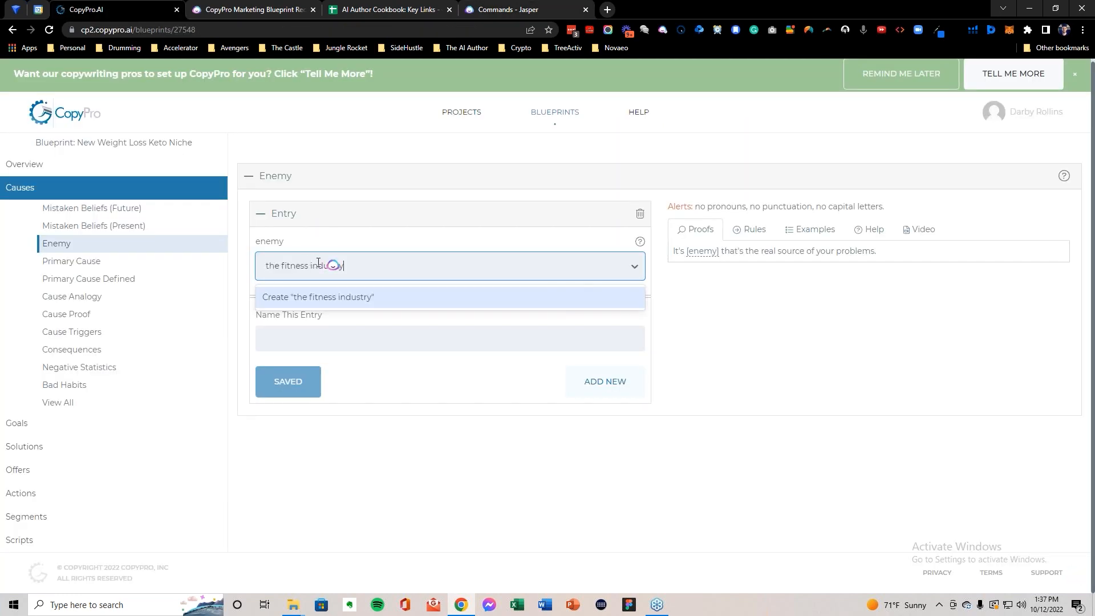
key("Return")
Step: Name the entry "the fitness industry" and save it
left_click(332, 335)
key("ctrl+v")
left_click(285, 381)
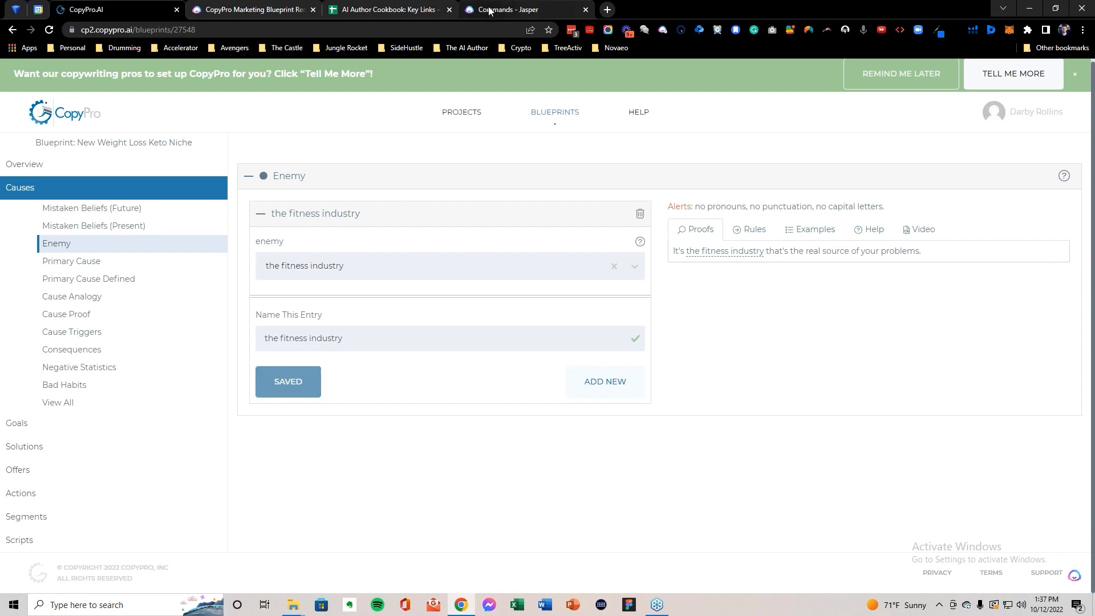
Step: Add ""health" bloggers and websites" from the Jasper list as a new enemy in CopyPro, name the entry the same, and save it
key("ctrl+4")
left_click_drag(332, 224, 543, 223)
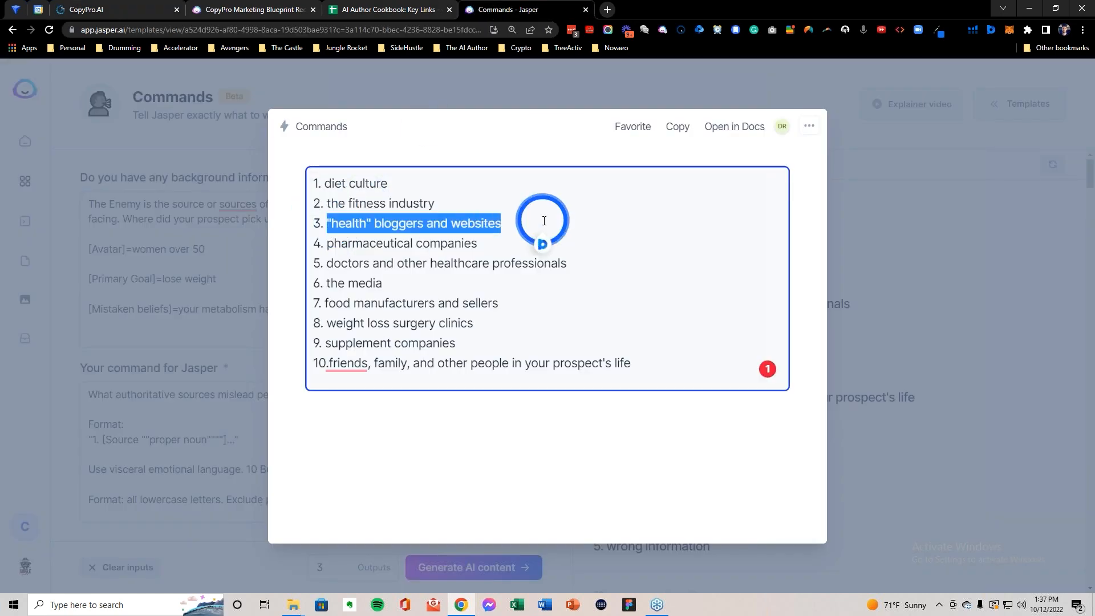
left_click(118, 8)
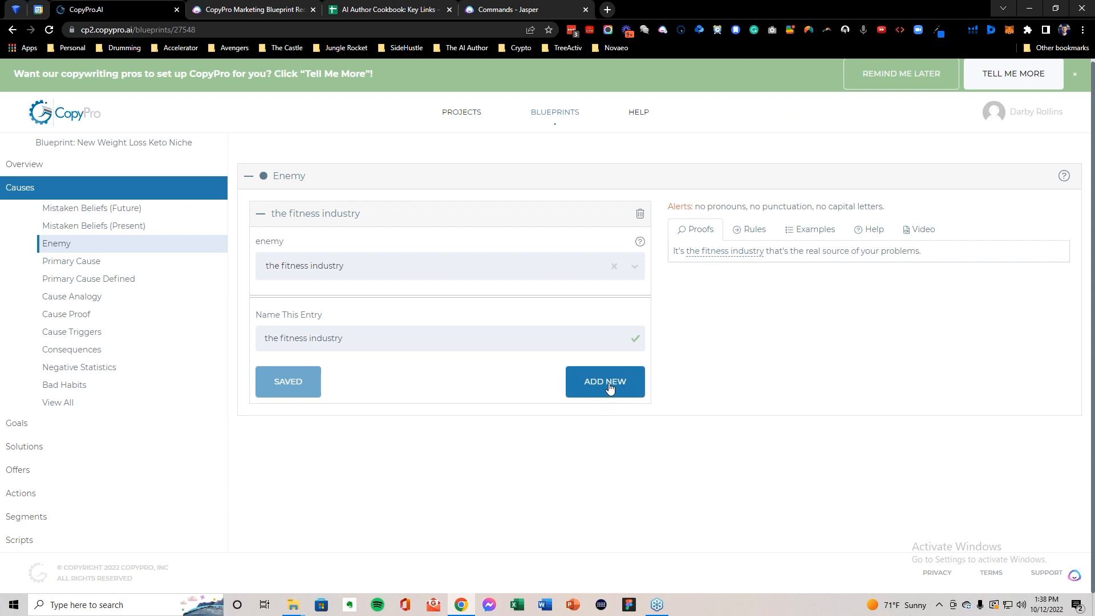
left_click(606, 382)
left_click(344, 292)
key("ctrl+v")
left_click(323, 329)
left_click(313, 362)
key("ctrl+v")
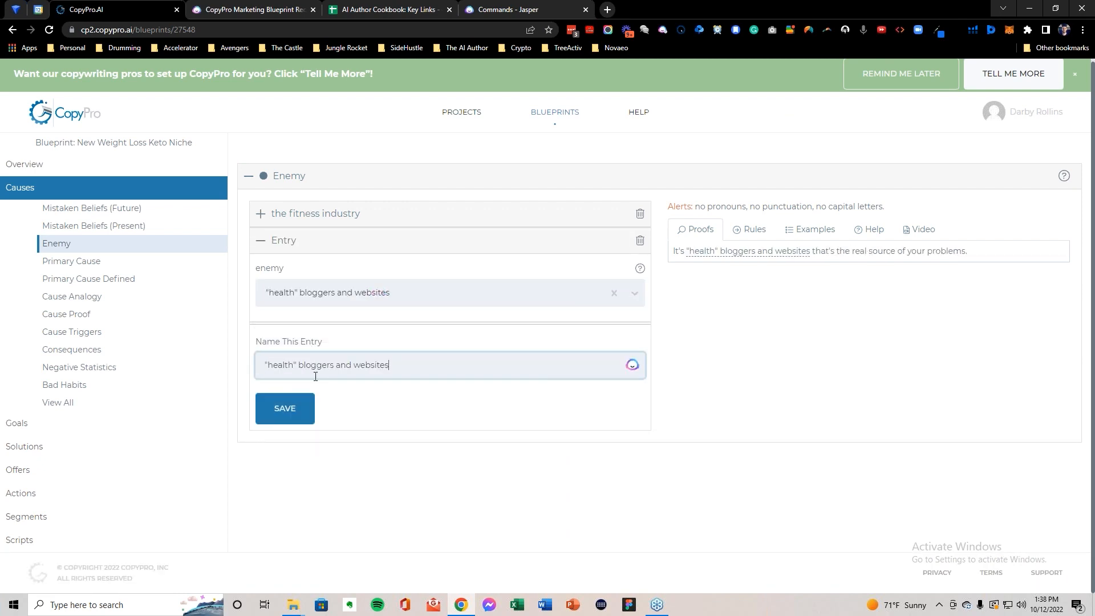
left_click(296, 408)
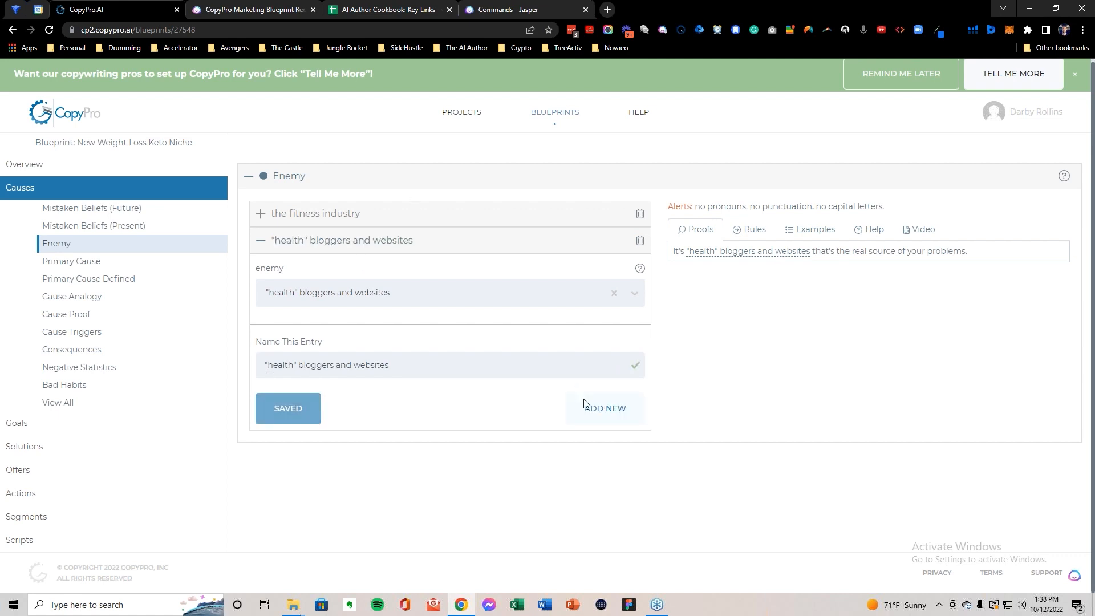
Step: Add "food manufacturers and sellers" from the Jasper list as another enemy in CopyPro, name the entry the same, and save it
left_click(602, 412)
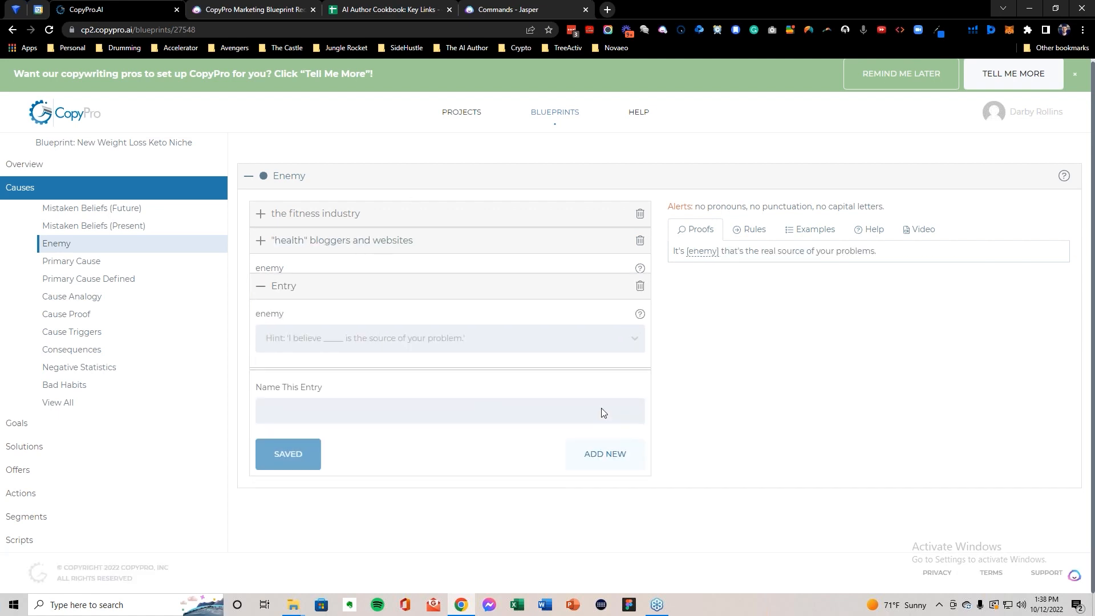
left_click(518, 15)
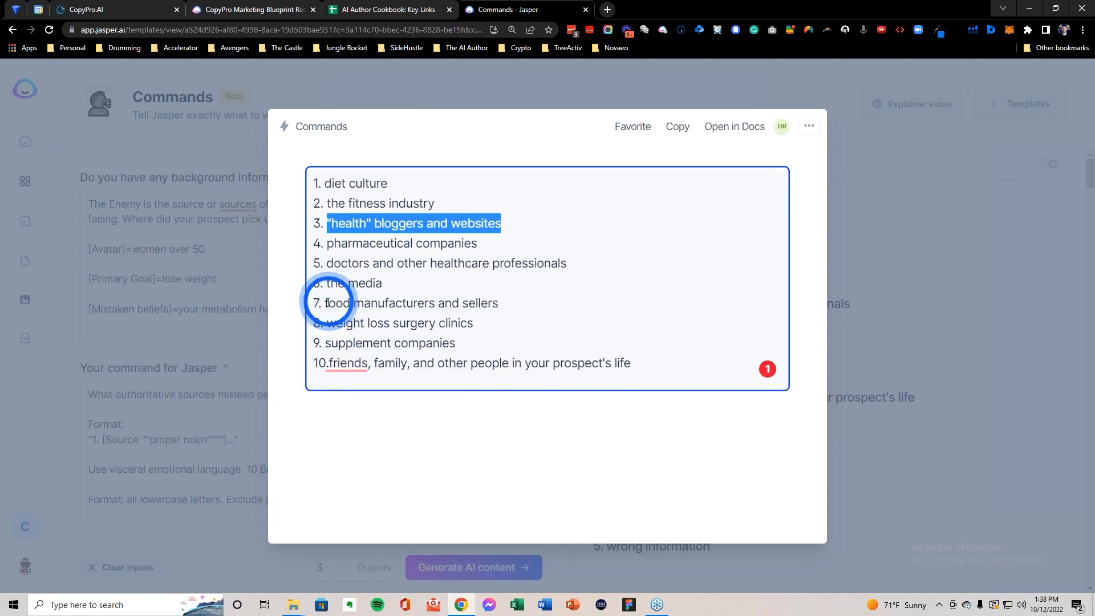
left_click_drag(326, 302, 513, 307)
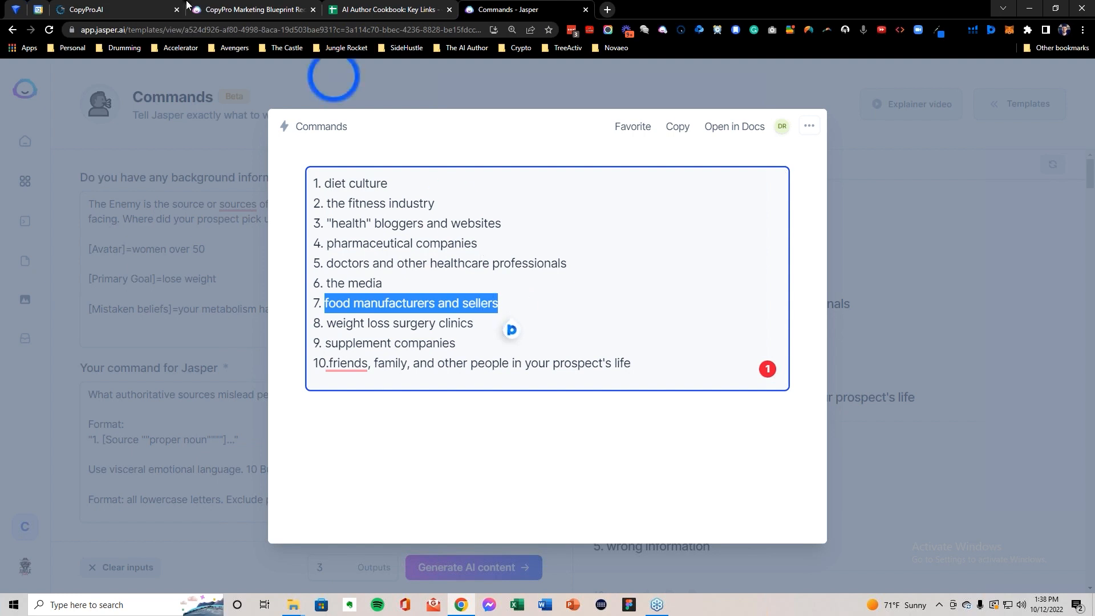
left_click(132, 5)
left_click(285, 313)
key("ctrl+v")
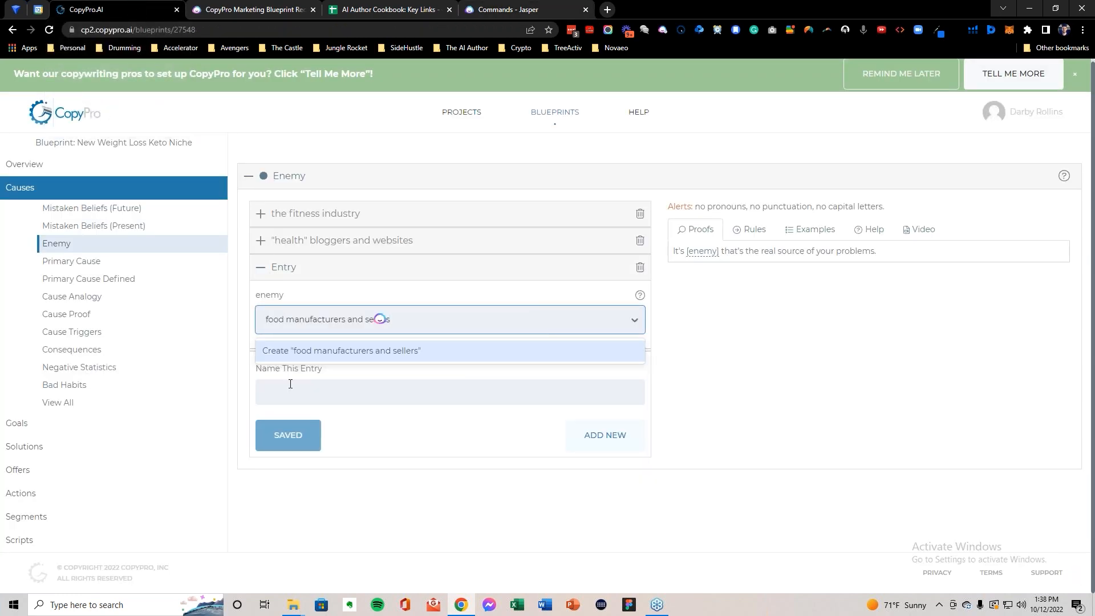
key("Return")
left_click(296, 392)
key("ctrl+v")
left_click(286, 436)
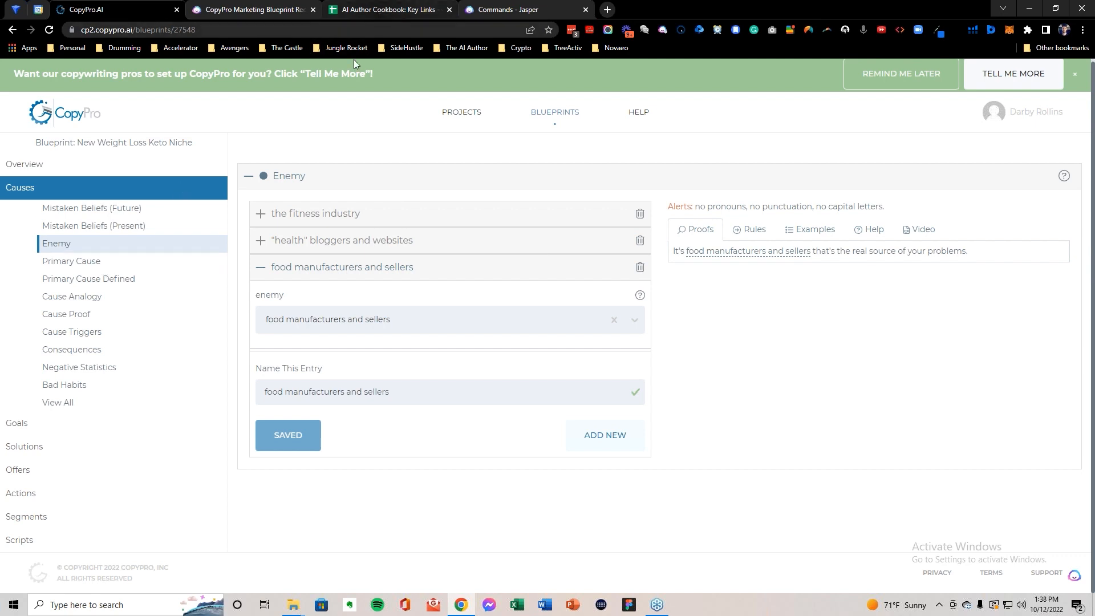
Step: Create a new entry in the Primary Cause section under Causes
left_click(162, 265)
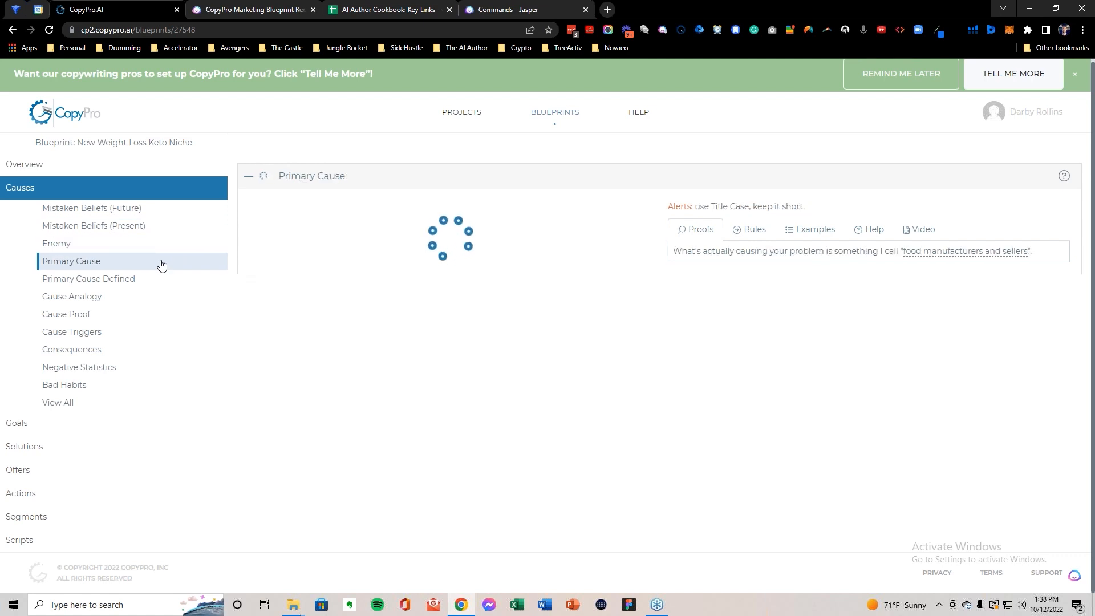
triple_click(365, 233)
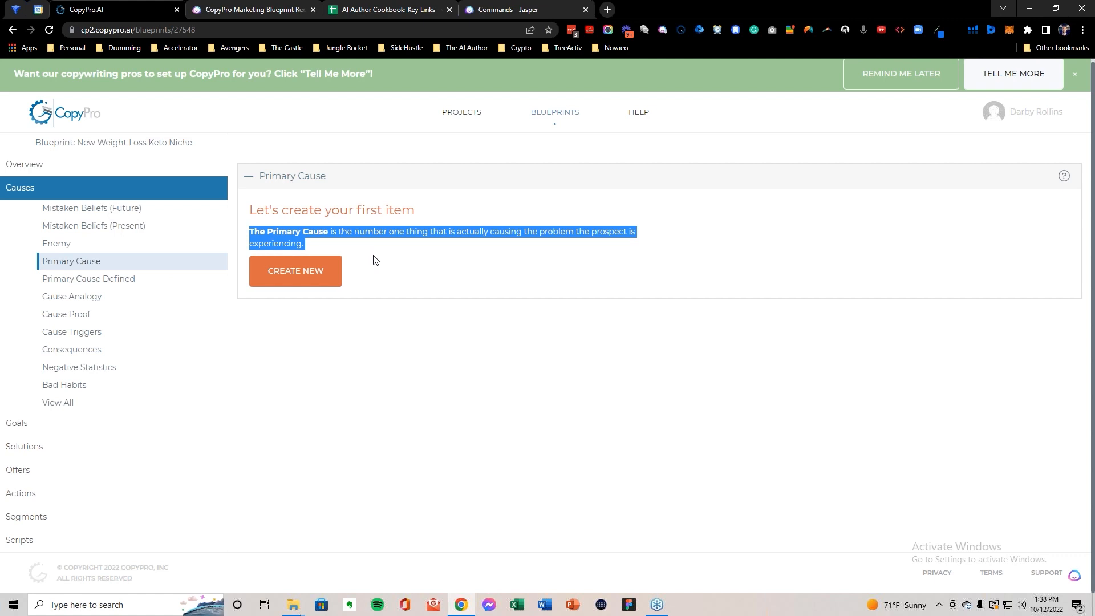
left_click(321, 269)
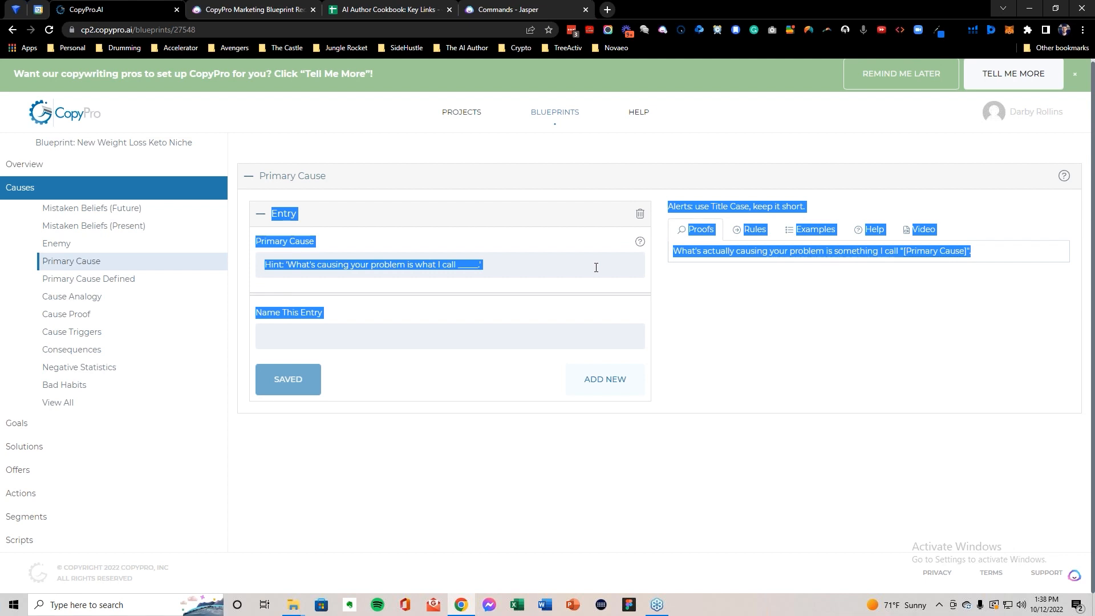
left_click(712, 289)
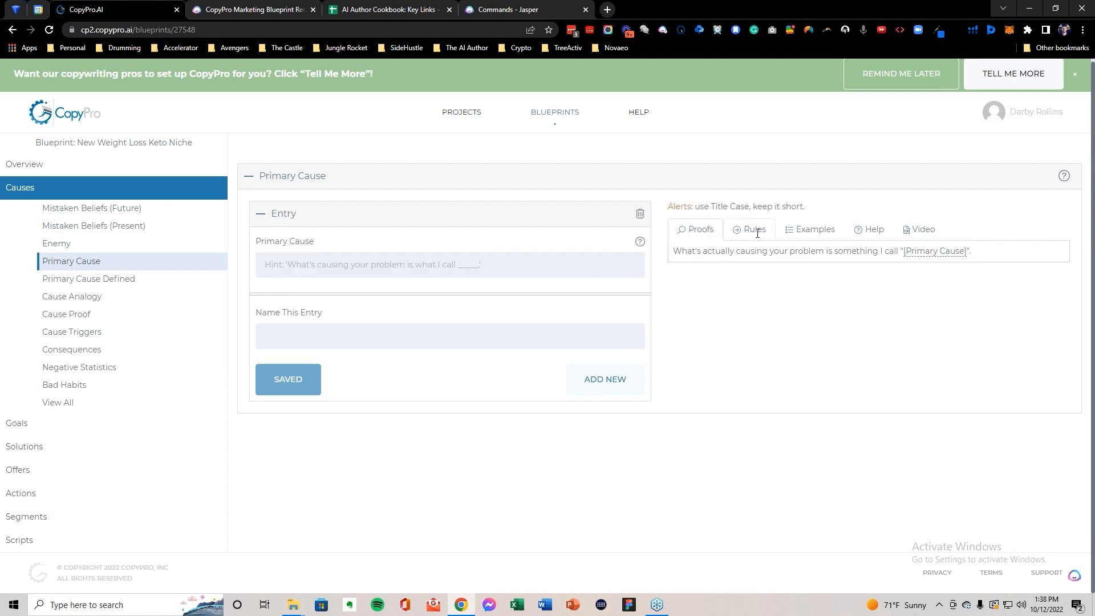
Step: Copy "Metabolic Adaptation" from the Primary Cause examples and enter it as the primary cause
left_click(797, 233)
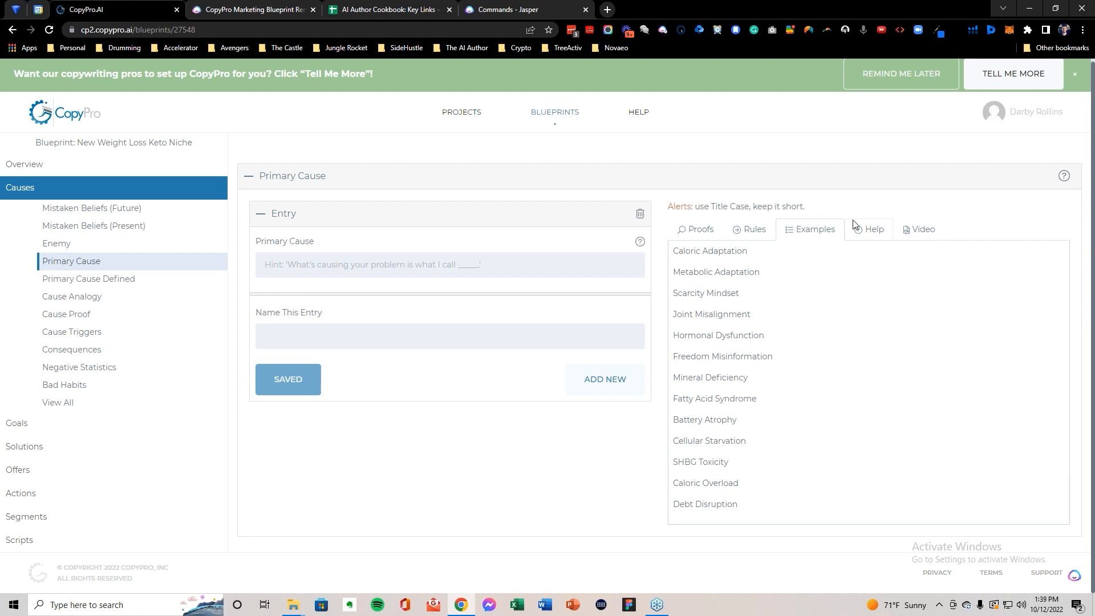
left_click(919, 236)
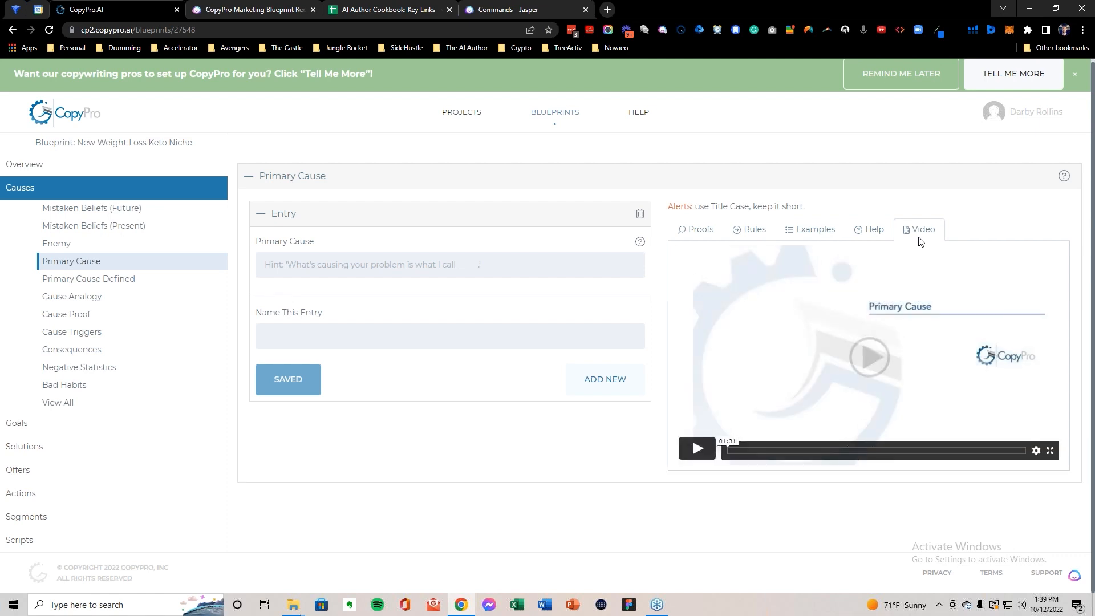
left_click(801, 228)
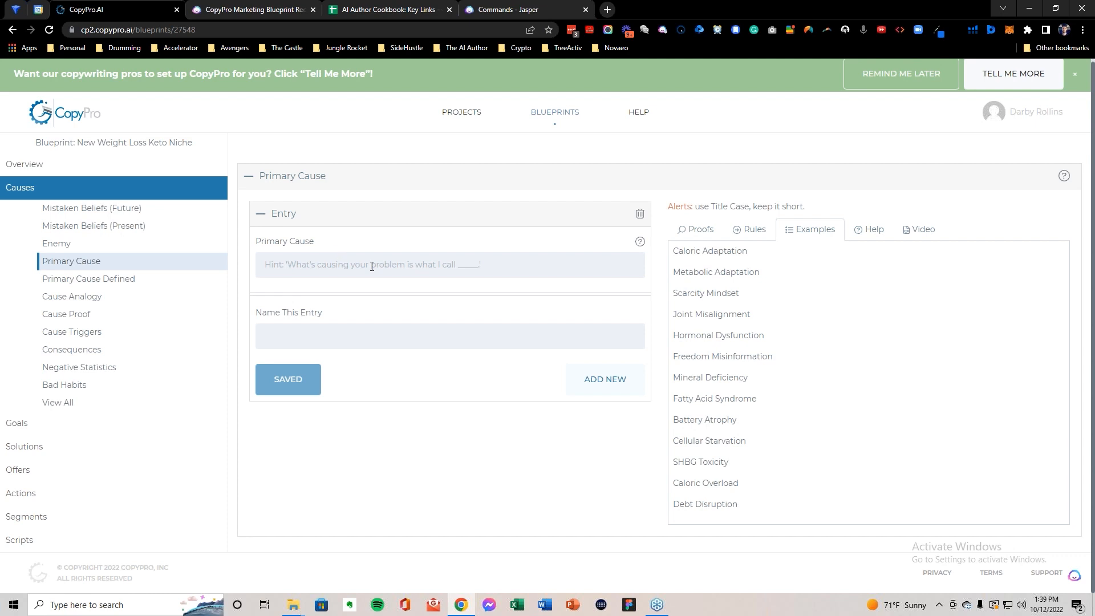
left_click_drag(760, 272, 673, 272)
key("ctrl+c")
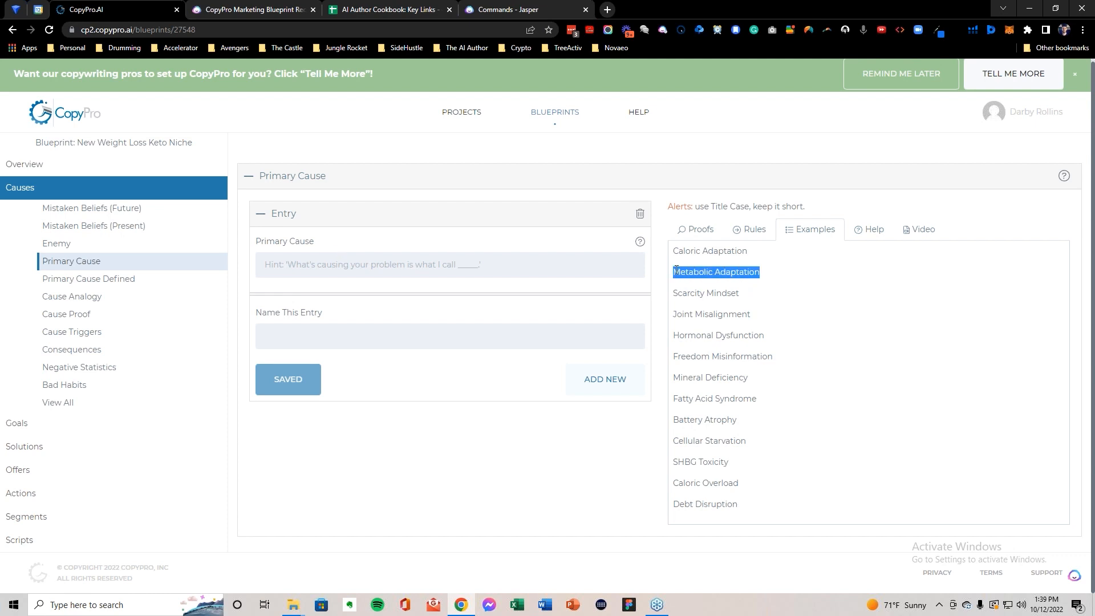
left_click(413, 265)
key("ctrl+v")
Step: Name the primary cause entry "Metabolic Adaptation" and save it
left_click(344, 339)
key("ctrl+v")
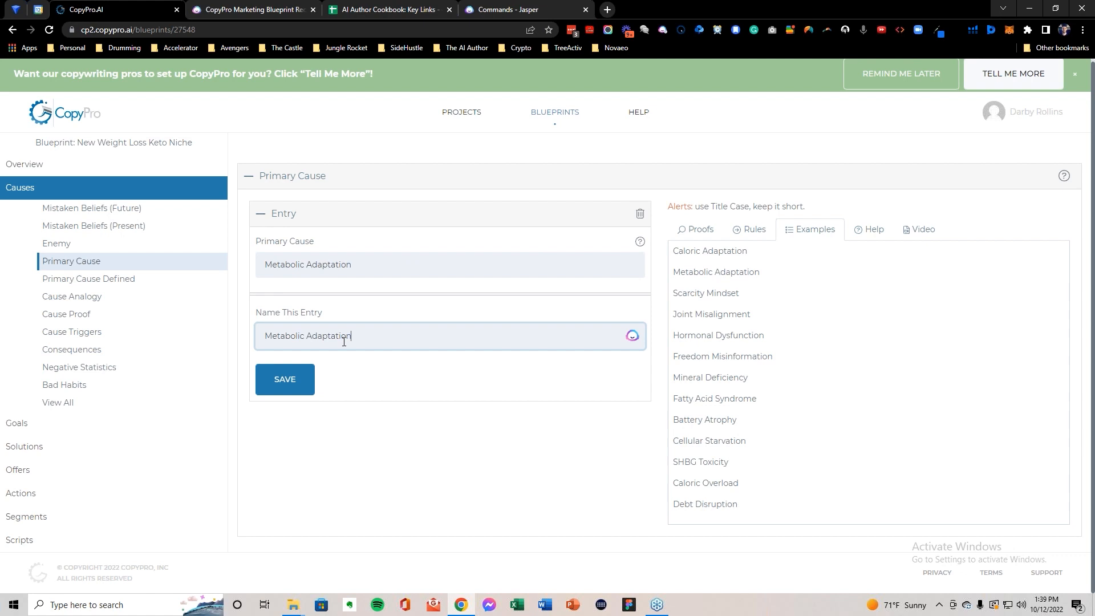
left_click(286, 381)
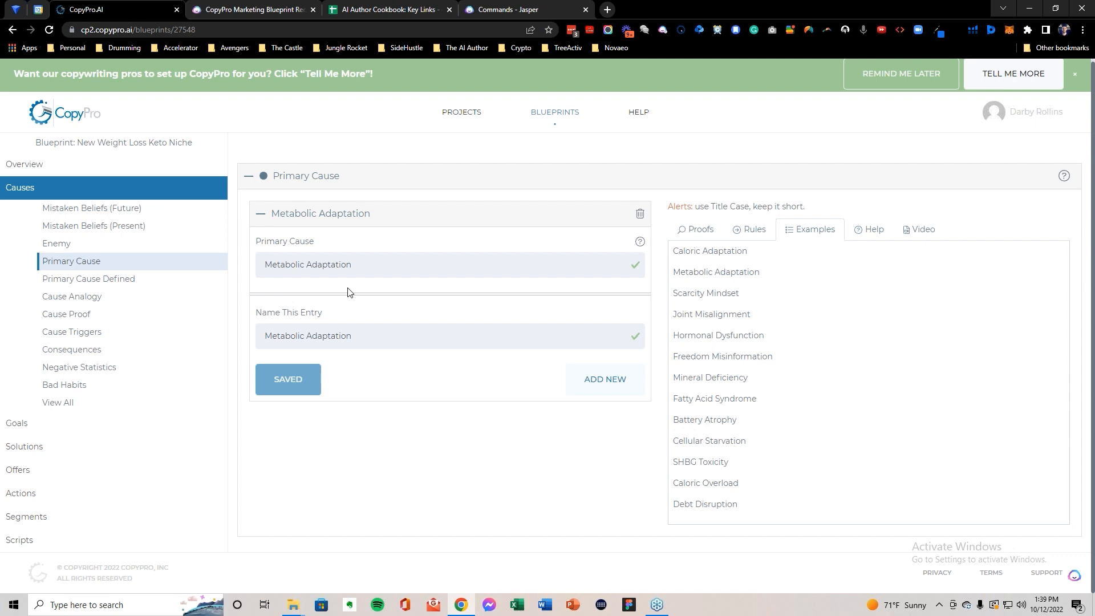
left_click_drag(354, 265, 263, 267)
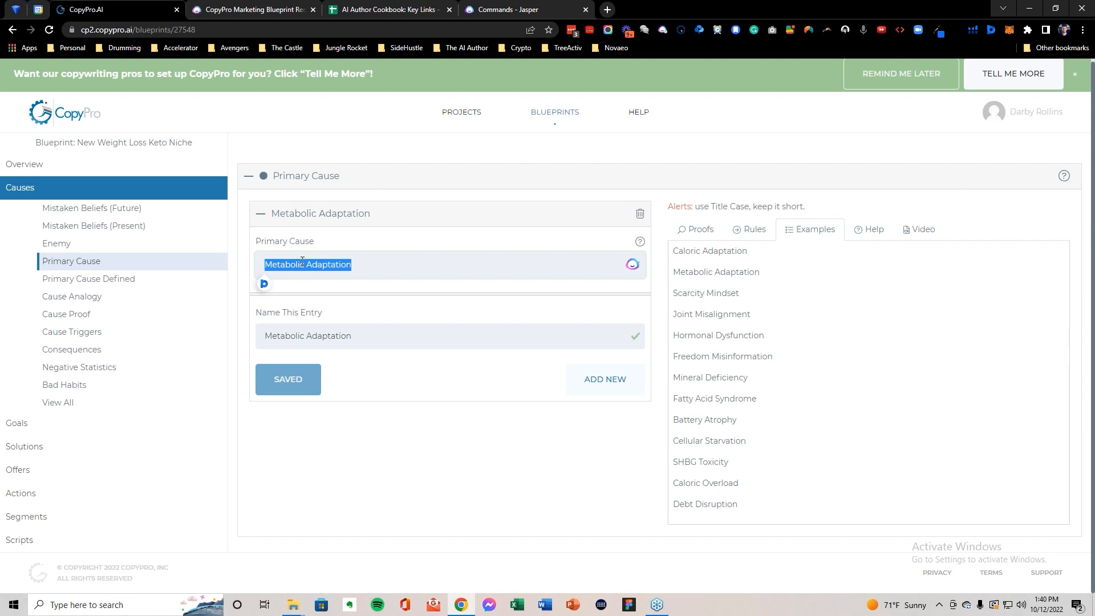
Step: Create a new entry in the Primary Cause Defined section
left_click(143, 281)
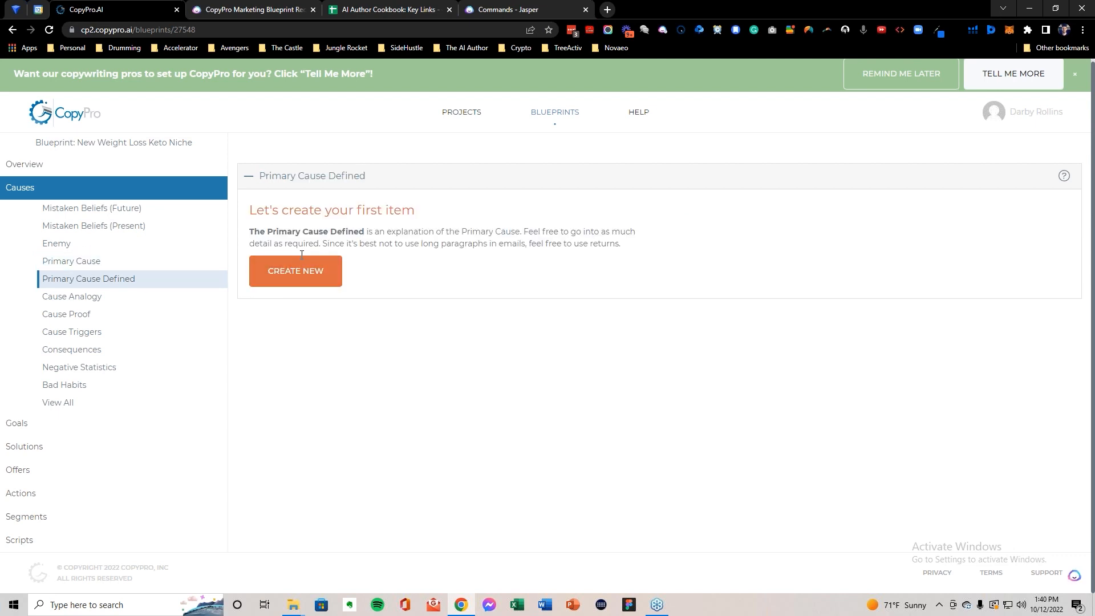
triple_click(302, 255)
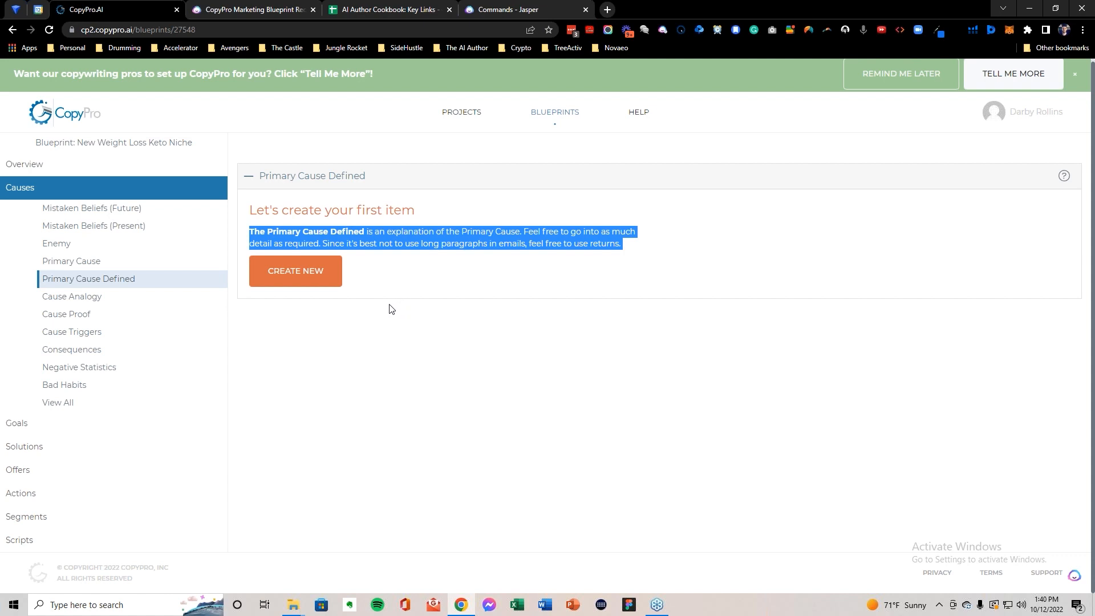
left_click(318, 272)
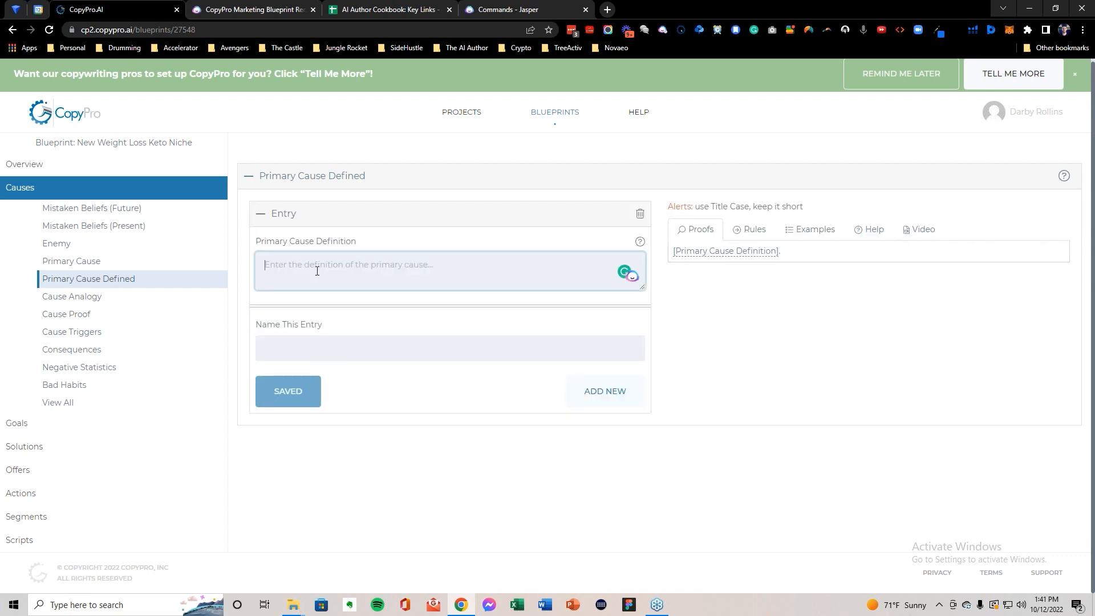
Step: Copy the Metabolic Adaptation definition from the Consequences background info in the mastersheet into CopyPro's Primary Cause Definition
left_click(365, 9)
left_click(363, 445)
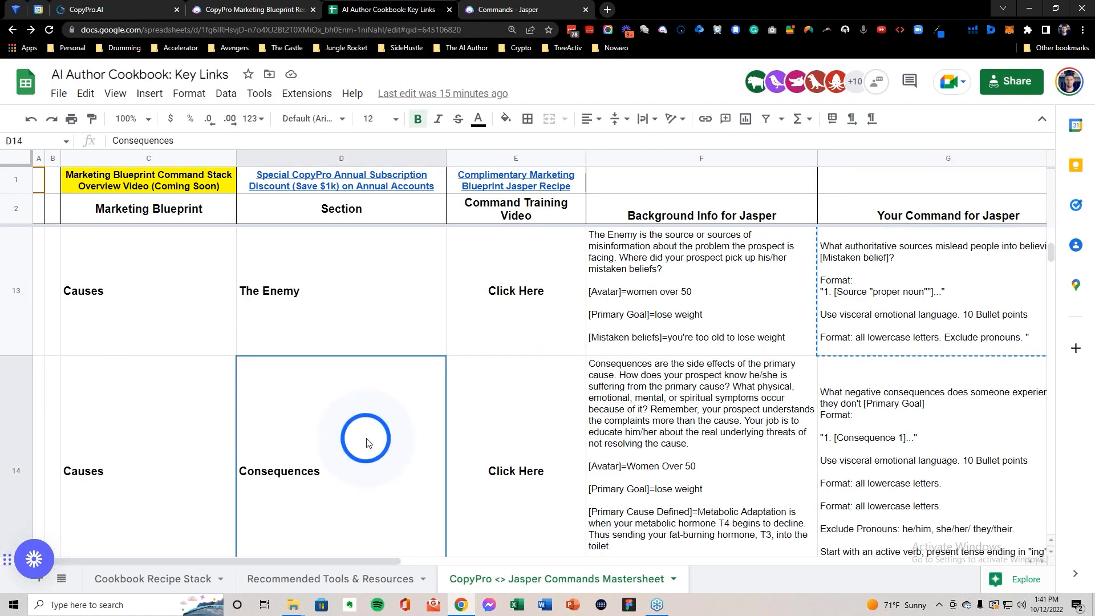
left_click(705, 506)
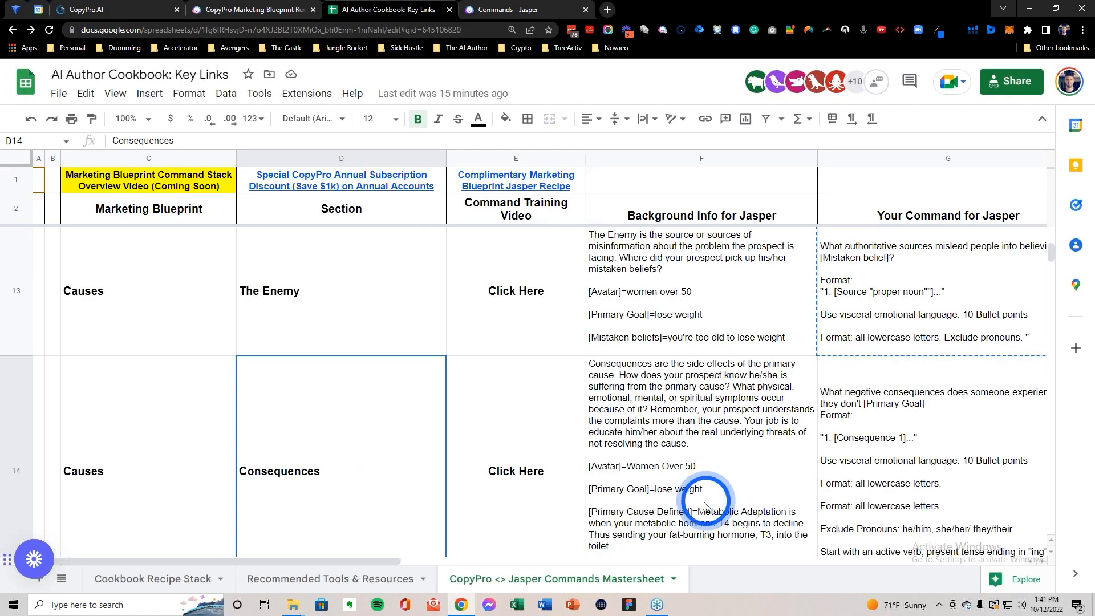
left_click(705, 506)
left_click(801, 343)
left_click_drag(746, 335, 704, 331)
left_click_drag(850, 367, 804, 342)
key("ctrl+c")
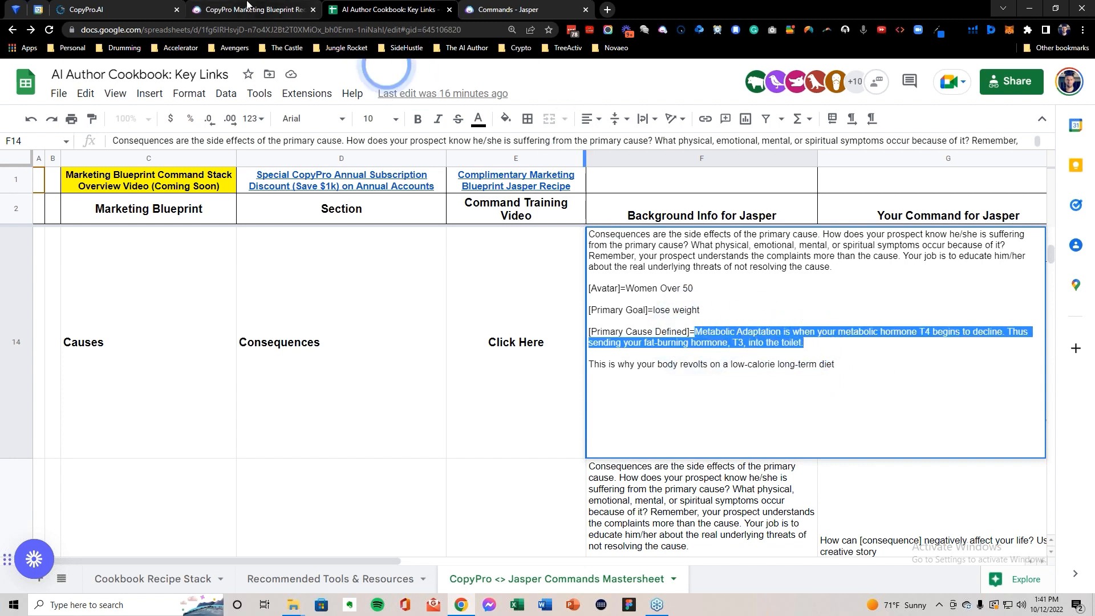
left_click(144, 8)
key("ctrl+v")
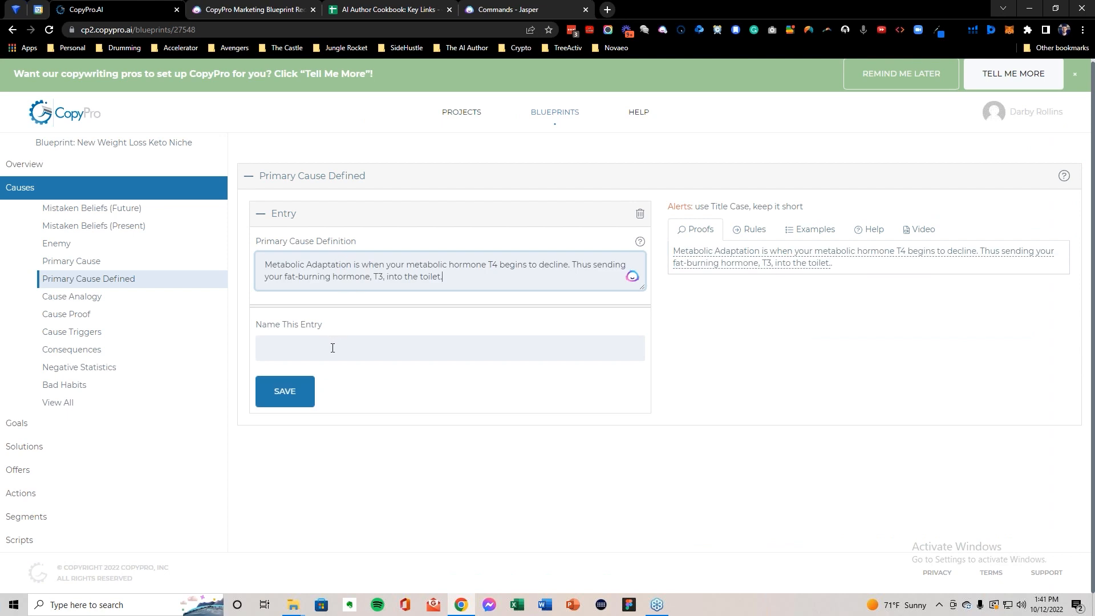
Step: Name the entry "Metabolic Adaptation Defined", remove the period at the end of the definition, and save the entry
left_click_drag(353, 265, 264, 262)
key("ctrl+c")
left_click(284, 357)
key("ctrl+v")
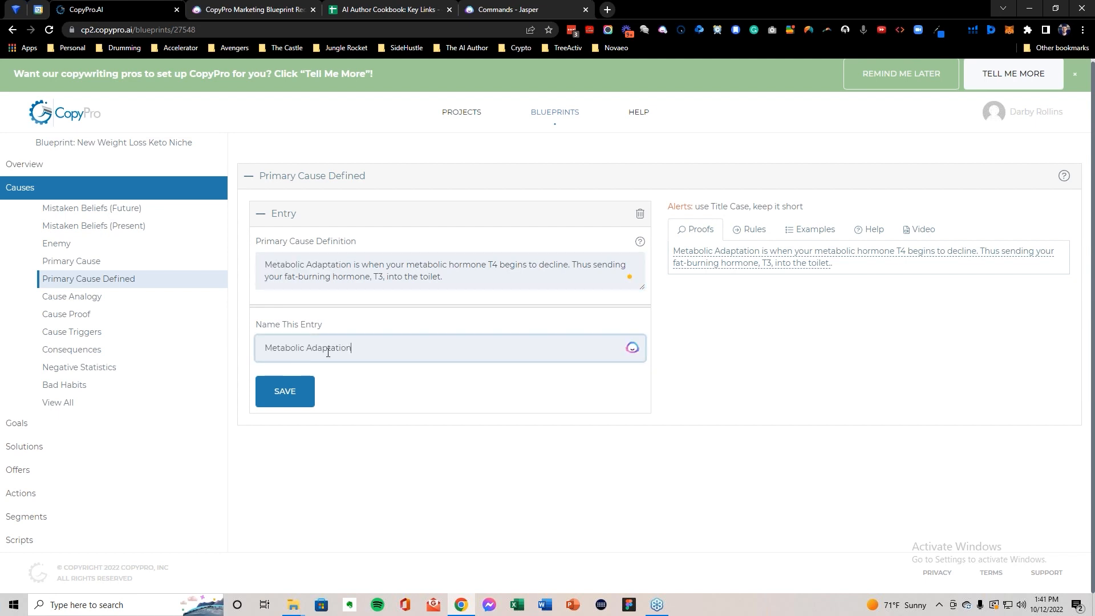
left_click(472, 272)
left_click(470, 279)
key("BackSpace")
left_click(410, 350)
type("Defined")
left_click(292, 397)
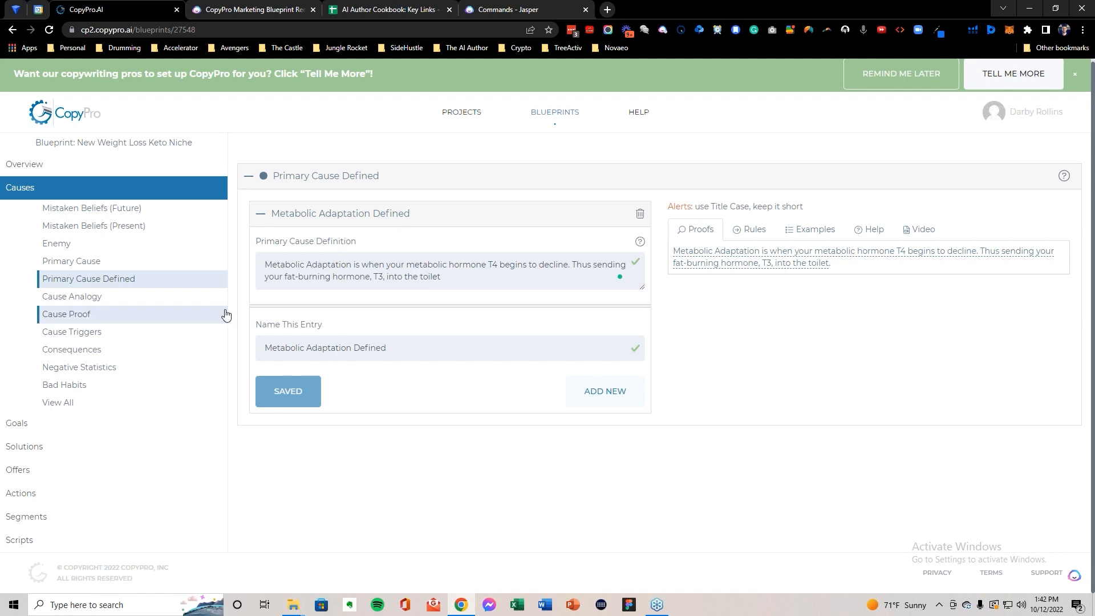
Step: Look over the Cause Analogy and Cause Proof sections and create a new entry in the Consequences section
left_click(123, 352)
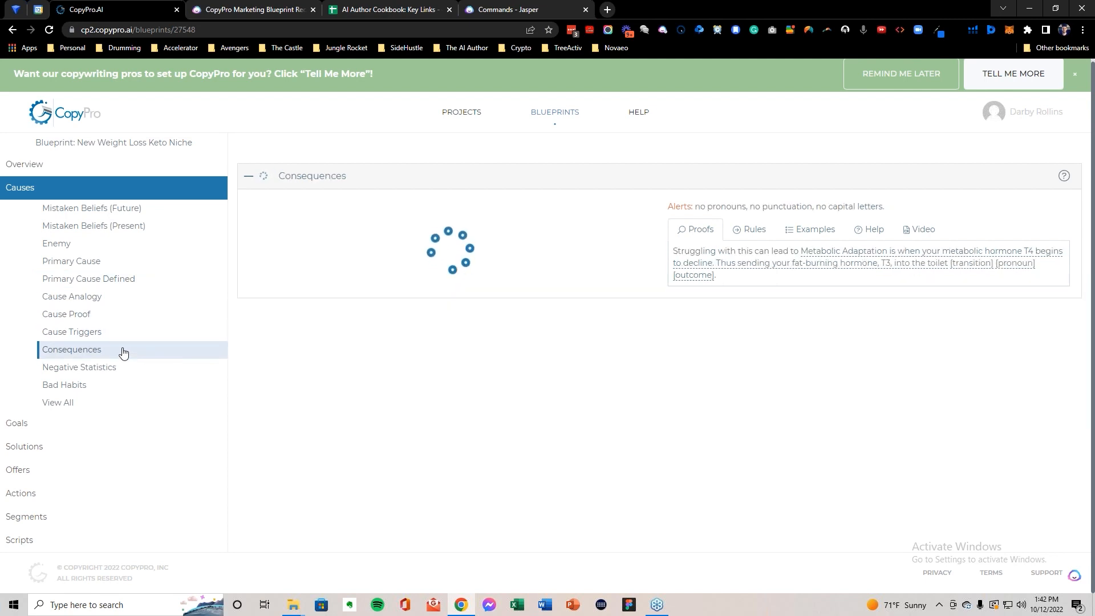
left_click(139, 308)
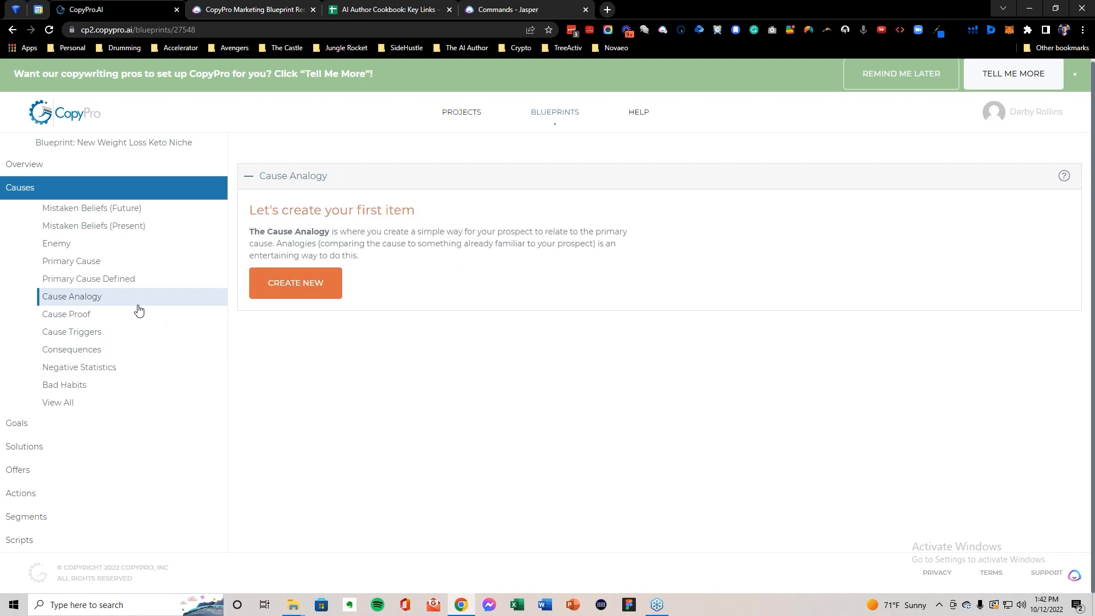
left_click(113, 315)
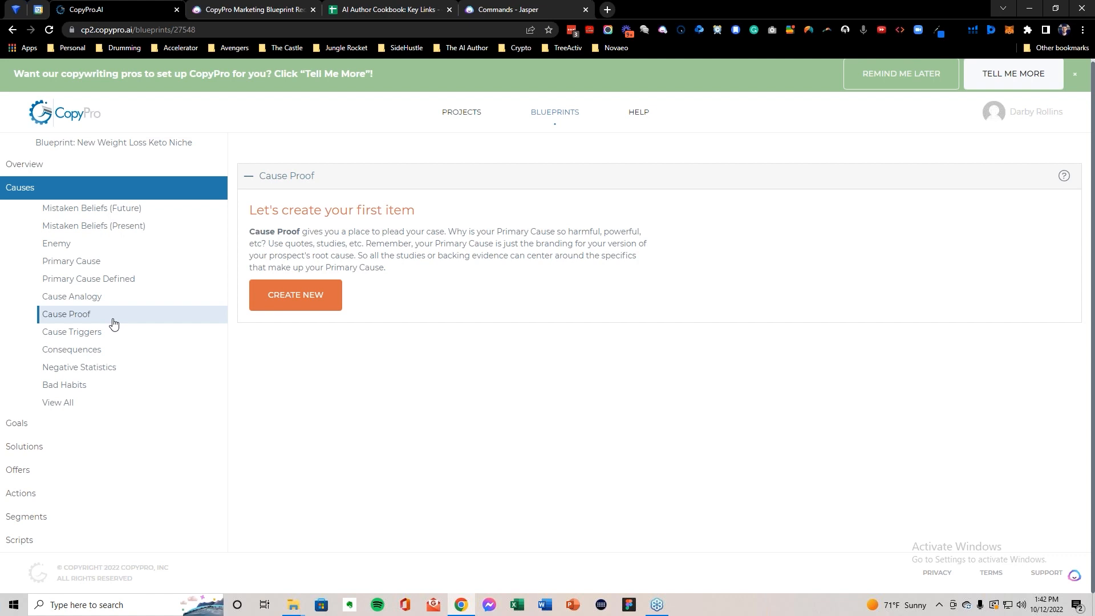
left_click(102, 356)
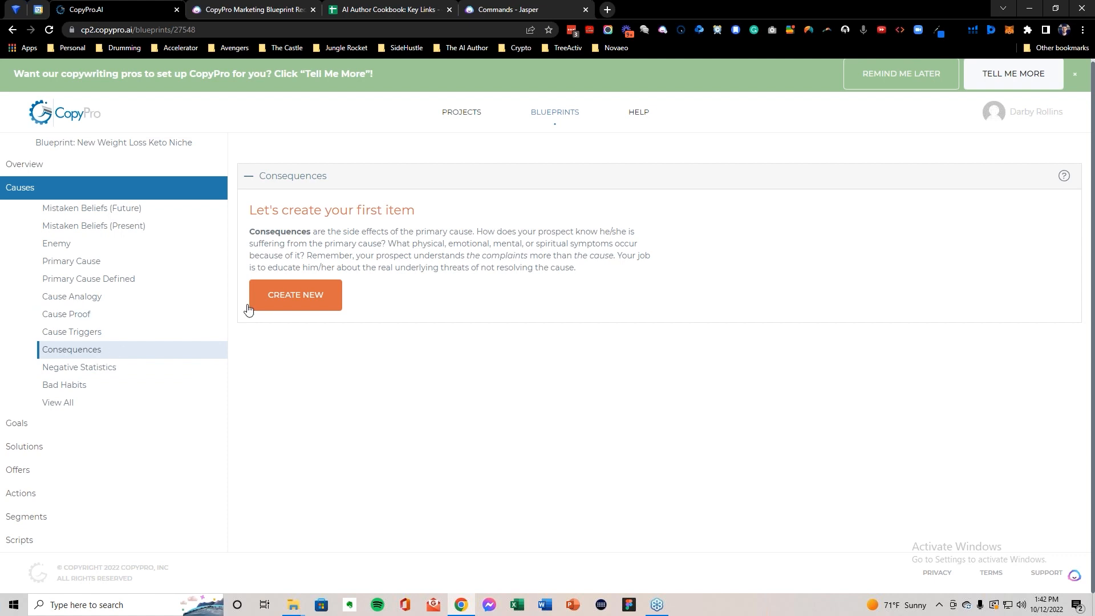
left_click(286, 301)
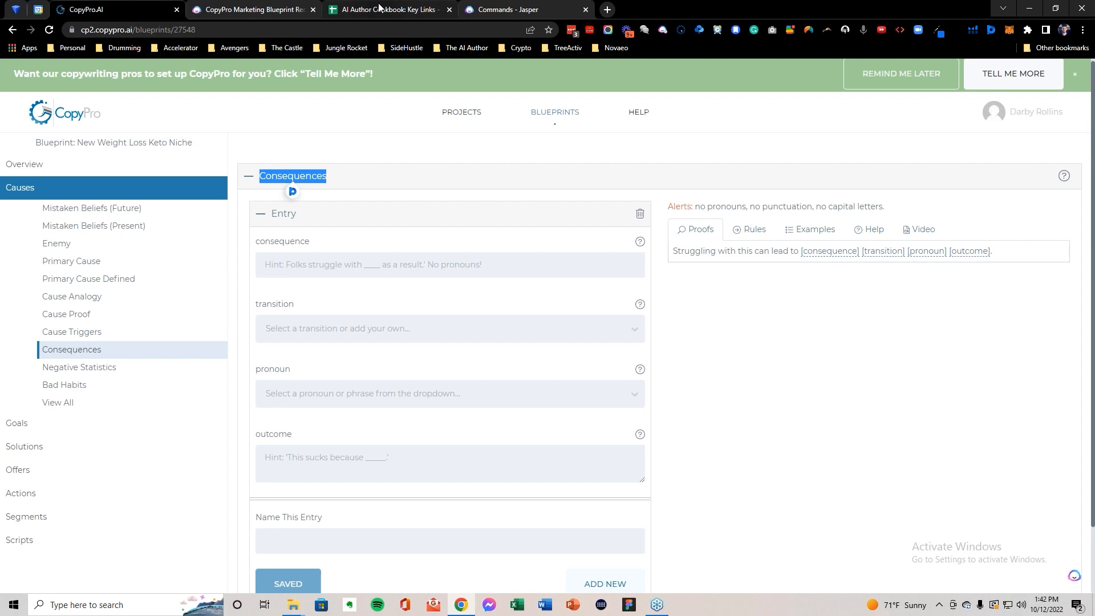
Step: Find the Consequences row in the mastersheet and copy its background info for Jasper
left_click(381, 10)
left_click(282, 339)
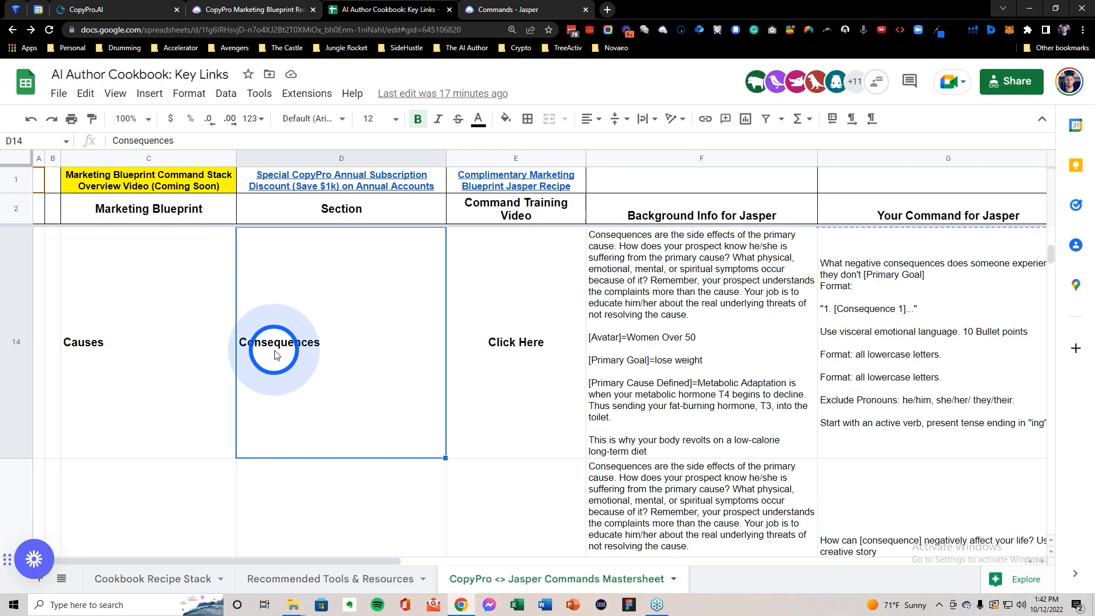
left_click(424, 421)
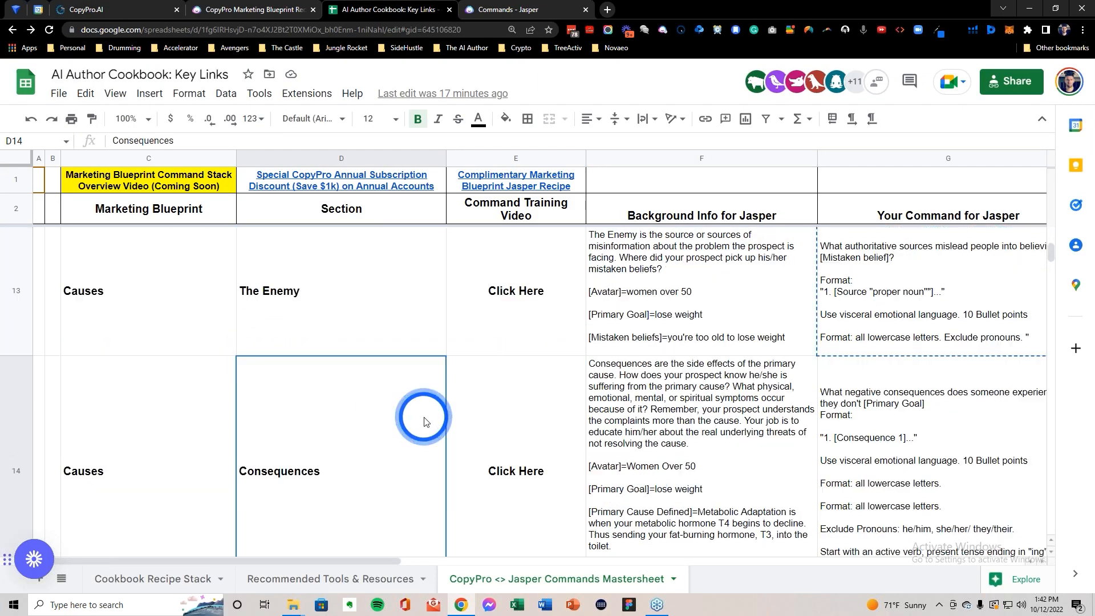
left_click(18, 461)
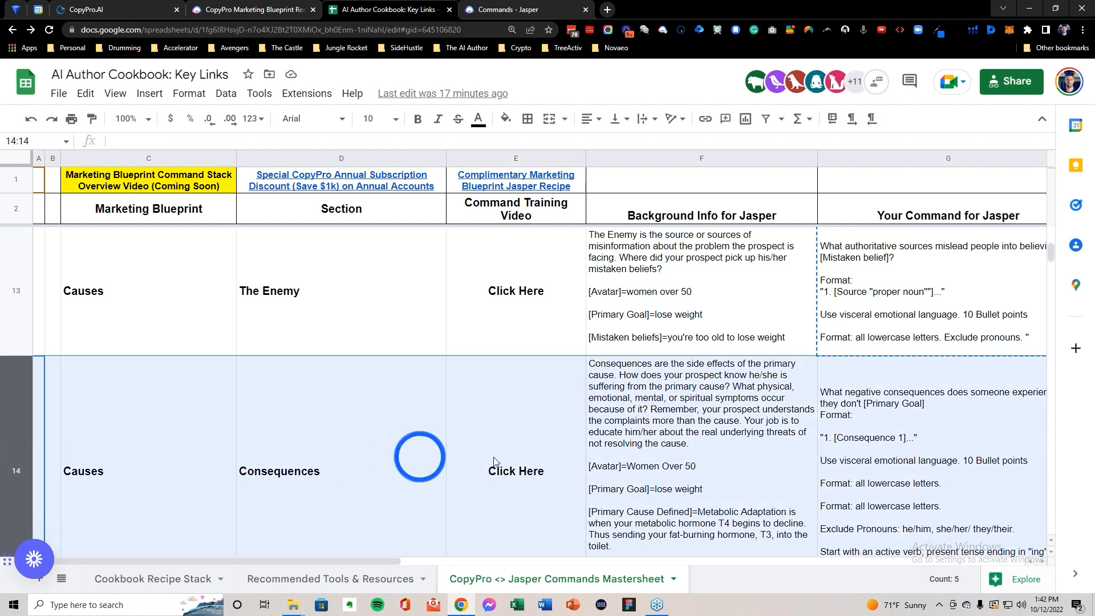
left_click(714, 405)
key("ctrl+c")
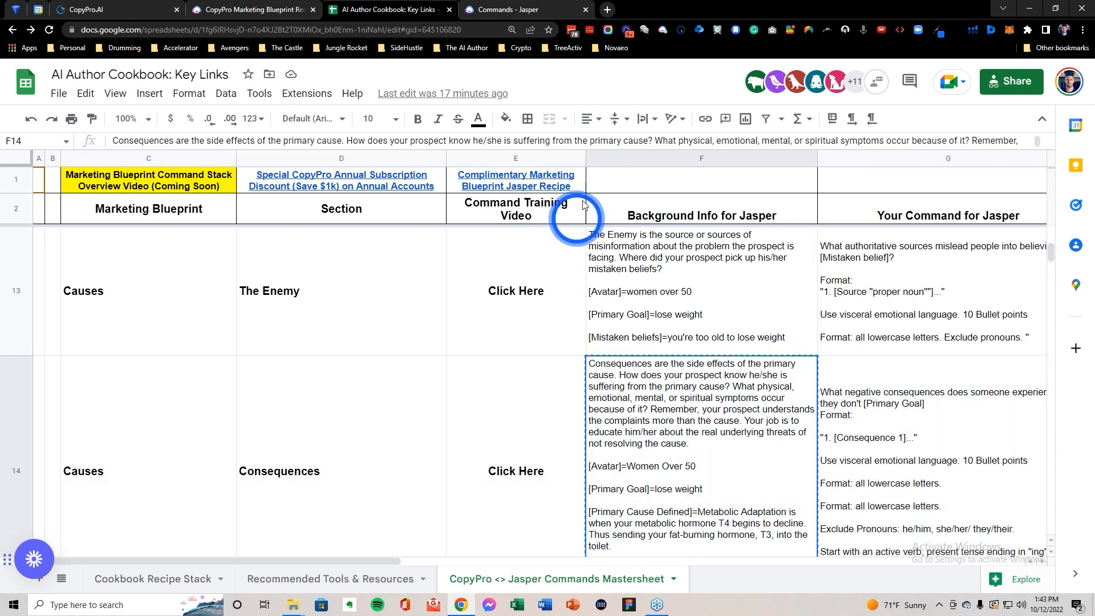
Step: Replace Jasper's background information with the copied Consequences text and remove the enclosing quotation marks
left_click(512, 10)
left_click(217, 265)
left_click_drag(479, 317, 62, 184)
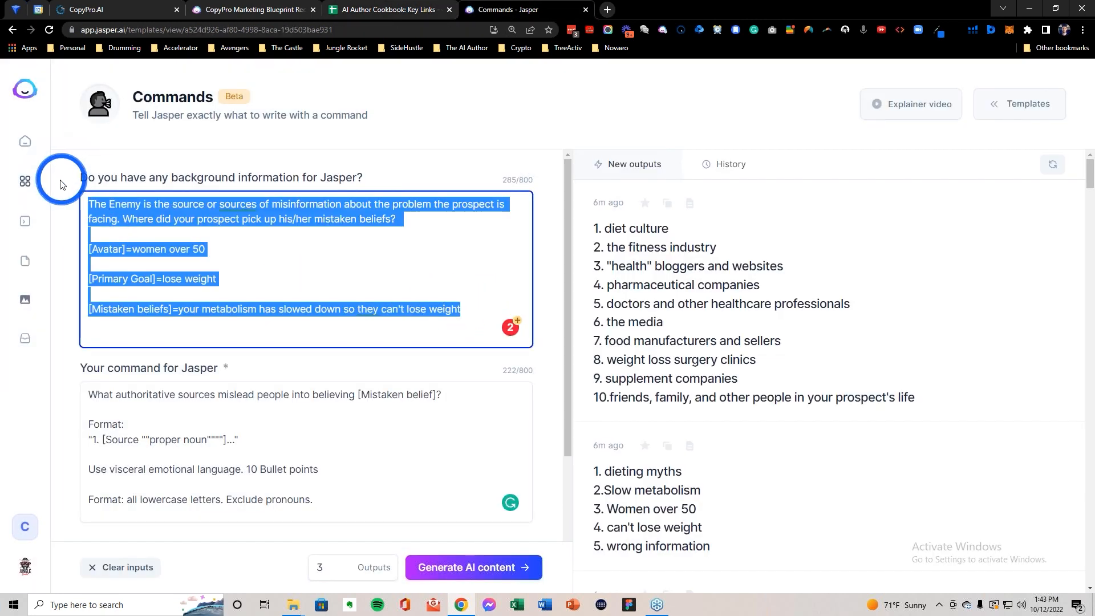
key("ctrl+v")
key("BackSpace")
left_click(95, 204)
key("BackSpace")
left_click(171, 181)
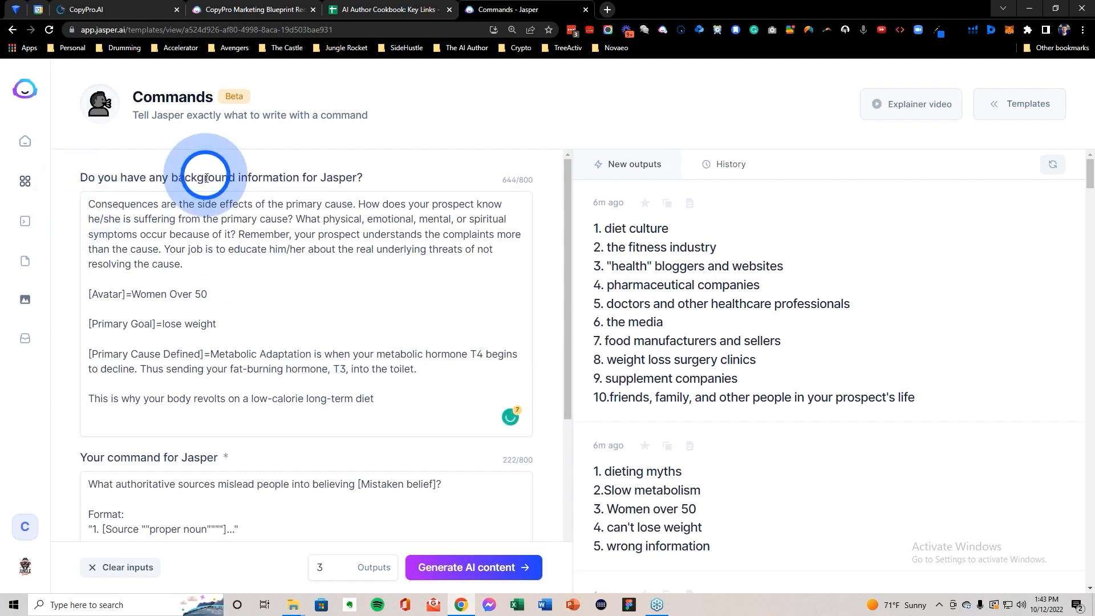
Step: Replace Jasper's command with the Consequences command from the mastersheet, tidy its stray quotation mark, and generate three outputs
left_click(420, 10)
left_click(892, 415)
key("ctrl+c")
left_click(511, 10)
left_click(326, 465)
left_click(325, 464)
left_click(328, 472)
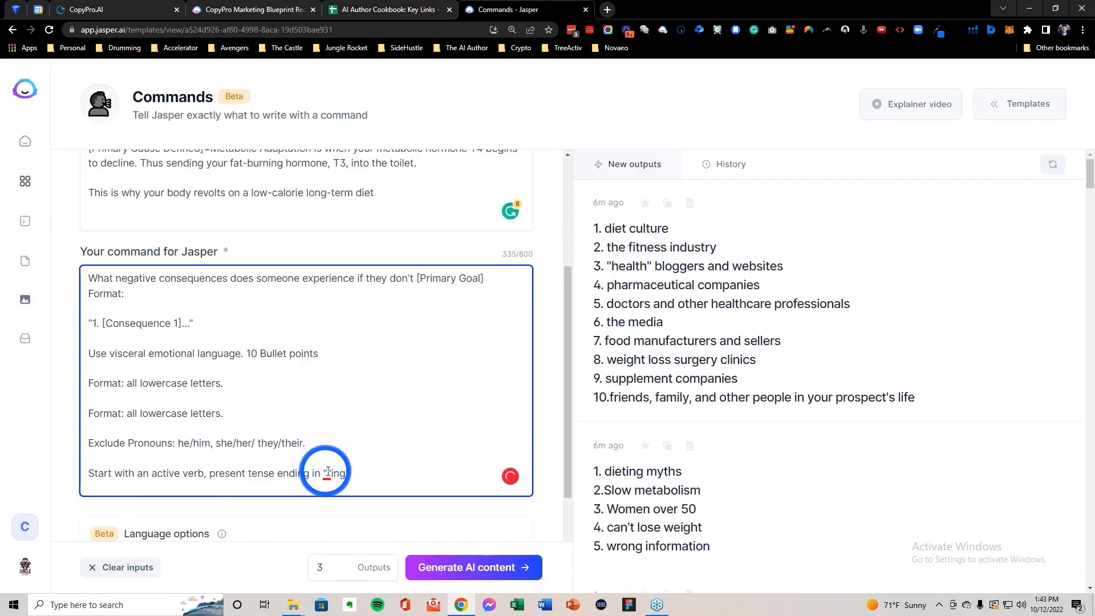
left_click(360, 413)
left_click(460, 571)
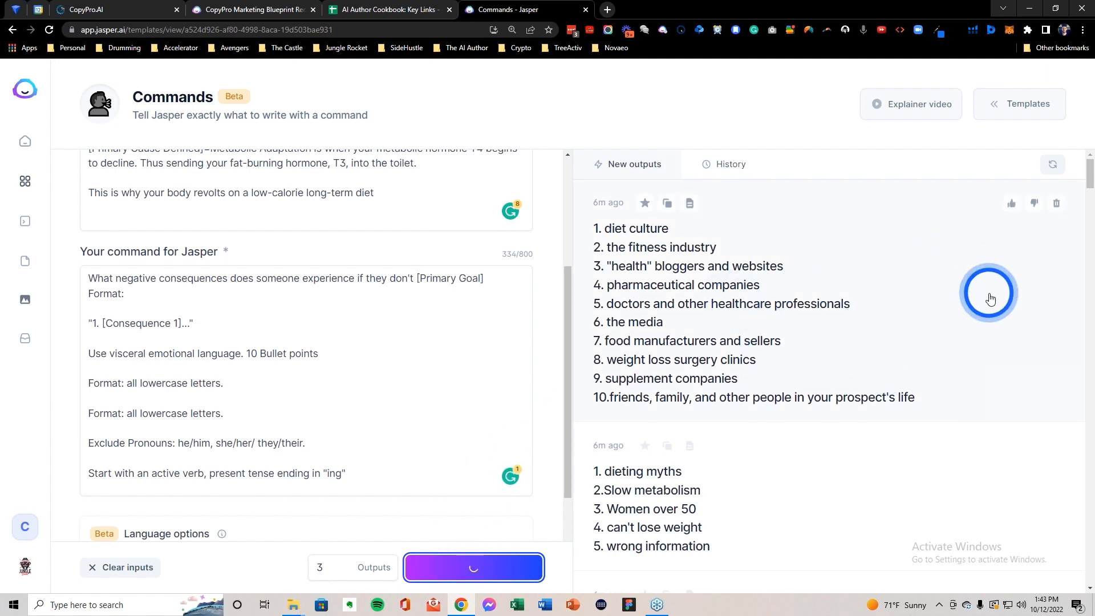
Step: Review the background text and generated consequences, opening the first output to examine its wording
scroll(236, 311, "up", 1)
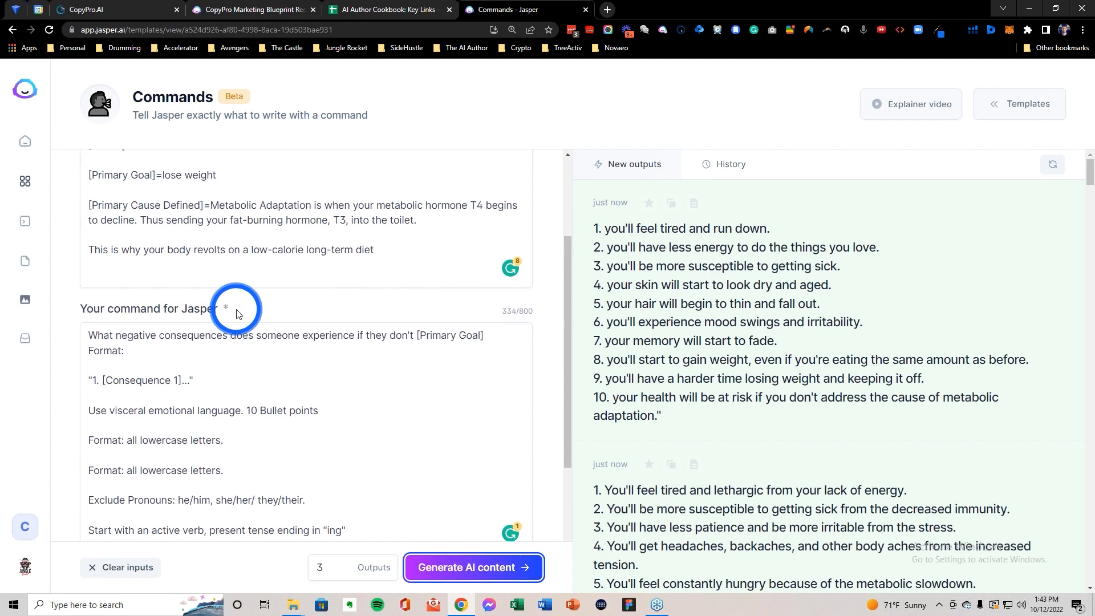
scroll(289, 314, "up", 1)
scroll(308, 308, "up", 1)
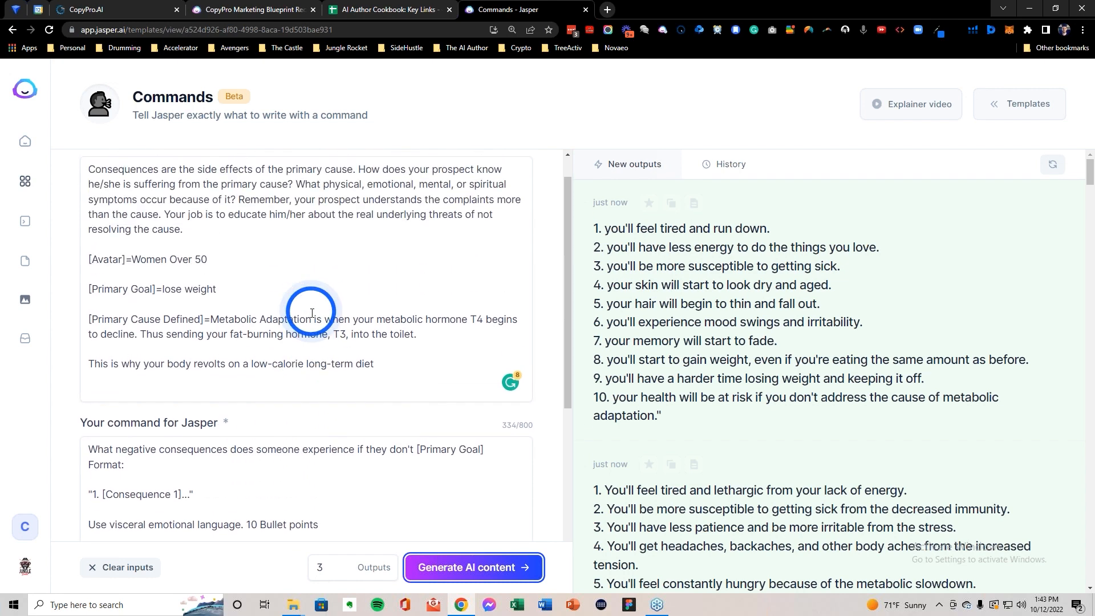
scroll(317, 312, "up", 1)
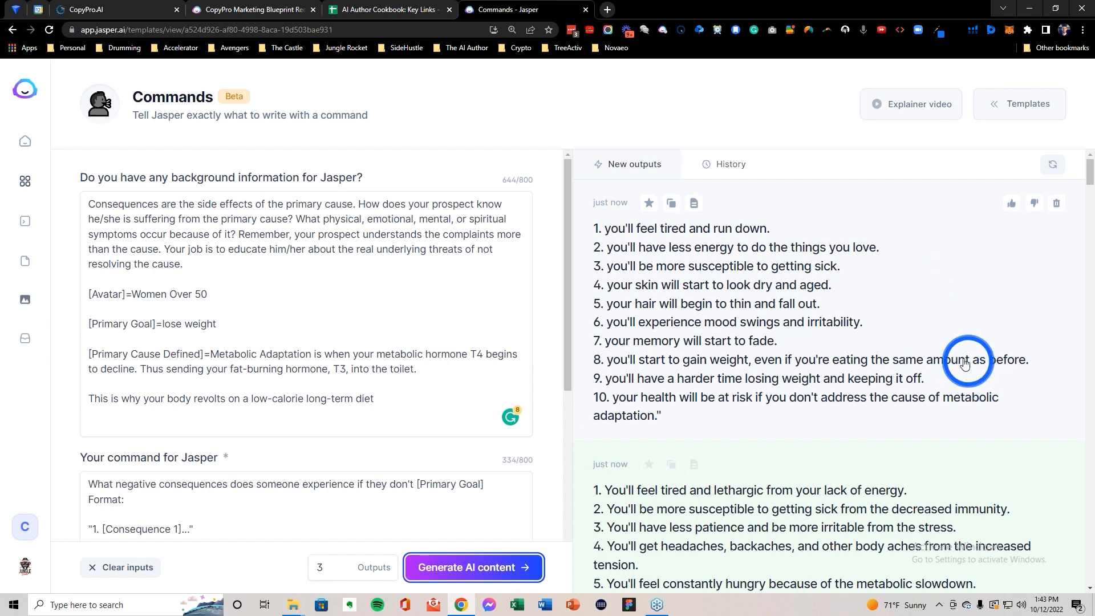
left_click(843, 303)
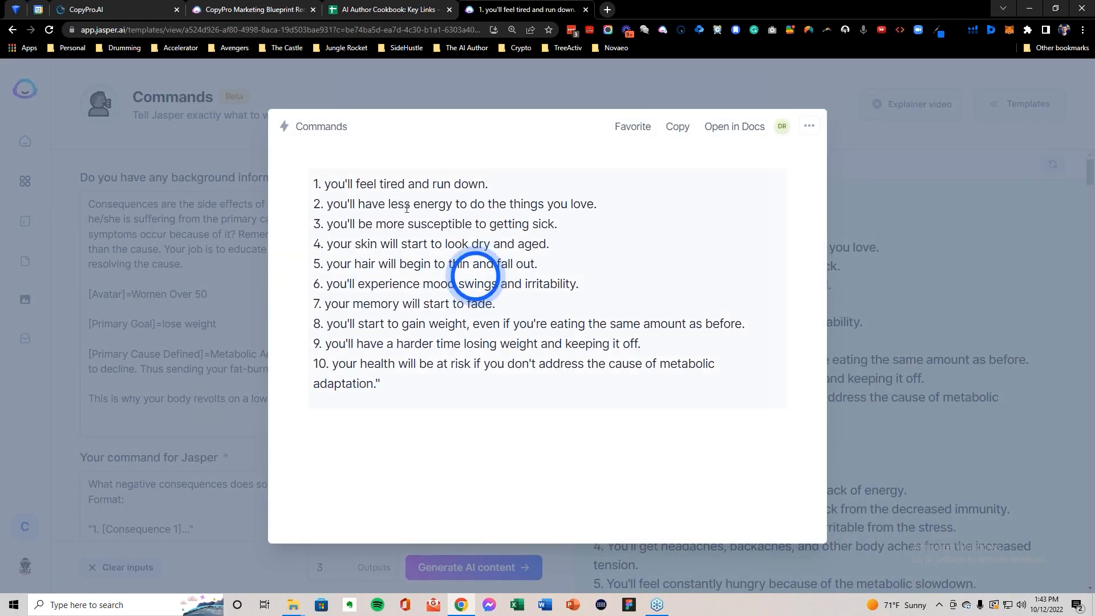
left_click(358, 181)
left_click_drag(356, 183, 407, 183)
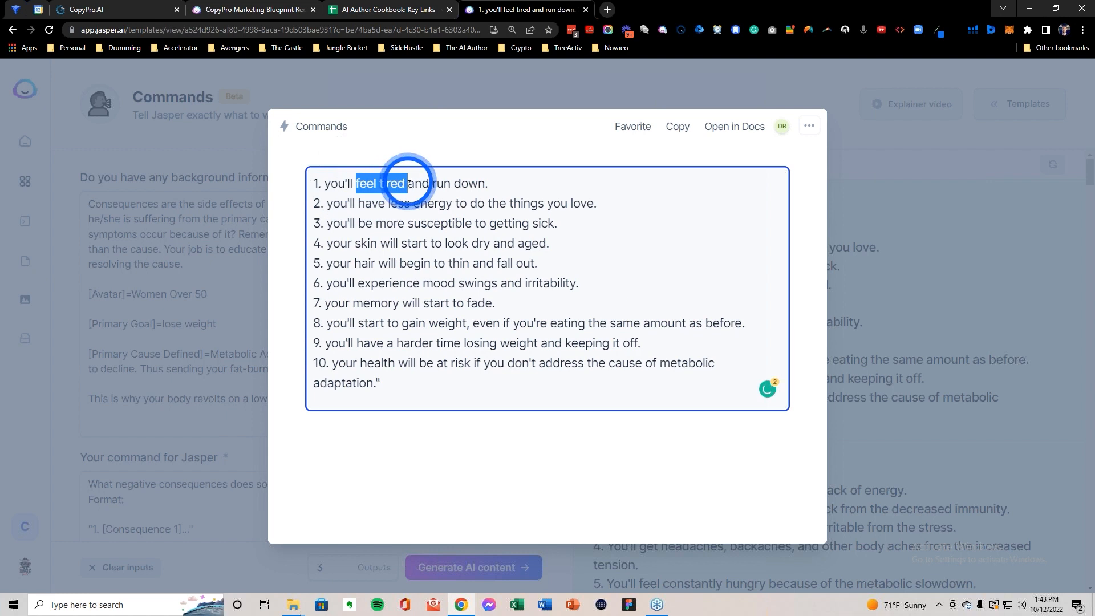
left_click(679, 245)
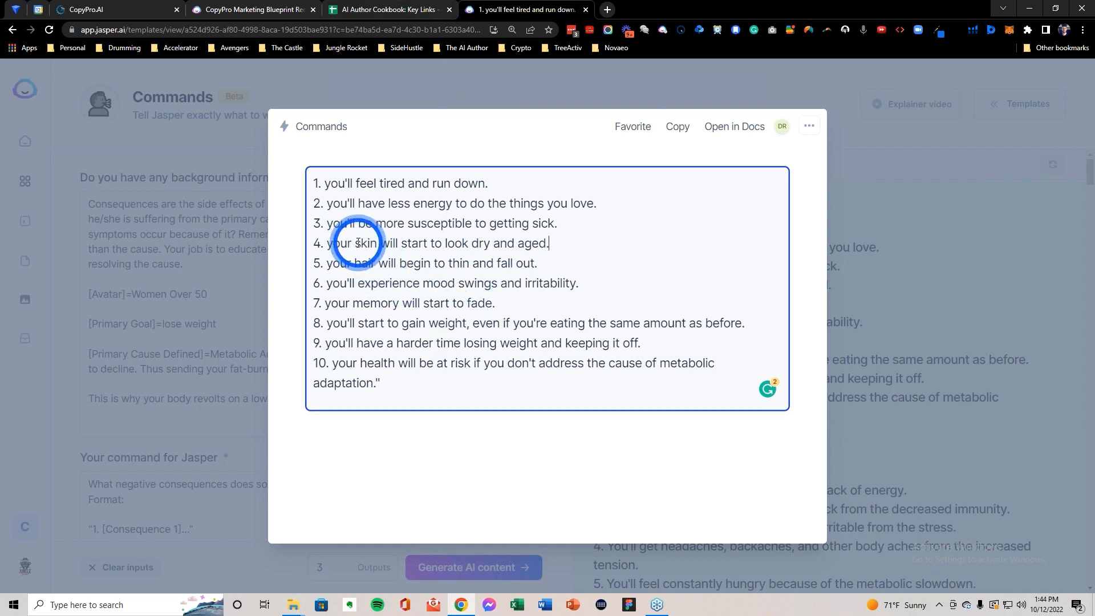
Step: Copy "skin will start to look dry and aged" into CopyPro's consequence field and insert "that" after "skin"
left_click_drag(355, 243, 545, 240)
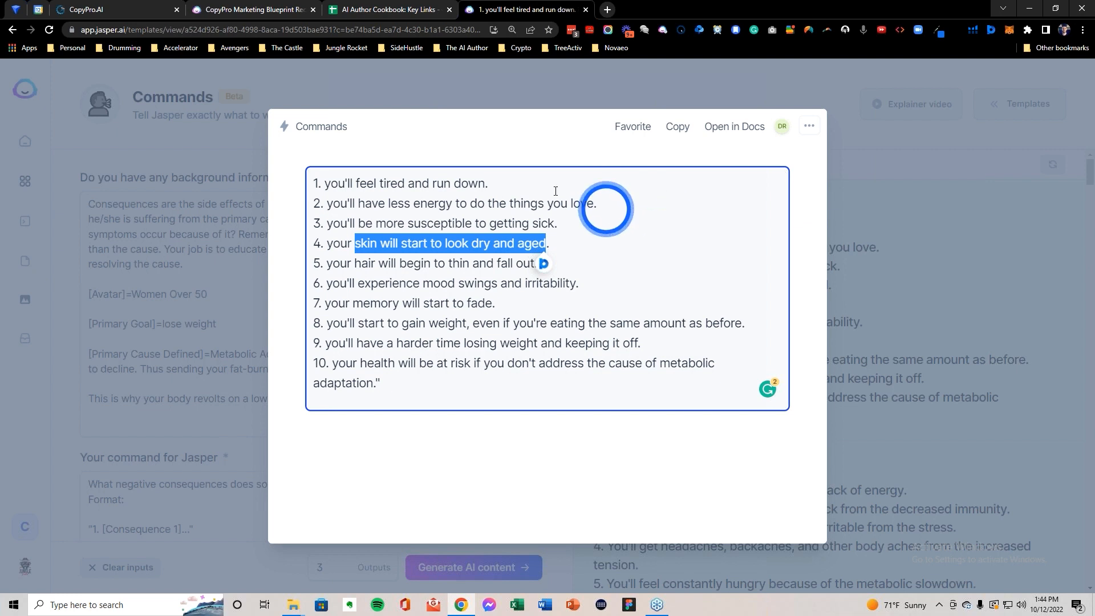
left_click_drag(355, 244, 546, 244)
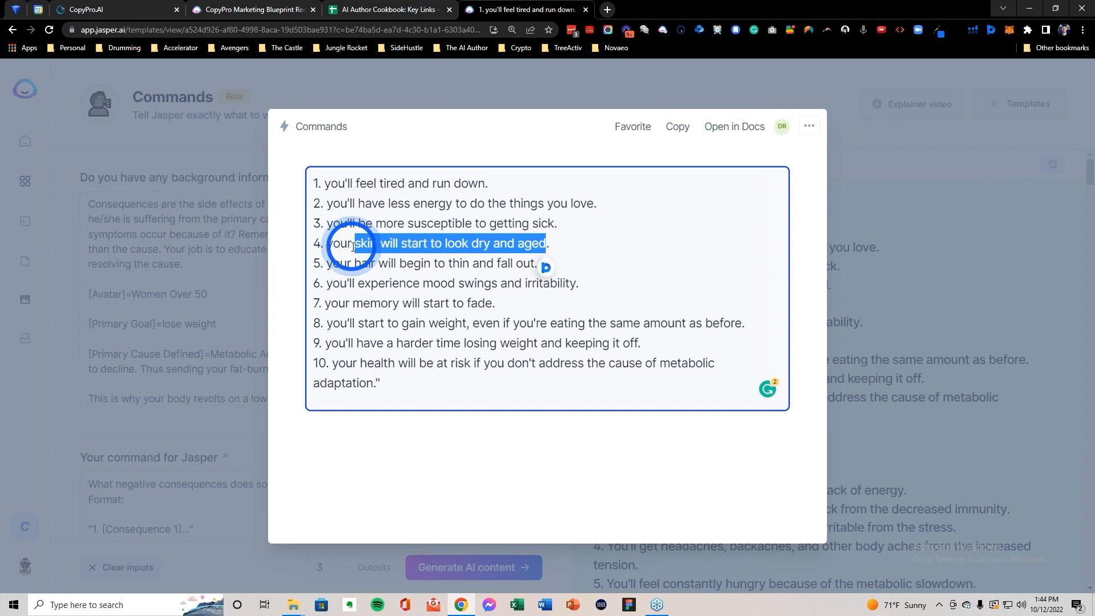
left_click(80, 10)
left_click(309, 266)
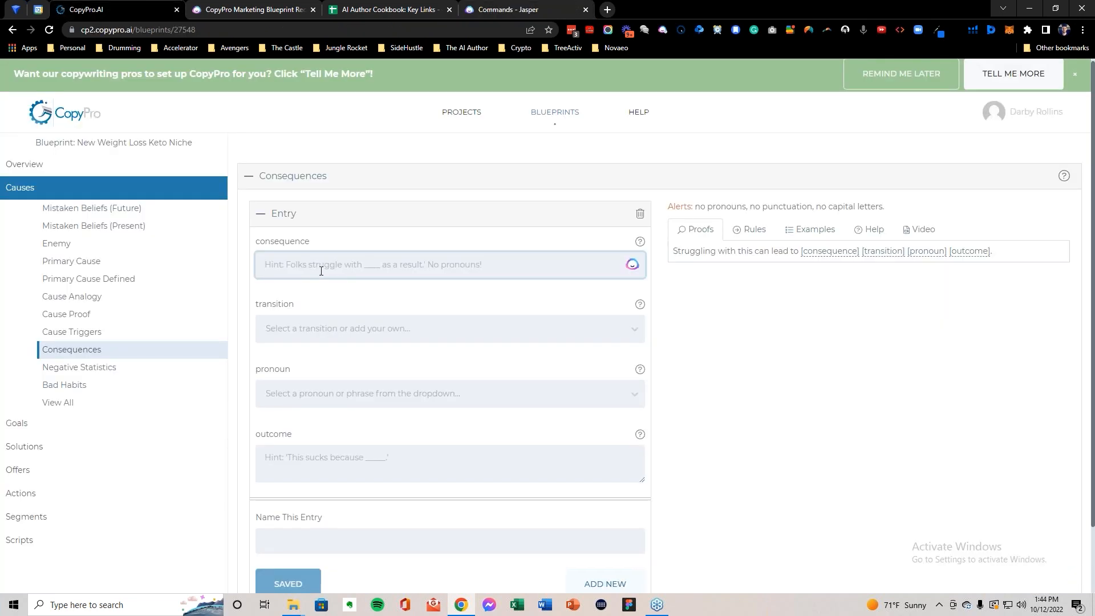
key("ctrl+v")
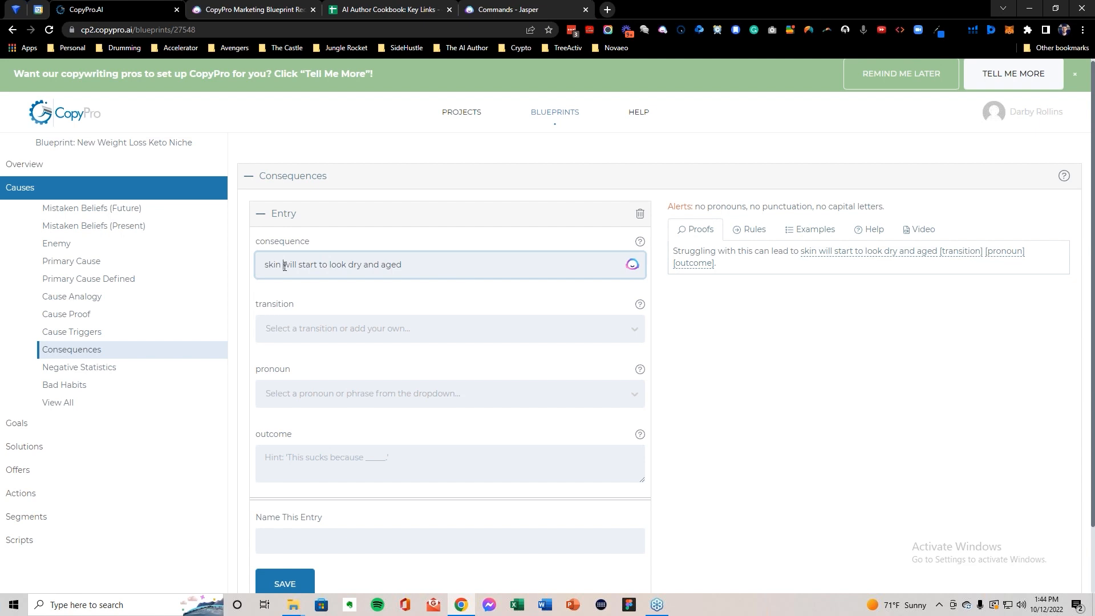
type("that")
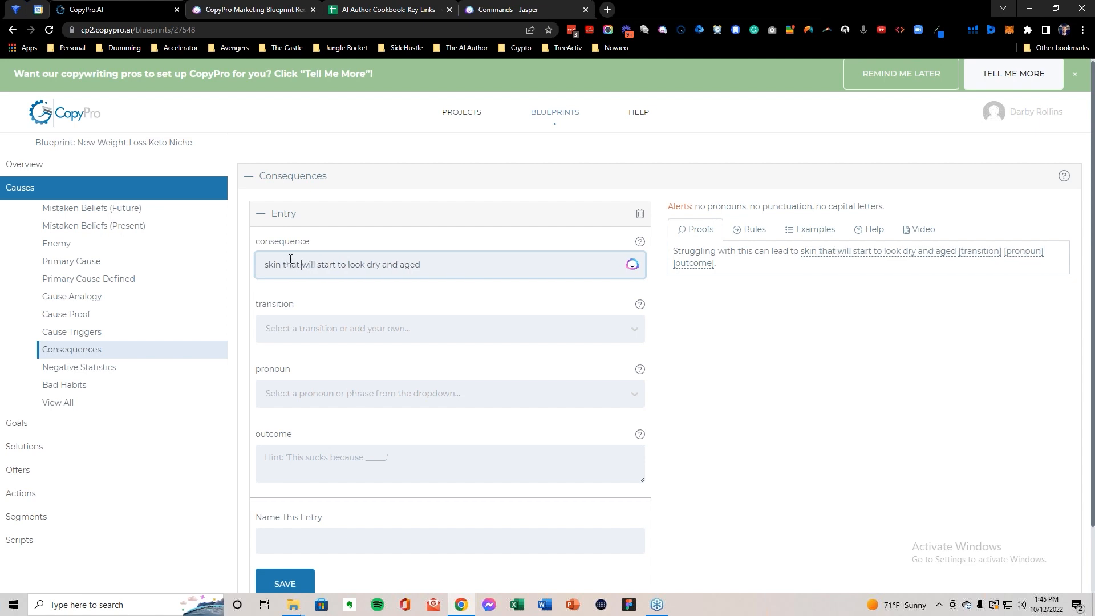
Step: Set the entry's transition to "...and this can be a serious problem because" and its pronoun to "you"
left_click(301, 334)
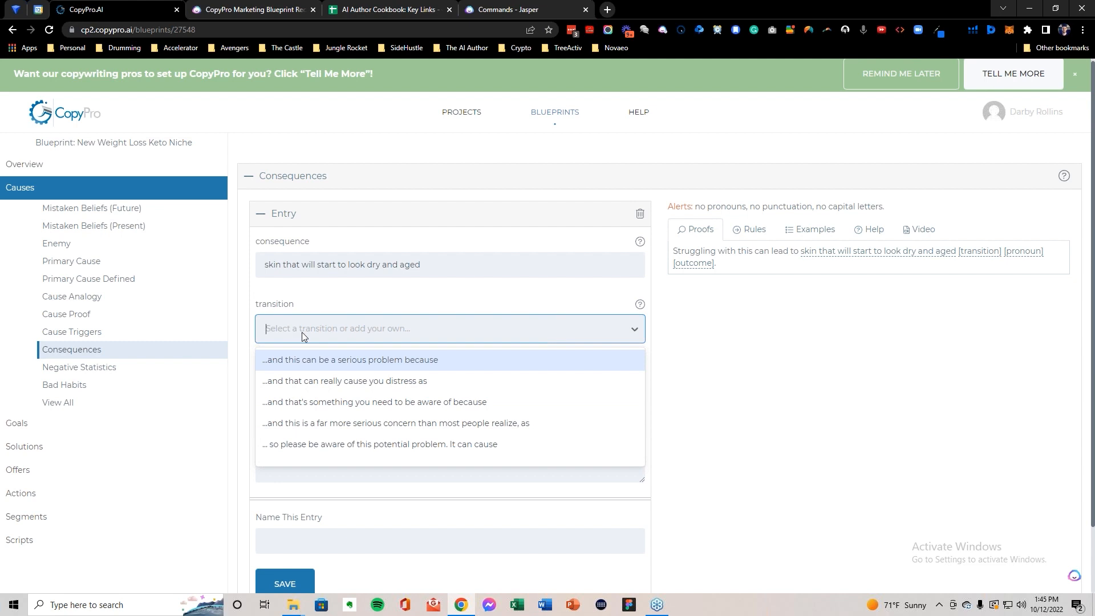
left_click(321, 359)
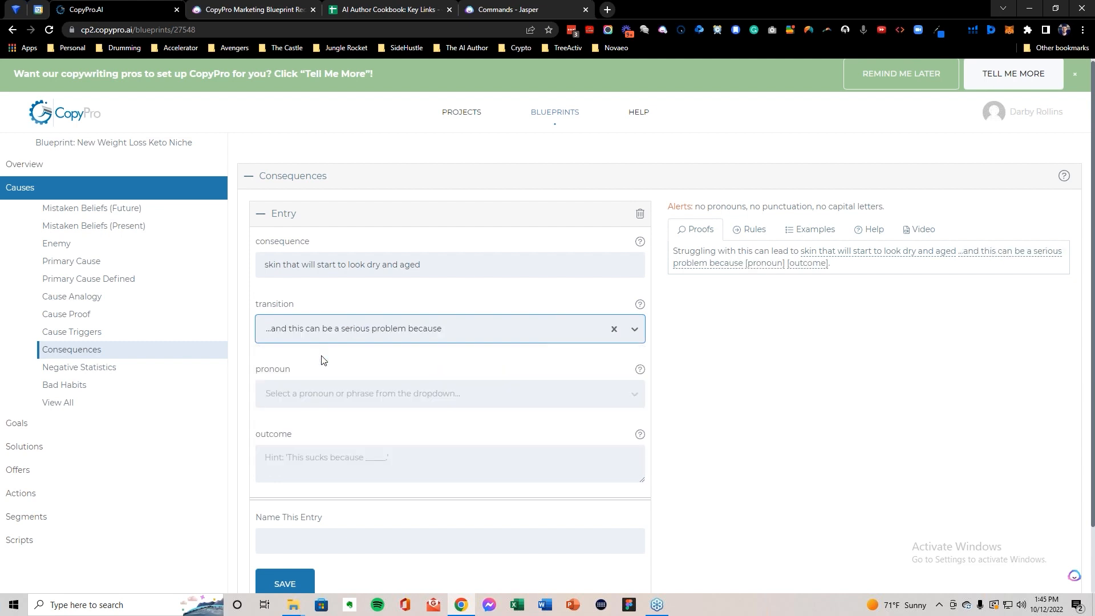
left_click(317, 394)
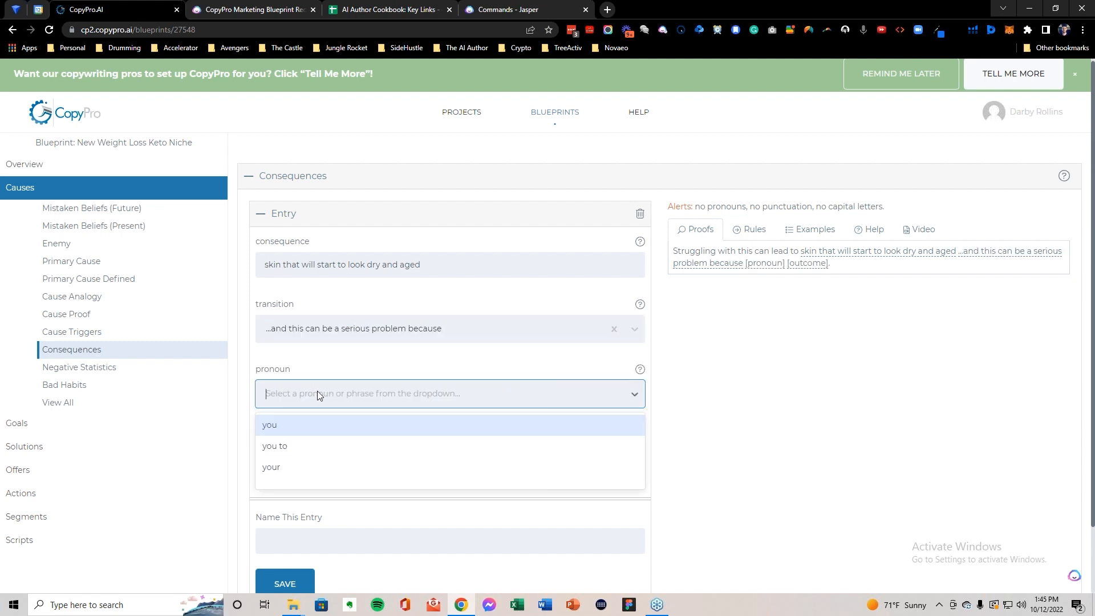
left_click(300, 430)
left_click(305, 455)
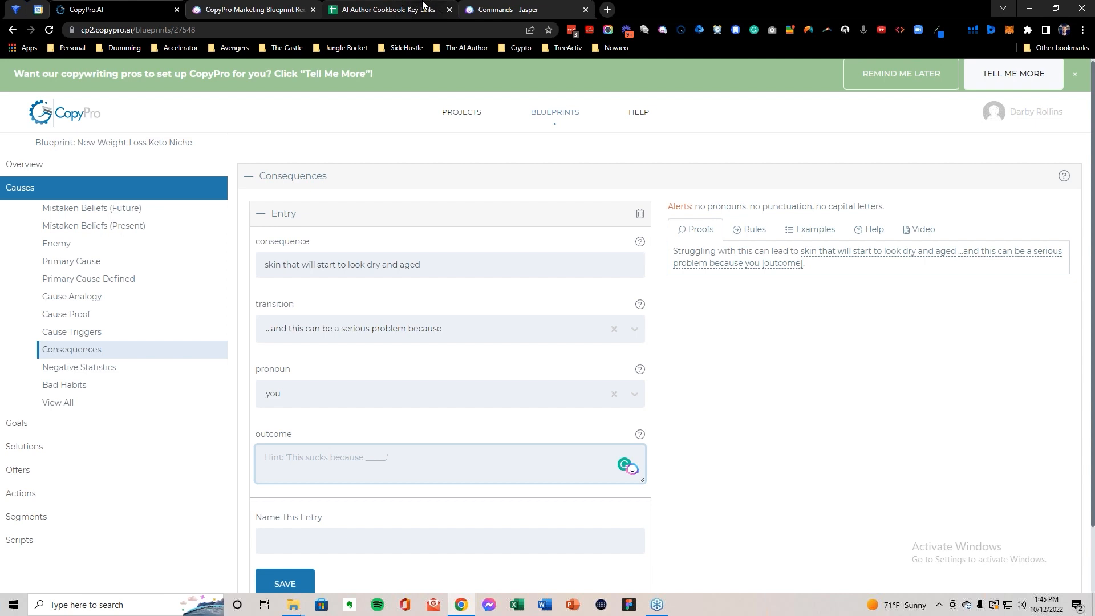
Step: In the mastersheet's Consequences: Part 2 - Outcome background info, set [consequence] to CopyPro's "skin that will start to look dry and aged"
left_click(409, 11)
left_click(250, 364)
scroll(249, 364, "down", 4)
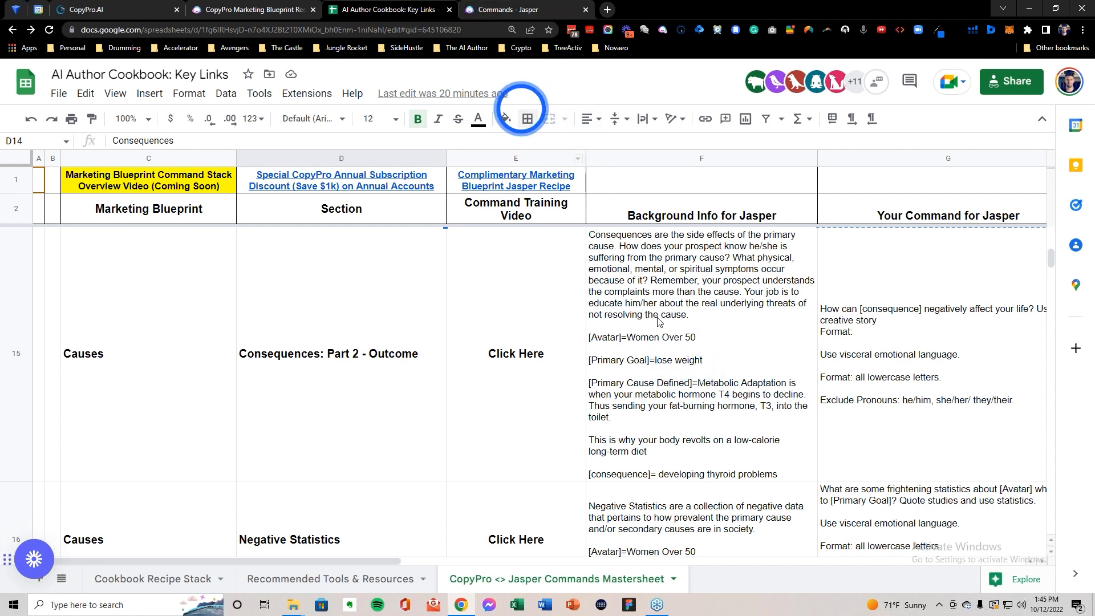
left_click(126, 10)
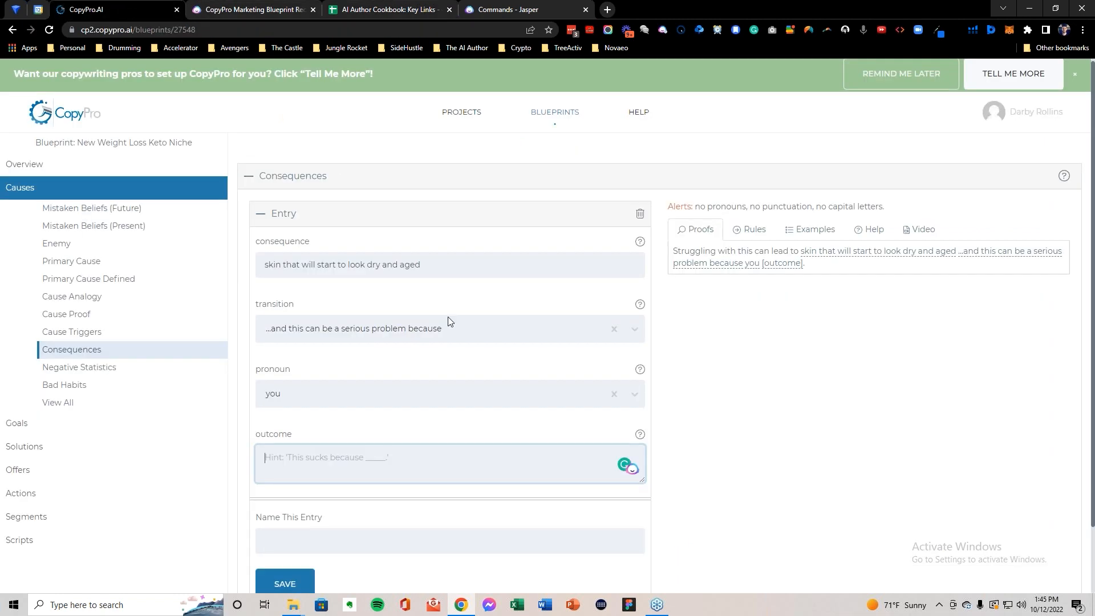
triple_click(277, 262)
left_click(363, 10)
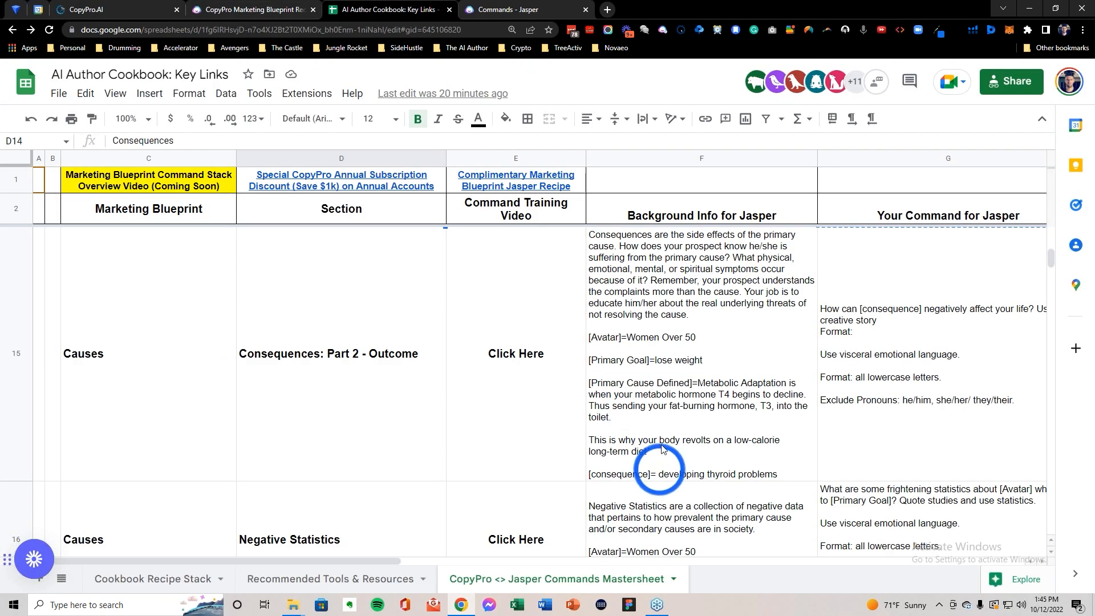
double_click(661, 446)
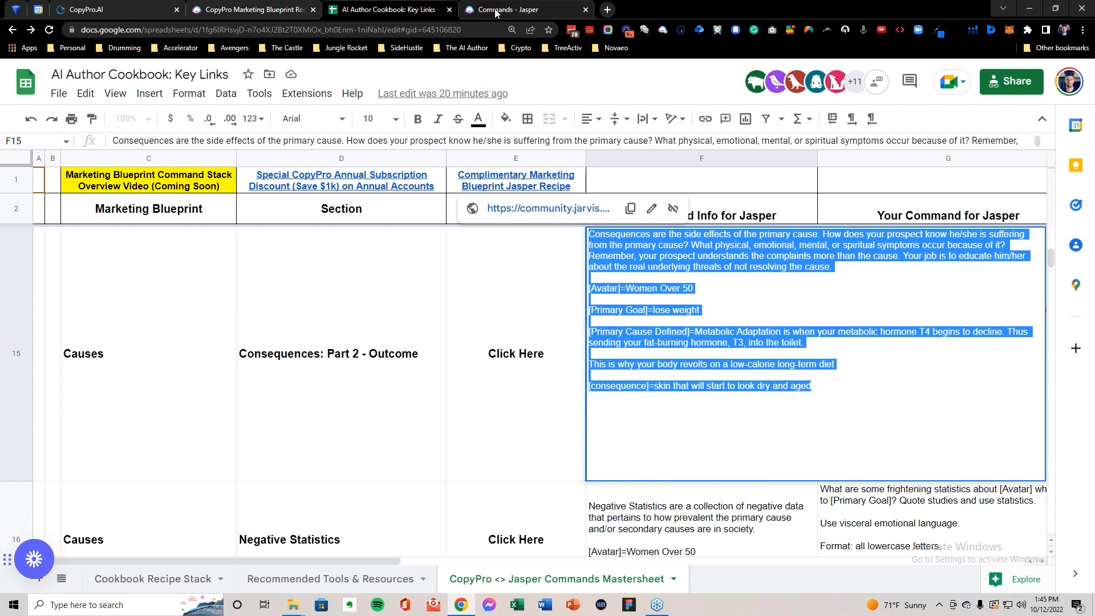
Step: Close the opened Jasper output and replace the background information with the edited Consequences: Part 2 - Outcome text
left_click(495, 10)
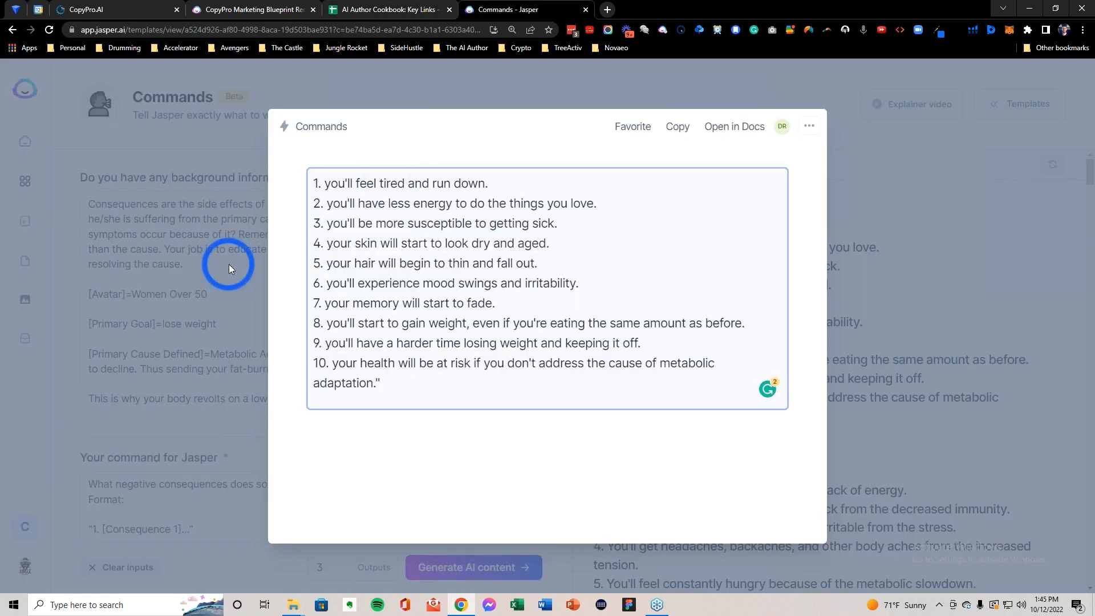
left_click(228, 264)
left_click_drag(391, 397, 34, 180)
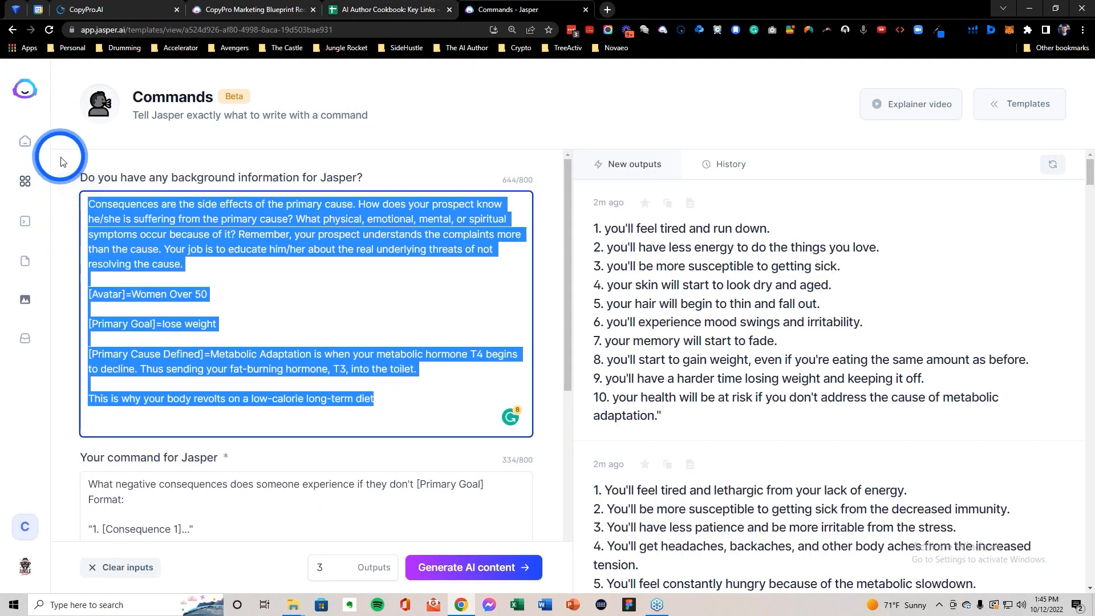
type("Consequences are the side effects of the primary cause. How does your prospect know he/she is suffering from the primary cause? What physical, emotional, mental, or spiritual symptoms occur because of it? Remember, your prospect understands the complaints more than the cause. Your job is to educate him/her about the real underlying threats of not resolving the cause.  [Avatar]=Women Over 50  [Primary Goal]=lose weight  [Primary Cause Defined]=Metabolic Adaptation is when your metabolic hormone T4 begins to decline. Thus sending your fat-burning hormone, T3, into the toilet.  This is why your body revolts on a low-calorie long-term diet  [consequence]=skin that will start to look dry and aged")
scroll(276, 404, "down", 3)
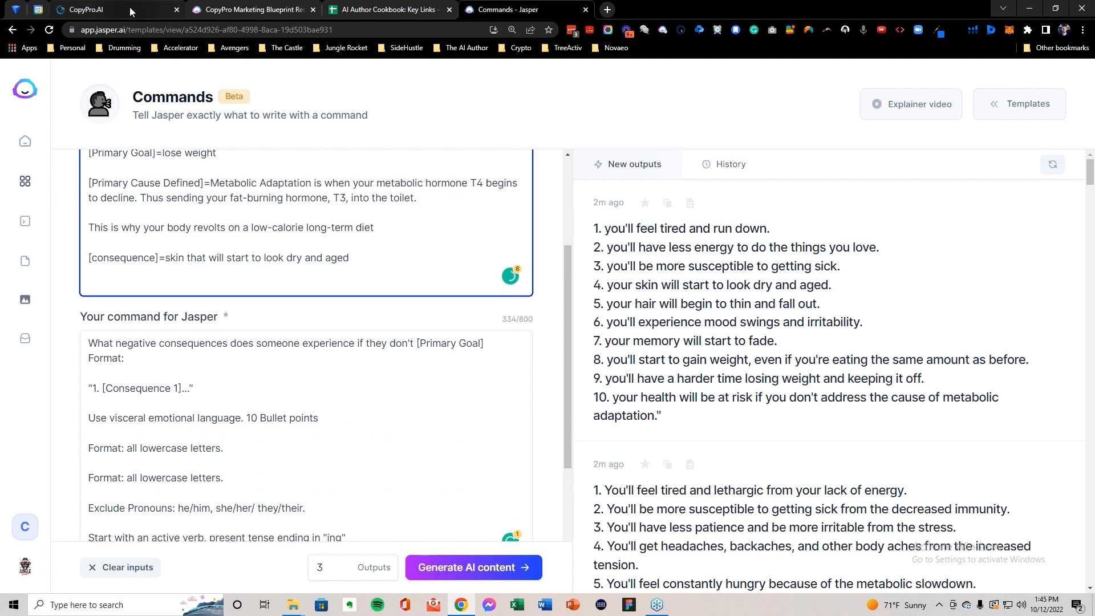
Step: Replace Jasper's command with the Consequences: Part 2 - Outcome command, remove the enclosing quotation marks, and generate three outputs
left_click(388, 9)
left_click(889, 214)
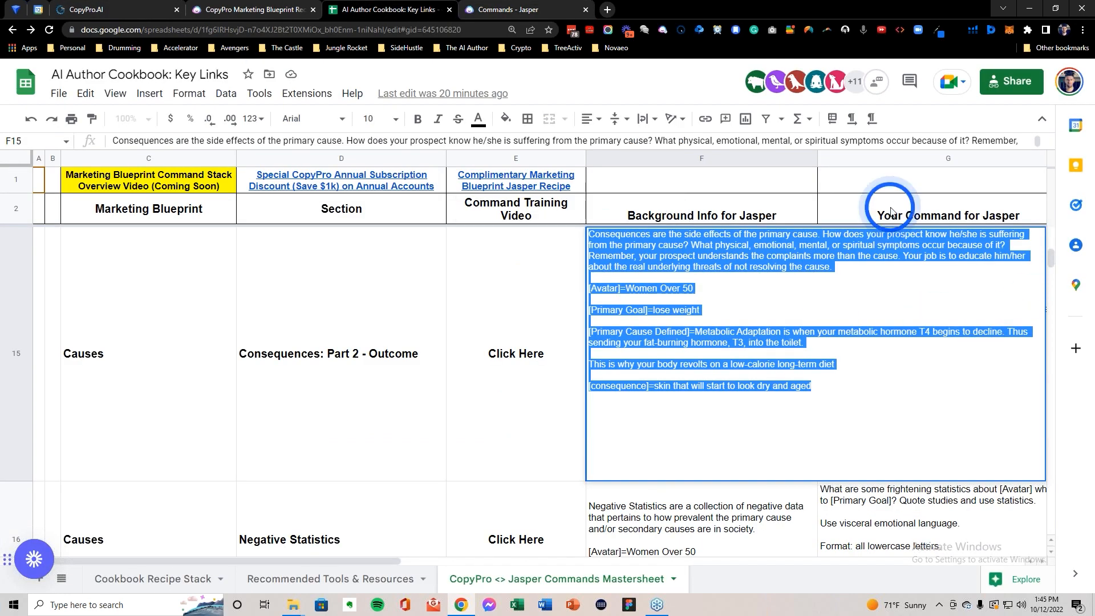
left_click(907, 353)
key("ctrl+c")
left_click(531, 12)
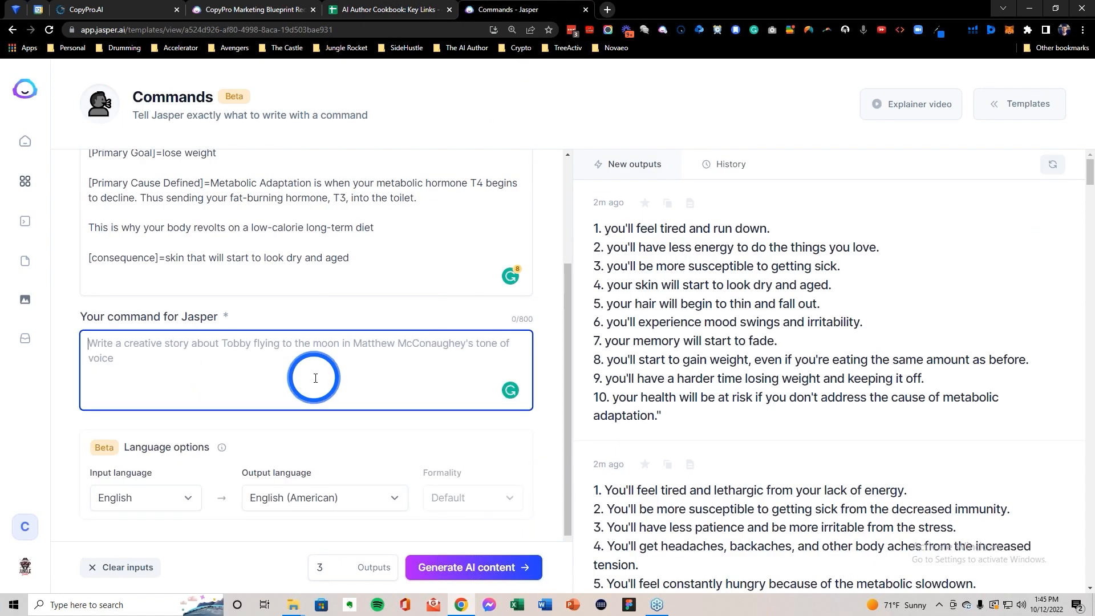
key("ctrl+v")
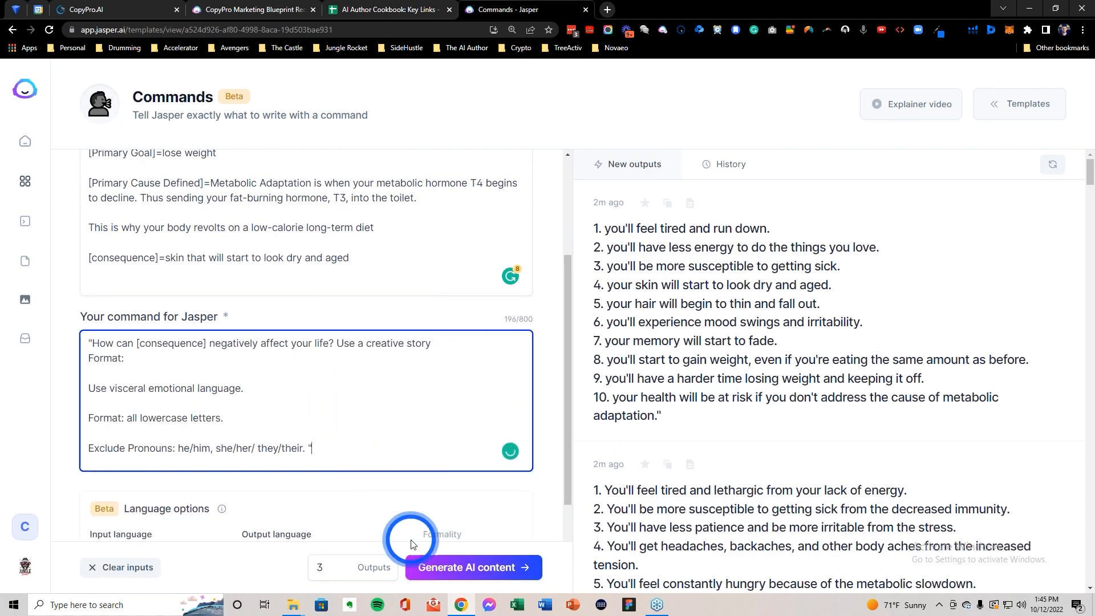
key("BackSpace")
key("BackSpace")
left_click(91, 343)
key("BackSpace")
left_click(456, 567)
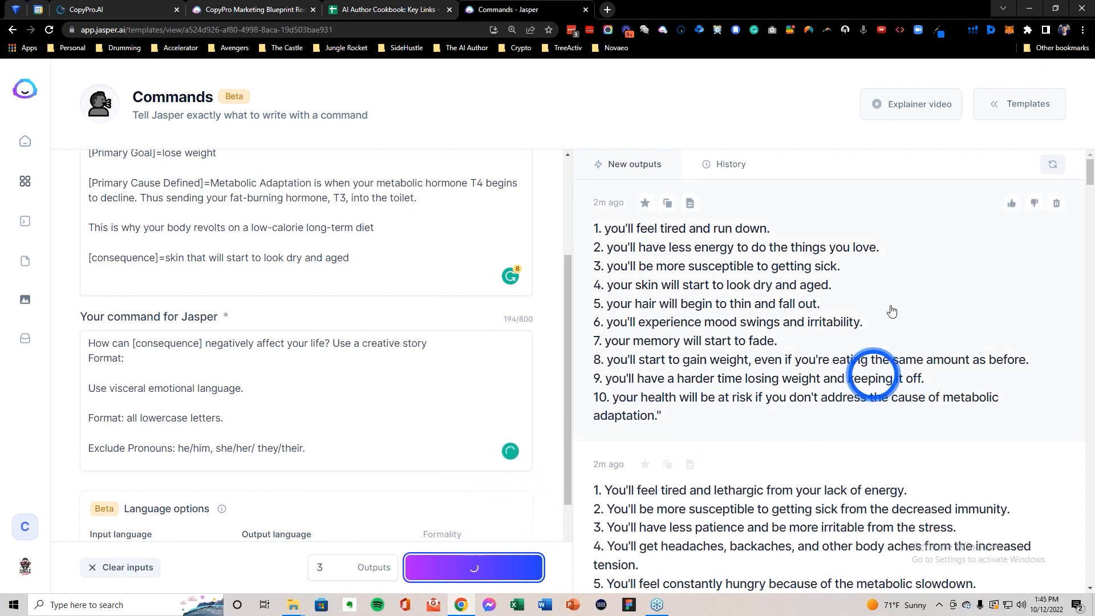
scroll(257, 313, "up", 2)
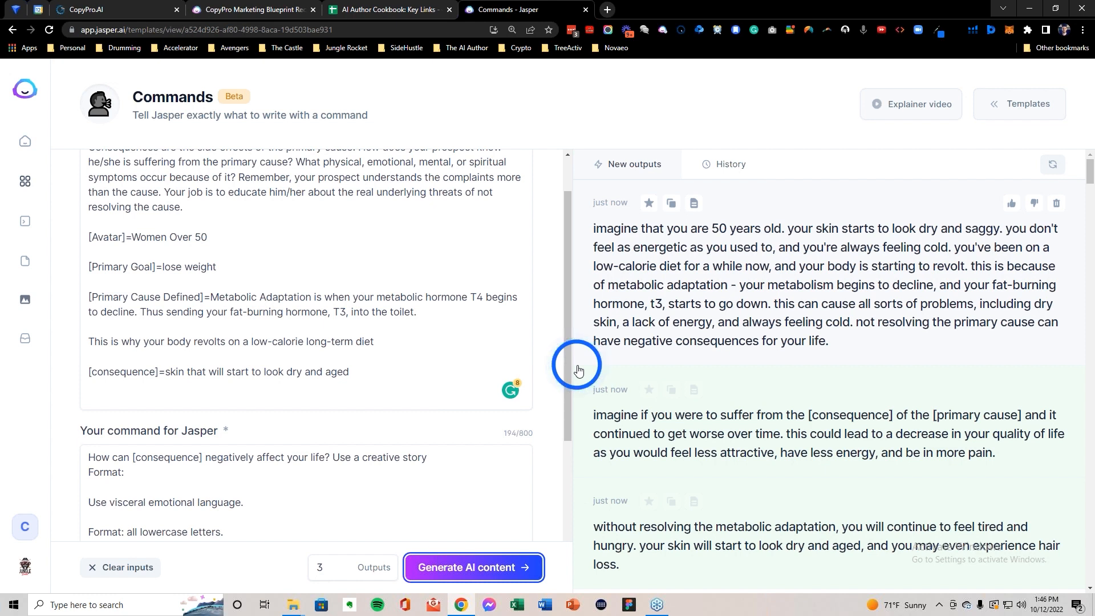
Step: Generate three more Jasper outputs and copy the new first output's text, without its final period, into the outcome of CopyPro's Consequences entry
left_click(463, 567)
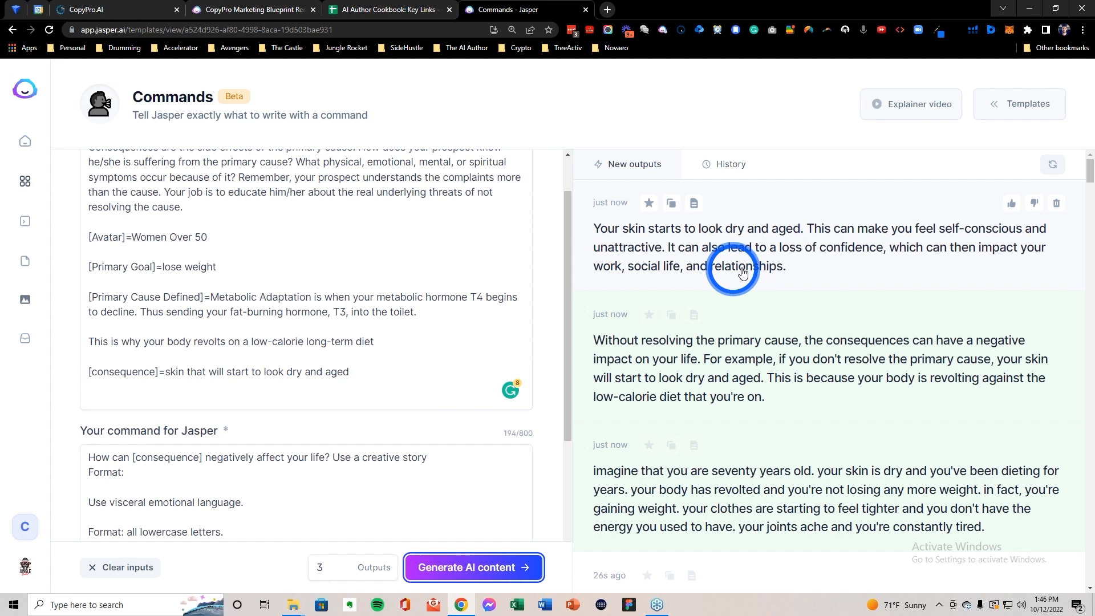
left_click(829, 250)
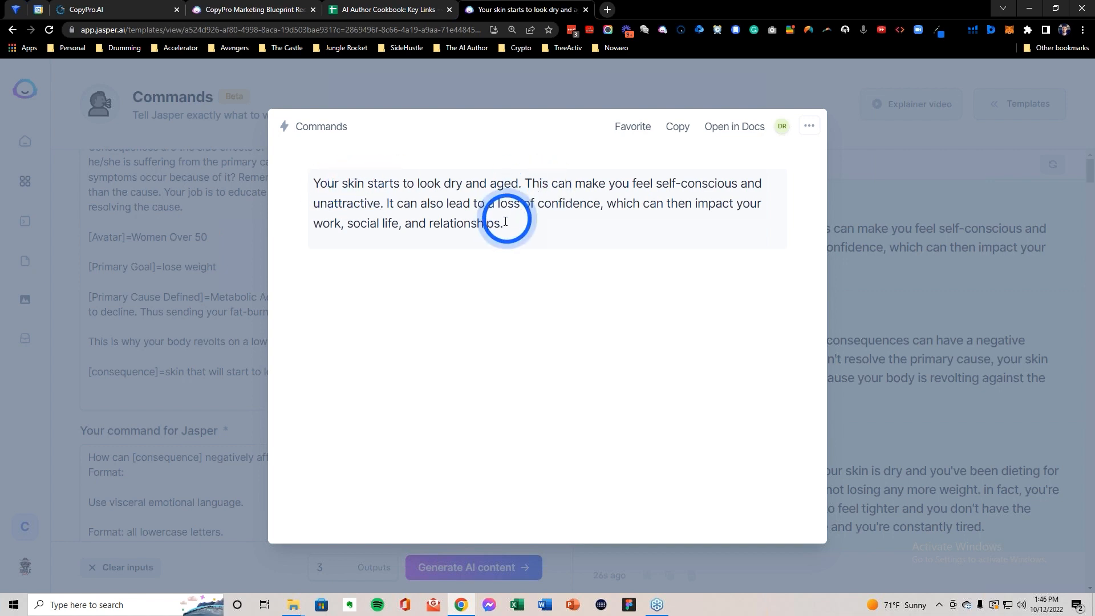
left_click_drag(499, 223, 315, 185)
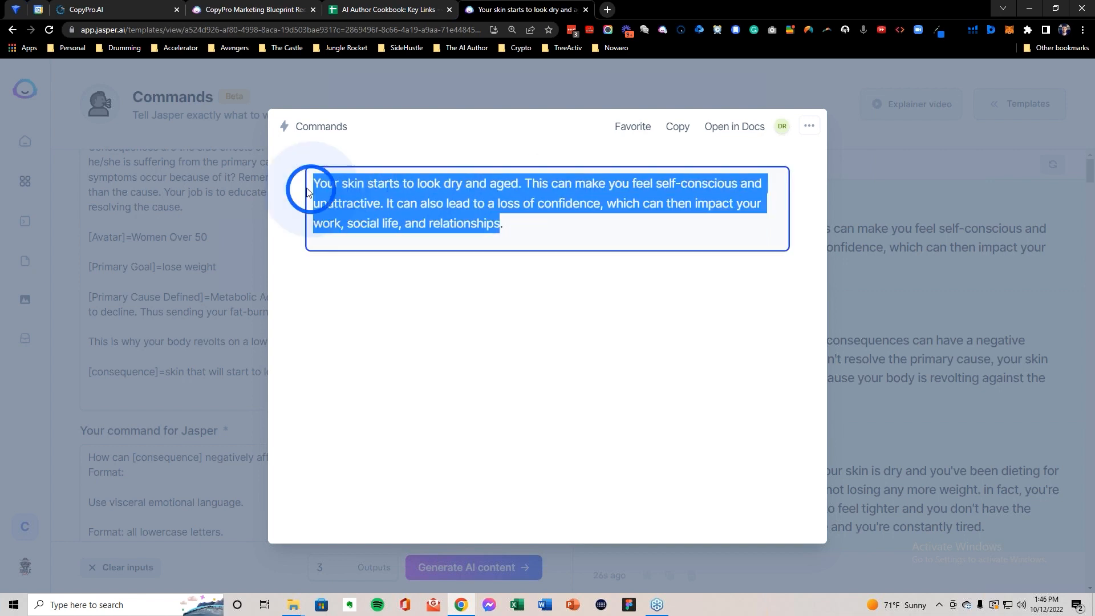
left_click(132, 9)
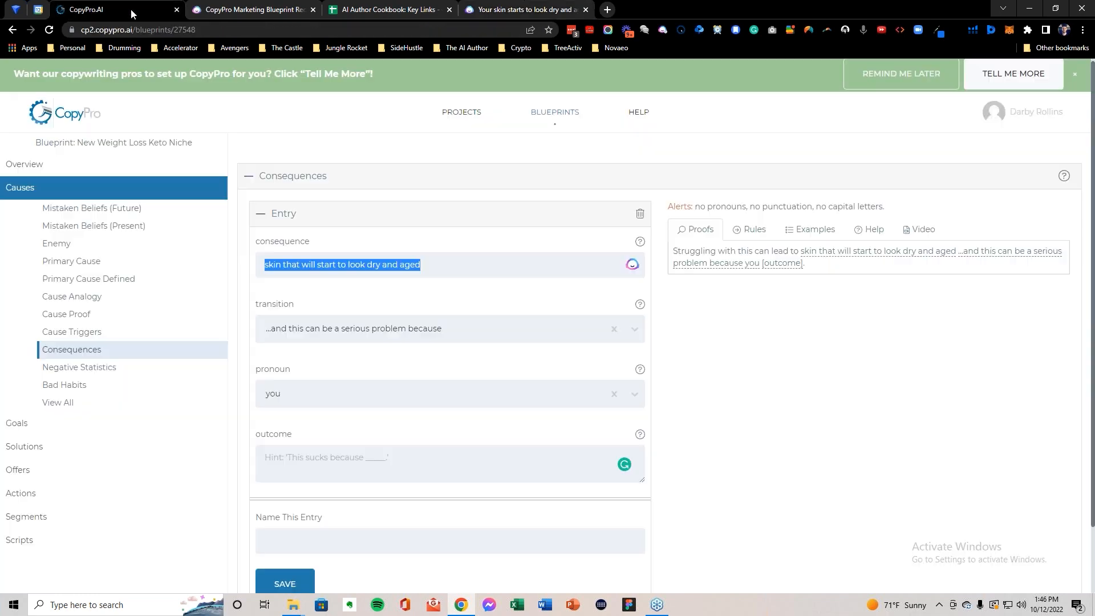
left_click(287, 457)
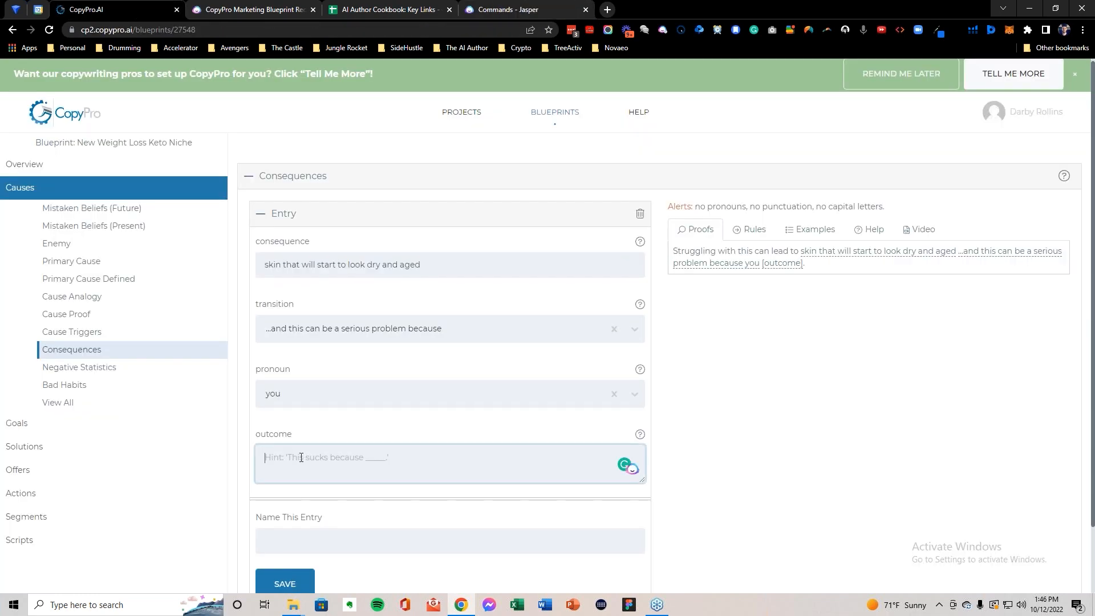
key("ctrl+v")
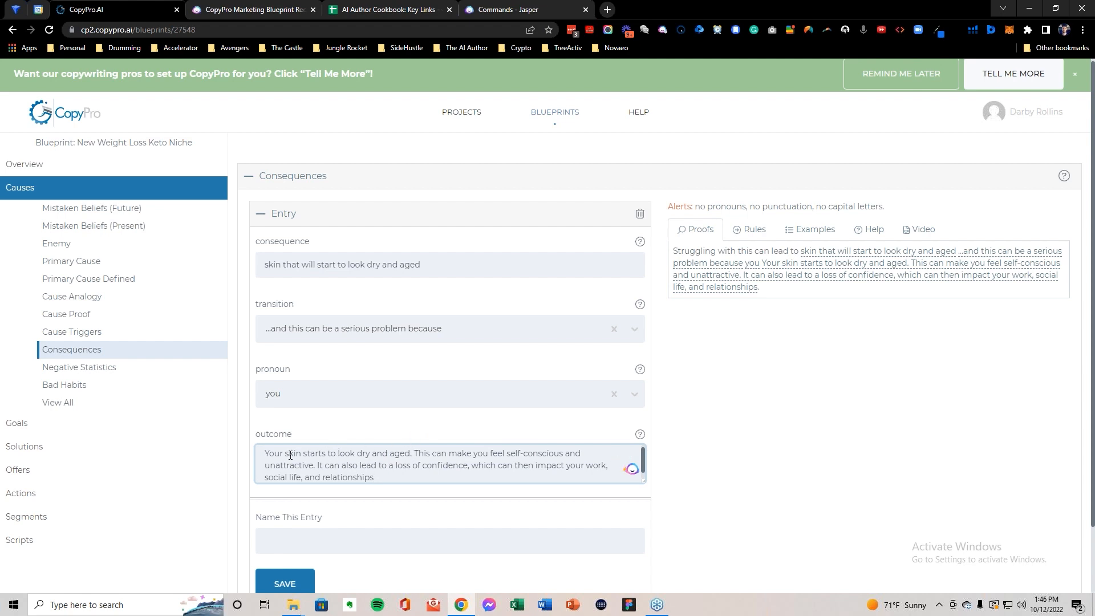
Step: Set the entry's pronoun to "your" and remove the leading "Your" from the outcome text
type("Be")
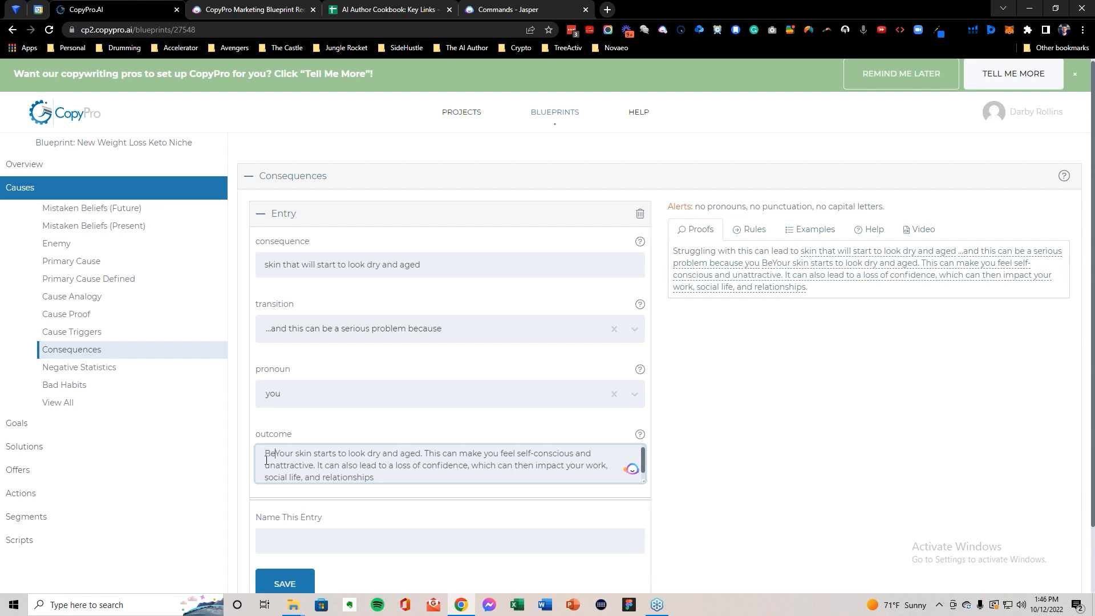
key("BackSpace")
key("BackSpace")
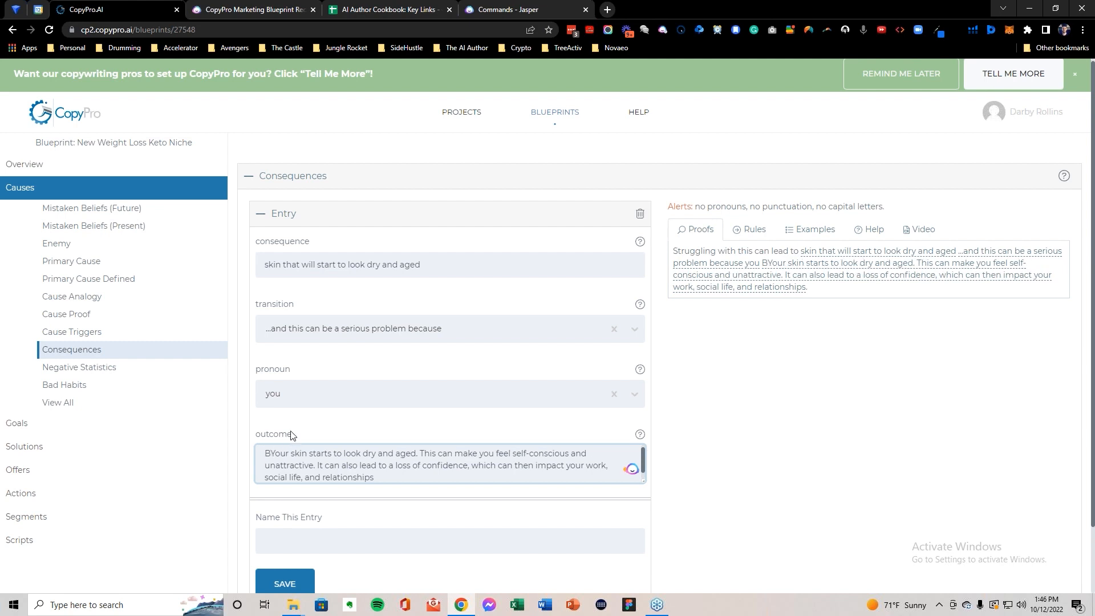
left_click(285, 394)
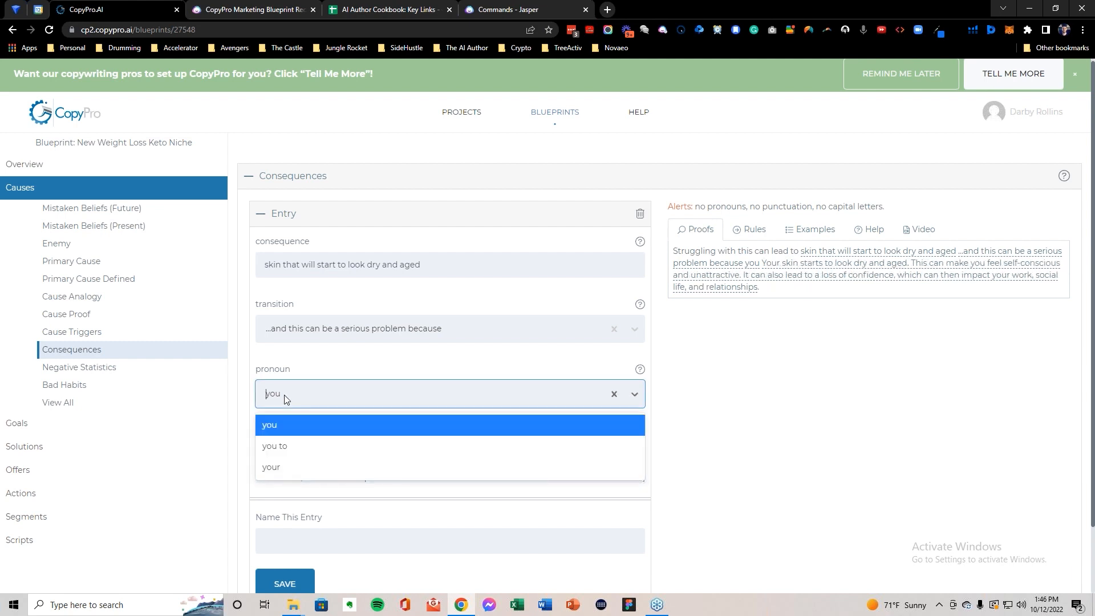
left_click(283, 465)
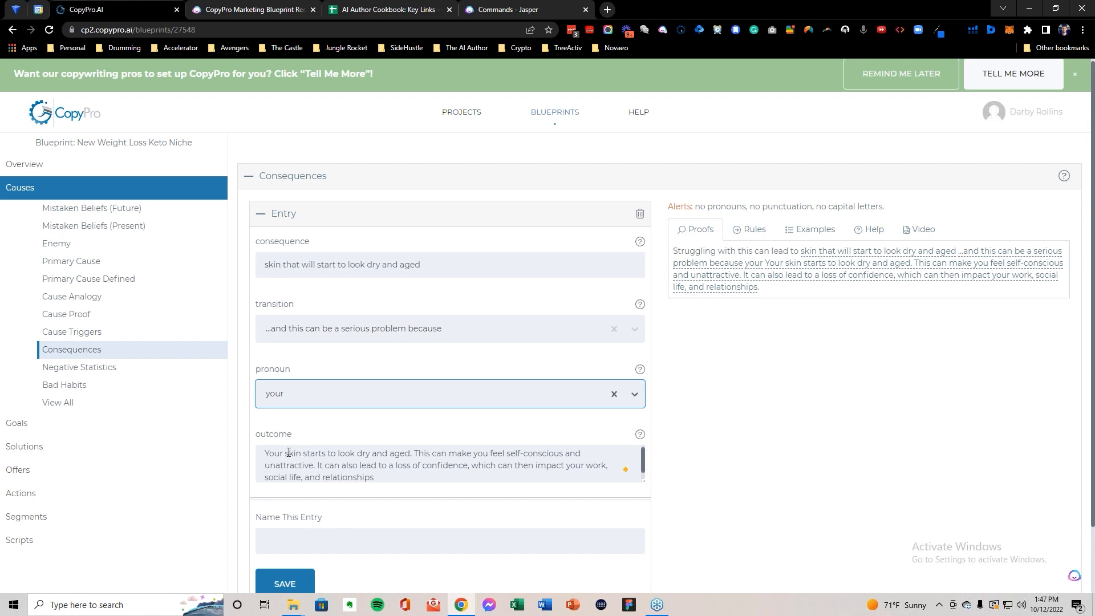
left_click_drag(285, 453, 266, 452)
key("BackSpace")
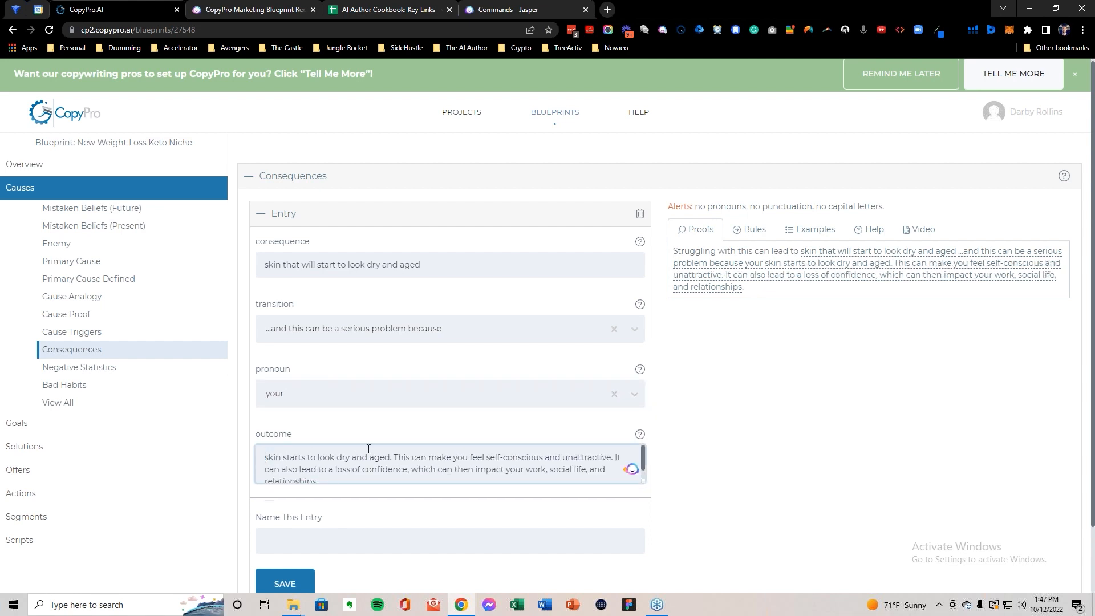
Step: Name the Consequences entry with its consequence text, "skin that will start to look dry and aged", and save it
triple_click(317, 266)
left_click(297, 543)
key("ctrl+v")
left_click(313, 576)
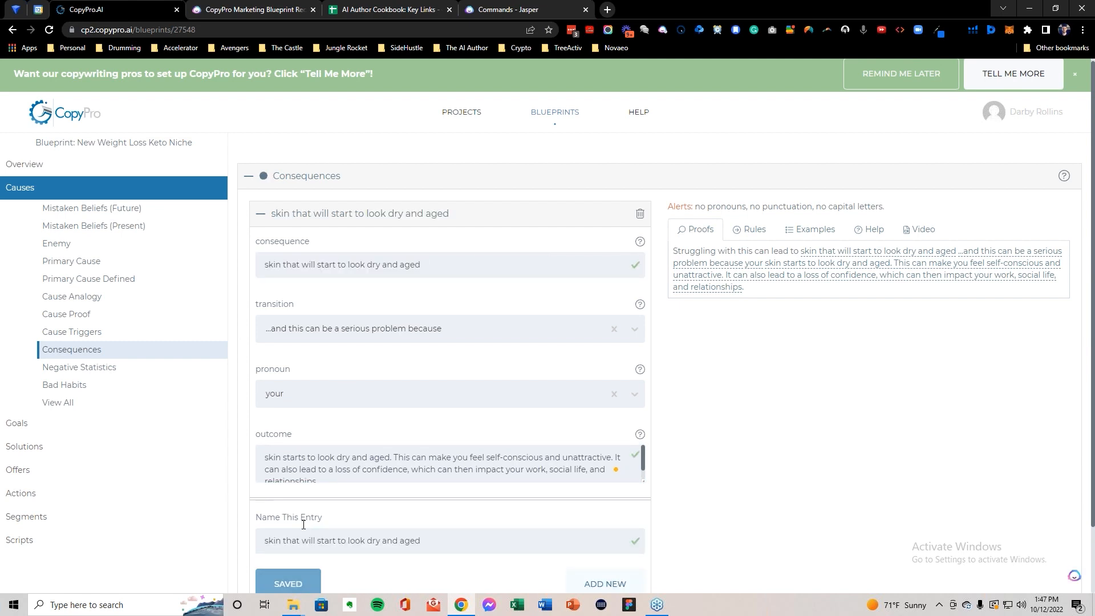
Step: Go to the Negative Statistics section under Causes and create its first entry
scroll(329, 454, "down", 1)
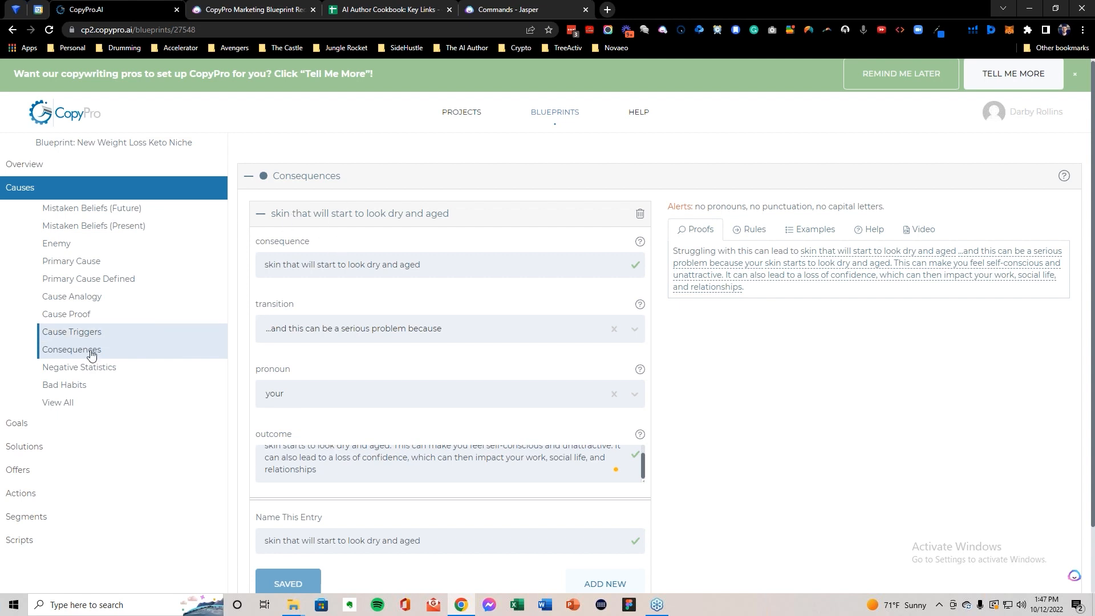
scroll(352, 414, "down", 1)
scroll(352, 414, "down", 1)
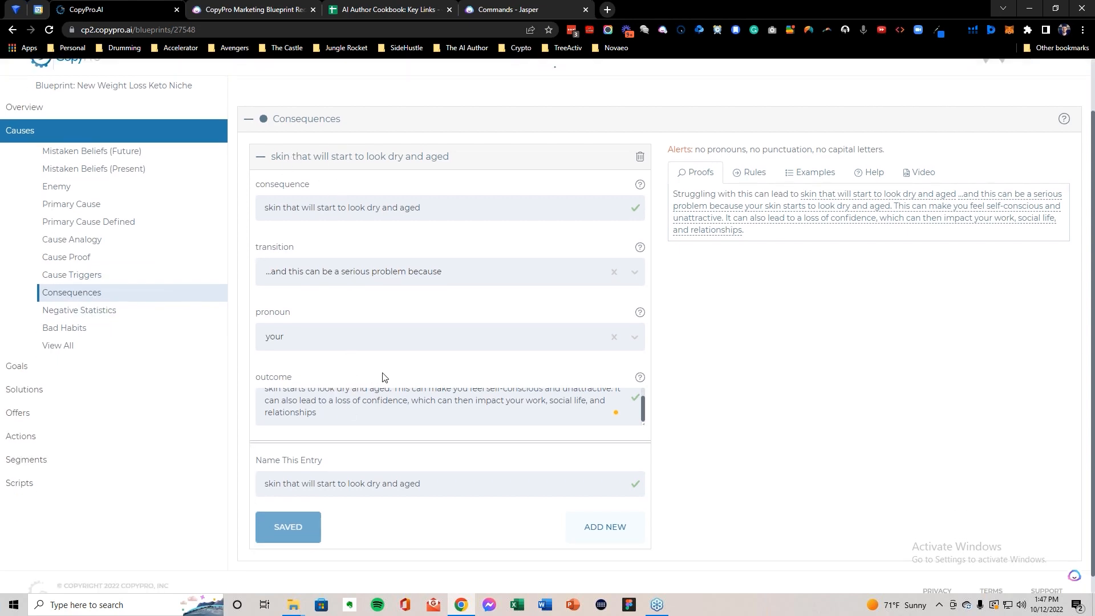
left_click(112, 313)
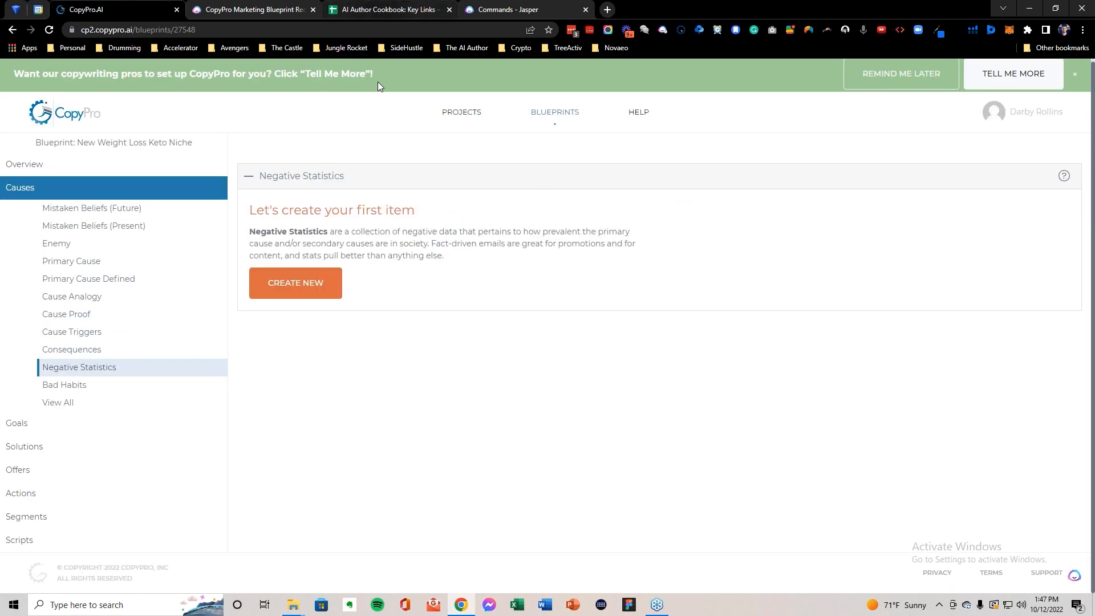
left_click(314, 288)
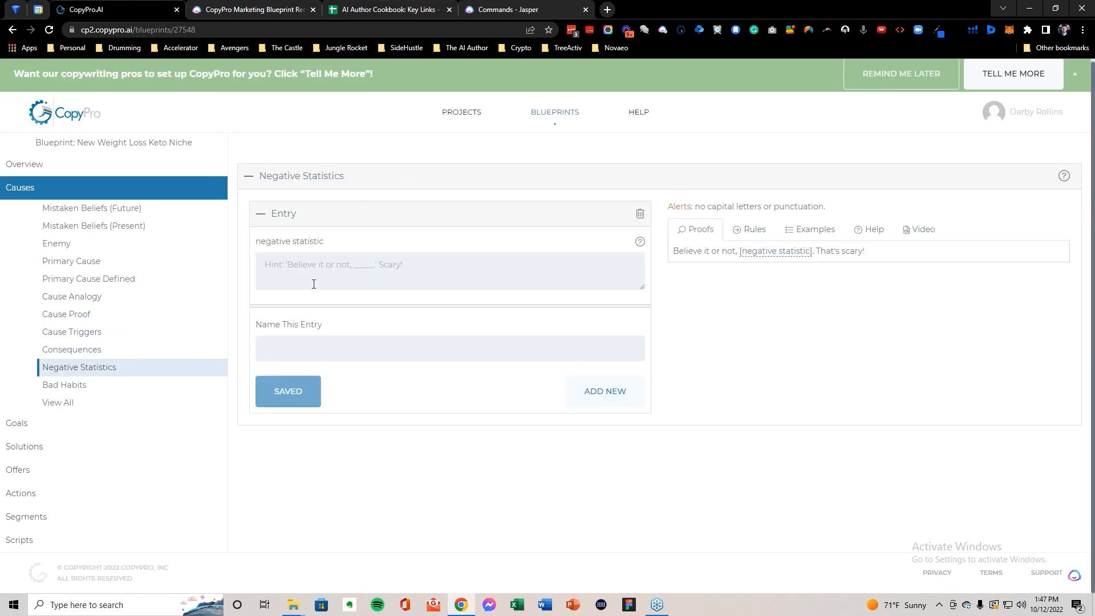
Step: Replace Jasper's background information with the Negative Statistics background info from the CopyPro <> Jasper Commands Mastersheet
left_click(393, 9)
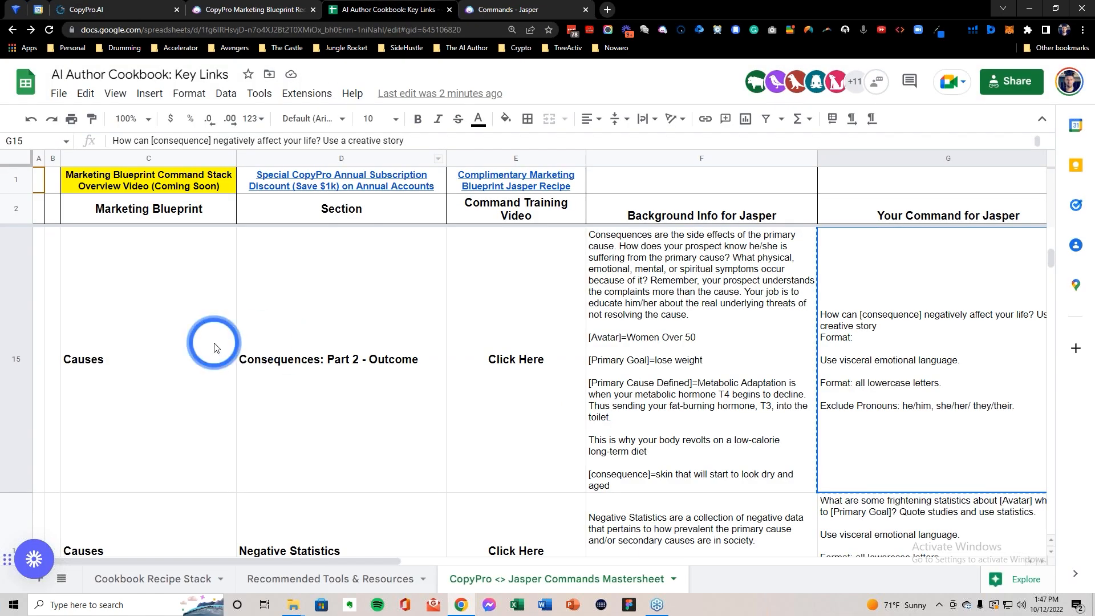
left_click(111, 358)
scroll(334, 359, "down", 2)
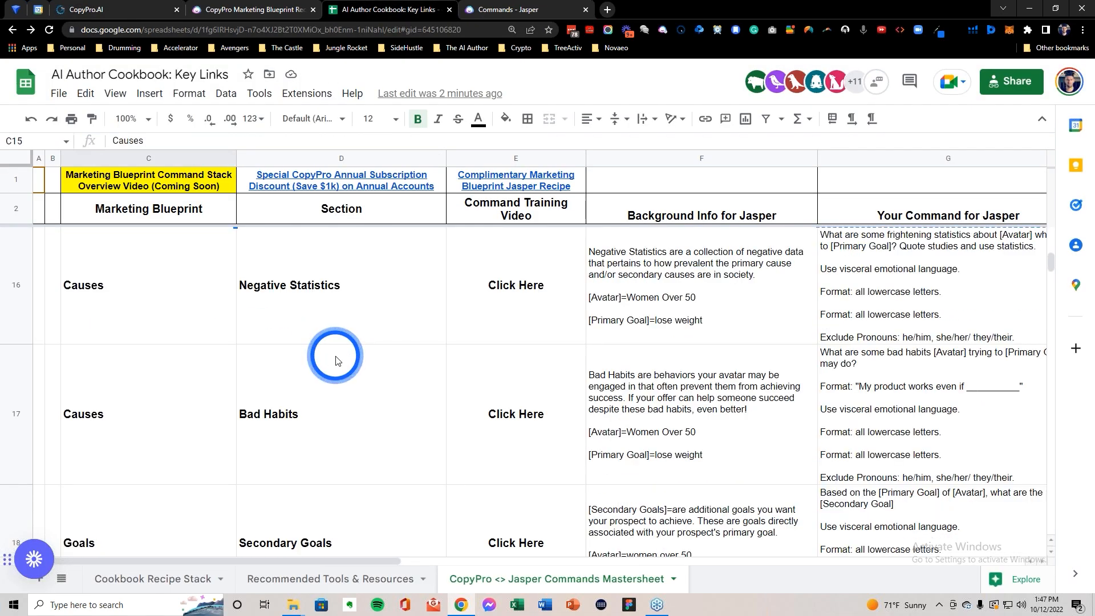
left_click(139, 317)
left_click(667, 288)
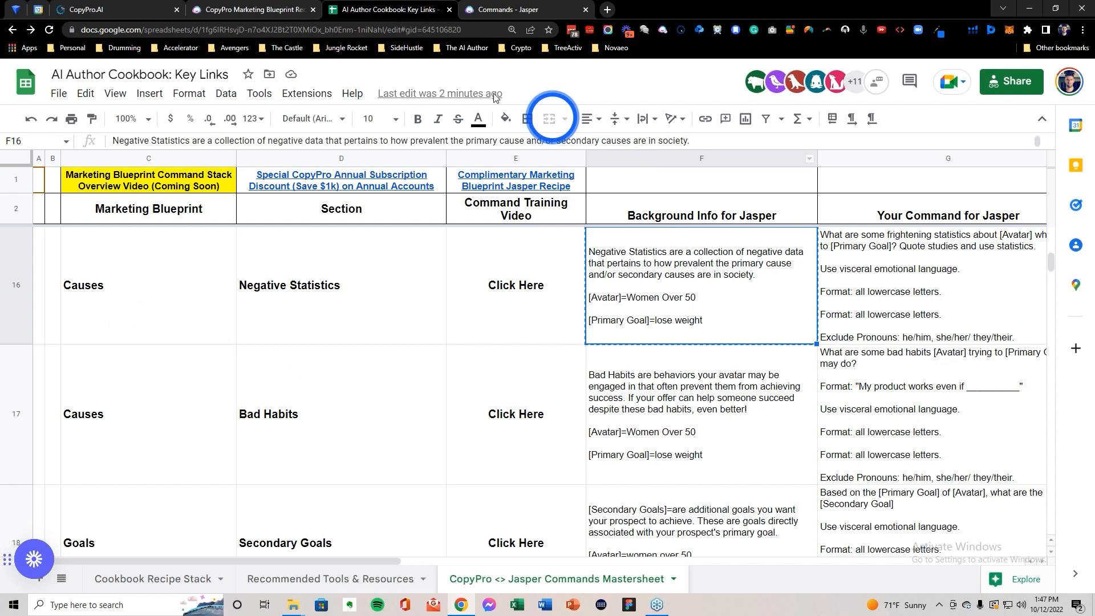
left_click(494, 12)
left_click(168, 259)
left_click(208, 282)
key("ctrl+a")
type("\"Negative Statistics are a collection of negative data that pertains to how prevalent the primary cause and/or secondary causes are in society.  [Avatar]=Women Over 50  [Primary Goal]=lose weight\"")
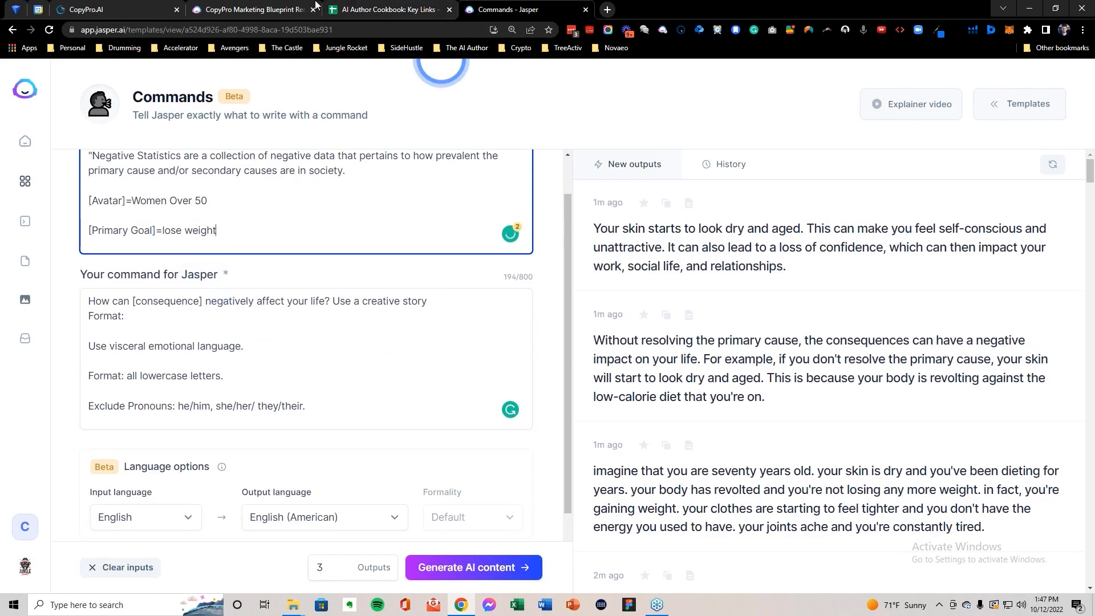
Step: Replace Jasper's command with the mastersheet's Negative Statistics command about frightening statistics on [Avatar] who fail to [Primary Goal]
left_click(392, 10)
left_click(828, 293)
left_click(887, 280)
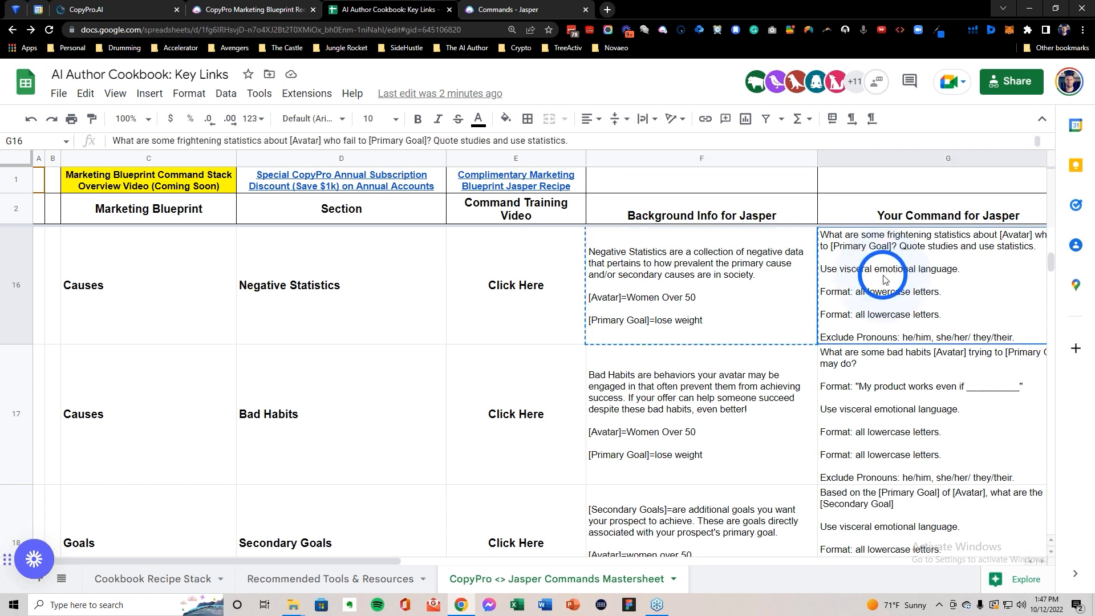
left_click(509, 6)
left_click(268, 337)
key("ctrl+a")
key("BackSpace")
type("\"What are some frightening statistics about [Avatar] who fail to [Primary Goal]? Quote studies and use statistics.  Use visceral emotional language.  Format: all lowercase letters.  Format: all lowercase letters.  Exclude Pronouns: he/him, she/her/ they/their.")
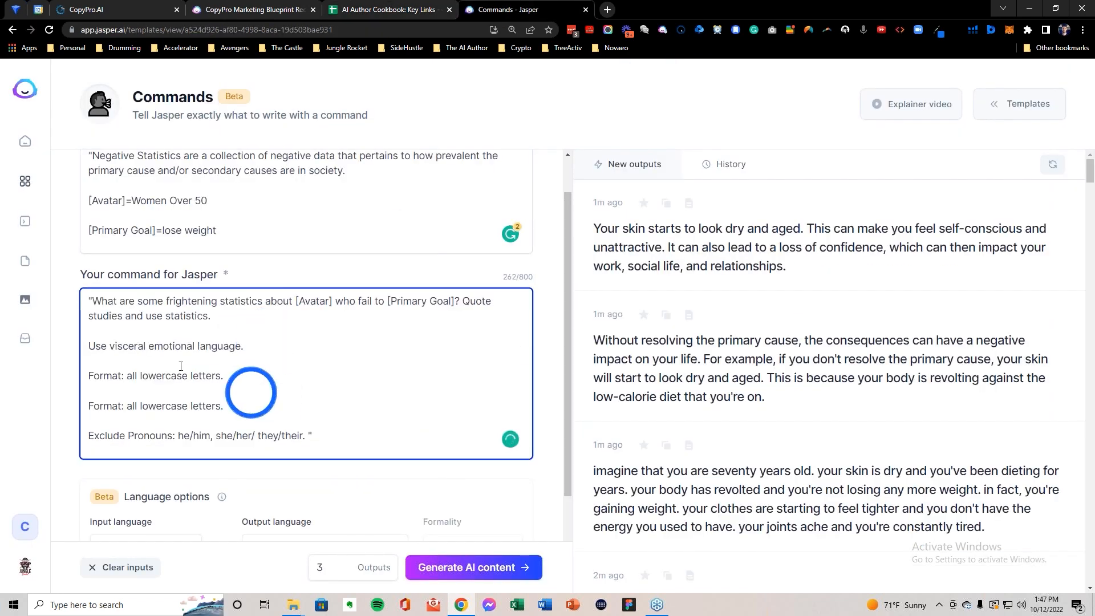
Step: Remove the stray quotation marks from Jasper's command and background information, and generate three outputs
left_click(92, 301)
key("BackSpace")
scroll(131, 247, "up", 1)
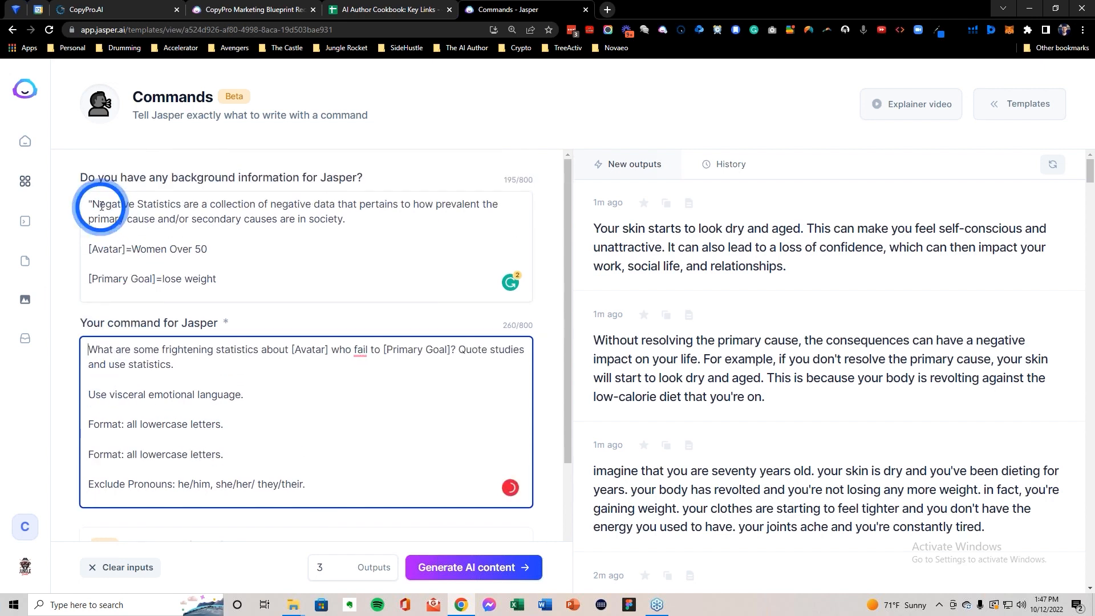
left_click(93, 203)
key("BackSpace")
left_click(473, 567)
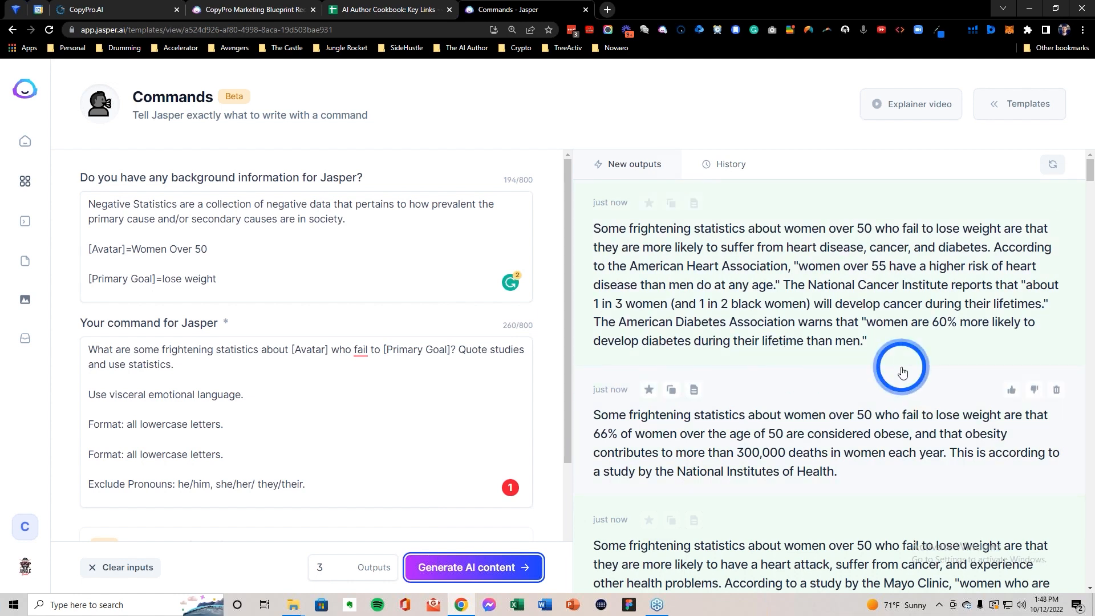
Step: Copy "women over 55 have a higher risk of heart disease than men do at any age" from Jasper's first output into CopyPro's negative statistic
left_click(880, 297)
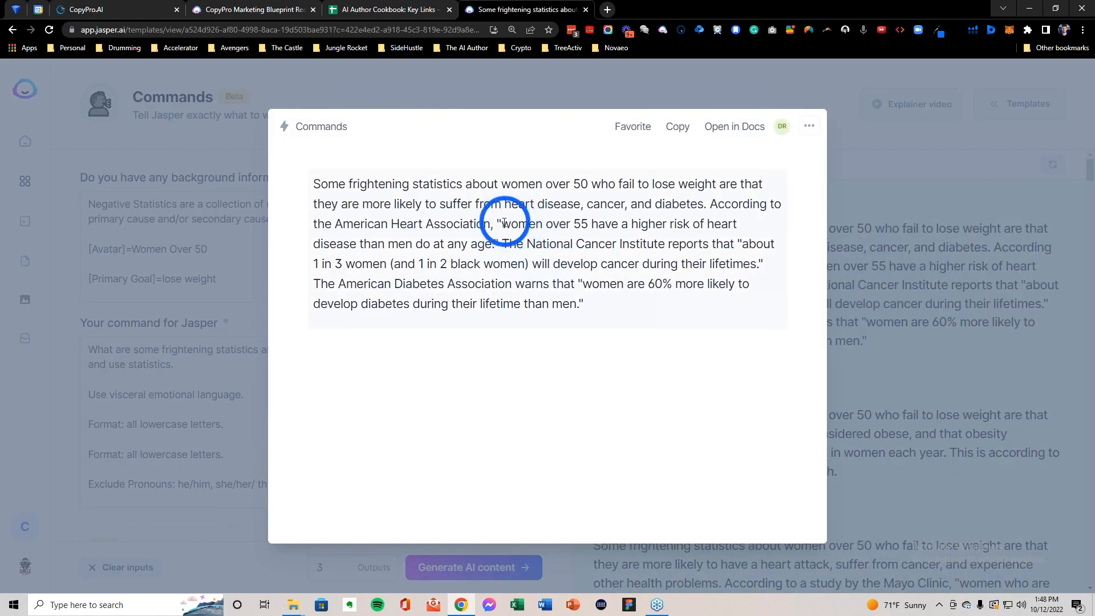
left_click_drag(501, 223, 493, 240)
key("ctrl+c")
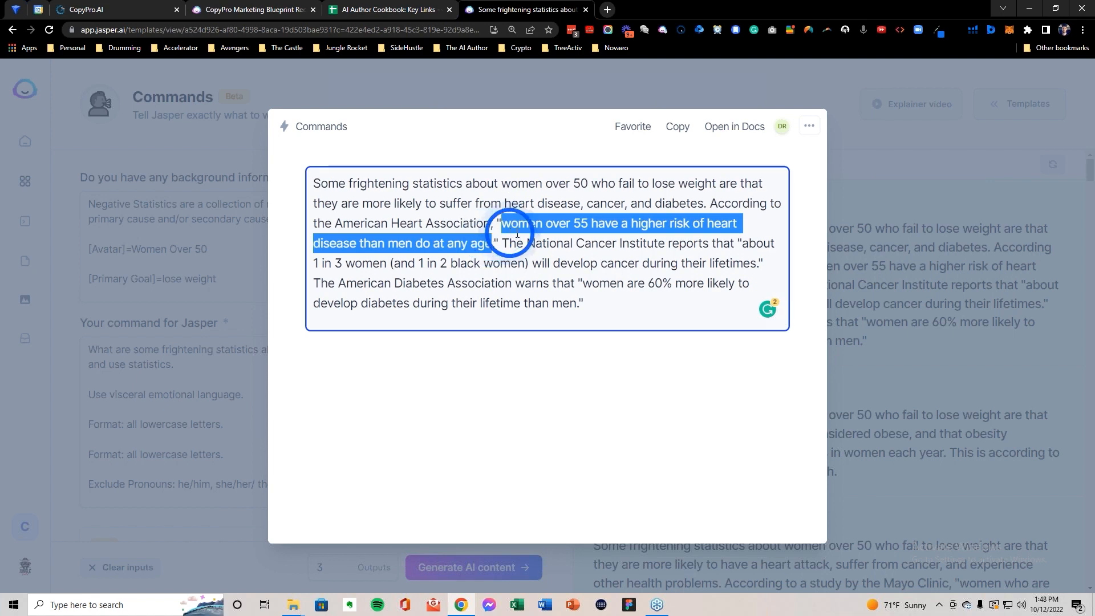
left_click(123, 8)
left_click(303, 268)
key("ctrl+v")
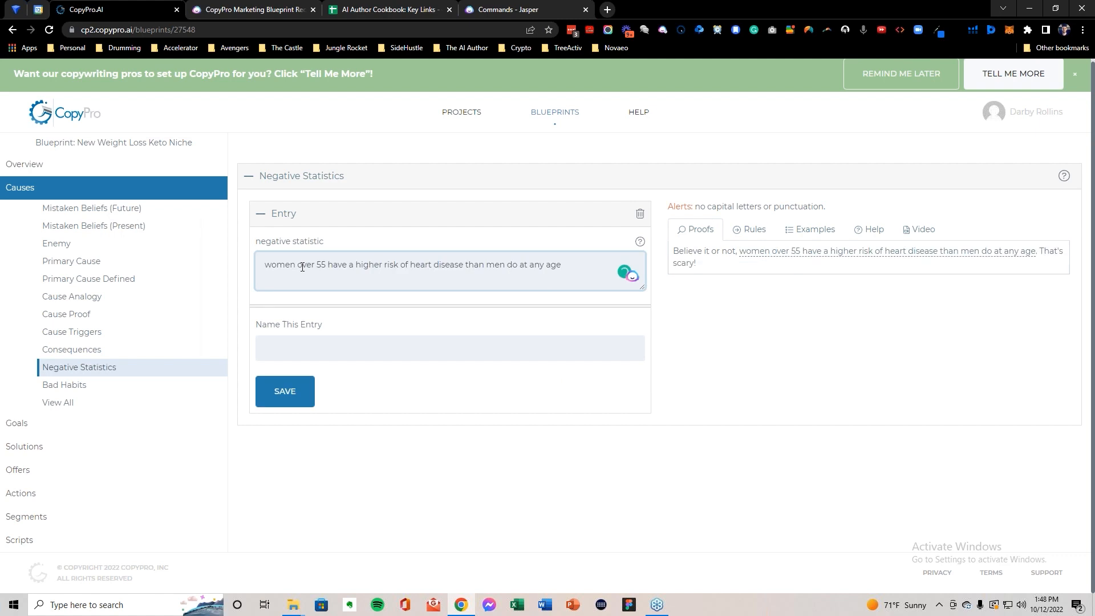
Step: Name the Negative Statistics entry with the same statistic about women over 55 and save it
left_click(299, 348)
key("ctrl+v")
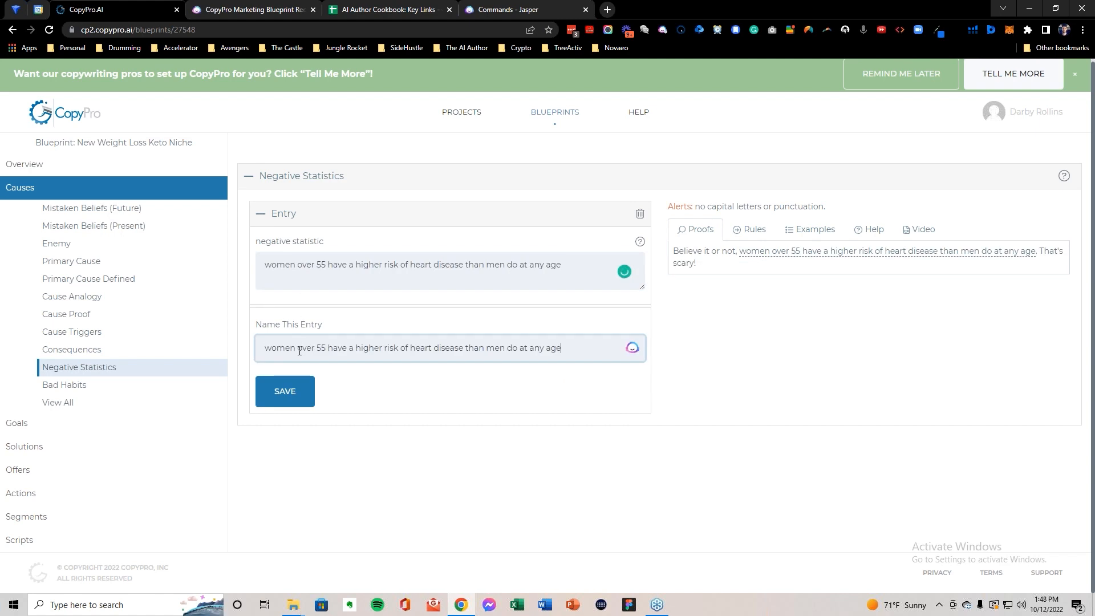
left_click(284, 392)
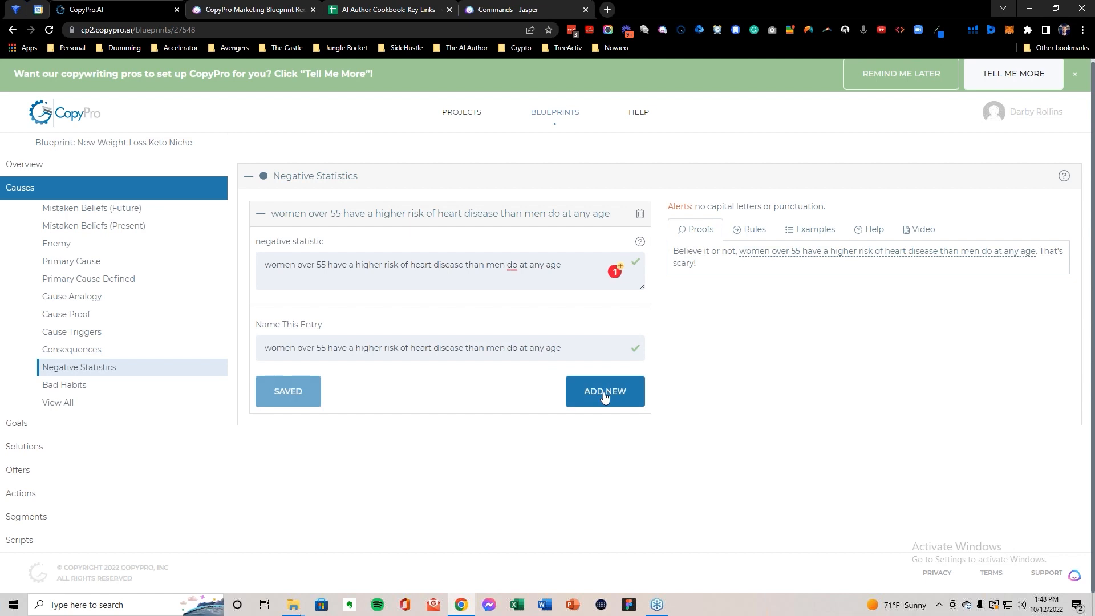
Step: Add a second Negative Statistics entry and fill its statistic with the National Cancer Institute sentence from the open Jasper output, omitting its closing punctuation
left_click(605, 398)
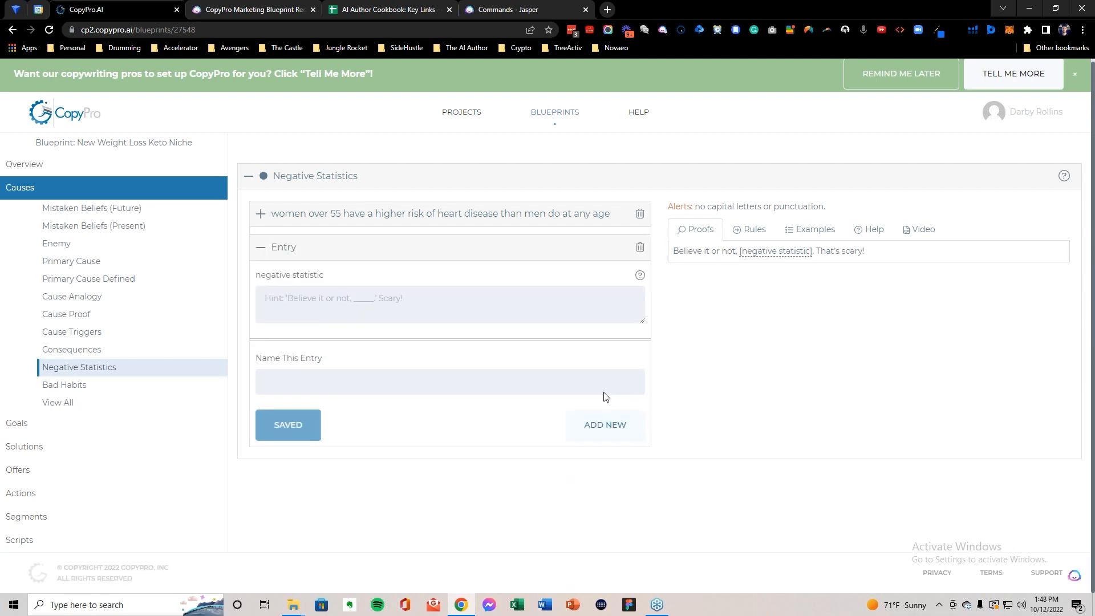
left_click(508, 10)
left_click(504, 243)
left_click_drag(504, 243, 755, 259)
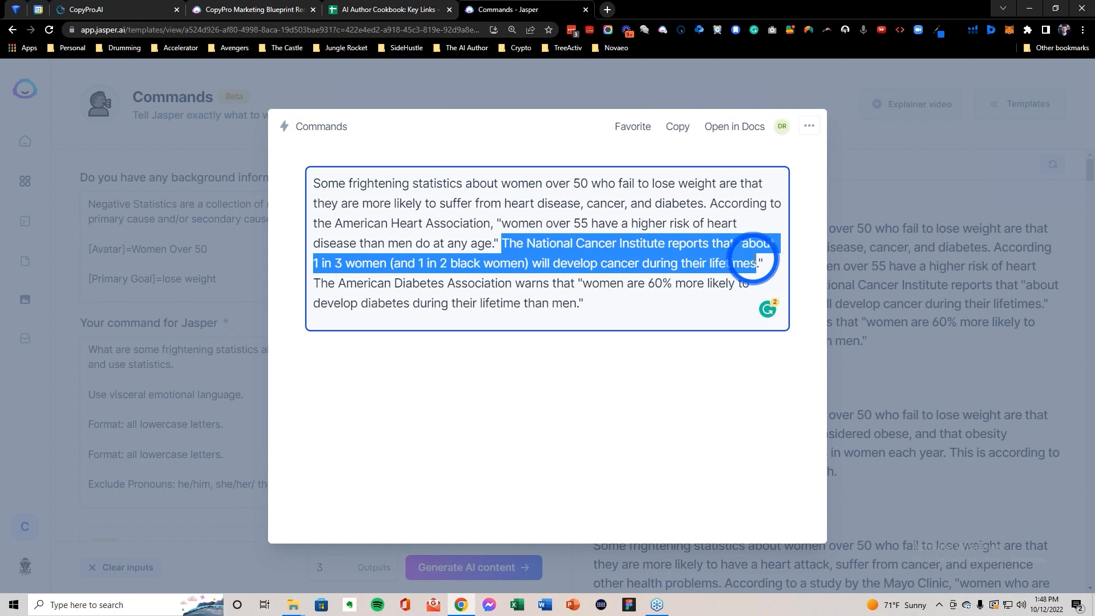
left_click(145, 9)
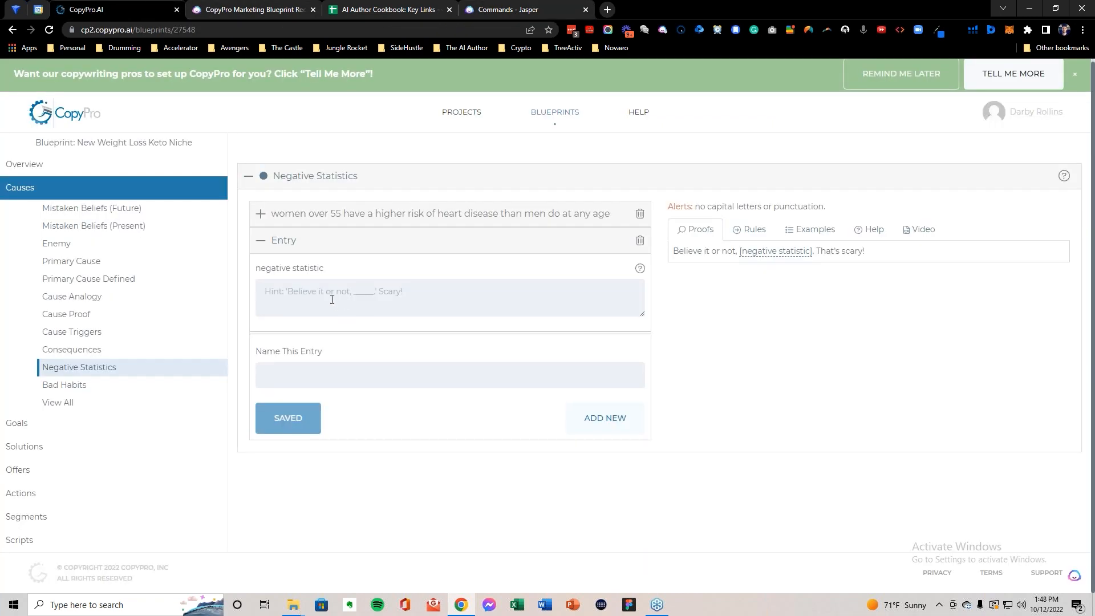
left_click(328, 297)
type("The National Cancer Institute reports that \"about 1 in 3 women (and 1 in 2 black women) will develop cancer during their lifetimes")
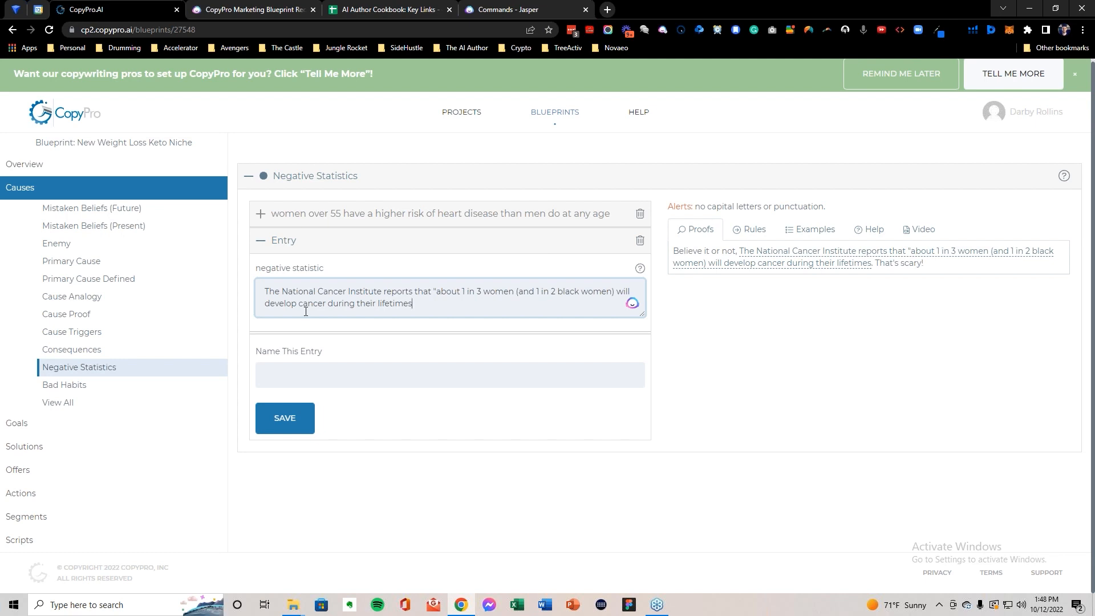
Step: Name the second entry with the same National Cancer Institute sentence and save it
left_click(292, 377)
type("The National Cancer Institute reports that \"about 1 in 3 women (and 1 in 2 black women) will develop cancer during their lifetimes")
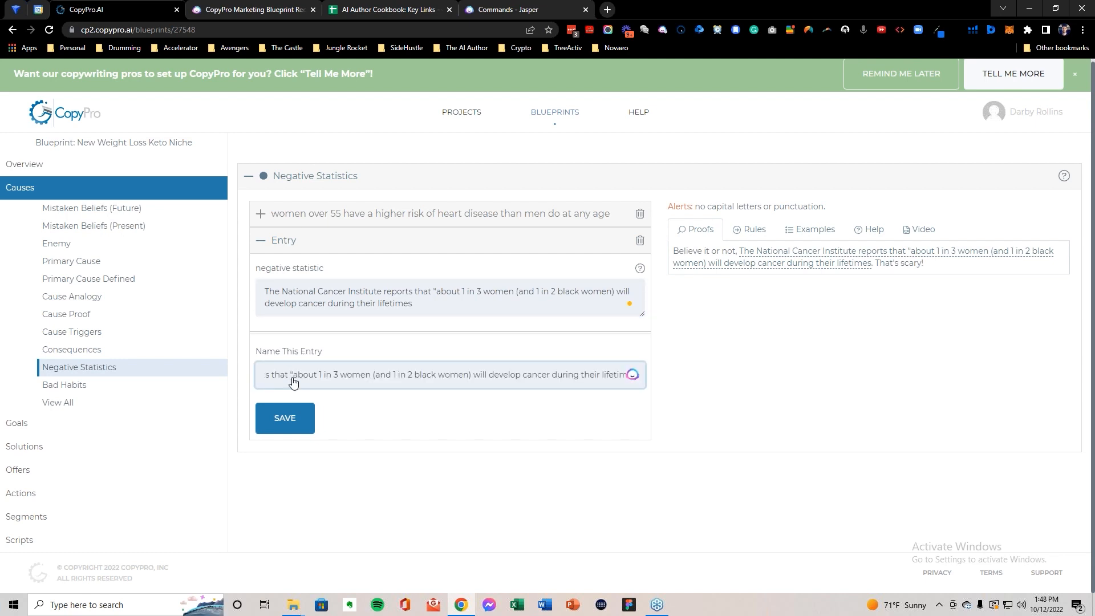
left_click(287, 422)
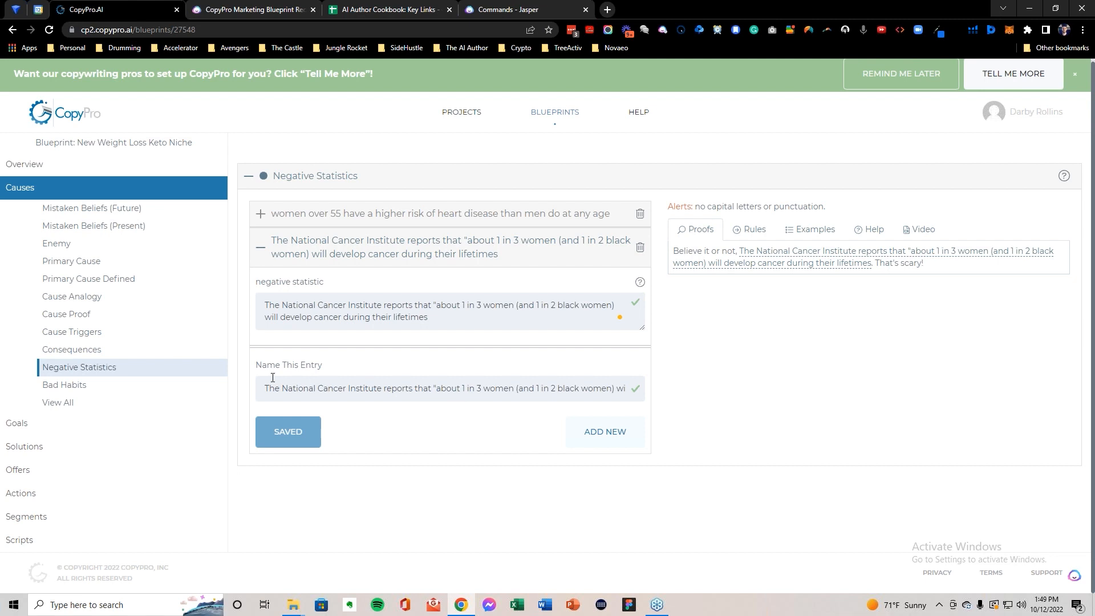
Step: Read the Bad Habits description in the Causes section and create its first entry
left_click(143, 385)
triple_click(285, 243)
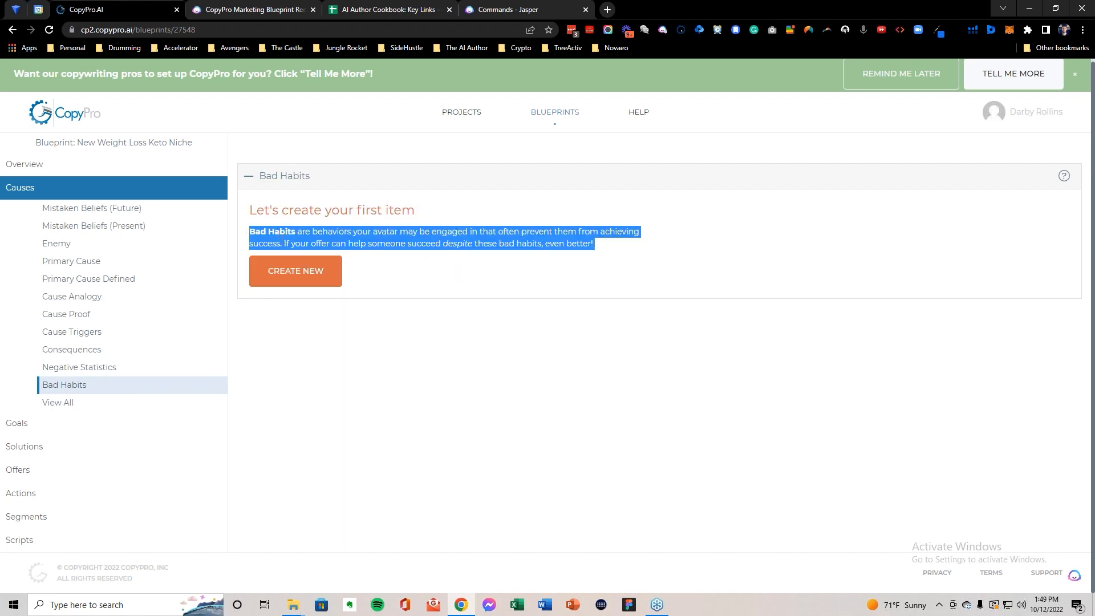
left_click(296, 274)
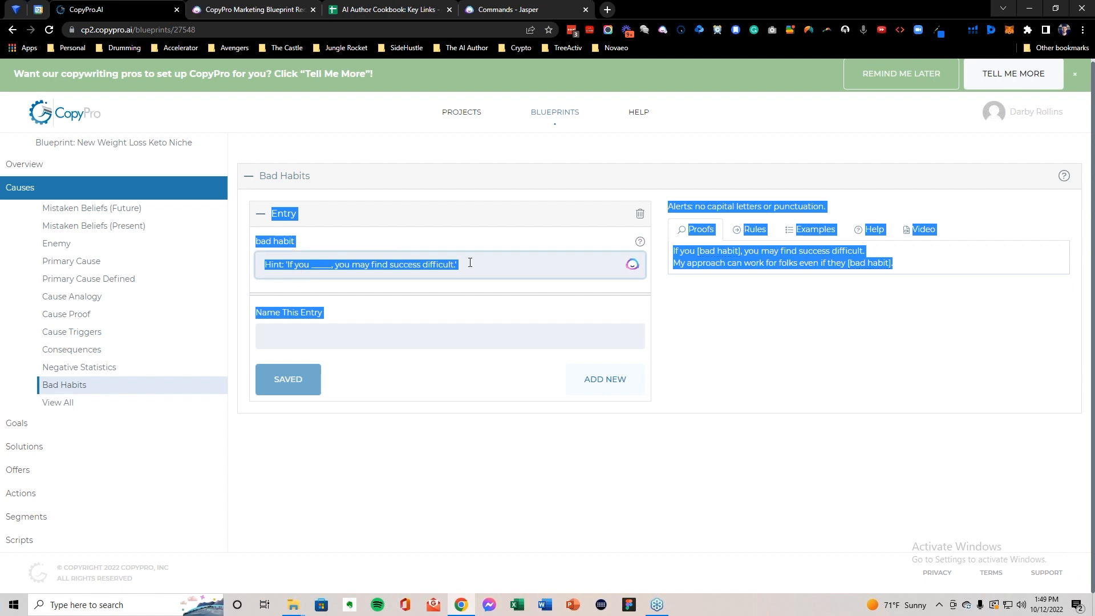
left_click(560, 361)
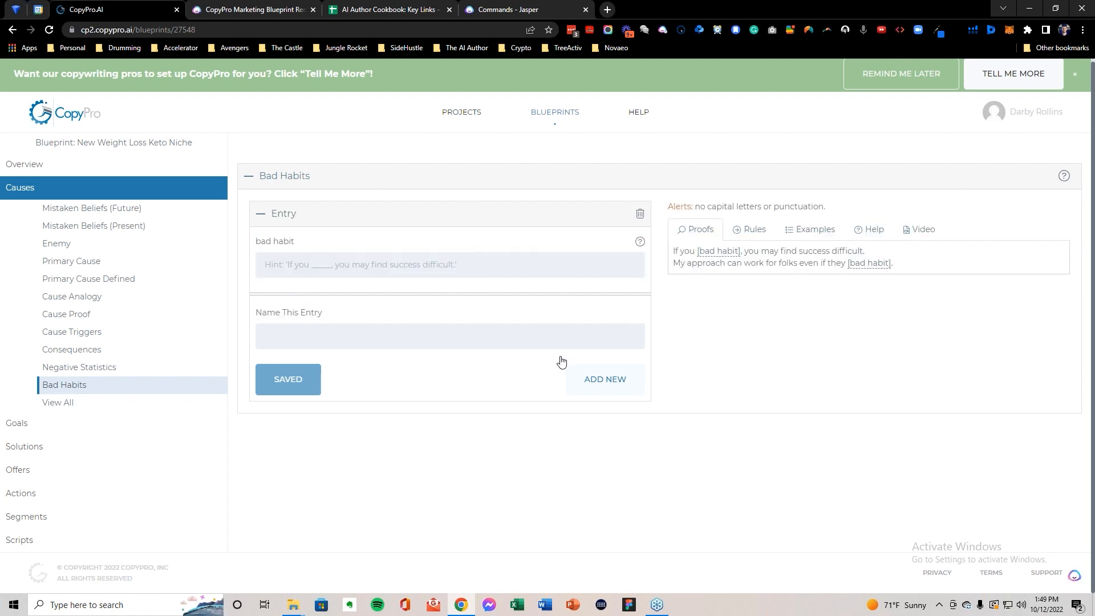
Step: Replace Jasper's background information with the mastersheet's Bad Habits background info for women over 50, without the stray opening quotation mark
left_click(396, 13)
left_click(154, 428)
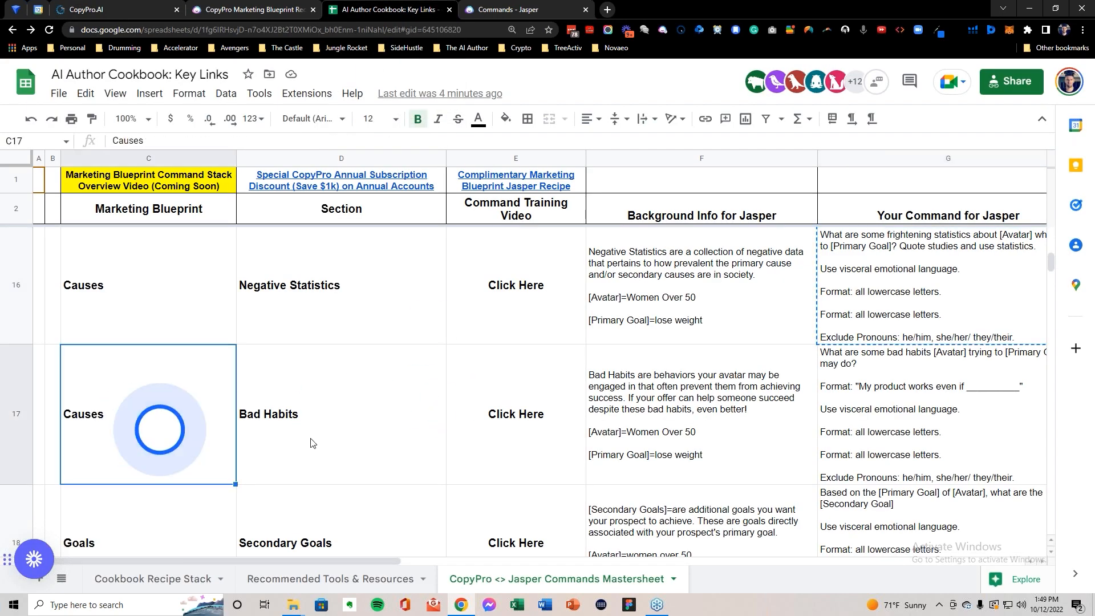
left_click(651, 443)
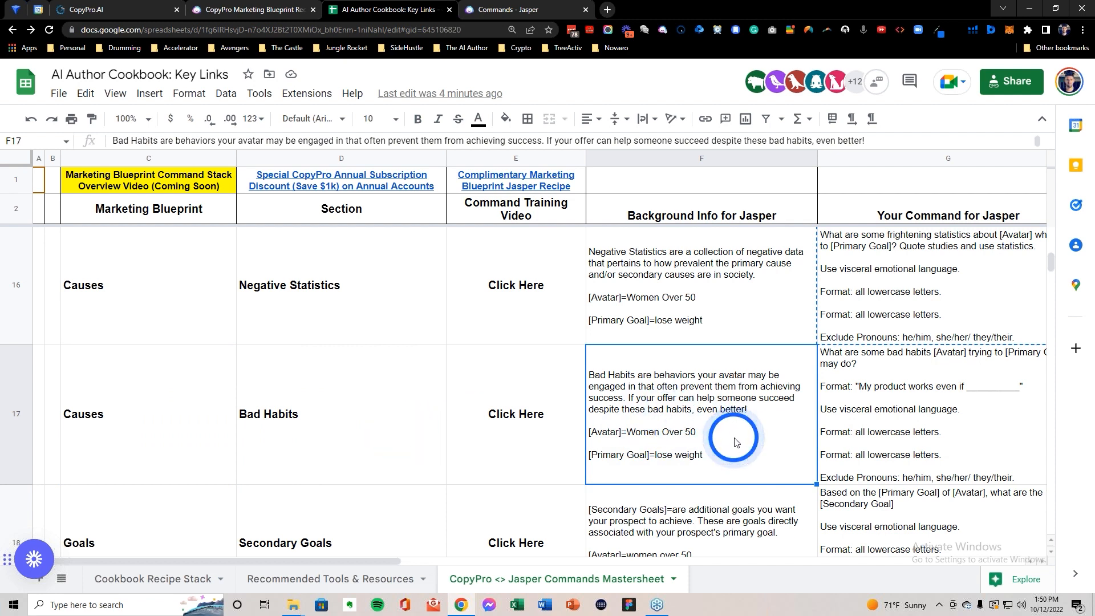
key("ctrl+c")
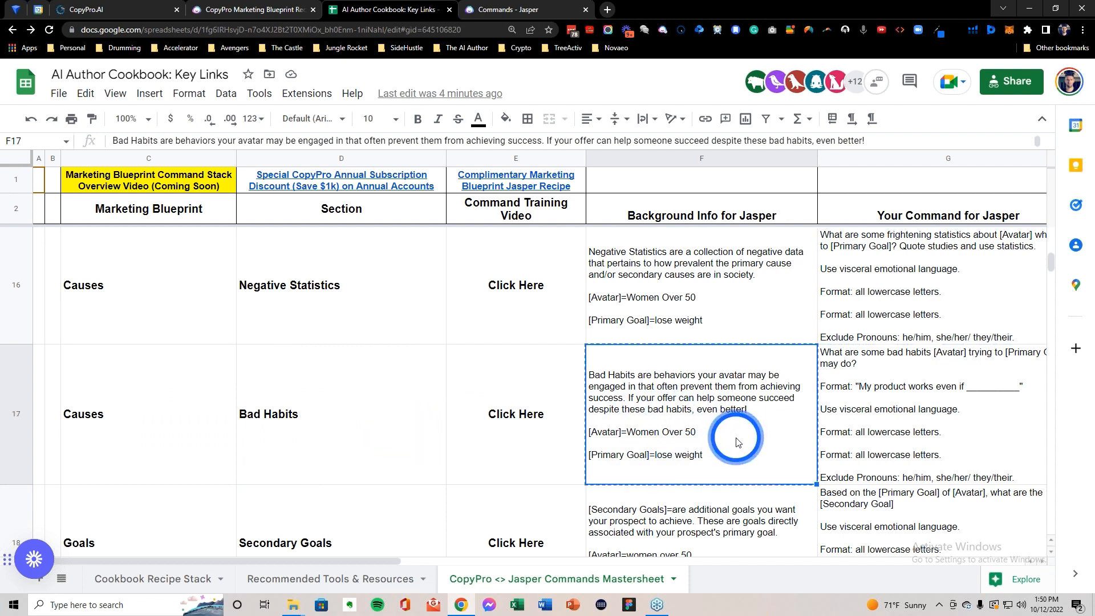
left_click(513, 9)
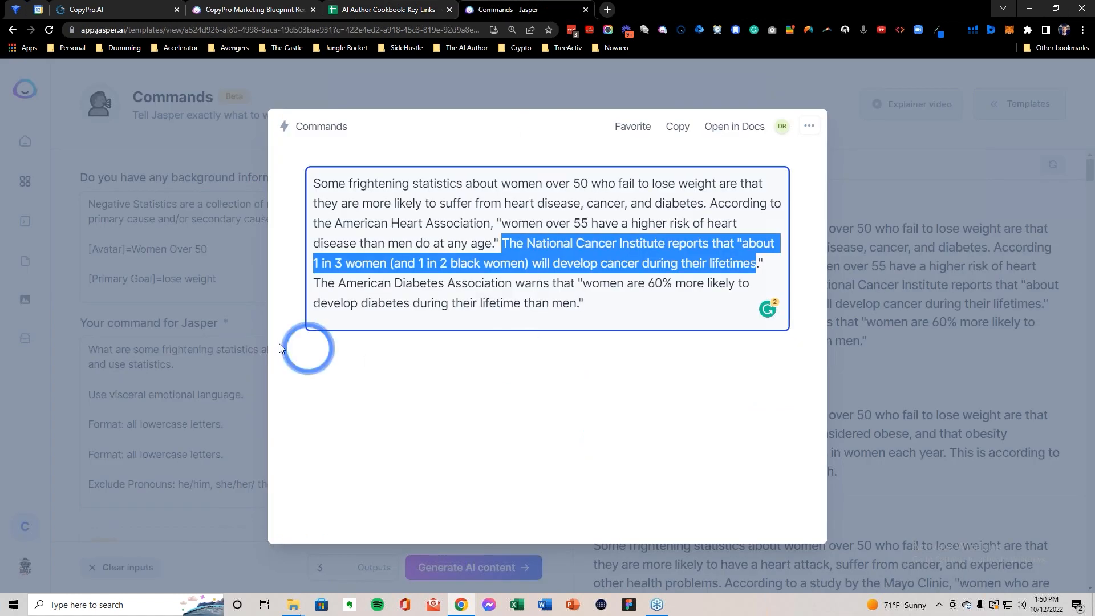
left_click(244, 323)
left_click_drag(245, 284, 75, 204)
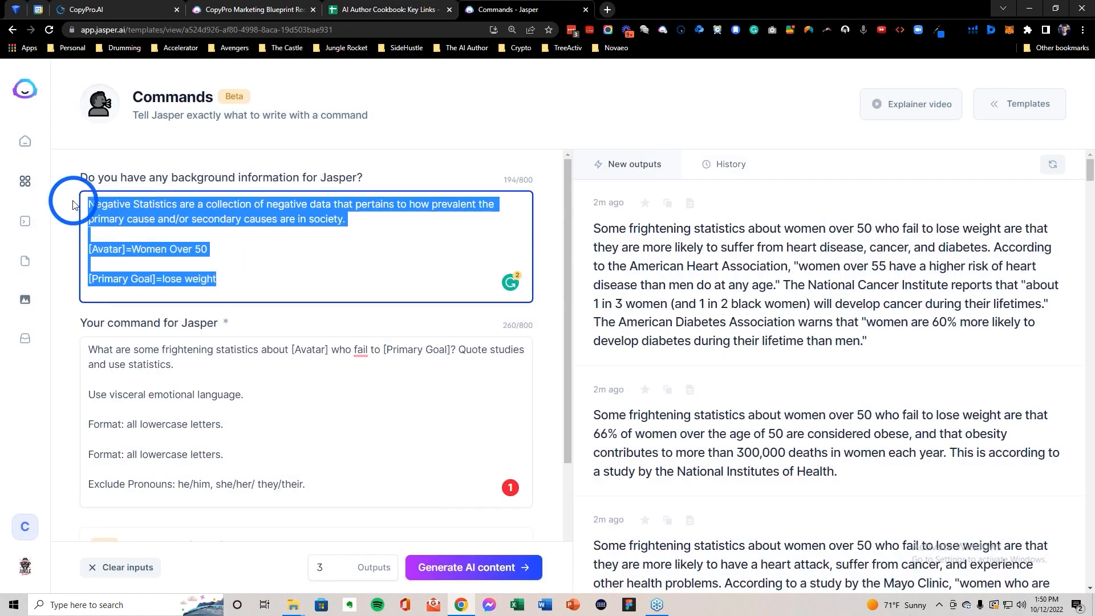
key("ctrl+v")
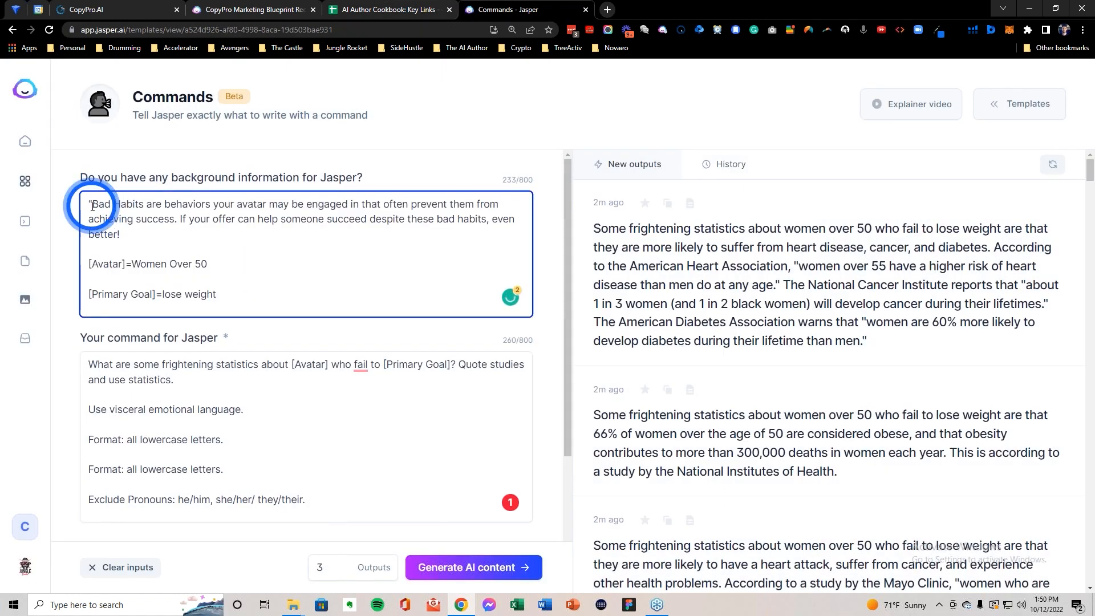
Step: Replace Jasper's command with the mastersheet's Bad Habits command about what [Avatar] trying to [Primary Goal] may do
left_click(424, 16)
left_click(871, 384)
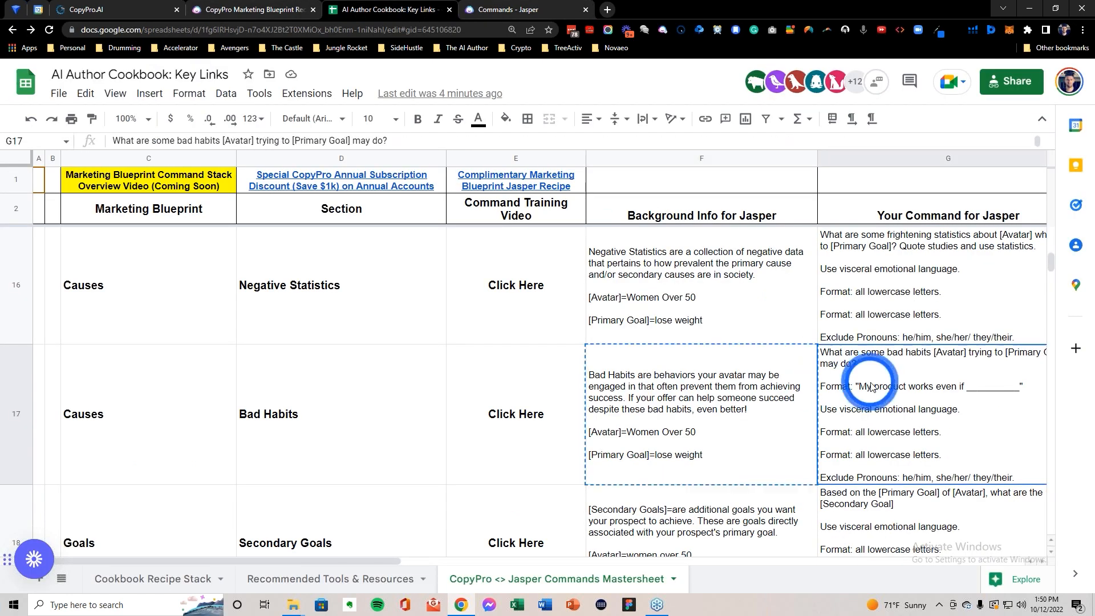
left_click(548, 8)
left_click(238, 444)
key("ctrl+a")
key("BackSpace")
key("ctrl+v")
key("BackSpace")
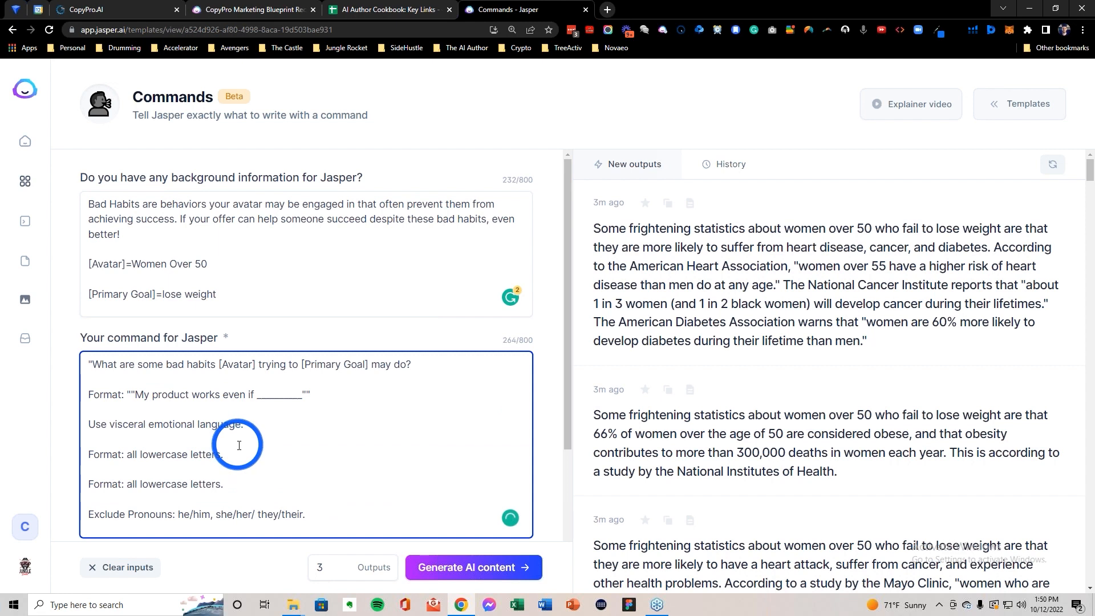
Step: Remove the extra quotation marks at the command's start and around "My product works even if", and generate three outputs
left_click(96, 364)
key("BackSpace")
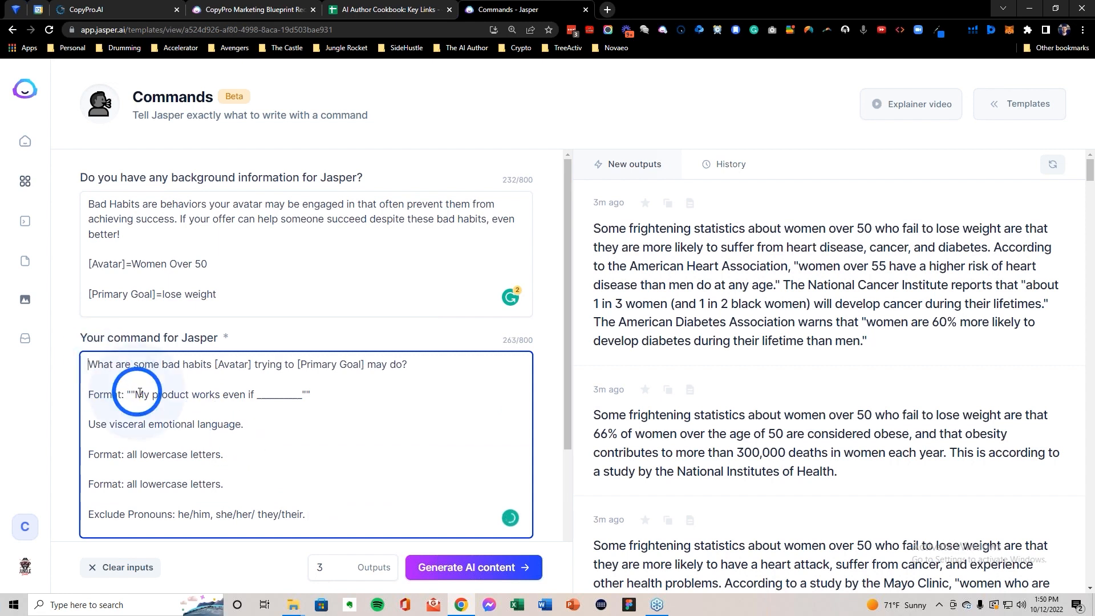
left_click(130, 394)
key("BackSpace")
left_click(306, 394)
key("BackSpace")
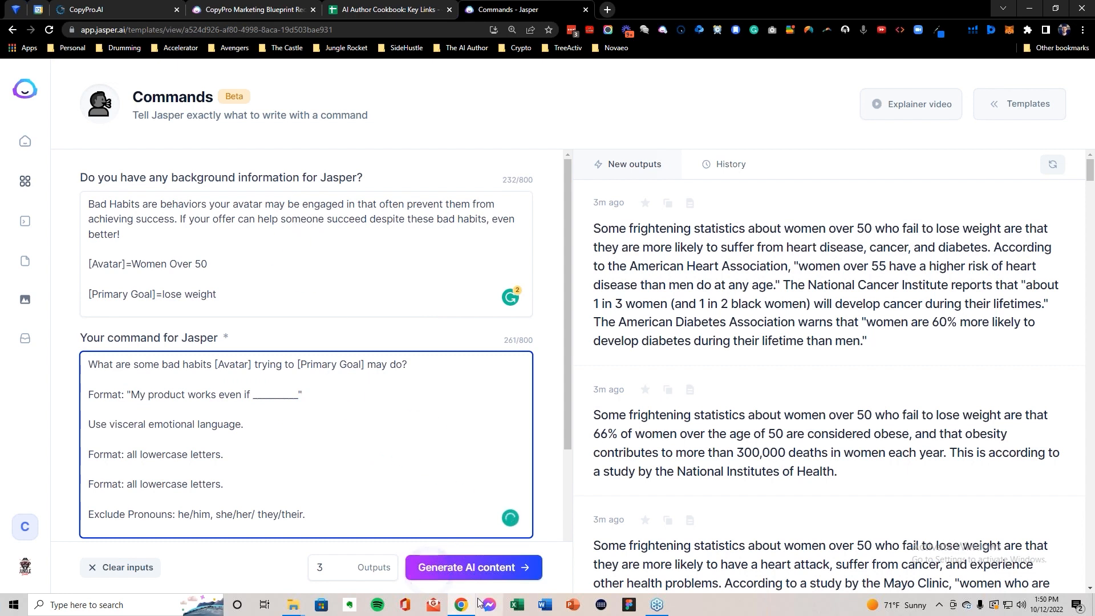
left_click(465, 567)
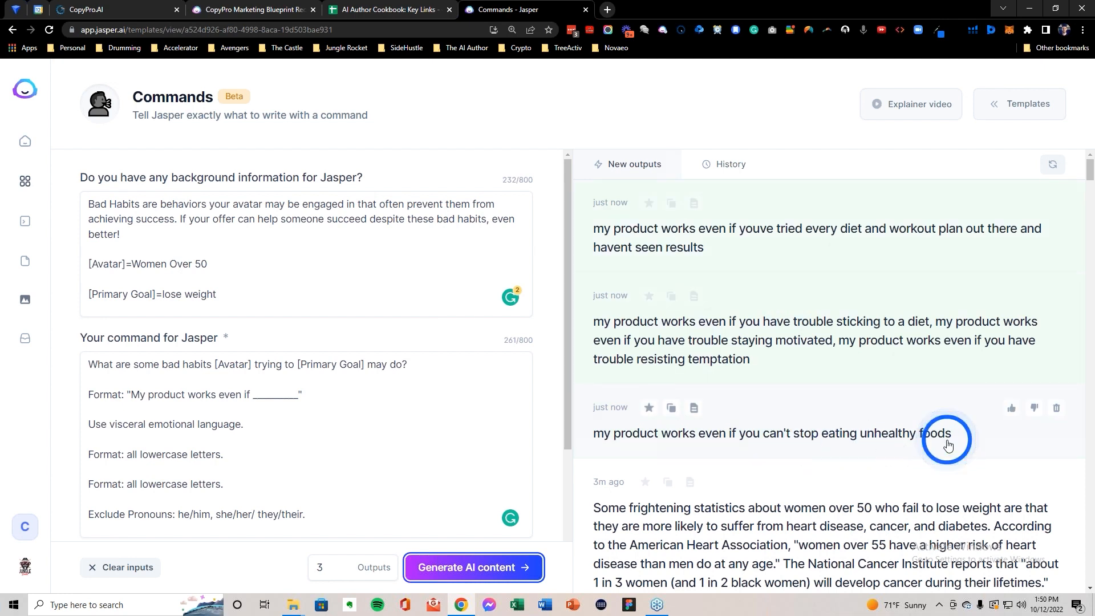
Step: Reword the third output as "my product works even if you feel like you can't stop eating unhealthy foods" and close it
left_click(797, 436)
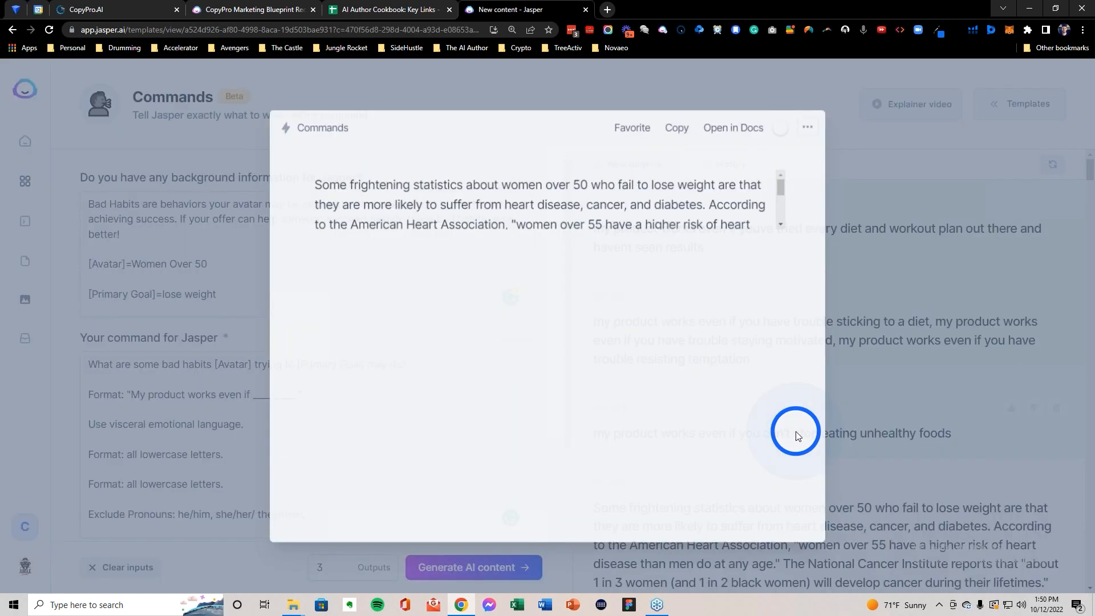
left_click(482, 186)
type("feel like")
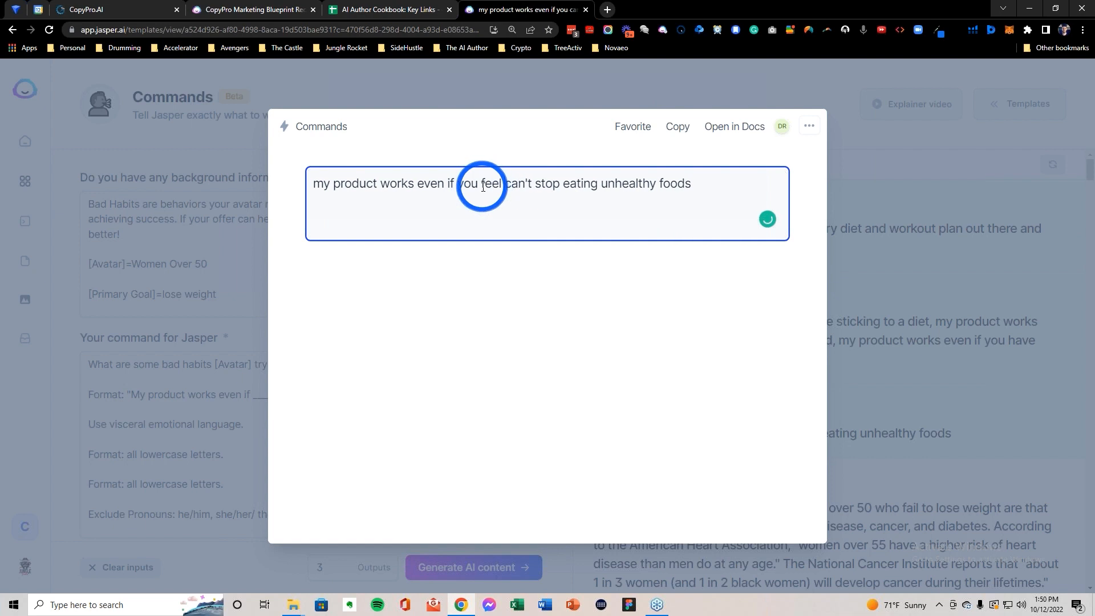
type(" you")
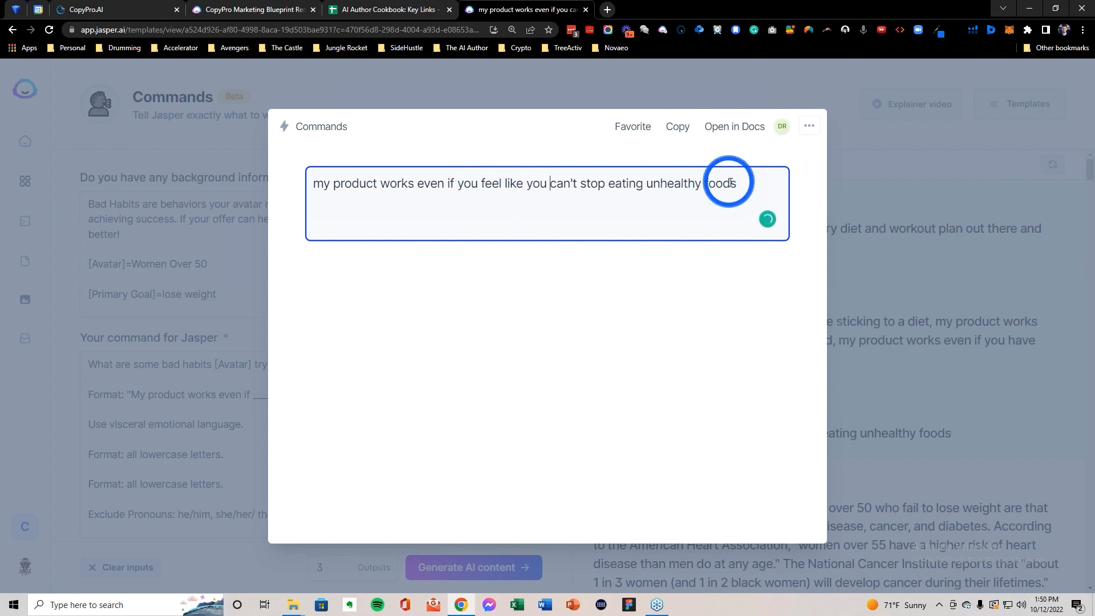
left_click_drag(737, 183, 382, 185)
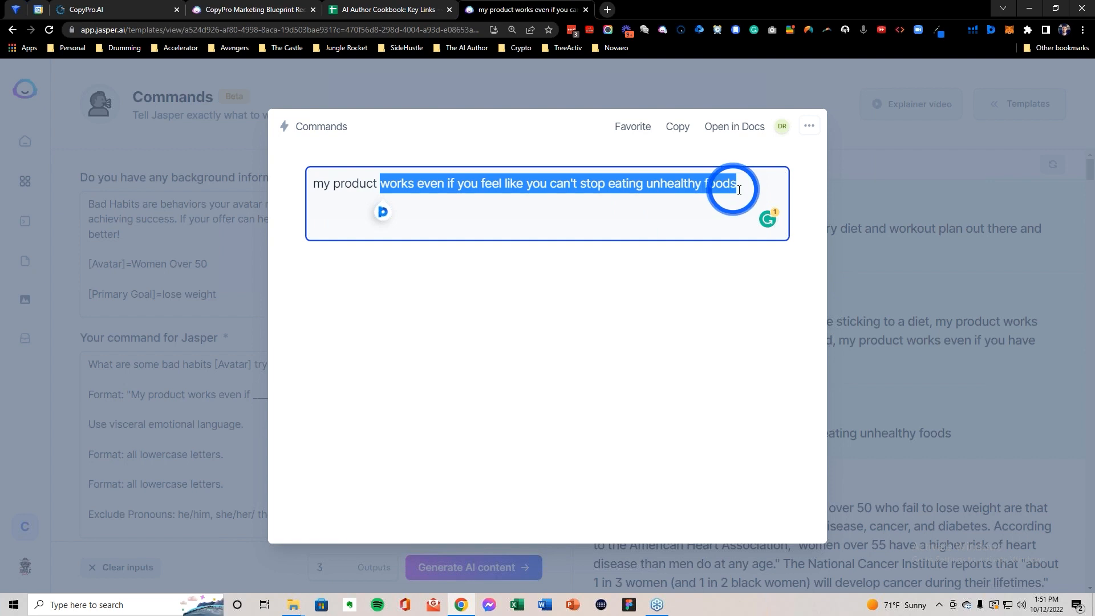
left_click(527, 184)
left_click(548, 184)
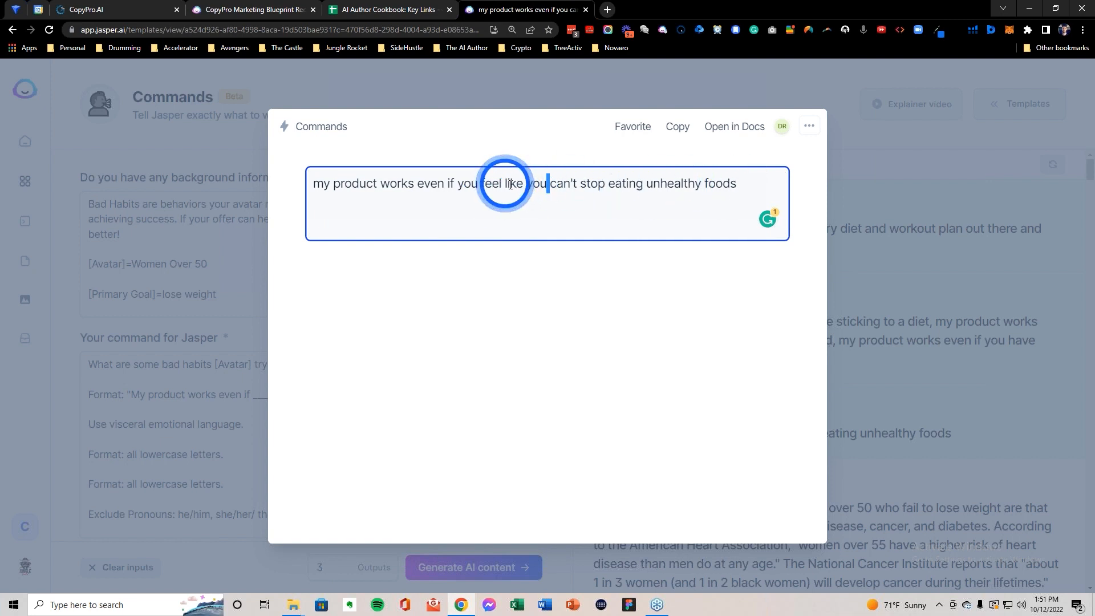
left_click(879, 234)
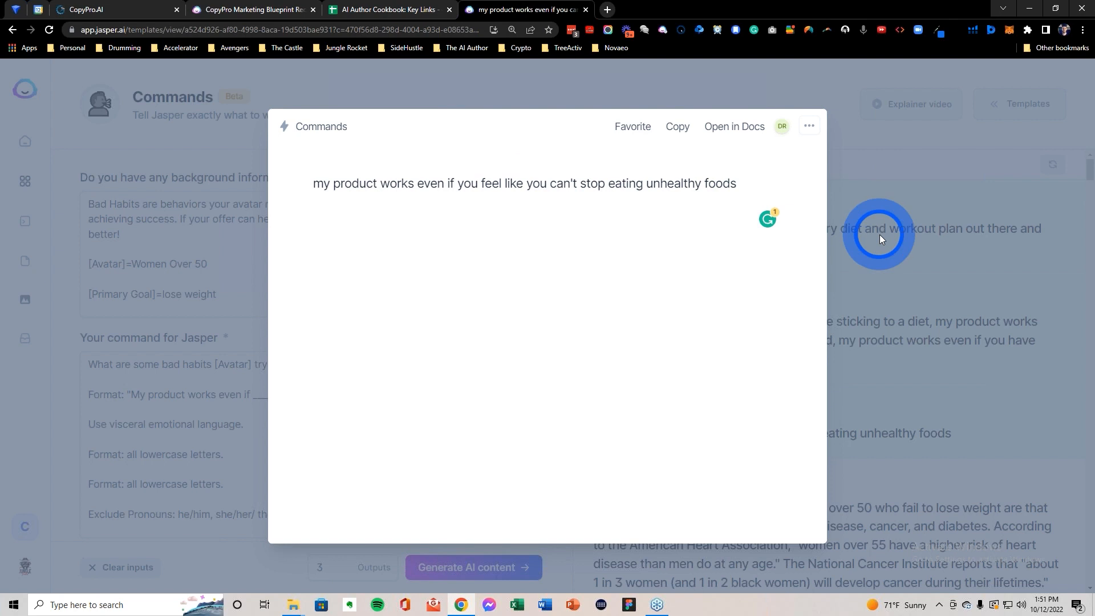
Step: Generate another batch and reword the first output as "my product works even if you occasionally snack on unhealthy foods"
left_click(468, 567)
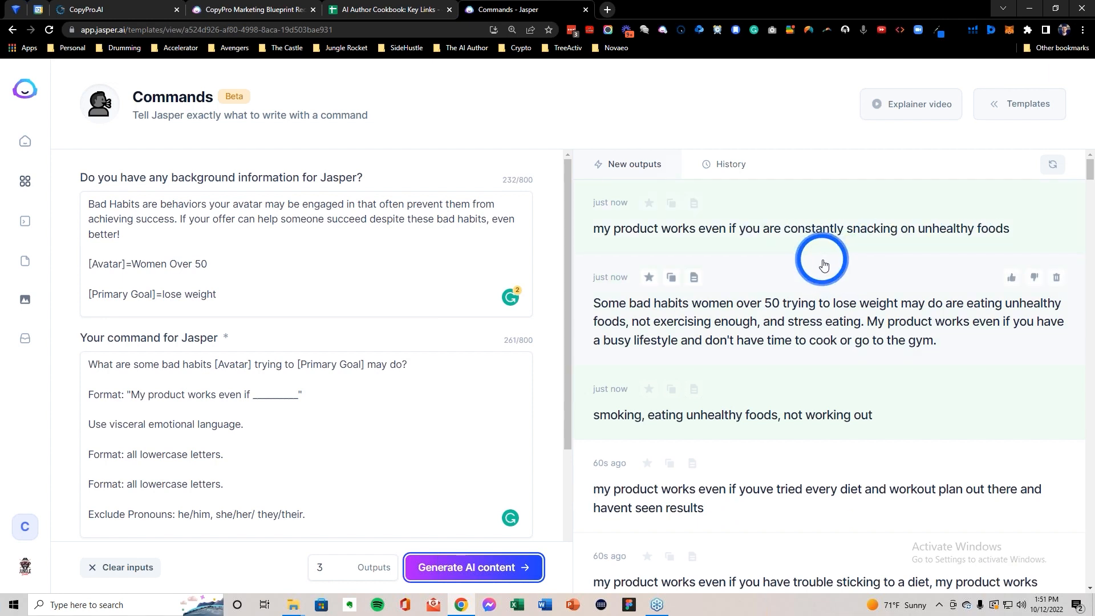
left_click(816, 234)
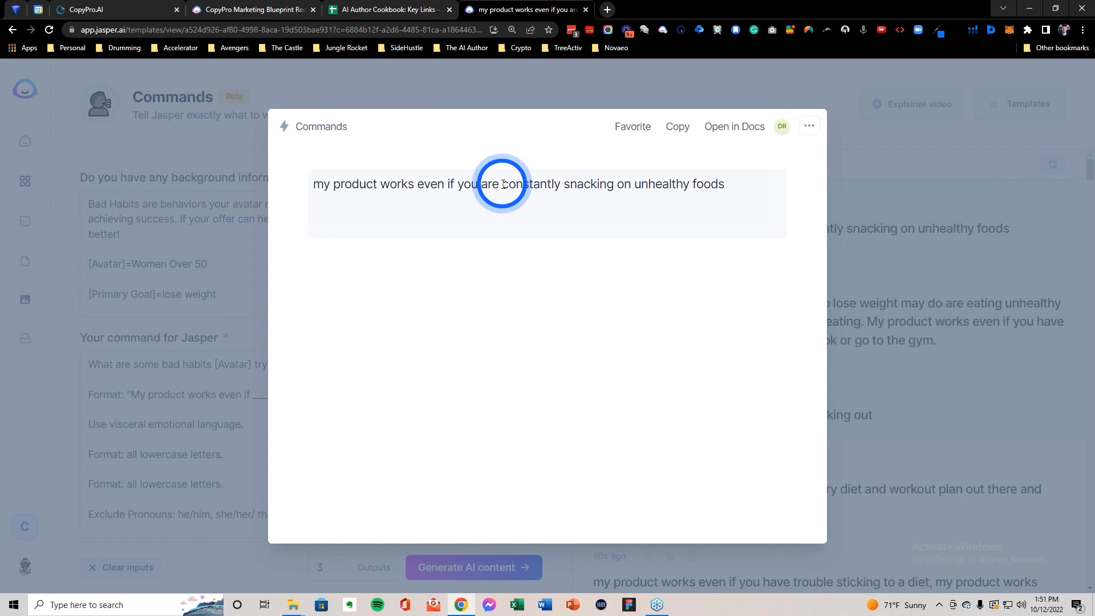
left_click(500, 184)
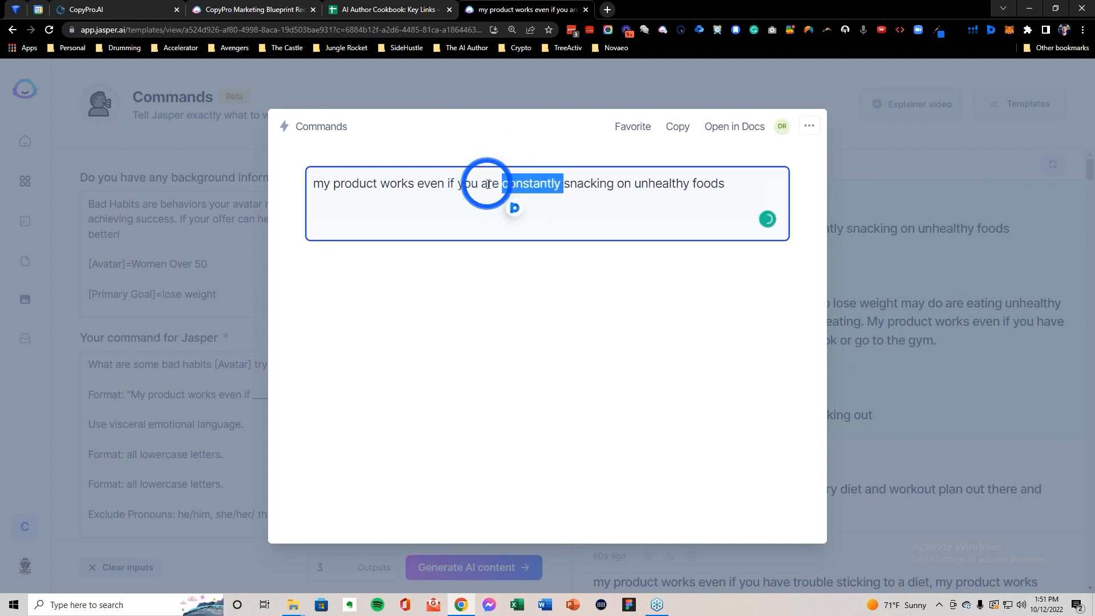
key("BackSpace")
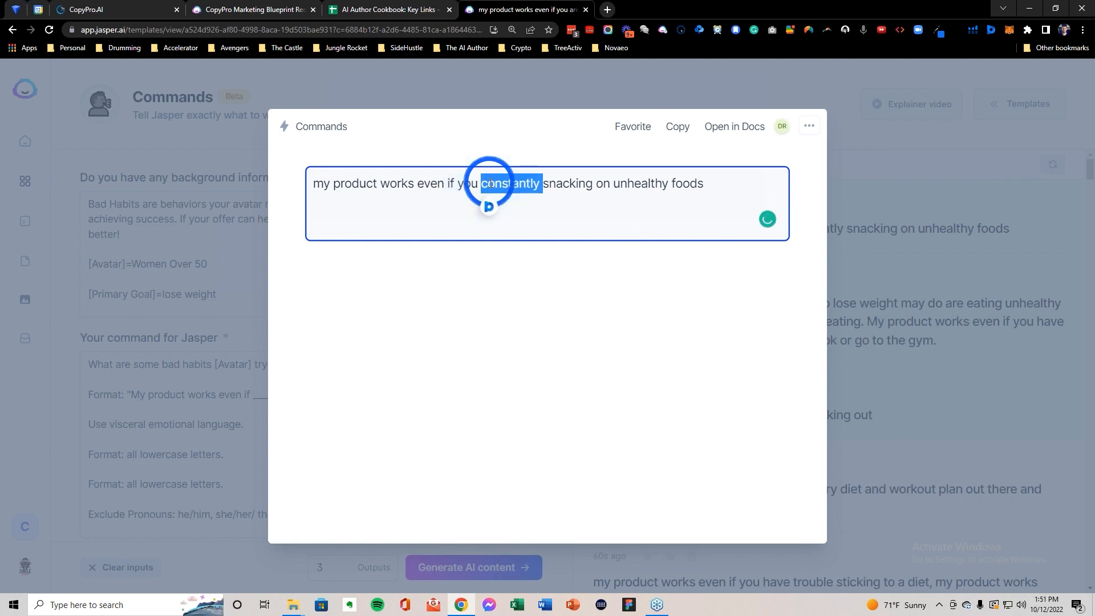
type("occasionally")
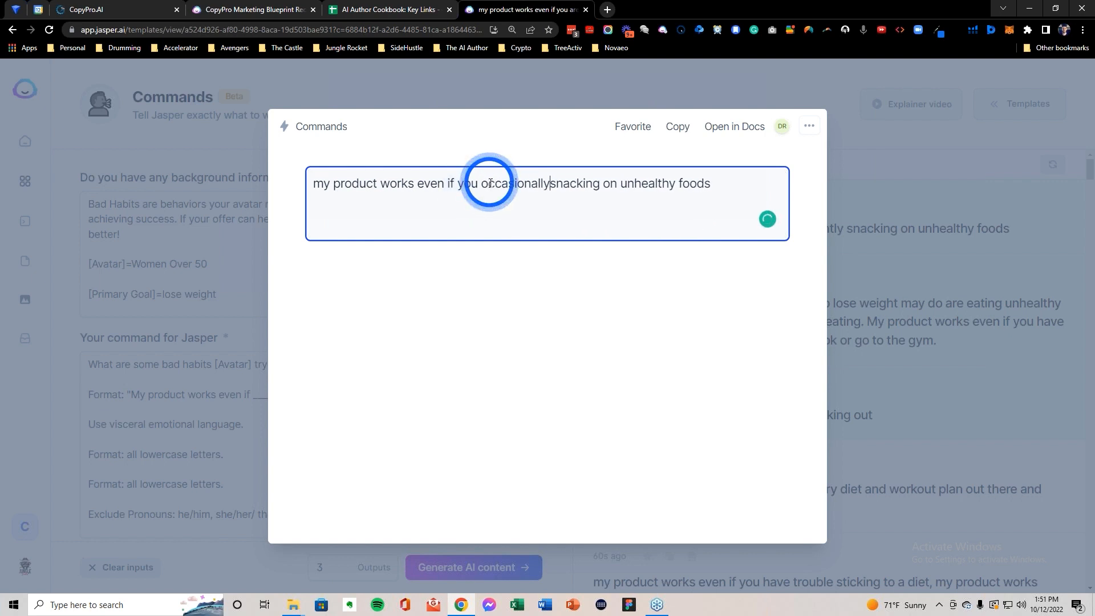
left_click_drag(601, 183, 585, 184)
key("BackSpace")
Step: Fill CopyPro's bad habit and its entry name with "occasionally snack on unhealthy foods" from the open Jasper output, and save the entry
left_click_drag(478, 183, 754, 194)
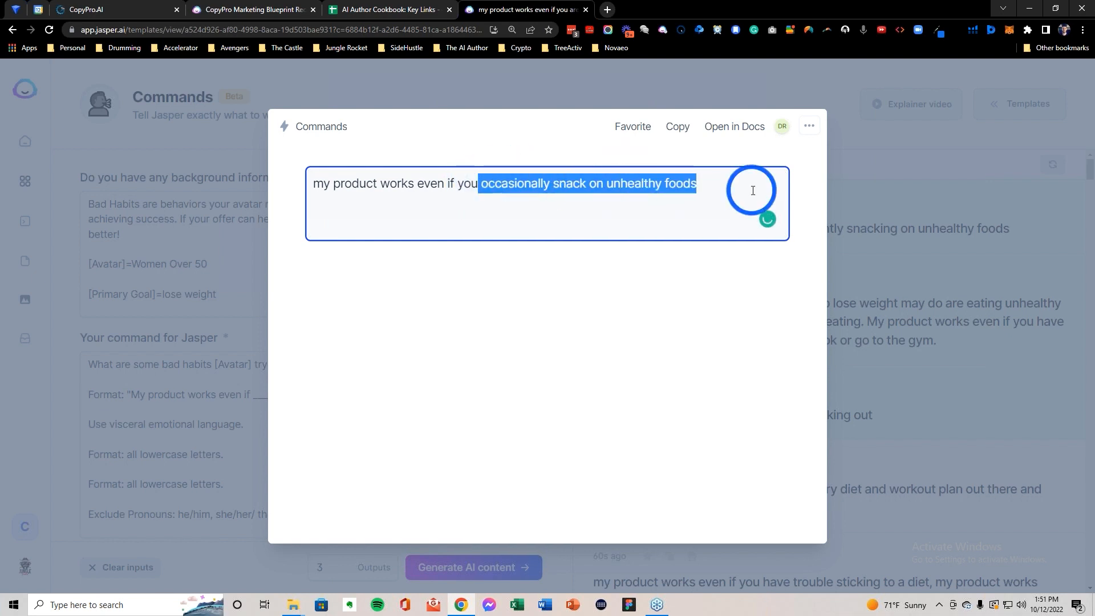
type("C")
key("ctrl+z")
left_click(484, 188)
left_click_drag(479, 188, 714, 184)
key("ctrl+c")
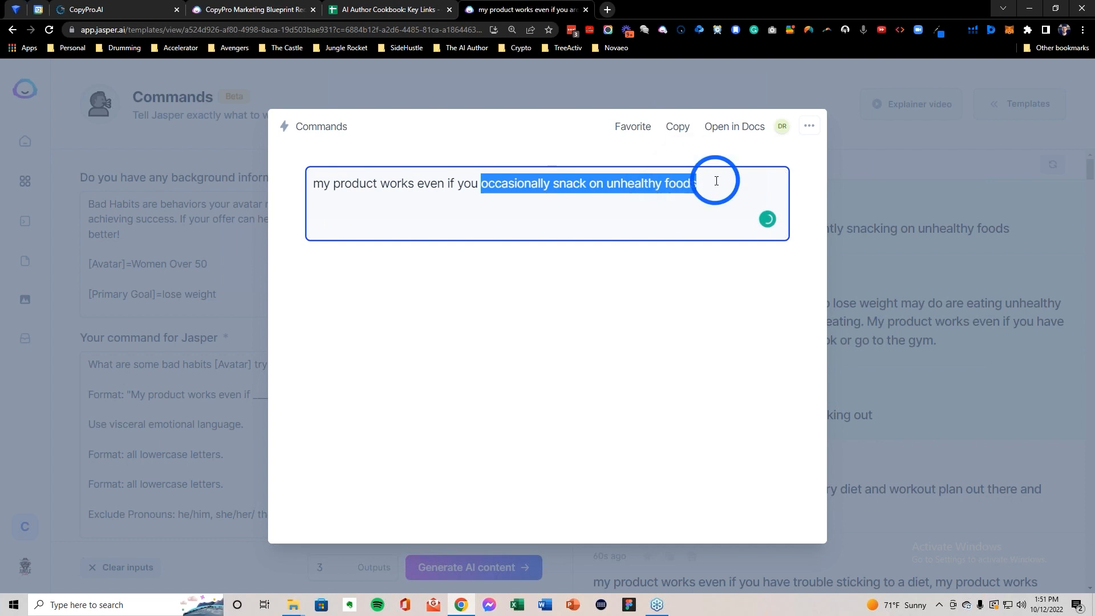
left_click(112, 8)
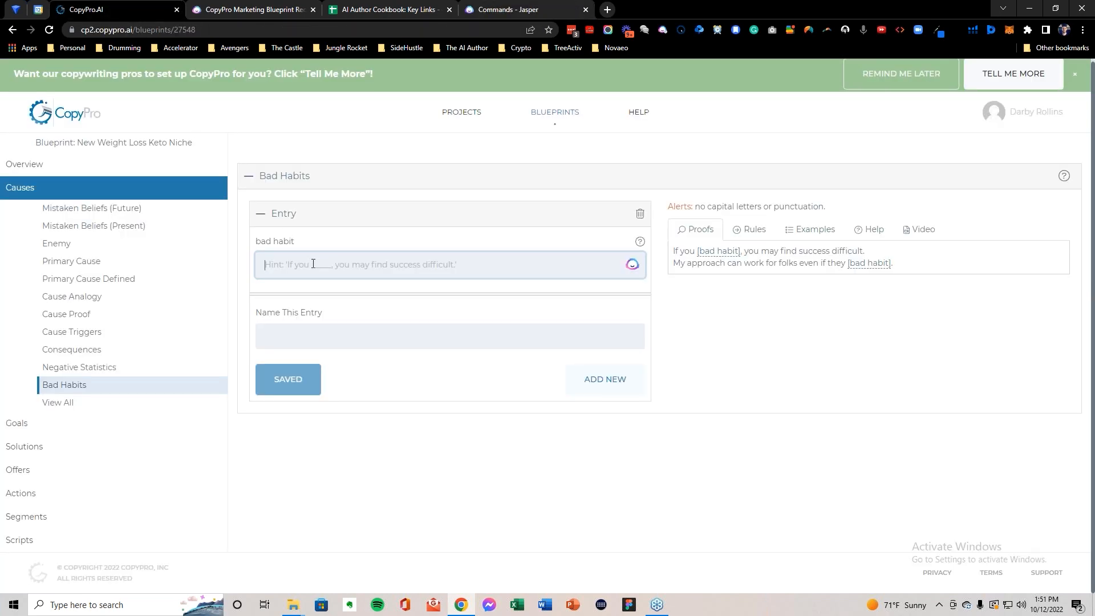
key("ctrl+v")
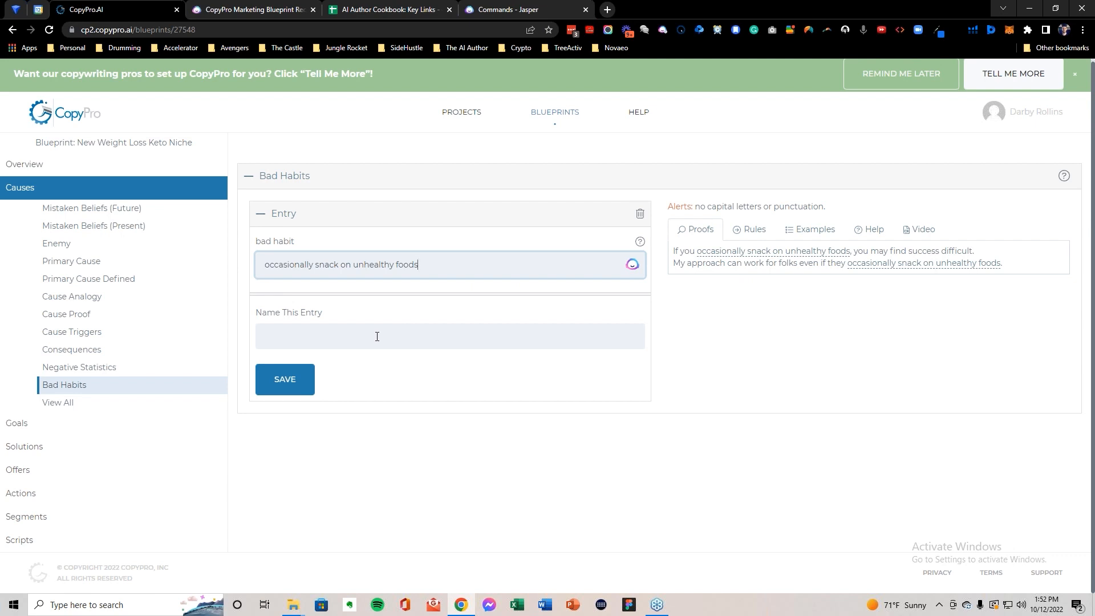
key("ctrl+v")
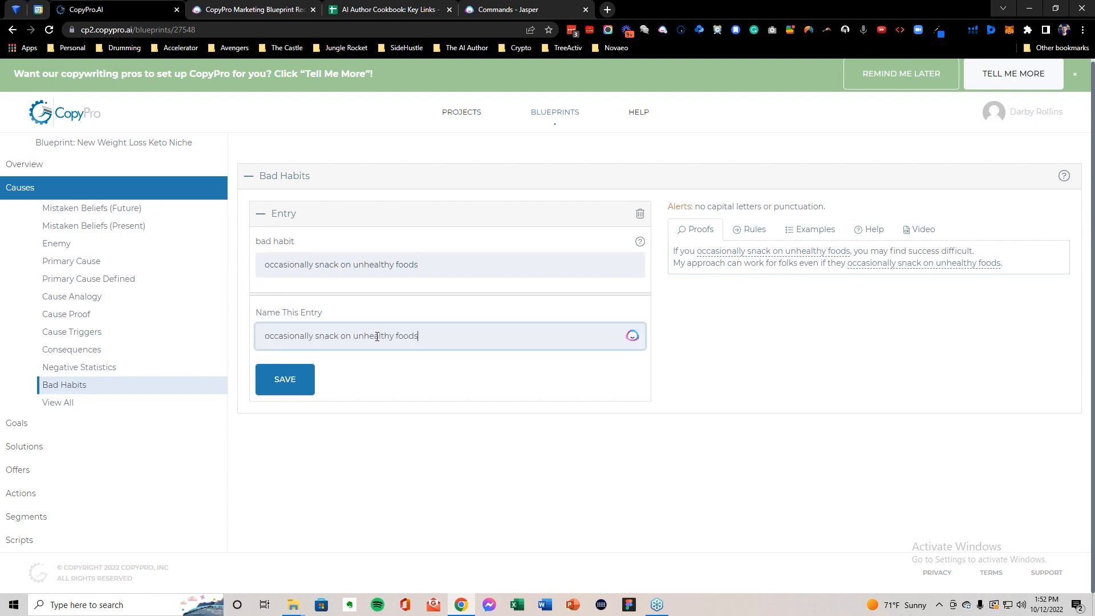
left_click(323, 381)
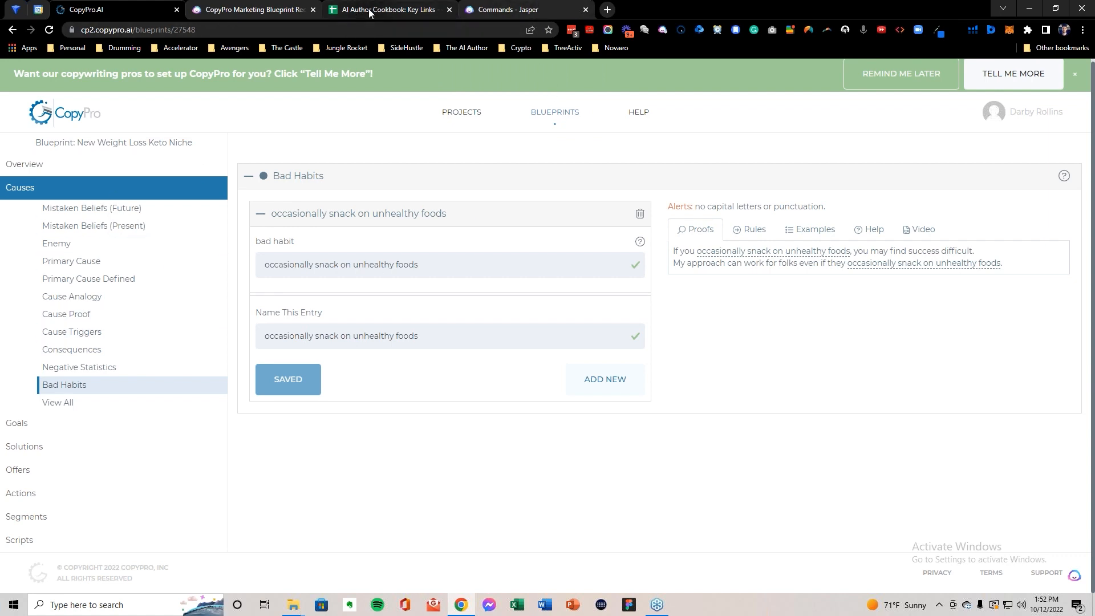
Step: Switch to the Google Sheets mastersheet and locate the background info in the Secondary Goals row under Goals
left_click(401, 10)
left_click(269, 325)
scroll(276, 325, "down", 2)
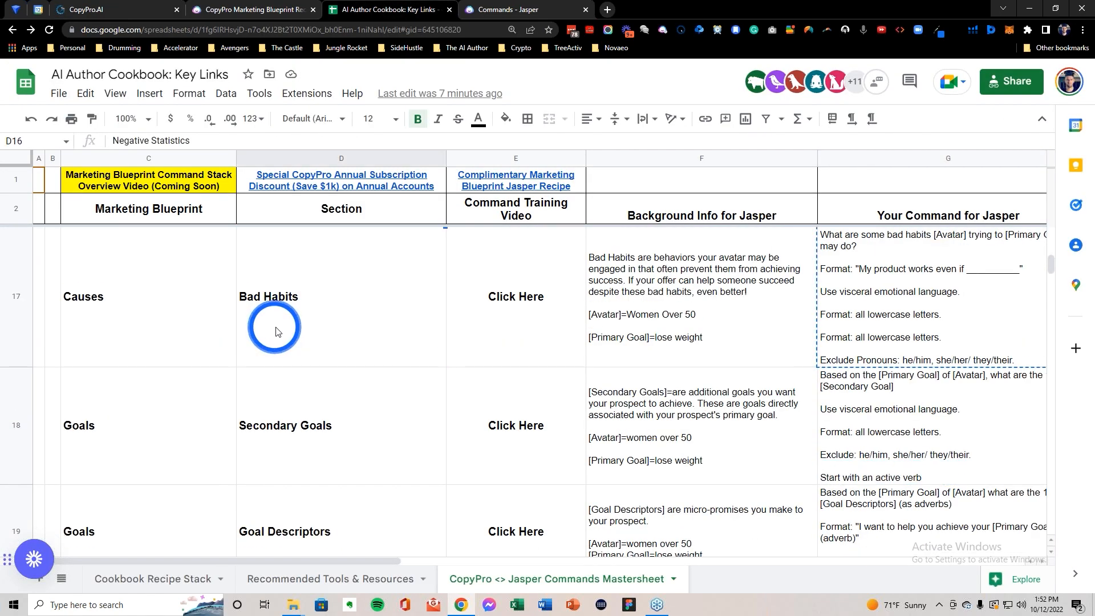
left_click(16, 425)
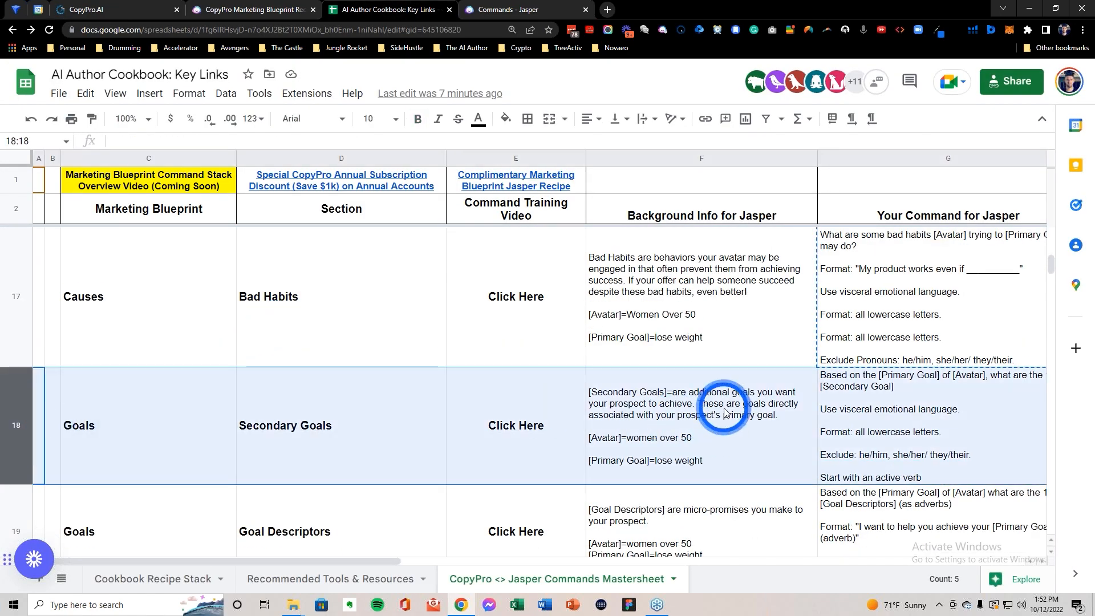
left_click(676, 422)
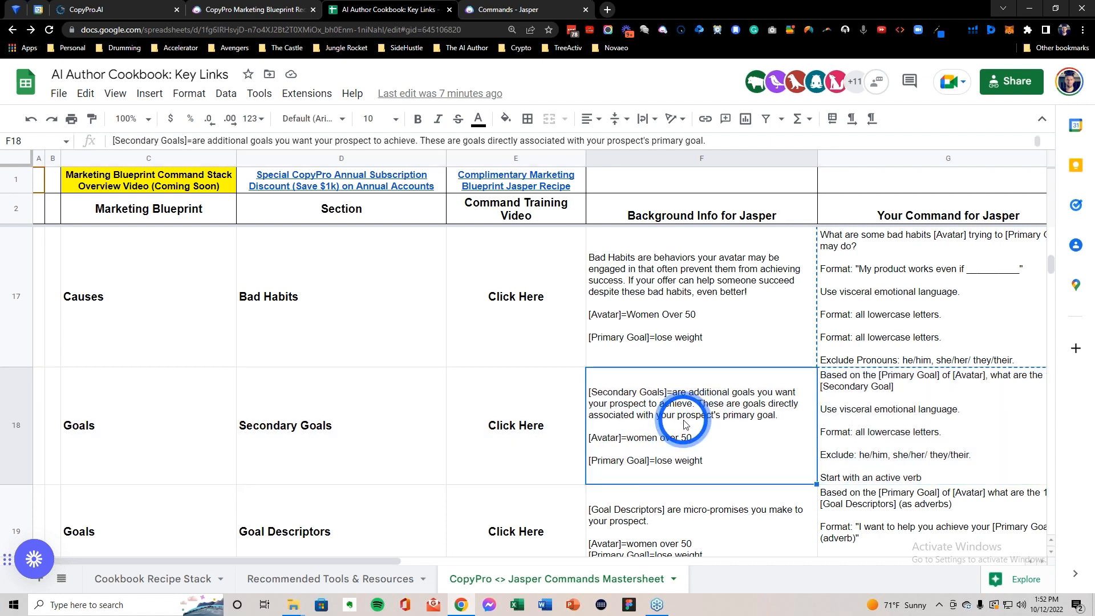
Step: Switch to CopyPro and open the Secondary Goals (Future) entry in the blueprint's Goals section
left_click(112, 9)
left_click(23, 427)
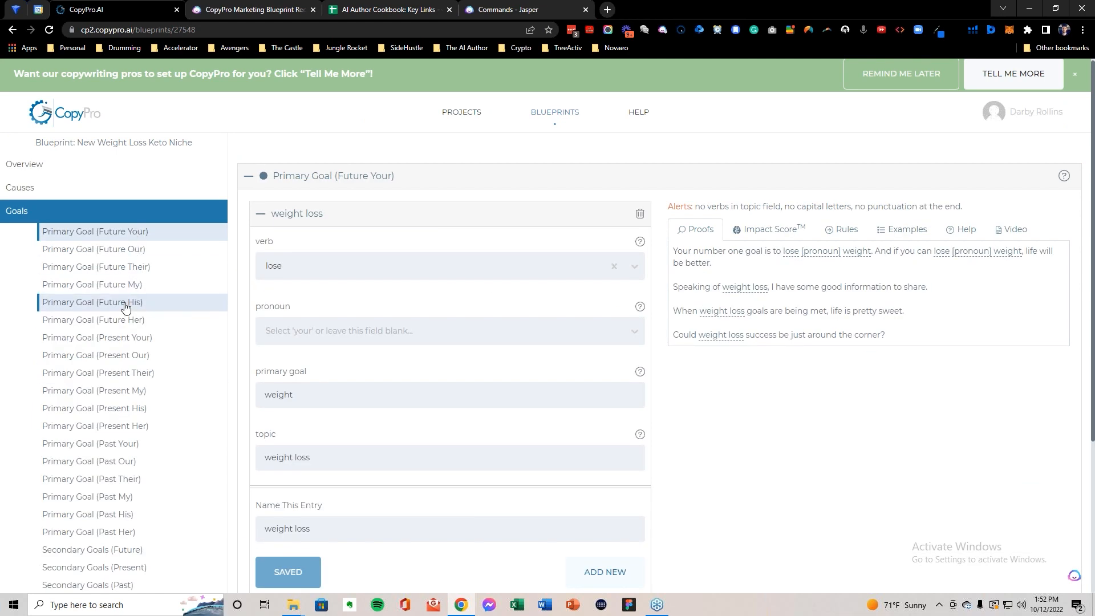
left_click(106, 550)
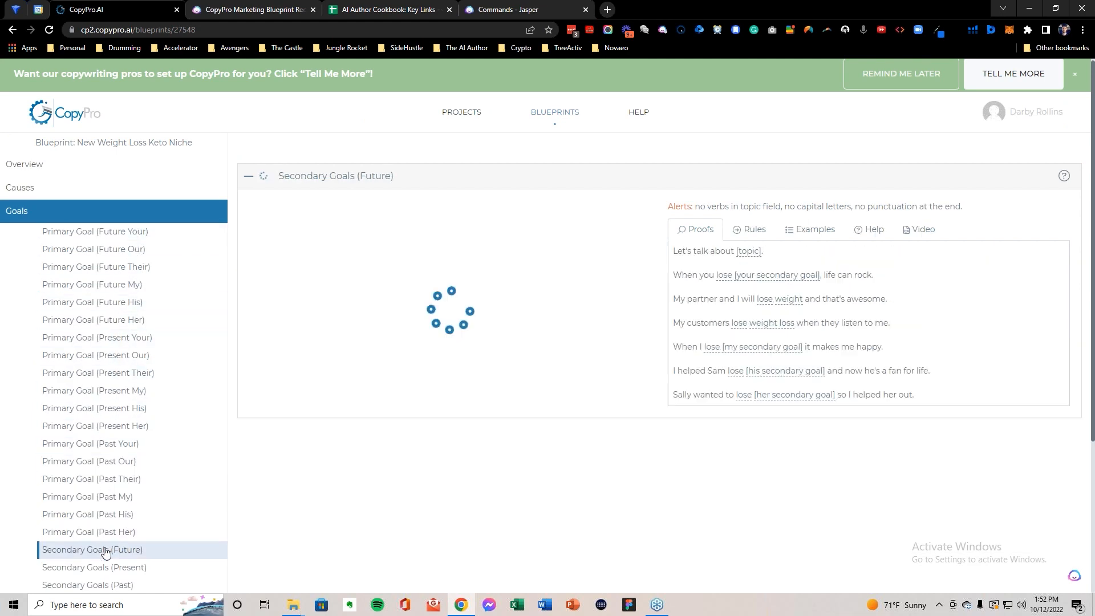
left_click(306, 282)
Step: Switch to Jasper and clear the bad-habits background information from the Commands template
left_click(512, 9)
left_click(170, 233)
left_click(214, 262)
key("ctrl+a")
key("ctrl+v")
left_click(230, 198)
key("ctrl+a")
key("BackSpace")
Step: Copy the Secondary Goals background info from the mastersheet into Jasper's background field and remove the surrounding quotation marks
left_click(388, 9)
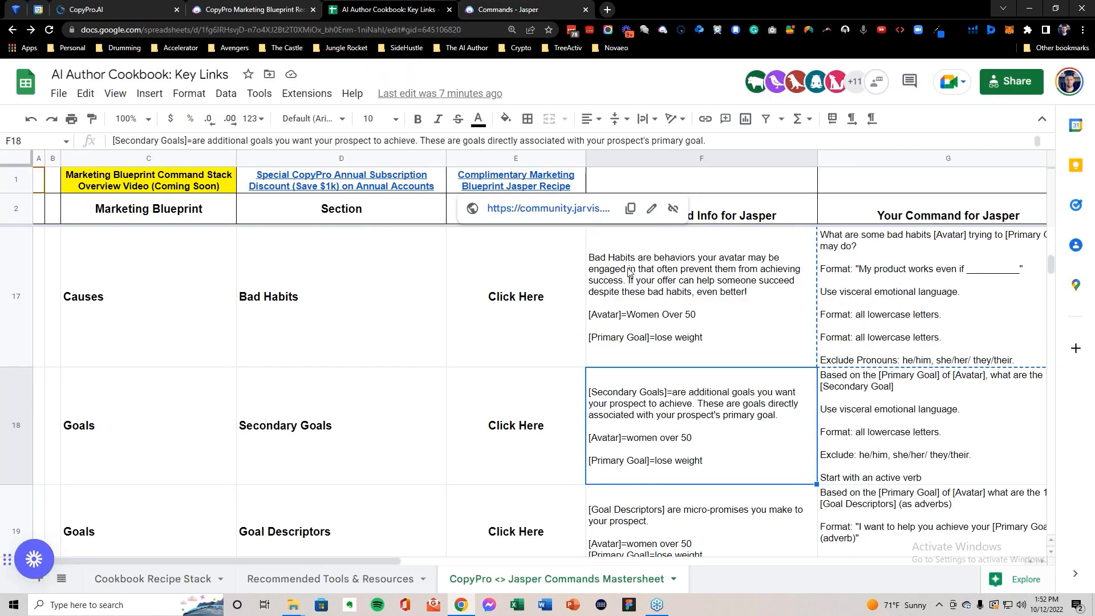
left_click(690, 459)
key("ctrl+c")
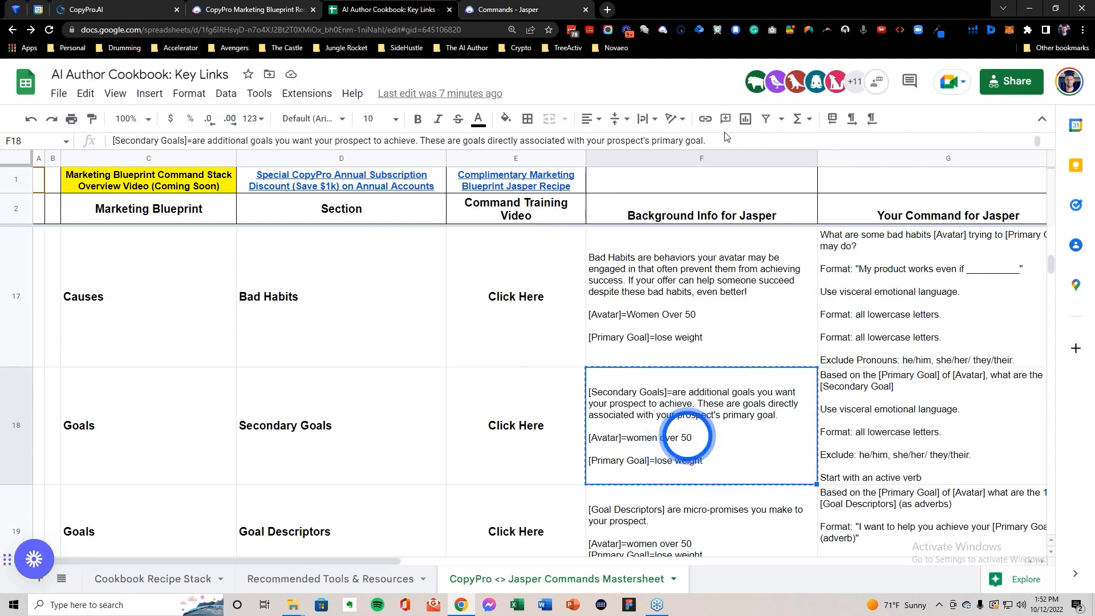
left_click(500, 9)
key("ctrl+v")
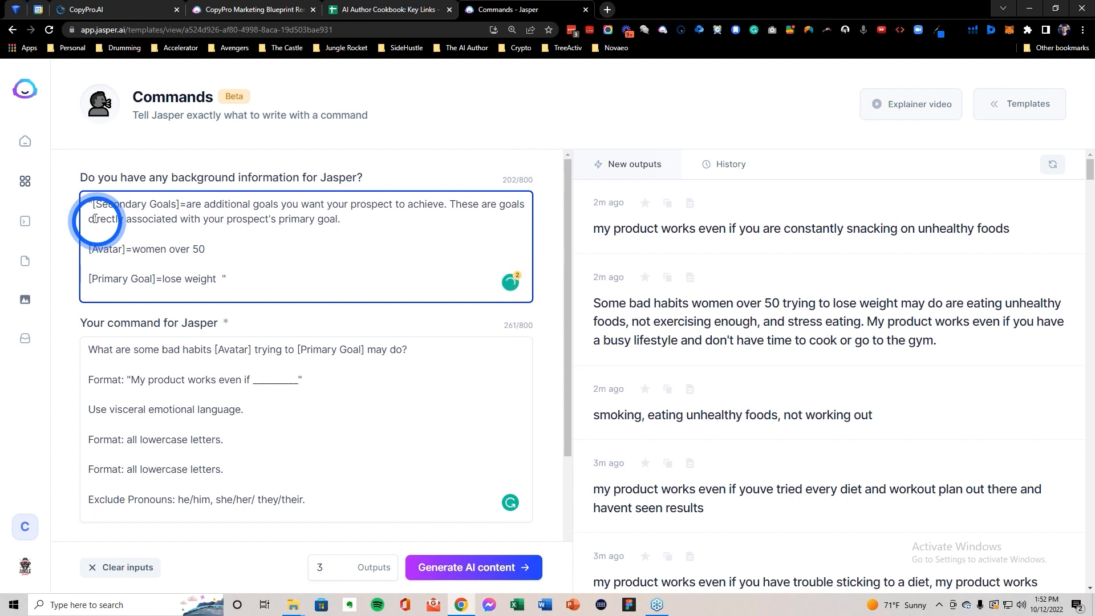
left_click(92, 202)
key("BackSpace")
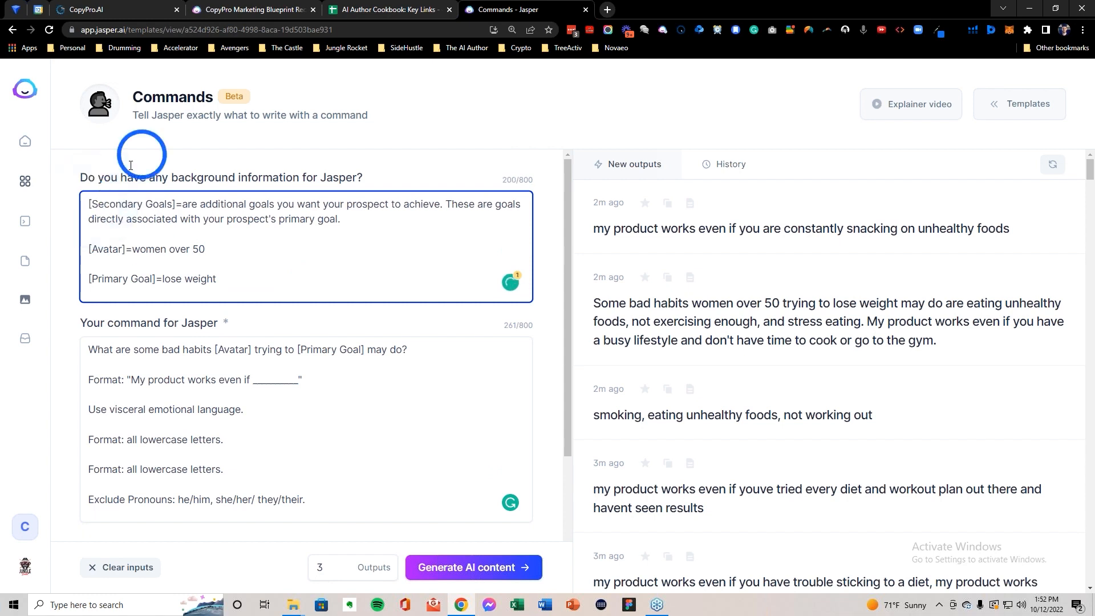
Step: Replace Jasper's bad-habits command with the Secondary Goals command copied from the mastersheet
left_click(396, 7)
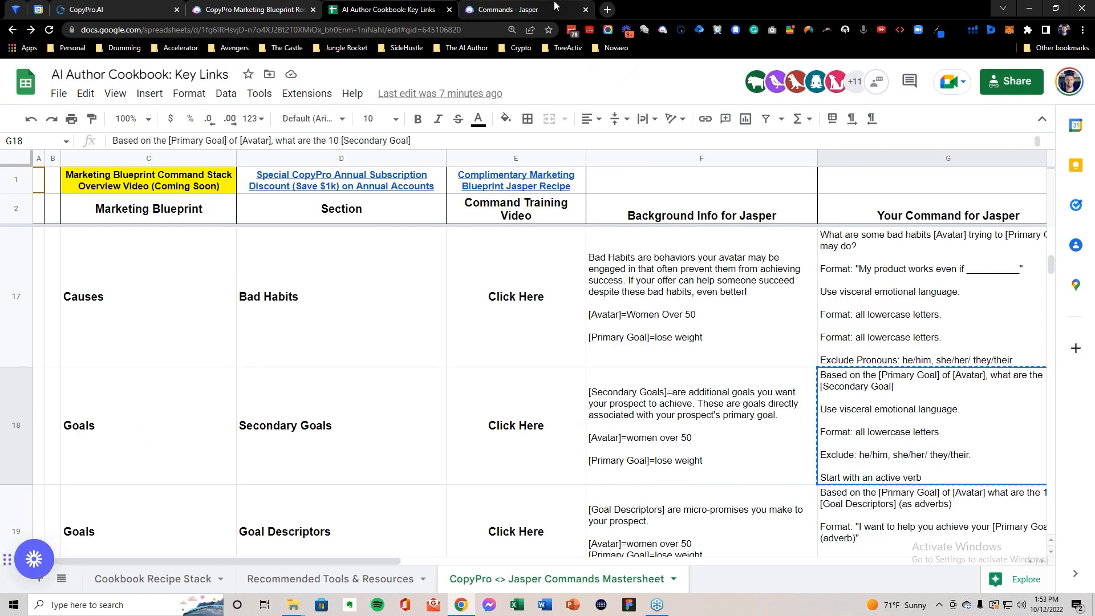
left_click(530, 10)
left_click(225, 362)
key("ctrl+a")
key("Delete")
key("ctrl+v")
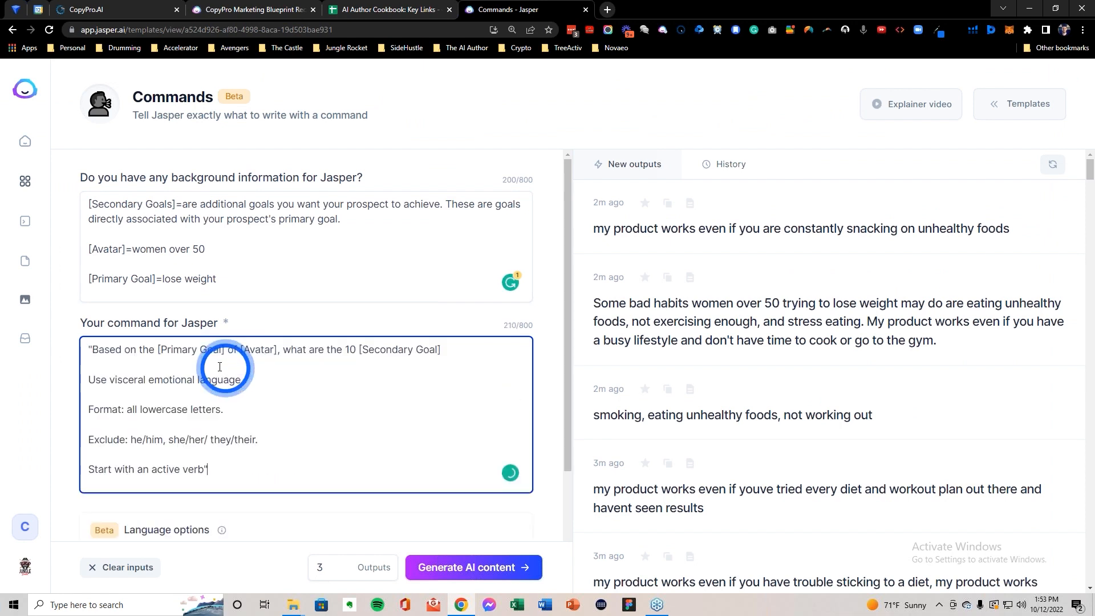
Step: Remove the quotation marks around the Secondary Goals command and generate three outputs
left_click(90, 349)
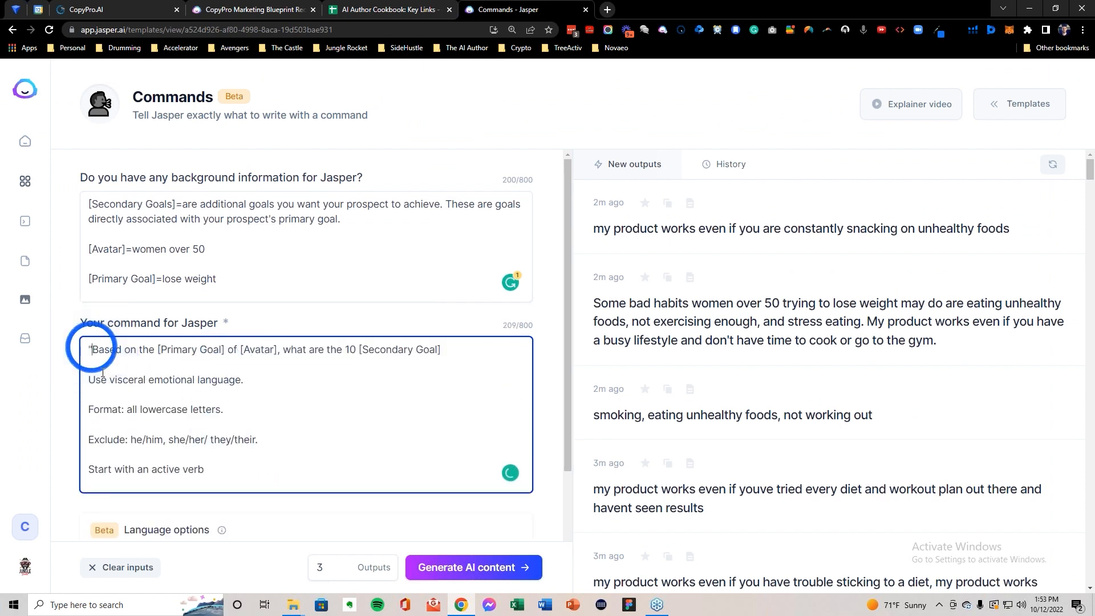
key("Delete")
key("ctrl+End")
key("BackSpace")
left_click(463, 567)
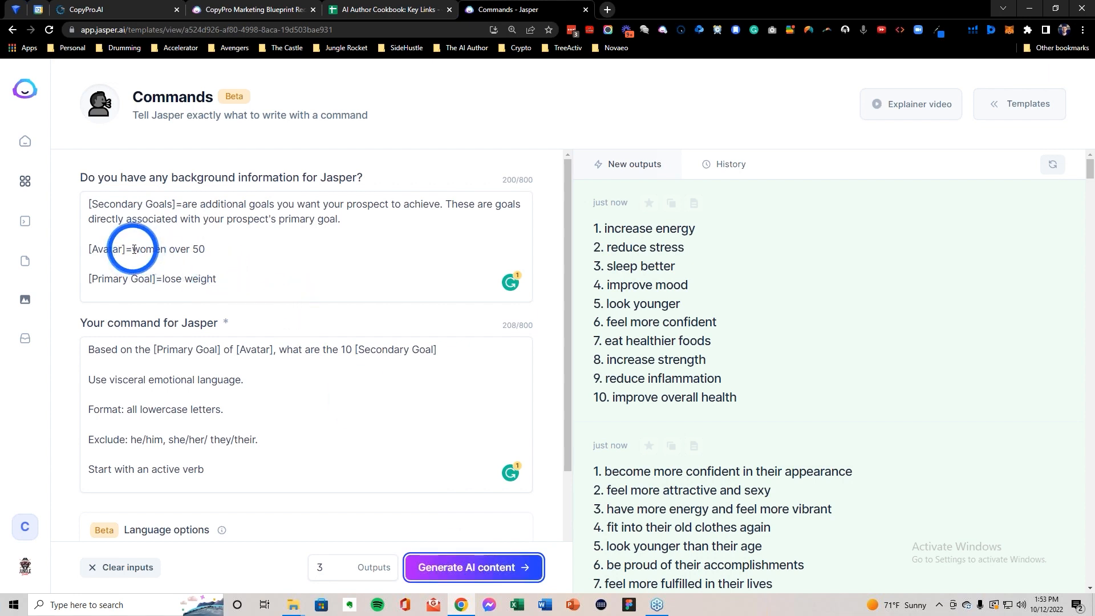
Step: Set the primary goal to "master email marketing" and the avatar to "internet marketers", and generate three outputs
left_click_drag(133, 249, 258, 277)
type("master email marketing")
left_click_drag(244, 251, 139, 247)
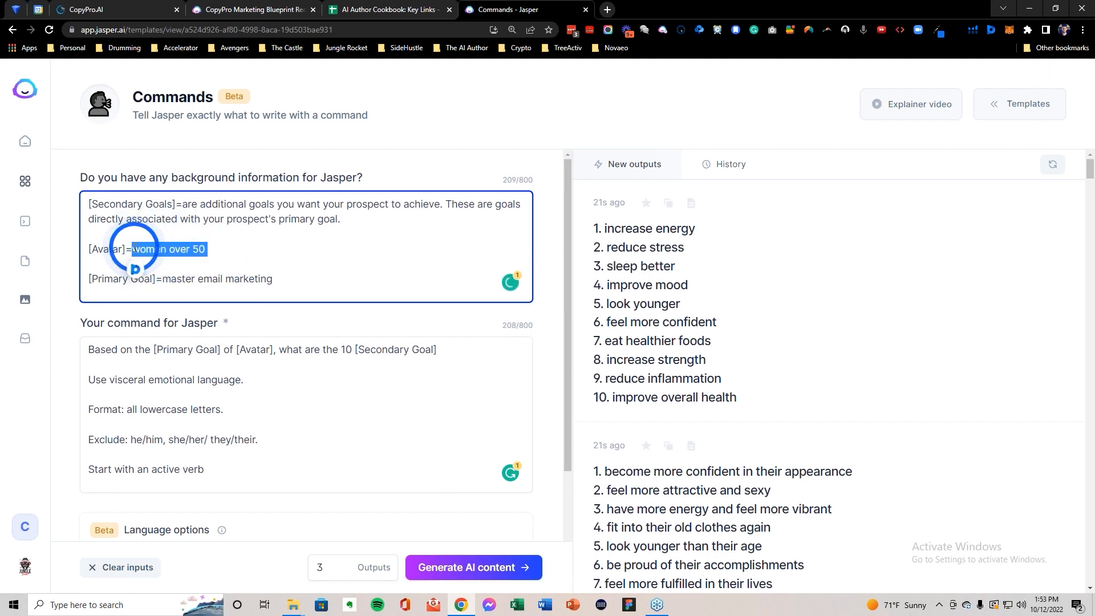
type("internet marketers")
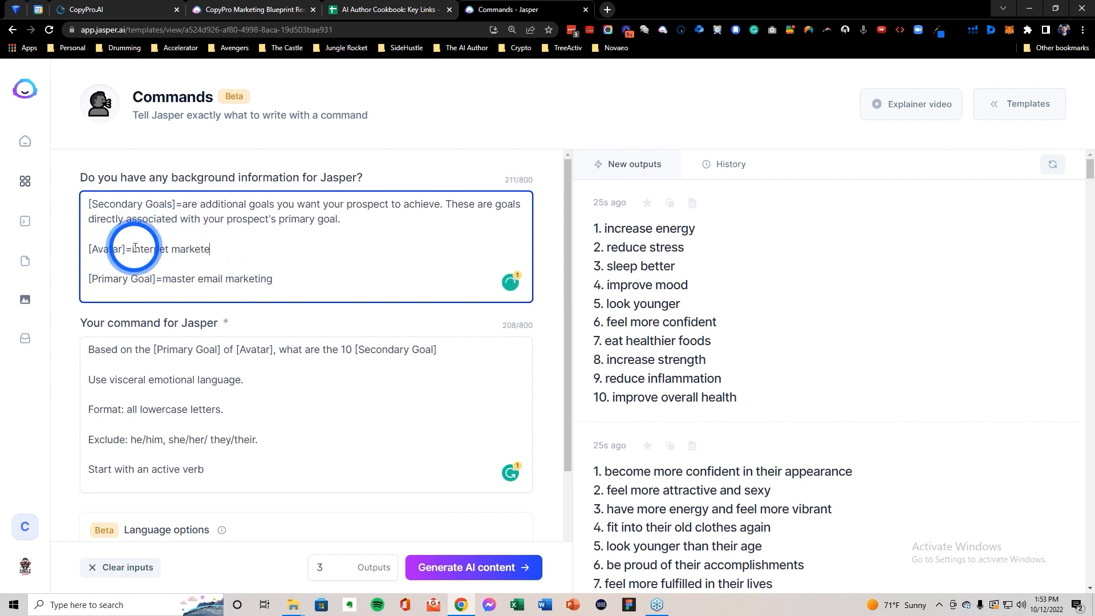
left_click(467, 570)
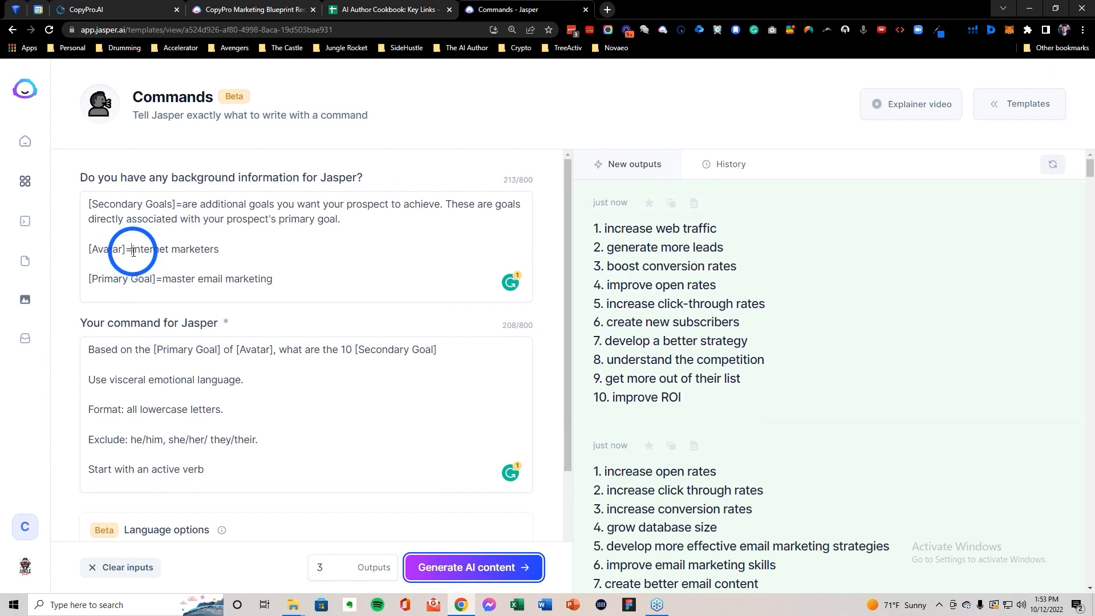
Step: Set the avatar to "women over 50" and the primary goal to "lose weight", and generate three outputs
left_click_drag(133, 251, 310, 239)
type("women over 50")
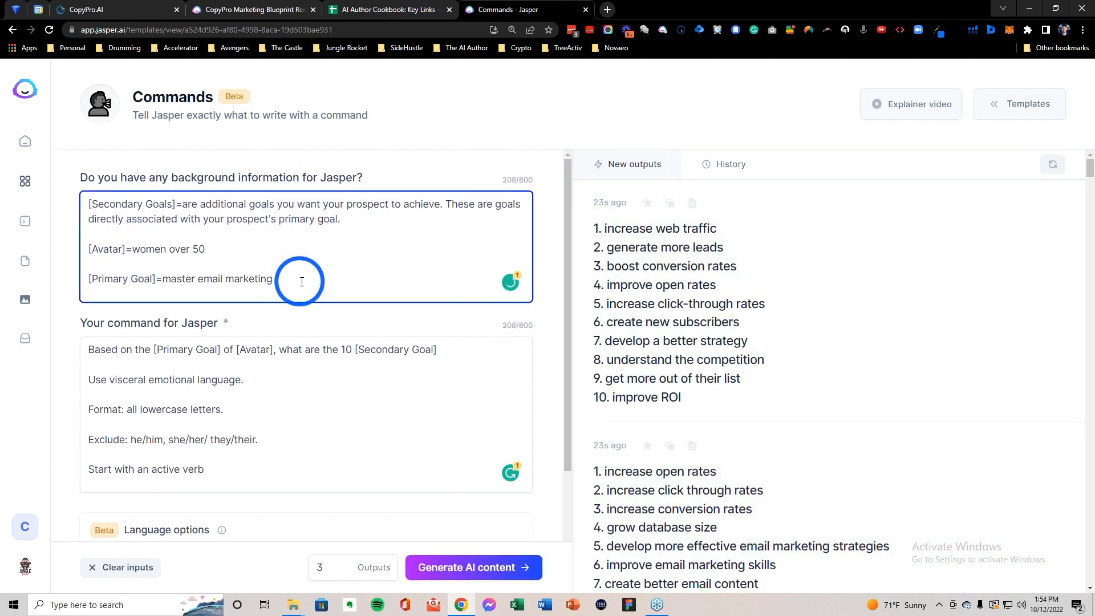
left_click_drag(273, 279, 163, 280)
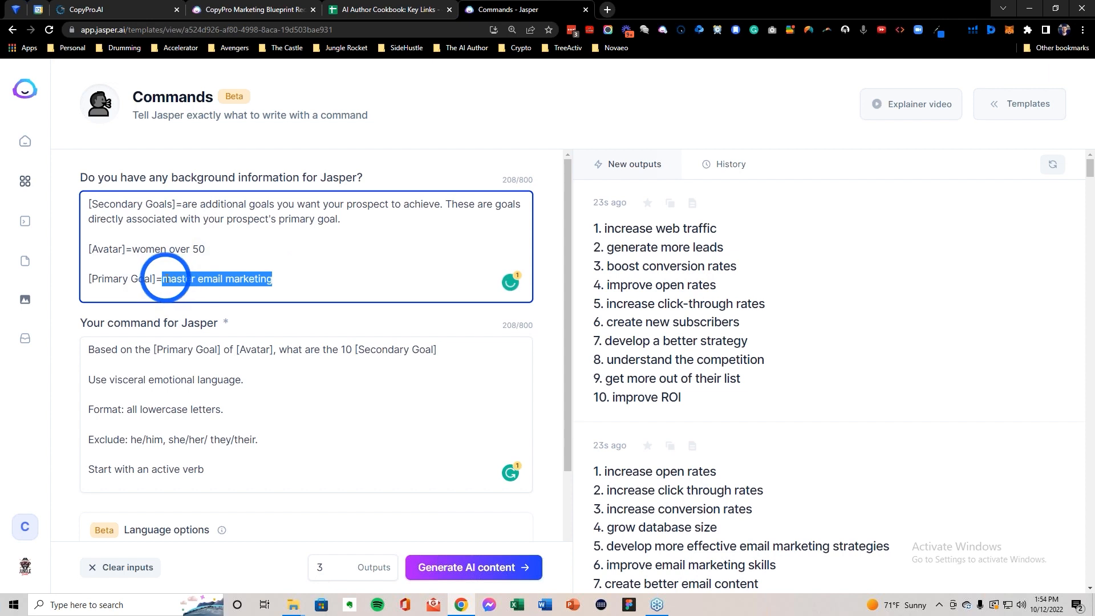
type("lose eeight")
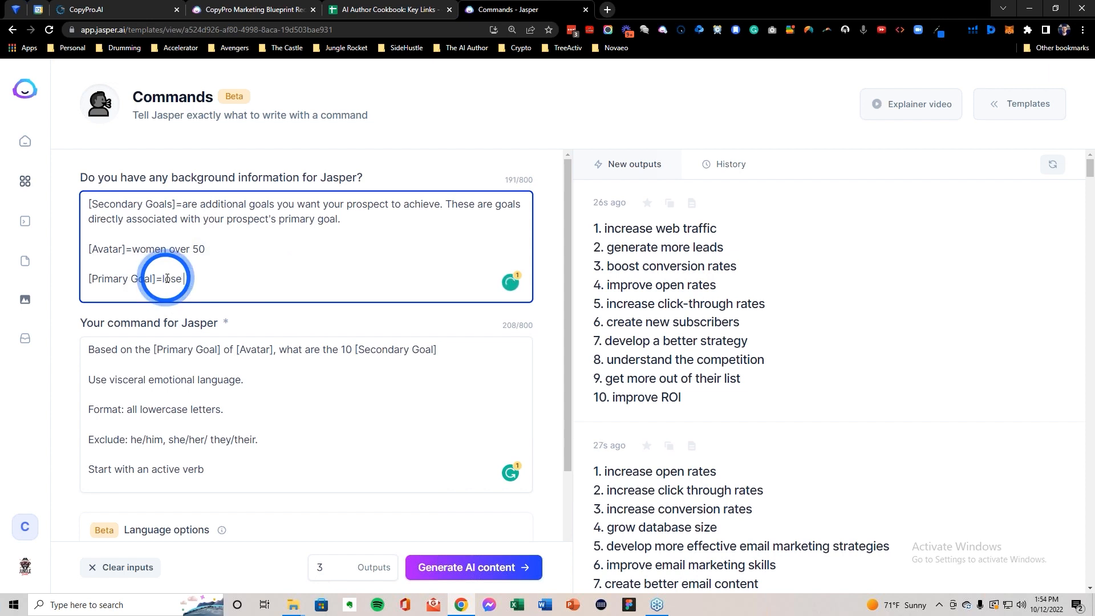
left_click(469, 561)
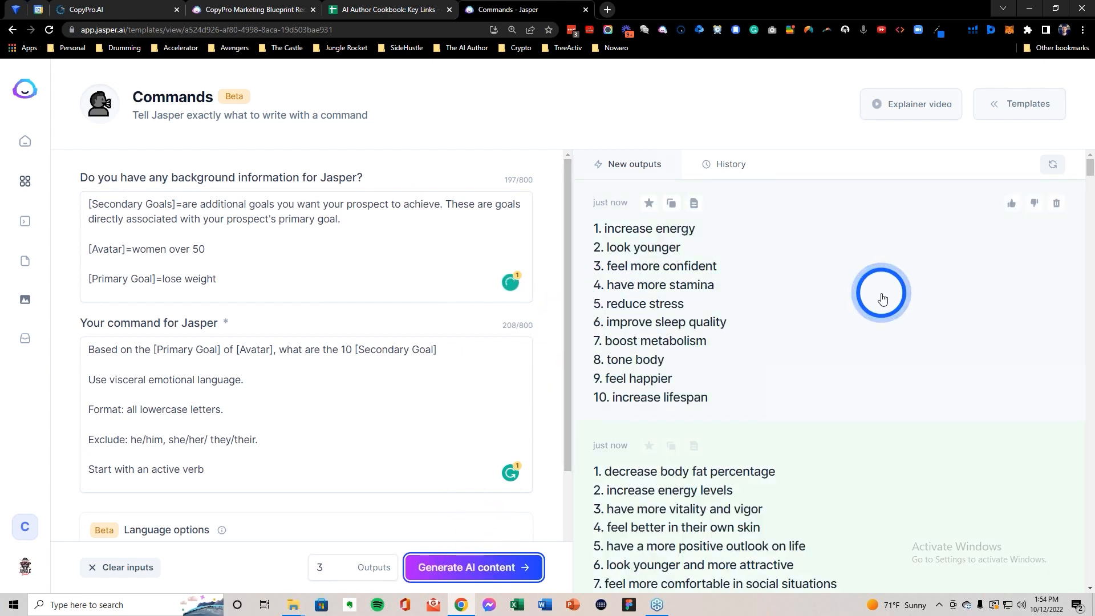
Step: Open the first generated secondary-goals list and copy "feel more confident"
scroll(884, 296, "down", 1)
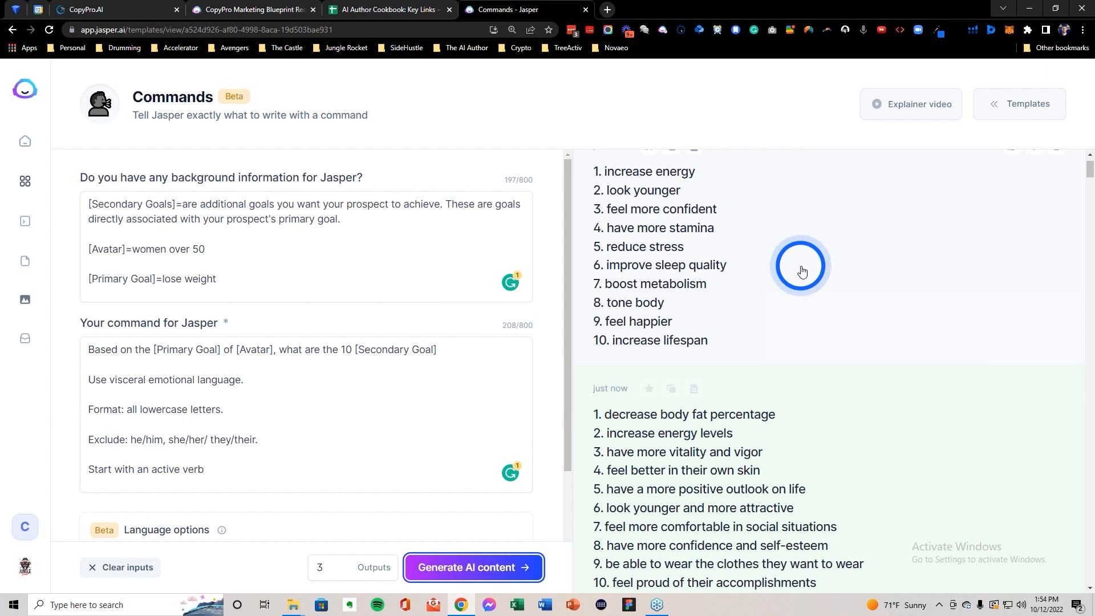
left_click(802, 269)
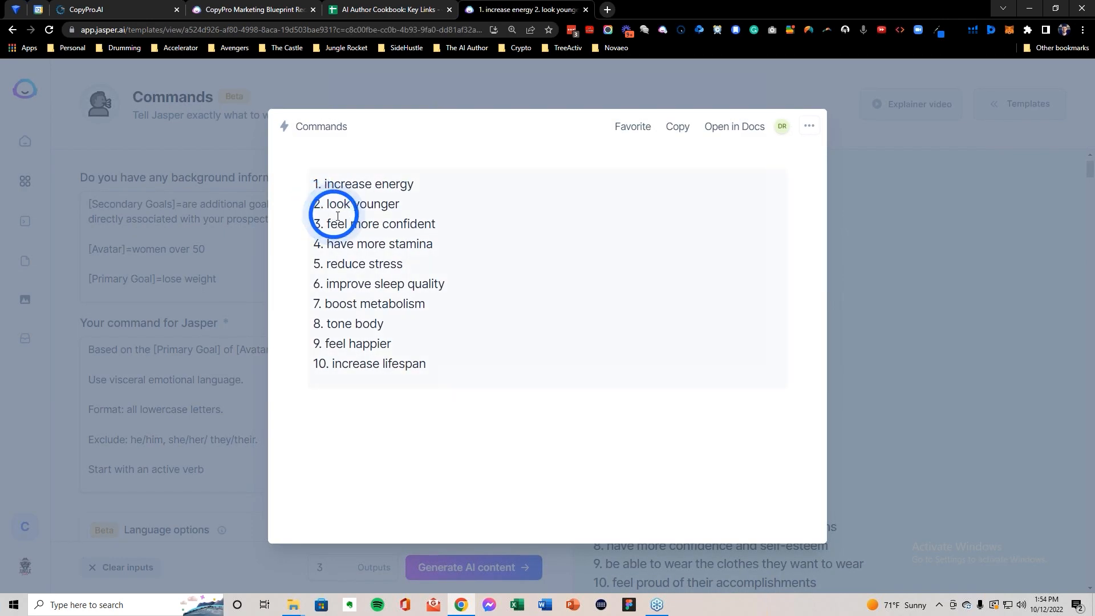
left_click_drag(326, 223, 476, 223)
key("ctrl+c")
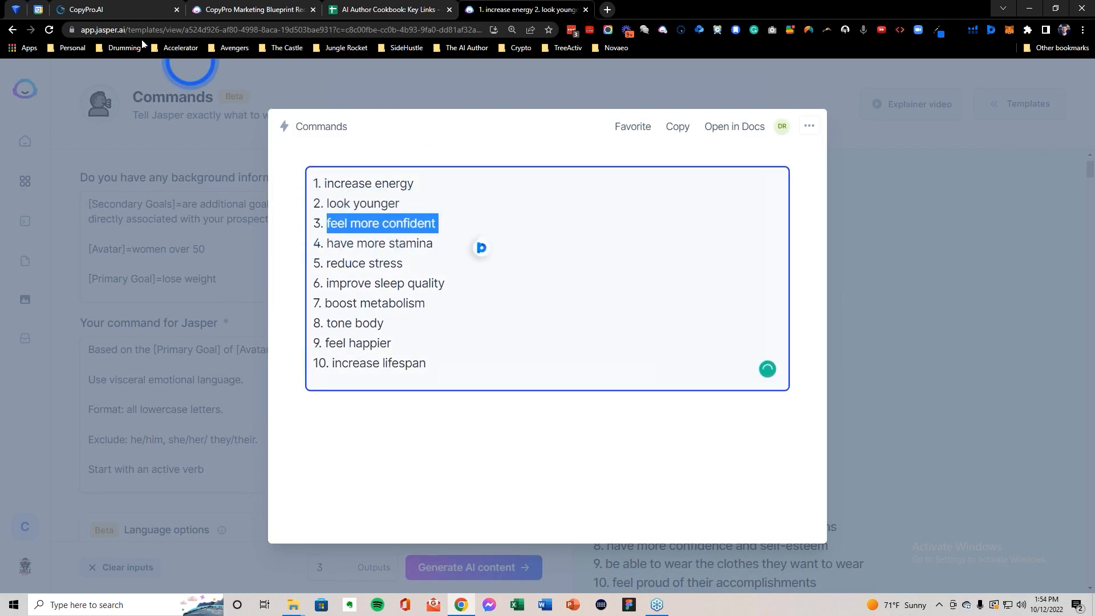
Step: In CopyPro's Secondary Goals (Future) entry, create the verb "feel" and enter "more confident" as your secondary goal
left_click(86, 9)
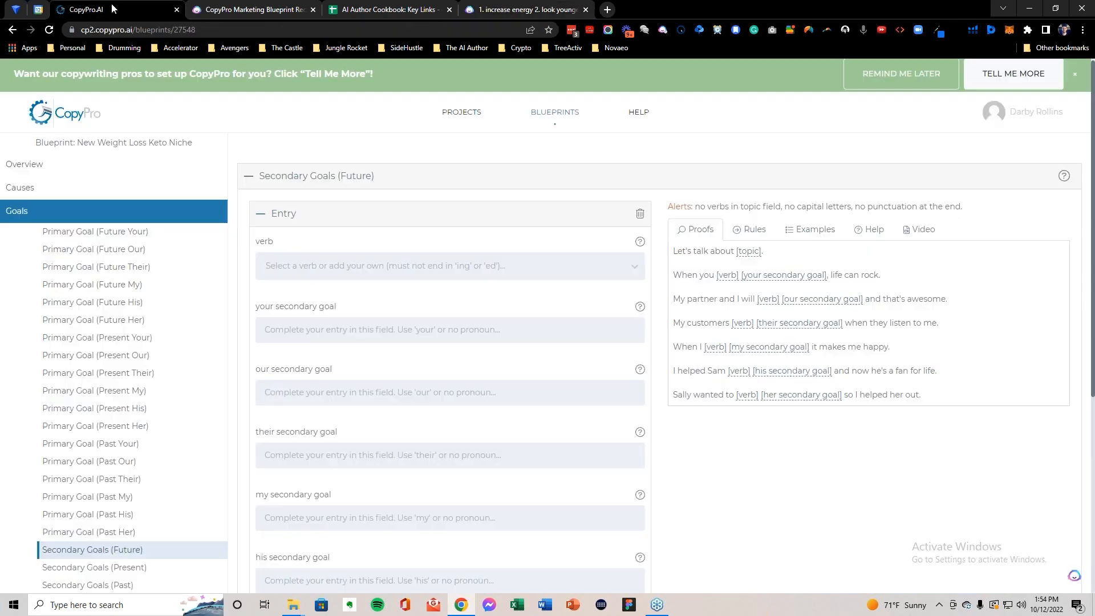
left_click(314, 268)
type("feel")
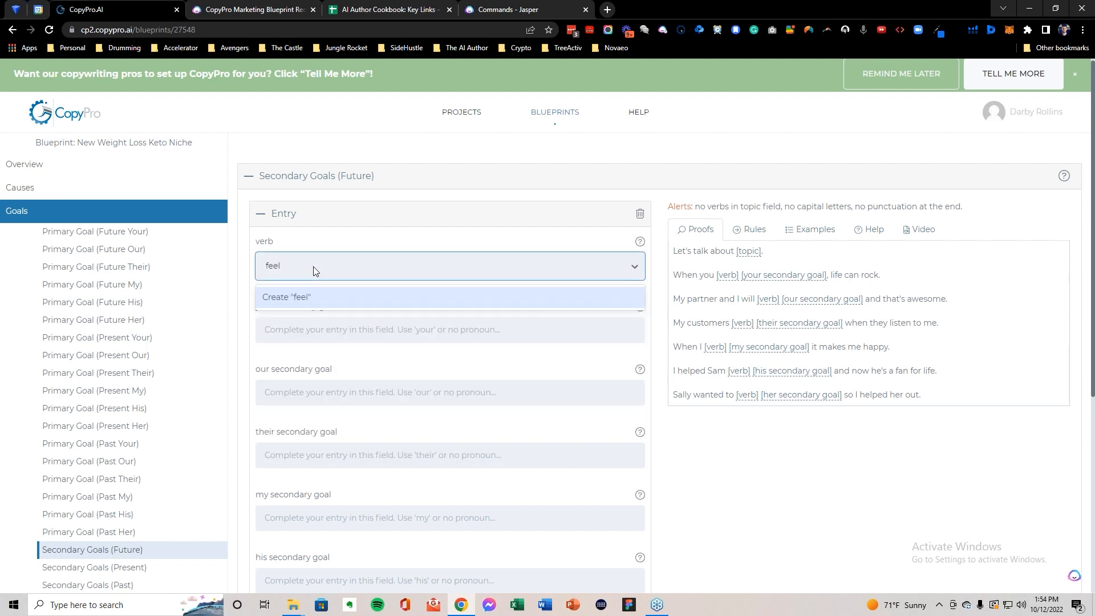
key("Return")
left_click(371, 330)
type("more confident")
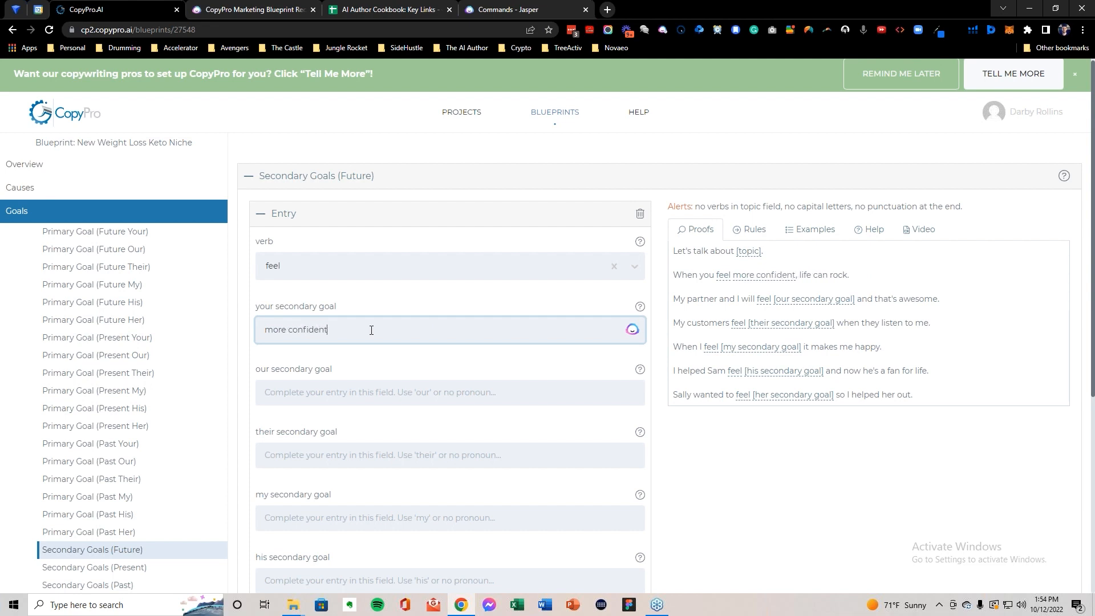
Step: Name the secondary goal entry "feel more confident" and save it
scroll(402, 284, "down", 5)
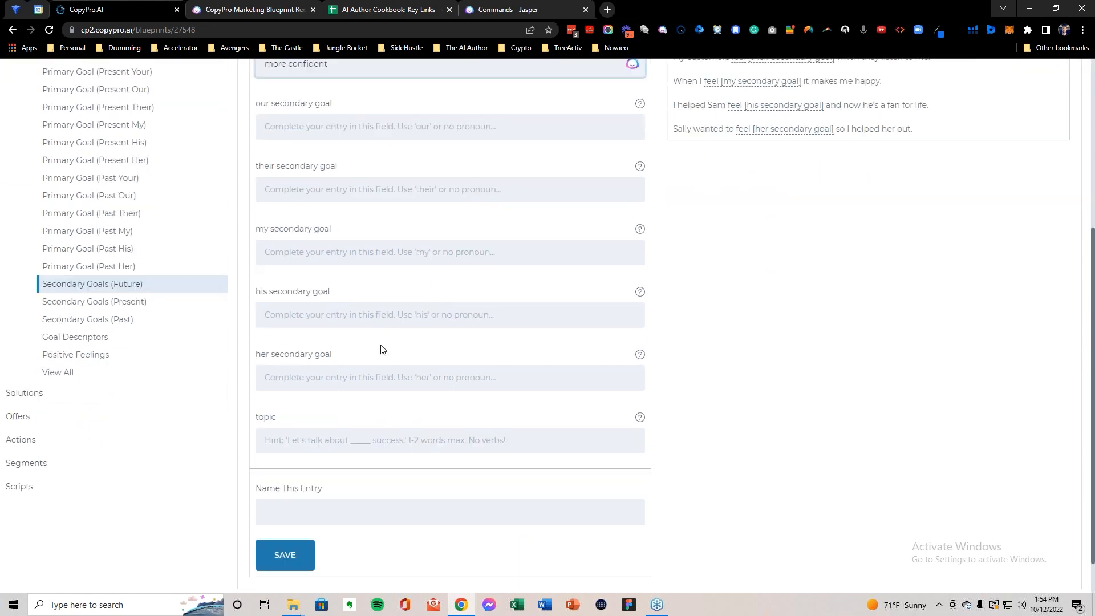
left_click(314, 495)
key("ctrl+v")
left_click(293, 534)
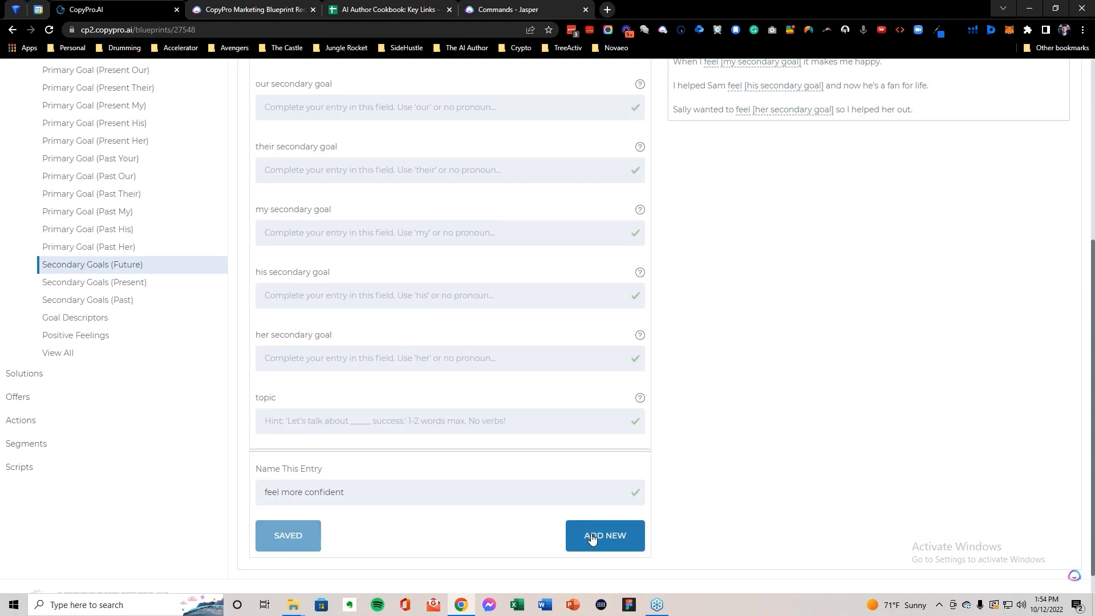
Step: Add a blank Secondary Goals (Future) entry and reopen the "feel more confident" entry
left_click(592, 538)
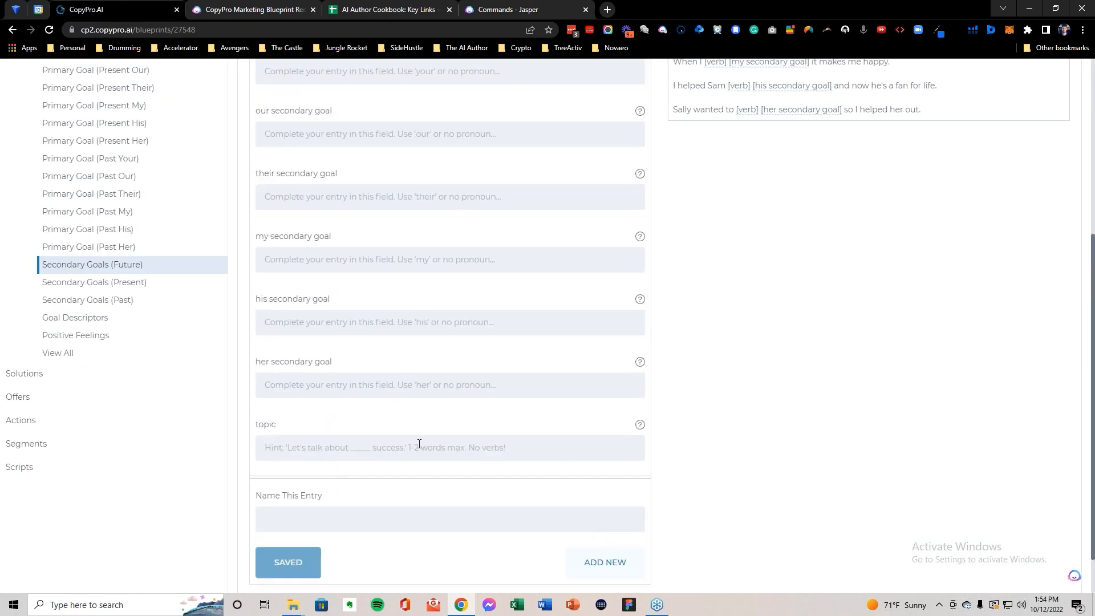
left_click(311, 441)
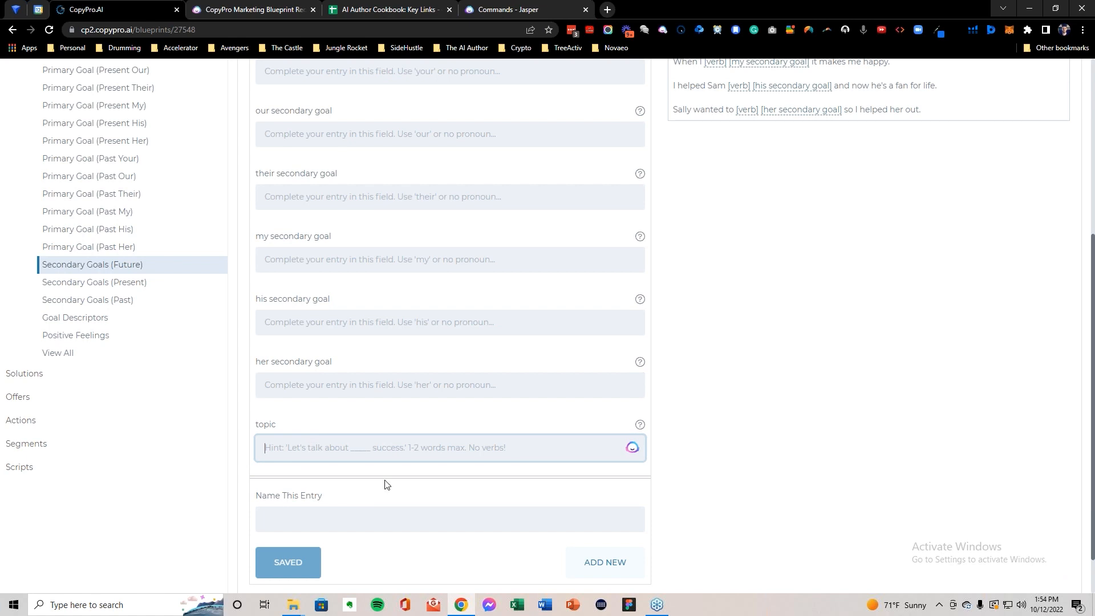
scroll(327, 206, "up", 5)
left_click(329, 214)
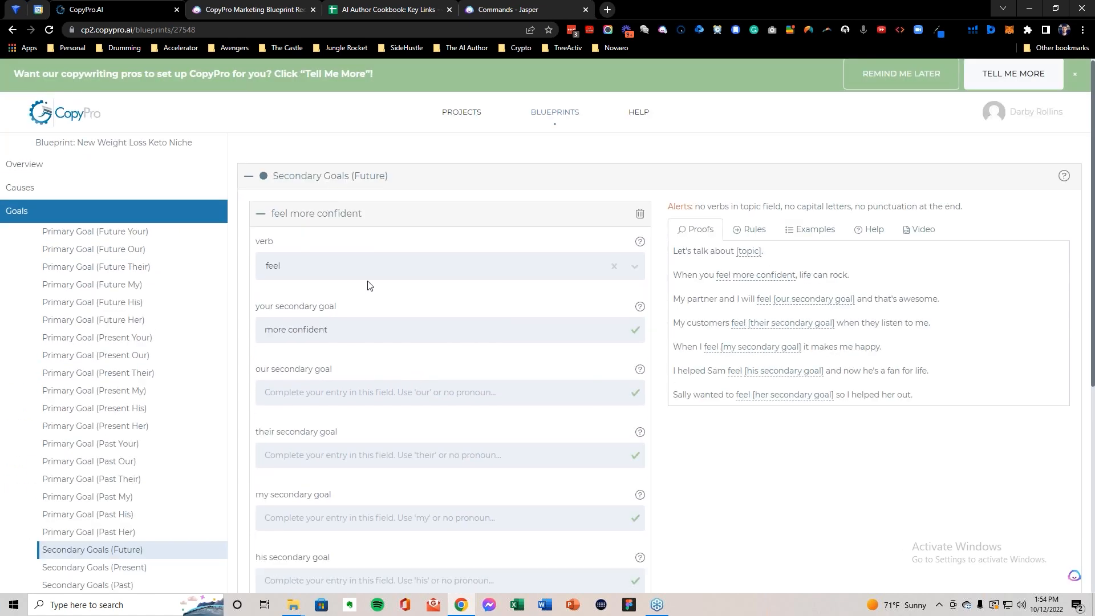
Step: Set the "feel more confident" entry's topic to "confidence" and save the entry
scroll(367, 285, "down", 6)
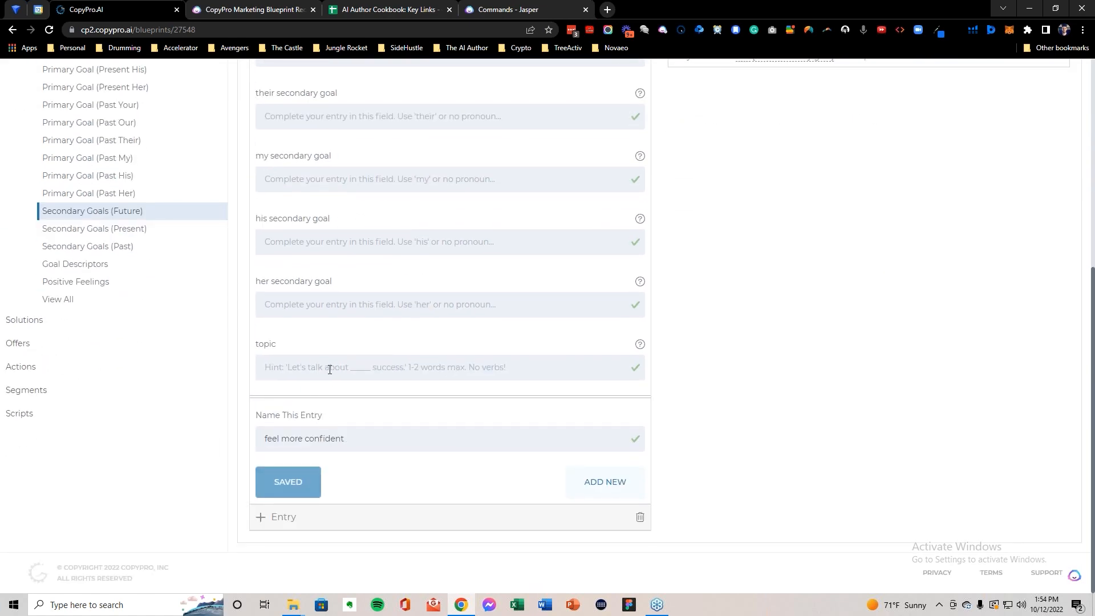
left_click(361, 375)
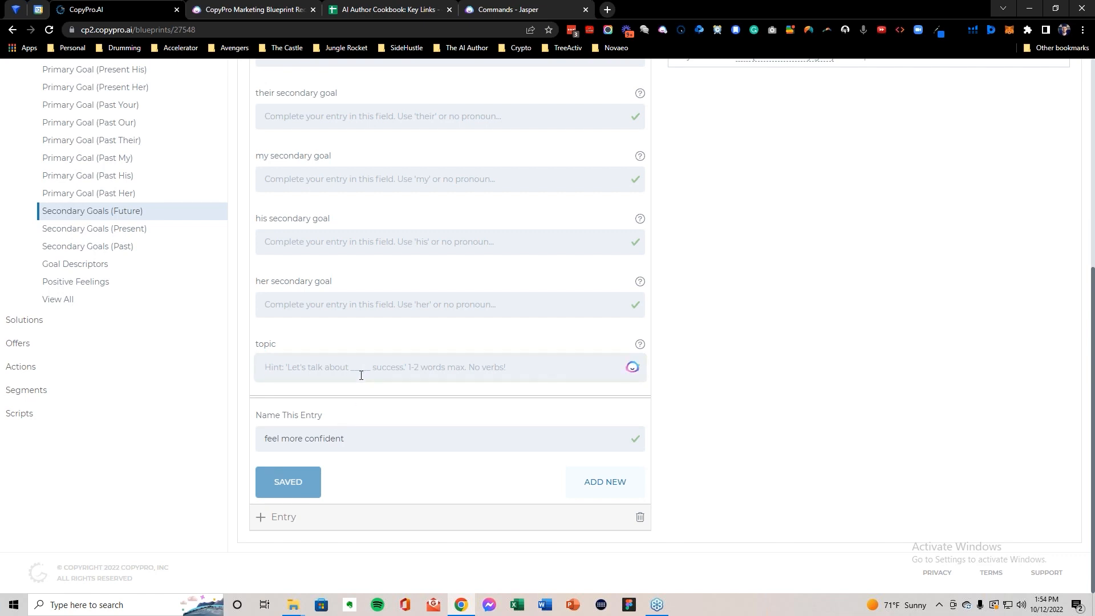
type("confidence")
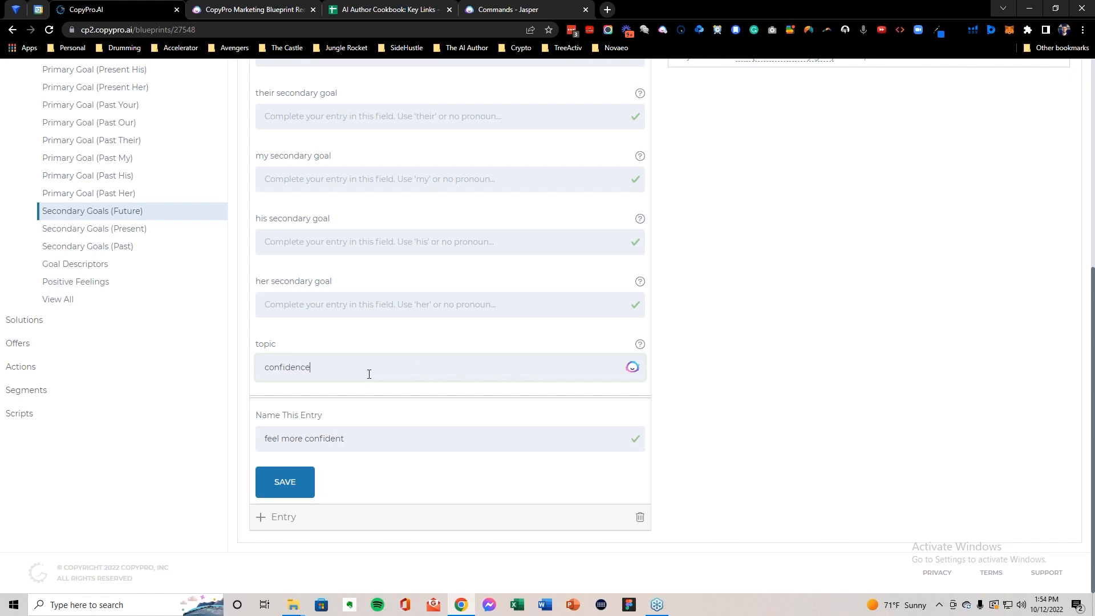
key("Return")
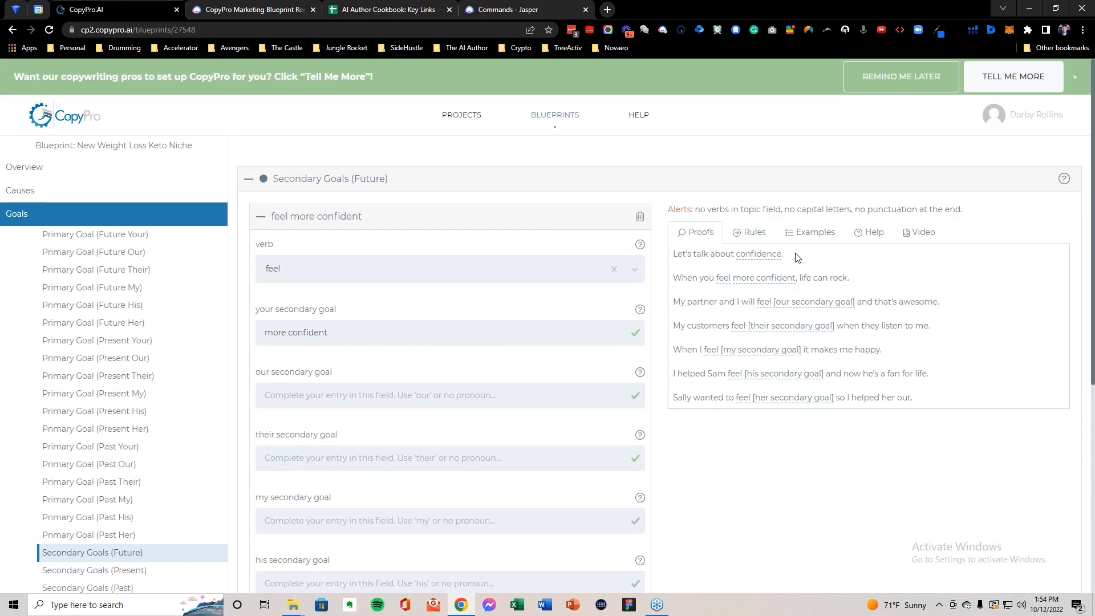
Step: Open relatedwords.io in a new browser tab and look up words related to "confidence"
left_click_drag(797, 258, 671, 259)
scroll(454, 354, "down", 3)
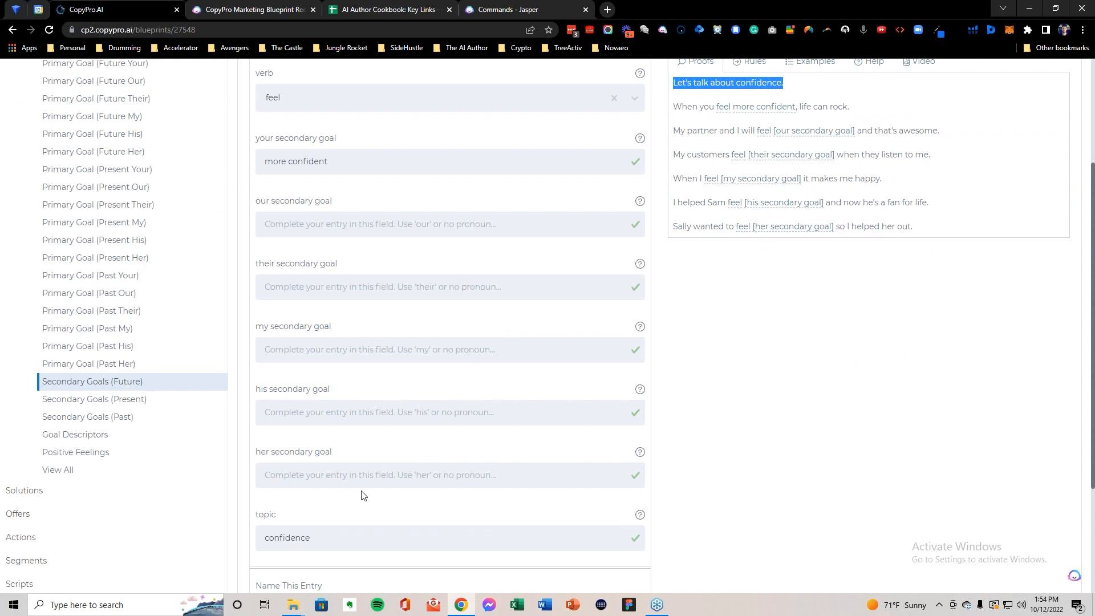
left_click(607, 10)
type("rel")
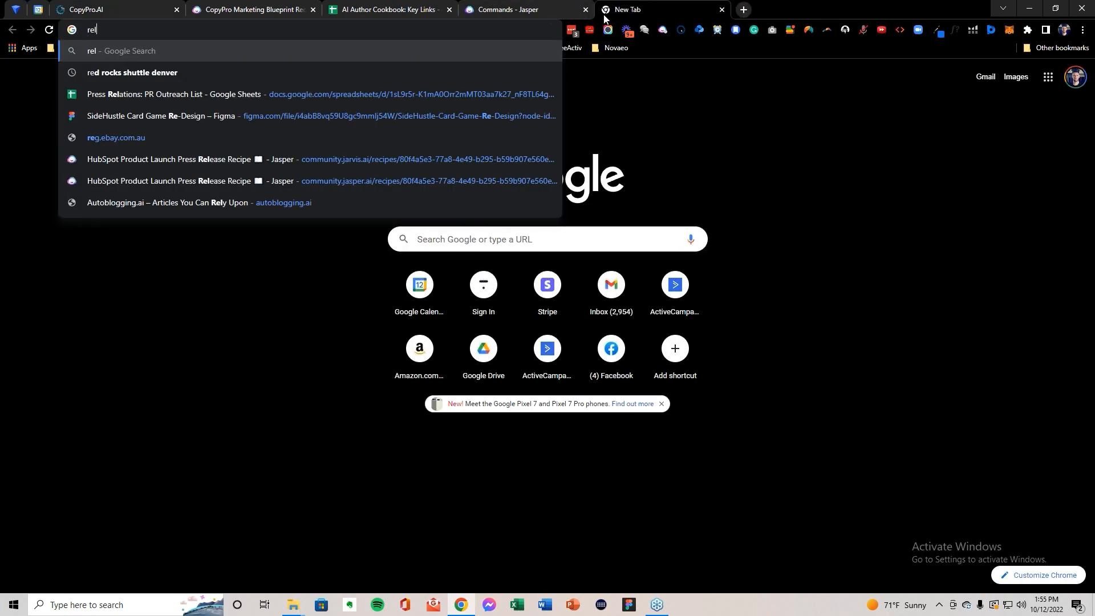
type("atedwords.io")
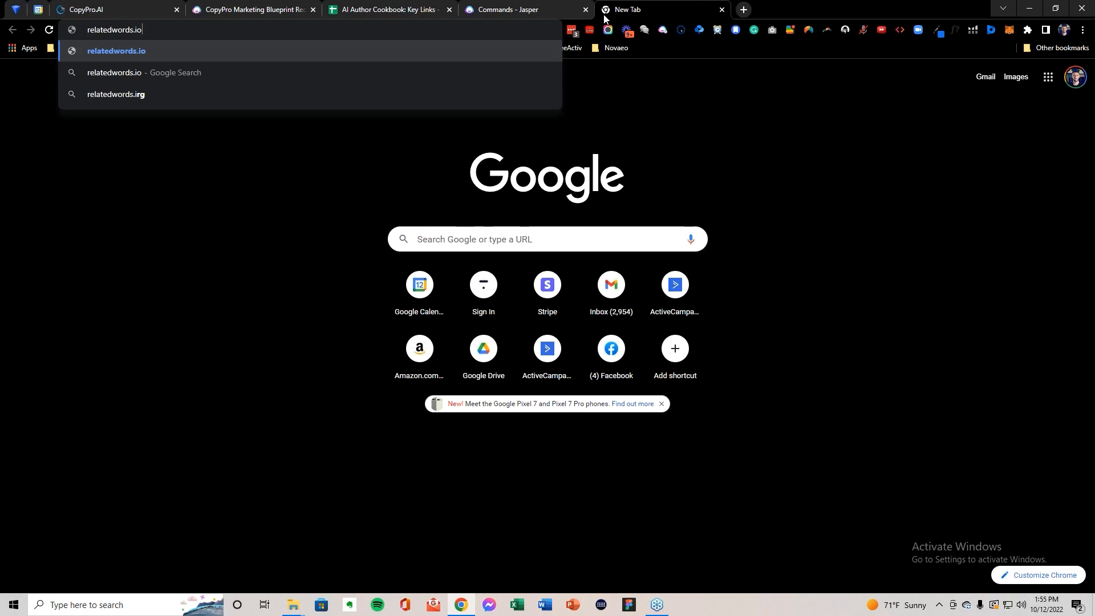
key("Return")
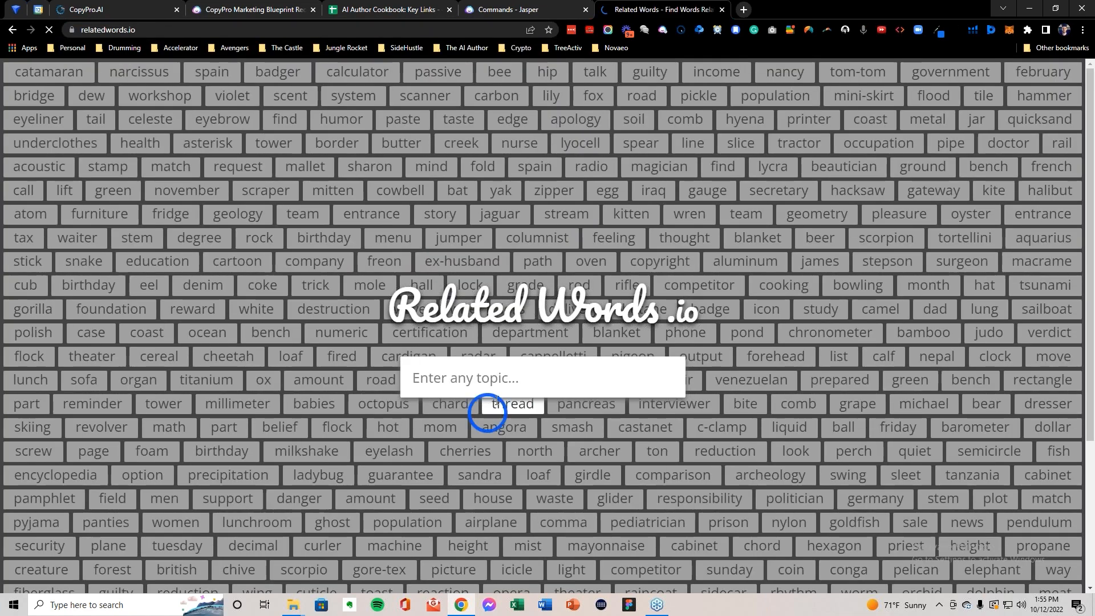
left_click(490, 380)
type("confidence")
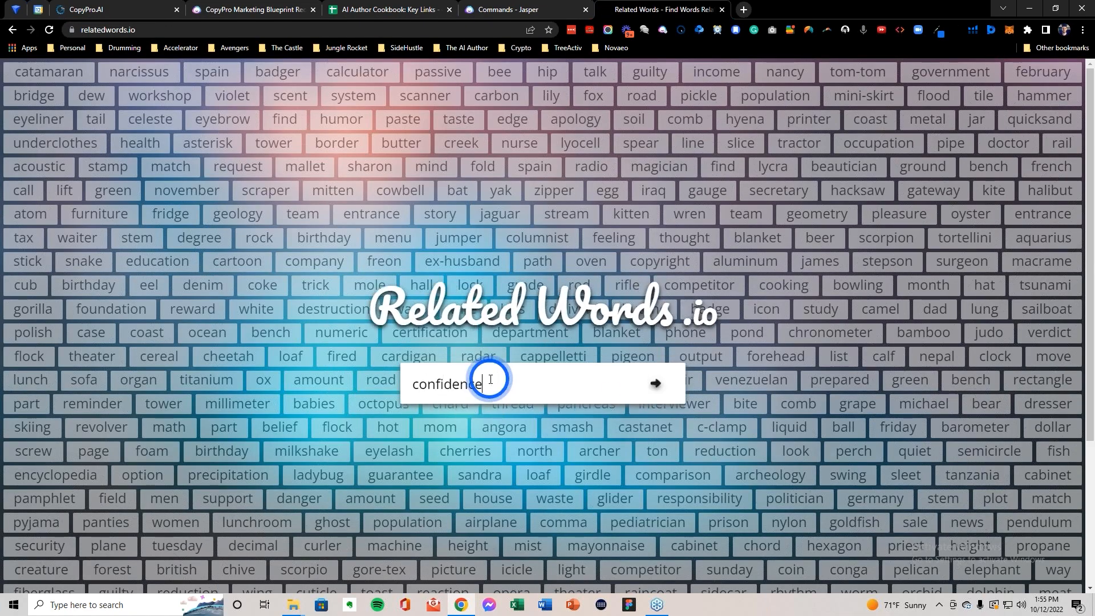
key("Return")
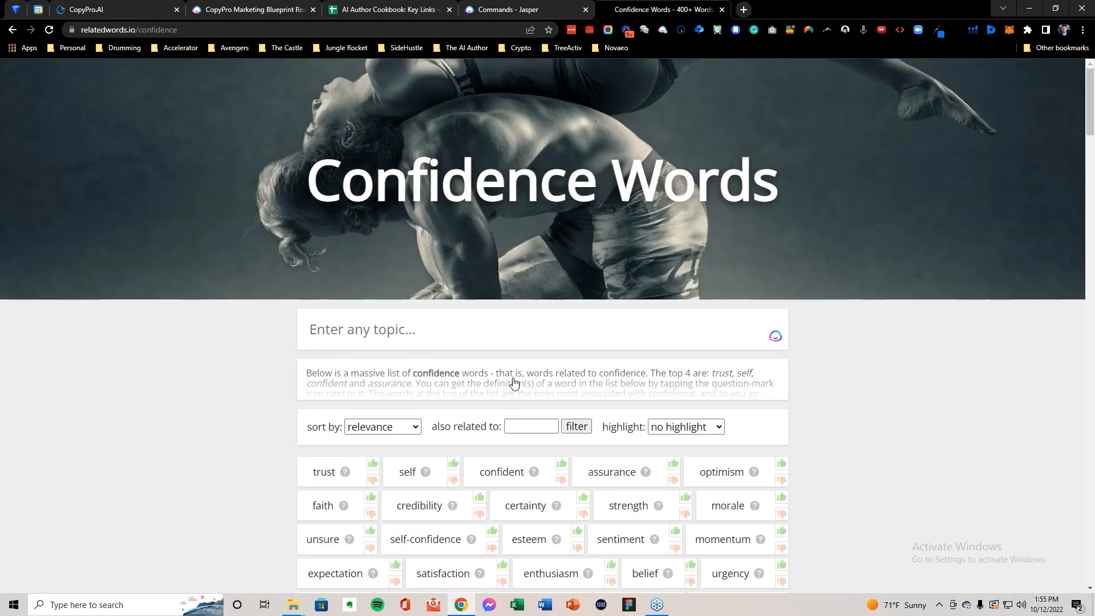
scroll(232, 384, "down", 1)
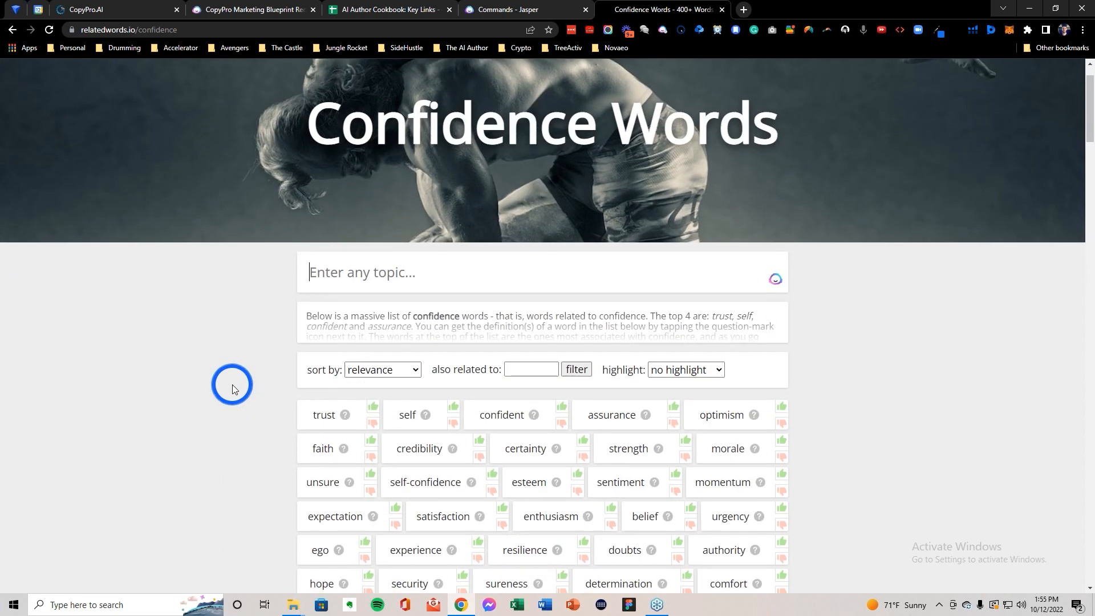
scroll(232, 384, "down", 1)
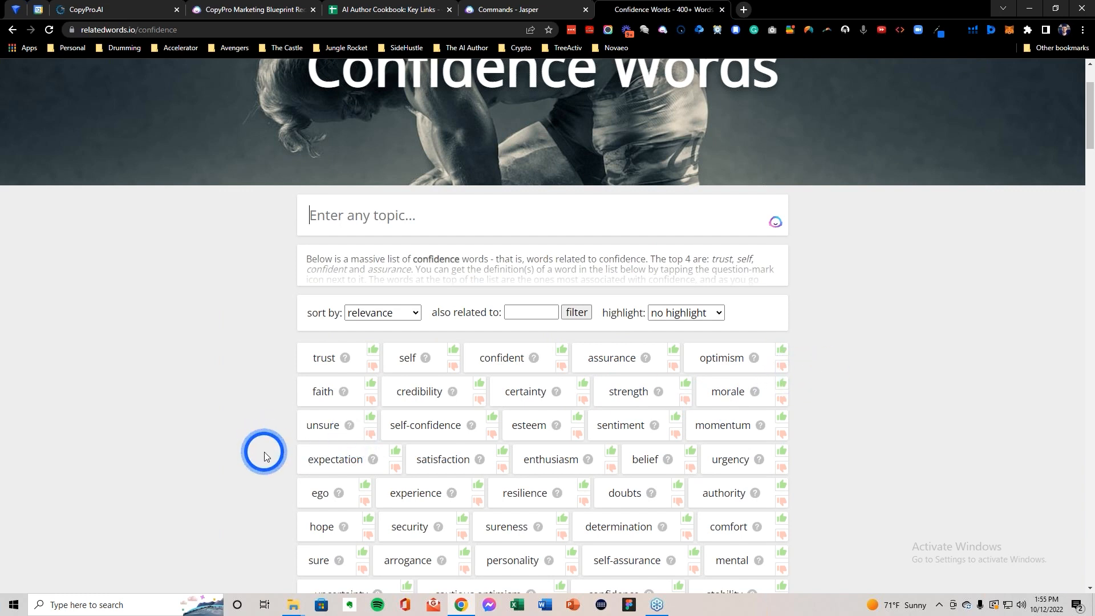
Step: Back in CopyPro, change the "feel more confident" entry's topic to "self-esteem" and check how it reads in the proof sentence
left_click(155, 9)
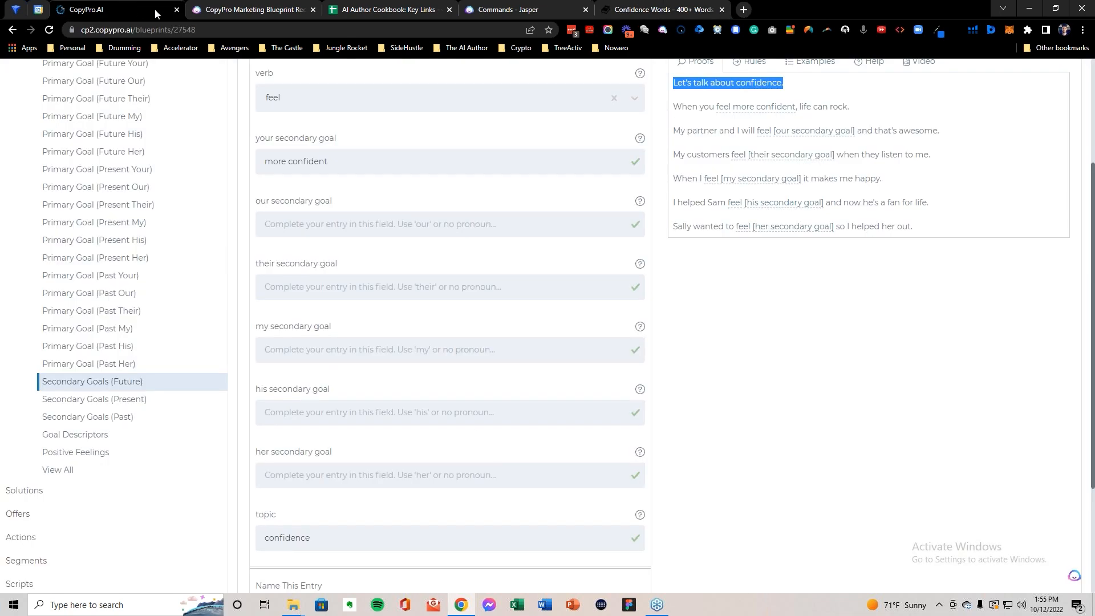
double_click(318, 536)
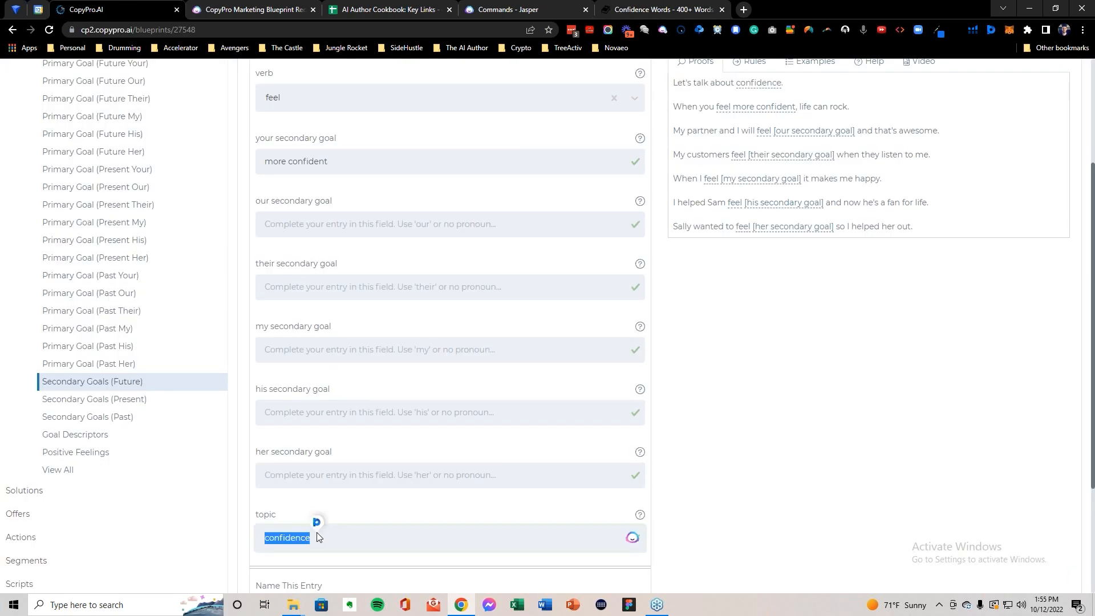
type("self-estee")
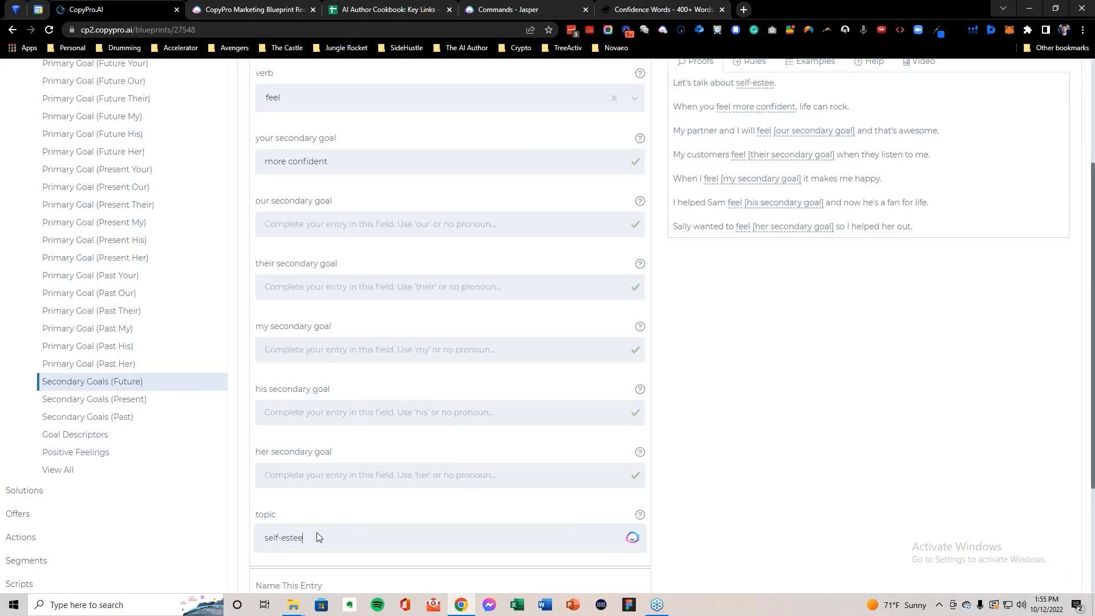
scroll(428, 288, "up", 2)
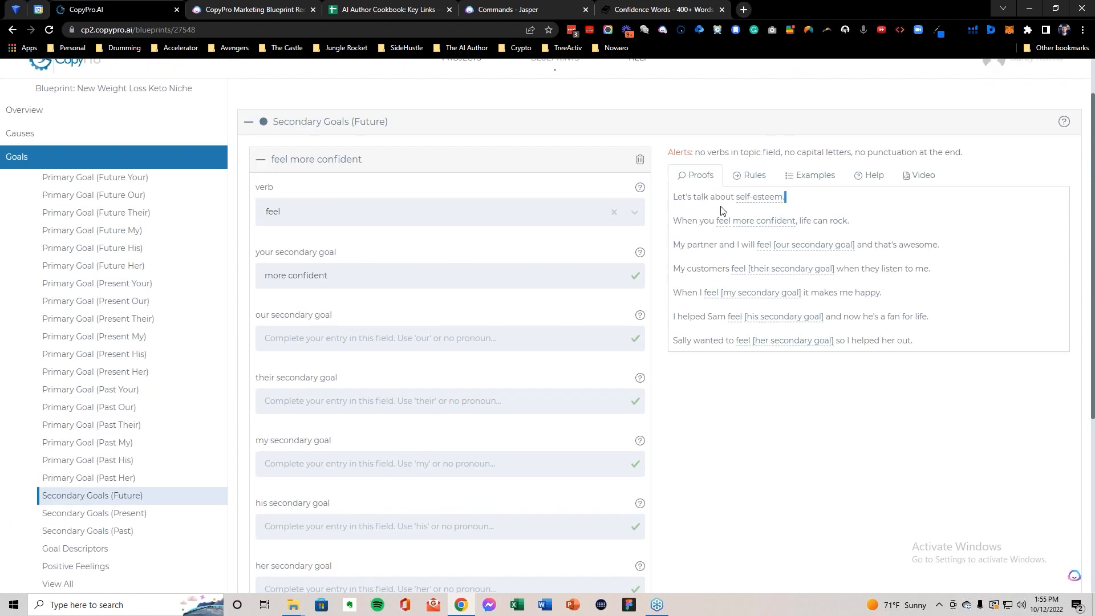
triple_click(675, 203)
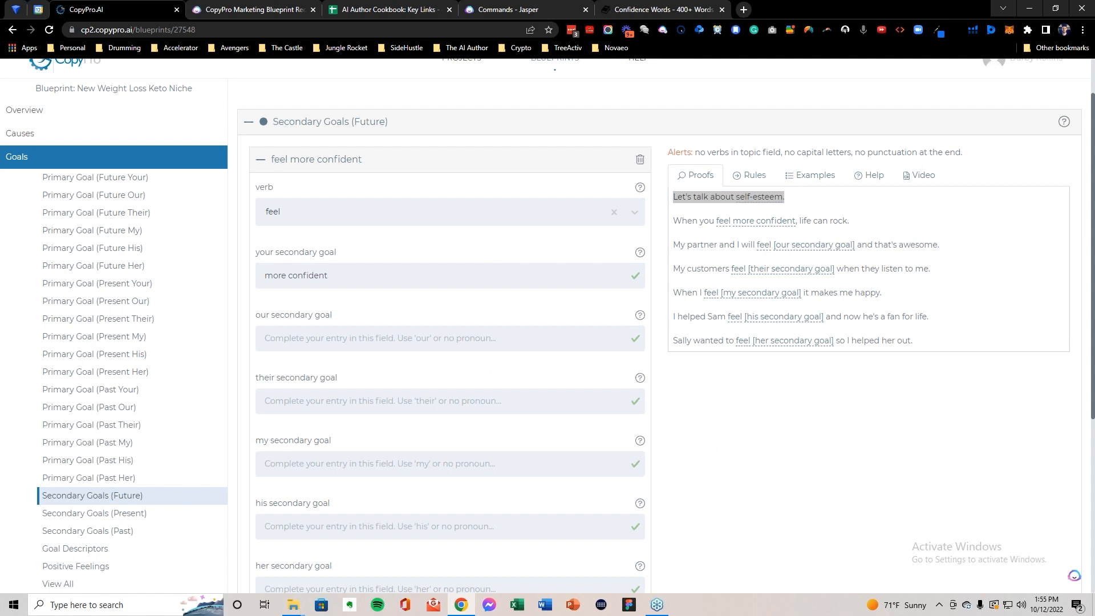
left_click(687, 401)
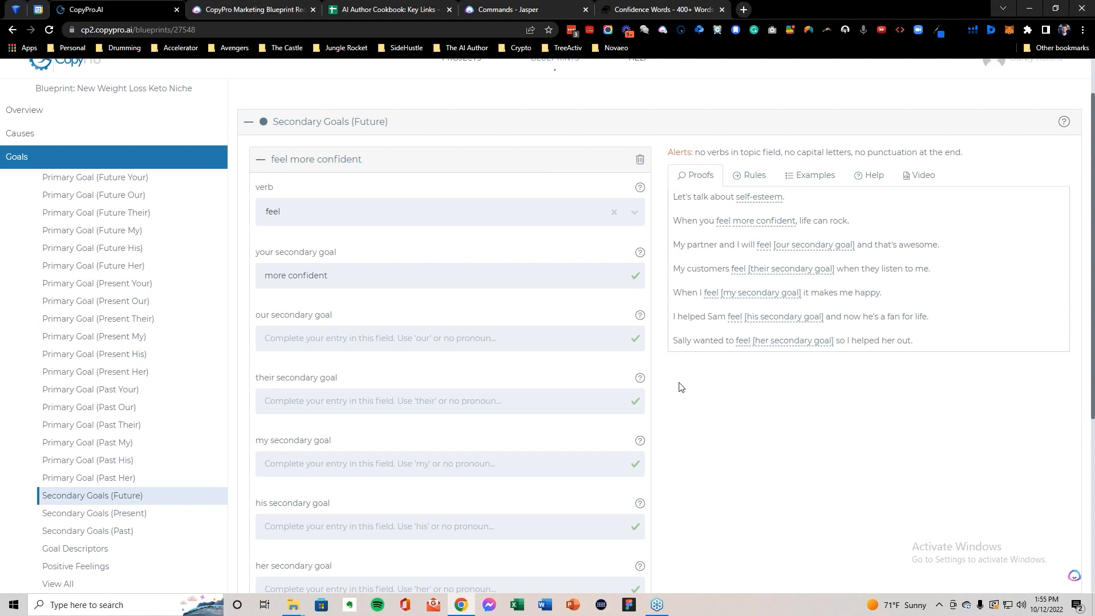
scroll(469, 344, "down", 1)
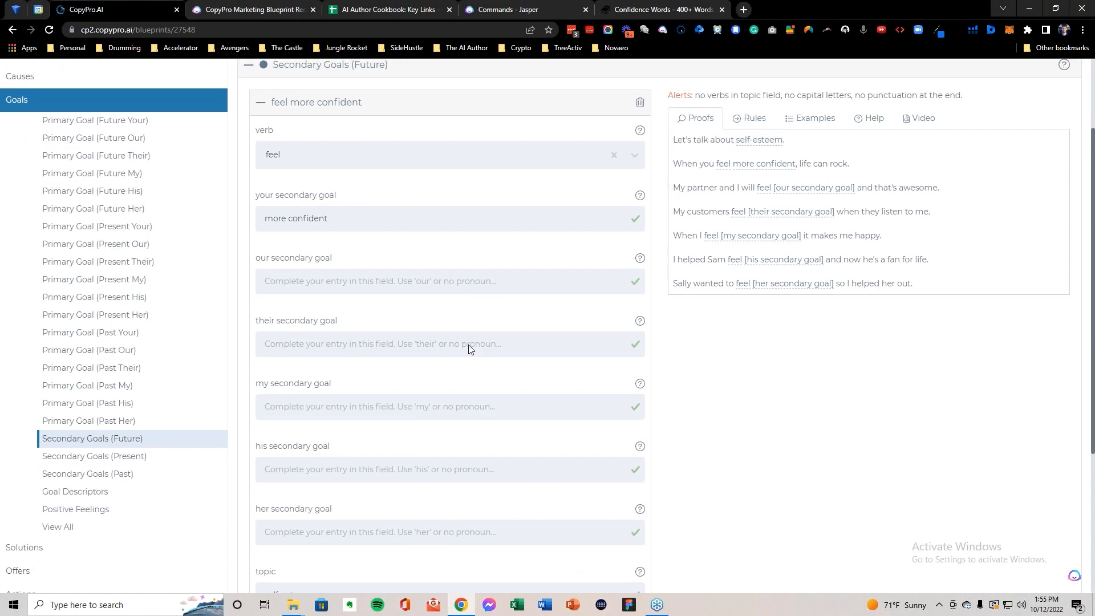
scroll(468, 344, "down", 3)
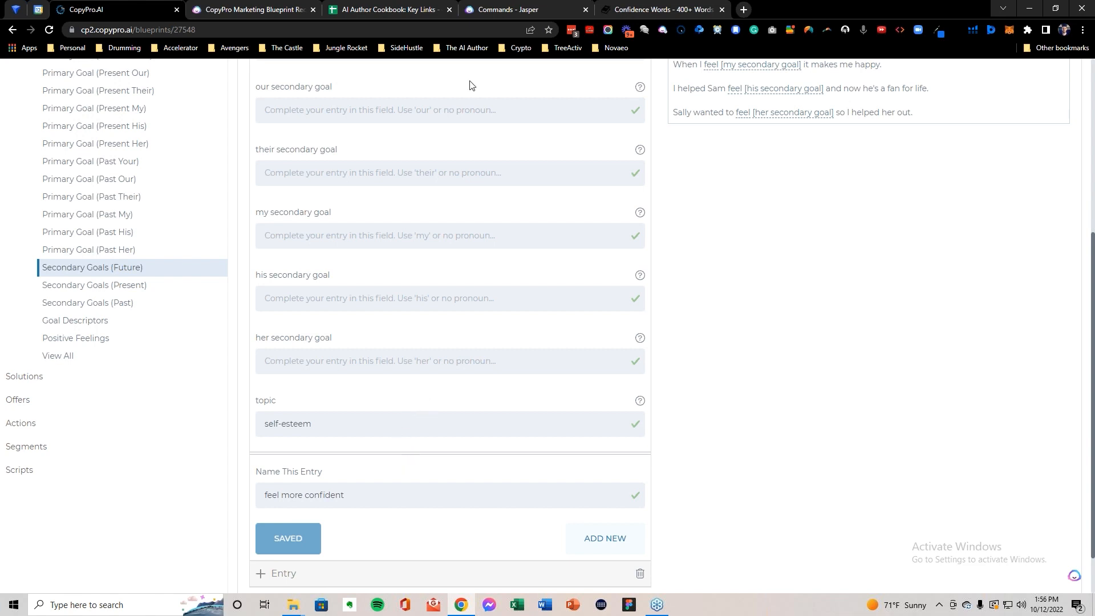
Step: Select "improve sleep quality" in Jasper's list of goals and open the blank Secondary Goals (Future) entry in CopyPro
left_click(510, 14)
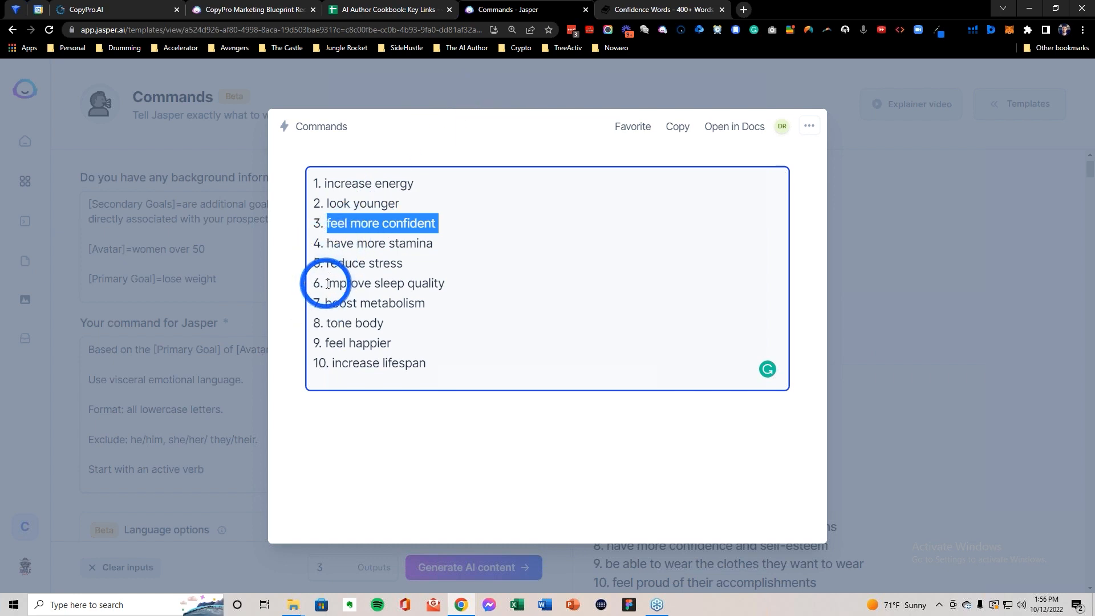
left_click_drag(327, 284, 492, 285)
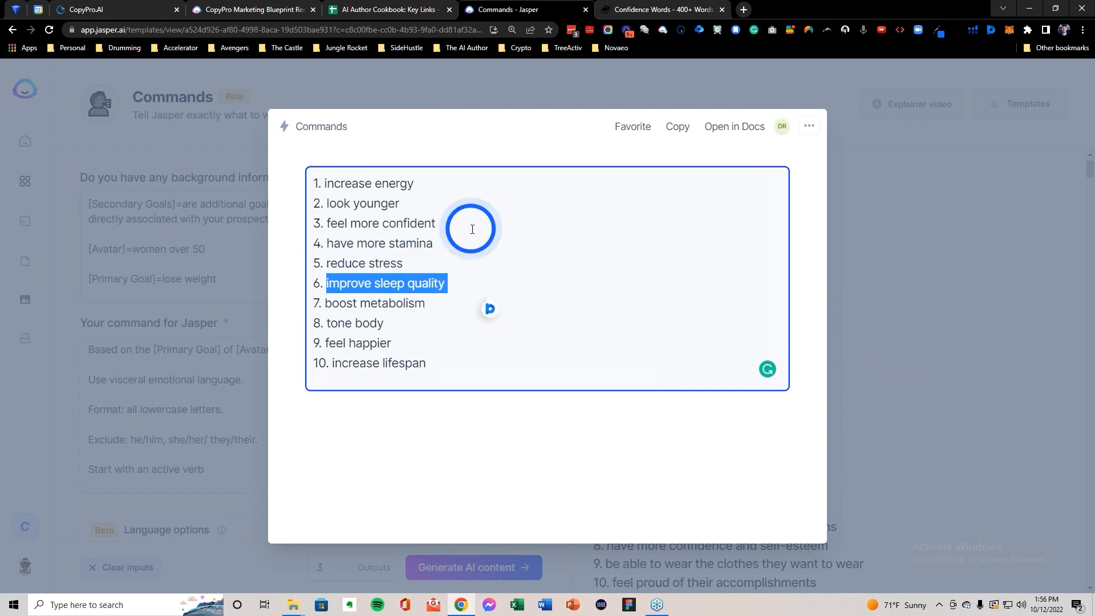
left_click(143, 16)
scroll(394, 506, "down", 1)
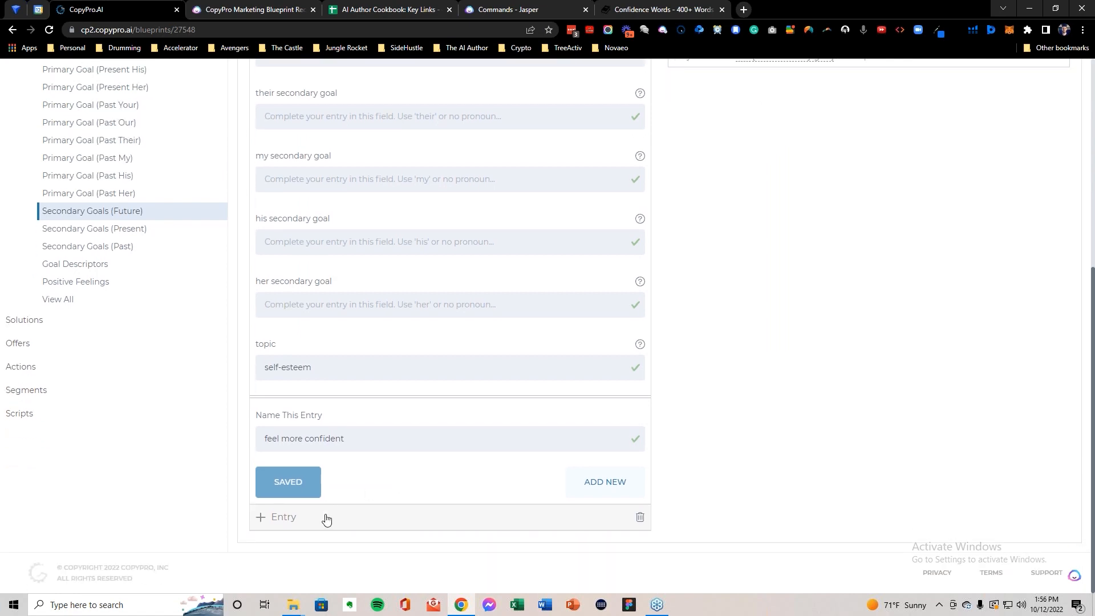
left_click(328, 518)
Step: Set the blank entry's verb to "improve" and enter "sleep quality" as your secondary goal
scroll(366, 285, "up", 5)
left_click(313, 238)
type("improve")
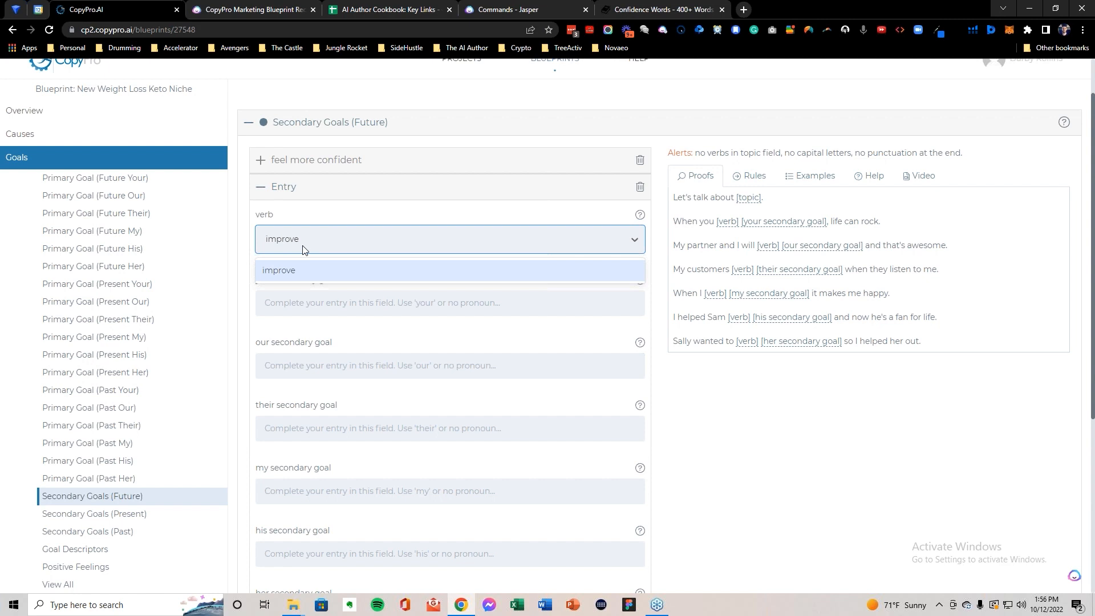
key("Return")
left_click(344, 306)
type("sleep quality")
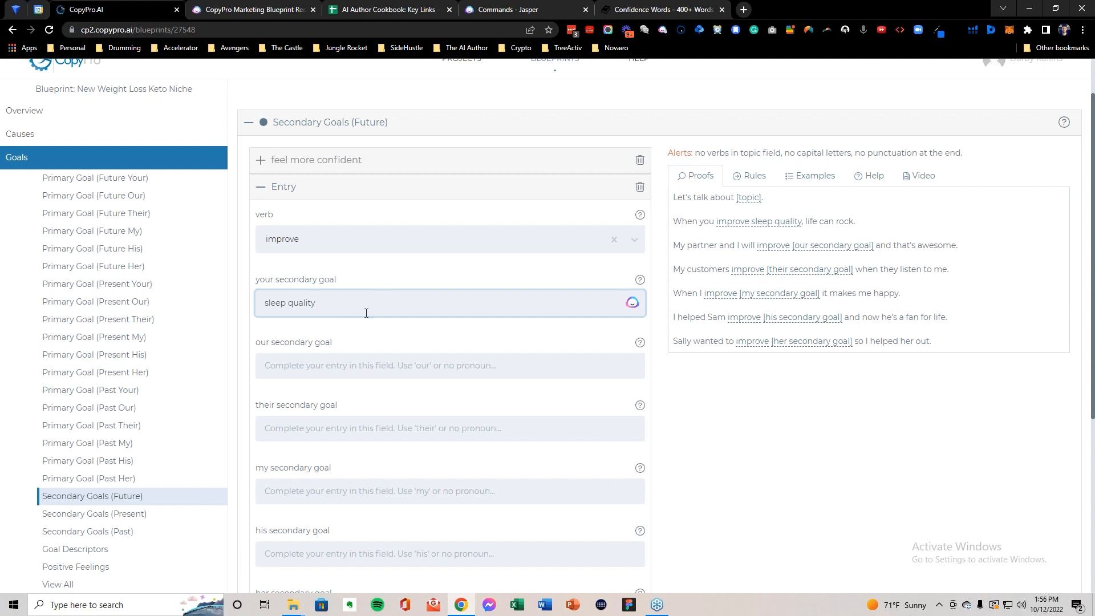
Step: Copy "sleep quality" into the our, their, my, his and her secondary goal fields
key("ctrl+shift+Left")
key("ctrl+shift+Left")
key("ctrl+c")
left_click(335, 368)
key("ctrl+v")
left_click(325, 428)
key("ctrl+v")
scroll(323, 485, "down", 2)
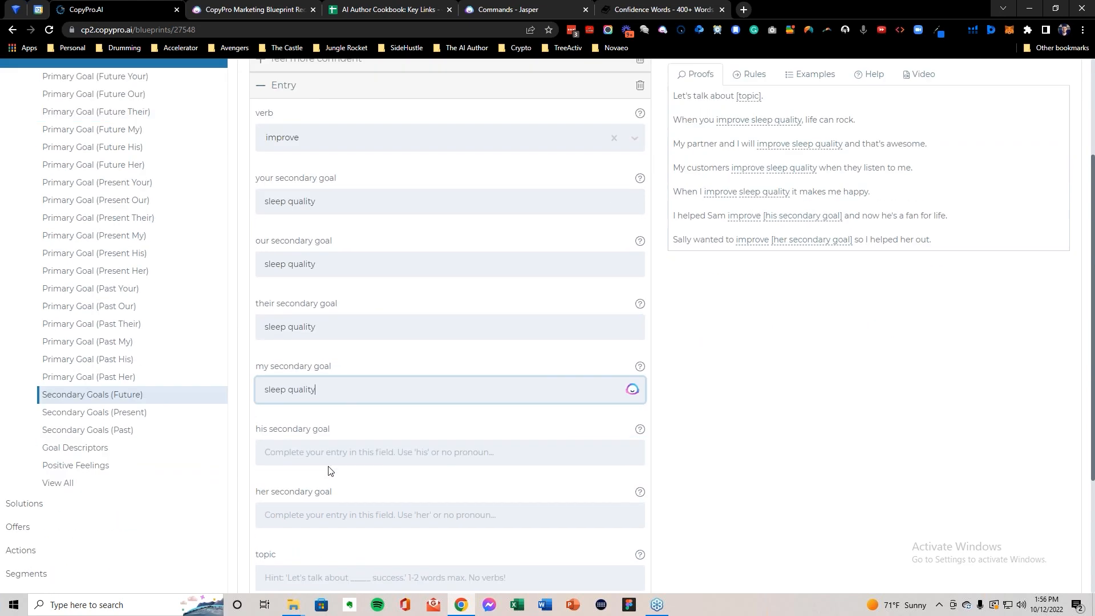
left_click(320, 444)
key("ctrl+v")
left_click(311, 502)
key("ctrl+v")
scroll(322, 491, "down", 1)
scroll(319, 494, "down", 1)
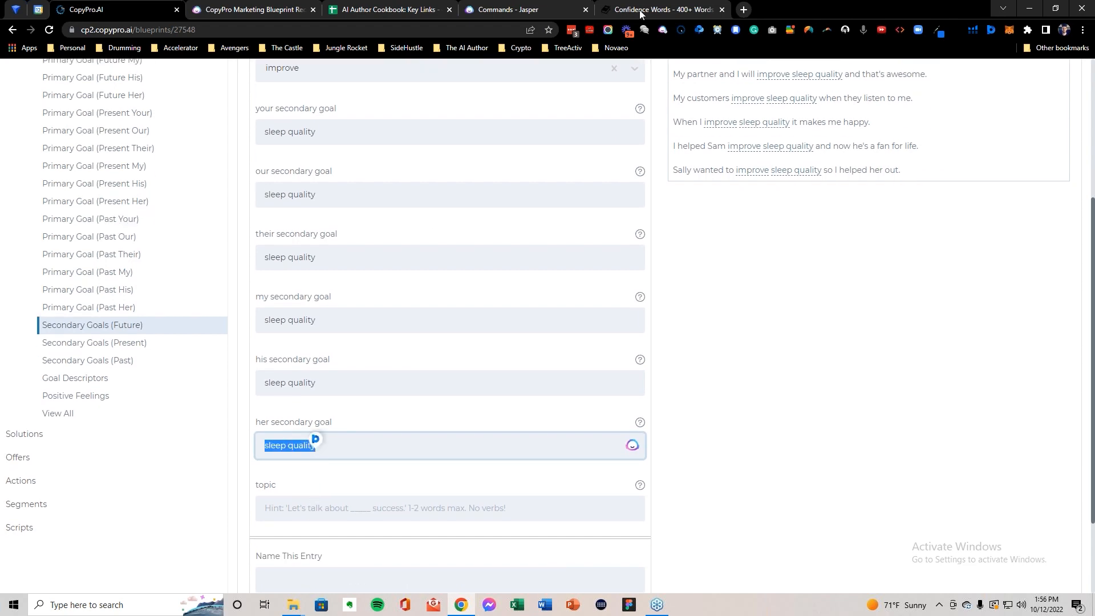
Step: Look up words related to "sleep quality" on relatedwords.io
left_click(640, 12)
left_click(419, 221)
key("ctrl+v")
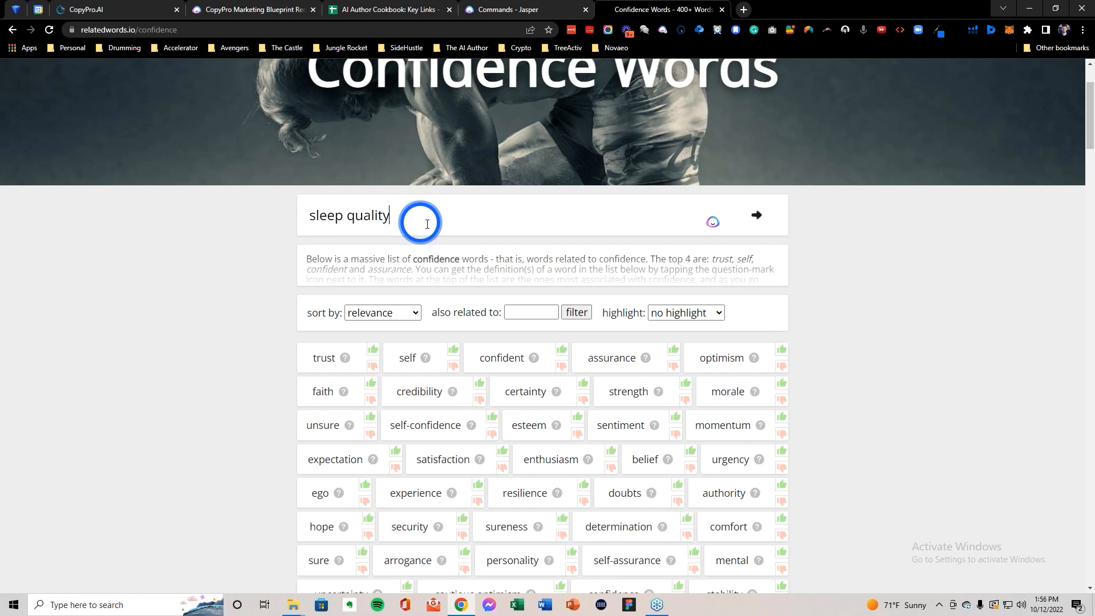
key("Return")
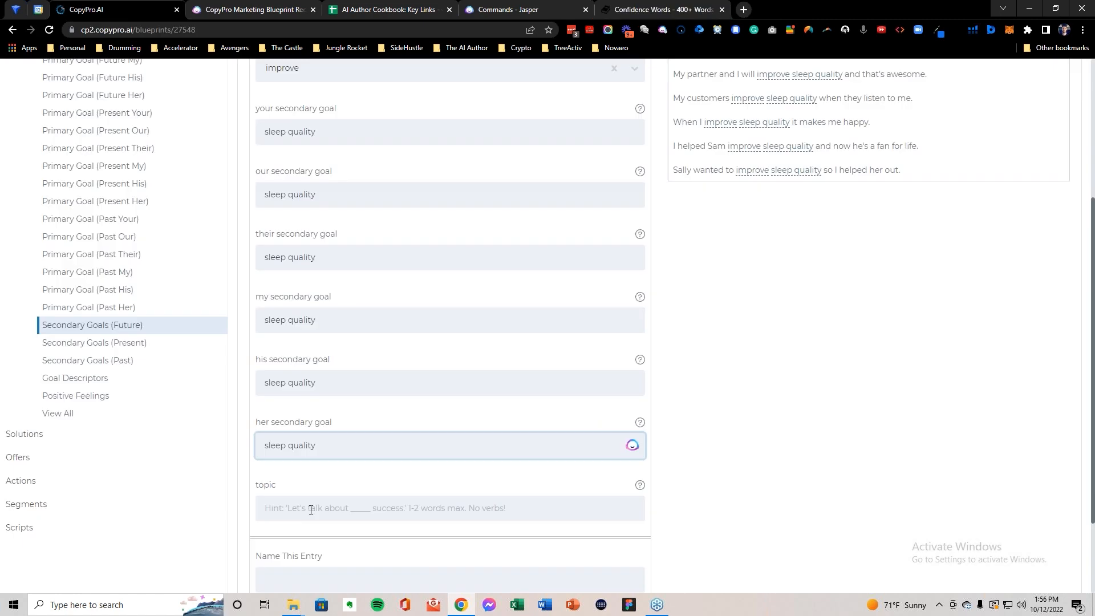
left_click(270, 344)
scroll(269, 344, "down", 3)
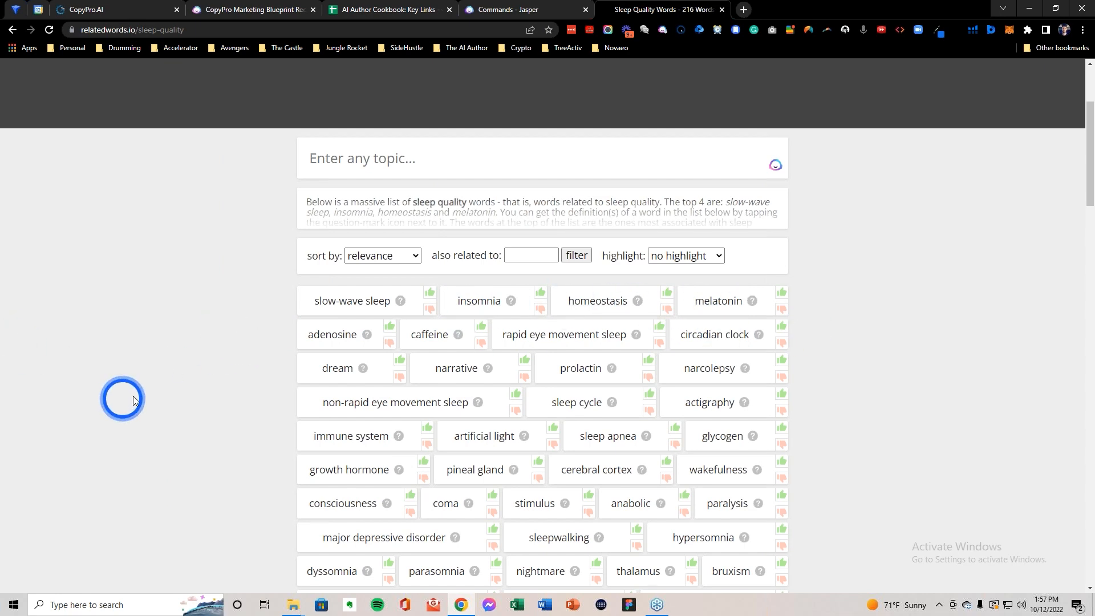
left_click(240, 189)
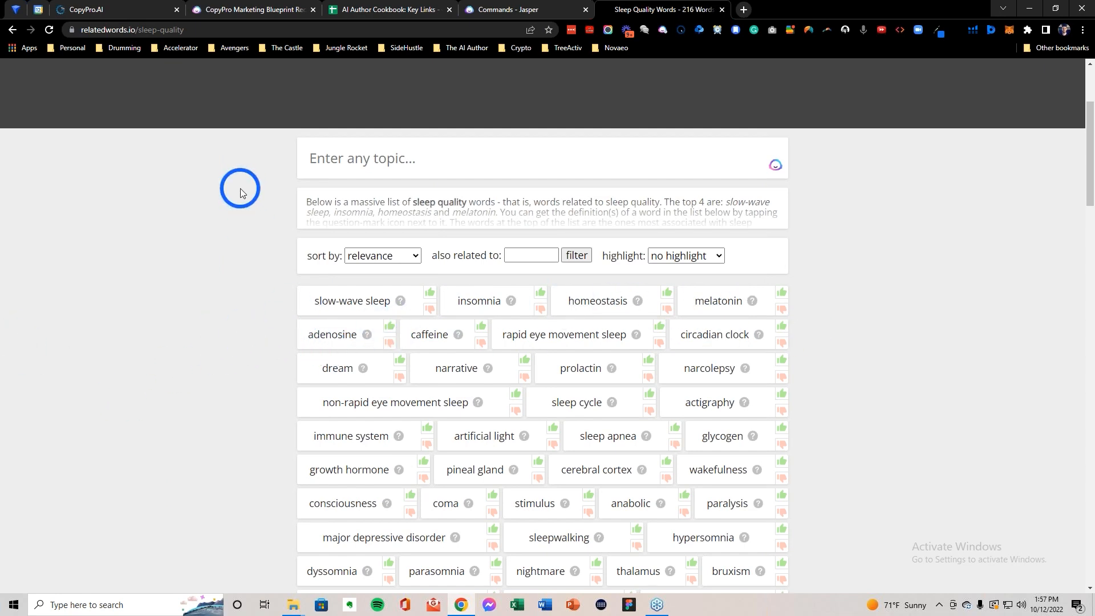
Step: Return to the CopyPro entry and try "deep sleep" and "restorative sleep" as its topic
left_click(129, 4)
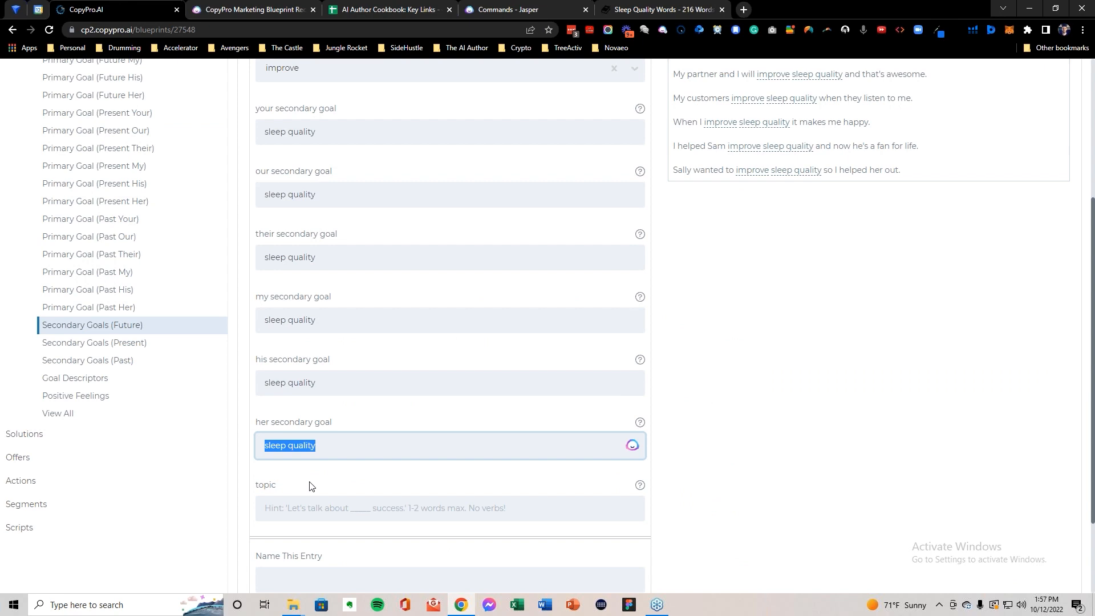
left_click(308, 510)
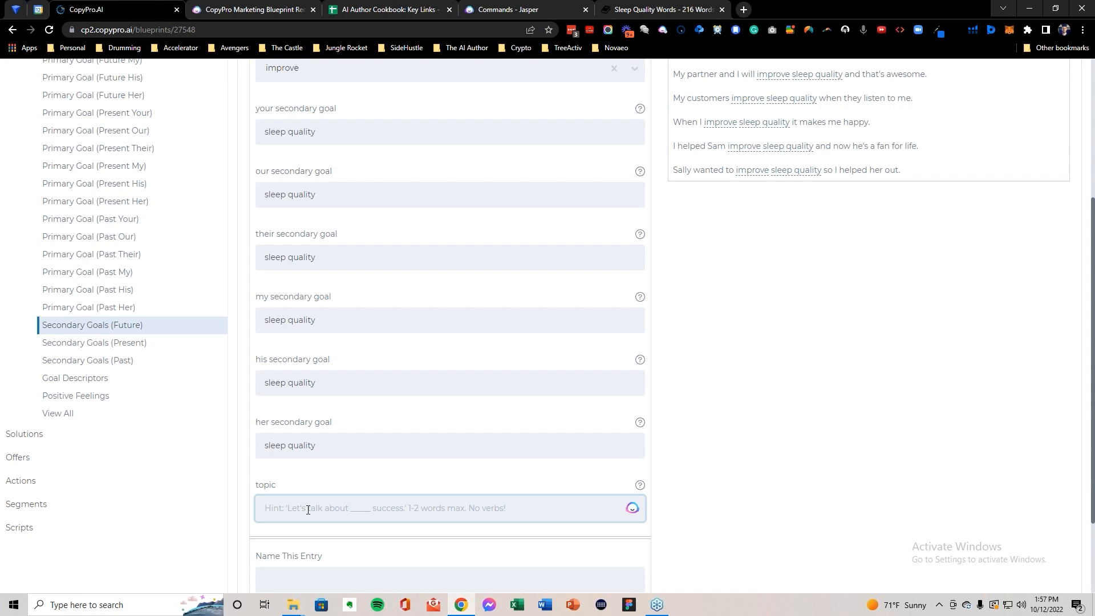
type("deep sleep")
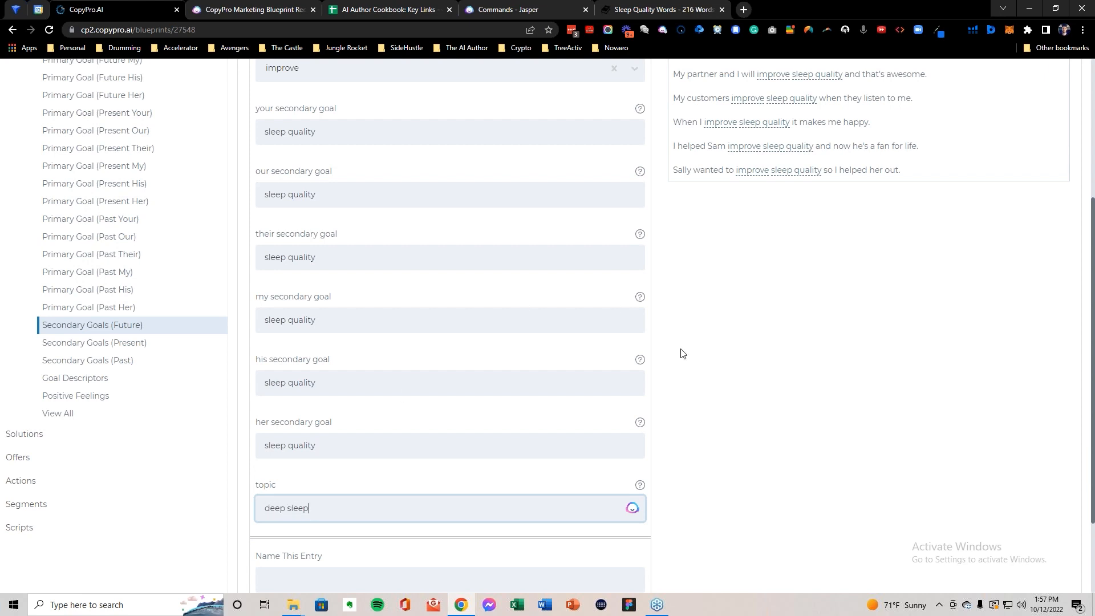
triple_click(286, 499)
type("restorative sleep")
Step: Name the entry "sleep quality", change its topic to "restoration" and check the topic's proof sentence
scroll(362, 513, "down", 1)
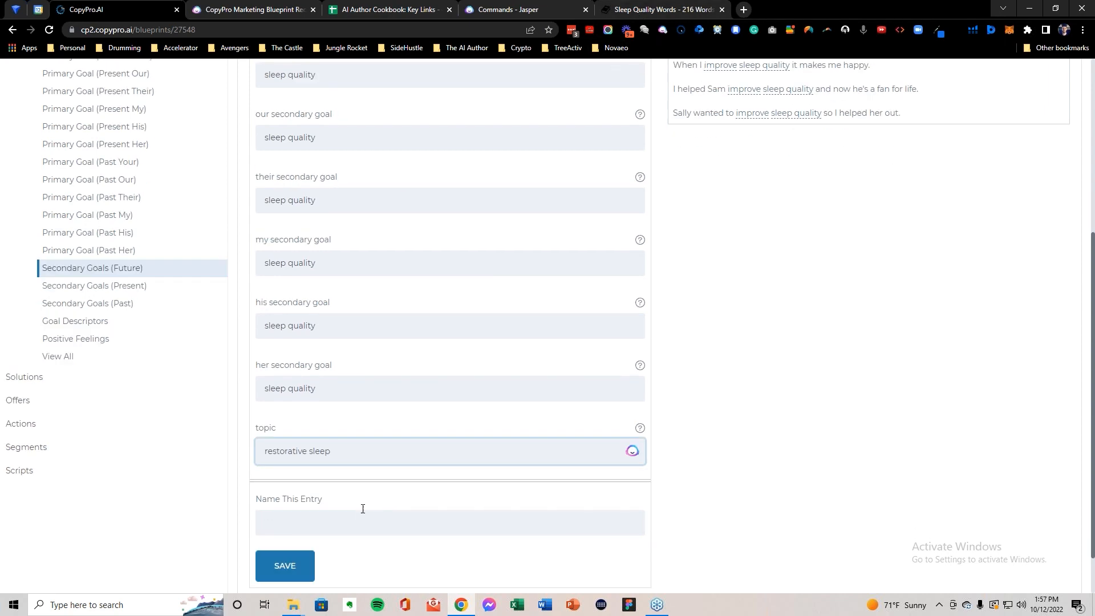
left_click(356, 526)
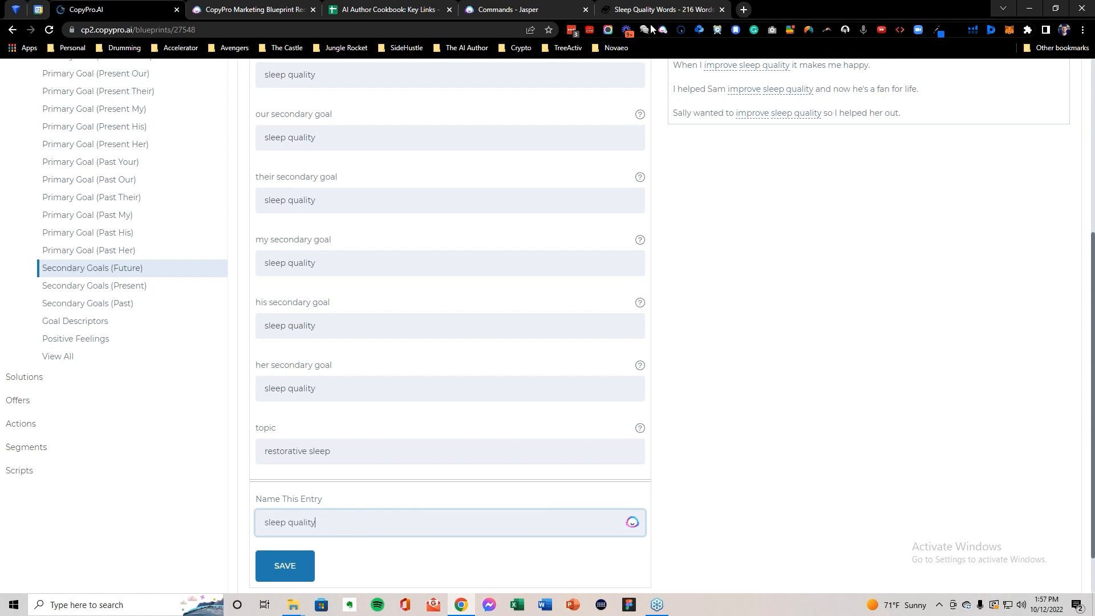
left_click(406, 443)
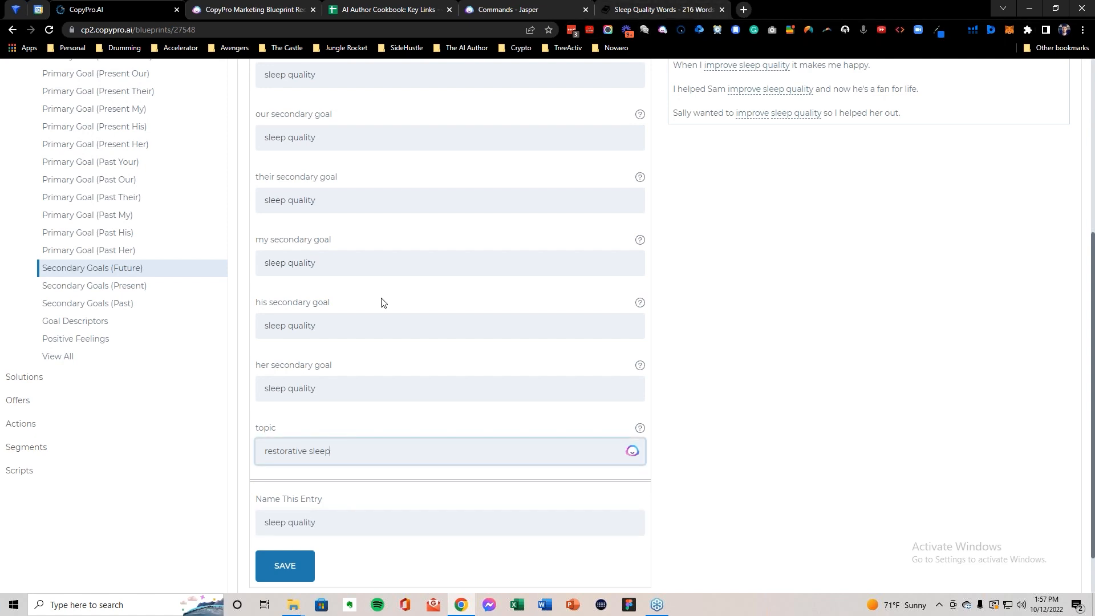
type("restoration")
scroll(589, 293, "up", 3)
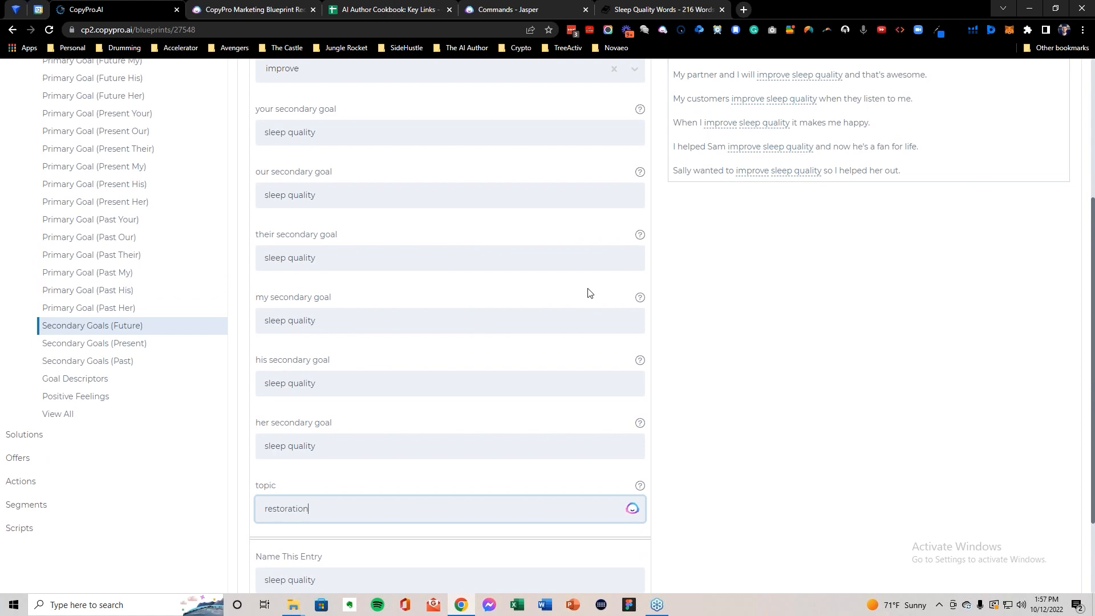
left_click_drag(677, 140, 806, 144)
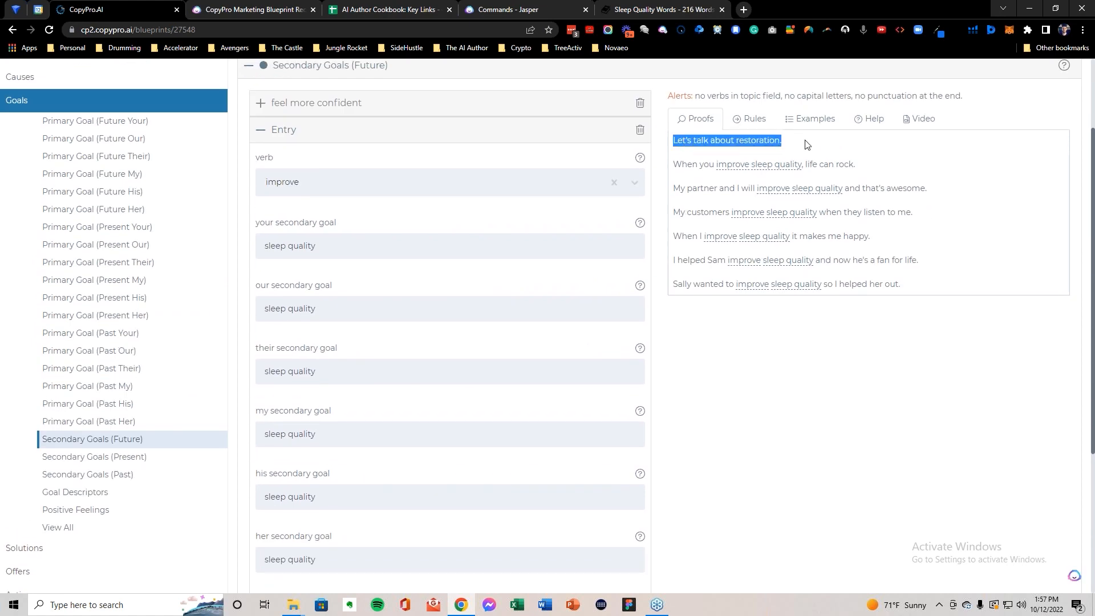
Step: Change the sleep quality entry's topic to "nighttime z's", check it in the proofs and save the entry
left_click(793, 146)
scroll(478, 340, "down", 4)
double_click(310, 394)
type("nighttime z's")
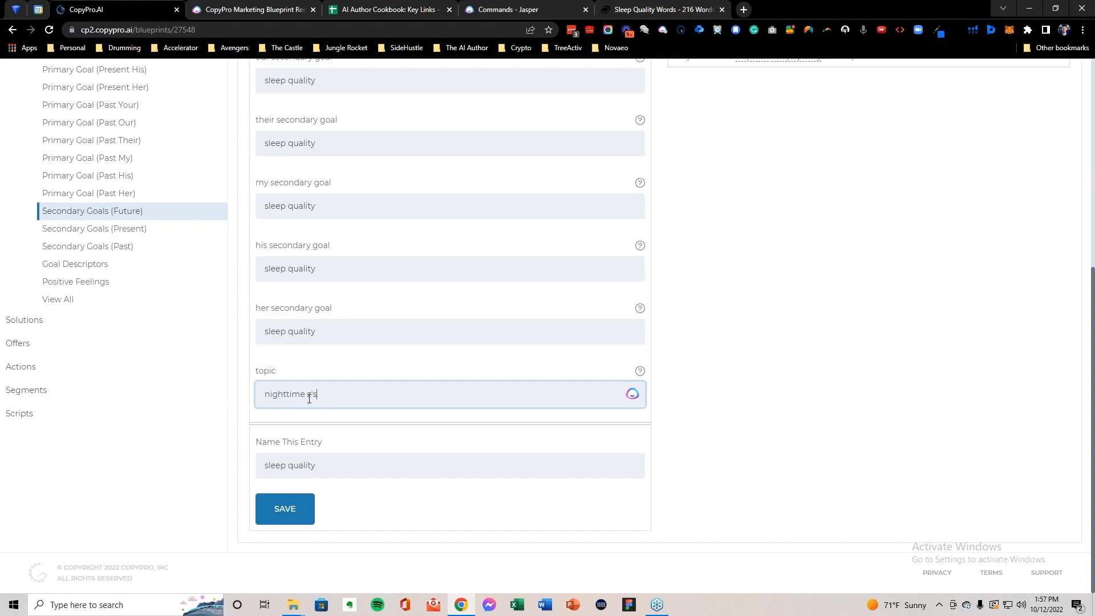
scroll(334, 371, "up", 6)
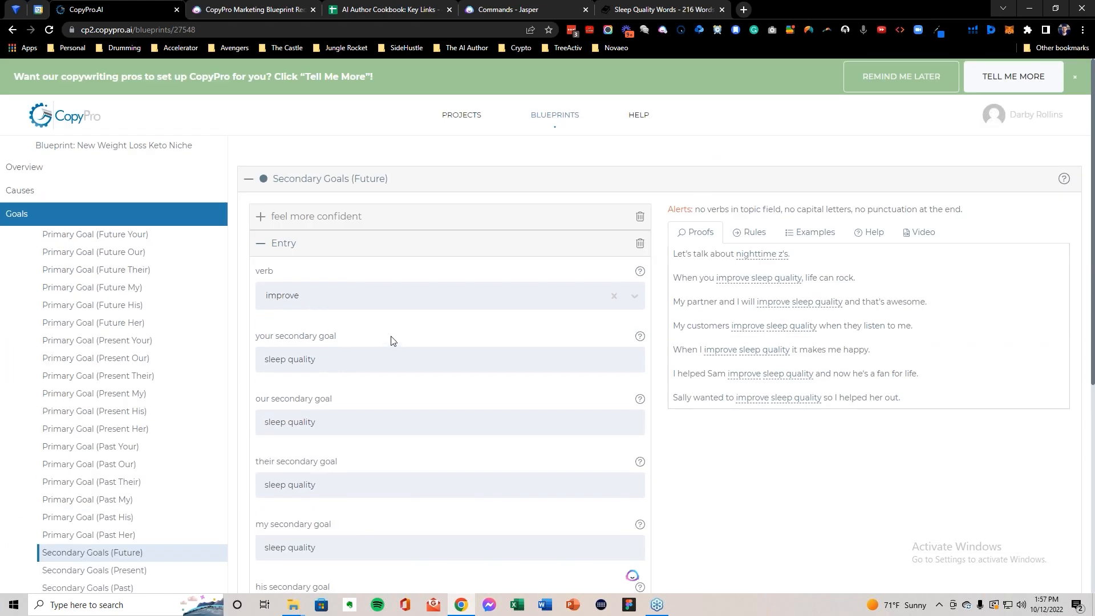
scroll(391, 341, "down", 5)
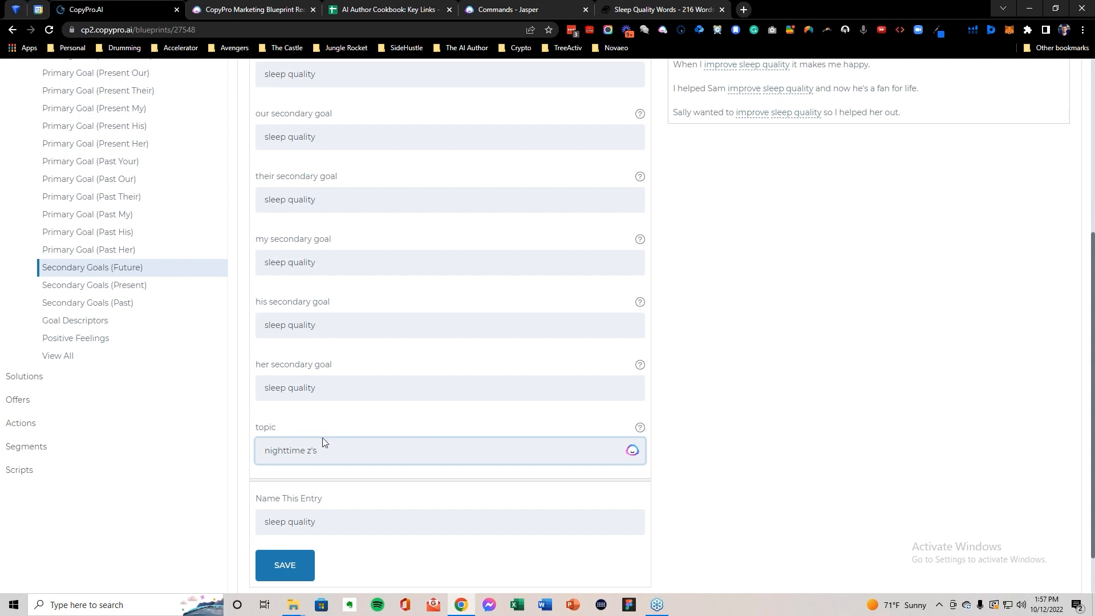
left_click(296, 559)
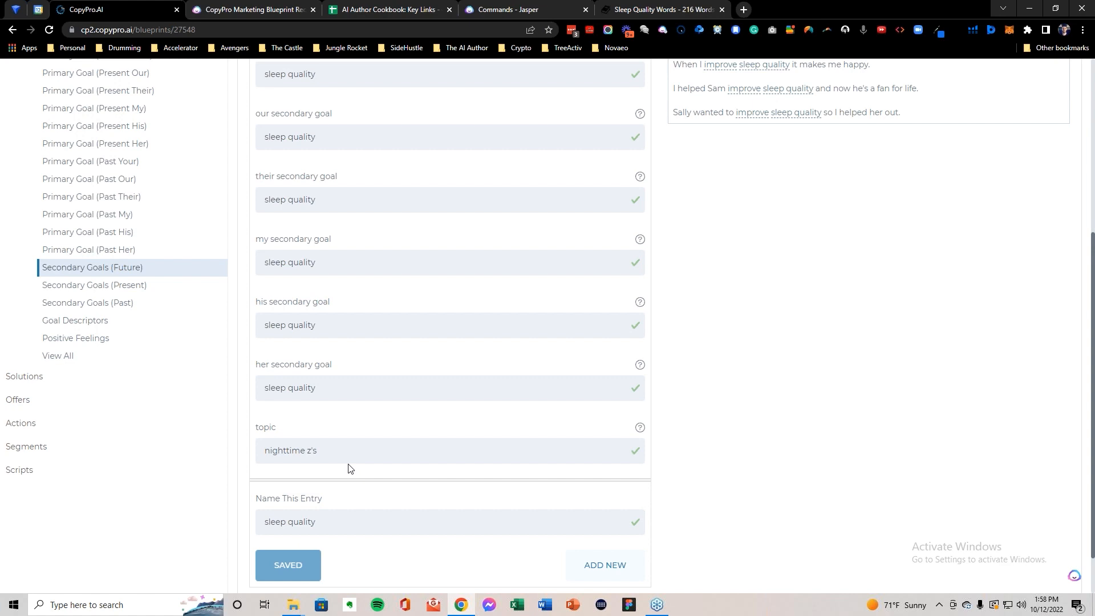
Step: Switch to Jasper Commands, close the open output and replace the background information with: Other ways of saying "sleep"
left_click(485, 9)
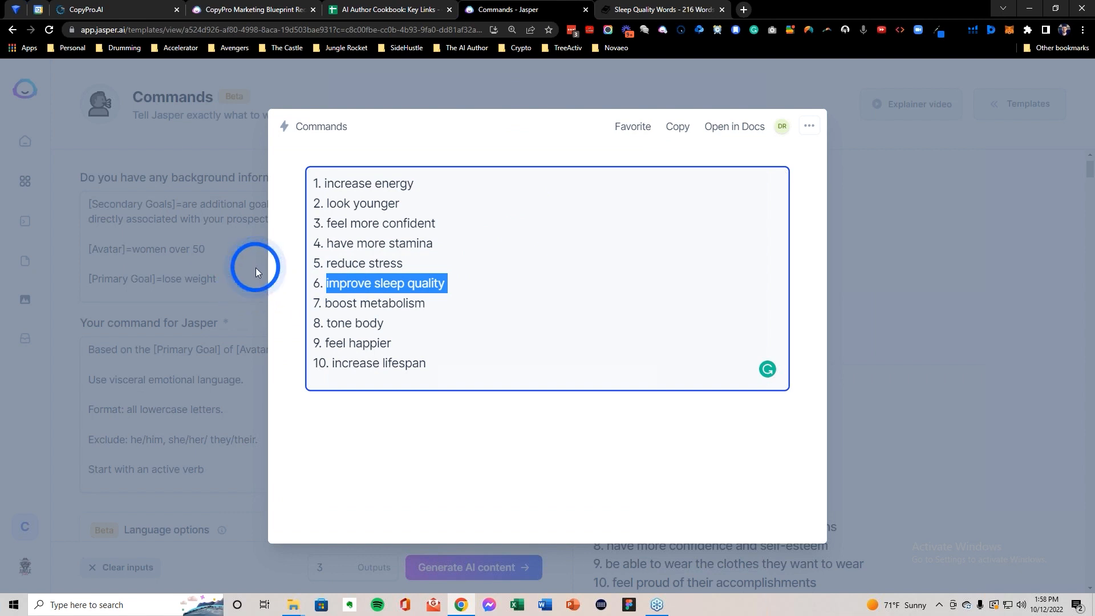
left_click(239, 273)
left_click_drag(246, 285, 74, 190)
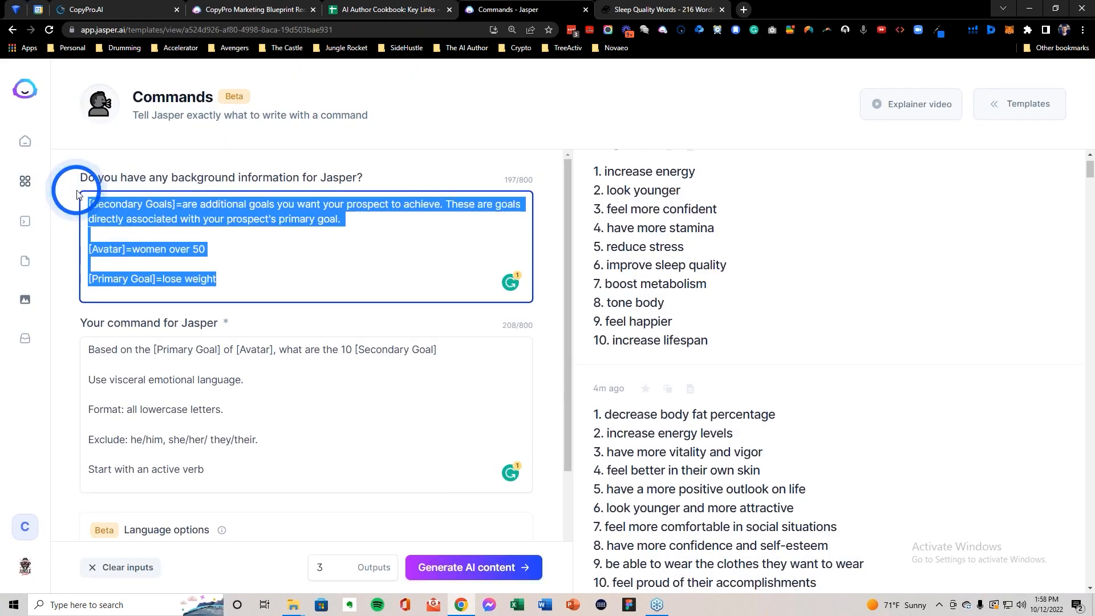
type("Other ways")
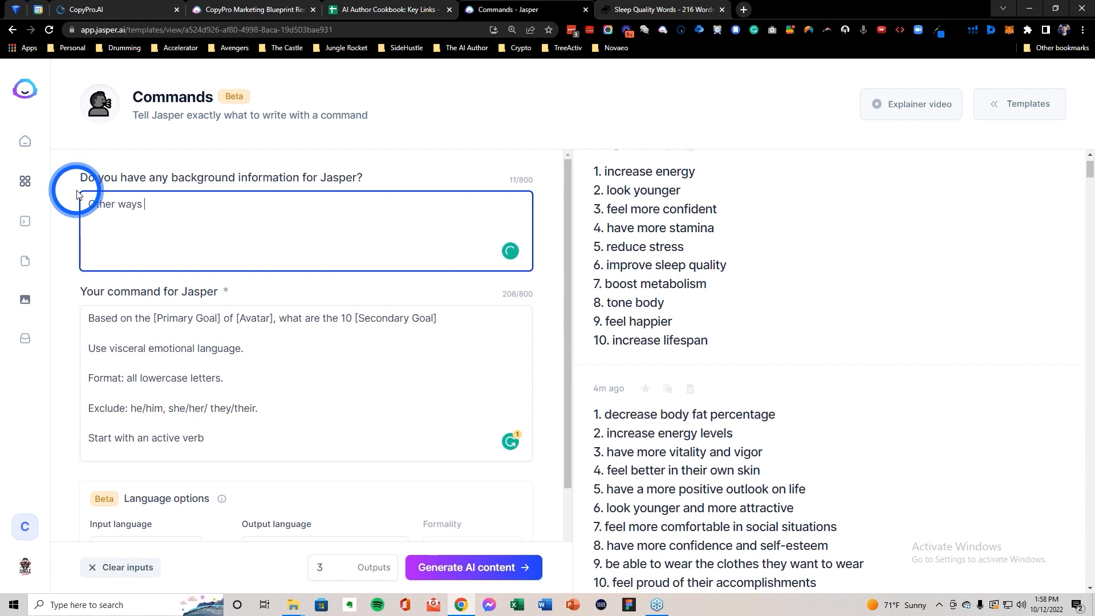
left_click_drag(77, 194, 159, 202)
left_click(160, 201)
type("of saying \"sleep\"")
Step: Replace the Jasper command with "list 10 different ways to say sleep", generate the content and review the new outputs
left_click_drag(251, 433, 32, 318)
key("BackSpace")
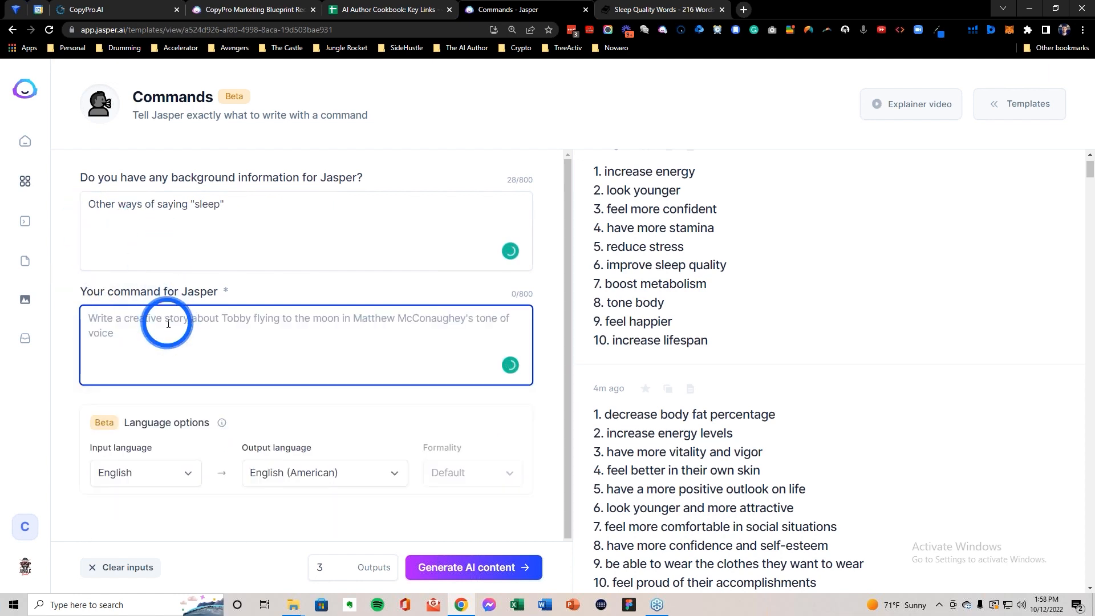
type("list 10 ")
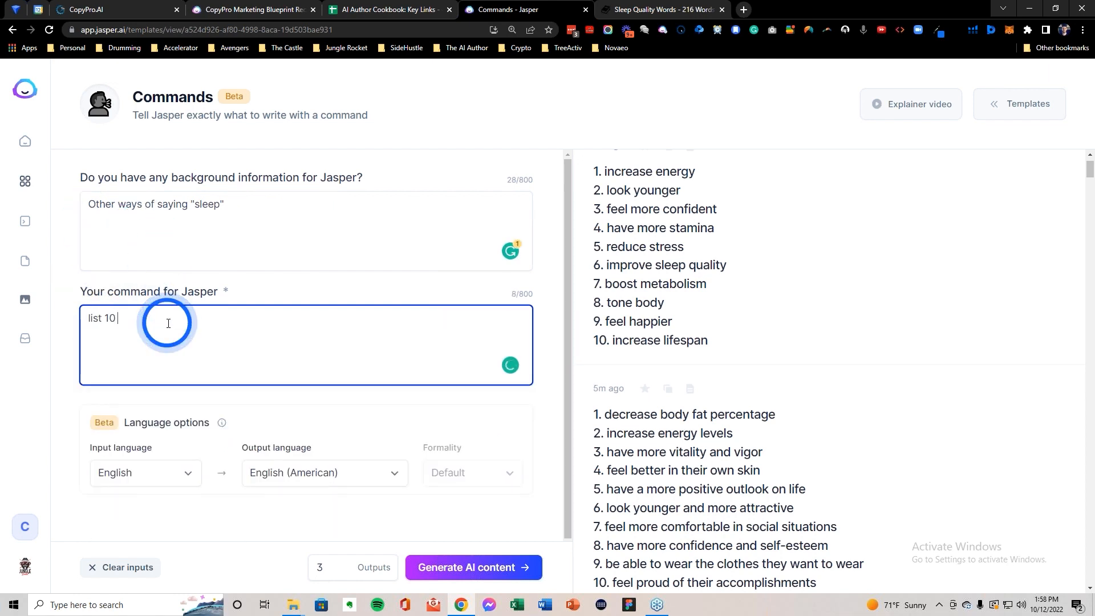
type("different ways to say sleep")
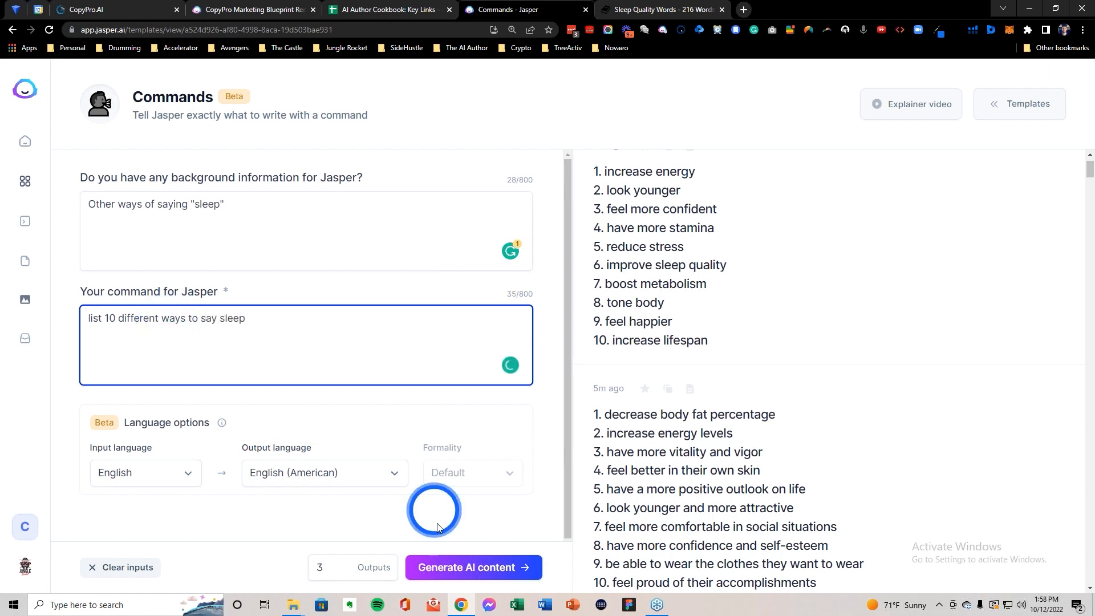
left_click(475, 566)
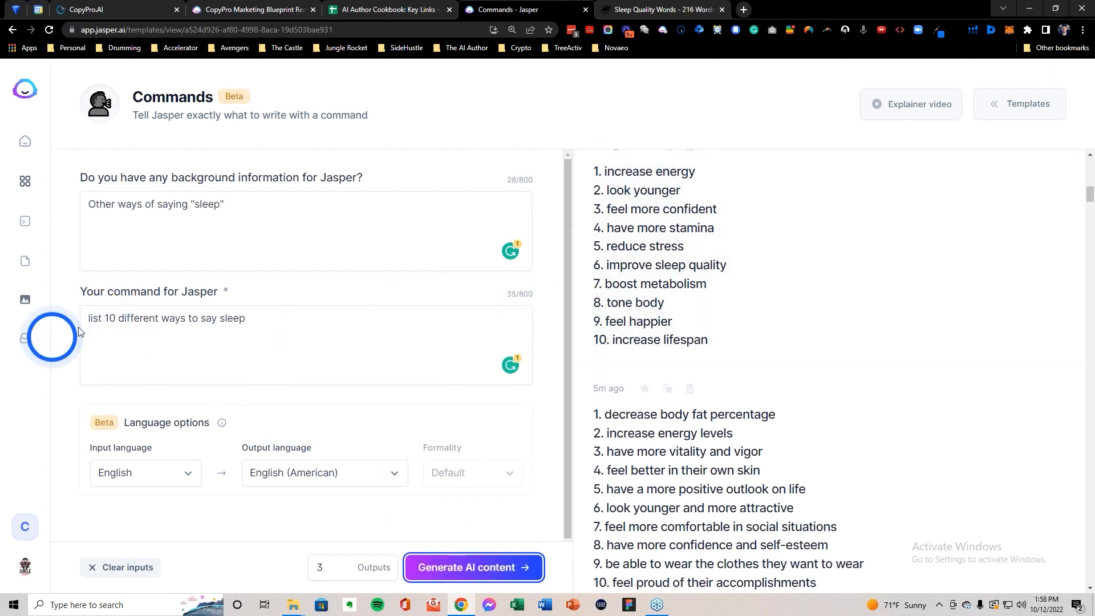
scroll(786, 351, "up", 3)
scroll(787, 351, "up", 9)
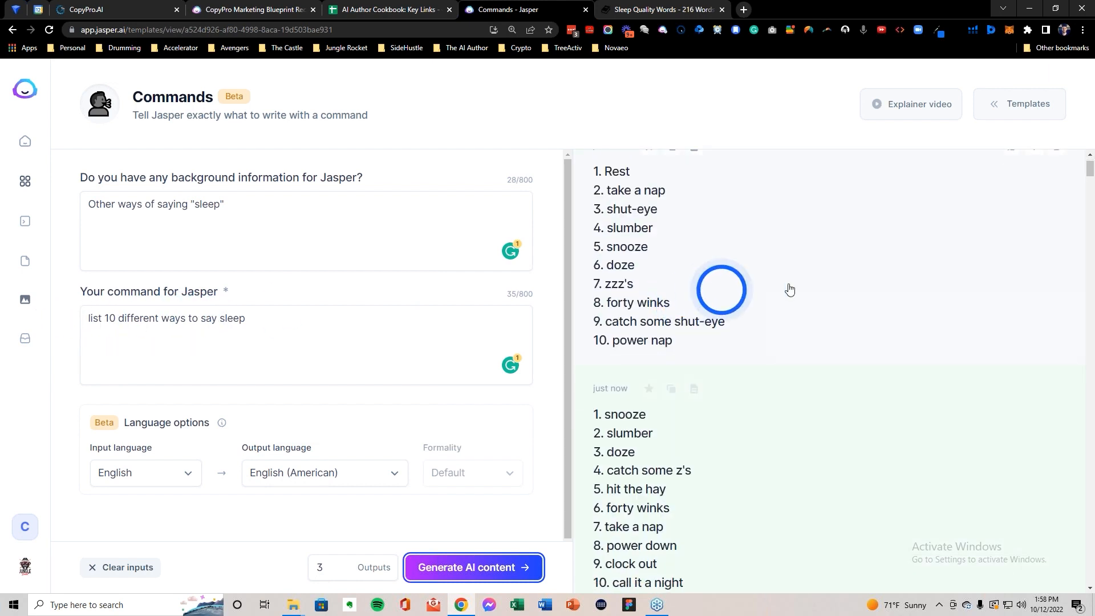
scroll(798, 288, "up", 1)
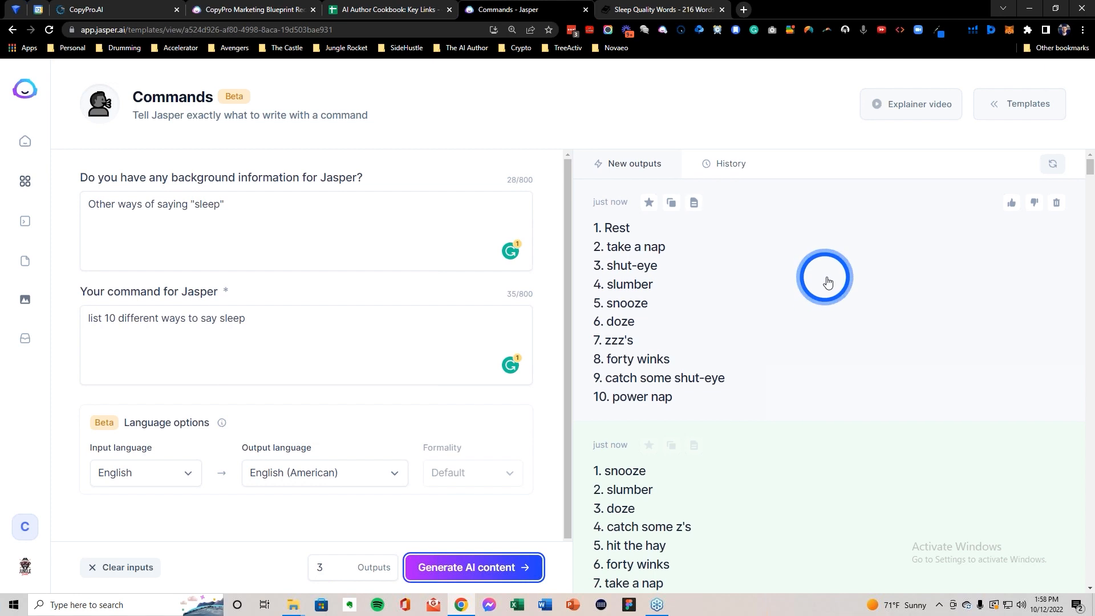
scroll(828, 282, "down", 1)
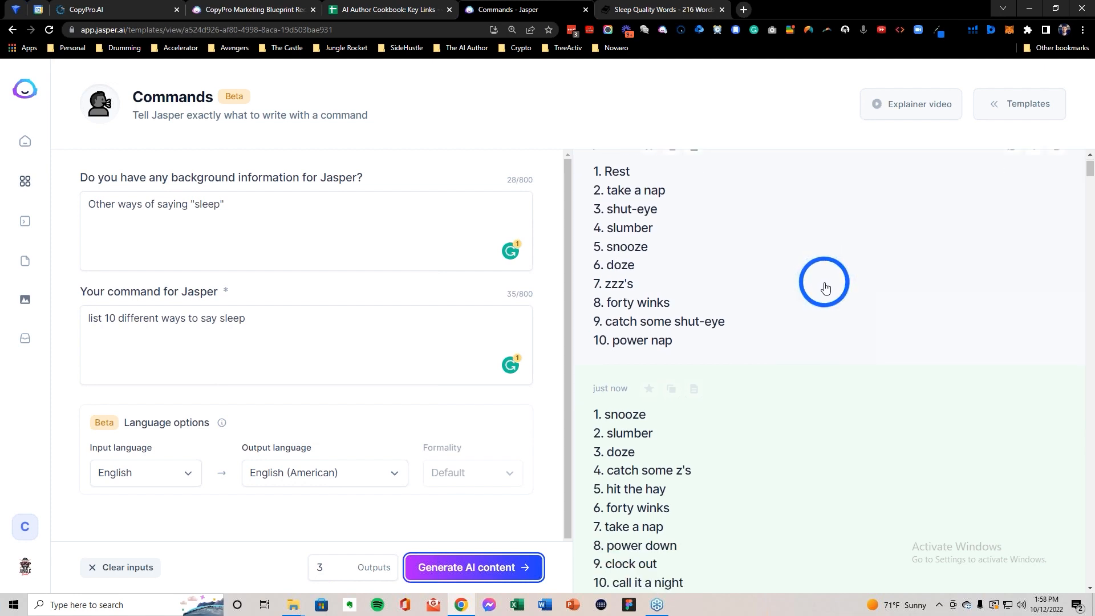
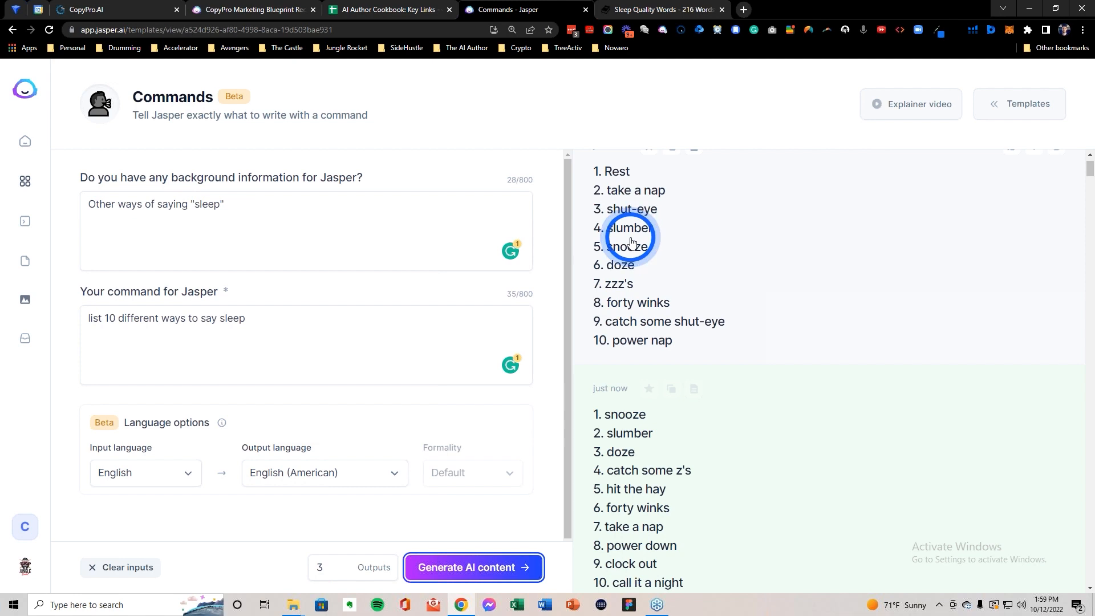
Step: Return to the CopyPro entry, set its topic to "shut eye", check the proof sentences and save the entry
left_click(129, 9)
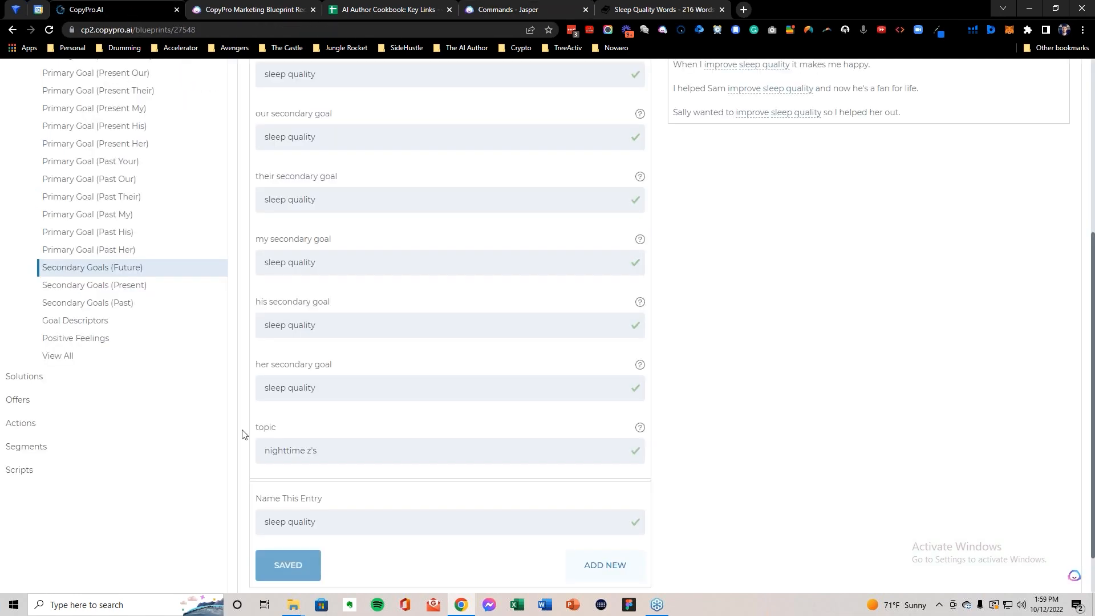
triple_click(347, 450)
type("shut eye")
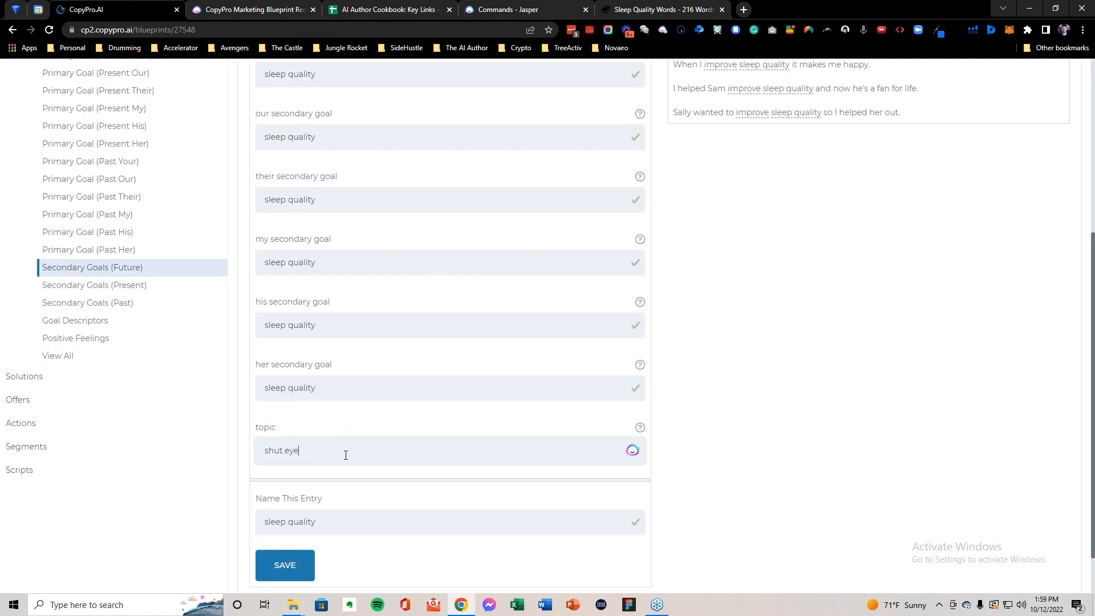
scroll(383, 384, "up", 3)
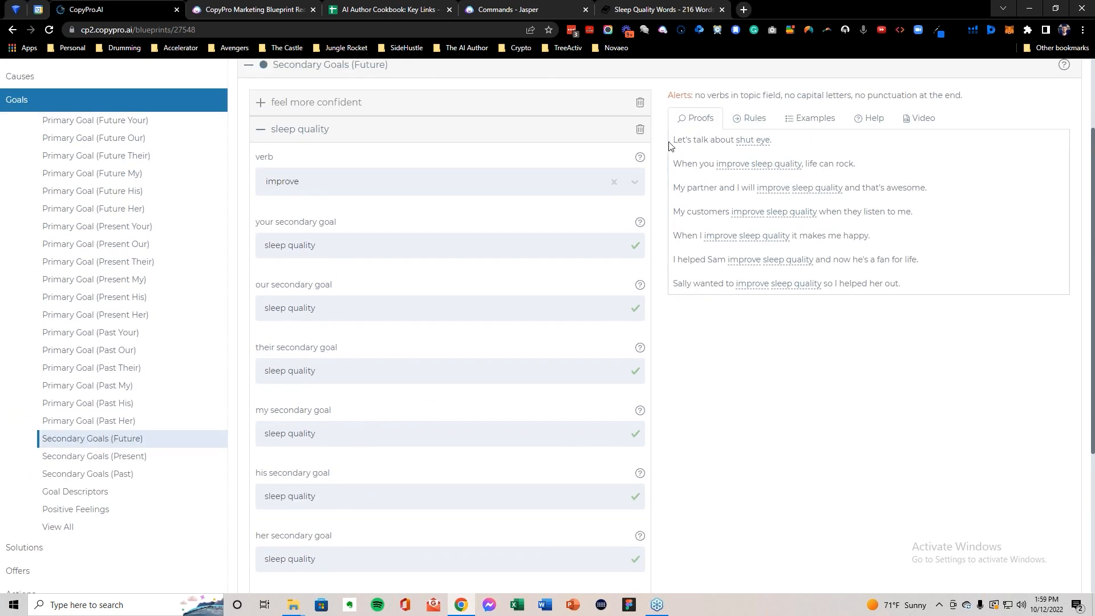
left_click_drag(689, 143, 808, 137)
left_click_drag(675, 166, 868, 158)
left_click(871, 161)
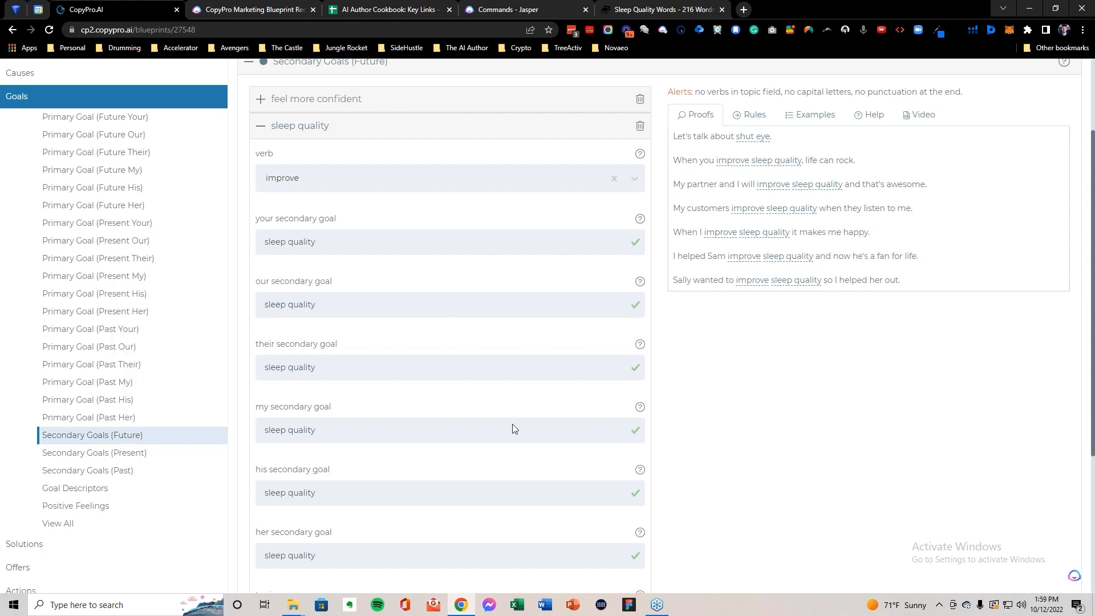
scroll(512, 427, "down", 3)
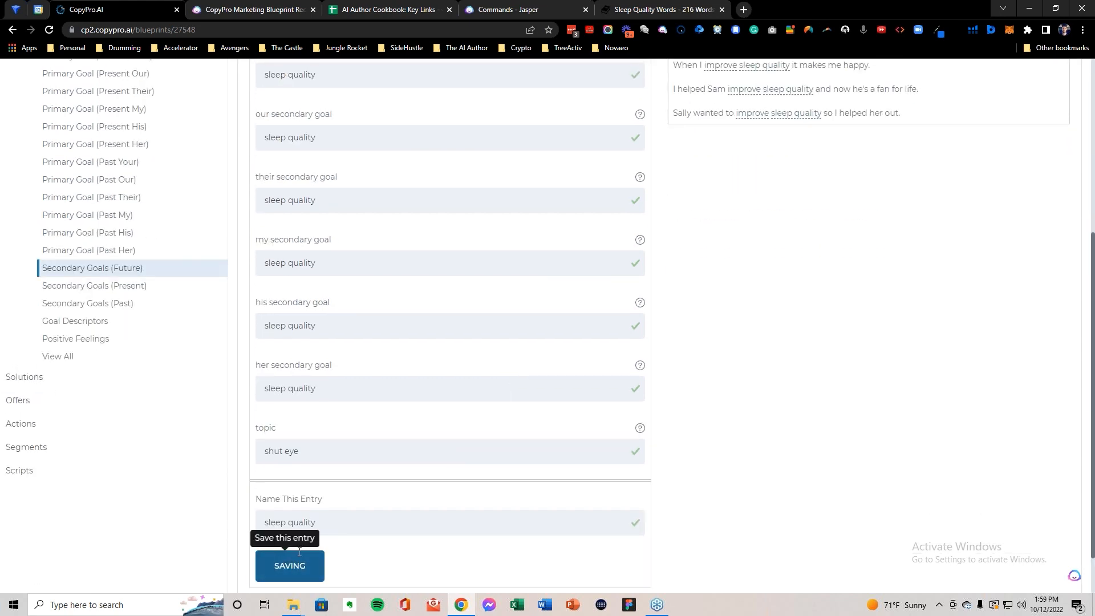
Step: Check the spelling in Jasper's output, then correct the CopyPro entry's topic to "shut-eye" and save it
left_click(501, 9)
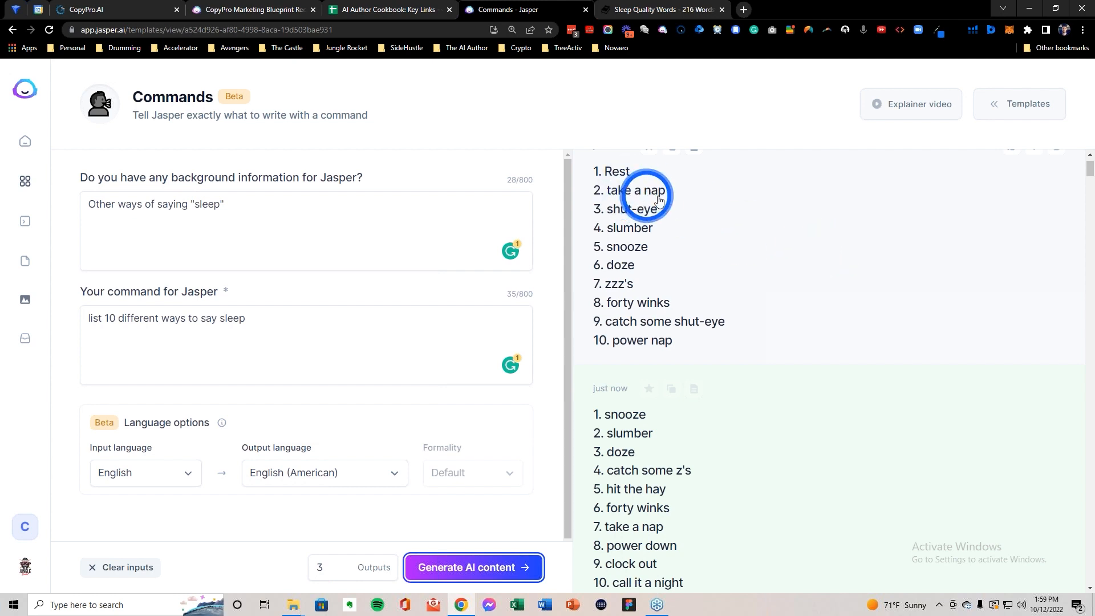
scroll(702, 210, "up", 1)
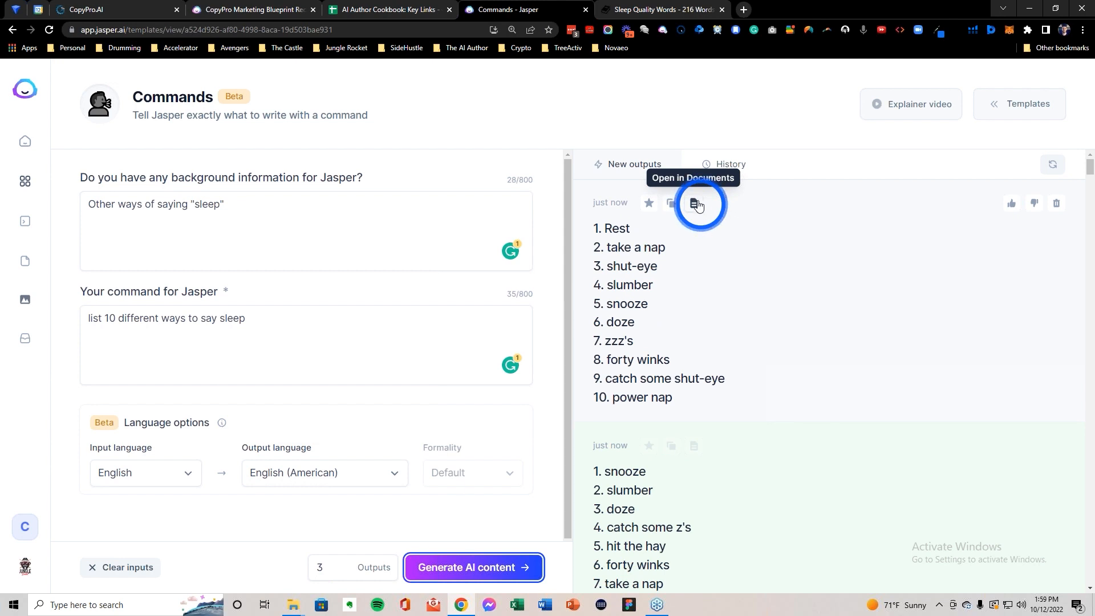
left_click(136, 9)
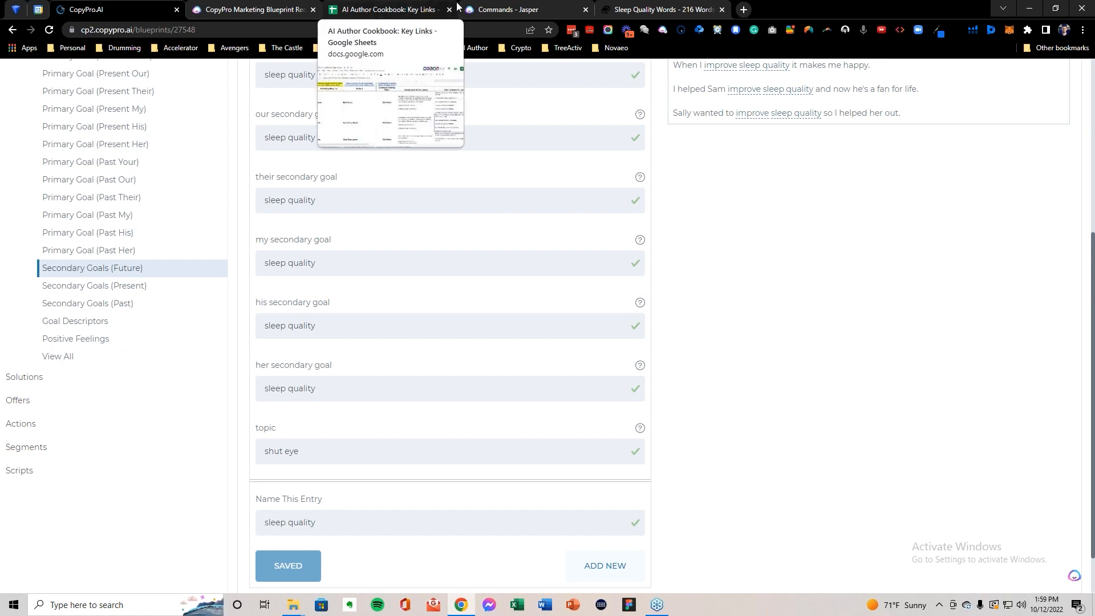
left_click(286, 451)
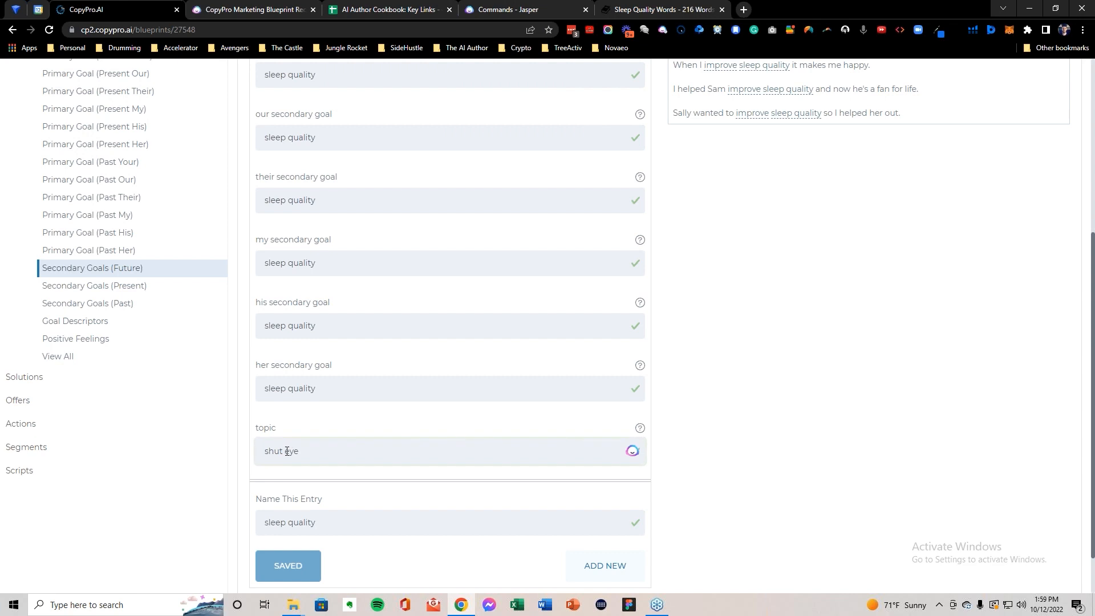
key("BackSpace")
type("-")
left_click(285, 566)
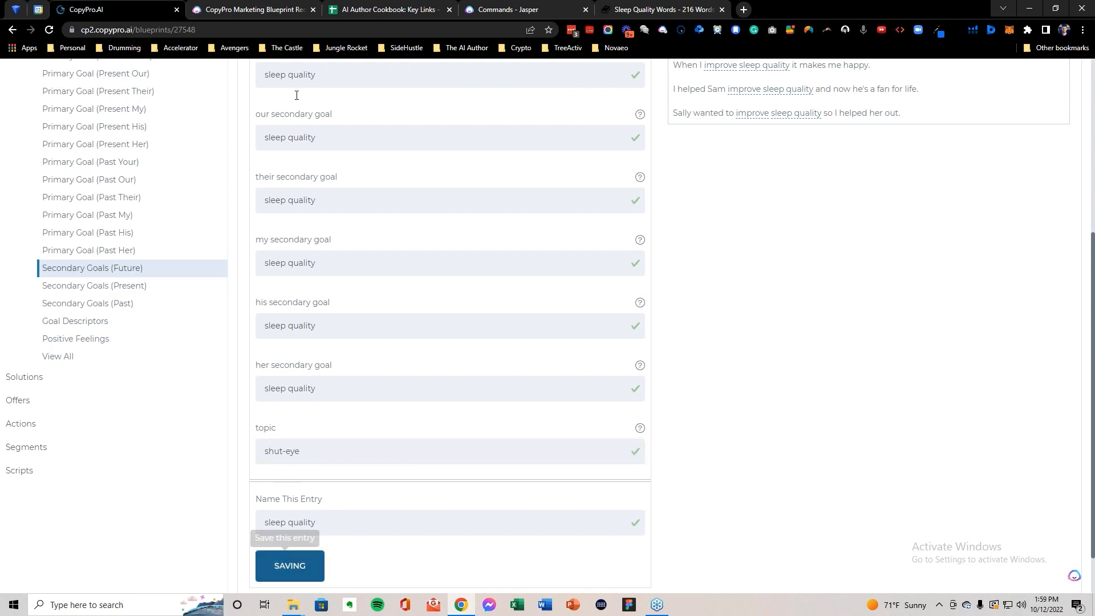
Step: In the AI Author Cookbook spreadsheet, copy the background info for the Goal Descriptors section
left_click(398, 12)
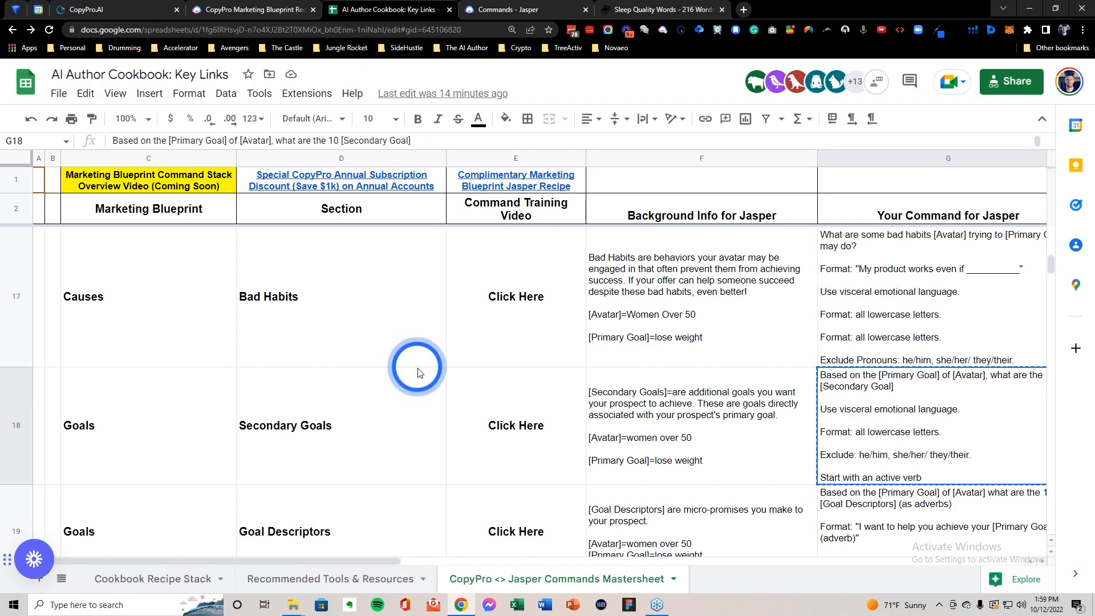
left_click(14, 515)
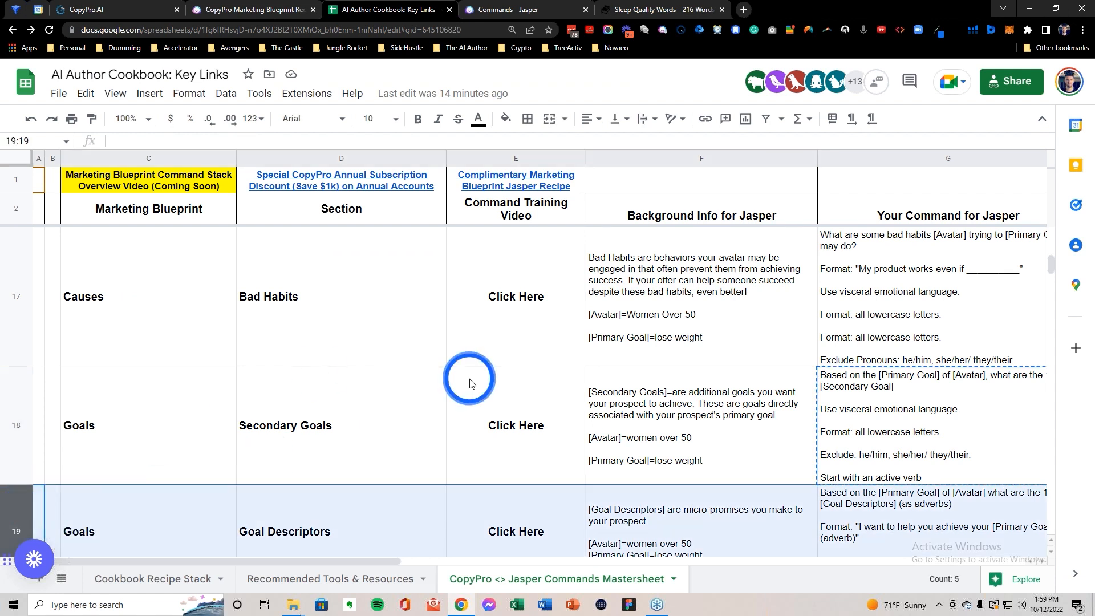
scroll(479, 388, "down", 1)
scroll(516, 407, "down", 1)
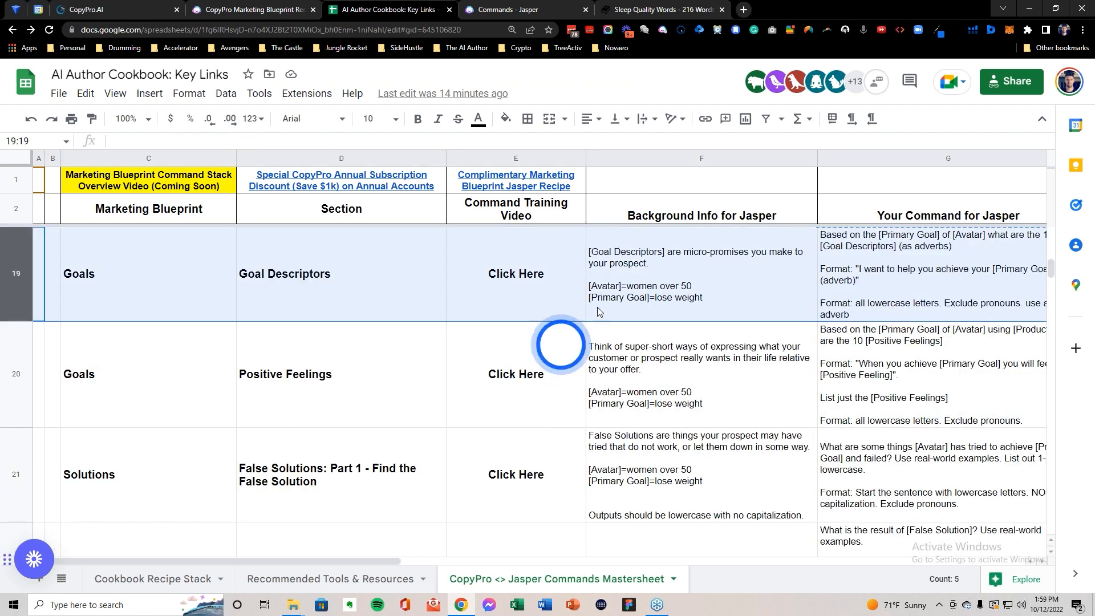
left_click(681, 286)
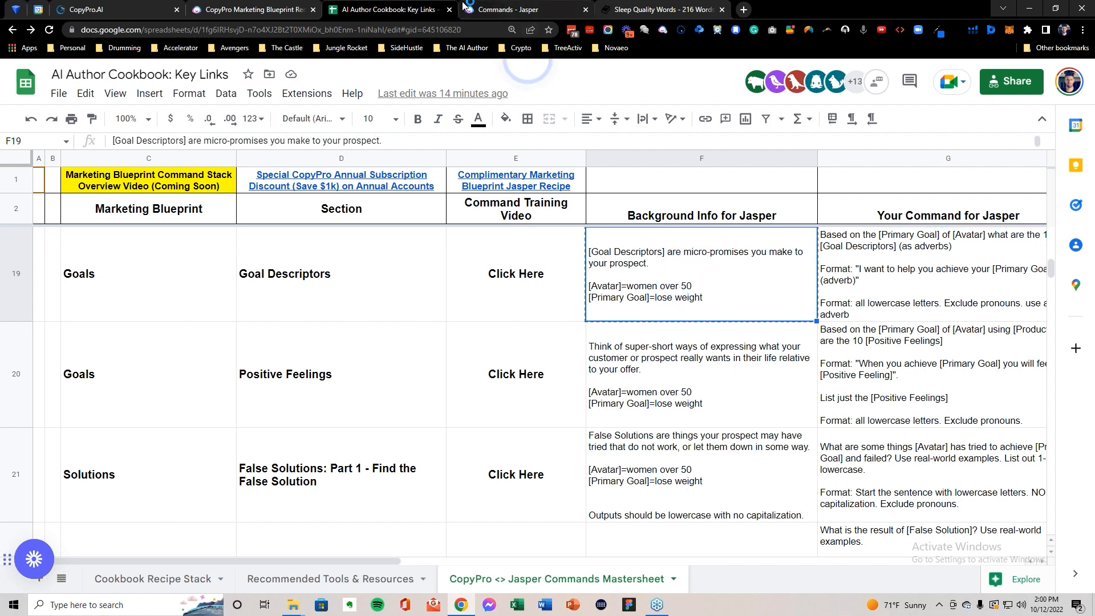
Step: In the CopyPro blueprint, create a new Goal Descriptors entry and check its suggested descriptors
left_click(117, 10)
left_click(100, 321)
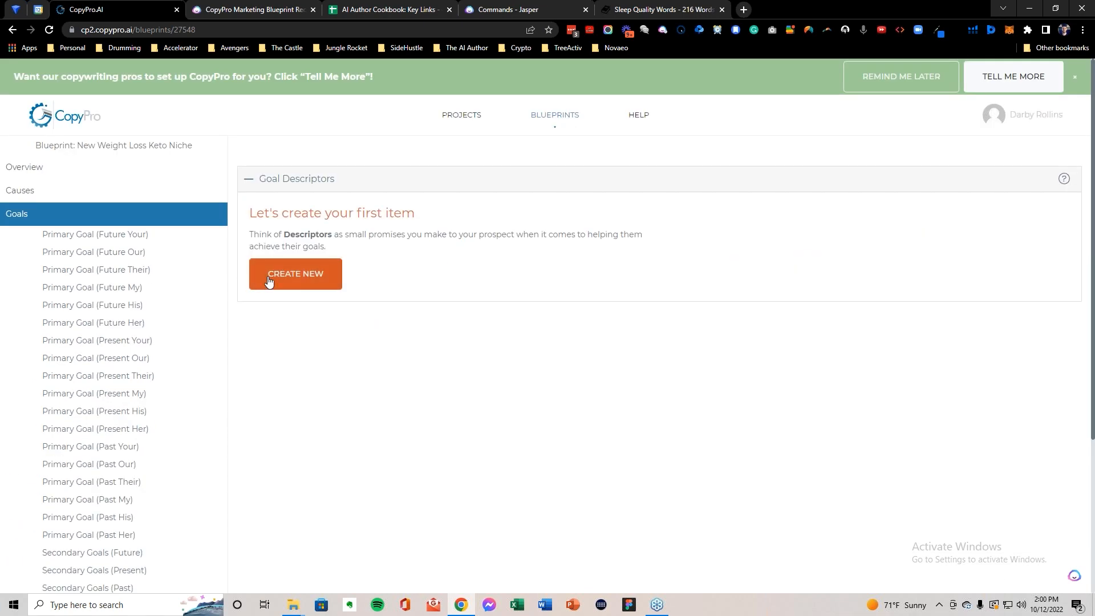
left_click(329, 263)
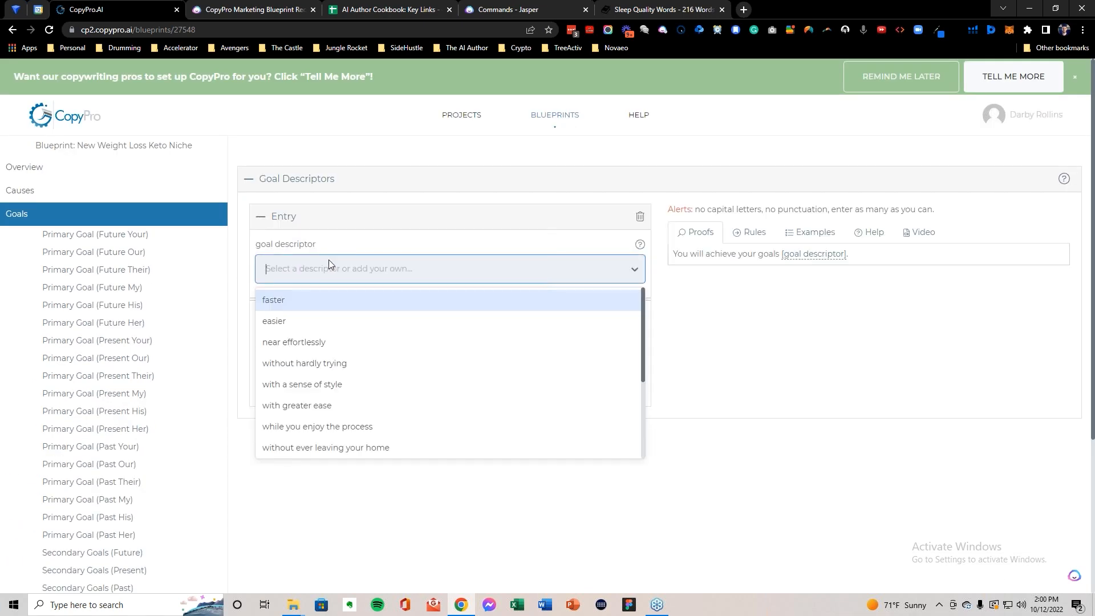
left_click(339, 244)
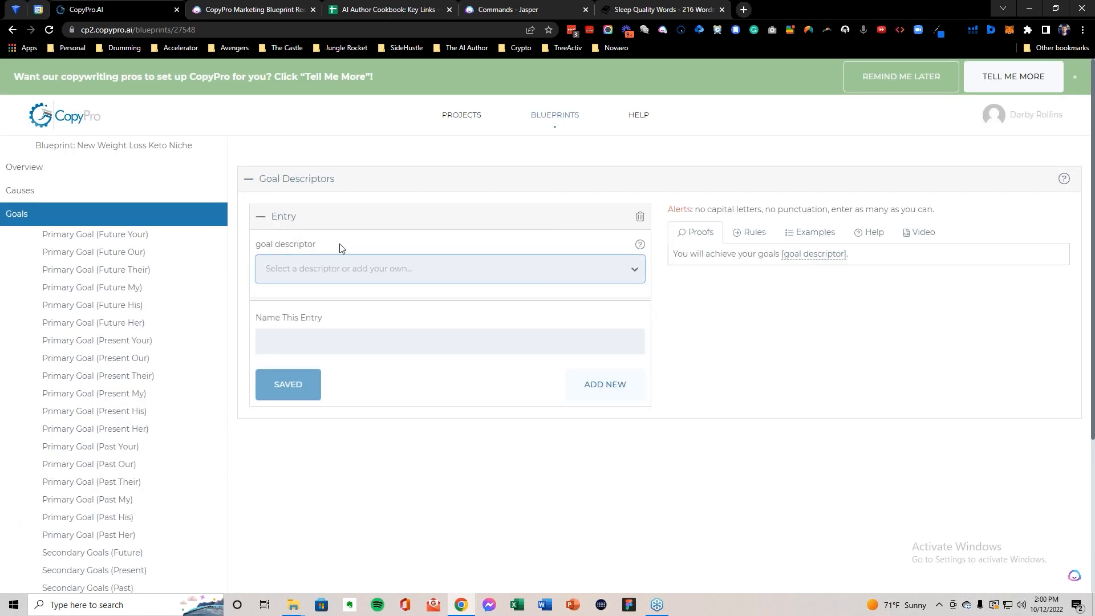
Step: Replace Jasper's background information with the spreadsheet's Goal Descriptors background text, without the leading quotation mark
left_click(409, 11)
left_click(669, 239)
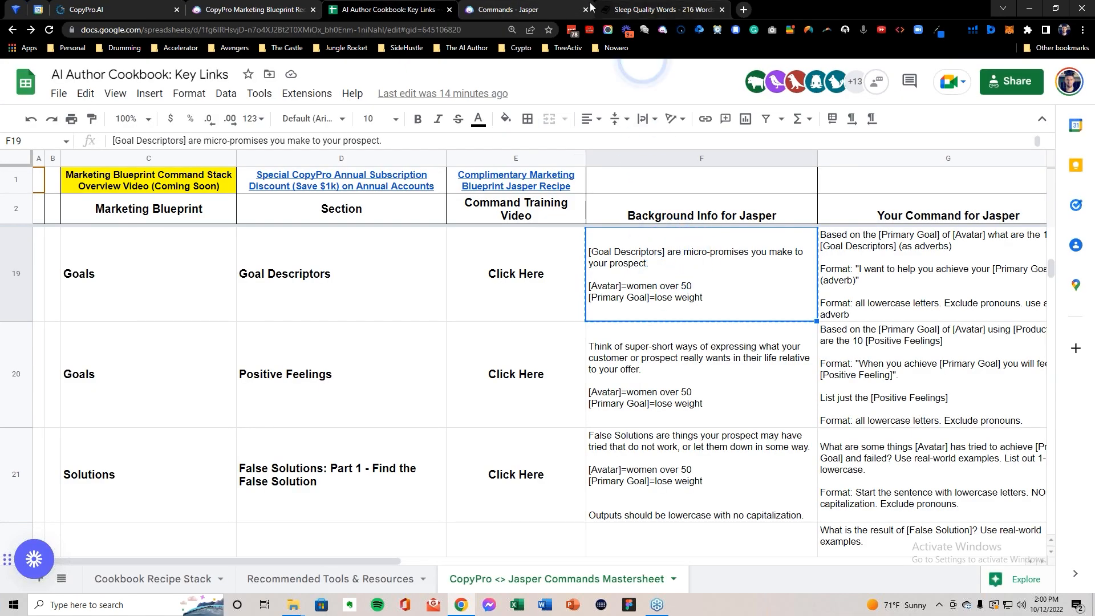
left_click(513, 10)
left_click(250, 215)
key("ctrl+a")
key("BackSpace")
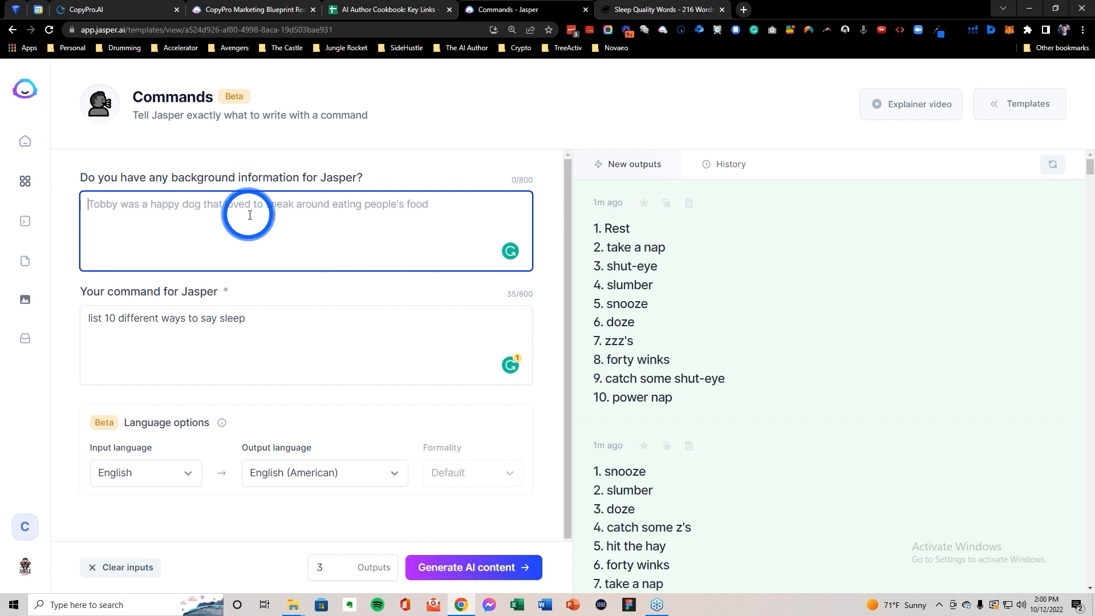
type("\"[Goal Descriptors] are micro-promises you make to your prospect.  [Avatar]=women over 50 [Primary Goal]=lose weight\"")
left_click(91, 201)
key("BackSpace")
left_click(92, 201)
key("Delete")
Step: Replace Jasper's command with the spreadsheet's Goal Descriptors command and generate the AI content
left_click(366, 6)
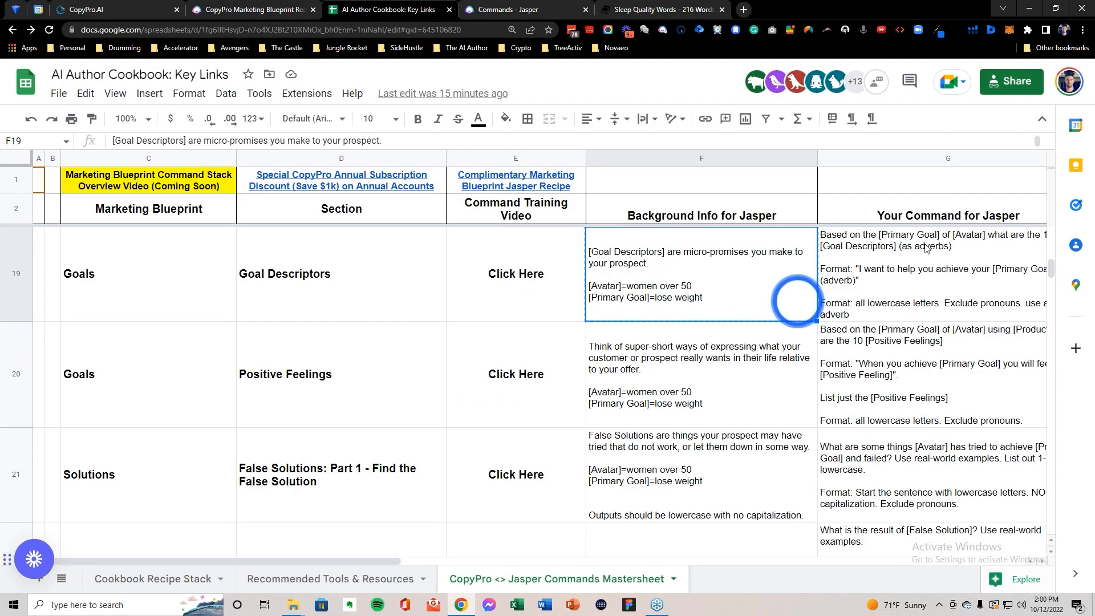
left_click(924, 241)
key("ctrl+c")
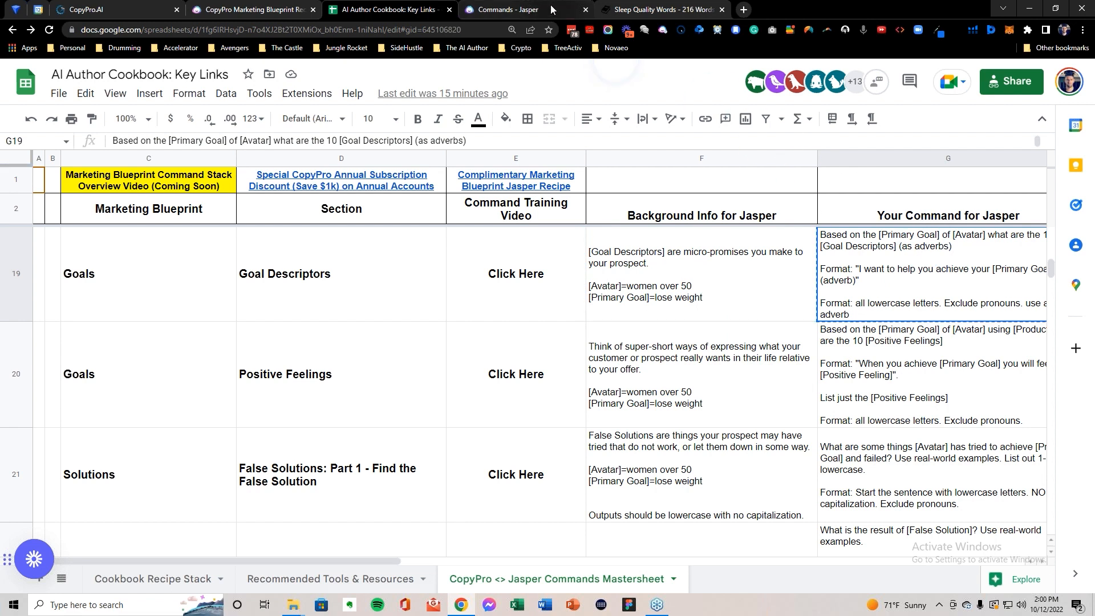
left_click(502, 9)
left_click(191, 336)
key("ctrl+a")
key("BackSpace")
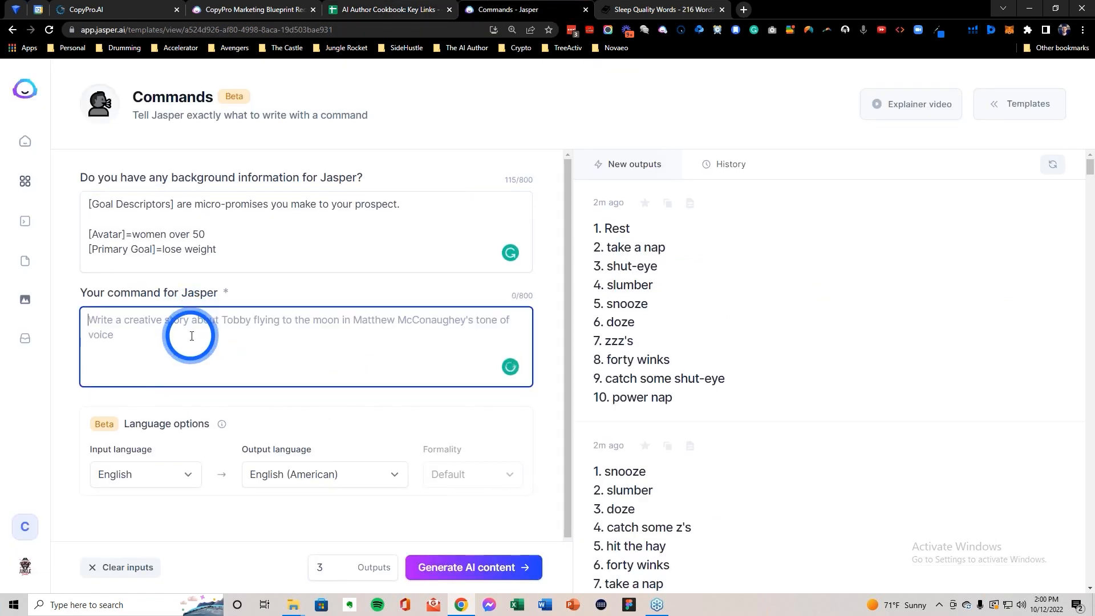
key("ctrl+v")
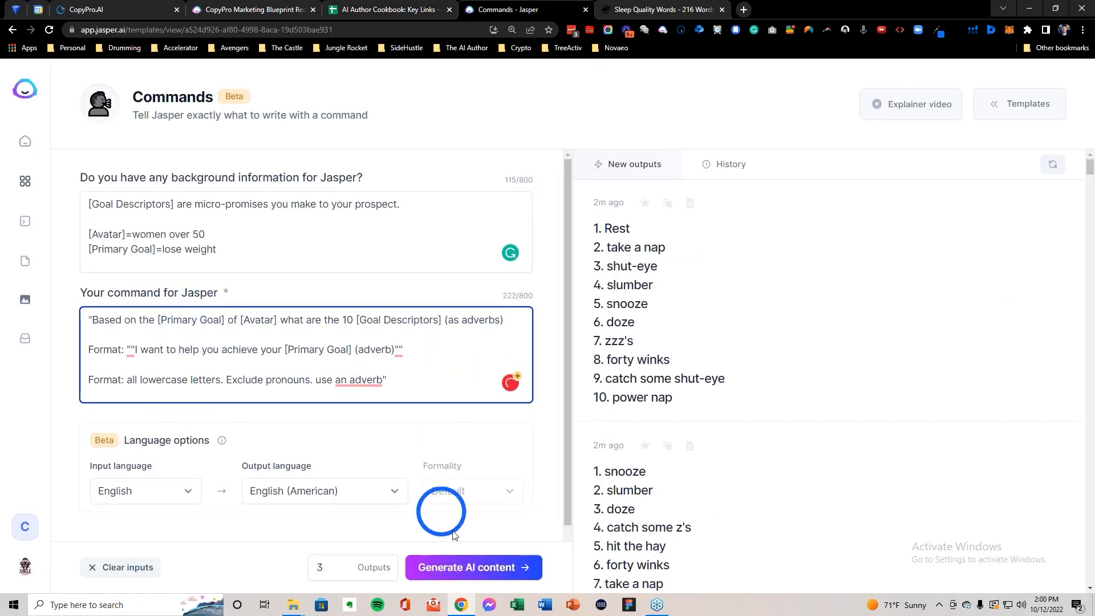
left_click(455, 565)
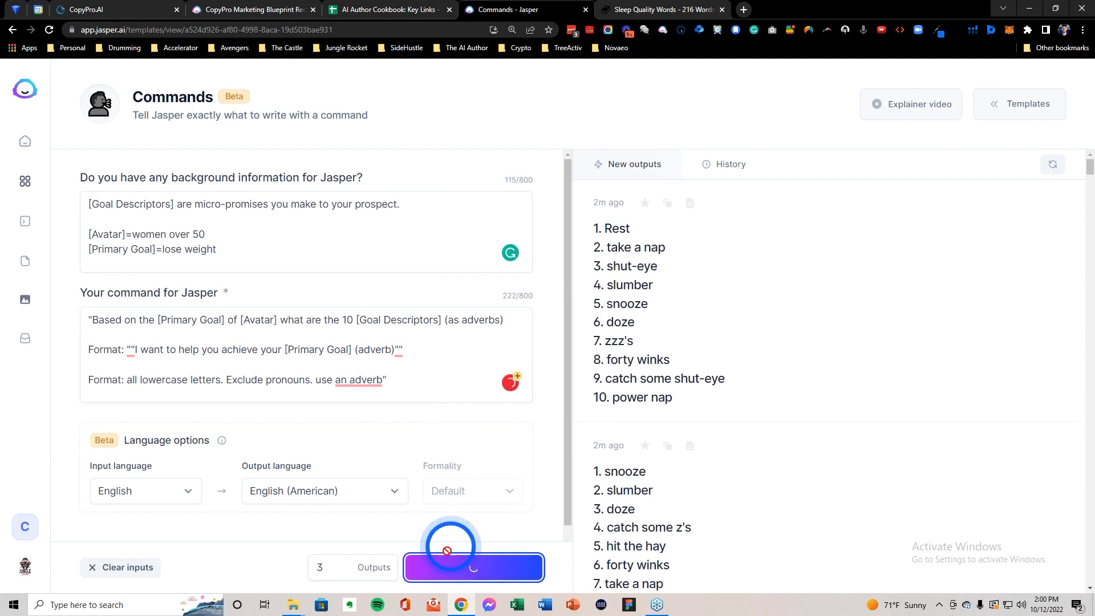
Step: Copy "steadily" from Jasper's first output into the CopyPro goal descriptor entry, name it "steadily" and save it
left_click(695, 330)
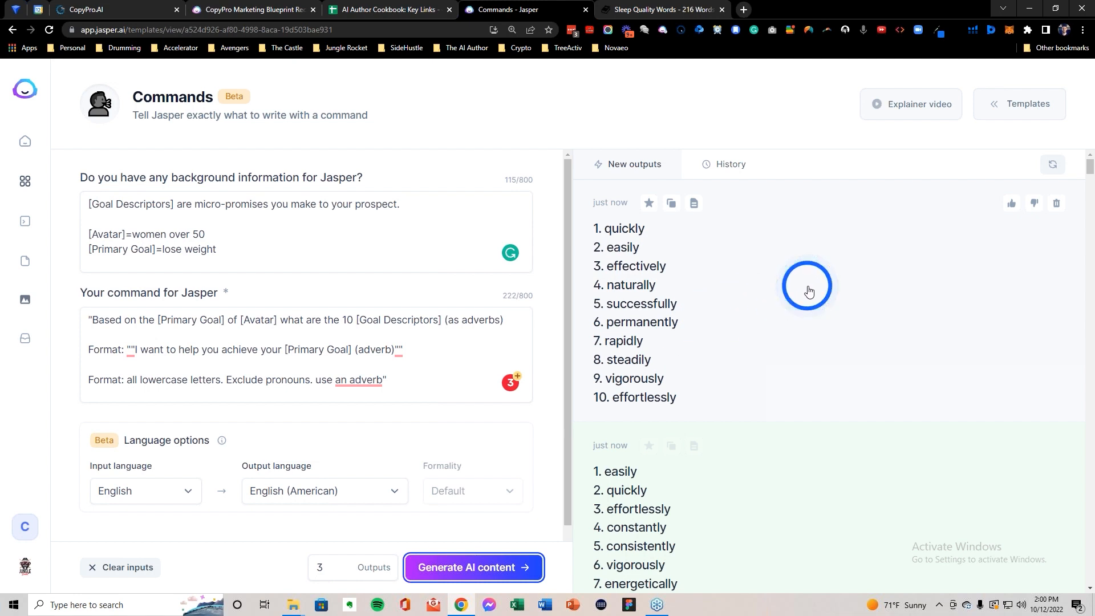
left_click(637, 368)
double_click(352, 325)
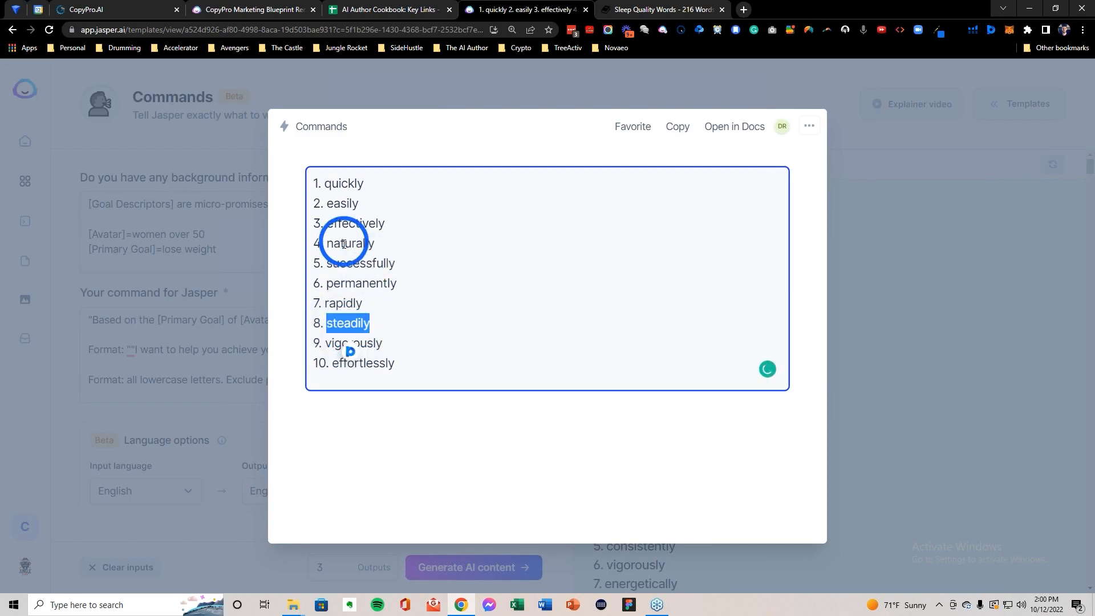
left_click(132, 8)
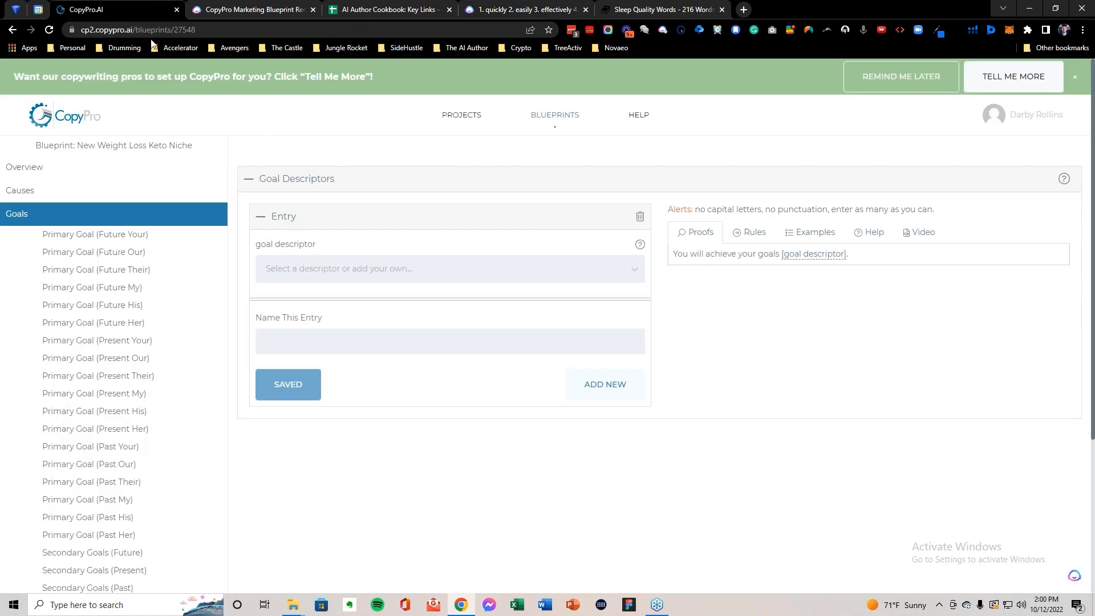
left_click(317, 268)
key("ctrl+v")
left_click(325, 301)
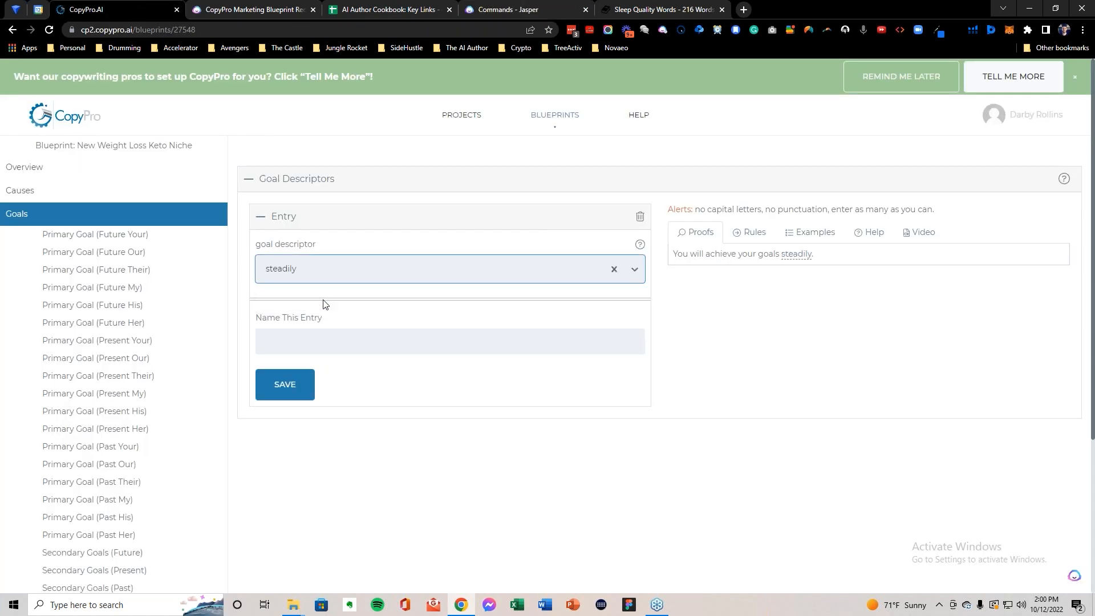
left_click(301, 384)
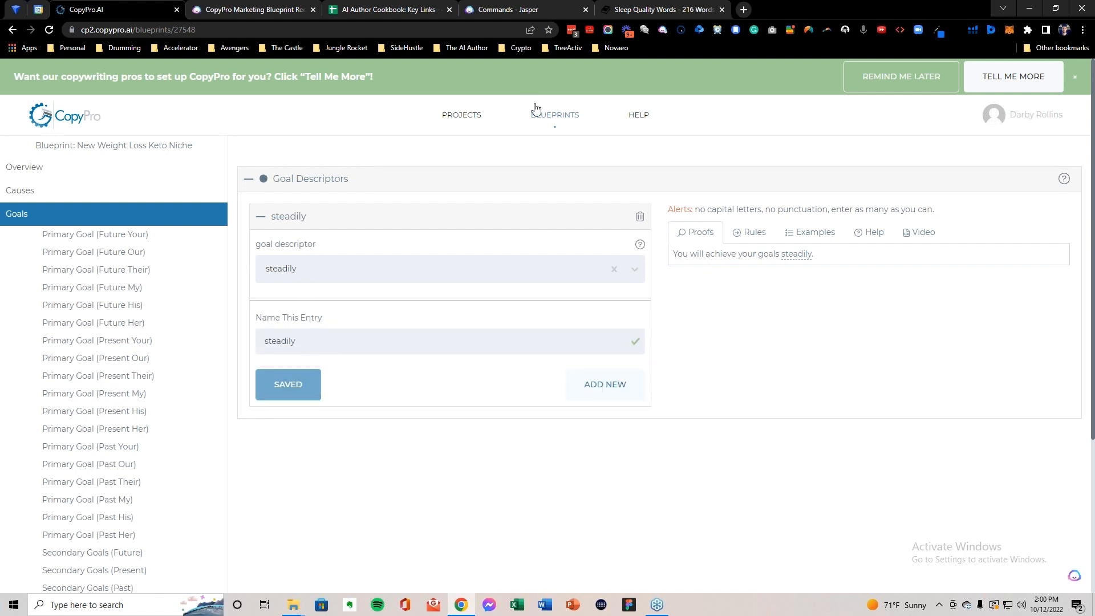
Step: Add a second goal descriptor entry in CopyPro using "permanently" from the Jasper output, name it "permanently" and save it
left_click(509, 9)
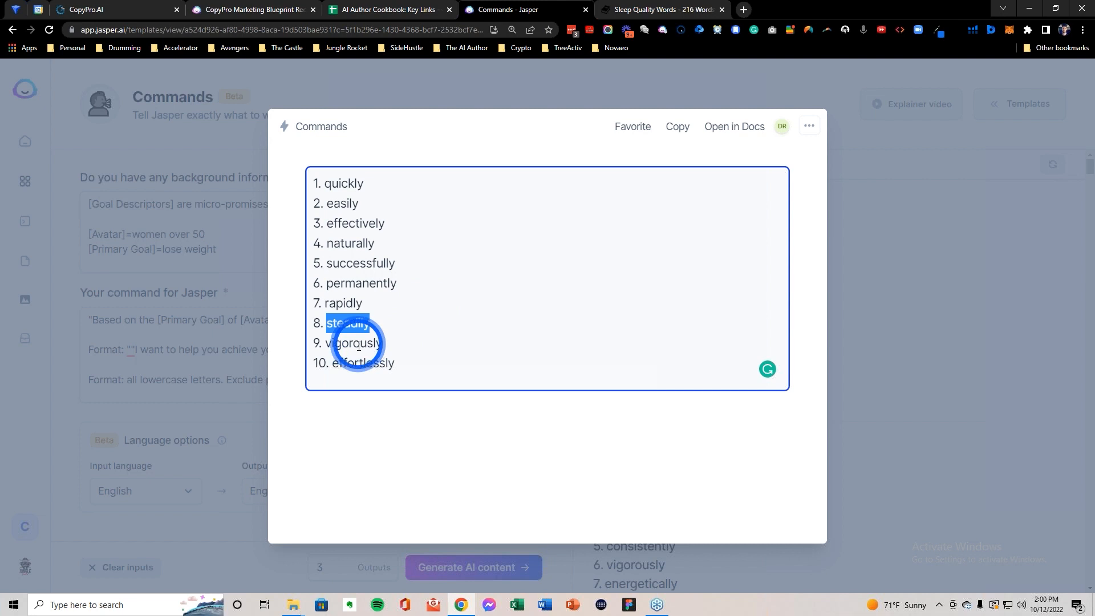
left_click(354, 281)
double_click(353, 282)
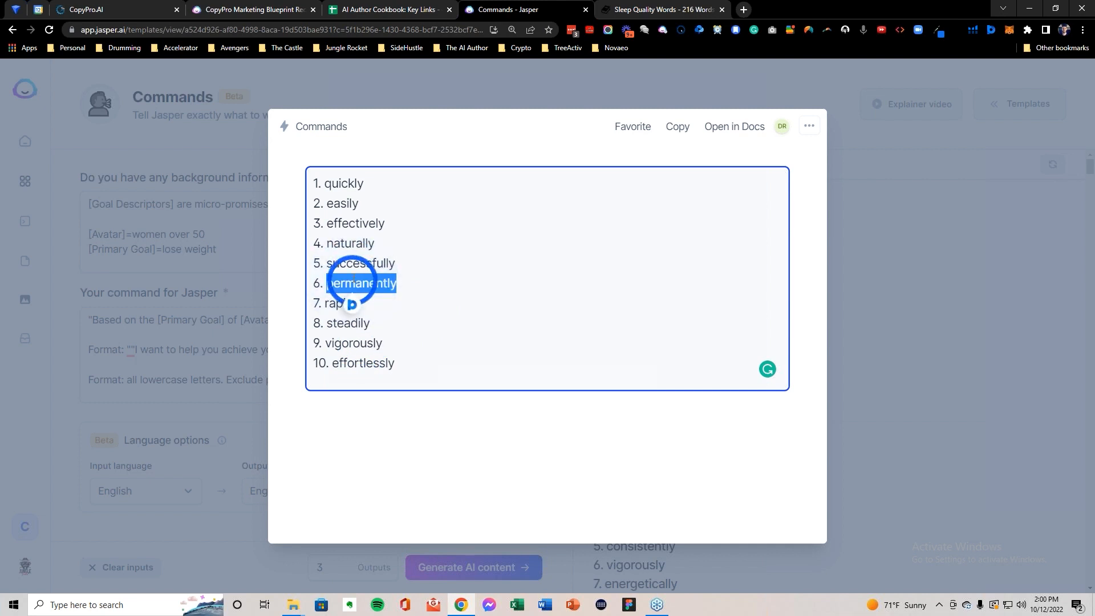
left_click(125, 6)
left_click(598, 385)
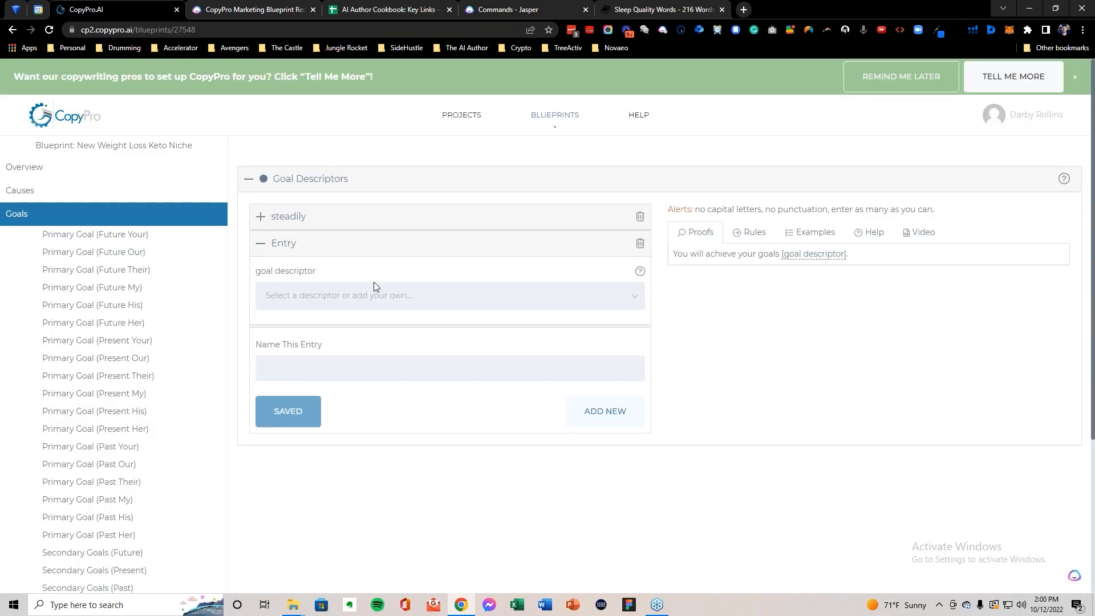
left_click(354, 295)
key("ctrl+v")
left_click(334, 327)
left_click(278, 365)
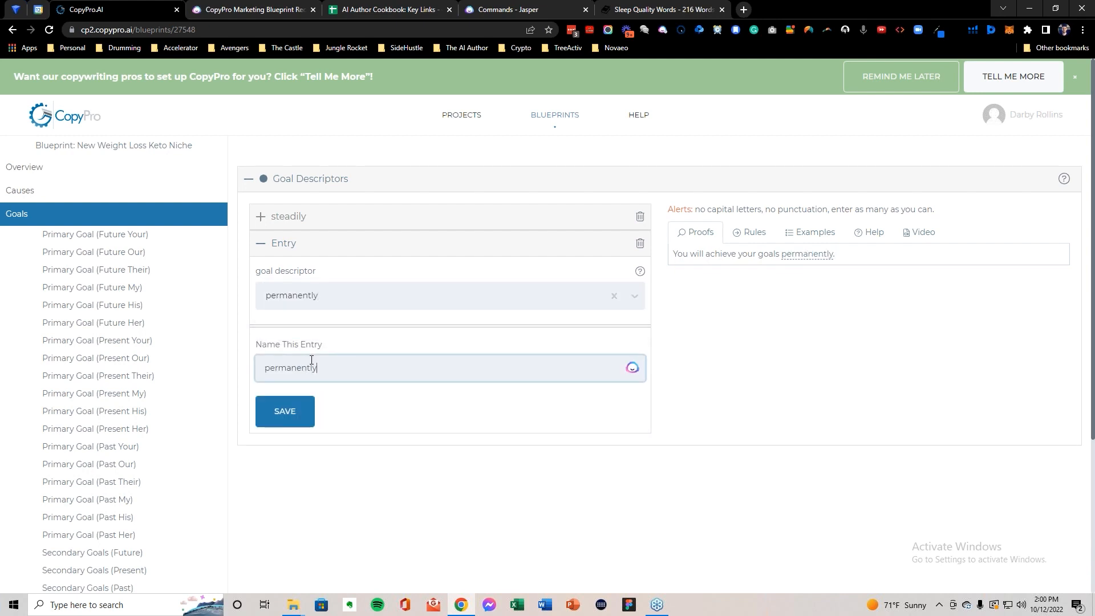
key("ctrl+v")
left_click(288, 410)
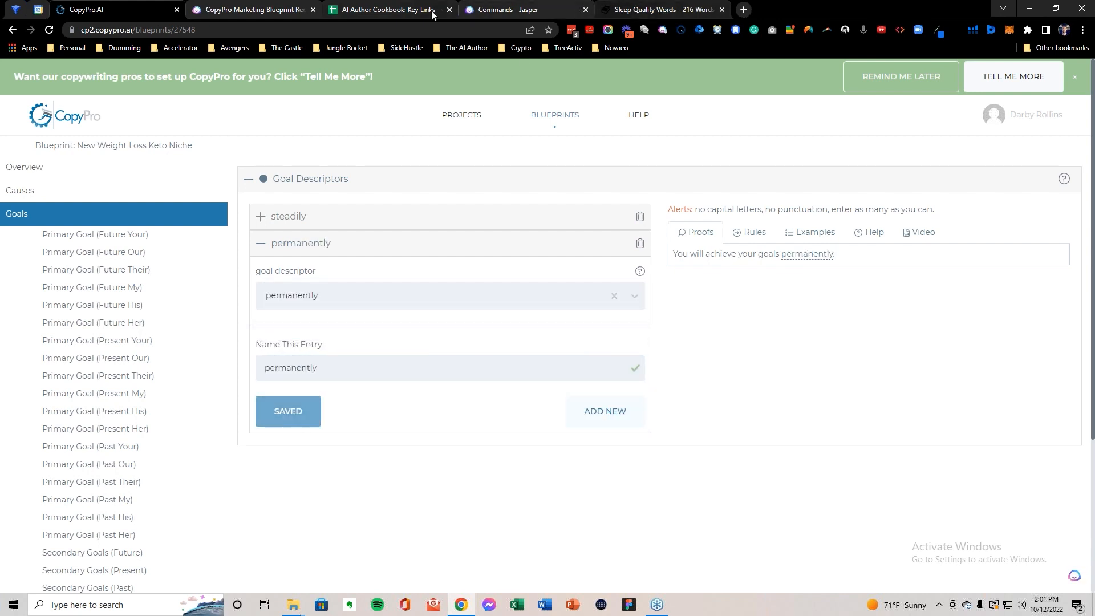
Step: Locate the Positive Feelings row in the spreadsheet's CopyPro <> Jasper Commands Mastersheet
left_click(388, 9)
left_click(16, 271)
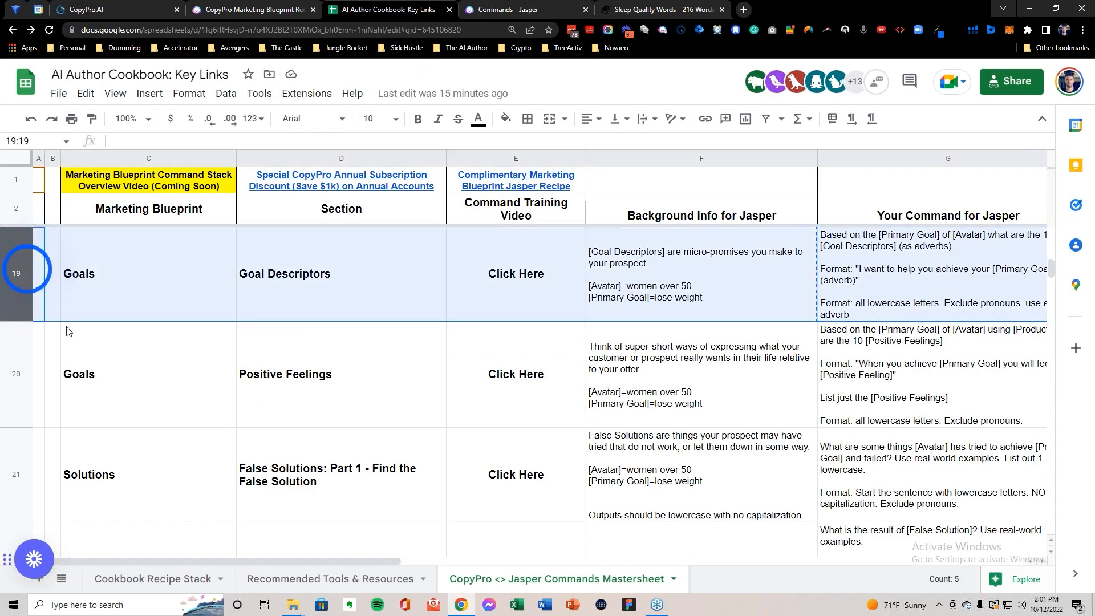
left_click(16, 374)
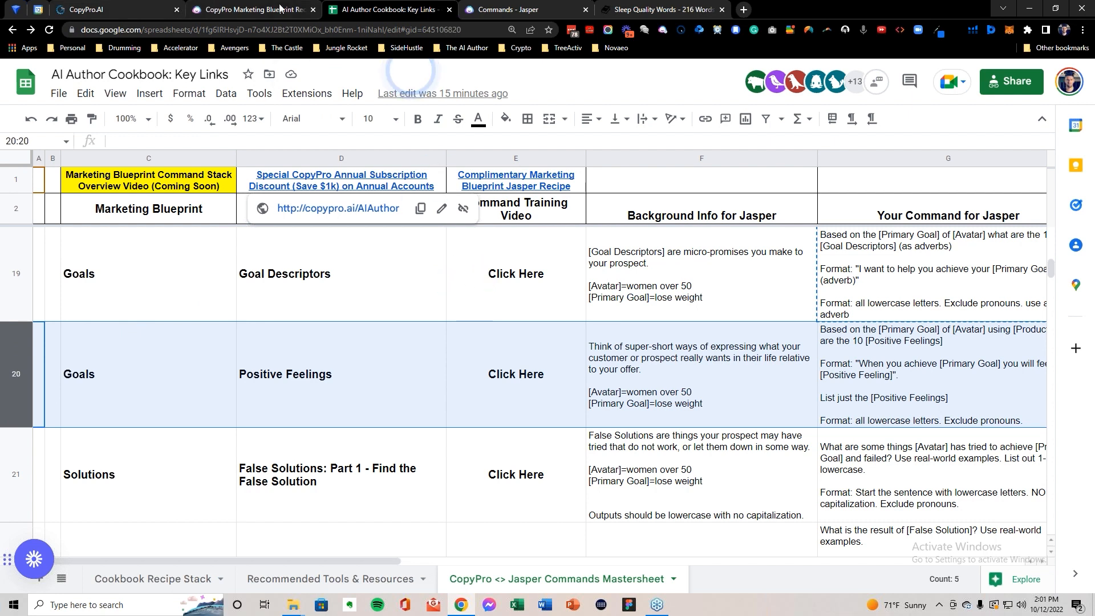
Step: Open the Positive Feelings section under Goals in the CopyPro blueprint and create a new entry
left_click(116, 10)
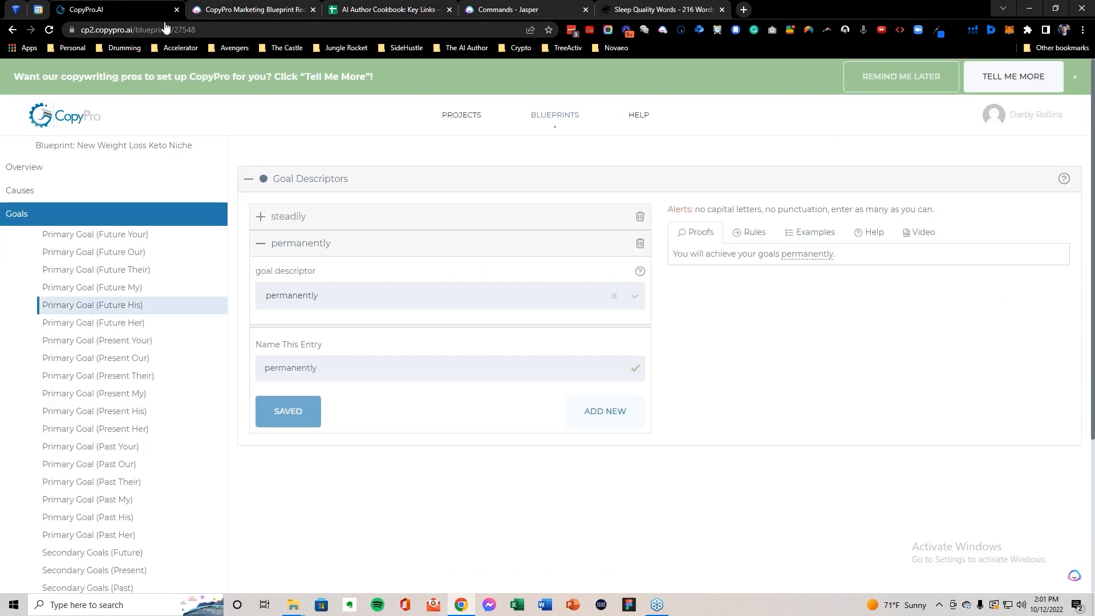
scroll(35, 214, "down", 2)
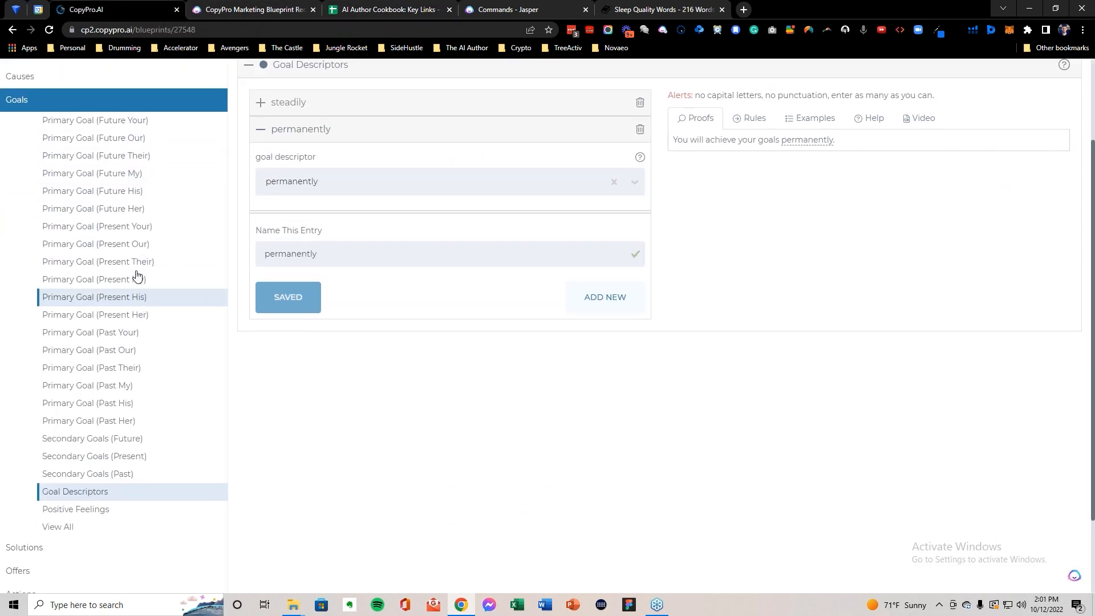
left_click(91, 509)
scroll(311, 205, "up", 2)
left_click(303, 248)
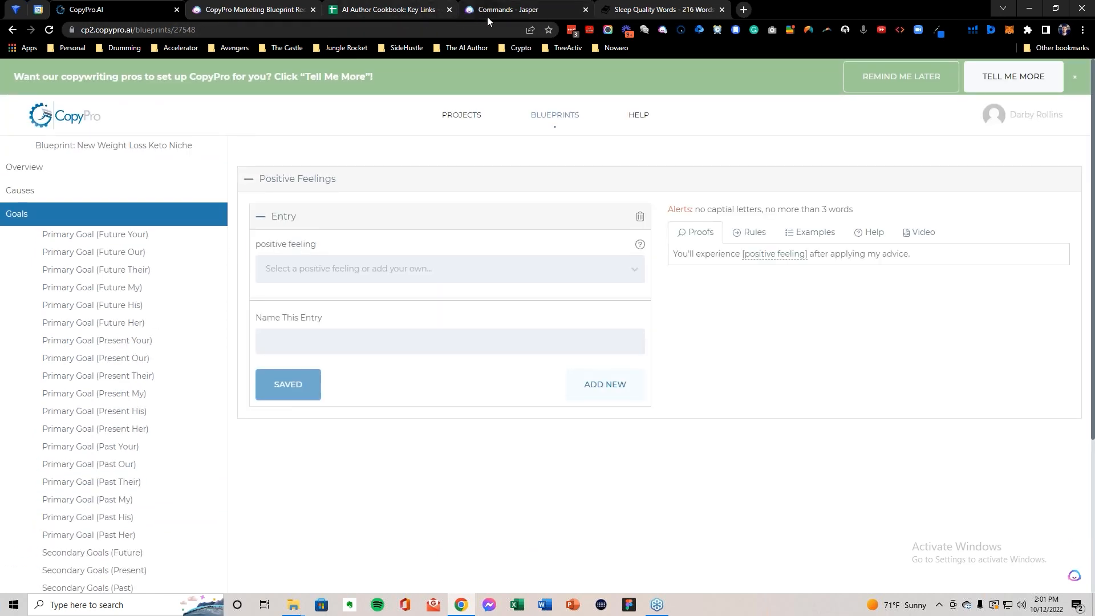
Step: Replace Jasper's background information with the spreadsheet's Positive Feelings background text, without the leading quotation mark
left_click(504, 10)
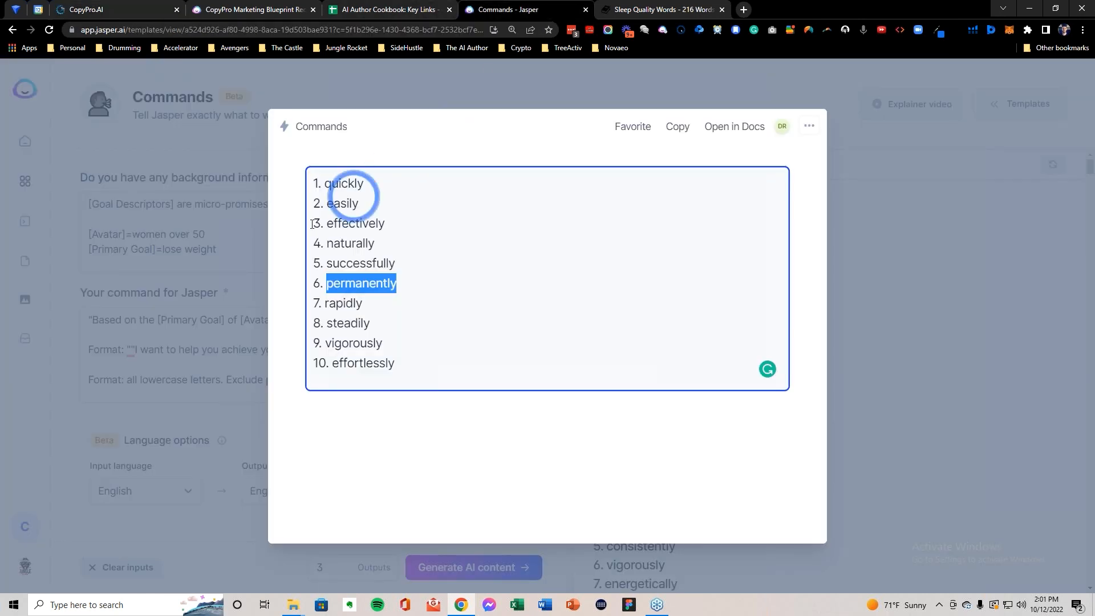
left_click(416, 11)
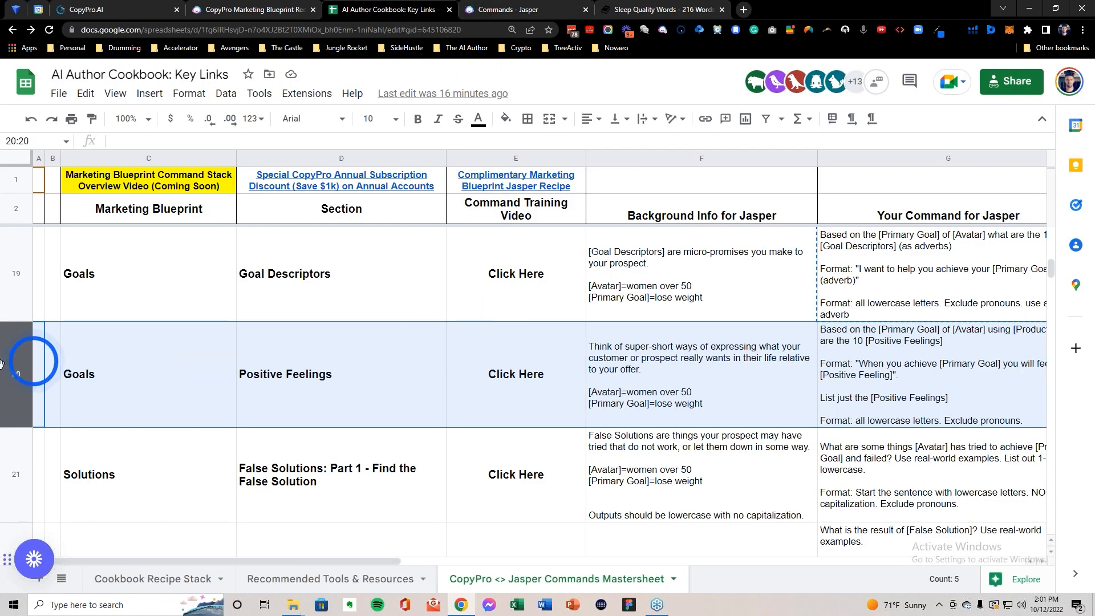
left_click(714, 352)
key("ctrl+c")
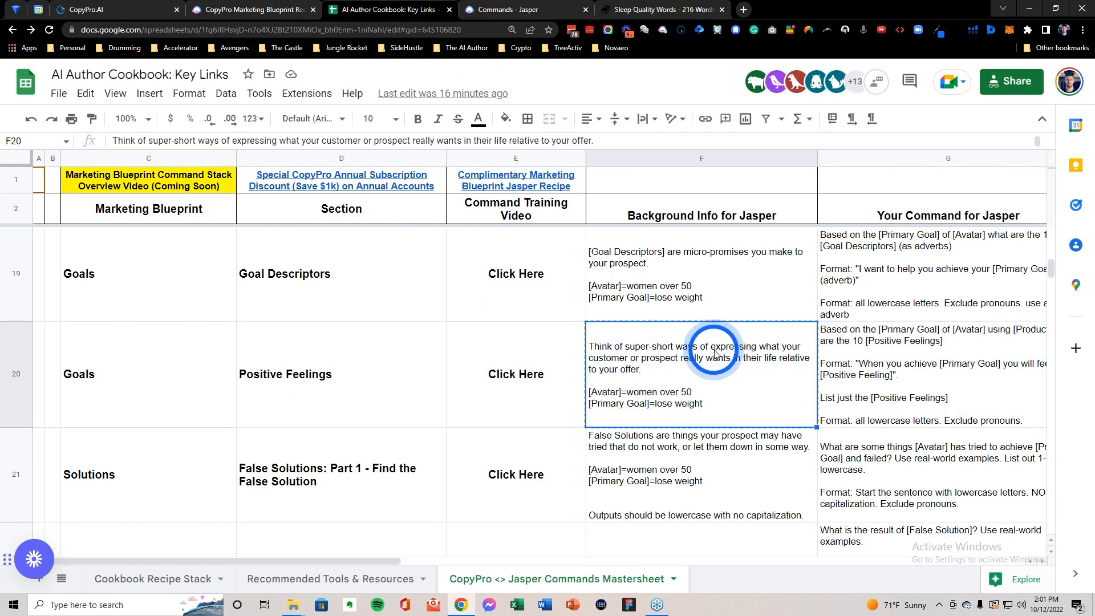
left_click(546, 10)
left_click(166, 269)
left_click(274, 233)
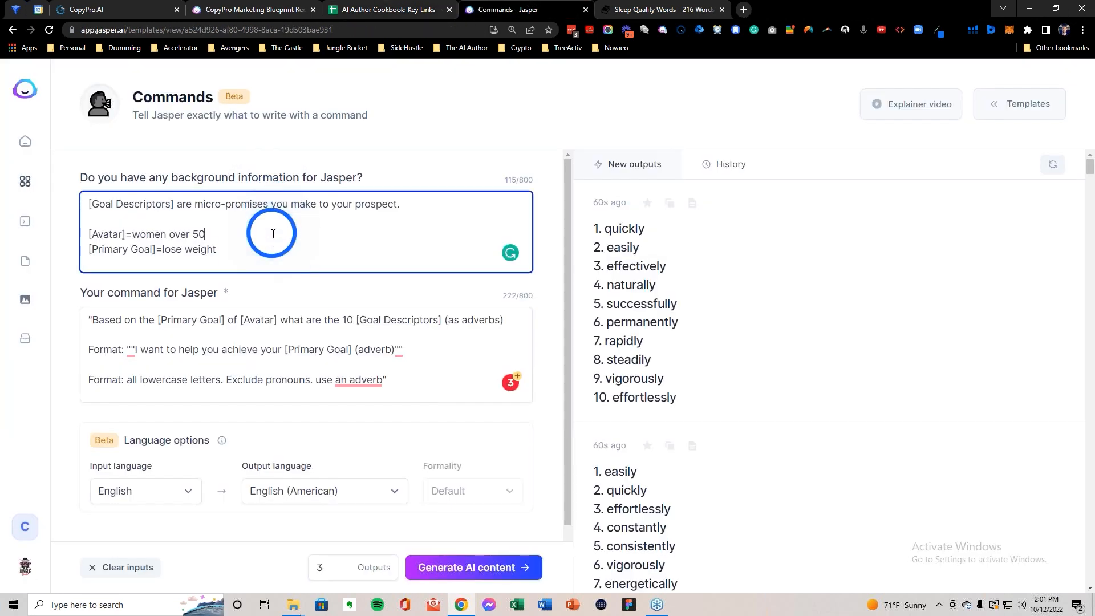
key("ctrl+a")
key("BackSpace")
key("ctrl+v")
left_click(92, 203)
key("BackSpace")
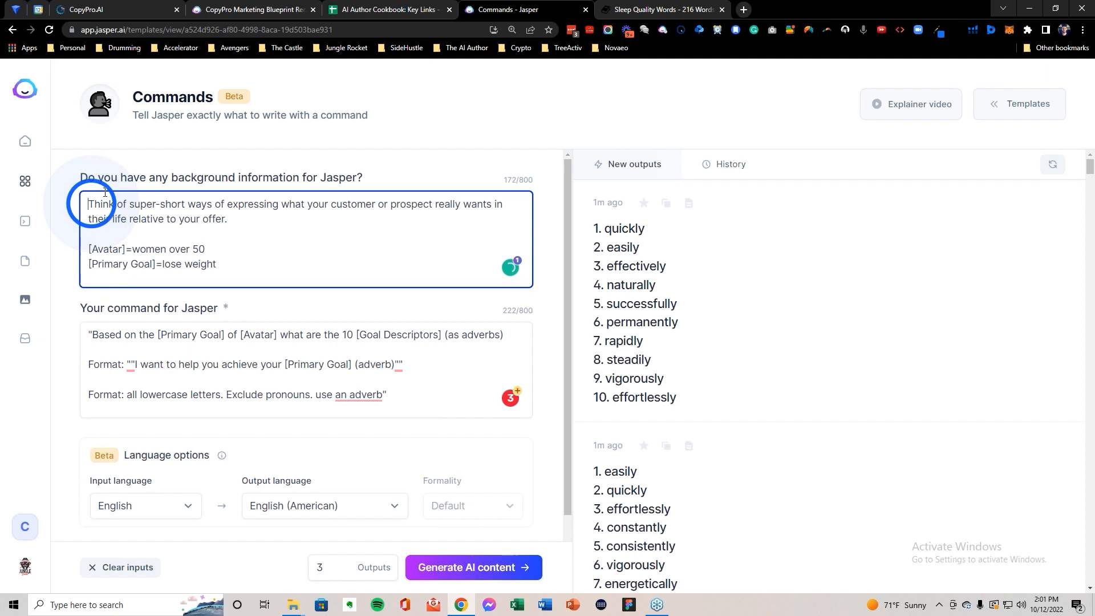
Step: Replace Jasper's command text with the Positive Feelings command from the spreadsheet's row 20
left_click(409, 8)
left_click(899, 374)
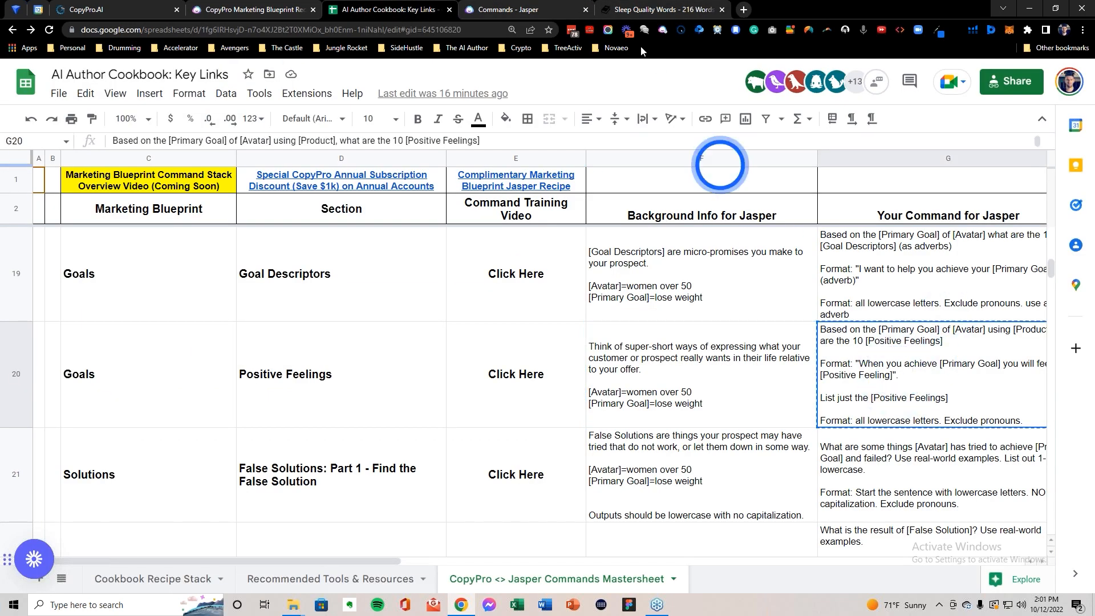
left_click(502, 9)
left_click(278, 382)
key("ctrl+a")
key("BackSpace")
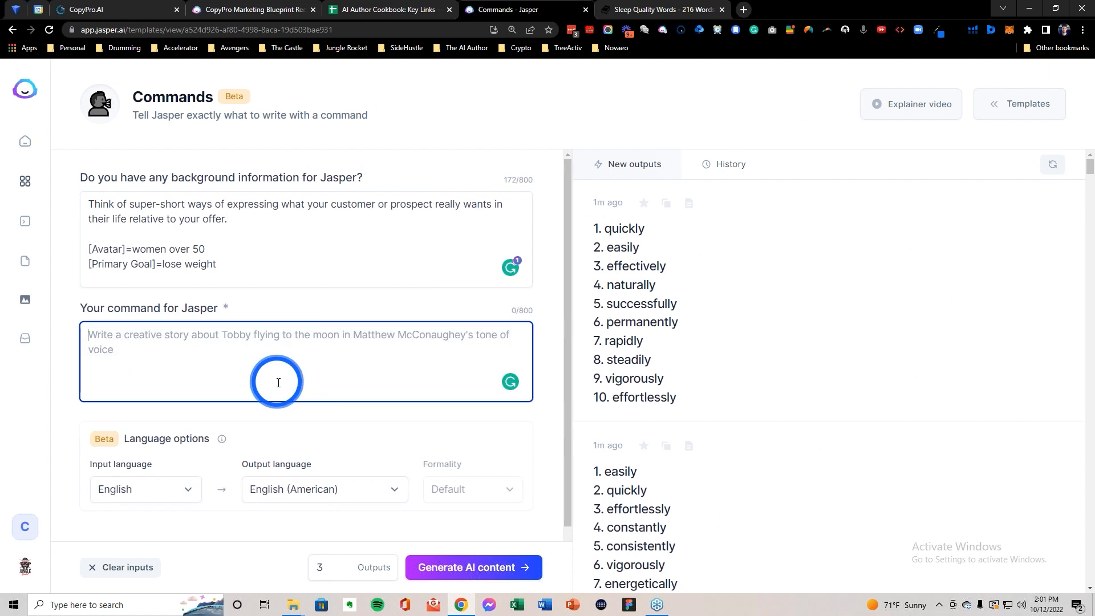
key("ctrl+v")
key("BackSpace")
Step: Remove the extra quotation marks from Jasper's Positive Feelings command and generate the AI content
left_click(88, 335)
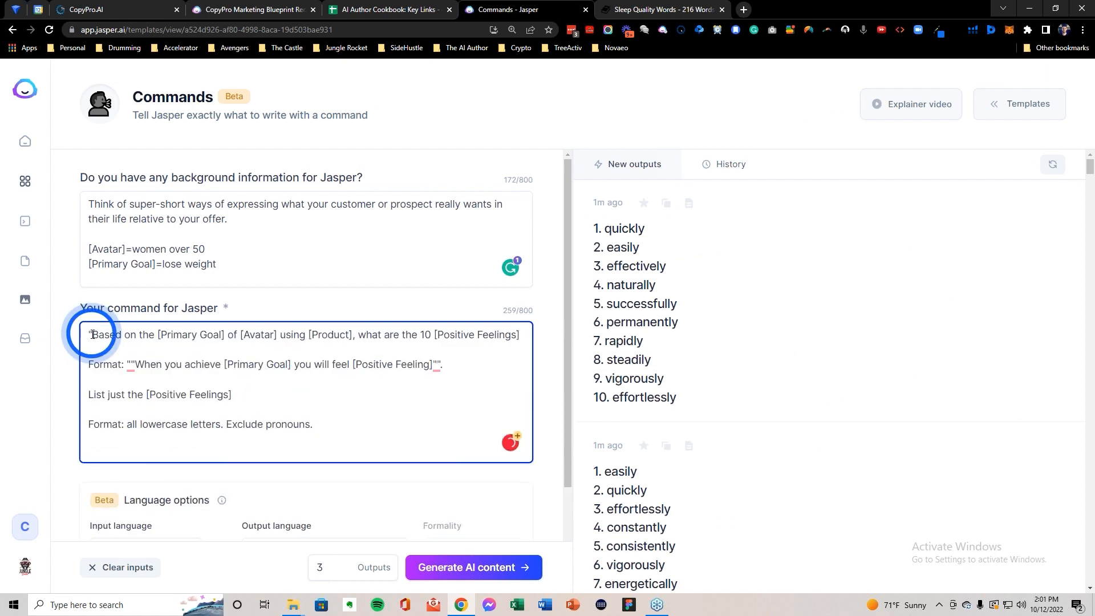
key("Delete")
left_click(442, 365)
key("BackSpace")
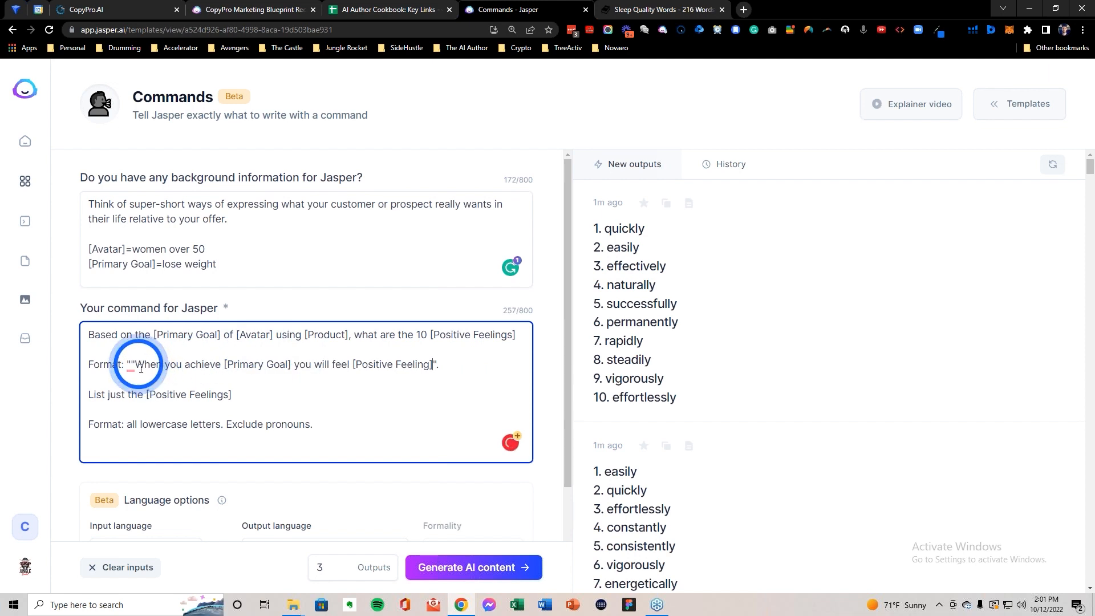
left_click(133, 356)
left_click(130, 364)
key("BackSpace")
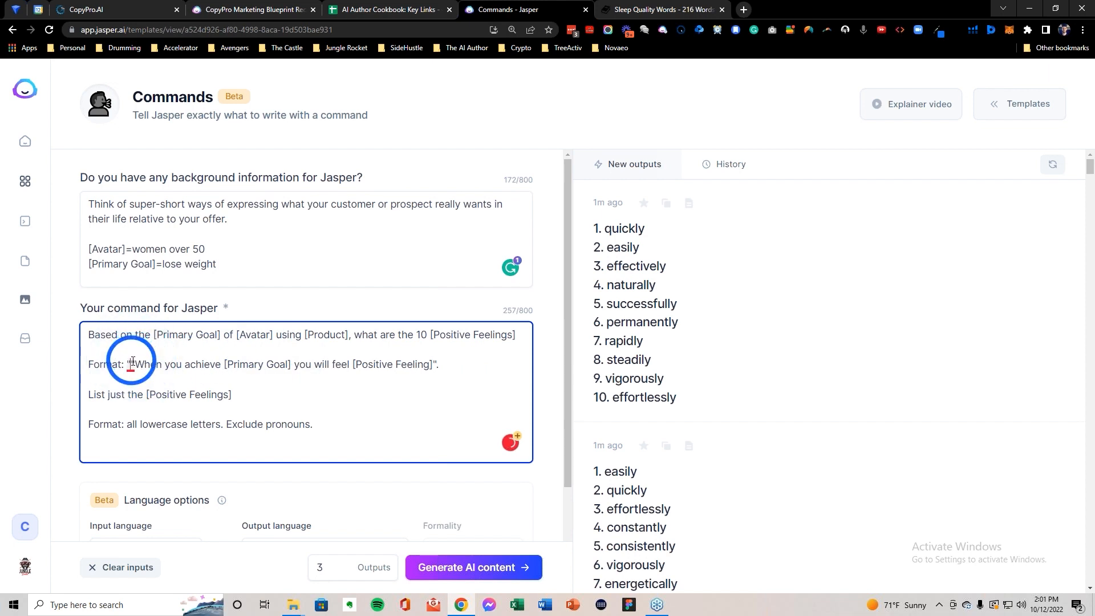
left_click(464, 574)
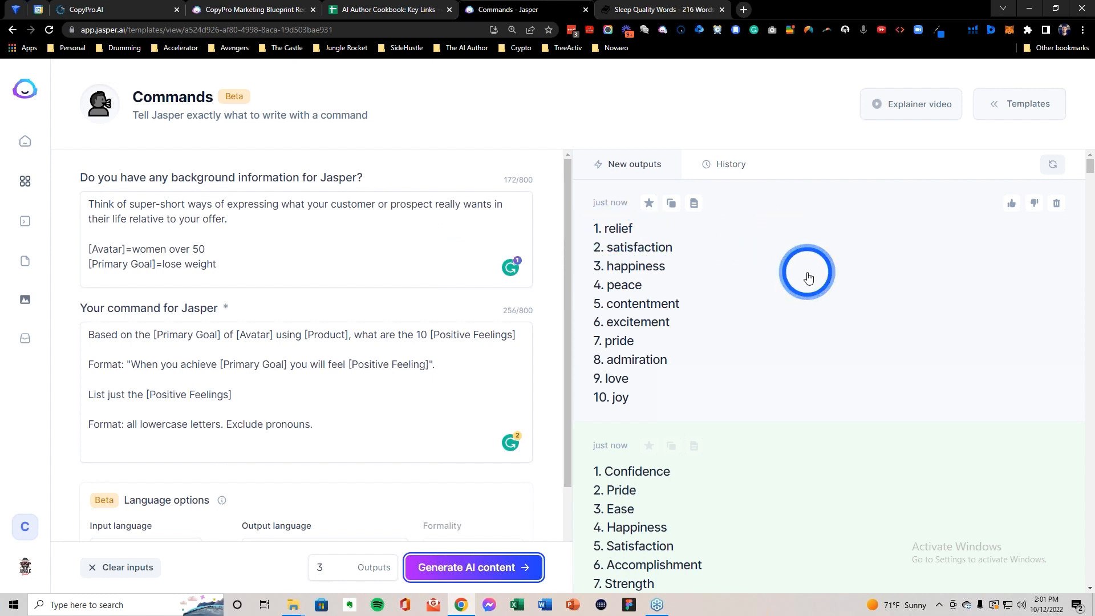
Step: Fill the CopyPro positive feeling entry with "relief" from Jasper's first output, name it "relief" and save it
left_click(706, 283)
double_click(338, 184)
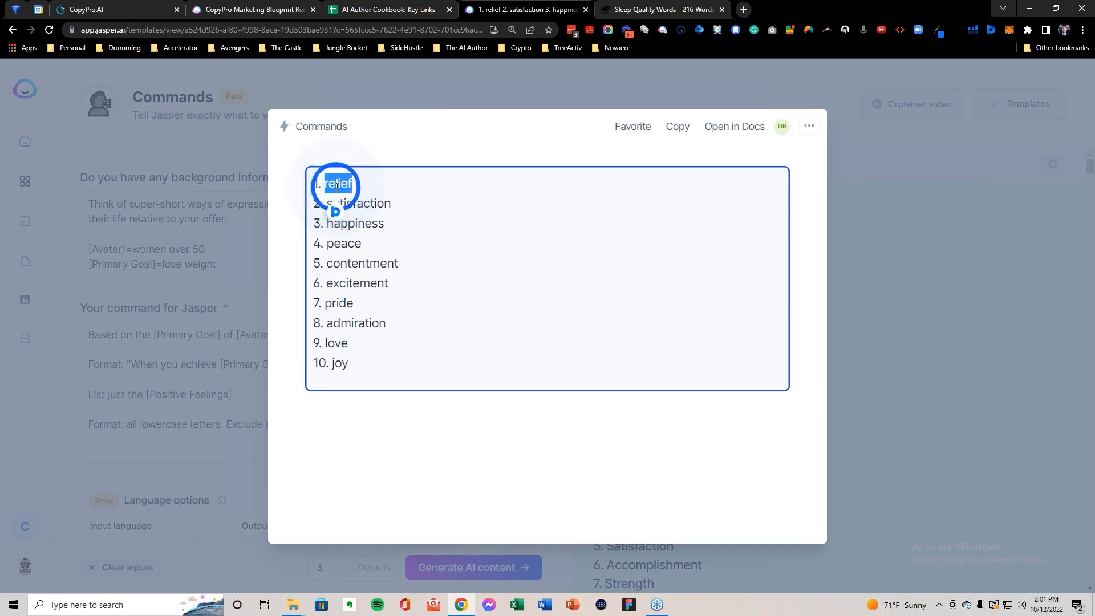
left_click(86, 9)
left_click(302, 270)
key("ctrl+v")
left_click(316, 301)
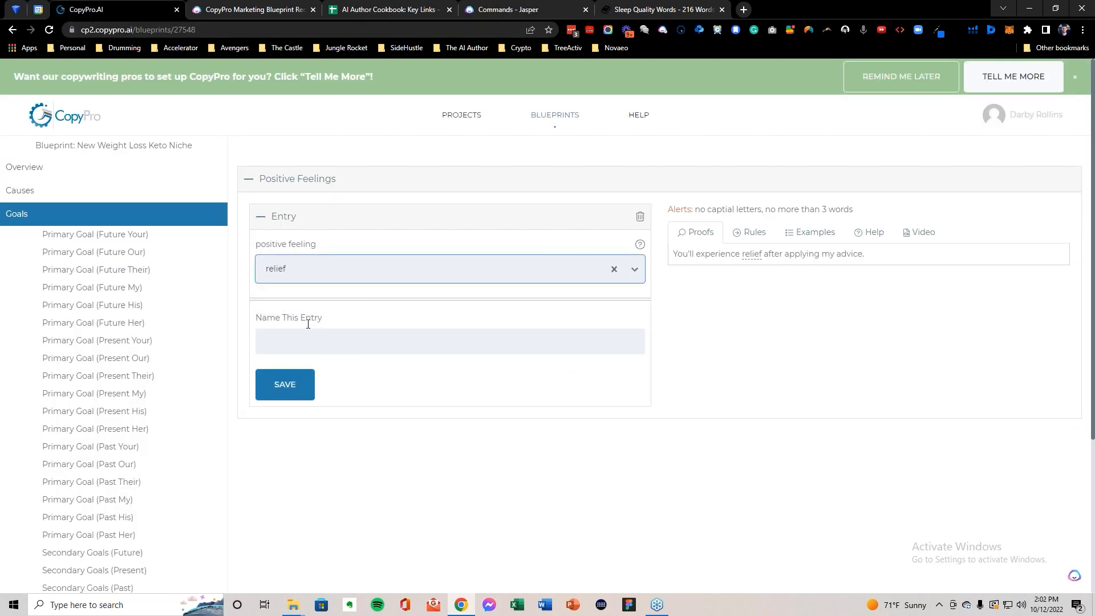
left_click(288, 383)
Step: Add a second positive feeling entry in CopyPro using "satisfaction" from the Jasper output, name it "satisfaction" and save it
left_click(606, 385)
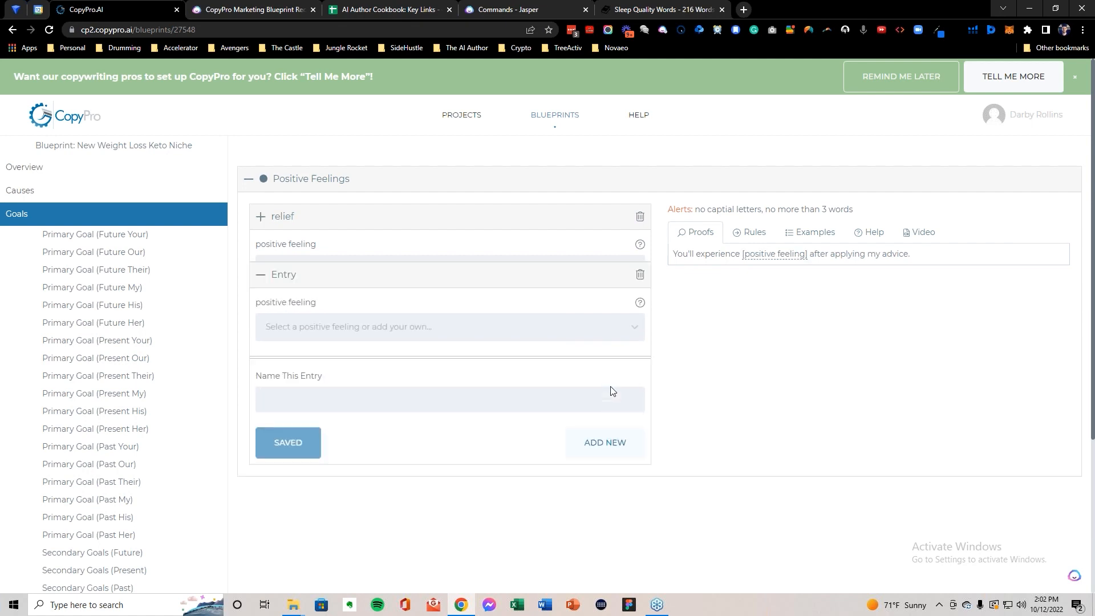
left_click(532, 10)
left_click(347, 244)
double_click(353, 203)
key("ctrl+c")
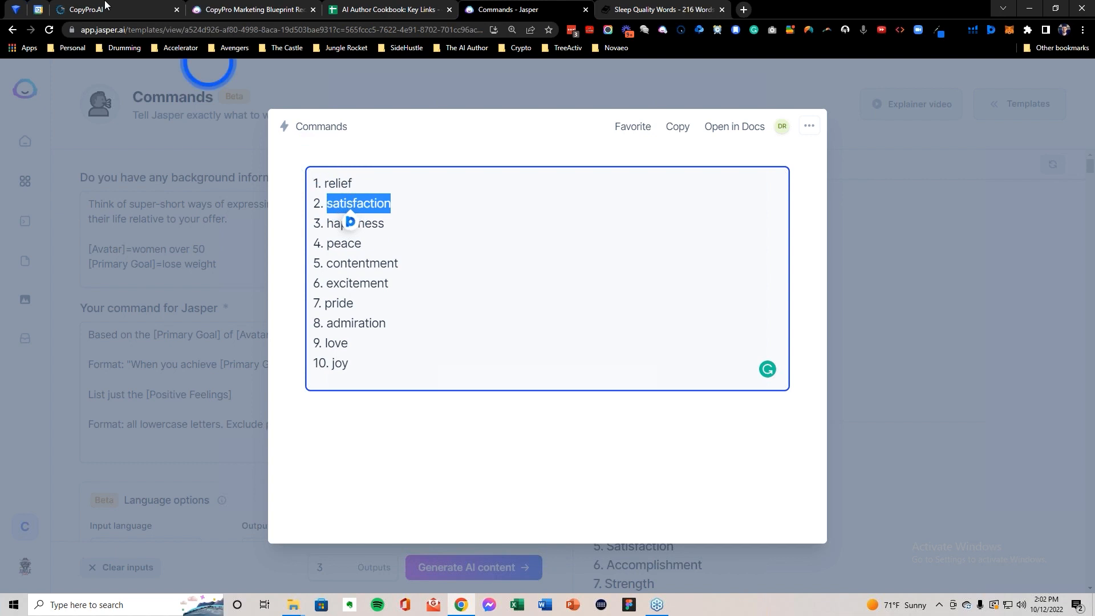
left_click(85, 10)
left_click(301, 295)
key("ctrl+v")
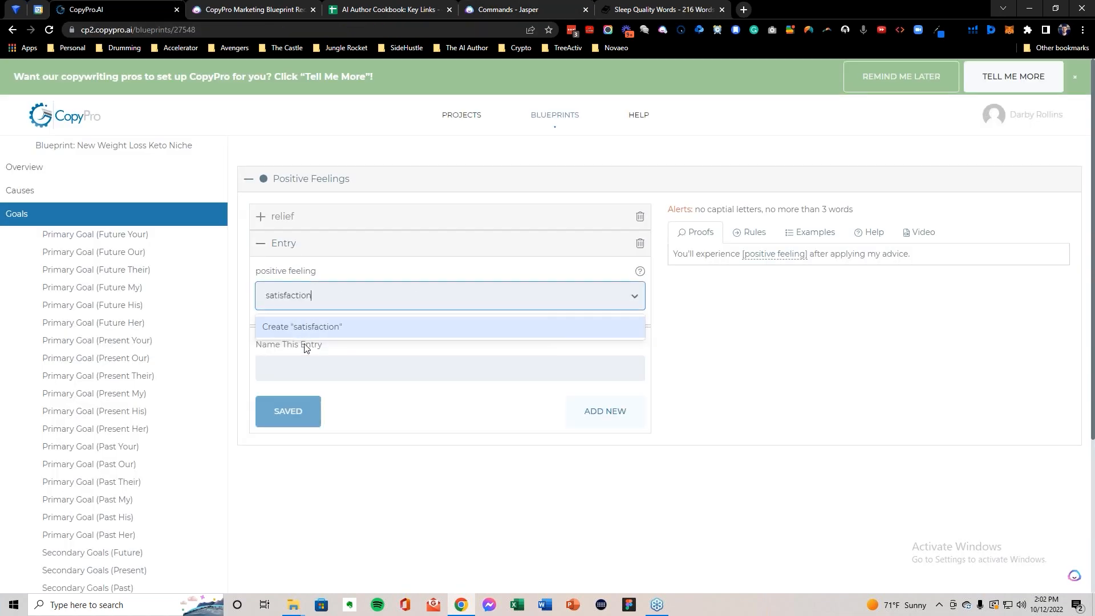
key("Return")
left_click(307, 369)
key("ctrl+v")
left_click(285, 411)
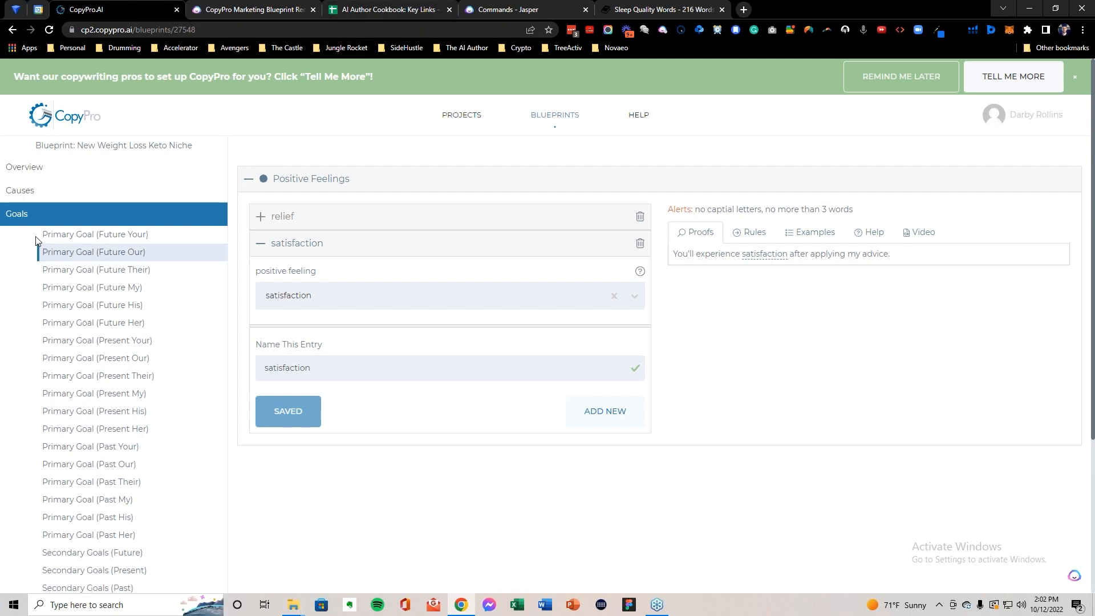
Step: Locate the False Solutions: Part 1 row in the spreadsheet's CopyPro <> Jasper Commands Mastersheet
scroll(50, 226, "down", 2)
scroll(50, 226, "down", 2)
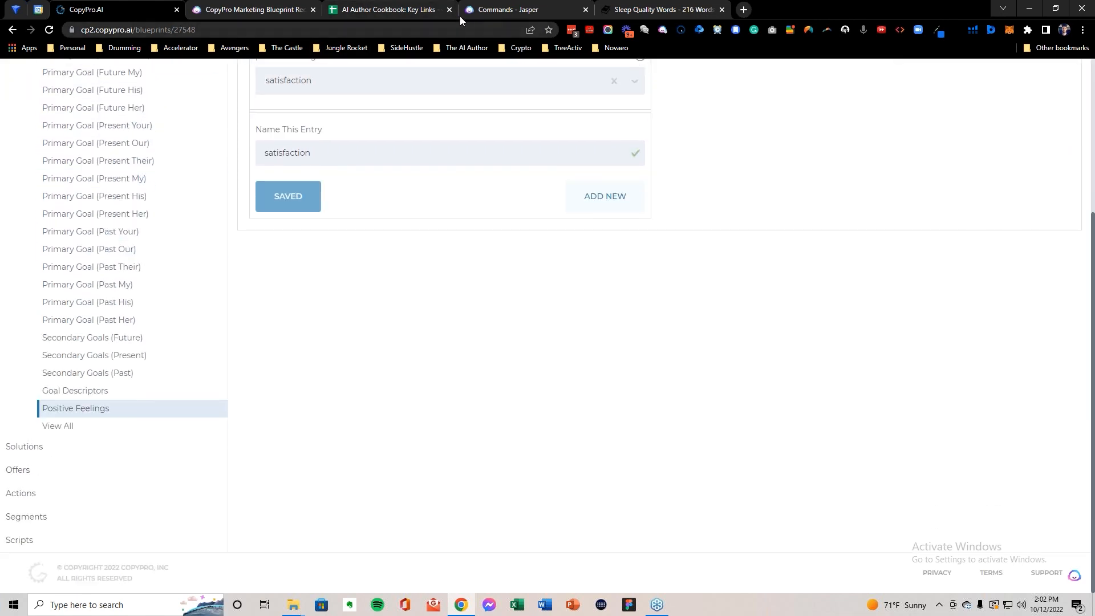
left_click(387, 10)
left_click(17, 473)
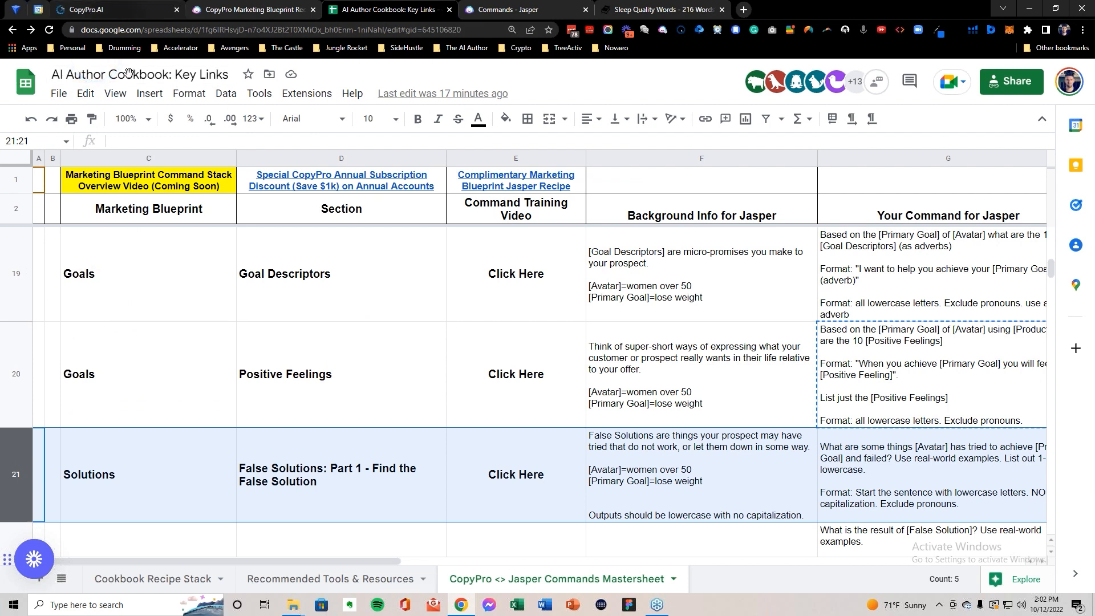
scroll(149, 262, "down", 1)
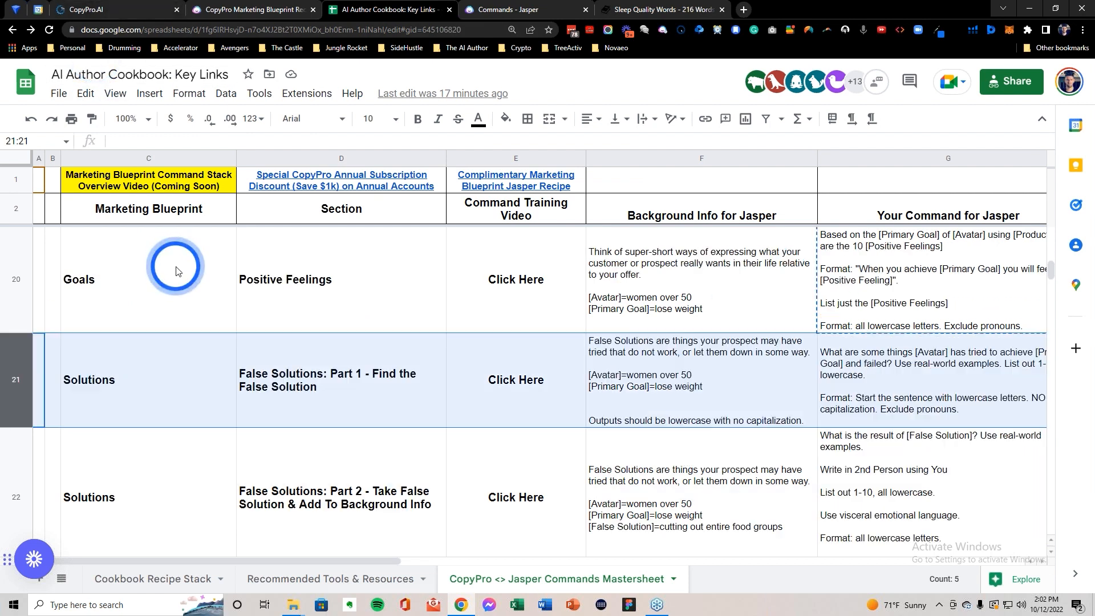
Step: Open the False Solutions section under Solutions in the CopyPro blueprint and create a new entry
left_click(129, 11)
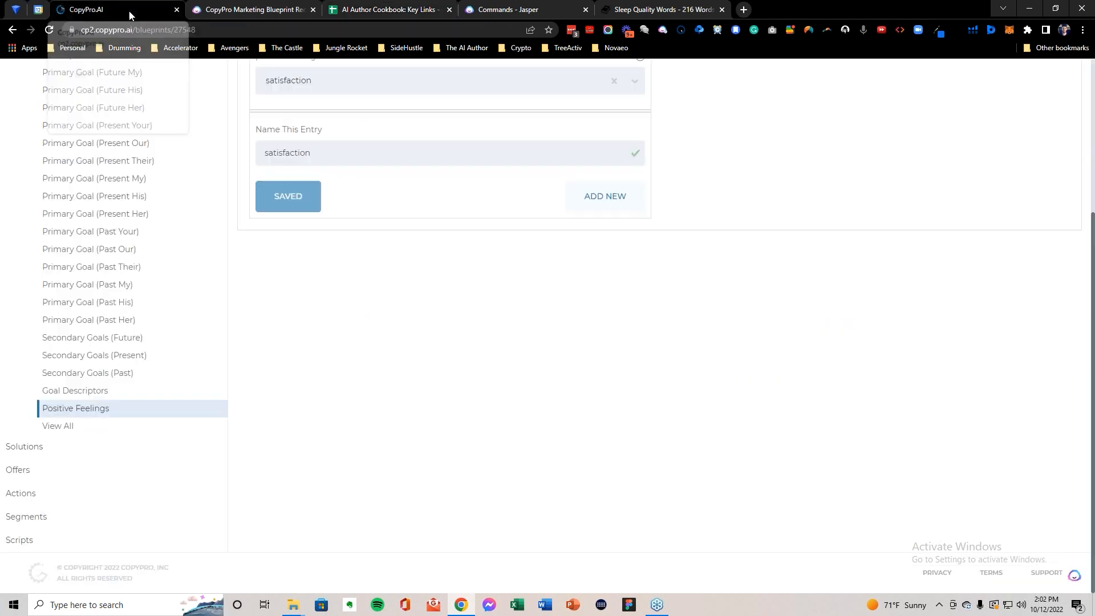
left_click(76, 449)
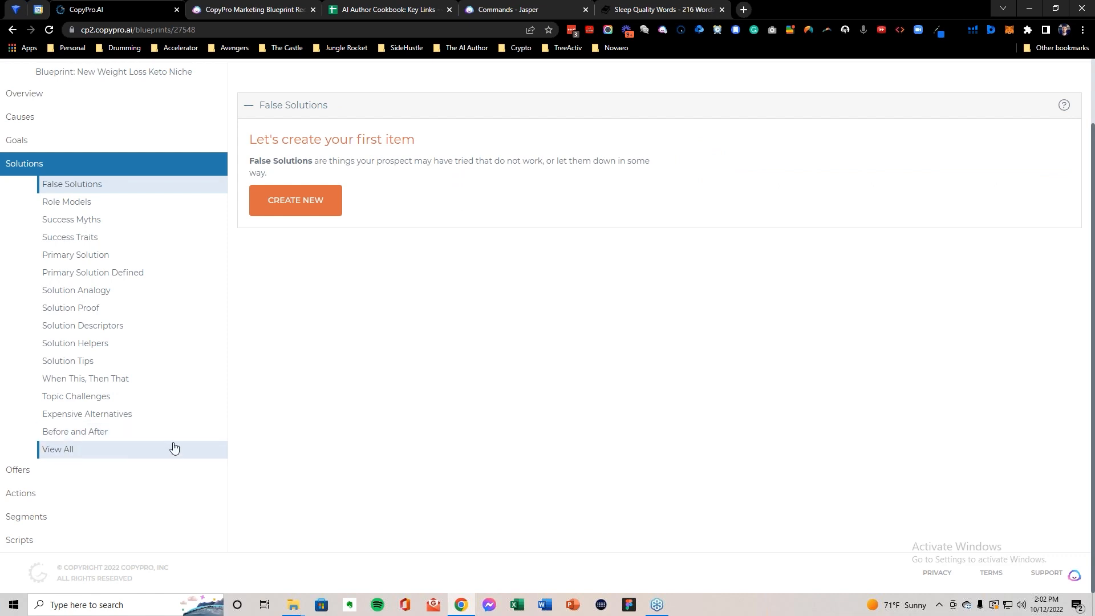
scroll(176, 445, "up", 1)
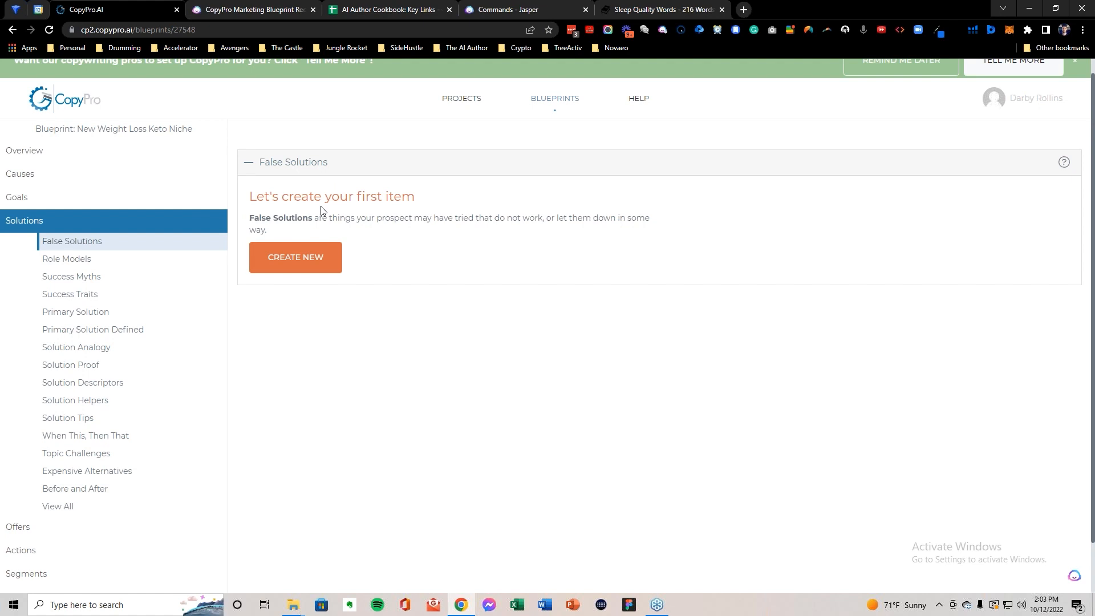
left_click(310, 254)
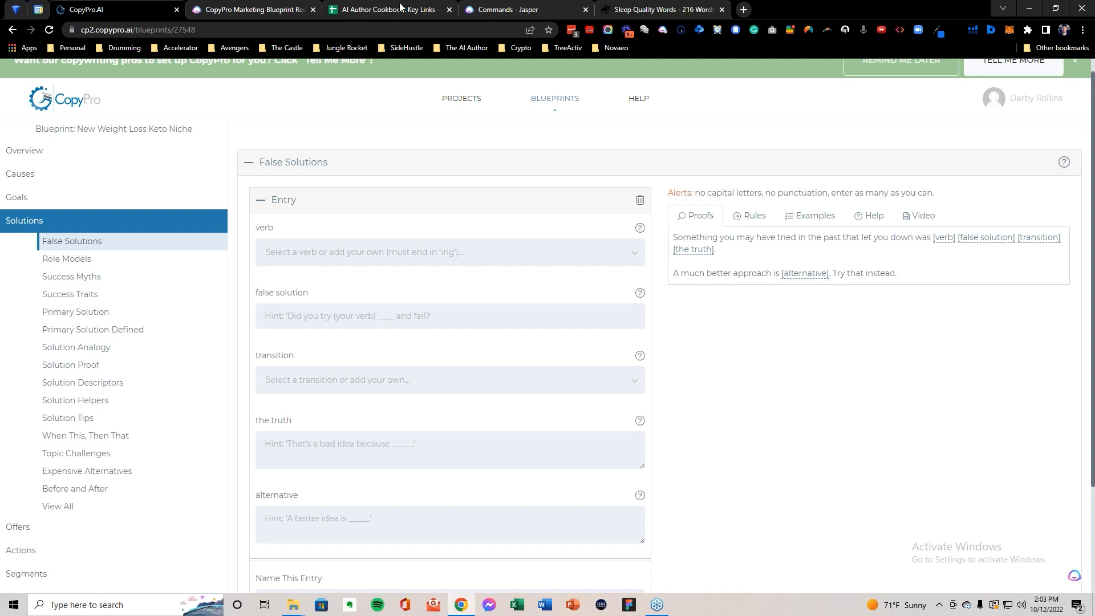
Step: Replace Jasper's background information with the spreadsheet's False Solutions: Part 1 background text, without the leading quotation mark
mouse_move(401, 12)
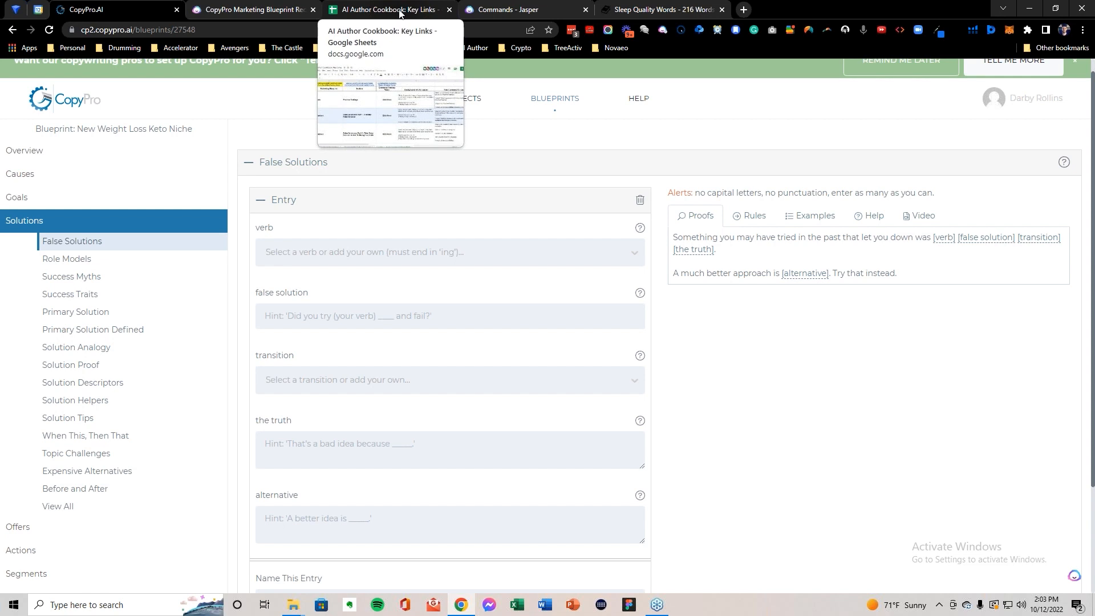
left_click(400, 9)
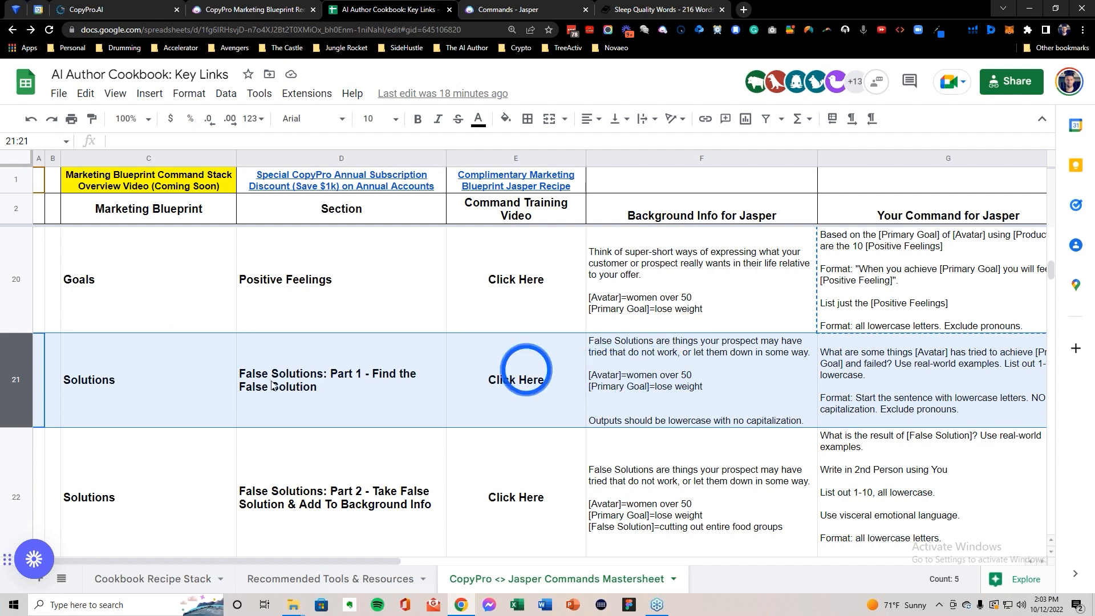
left_click(701, 381)
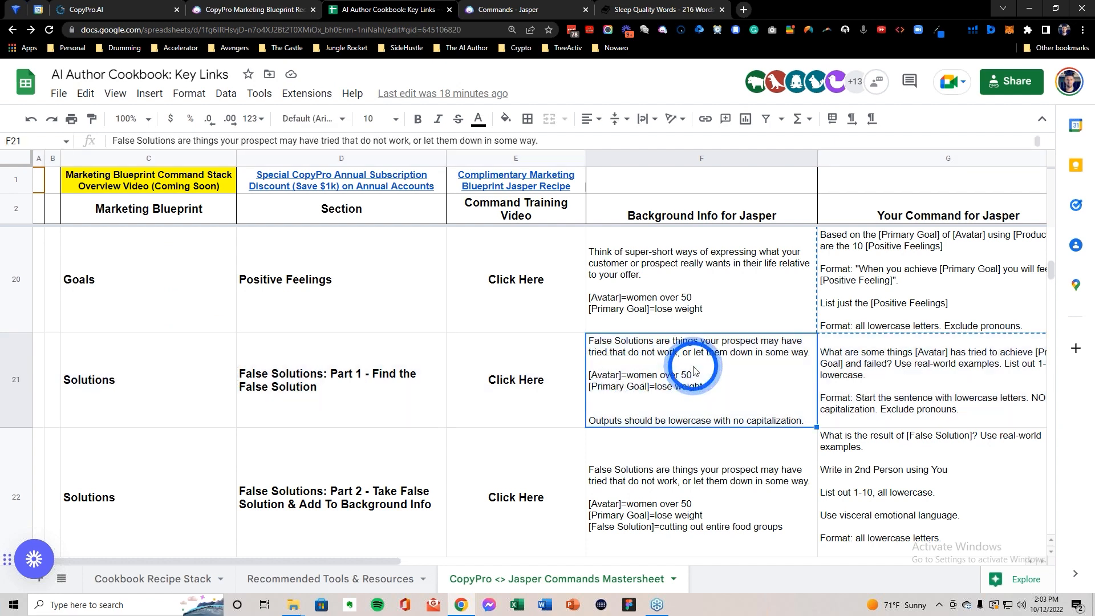
key("ctrl+c")
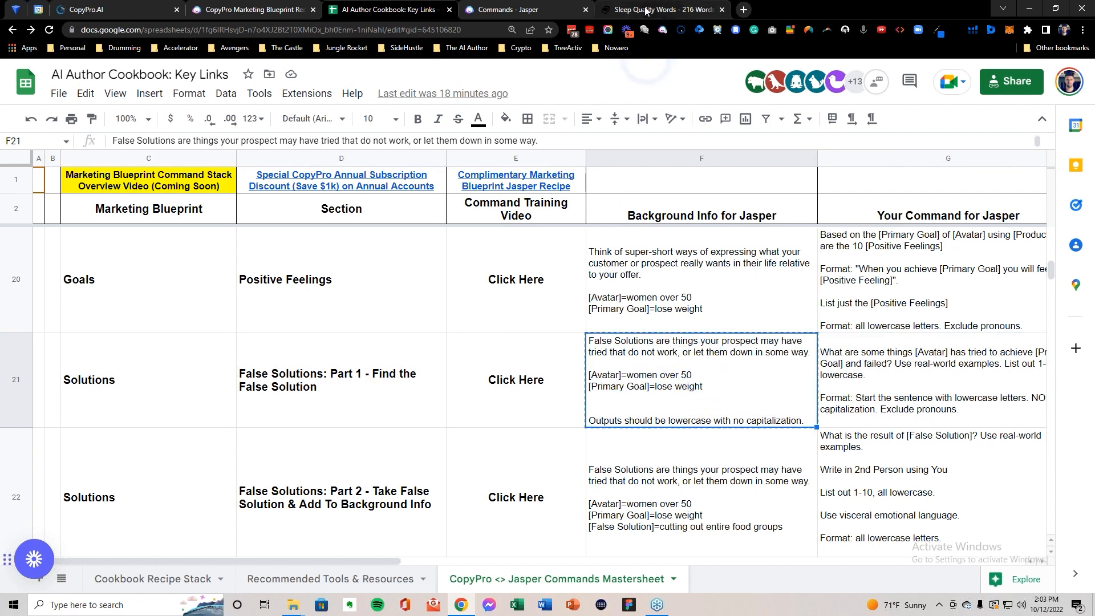
left_click(540, 12)
left_click(239, 281)
key("ctrl+a")
key("Delete")
key("ctrl+v")
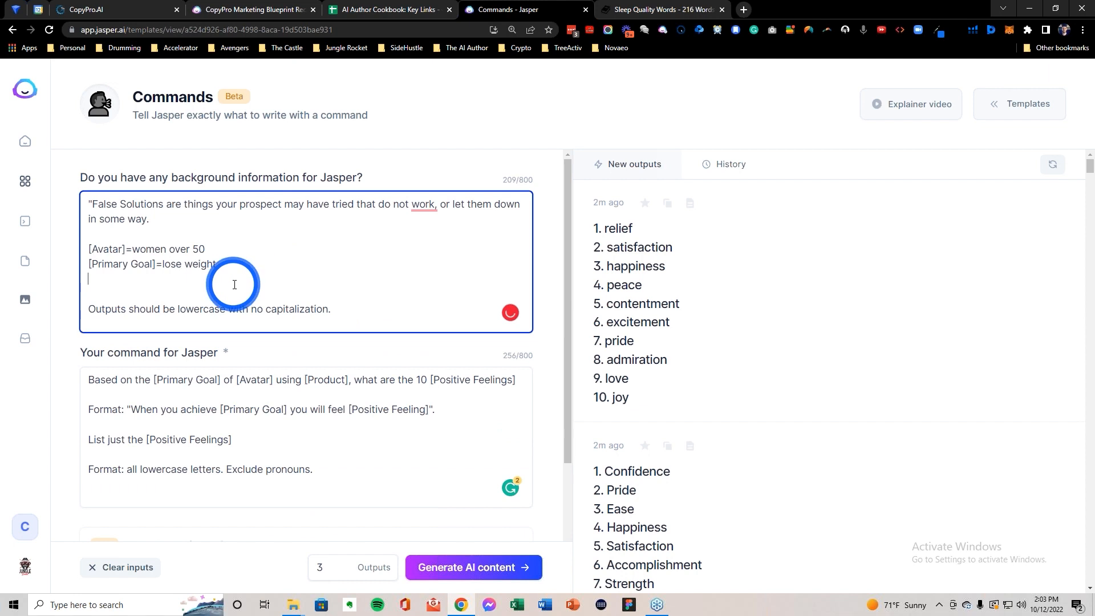
left_click(91, 204)
key("BackSpace")
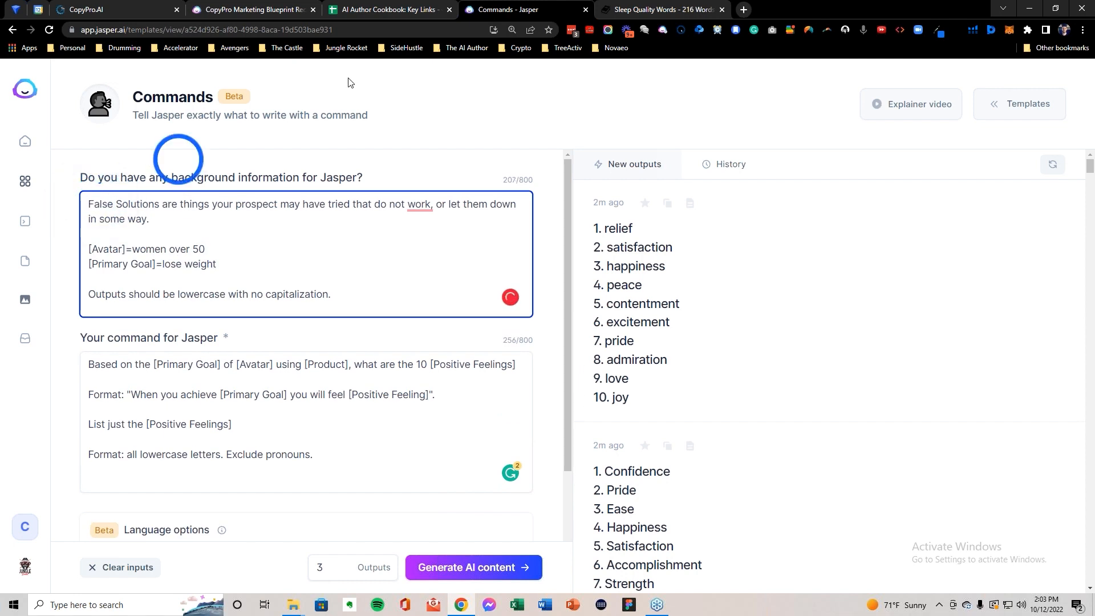
Step: Replace Jasper's command with the spreadsheet's False Solutions: Part 1 command, without the leading quotation mark
left_click(389, 10)
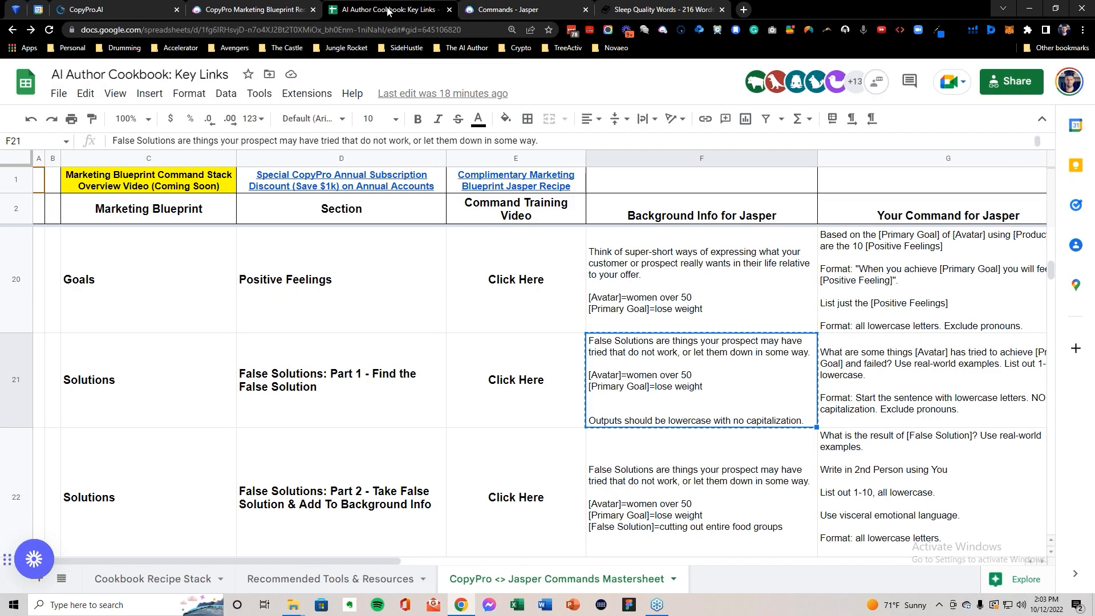
left_click(909, 379)
key("ctrl+c")
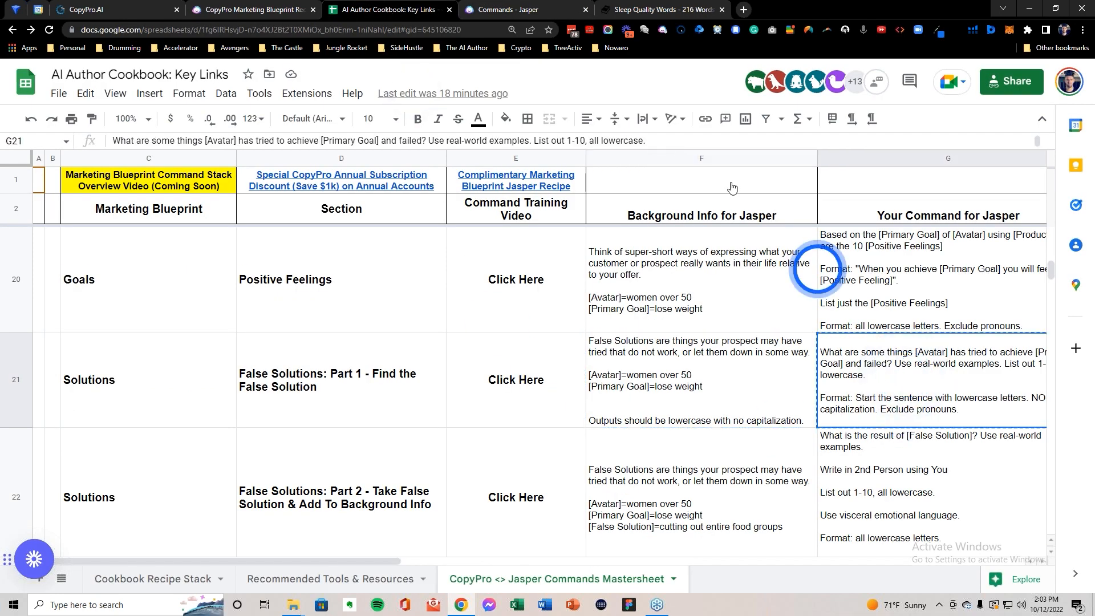
left_click(542, 5)
left_click(244, 384)
key("ctrl+a")
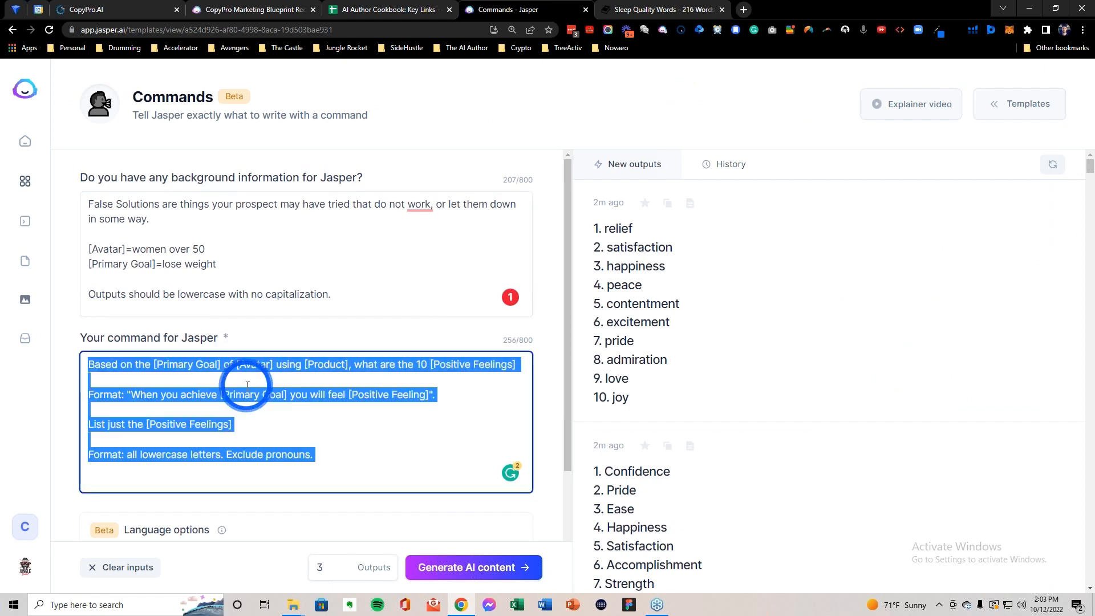
key("ctrl+v")
left_click(92, 368)
key("BackSpace")
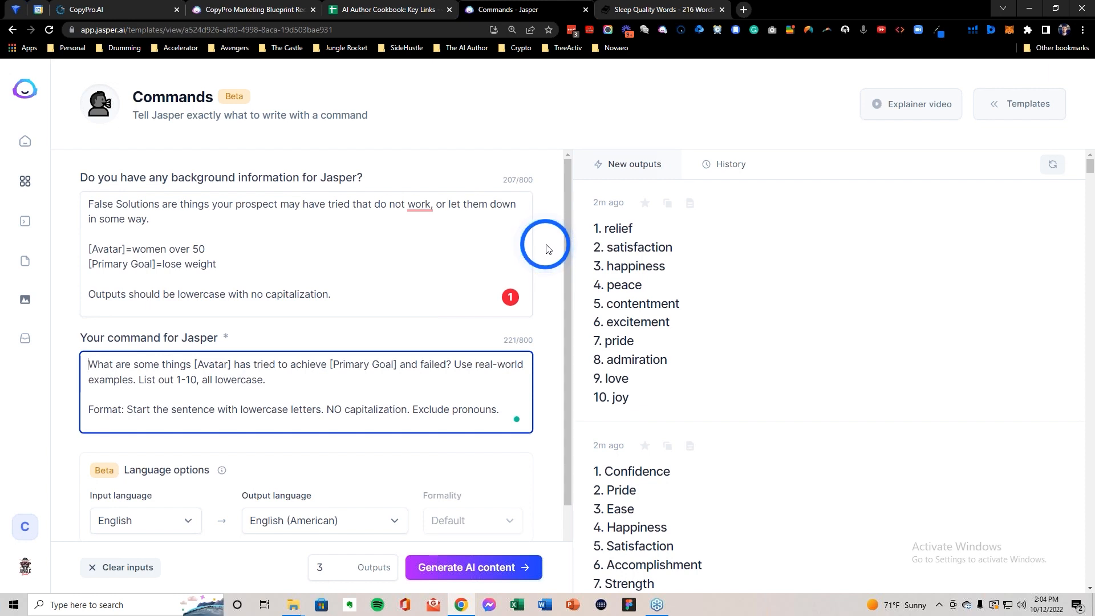
Step: Generate three outputs listing false solutions from the background information and command in Jasper
left_click(467, 568)
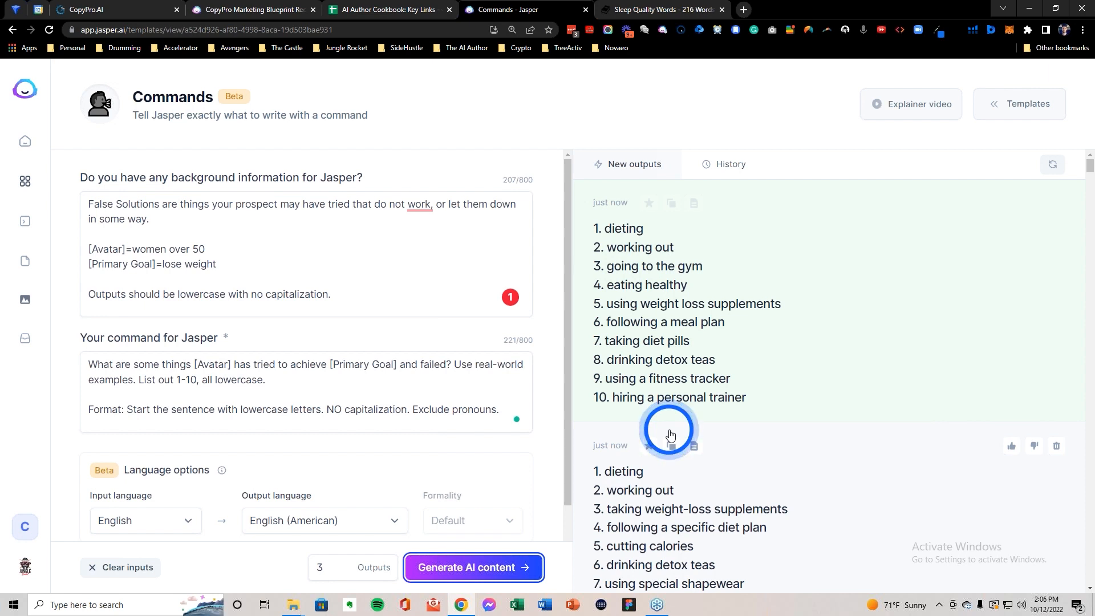
left_click(688, 477)
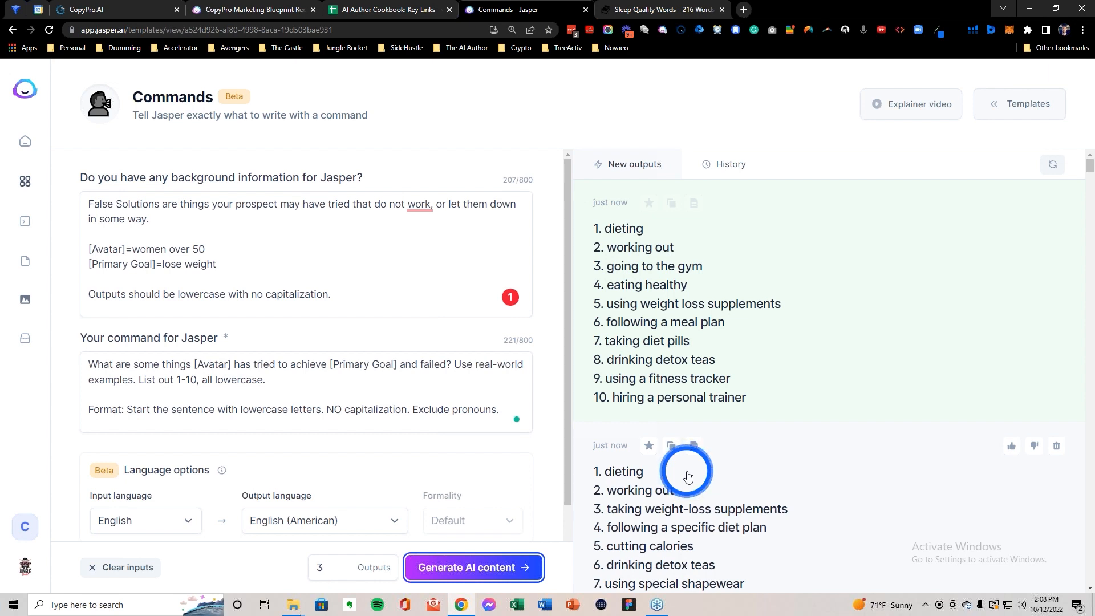
left_click(671, 445)
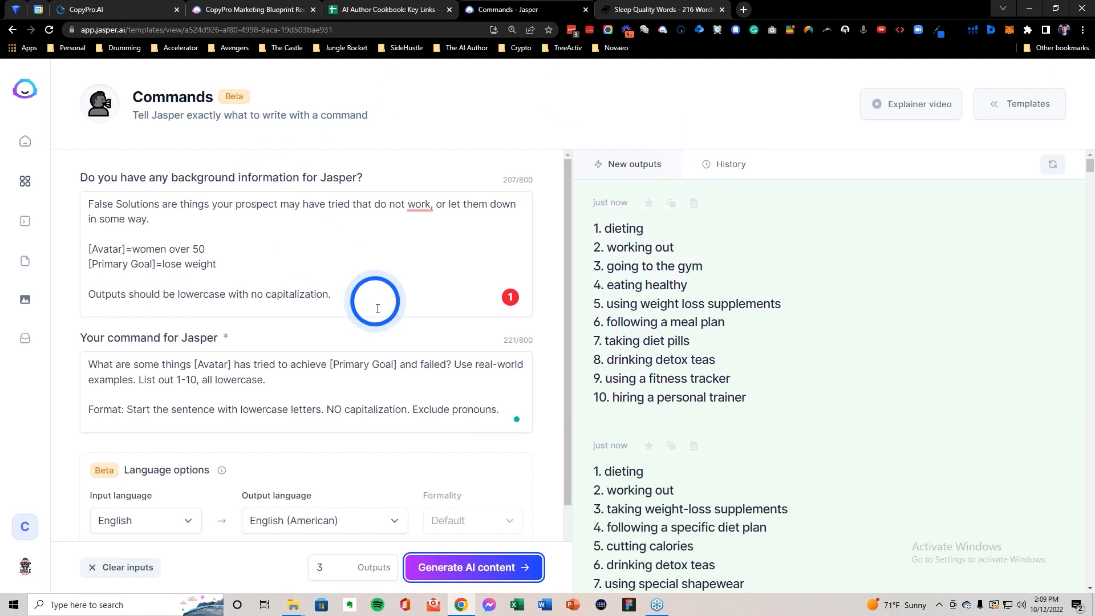
left_click_drag(374, 302, 75, 199)
key("BackSpace")
left_click(223, 341)
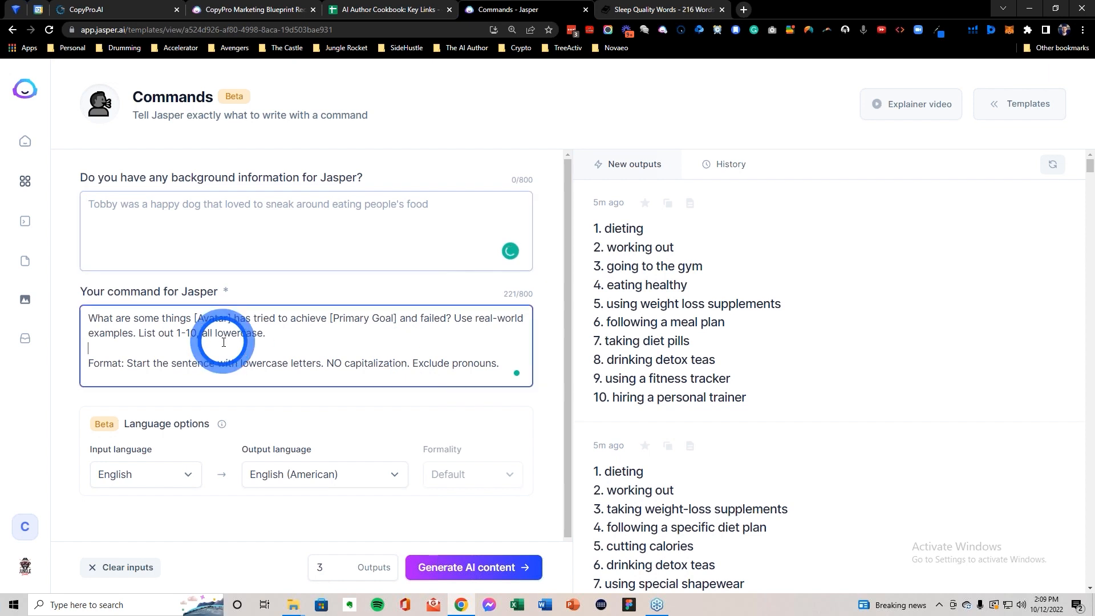
key("ctrl+a")
key("BackSpace")
left_click(223, 341)
left_click(272, 230)
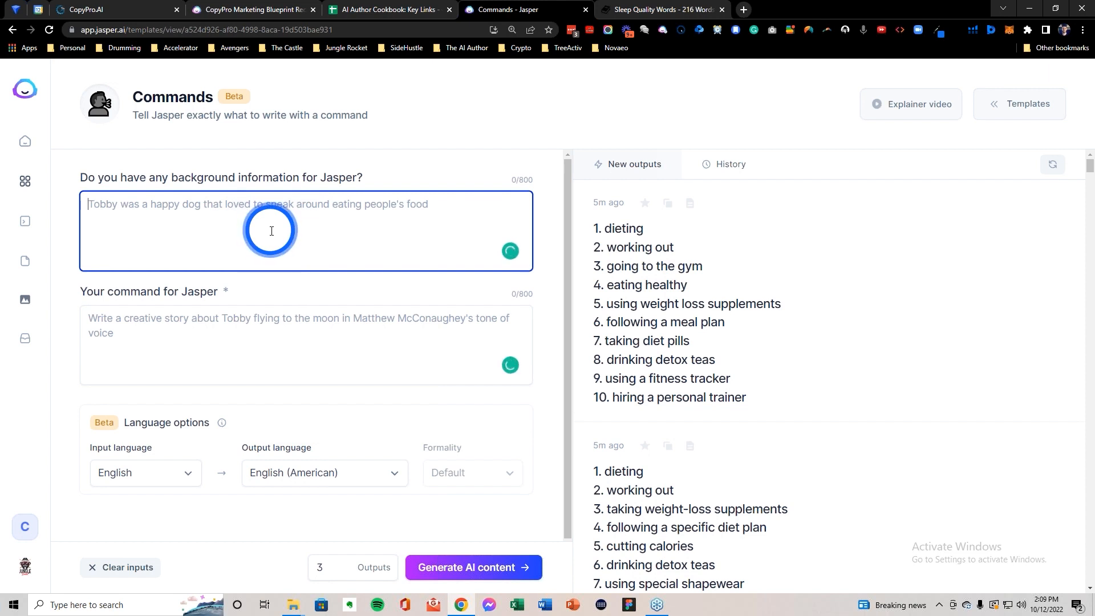
key("ctrl+z")
key("ctrl+z")
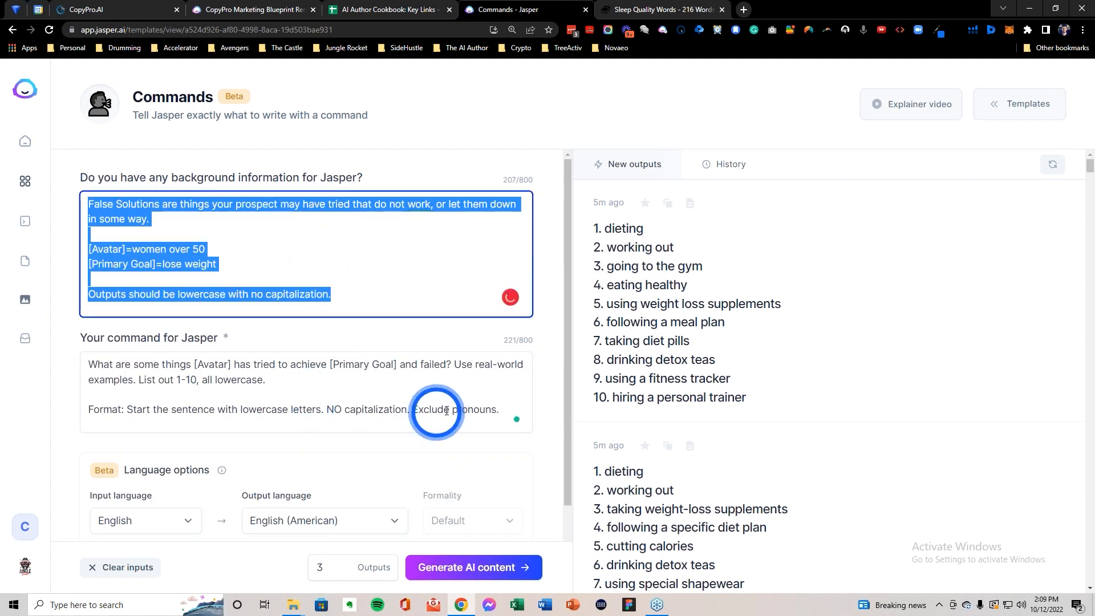
Step: Clear Jasper's command and reduce the background information to the single line "[Primary Goal]=lose weight"
left_click_drag(501, 409, 102, 359)
key("BackSpace")
triple_click(186, 295)
key("BackSpace")
left_click_drag(216, 250, 74, 195)
key("BackSpace")
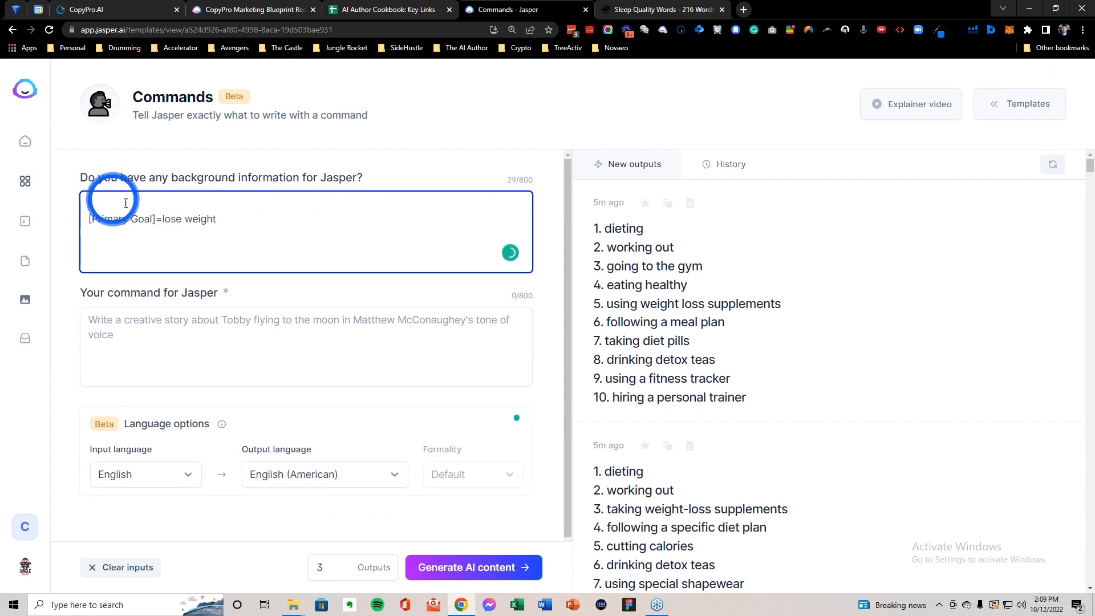
left_click(90, 224)
key("BackSpace")
Step: Enter the Jasper command "what are 10 different ways to [Primary Goal]?" and generate three outputs
left_click(143, 326)
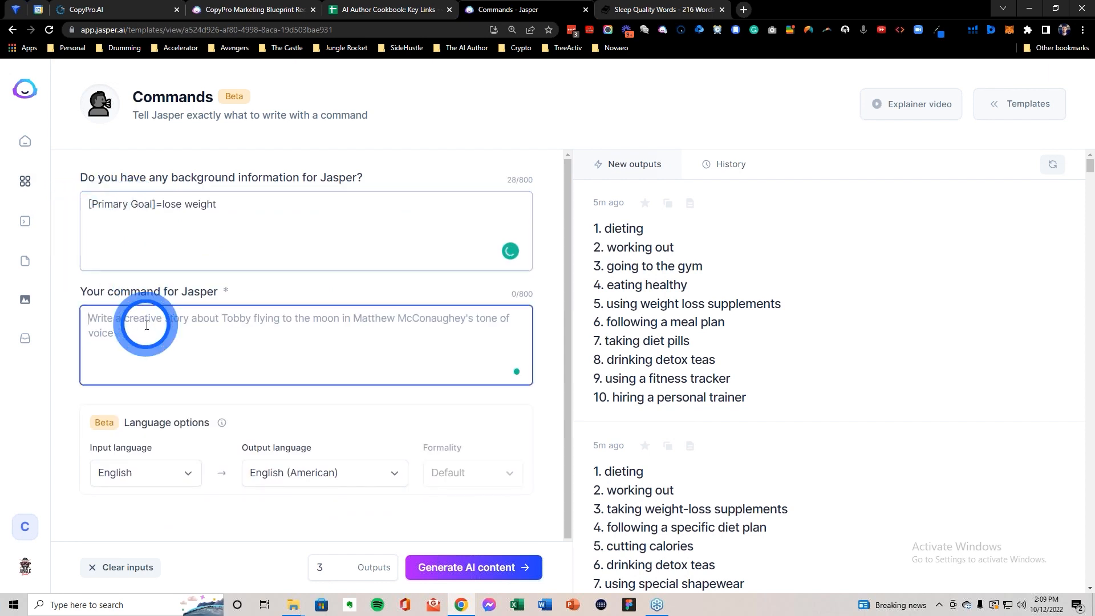
type("What are 10 di")
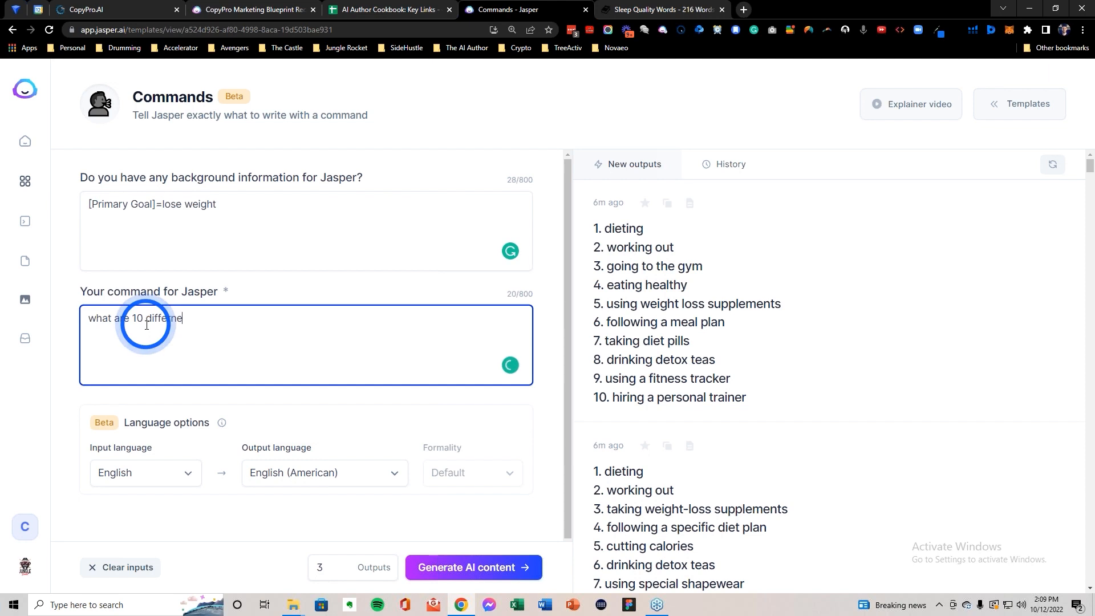
type("fferent ways to [Primary Goal]?")
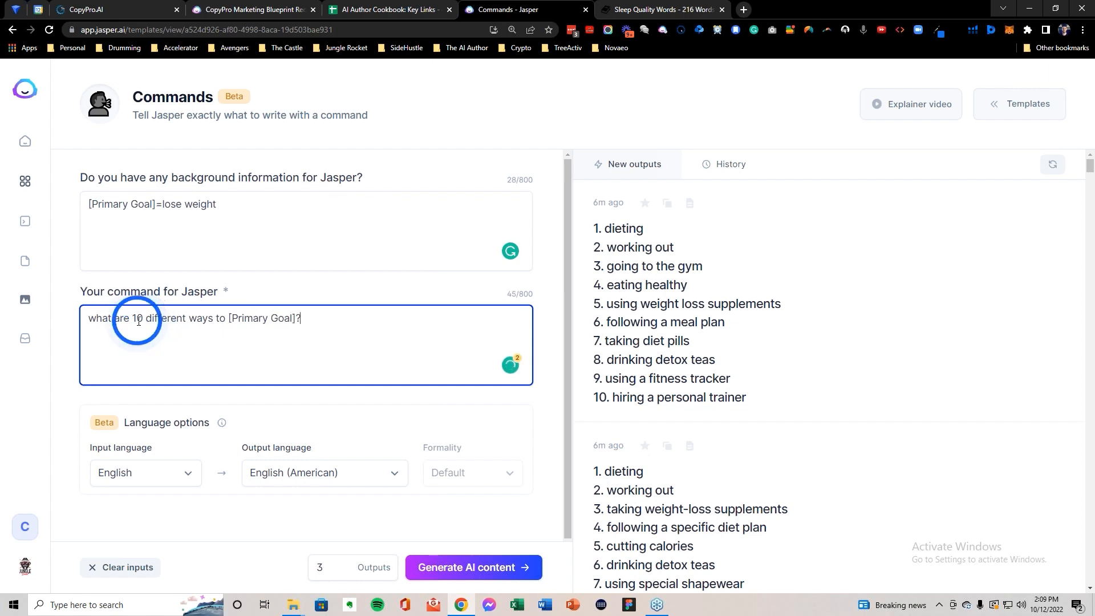
left_click(453, 564)
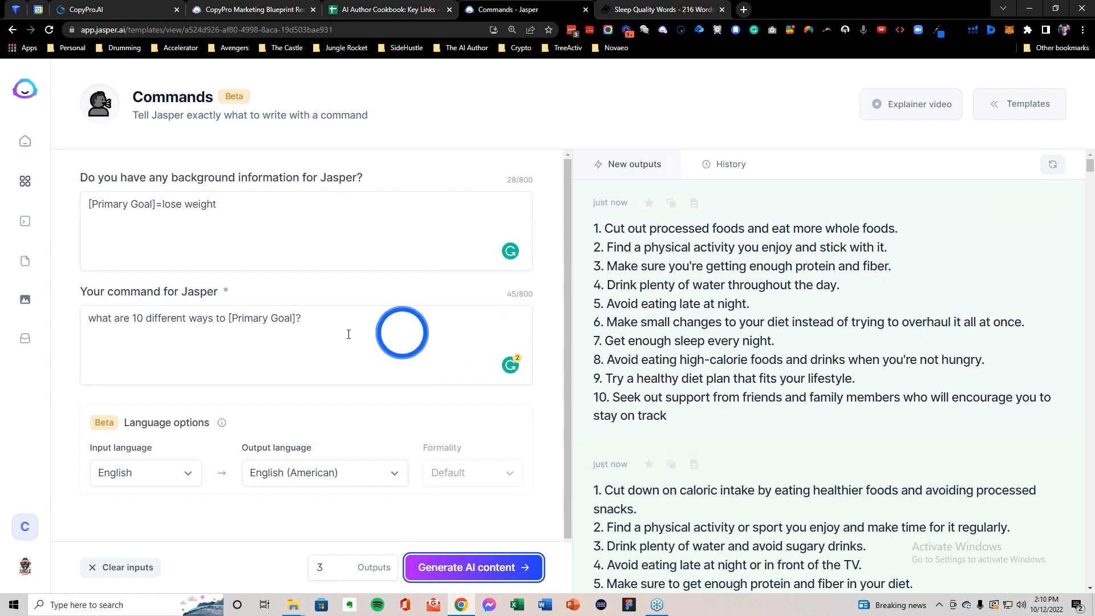
Step: Reword the Jasper command to what are 10 different ways to say "lose weight" and generate three outputs
left_click(229, 317)
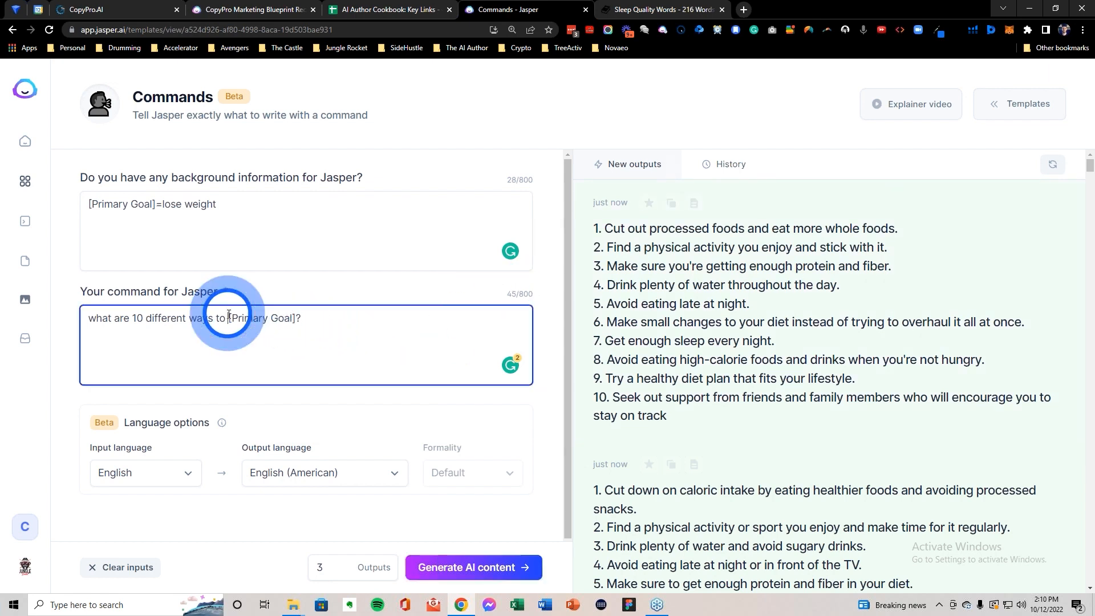
type("say")
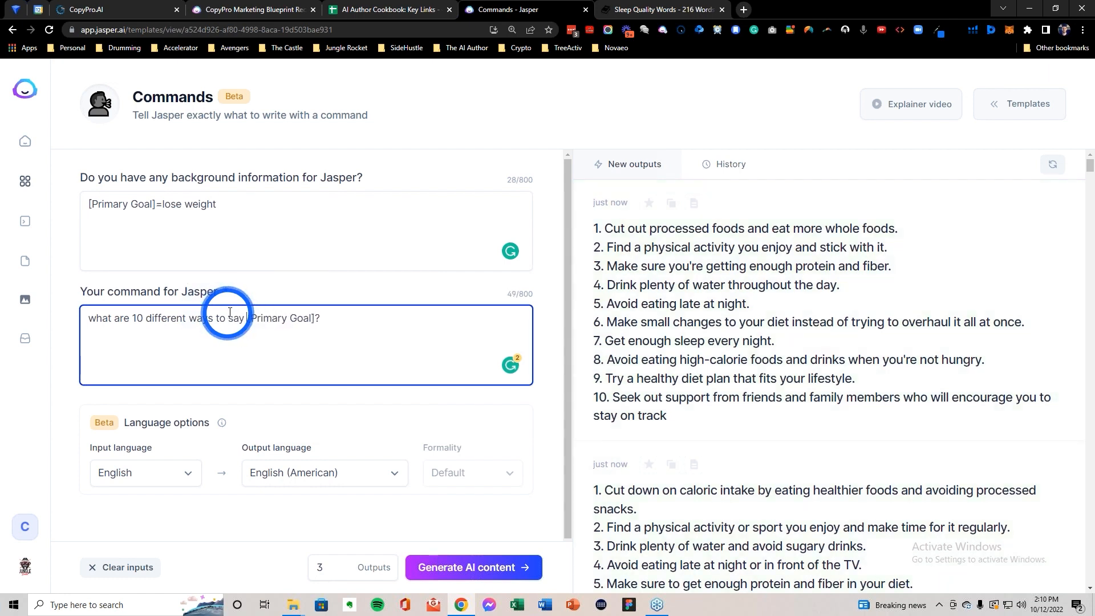
left_click_drag(300, 312, 332, 313)
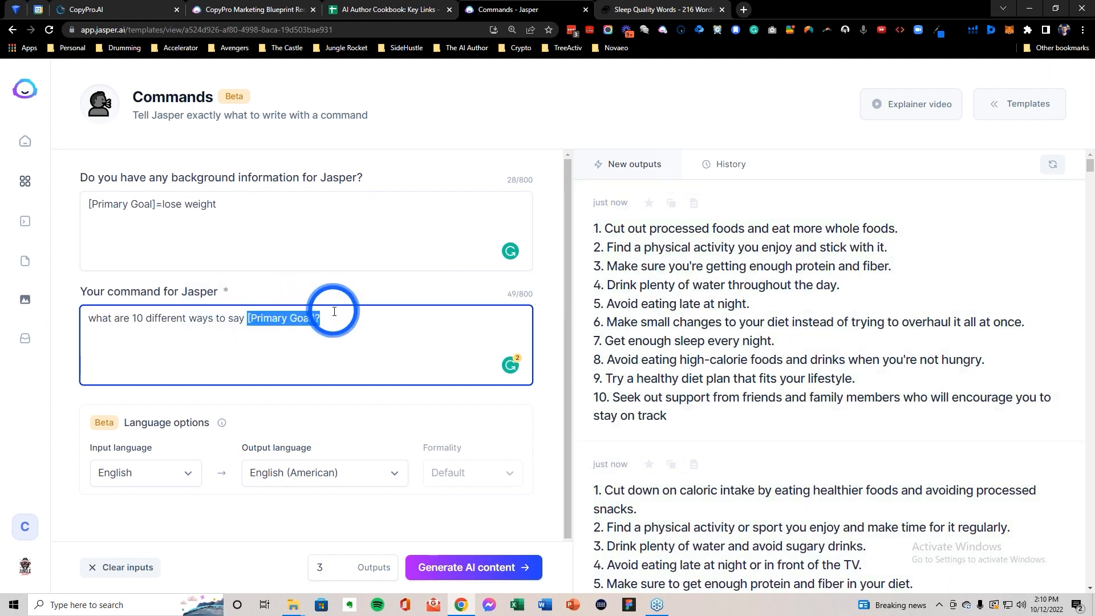
type("\"lose weight\"")
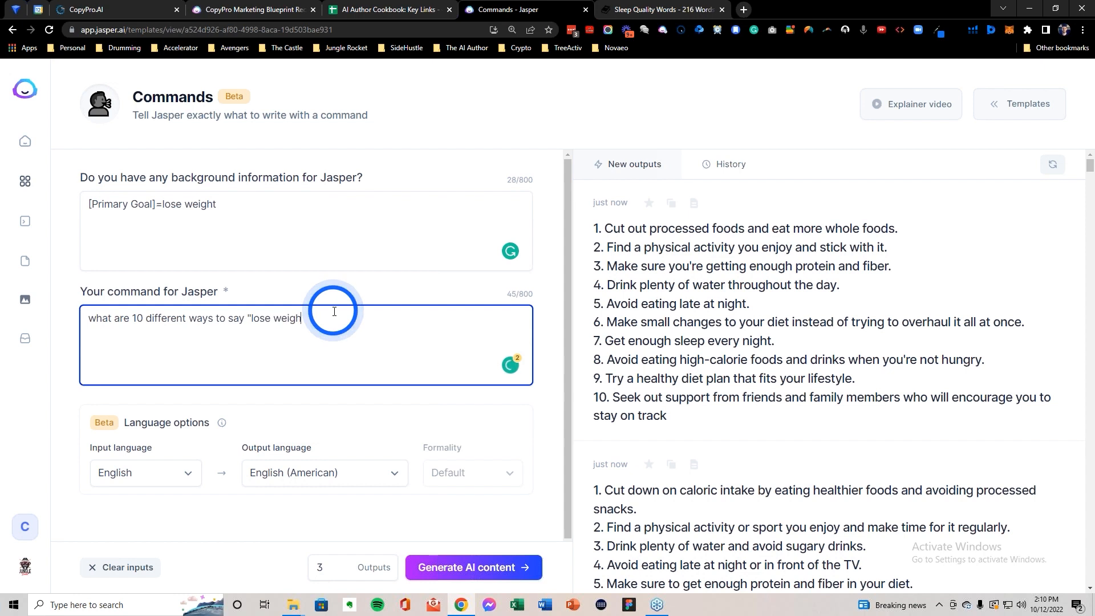
left_click(445, 560)
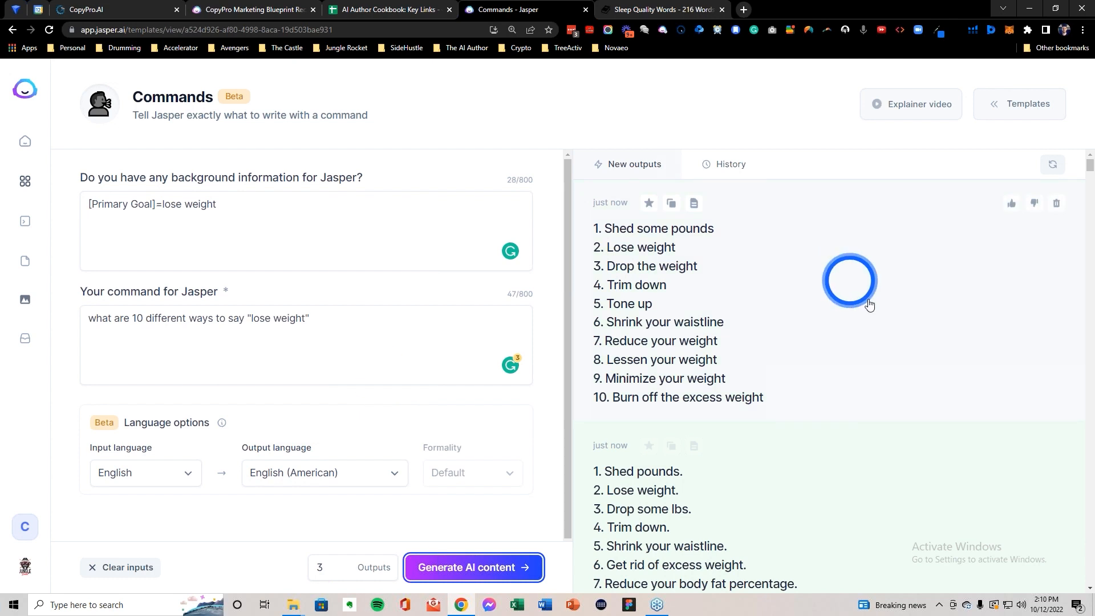
Step: Review the three generated lists of alternative phrasings for "lose weight" in Jasper's new outputs
scroll(860, 303, "down", 3)
scroll(840, 374, "down", 2)
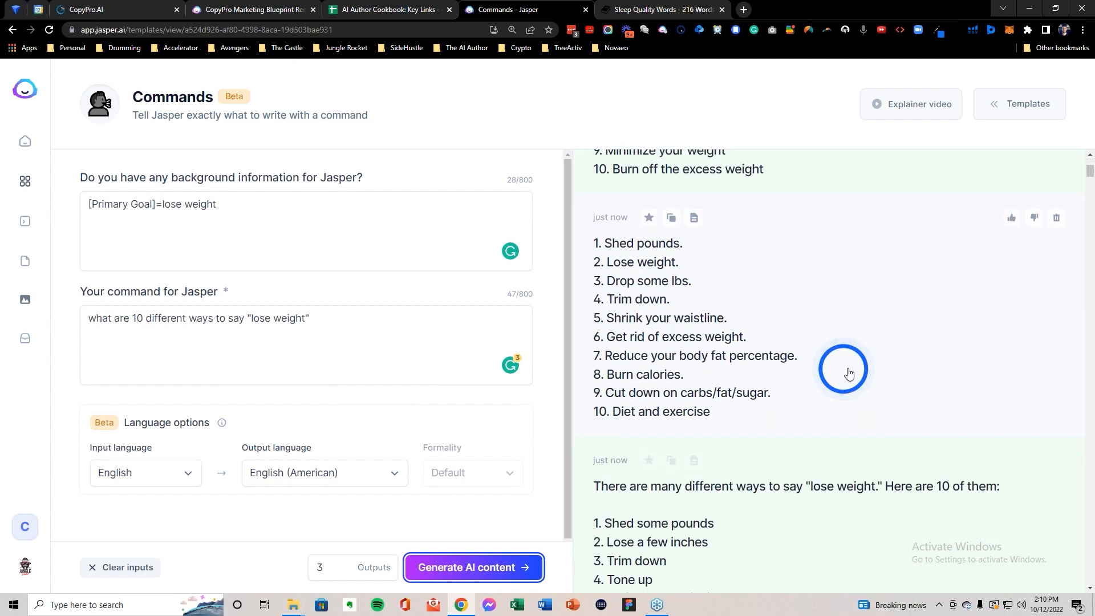
scroll(857, 371, "down", 1)
scroll(859, 372, "down", 2)
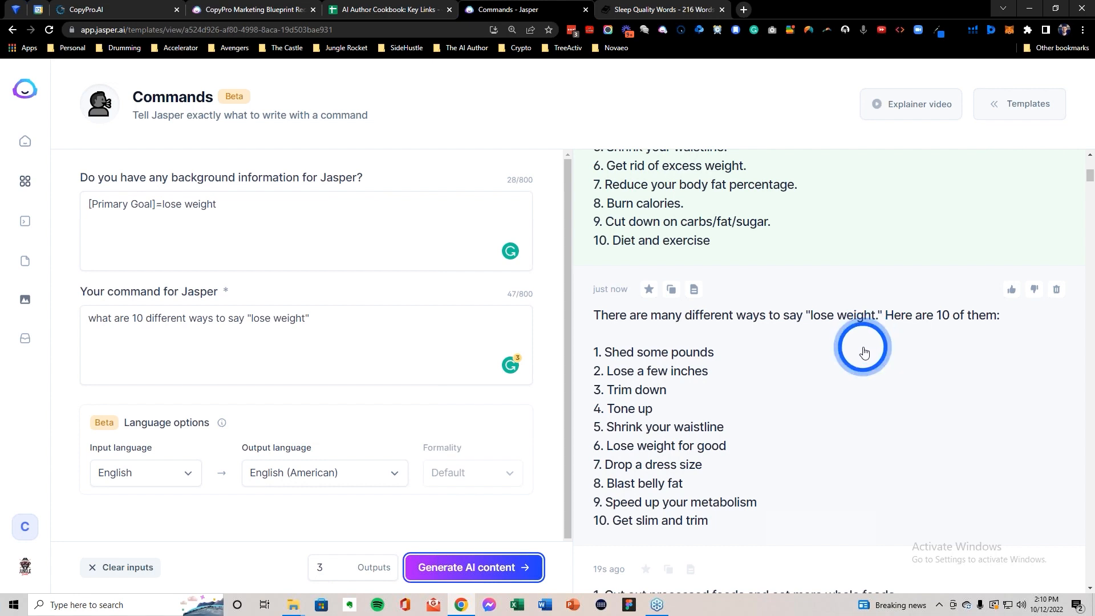
scroll(866, 351, "up", 1)
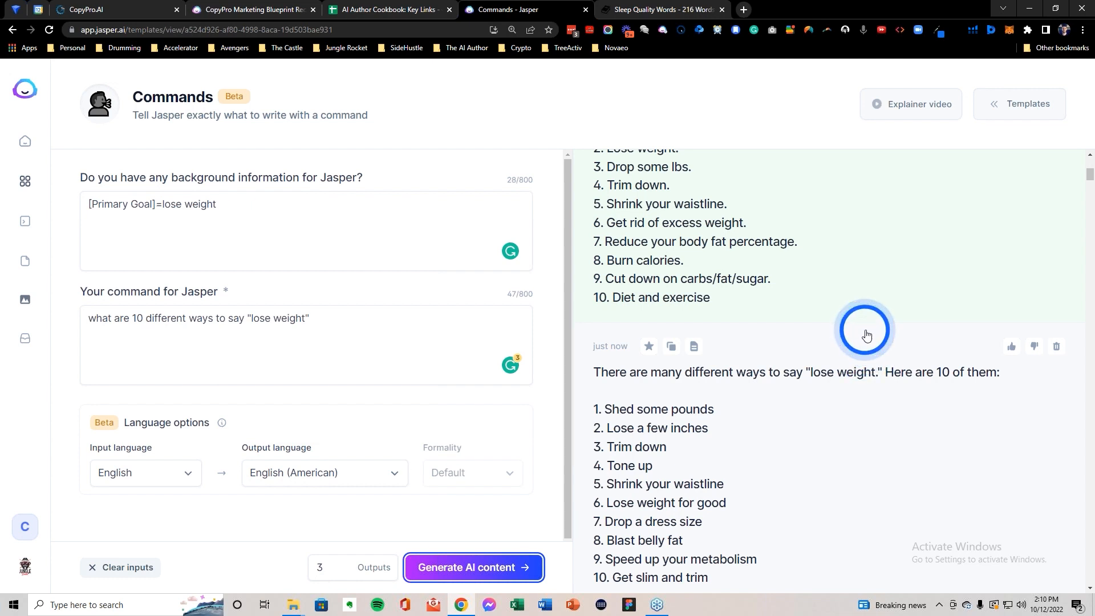
scroll(867, 333, "up", 3)
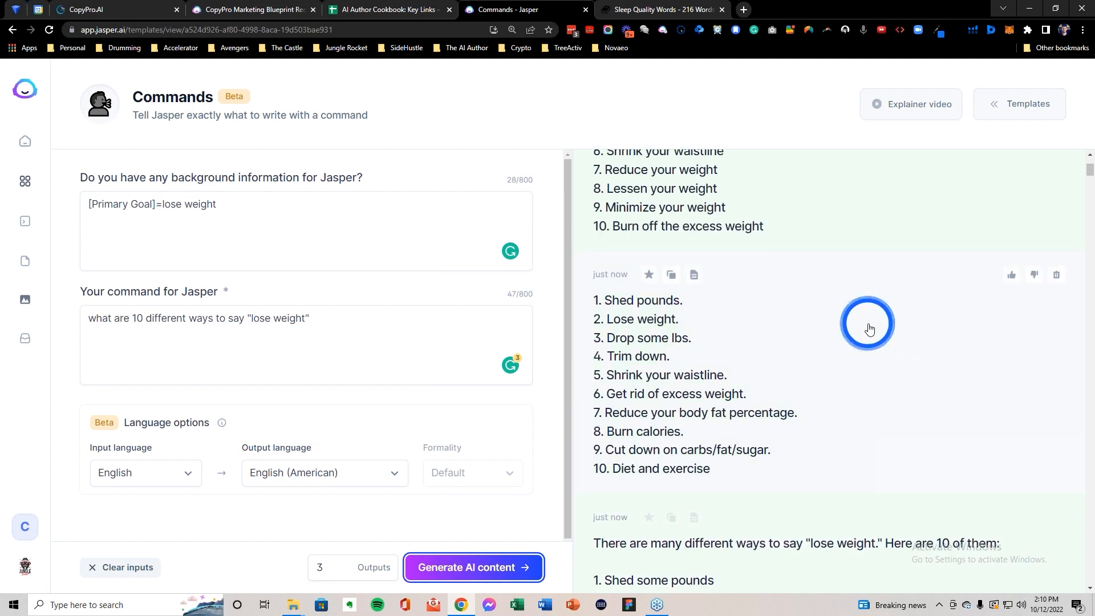
scroll(865, 341, "up", 3)
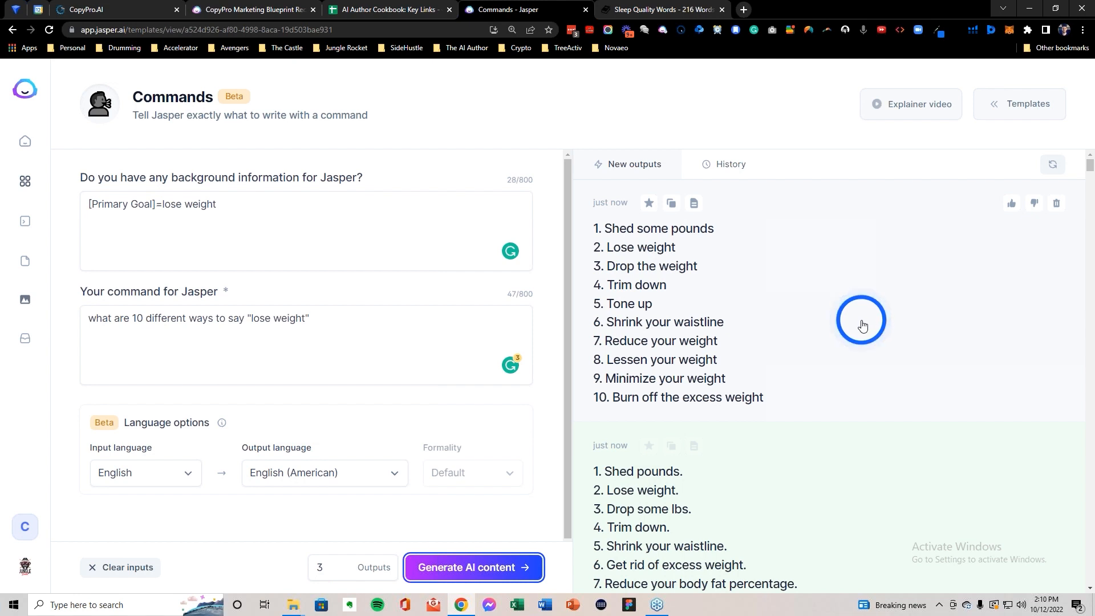
scroll(864, 323, "down", 6)
scroll(865, 322, "up", 6)
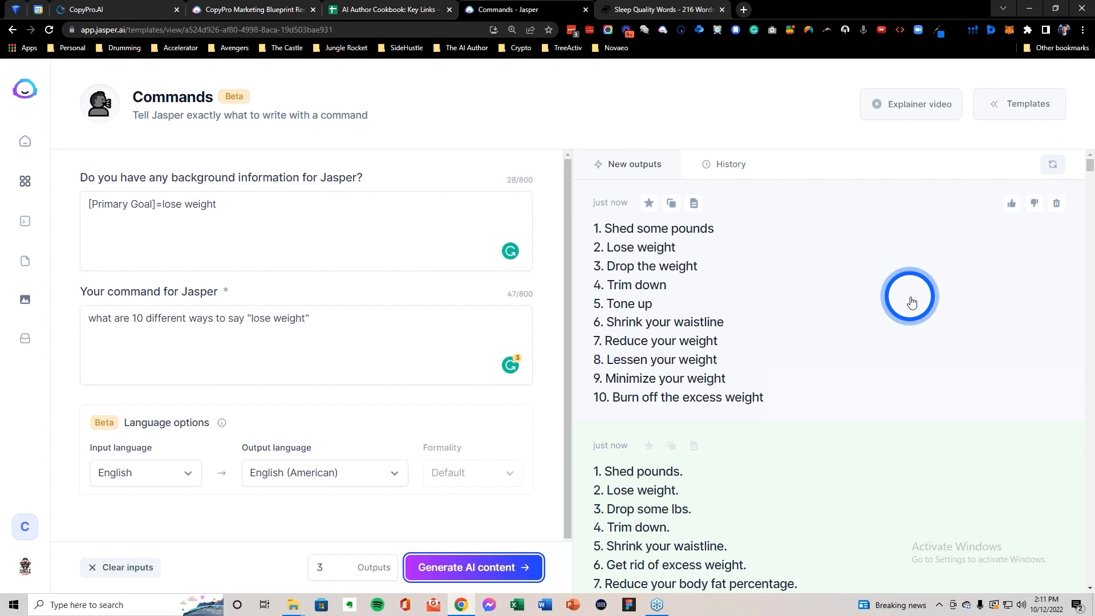
Step: Select the spreadsheet's False Solutions: Part 1 row, and add a new Primary Goal (Future Your) entry under Goals in the CopyPro blueprint
left_click(402, 10)
left_click(28, 378)
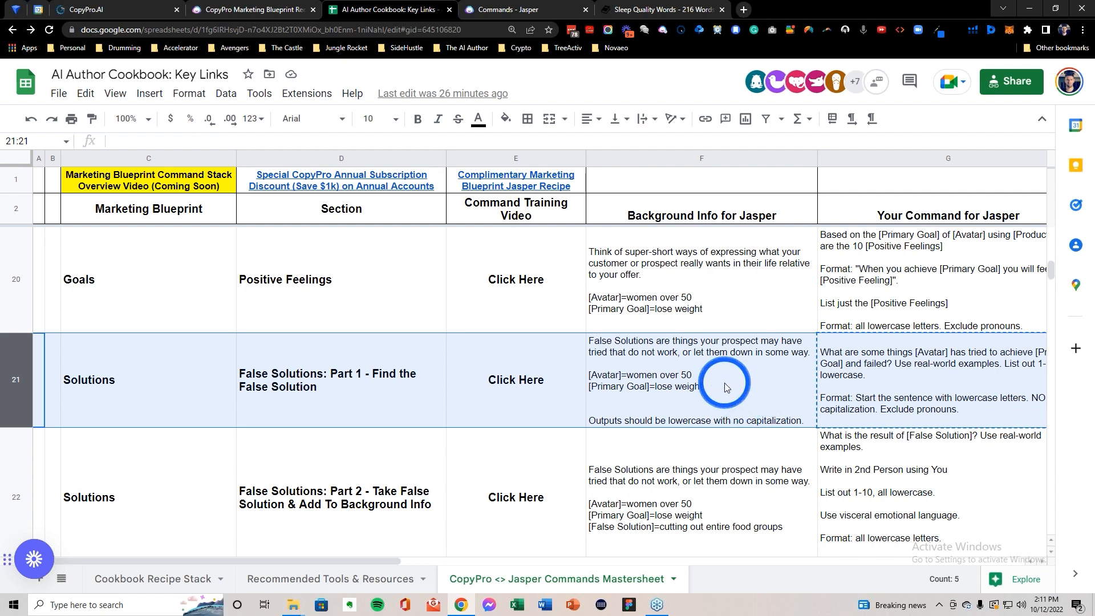
left_click(118, 10)
left_click(63, 196)
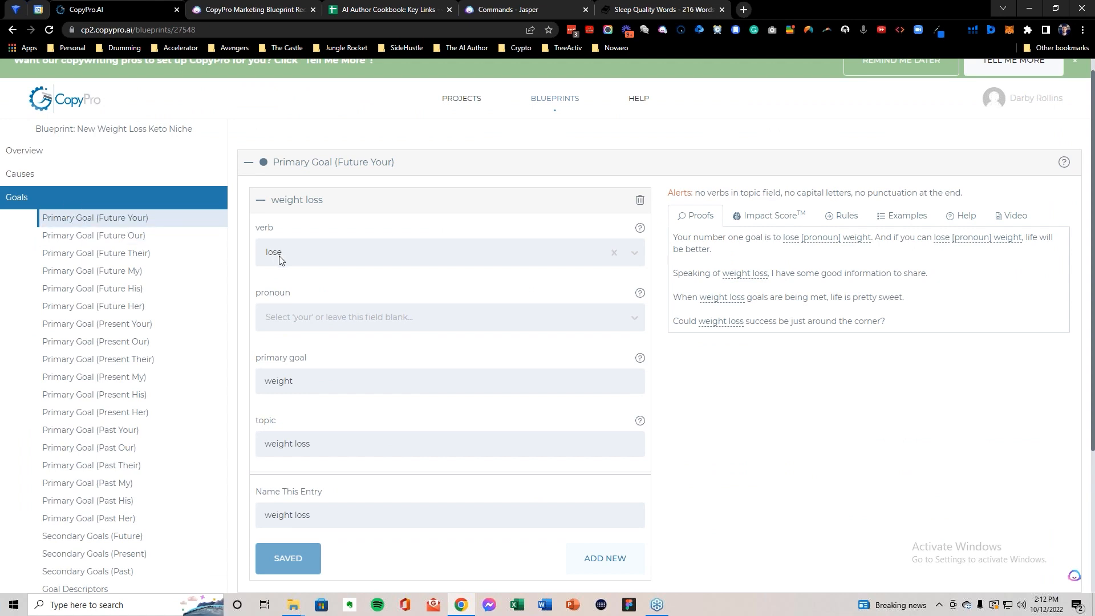
left_click(615, 556)
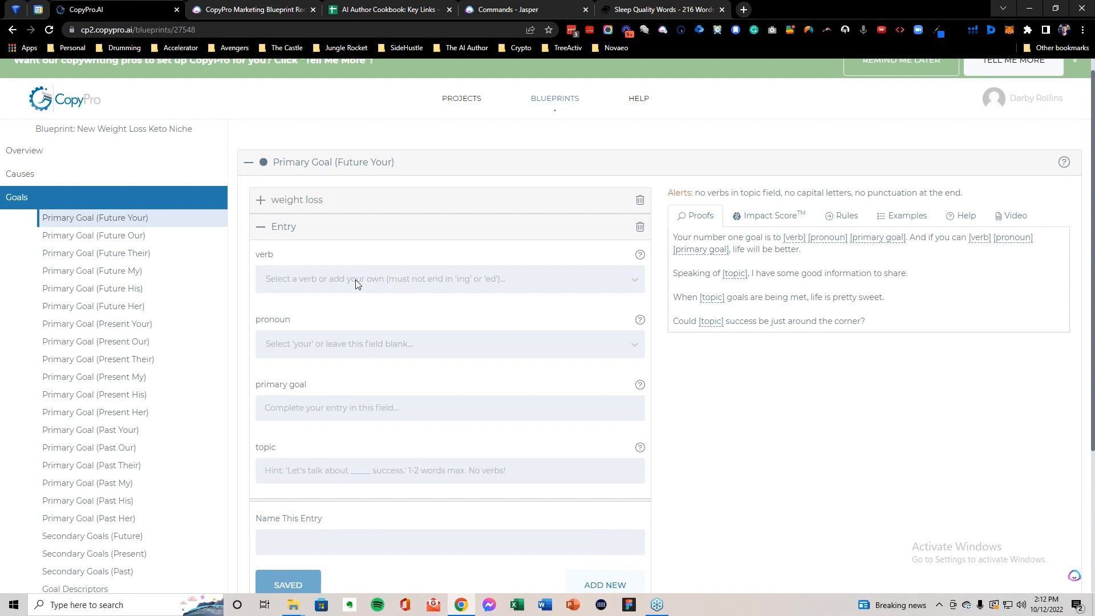
Step: Set the new primary goal entry's verb to "burn" and its primary goal to "body fat"
left_click(355, 279)
type("burn")
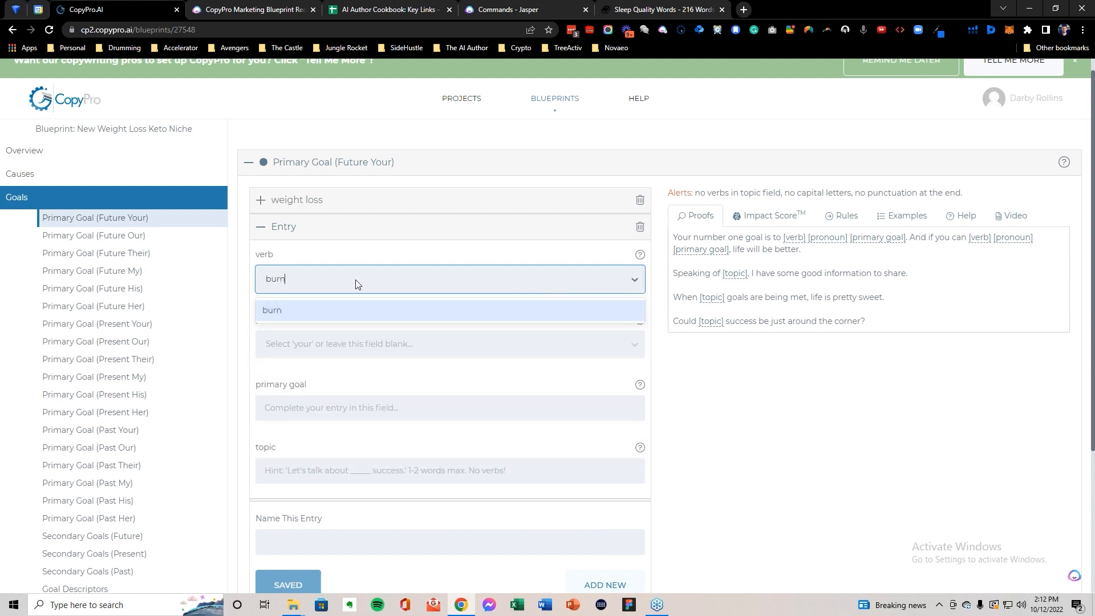
left_click(396, 309)
left_click(330, 408)
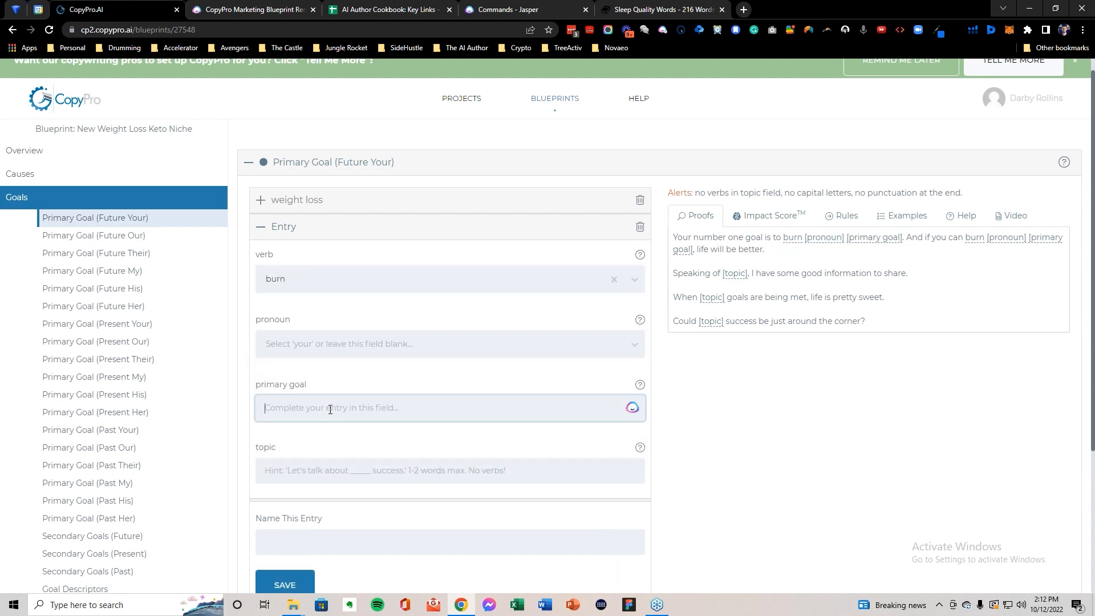
type("body fat")
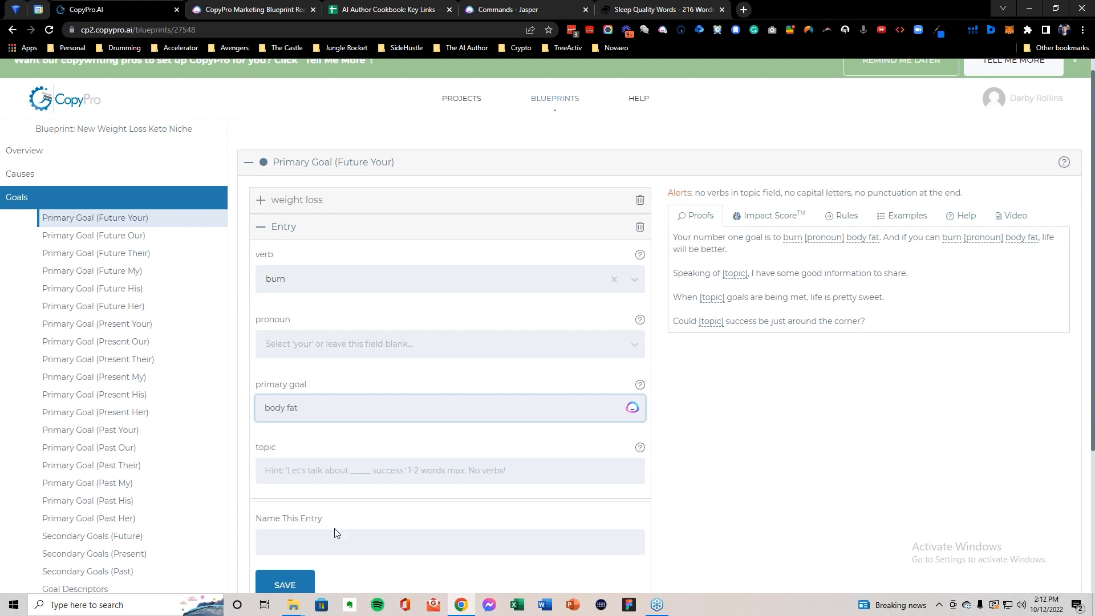
Step: Name the entry "burn body fat", set its topic to "weight loss", and save it
left_click(299, 538)
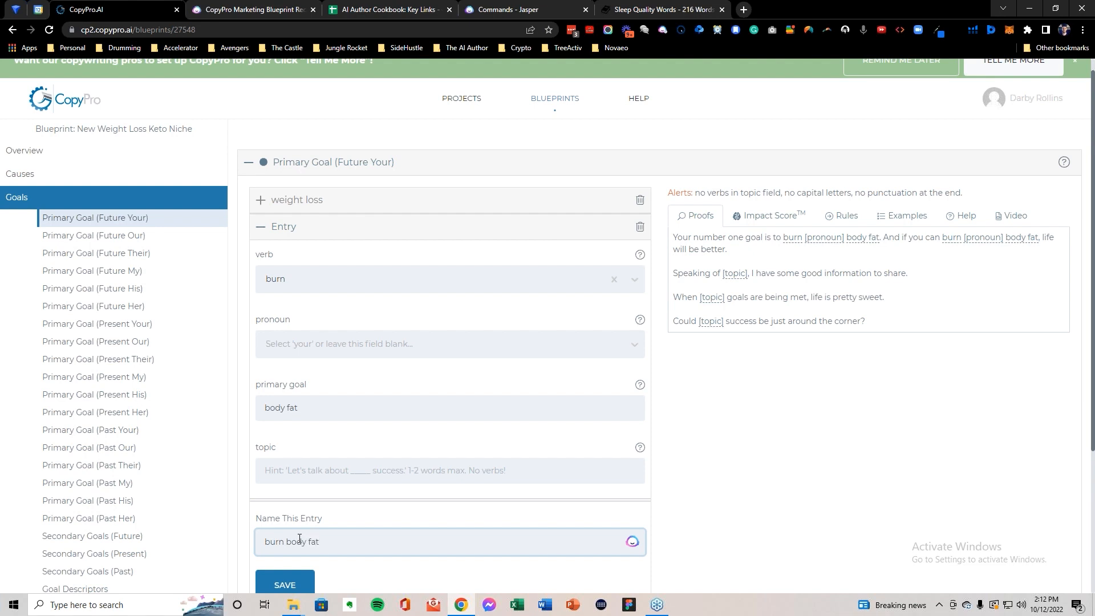
left_click(304, 474)
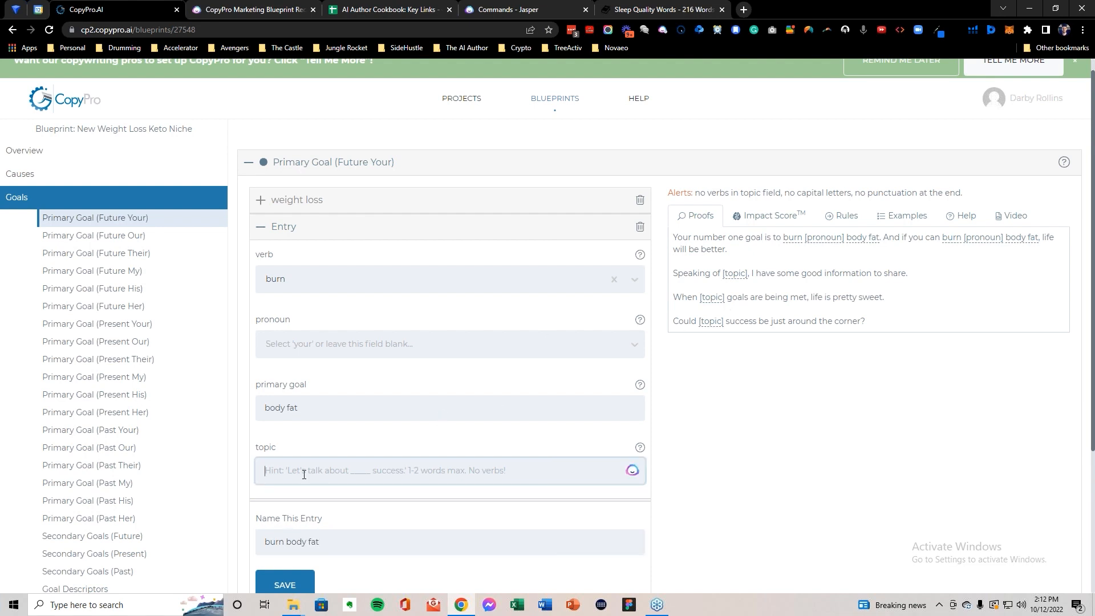
type("we")
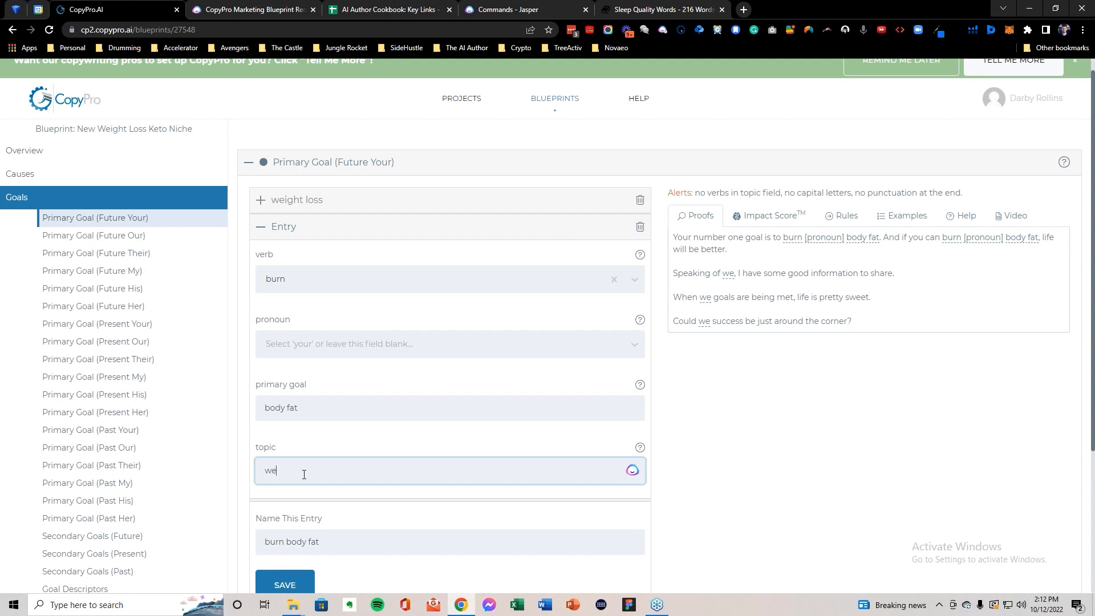
type("ight loss")
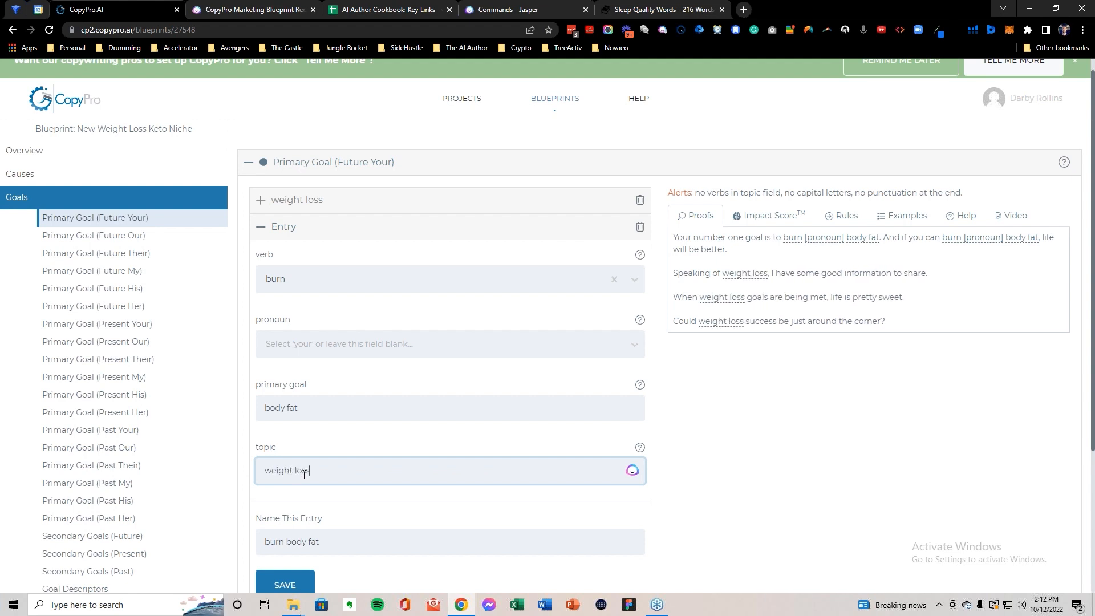
left_click(287, 580)
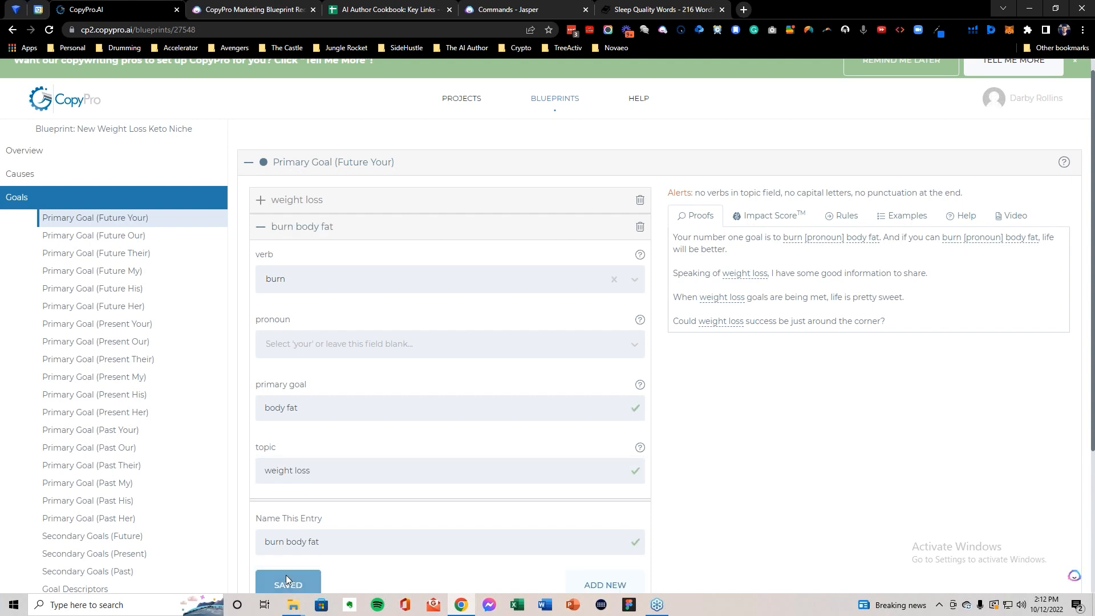
double_click(306, 473)
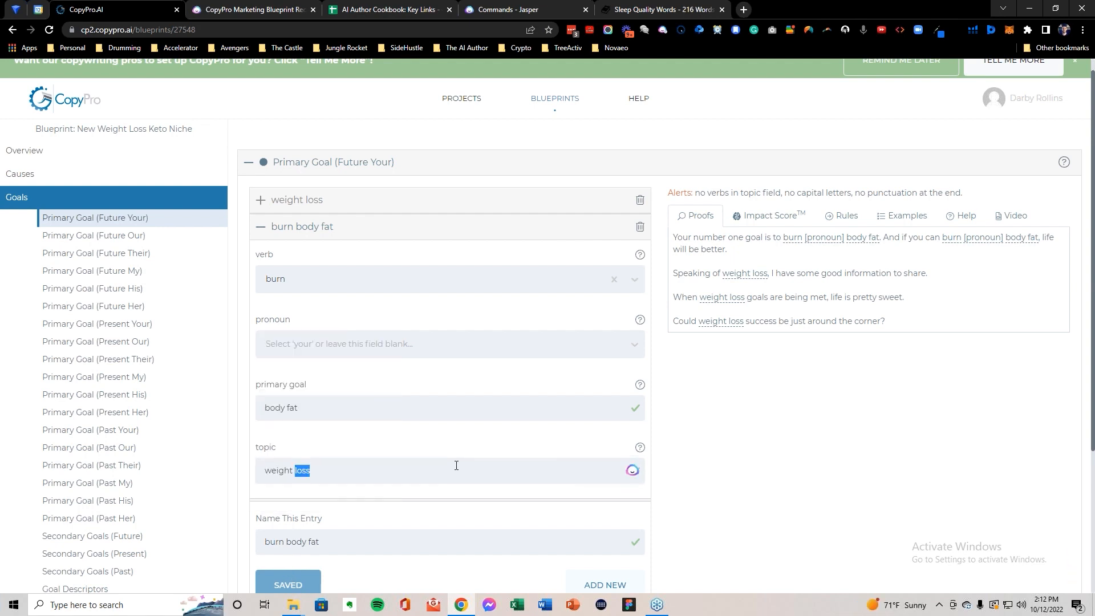
triple_click(384, 472)
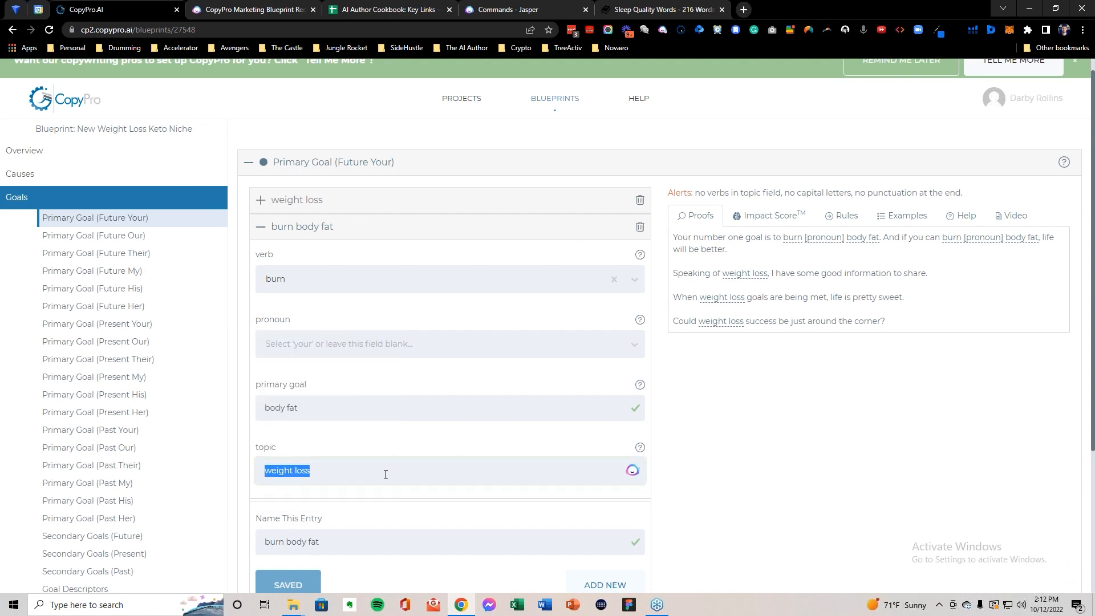
left_click(687, 482)
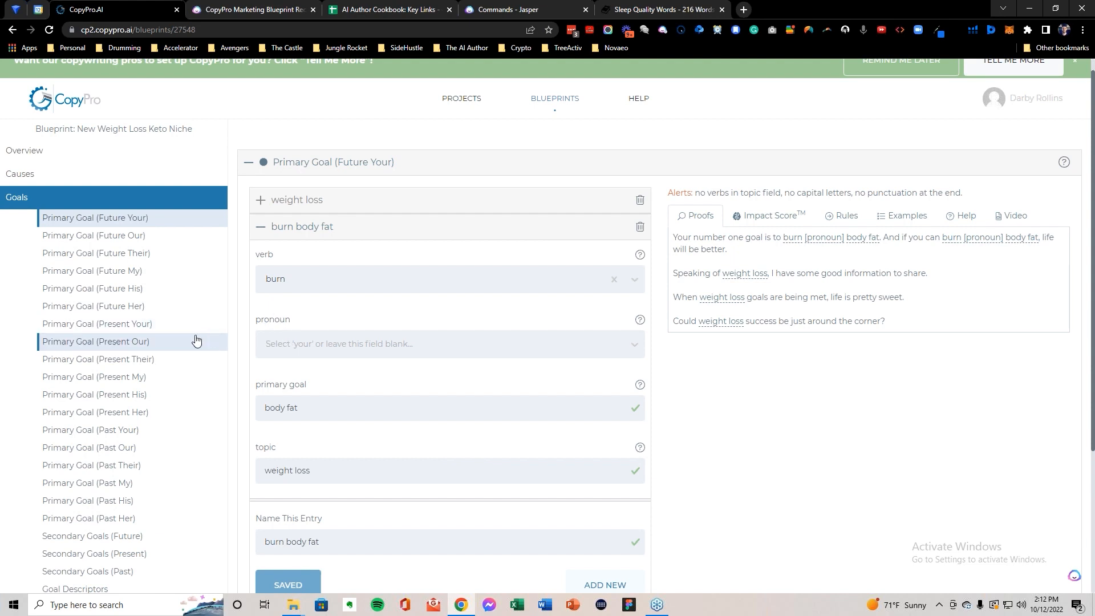
Step: Create a new False Solutions entry under Solutions in the blueprint and return to the spreadsheet's False Solutions command templates
scroll(197, 337, "down", 1)
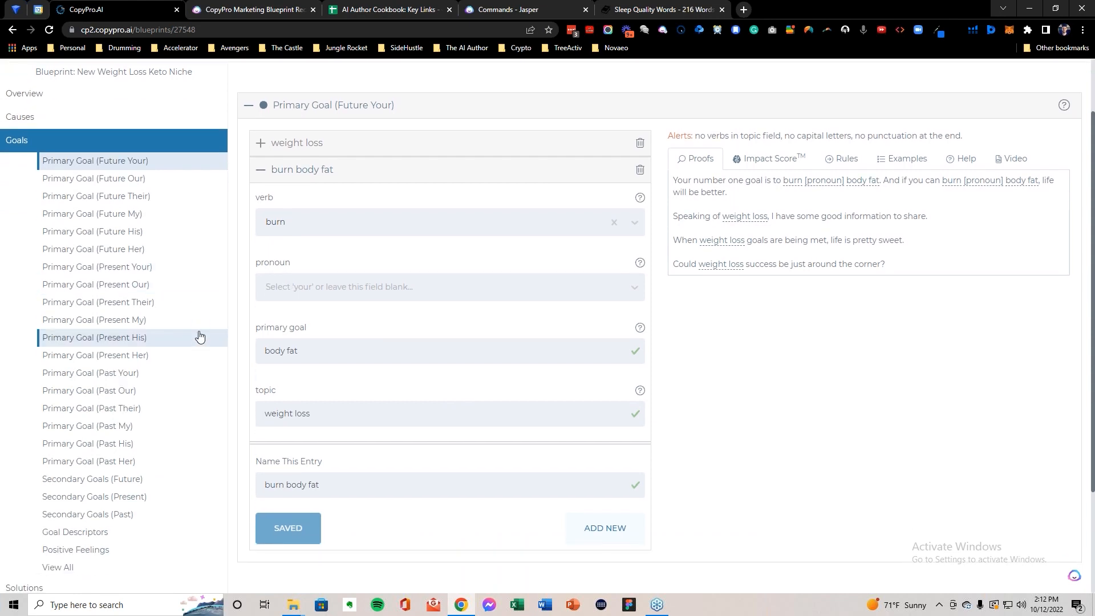
scroll(200, 337, "down", 3)
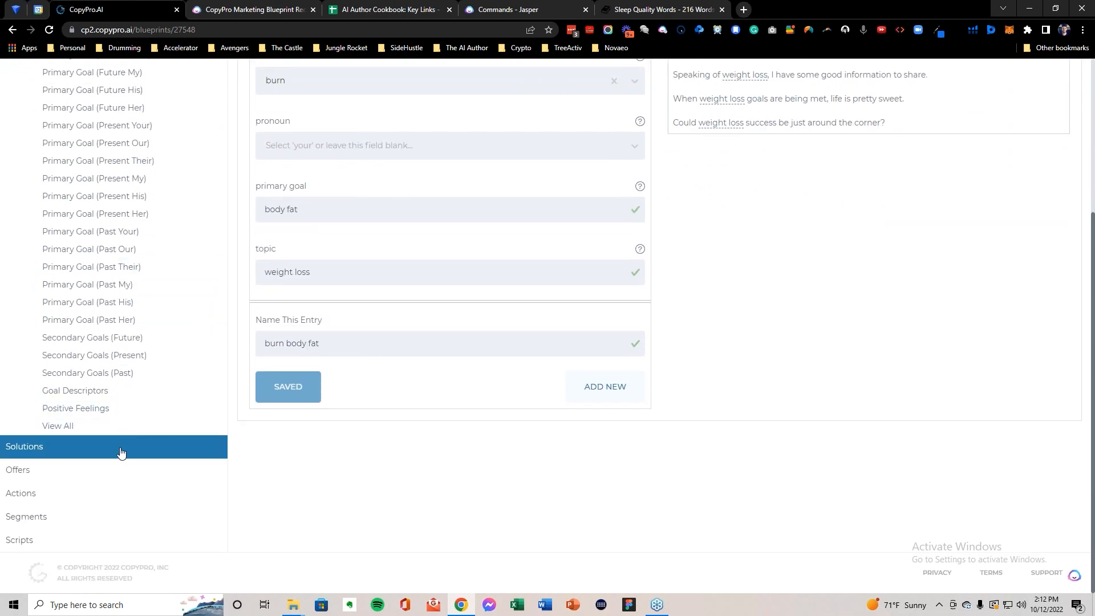
left_click(120, 453)
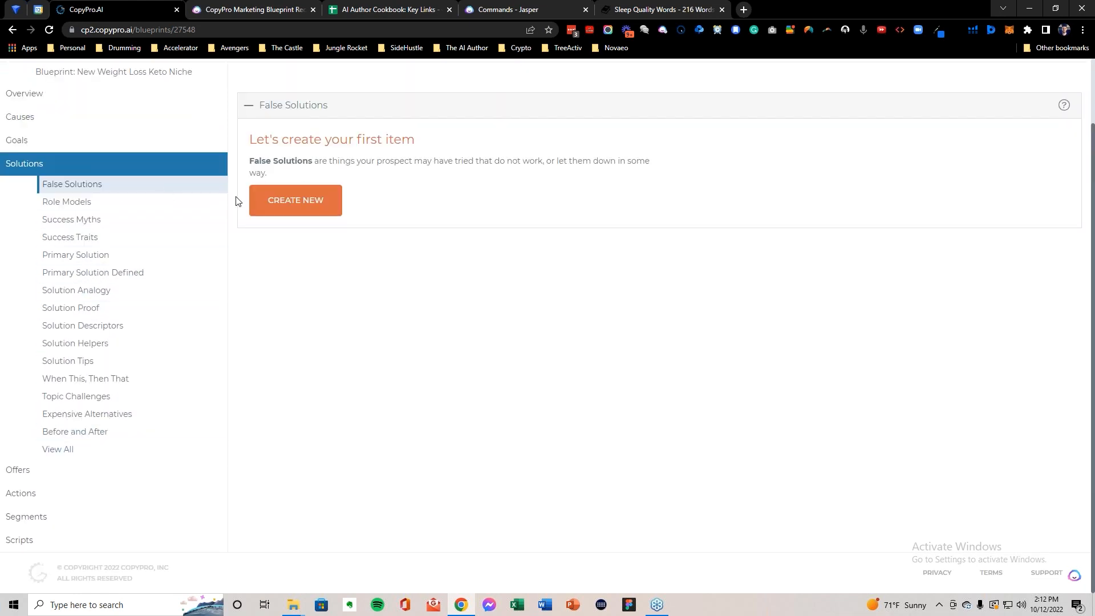
left_click(296, 201)
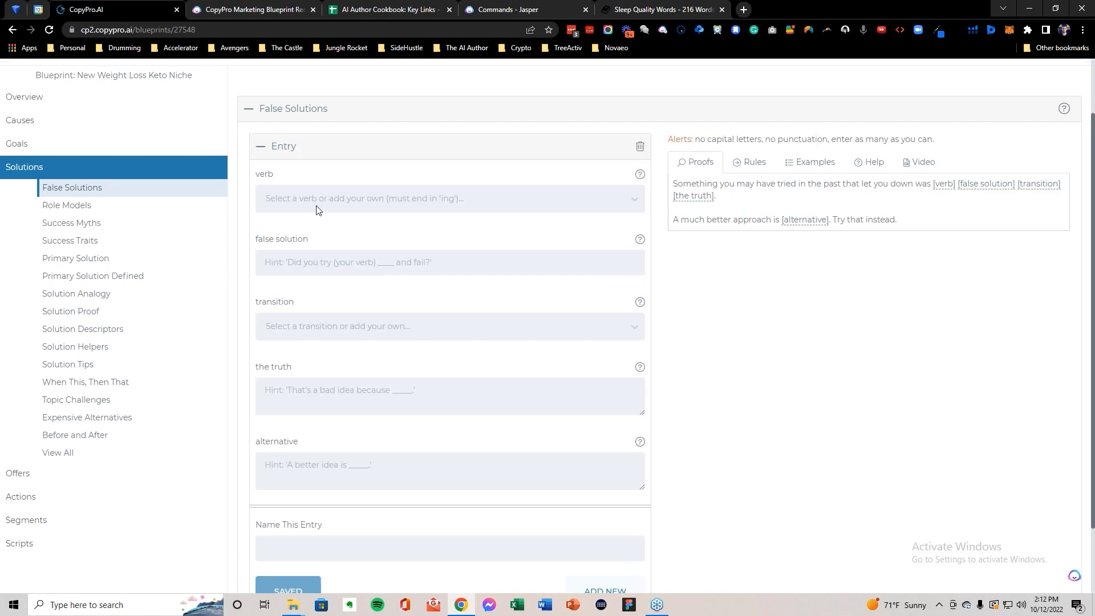
left_click(387, 10)
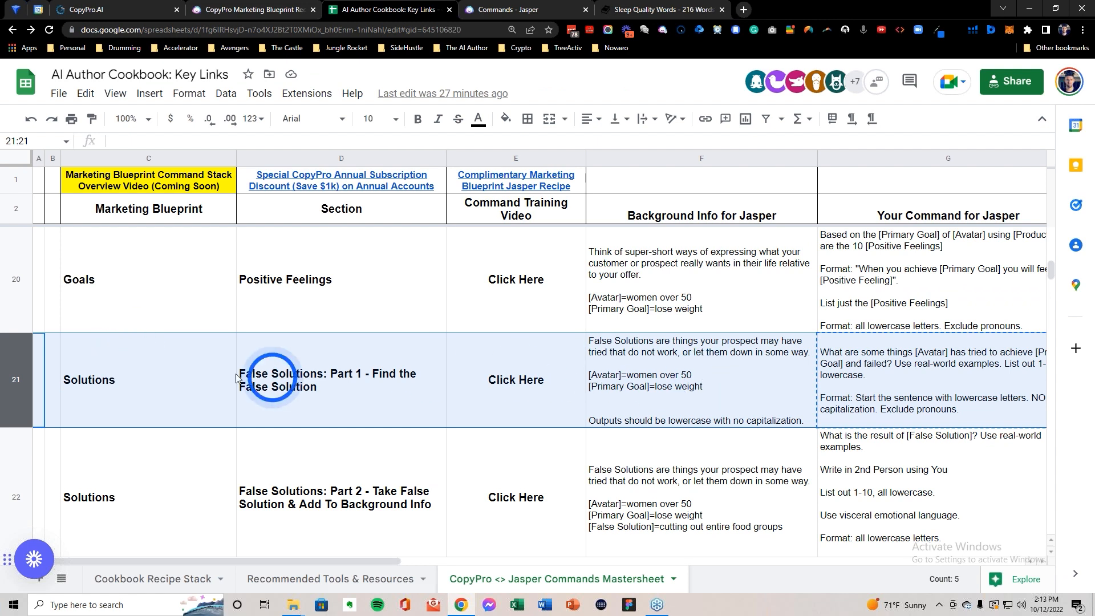
Step: Copy the False Solutions: Part 1 background info from the spreadsheet and replace Jasper's background information with it, closing the Sleep Quality page
left_click(671, 378)
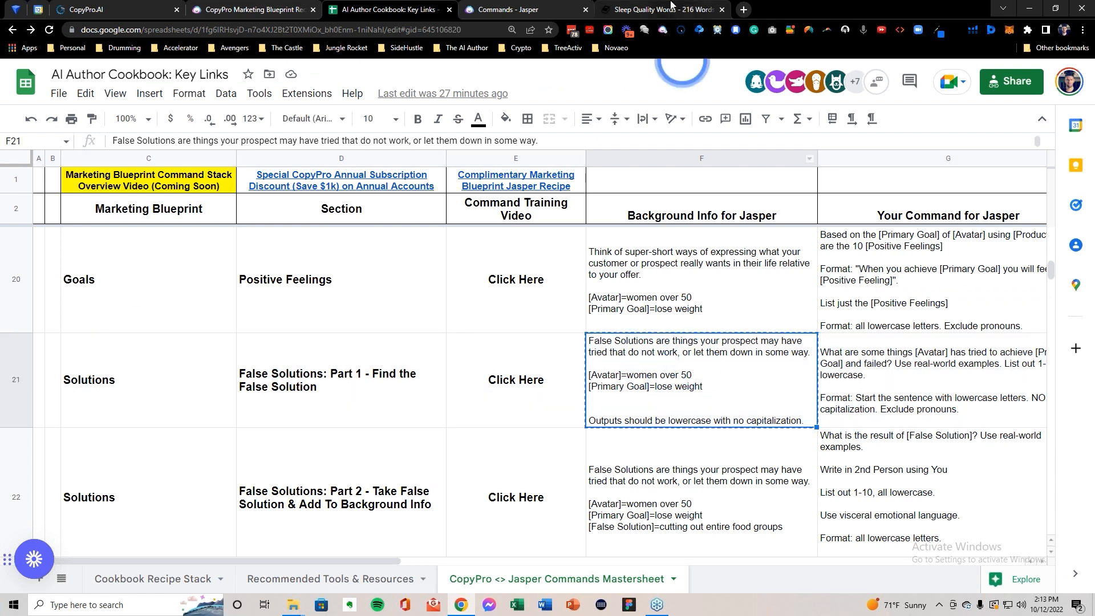
left_click(656, 9)
middle_click(664, 12)
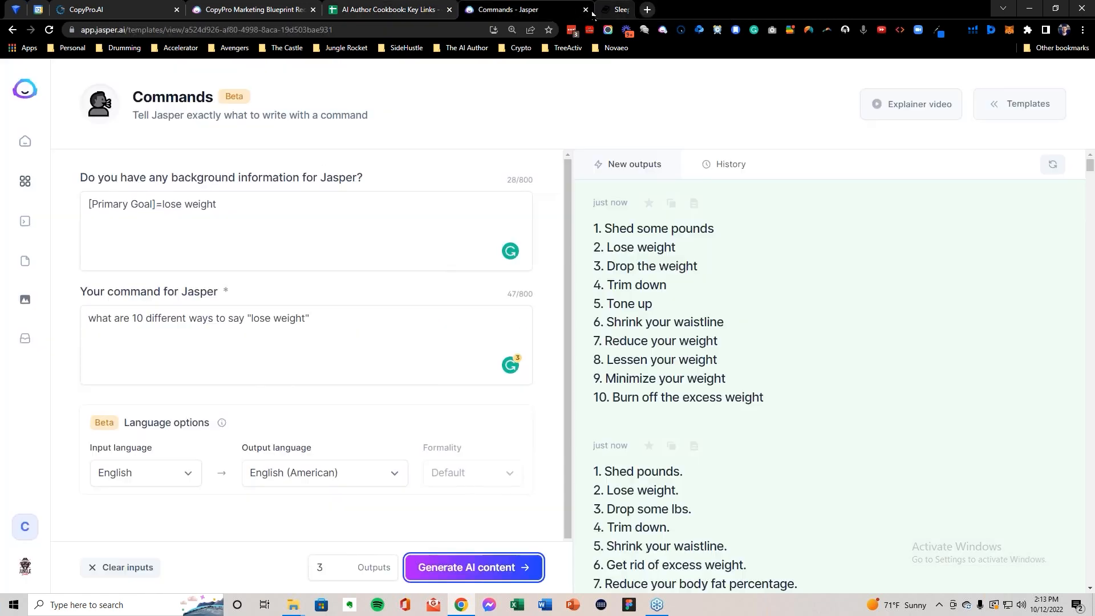
triple_click(231, 224)
key("BackSpace")
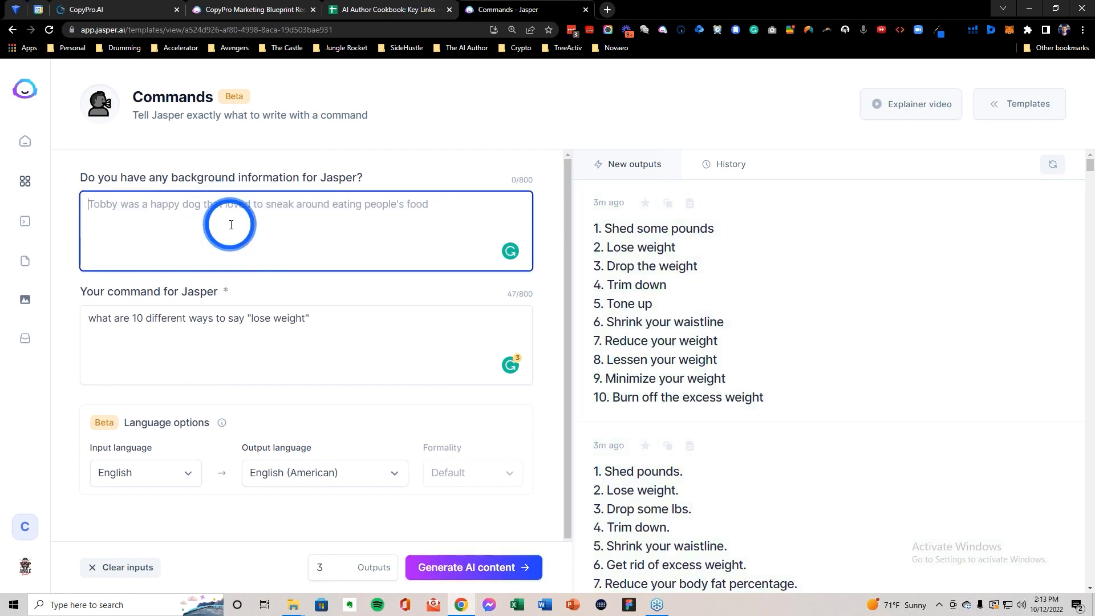
type("\"False Solutions are things your prospect may have tried that do not work, or let them down in some way.  [Avatar]=women over 50 [Primary Goal]=lose weight   Outputs should be lowercase with no capitalization.\"")
Step: Replace Jasper's command with the spreadsheet's False Solutions: Part 1 command and generate the content
left_click(351, 8)
left_click(914, 370)
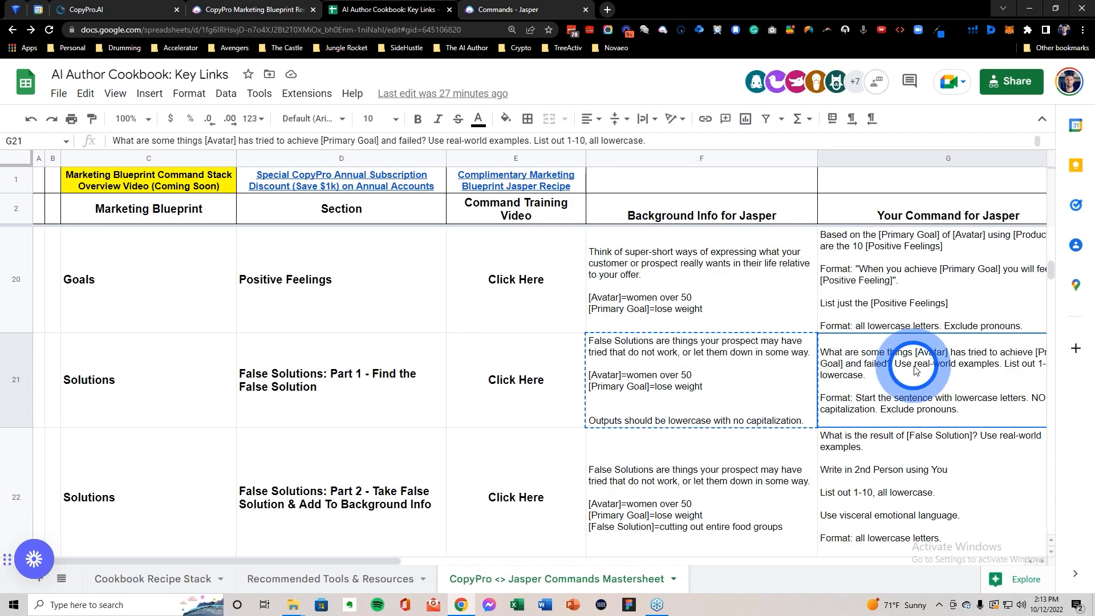
left_click(564, 9)
triple_click(310, 389)
type("\"What are some things [Avatar] has tried to achieve [Primary Goal] and failed? Use real-world examples. List out 1-10, all lowercase.  Format: Start the sentence with lowercase letters. NO capitalization. Exclude pronouns.\"")
left_click(470, 580)
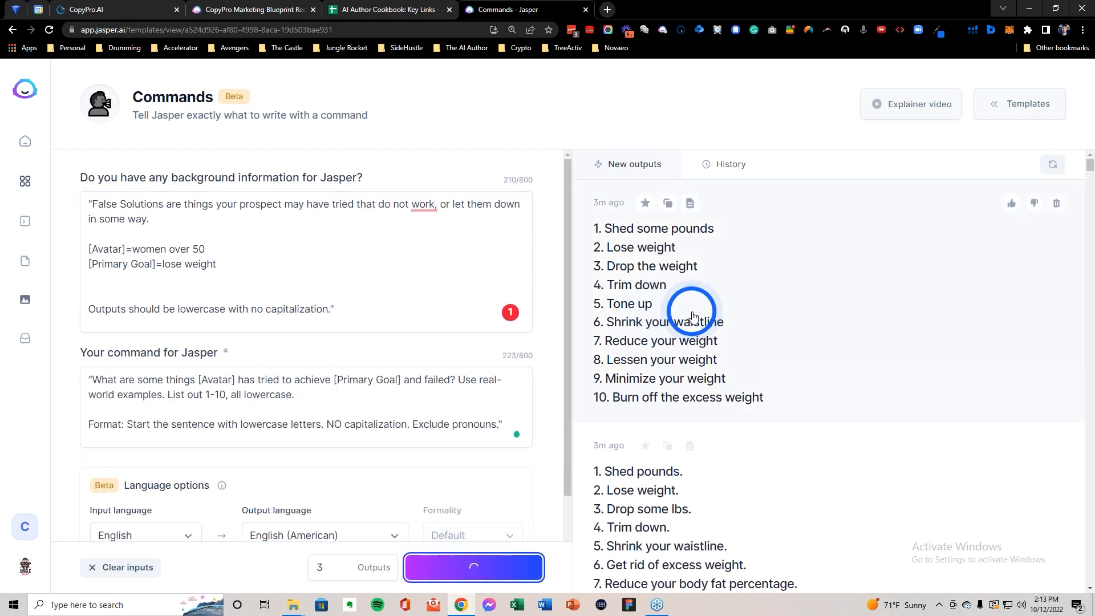
Step: Review the generated false solutions, open the numbered list output, and select "using diet pills"
left_click(829, 291)
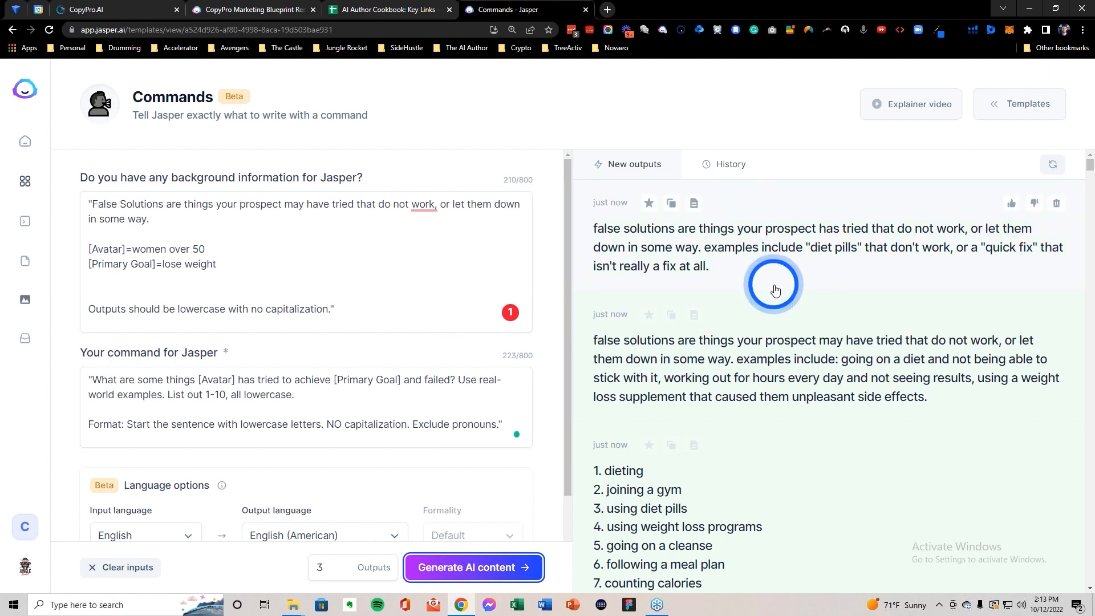
scroll(713, 288, "down", 3)
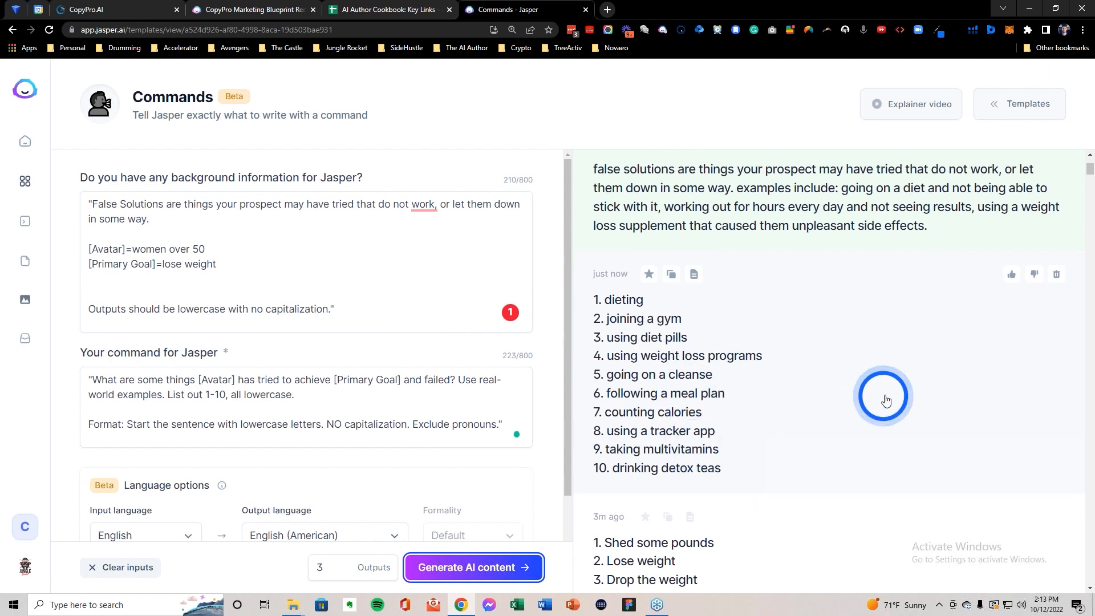
scroll(884, 401, "up", 1)
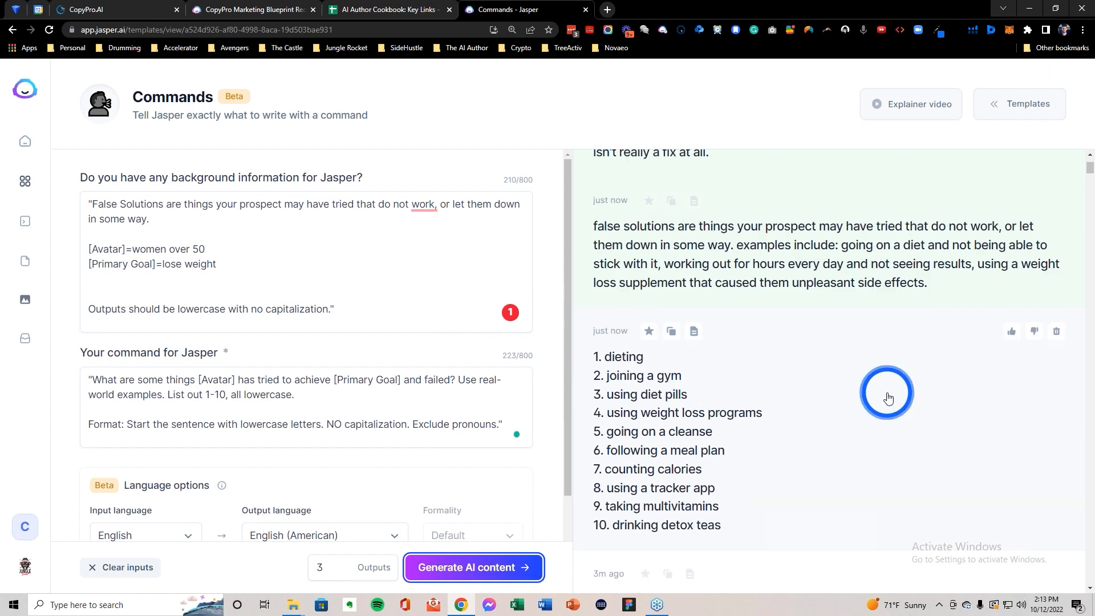
left_click(733, 466)
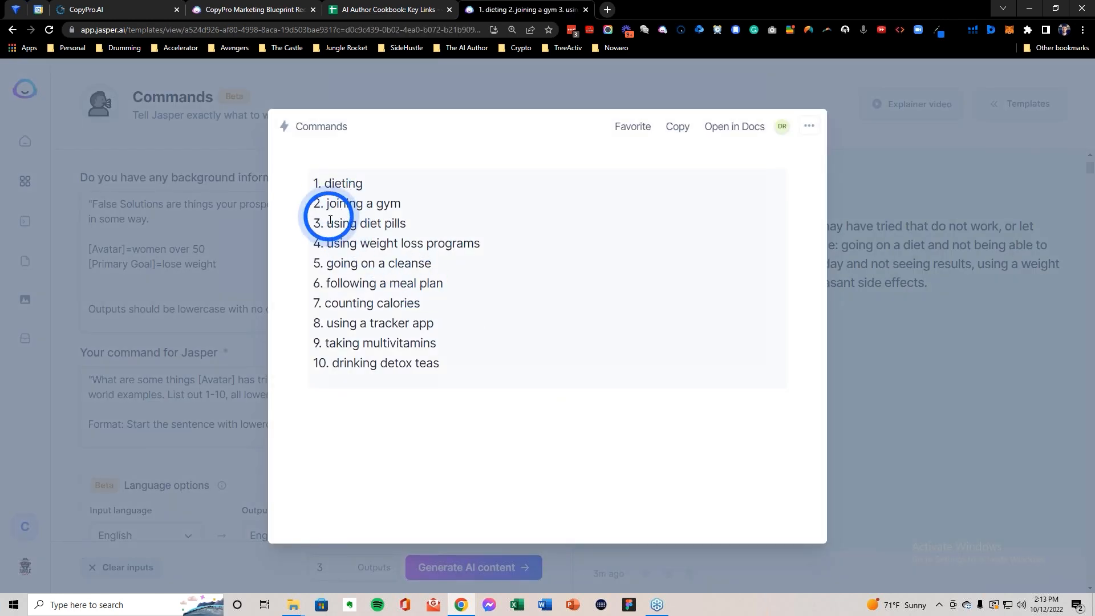
left_click_drag(327, 219, 454, 217)
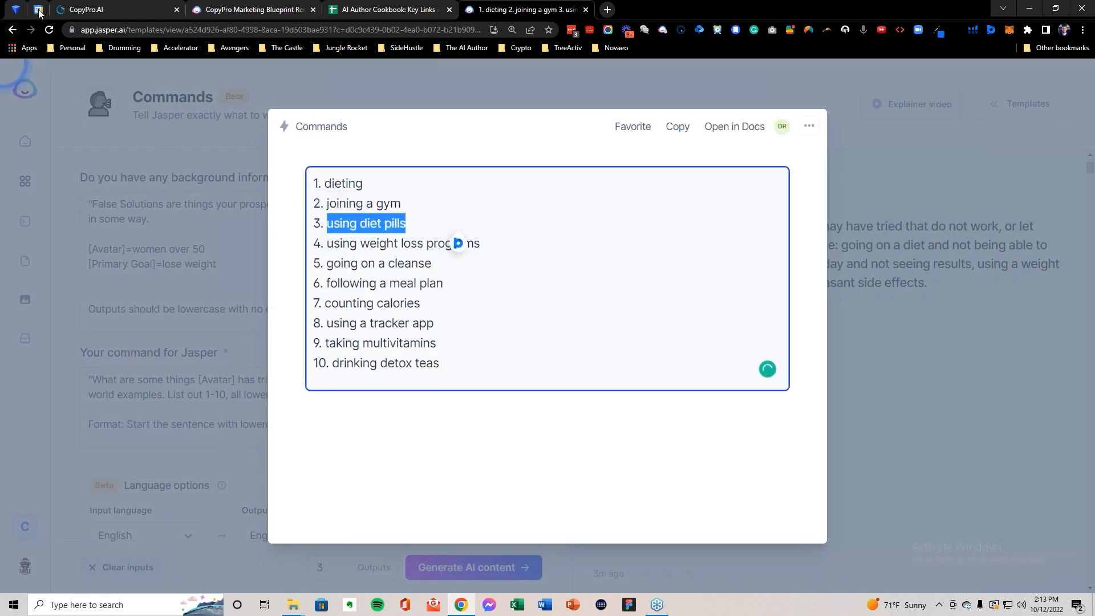
Step: In CopyPro, set the False Solutions entry's verb to "using" and its false solution to "diet pills"
key("ctrl+3")
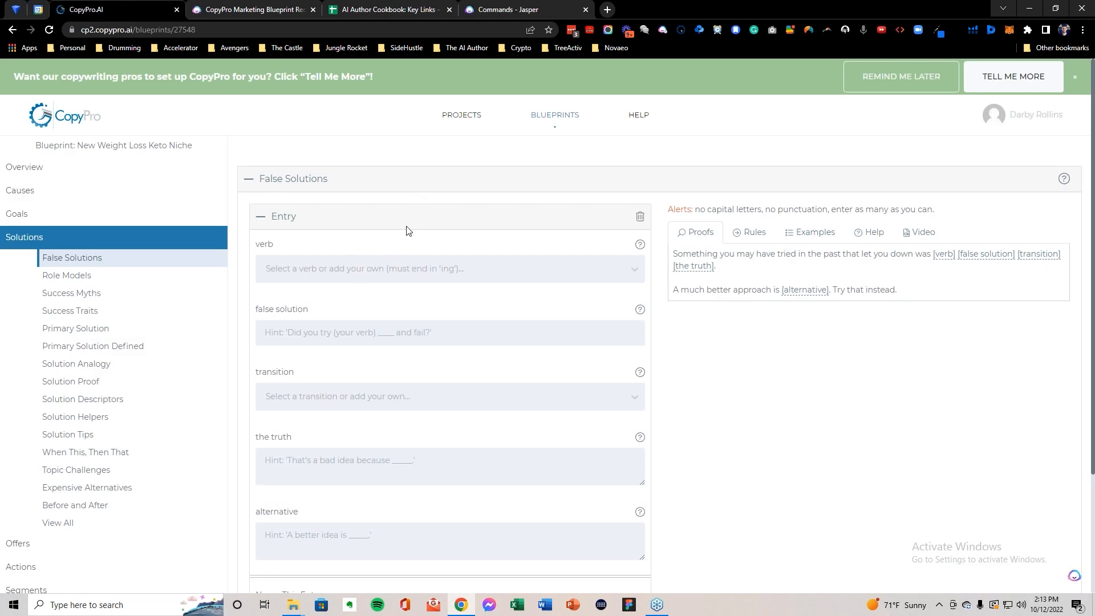
left_click(374, 268)
type("using")
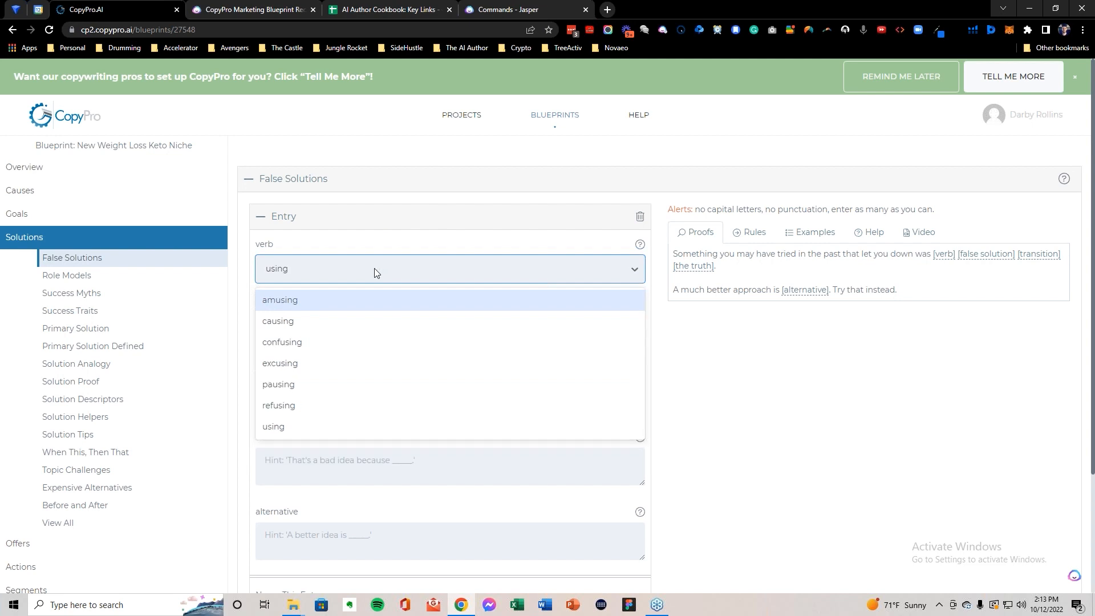
left_click(305, 427)
left_click(311, 345)
type("diet pills")
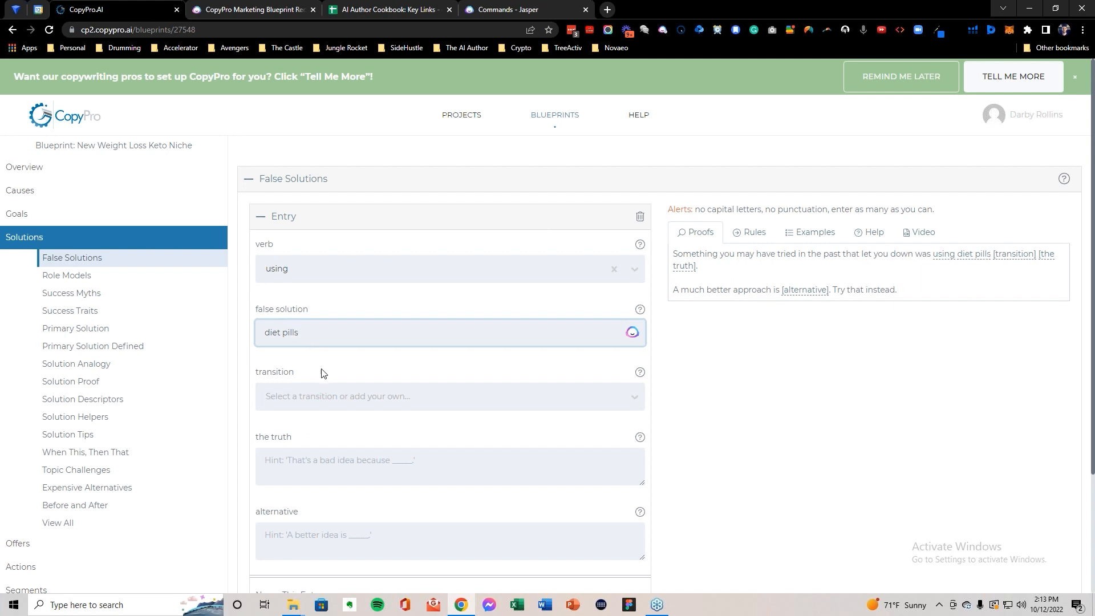
Step: Set the entry's transition to "...but that never works because" and place the cursor in the truth field
left_click(336, 374)
left_click(341, 402)
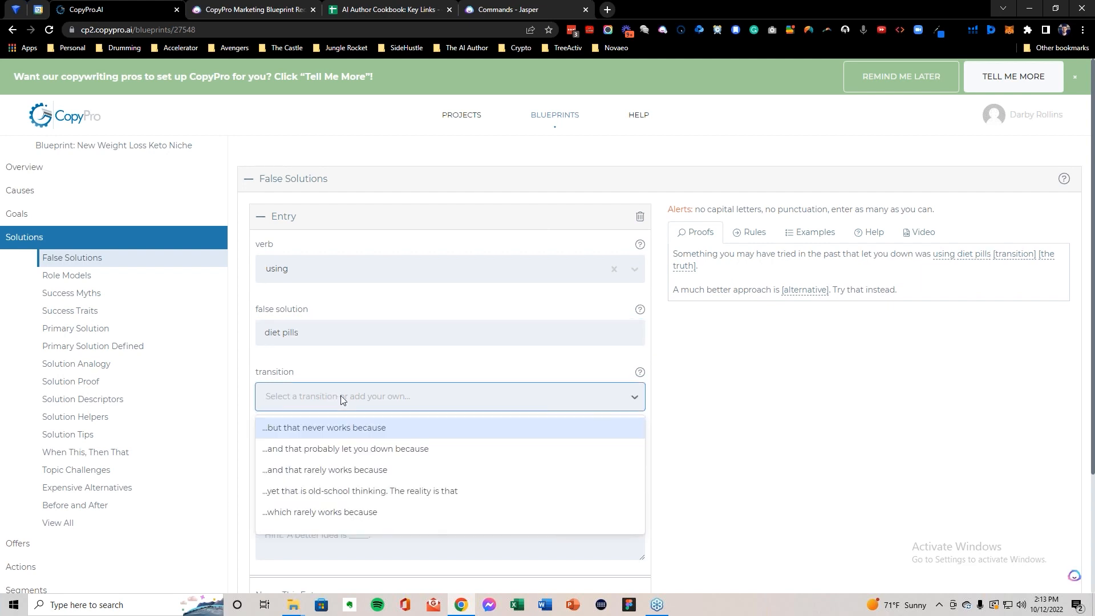
left_click(328, 431)
left_click(340, 466)
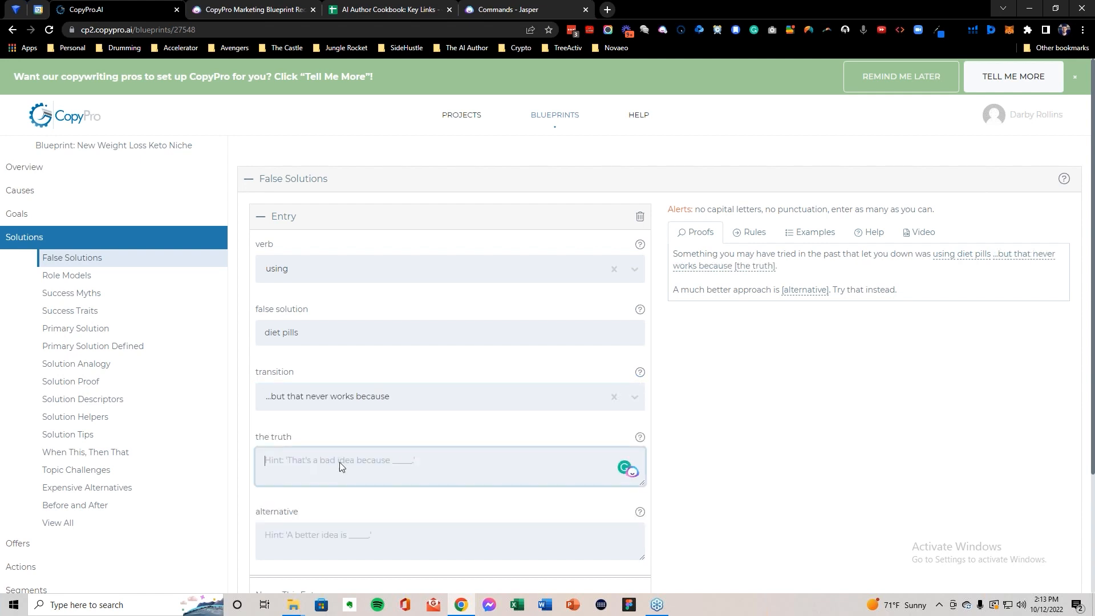
Step: Copy the spreadsheet's False Solutions: Part 2 background info and replace Jasper's background information with it
left_click(393, 10)
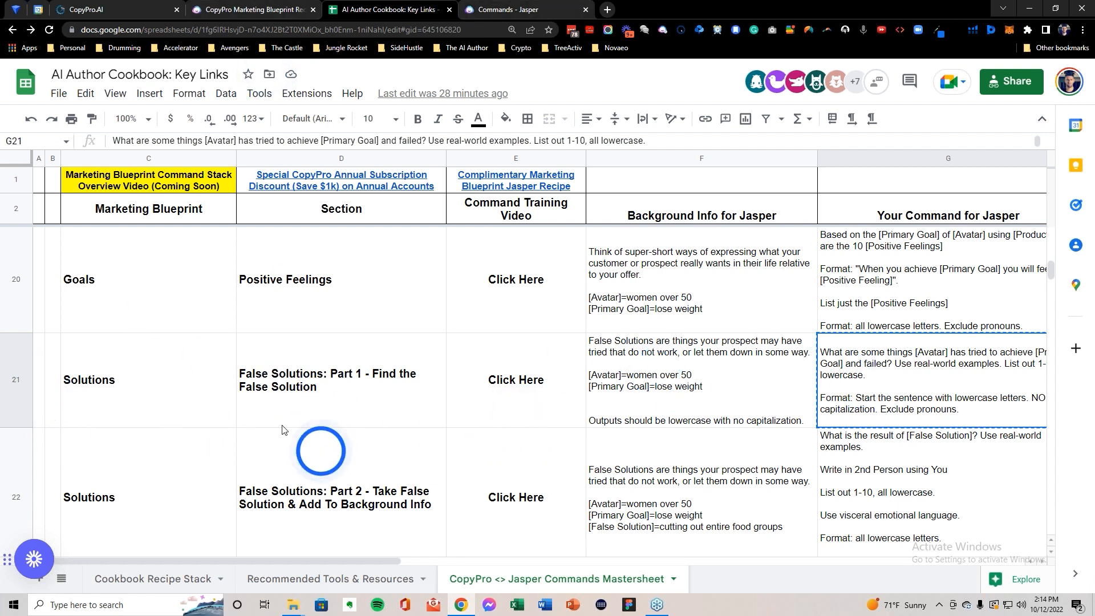
left_click(348, 391)
left_click(319, 490)
left_click(724, 506)
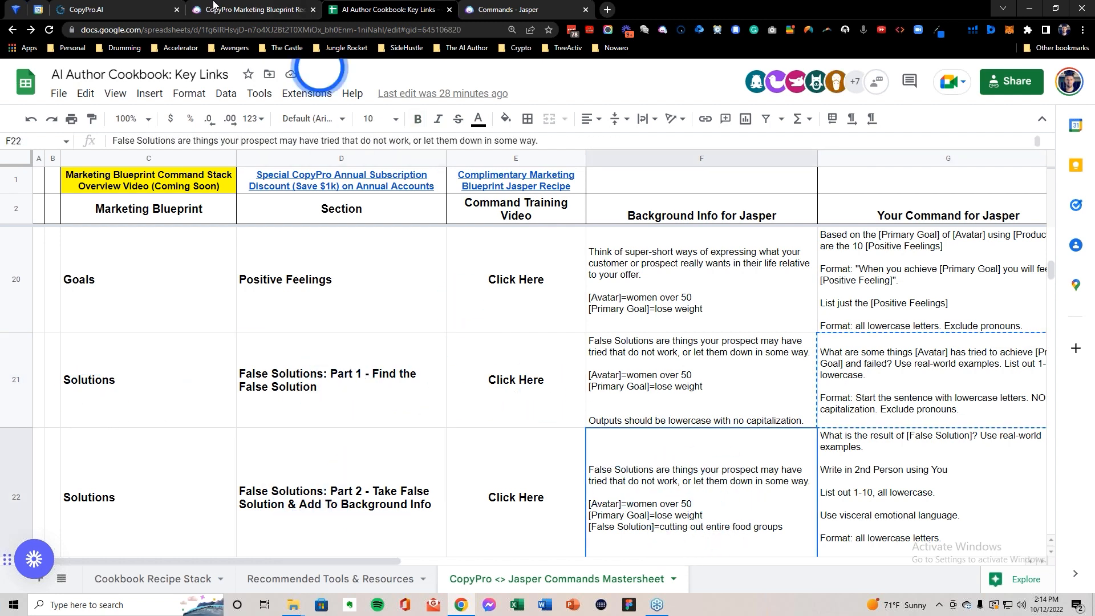
left_click(85, 9)
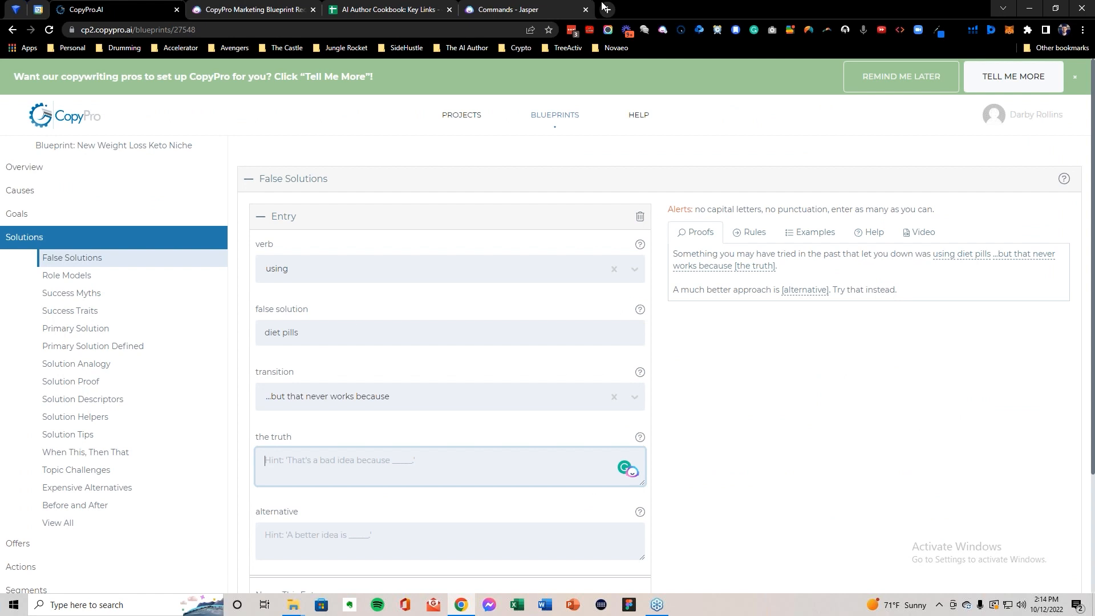
left_click(498, 10)
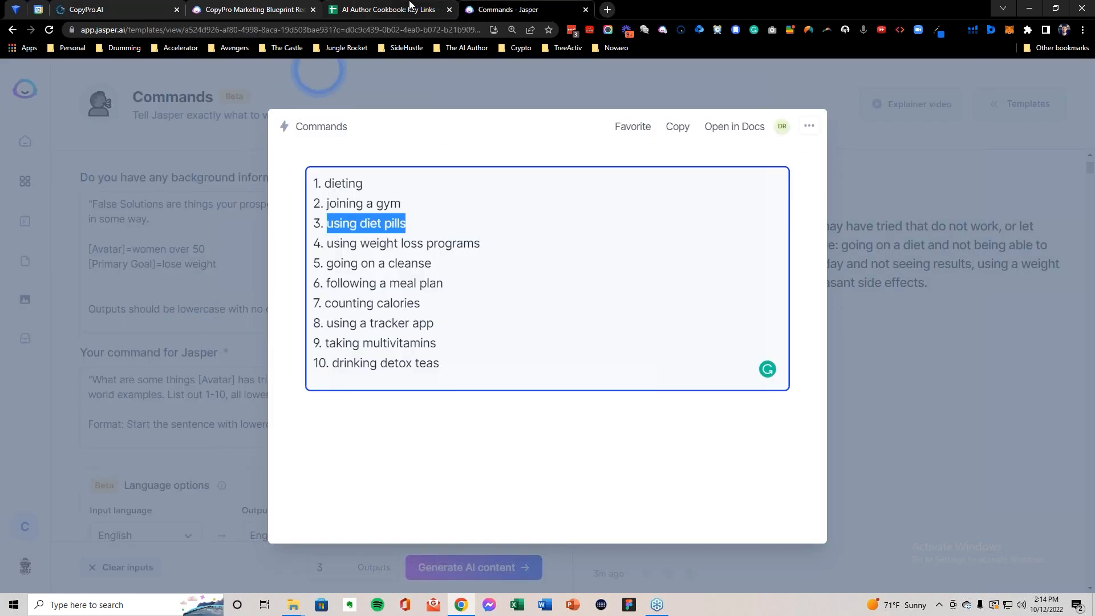
left_click(399, 10)
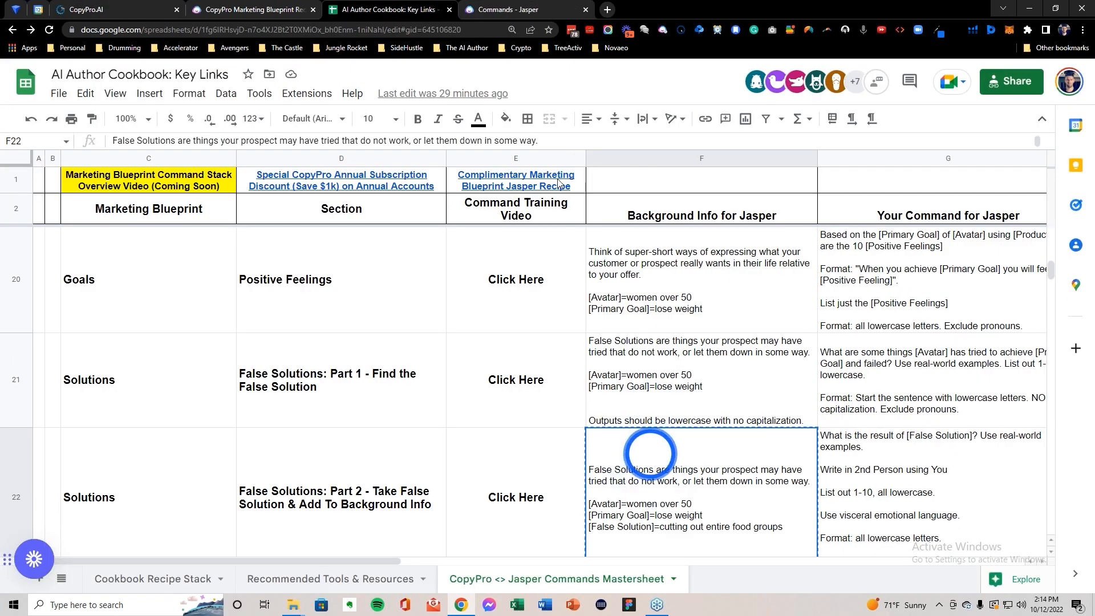
left_click(512, 10)
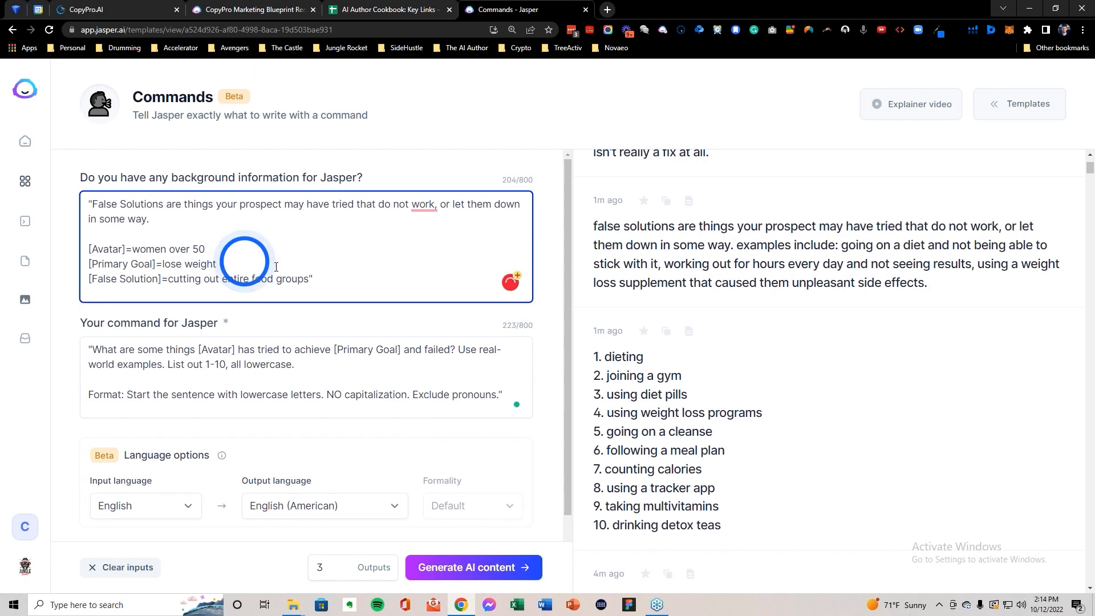
Step: Change the [False Solution] value in the background information to "using diet pills" and remove the opening quotation mark
left_click_drag(320, 279, 165, 279)
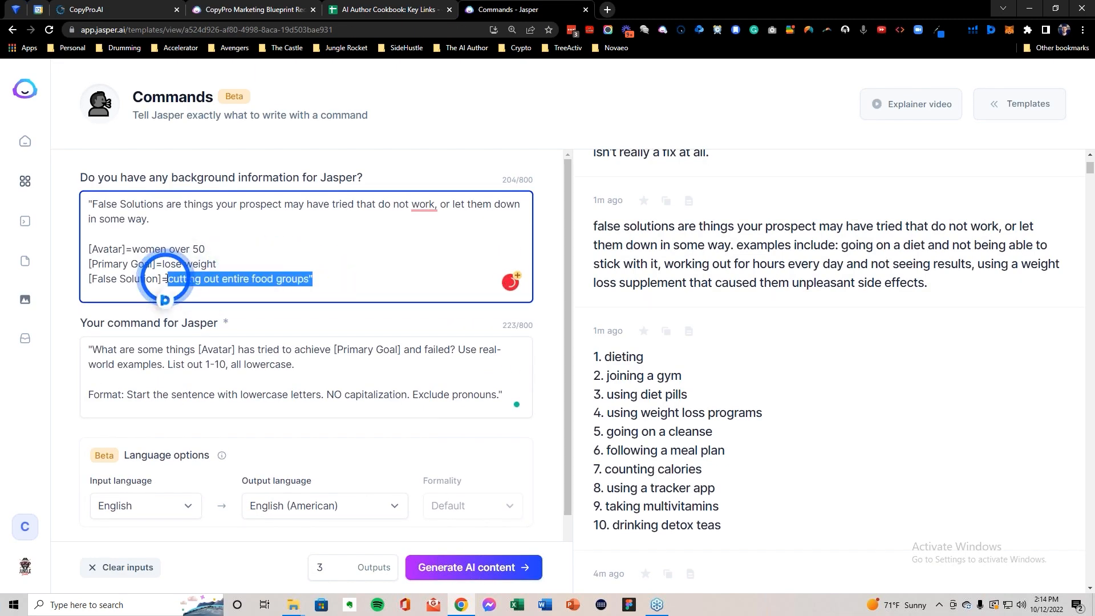
type("using diet")
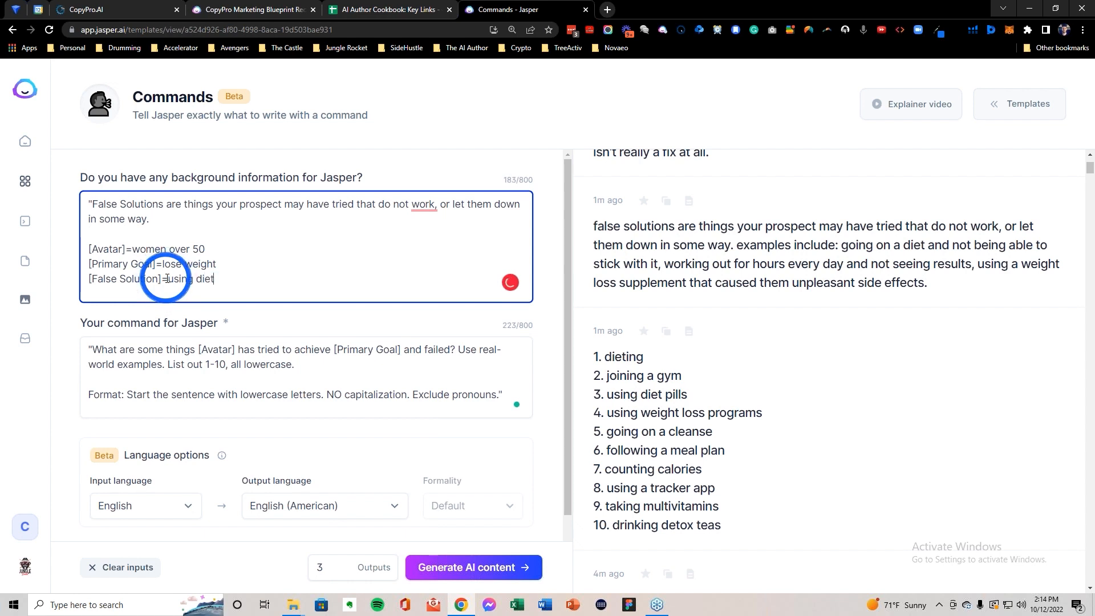
left_click(91, 206)
key("BackSpace")
Step: Replace Jasper's command with the spreadsheet's False Solutions: Part 2 command and generate the content
left_click(415, 11)
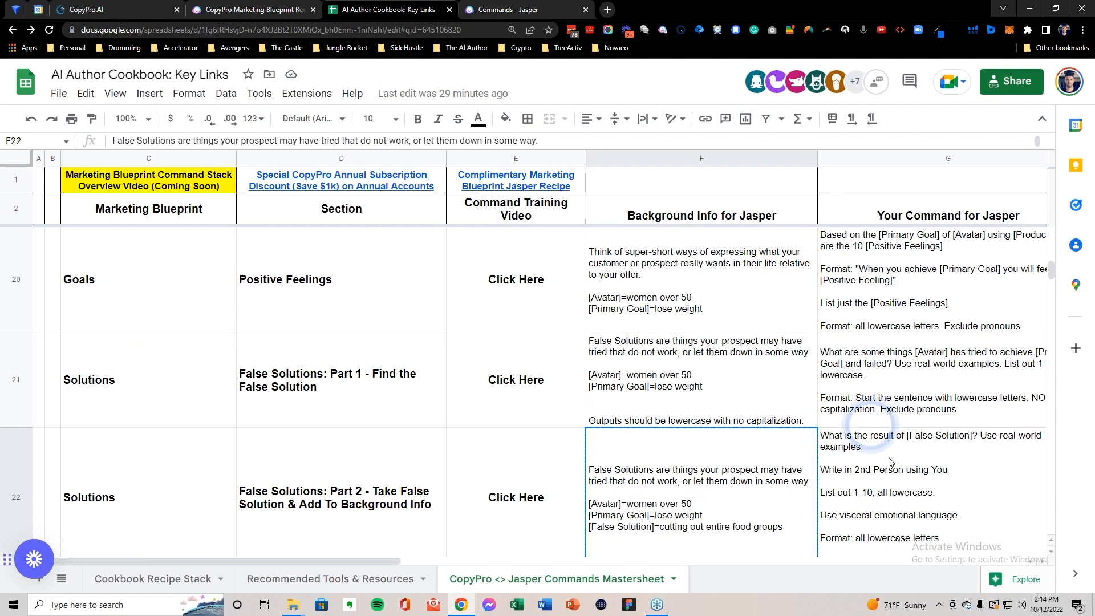
left_click(887, 433)
key("ctrl+c")
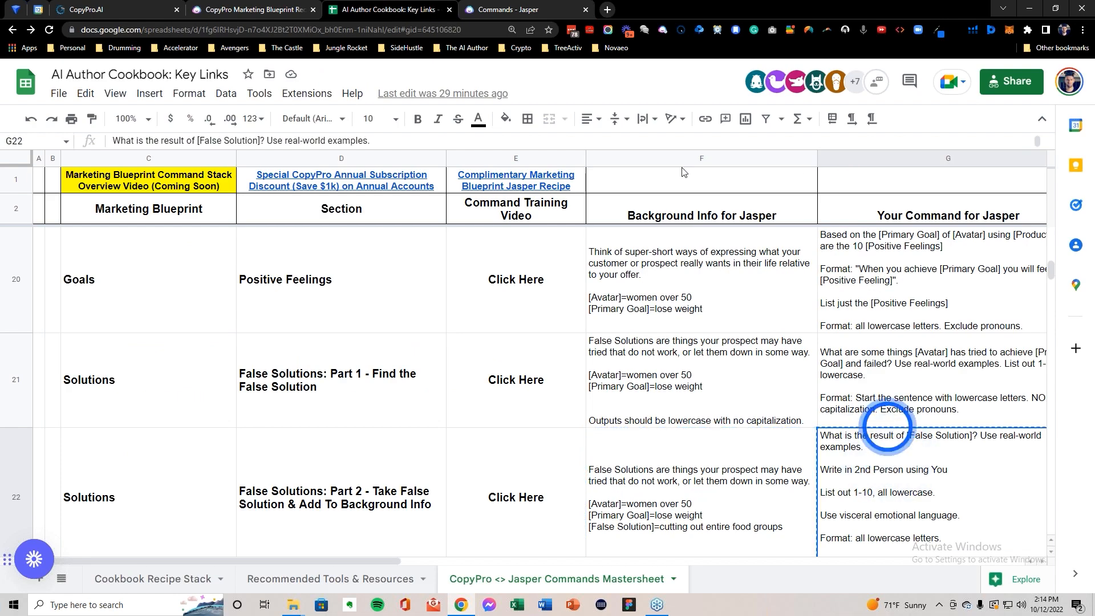
left_click(521, 12)
left_click(206, 393)
key("ctrl+a")
key("ctrl+v")
left_click(476, 567)
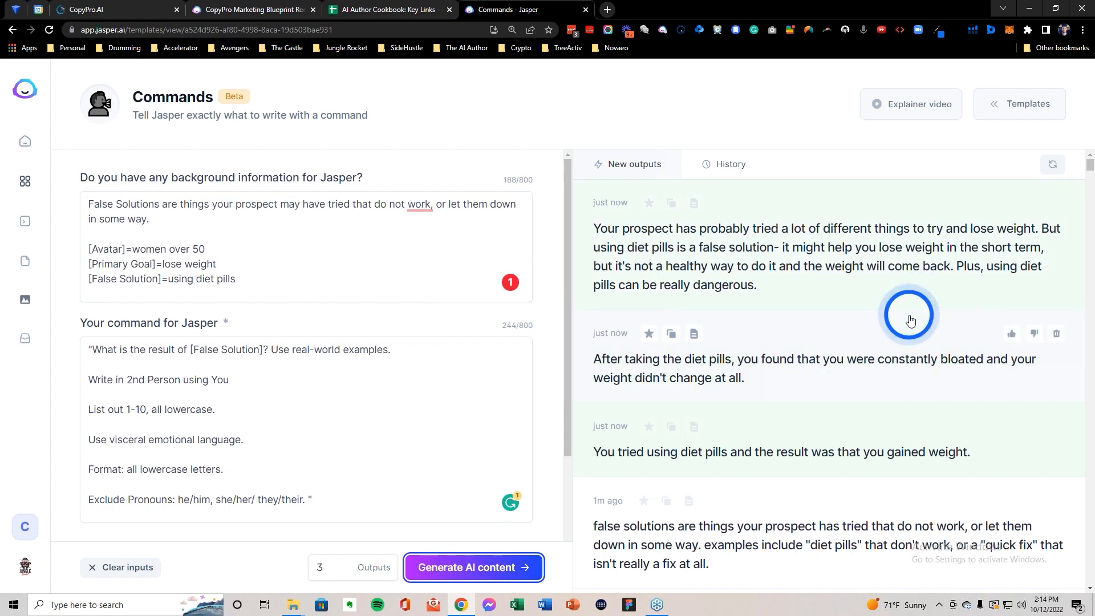
Step: Check the diet pill results against the command's list instruction and generate a fresh set of outputs
scroll(910, 320, "down", 1)
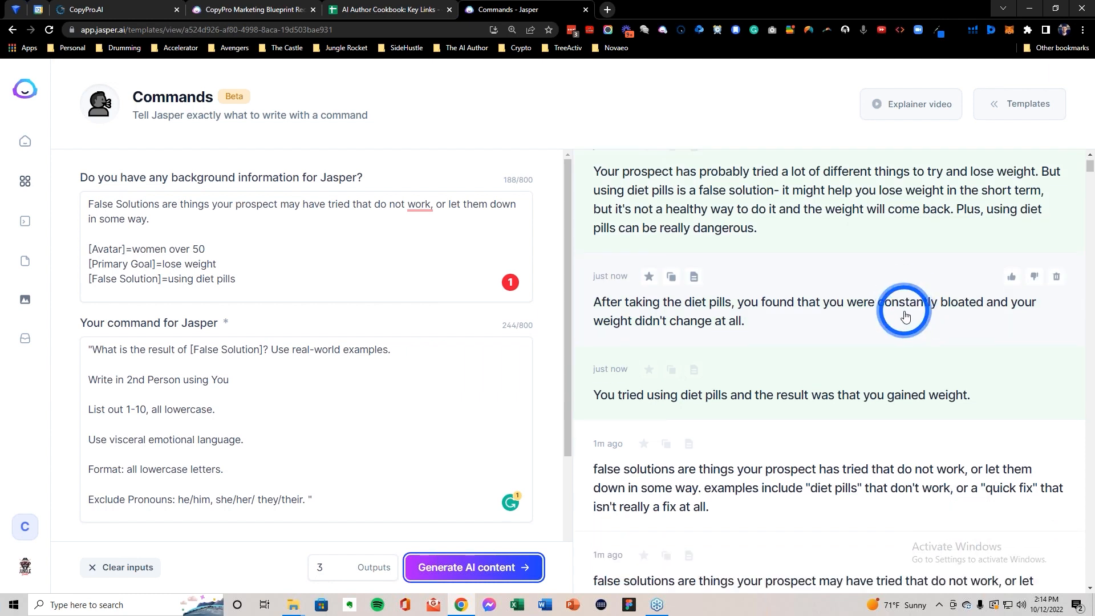
left_click_drag(82, 410, 240, 412)
left_click(458, 567)
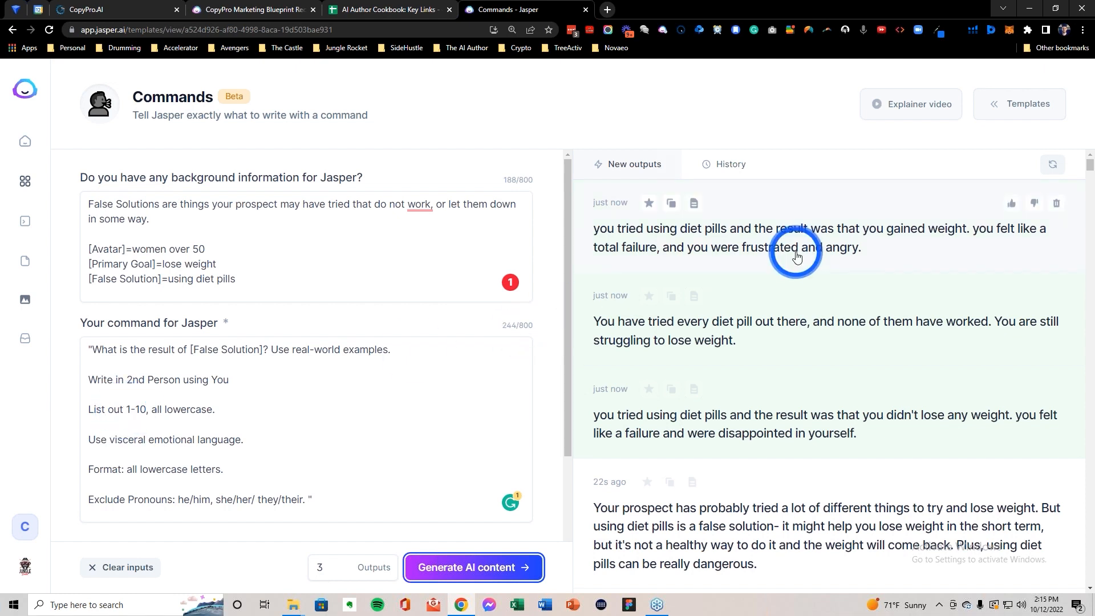
Step: Reword the command's list instruction to "List out in 1-10 order, all lowercase." and generate the content again
left_click(128, 410)
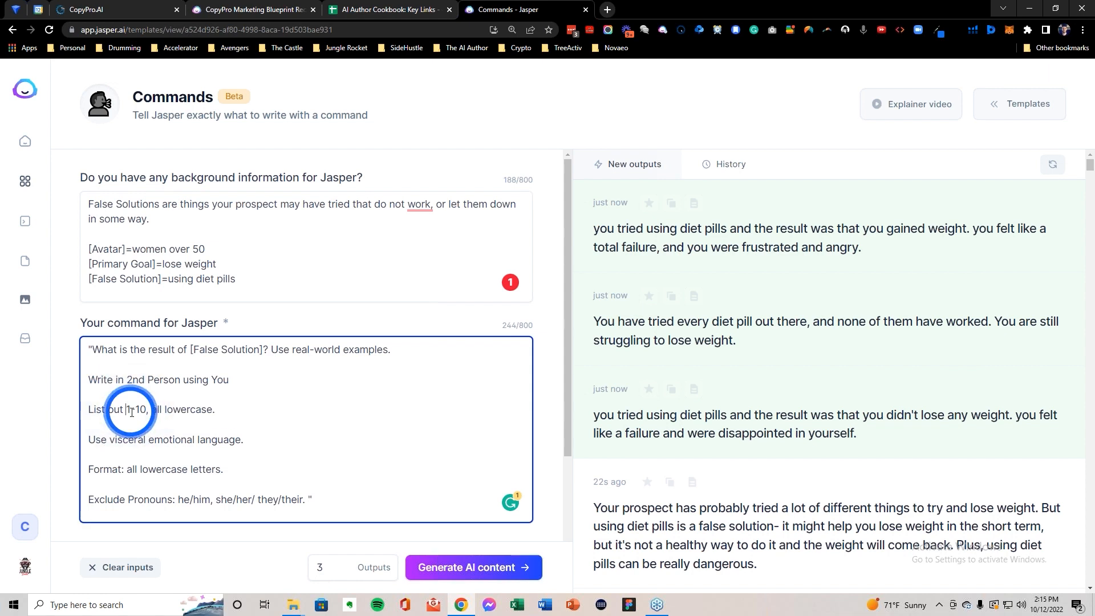
left_click(158, 408)
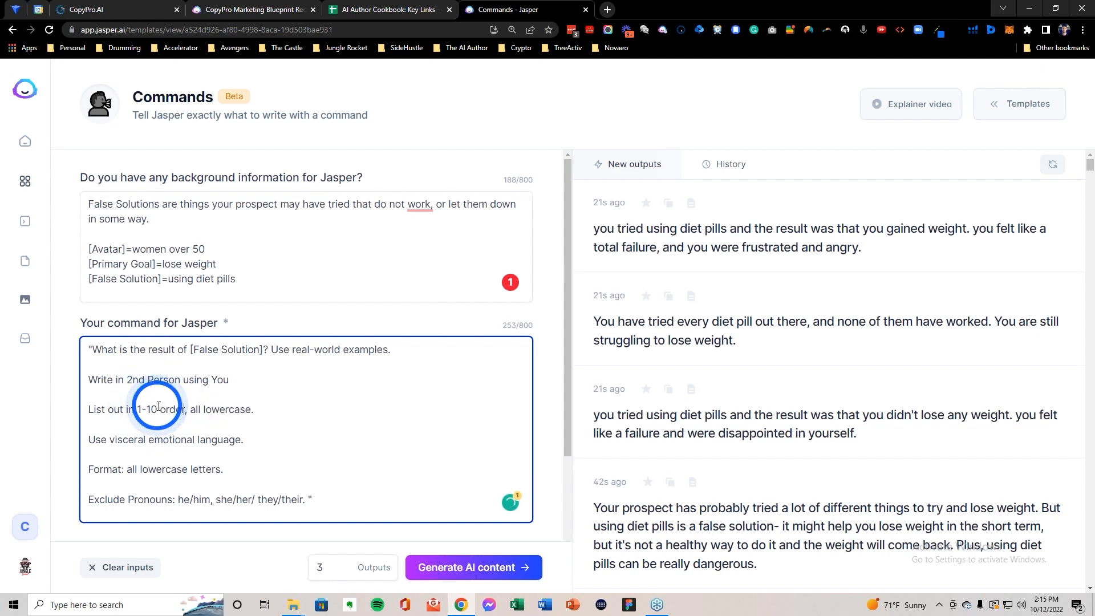
left_click(460, 567)
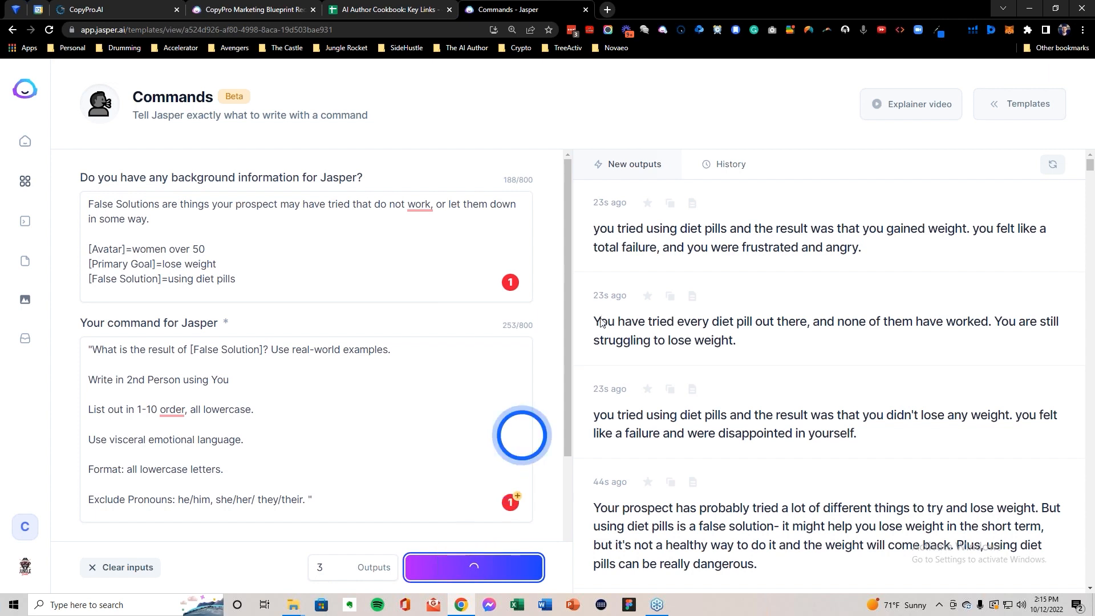
Step: Shorten the command's list instruction to "List in 1-10, all lowercase." and generate another set of outputs
double_click(101, 410)
left_click_drag(115, 411, 184, 410)
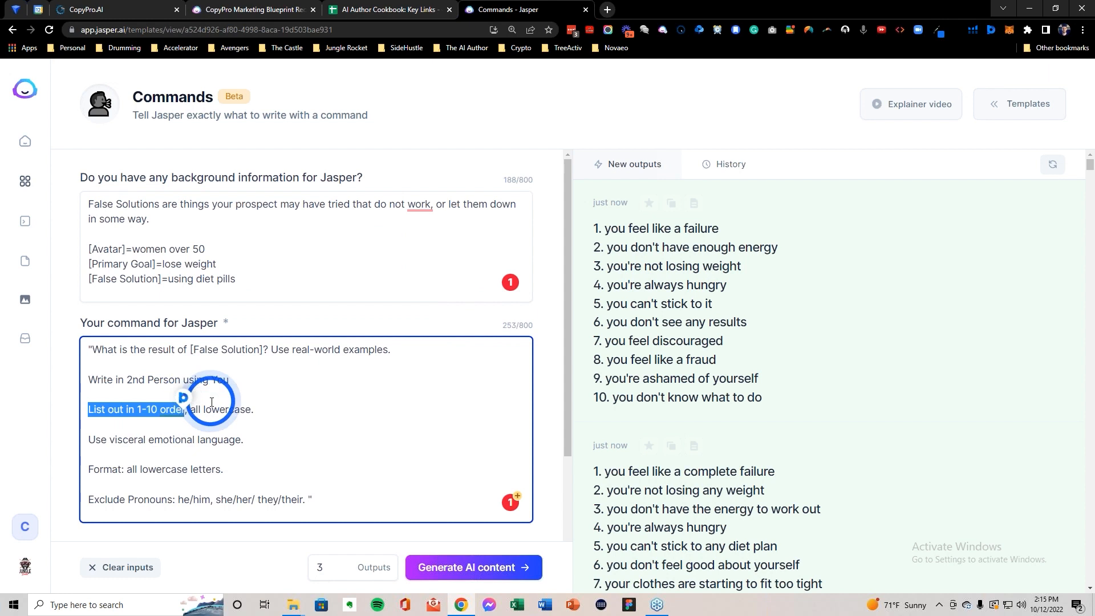
double_click(165, 409)
key("BackSpace")
key("BackSpace")
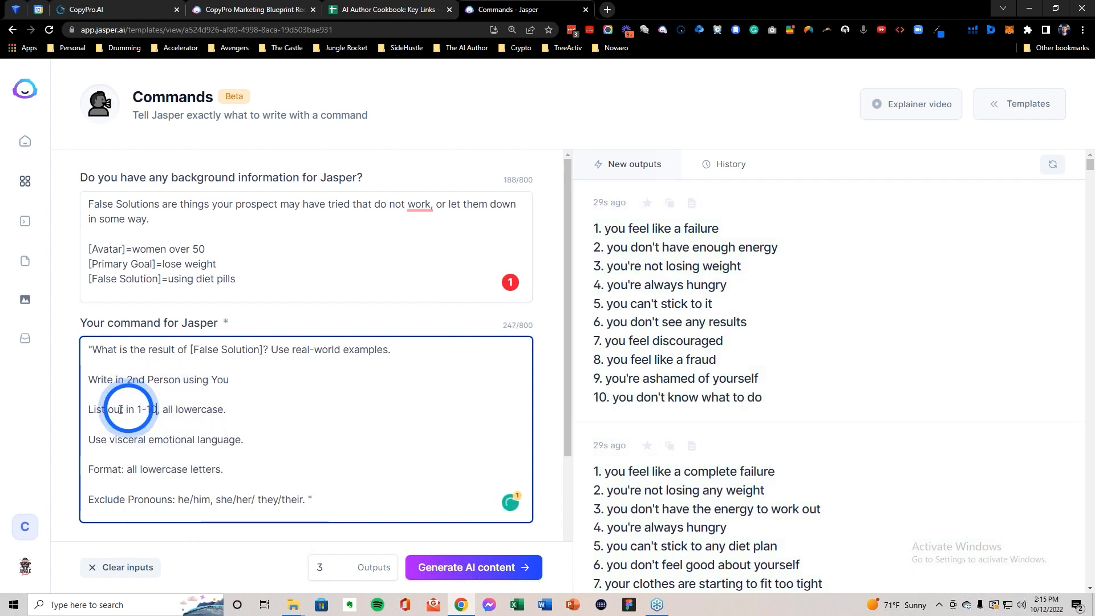
double_click(116, 409)
key("BackSpace")
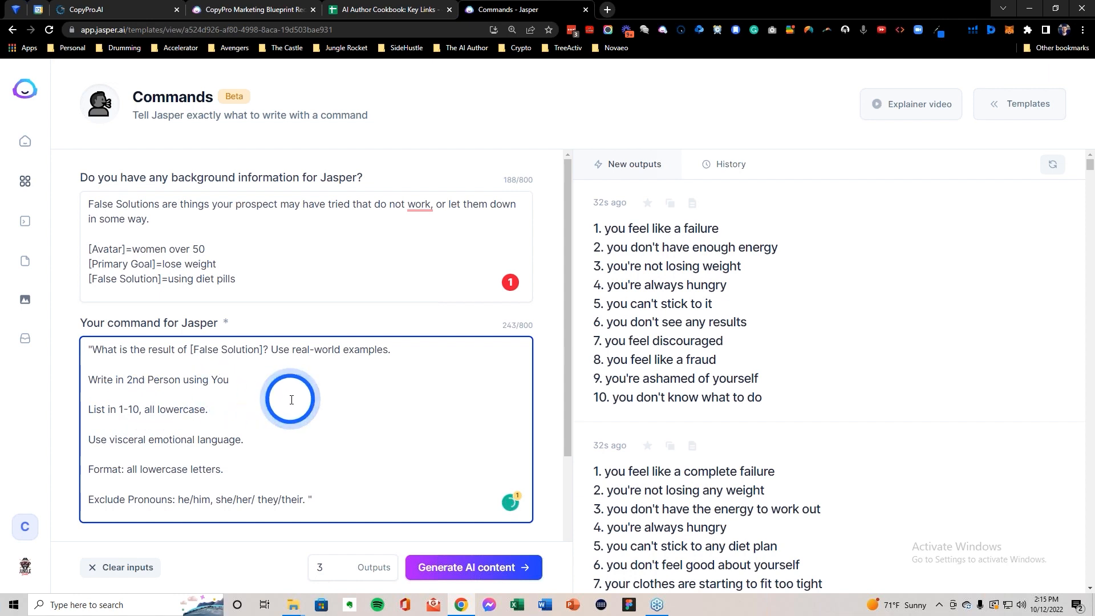
left_click(466, 568)
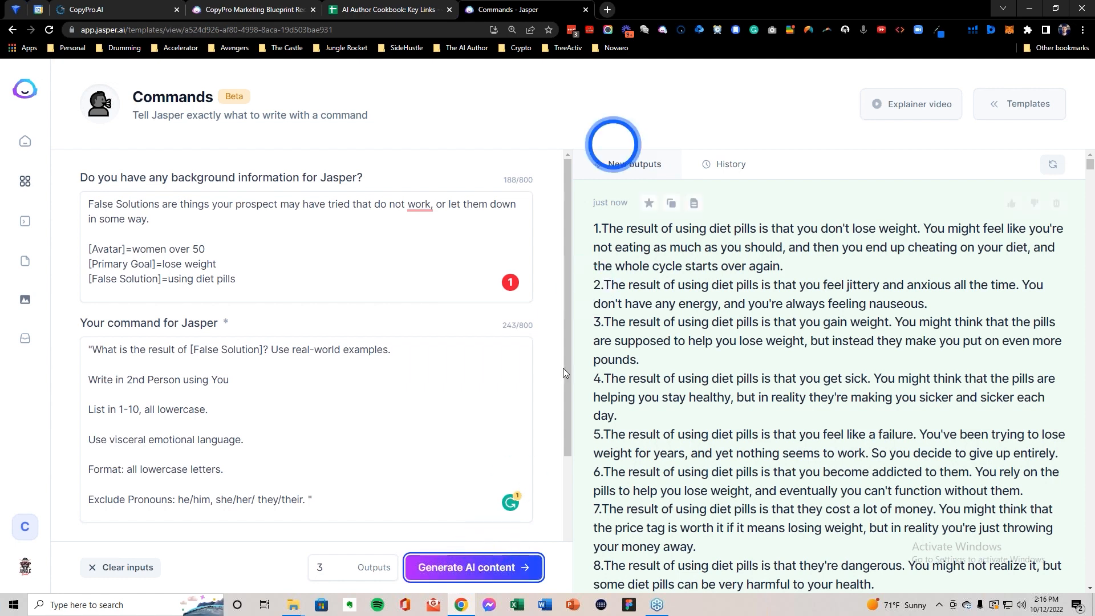
Step: Review the newly generated outputs describing the results of using diet pills
scroll(722, 280, "down", 1)
scroll(722, 279, "down", 3)
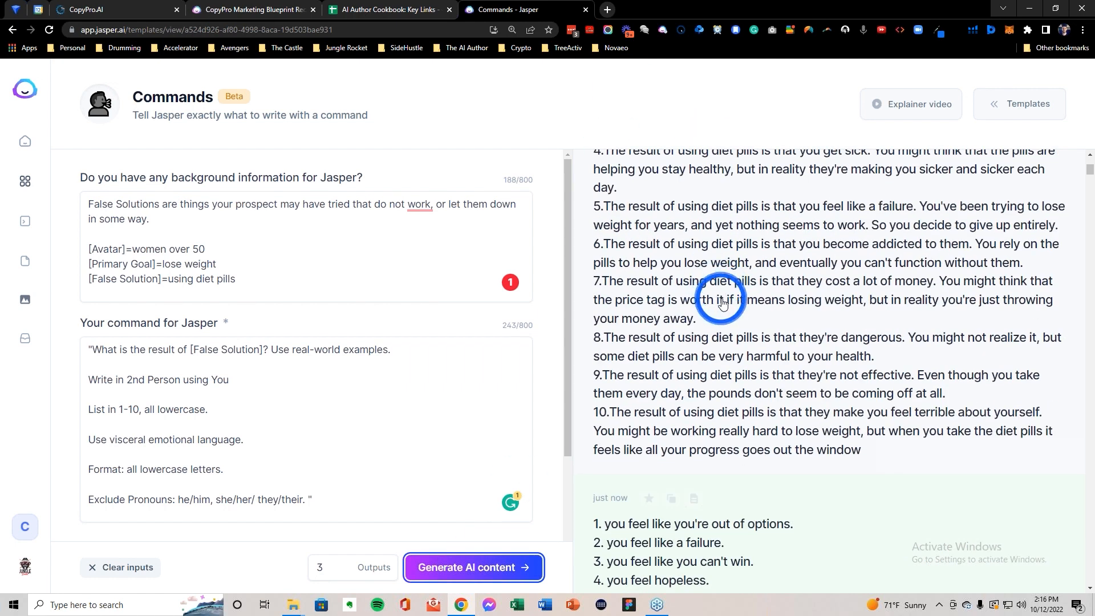
scroll(724, 301, "down", 1)
scroll(725, 301, "down", 2)
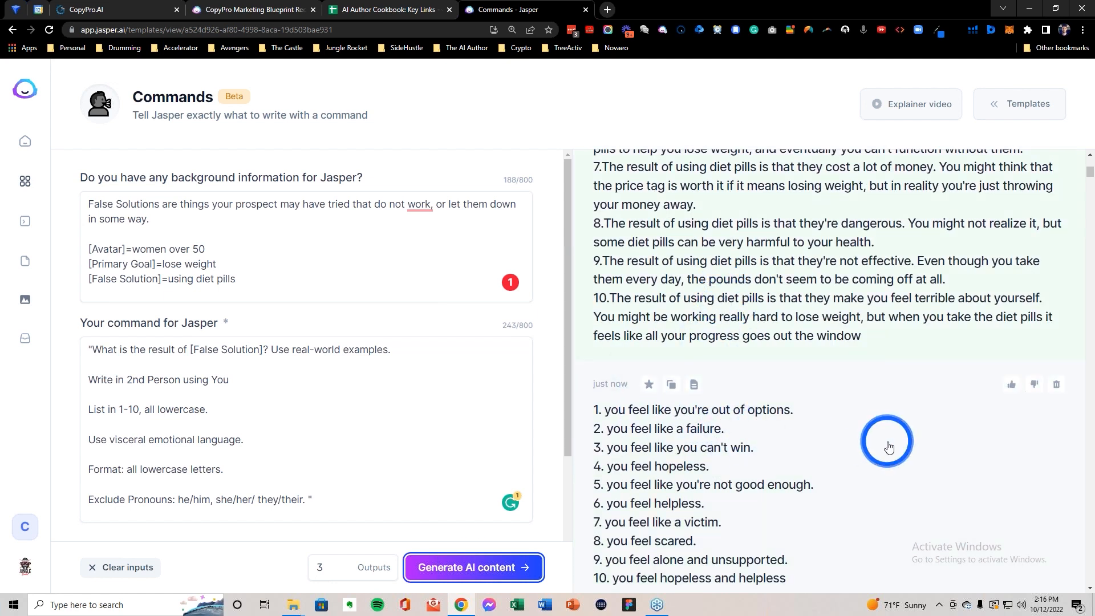
scroll(890, 441, "down", 1)
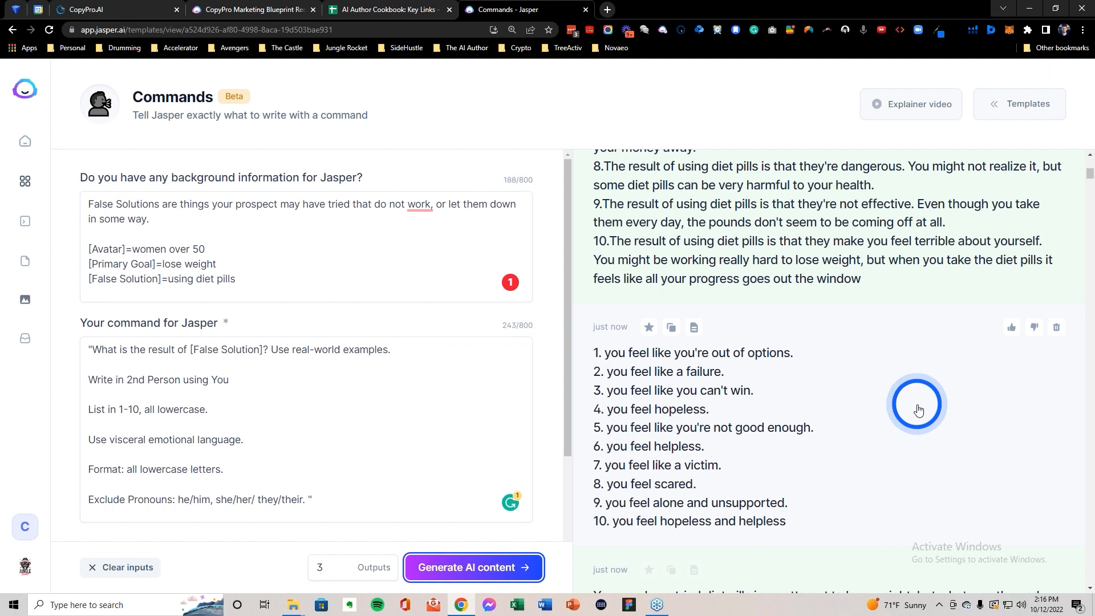
scroll(913, 406, "down", 4)
scroll(918, 409, "up", 8)
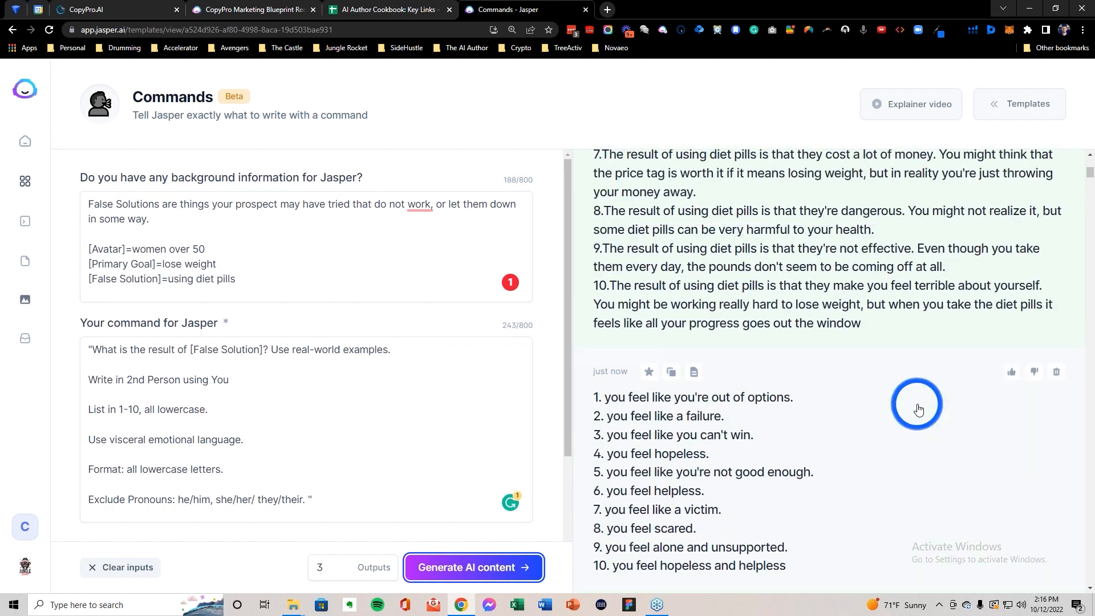
scroll(855, 388, "up", 3)
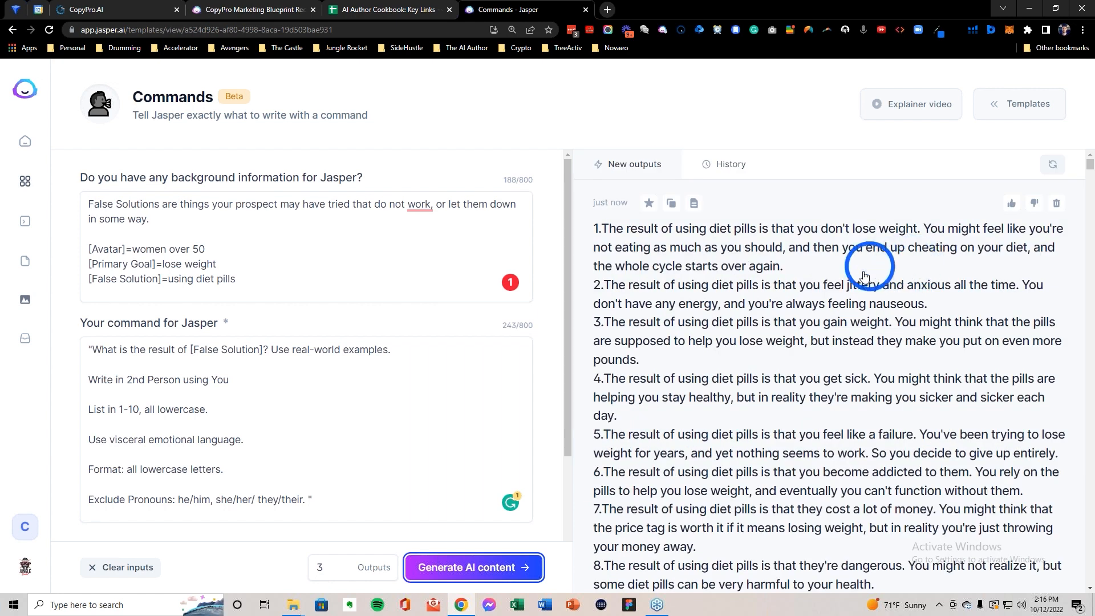
Step: Copy the jittery-and-anxious result from Jasper into the CopyPro entry's truth field and start it with "using diet pills can make you"
left_click(841, 280)
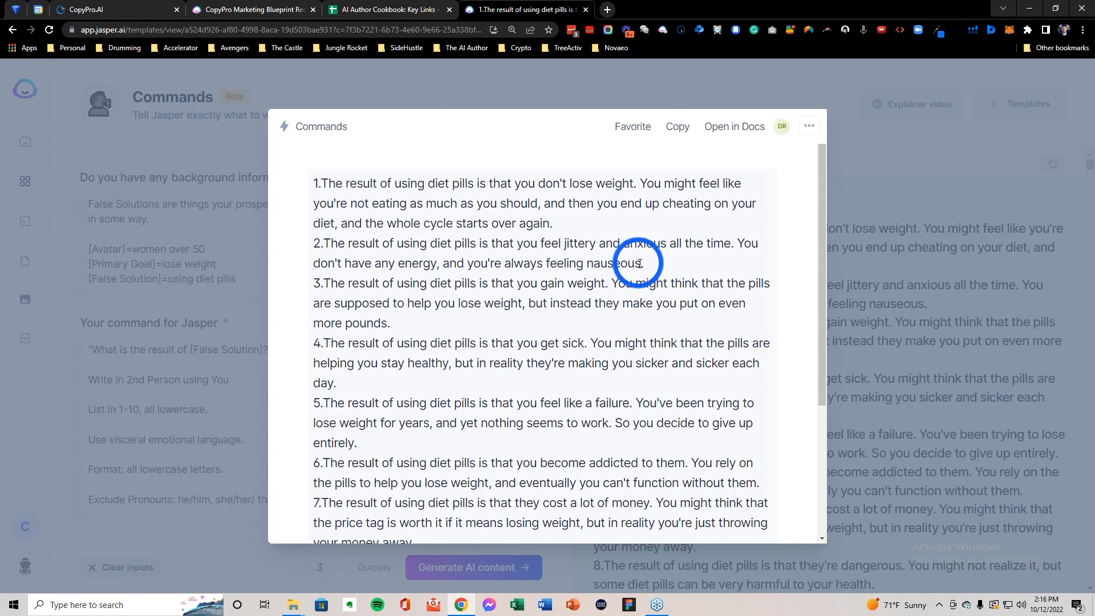
left_click_drag(641, 262, 536, 240)
key("ctrl+c")
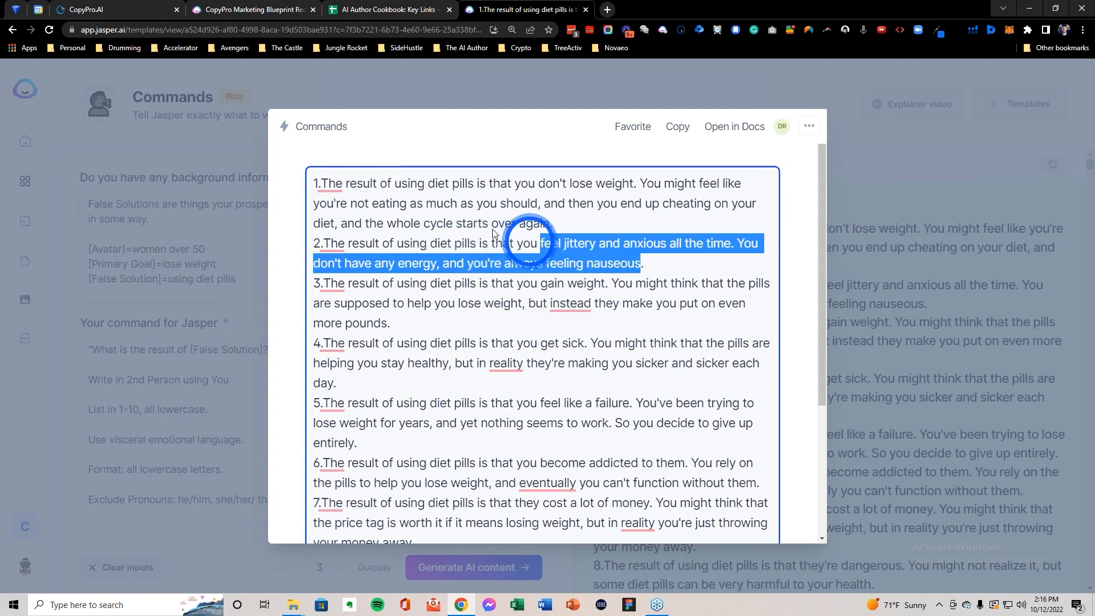
left_click(82, 9)
key("ctrl+v")
scroll(373, 268, "down", 2)
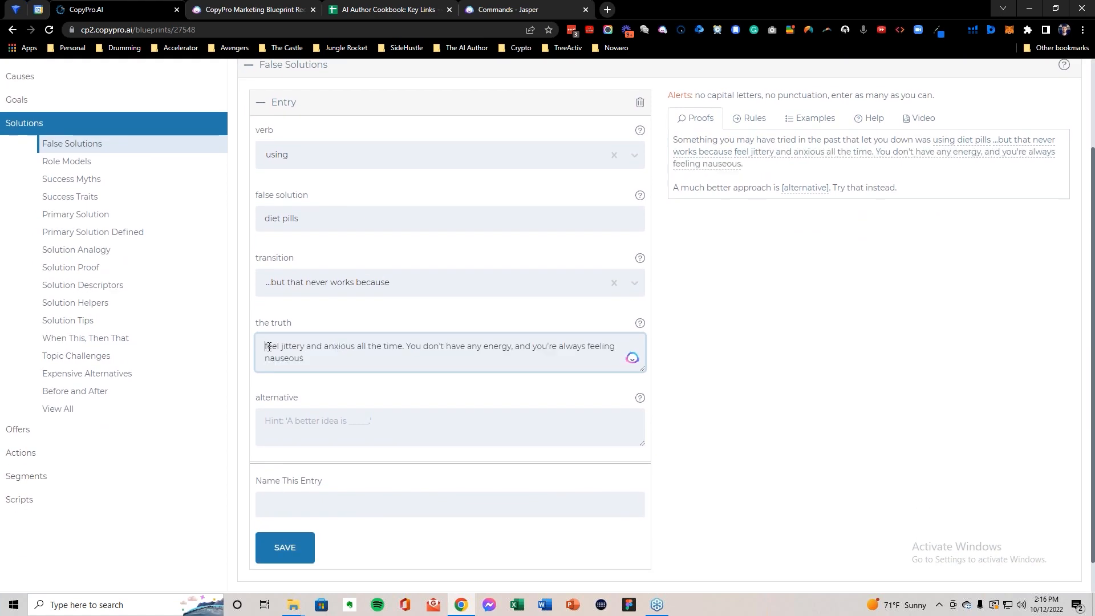
type("using diet pi")
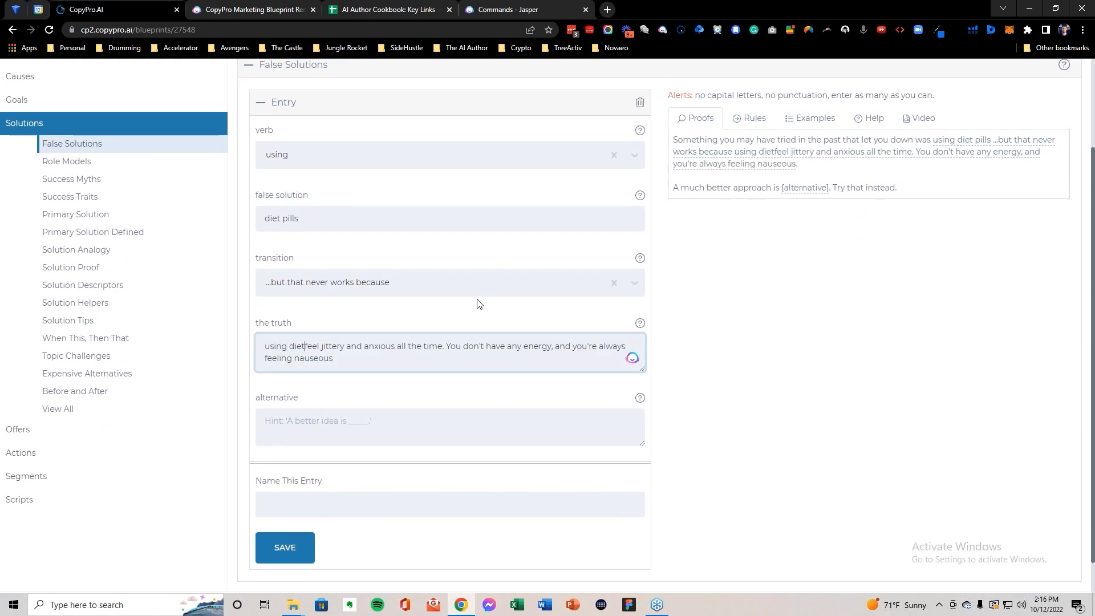
type("lls can make you")
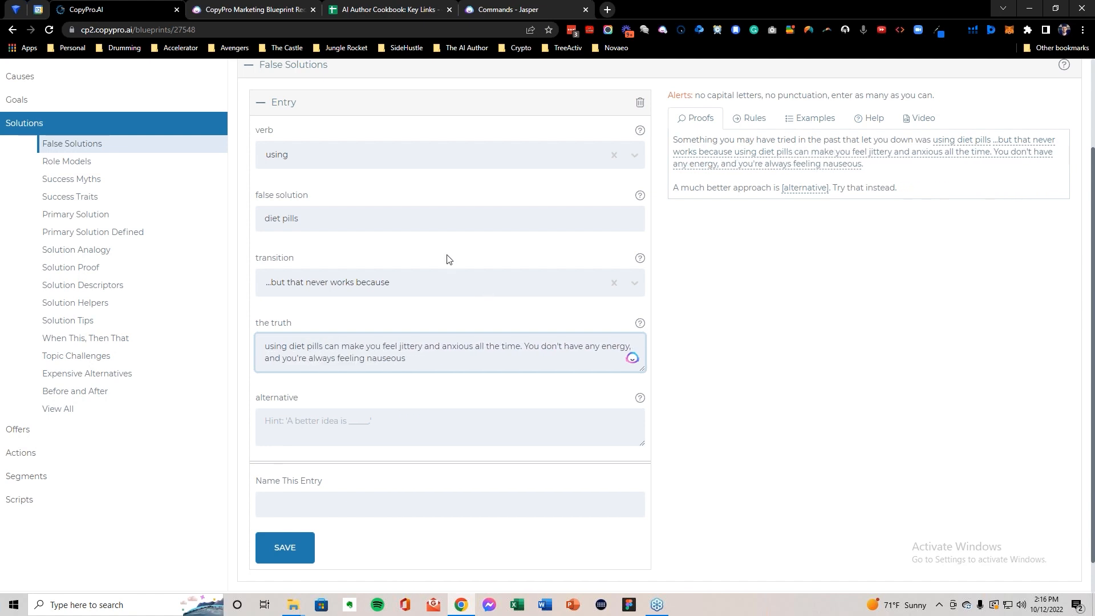
Step: Replace Jasper's background information with the spreadsheet's False Solutions: Part 3 background text
left_click(376, 426)
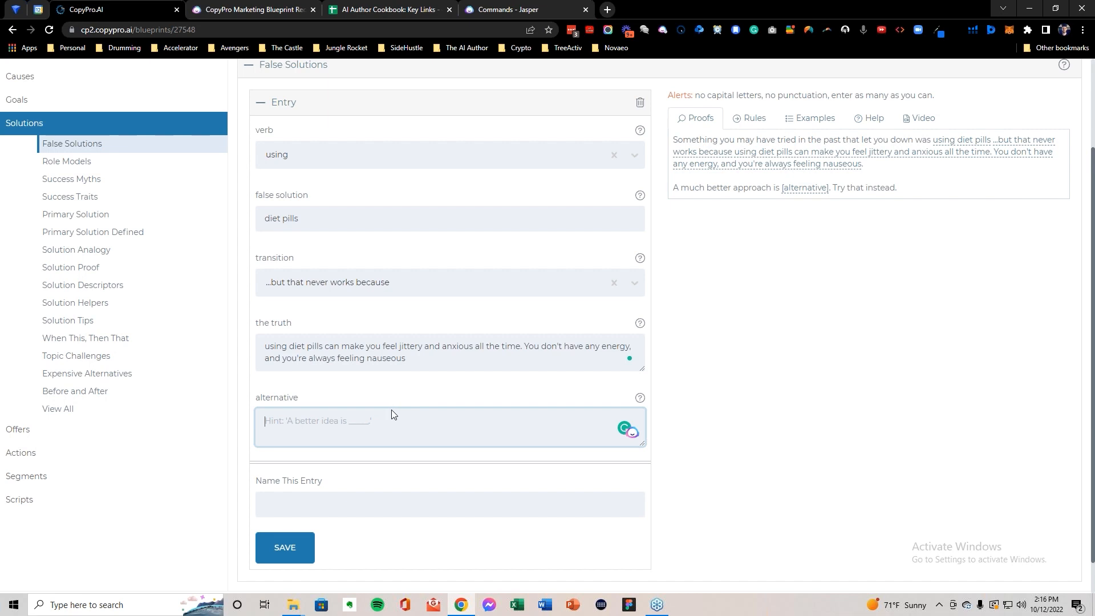
left_click(381, 9)
left_click(317, 455)
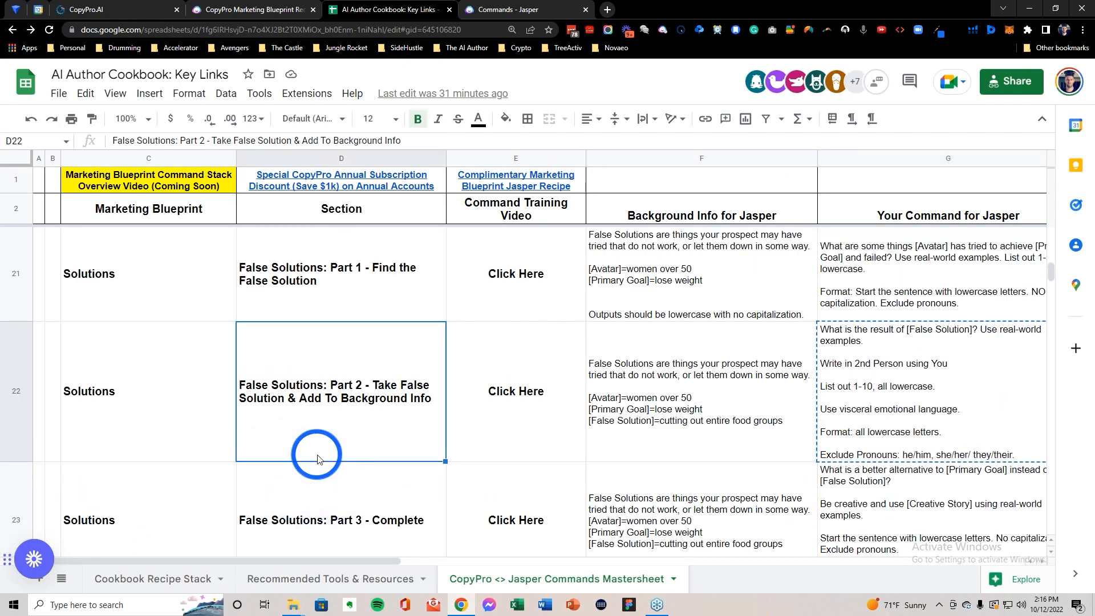
scroll(315, 451, "down", 1)
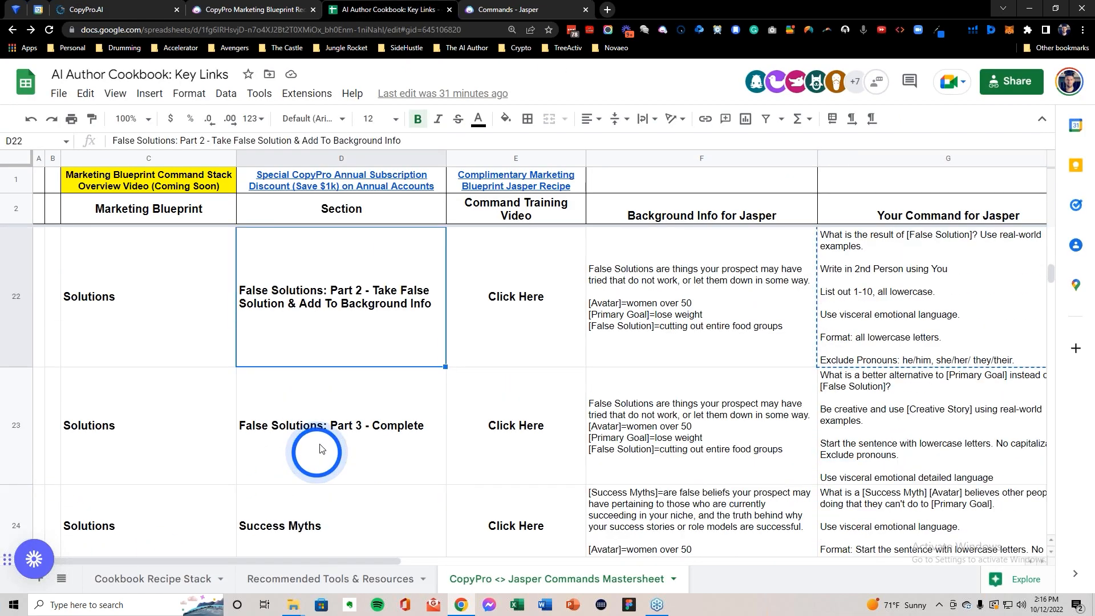
left_click(650, 414)
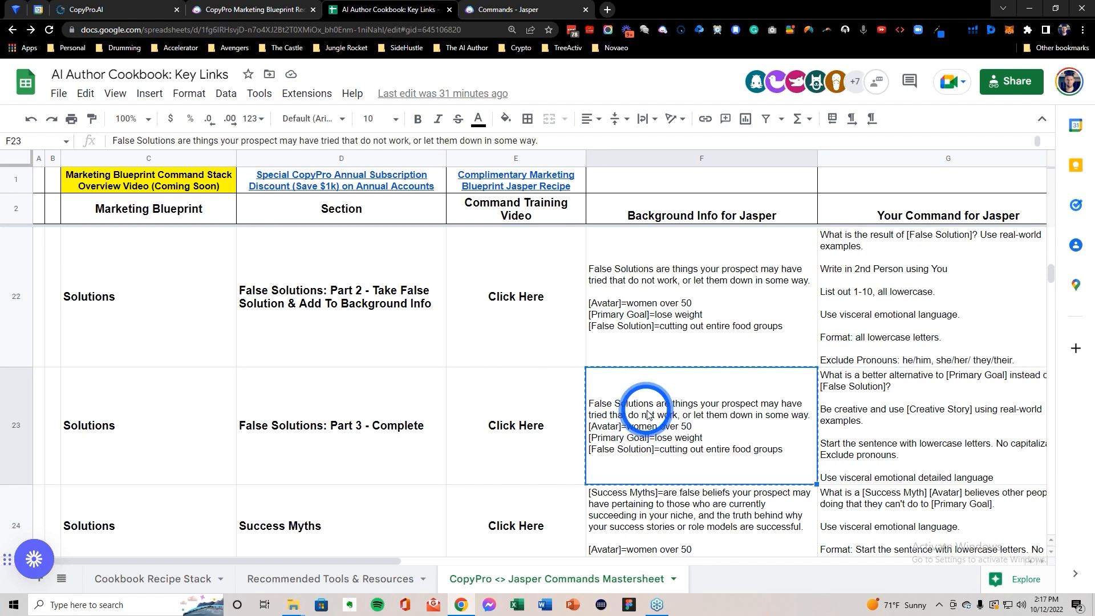
left_click(502, 10)
left_click(203, 293)
left_click(230, 256)
key("ctrl+a")
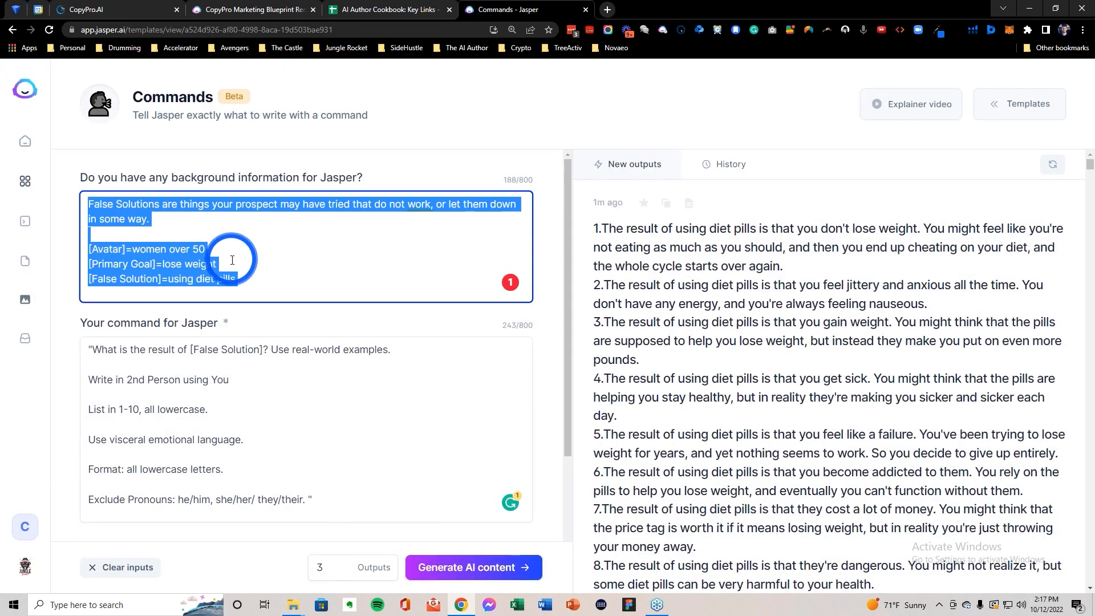
key("BackSpace")
type("False Solutions are things your prospect may have tried that do not work, or let them down in some way. [Avatar]=women over 50 [Primary Goal]=lose weight [False Solution]=cutting out entire food groups")
Step: Replace Jasper's command with the spreadsheet's False Solutions: Part 3 command and generate the content
left_click(370, 11)
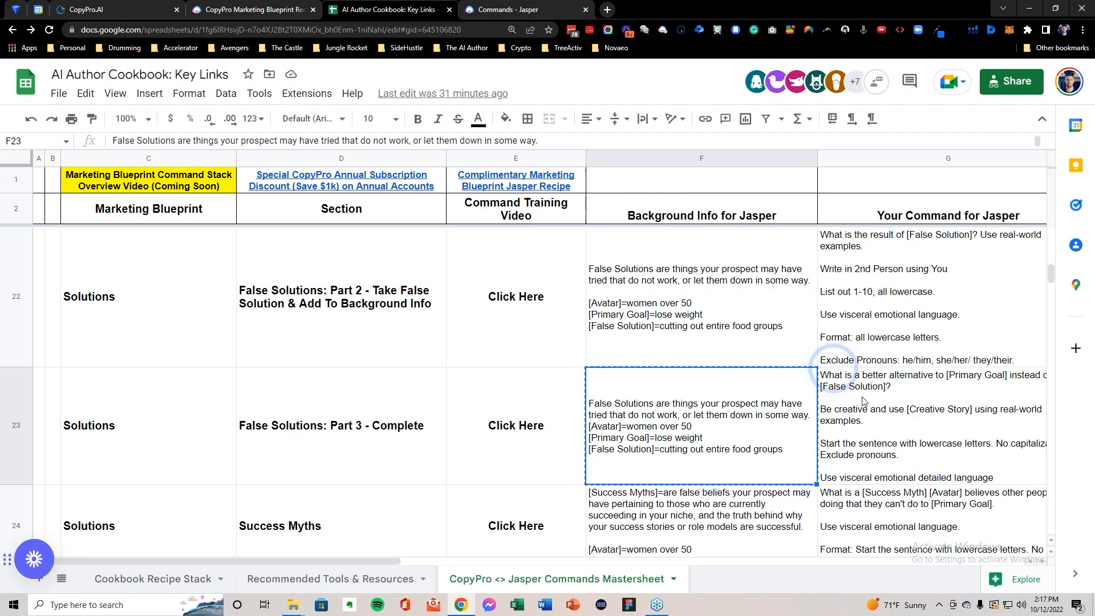
left_click(863, 401)
left_click(536, 10)
left_click(421, 388)
key("ctrl+a")
key("BackSpace")
type("\"What is a better alternative to [Primary Goal] instead of [False Solution]?  Be creative and use [Creative Story] using real-world examples.  Start the sentence with lowercase letters. No capitalization. Exclude pronouns.  Use visceral emotional detailed language\"")
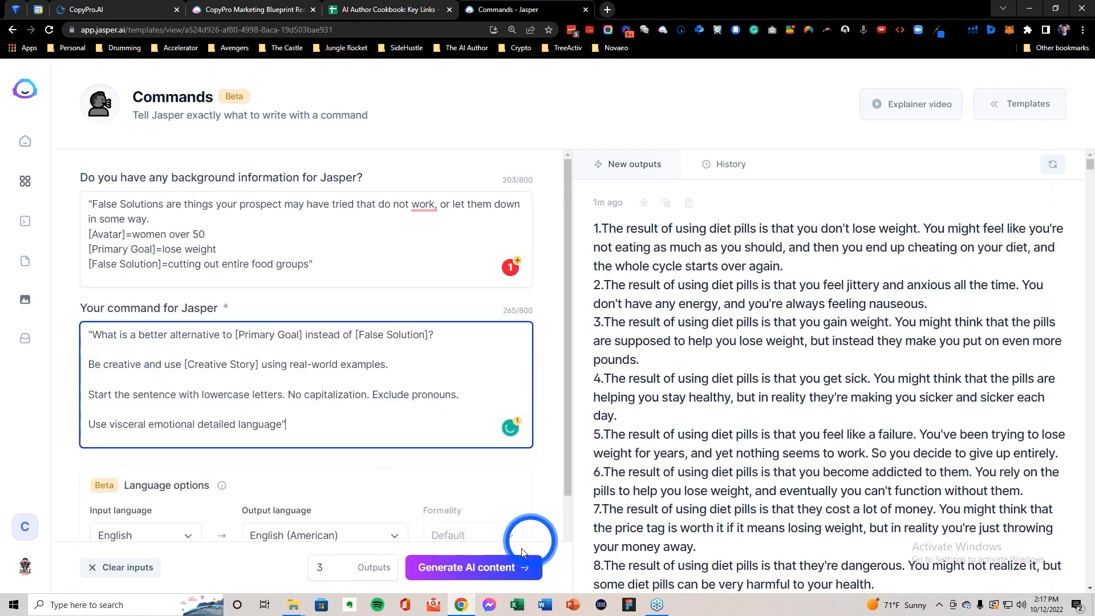
left_click(476, 567)
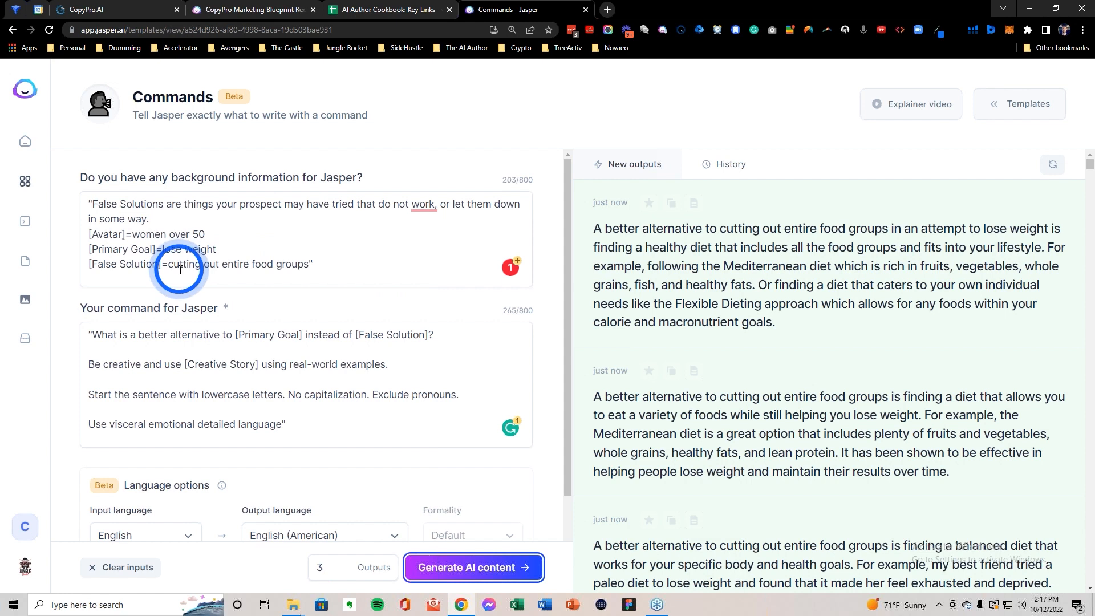
Step: Set the [False Solution] value in the background information to "using diet pills" and generate the content again
left_click_drag(168, 266, 377, 268)
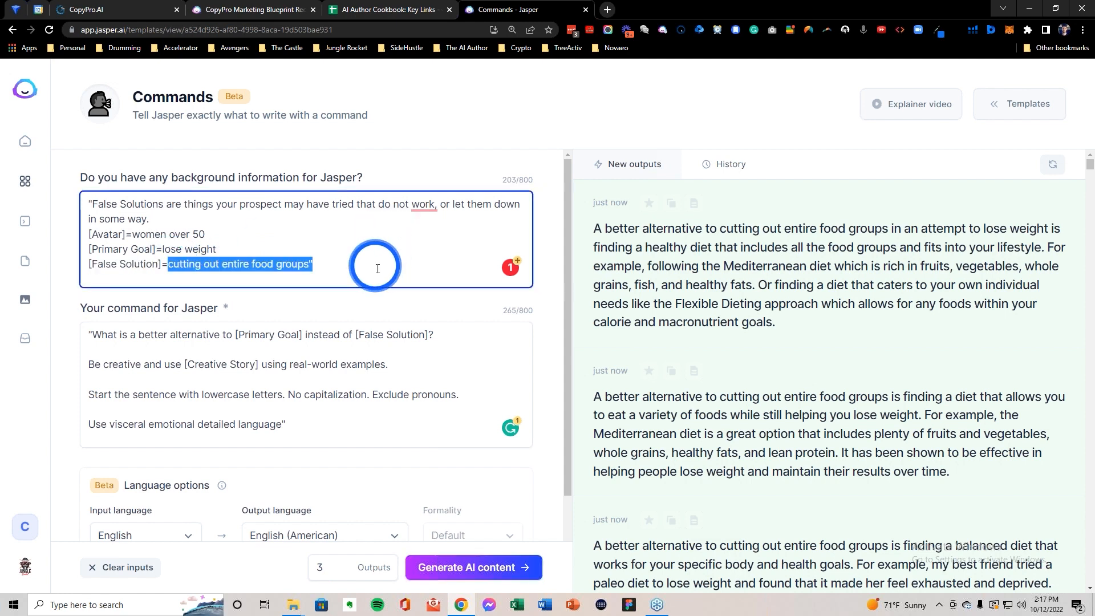
type("using diet pills")
left_click(466, 568)
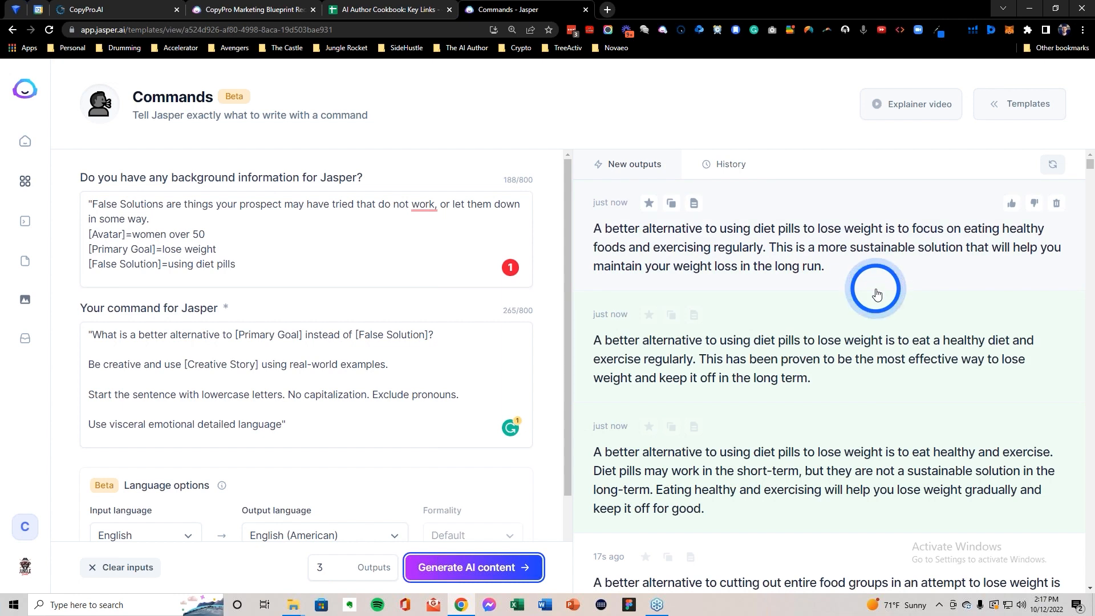
Step: Check the third diet pill alternative in full view and generate another set of outputs
left_click(720, 509)
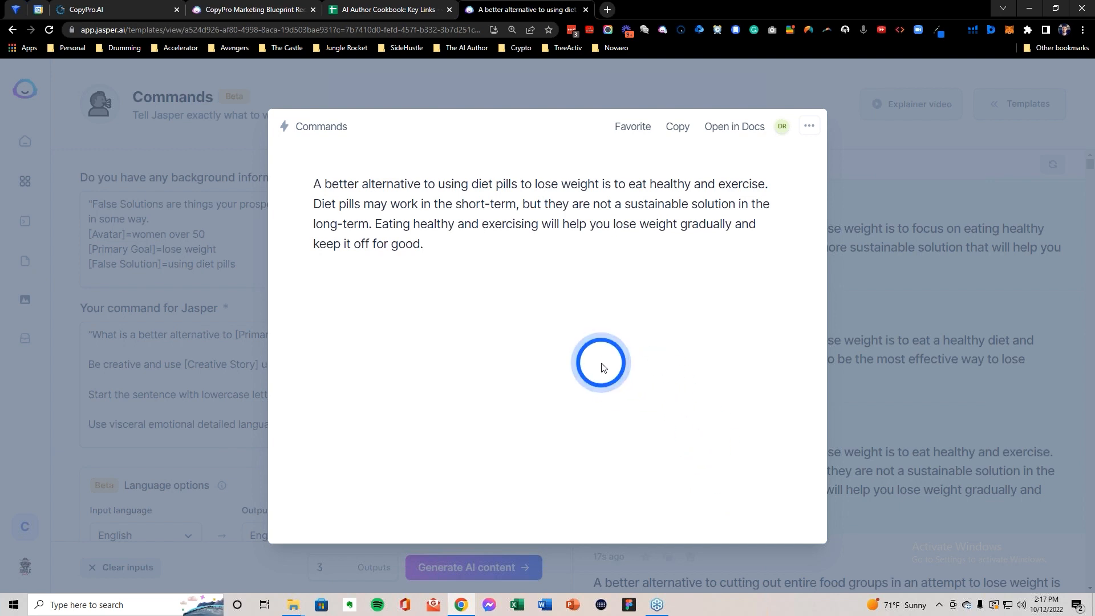
left_click(891, 316)
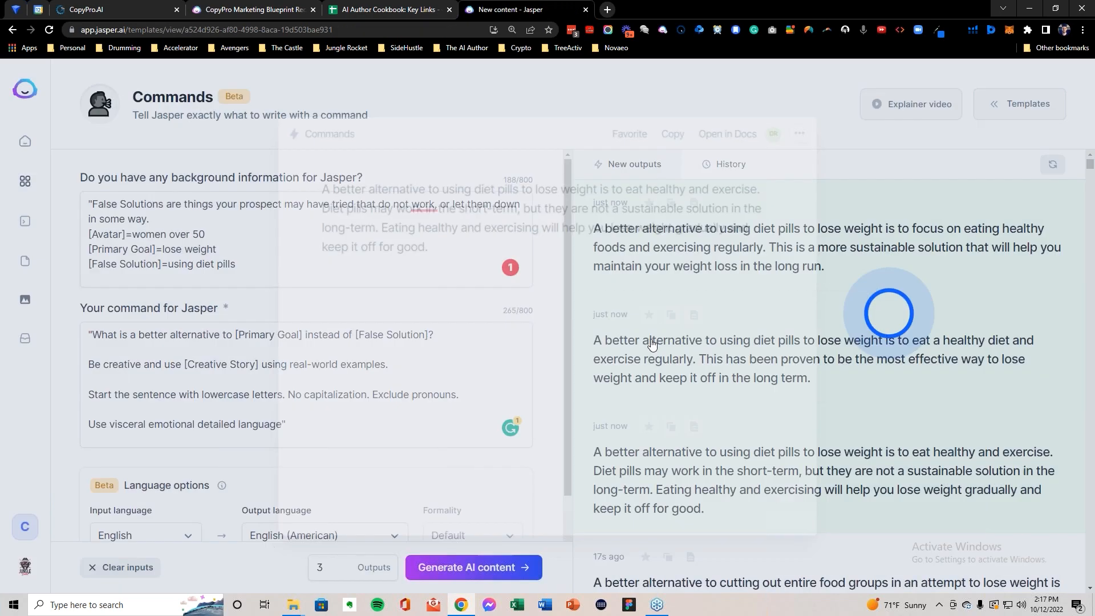
left_click(467, 569)
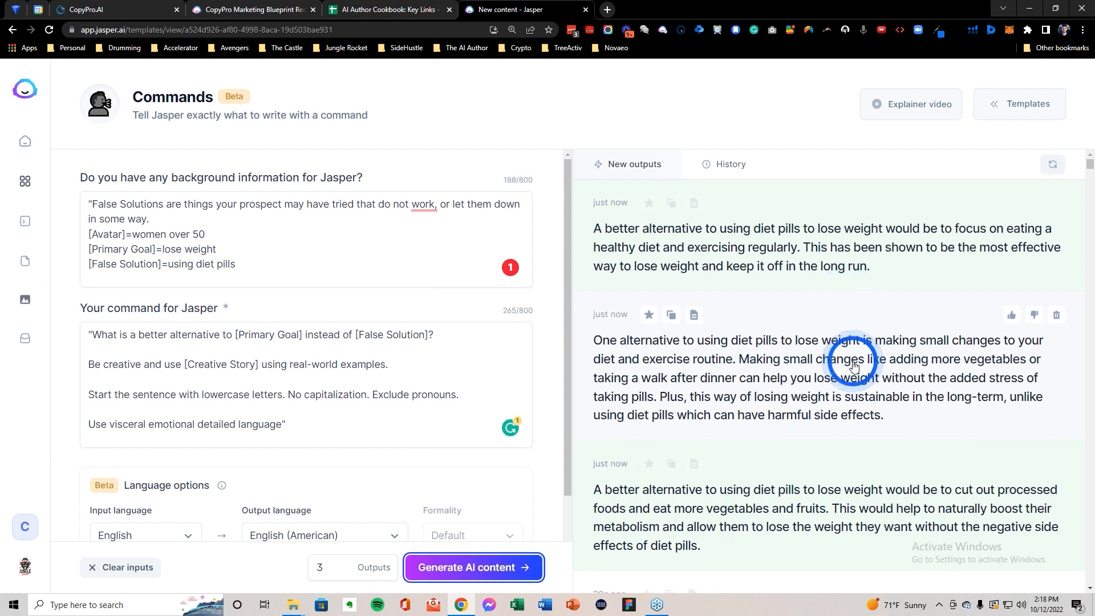
Step: Copy the whole output about making small changes to diet and exercise into the CopyPro entry's alternative field
left_click(852, 364)
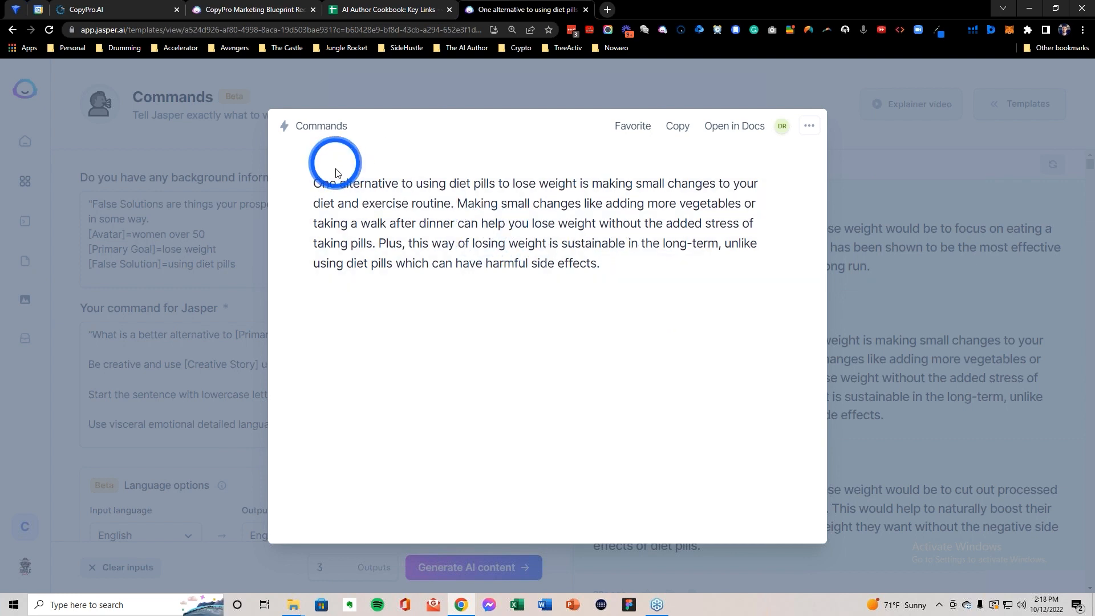
left_click_drag(311, 181, 745, 272)
key("ctrl+c")
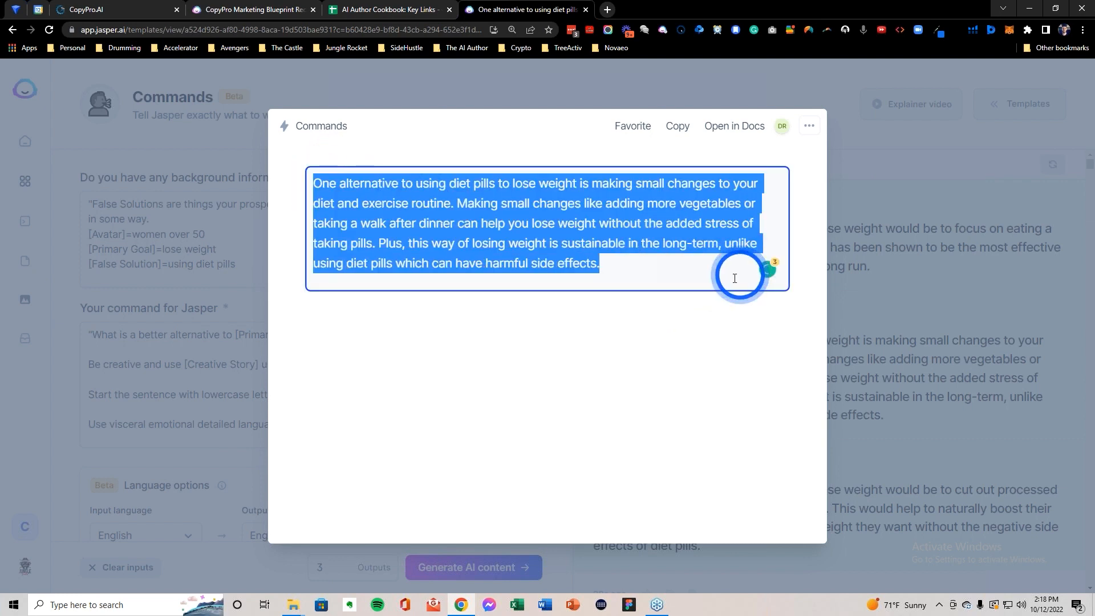
left_click(102, 7)
key("ctrl+v")
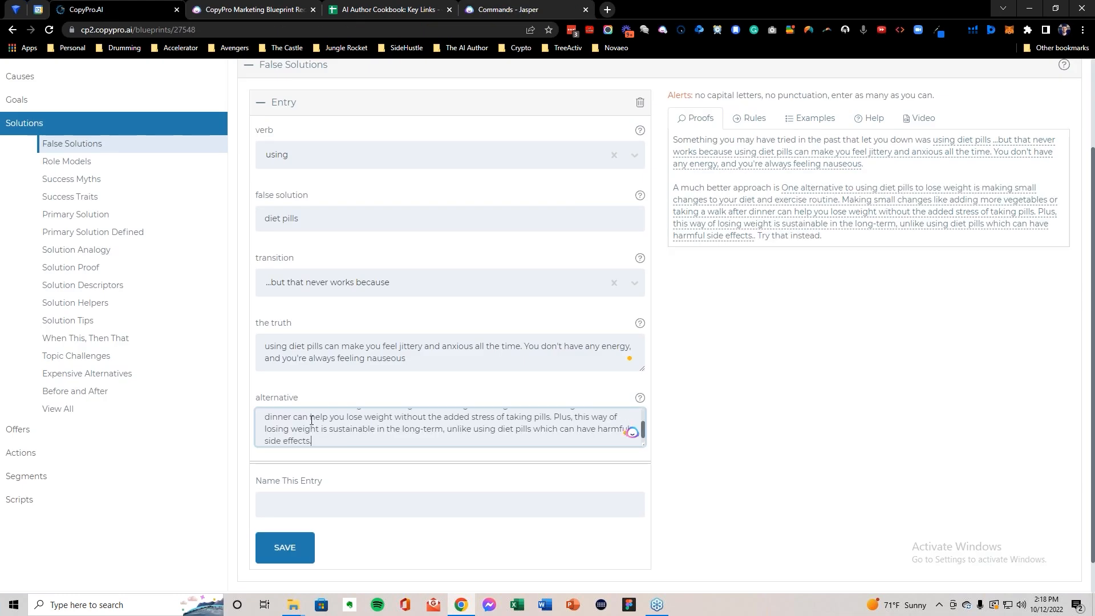
Step: Delete the opening words "One alternative to using diet pills to lose weight is" from the alternative text
scroll(317, 499, "up", 1)
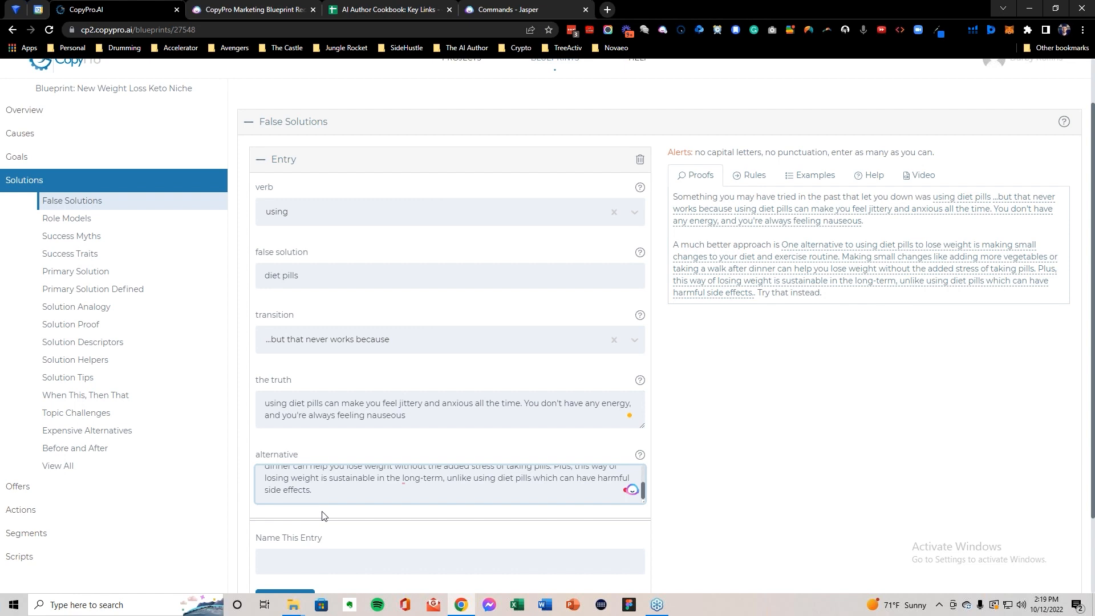
scroll(335, 487, "up", 2)
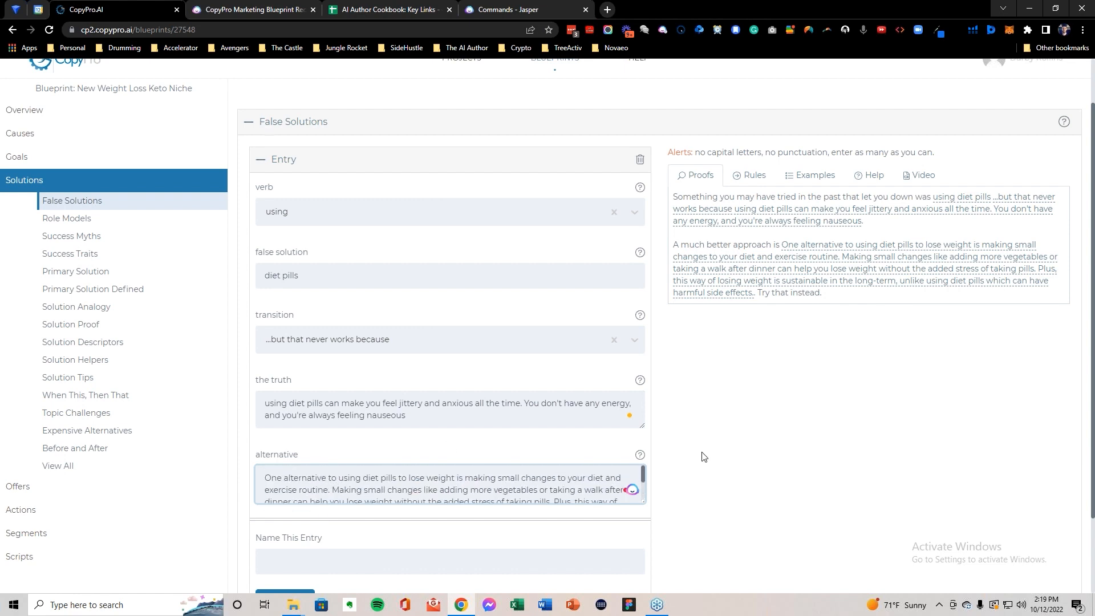
scroll(696, 456, "down", 1)
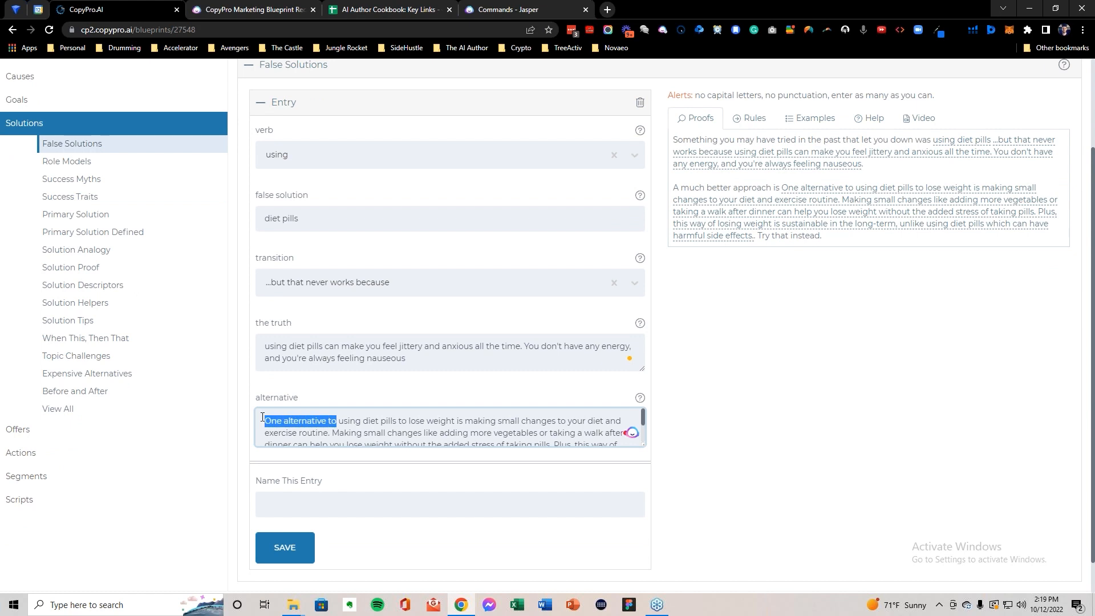
left_click_drag(465, 422, 261, 422)
key("BackSpace")
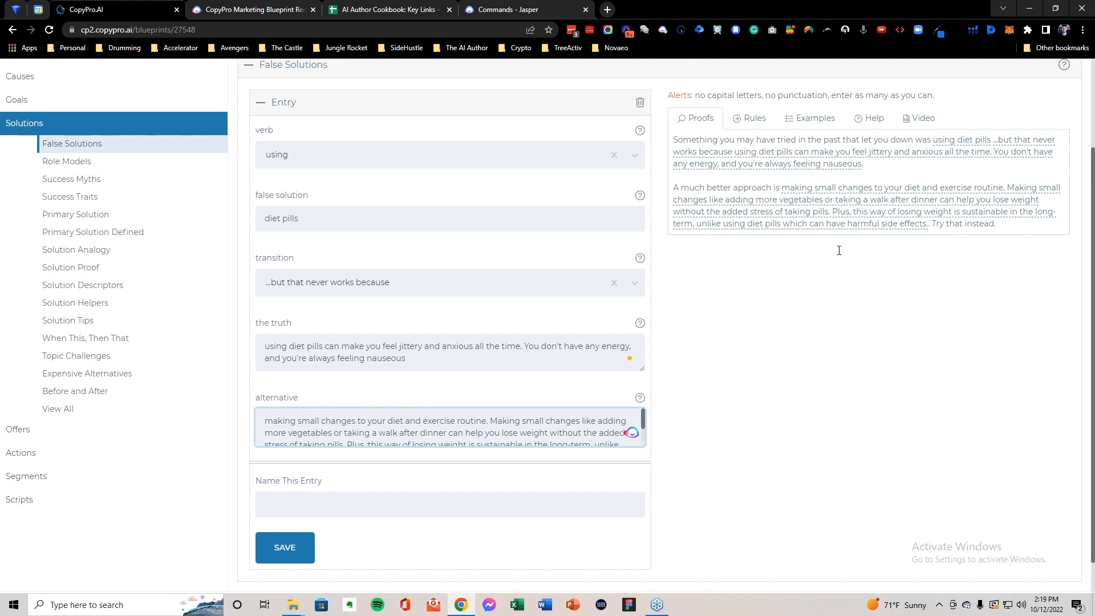
Step: Name the False Solutions entry "using diet pills" and save it
left_click(357, 509)
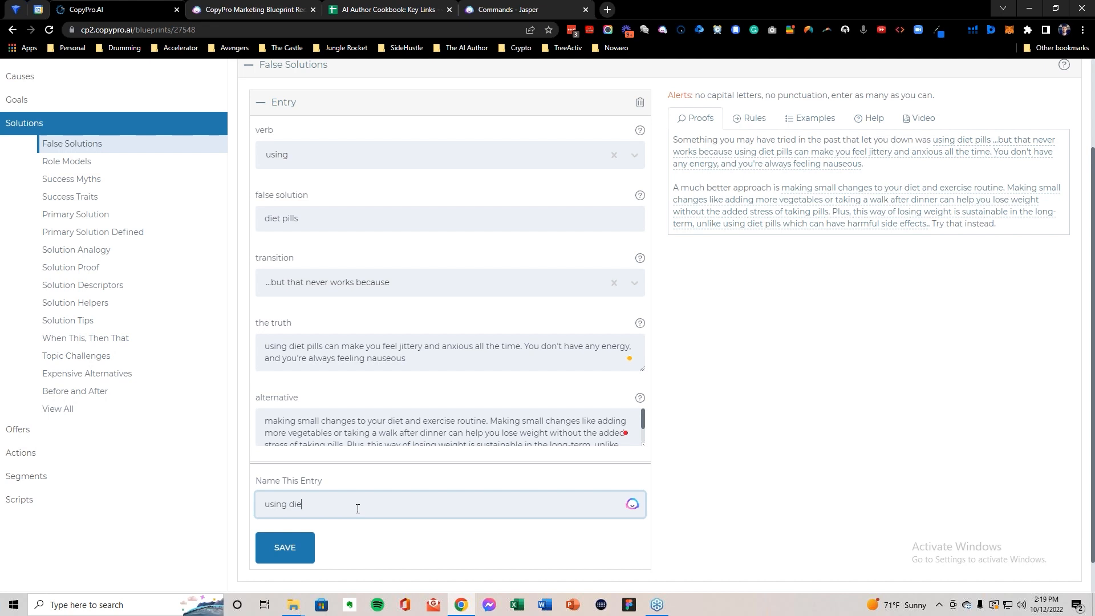
left_click(297, 539)
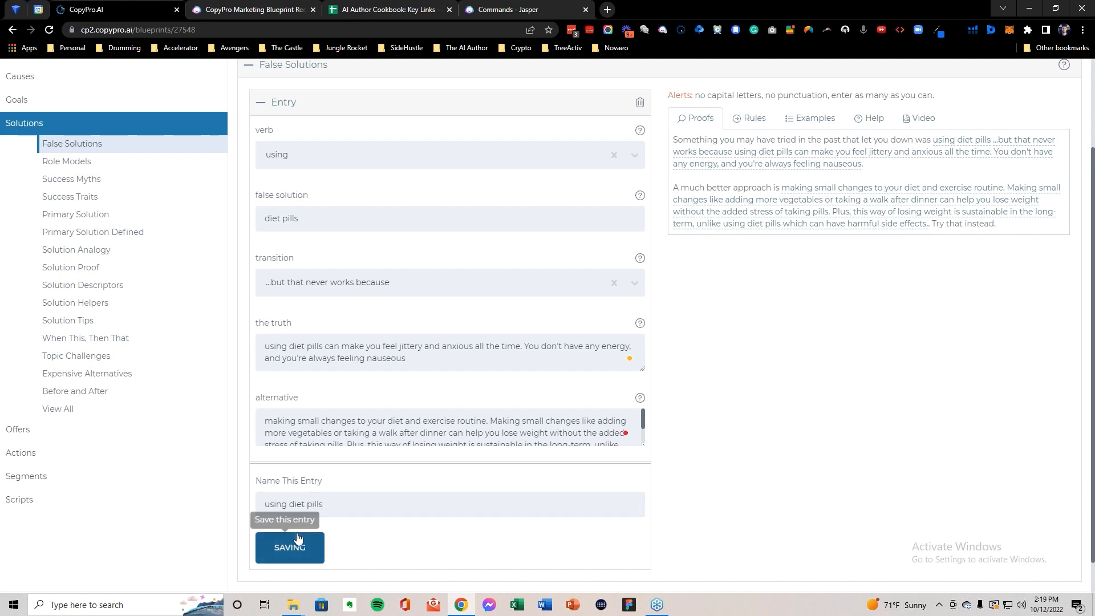
Step: Open the Role Models section under Solutions and read its description
left_click(98, 178)
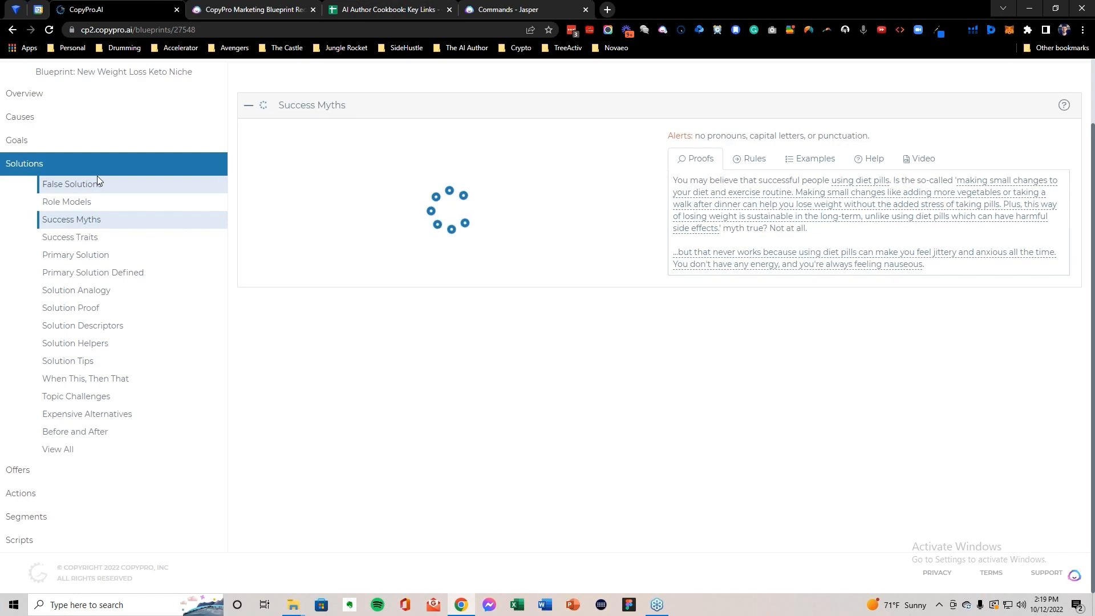
left_click(112, 203)
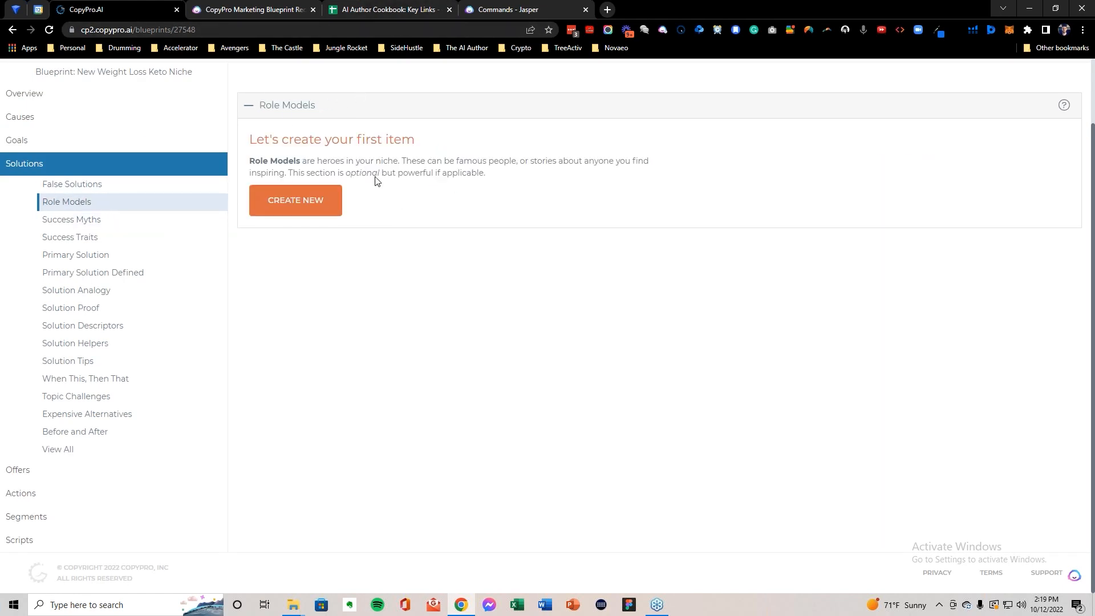
triple_click(370, 164)
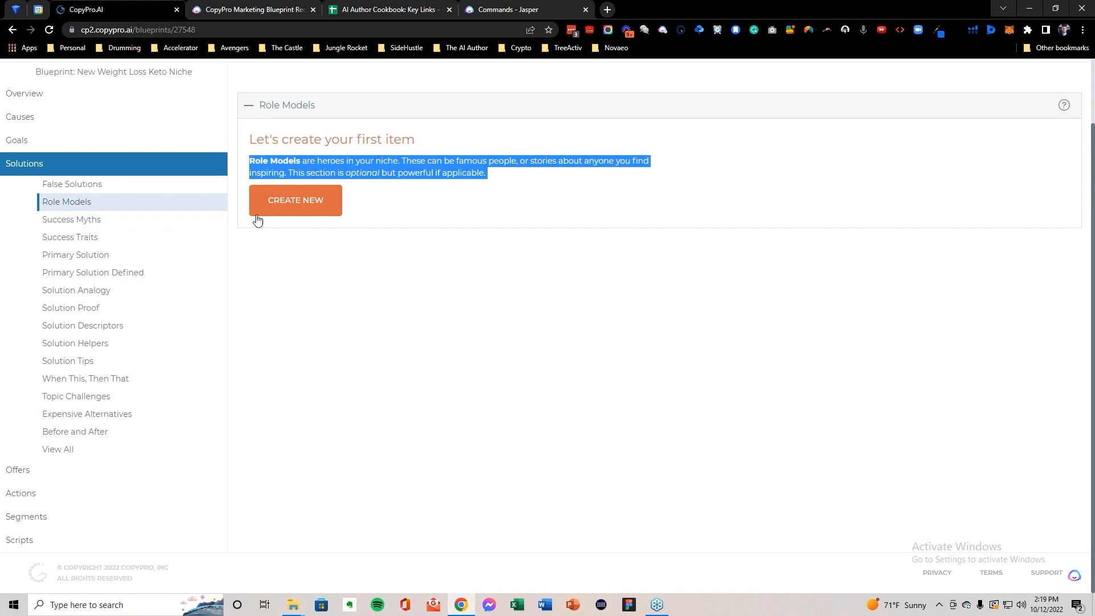
Step: Open the Success Myths section under Solutions, read its description and create a new entry
left_click(114, 224)
left_click_drag(250, 161, 311, 181)
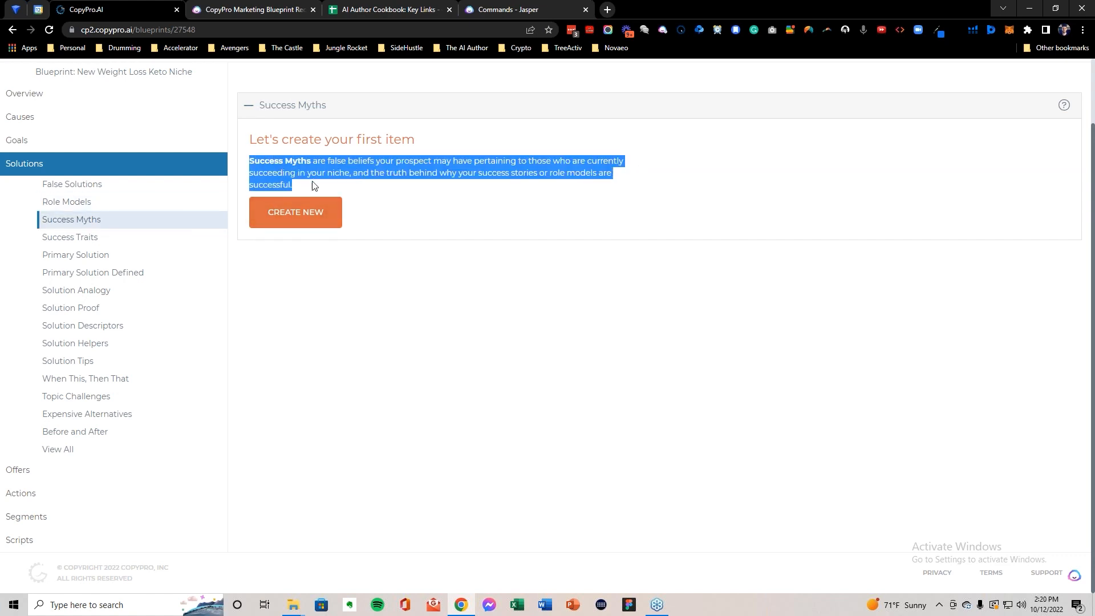
left_click(295, 211)
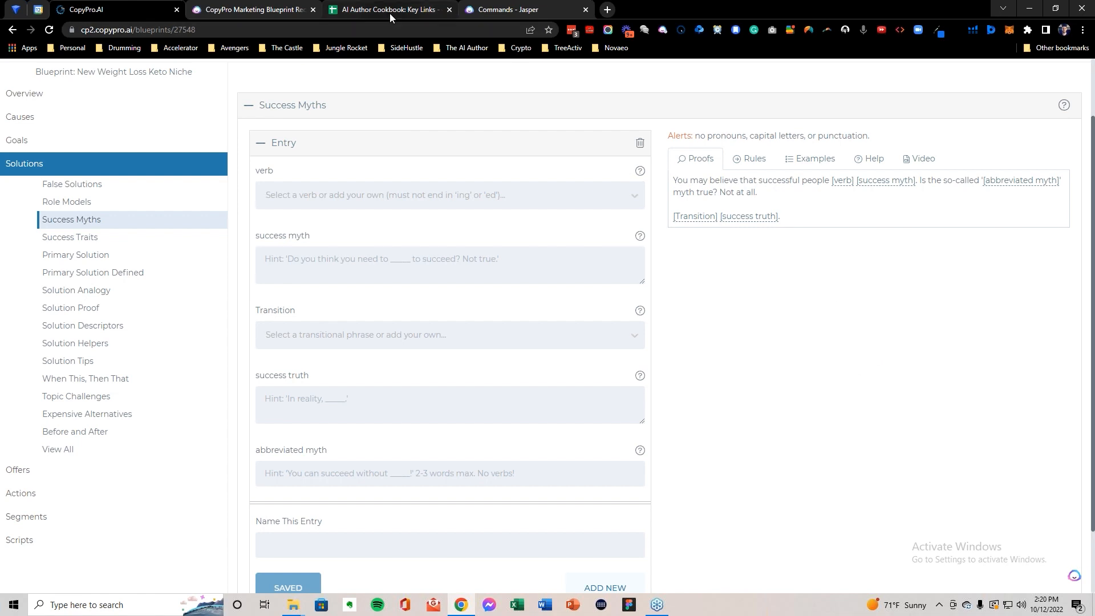
Step: Copy the Success Myths background info from the spreadsheet's command mastersheet
mouse_move(390, 13)
left_click(394, 9)
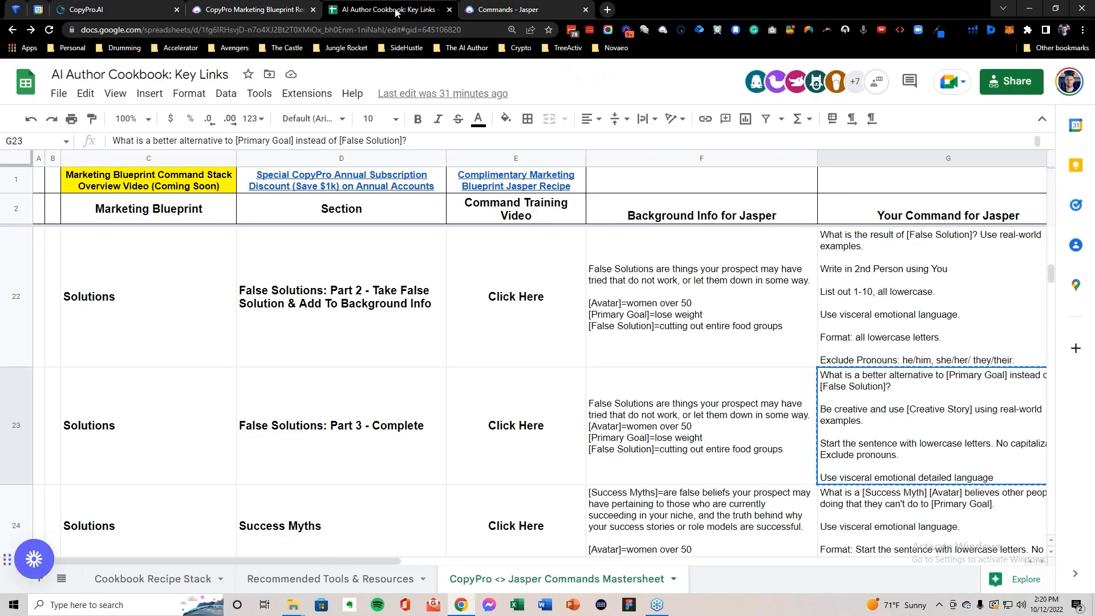
left_click(233, 512)
scroll(244, 421, "down", 1)
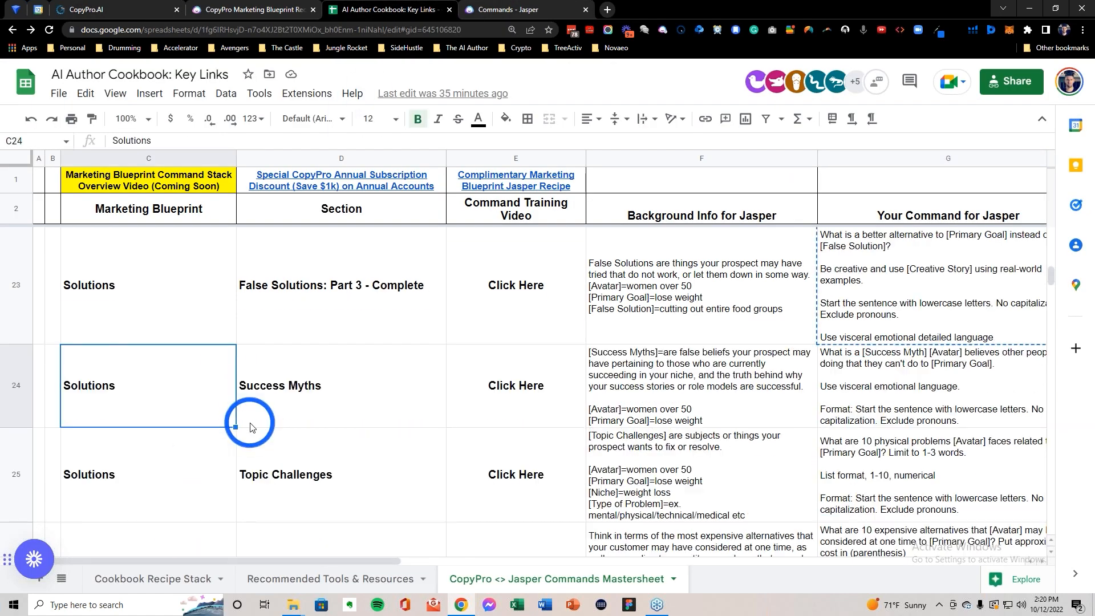
left_click(8, 390)
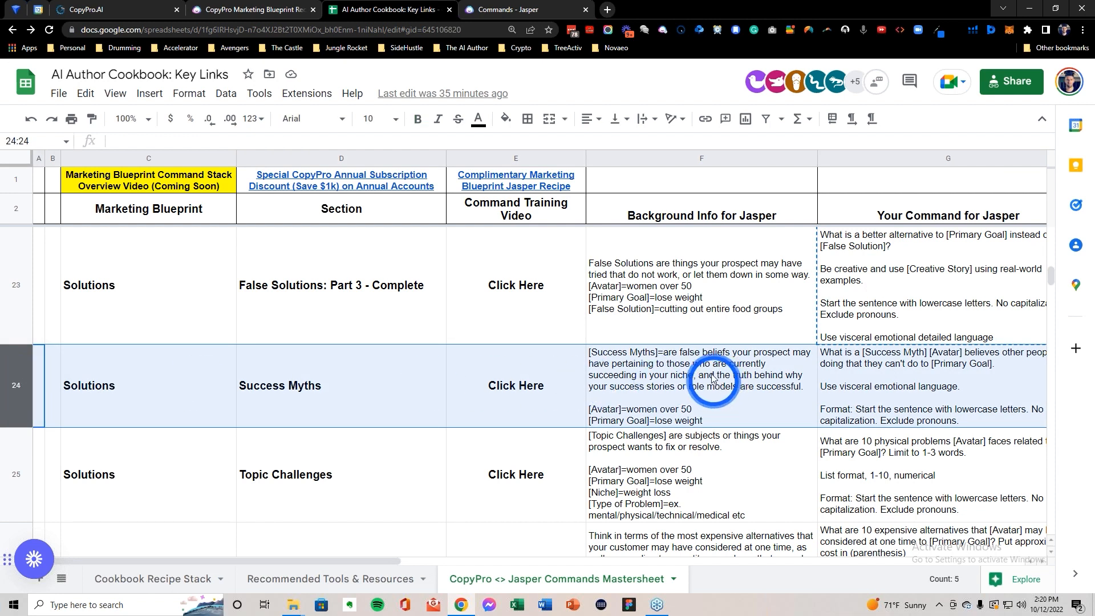
left_click(713, 378)
key("ctrl+c")
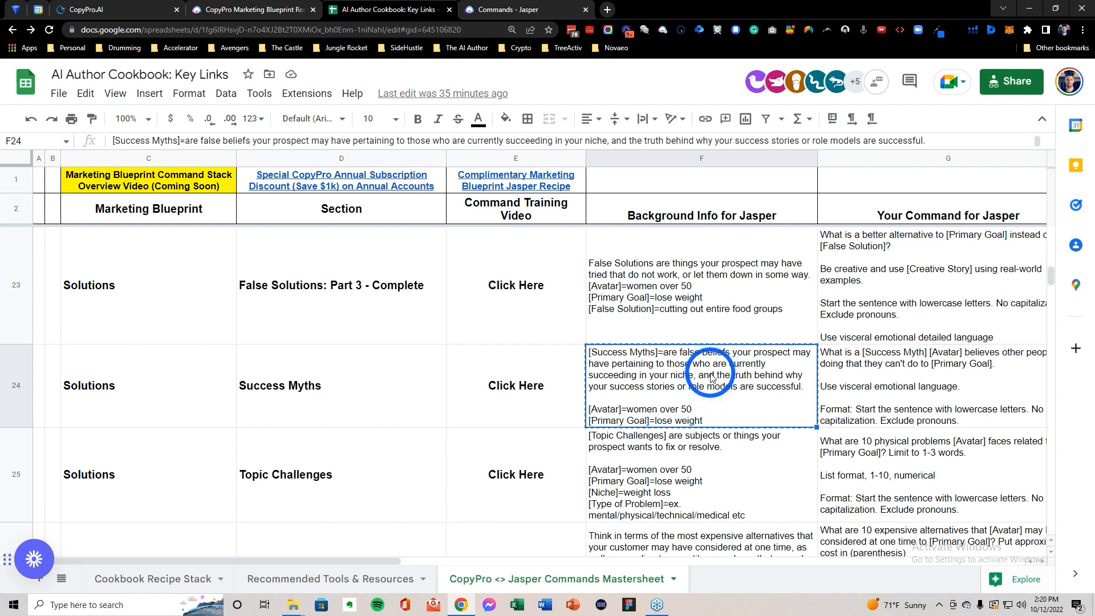
Step: Return to CopyPro and read the examples for the Success Myths entry
left_click(117, 11)
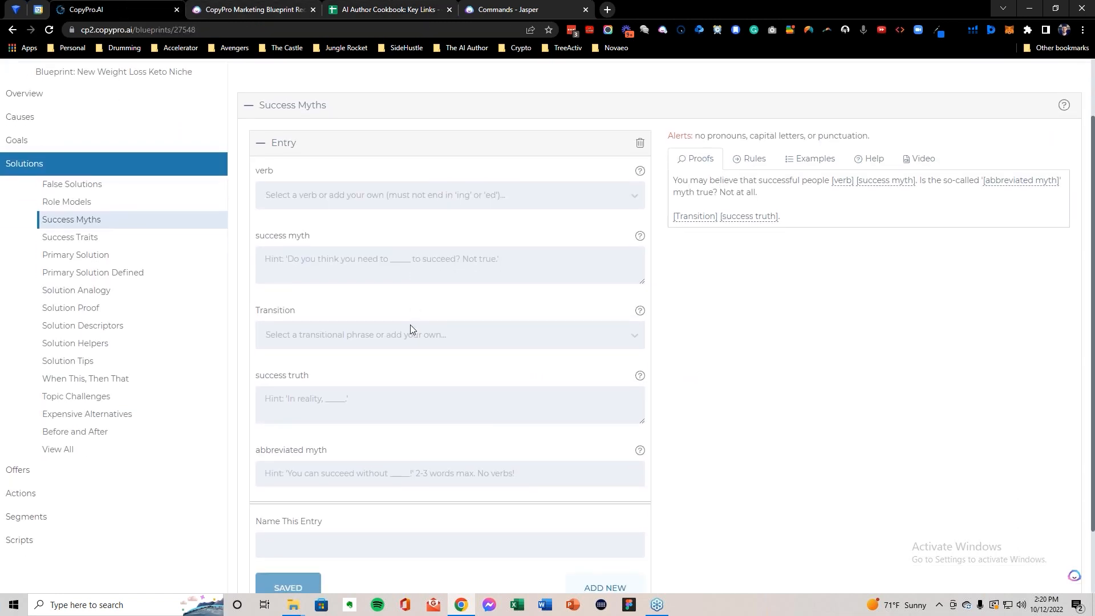
left_click(815, 157)
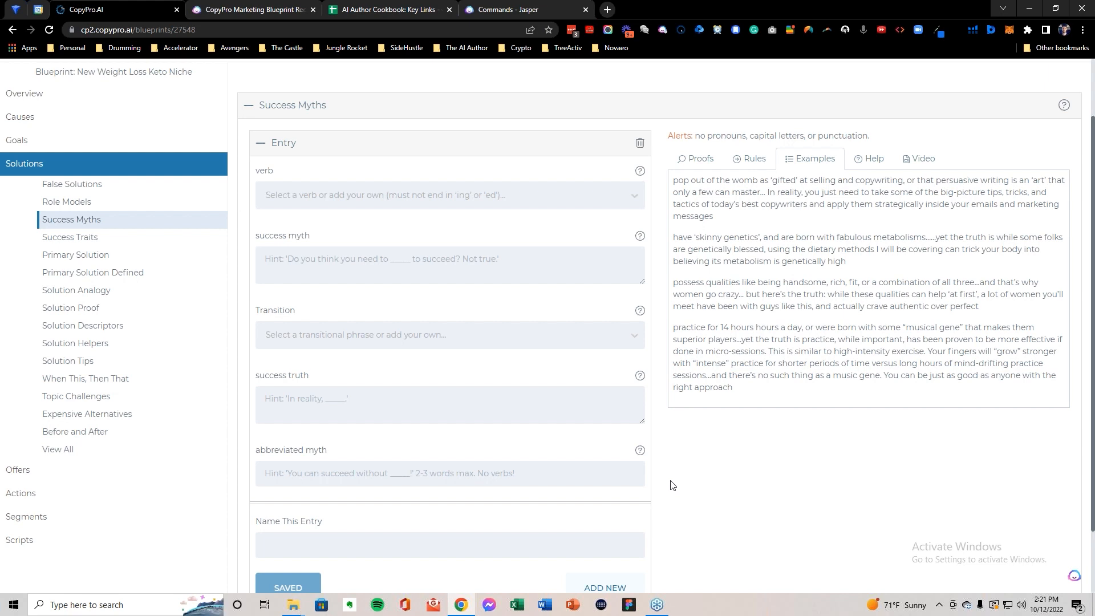
Step: Replace Jasper's background information with the Success Myths background text from the spreadsheet
left_click(374, 9)
left_click(20, 385)
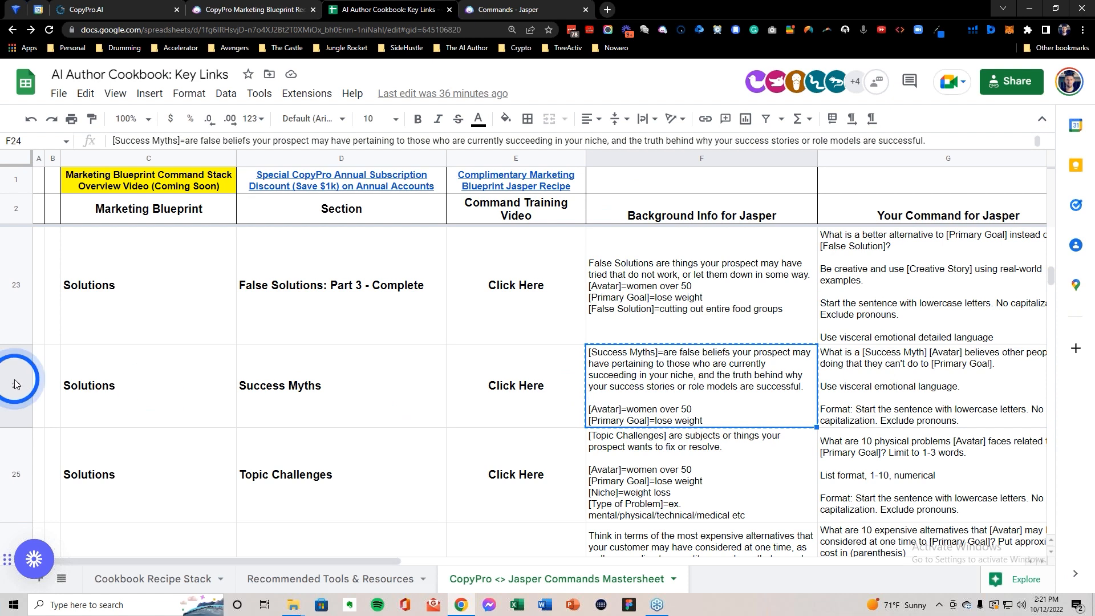
left_click(661, 381)
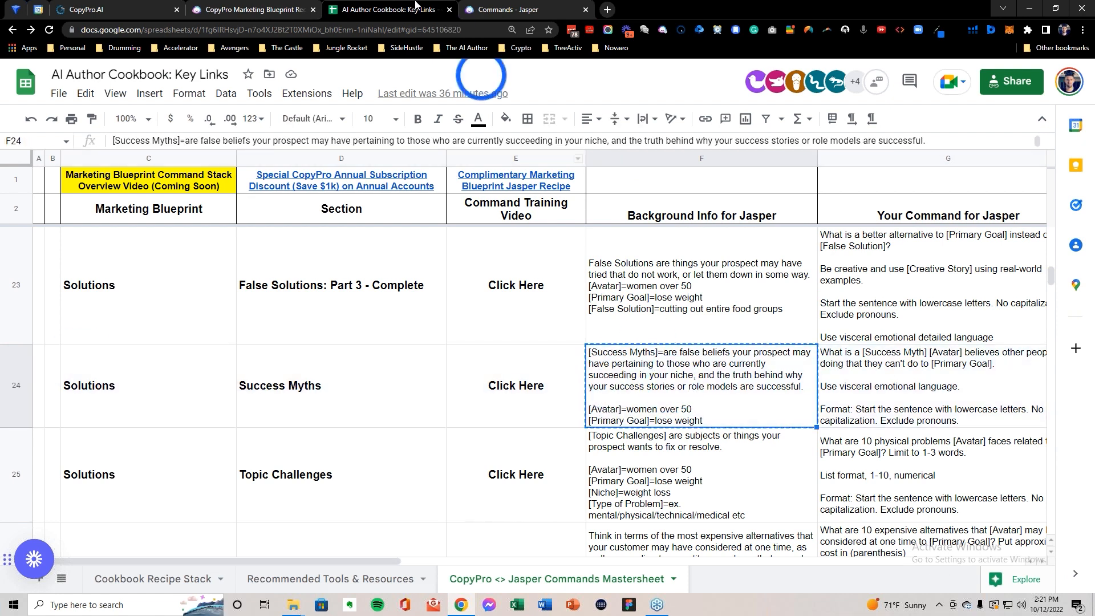
left_click(477, 13)
left_click(186, 255)
left_click(245, 227)
key("ctrl+a")
key("BackSpace")
key("ctrl+v")
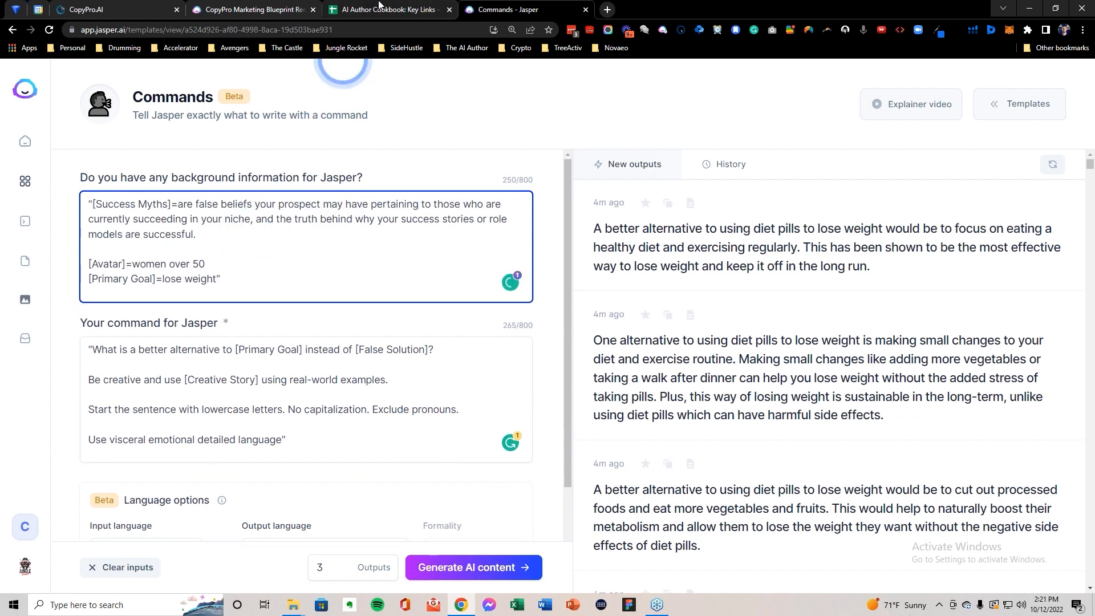
Step: Replace Jasper's command with the Success Myths command from the spreadsheet and generate the content
left_click(384, 10)
left_click(913, 366)
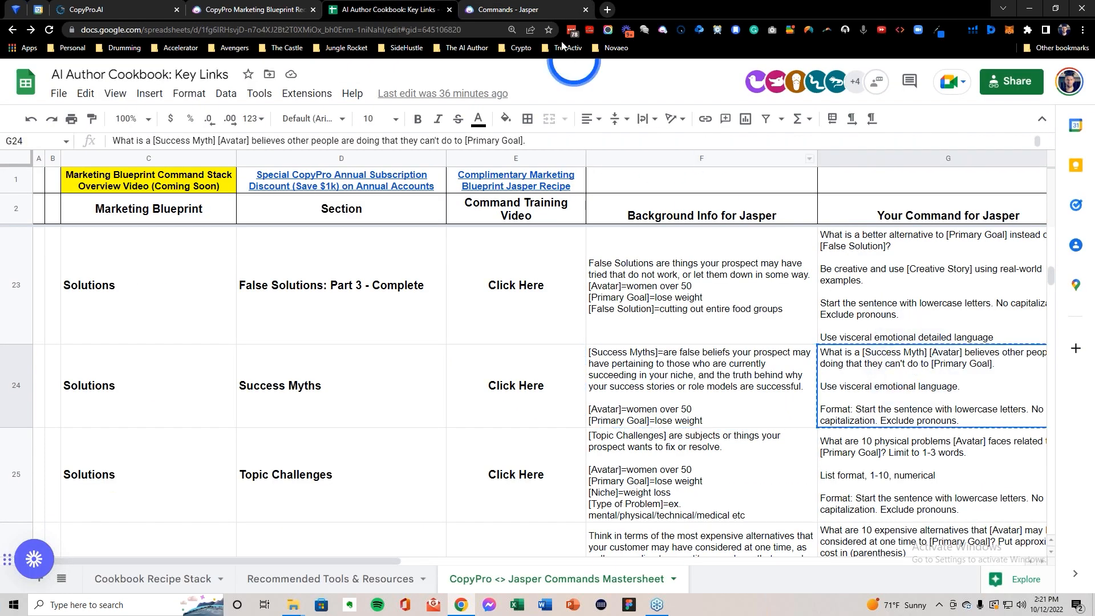
left_click(553, 10)
left_click(260, 389)
key("ctrl+a")
key("ctrl+v")
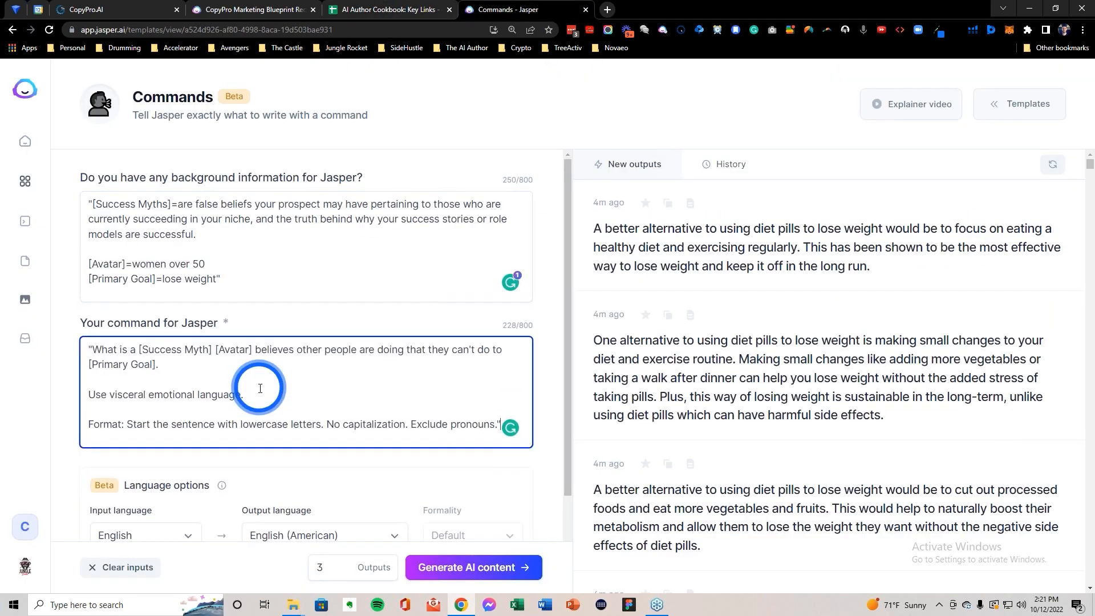
left_click(471, 565)
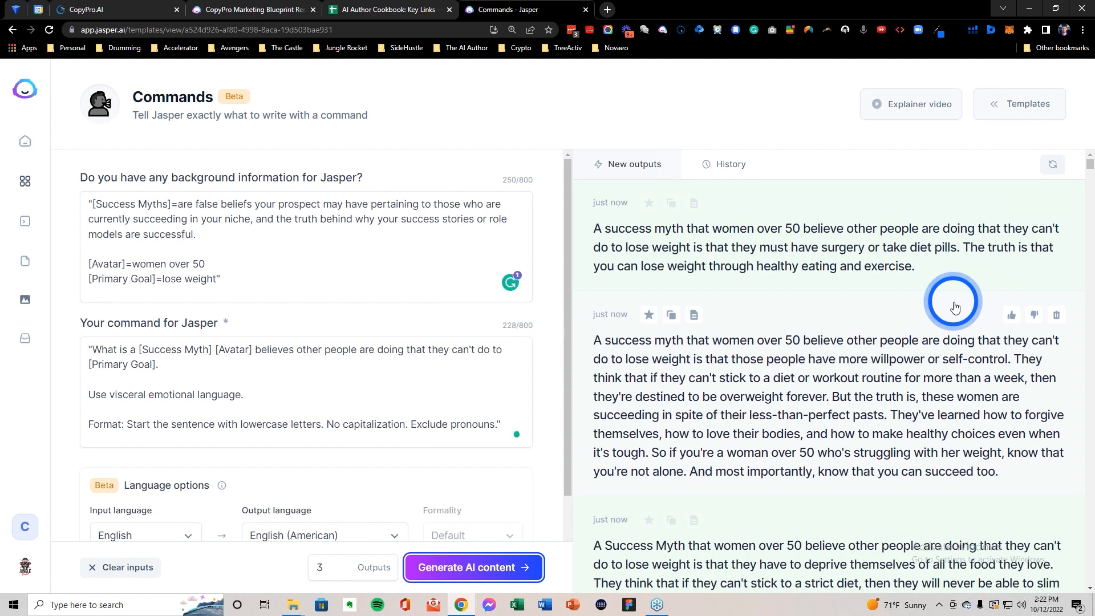
Step: Open the generated output about willpower and copy the phrase "have more willpower or self-control"
left_click(848, 382)
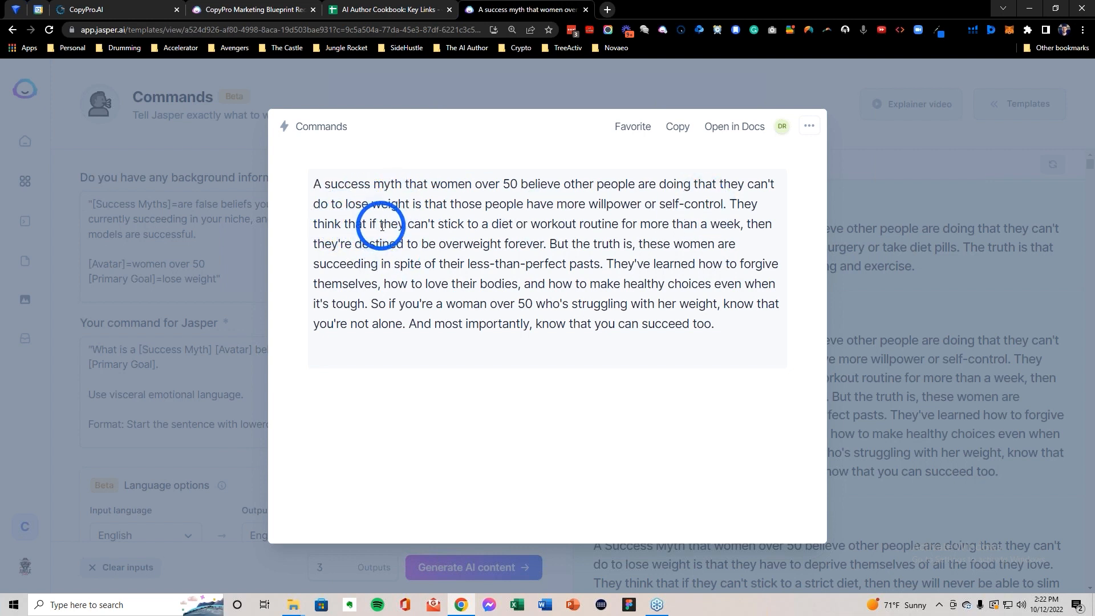
left_click_drag(381, 223, 740, 215)
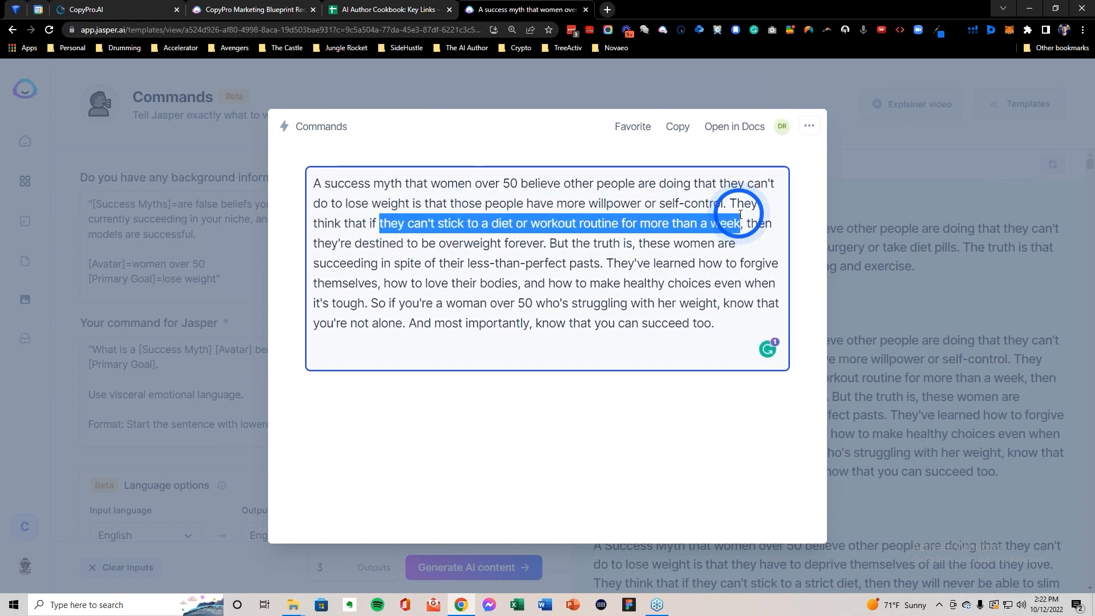
left_click(91, 9)
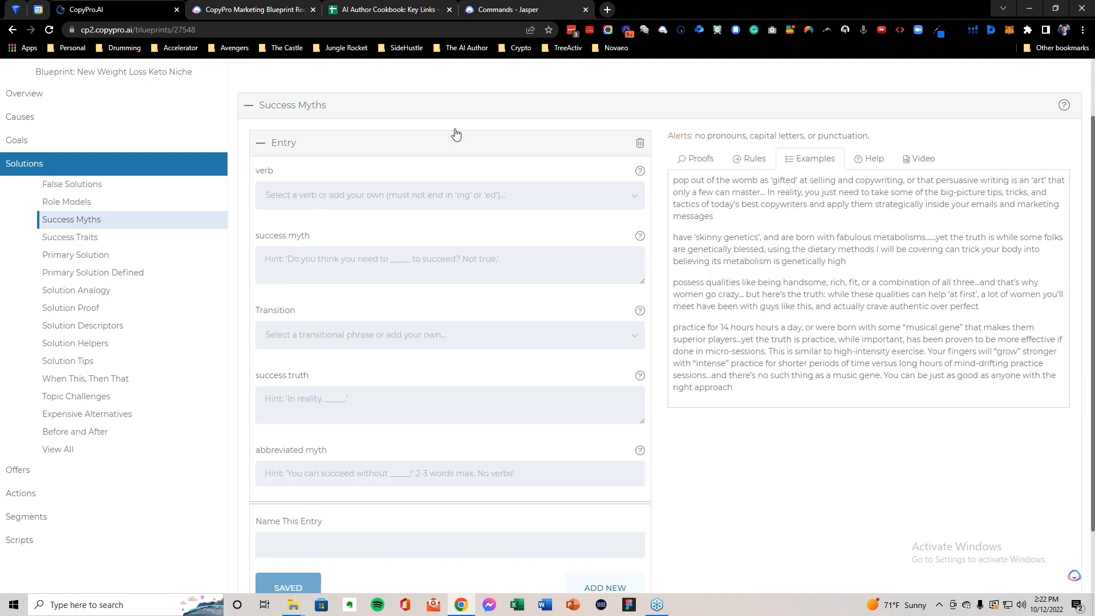
left_click(488, 16)
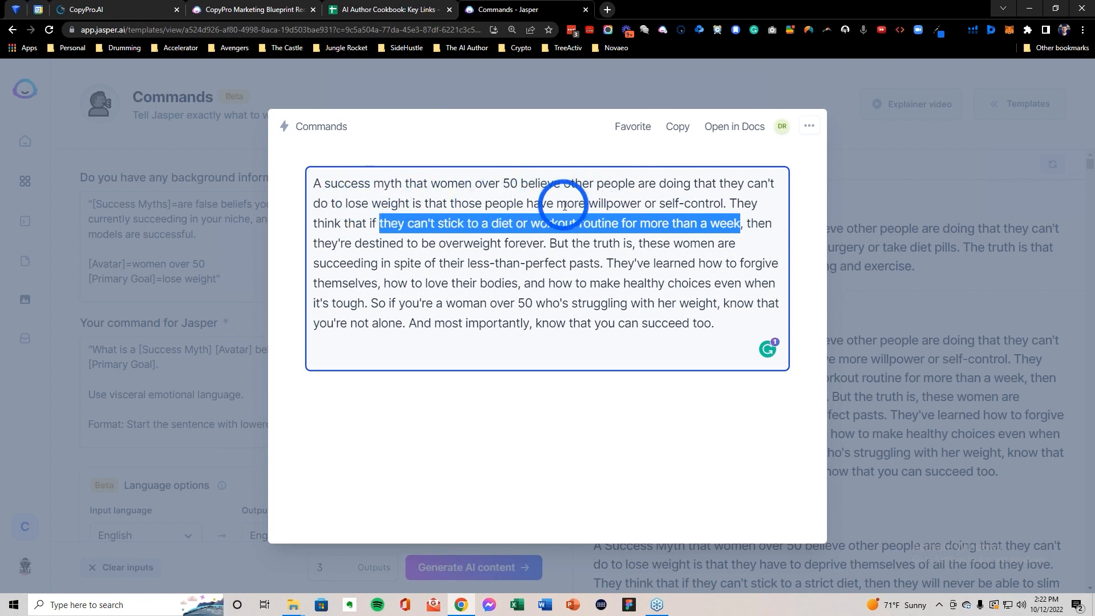
left_click_drag(720, 203, 525, 200)
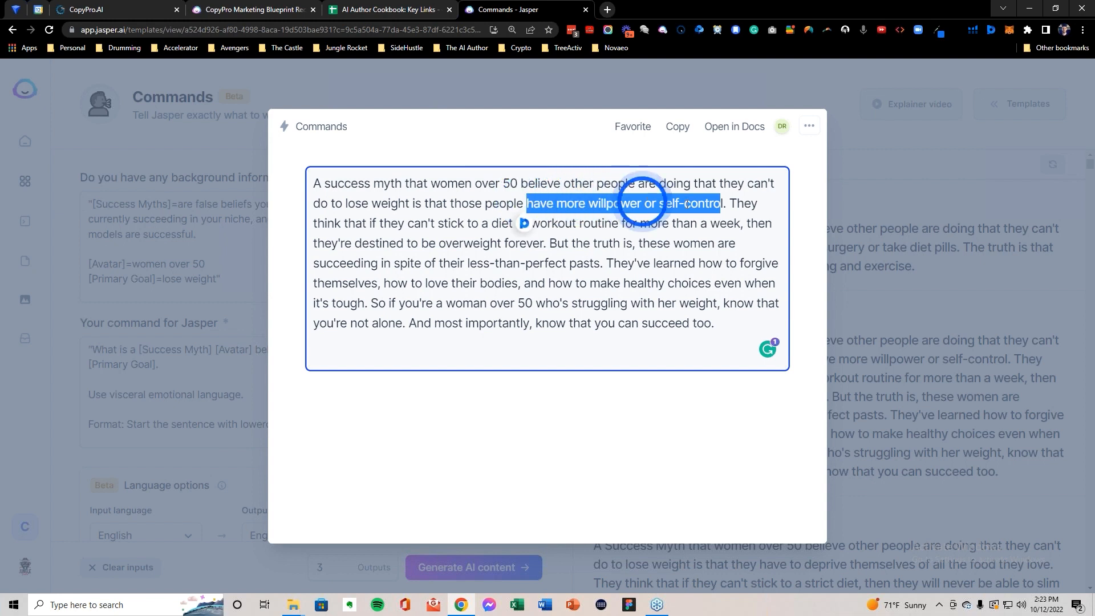
left_click_drag(723, 203, 527, 211)
Step: In the CopyPro entry, set the verb to "have" and the success myth to "more willpower or self-control"
left_click(84, 8)
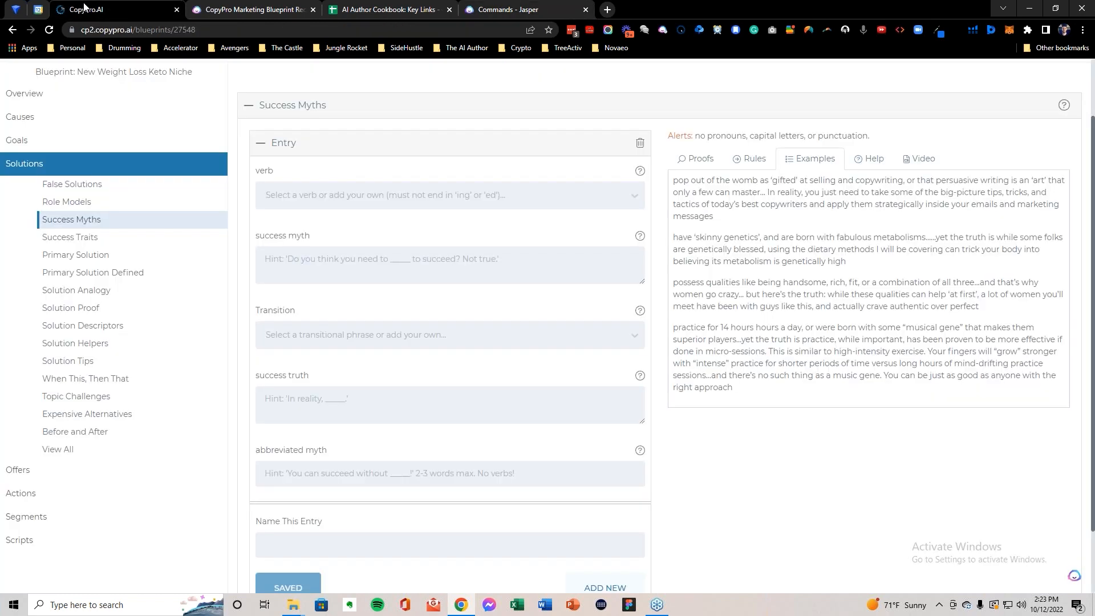
left_click(304, 195)
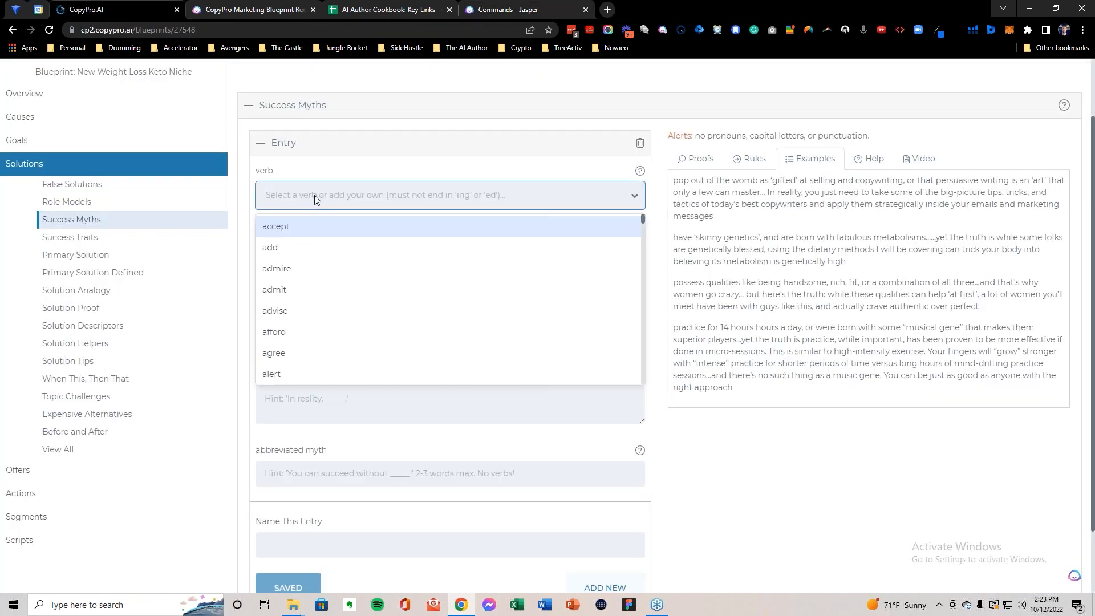
type("hav")
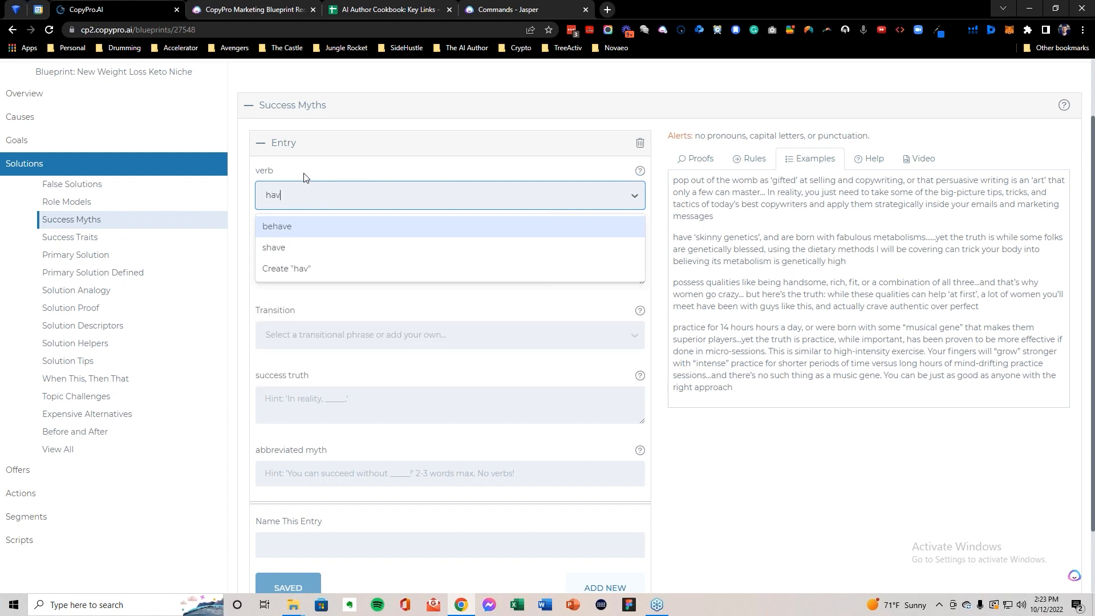
left_click(299, 268)
left_click(305, 258)
type("have more willpower or self-control")
left_click_drag(278, 258, 266, 258)
key("BackSpace")
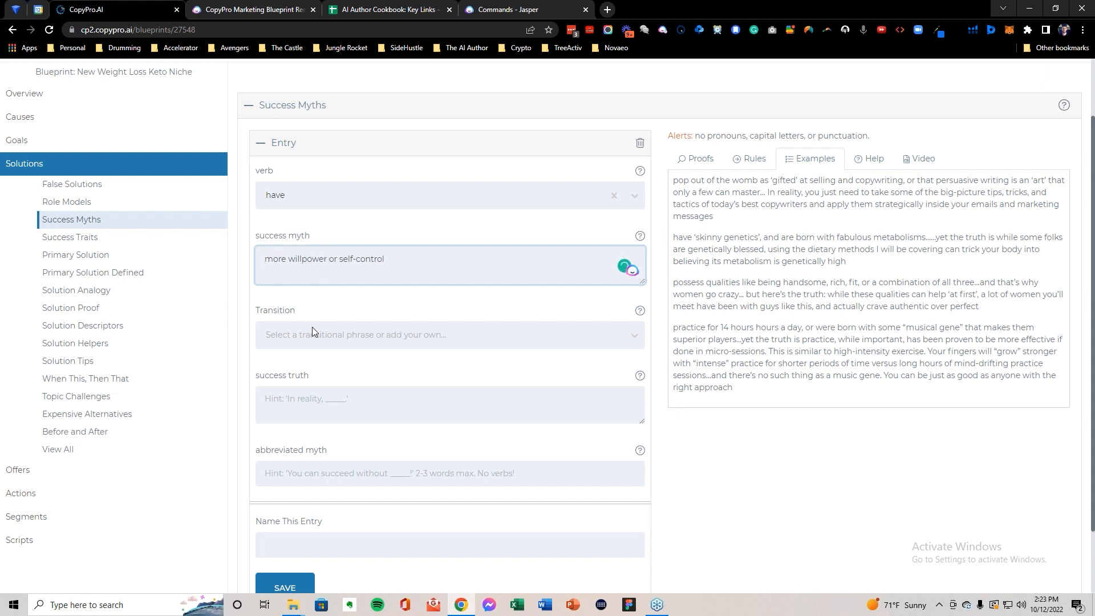
Step: Review the entry's proof text and set the transition to "In reality, you"
left_click(699, 158)
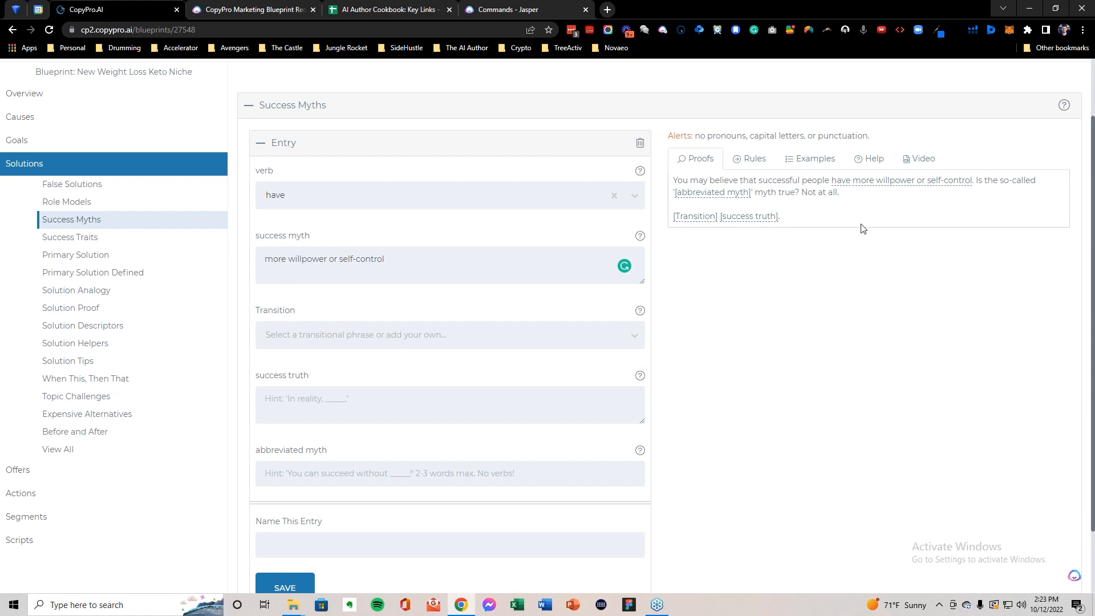
left_click(408, 339)
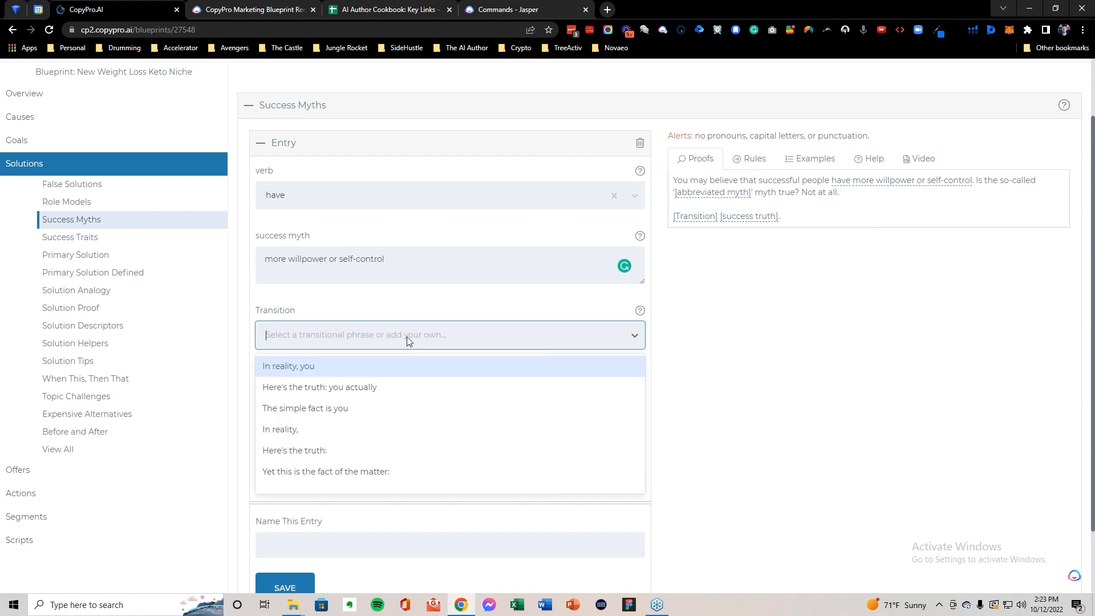
left_click(297, 368)
Step: Copy the Jasper output from "these women are succeeding" through "you can succeed too" into the entry's success truth field
left_click(320, 395)
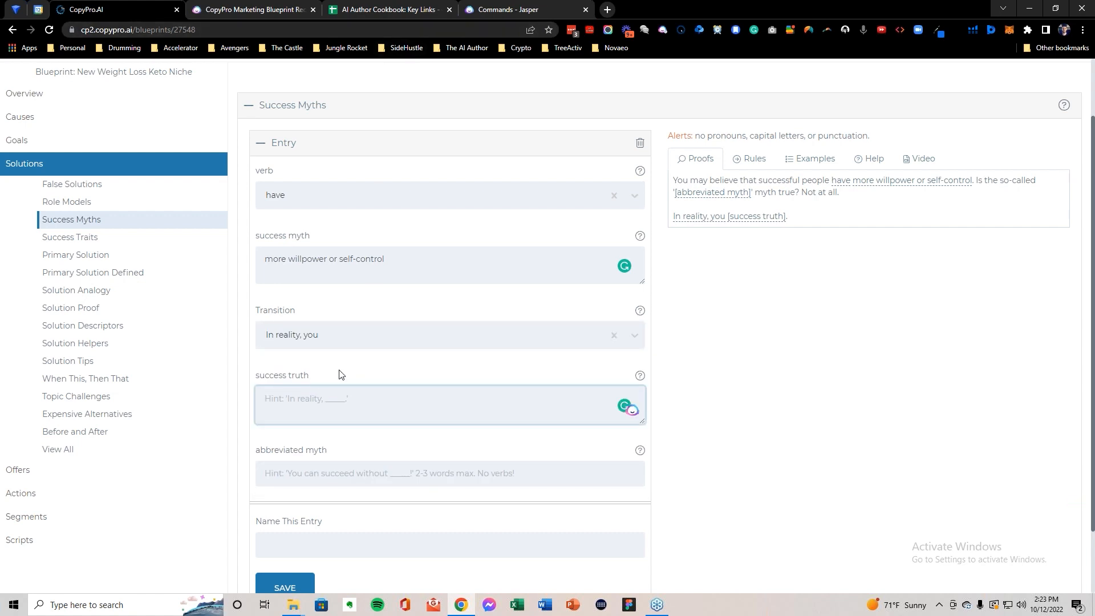
left_click(504, 11)
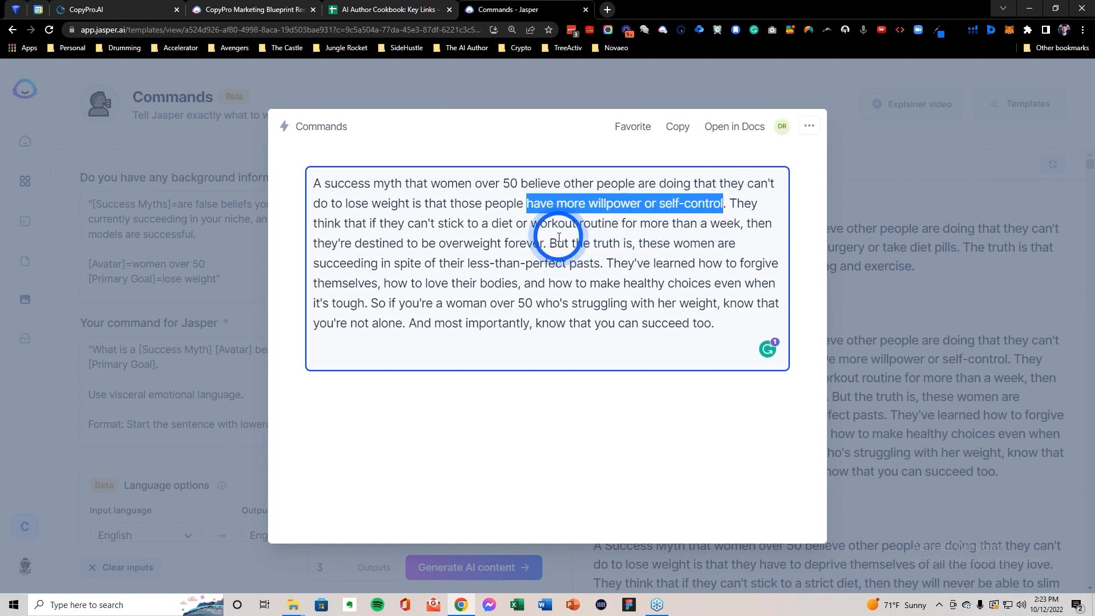
left_click_drag(639, 244, 604, 266)
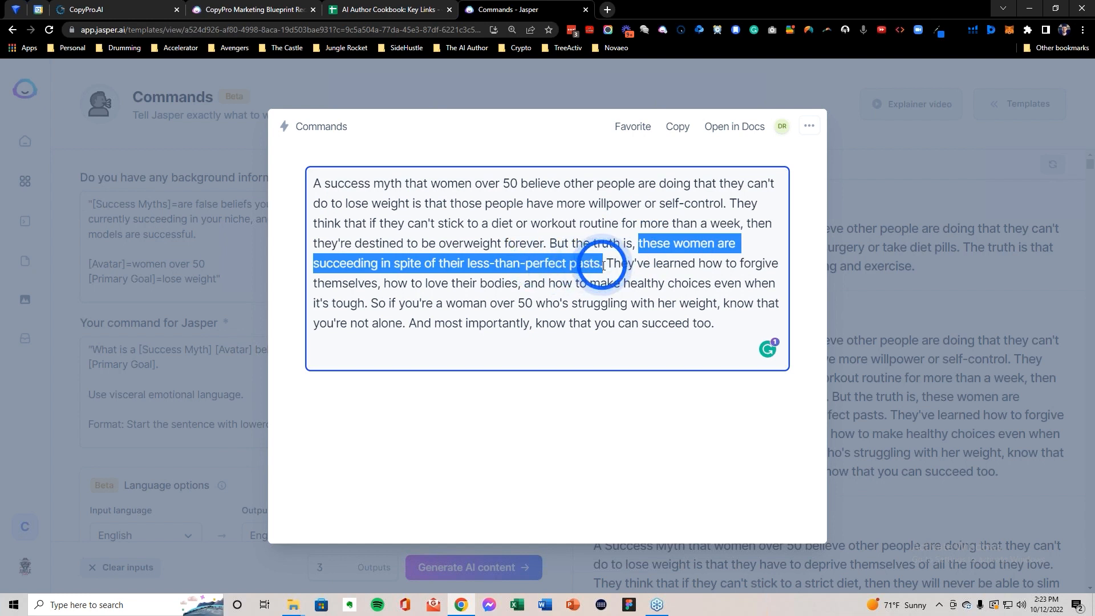
left_click_drag(603, 266, 712, 319)
key("ctrl+c")
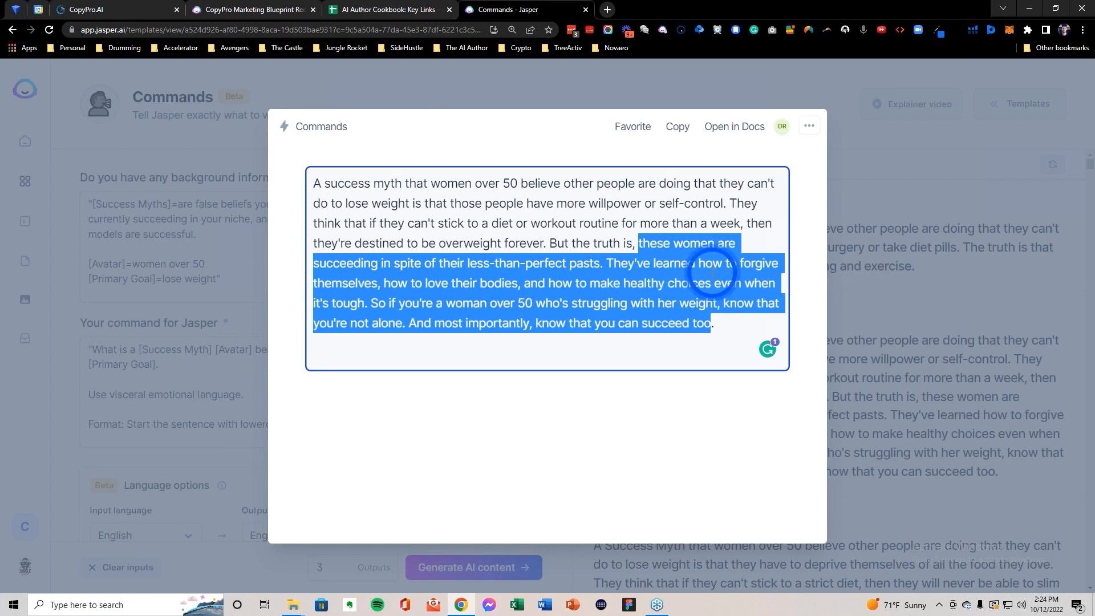
left_click(113, 10)
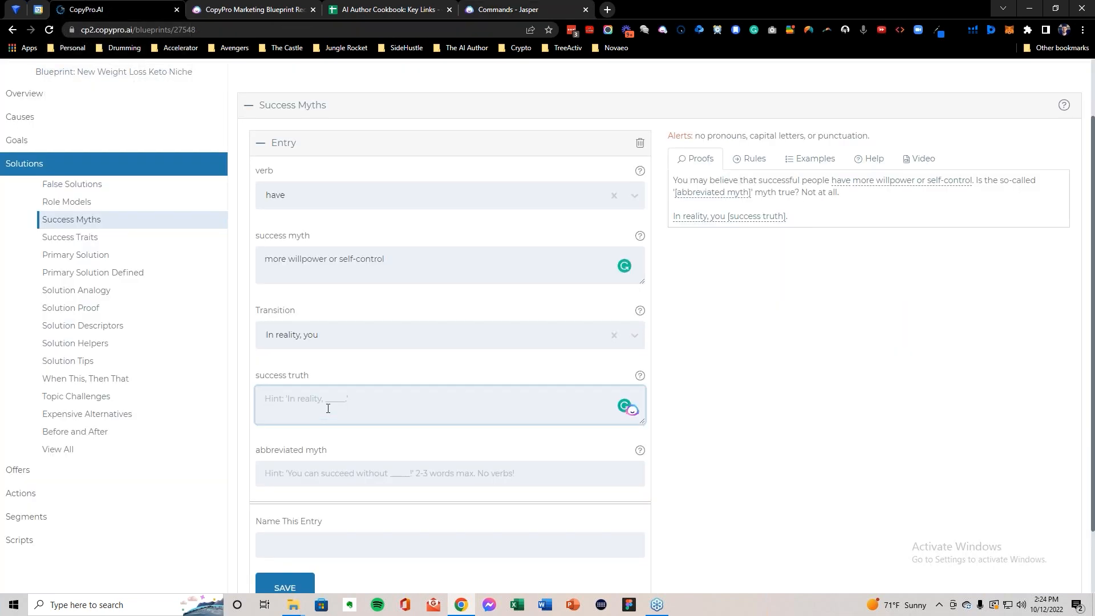
key("ctrl+v")
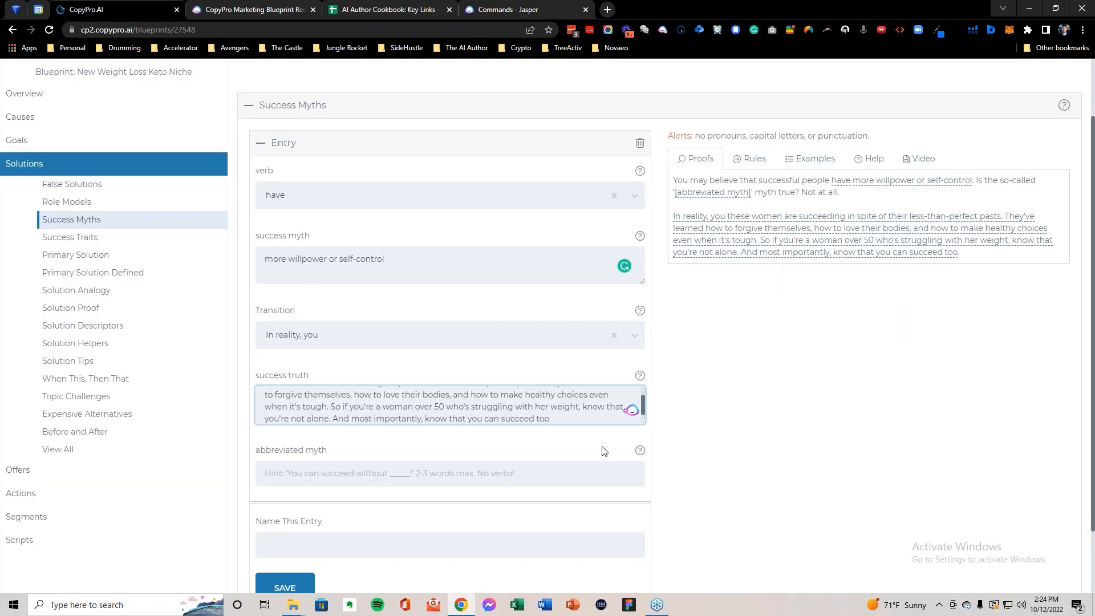
left_click(707, 429)
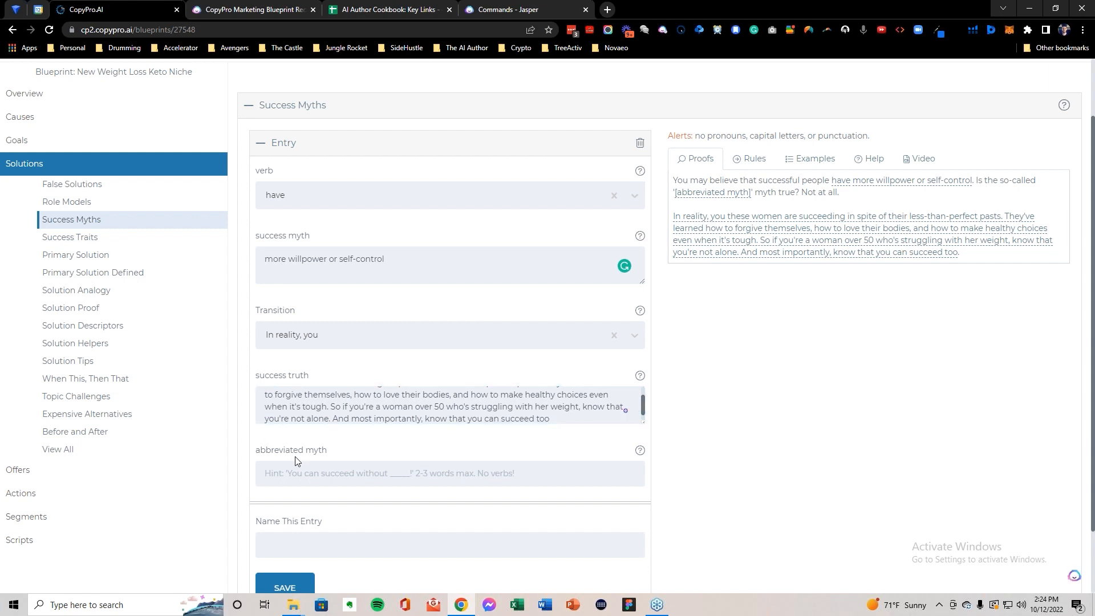
Step: Try "Willpower Myth" as the abbreviated myth in the Success Myths entry
scroll(294, 451, "down", 1)
left_click(298, 416)
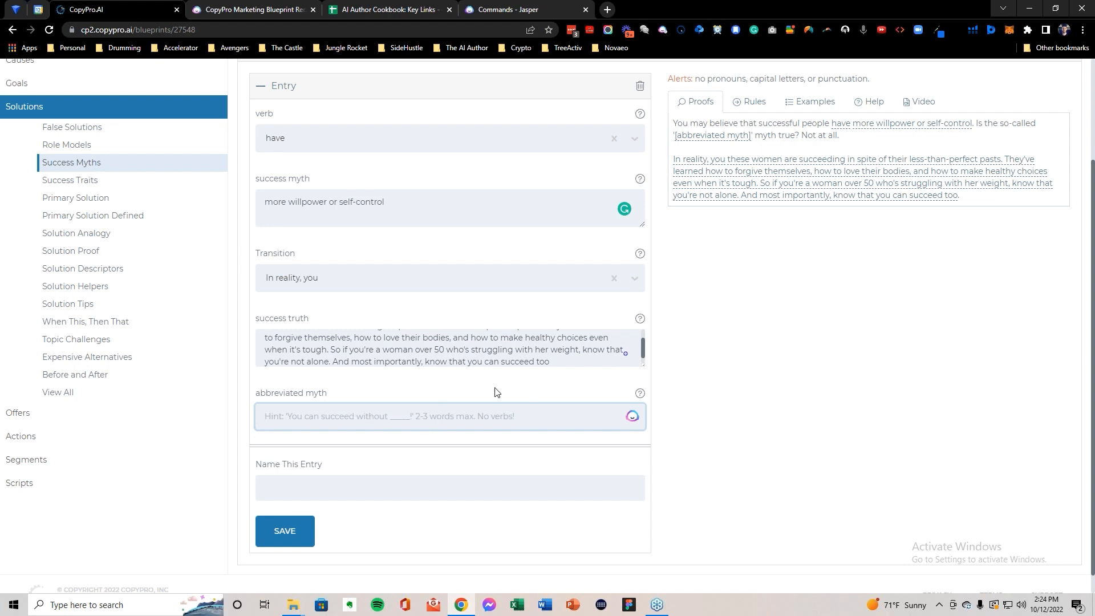
scroll(494, 392, "up", 1)
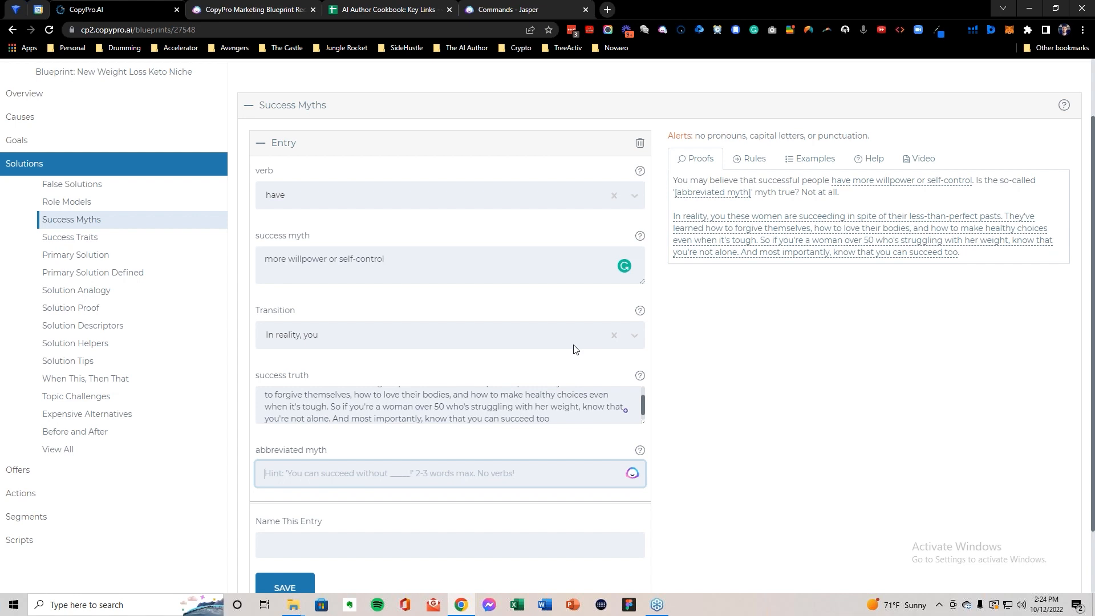
double_click(307, 261)
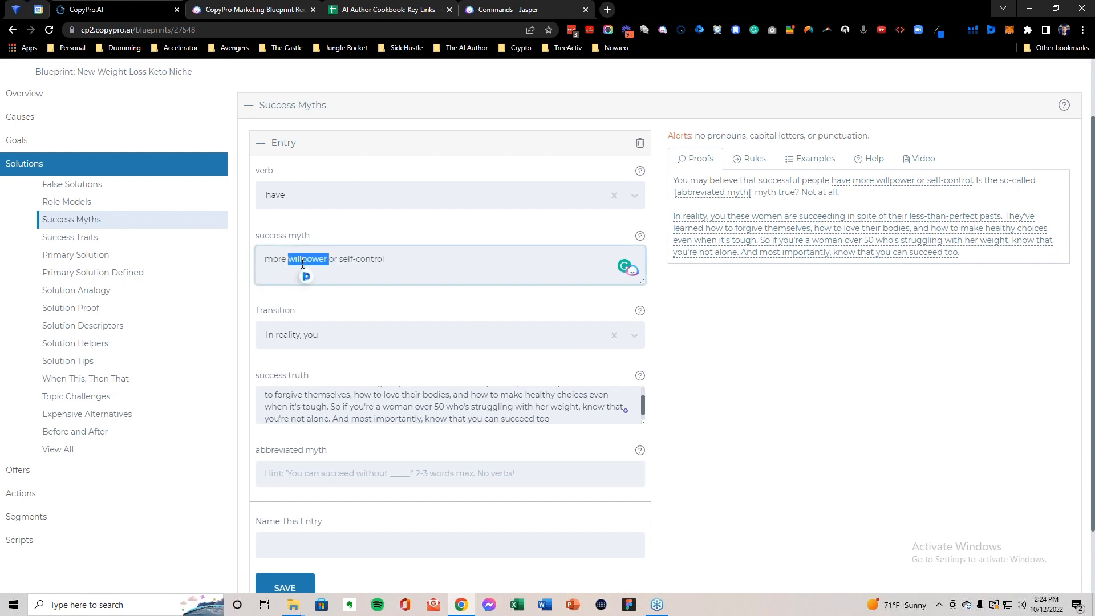
left_click(353, 474)
type("Willpower Myth")
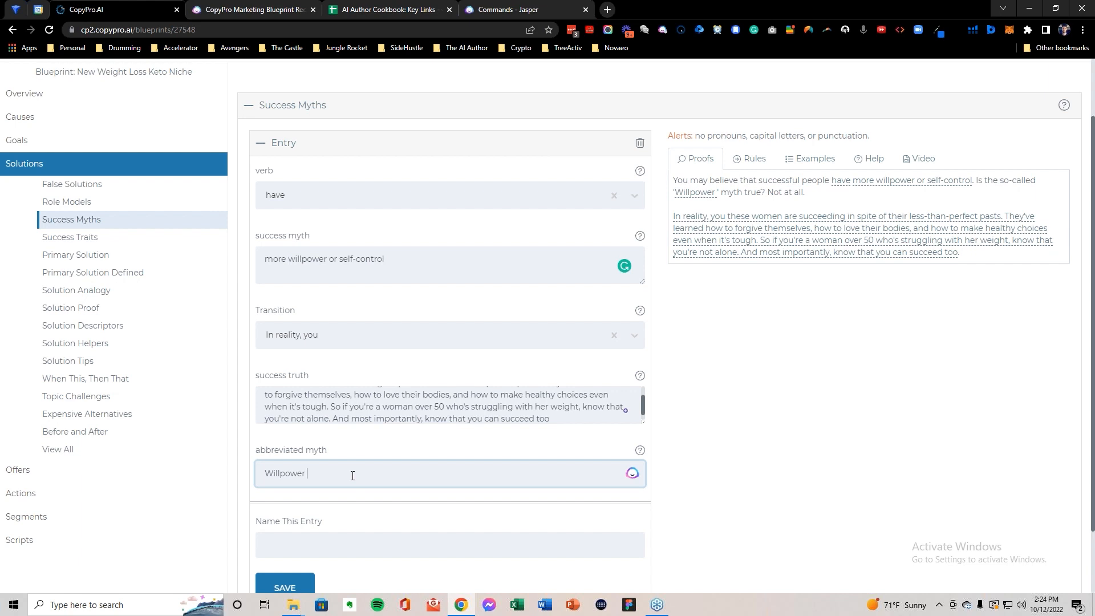
double_click(374, 465)
left_click(375, 462)
left_click(374, 478)
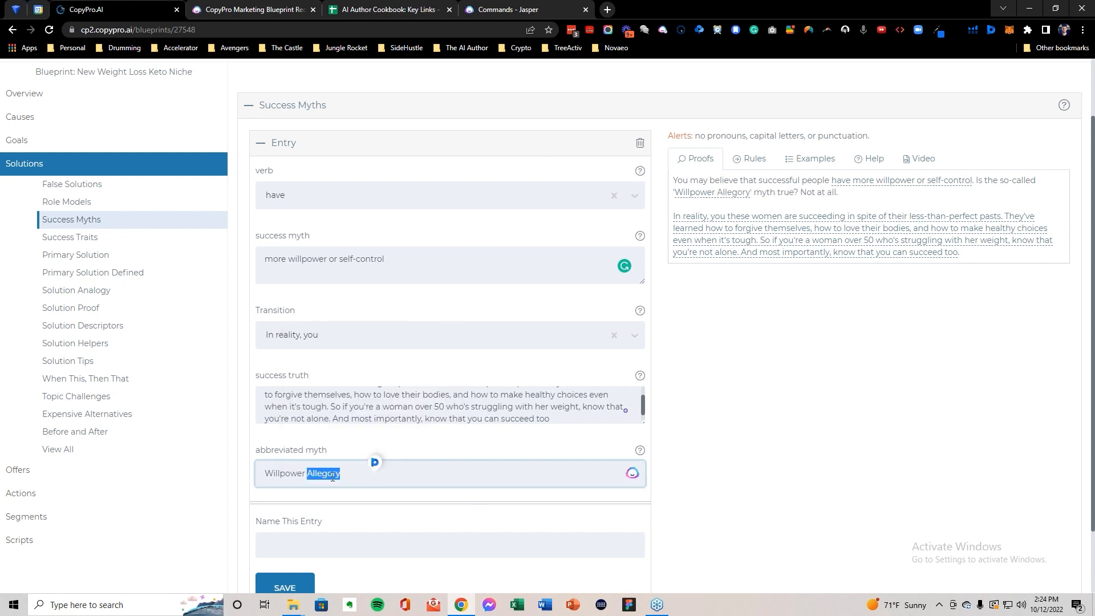
type("Myth")
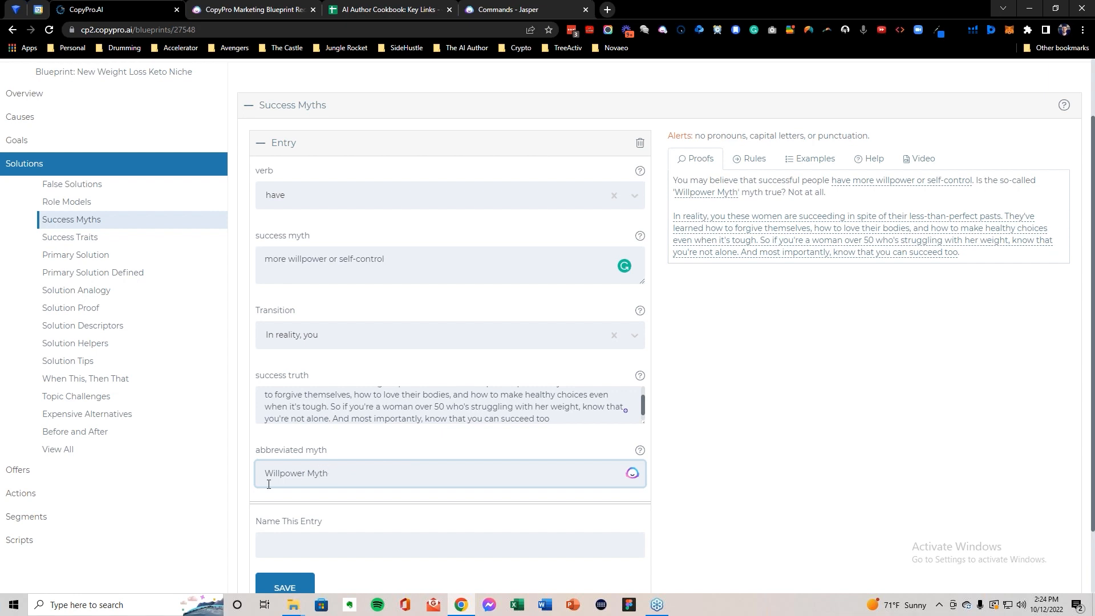
Step: Set both the abbreviated myth and the entry name to "Willpower Approach" and save the Success Myths entry
left_click_drag(344, 473, 266, 475)
type("Willpower Approach")
triple_click(272, 476)
key("ctrl+c")
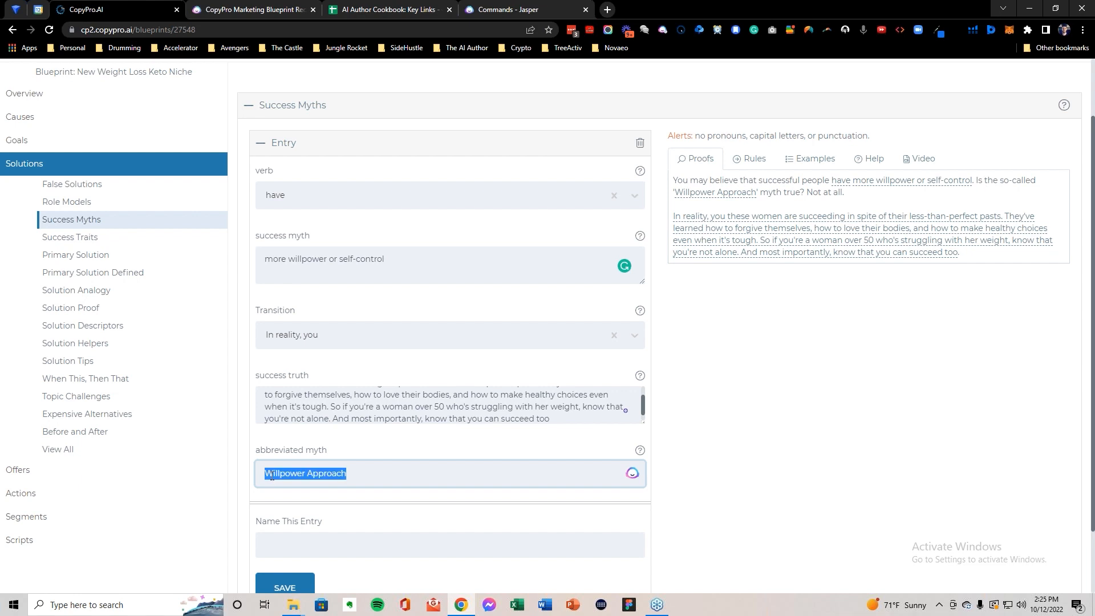
left_click(314, 537)
key("ctrl+v")
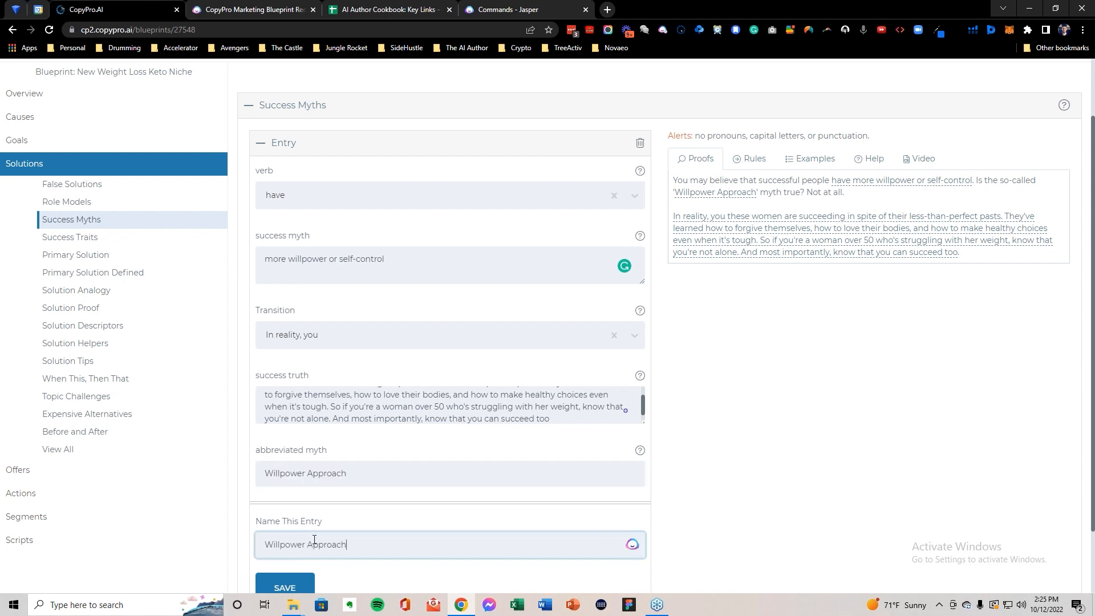
scroll(334, 506, "down", 1)
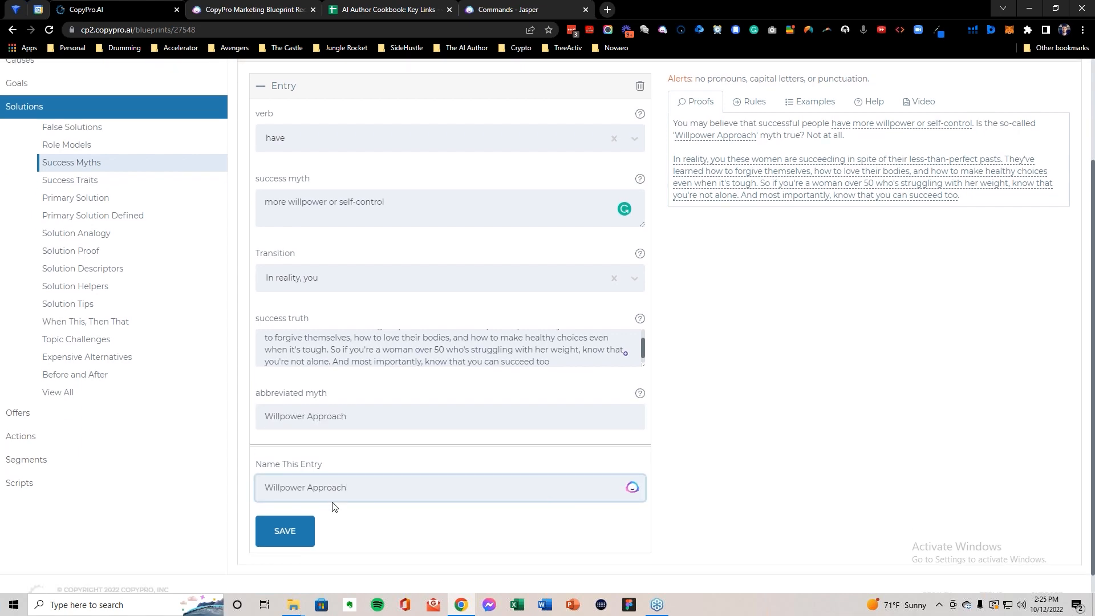
left_click(277, 535)
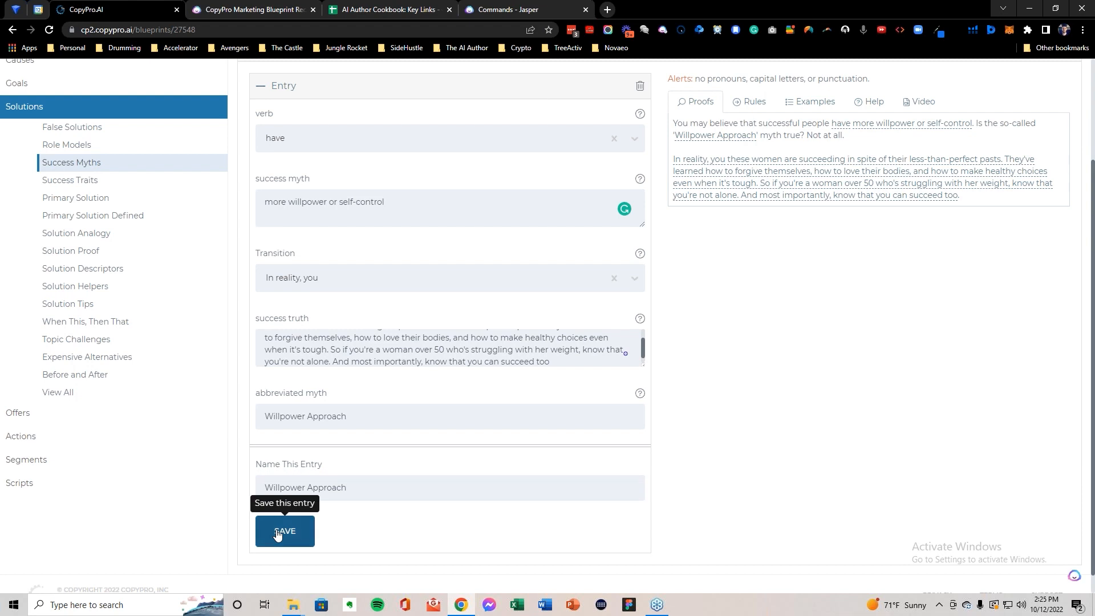
left_click(277, 534)
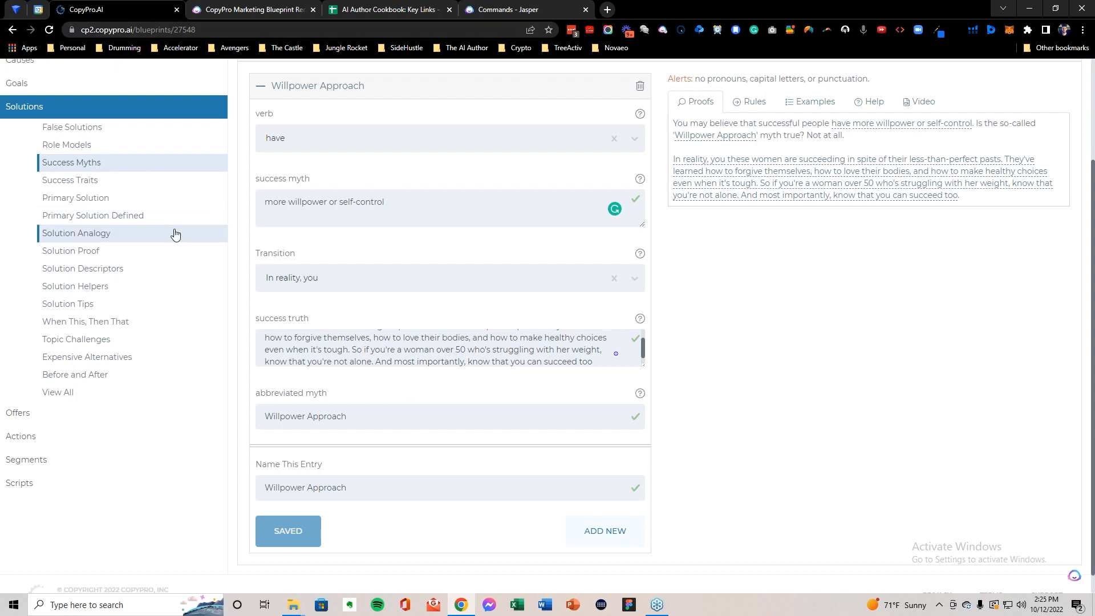
Step: In the AI Author Cookbook spreadsheet, copy the background info for the Topic Challenges section
left_click(391, 12)
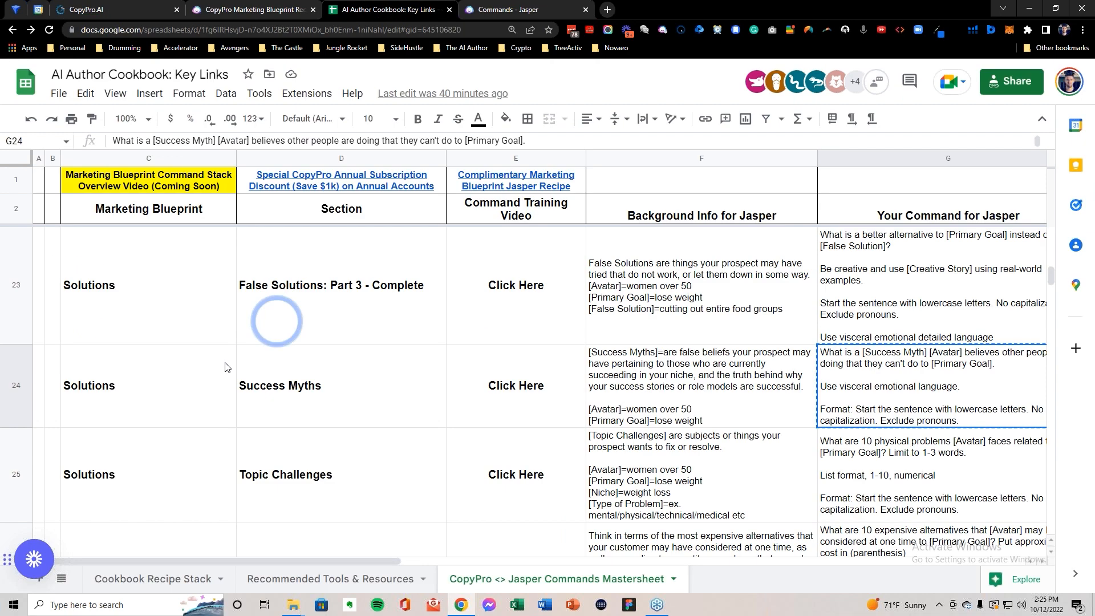
left_click(165, 408)
scroll(165, 433, "down", 2)
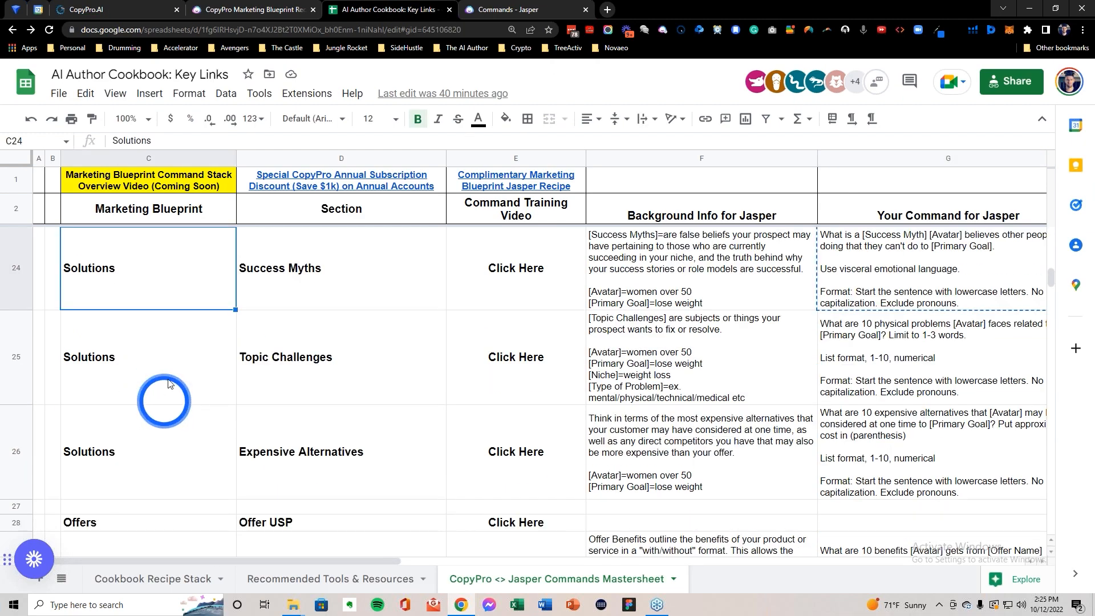
left_click(13, 355)
left_click(656, 360)
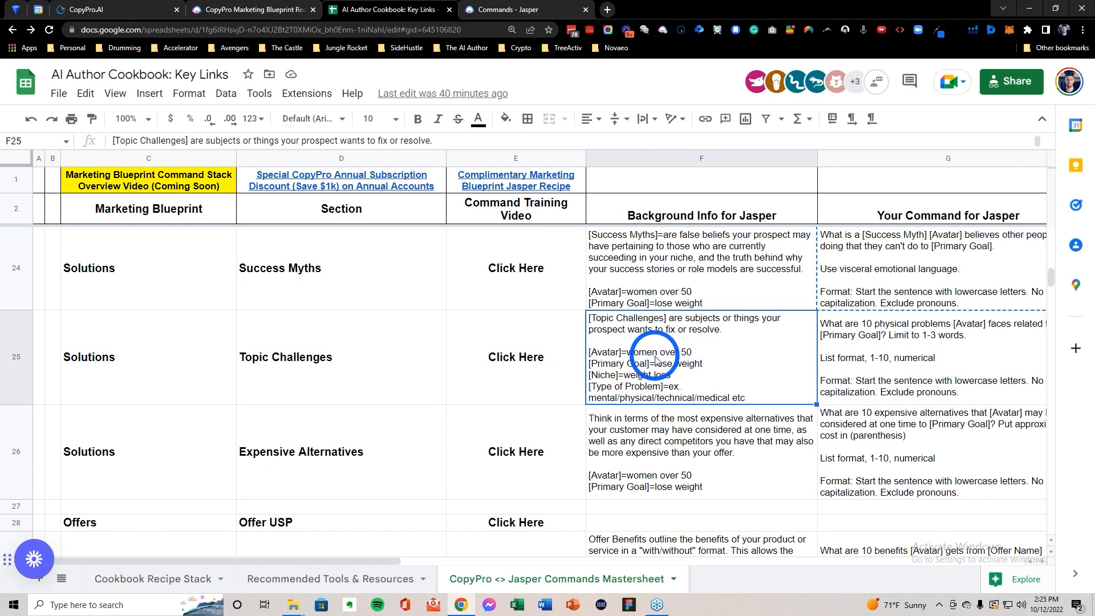
left_click(768, 349)
key("ctrl+c")
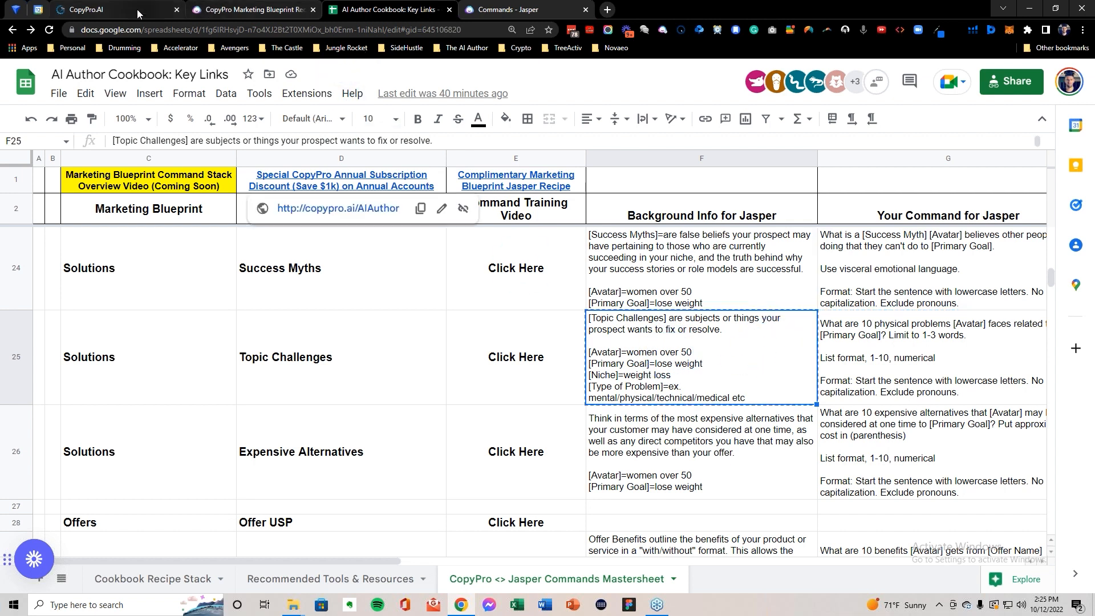
Step: Switch to CopyPro and create a blank entry in the Topic Challenges section
left_click(136, 9)
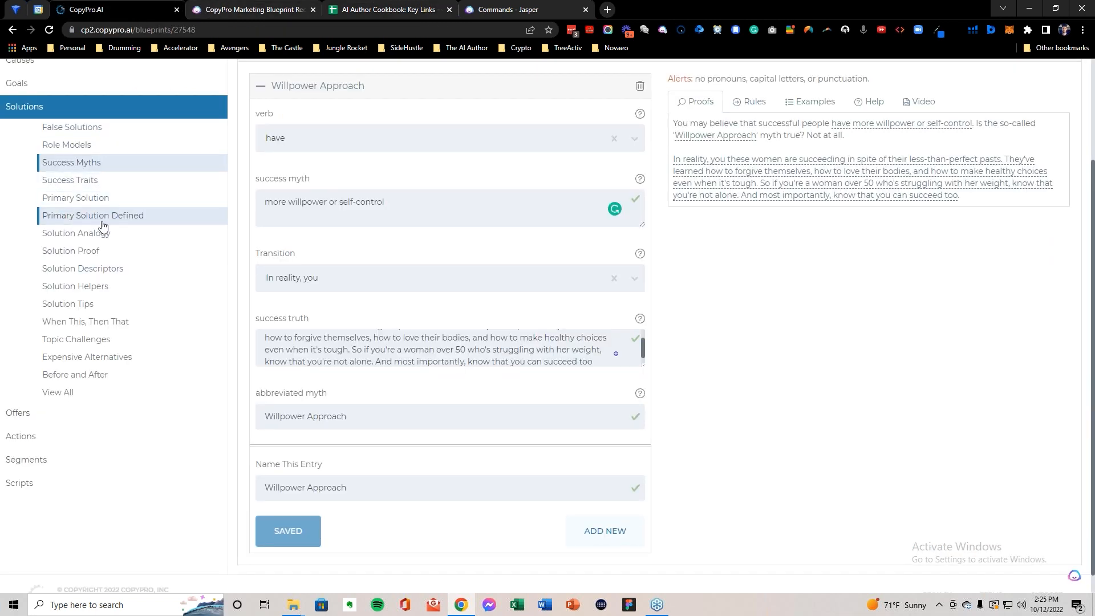
left_click(90, 339)
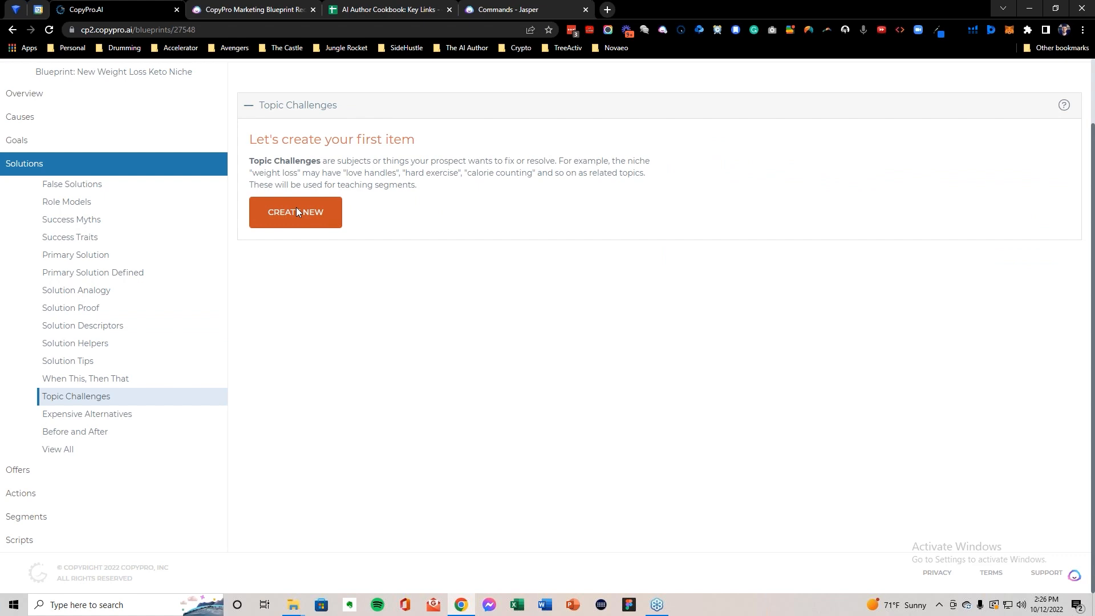
left_click(296, 212)
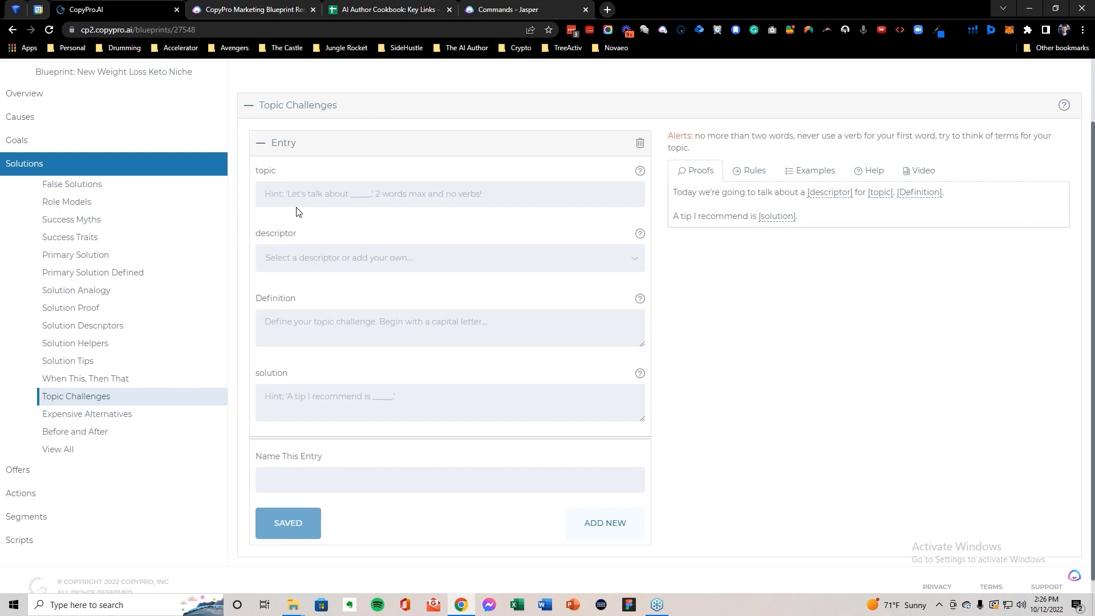
Step: Create a Primary Solution entry and set its primary solution to "Caloric Staggering"
left_click(137, 255)
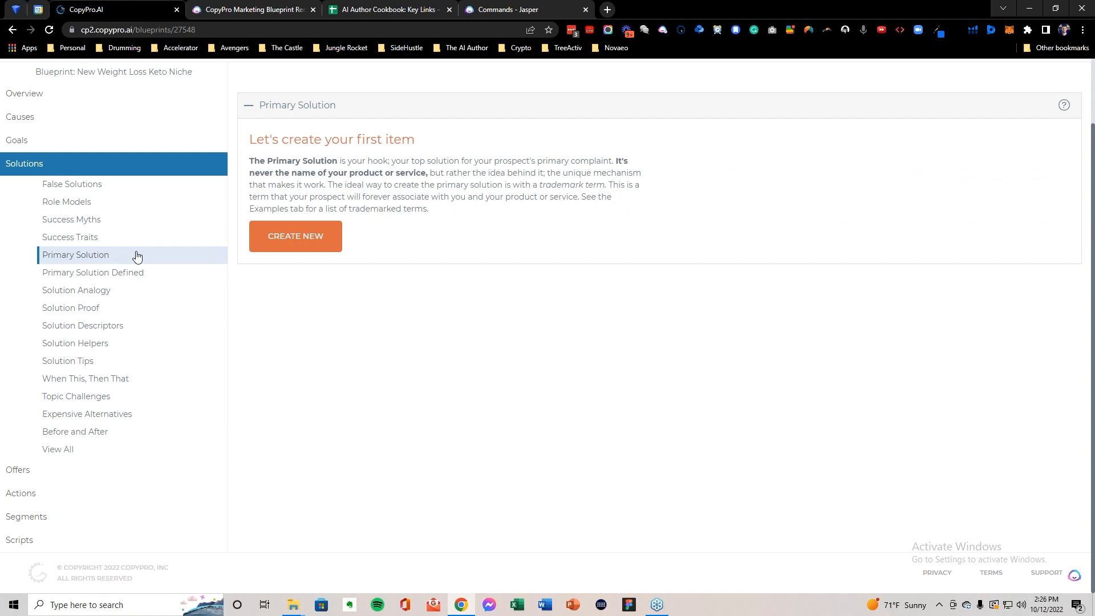
left_click(300, 238)
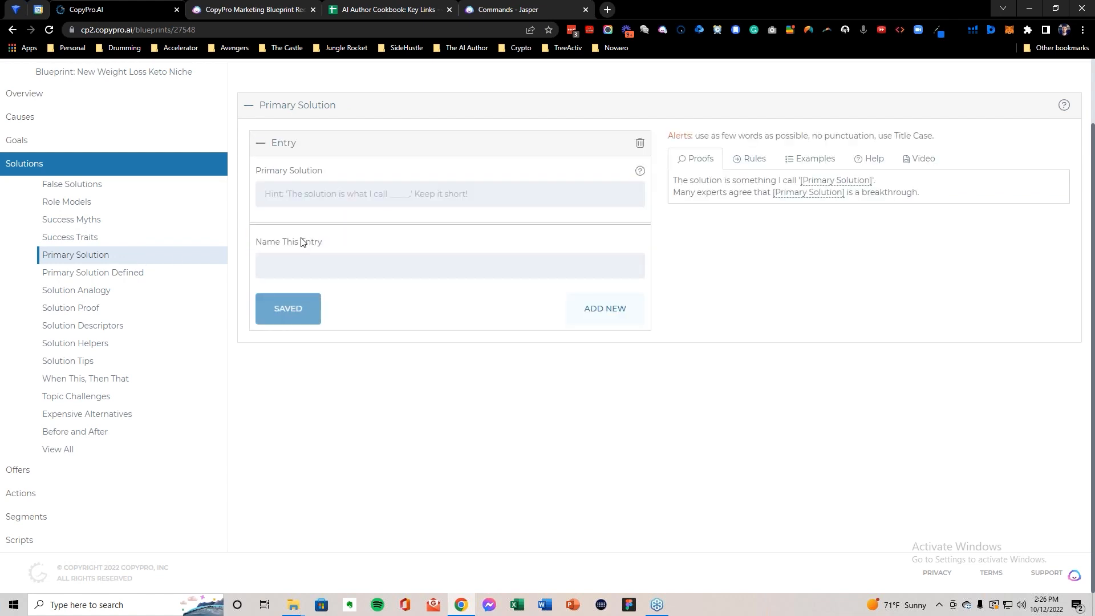
left_click(310, 203)
type("Ca")
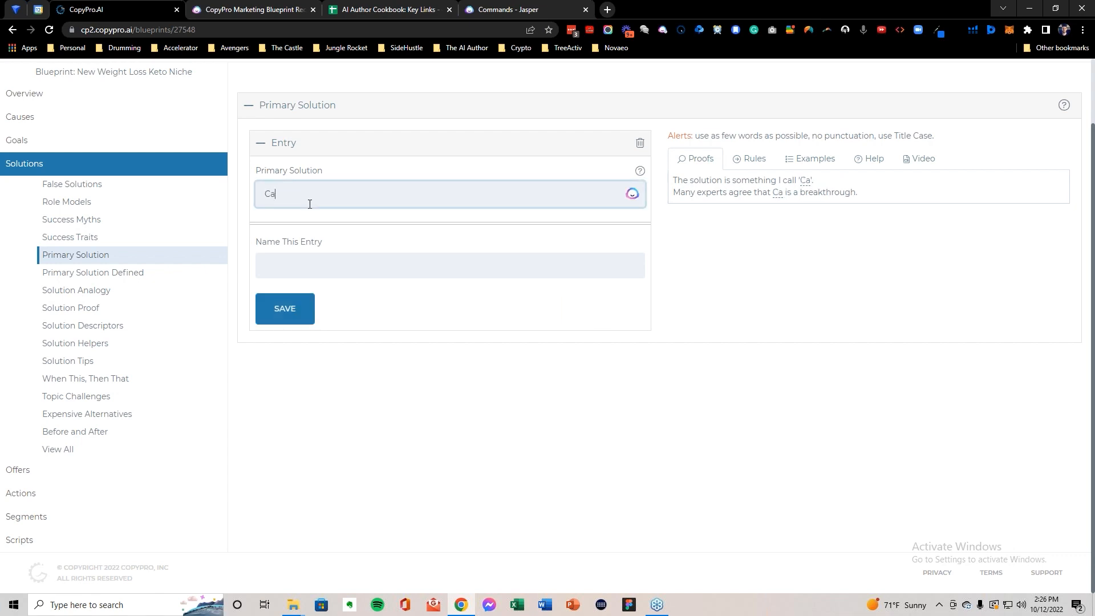
type("loric Staggering")
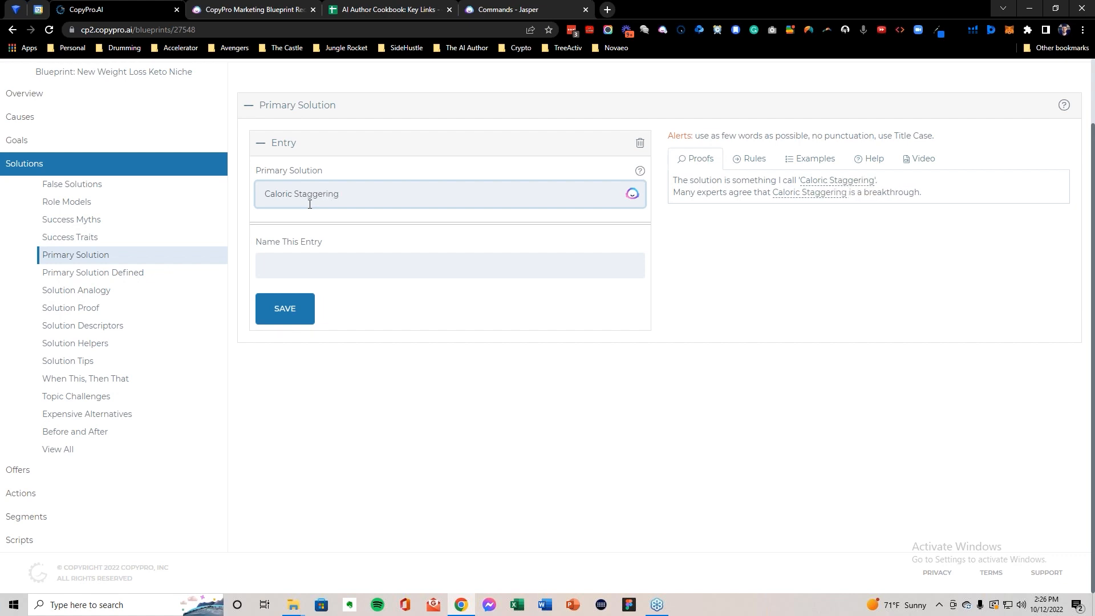
Step: Reuse "Caloric Staggering" as the name of the Primary Solution entry and save it
key("ctrl+a")
key("ctrl+c")
left_click(308, 265)
key("ctrl+v")
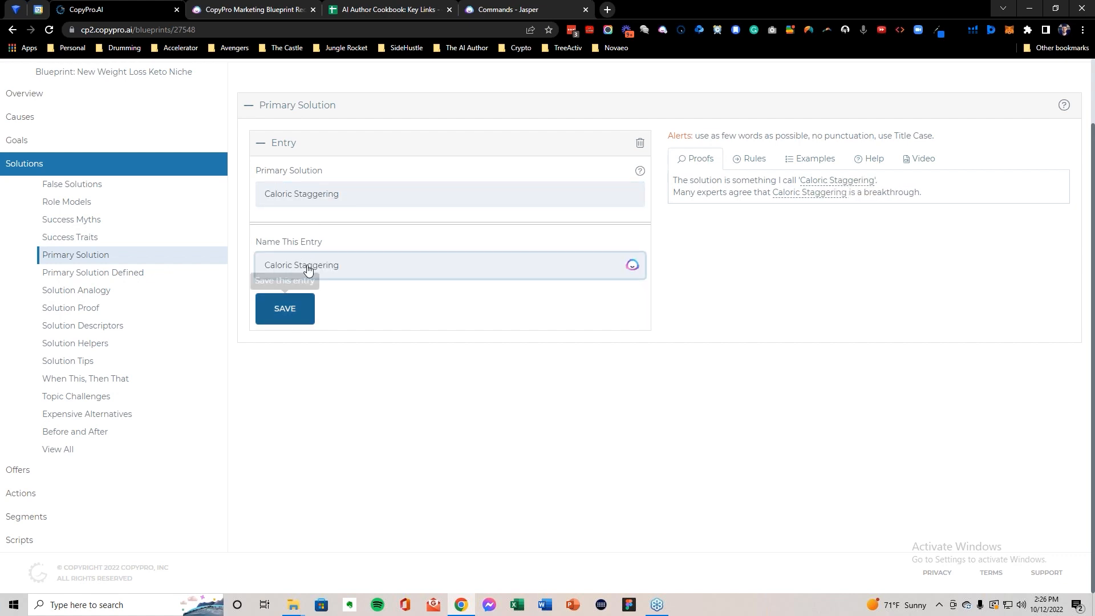
left_click(283, 307)
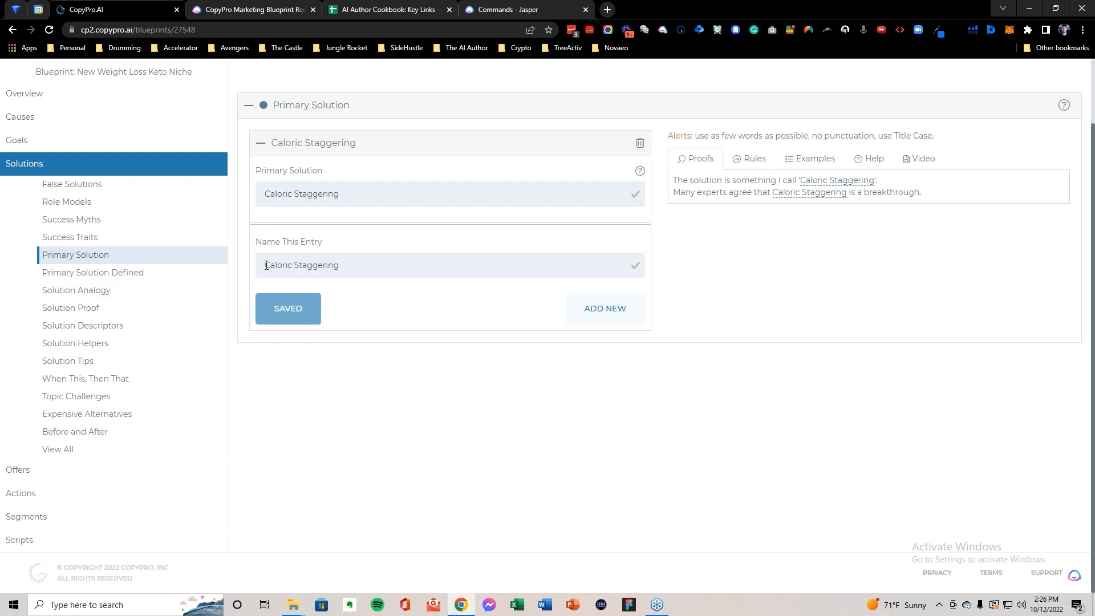
left_click_drag(264, 264, 374, 265)
left_click(374, 264)
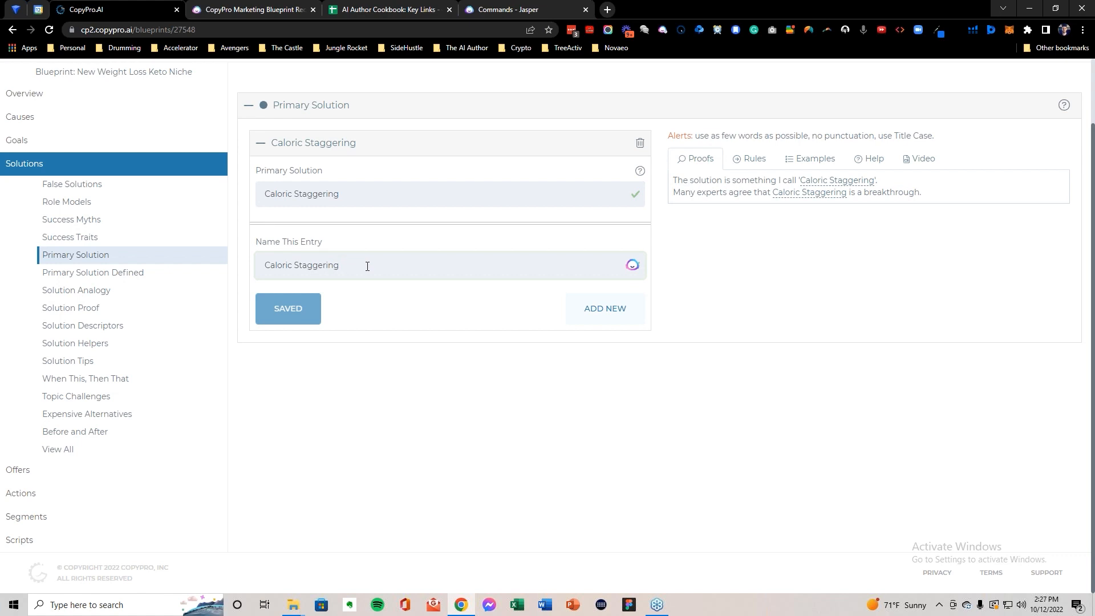
double_click(334, 267)
left_click(346, 268)
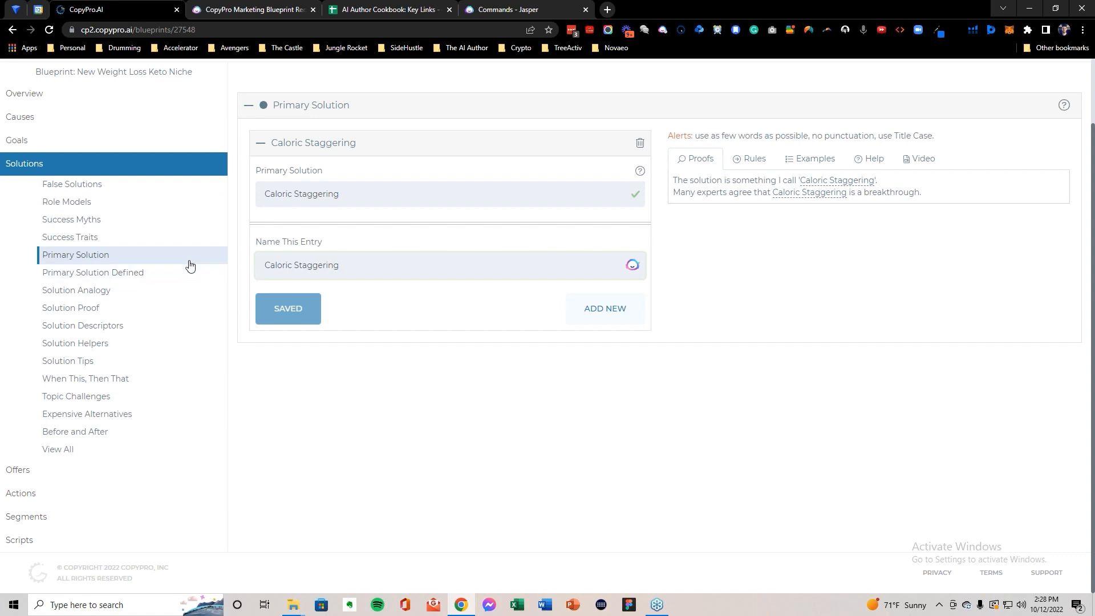
Step: Open the Topic Challenges section, review its description, and create a new entry there
left_click(386, 11)
left_click(146, 9)
left_click(128, 395)
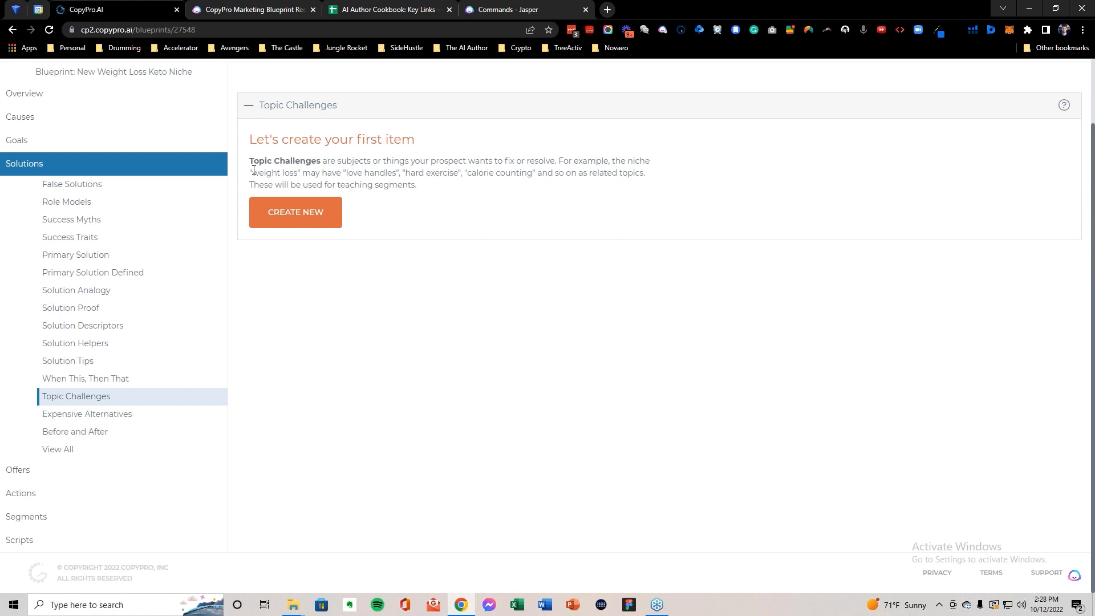
left_click_drag(252, 162, 431, 200)
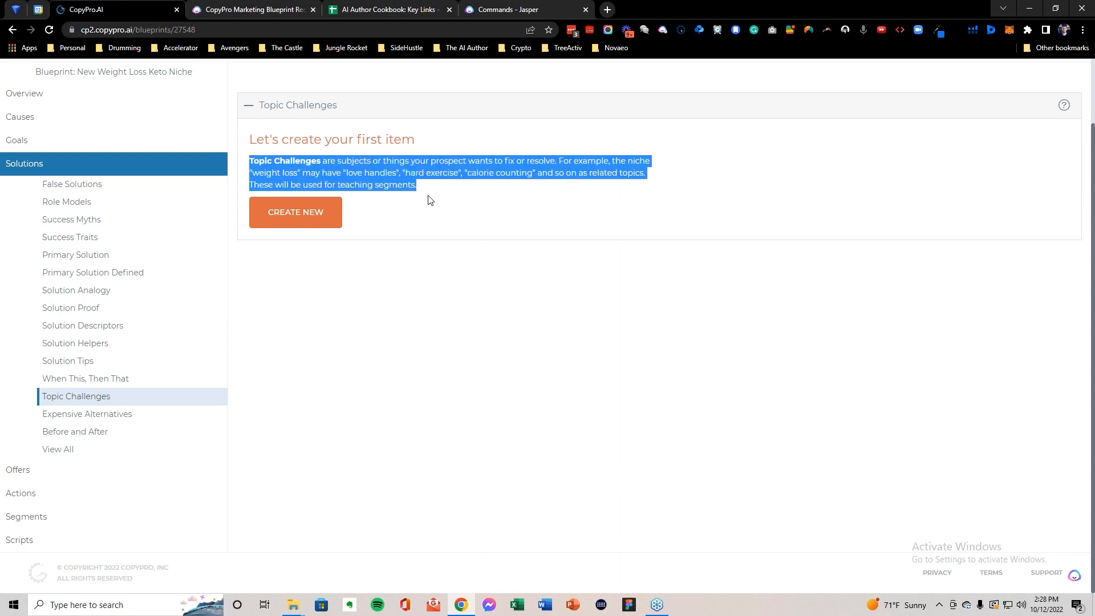
left_click(283, 212)
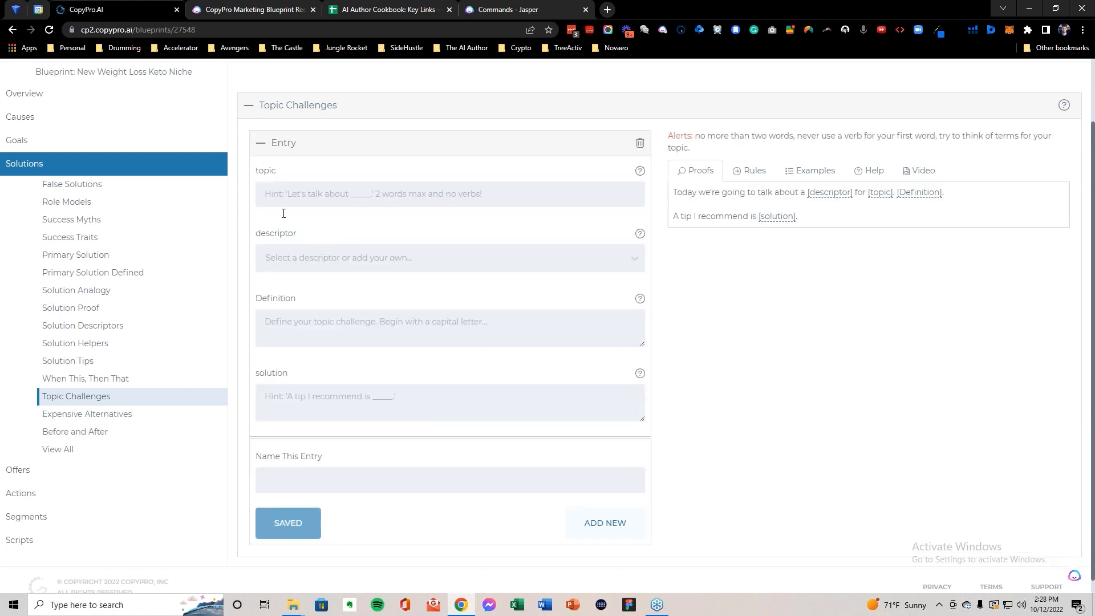
Step: Switch to the spreadsheet and copy the Topic Challenges background info from row 25
left_click(376, 10)
left_click(17, 357)
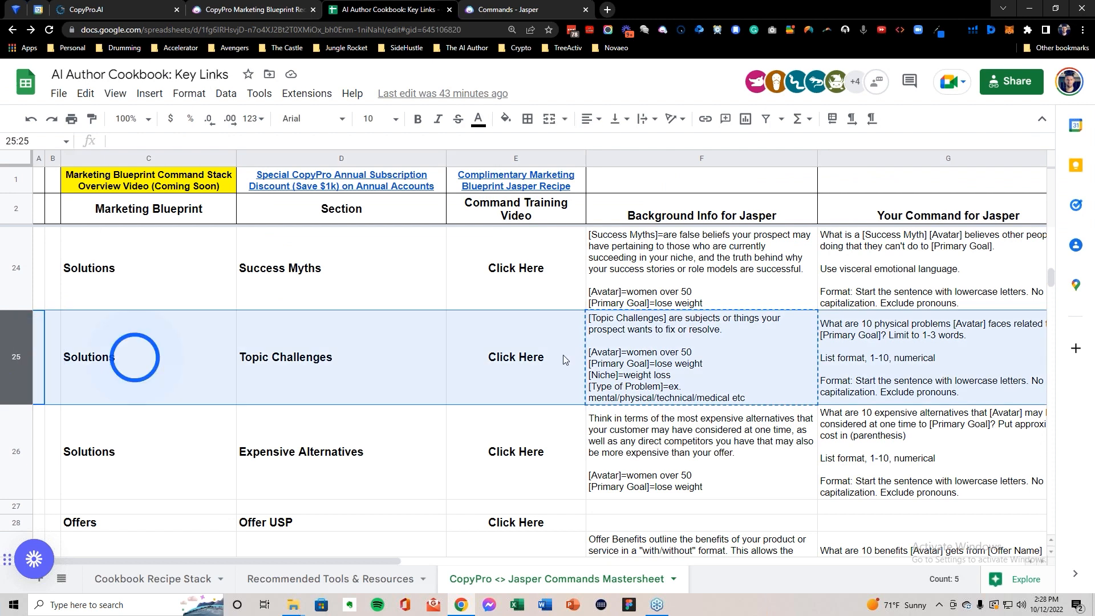
left_click(703, 371)
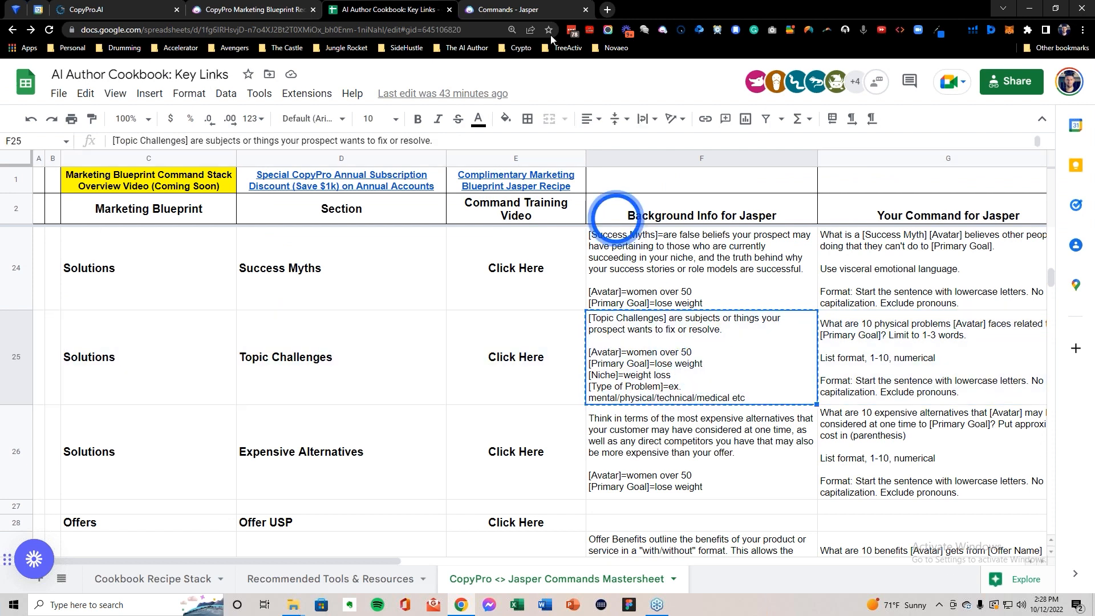
Step: Replace Jasper's background information with the copied Topic Challenges text and remove its enclosing quotation marks
left_click(513, 10)
left_click(240, 262)
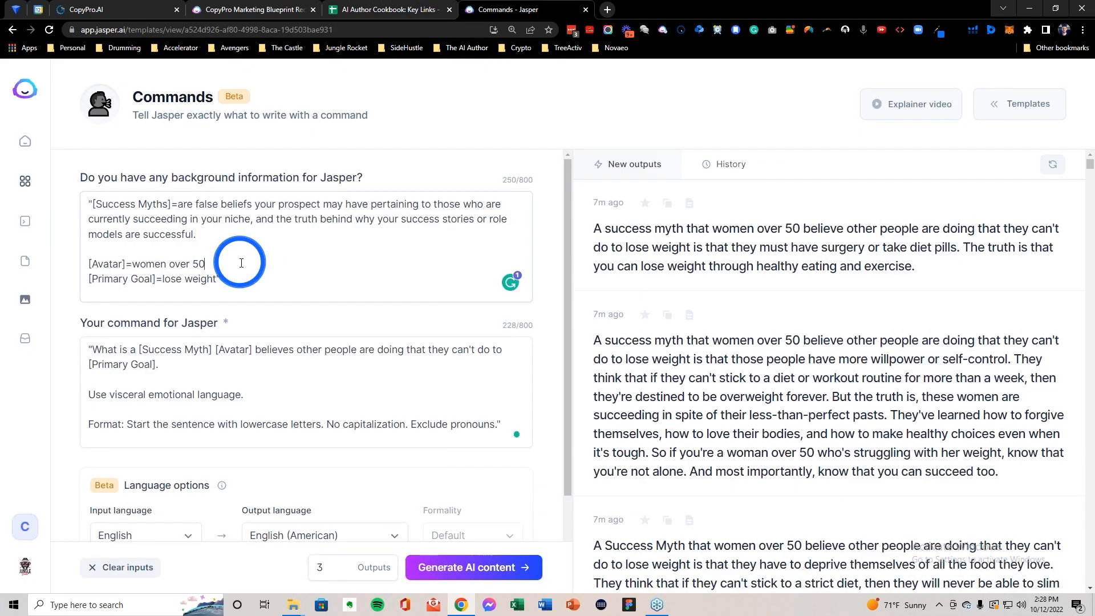
key("ctrl+a")
type("\"[Topic Challenges] are subjects or things your prospect wants to fix or resolve.  [Avatar]=women over 50 [Primary Goal]=lose weight [Niche]=weight loss [Type of Problem]=ex. mental/physical/technical/medical etc")
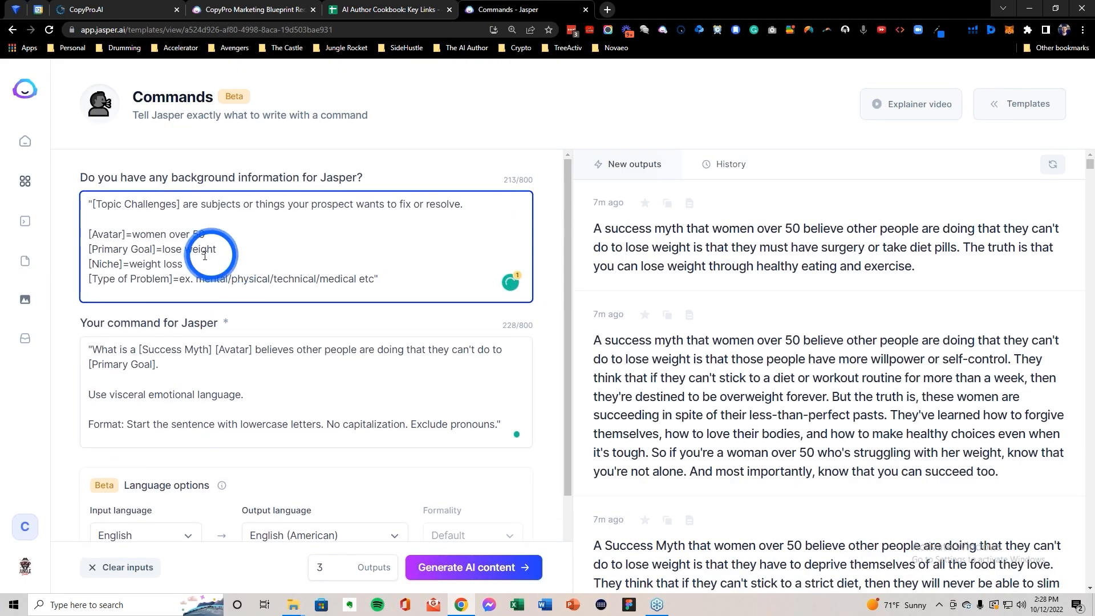
left_click(95, 205)
key("BackSpace")
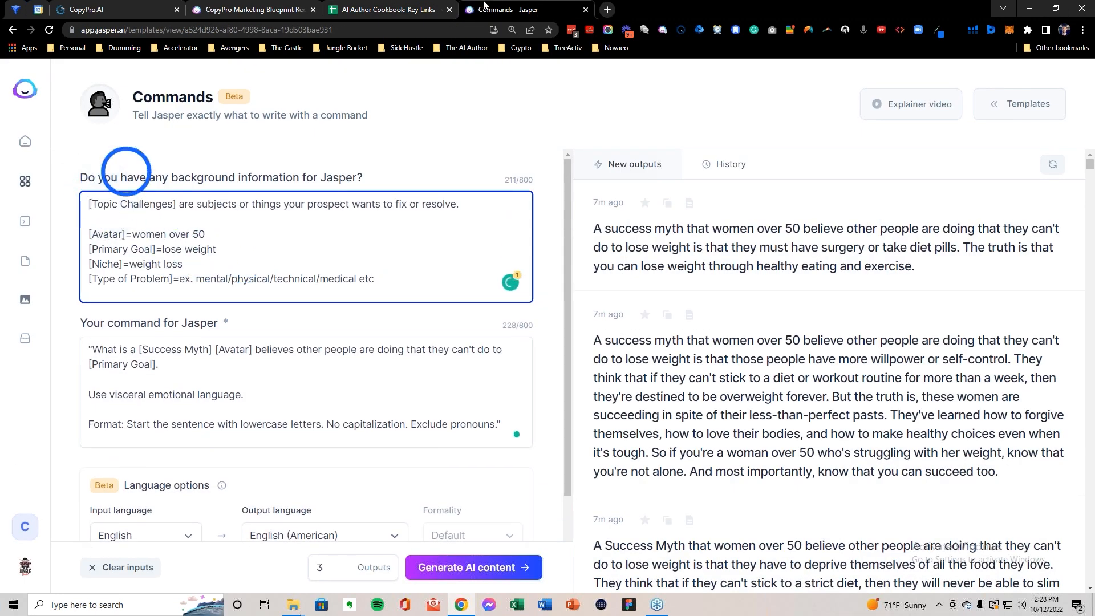
Step: Replace Jasper's command with the Topic Challenges command copied from row 25 of the spreadsheet, removing its enclosing quotation marks
left_click(388, 10)
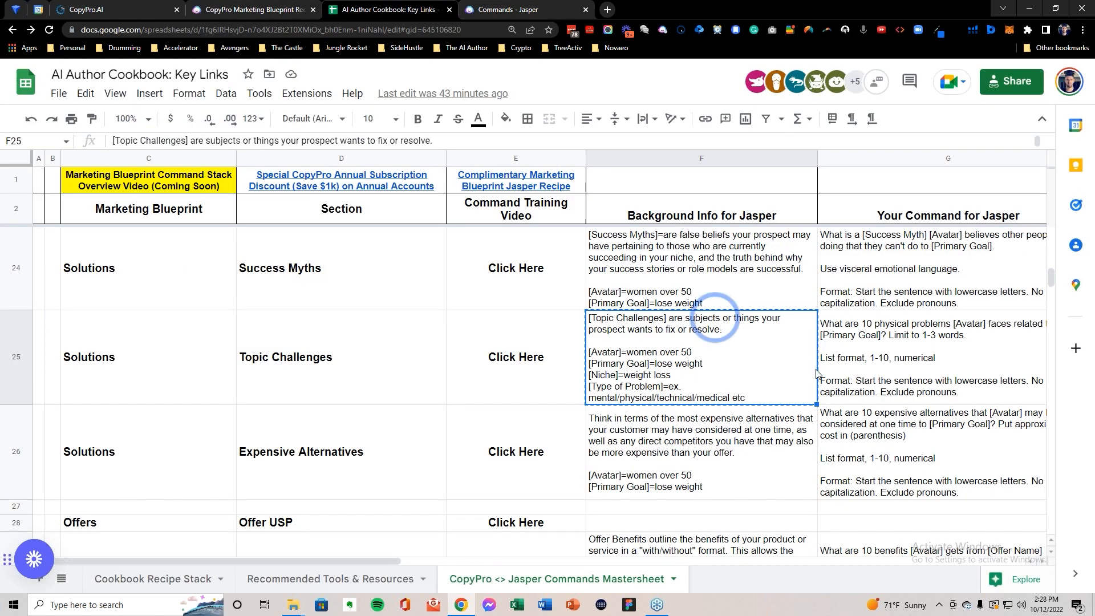
left_click(896, 370)
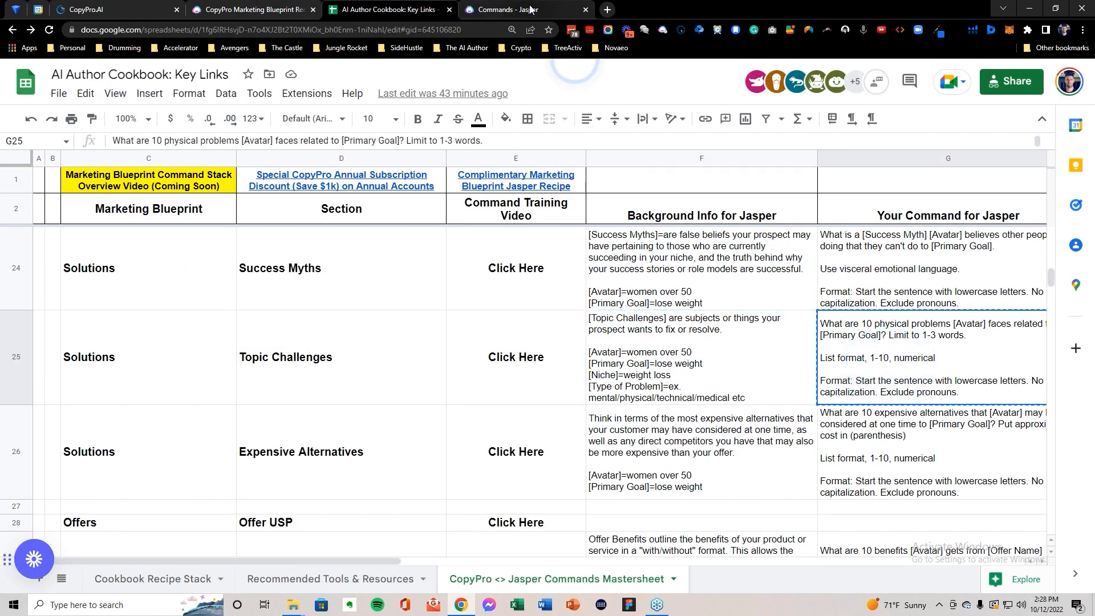
left_click(528, 9)
left_click(457, 417)
key("ctrl+a")
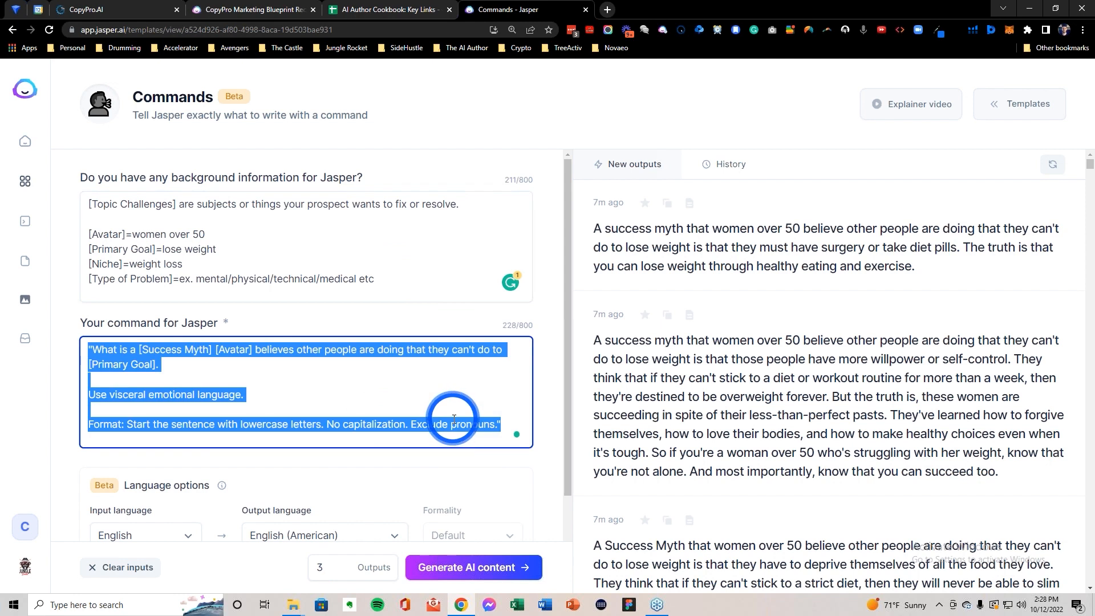
type("\"What are 10 physical problems [Avatar] faces related to [Primary Goal]? Limit to 1-3 words.  List format, 1-10, numerical  Format: Start the sentence with lowercase letters. No capitalization. Exclude pronouns.\"")
key("BackSpace")
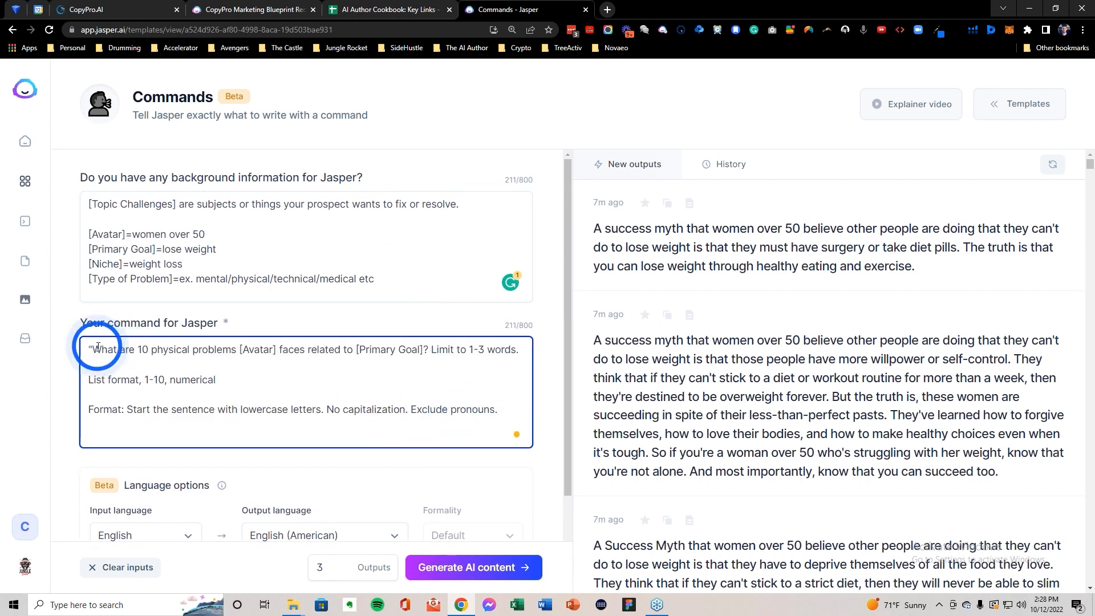
left_click_drag(93, 349, 88, 347)
key("BackSpace")
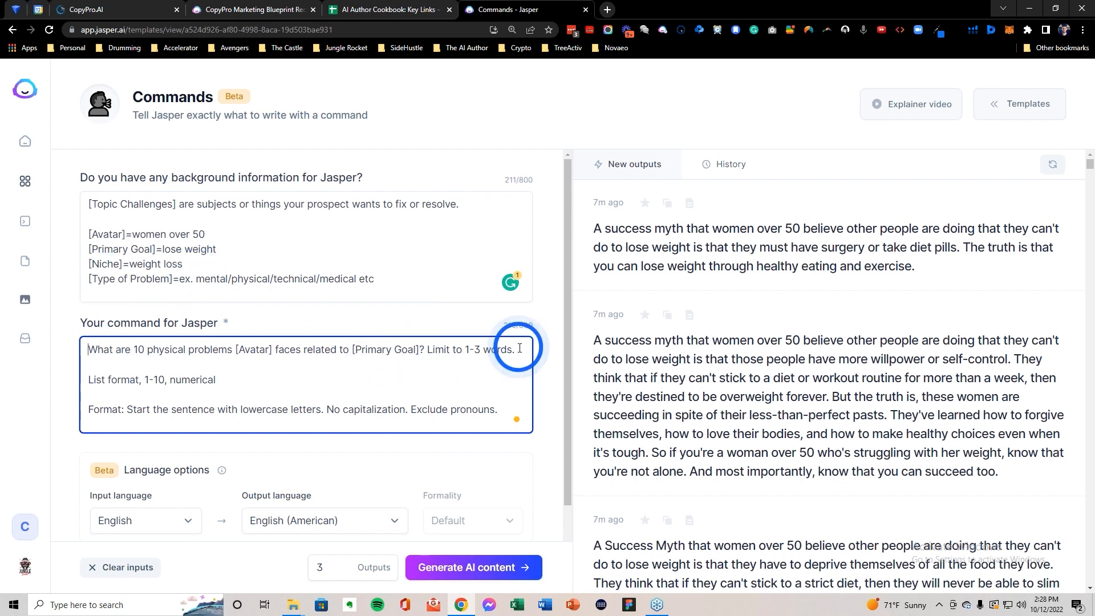
Step: Set [Type of Problem] to physical in Jasper's background information and generate the AI content
left_click_drag(519, 279, 102, 220)
triple_click(132, 278)
left_click(206, 282)
left_click(228, 278)
left_click(274, 275)
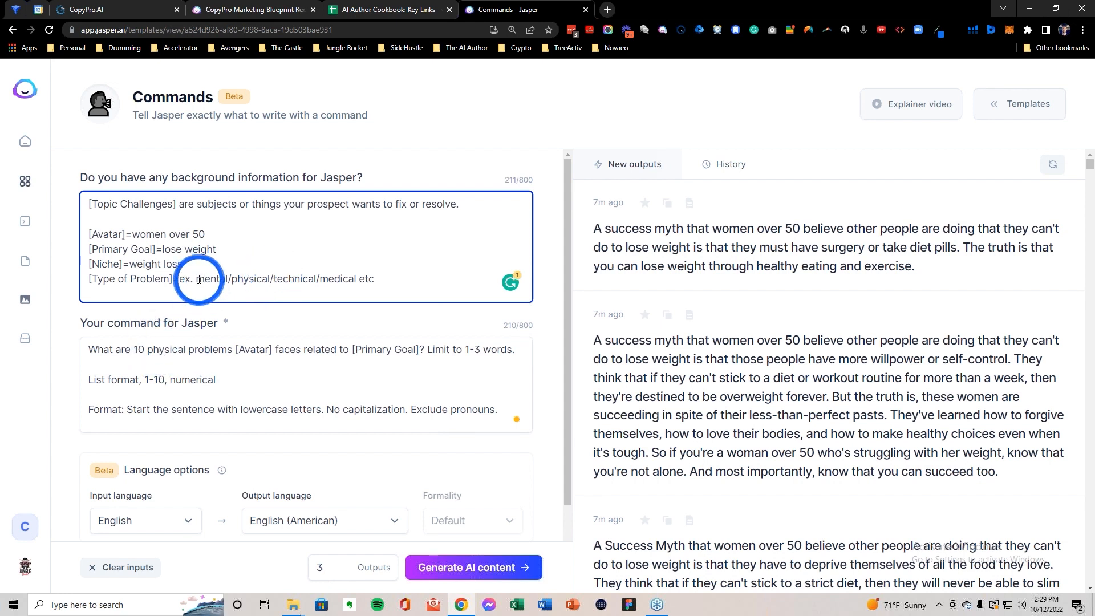
left_click_drag(180, 279, 374, 279)
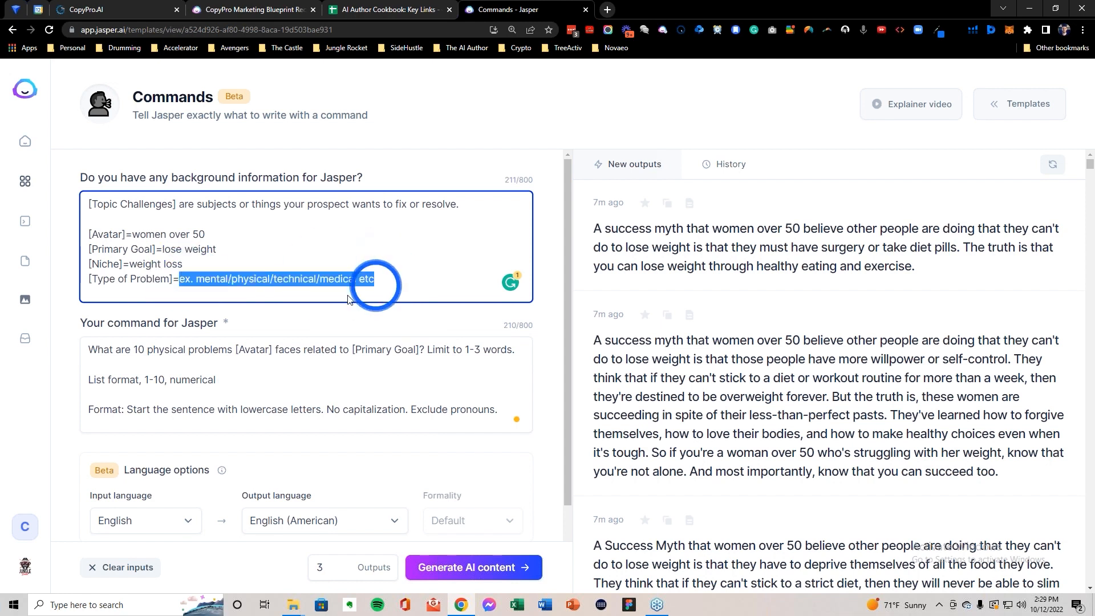
type("phy")
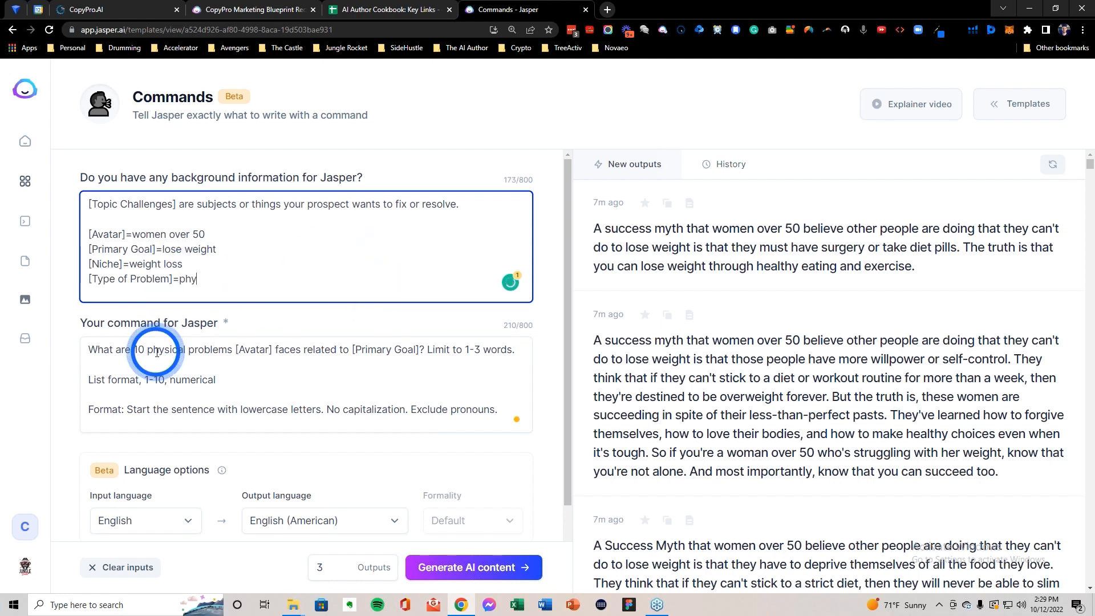
type("sical")
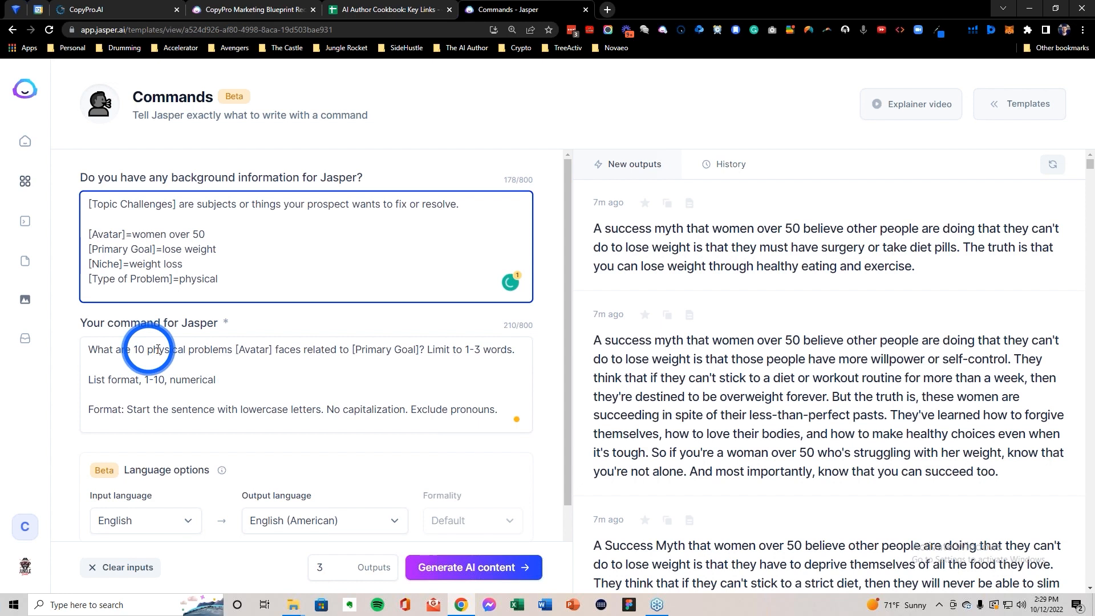
left_click(459, 567)
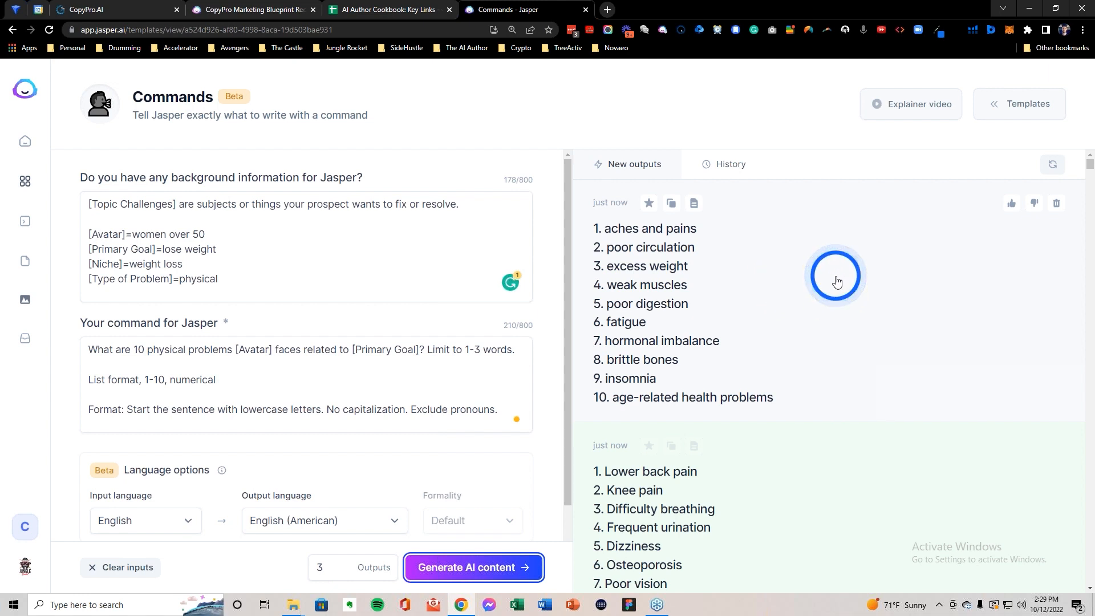
Step: Copy "poor circulation" from the first generated list and use it as the topic of the Topic Challenges entry in CopyPro
left_click(684, 255)
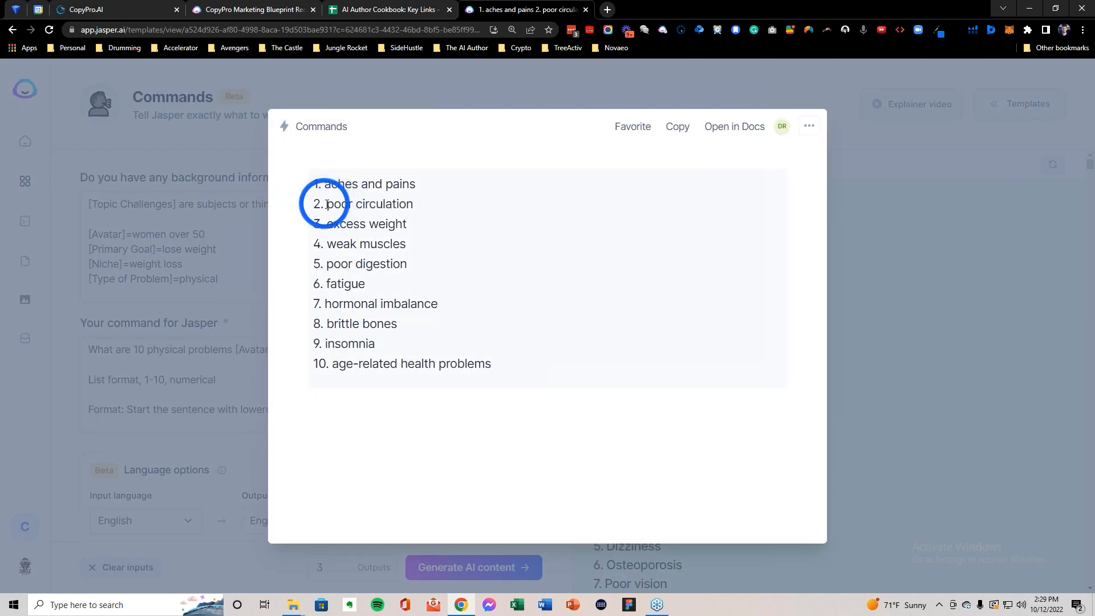
left_click_drag(323, 205, 429, 204)
key("ctrl+c")
left_click(86, 9)
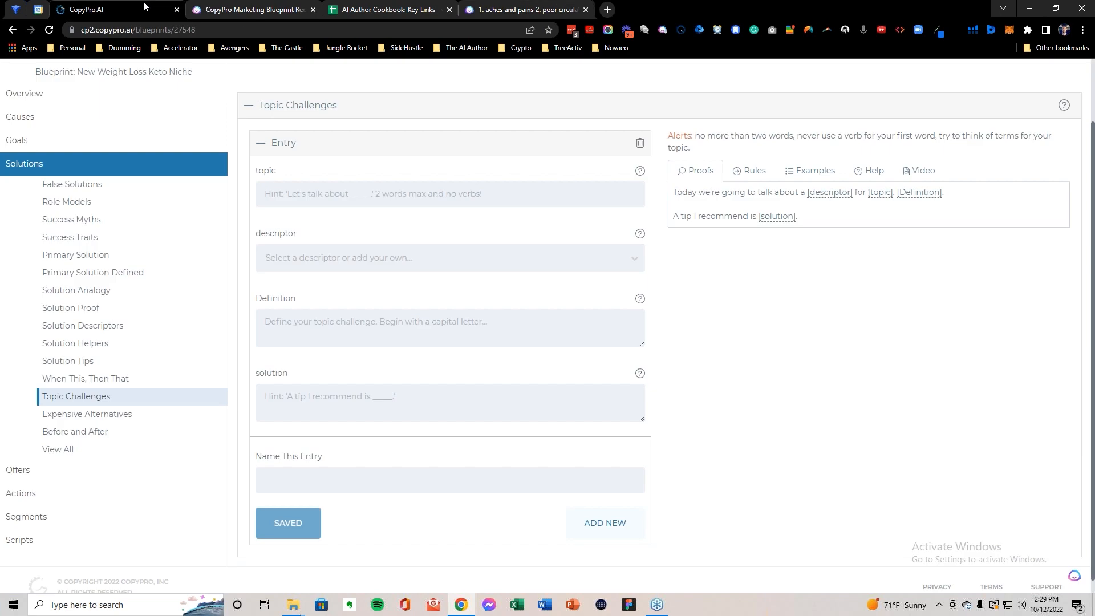
left_click(318, 195)
key("ctrl+v")
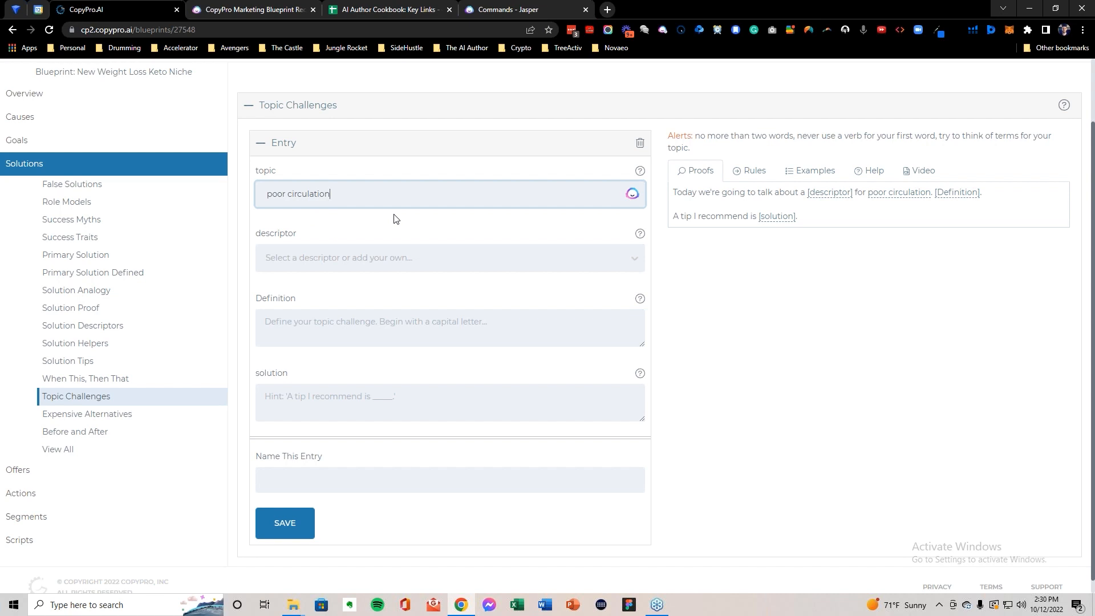
Step: Choose "fix" as the descriptor of the Topic Challenges entry
left_click(344, 259)
left_click(344, 257)
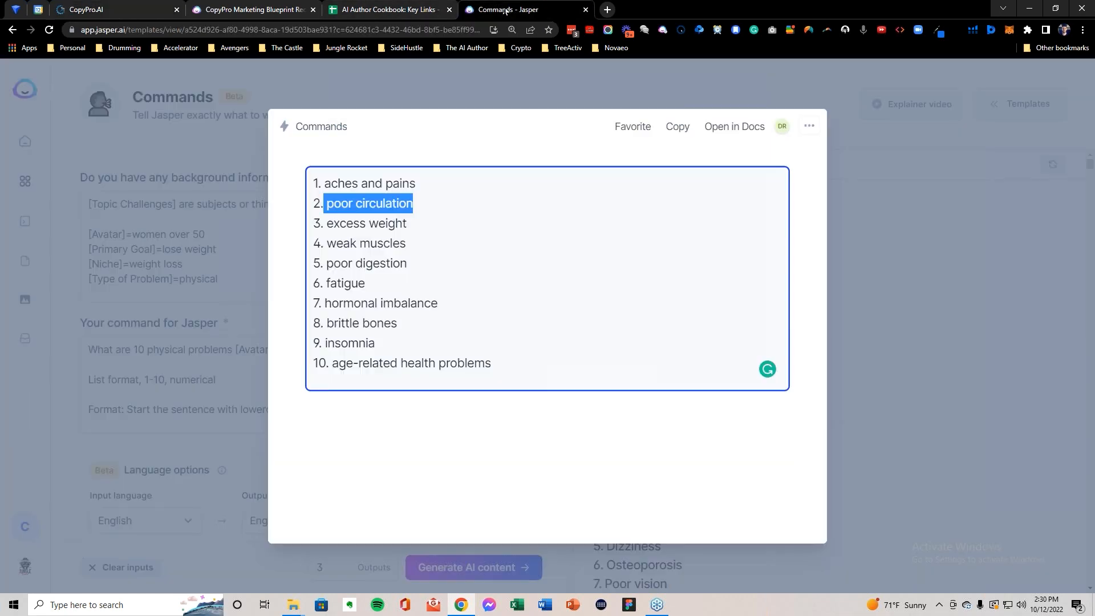
left_click(508, 10)
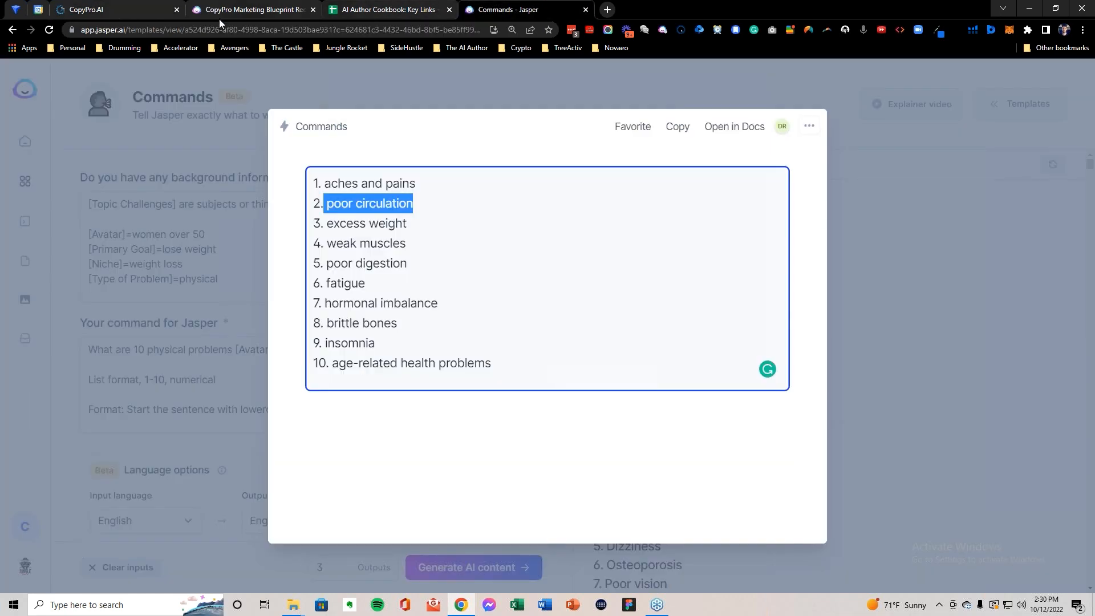
left_click(132, 11)
left_click(293, 259)
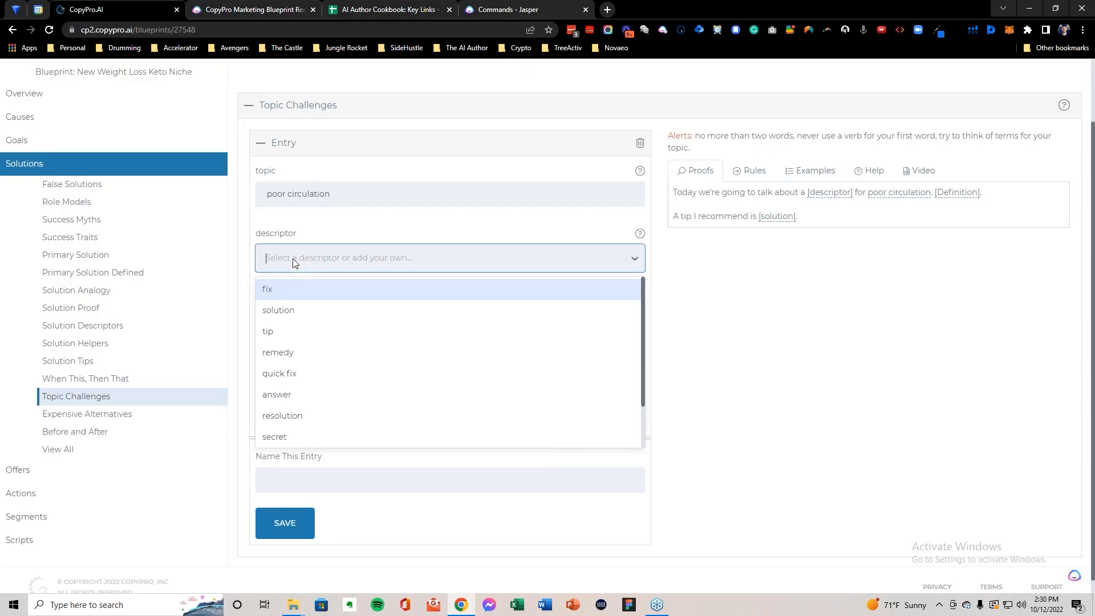
left_click(288, 293)
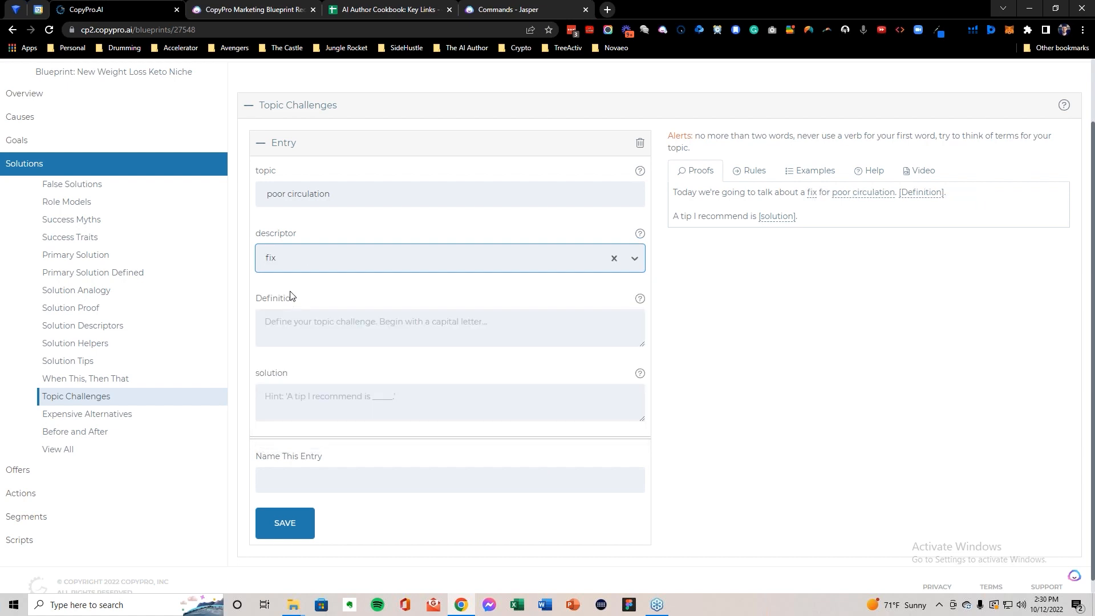
Step: Return to Jasper and close the opened list of physical problems to get back to the command form
left_click(330, 324)
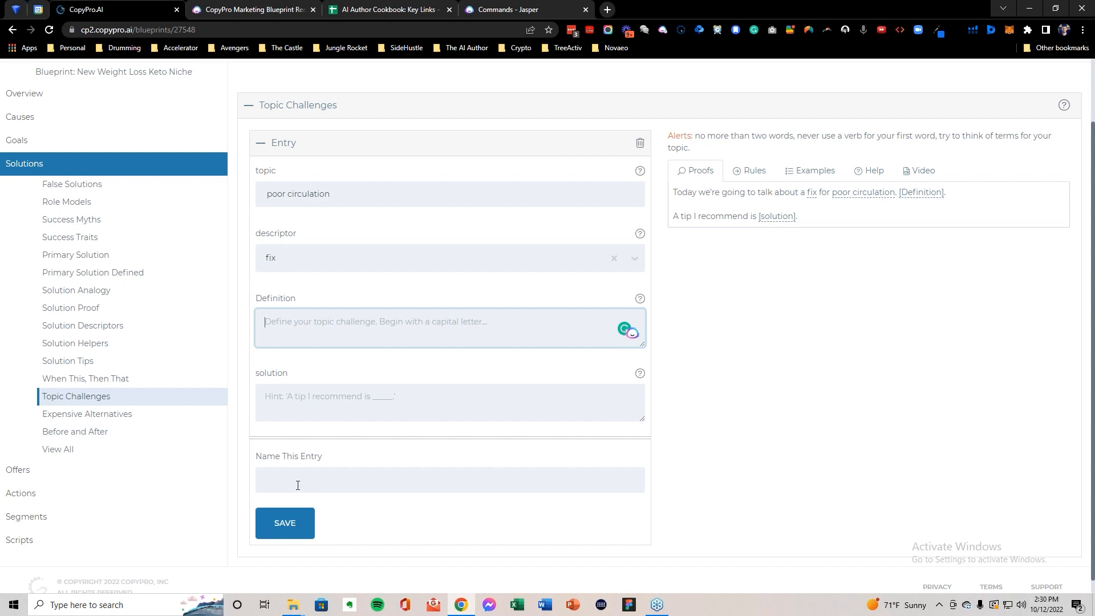
left_click(311, 195)
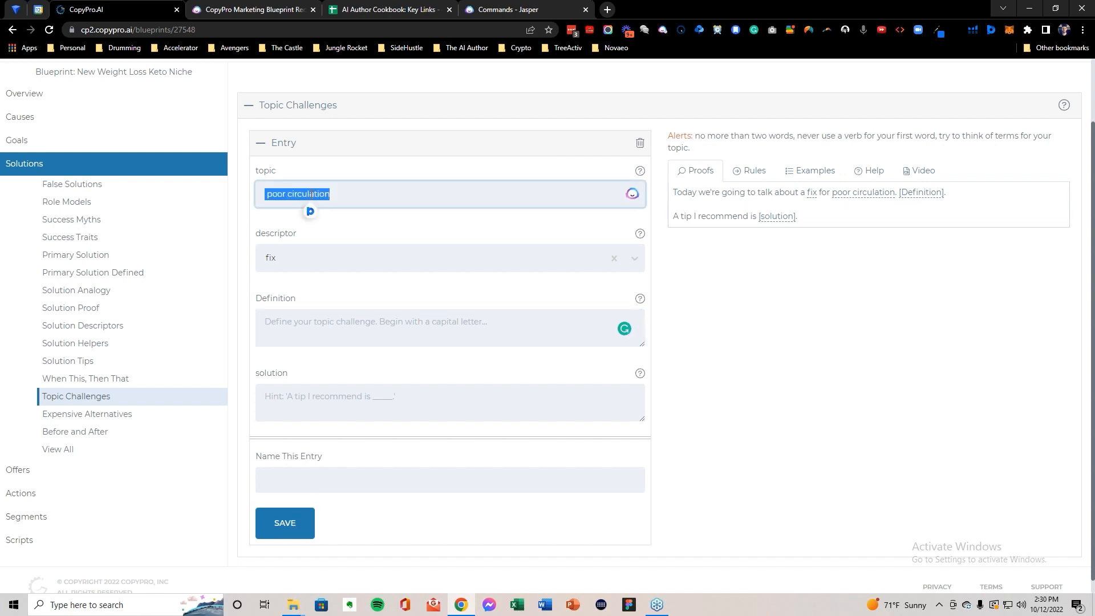
left_click(399, 7)
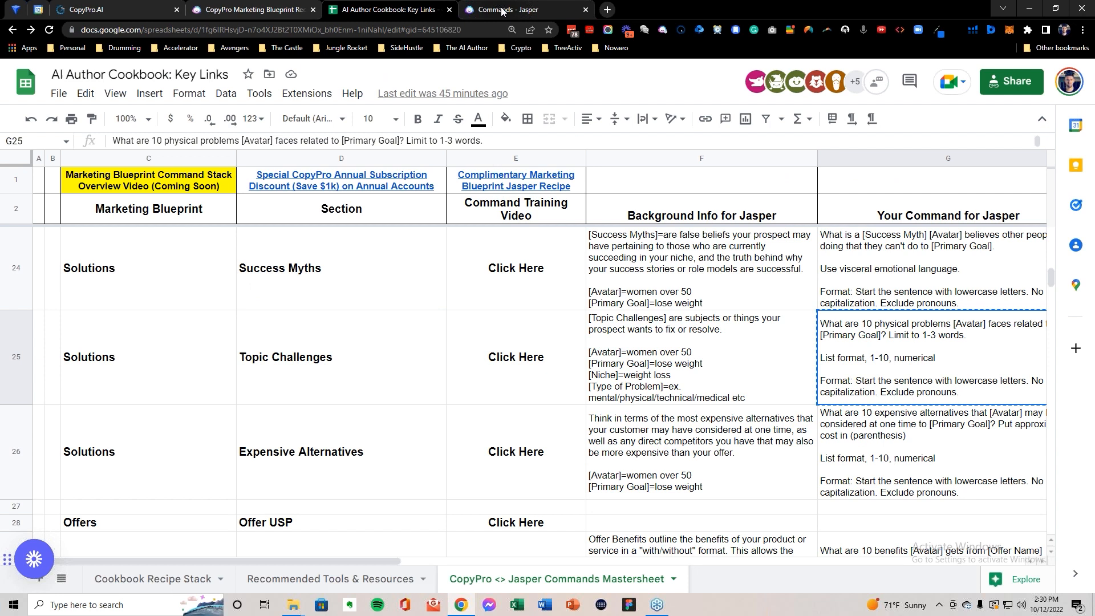
left_click(502, 10)
left_click(228, 270)
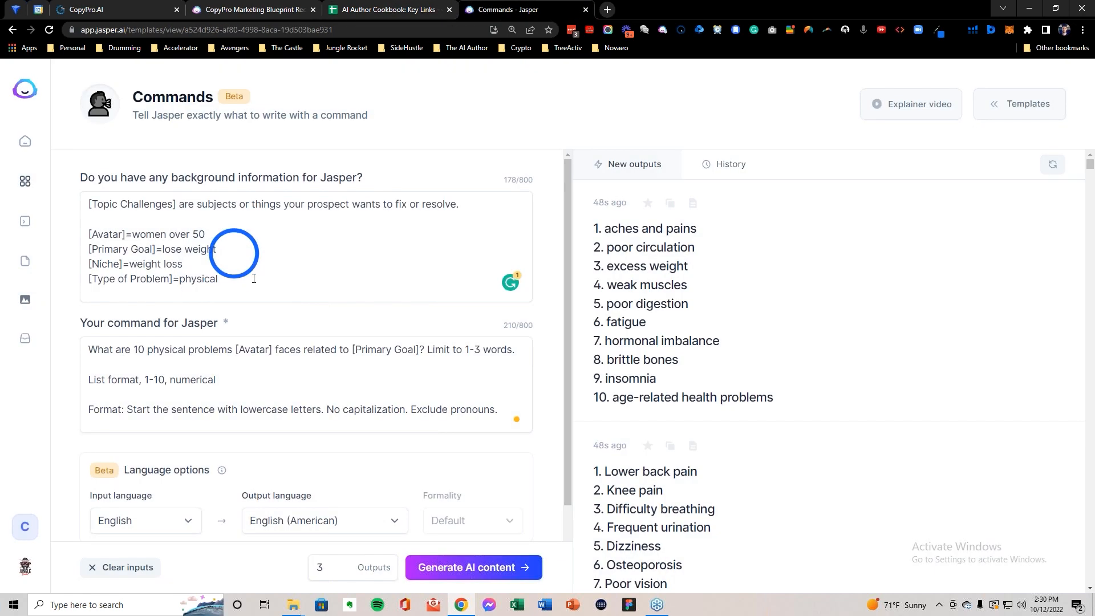
left_click(257, 278)
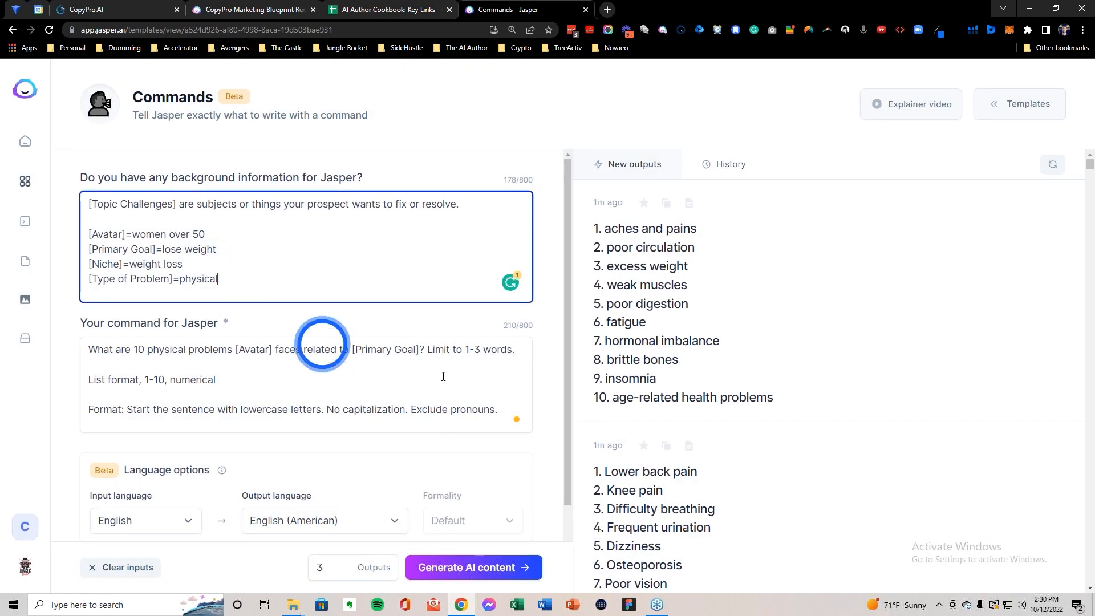
left_click(502, 406)
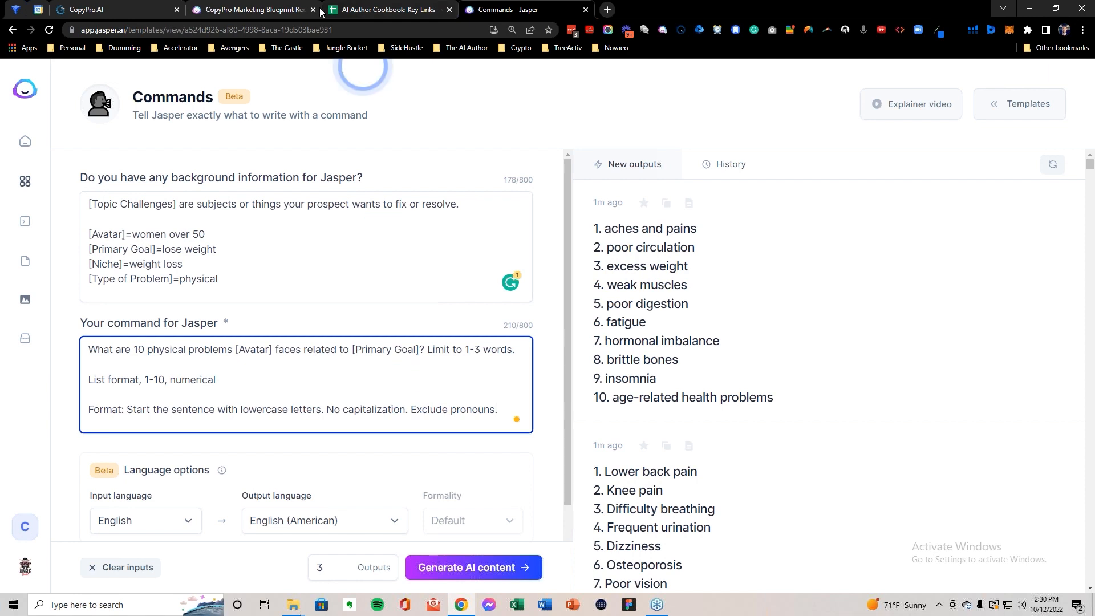
Step: Insert a blank row below row 25 of the spreadsheet and fill the "Topic Challenges" section name down into it
left_click(374, 10)
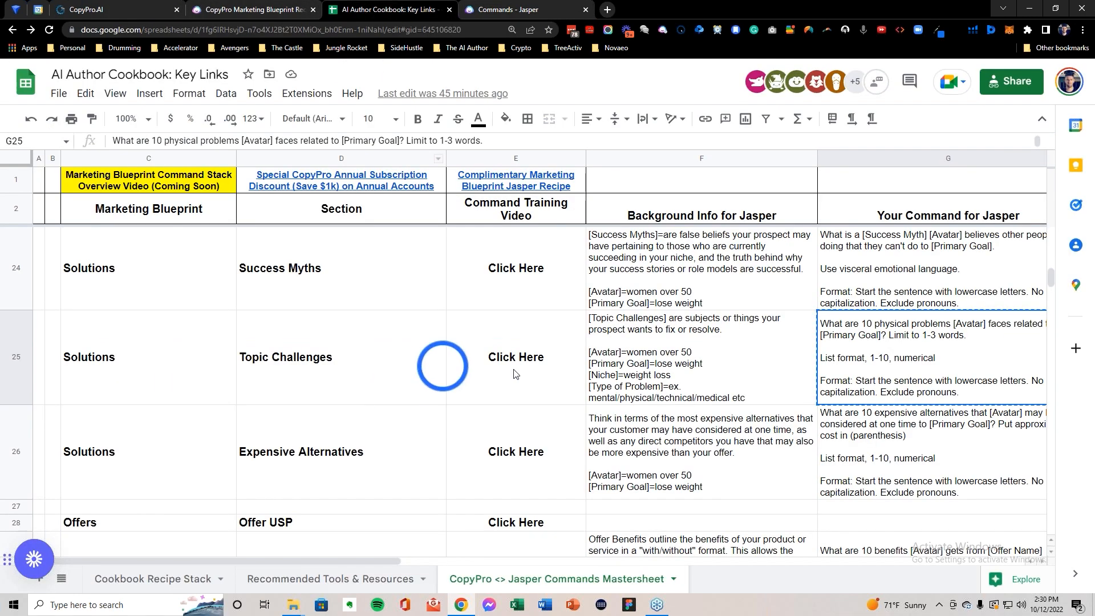
left_click(25, 352)
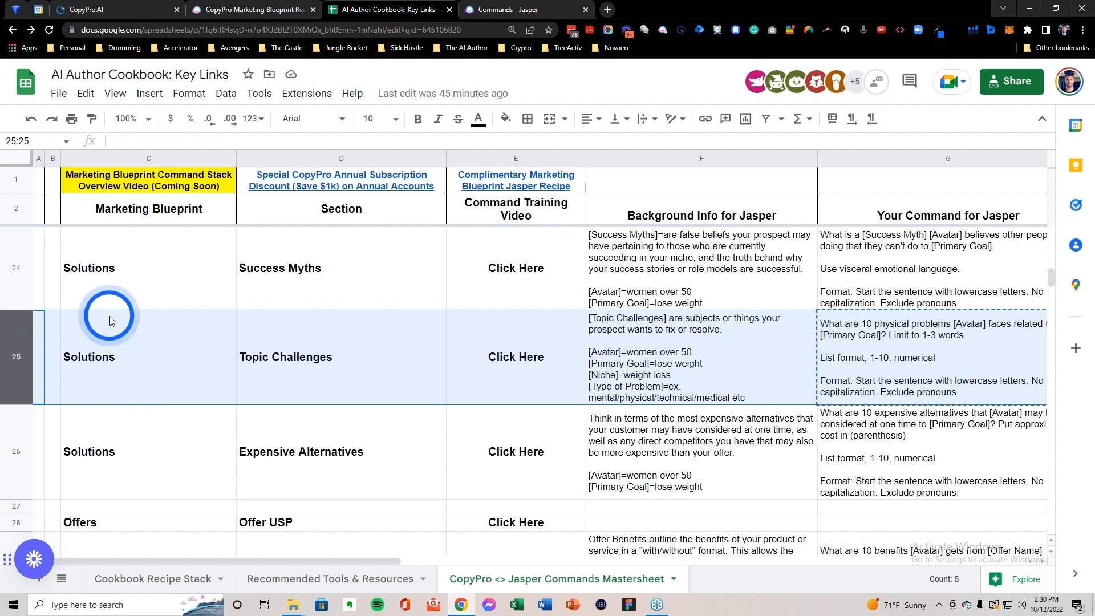
right_click(19, 351)
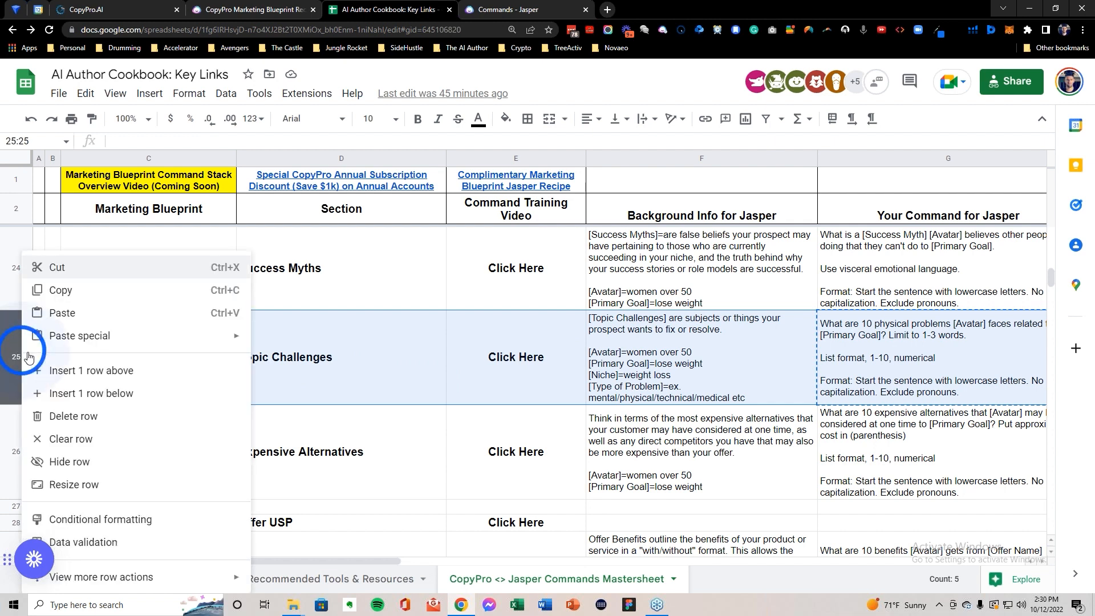
left_click(73, 394)
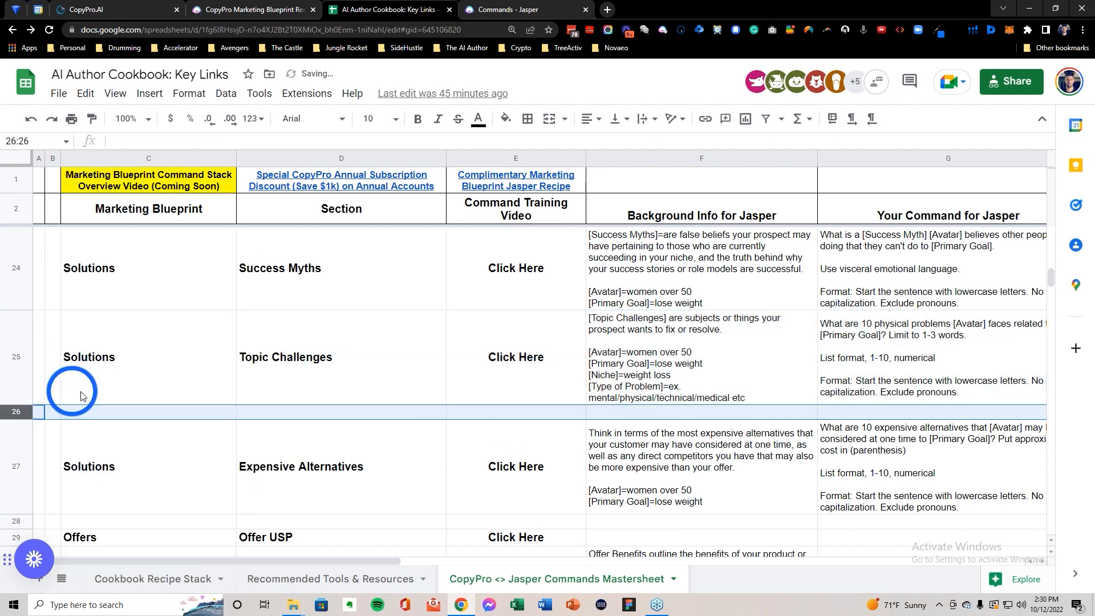
left_click(312, 379)
left_click_drag(444, 404, 443, 415)
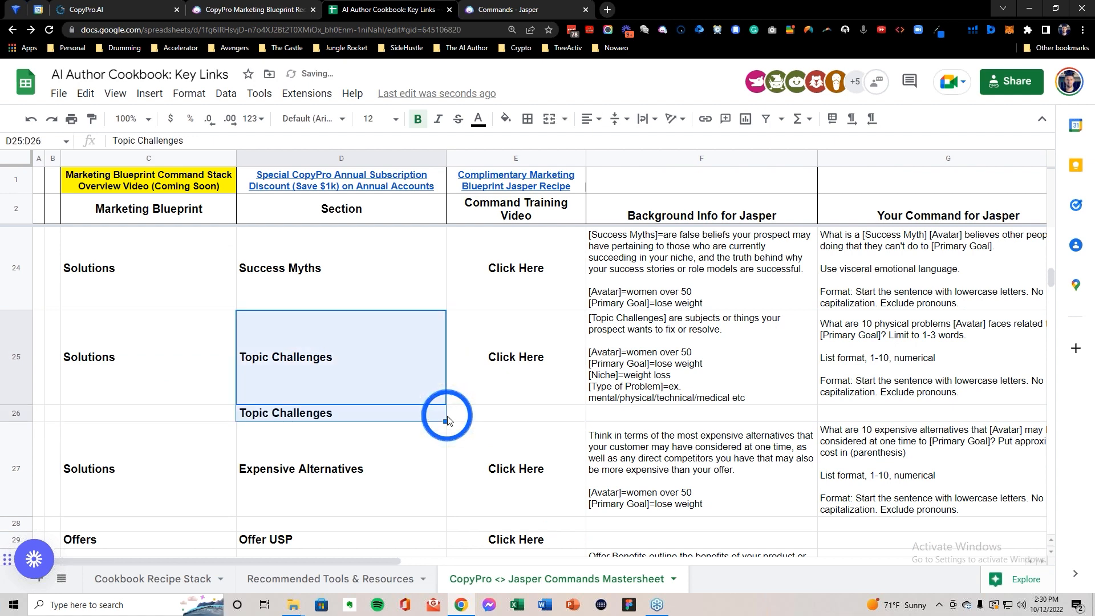
Step: Check the entry's Definition field in CopyPro and enter the note "add: Definition + Fix" in spreadsheet cell F26
left_click(135, 10)
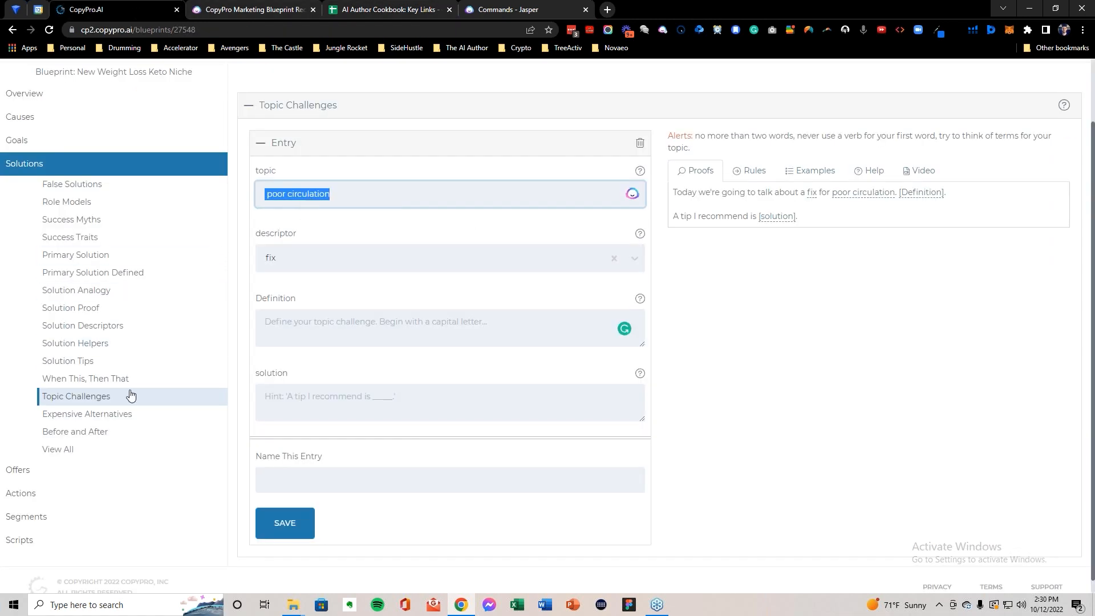
left_click(274, 295)
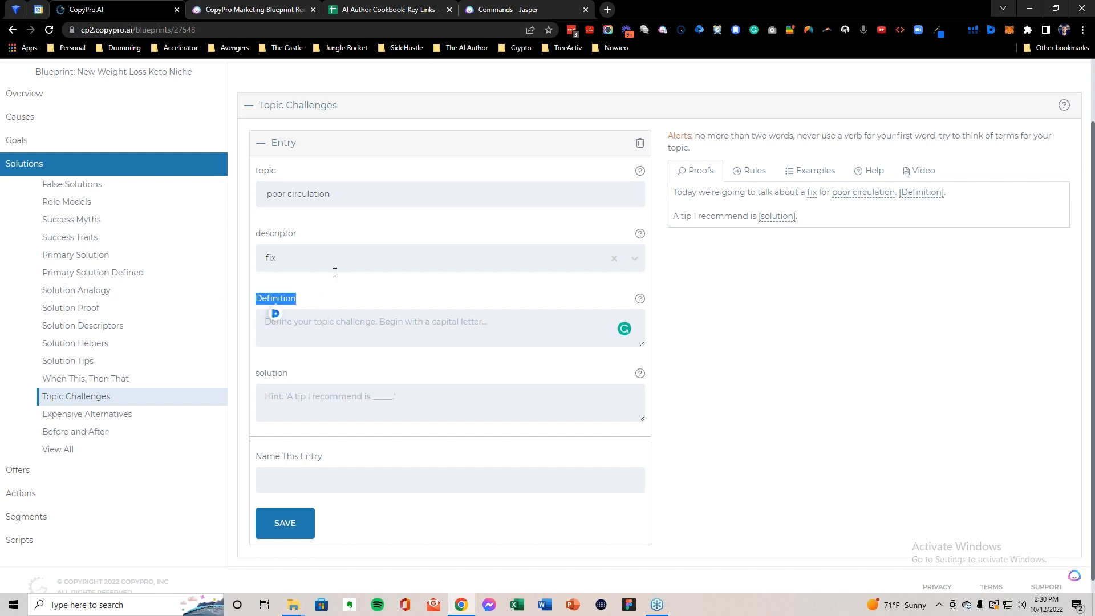
left_click(510, 10)
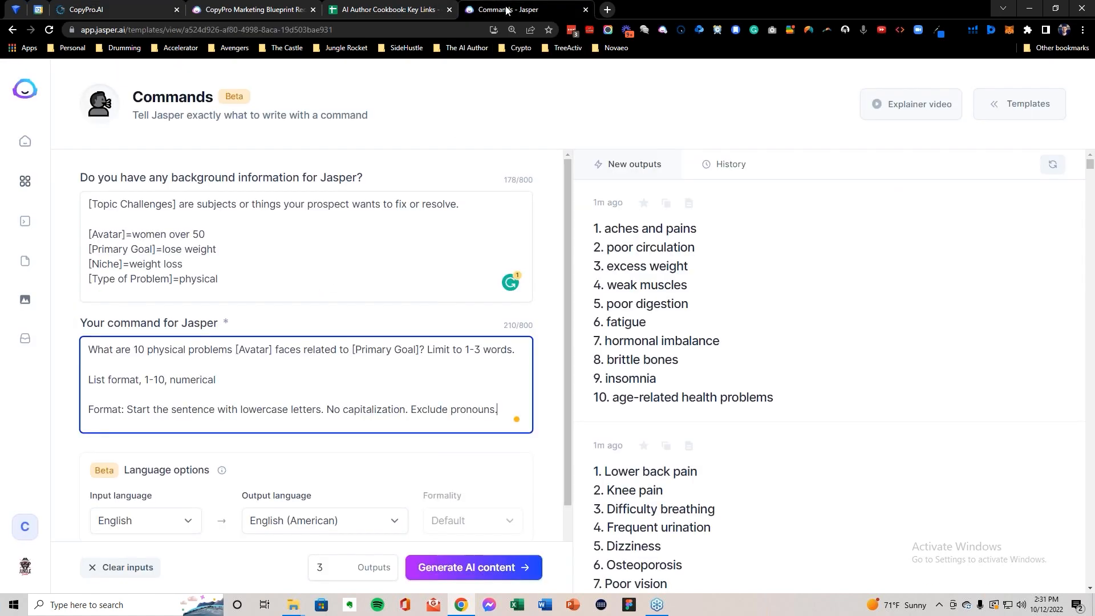
left_click(414, 12)
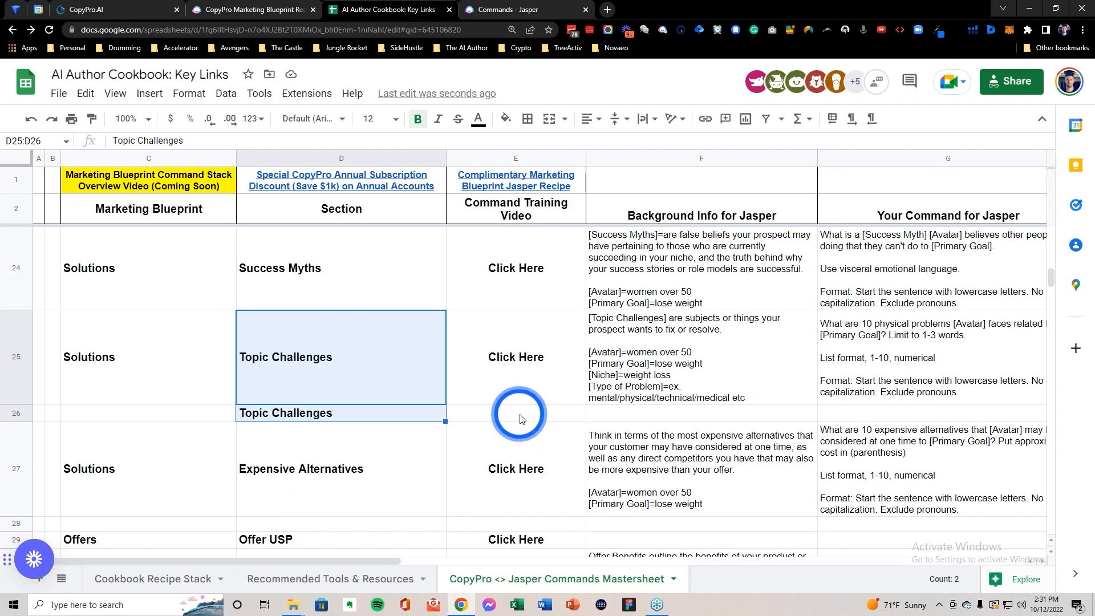
double_click(619, 413)
key("Caps_Lock")
type("add:")
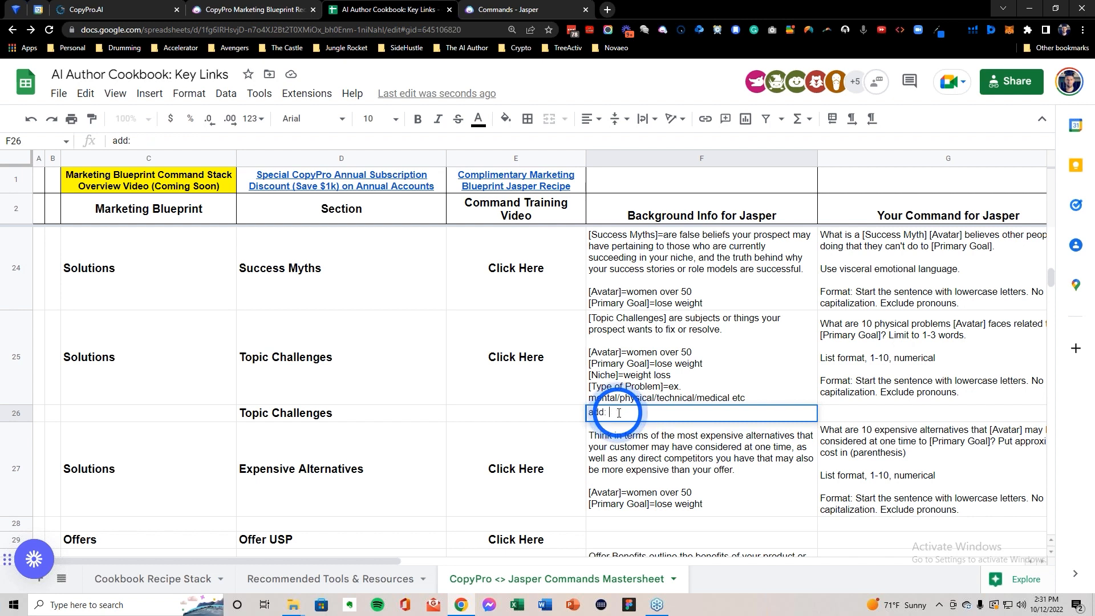
key("Caps_Lock")
type(": Definition + Fix")
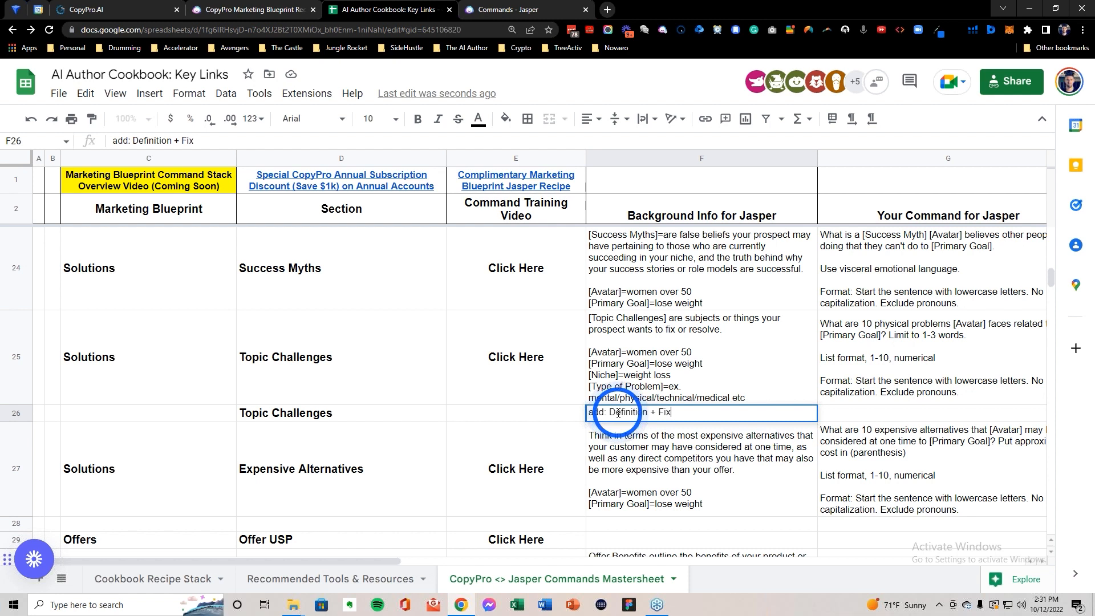
left_click_drag(76, 414, 580, 427)
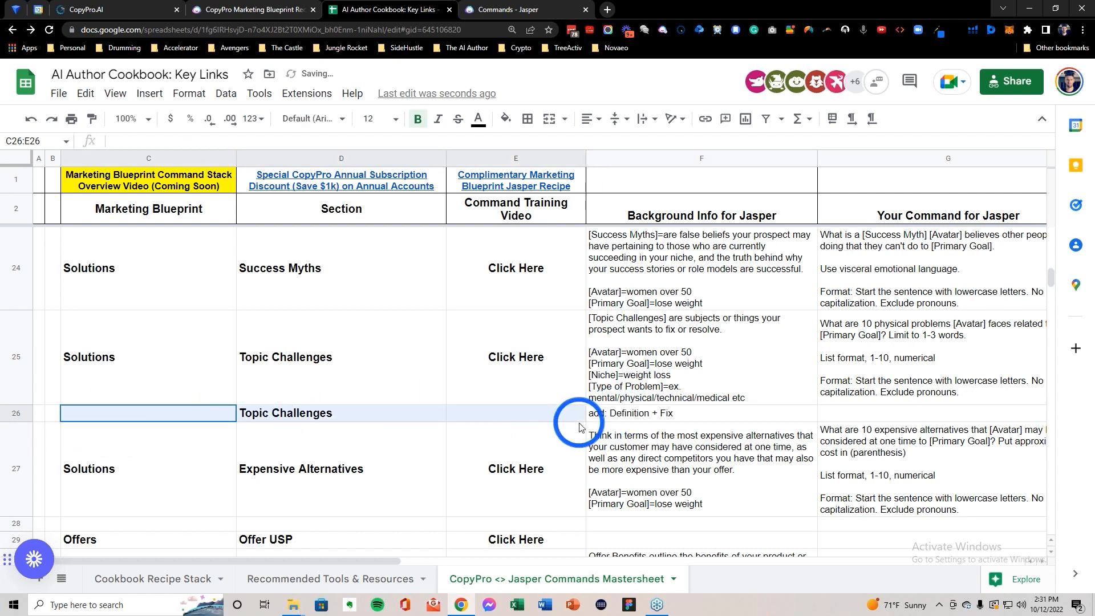
Step: Fill "Solutions" into cell C26 and highlight the new Topic Challenges row, C26 to G26, in yellow
left_click(205, 377)
left_click_drag(236, 404, 838, 419)
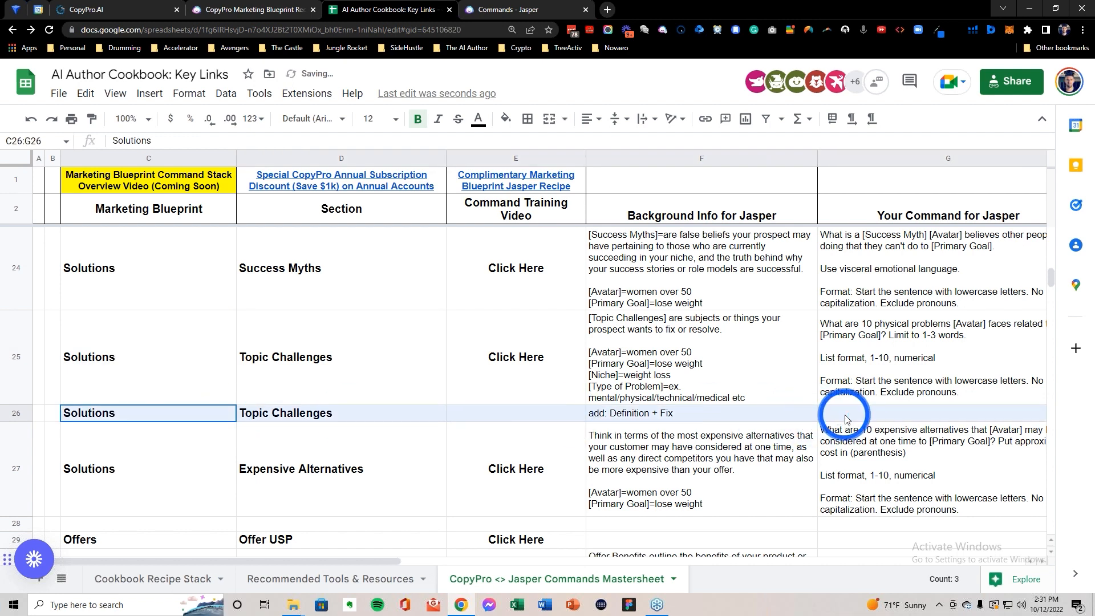
left_click(504, 117)
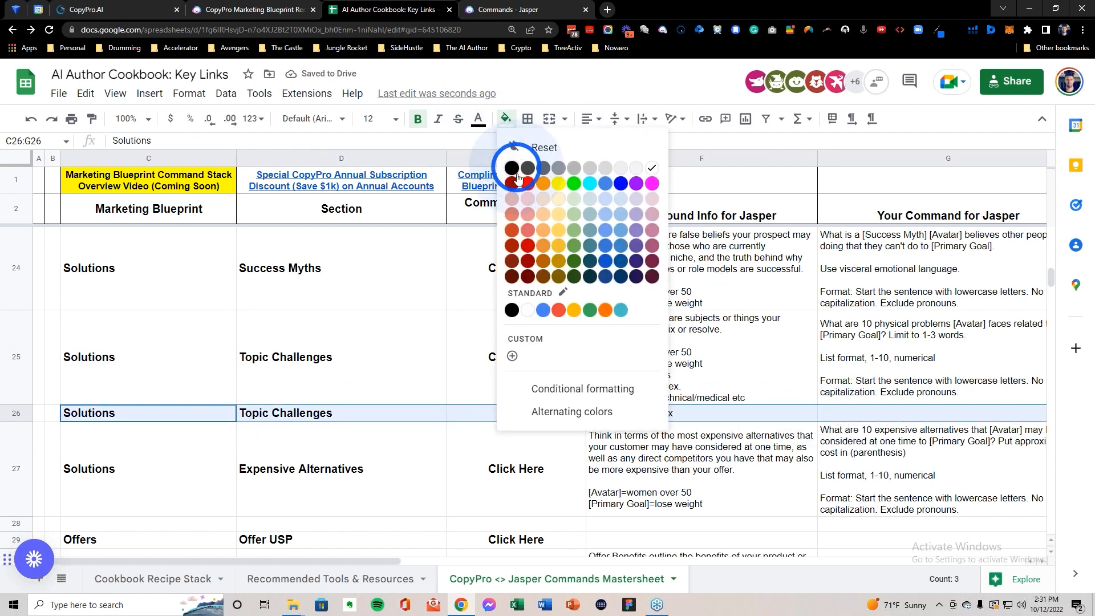
left_click(558, 183)
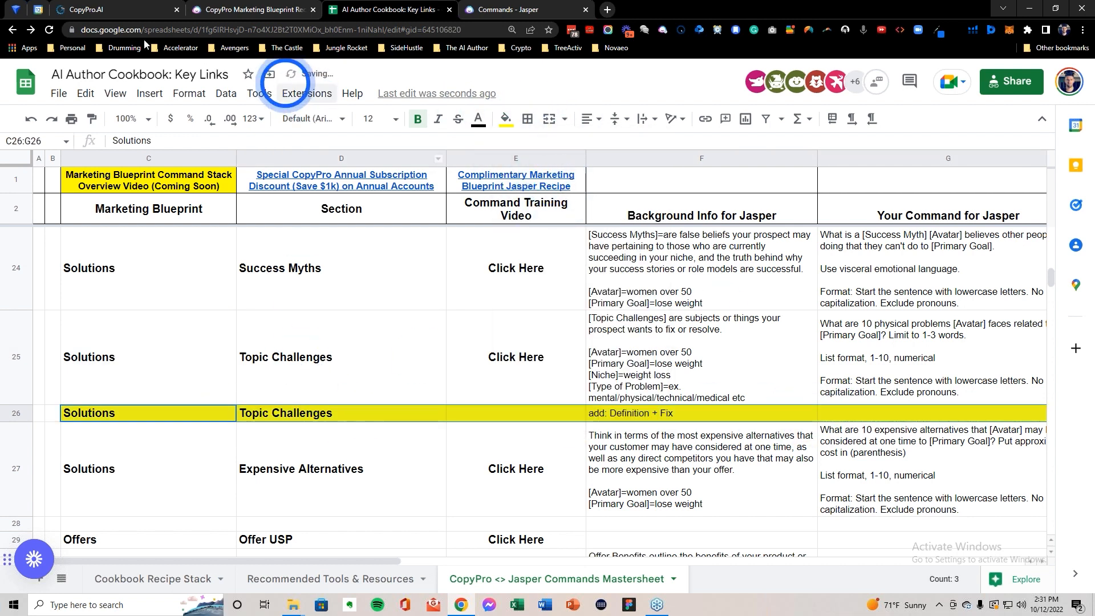
mouse_move(143, 9)
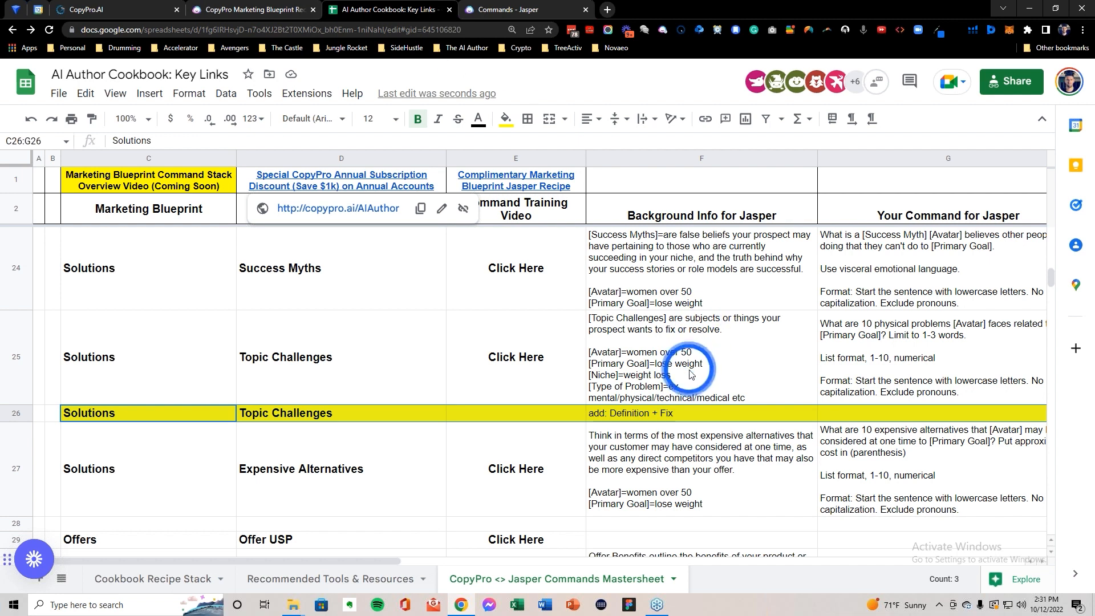
Step: In Jasper, set the type of problem to "spiritual" in the background and command, generate new lists and review them
left_click(491, 9)
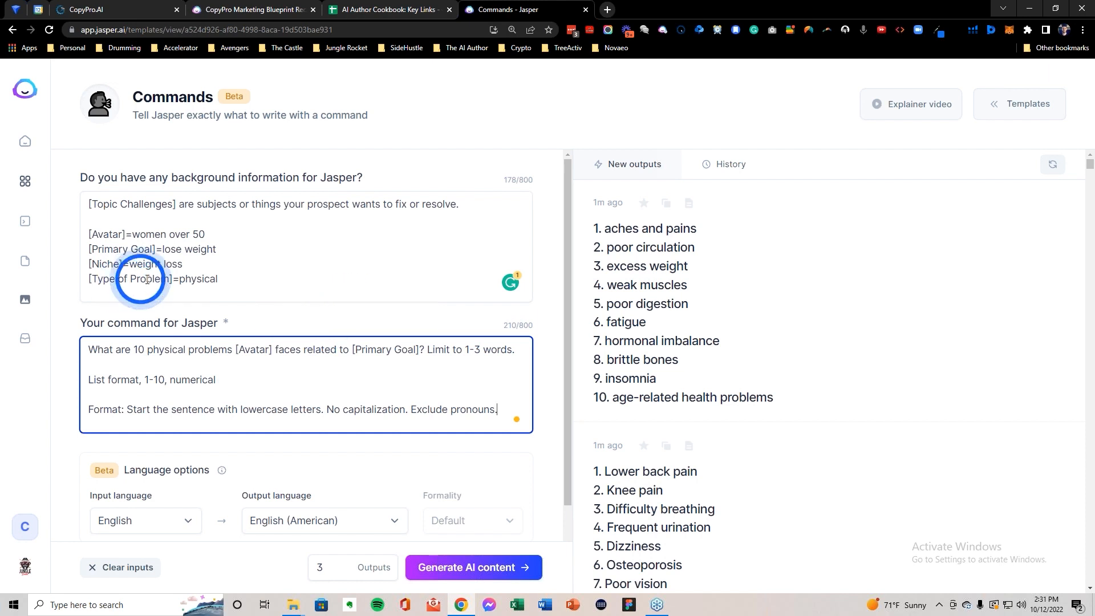
double_click(205, 279)
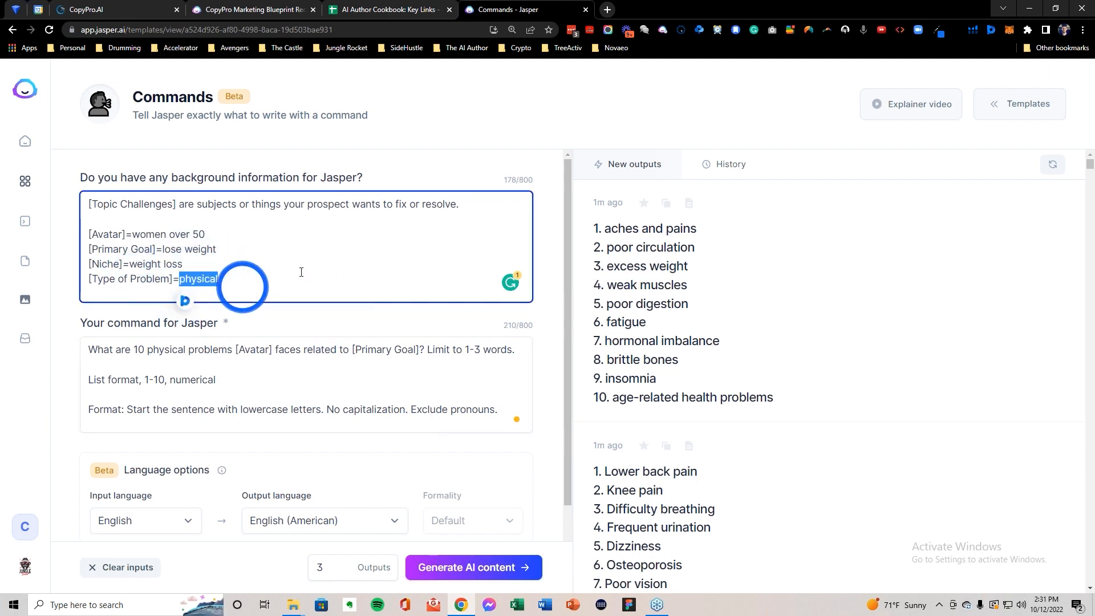
type("spiritual")
double_click(201, 280)
key("ctrl+c")
double_click(214, 350)
double_click(170, 349)
key("ctrl+v")
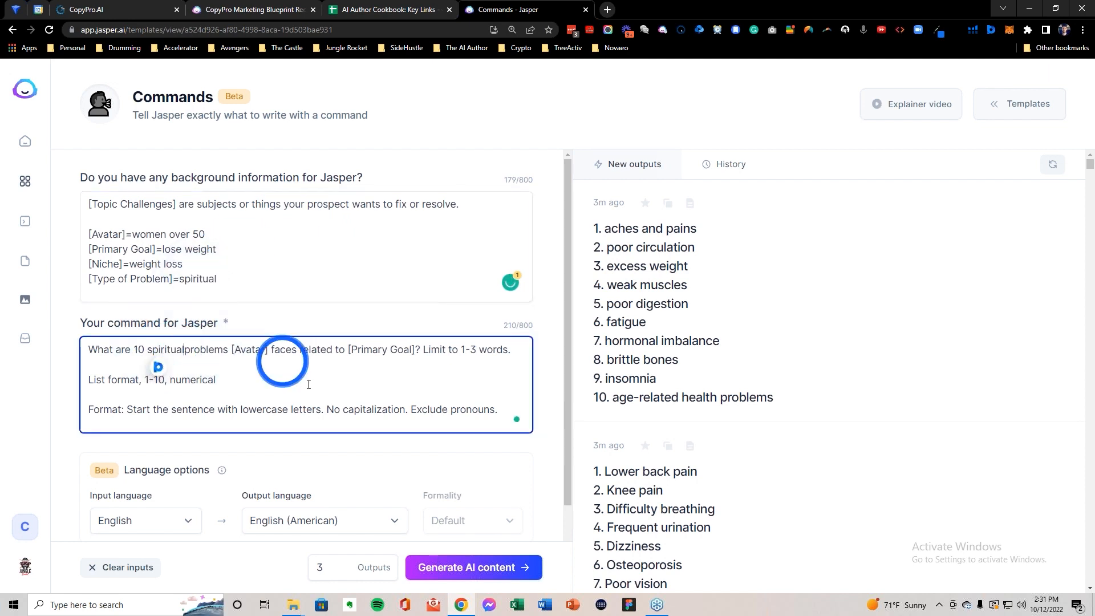
left_click(469, 566)
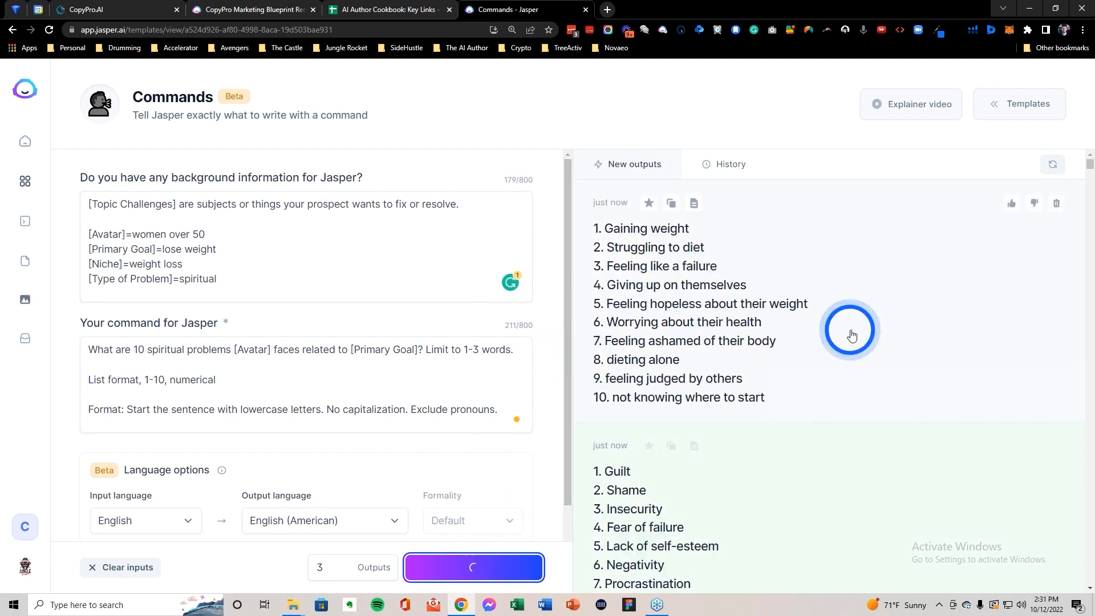
scroll(656, 485, "down", 1)
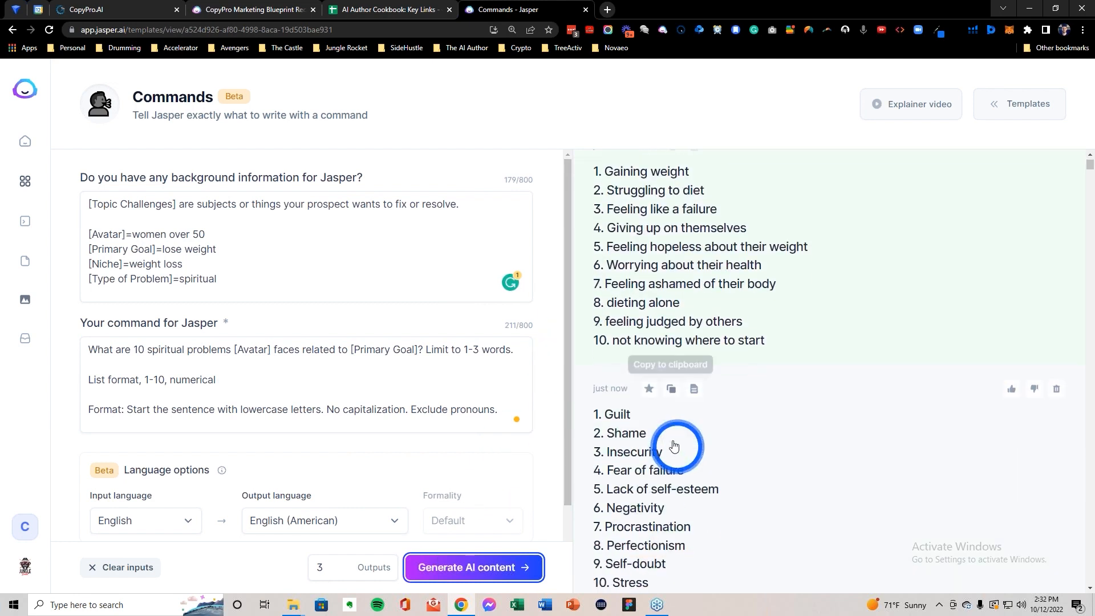
scroll(632, 552, "down", 1)
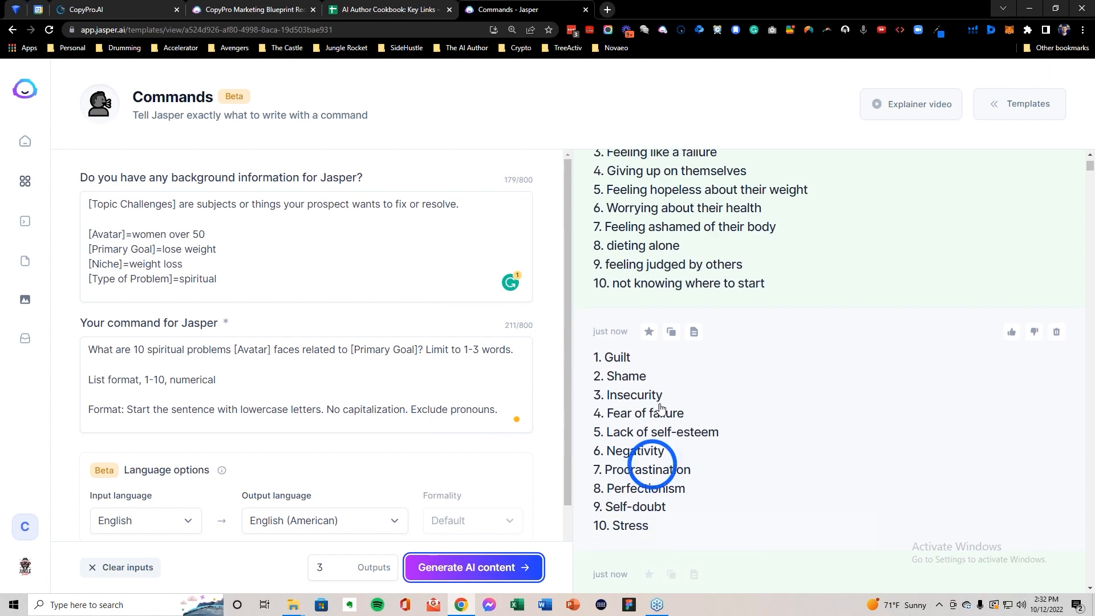
scroll(655, 385, "up", 1)
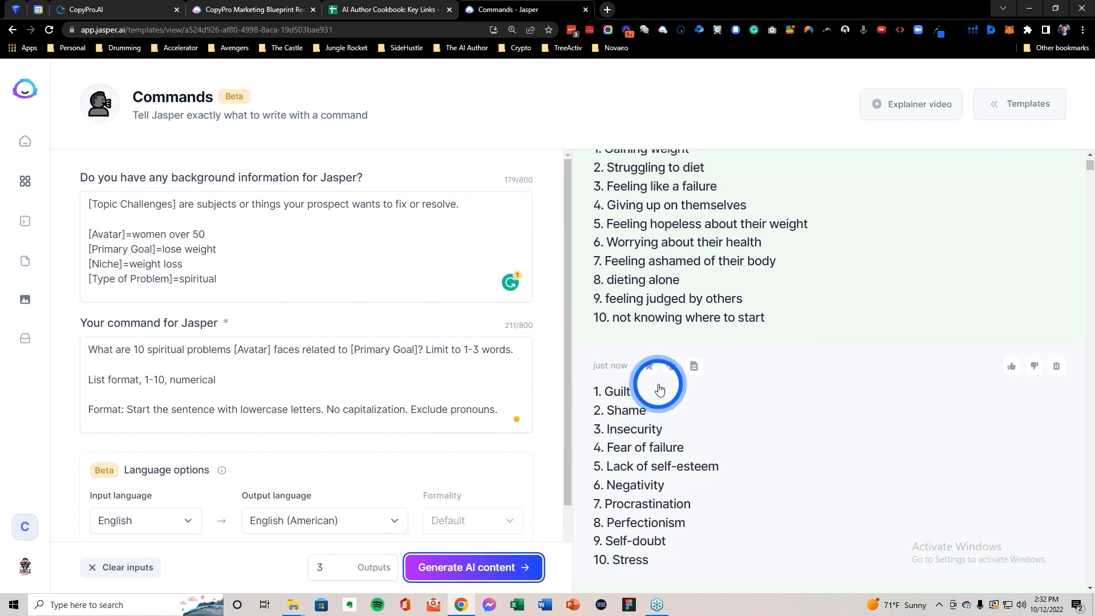
Step: Change the type of problem to "technical" in both the background information and the command, and generate new lists
double_click(197, 279)
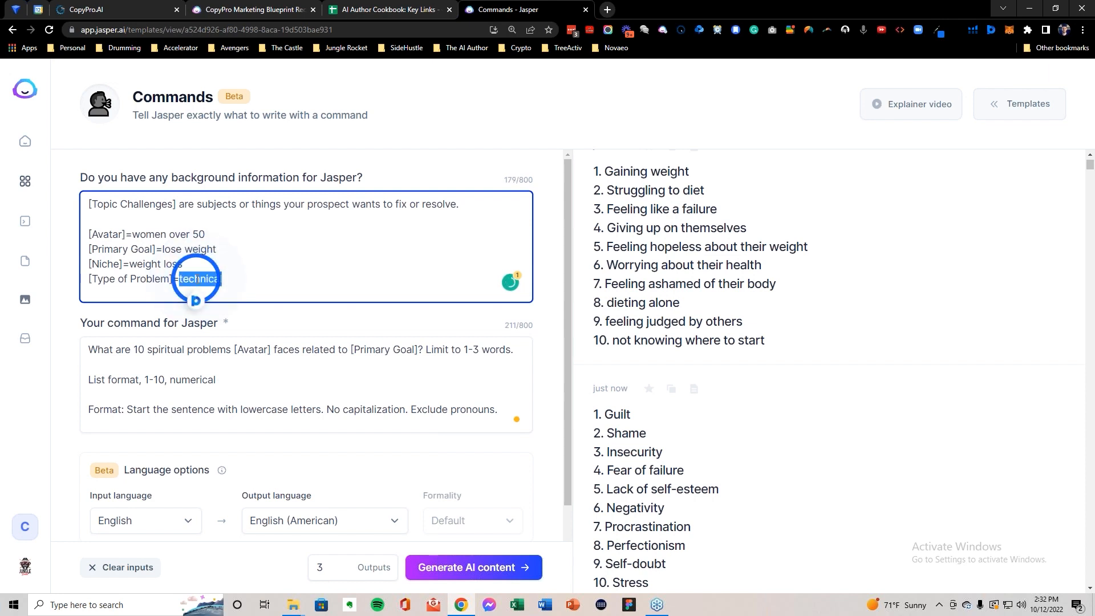
double_click(174, 349)
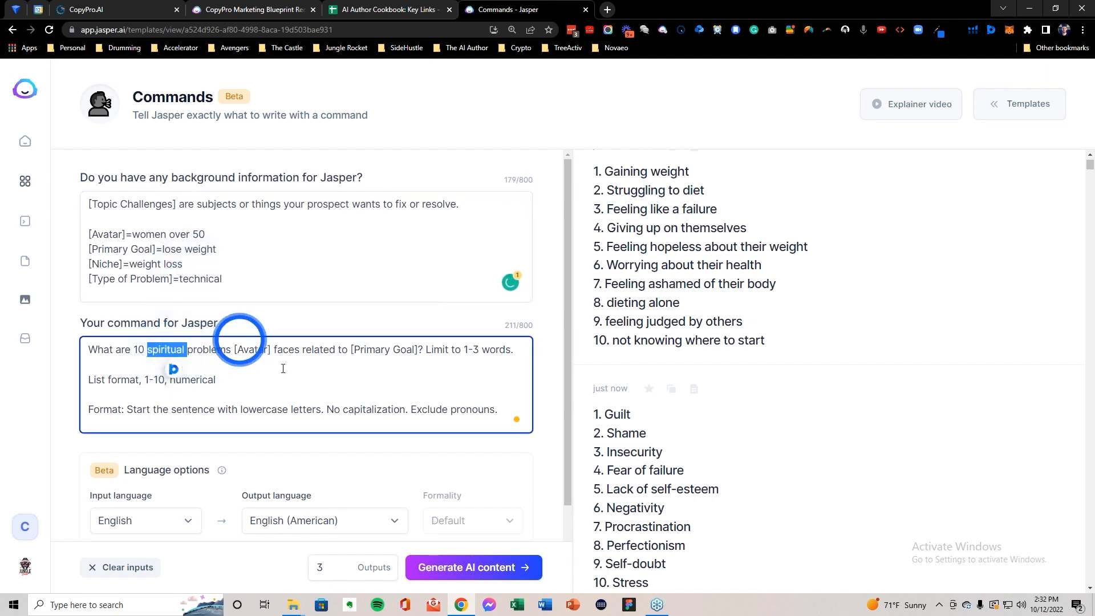
key("ctrl+v")
left_click(482, 566)
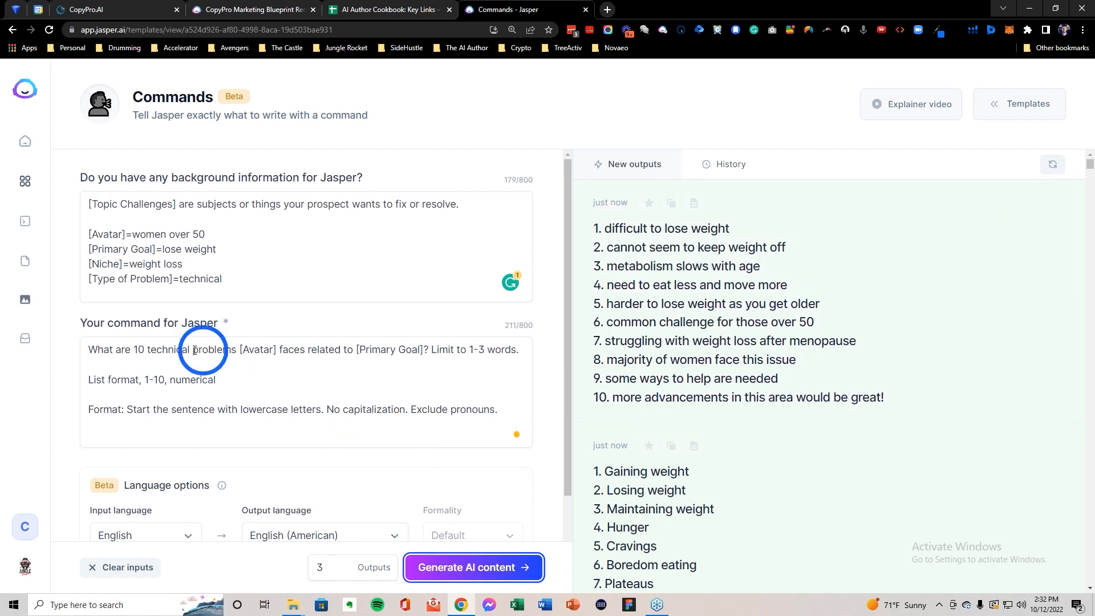
Step: Change the type of problem to "emotional" in both the background information and the command, and generate new lists
left_click(196, 278)
double_click(197, 278)
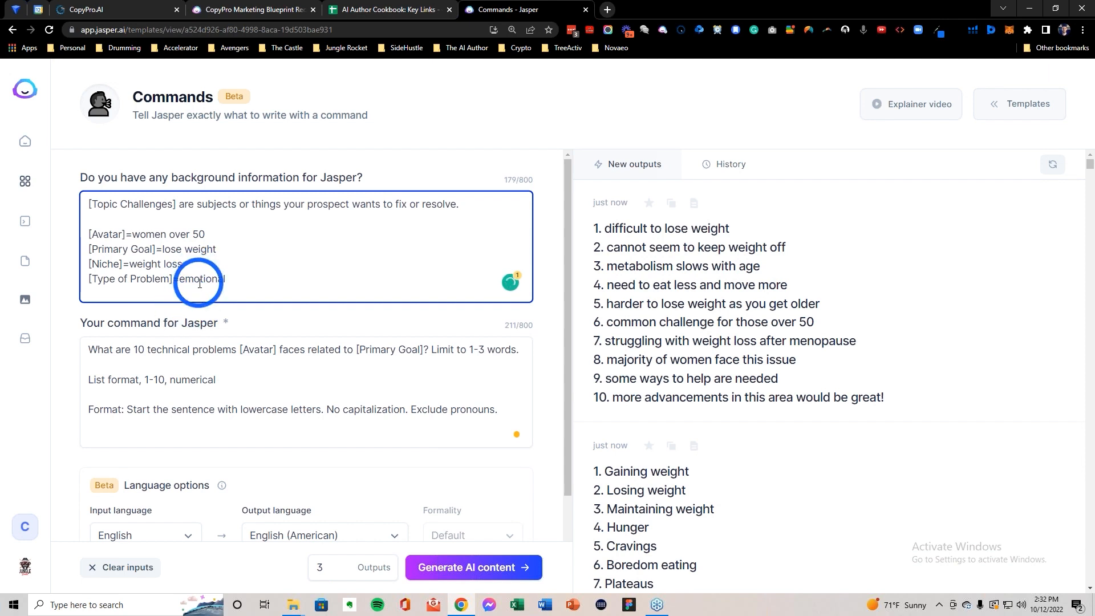
double_click(176, 349)
key("ctrl+v")
left_click(471, 568)
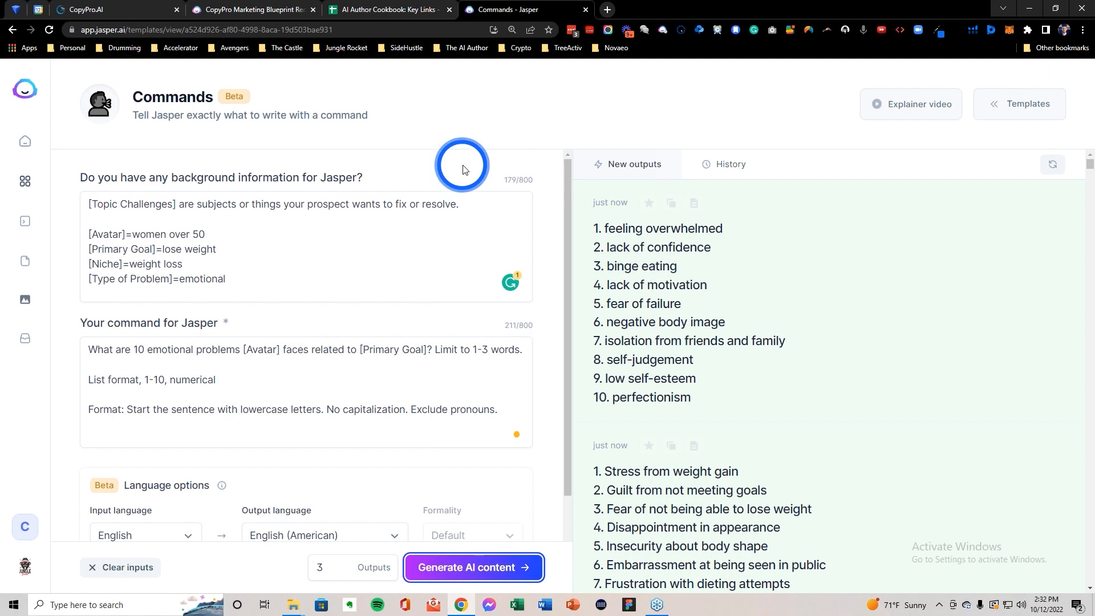
Step: Switch to CopyPro, name the Topic Challenges entry "poor circulation" and save it
left_click(151, 8)
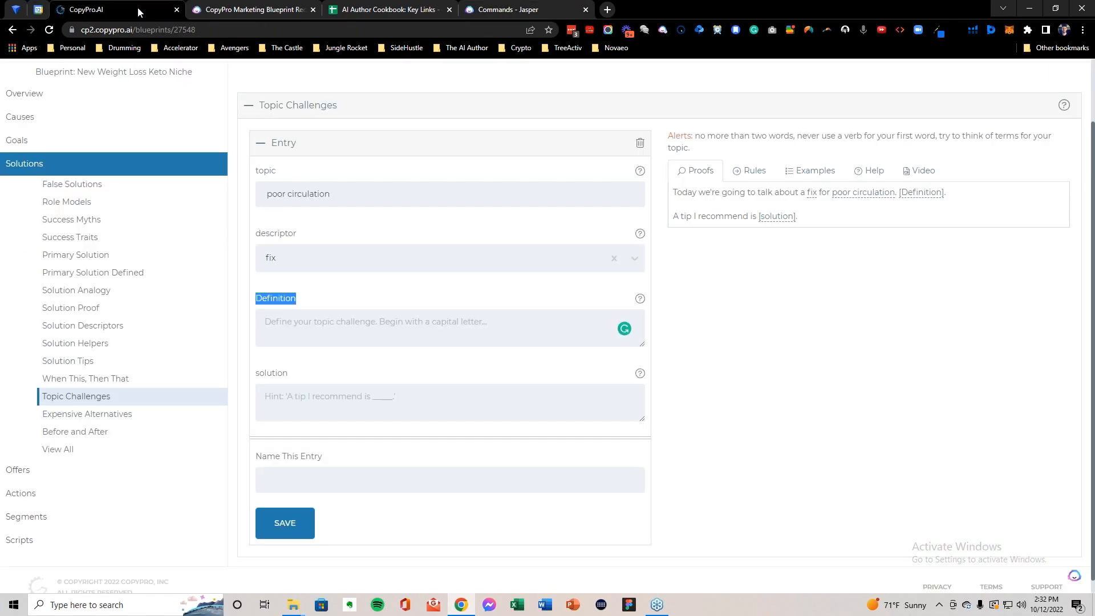
left_click(297, 521)
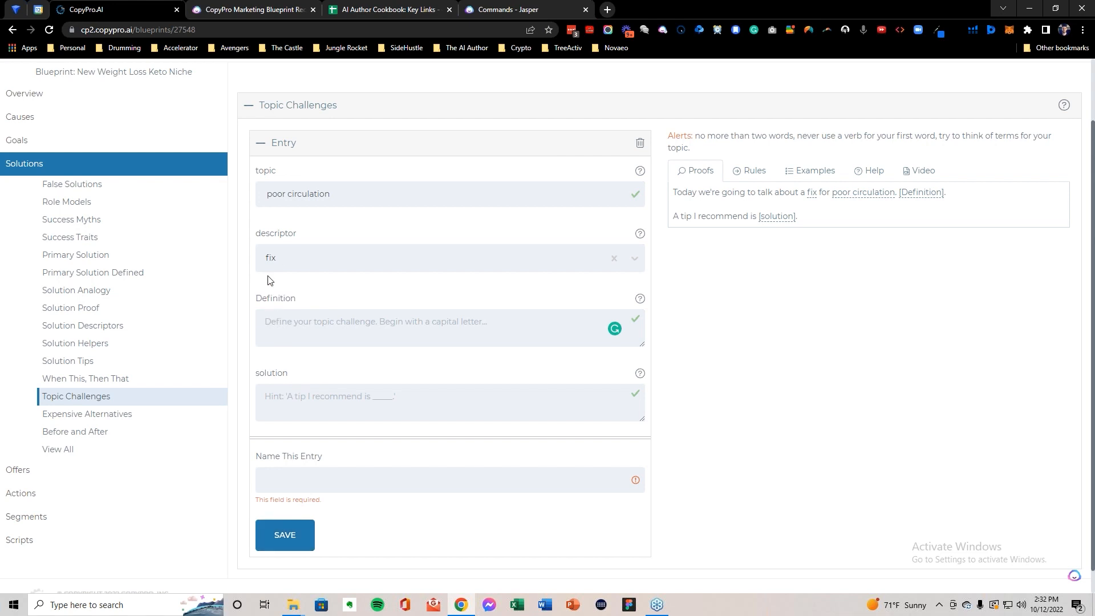
type("poor circulation")
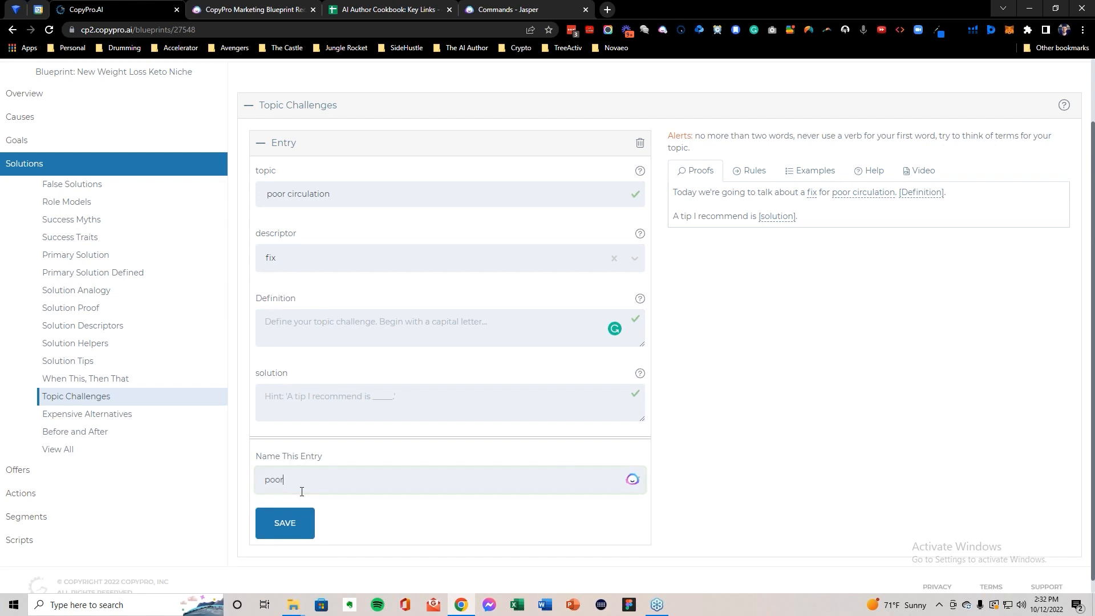
left_click(282, 521)
Step: Check the spreadsheet for the next Solutions section and open Expensive Alternatives in CopyPro
left_click(388, 9)
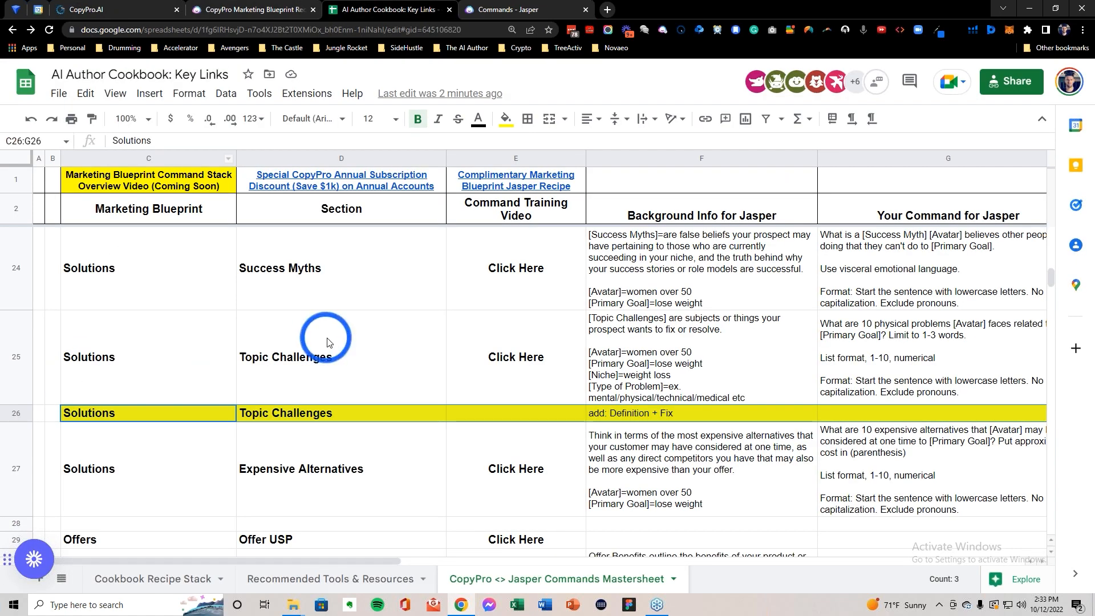
scroll(328, 342, "down", 2)
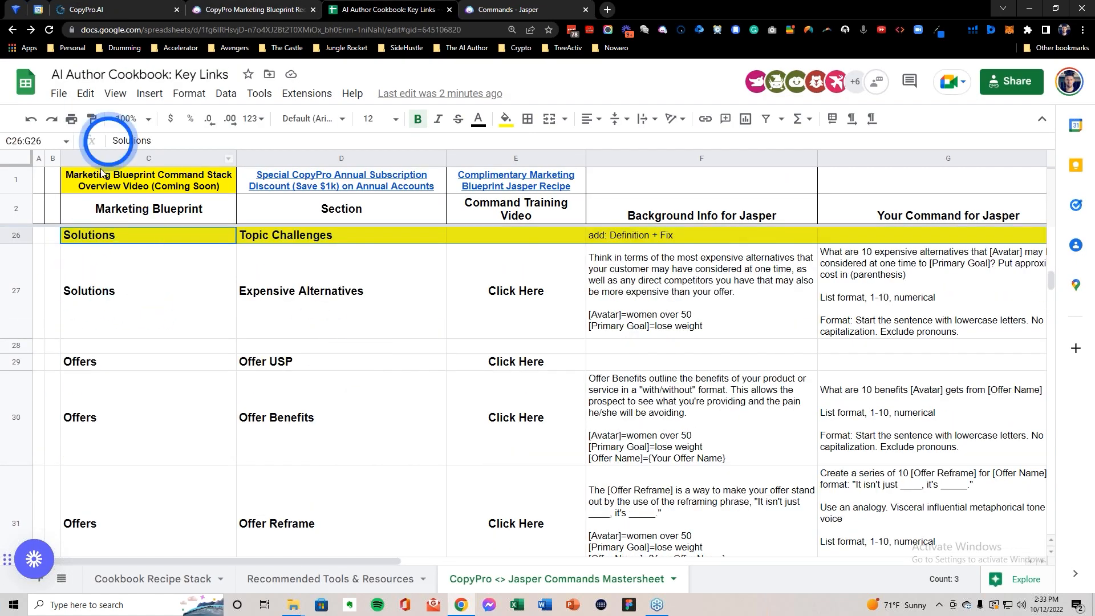
left_click(122, 8)
left_click(87, 415)
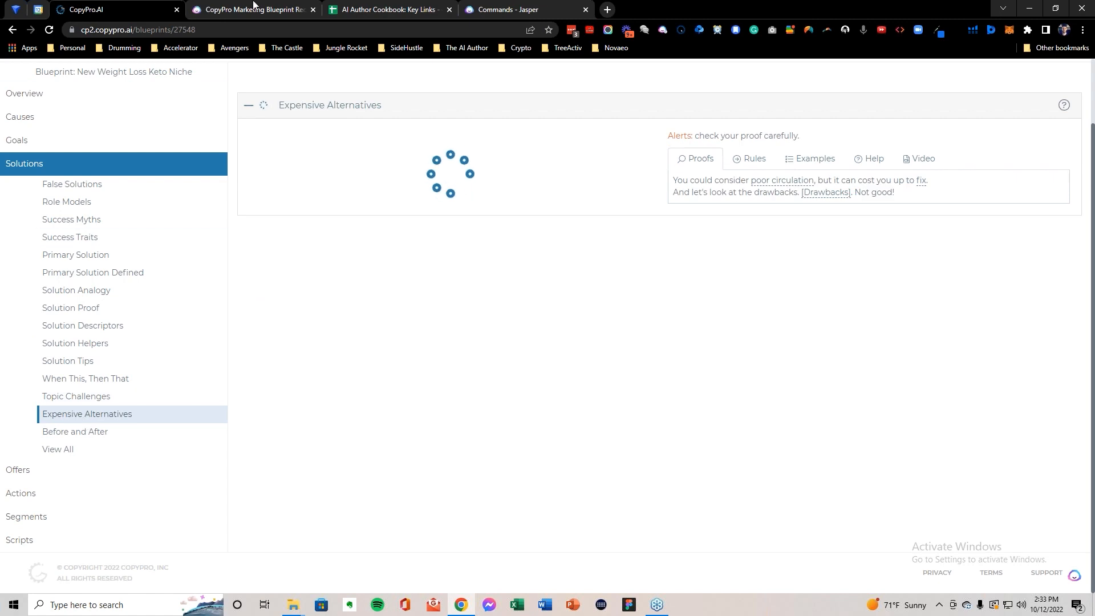
left_click(310, 187)
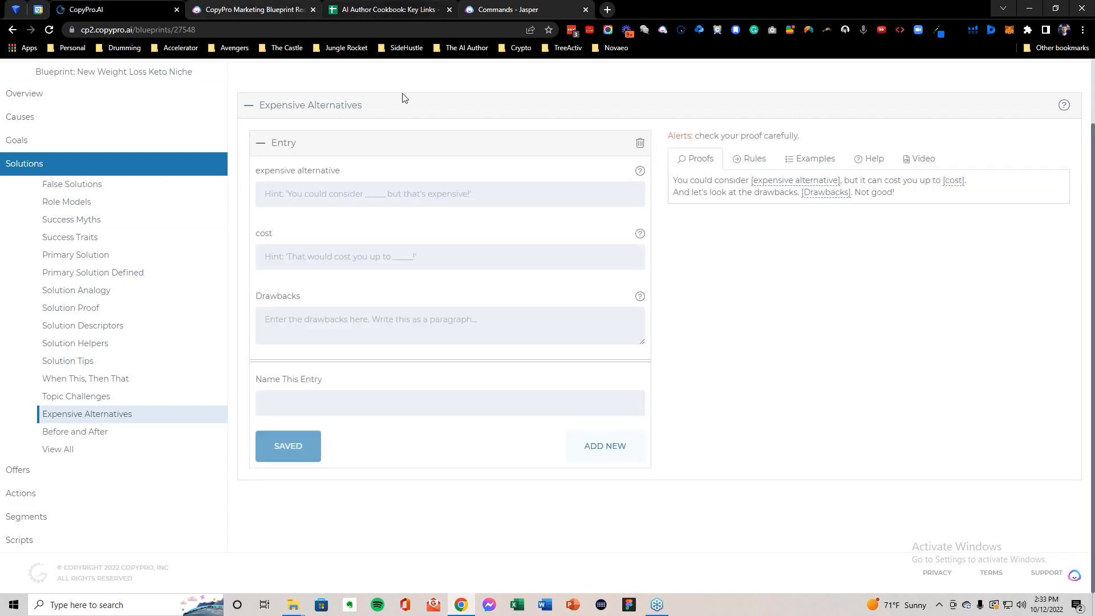
Step: Replace Jasper's background information with the Expensive Alternatives background text from spreadsheet cell F27
left_click(403, 11)
left_click(686, 294)
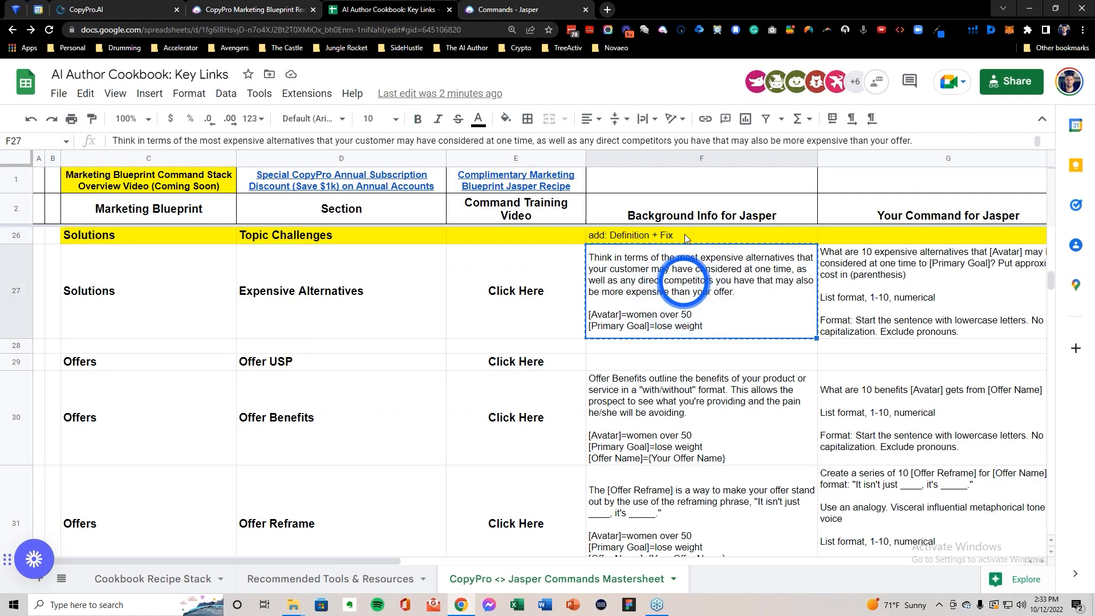
left_click(531, 9)
left_click(342, 232)
key("ctrl+a")
key("BackSpace")
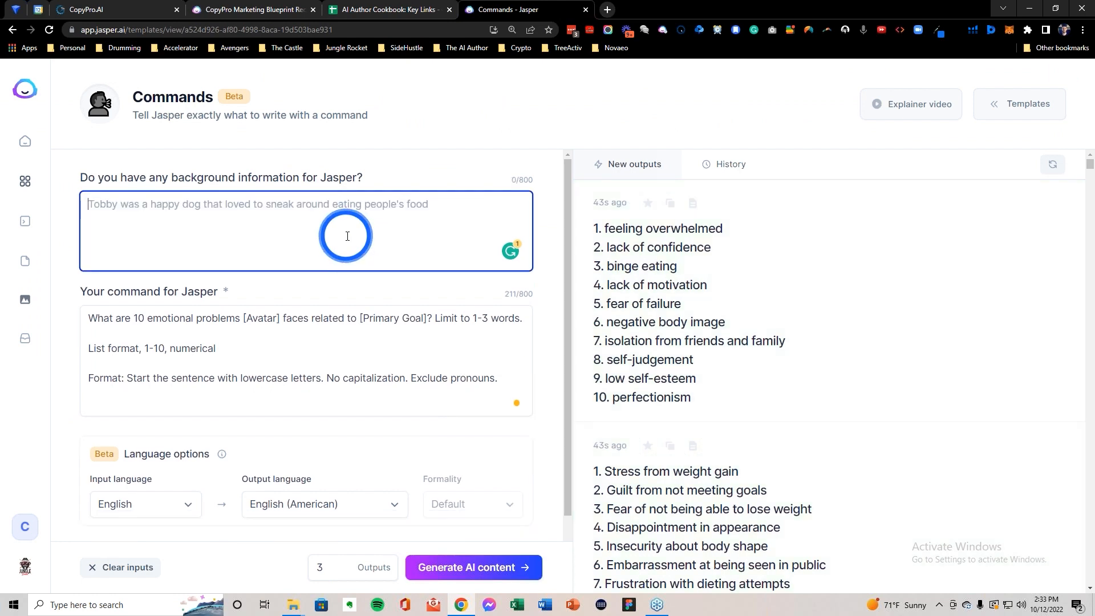
type("\"Think in terms of the most expensive alternatives that your customer may have considered at one time, as well as any direct competitors you have that may also be more expensive than your offer.  [Avatar]=women over 50 [Primary Goal]=lose weight\"")
Step: Replace Jasper's command with the Expensive Alternatives command from spreadsheet cell G27 and generate the content
left_click(357, 10)
left_click(864, 288)
key("ctrl+c")
left_click(547, 8)
left_click(435, 415)
key("ctrl+a")
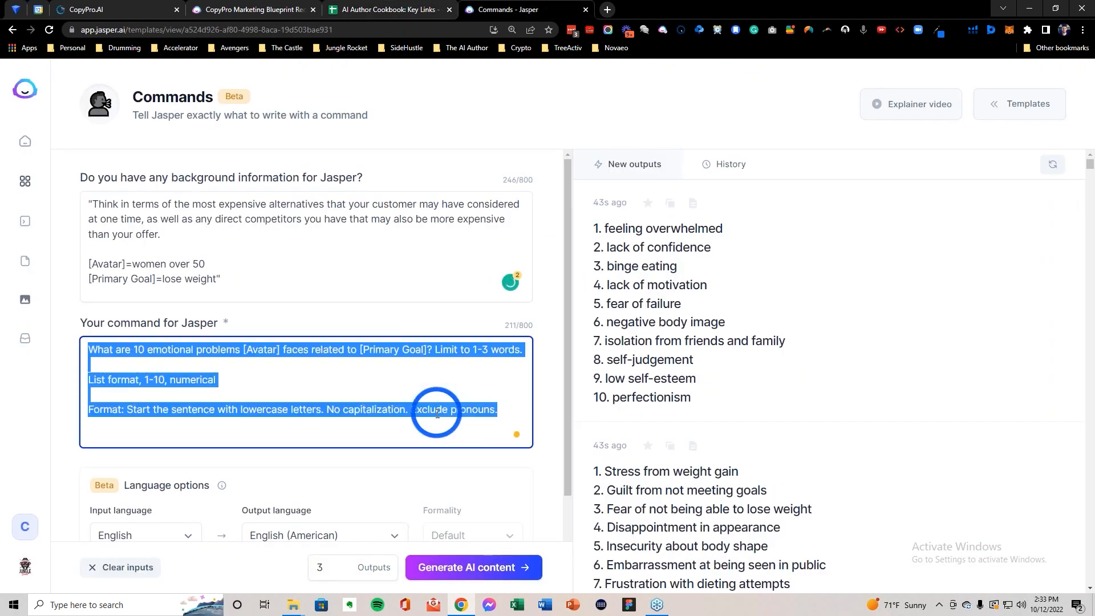
key("ctrl+v")
left_click(461, 571)
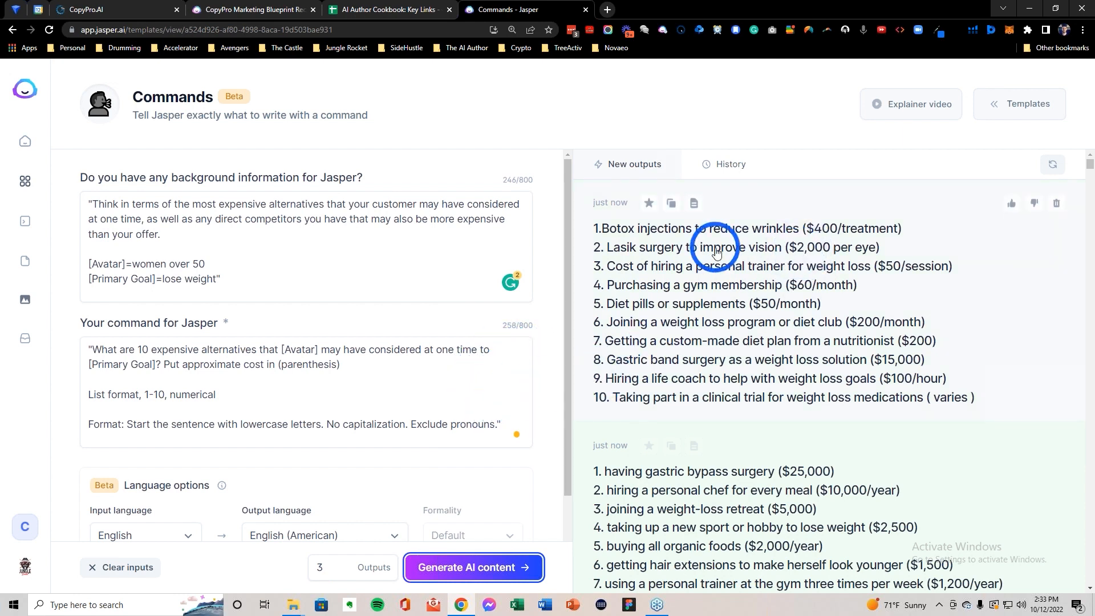
Step: Copy the gastric band surgery line from Jasper's first result into CopyPro's expensive alternative field, with a lowercase first letter
left_click(676, 219)
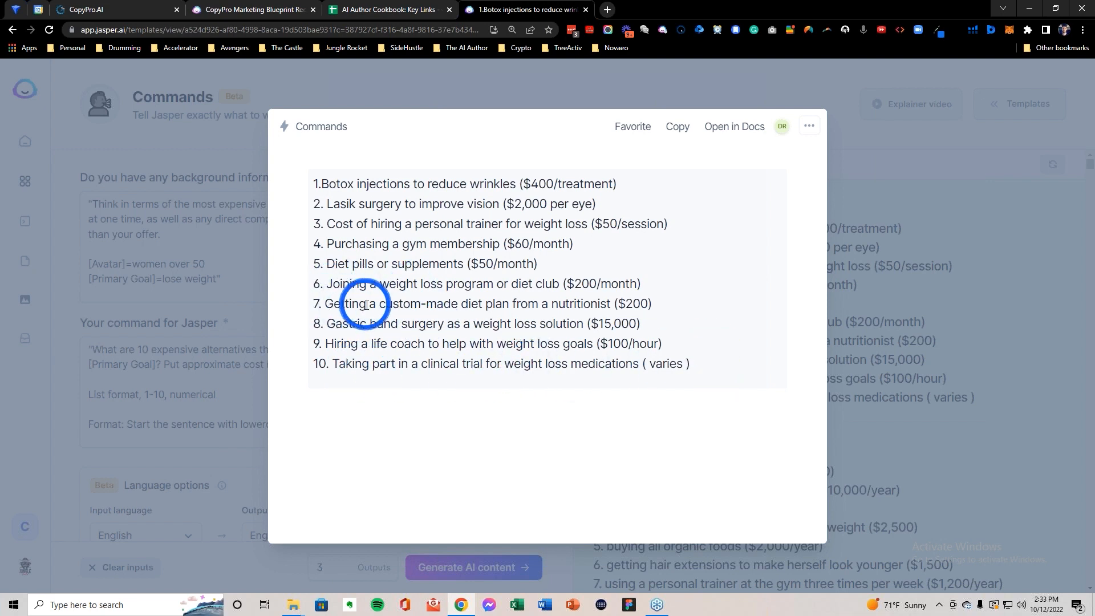
left_click_drag(331, 324, 664, 320)
left_click(123, 8)
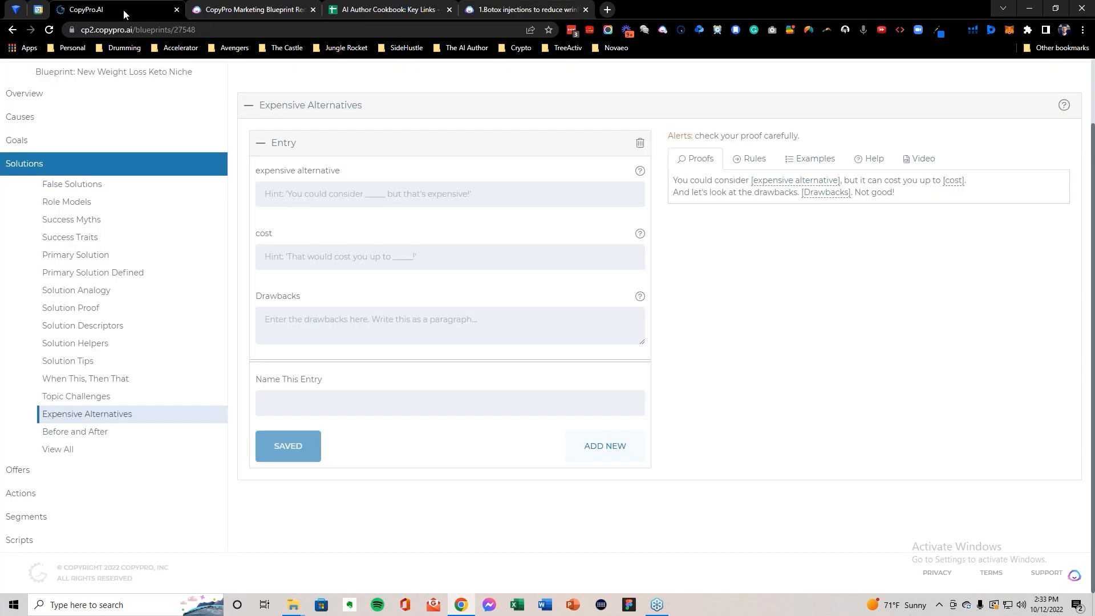
left_click(337, 192)
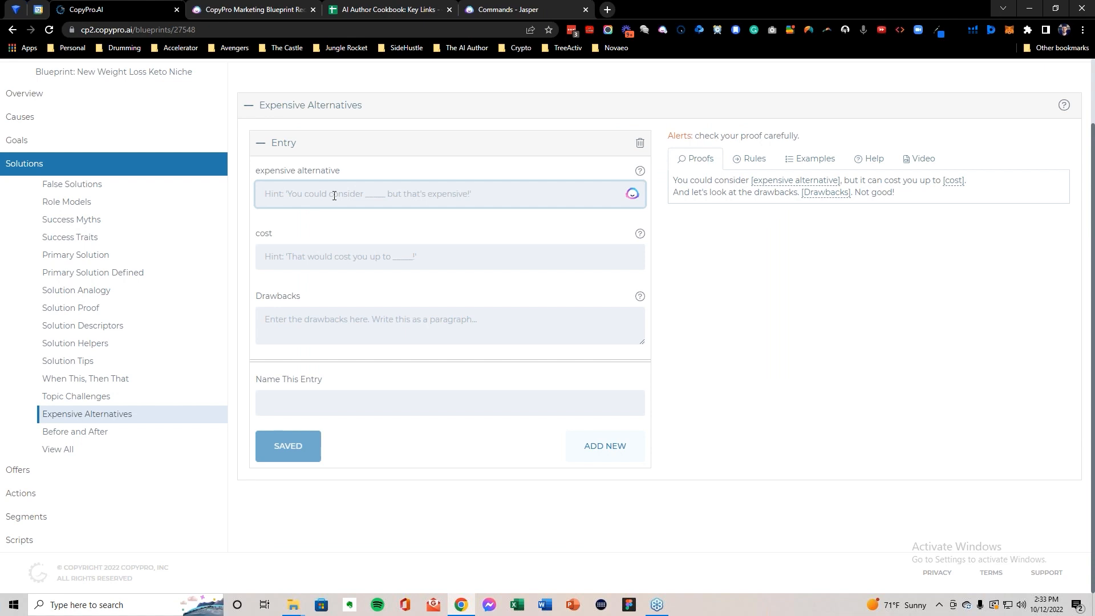
key("ctrl+v")
left_click(273, 194)
key("BackSpace")
type("g")
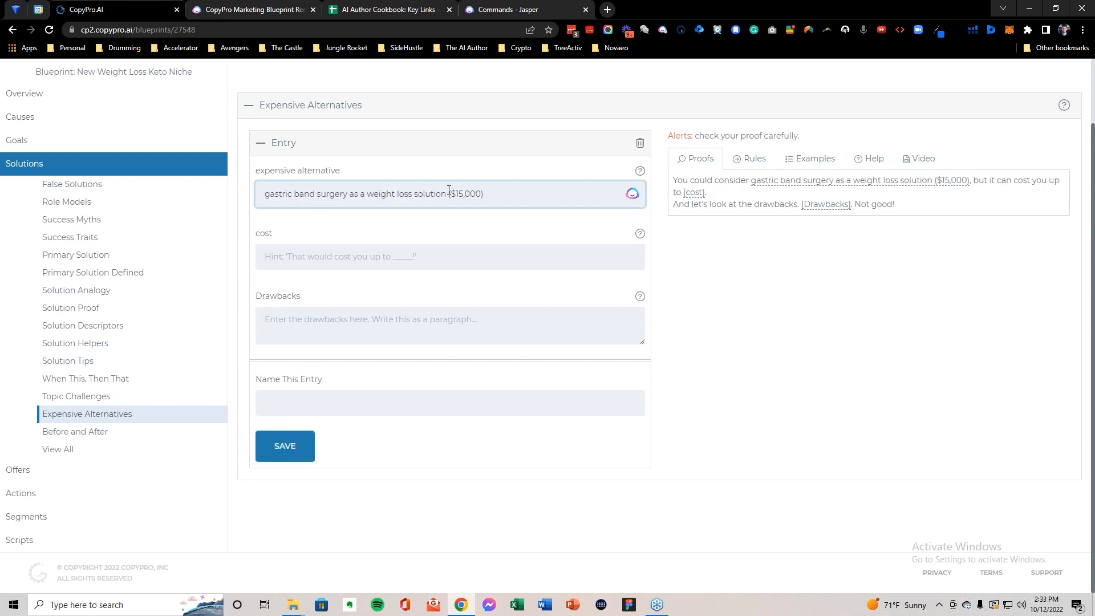
Step: Shorten the expensive alternative to "gastric band surgery" and move the $15,000 price into the cost field
left_click_drag(359, 196, 448, 199)
key("BackSpace")
key("BackSpace")
left_click(320, 256)
key("ctrl+v")
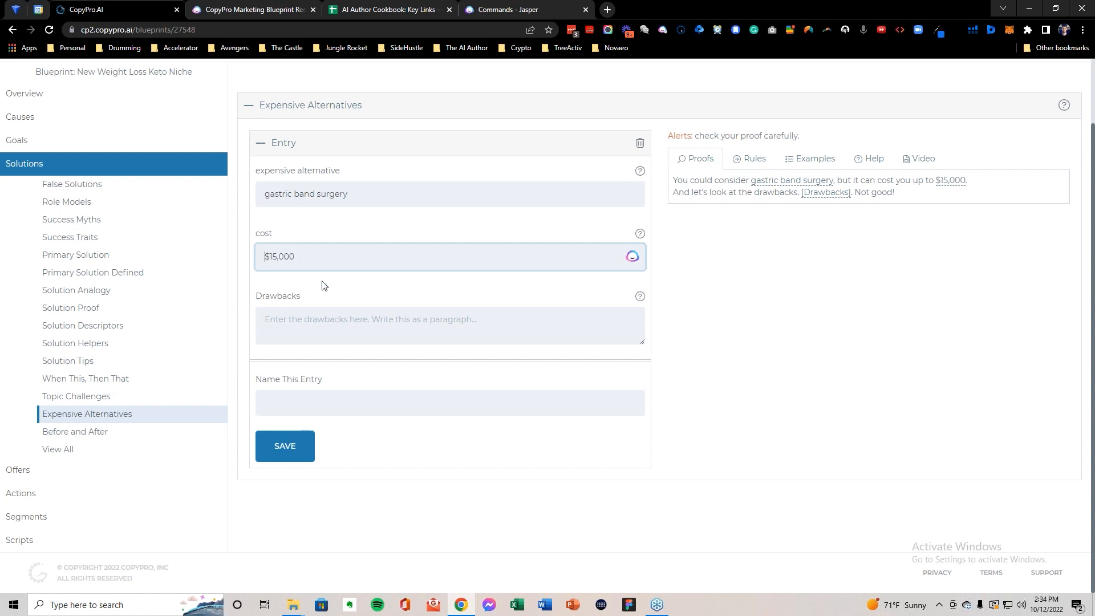
Step: Return to Jasper, close the open result, and replace the background information with "gastric bypass surgery"
left_click(319, 324)
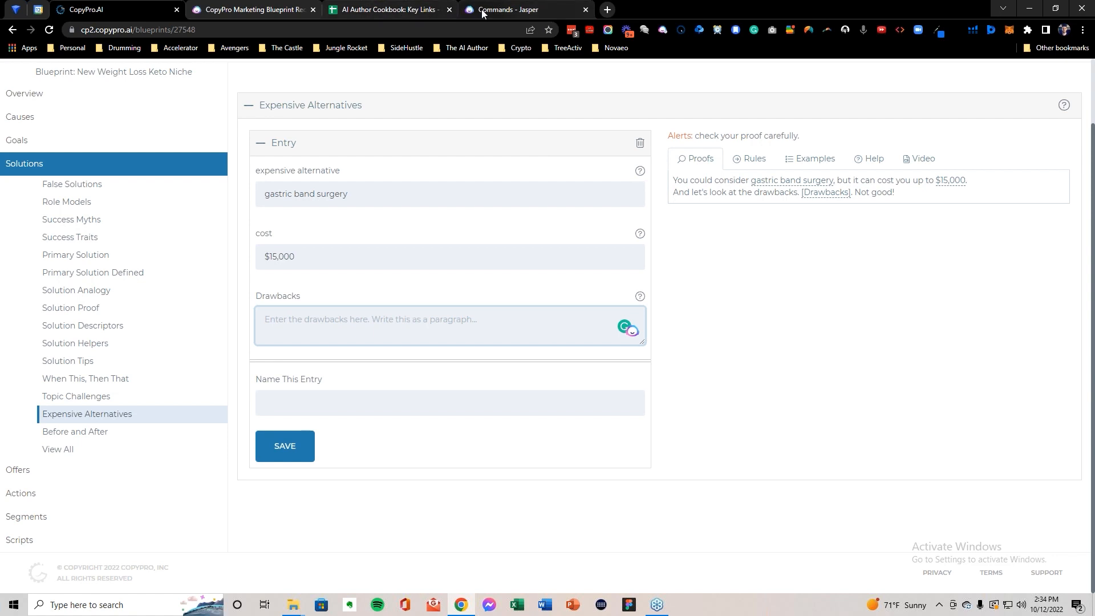
left_click(385, 9)
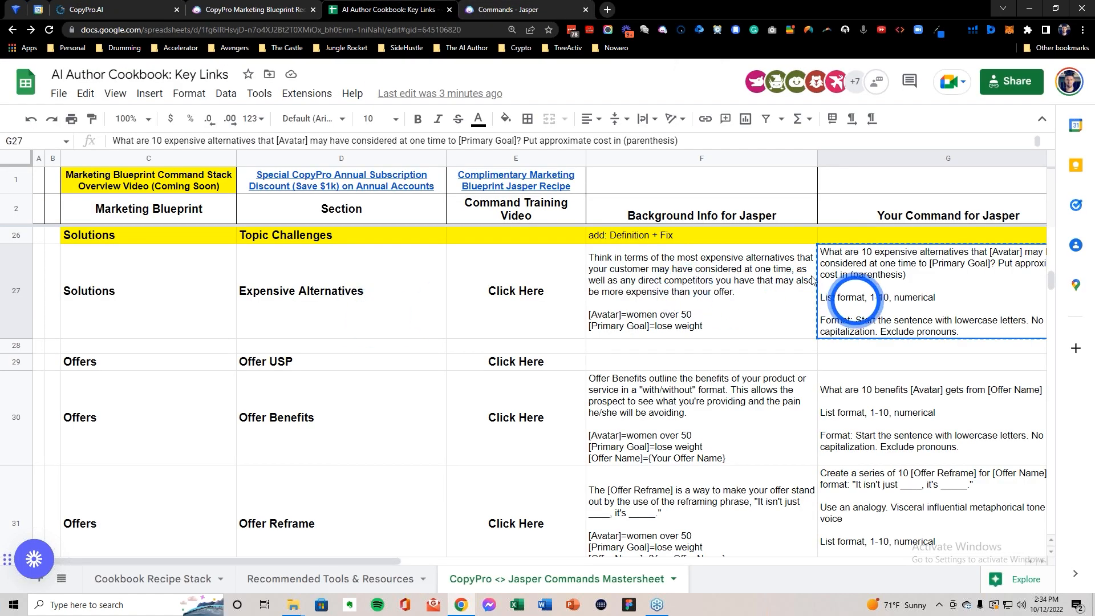
left_click(494, 13)
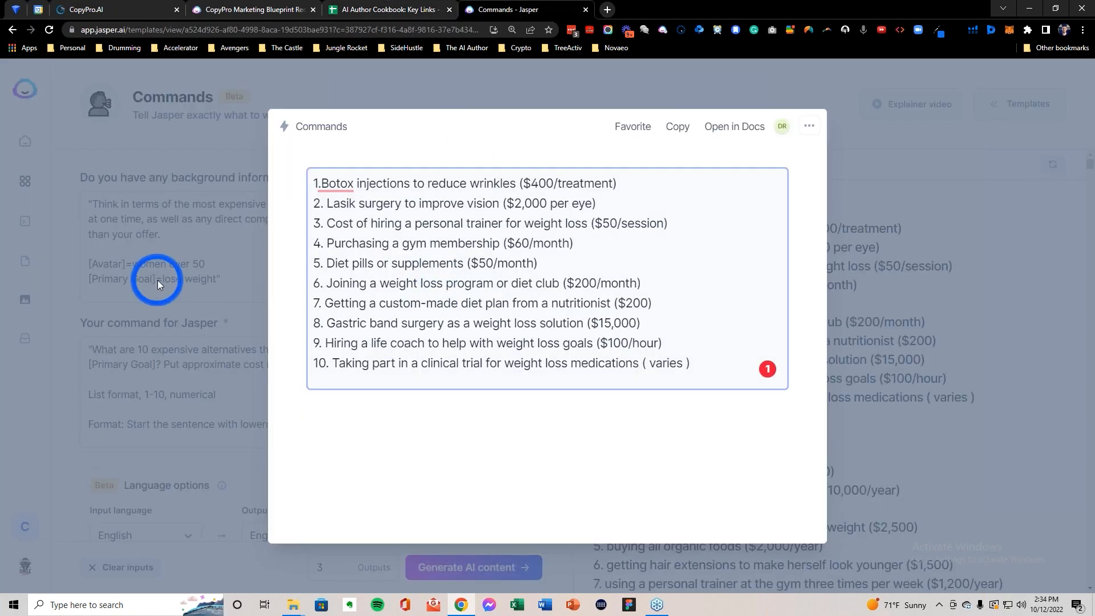
left_click(157, 279)
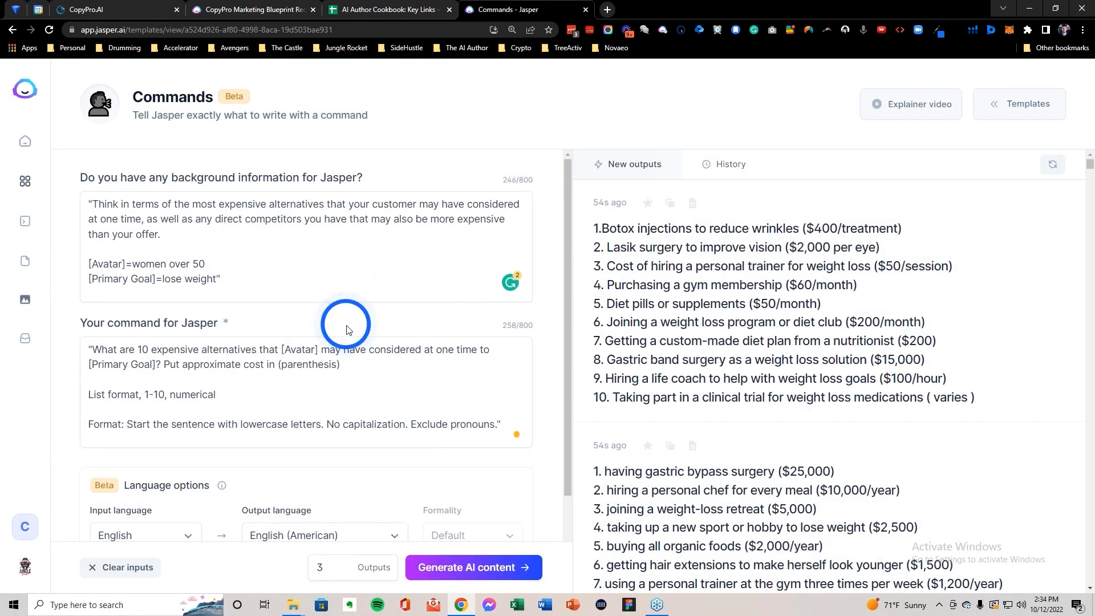
left_click(130, 10)
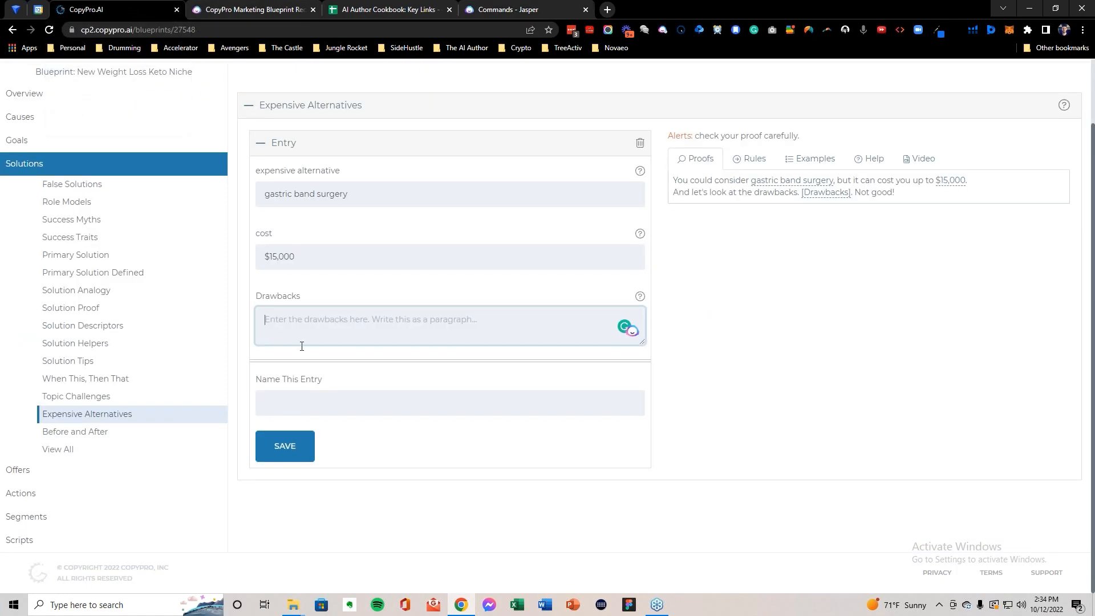
left_click(495, 10)
left_click(236, 277)
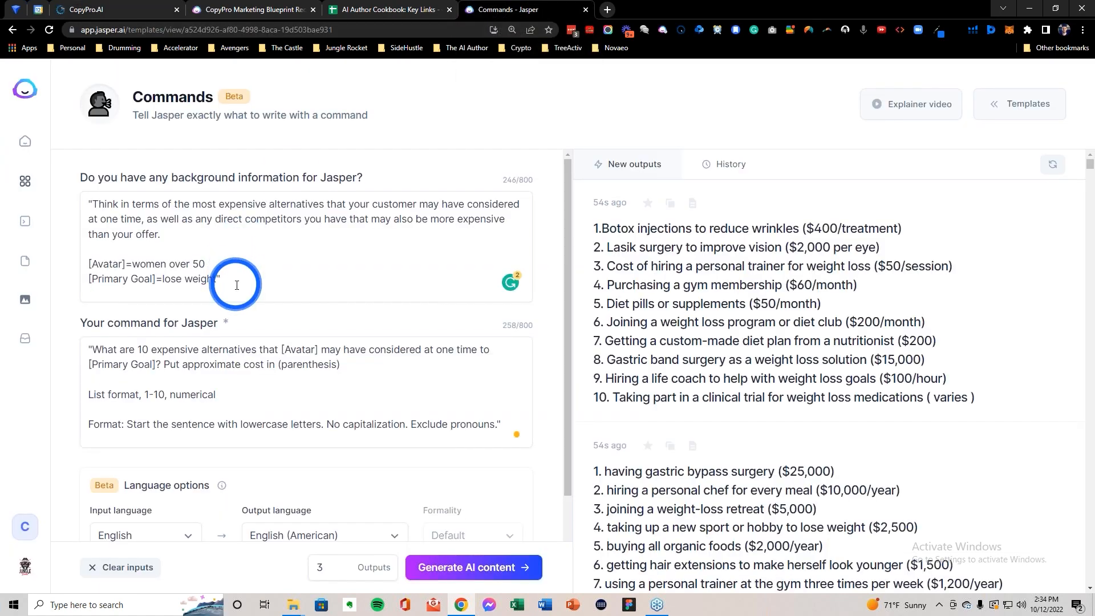
left_click_drag(236, 277, 86, 200)
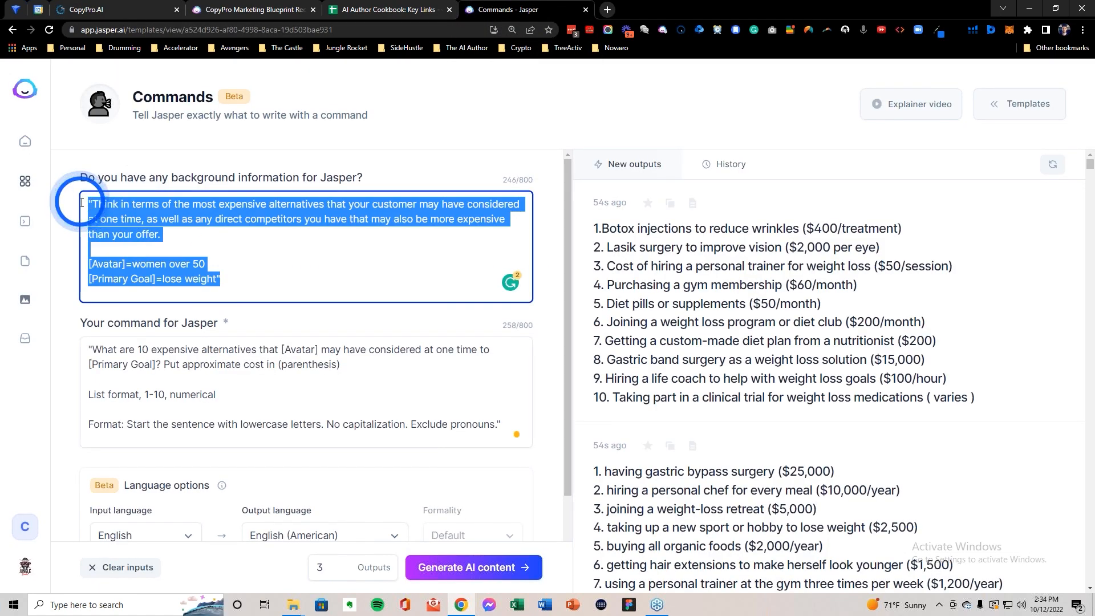
type("gastric")
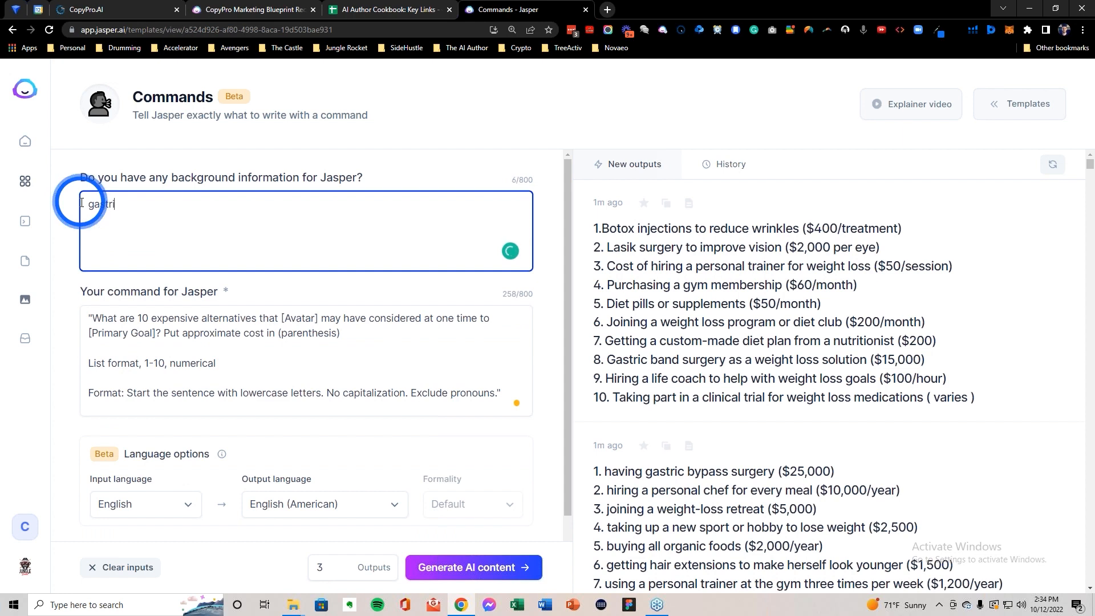
type("bypass ")
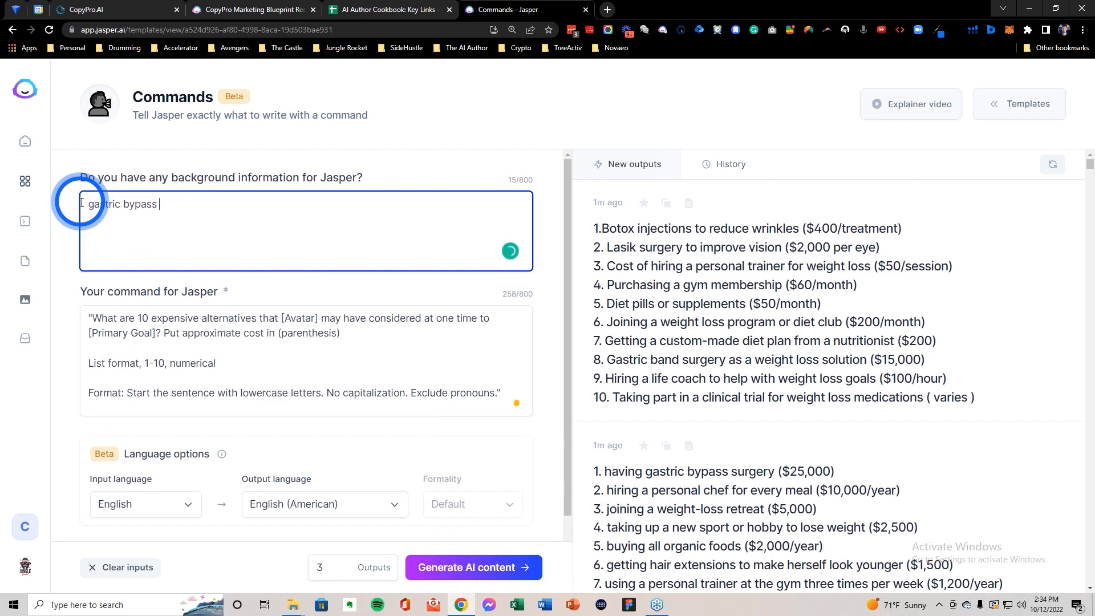
type("surgery")
Step: Replace Jasper's command with a question asking for the top 10 drawbacks of gastric bypass surgery and generate the content
left_click(136, 323)
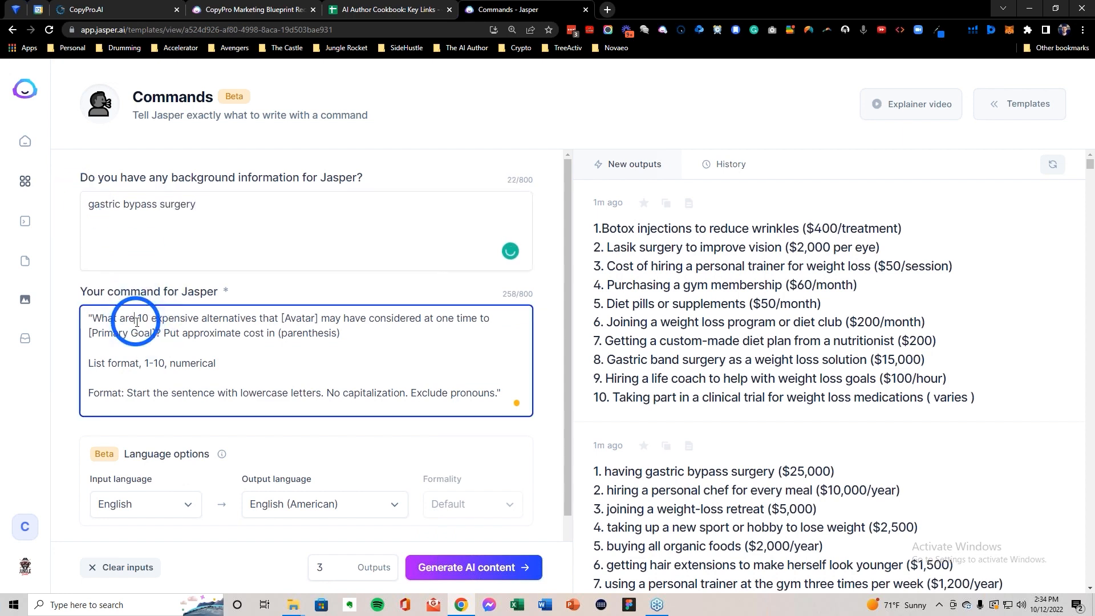
key("ctrl+a")
type("what ar")
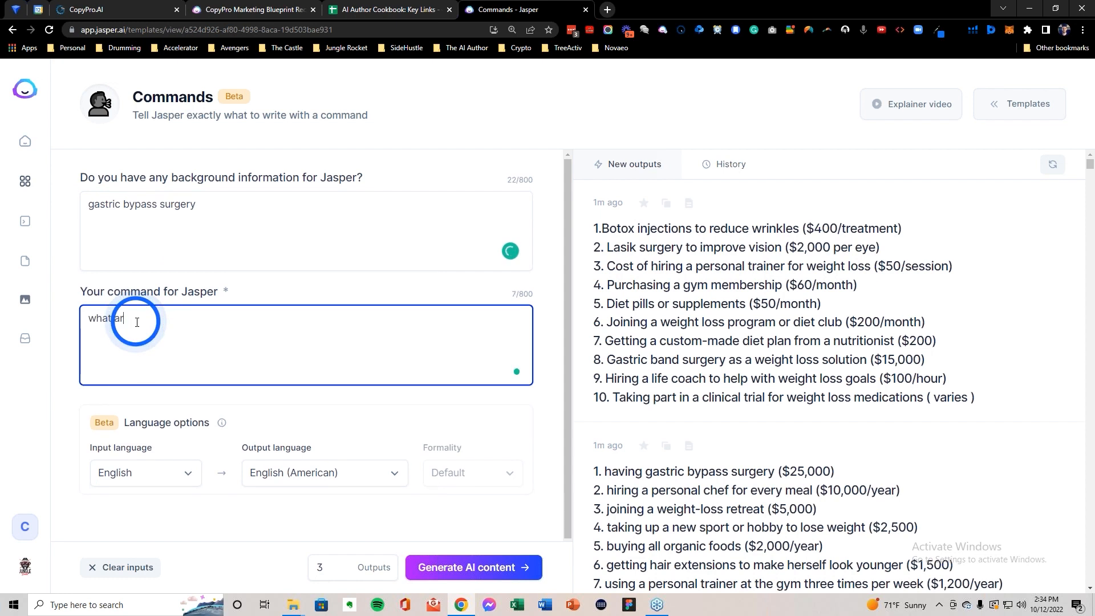
type("e some of the drawback of ")
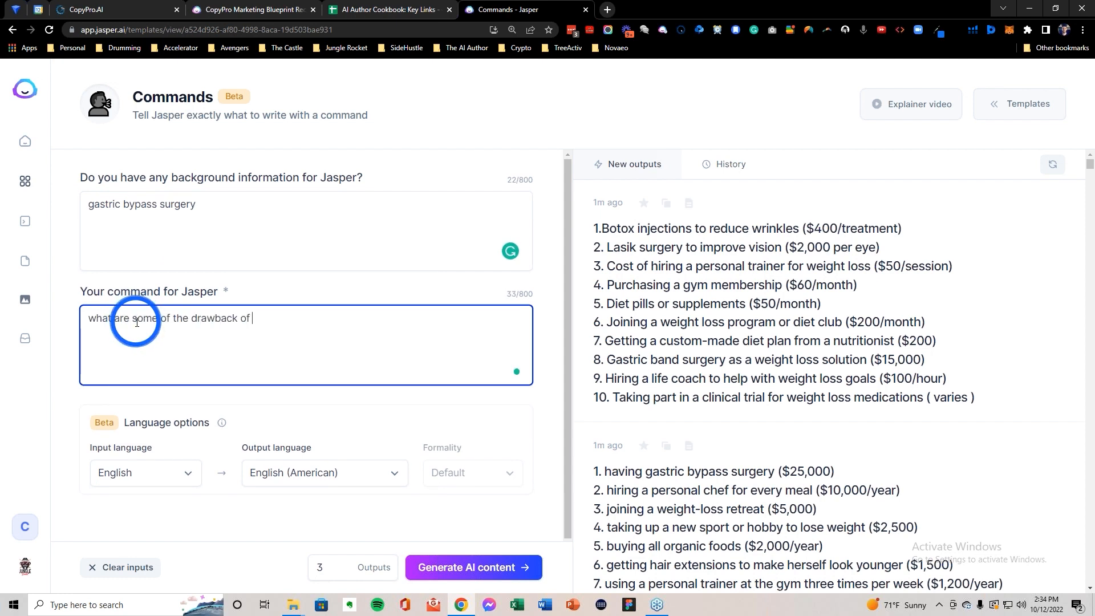
type("gastric by")
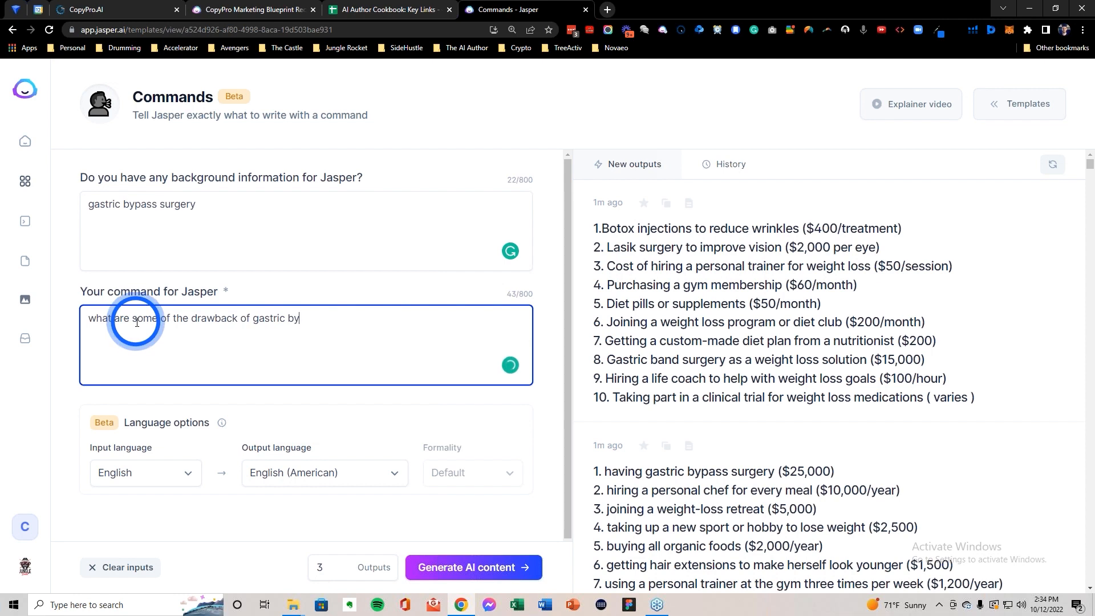
type("pass surgery")
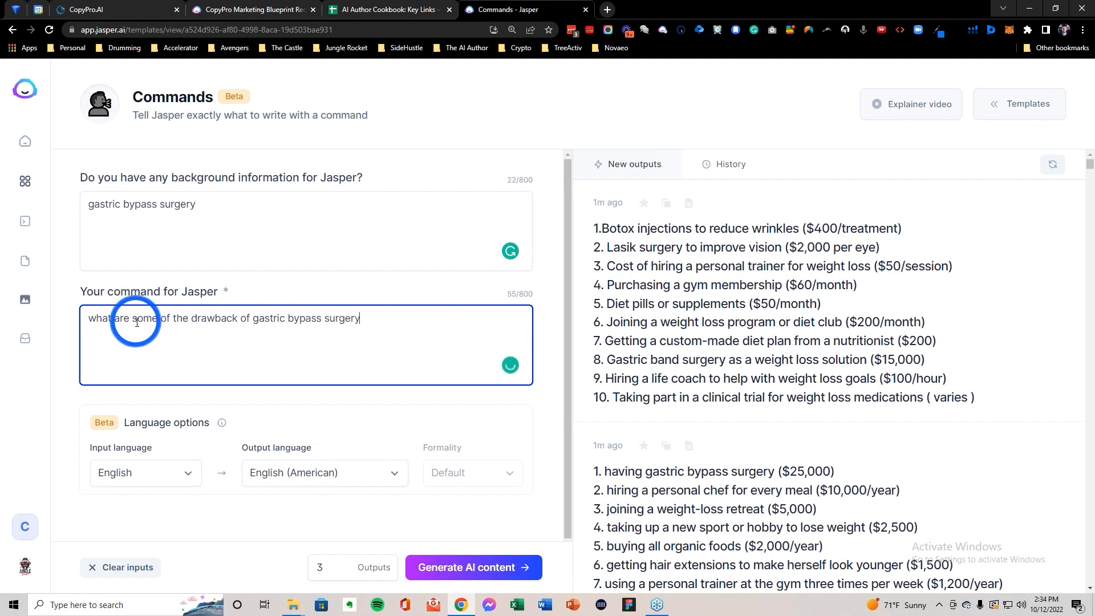
type("? l ist out the top 10")
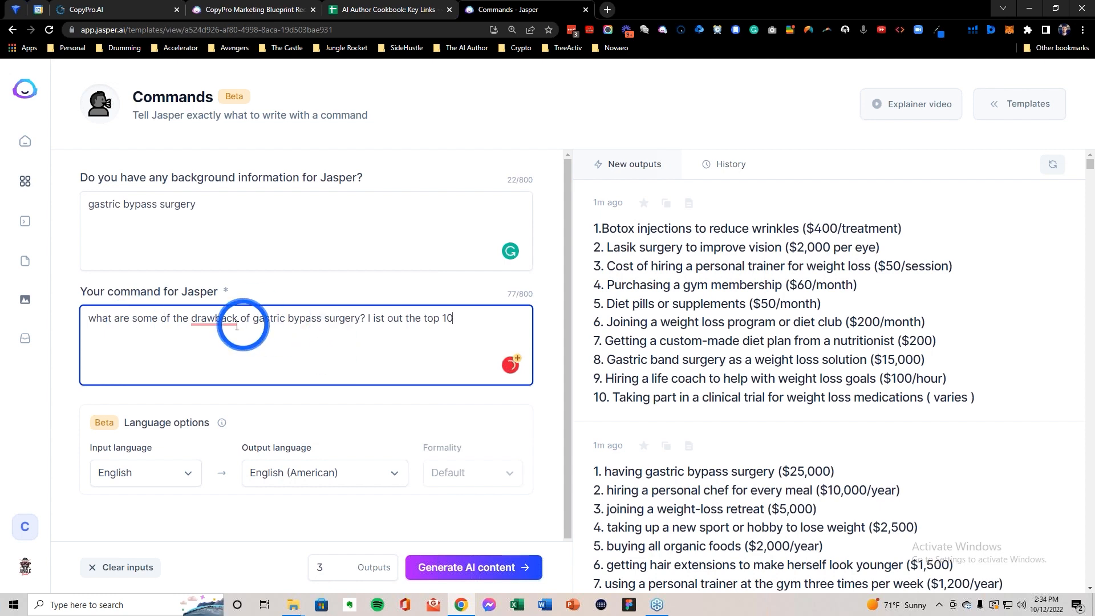
left_click(217, 318)
left_click(207, 350)
left_click(444, 565)
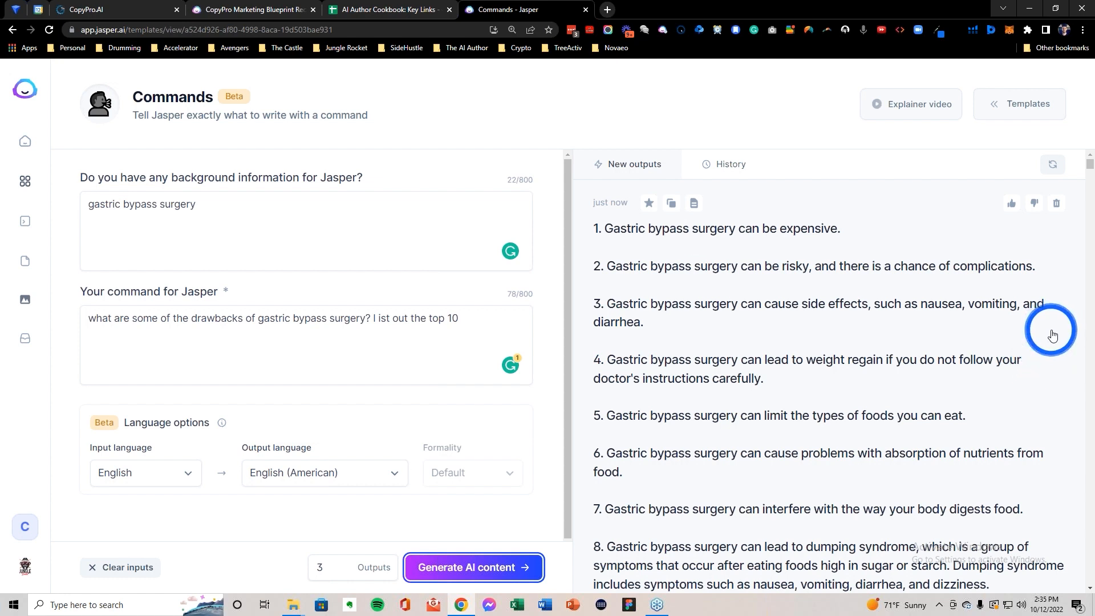
Step: Copy "dumping syndrome" from drawback 8 of Jasper's first result and look up its definition on Google
scroll(1053, 335, "down", 1)
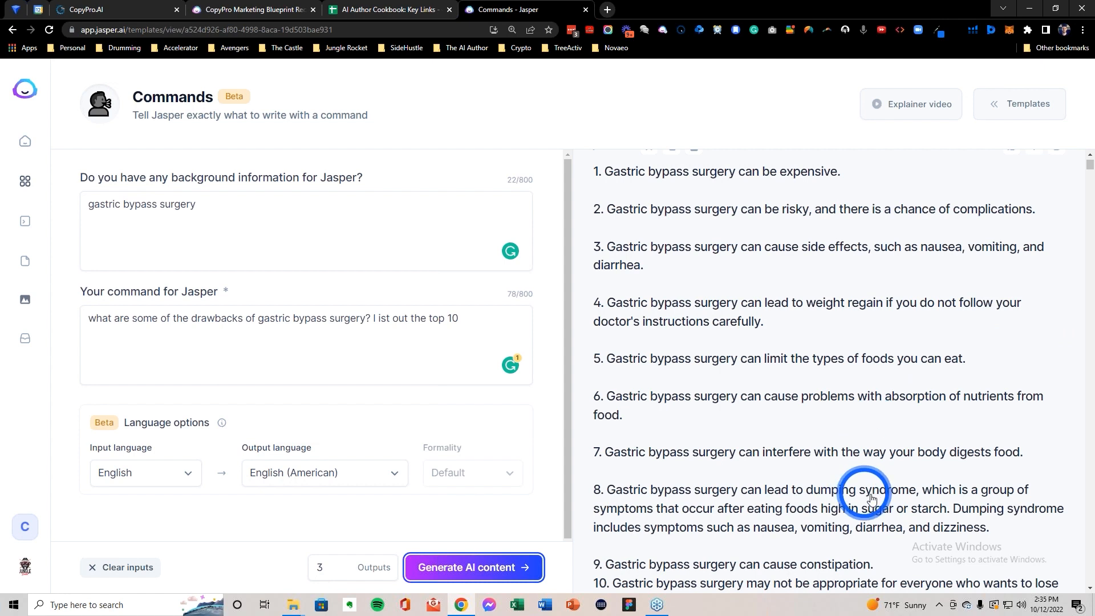
left_click(841, 495)
scroll(548, 368, "down", 1)
scroll(548, 368, "down", 1)
left_click_drag(523, 409, 631, 404)
key("ctrl+c")
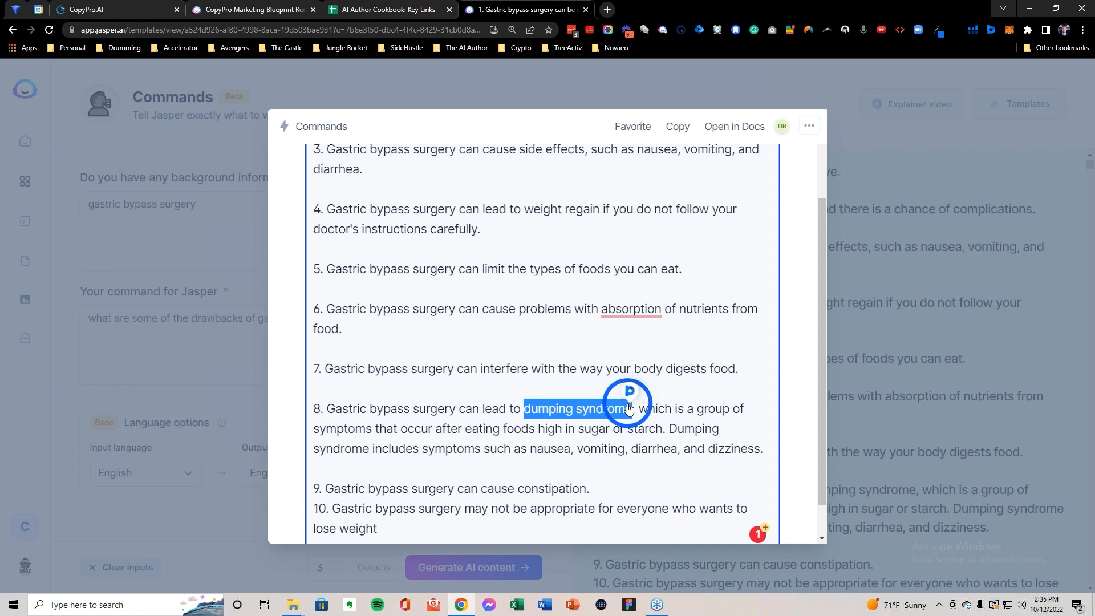
left_click(607, 10)
key("ctrl+v")
key("Return")
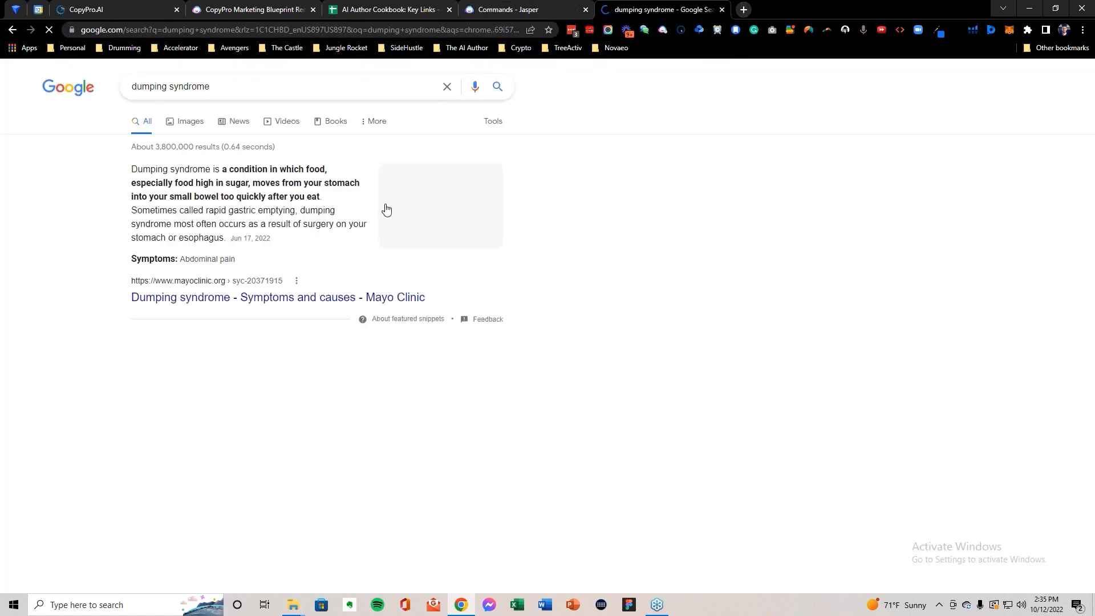
left_click(130, 164)
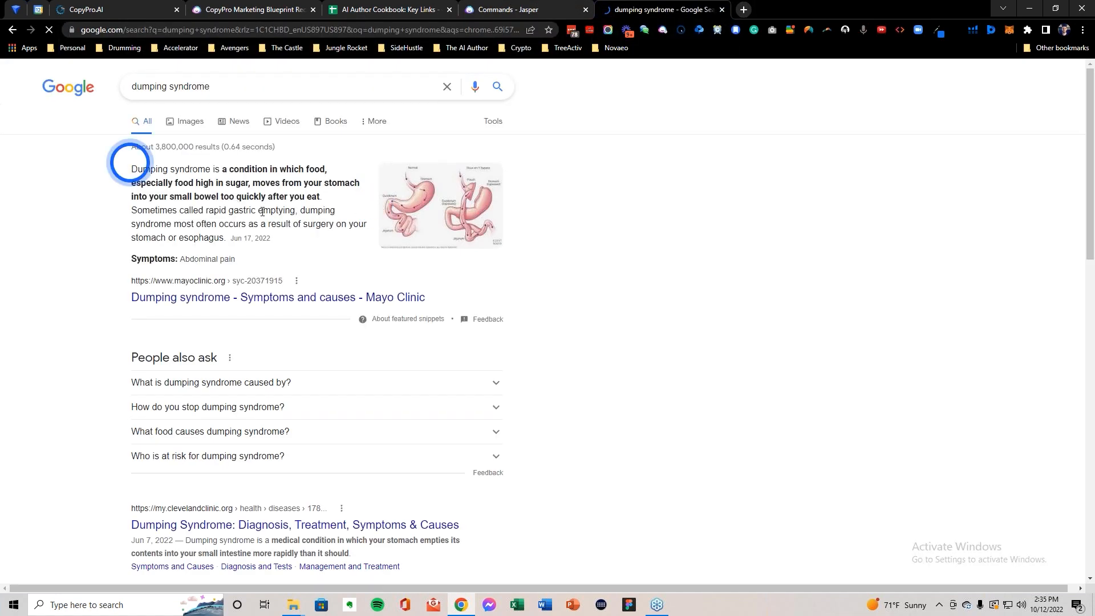
left_click_drag(262, 215, 277, 223)
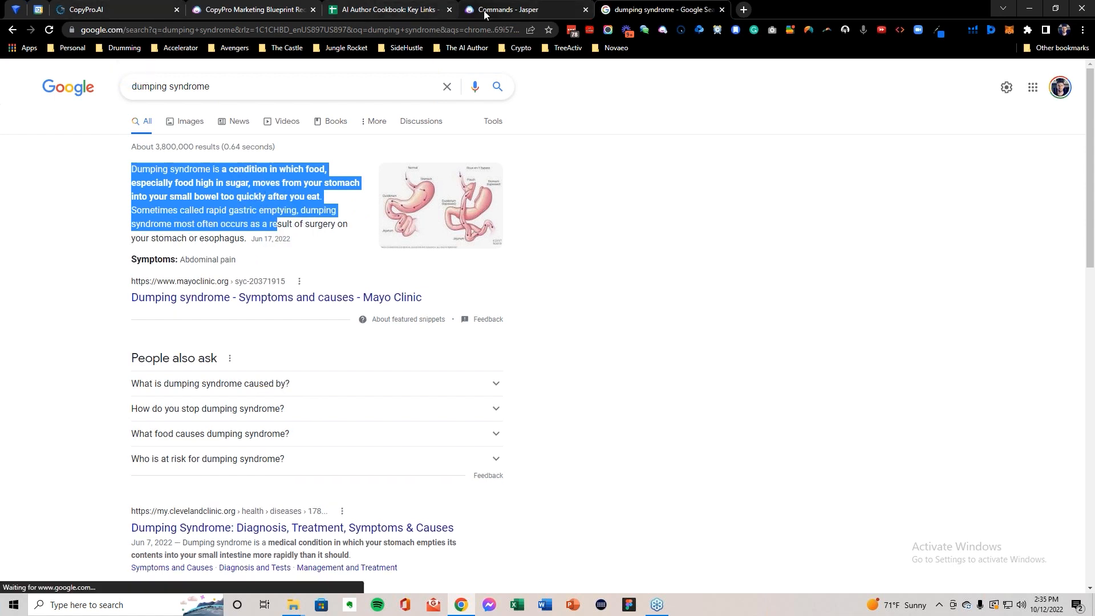
Step: Copy the dumping syndrome explanation from Jasper's drawback 8 into CopyPro's Drawbacks field, starting it with "This"
left_click(483, 10)
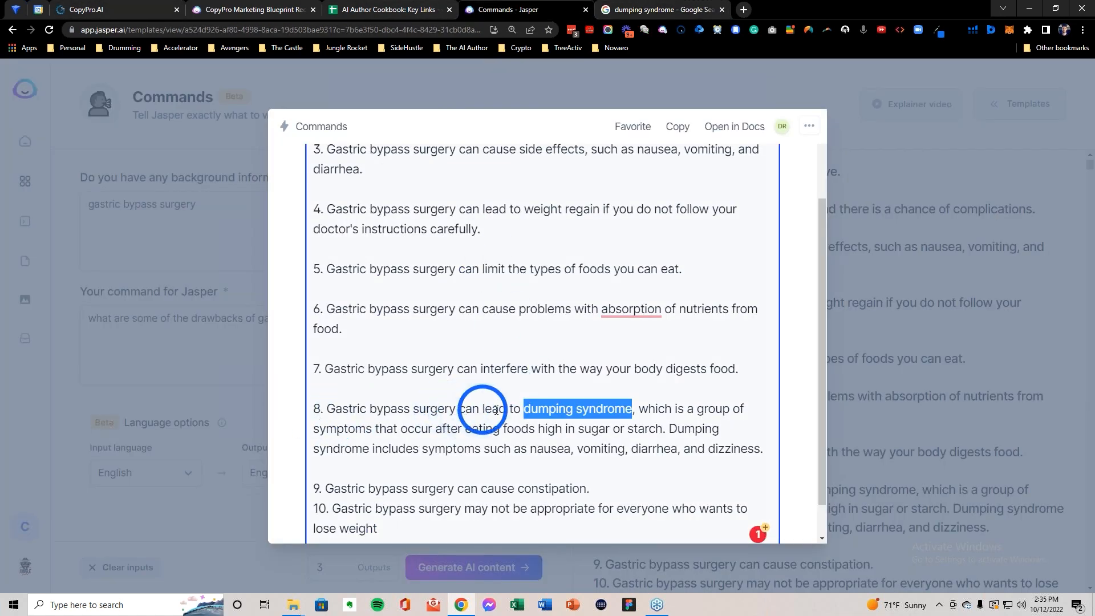
left_click_drag(459, 408, 753, 444)
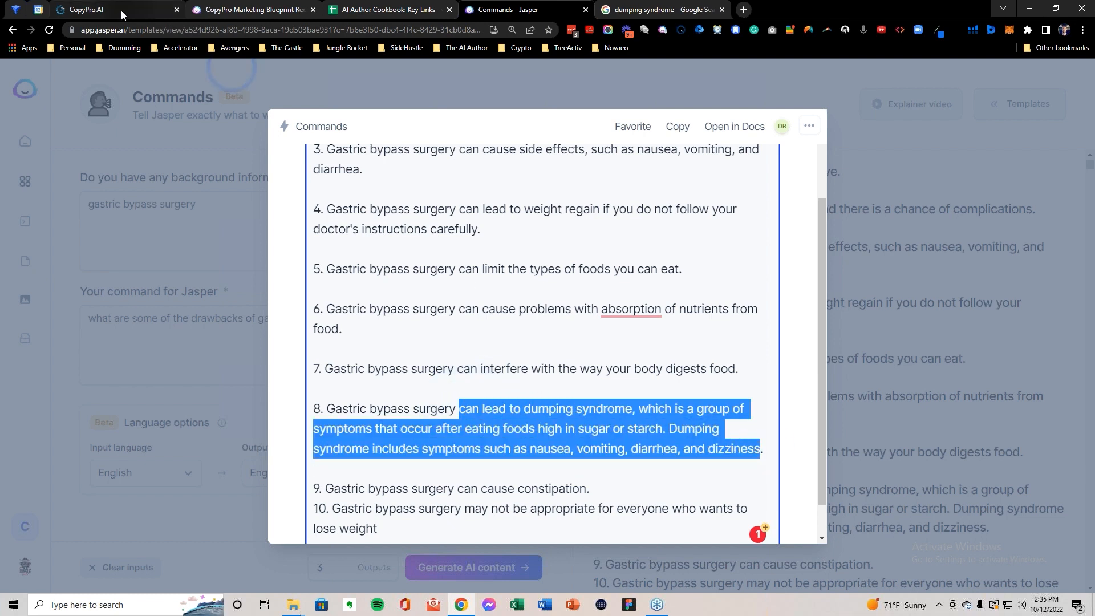
left_click(121, 10)
key("ctrl+v")
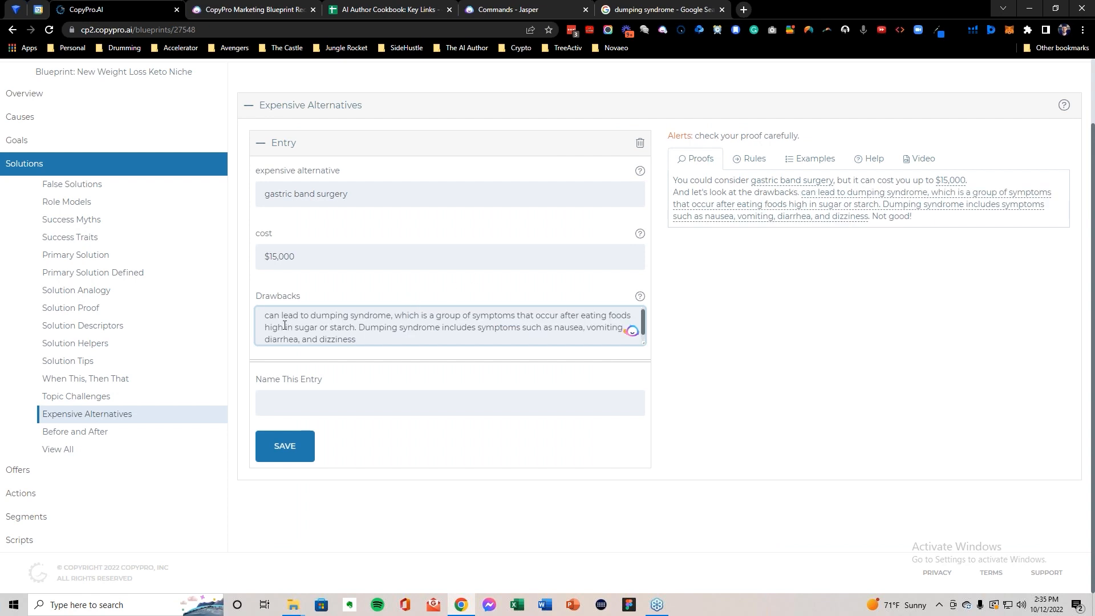
type("This")
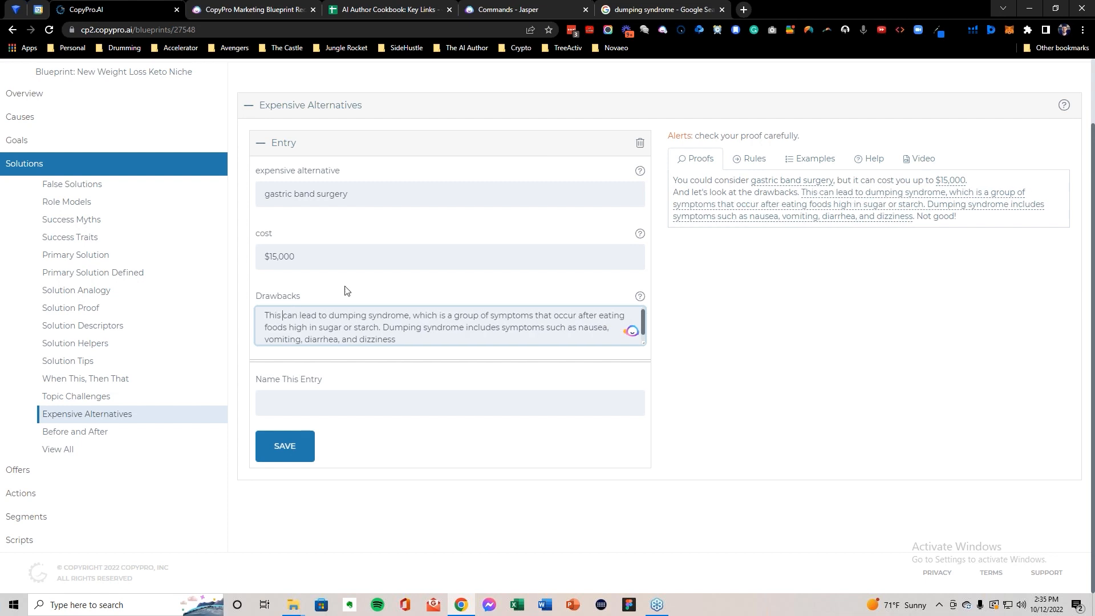
Step: Name the Expensive Alternatives entry "gastric band surgery" by reusing the alternative's text, and save it
triple_click(320, 196)
key("ctrl+c")
left_click(312, 410)
key("ctrl+v")
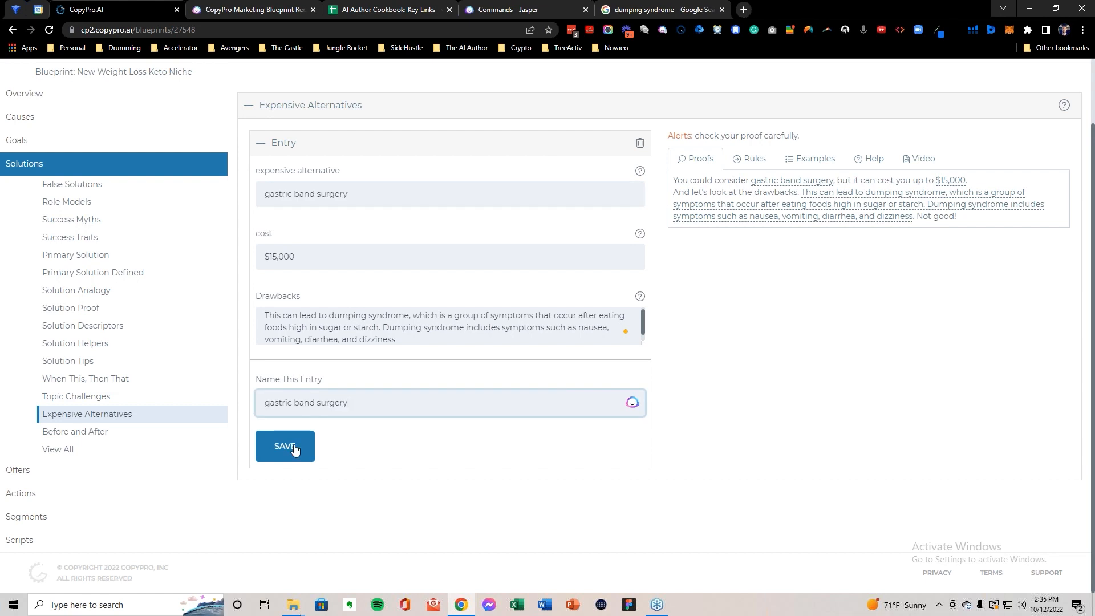
left_click(294, 450)
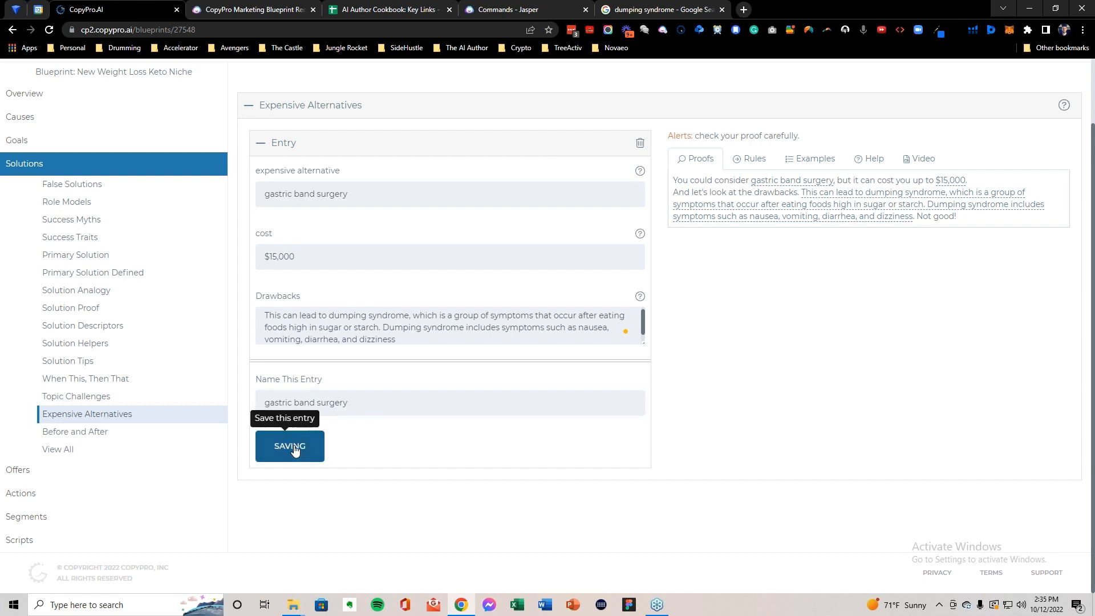
Step: Close Jasper's open result, check the spreadsheet for the next section, and open Before and After under CopyPro's Solutions
left_click(511, 9)
left_click(192, 274)
left_click(346, 9)
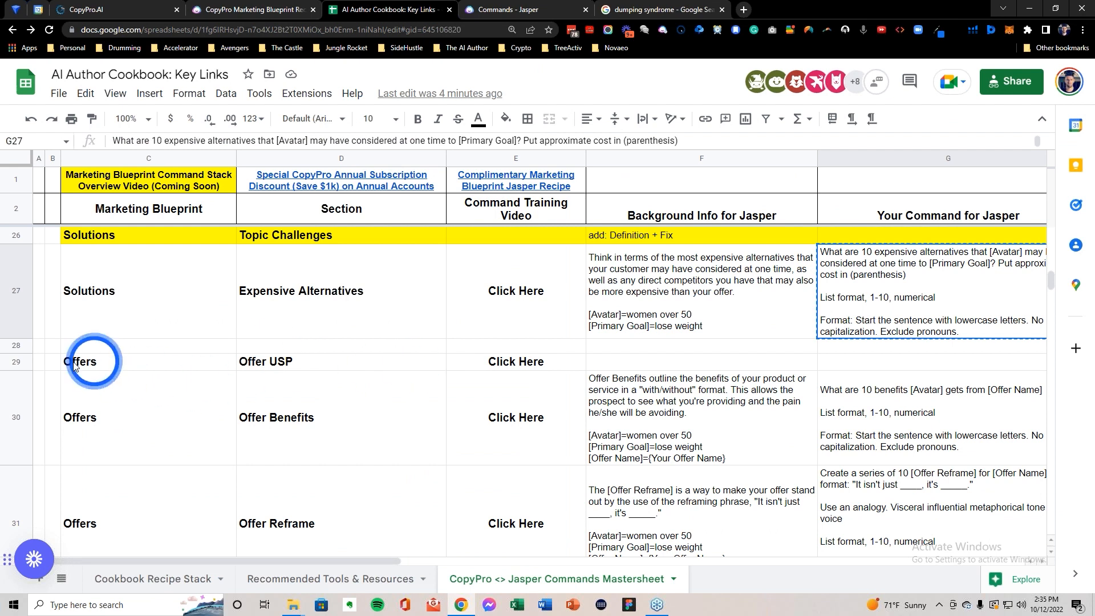
left_click(117, 12)
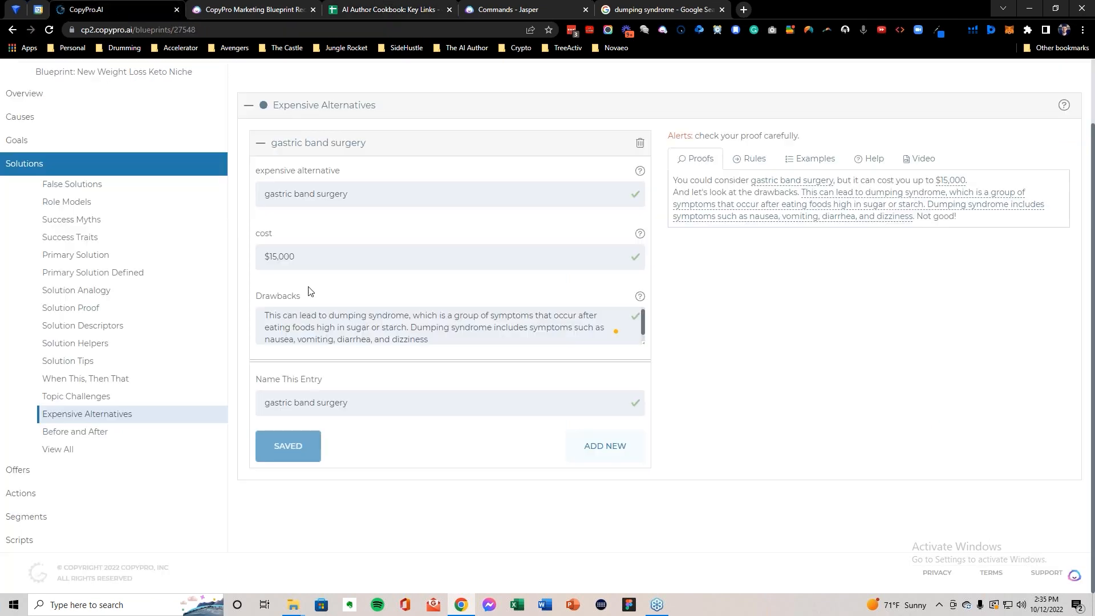
left_click(79, 476)
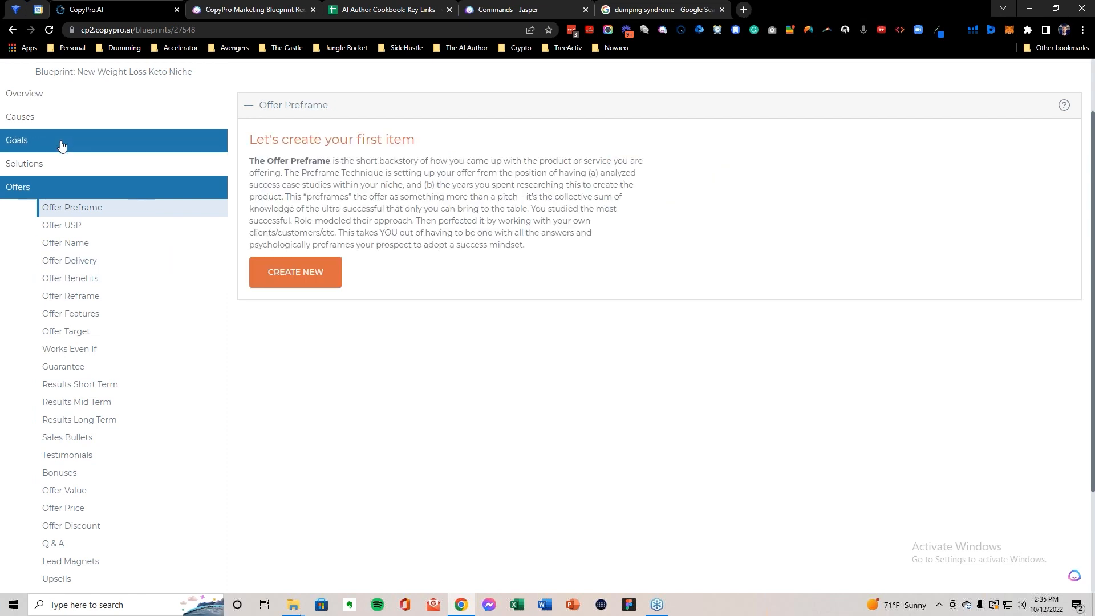
left_click(61, 164)
left_click(111, 435)
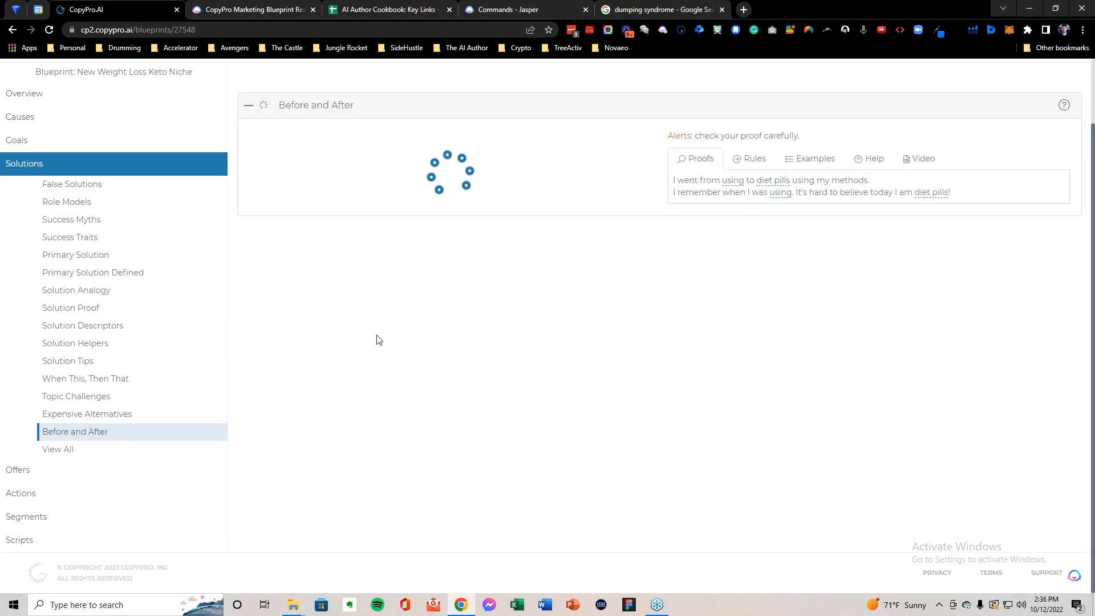
Step: Enter "obese and a heart attack victim" as the before condition of the Before and After entry
left_click(275, 194)
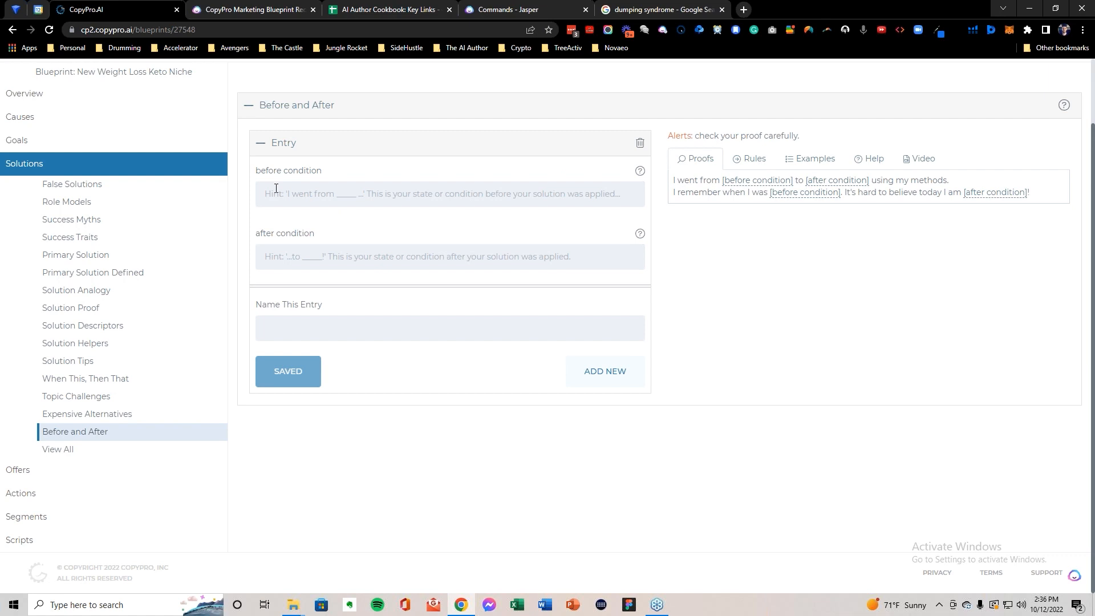
left_click(302, 193)
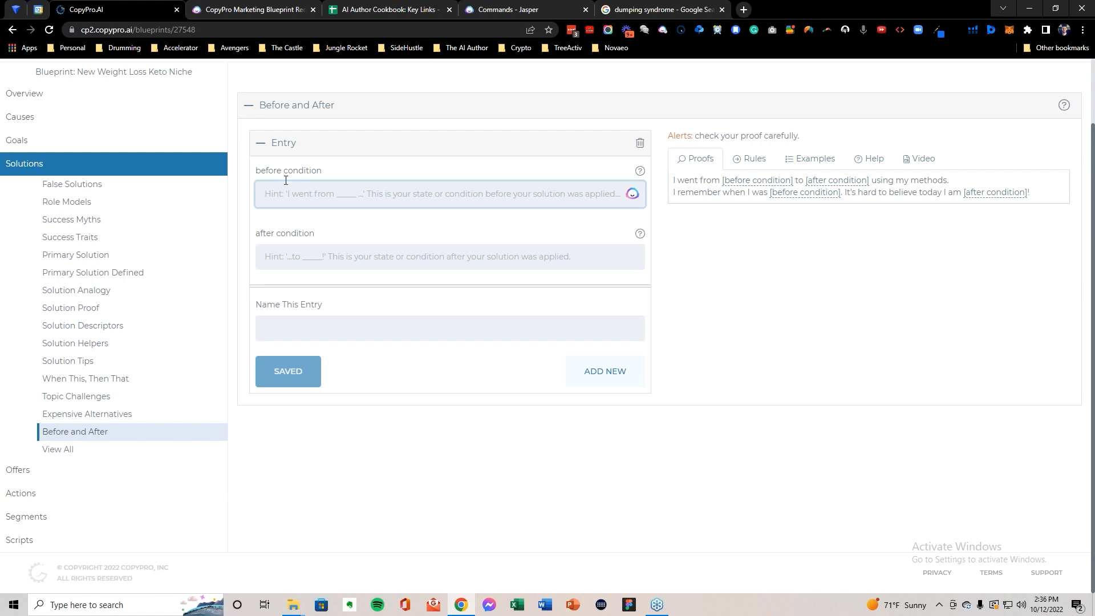
type("obes")
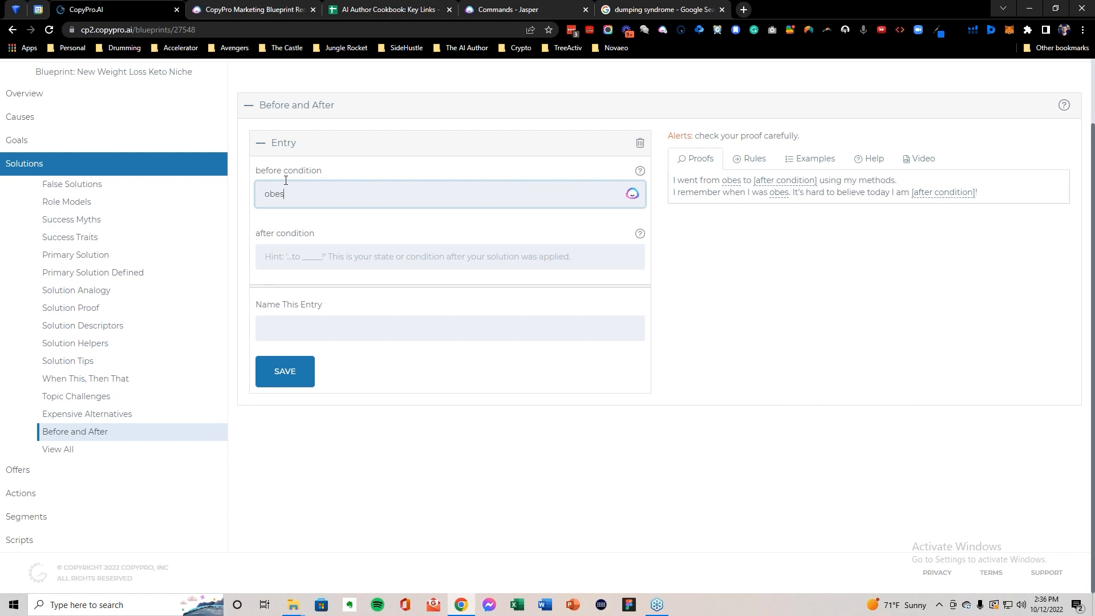
type("e and a heart")
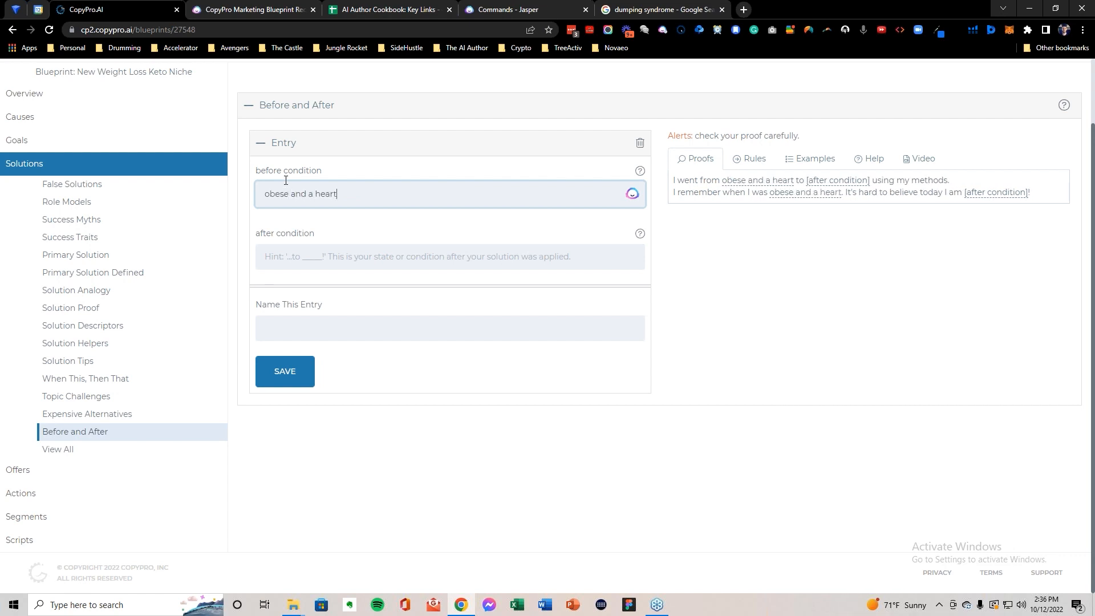
type(" a ttack")
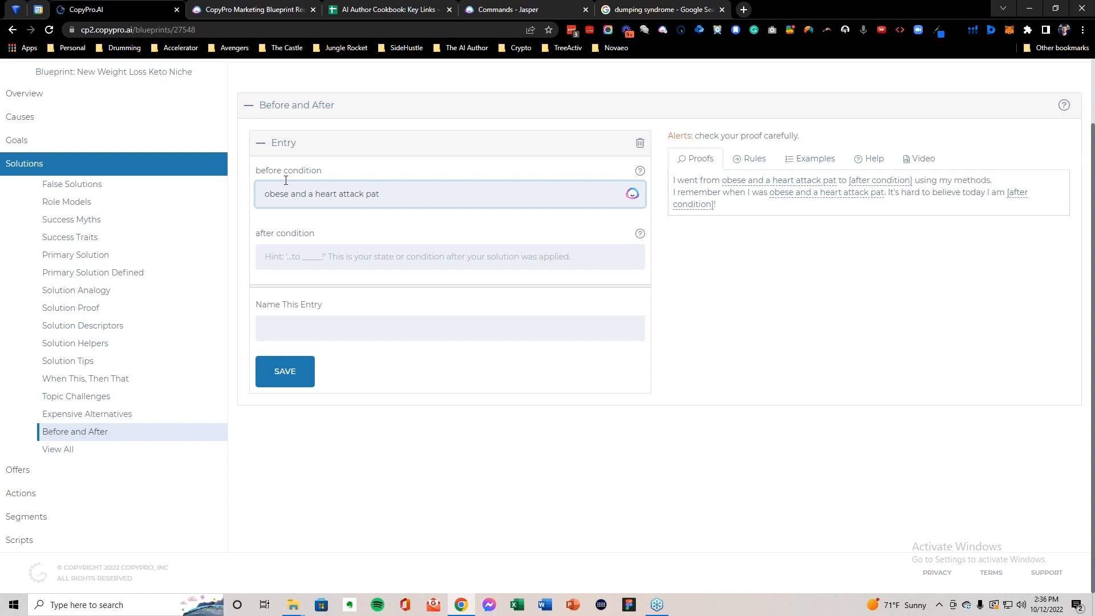
type(" victim")
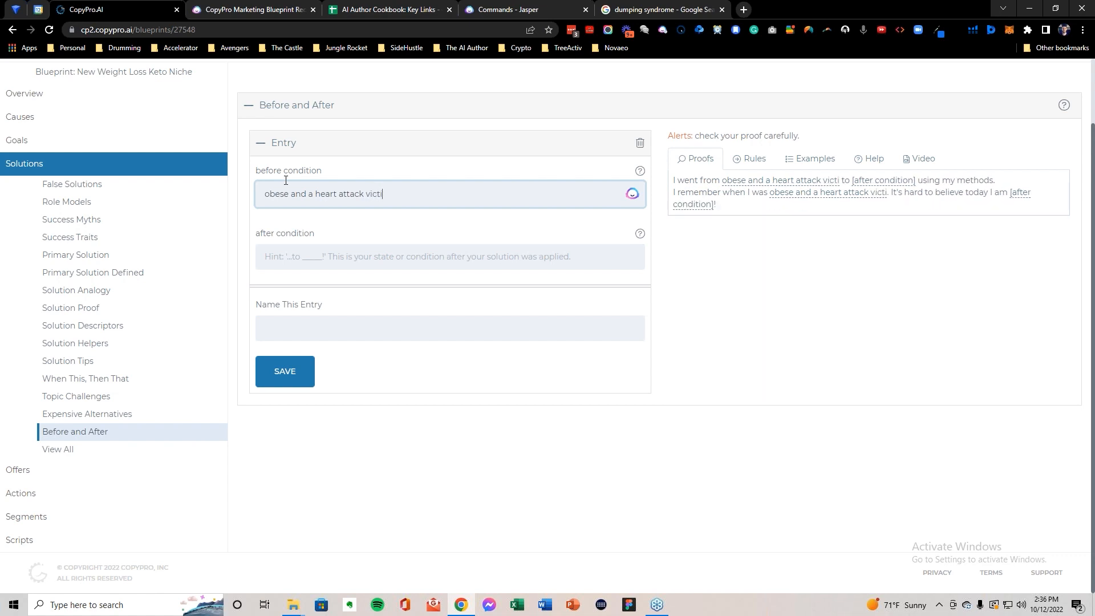
Step: Enter "shooting the cover of Ironman Magazine at 50" as the after condition
left_click(318, 262)
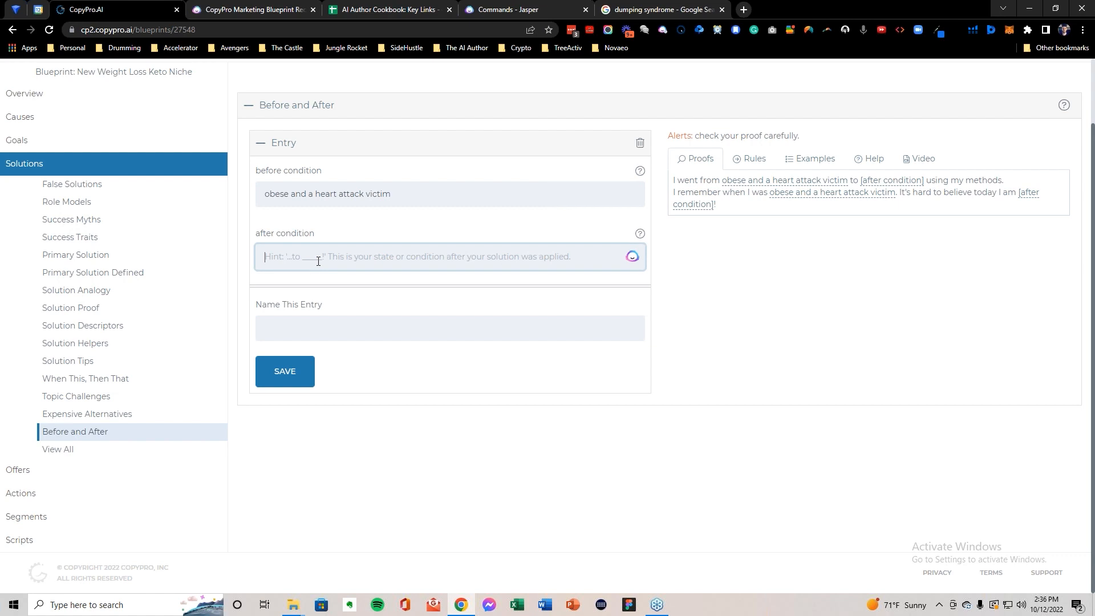
type("shooting the cover")
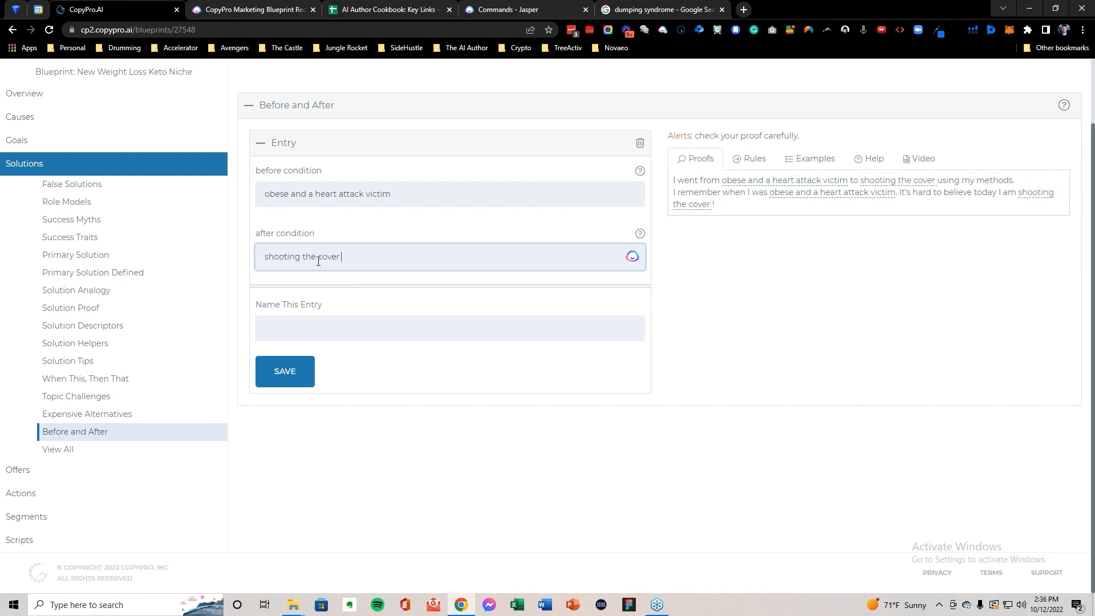
type(" of Ironman Mag")
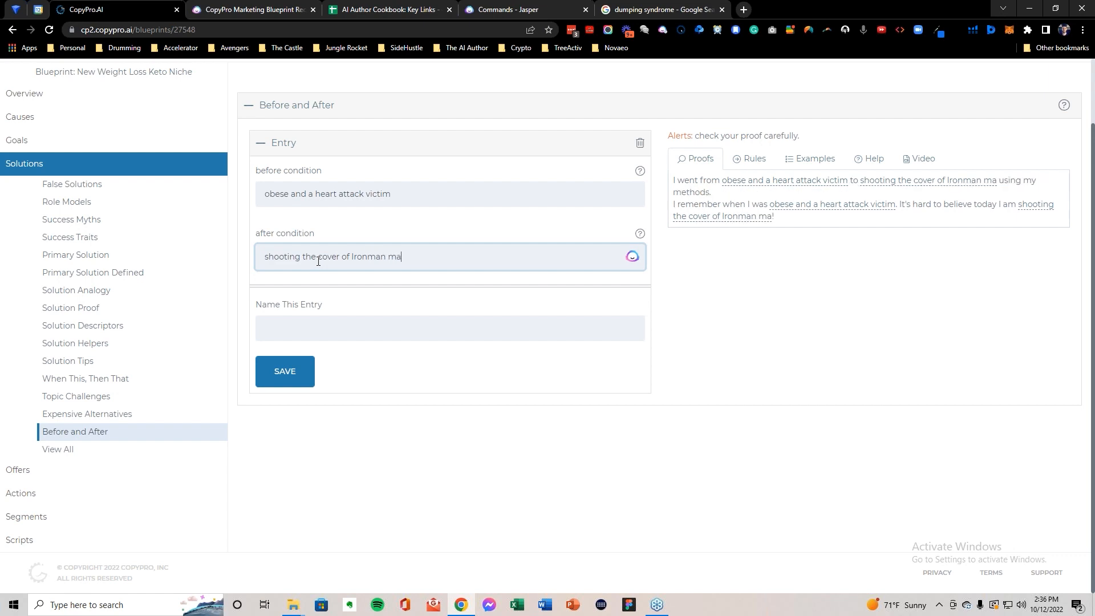
type("azine at ")
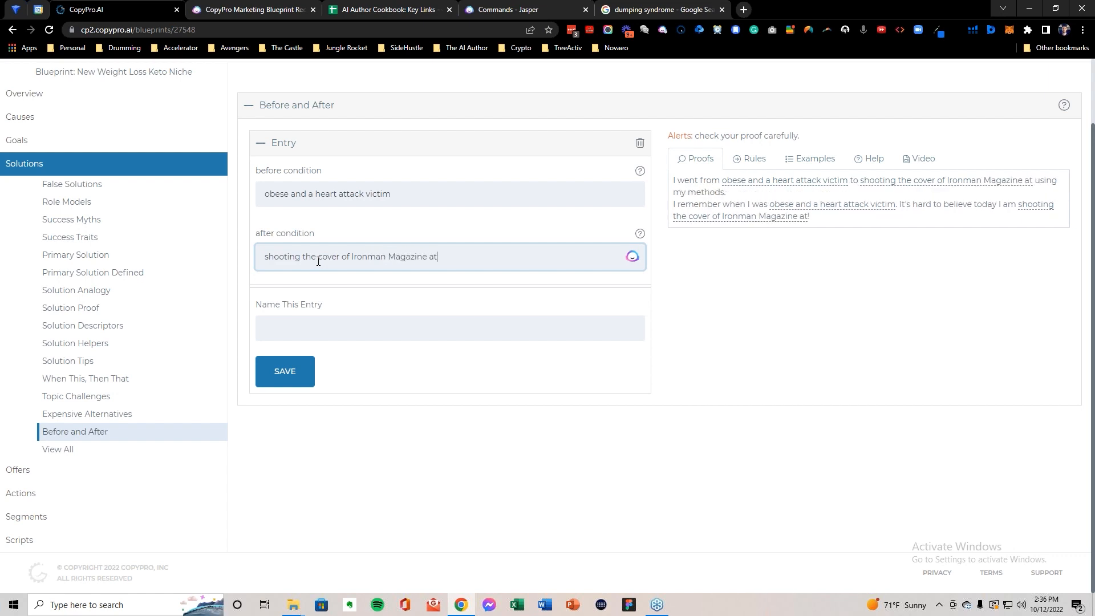
type("50")
Step: Name the Before and After entry "heart attack to Ironman" and save it
left_click(303, 323)
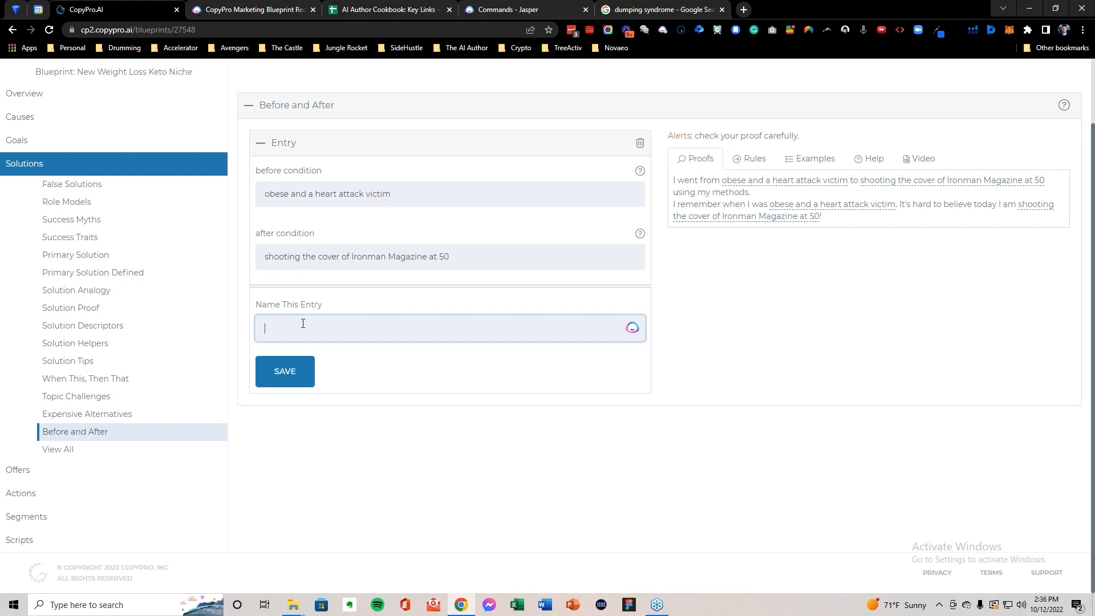
type("ck to Ironman")
left_click(287, 370)
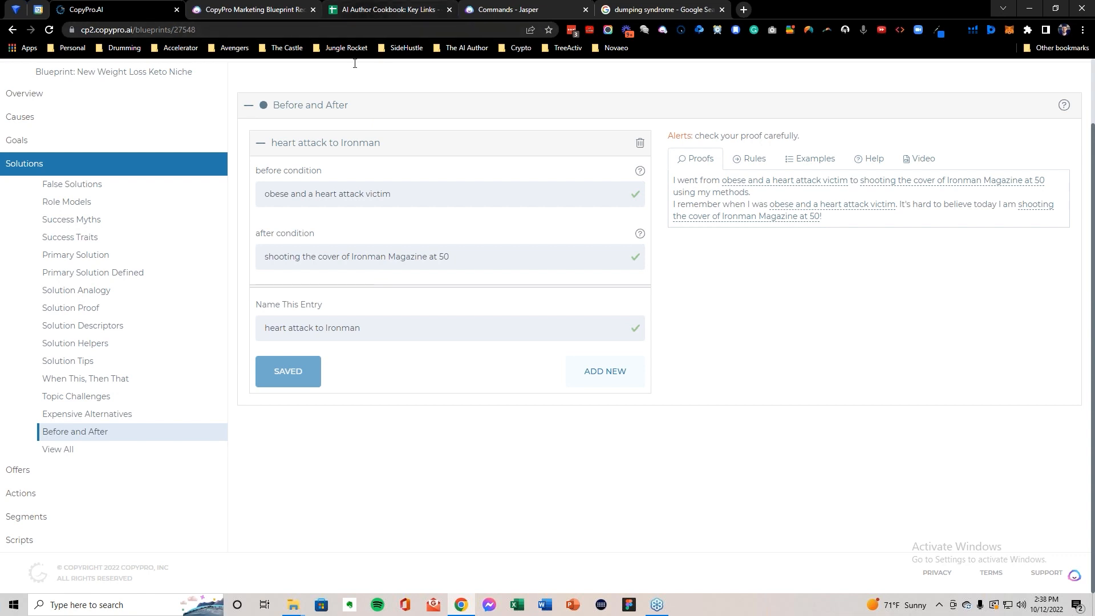
Step: Open the blueprint's Offers section at its Offer Preframe entry
left_click(61, 486)
left_click(46, 188)
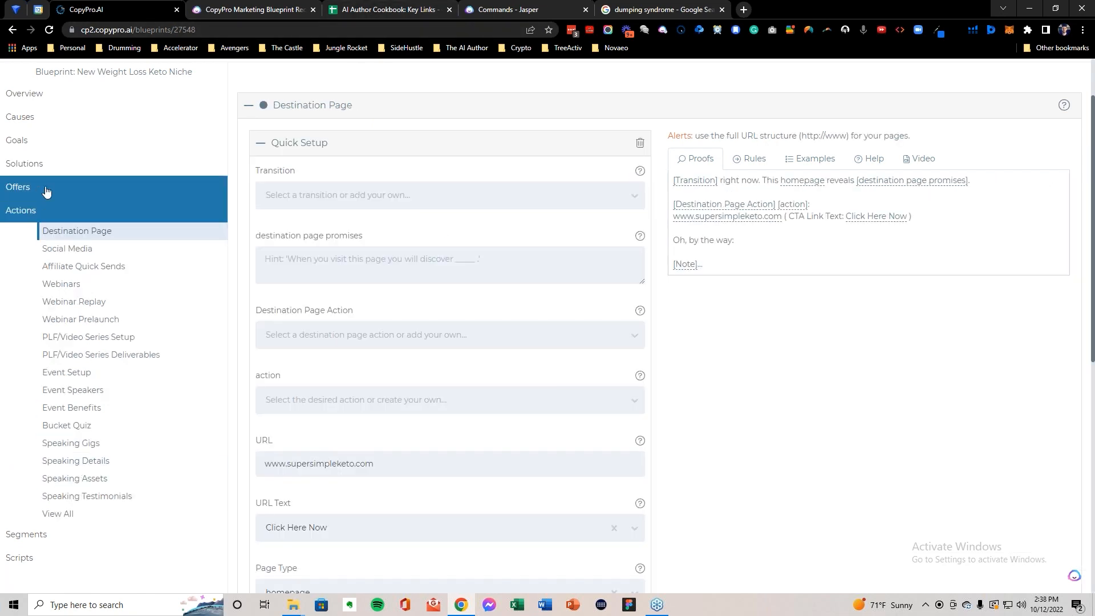
left_click(283, 279)
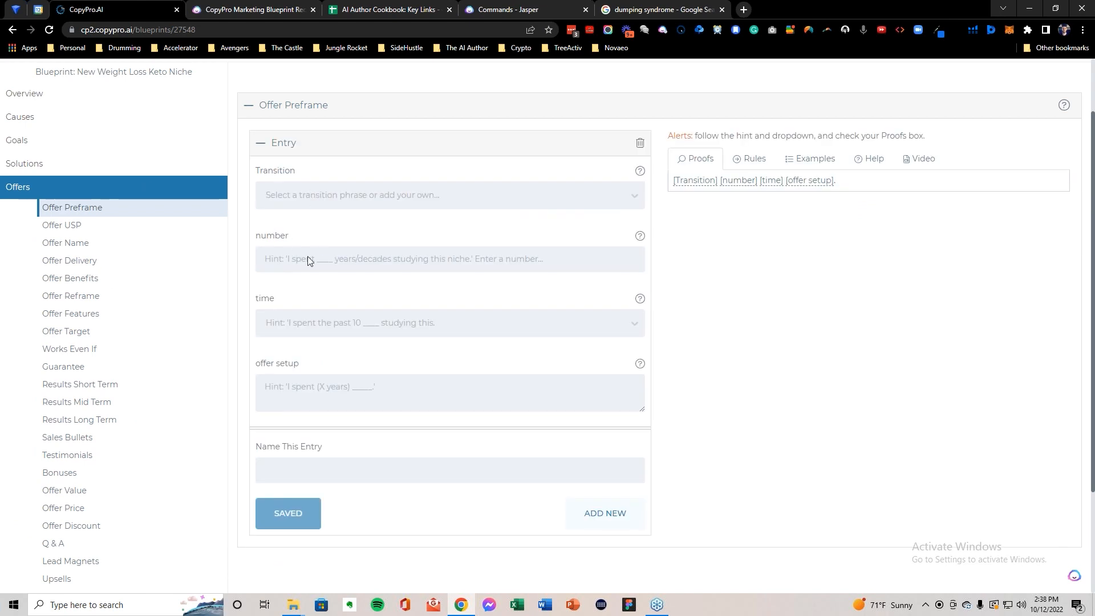
Step: Switch to the AI Author Cookbook spreadsheet and review the Offers rows, highlighting Offer Benefits, Offer Reframe and Offer Target
left_click(407, 10)
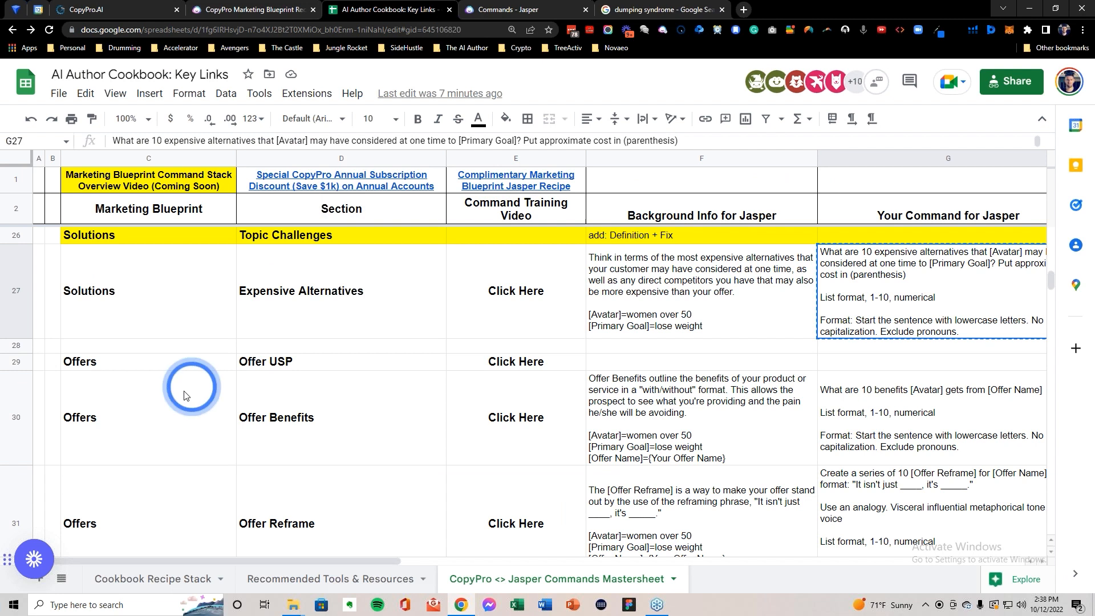
scroll(313, 362, "down", 5)
scroll(313, 362, "up", 2)
left_click_drag(20, 277, 13, 468)
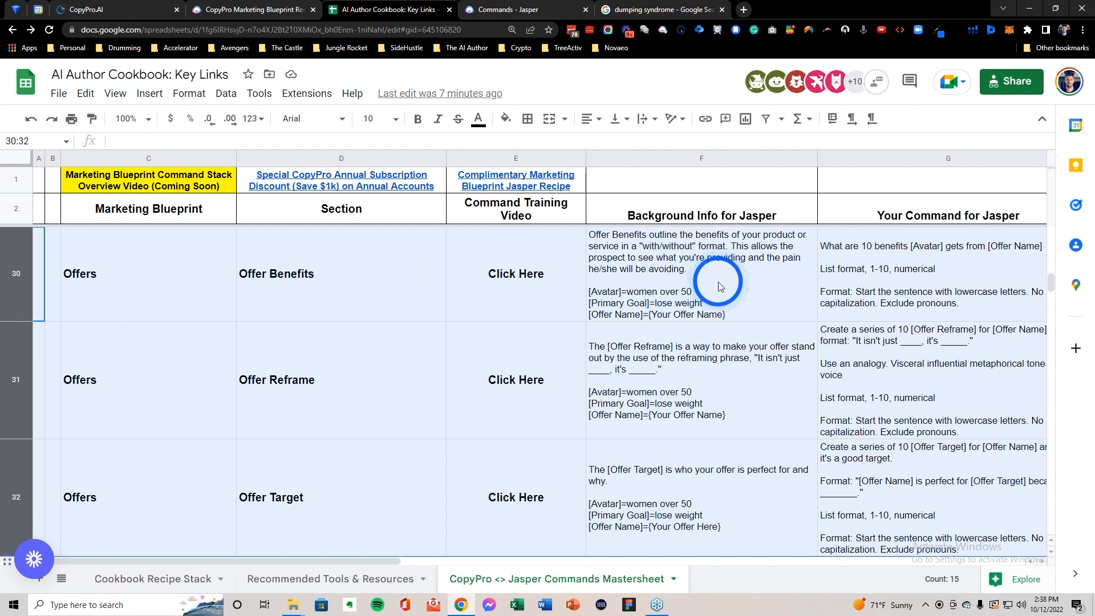
Step: Return to CopyPro and look through the video and rules guidance for the Offer Preframe
left_click(108, 12)
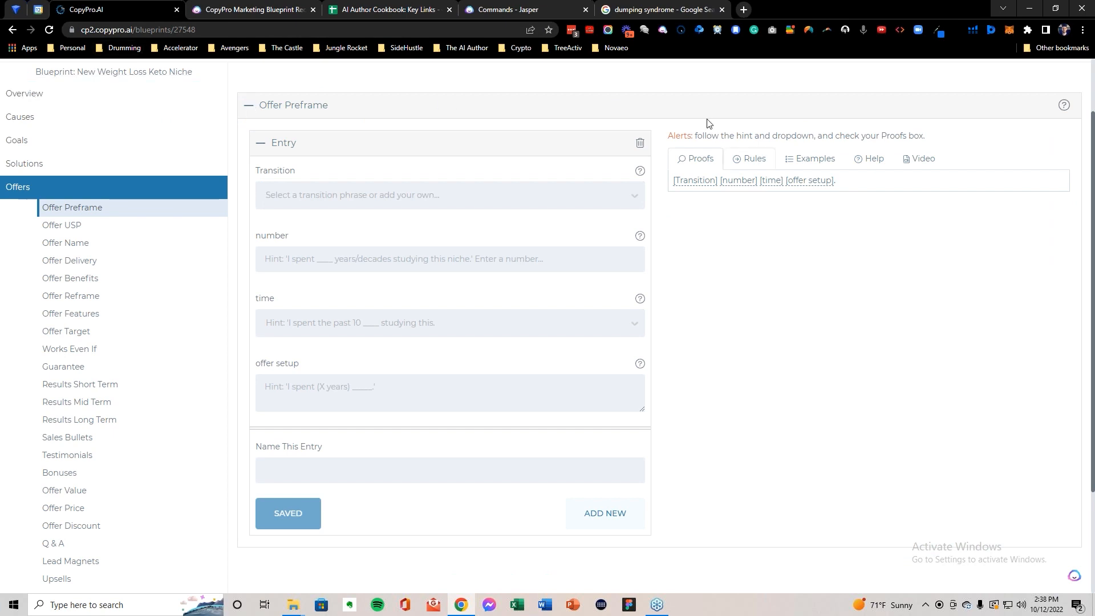
left_click(918, 160)
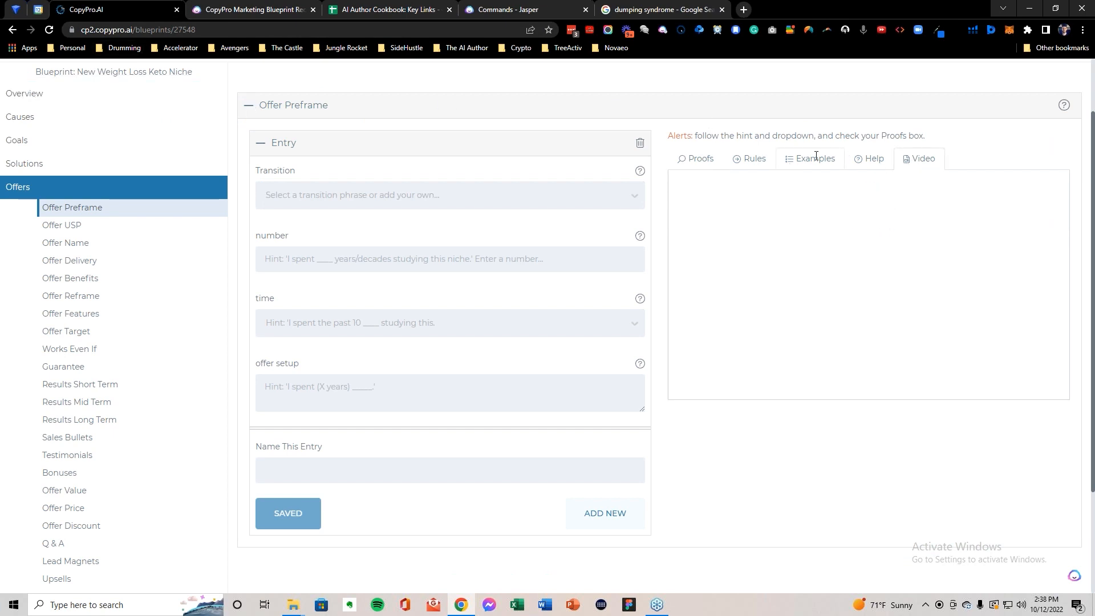
left_click(767, 159)
Step: Set the Offer Preframe's transition to "I spent the past", its number to 15 and its time to "years"
left_click(311, 191)
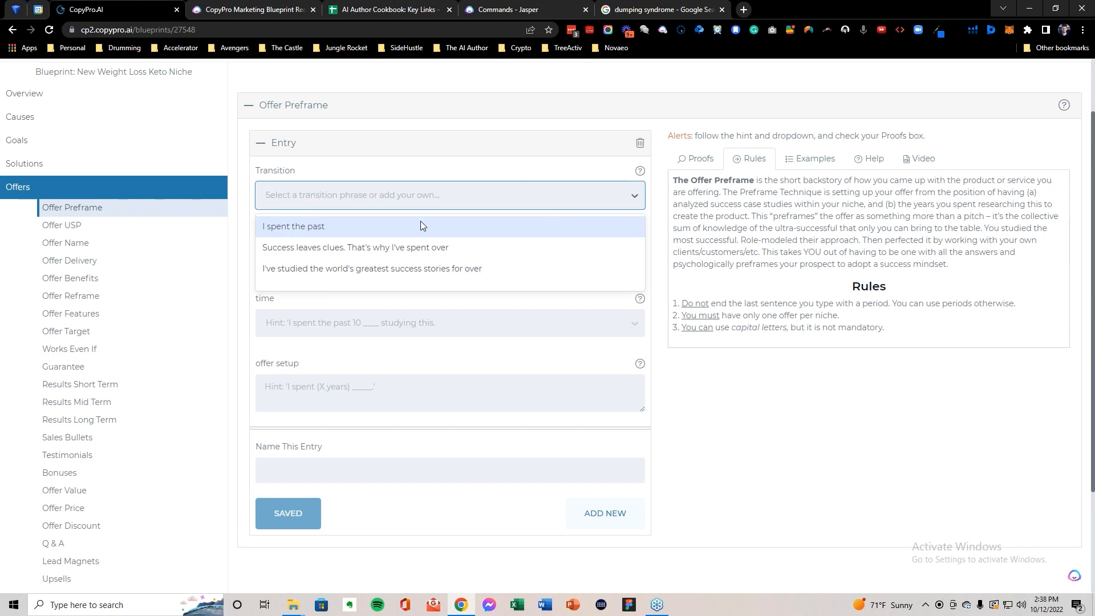
left_click(375, 229)
left_click(347, 255)
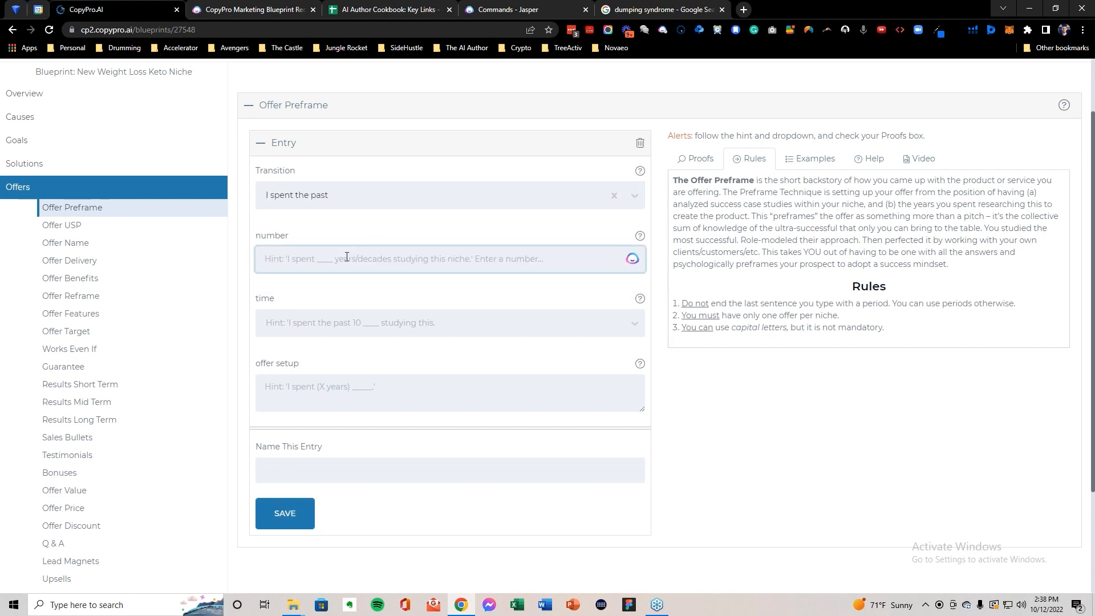
type("15")
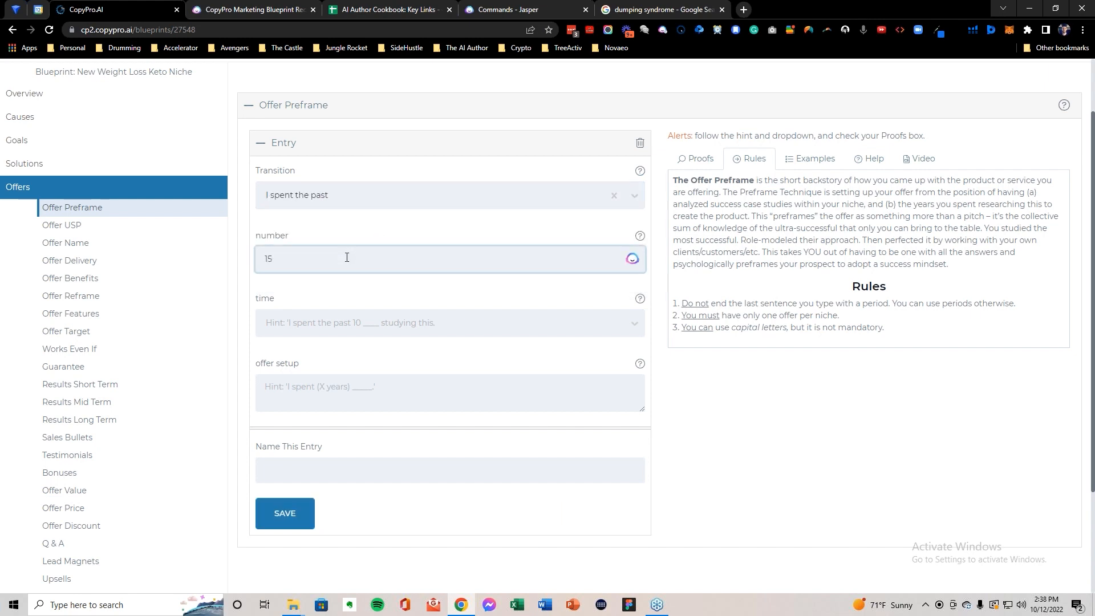
left_click(315, 323)
type("t")
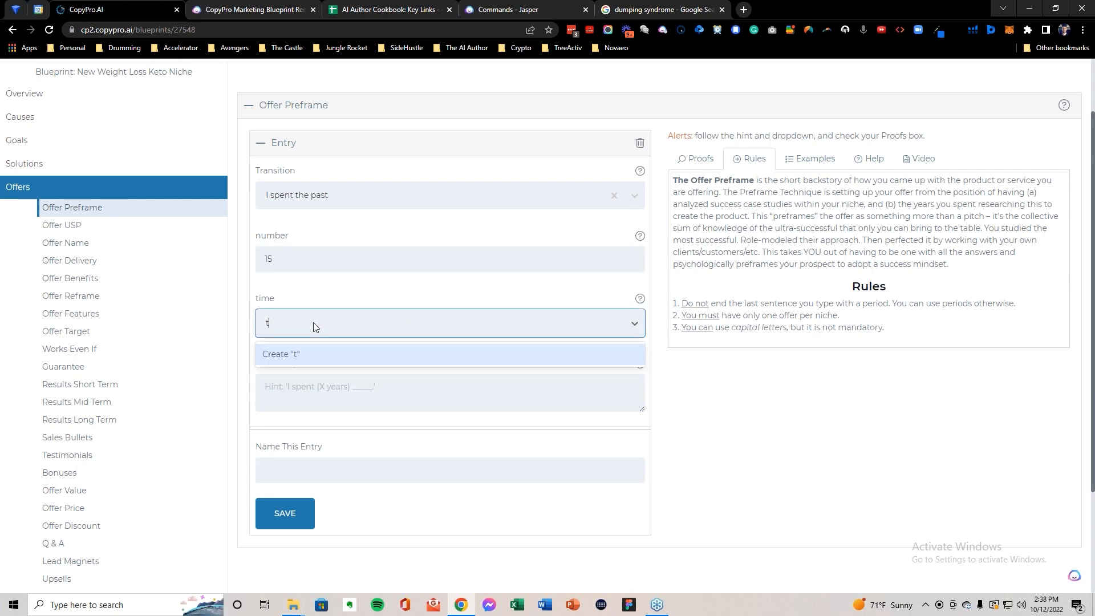
key("BackSpace")
left_click(302, 352)
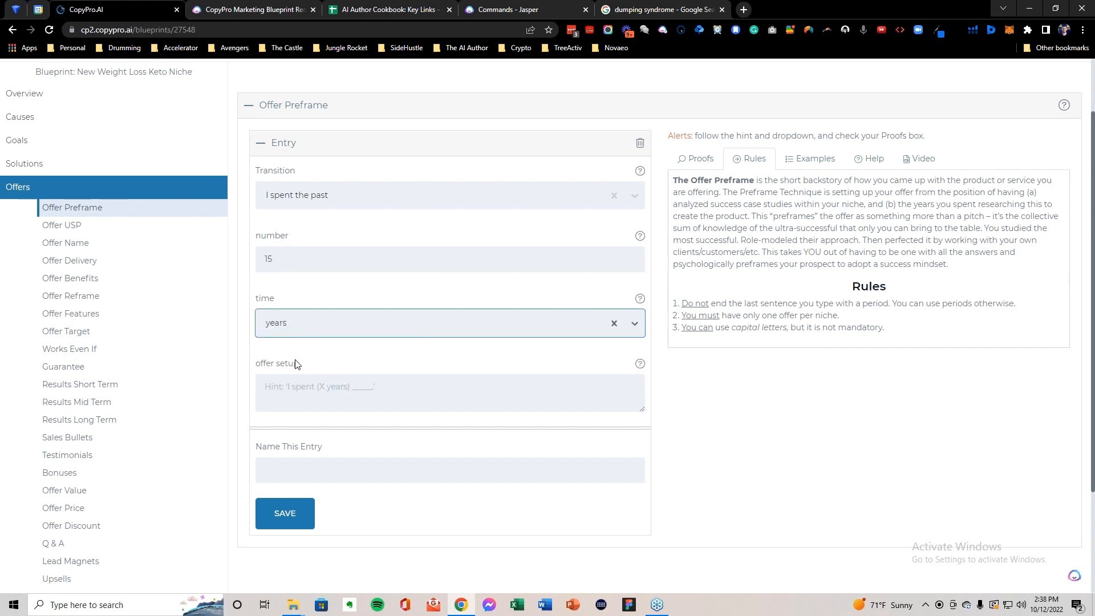
Step: Enter "studying and researching nutrition" as the Offer Preframe's offer setup, and switch to the AI Author Cookbook spreadsheet
left_click(295, 386)
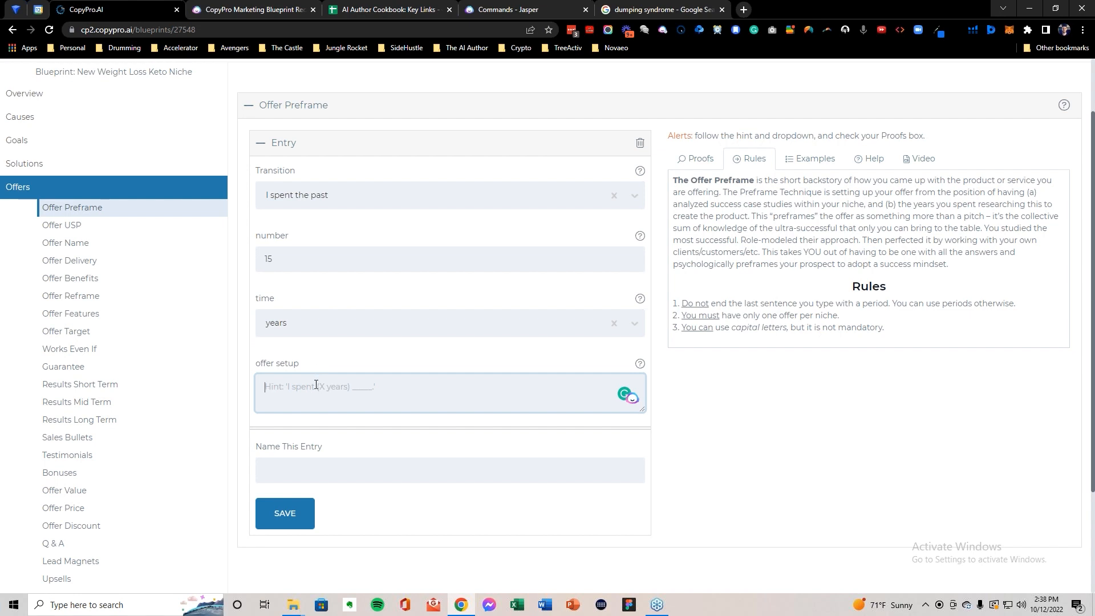
type("studying and researching nutrition")
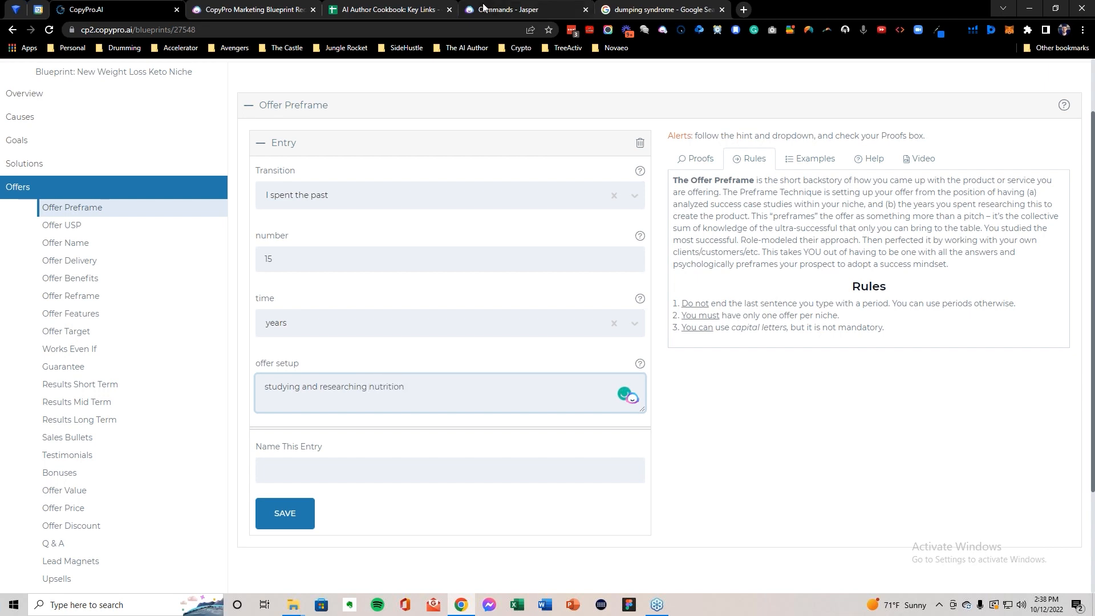
left_click(412, 11)
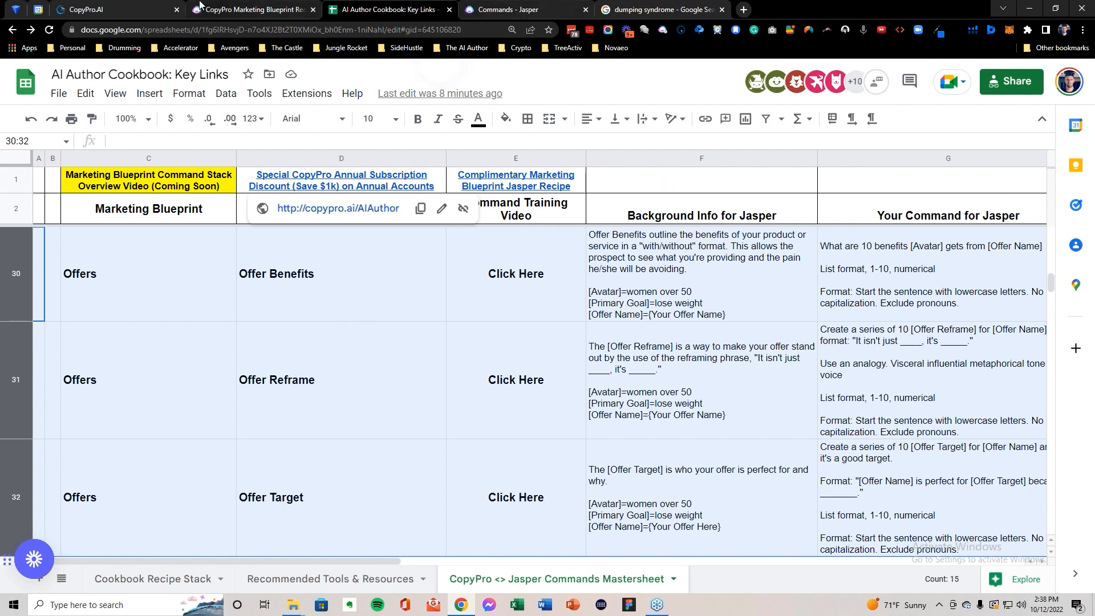
Step: Switch to CopyPro and name the Offer Preframe entry "15 years studying nutrition", then save it
left_click(153, 8)
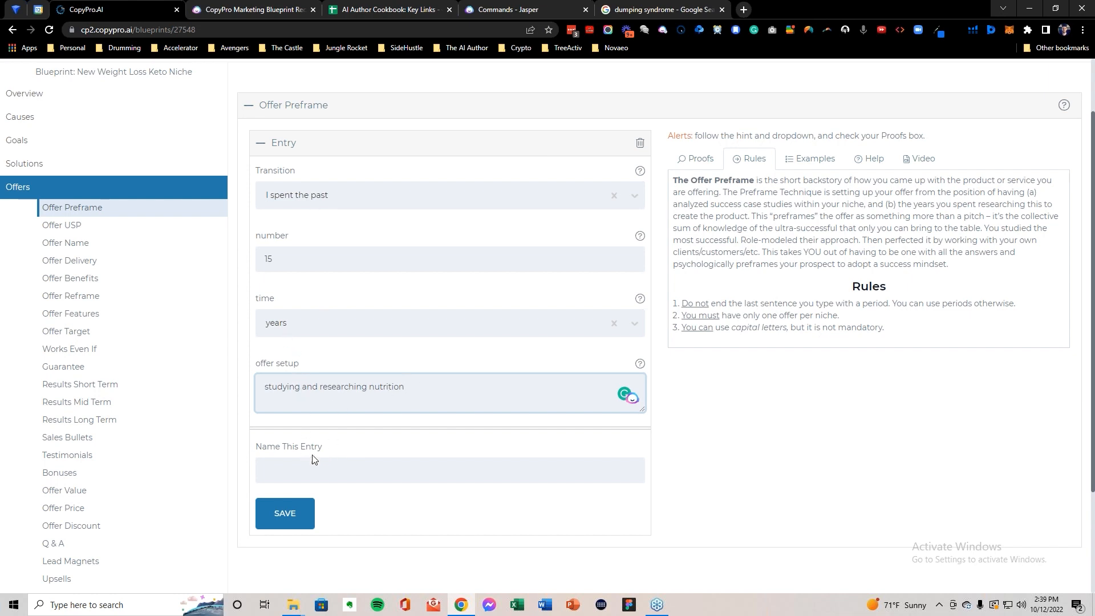
left_click(304, 473)
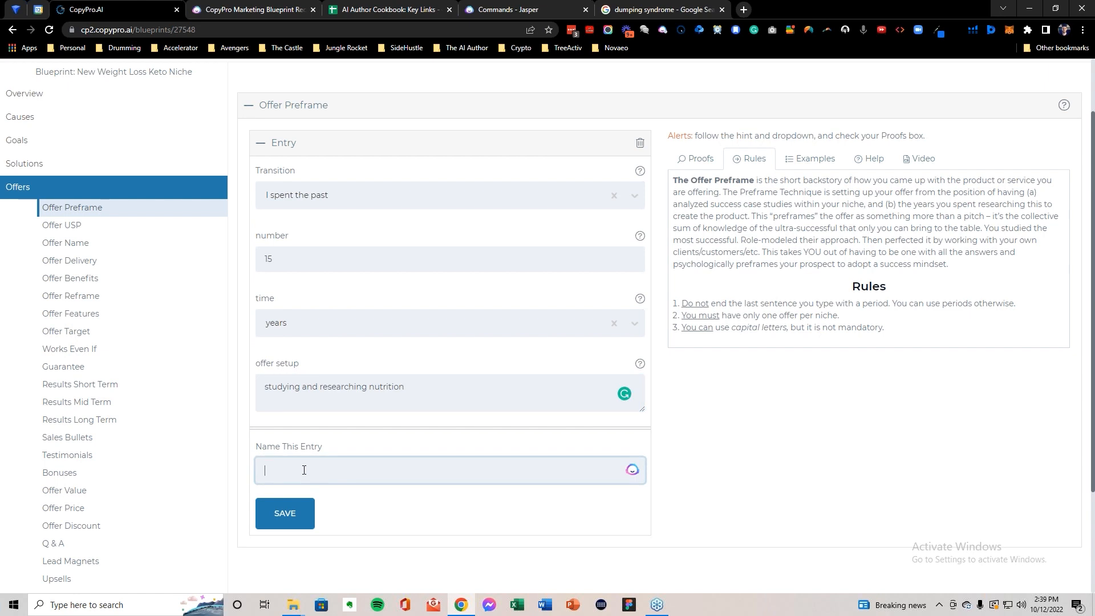
type("15 years studying nutrition")
left_click(301, 524)
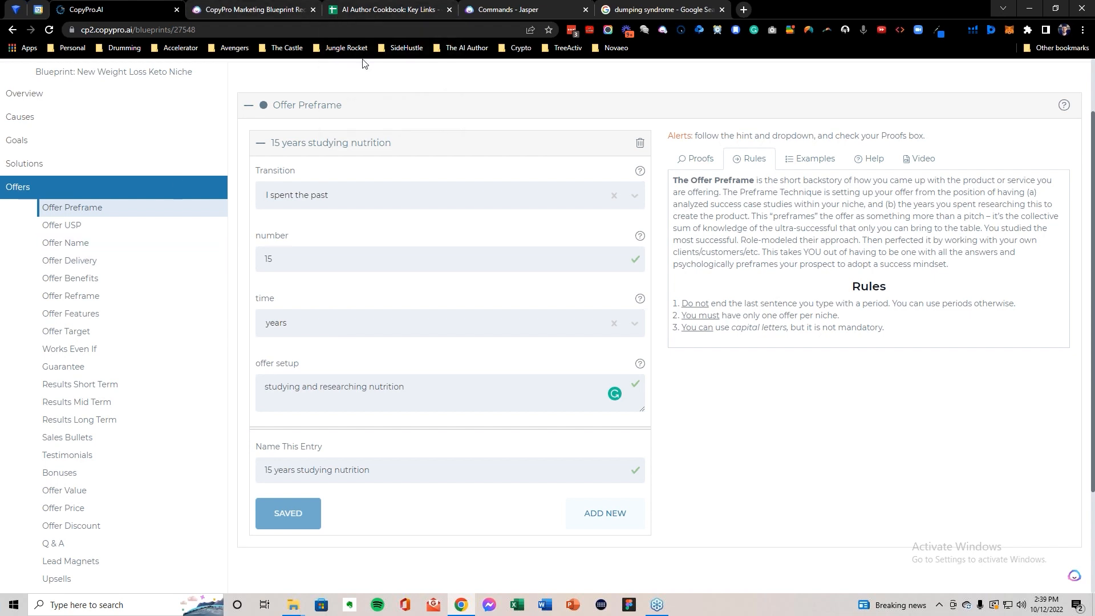
Step: Check the Offer Benefits row in the commands mastersheet and open the Offer Benefits section of the CopyPro blueprint
left_click(375, 13)
left_click(145, 278)
left_click(318, 280)
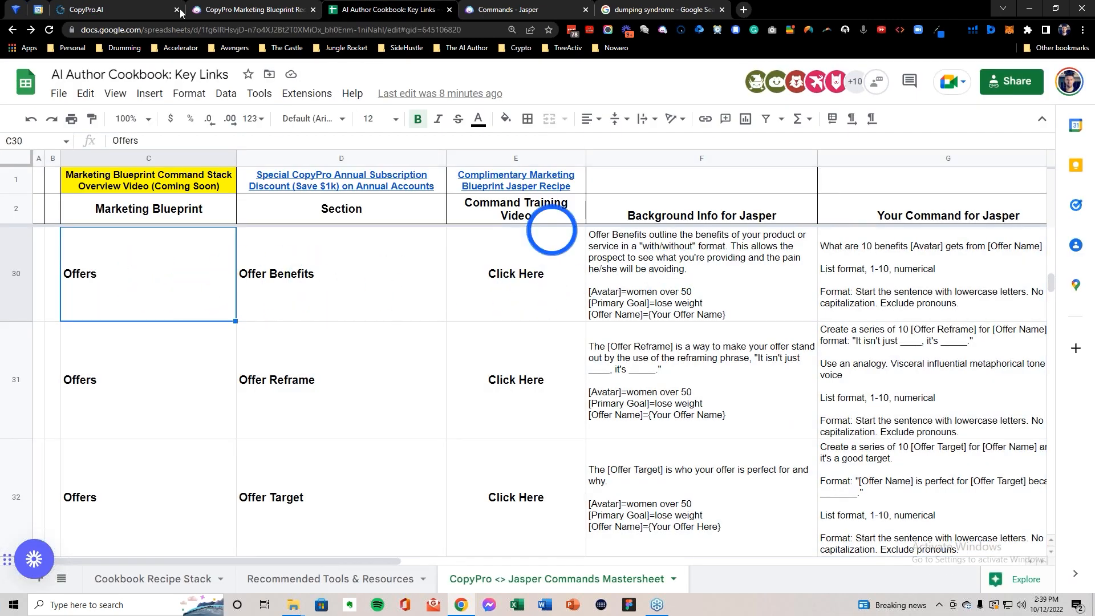
left_click(139, 7)
left_click(81, 278)
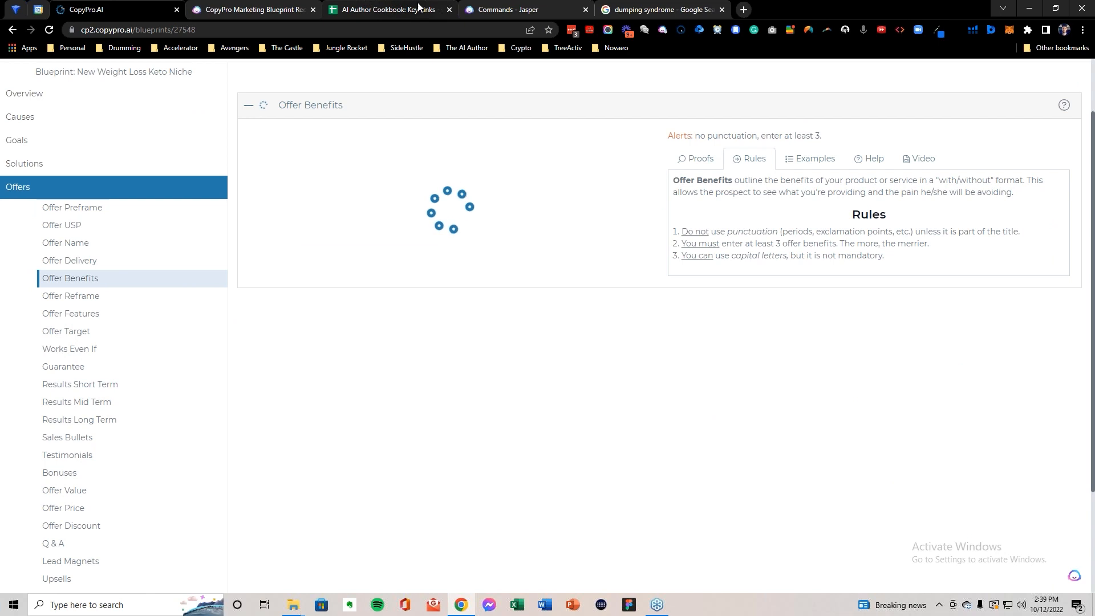
left_click(281, 216)
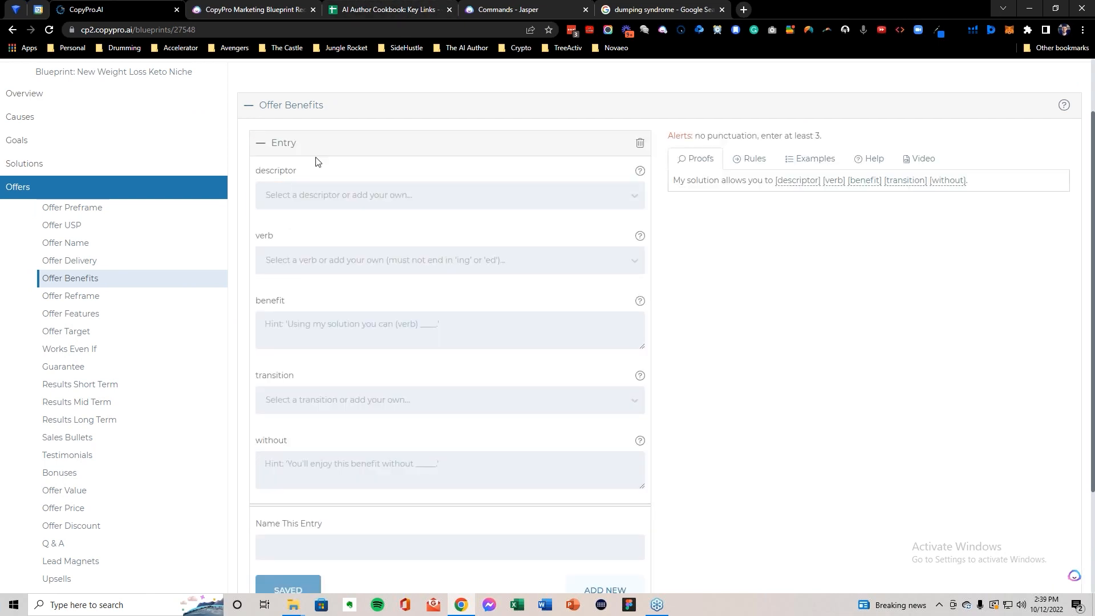
Step: Copy the Offer Benefits background info from the mastersheet and replace Jasper's background information with it
left_click(384, 9)
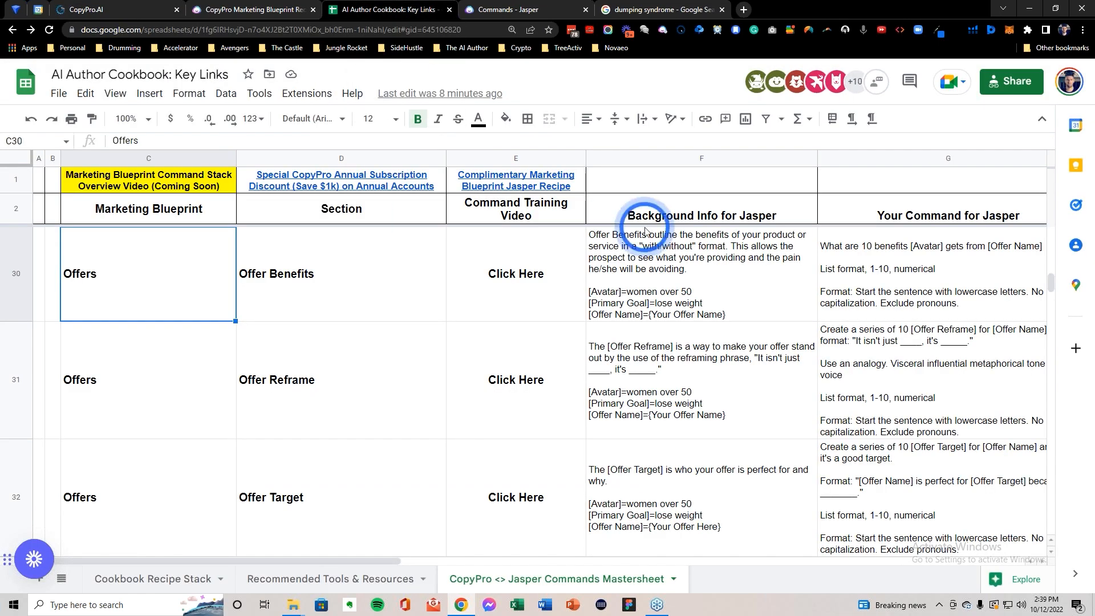
left_click(650, 244)
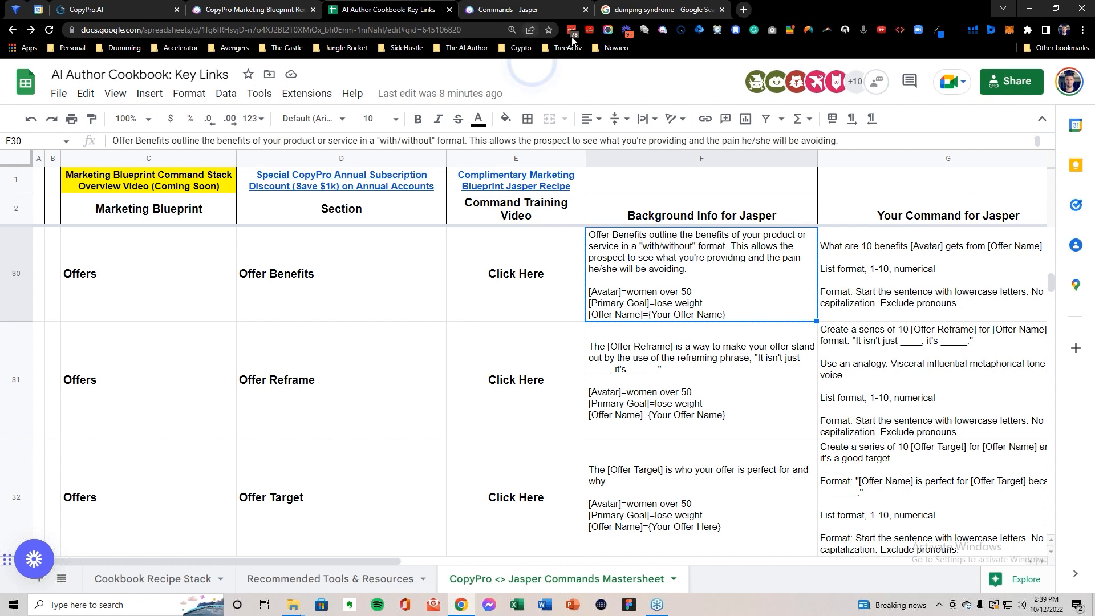
left_click(525, 8)
left_click(350, 248)
key("ctrl+a")
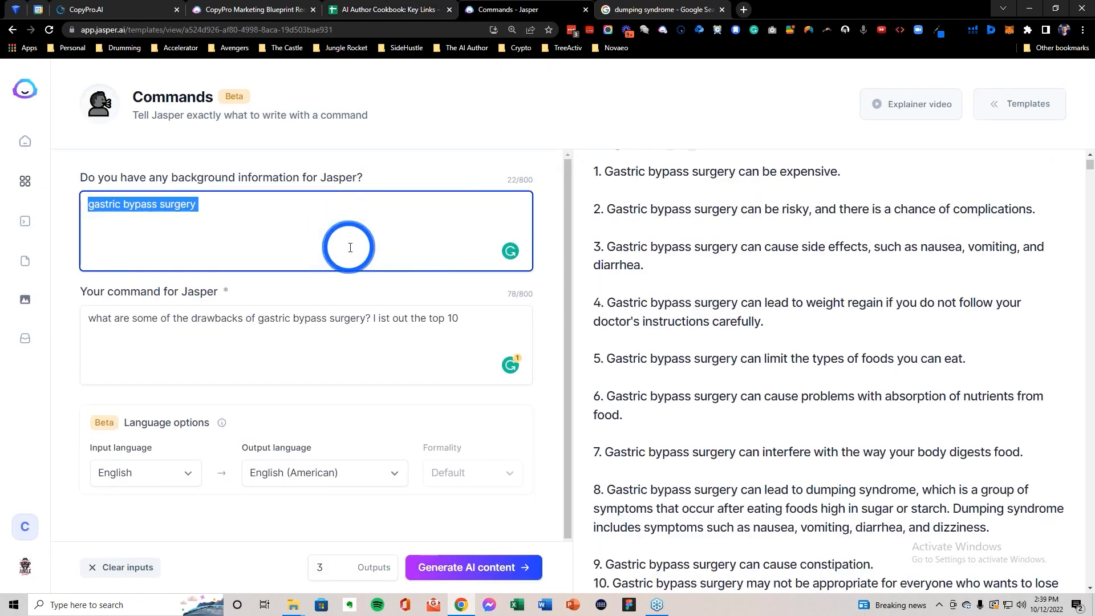
type("Offer Benefits outline the benefits of your product or service in a \"with/without\" format. This allows the prospect to see what you're providing and the pain he/she will be avoiding.  [Avatar]=women over 50 [Primary Goal]=lose weight [Offer Name]={Your Offer Name}")
Step: Replace Jasper's command with the Offer Benefits command from the mastersheet and generate AI content
left_click(384, 9)
left_click(924, 257)
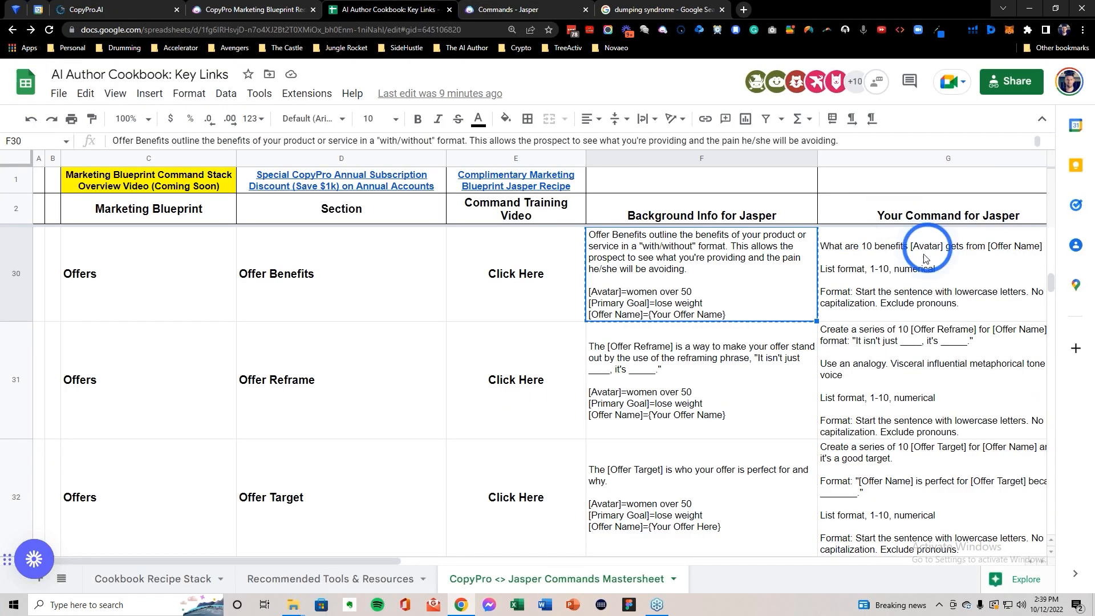
key("ctrl+c")
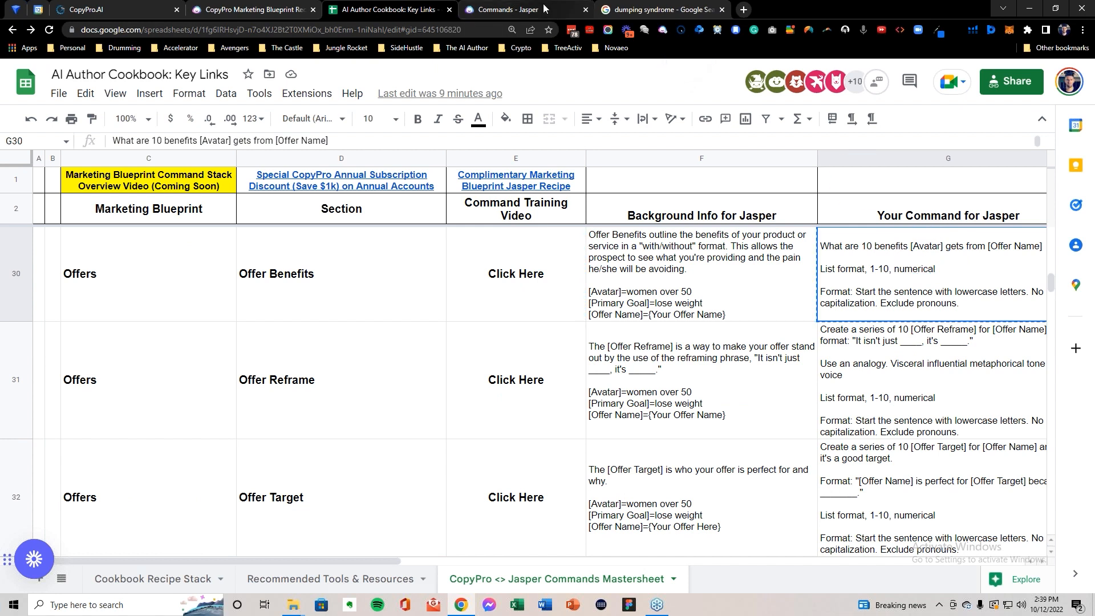
left_click(542, 4)
left_click(296, 376)
key("ctrl+a")
key("ctrl+v")
left_click(459, 560)
left_click(784, 484)
left_click(929, 421)
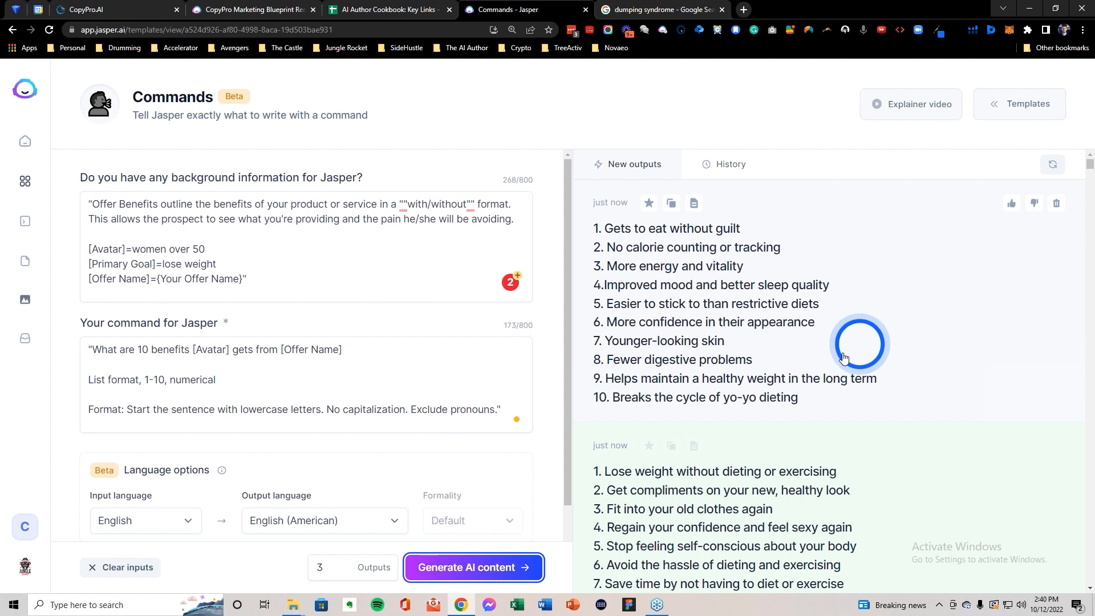
Step: Open the first generated list, change the first word of item 10 to "breaking", and copy that item's text
left_click(795, 362)
double_click(349, 363)
type("breaking")
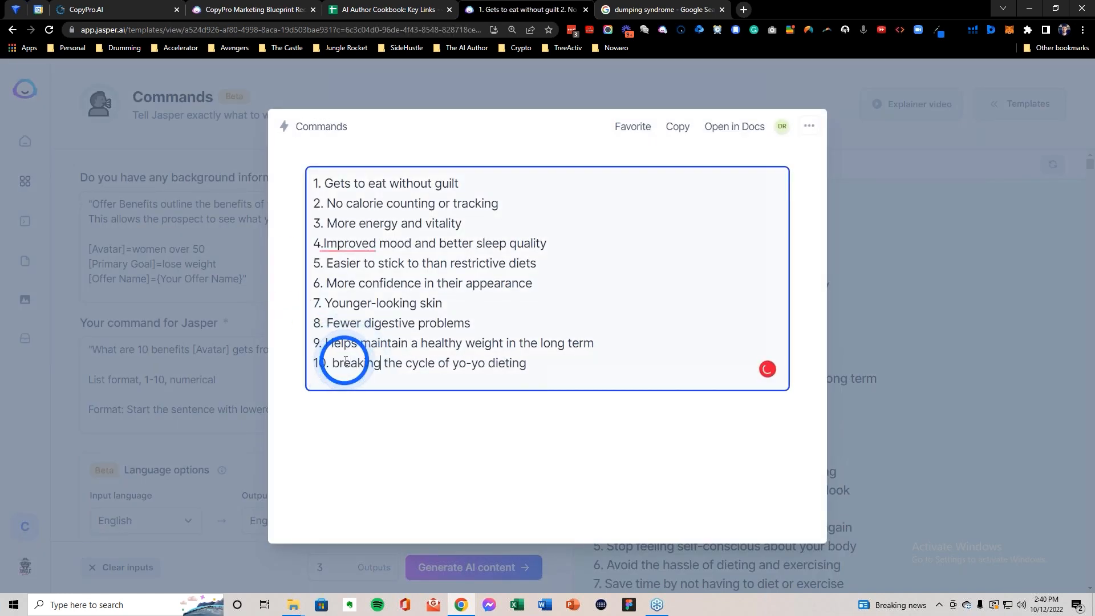
left_click_drag(527, 362, 330, 363)
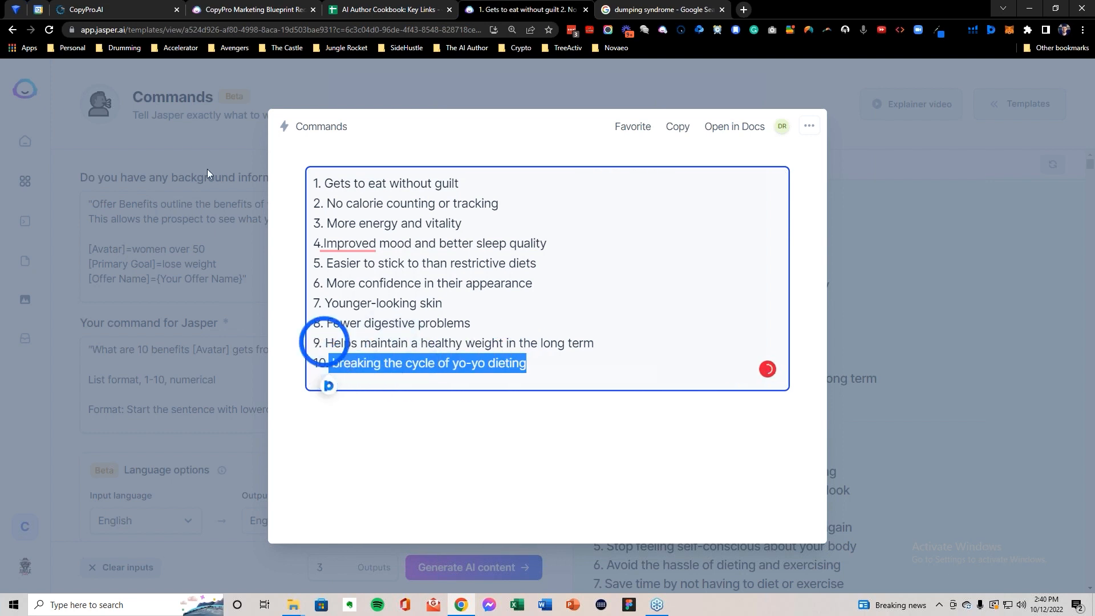
Step: In CopyPro's Offer Benefits entry, set the descriptor to "easily" and the verb to "break"
left_click(151, 8)
left_click(312, 193)
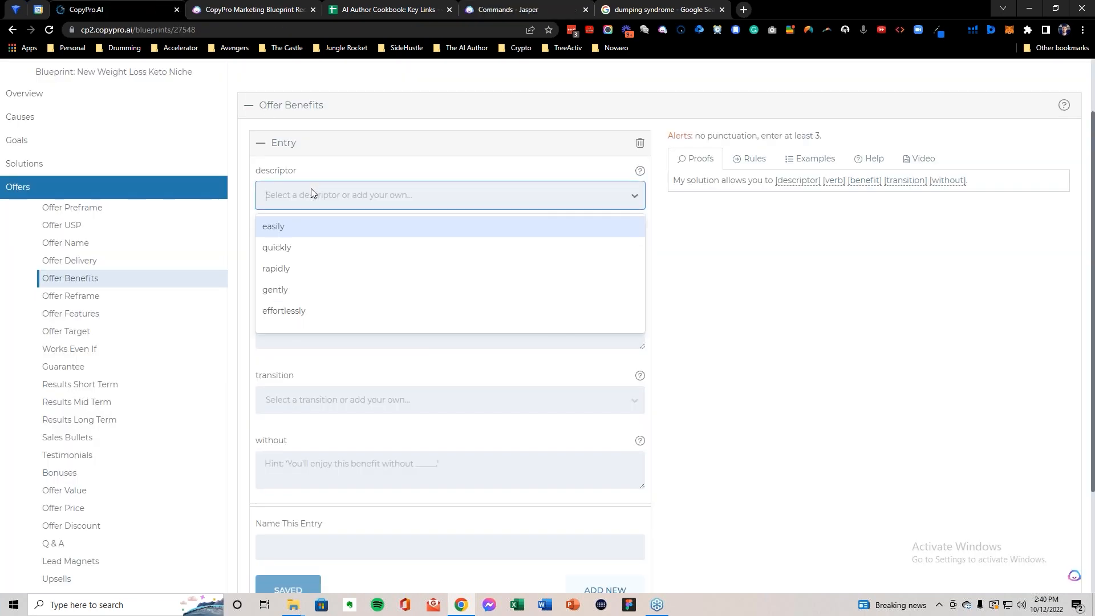
type("break")
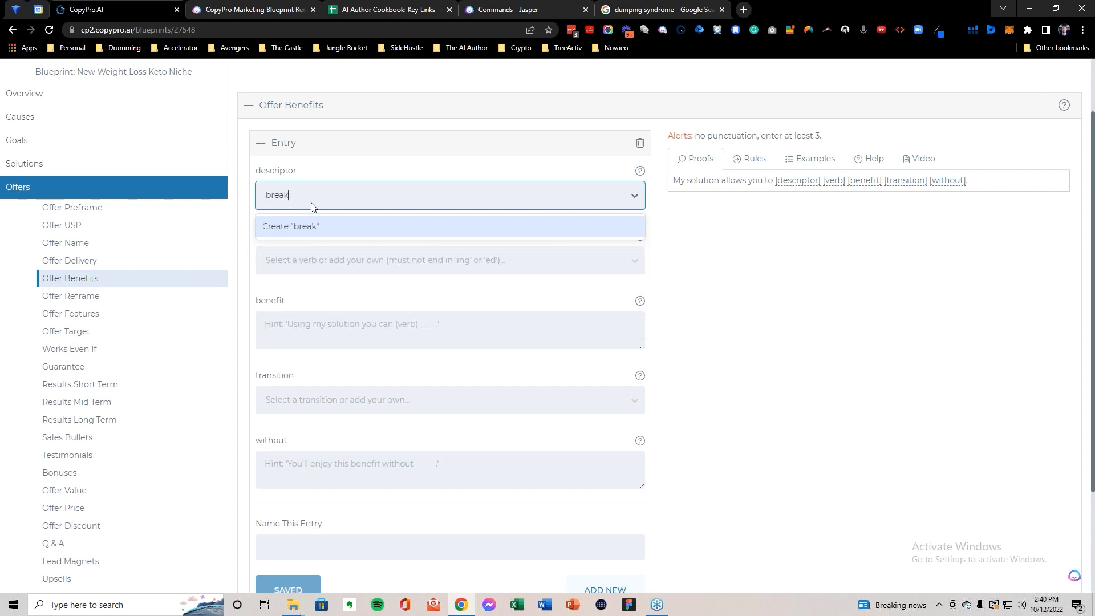
key("BackSpace")
type("easily")
key("Return")
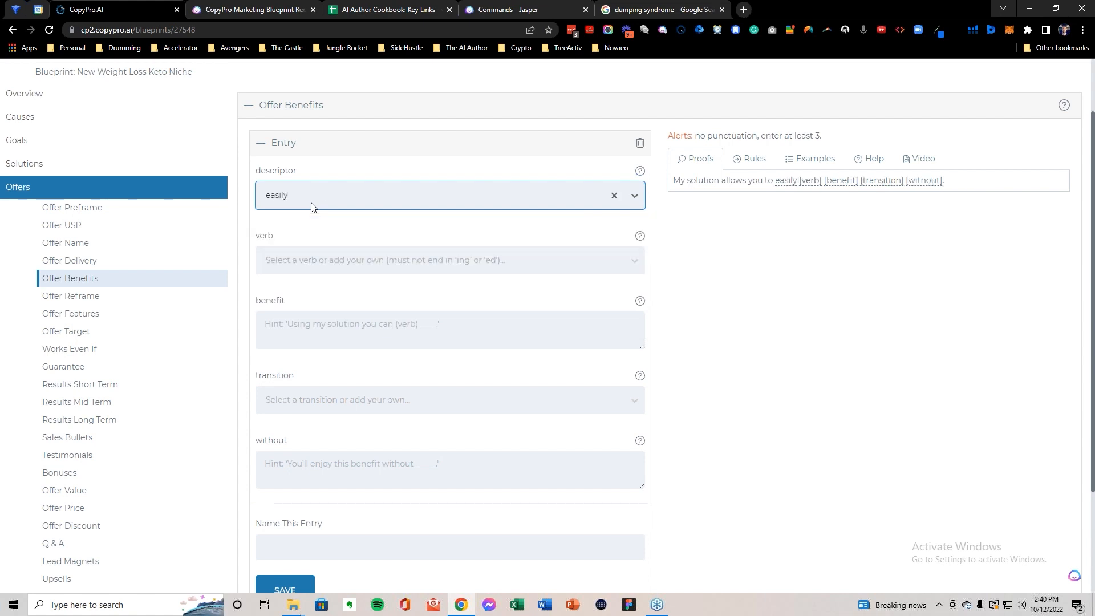
left_click(360, 259)
type("break")
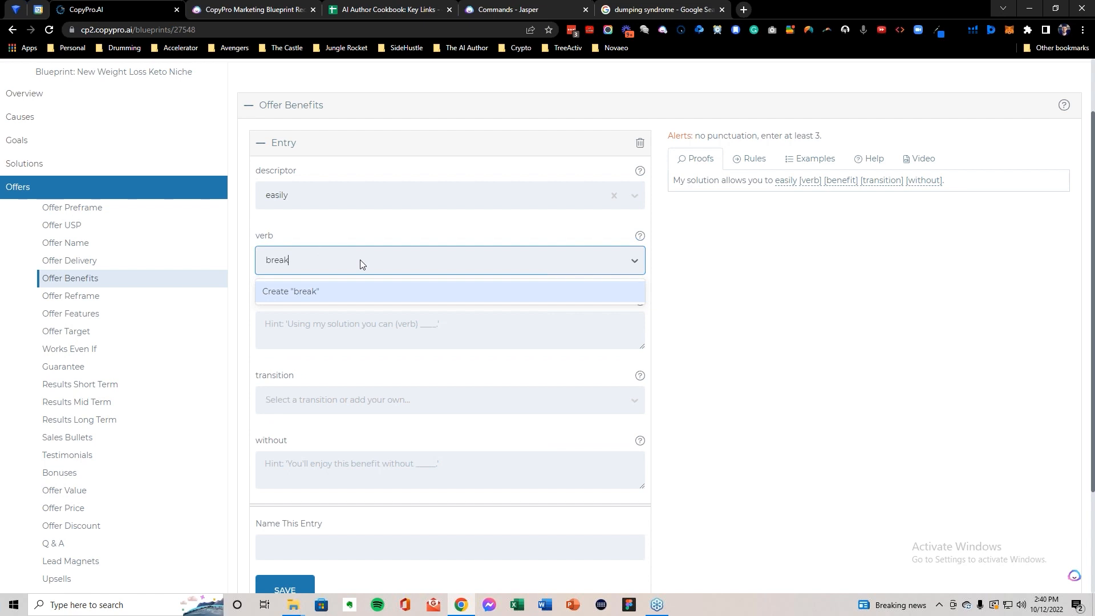
key("Return")
Step: Fill in the benefit as "the cycle of yo-yo dieting" and choose "...all without" as the transition
left_click(306, 331)
key("ctrl+v")
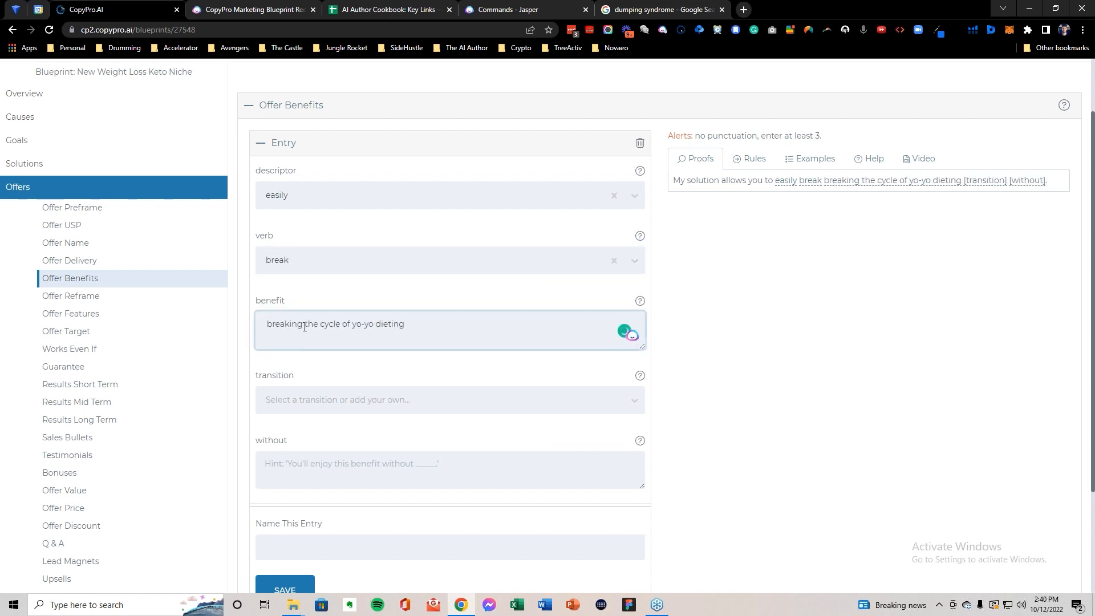
left_click_drag(290, 326, 267, 325)
key("BackSpace")
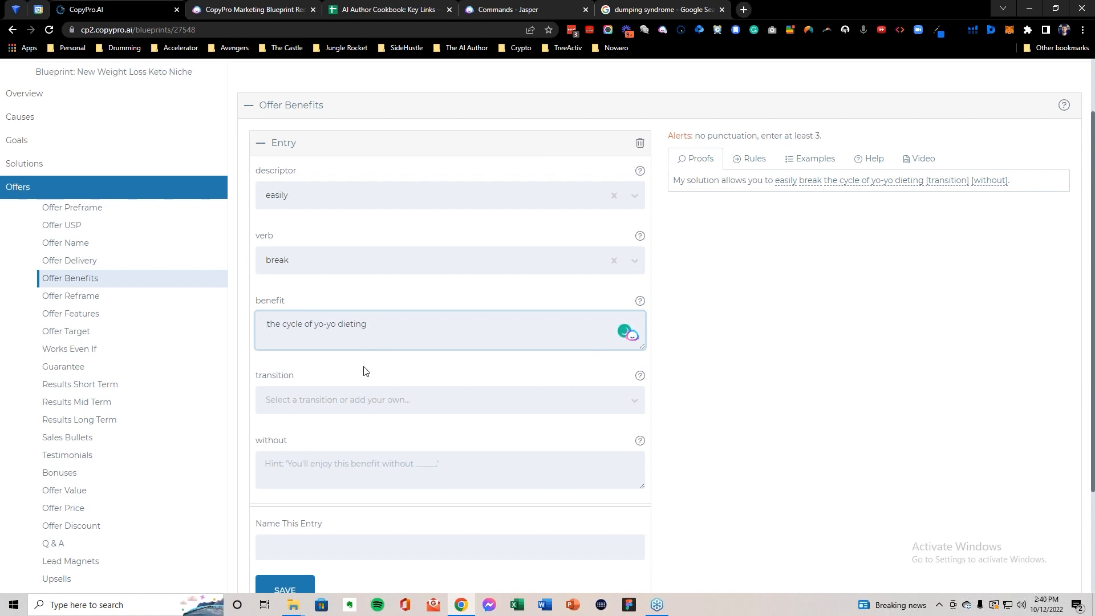
left_click(364, 402)
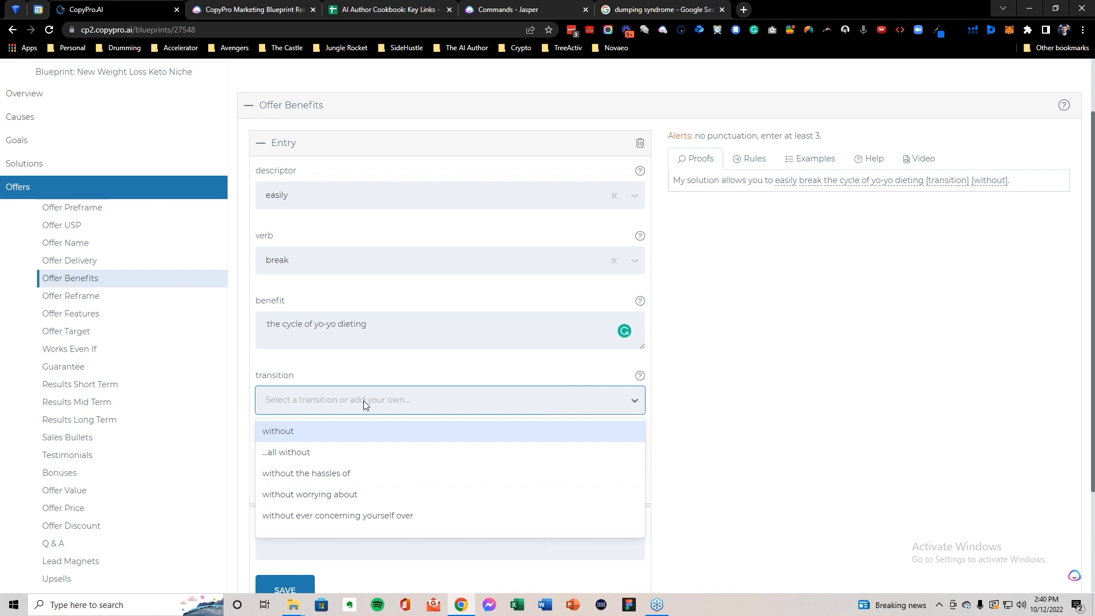
left_click(297, 456)
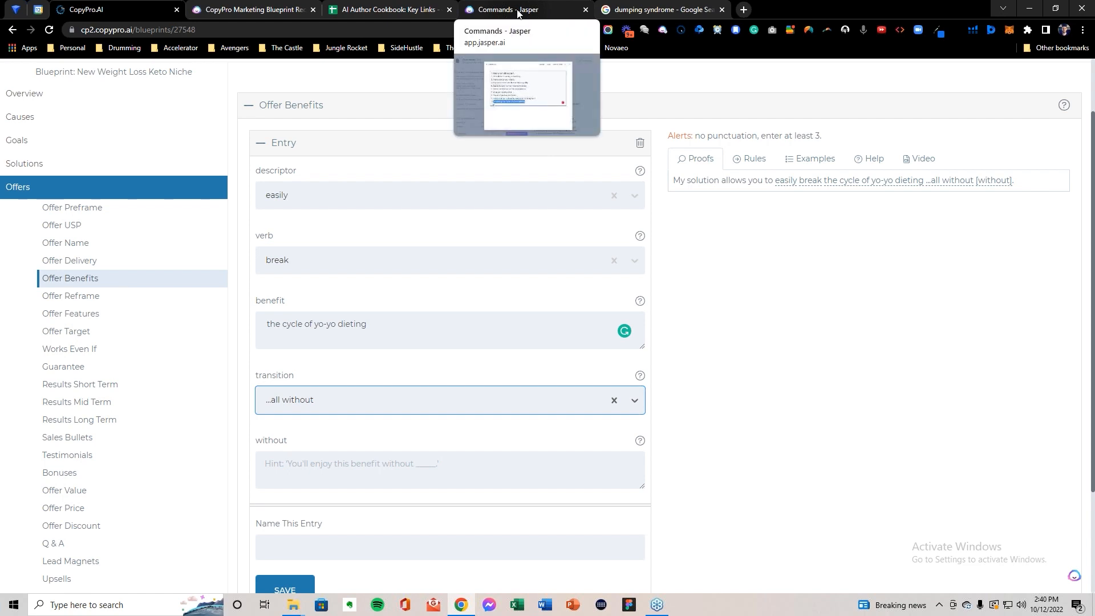
left_click(351, 456)
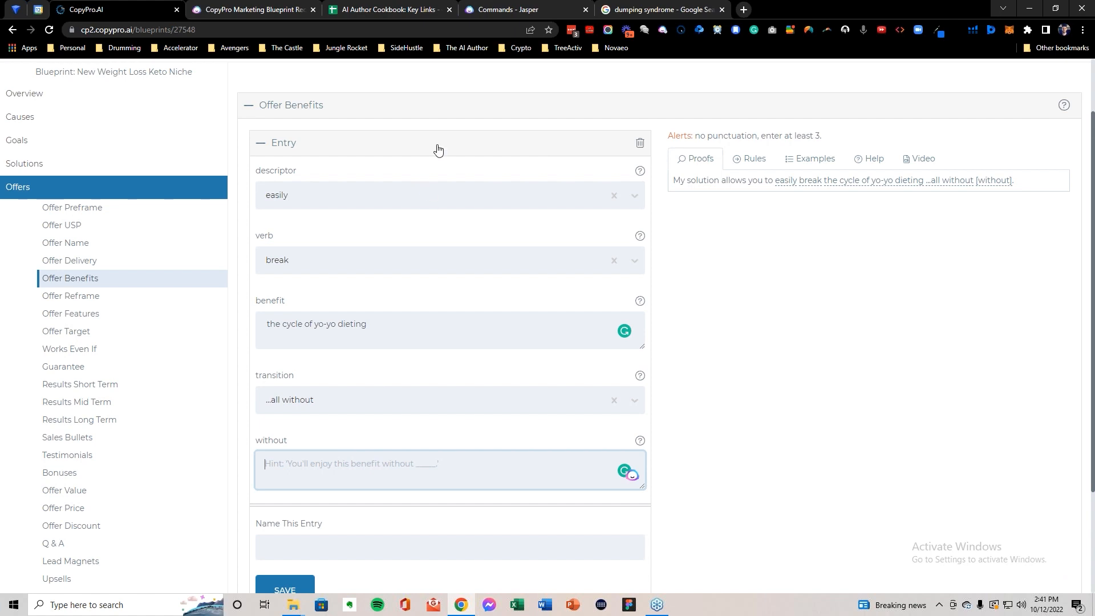
Step: Reuse the benefit text "the cycle of yo-yo dieting" as the entry's name and save the entry
left_click(301, 591)
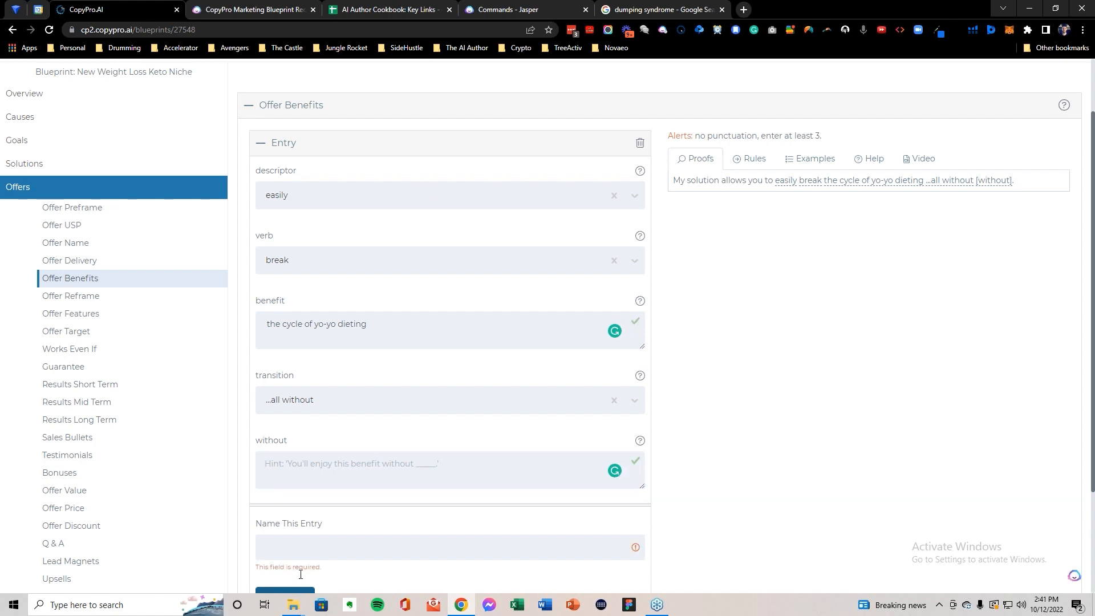
scroll(358, 501, "down", 1)
triple_click(317, 269)
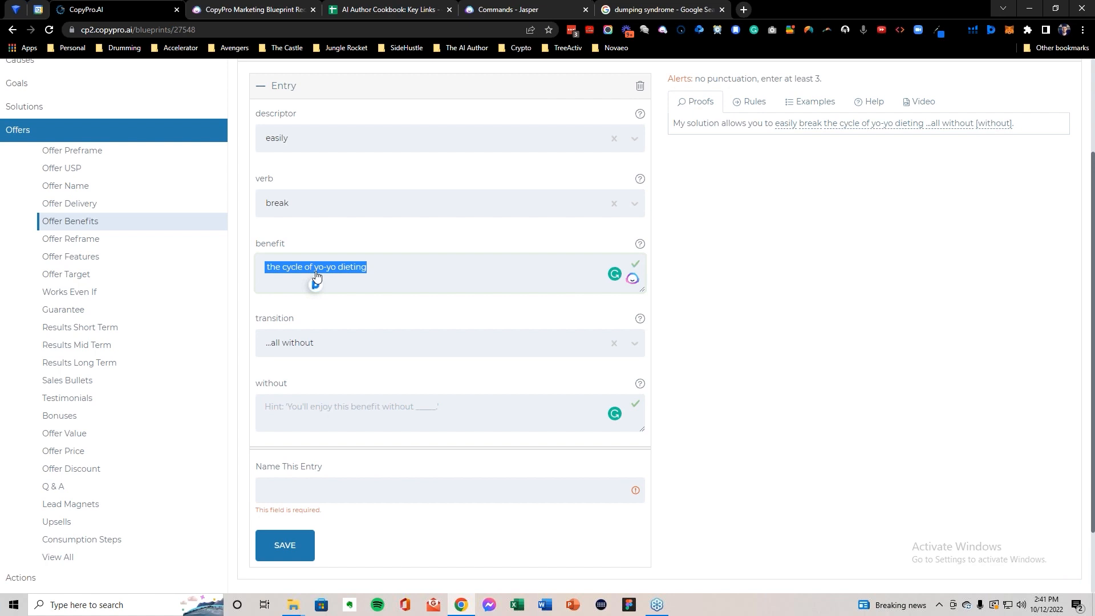
left_click(289, 496)
key("ctrl+v")
left_click(282, 545)
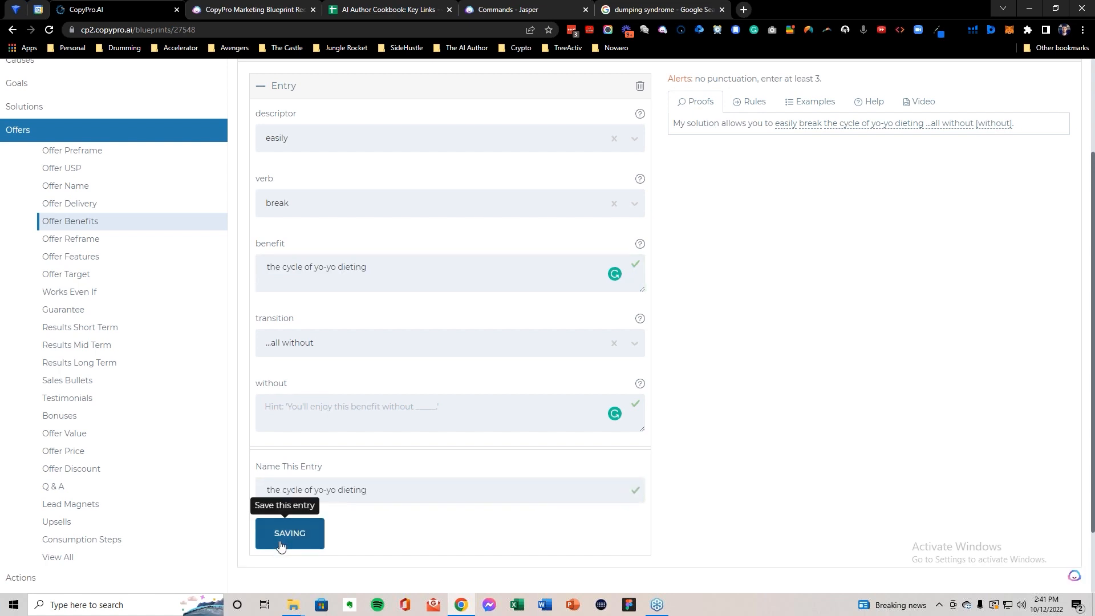
Step: Open the Objections section under the blueprint's Overview and copy the objection "spending hours at the gym"
scroll(152, 262, "down", 1)
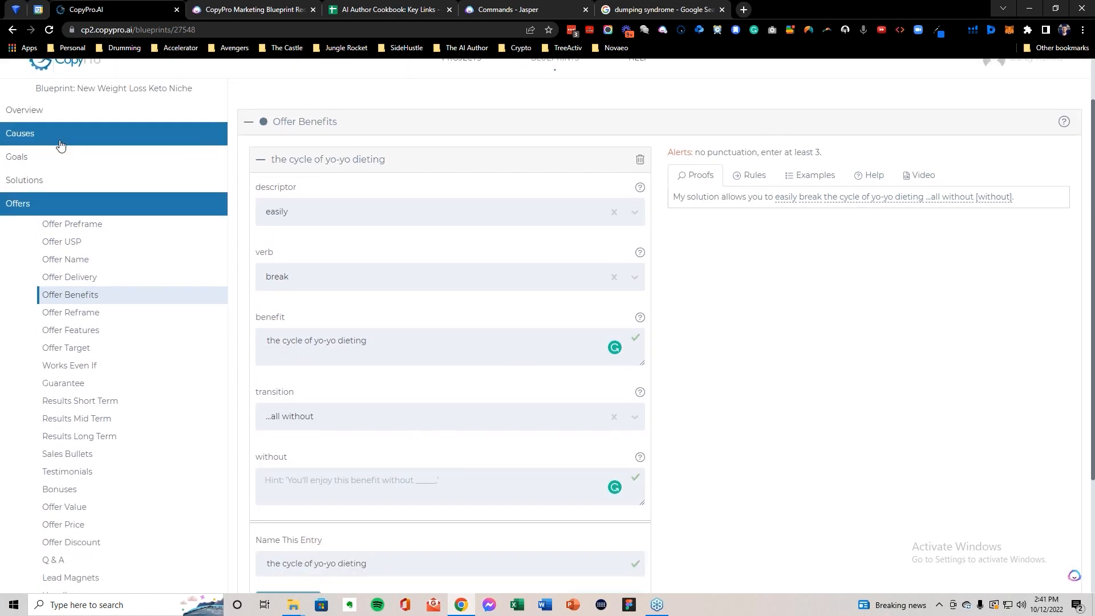
scroll(120, 227, "down", 3)
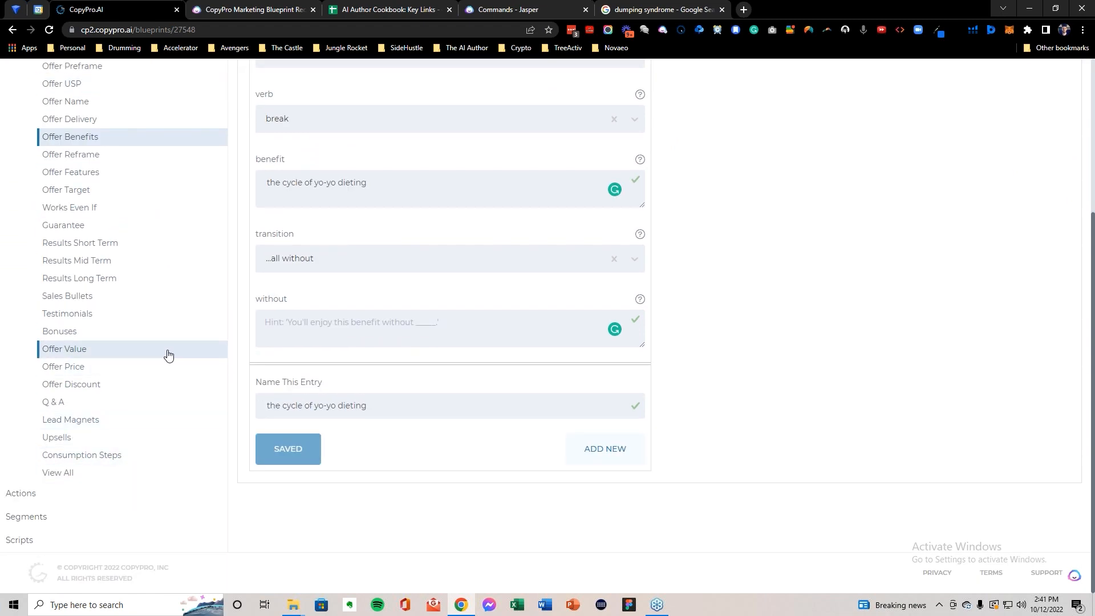
scroll(169, 355, "up", 1)
scroll(105, 208, "up", 3)
left_click(35, 189)
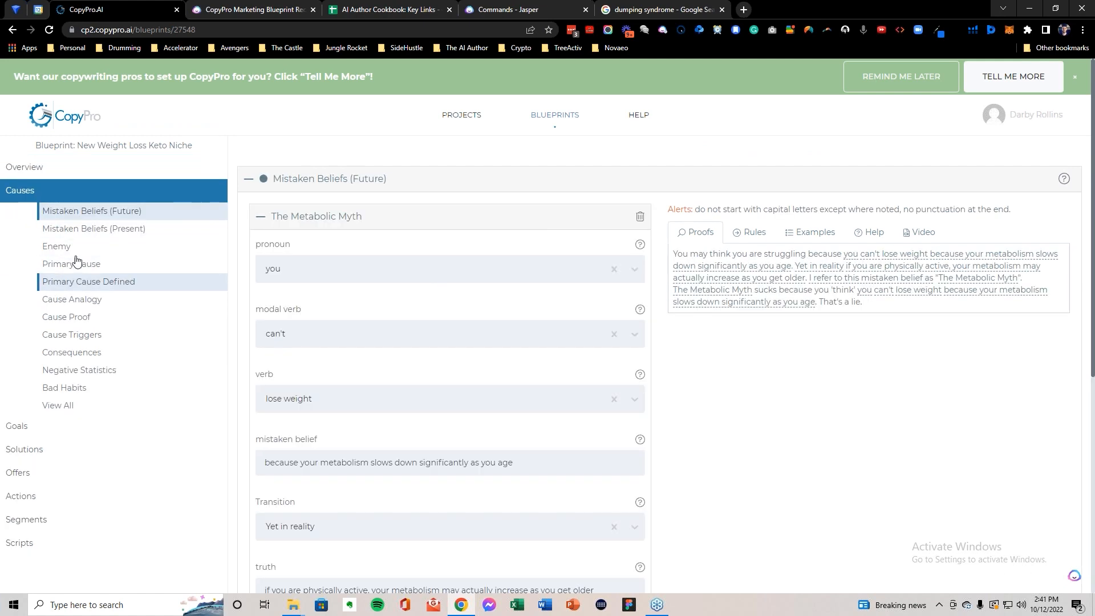
left_click(24, 167)
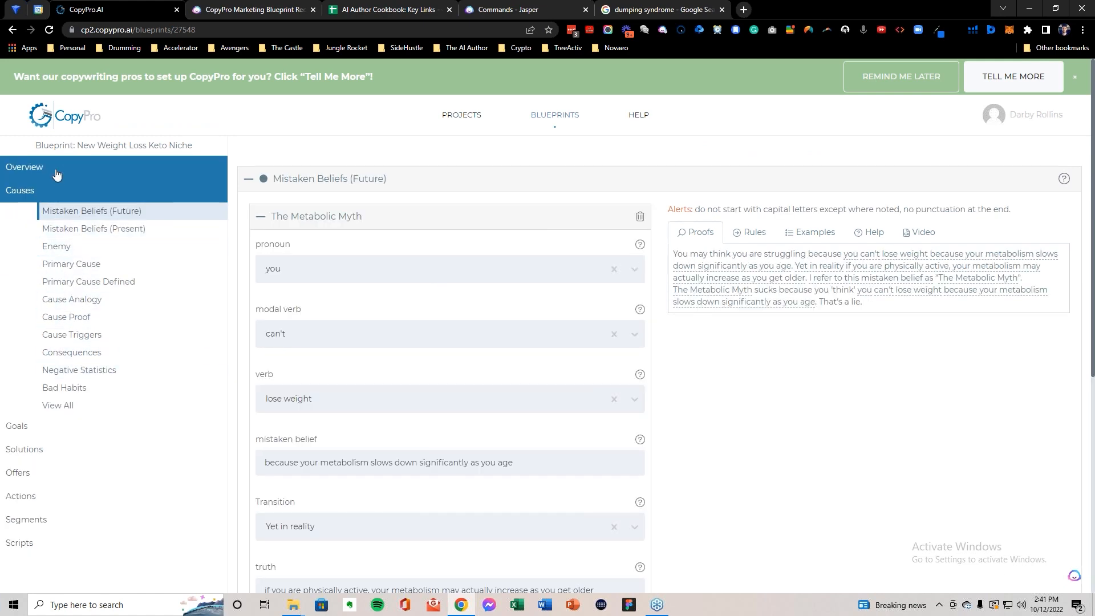
left_click(84, 469)
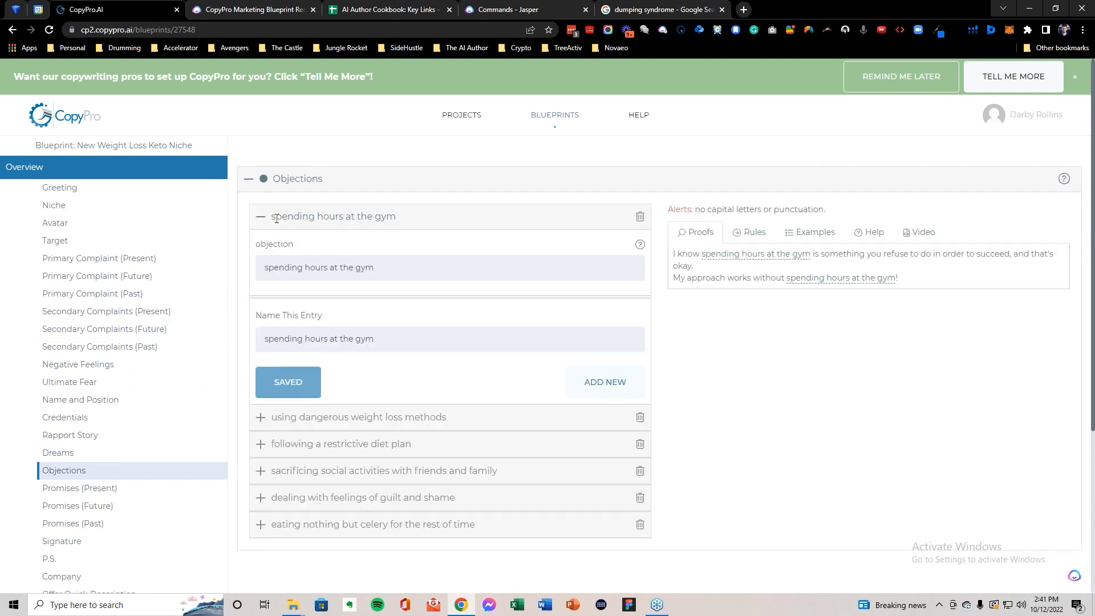
scroll(346, 258, "down", 1)
left_click_drag(273, 162, 410, 165)
key("ctrl+c")
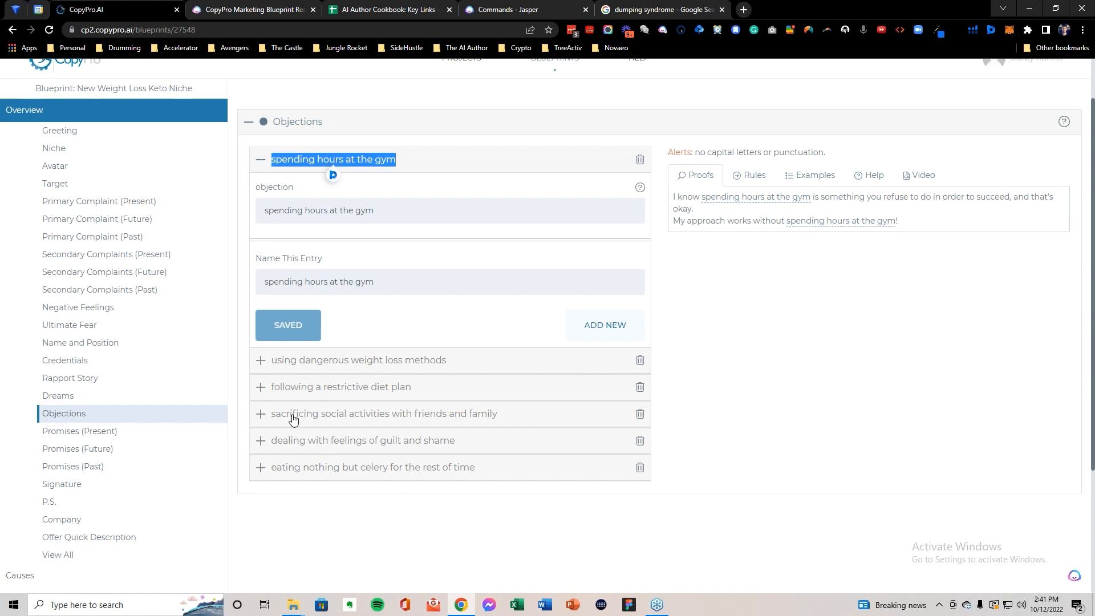
Step: Return to Offer Benefits and fill in the without field with "spending hours at the gym or following restrictive diets"
scroll(115, 337, "down", 3)
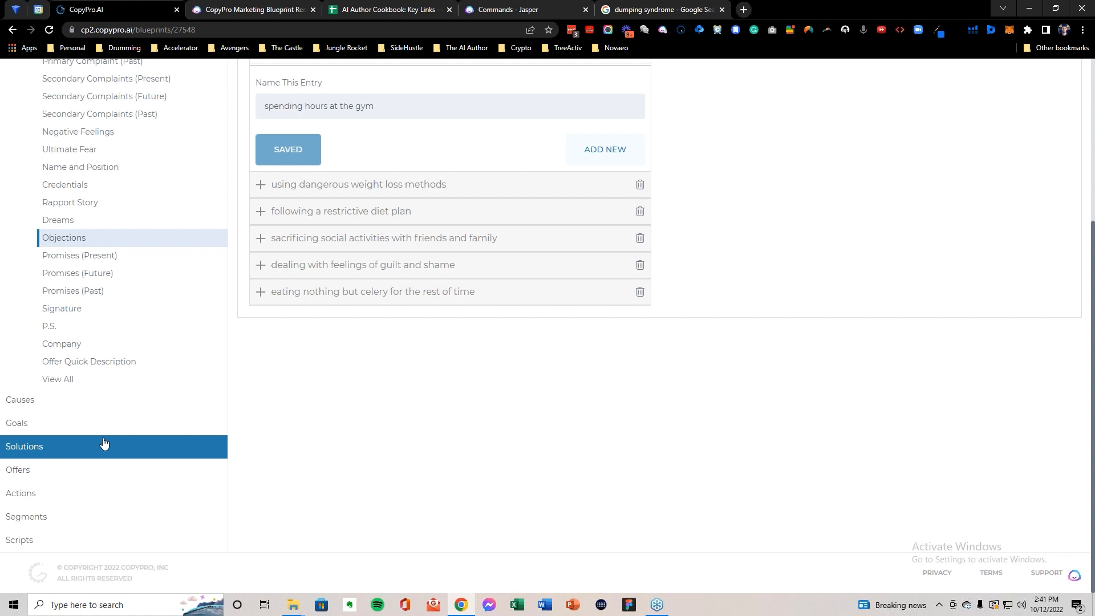
left_click(56, 470)
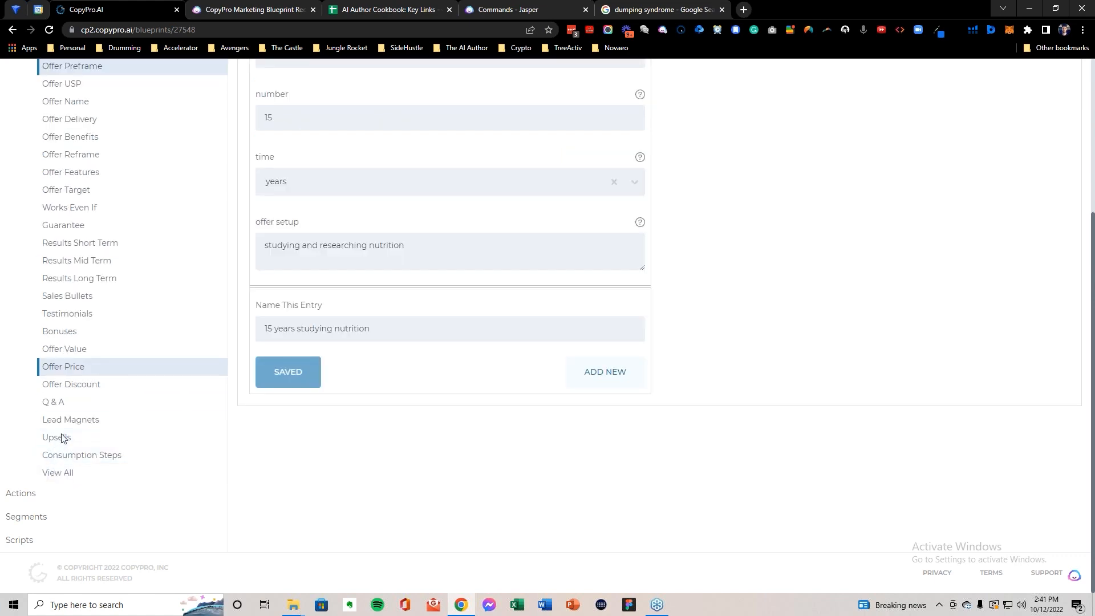
scroll(74, 437, "up", 2)
left_click(80, 251)
left_click(293, 437)
key("ctrl+v")
type("or followi")
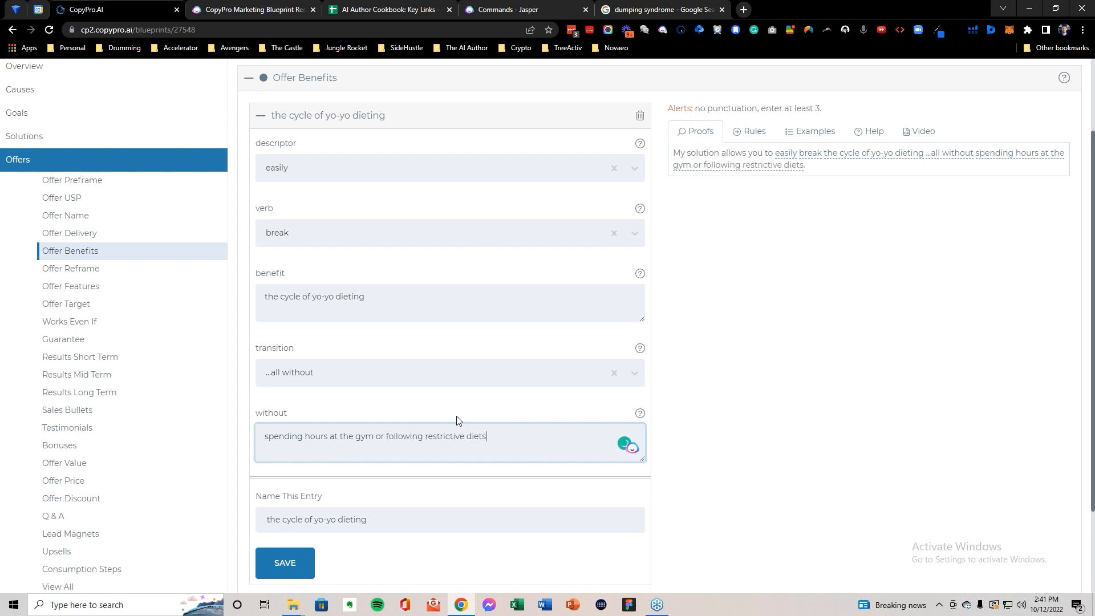
Step: Extend the without text with "... or reading a 400 page manifesto. The 4 Day Diet is only 45 pages long"
left_click(290, 564)
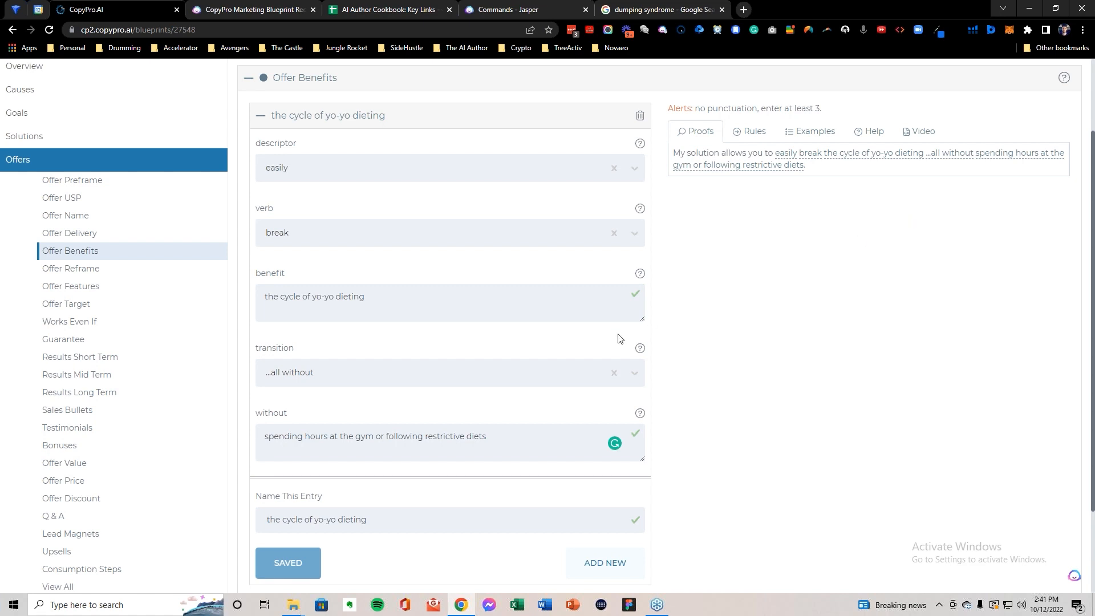
left_click(515, 433)
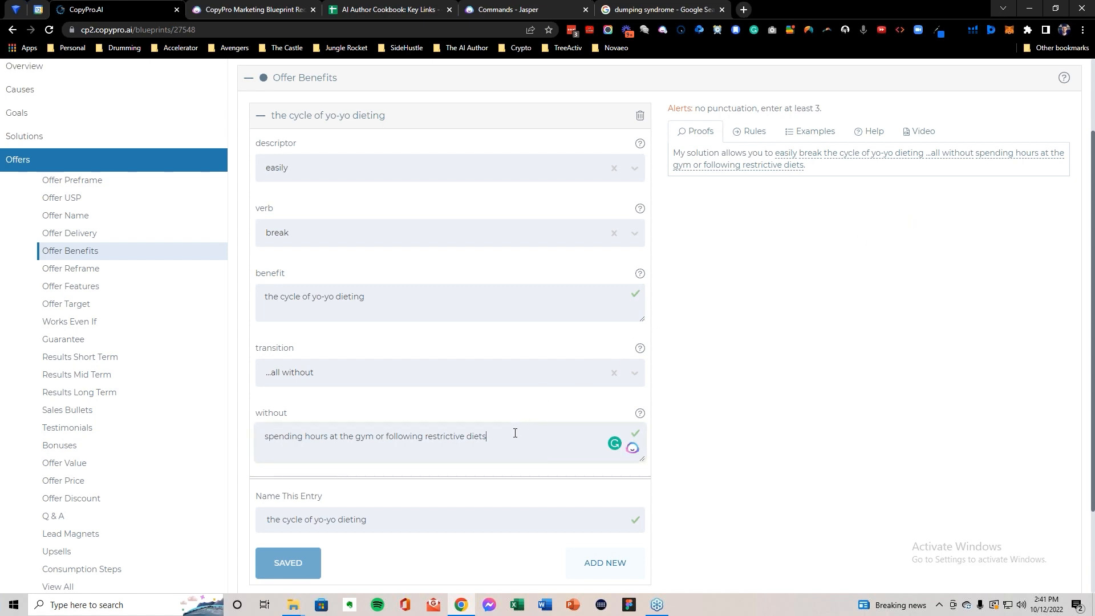
type("...")
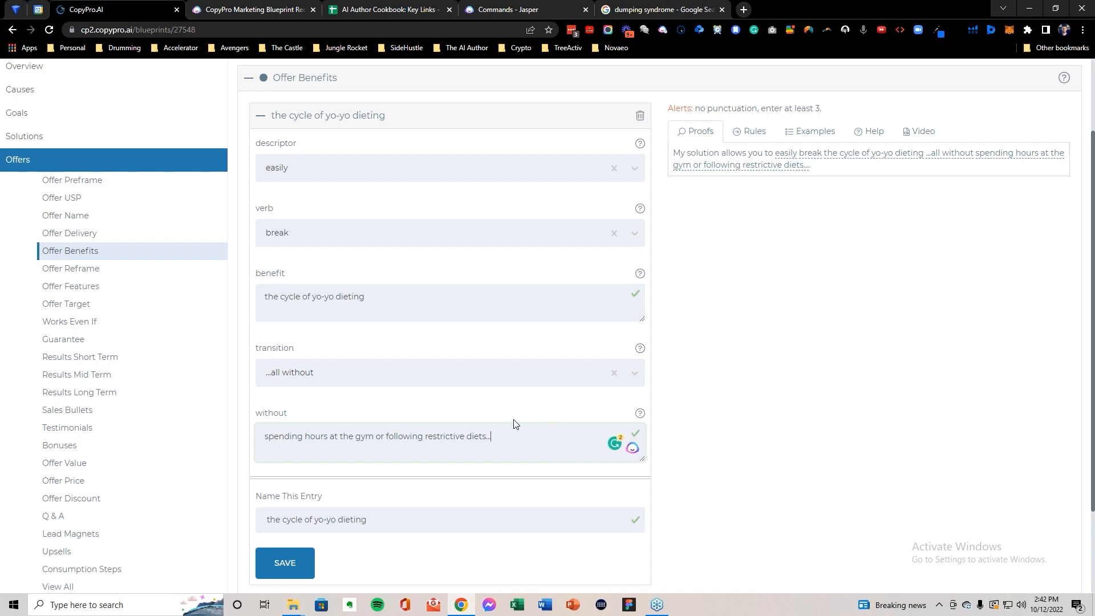
type(" or reading a 400 page manifesto. The 4 Day Diet")
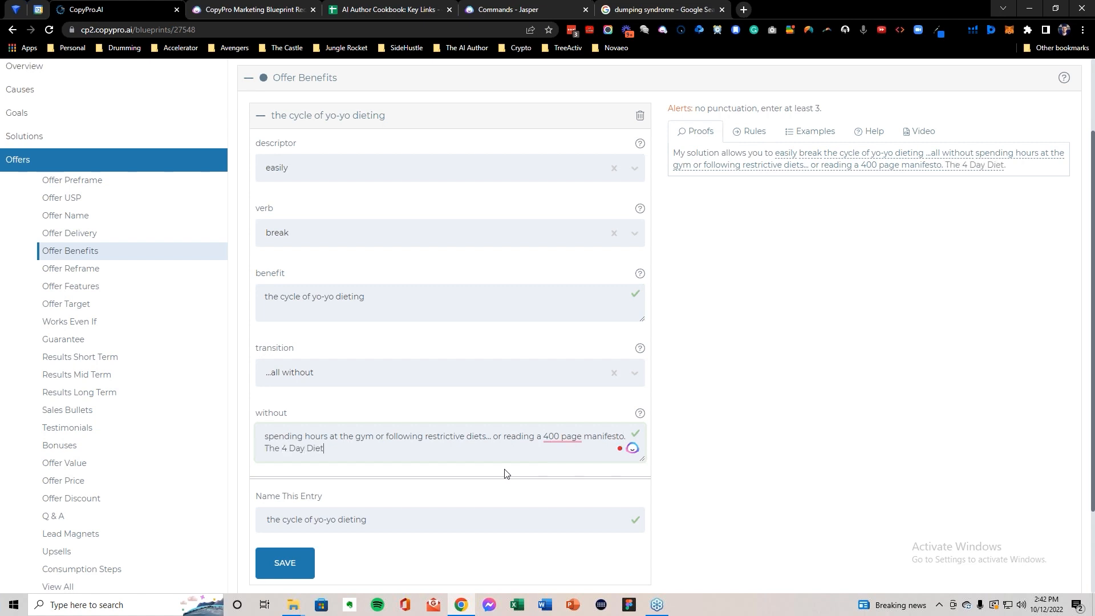
type("pages long")
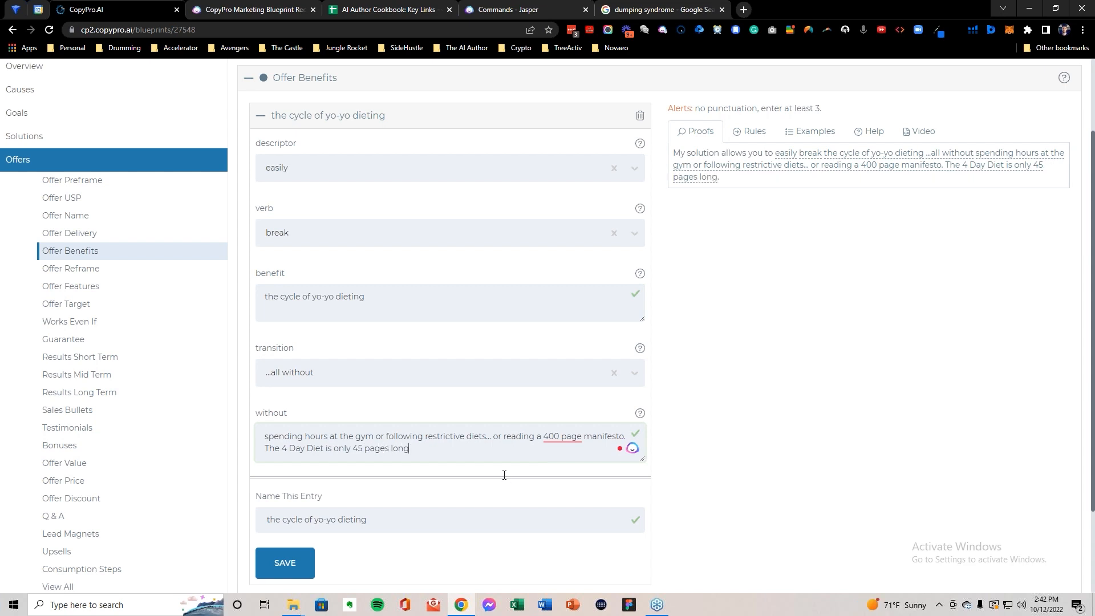
Step: Correct the without text to "400-page manifesto" and "4-Day Diet" using the suggested corrections, and save the Offer Benefits entry
left_click(563, 442)
left_click(570, 463)
left_click(337, 449)
left_click(348, 479)
left_click(303, 573)
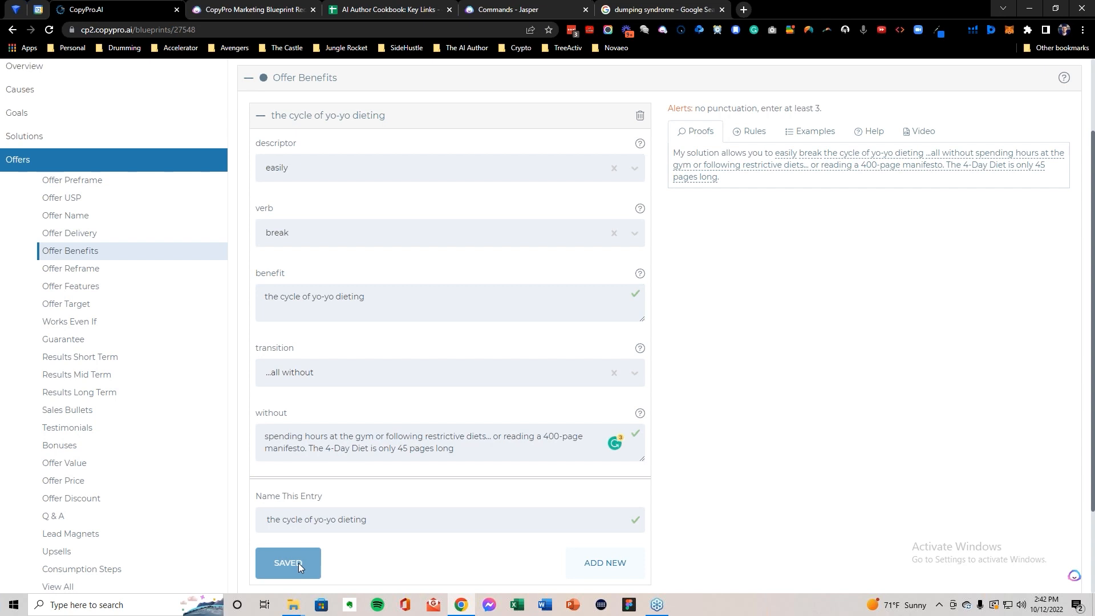
Step: Check the following section in the command mastersheet and create a new Offer Reframe entry in the CopyPro blueprint
left_click(388, 12)
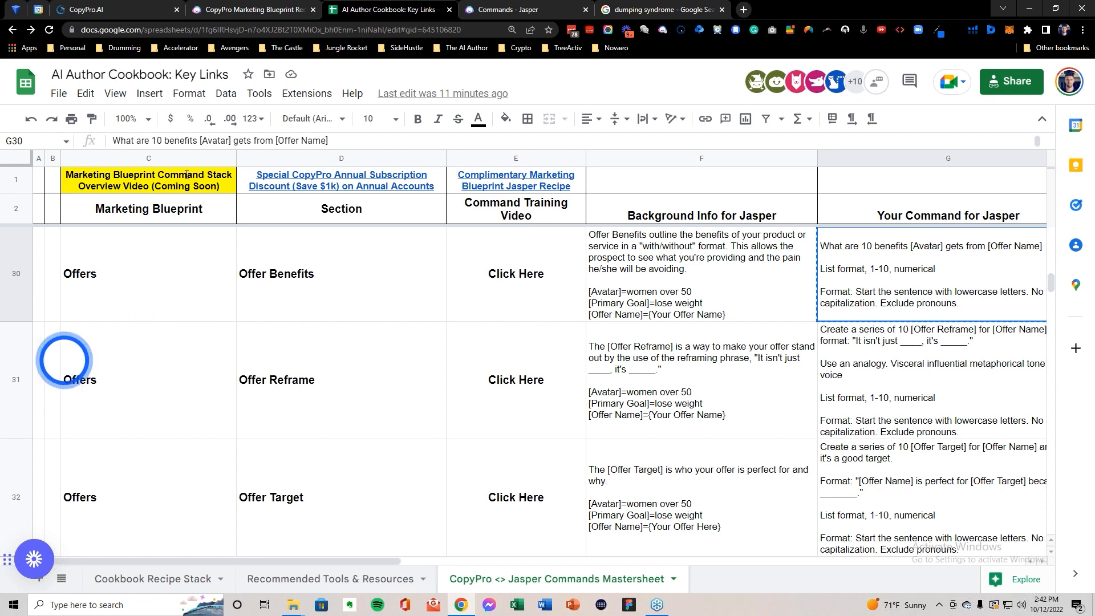
left_click(114, 10)
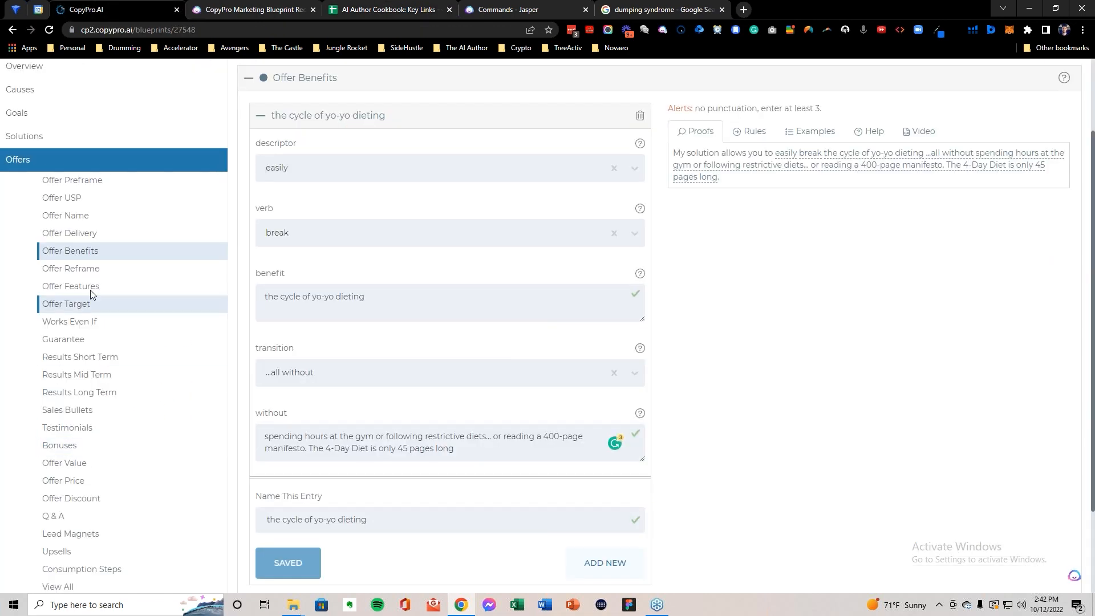
left_click(100, 268)
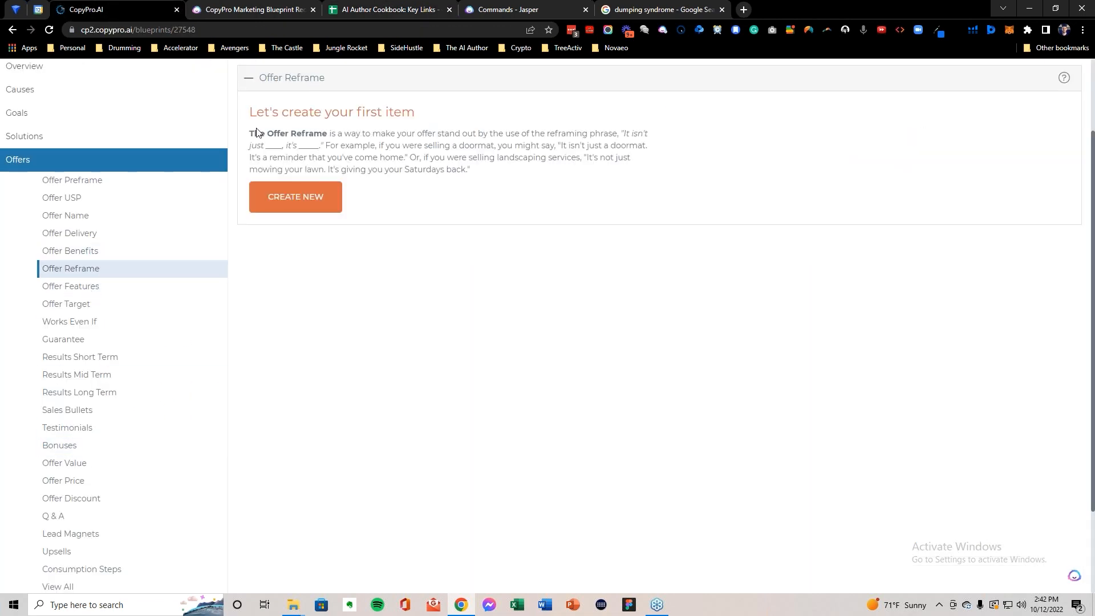
left_click(294, 198)
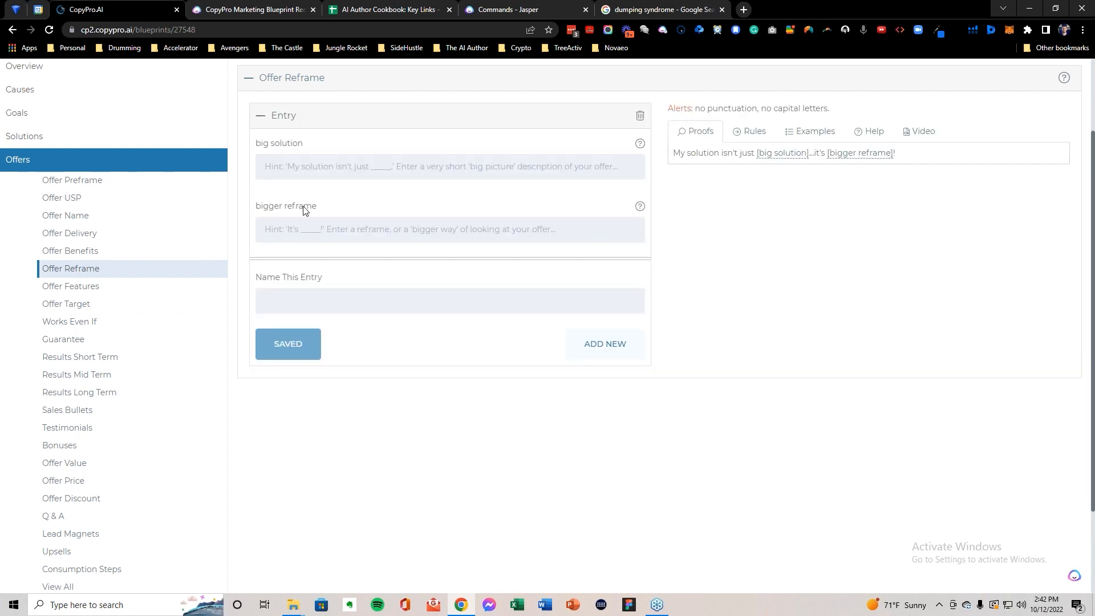
scroll(304, 209, "up", 1)
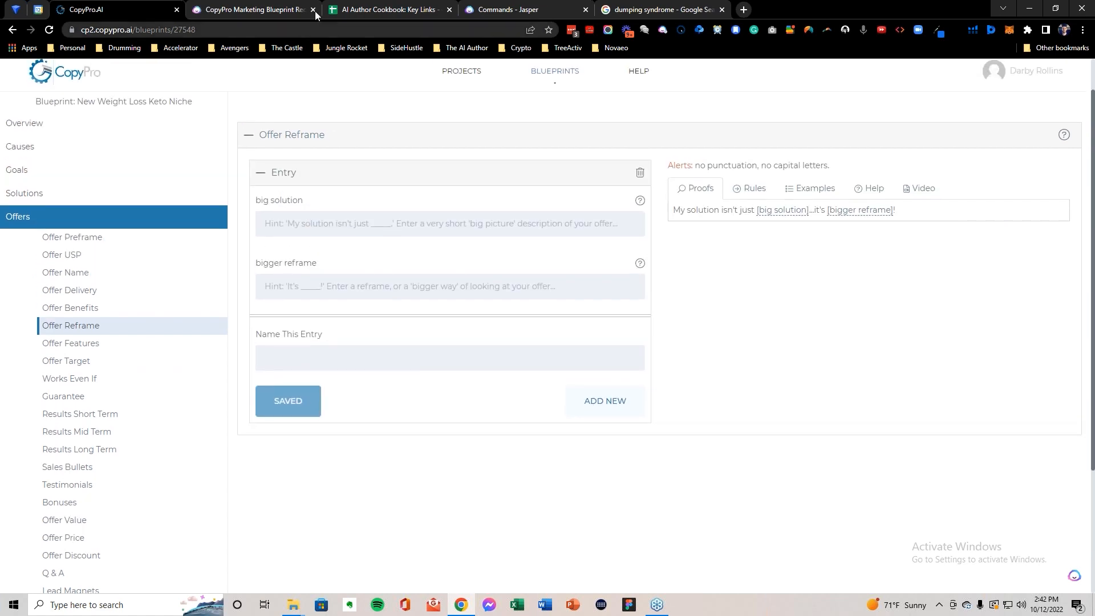
Step: Replace Jasper's background information with the Offer Reframe background from the mastersheet and remove its enclosing quotation marks
left_click(388, 10)
left_click(650, 371)
key("ctrl+c")
left_click(523, 9)
left_click(249, 275)
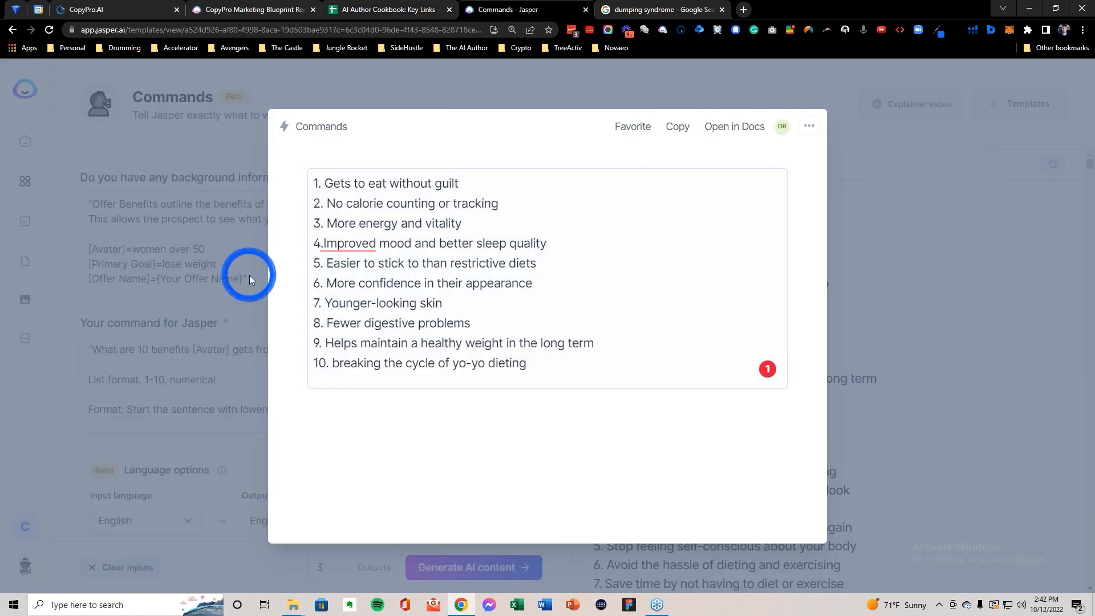
left_click(255, 247)
key("ctrl+a")
key("ctrl+v")
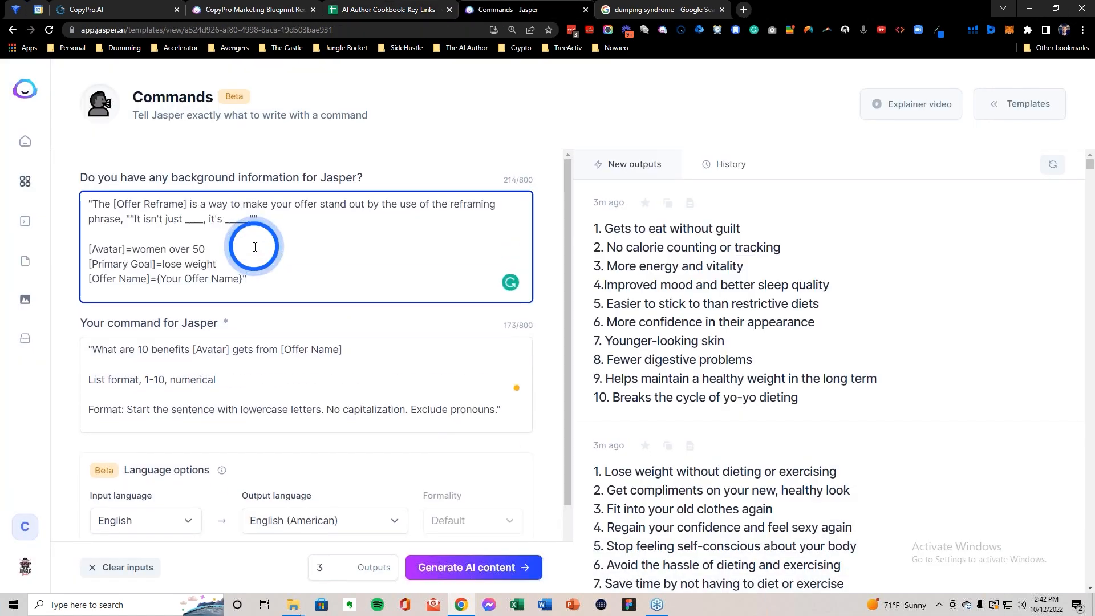
left_click(91, 201)
key("BackSpace")
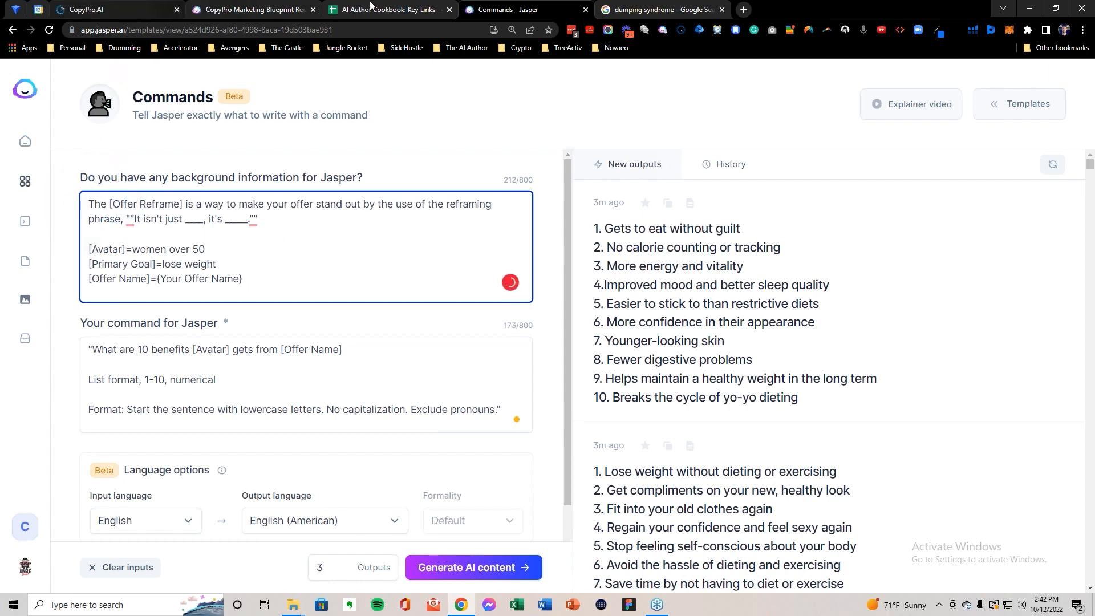
Step: Replace Jasper's command with the Offer Reframe command from the mastersheet and generate three outputs
left_click(388, 9)
left_click(908, 385)
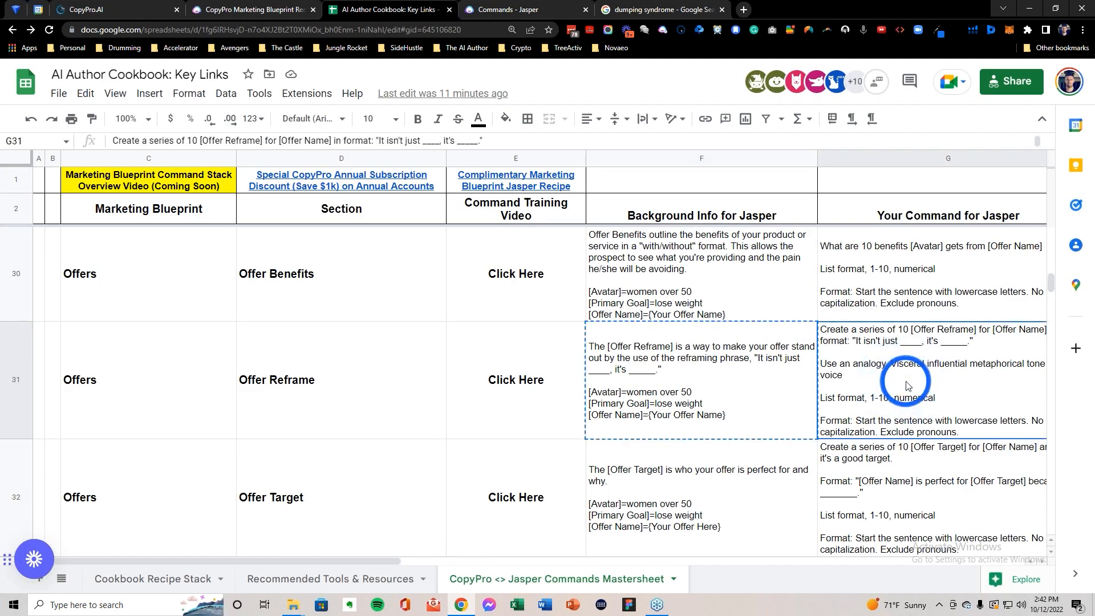
left_click(513, 10)
left_click(325, 348)
key("ctrl+a")
key("ctrl+v")
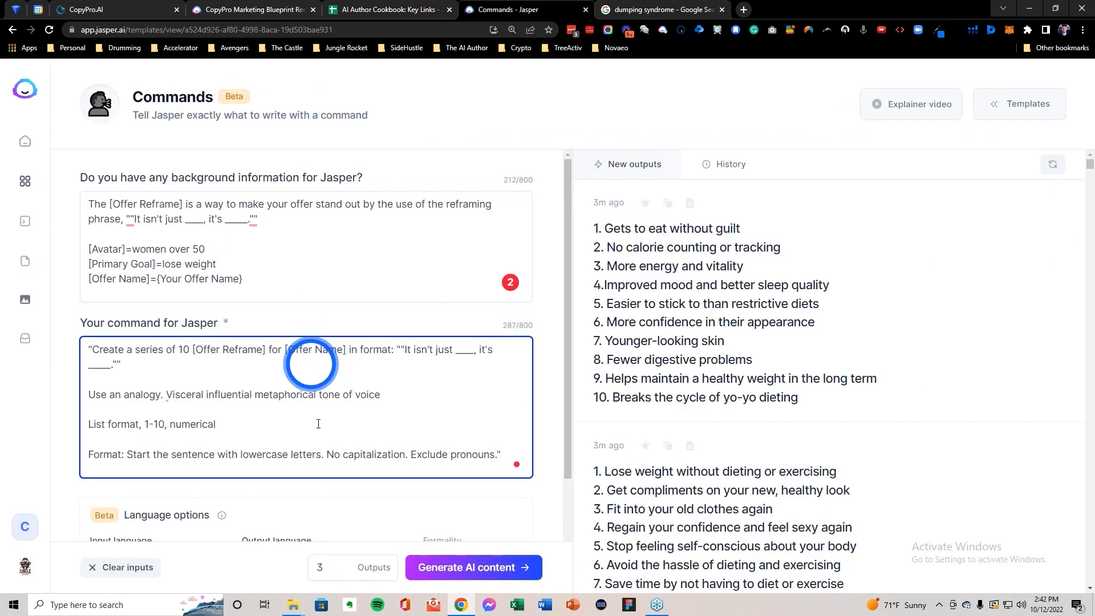
left_click(466, 565)
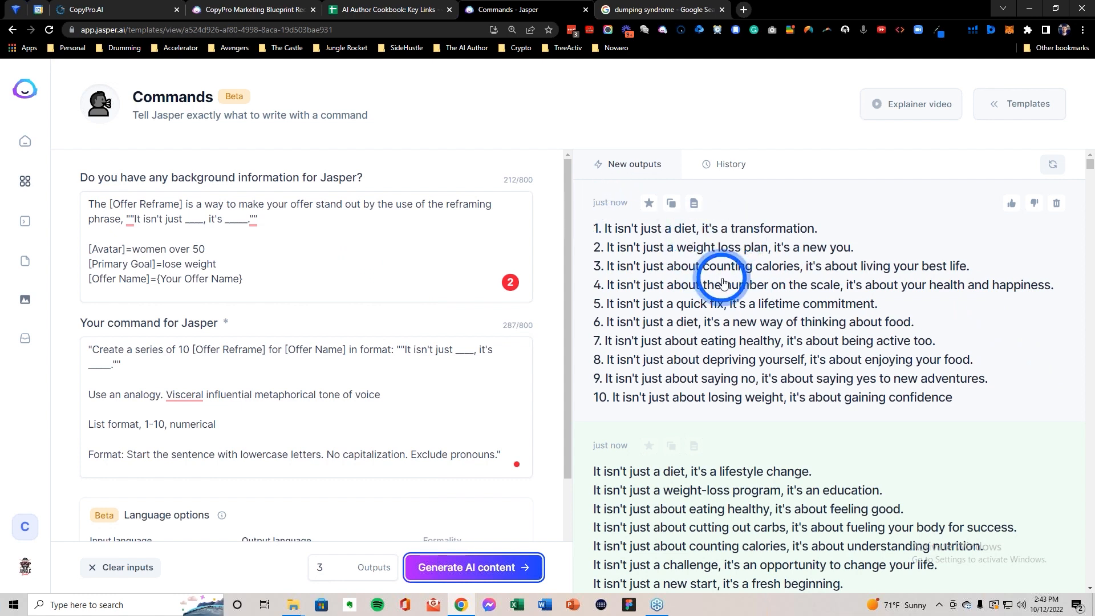
Step: Copy "just a diet, it's a new way of thinking about food" from the first output and enter "a diet" as CopyPro's big solution
left_click(707, 314)
left_click_drag(627, 280, 363, 286)
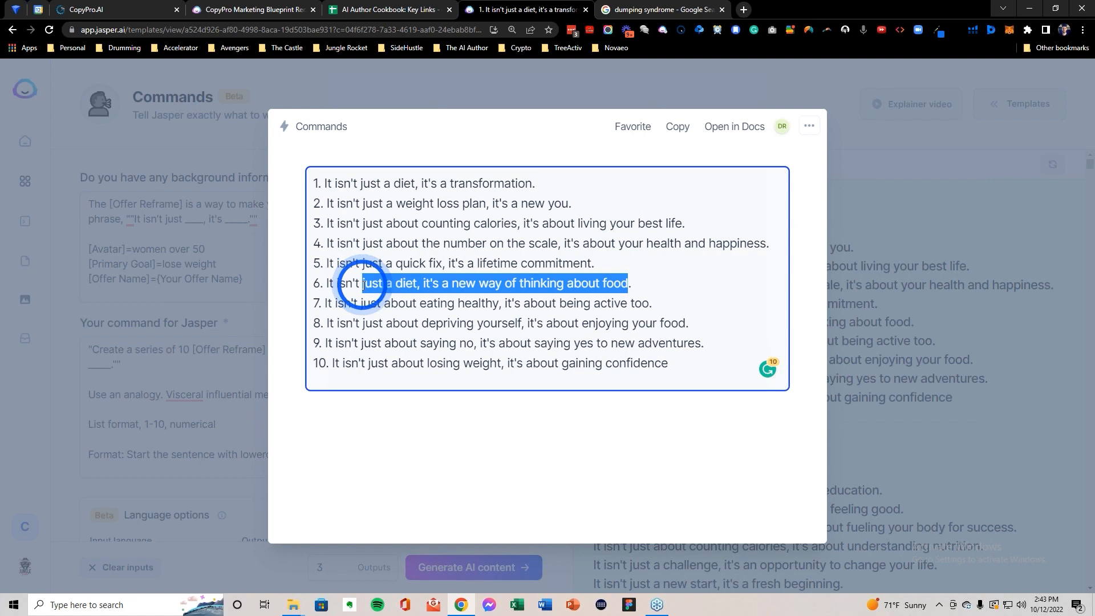
left_click(91, 9)
left_click(314, 224)
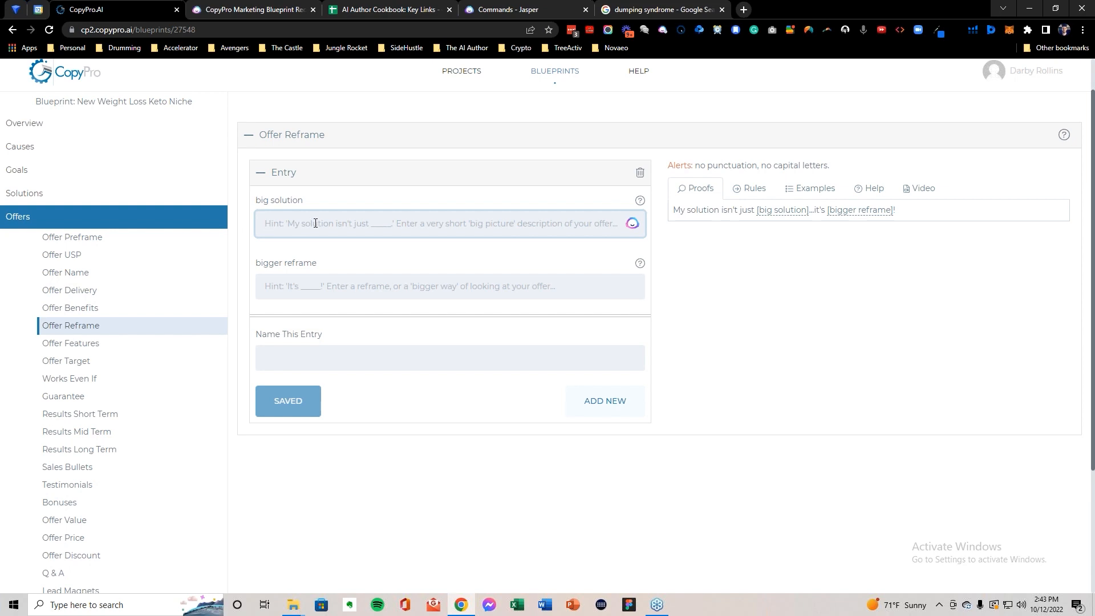
type("a diet")
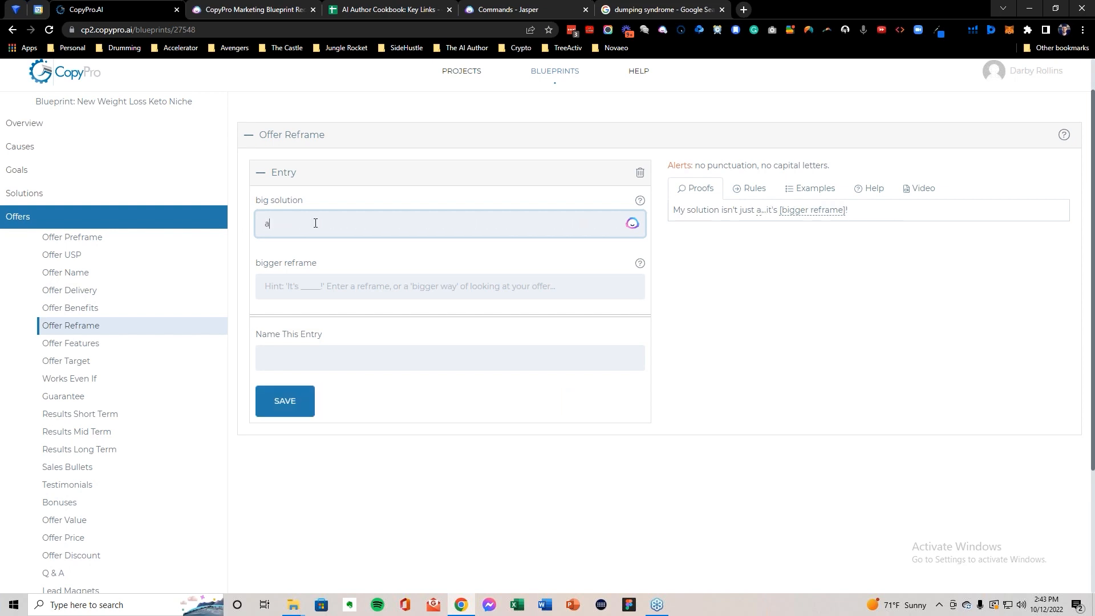
Step: Set bigger reframe to "a new way of thinking about food" and save the entry as "not just a diet, it's a new way of thinking about food"
left_click(309, 292)
key("ctrl+v")
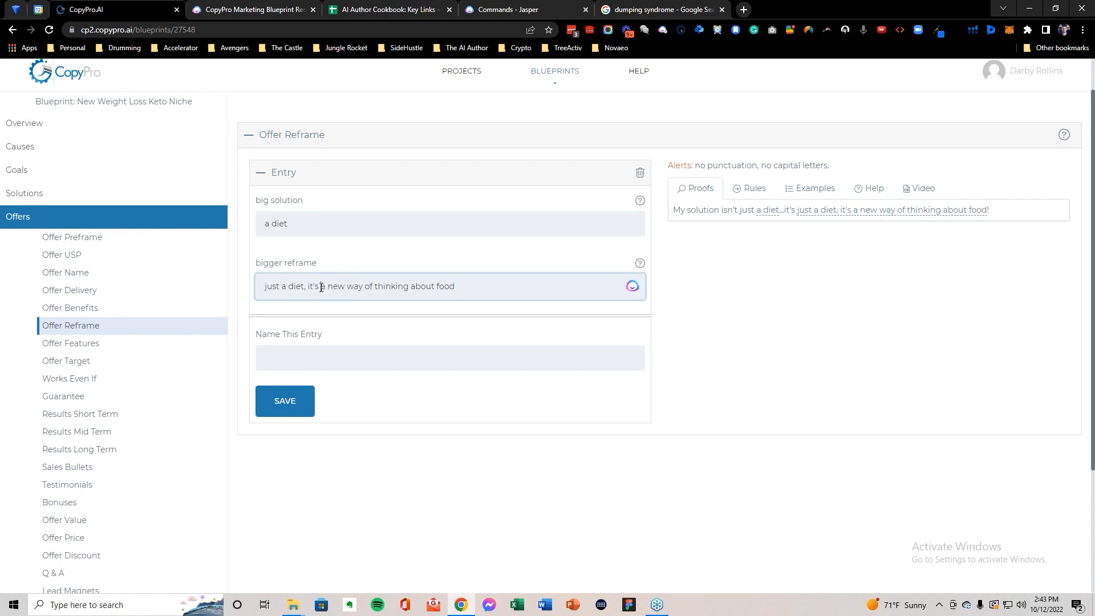
left_click_drag(291, 287, 269, 287)
key("BackSpace")
key("BackSpace")
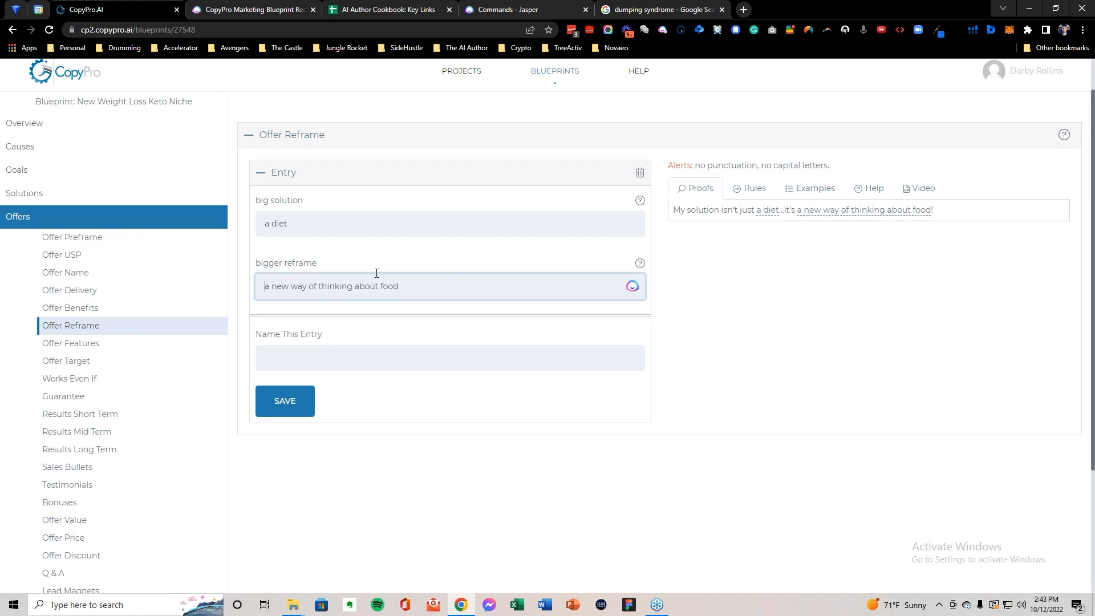
left_click(307, 355)
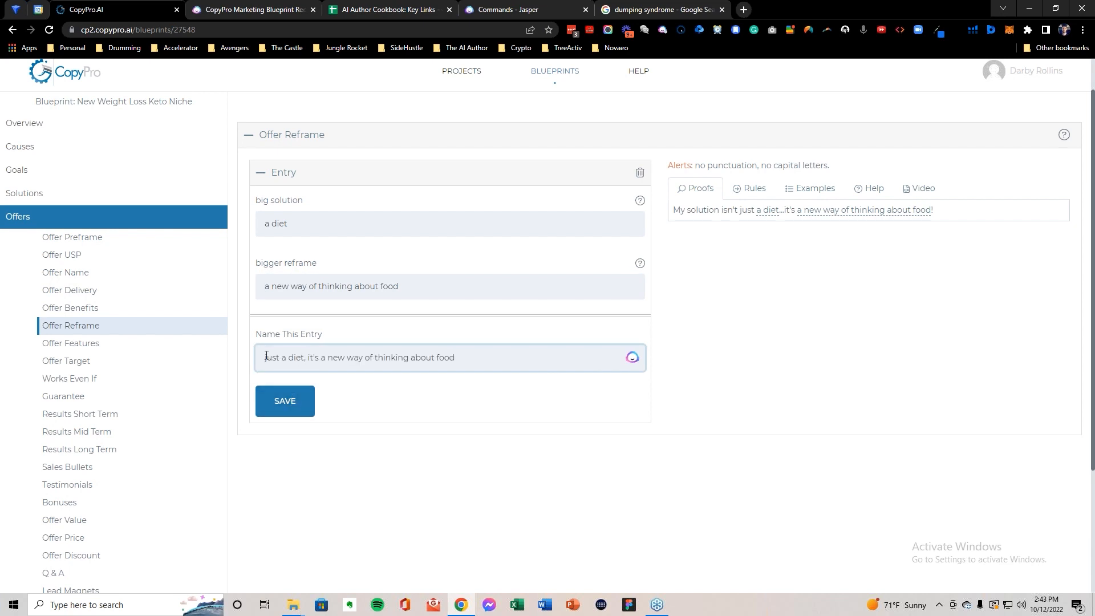
left_click(285, 398)
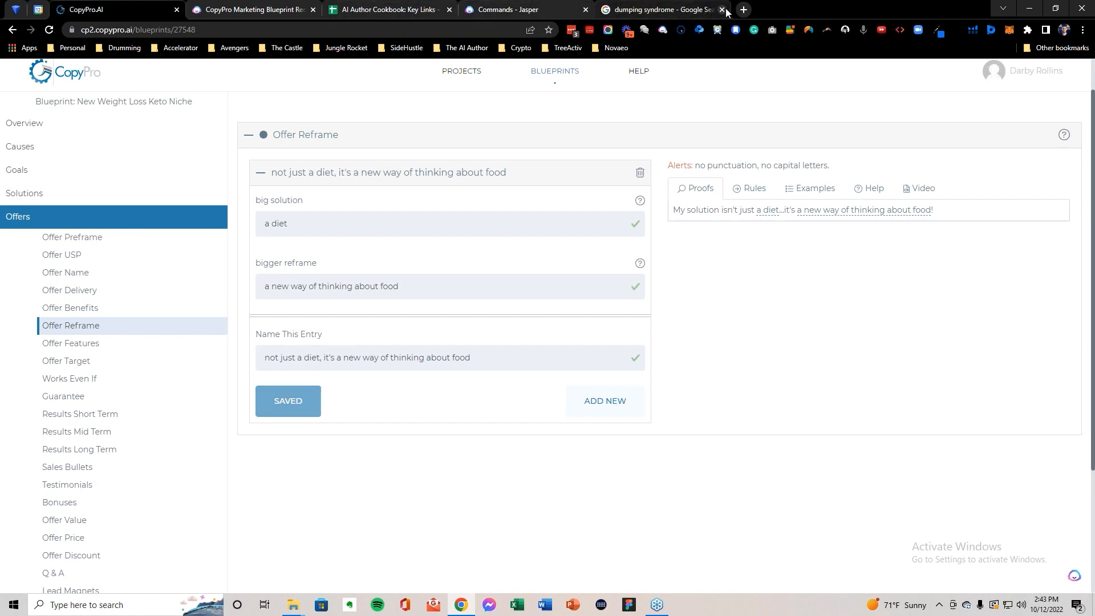
Step: Locate the Offer Target row in the command mastersheet and create a new Offer Target entry in the CopyPro blueprint
left_click(518, 12)
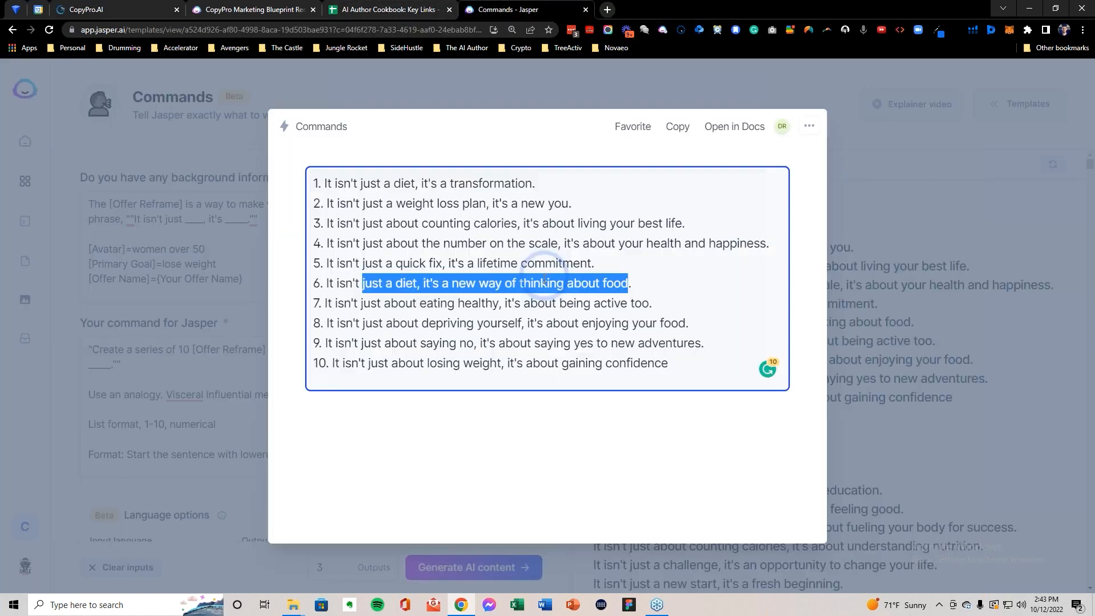
left_click(427, 12)
left_click(17, 495)
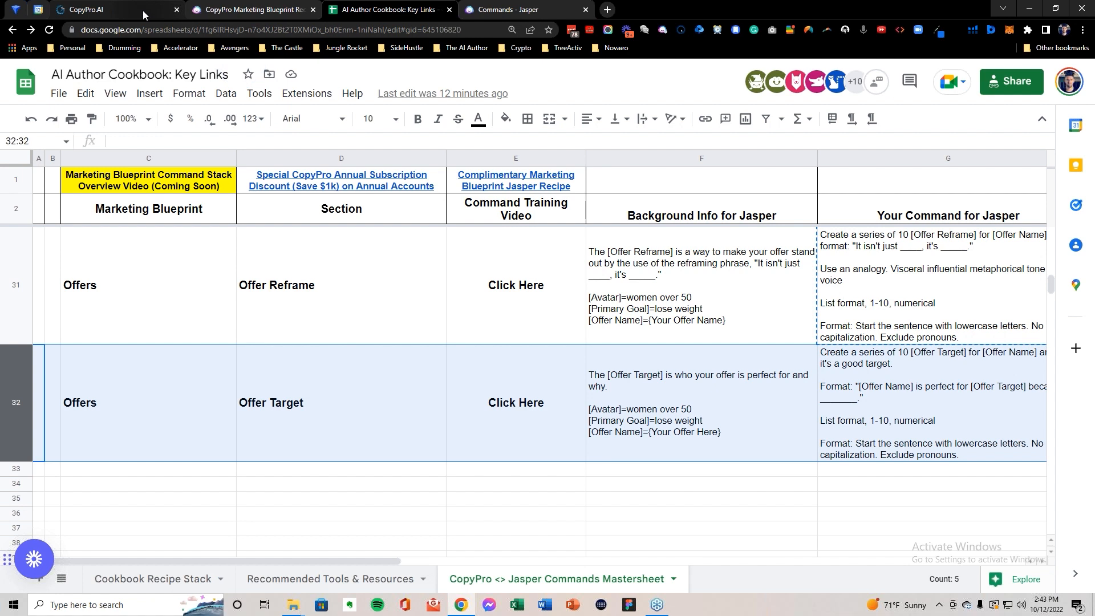
left_click(143, 10)
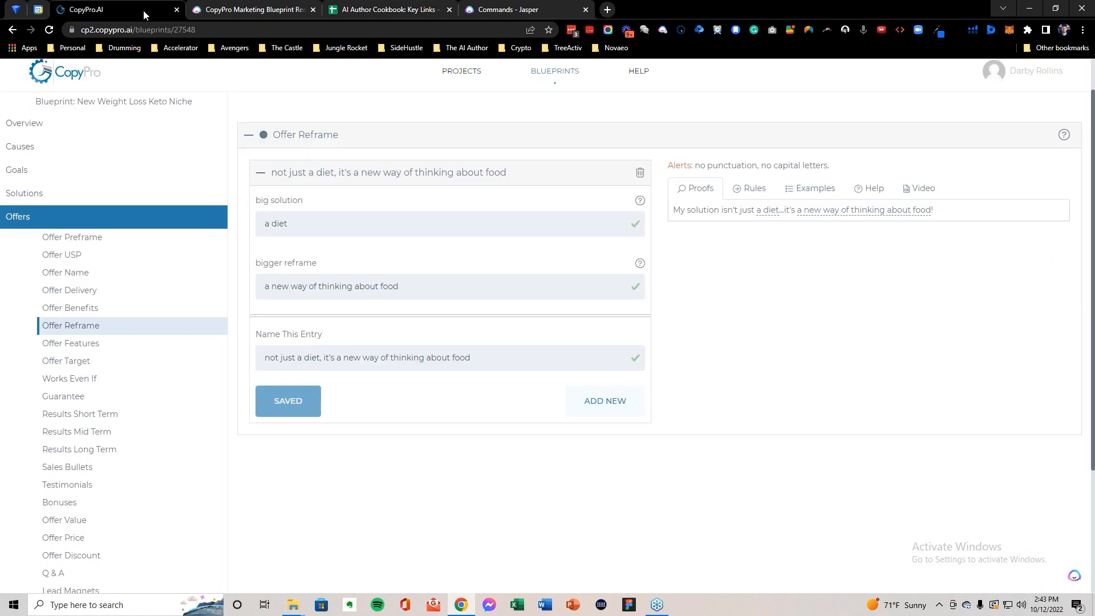
left_click(88, 361)
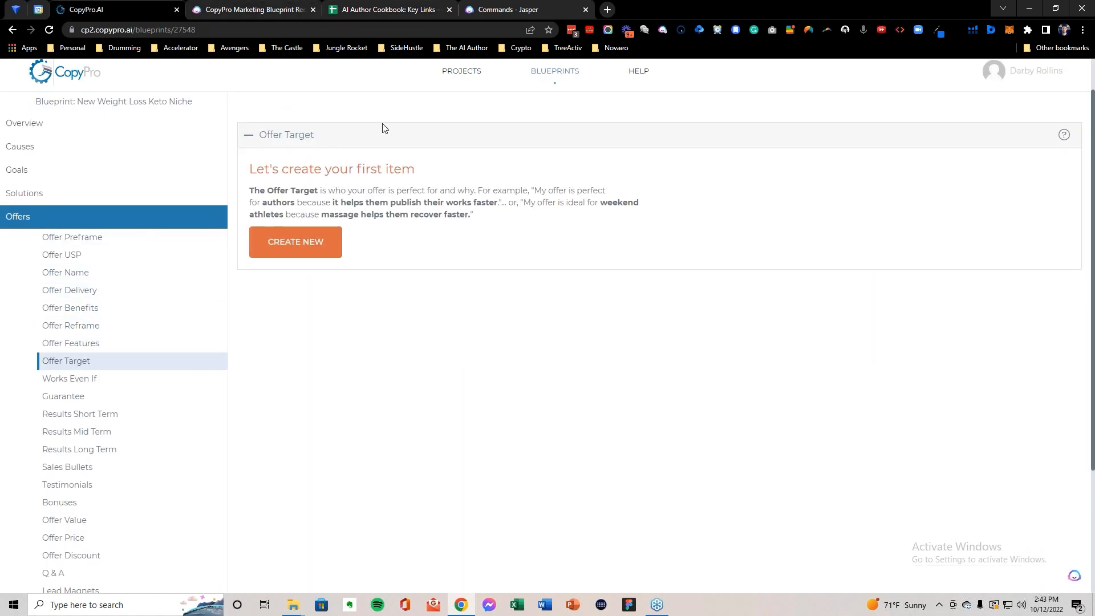
left_click(293, 242)
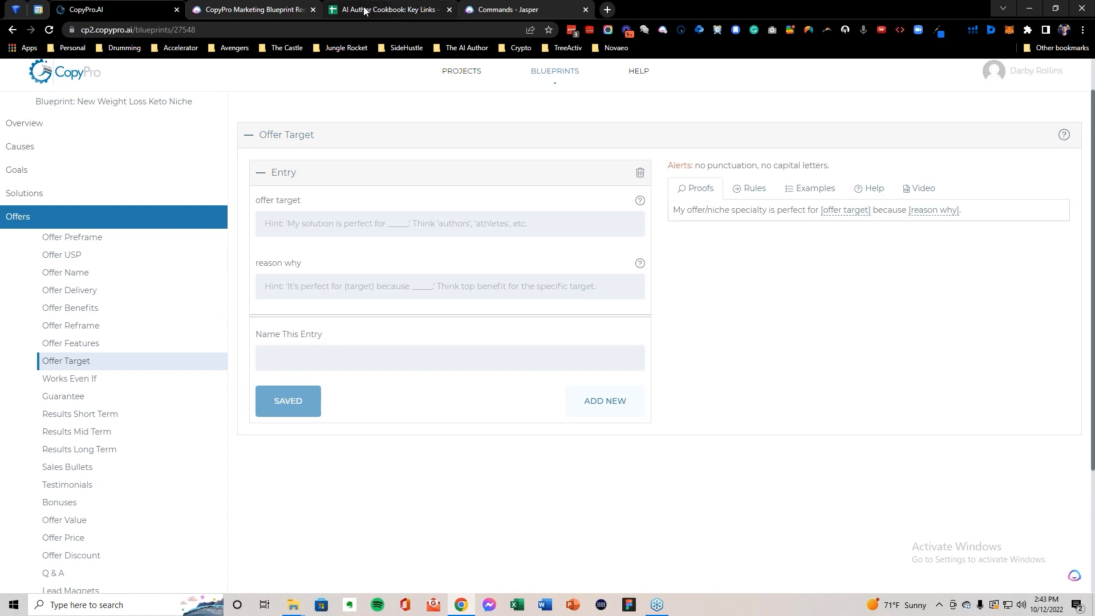
Step: Replace Jasper's background information with the Offer Target background copied from the mastersheet
left_click(365, 10)
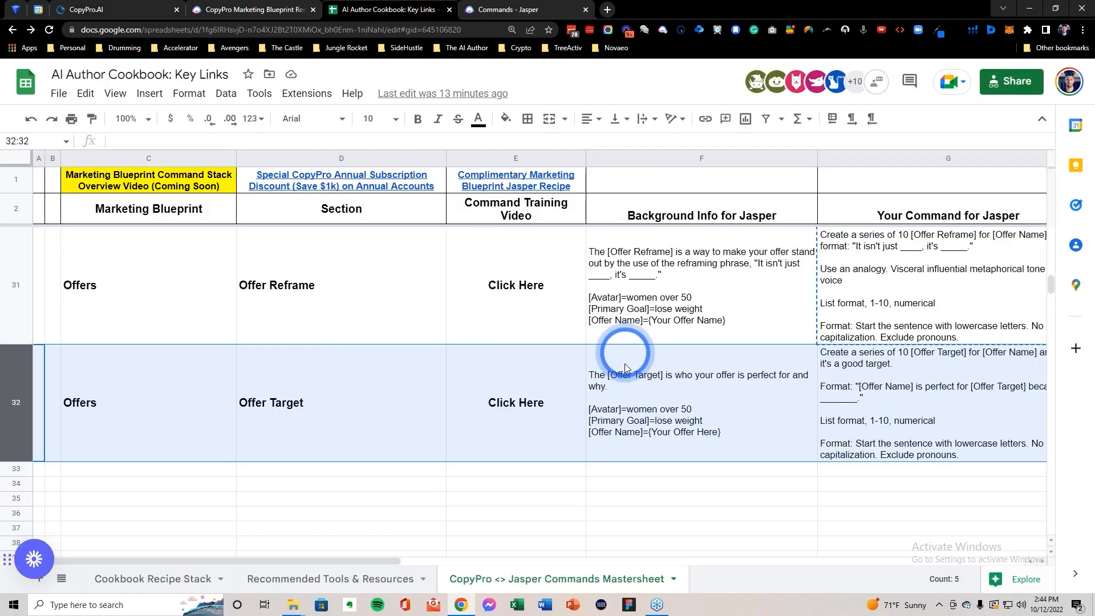
left_click(631, 386)
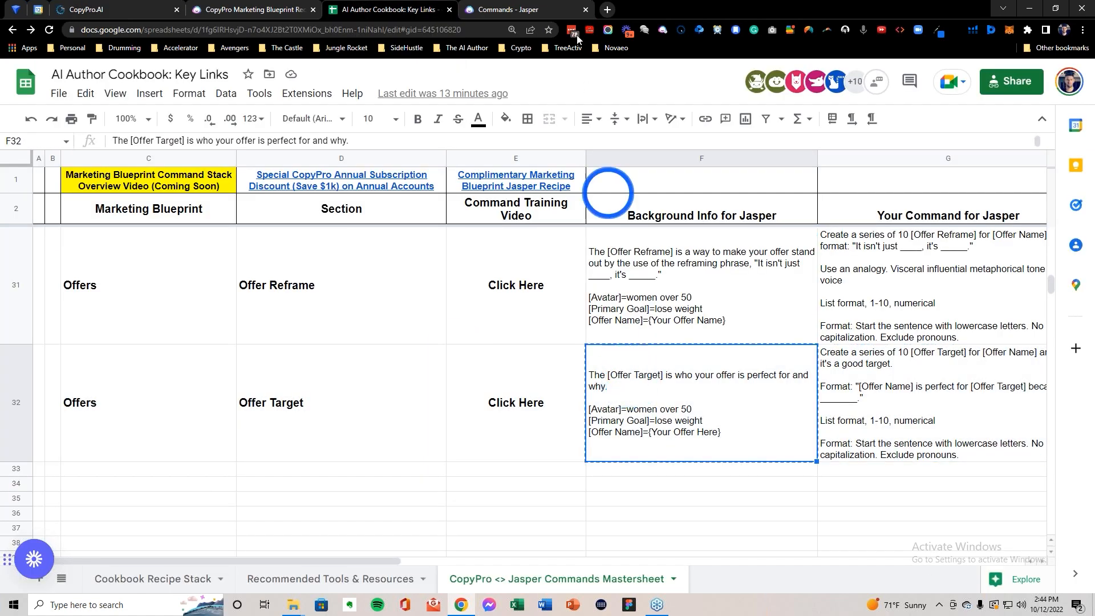
left_click(516, 10)
left_click(104, 237)
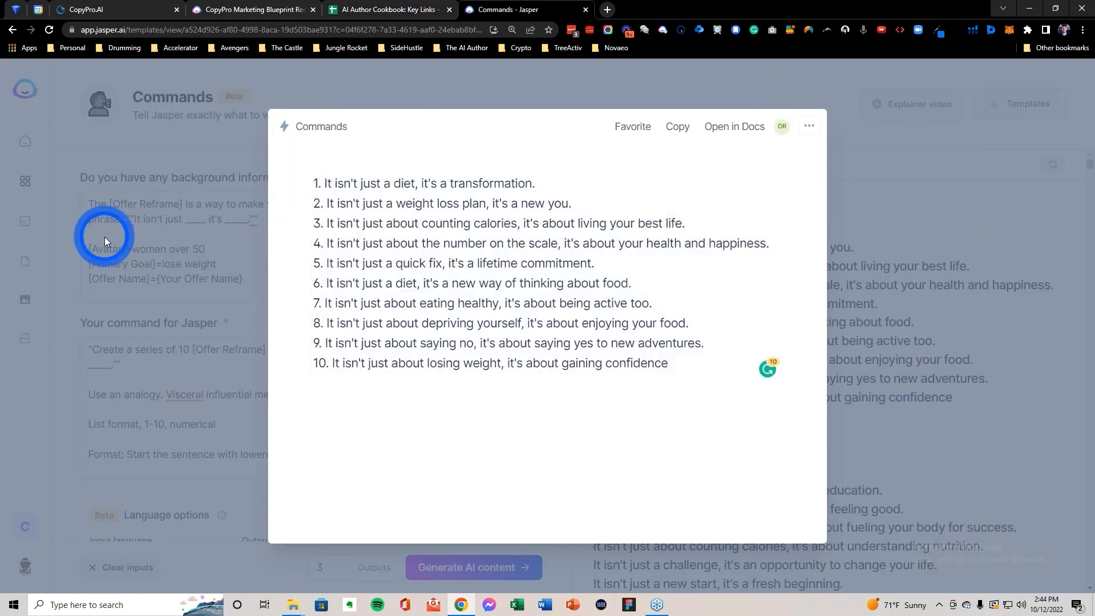
left_click(182, 241)
key("ctrl+a")
key("BackSpace")
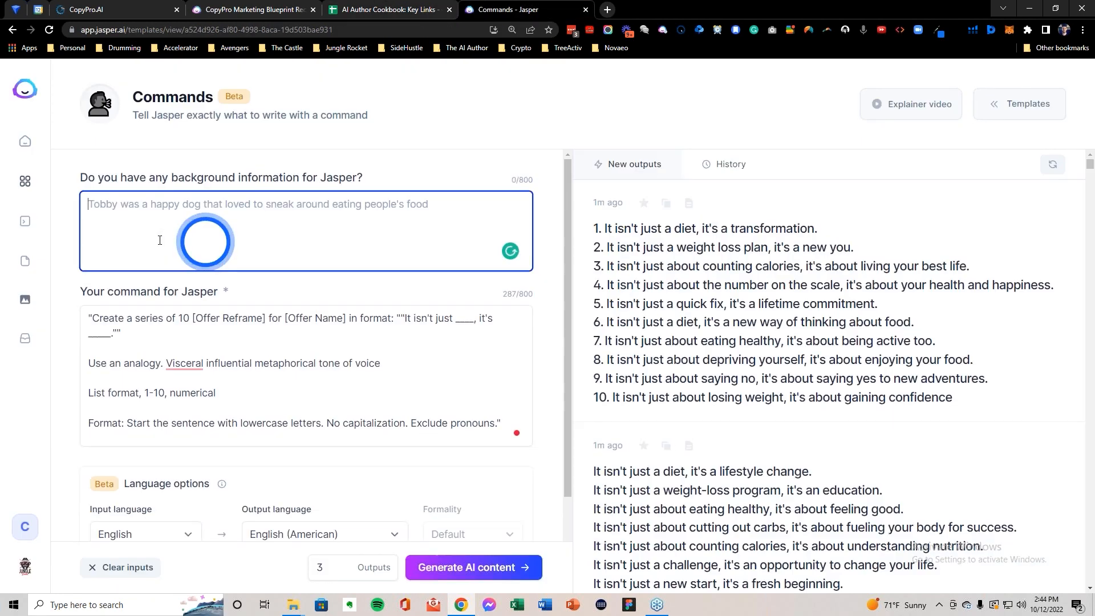
type("\"The [Offer Target] is who your offer is perfect for and why.  [Avatar]=women over 50 [Primary Goal]=lose weight [Offer Name]={Your Offer Here}\"")
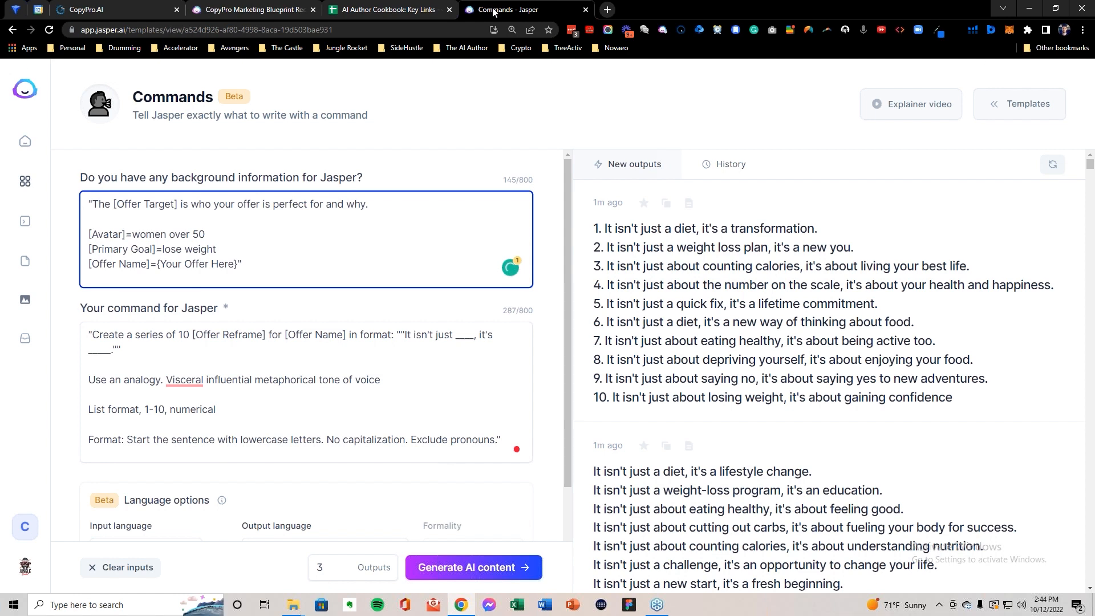
Step: Replace Jasper's command with the Offer Target command copied from the mastersheet
left_click(408, 12)
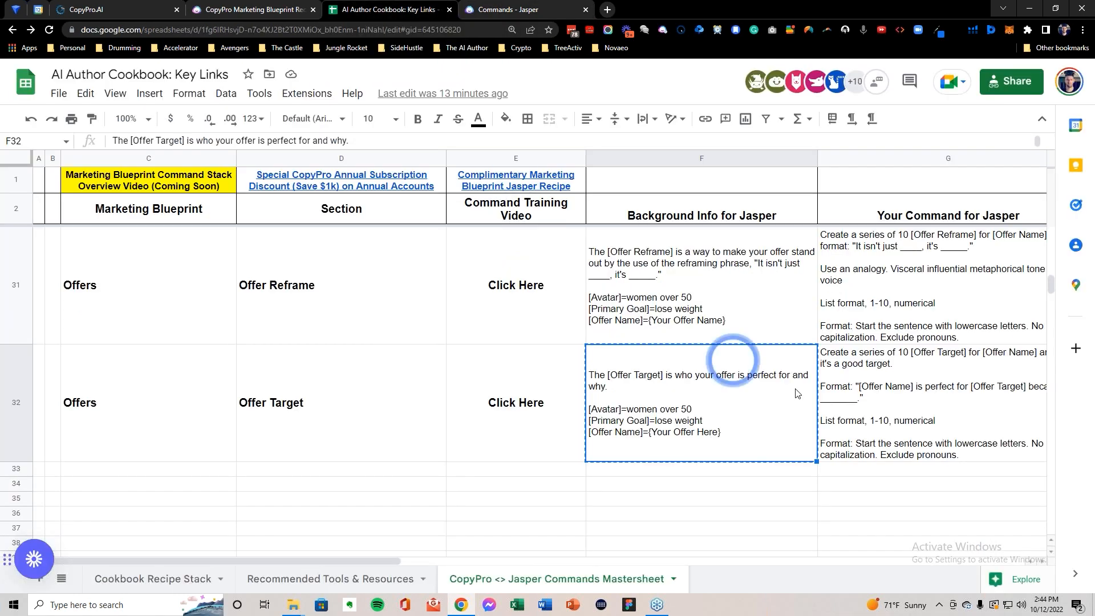
left_click(838, 390)
key("ctrl+c")
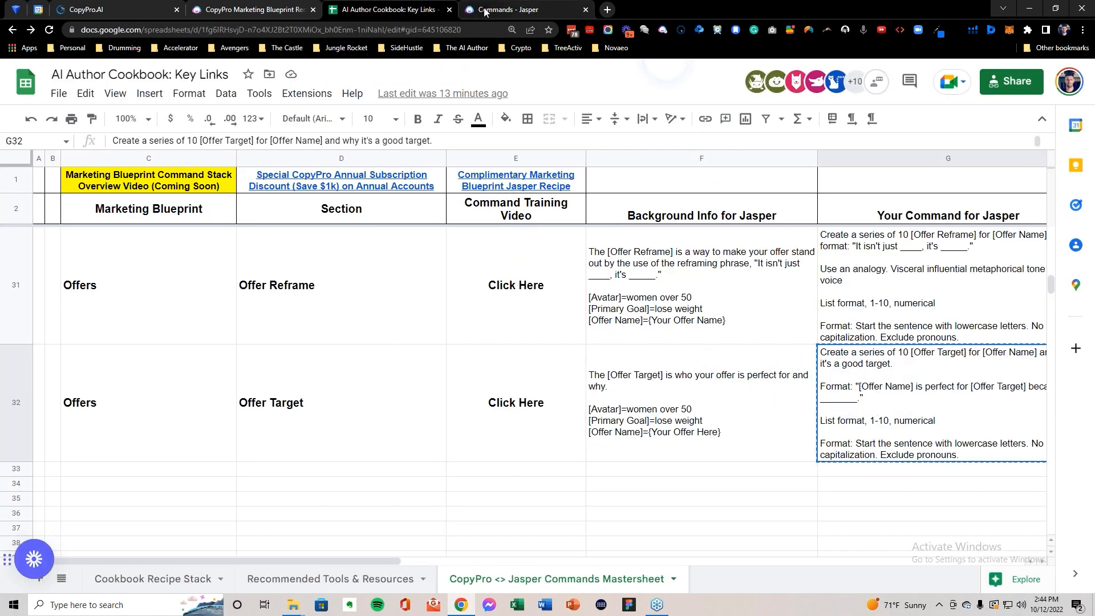
left_click(484, 12)
left_click(225, 361)
key("ctrl+a")
key("BackSpace")
key("ctrl+v")
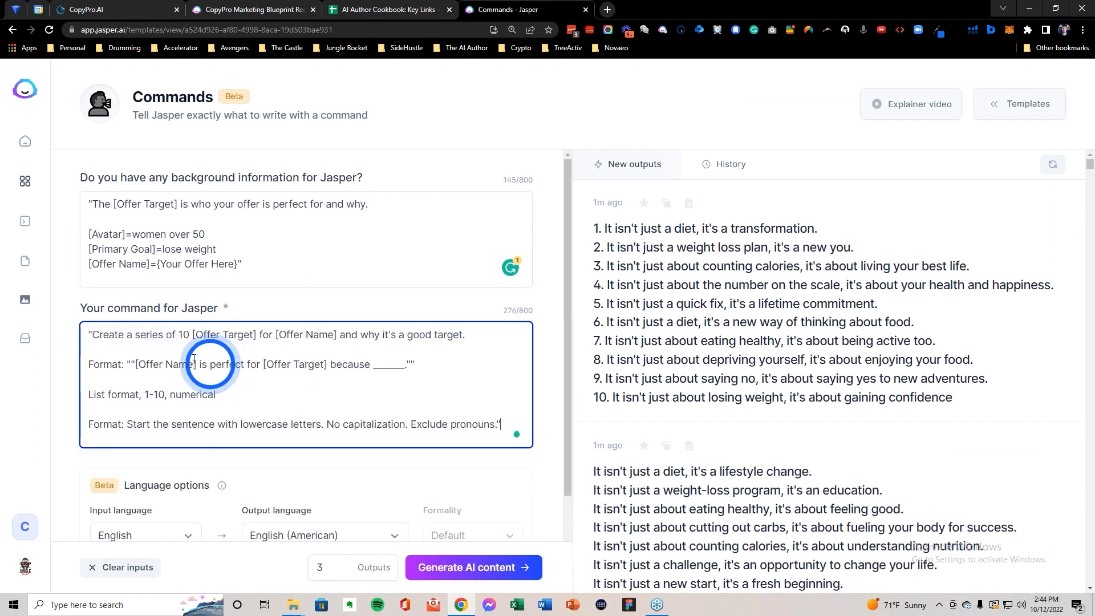
Step: Replace the {Your Offer Here} placeholder in Jasper's background information with the offer name "The 4-Day Diet"
left_click(157, 264)
left_click_drag(172, 263, 307, 261)
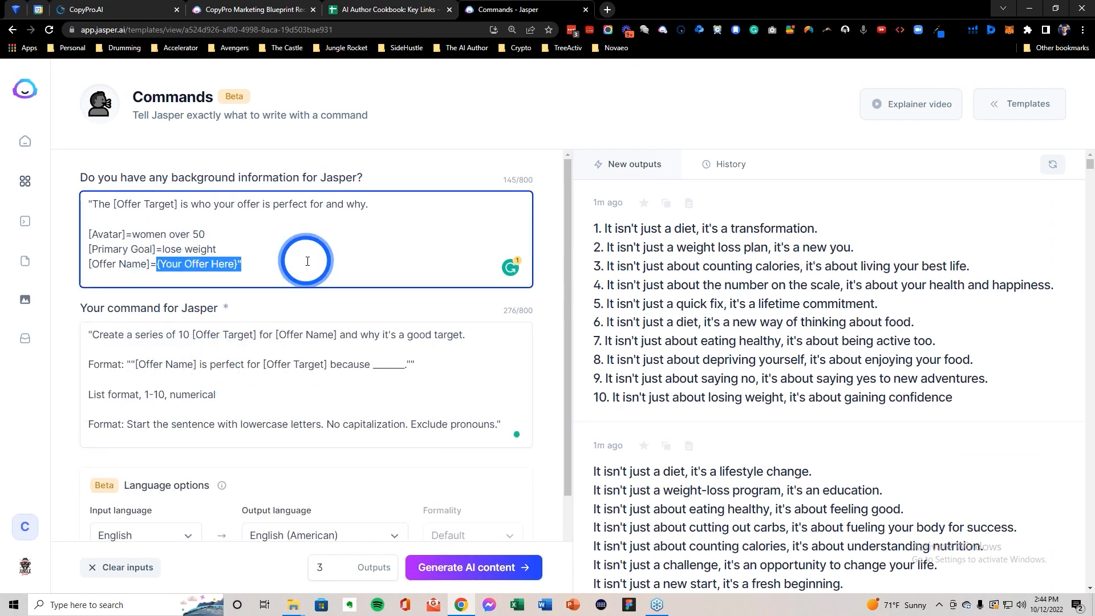
type("The 4-Day Diet")
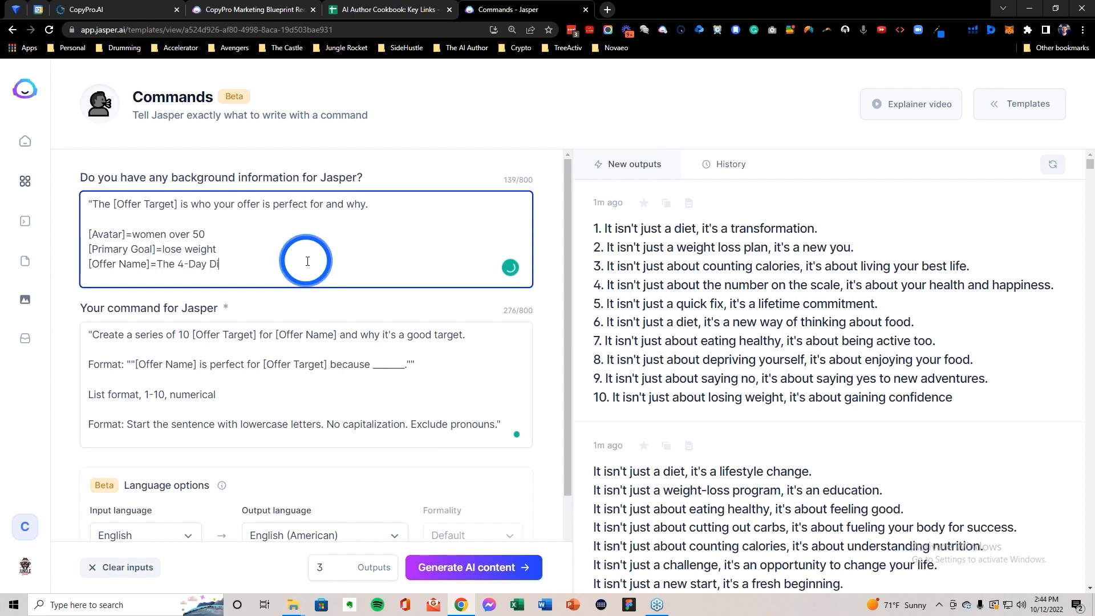
Step: Remove the background's opening quotation mark and the command's closing one, and generate the Offer Target outputs
left_click(94, 204)
key("BackSpace")
left_click(501, 424)
key("BackSpace")
left_click(456, 565)
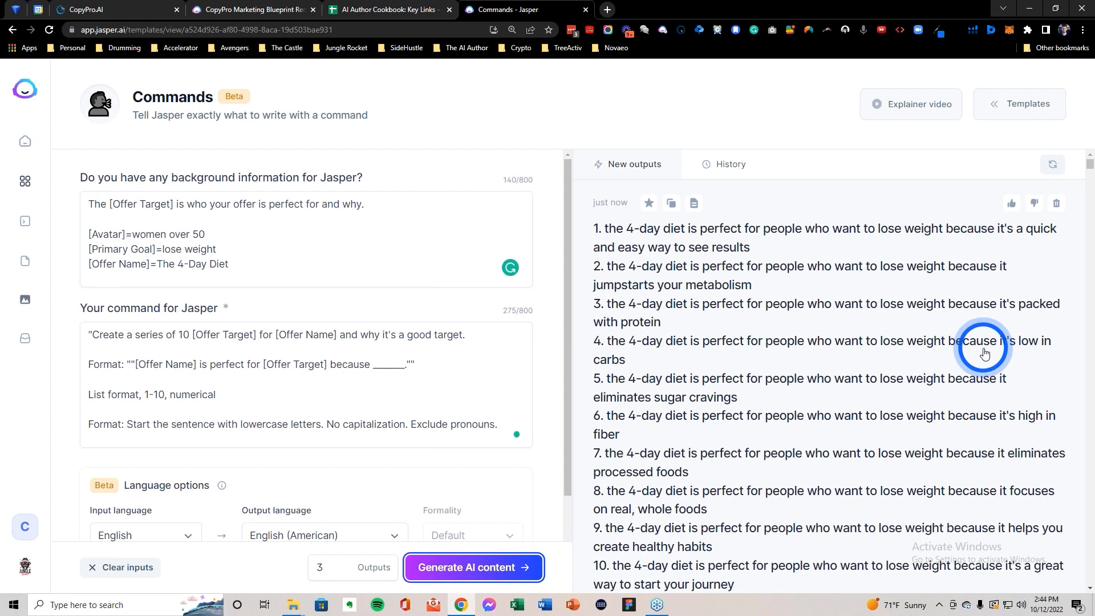
Step: Compare the generated Offer Target outputs with the avatar and format lines, and generate another set with the same inputs
scroll(984, 354, "down", 5)
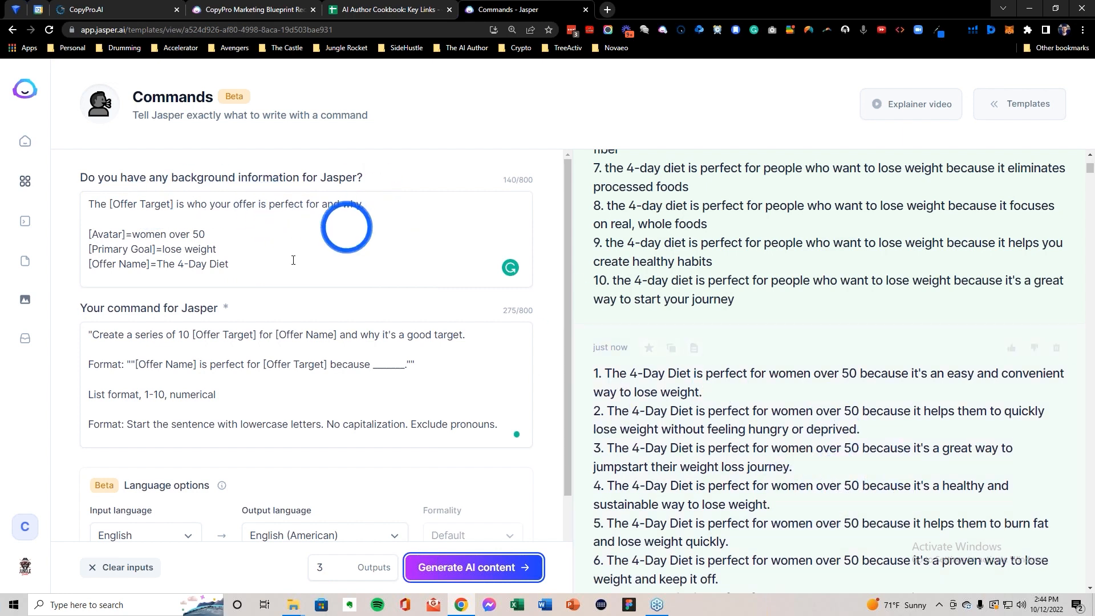
left_click_drag(205, 234, 91, 234)
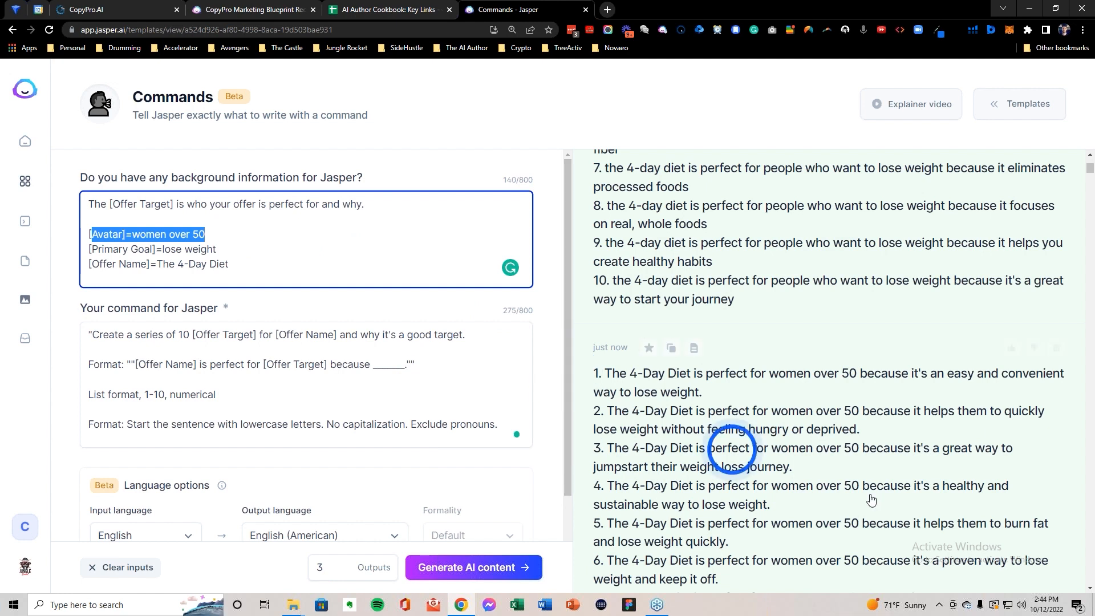
scroll(941, 473, "down", 1)
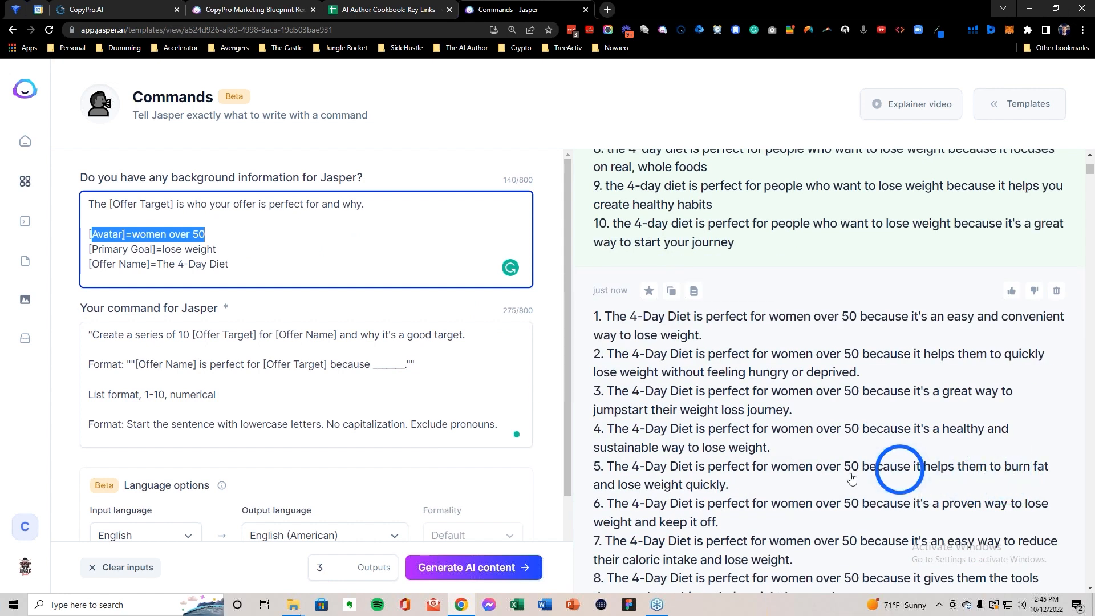
scroll(747, 486, "down", 1)
scroll(747, 486, "down", 2)
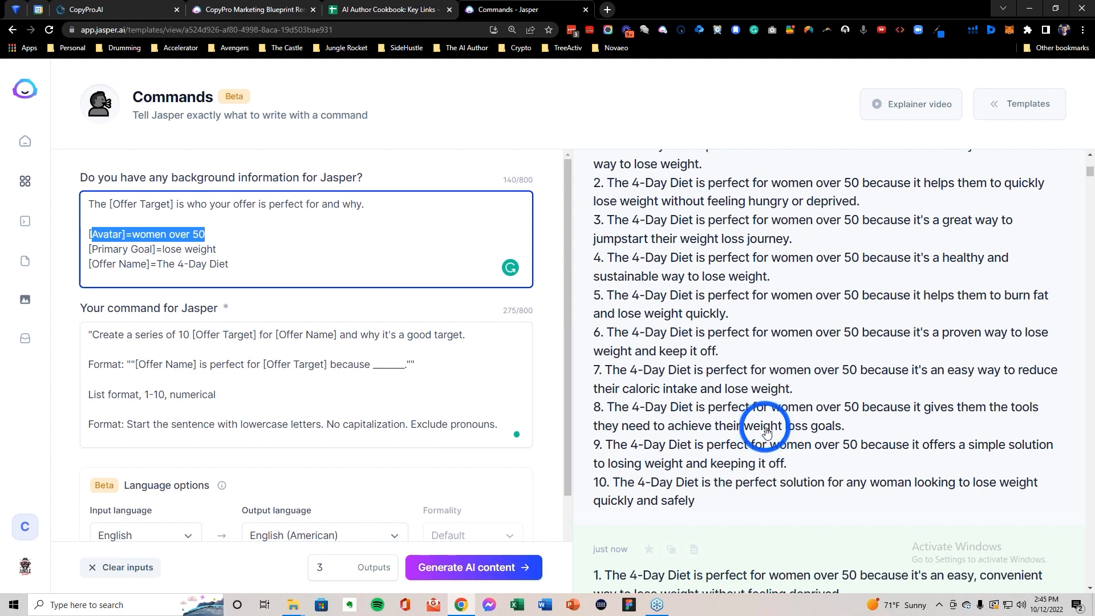
left_click_drag(436, 365, 137, 369)
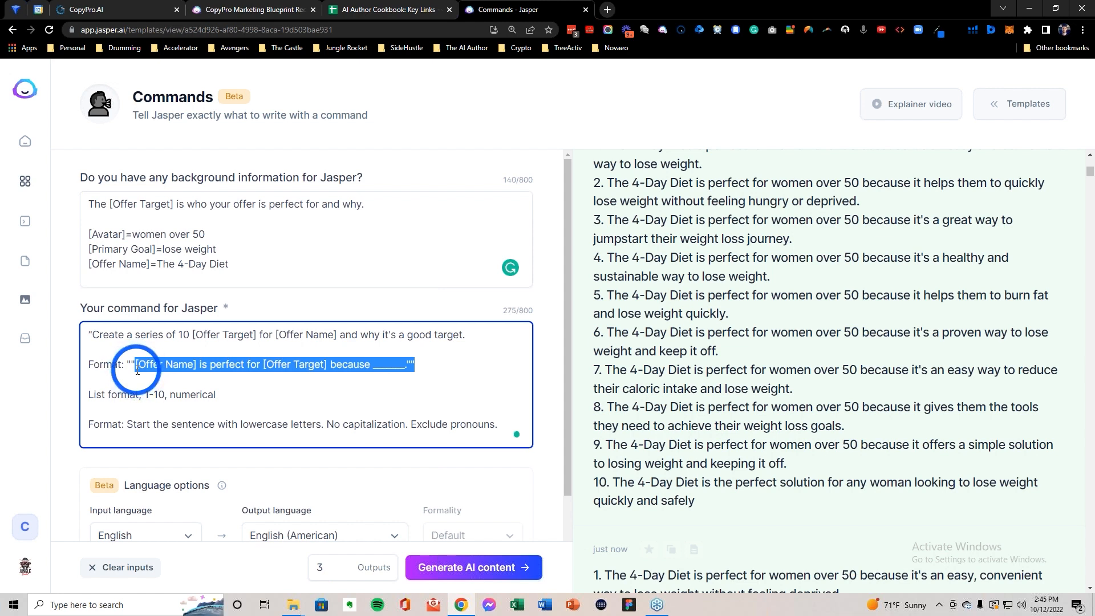
left_click(461, 568)
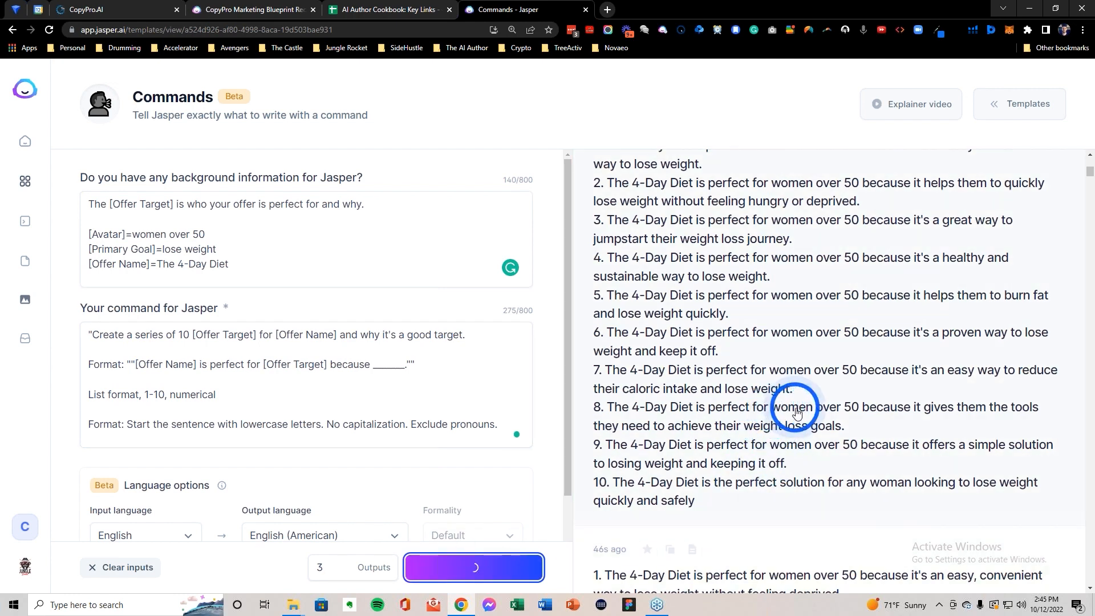
scroll(782, 411, "up", 8)
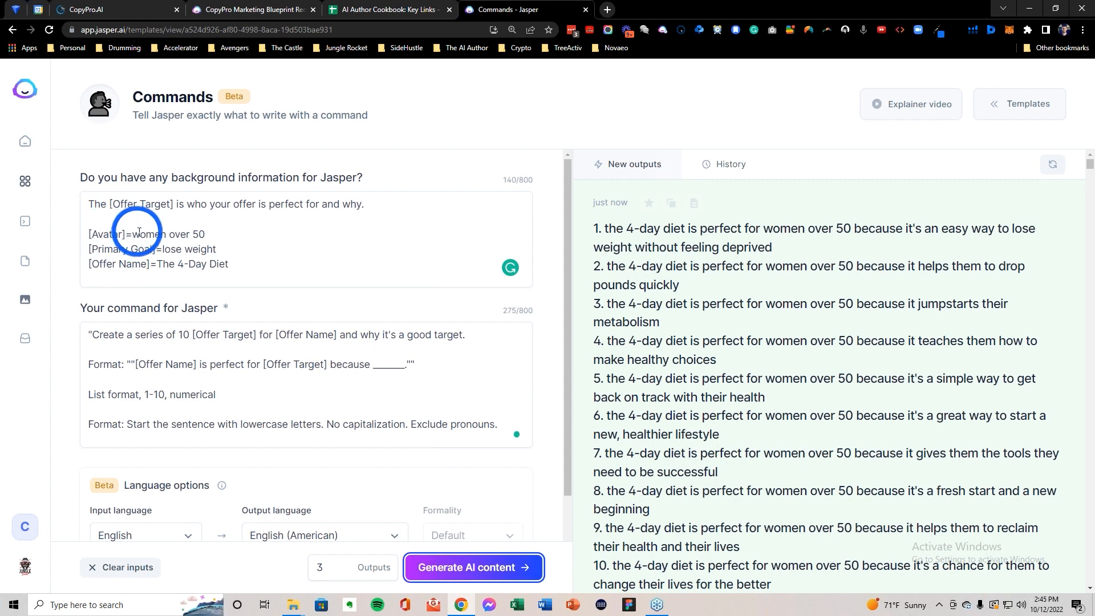
Step: Delete the "[Avatar]=women over 50" line from the background information and generate new Offer Target outputs
left_click_drag(135, 234, 225, 239)
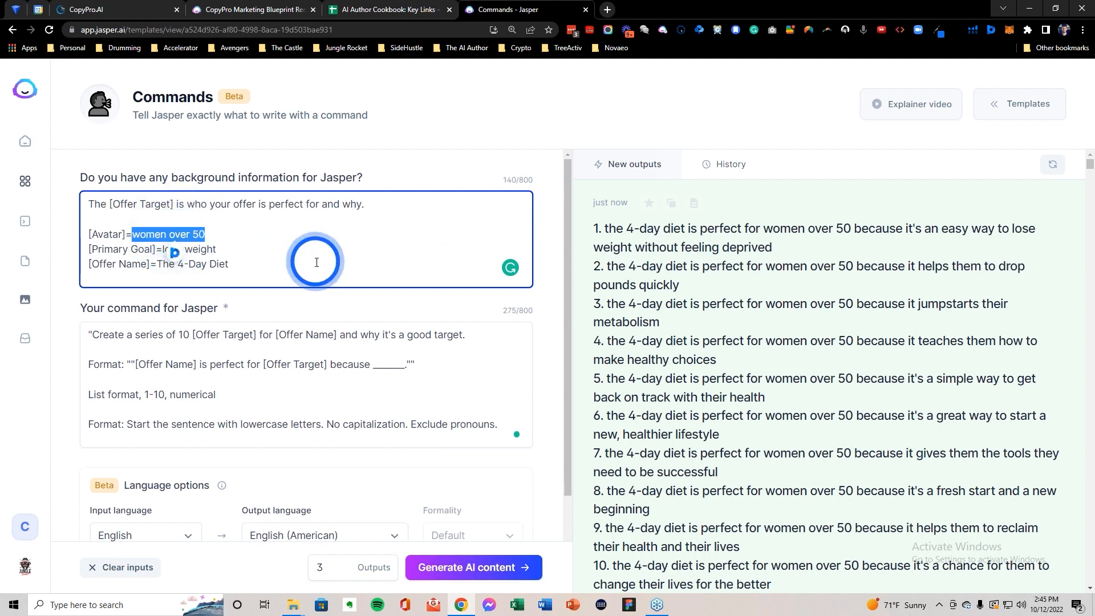
left_click(206, 237)
triple_click(206, 237)
key("BackSpace")
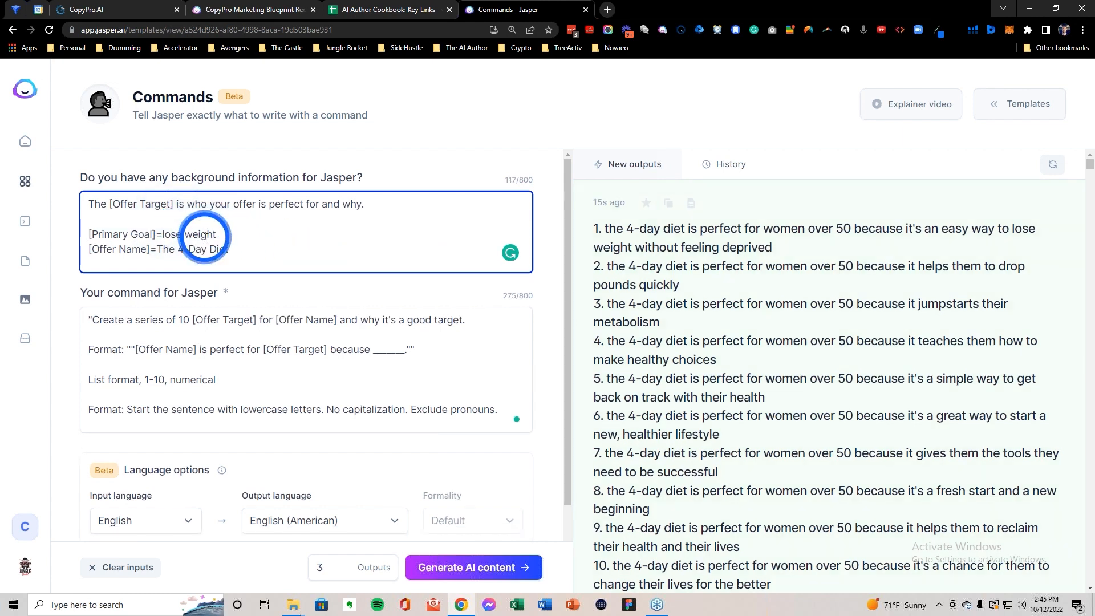
left_click(492, 569)
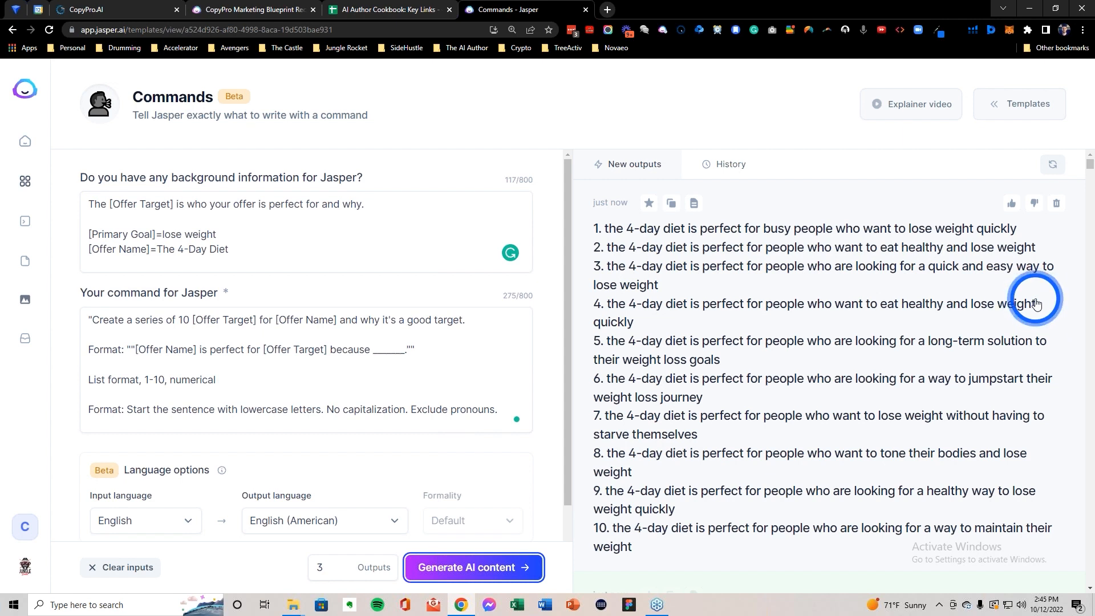
Step: Examine the outputs generated without an avatar and compare them with the earlier ones for women over 50
scroll(1038, 304, "down", 3)
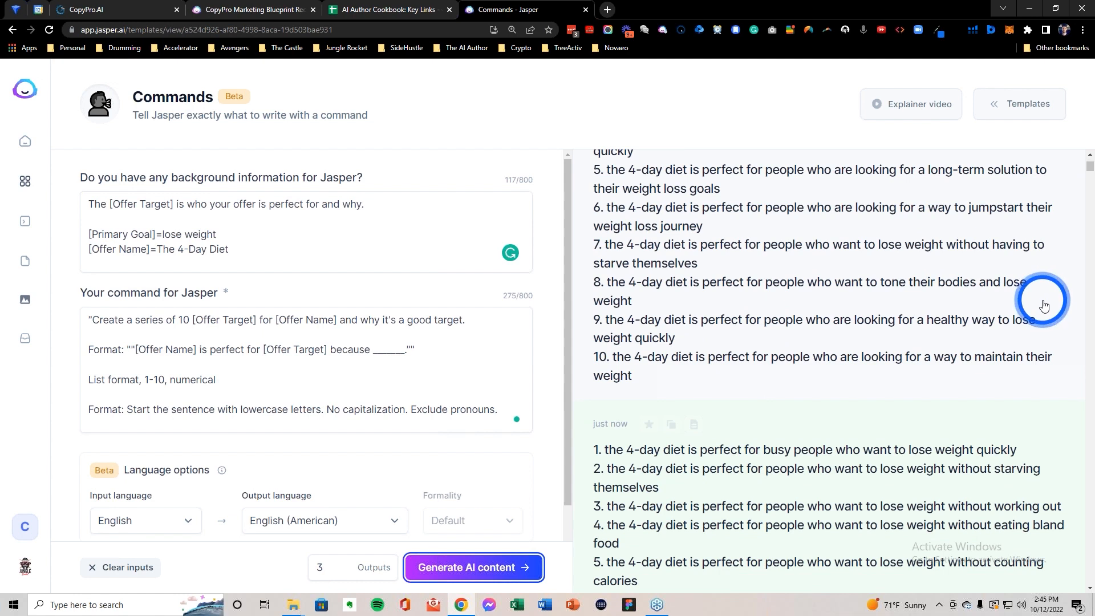
scroll(1044, 306, "down", 5)
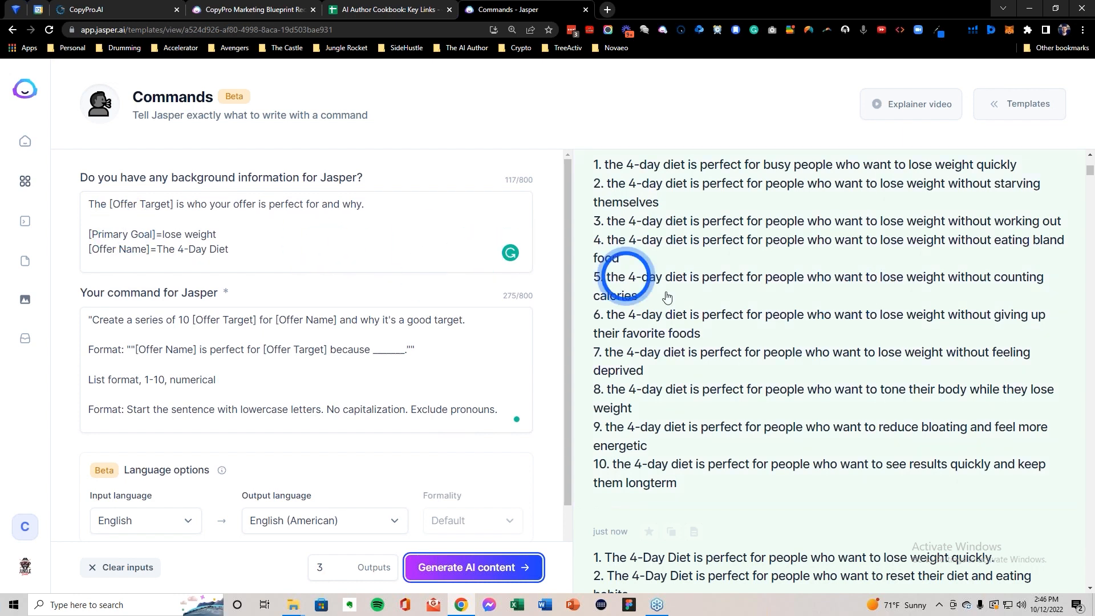
scroll(656, 305, "down", 2)
scroll(669, 354, "down", 2)
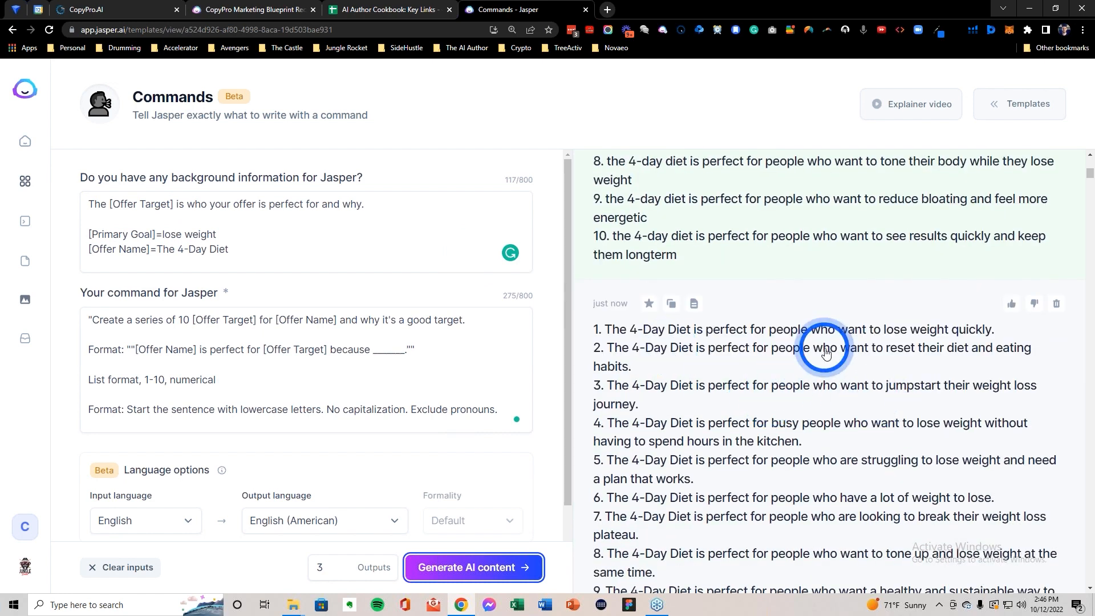
scroll(836, 346, "down", 1)
scroll(835, 346, "down", 2)
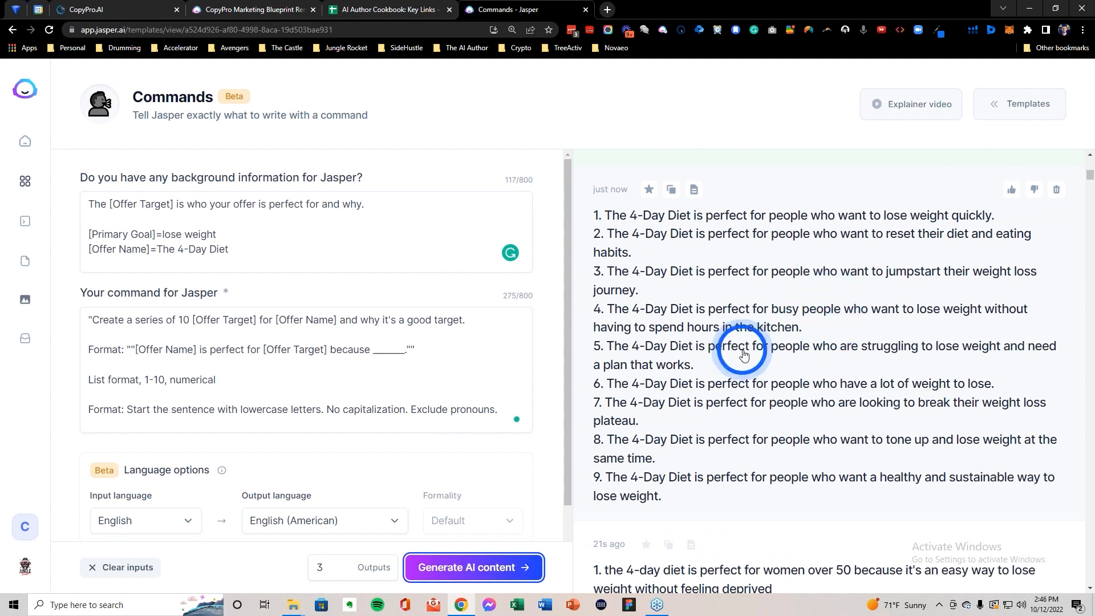
scroll(748, 376, "up", 2)
scroll(746, 372, "up", 5)
scroll(746, 371, "down", 8)
scroll(696, 462, "down", 5)
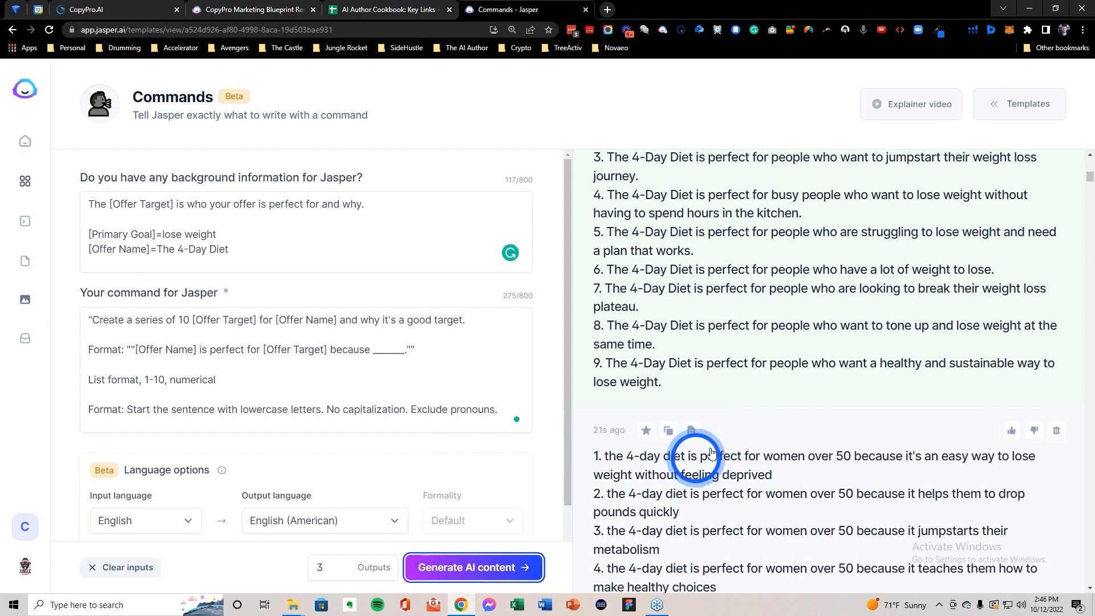
scroll(710, 450, "down", 2)
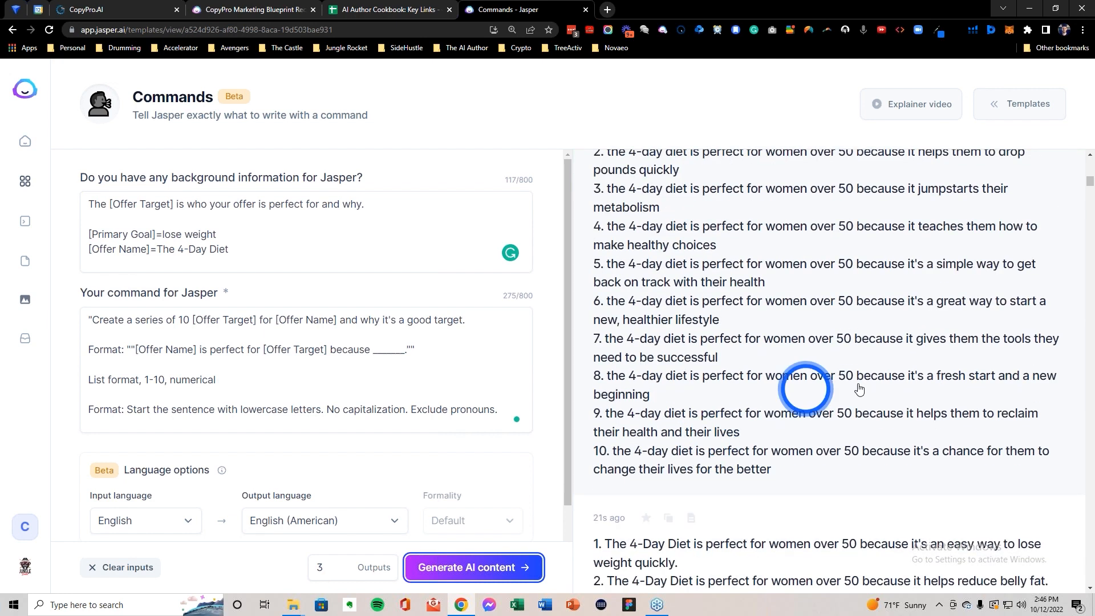
Step: Generate another set of Offer Target outputs without the avatar and review the suggested targets
left_click(473, 557)
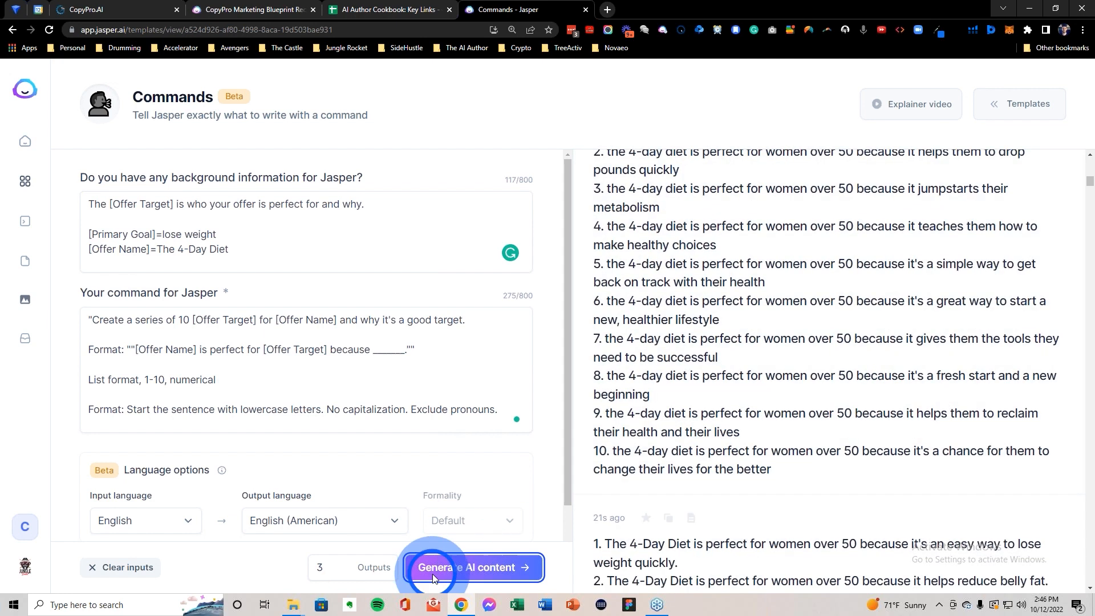
scroll(765, 416, "down", 10)
scroll(810, 382, "up", 3)
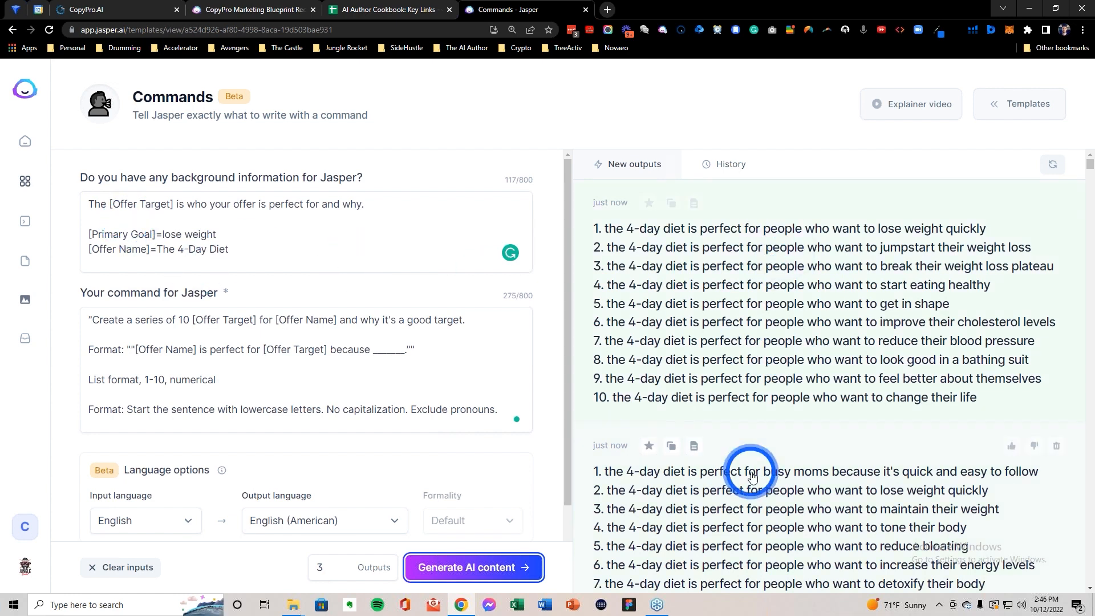
scroll(751, 443, "down", 3)
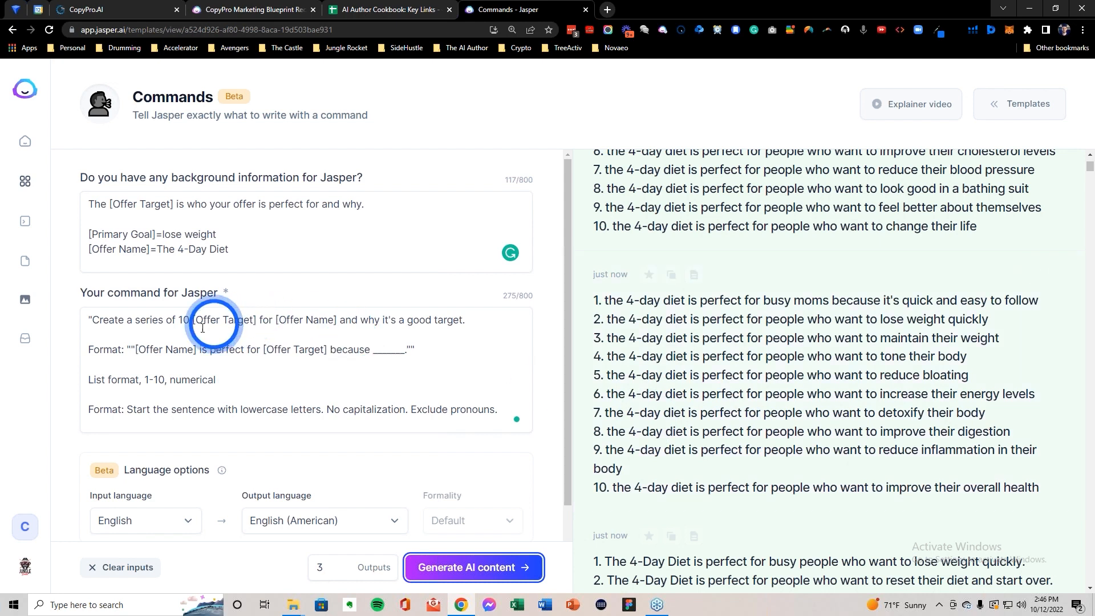
Step: Remove the command's opening quotation mark and the extra one before [Offer Name] in the format line
left_click(93, 321)
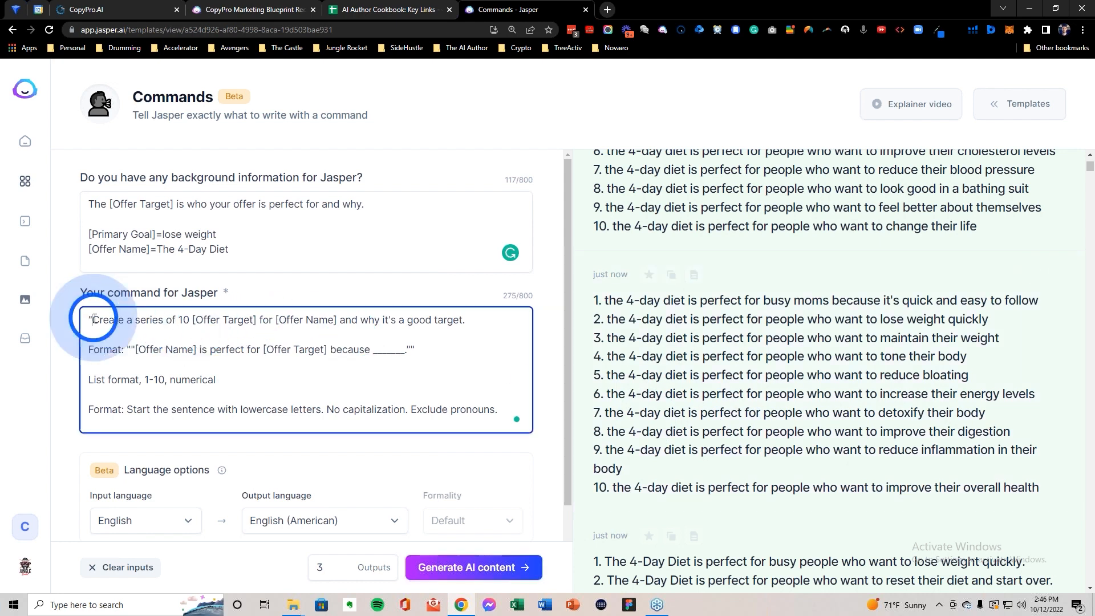
key("BackSpace")
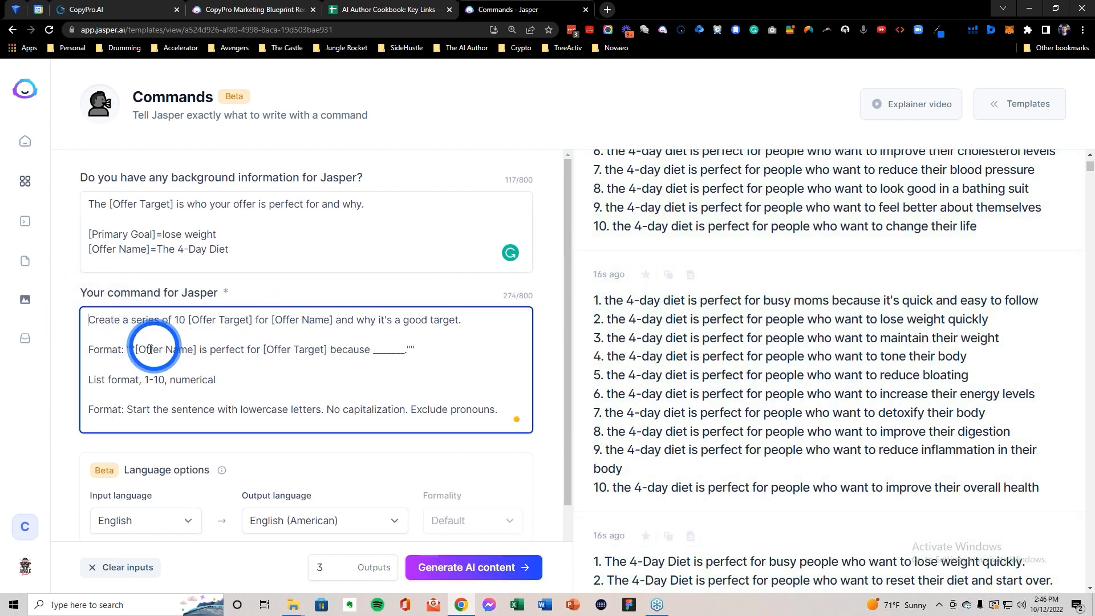
key("BackSpace")
left_click(263, 349)
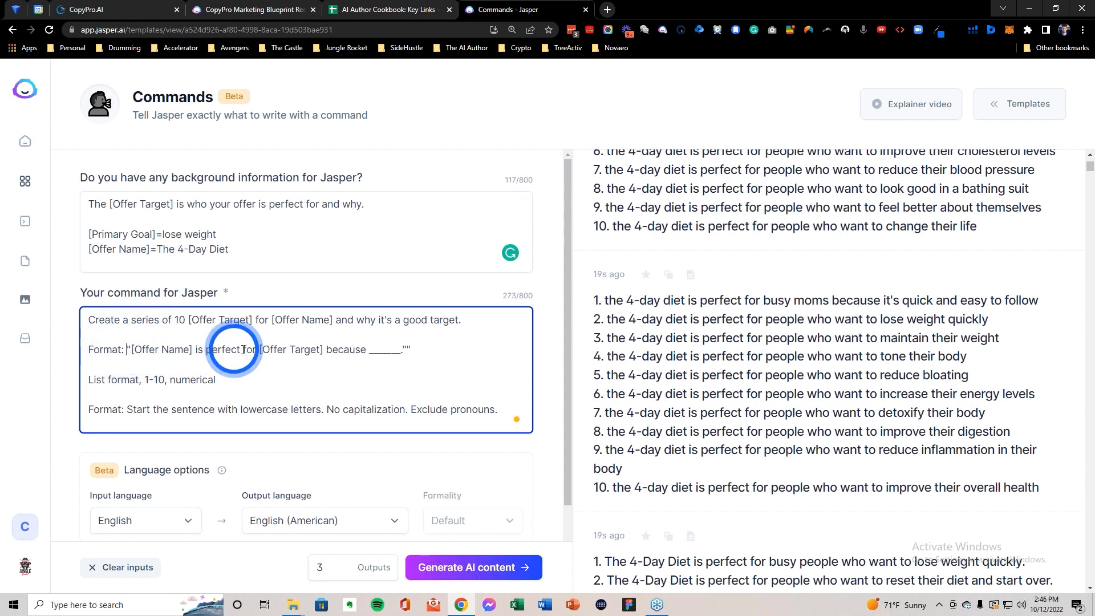
left_click_drag(262, 349, 315, 349)
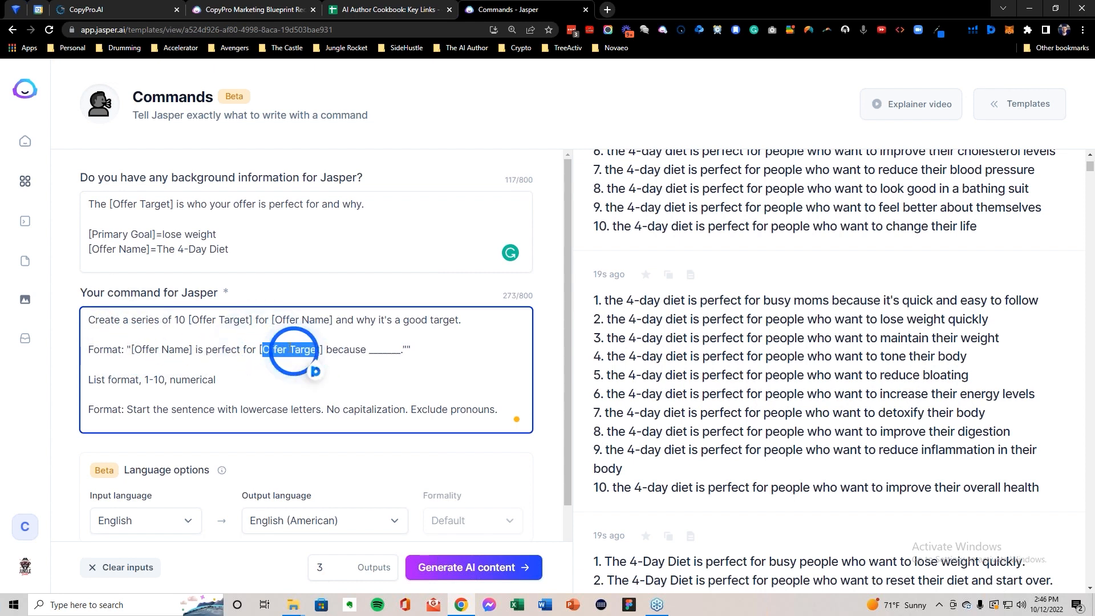
Step: Restore Jasper's full background information, including the avatar line, from the mastersheet's Offer Target row
left_click(394, 9)
left_click(736, 385)
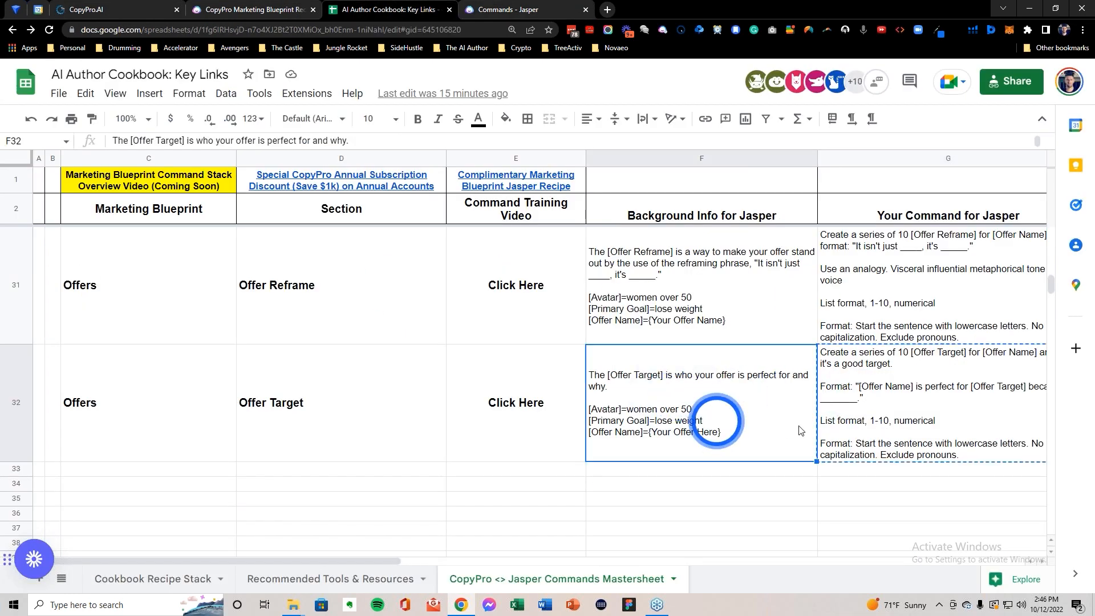
left_click(515, 10)
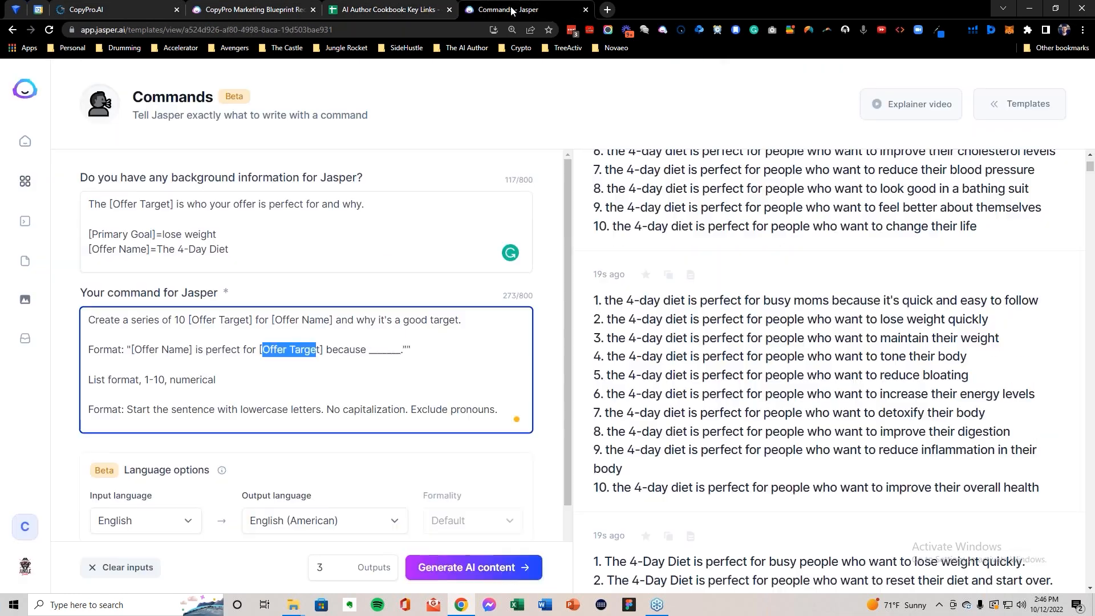
left_click(267, 220)
key("ctrl+a")
type("\"The [Offer Target] is who your offer is perfect for and why.  [Avatar]=women over 50 [Primary Goal]=lose weight [Offer Name]={Your Offer Here}\"")
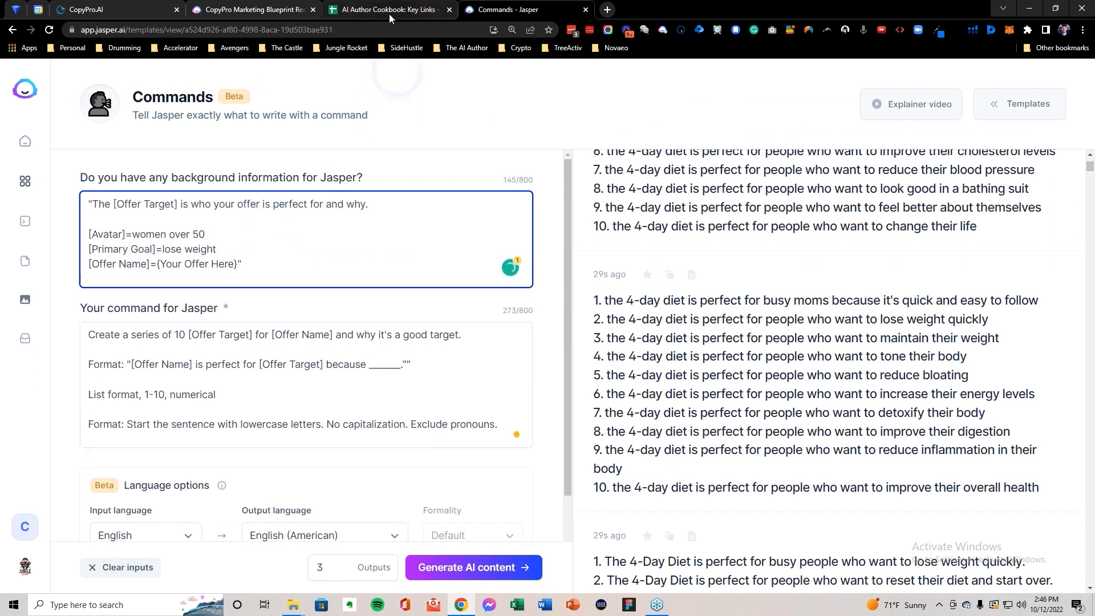
Step: Restore the original Offer Target command in Jasper by copying it again from the mastersheet
left_click(389, 11)
left_click(844, 380)
key("ctrl+c")
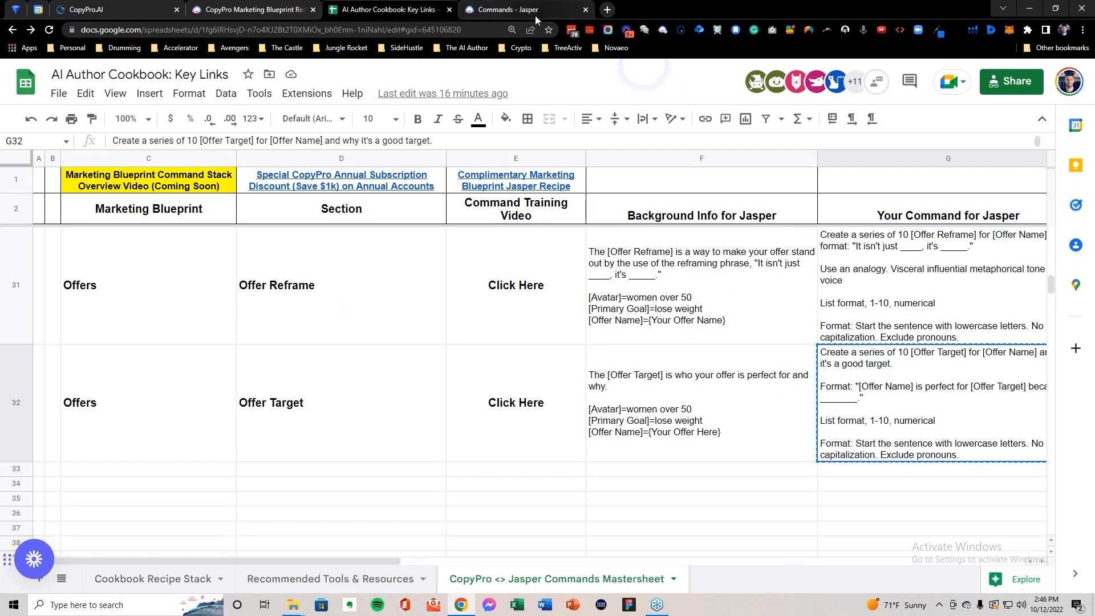
left_click(535, 12)
left_click(367, 360)
key("ctrl+a")
key("ctrl+v")
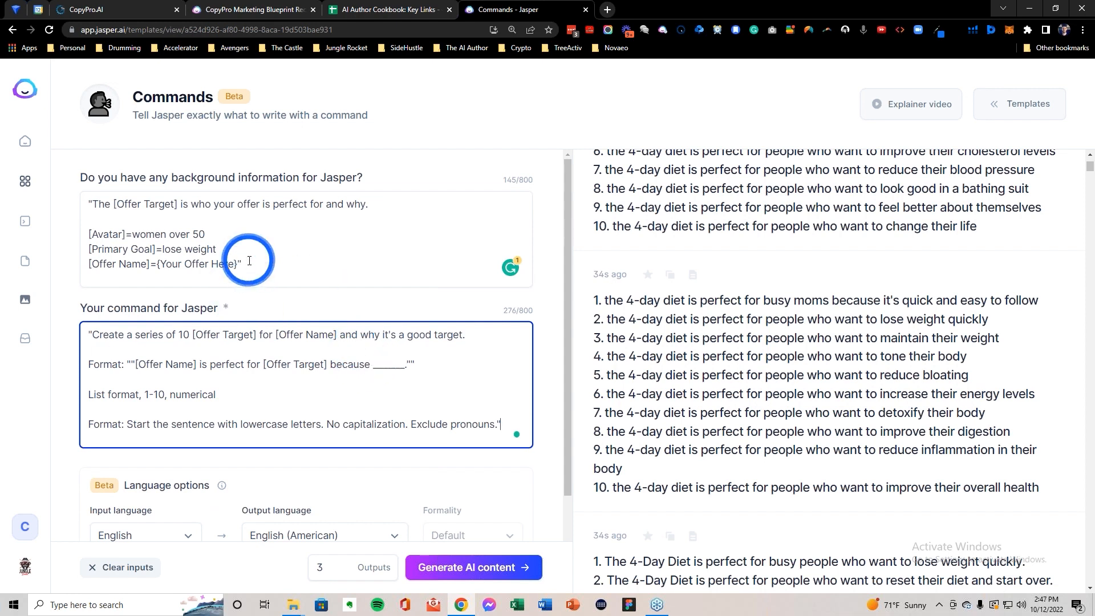
Step: Set the [Offer Name] in Jasper's background information to keto cookbook and remove the opening and closing quotation marks
left_click_drag(241, 263, 150, 263)
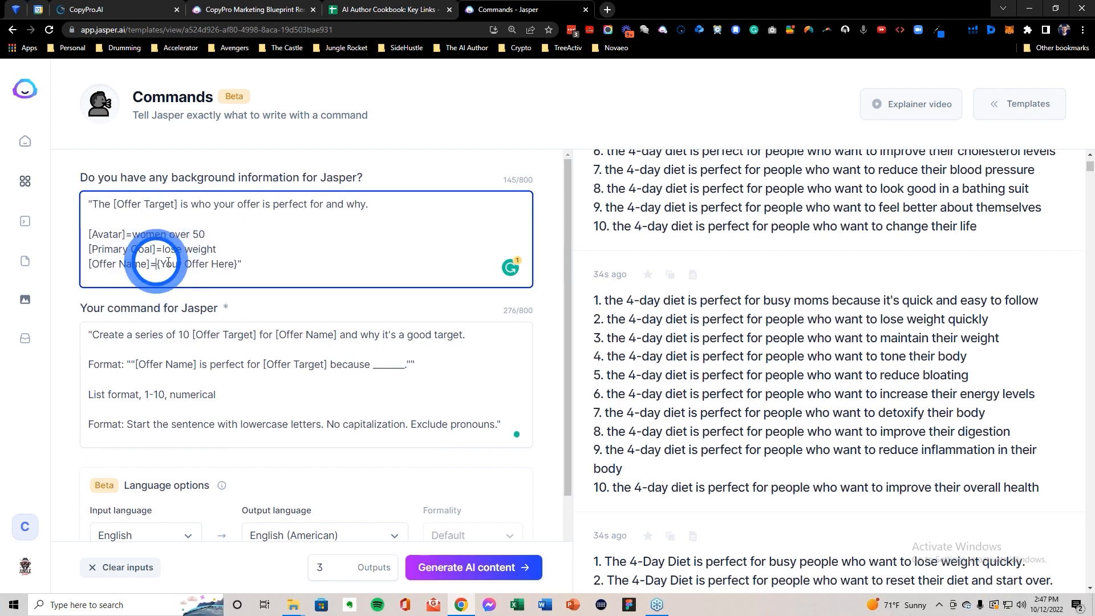
type("=keto cookbook")
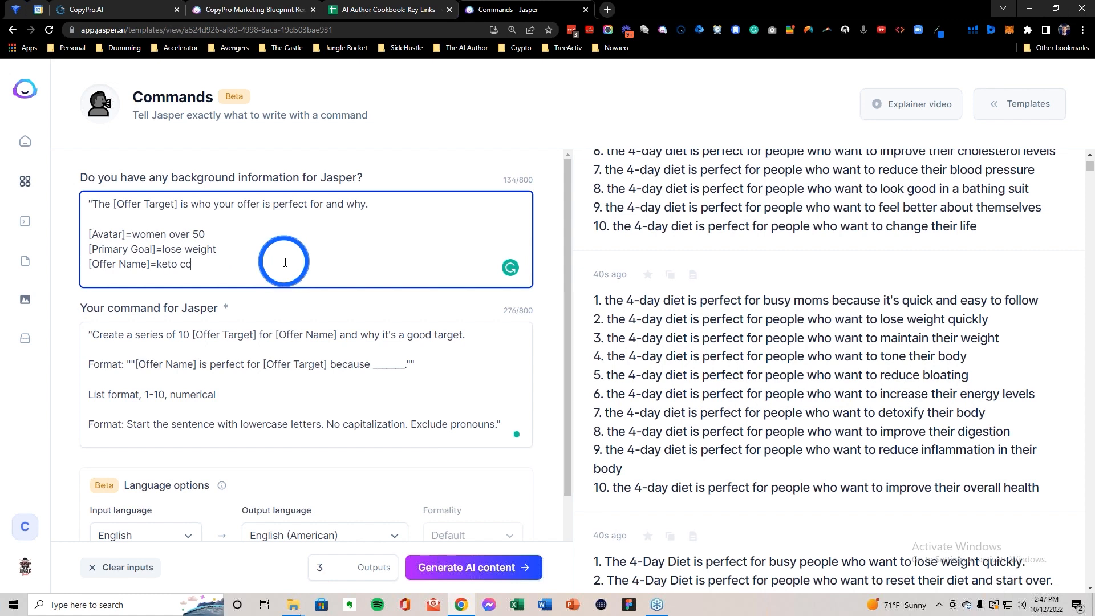
left_click(88, 196)
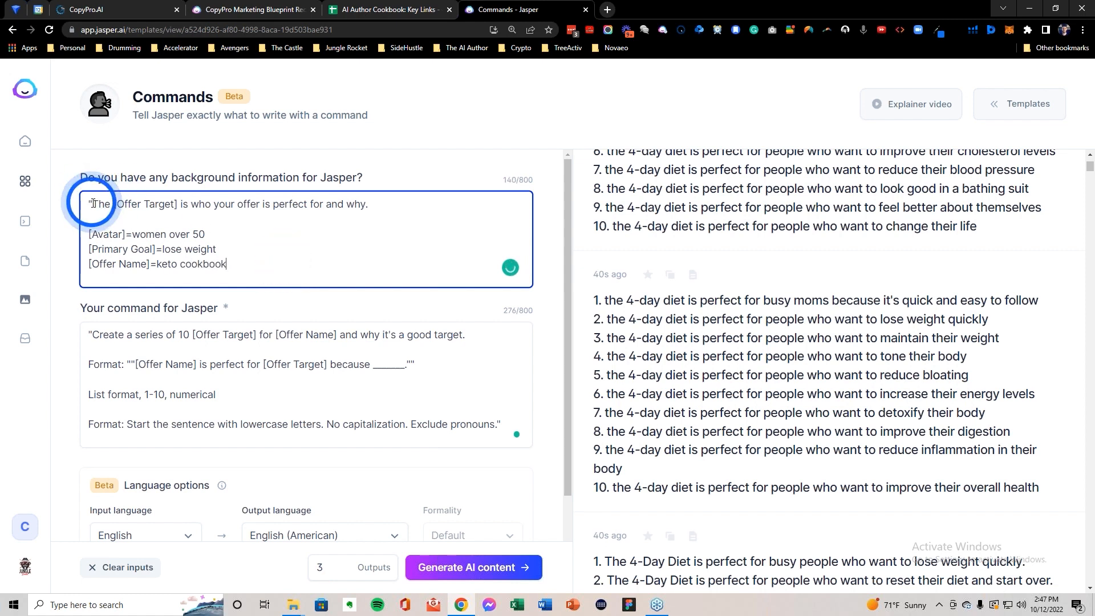
key("BackSpace")
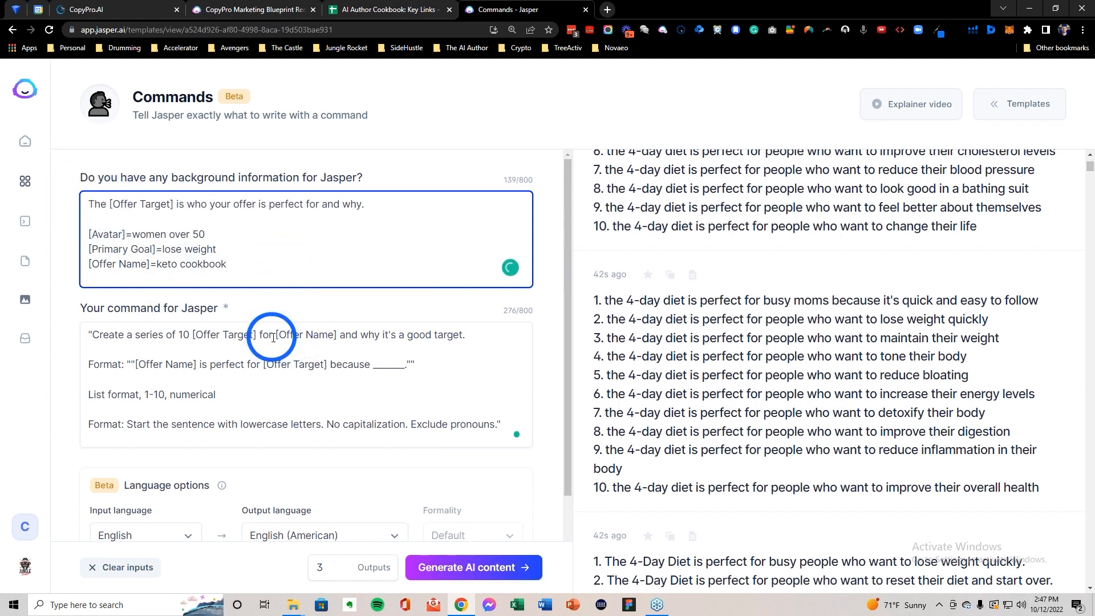
Step: Generate Offer Target outputs for the keto cookbook with the women over 50 avatar and view the newest ones
left_click_drag(266, 365, 320, 365)
left_click(476, 567)
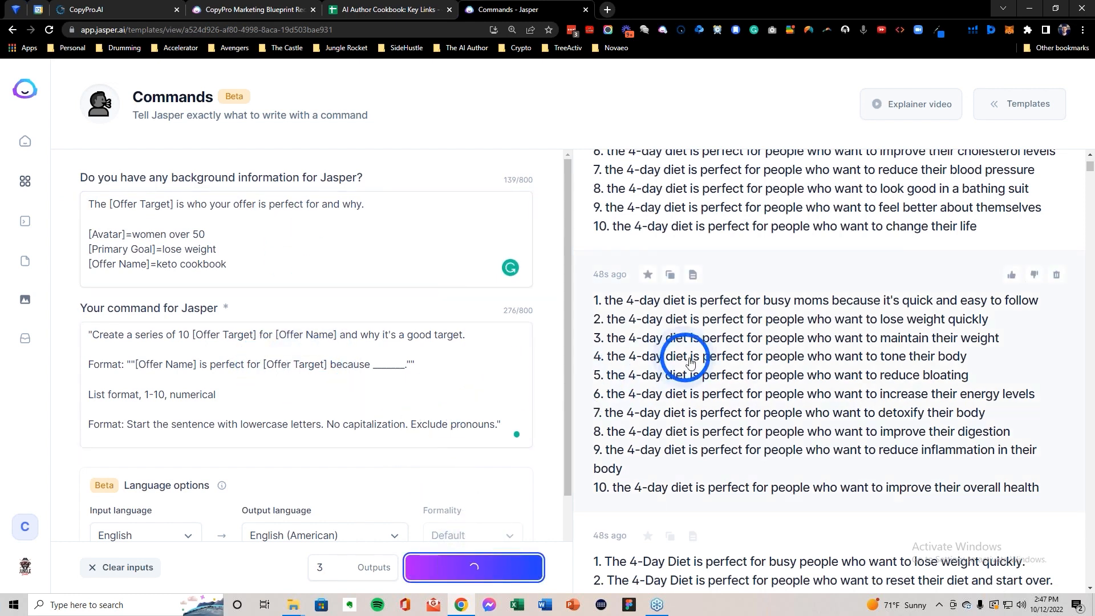
scroll(687, 355, "up", 3)
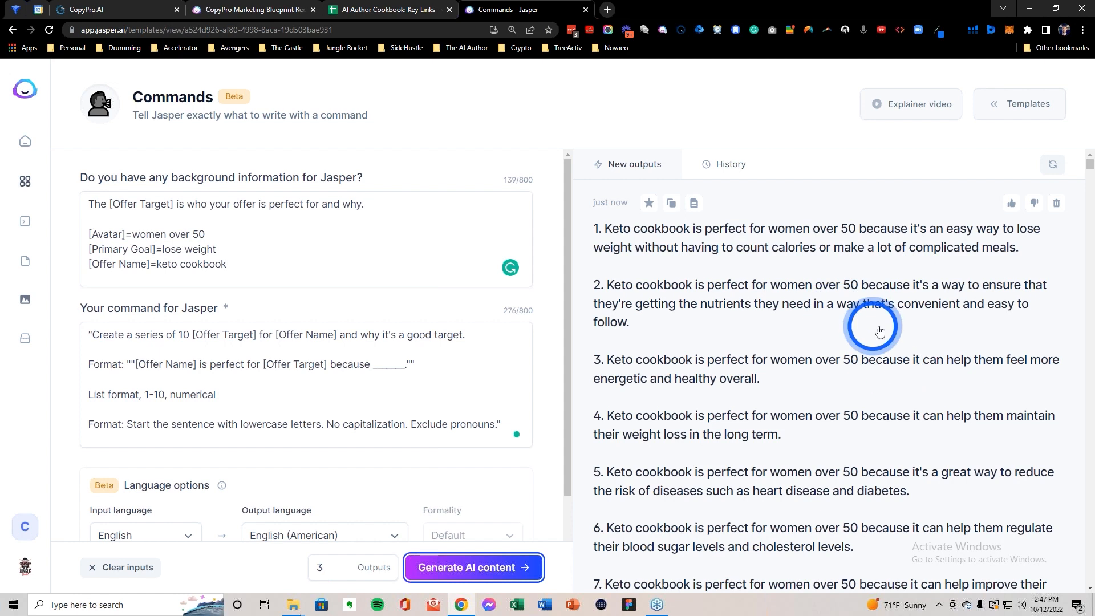
Step: Clear the [Avatar] value in the background information, generate the Offer Target outputs again and review the suggestions
left_click_drag(210, 237, 132, 233)
key("BackSpace")
left_click(497, 567)
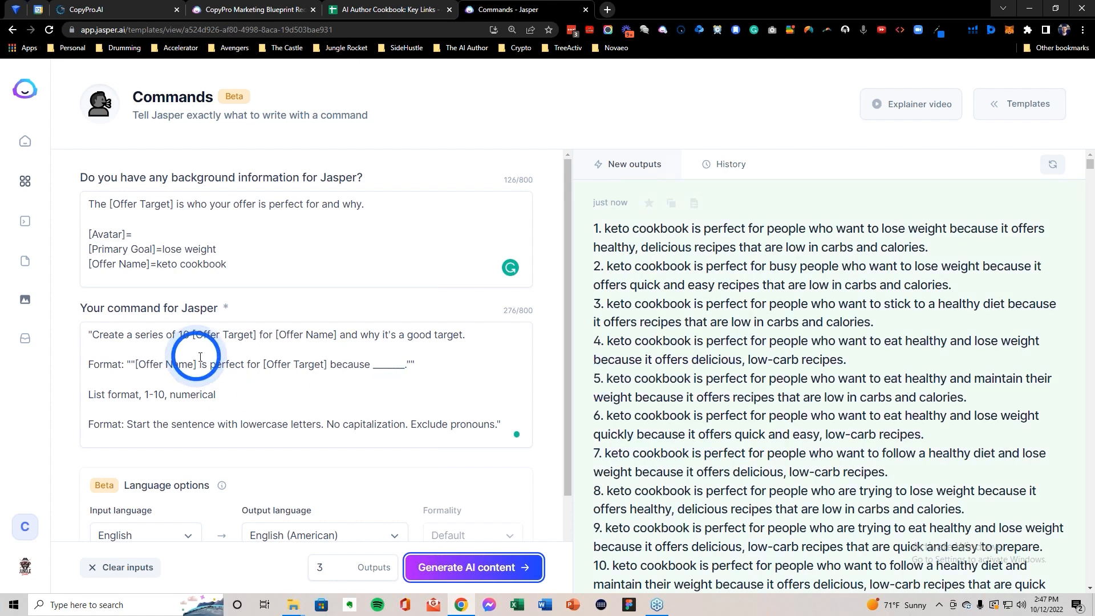
scroll(736, 379, "down", 3)
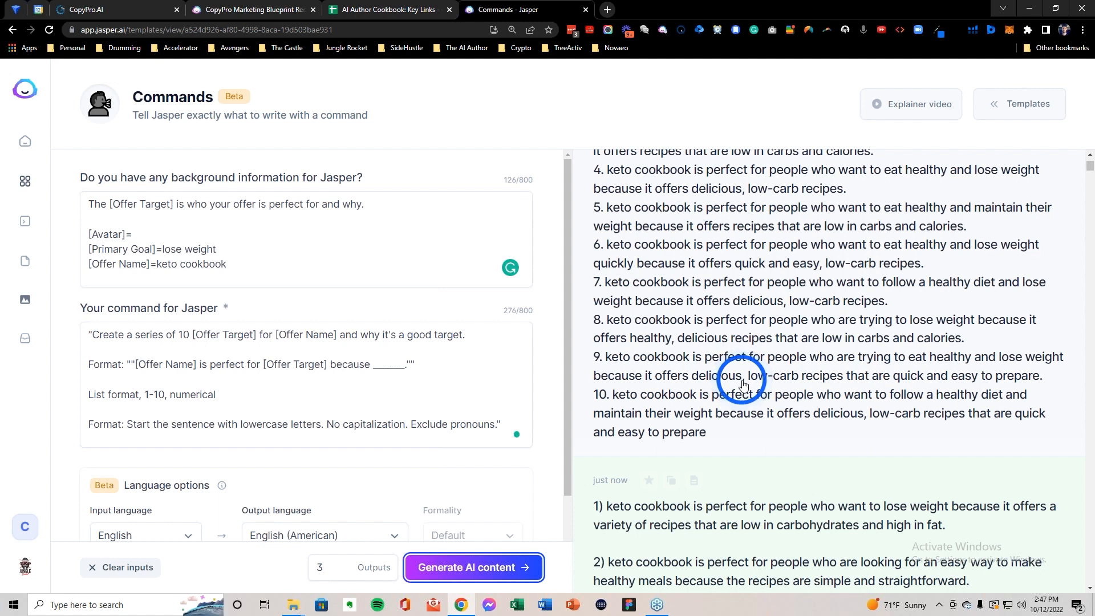
scroll(743, 385, "down", 3)
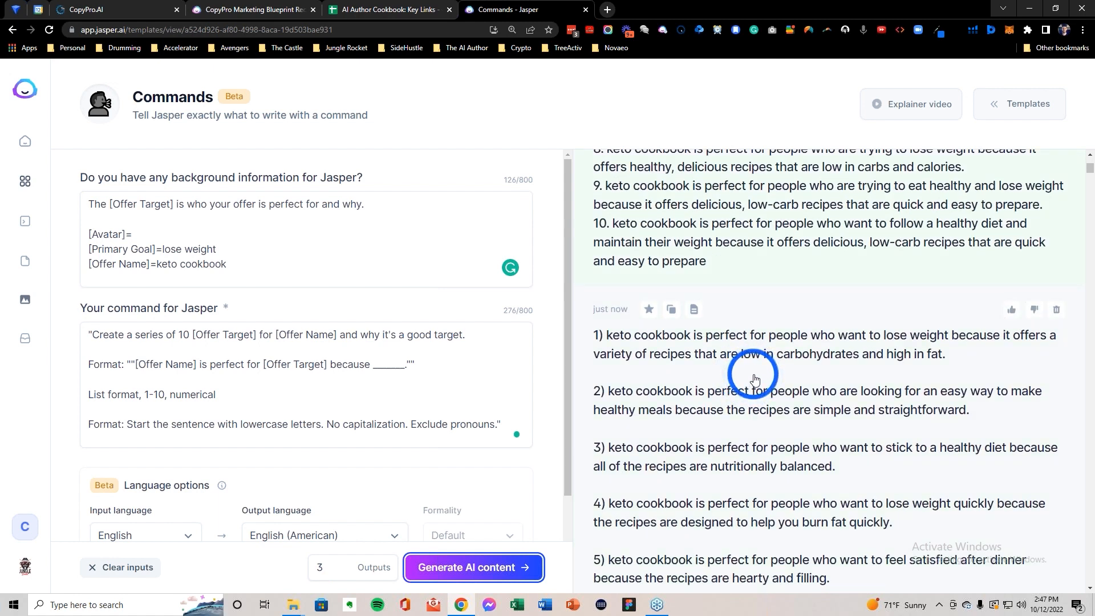
scroll(755, 379, "down", 3)
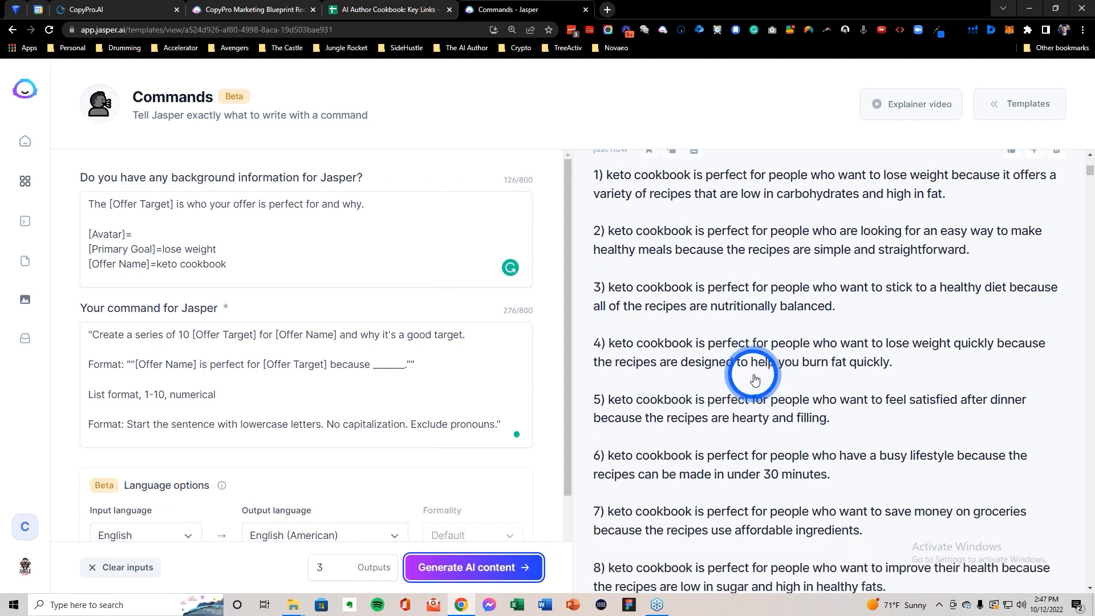
scroll(760, 378, "up", 7)
scroll(761, 375, "up", 2)
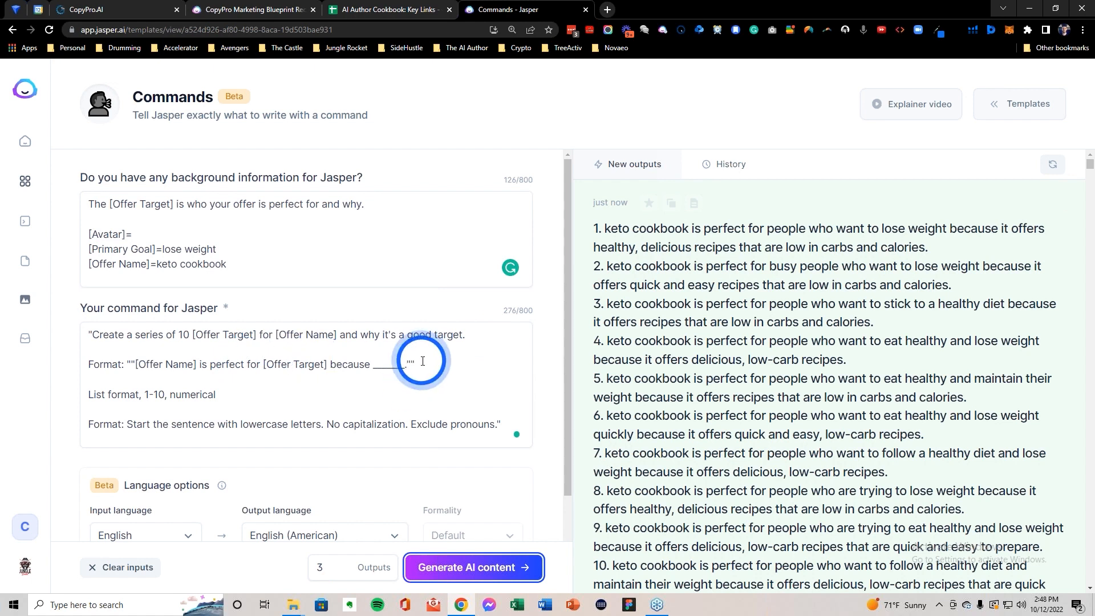
Step: In the command's format line, remove the extra quotation mark before [Offer Name] and replace [Offer Target] with [Random Avatar]
left_click(166, 365)
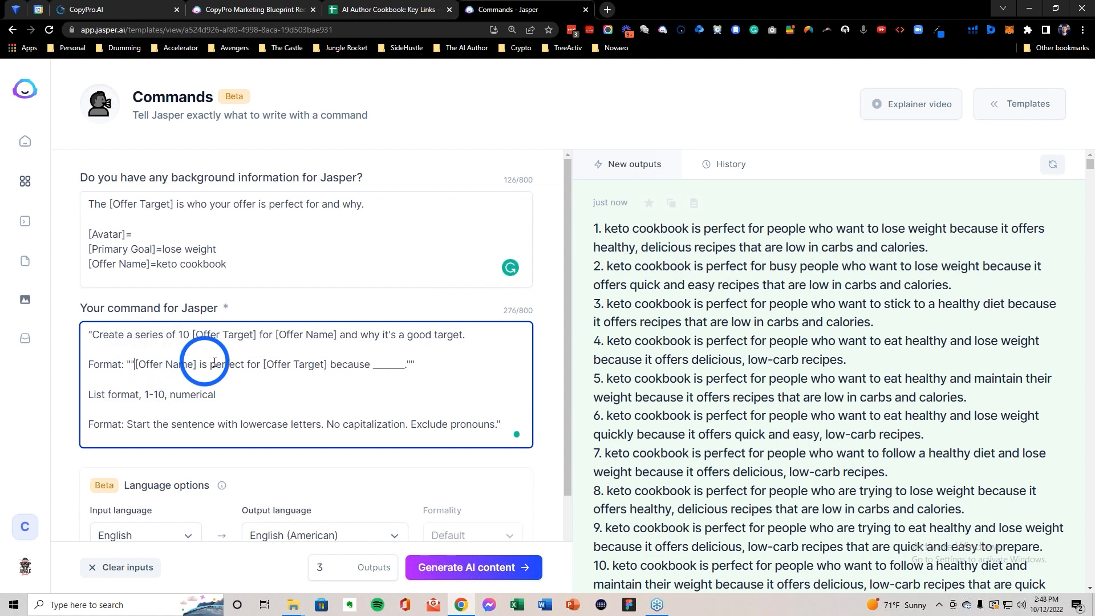
key("BackSpace")
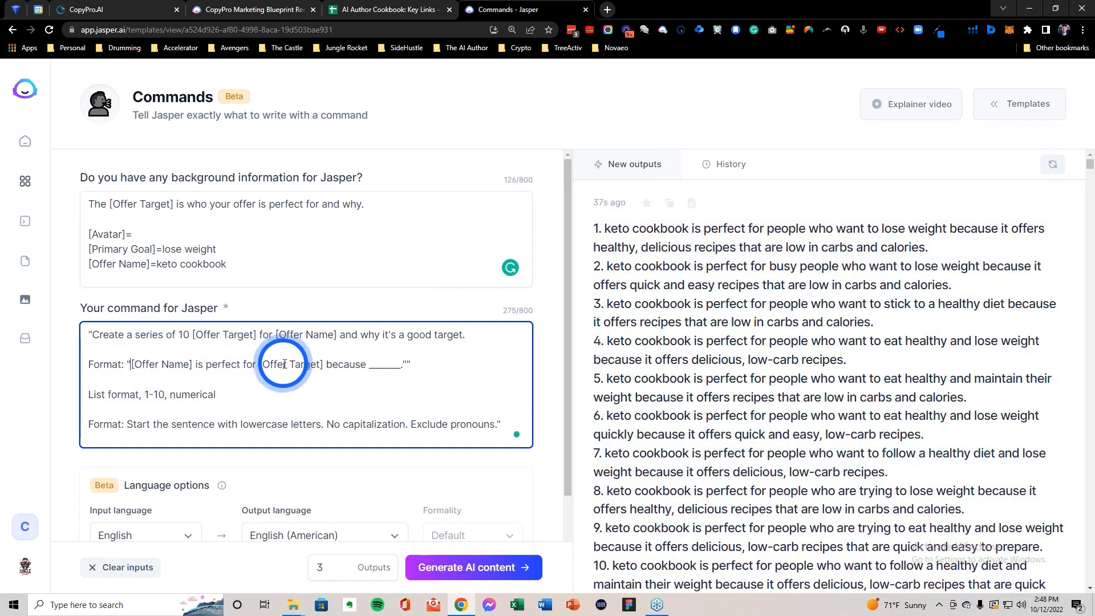
left_click_drag(316, 365, 267, 364)
type("Random")
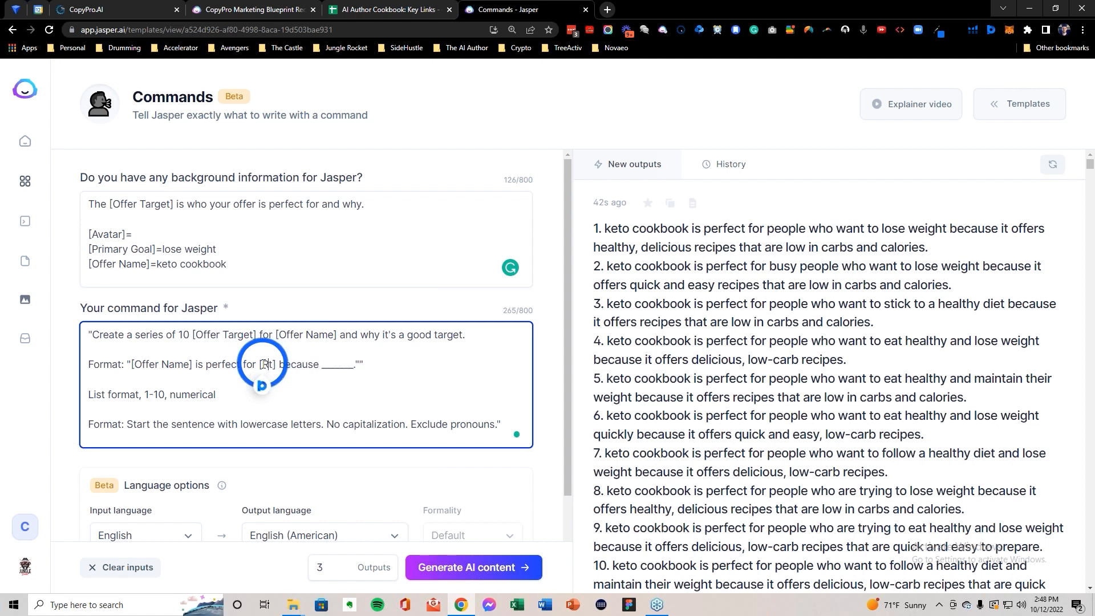
type(" Avatar")
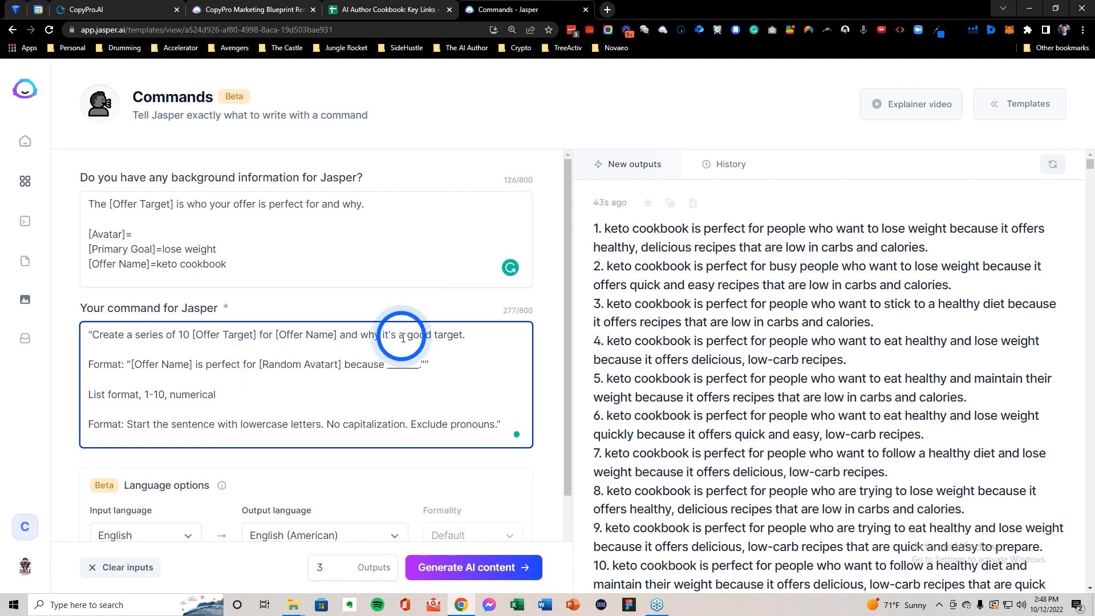
key("Delete")
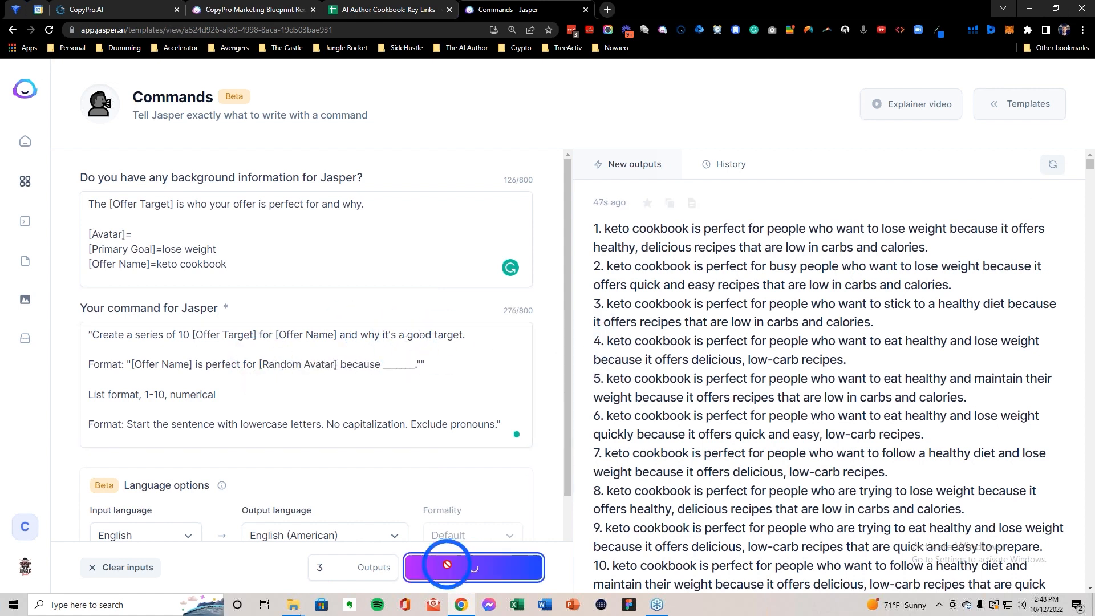
Step: Generate outputs from the [Random Avatar] version of the command and review the suggested targets
left_click(469, 568)
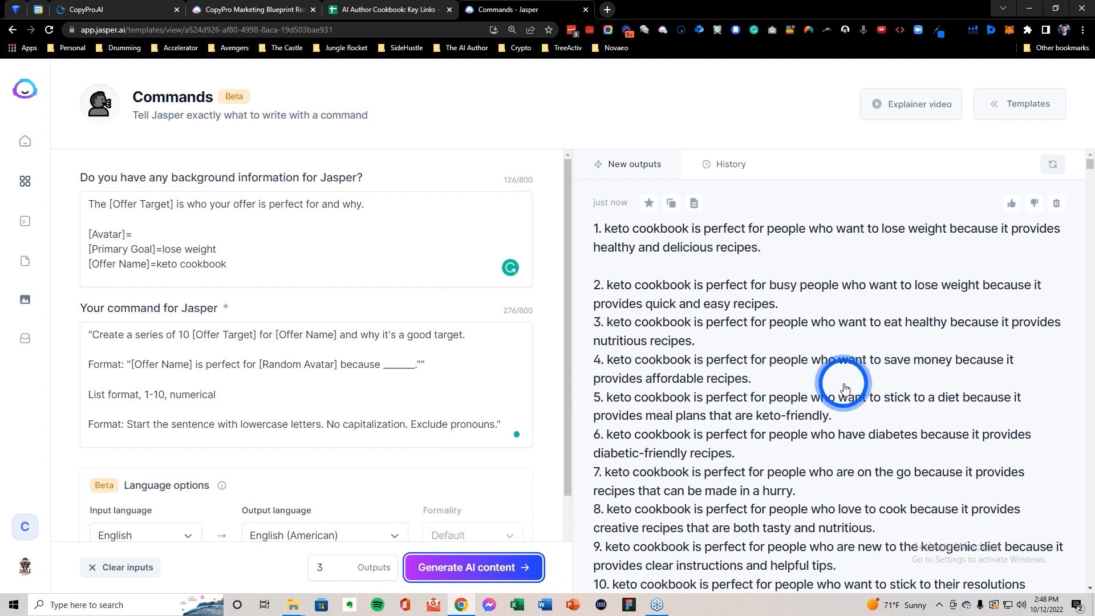
scroll(845, 384, "down", 1)
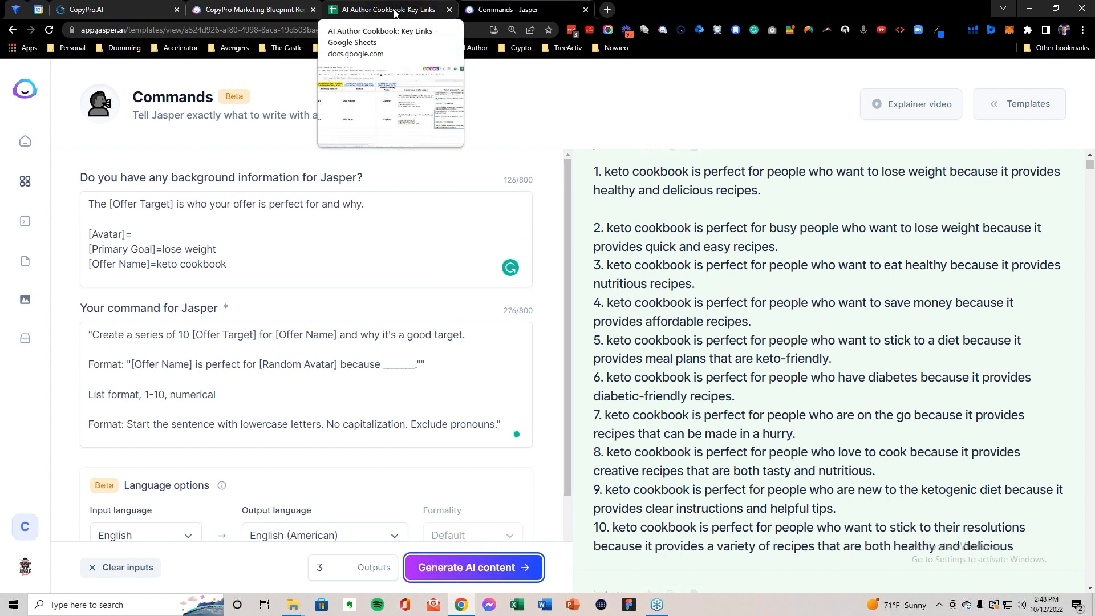
Step: Fill the Offer Target row, cells C32:G32, with yellow in the CopyPro <> Jasper Commands Mastersheet in Google Sheets
left_click(128, 9)
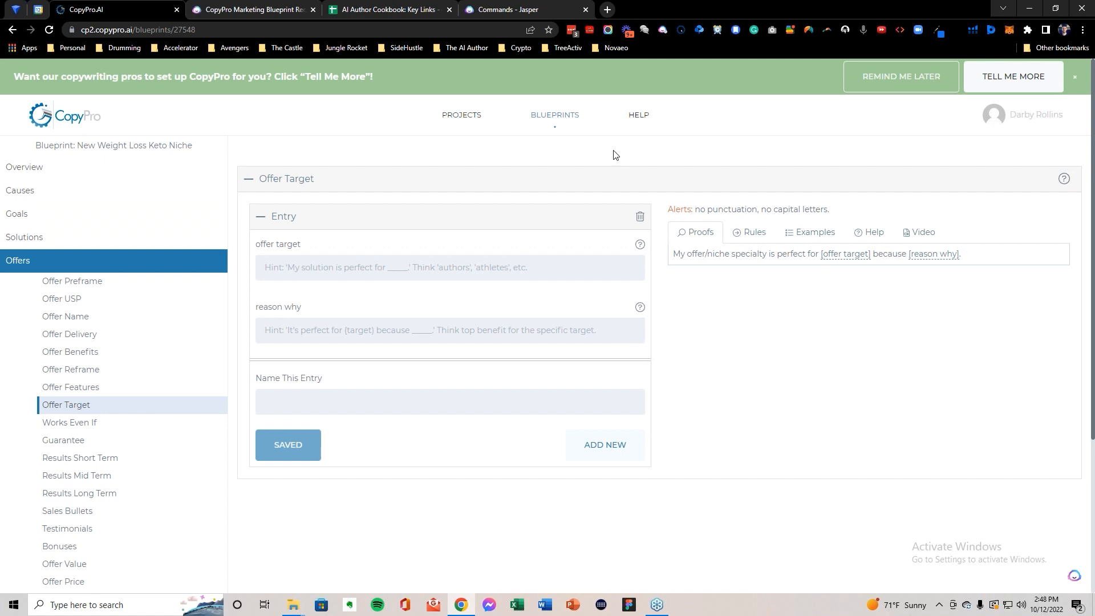
left_click(406, 14)
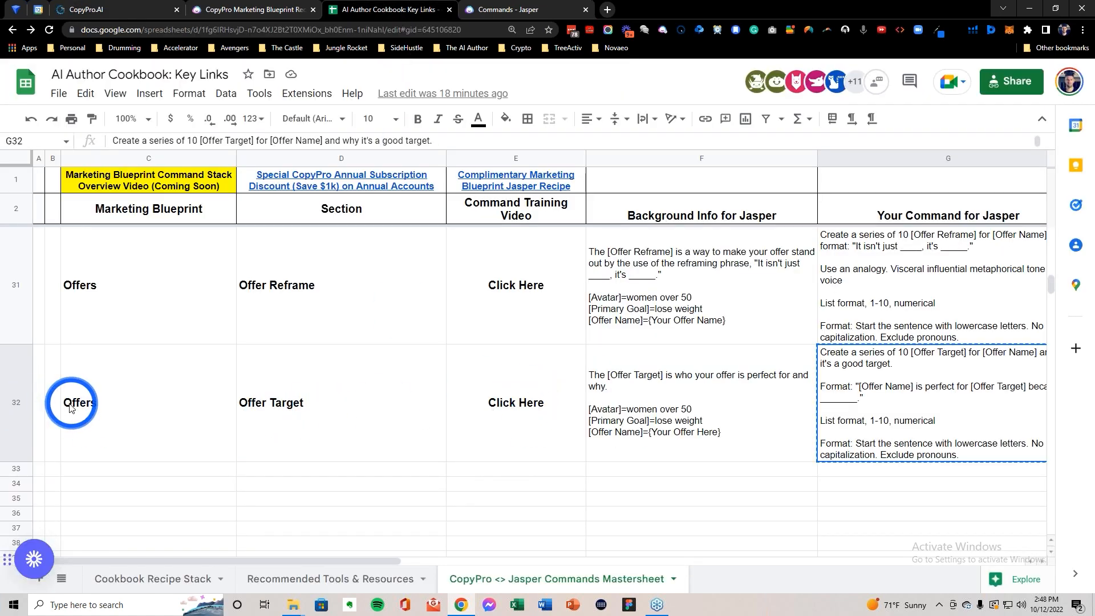
left_click_drag(90, 405, 985, 399)
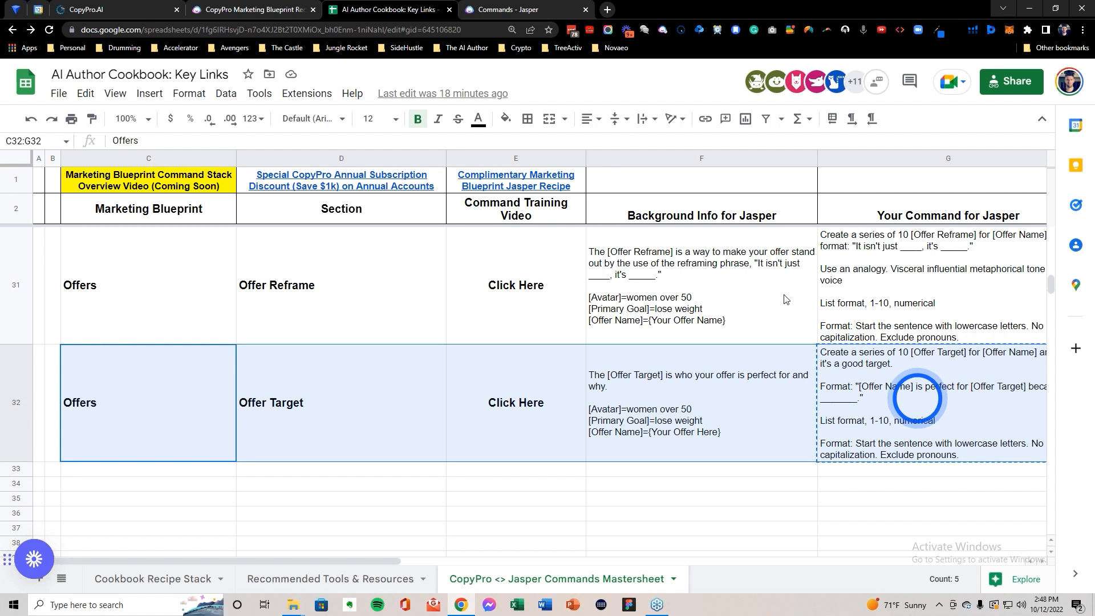
left_click(504, 118)
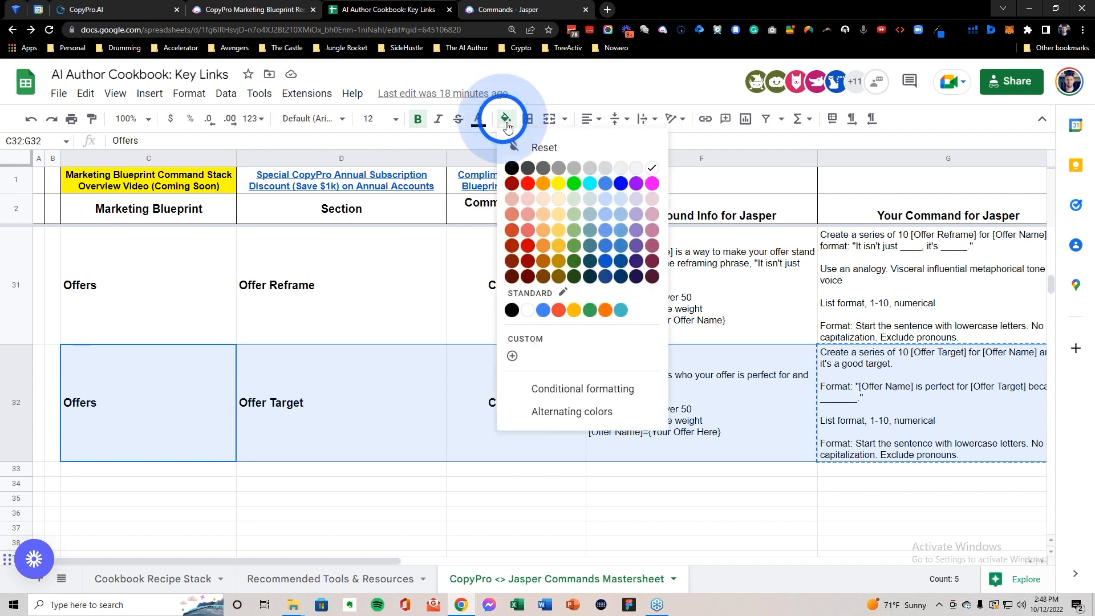
left_click(559, 183)
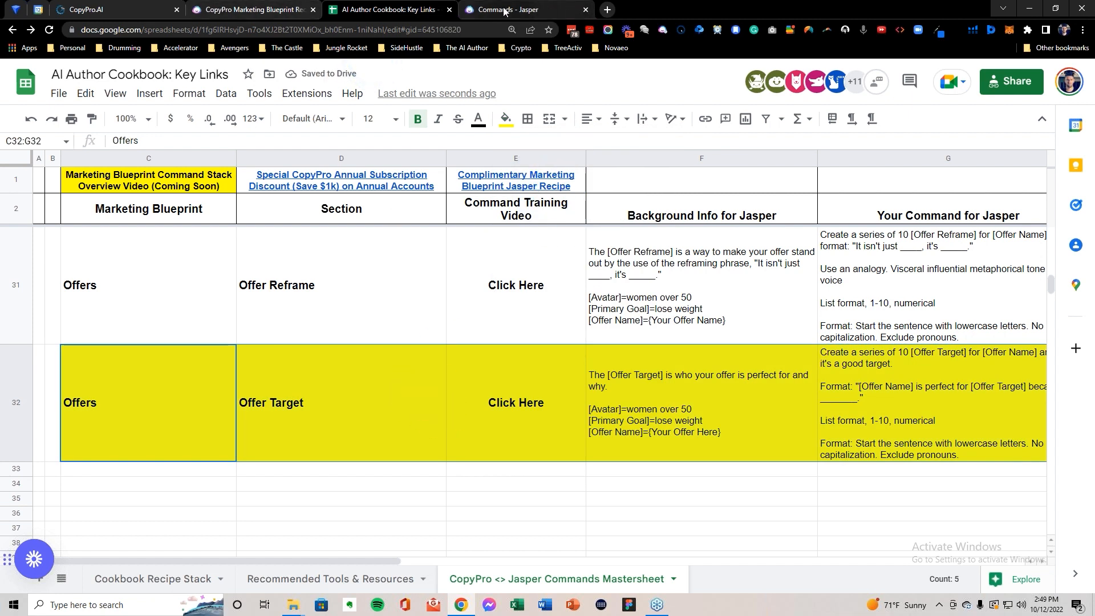
Step: Create a CopyPro project titled New Weight Loss for Keto using the New Weight Loss Keto Niche blueprint
left_click(103, 10)
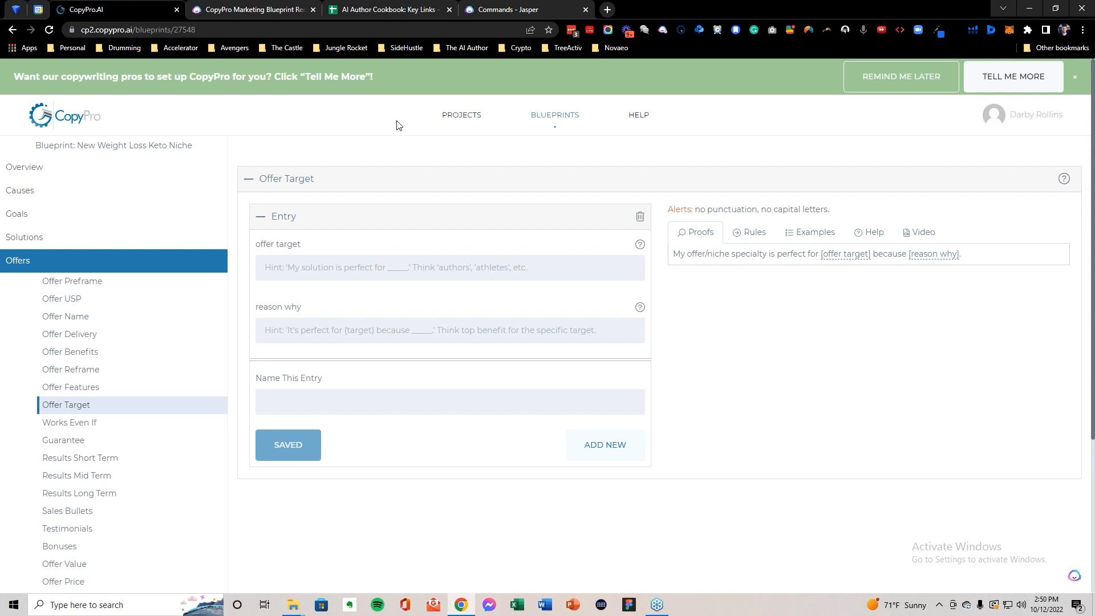
left_click(454, 119)
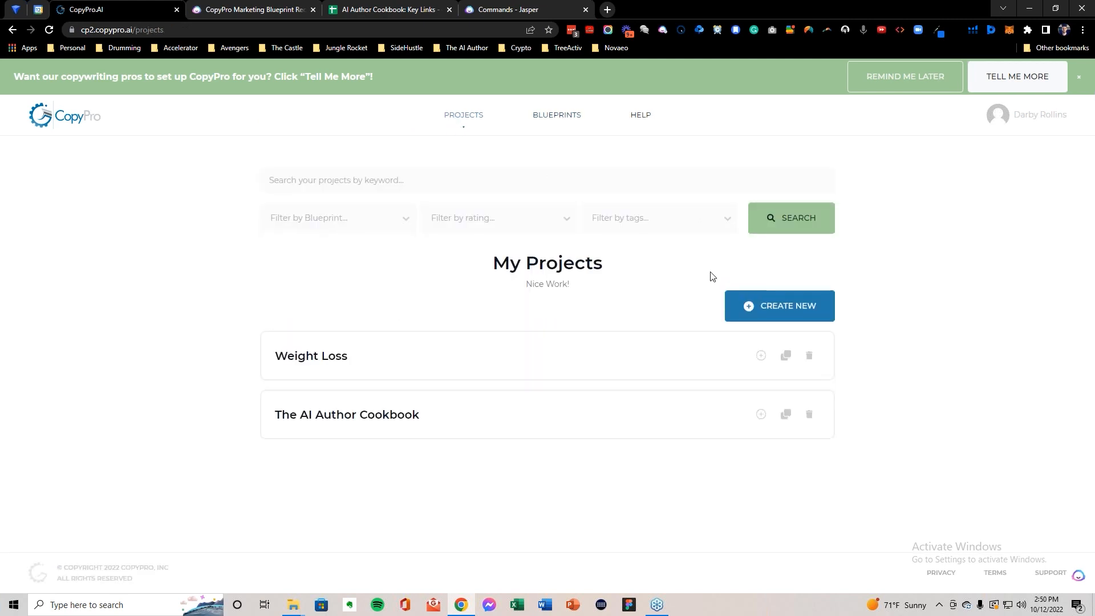
left_click(732, 296)
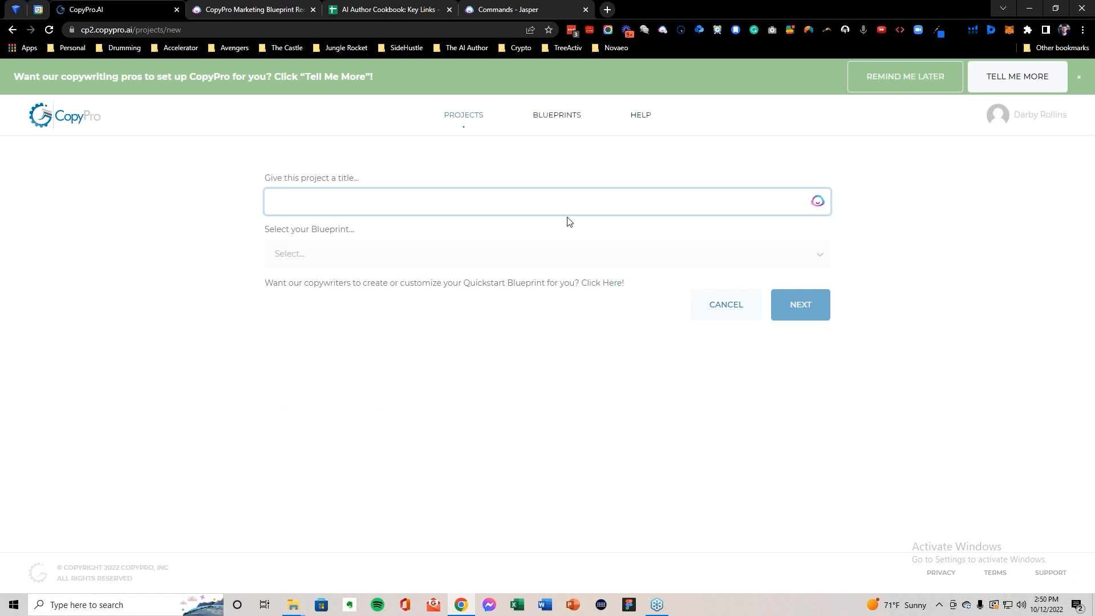
type("eight Loss for Keto")
left_click(348, 254)
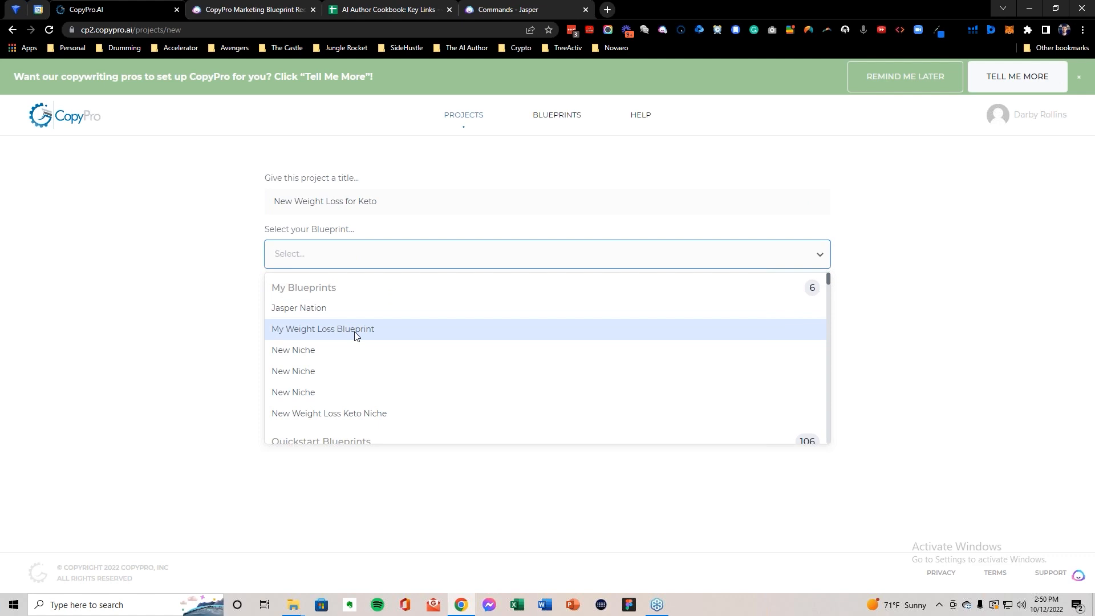
left_click(349, 417)
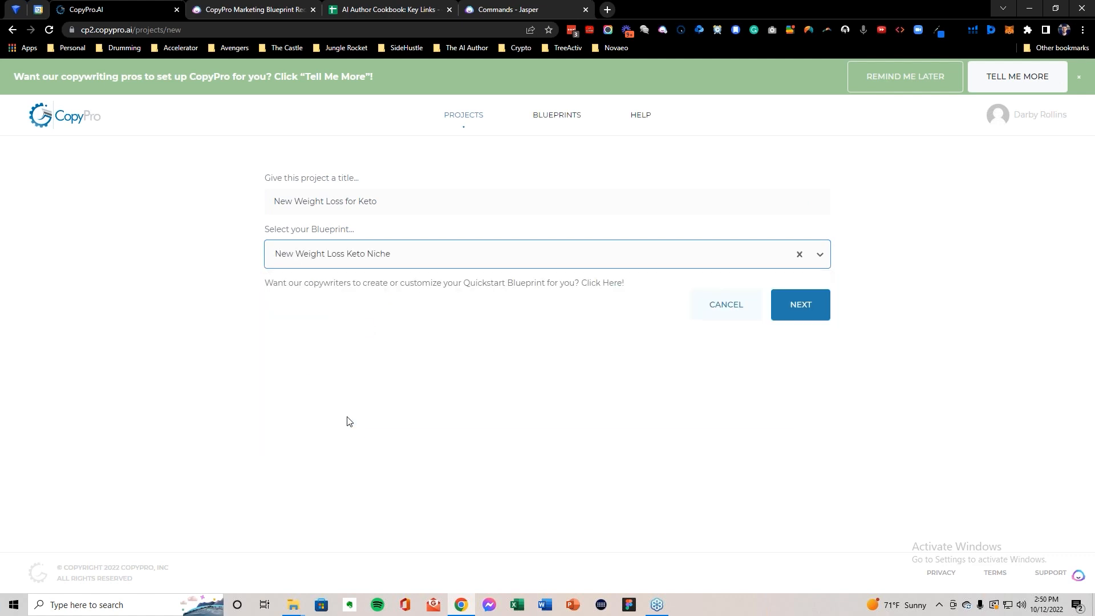
left_click(810, 308)
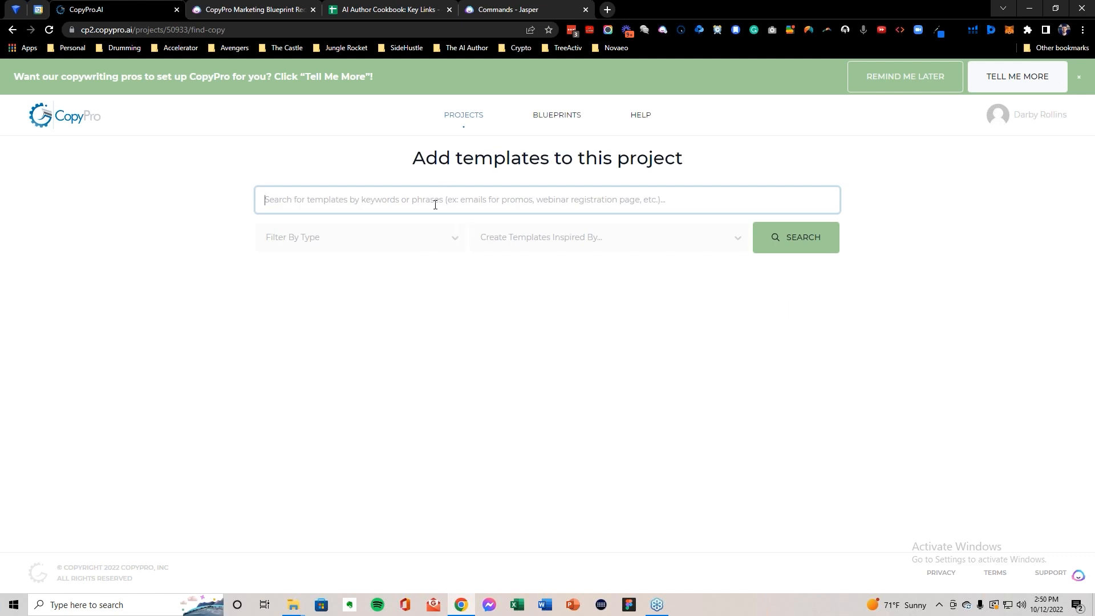
Step: Search the project's templates for "express" filtered to Emails (Sequences) and look through the templates found
type("express")
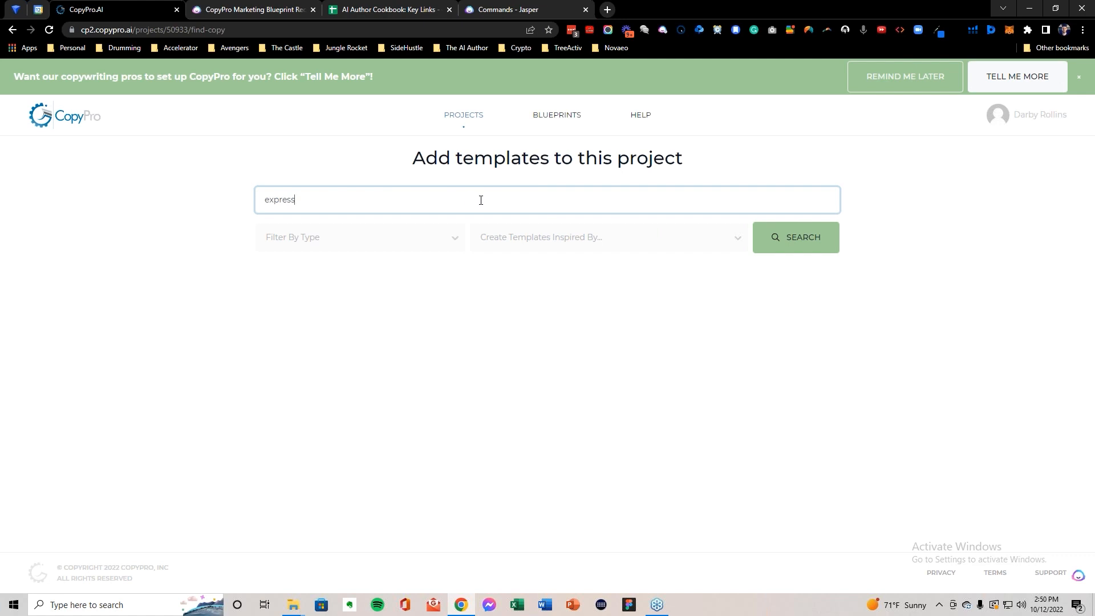
left_click(449, 239)
type("em")
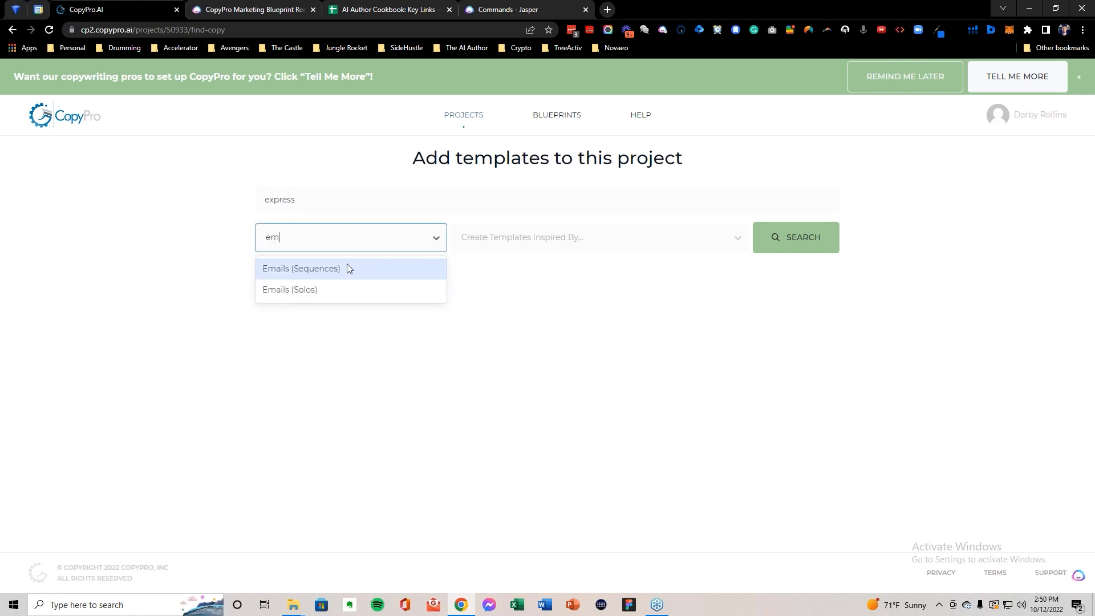
left_click(327, 269)
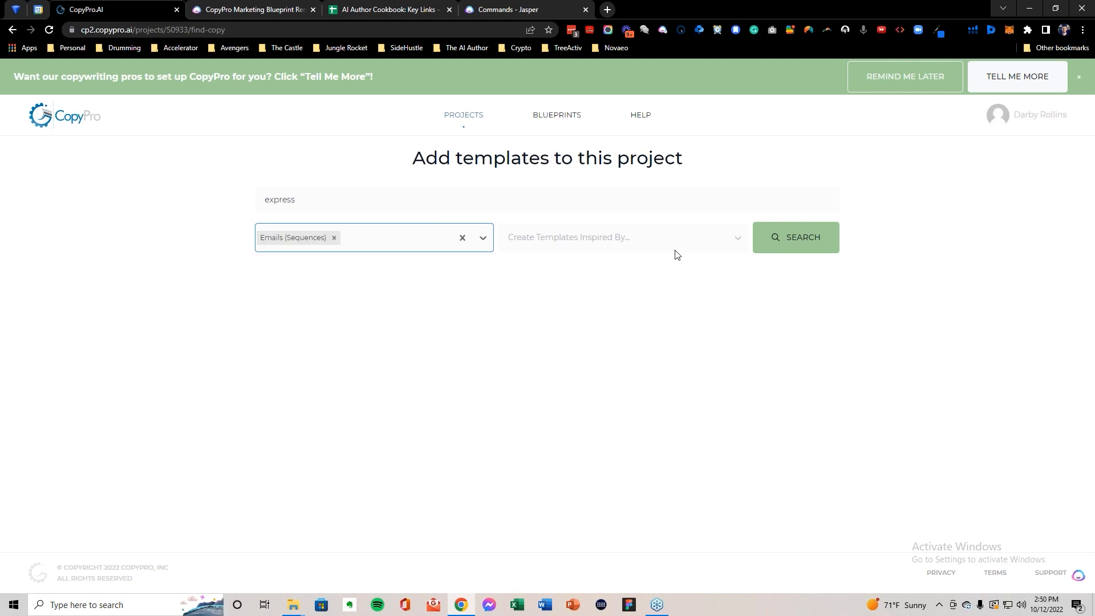
left_click(798, 239)
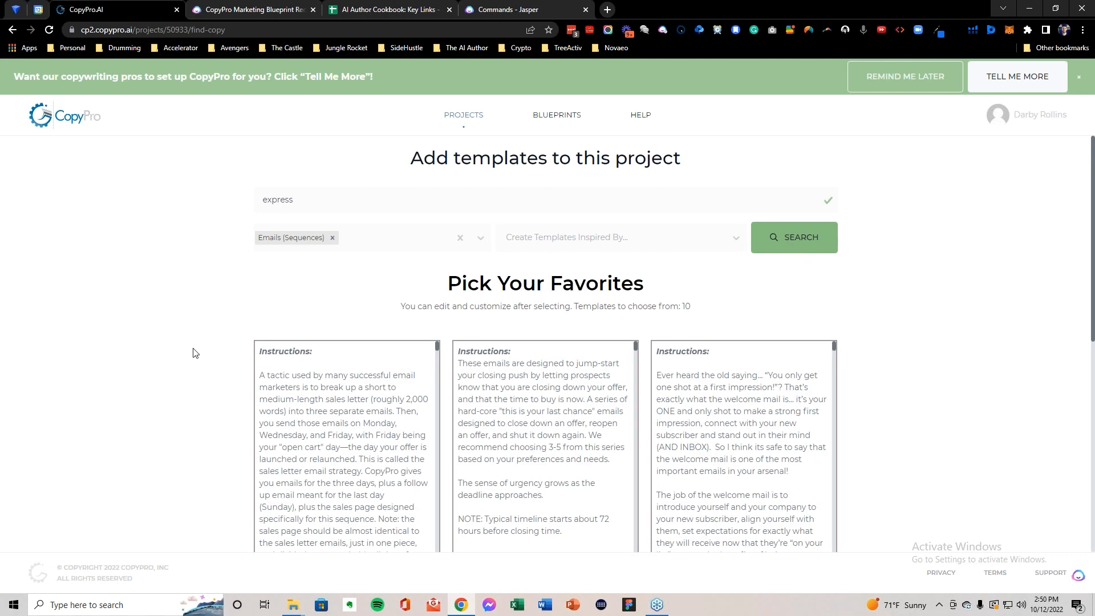
scroll(149, 342, "down", 2)
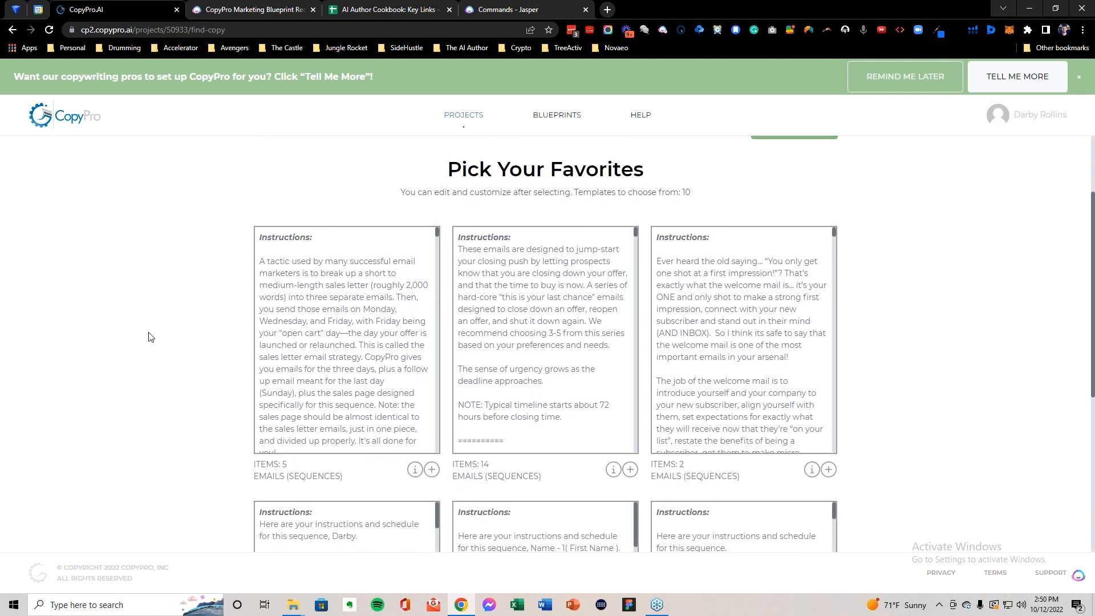
scroll(154, 337, "down", 3)
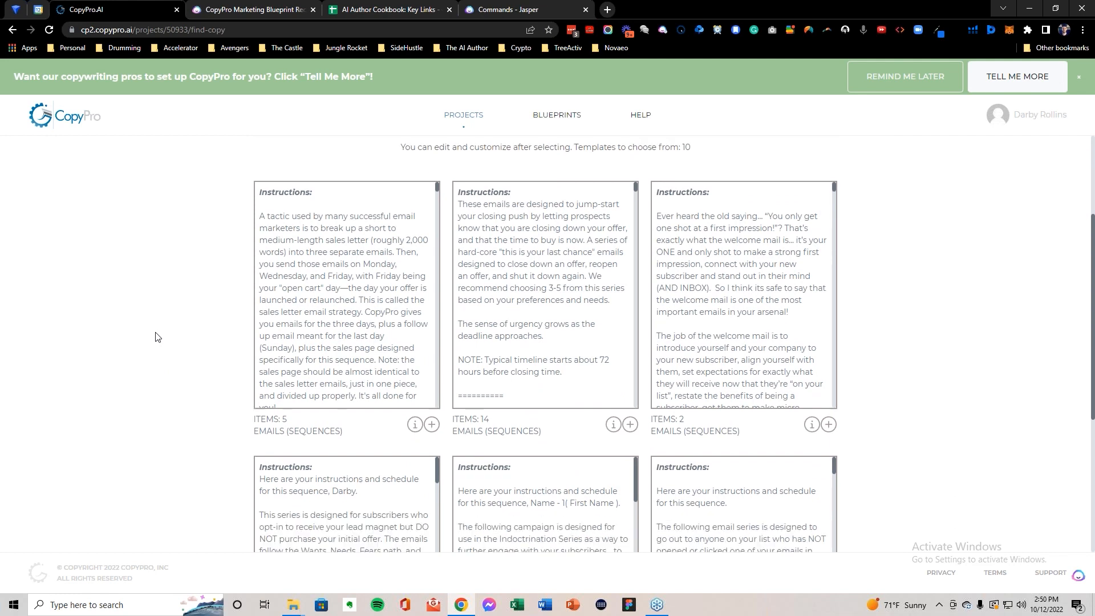
Step: Read through the Monday/Wednesday/Friday sales letter email sequence template and select it for the project
scroll(171, 335, "up", 3)
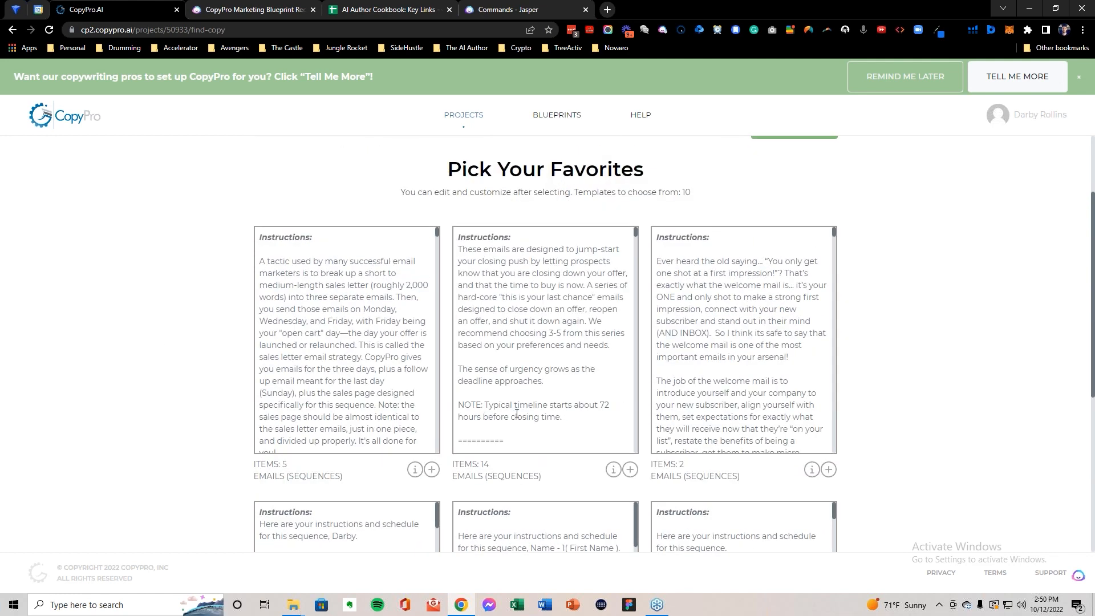
scroll(320, 362, "down", 1)
scroll(363, 381, "up", 1)
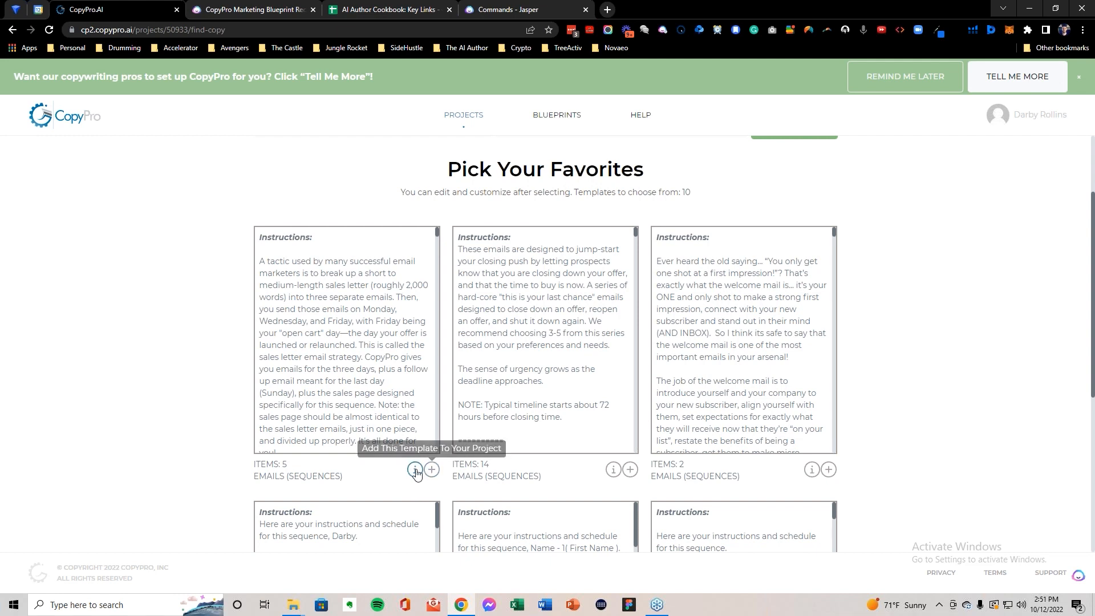
scroll(383, 395, "down", 3)
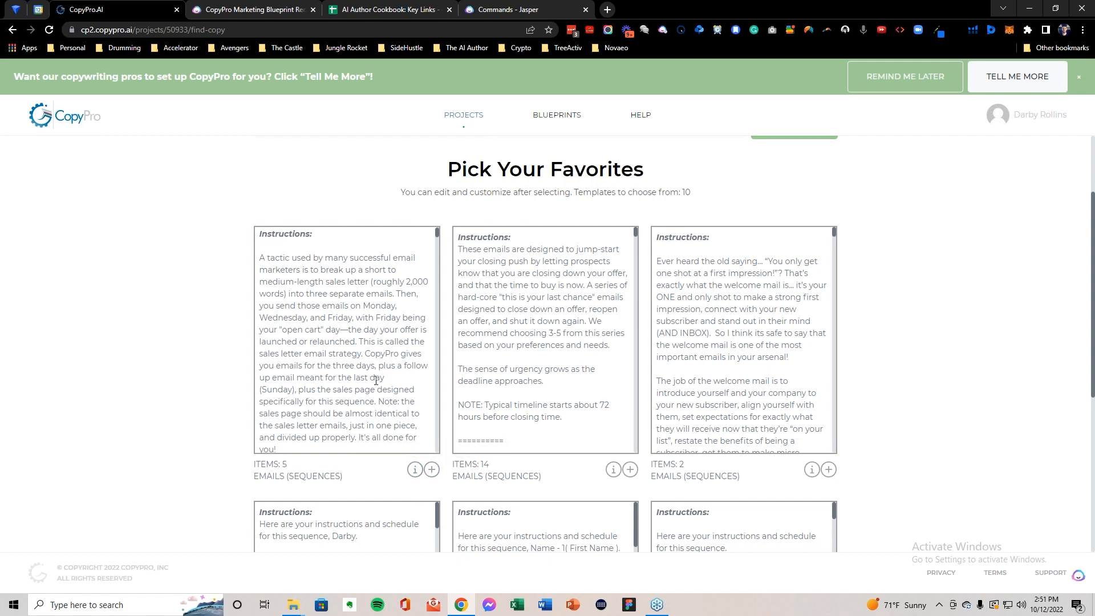
scroll(376, 381, "down", 10)
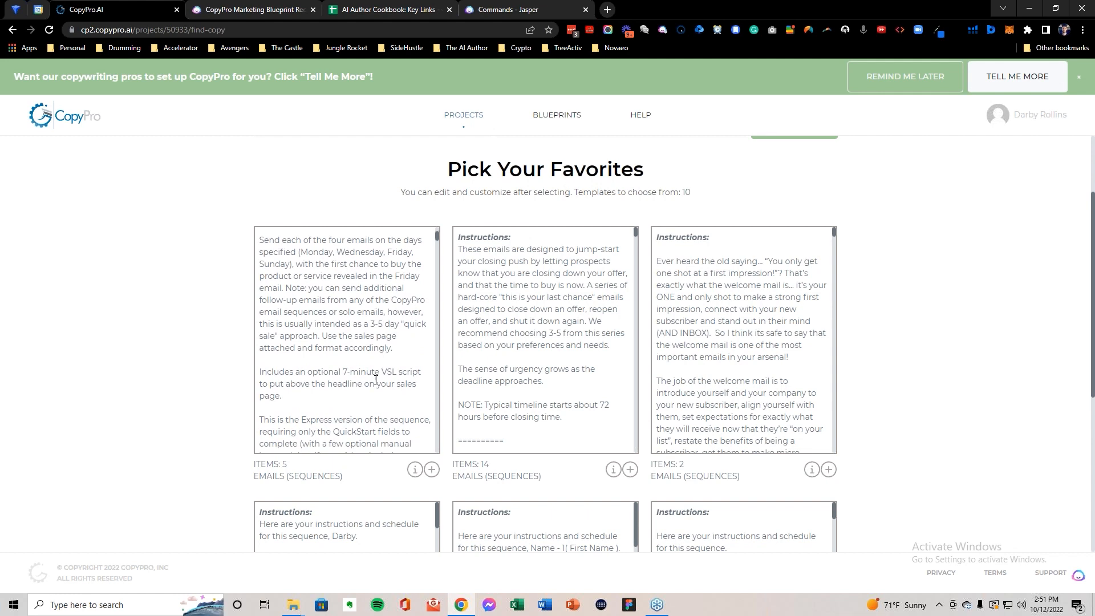
scroll(376, 390, "down", 5)
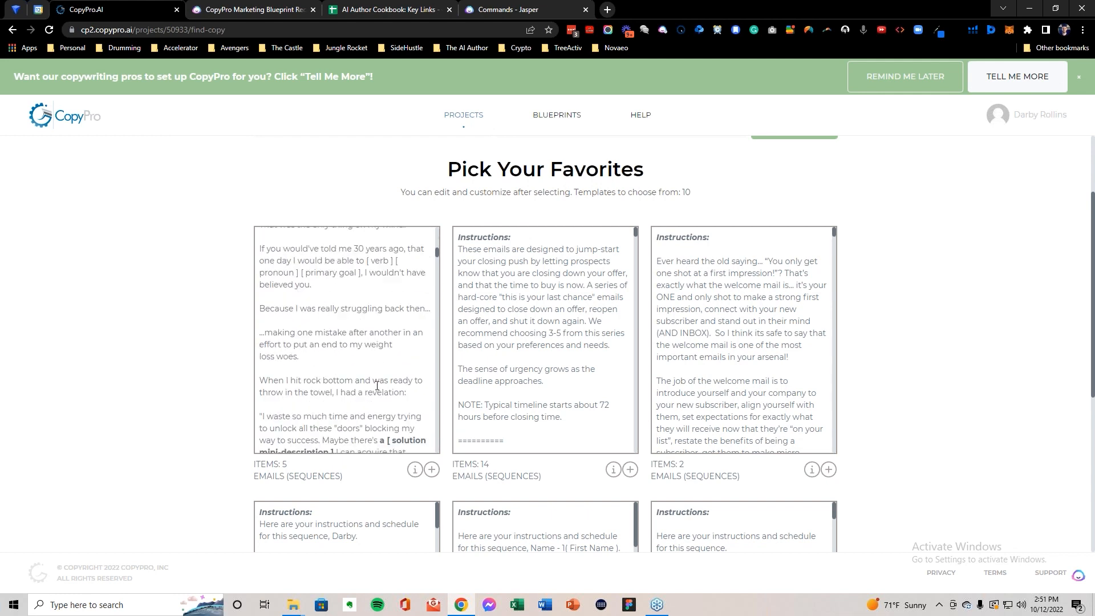
scroll(328, 331, "up", 2)
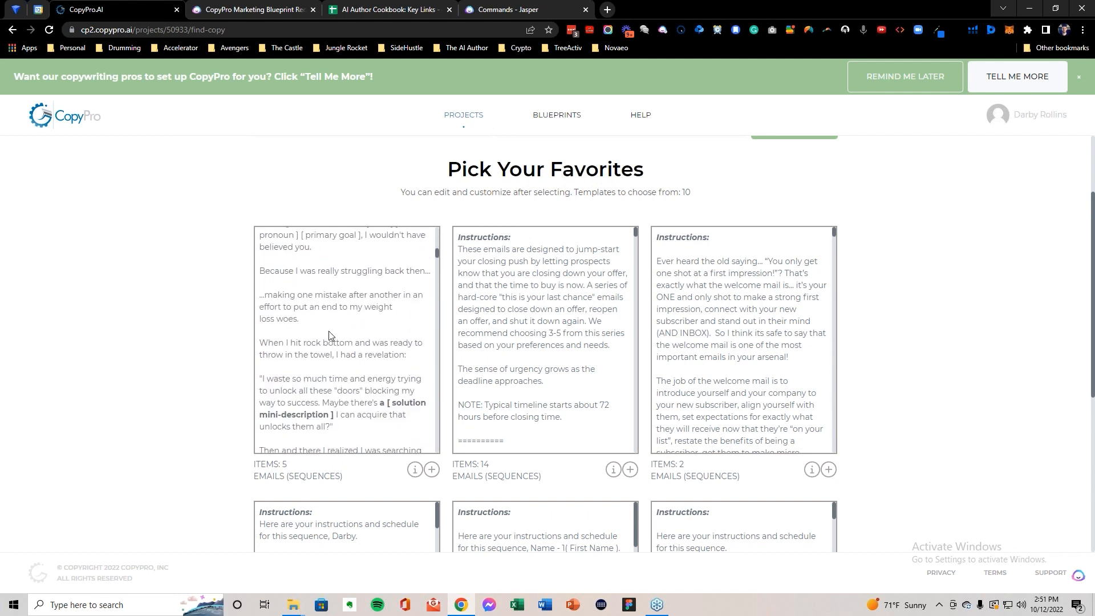
scroll(328, 342, "down", 4)
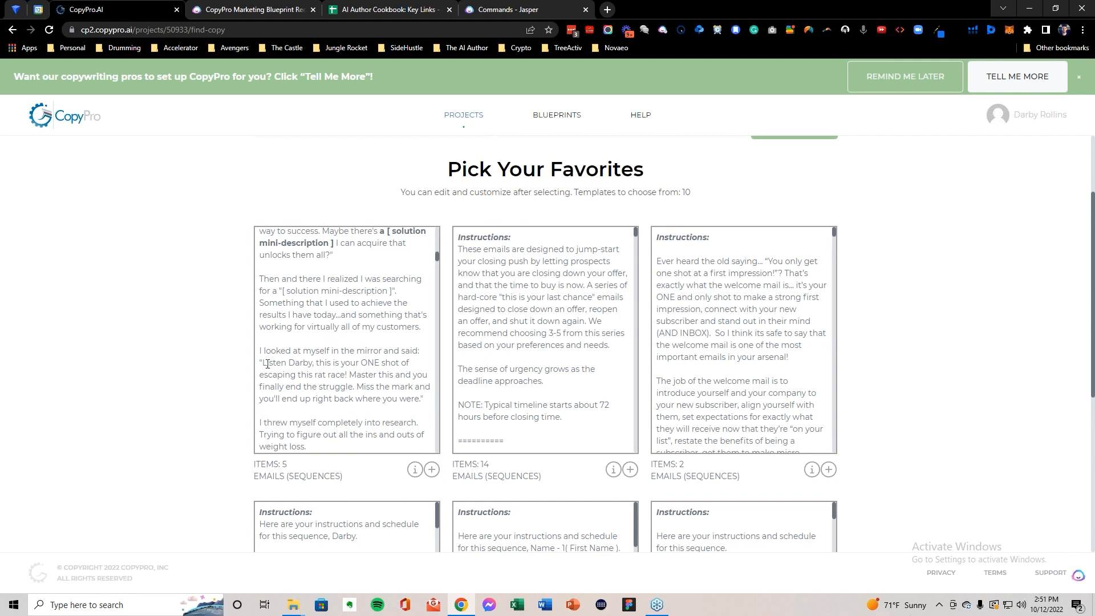
left_click_drag(263, 352, 430, 406)
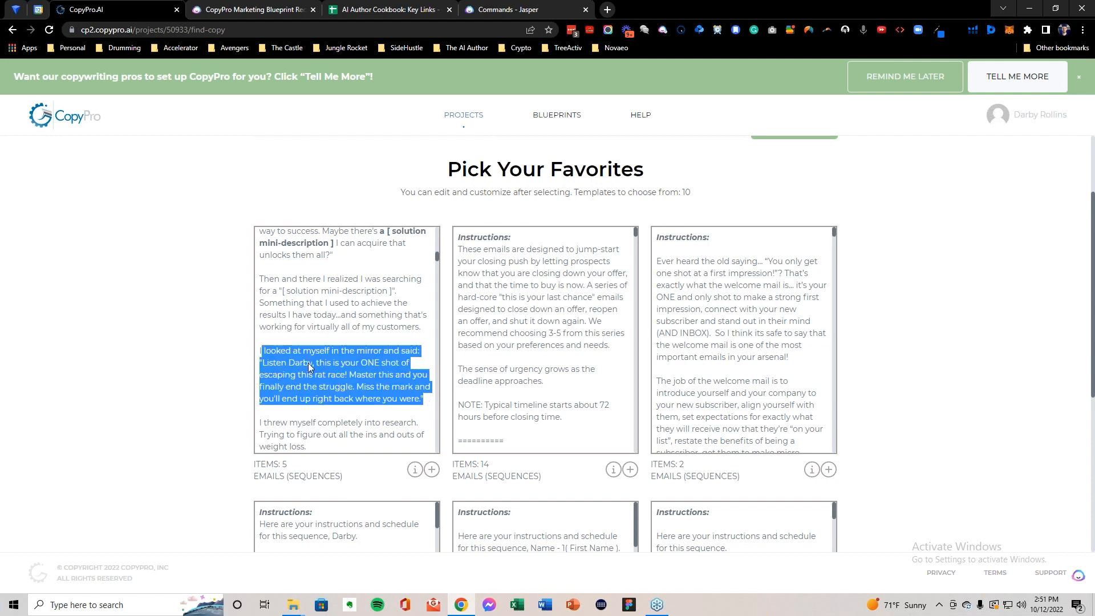
scroll(324, 376, "up", 1)
scroll(324, 376, "down", 4)
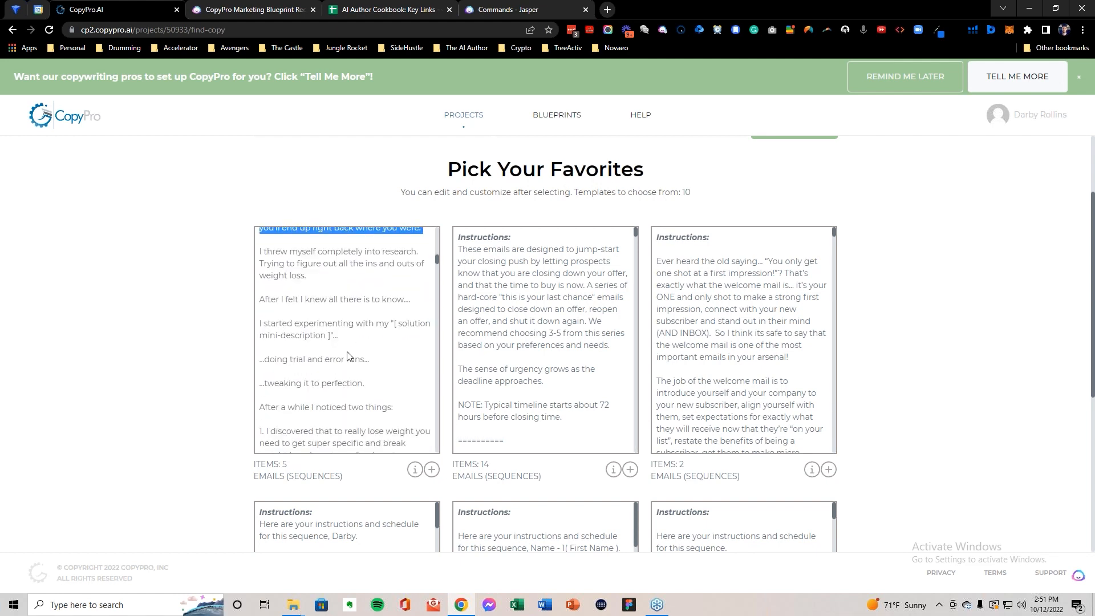
scroll(349, 352, "down", 4)
scroll(347, 354, "down", 4)
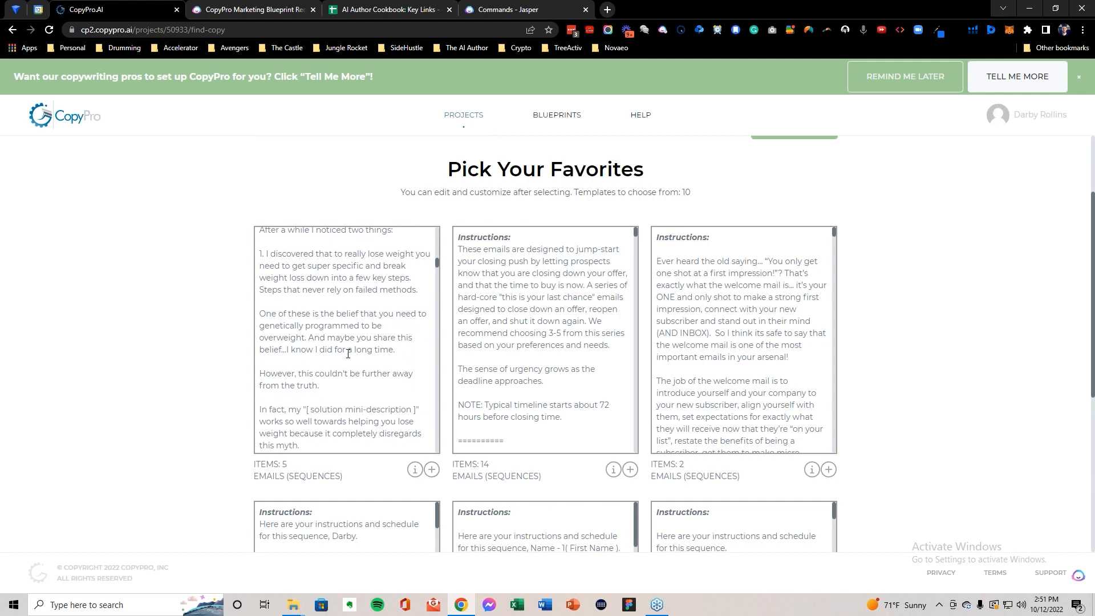
scroll(353, 368, "down", 6)
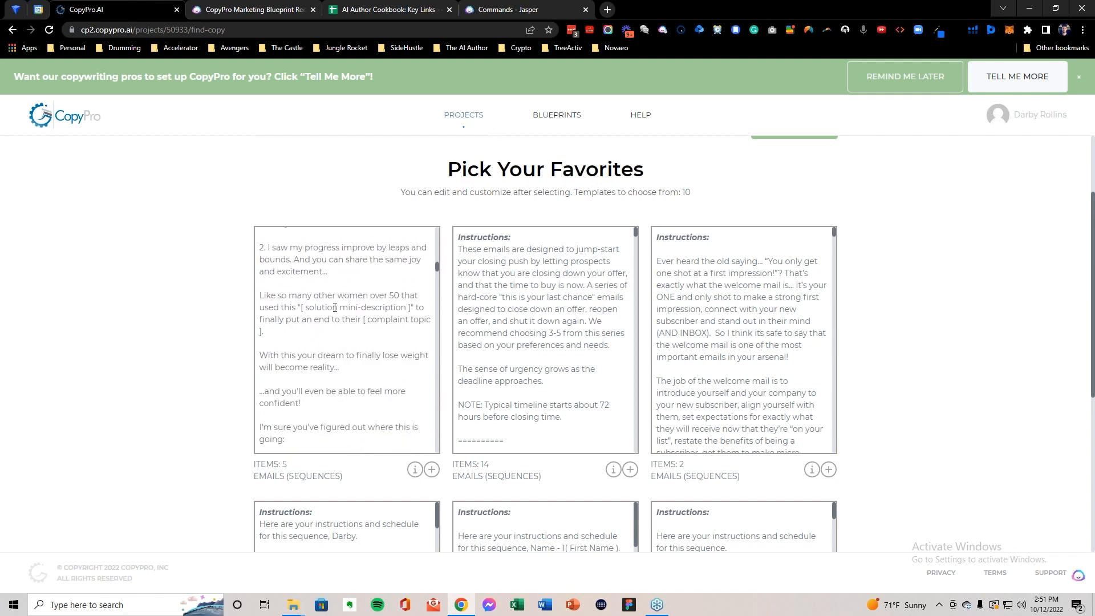
scroll(330, 343, "down", 7)
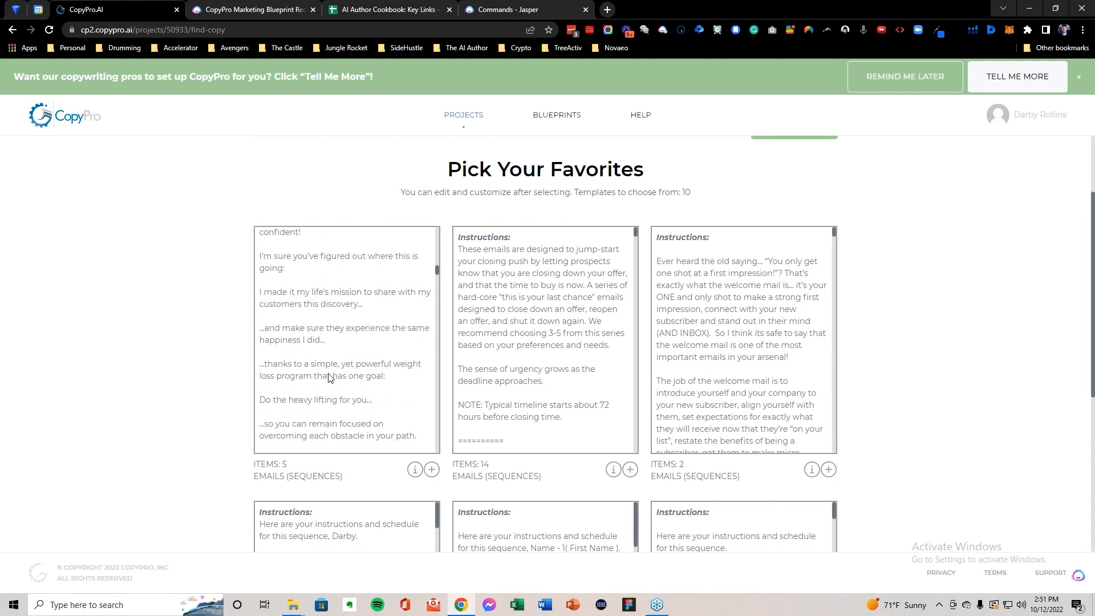
scroll(329, 374, "down", 3)
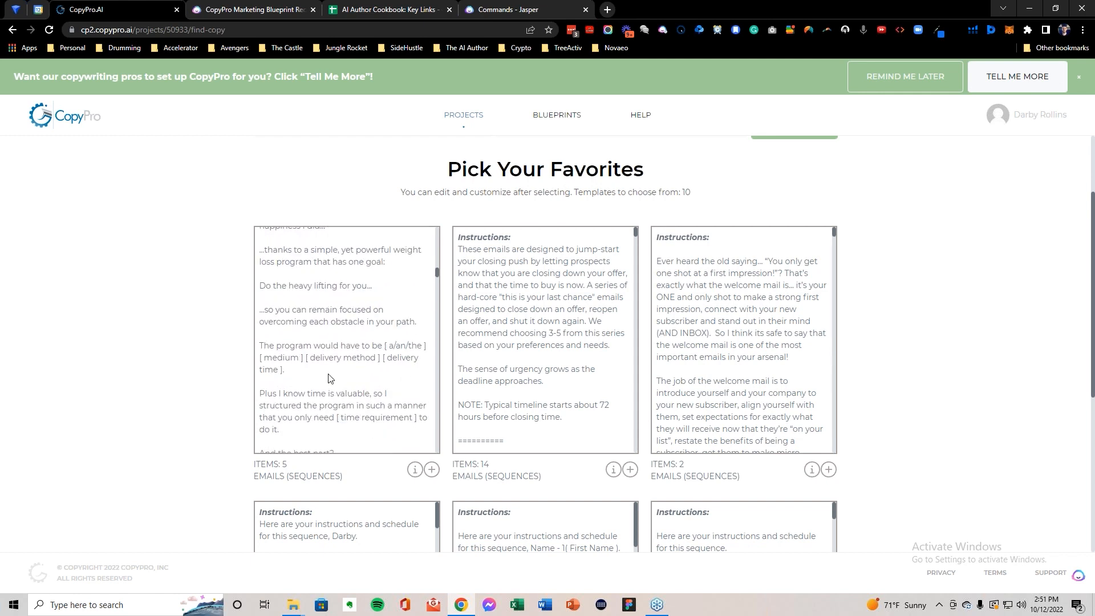
scroll(329, 378, "down", 2)
scroll(335, 380, "down", 5)
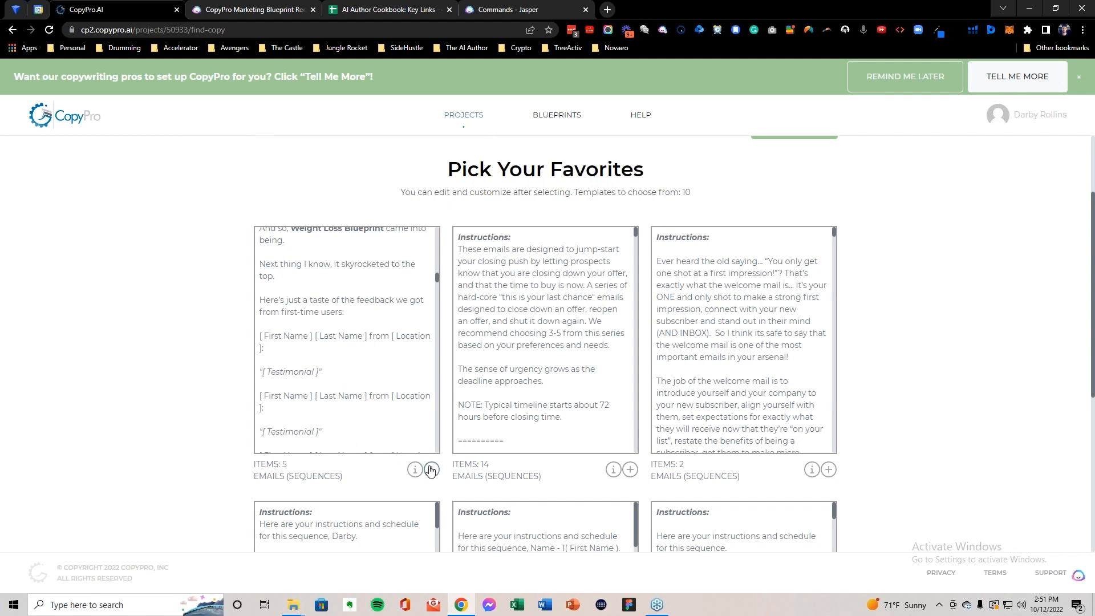
scroll(387, 366, "down", 4)
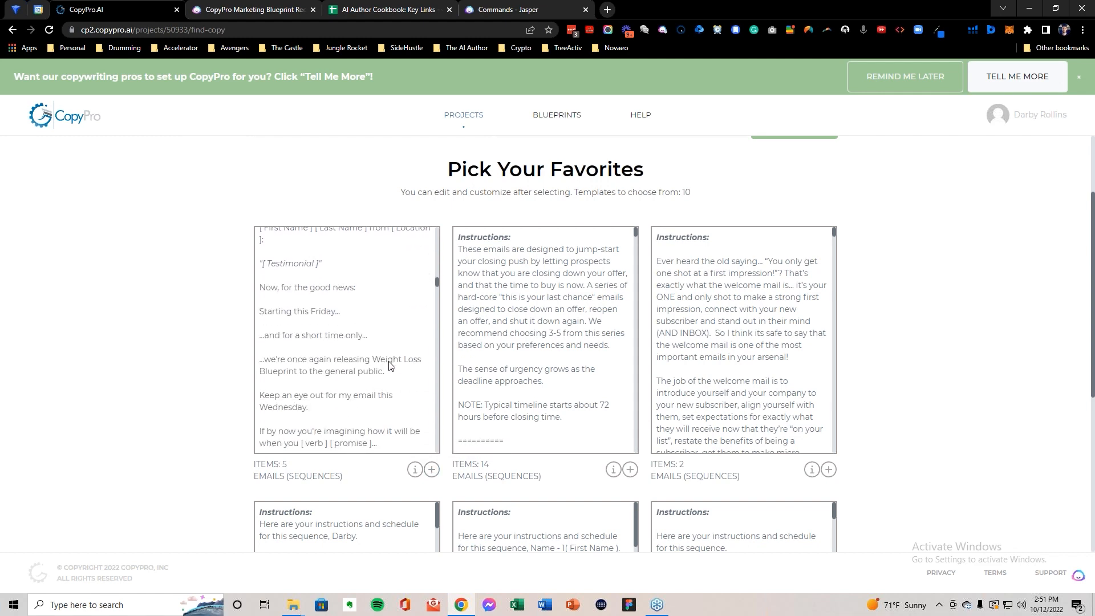
scroll(389, 361, "down", 2)
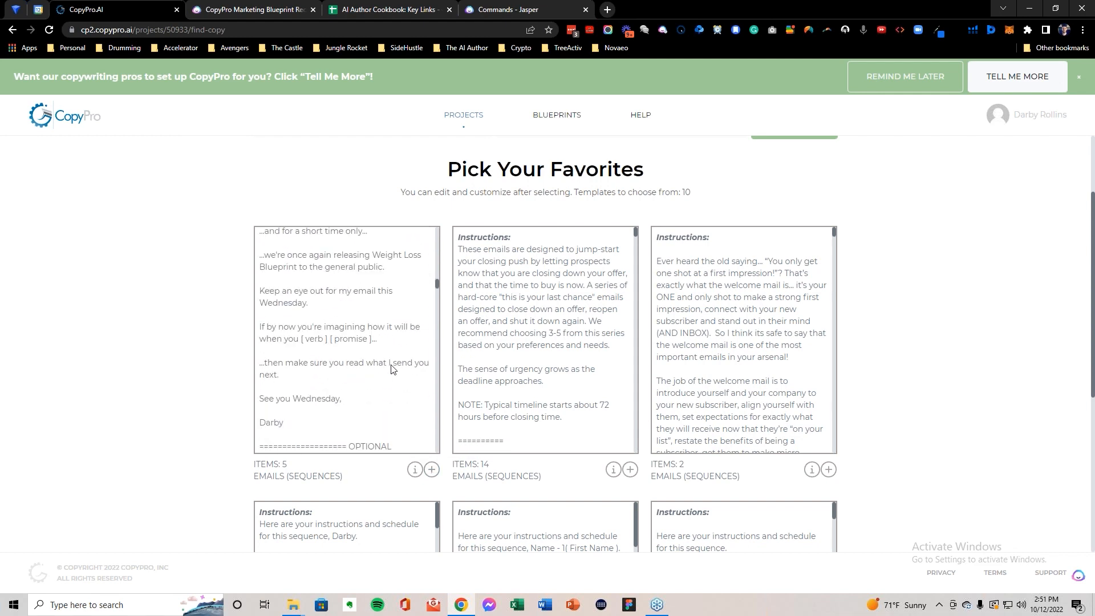
left_click(432, 470)
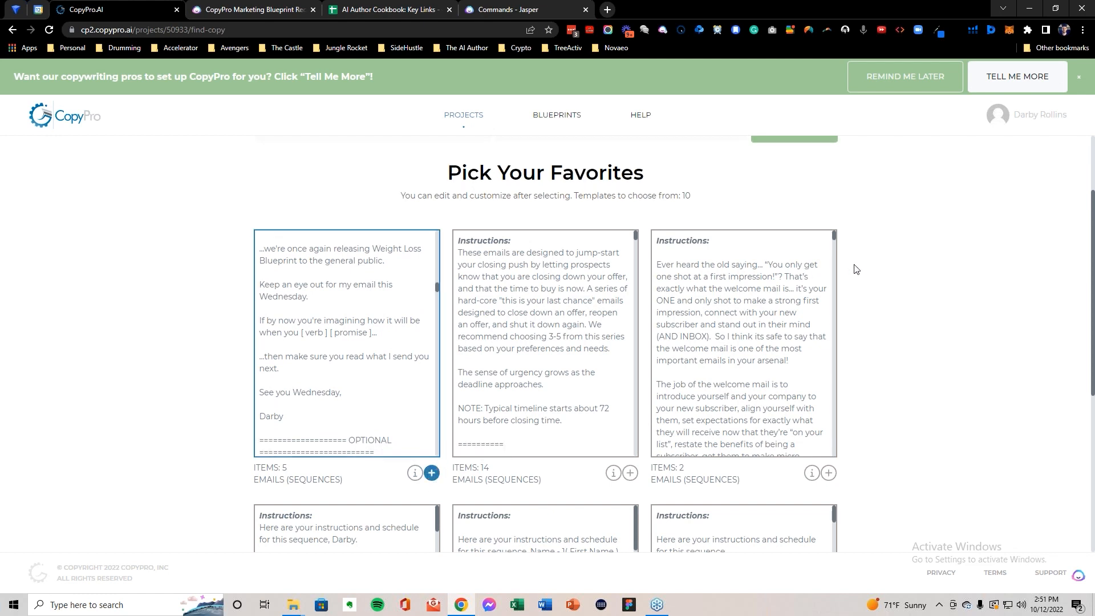
Step: Replace the Emails (Sequences) filter with Sales Pages and search the "express" templates again
scroll(852, 268, "up", 2)
left_click(364, 196)
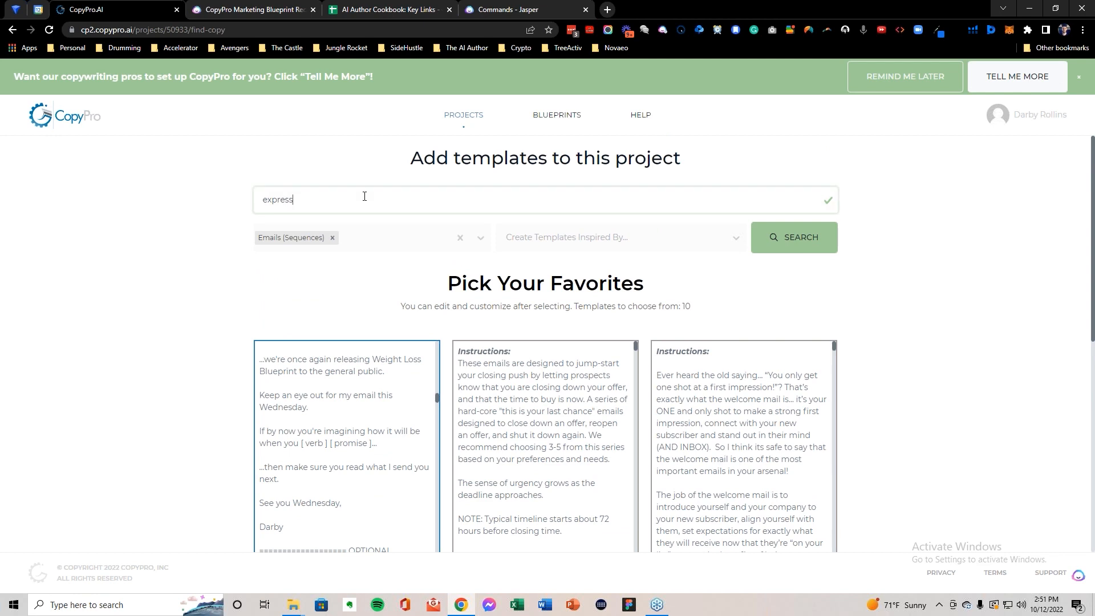
left_click(372, 245)
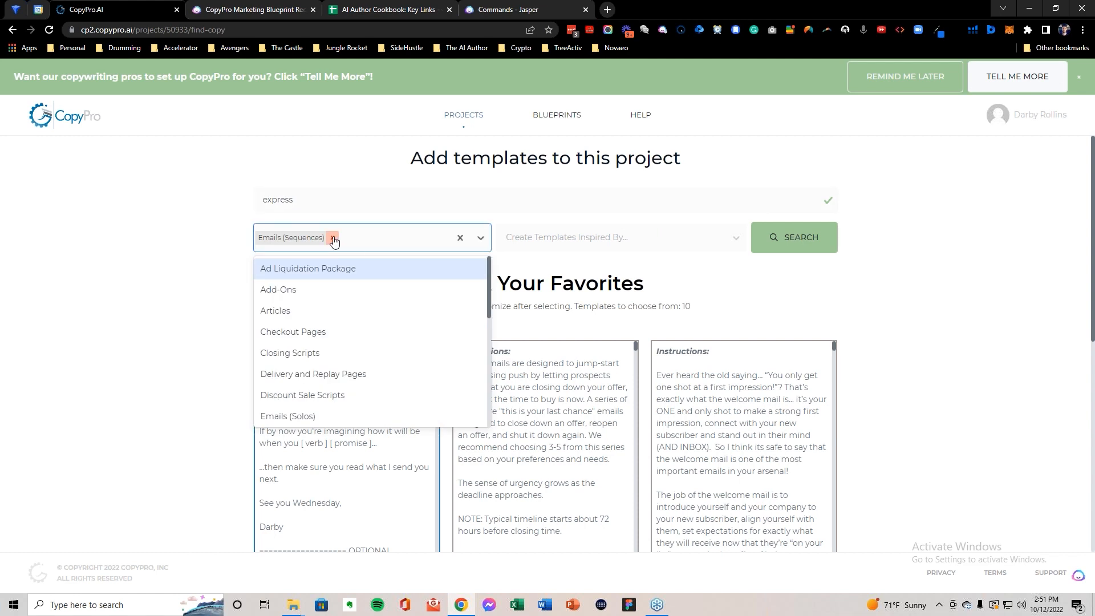
left_click(334, 240)
type("sales")
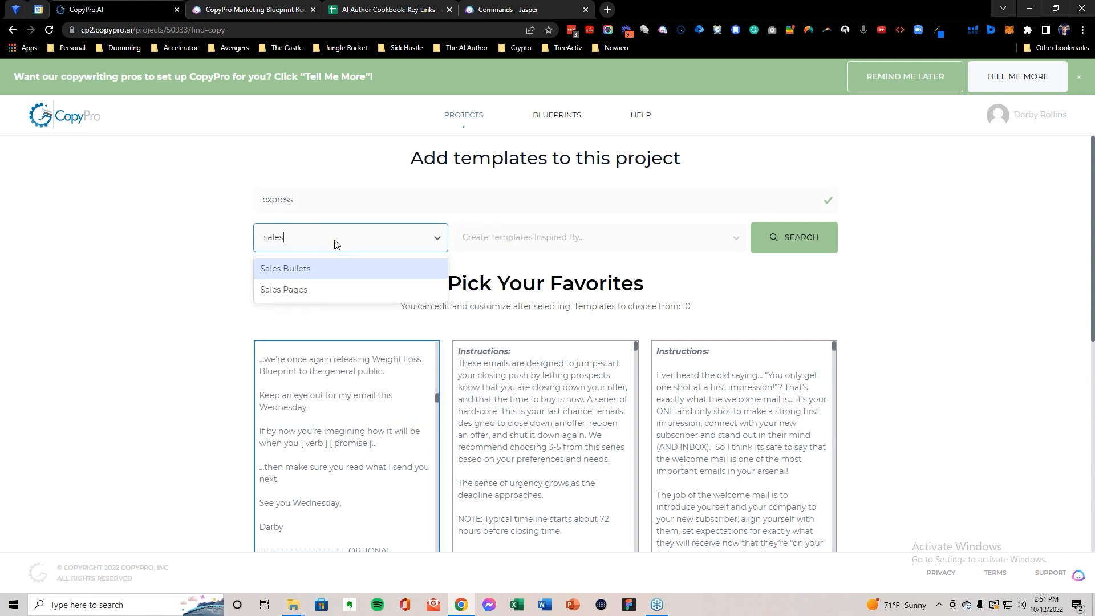
left_click(311, 293)
left_click(774, 244)
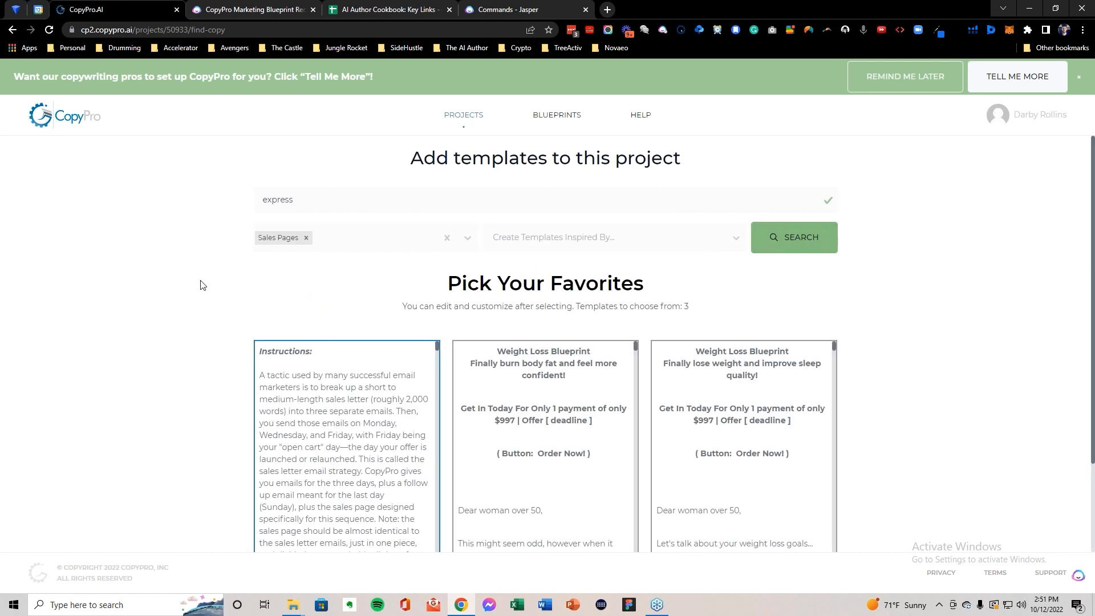
Step: Select the "Finally burn body fat and feel more confident!" sales page and add the selected templates to the project
scroll(201, 285, "down", 2)
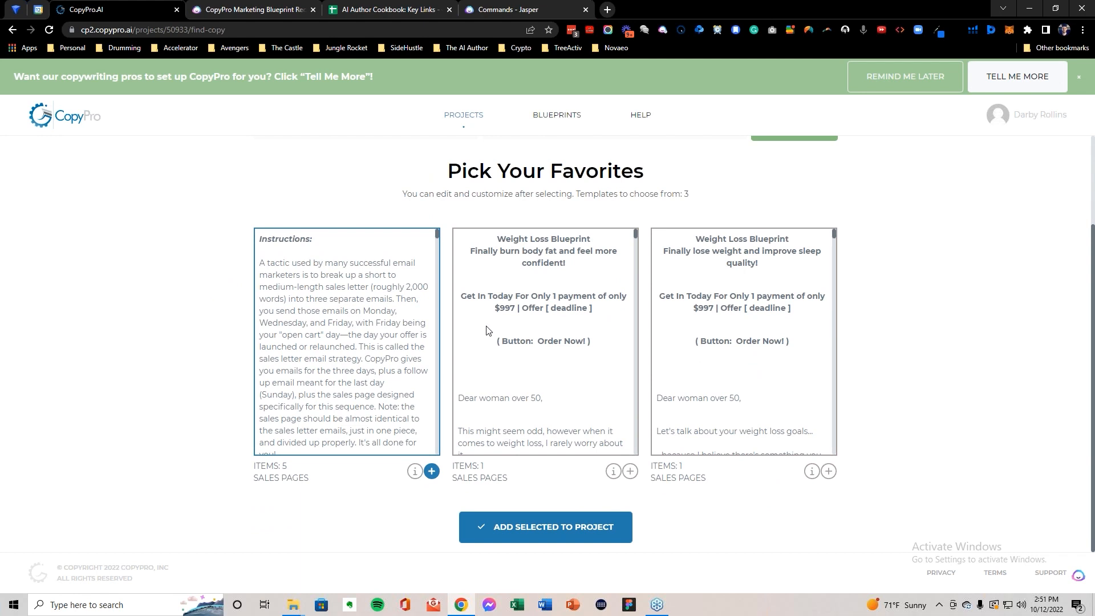
scroll(530, 324, "down", 1)
scroll(525, 251, "up", 1)
left_click_drag(501, 235, 600, 238)
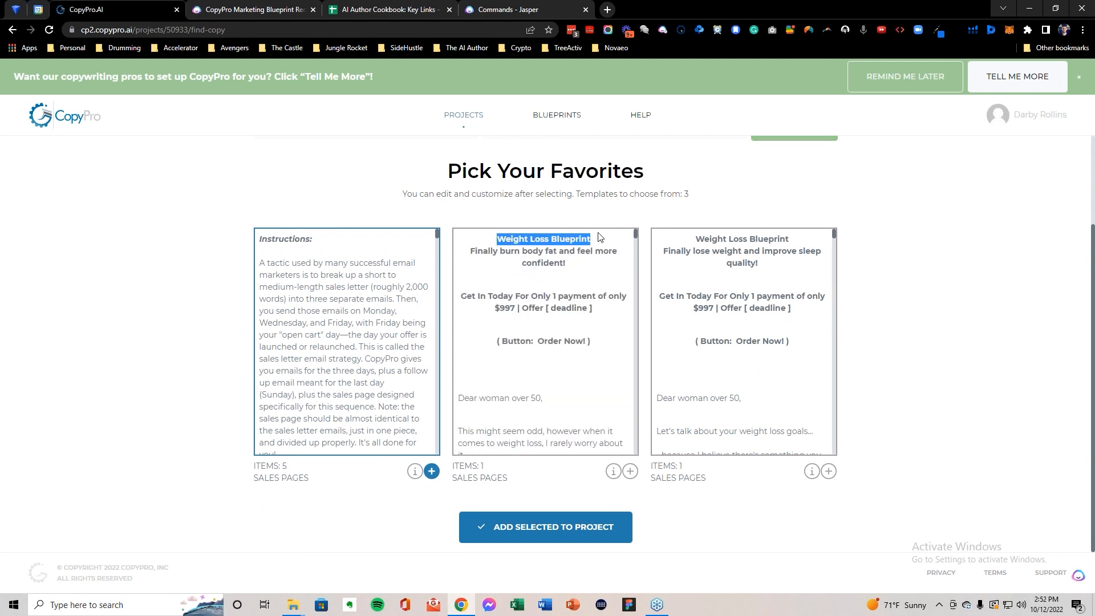
left_click(630, 472)
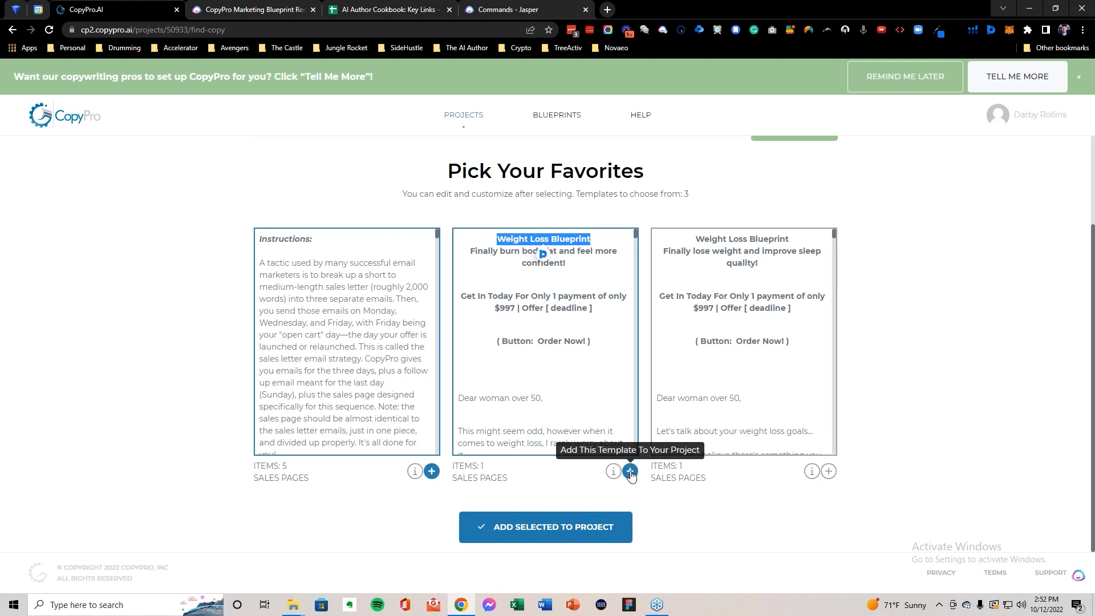
left_click(542, 528)
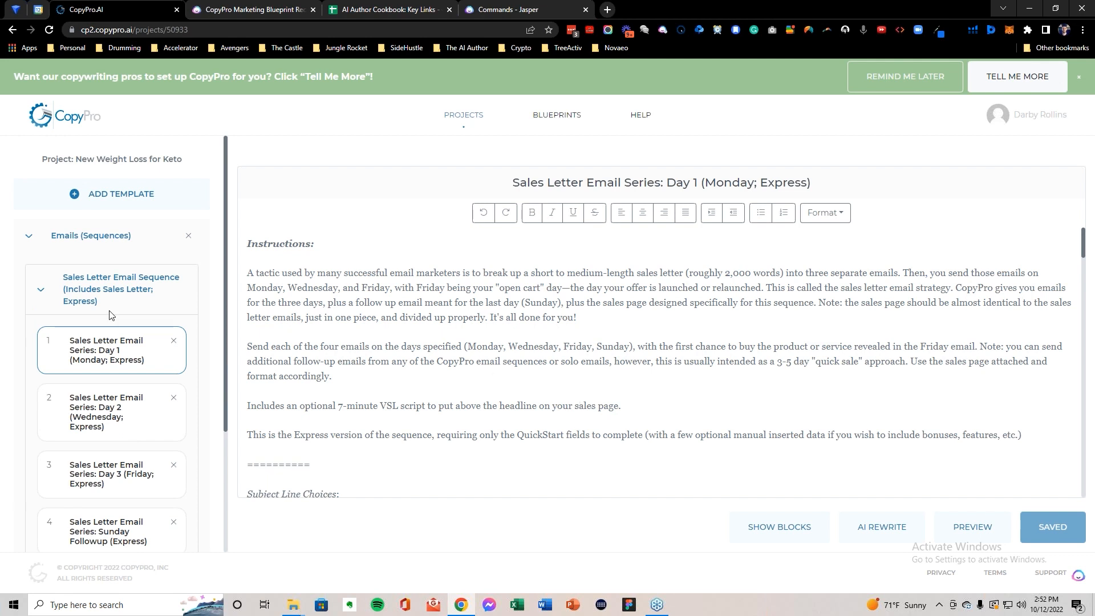
Step: Examine the body copy of the Sales Letter Email Series: Day 1 (Monday; Express) email down to its unfilled placeholders
scroll(350, 327, "down", 5)
scroll(350, 327, "down", 1)
left_click_drag(245, 255, 420, 255)
left_click(428, 251)
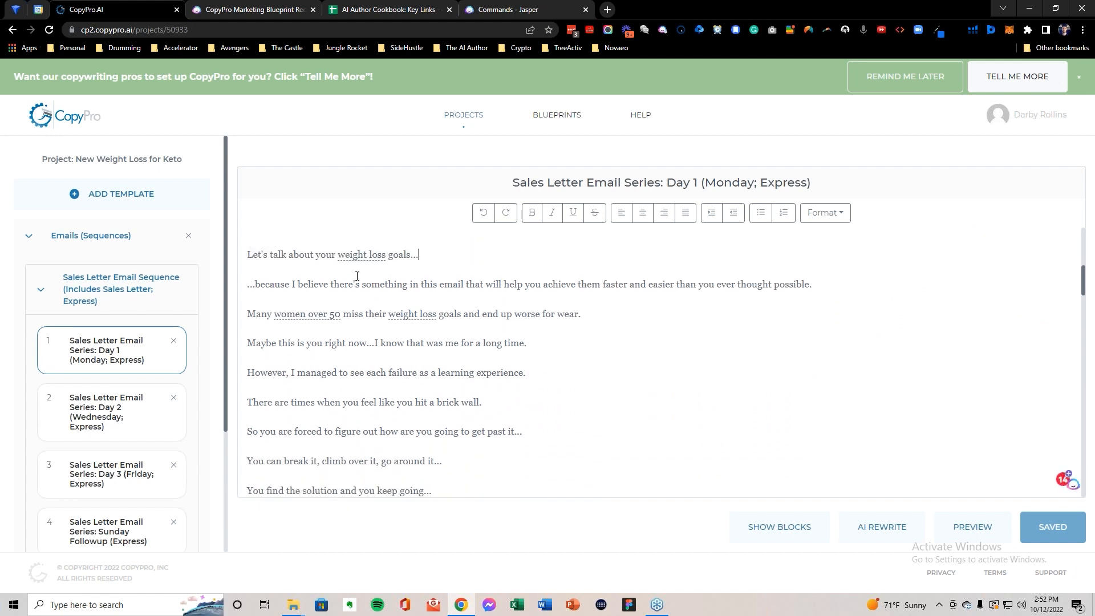
scroll(359, 297, "down", 1)
scroll(407, 297, "down", 3)
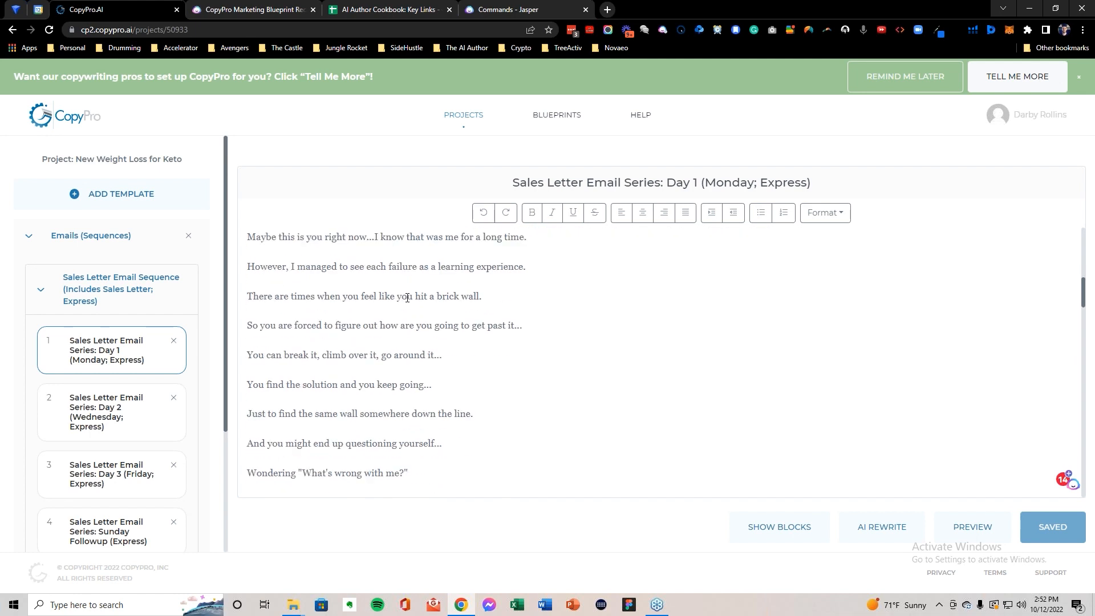
scroll(546, 309, "down", 3)
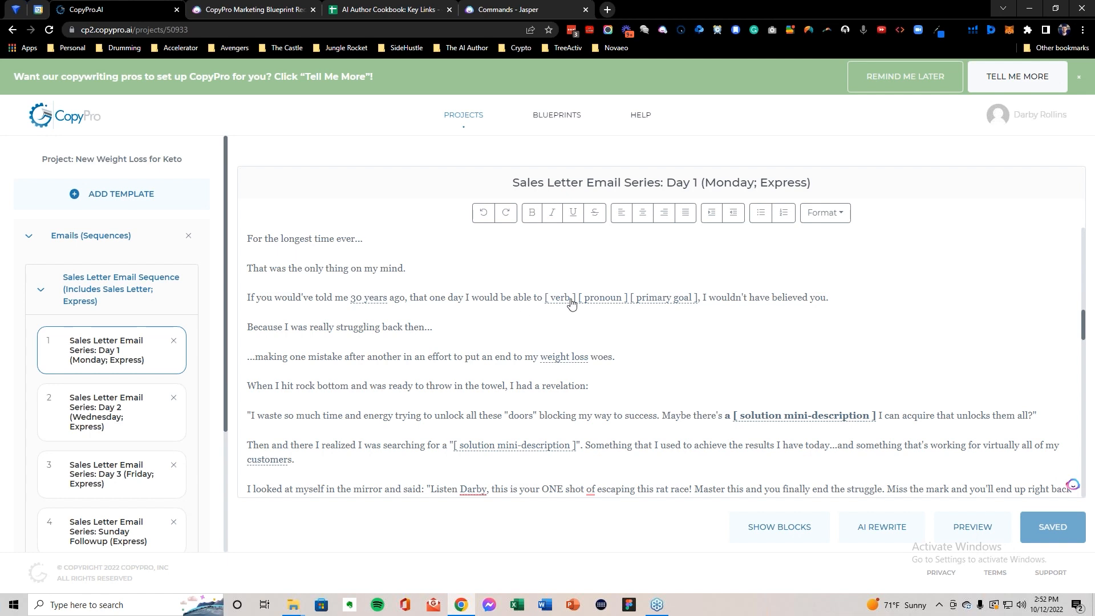
Step: Fill the email's primary goal placeholder with the verb "lose" and the goal "weight", and save the entry
left_click(662, 296)
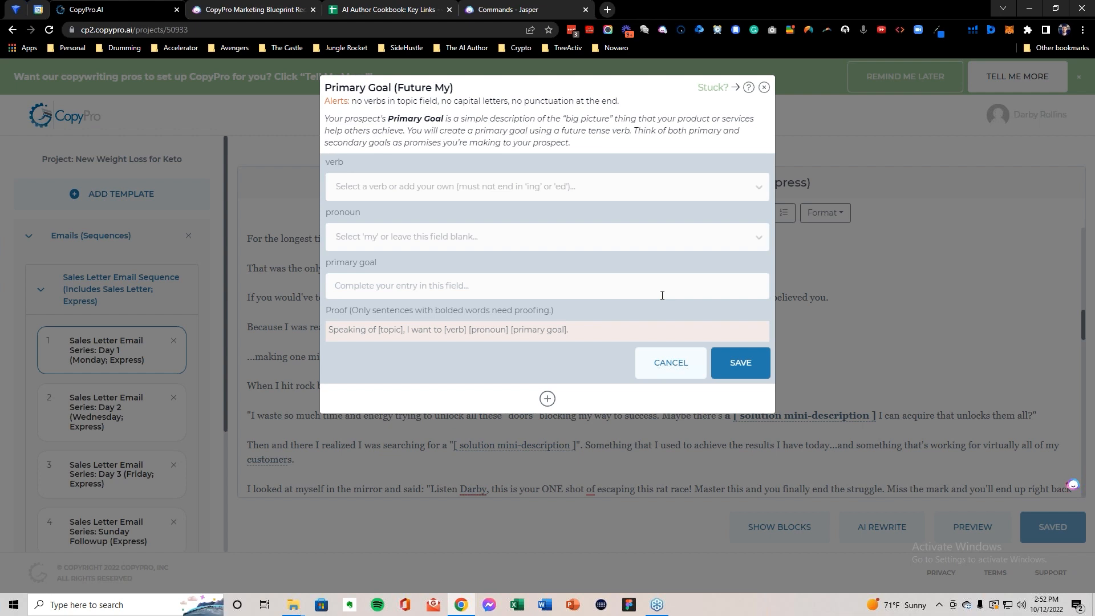
left_click(760, 189)
left_click(760, 189)
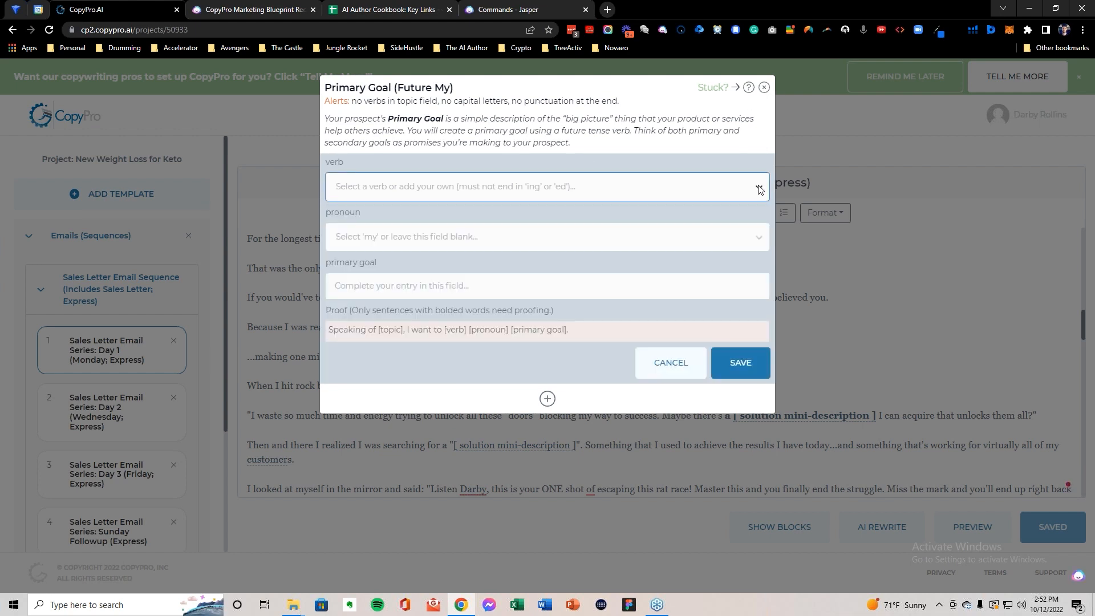
left_click(633, 188)
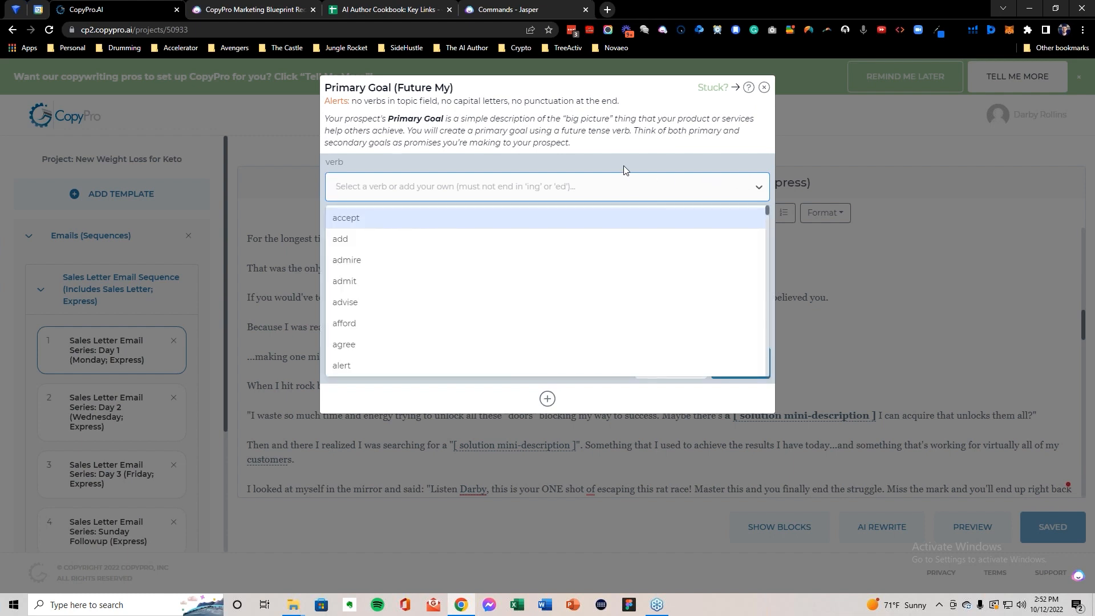
type("lose")
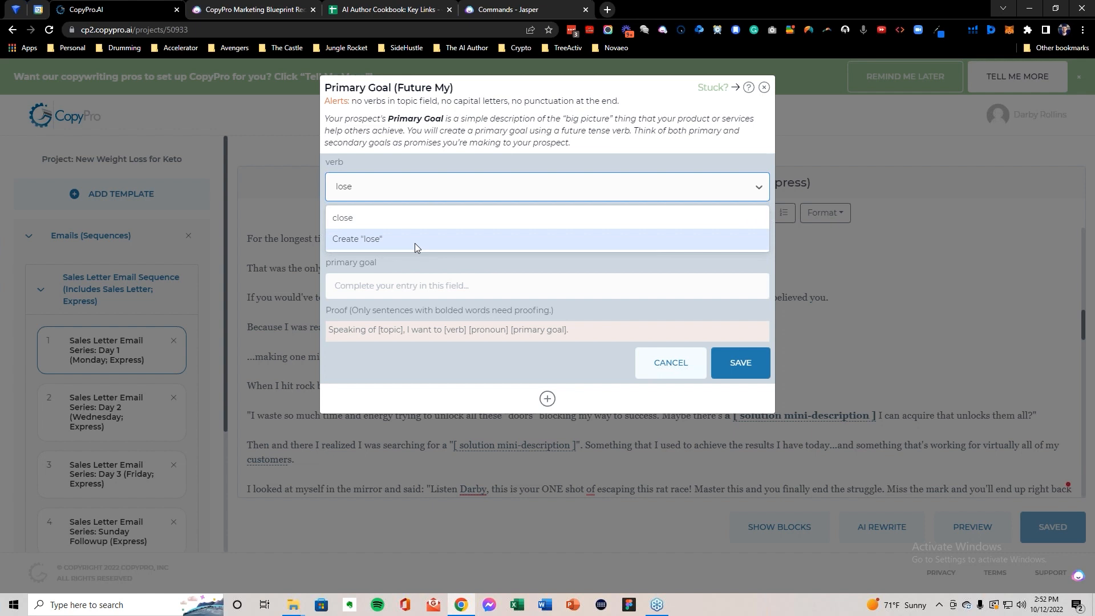
left_click(413, 239)
left_click(396, 284)
type("weight")
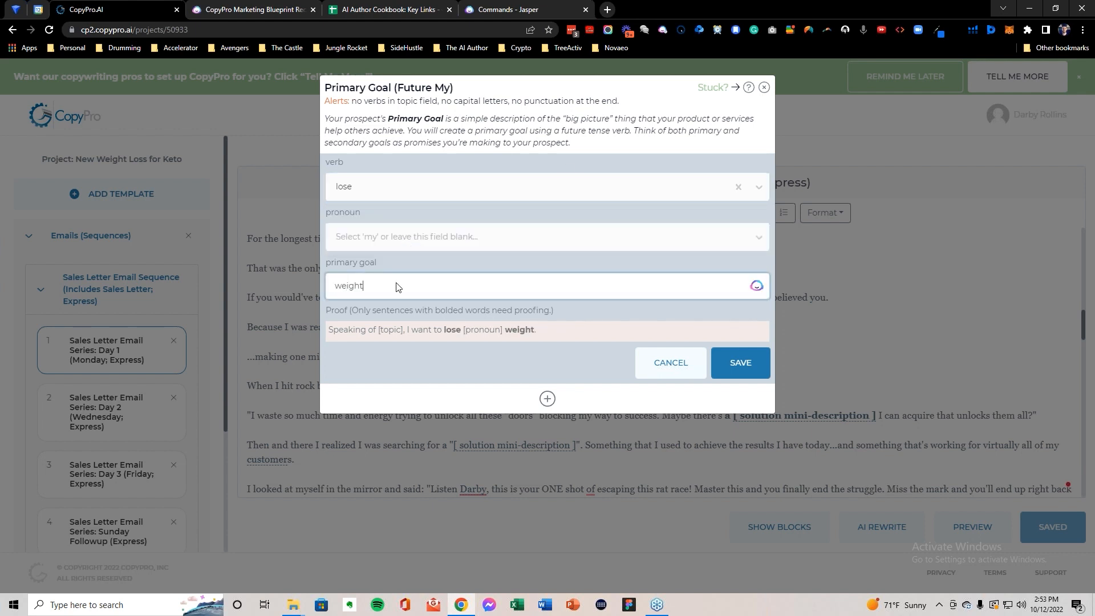
left_click(734, 366)
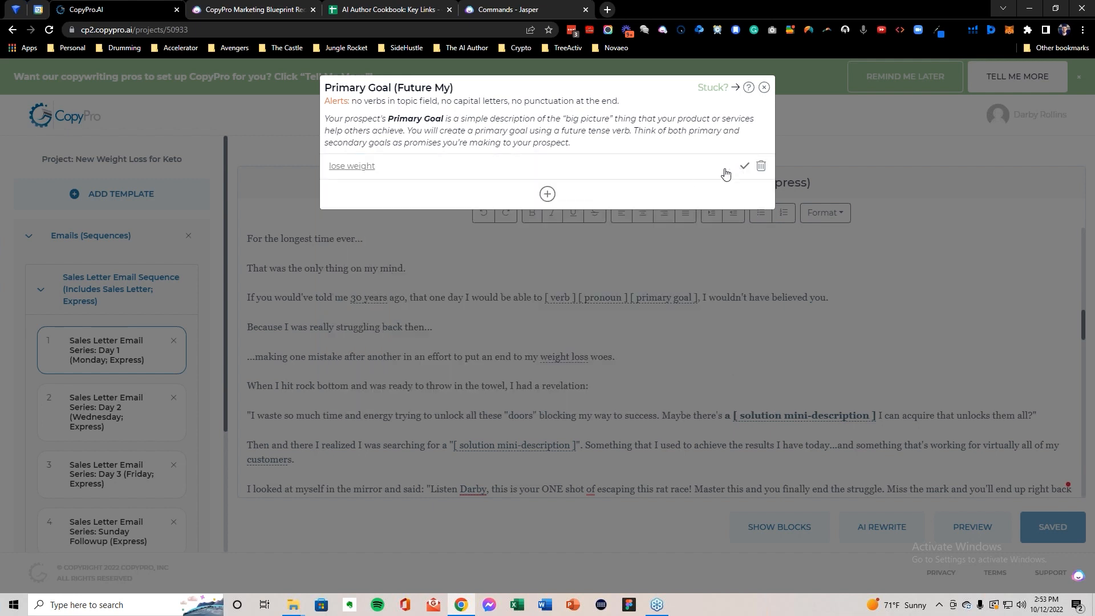
Step: Add a second primary goal entry with the verb "reshape", pronoun "my" and goal "body", and save it into the email
left_click(546, 194)
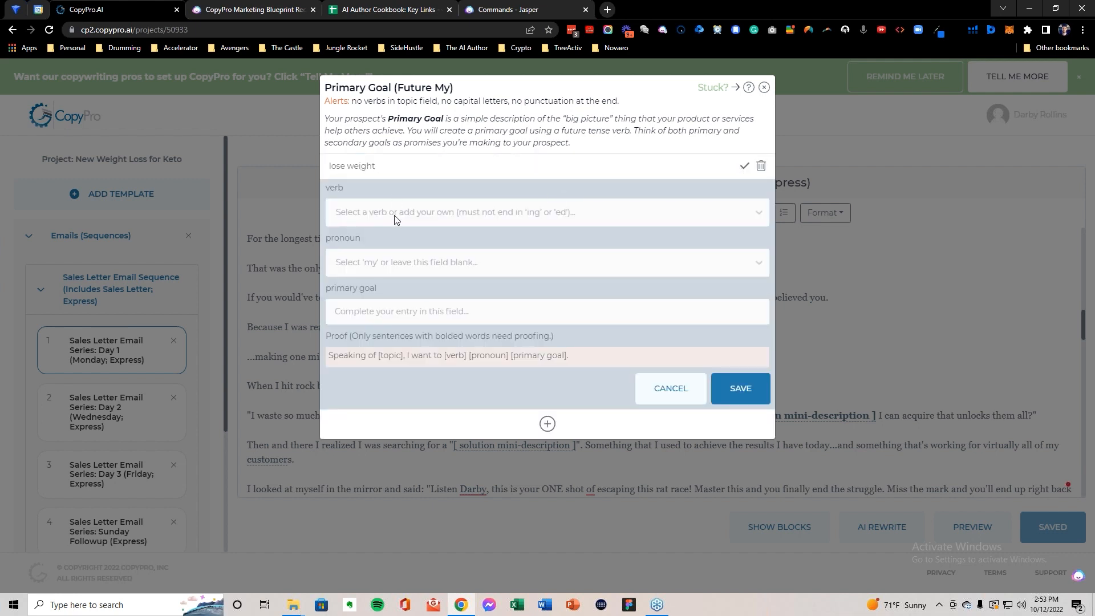
left_click(395, 217)
type("reshape")
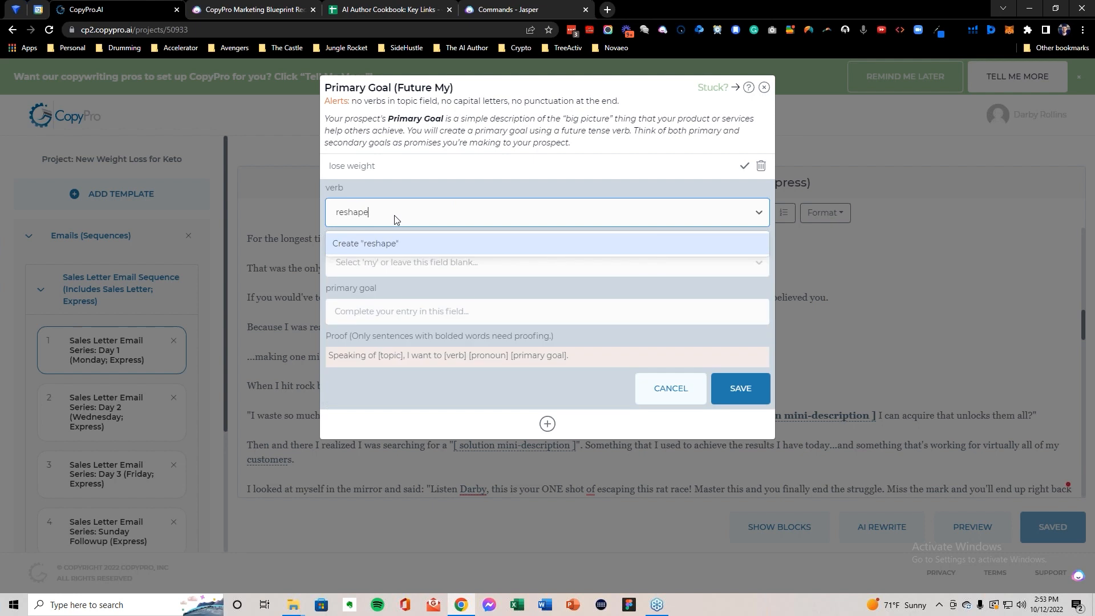
left_click(391, 245)
left_click(389, 266)
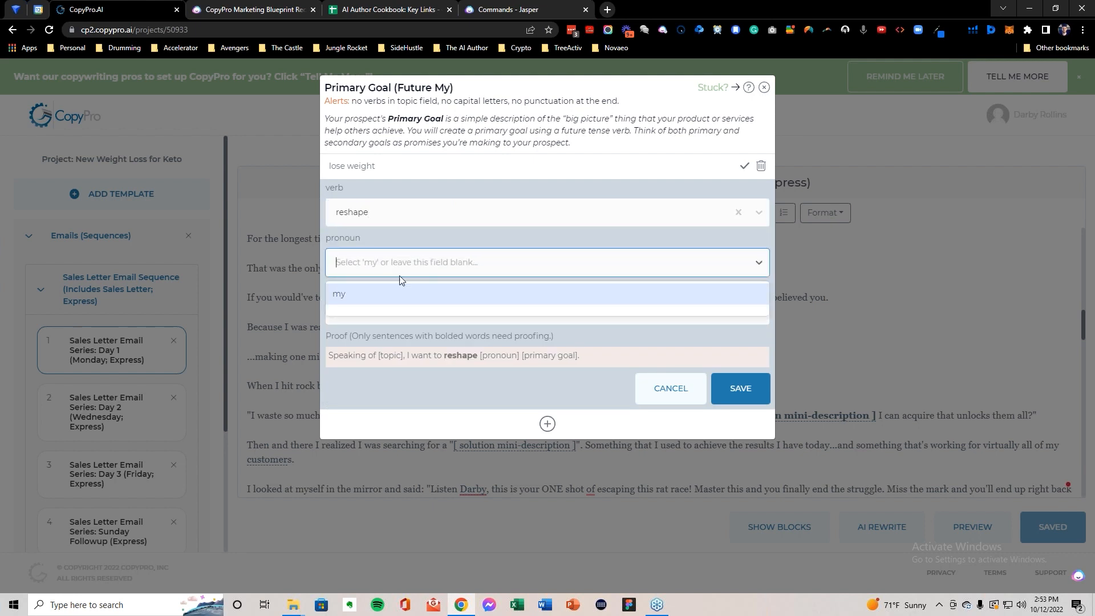
left_click(388, 294)
left_click(386, 309)
type("body")
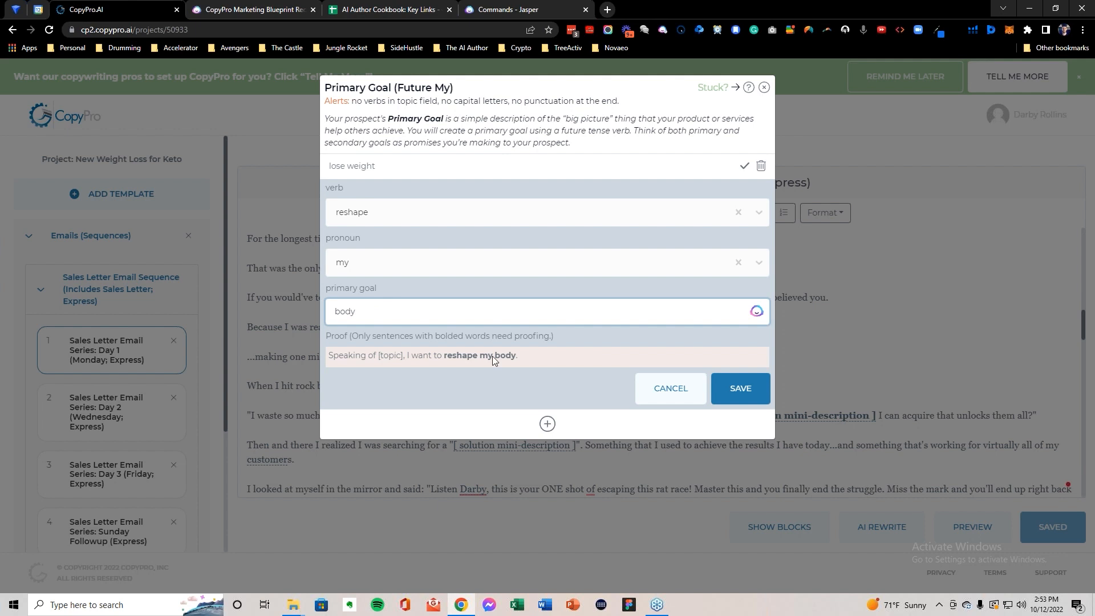
left_click(720, 393)
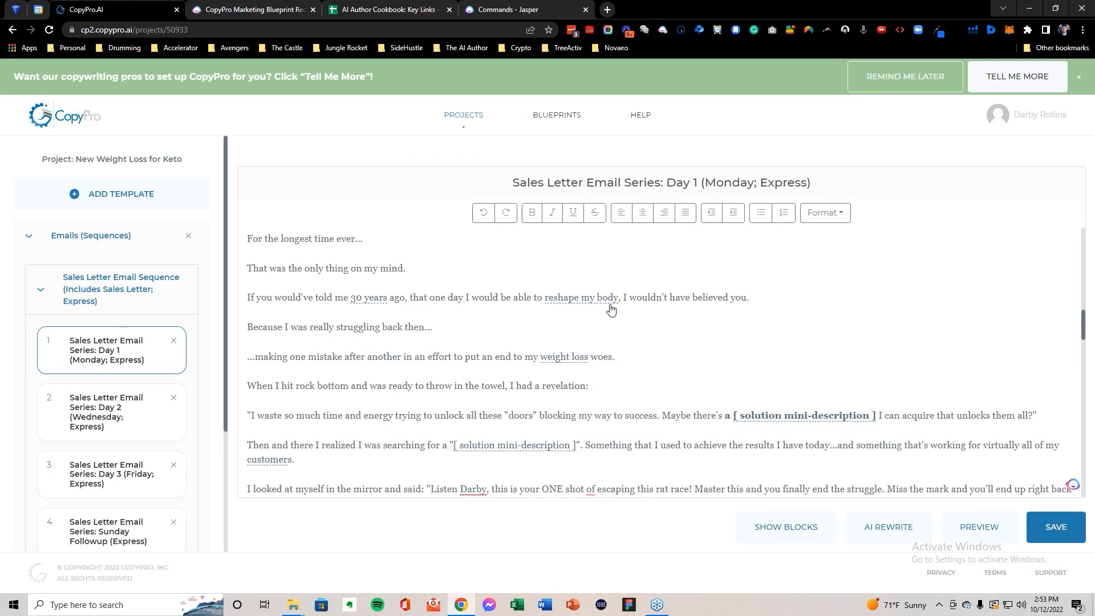
Step: Examine the Primary Goal entries behind "reshape my body", with a brief look at the AI Author Cookbook: Key Links sheet
left_click_drag(622, 301, 541, 300)
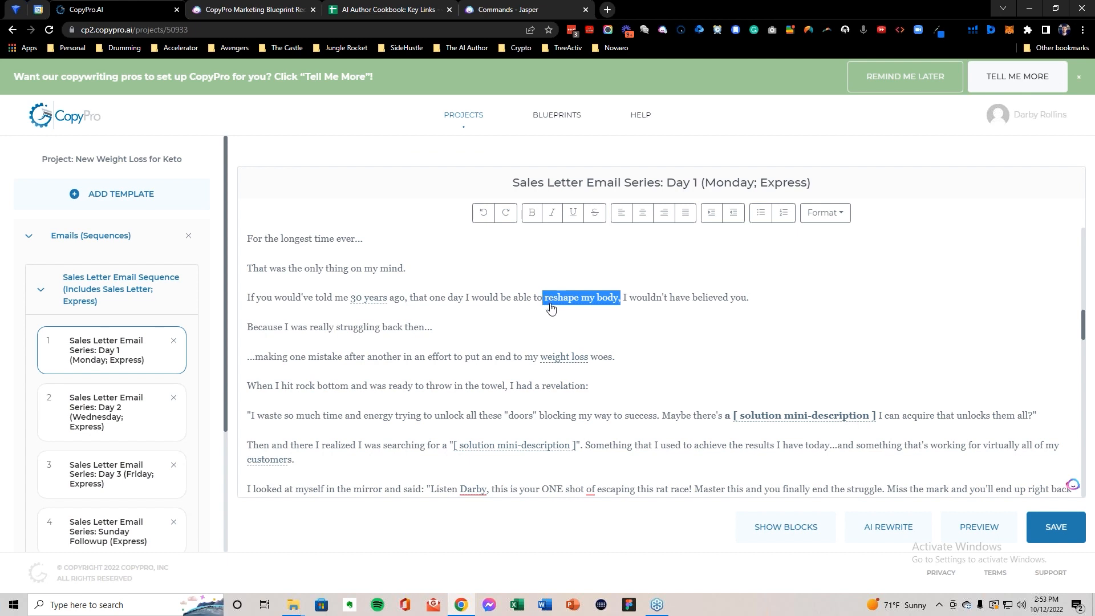
left_click(552, 299)
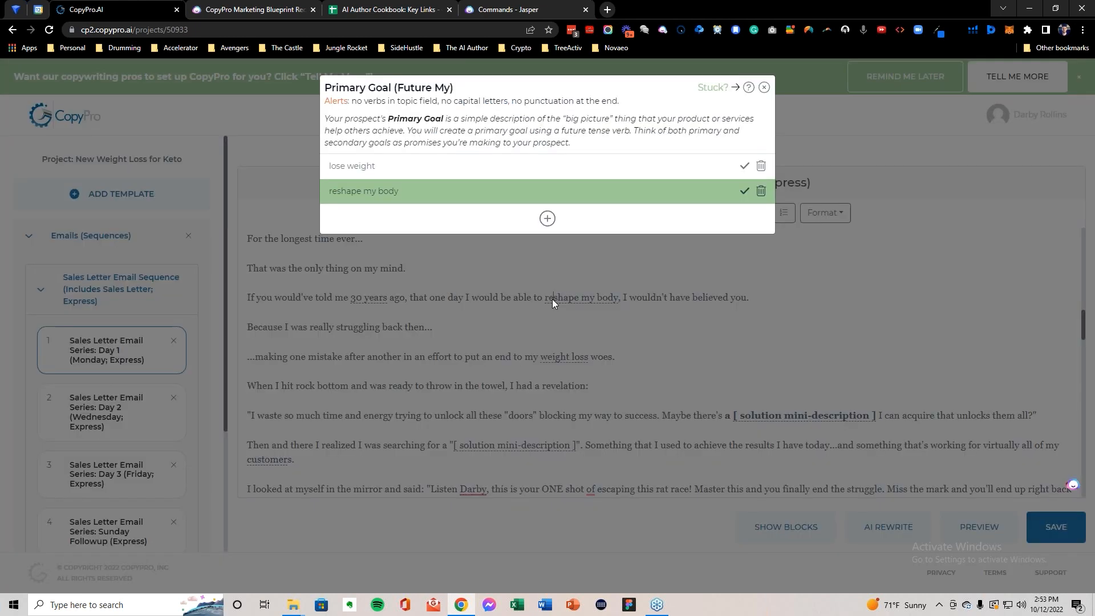
left_click_drag(327, 90, 435, 90)
left_click(398, 12)
scroll(362, 329, "up", 4)
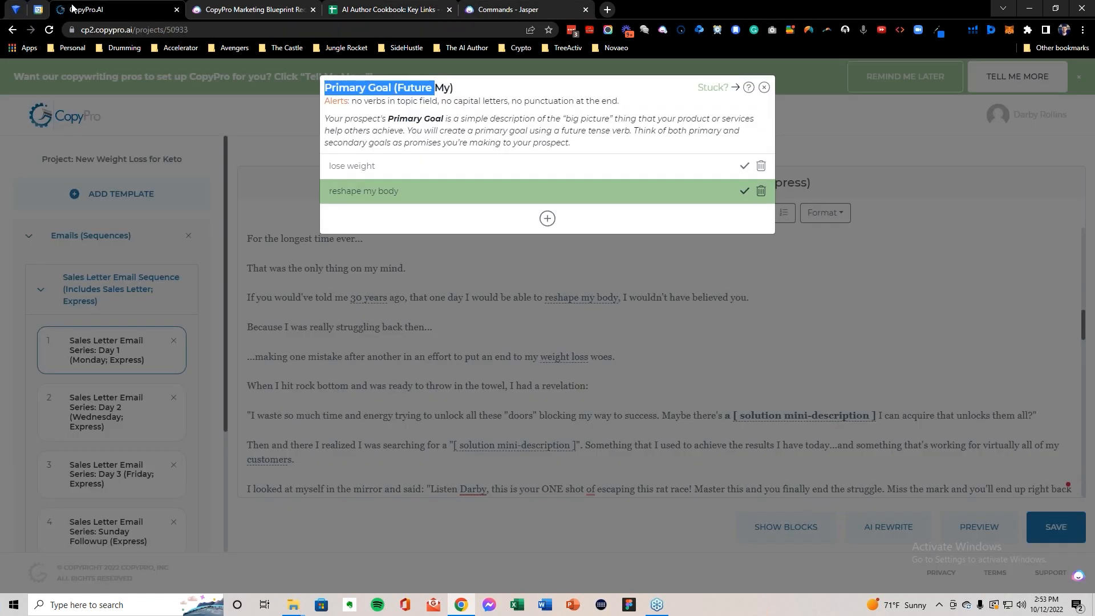
left_click(85, 9)
left_click(682, 352)
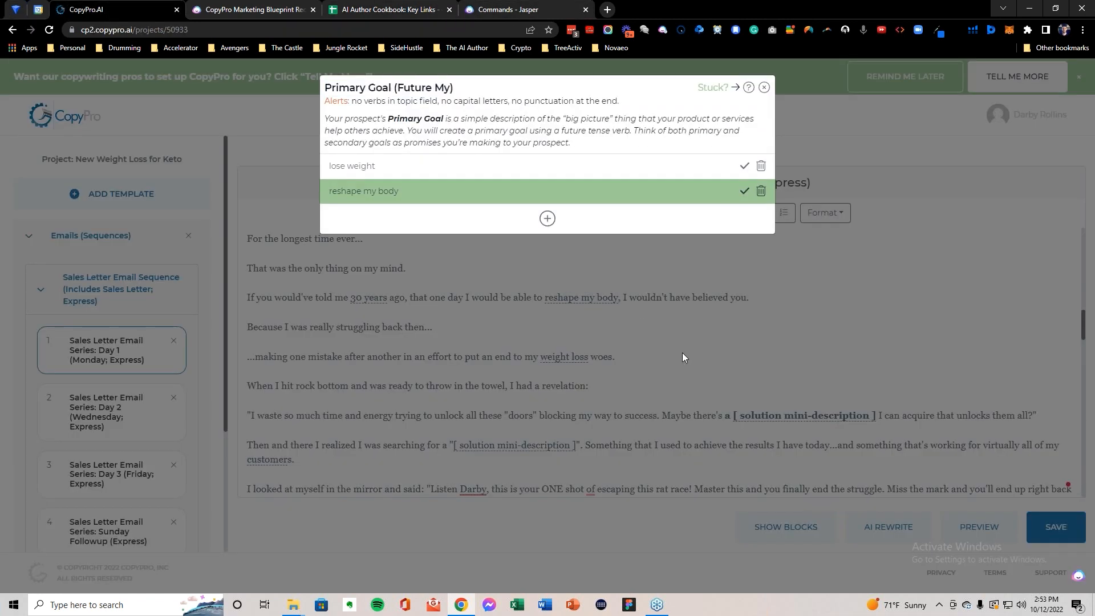
left_click(764, 87)
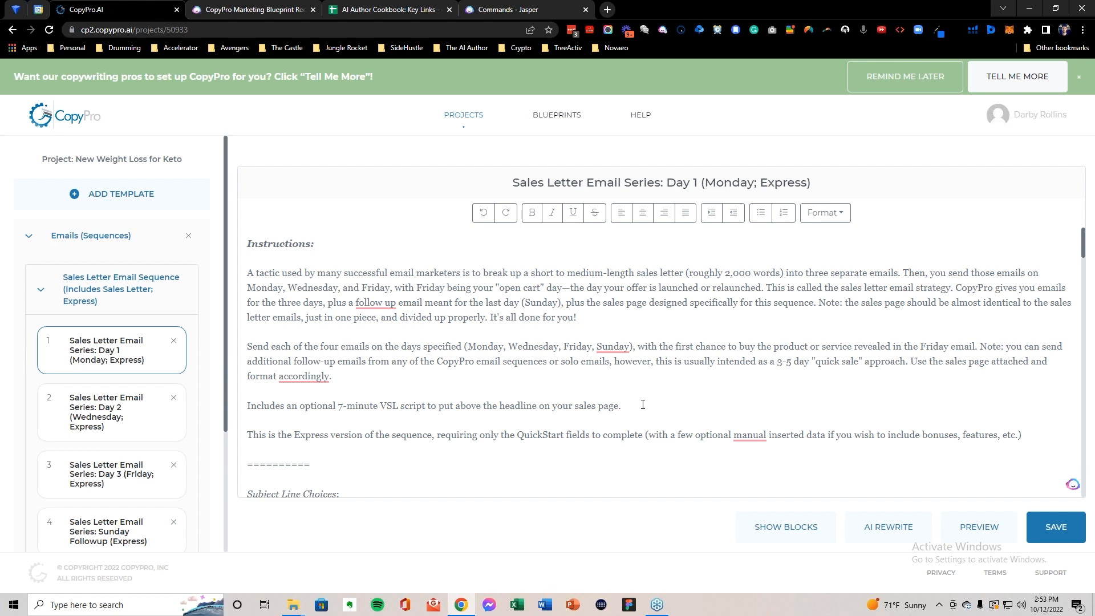
Step: Return to the "reshape my body" sentence in the Day 1 email and recheck its primary goal options
scroll(659, 404, "down", 10)
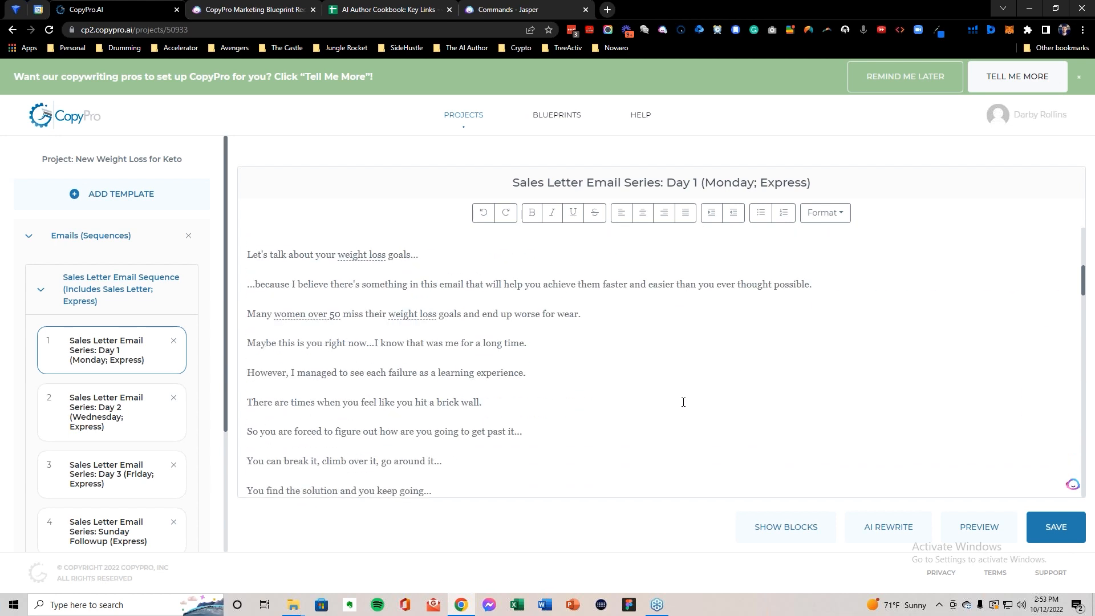
scroll(683, 402, "down", 2)
scroll(684, 402, "down", 6)
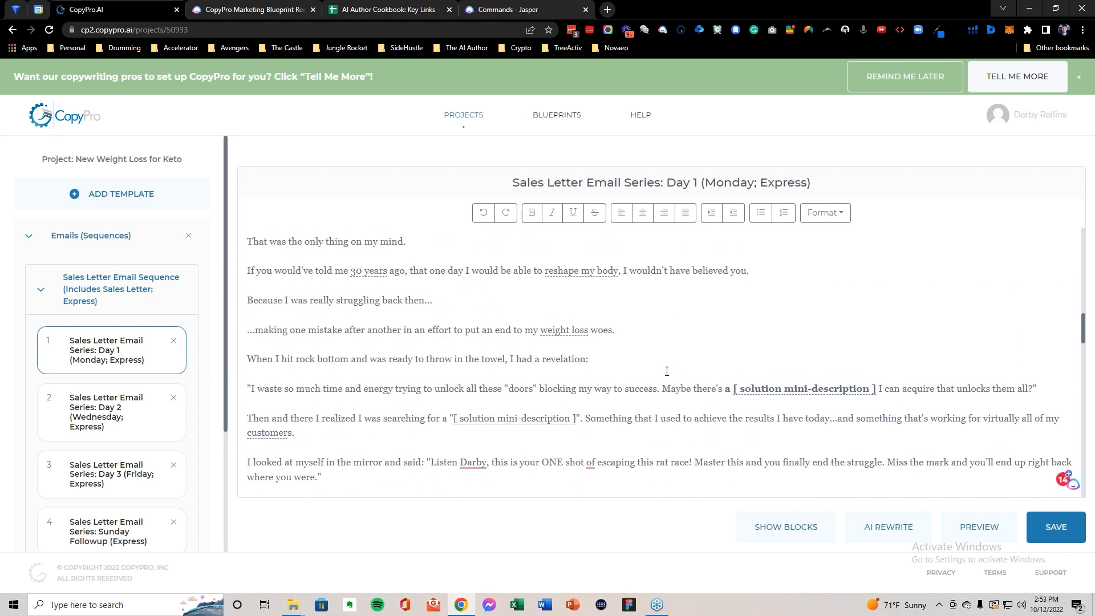
scroll(638, 364, "up", 2)
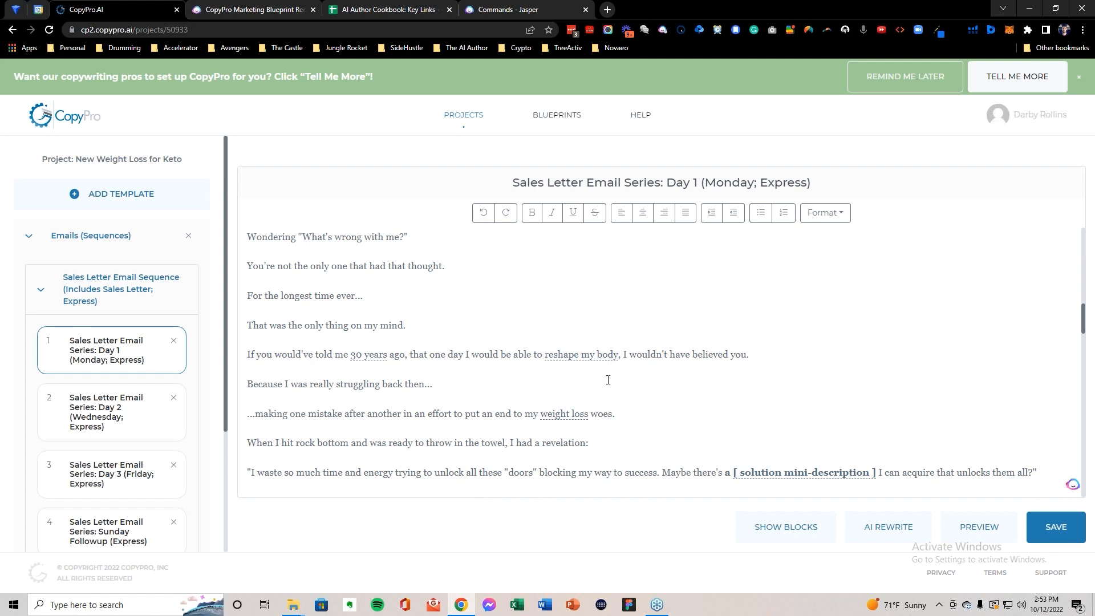
left_click(561, 355)
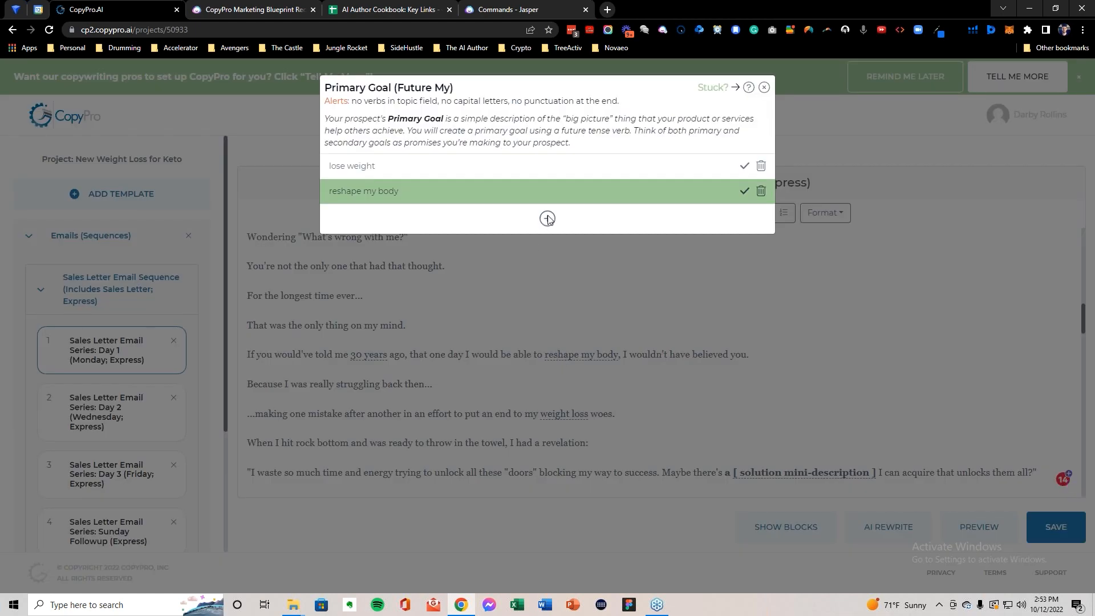
left_click(547, 216)
left_click(764, 86)
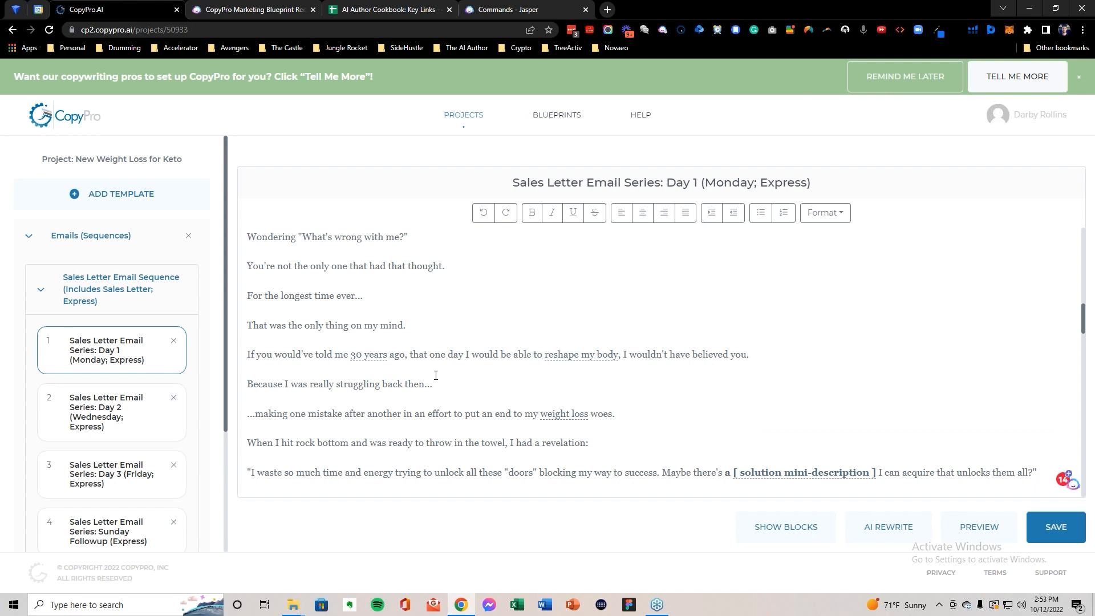
Step: Save "fat annihilator" as the solution mini-description and apply it to the bold placeholder in the "I waste so much time" quote
scroll(434, 376, "down", 1)
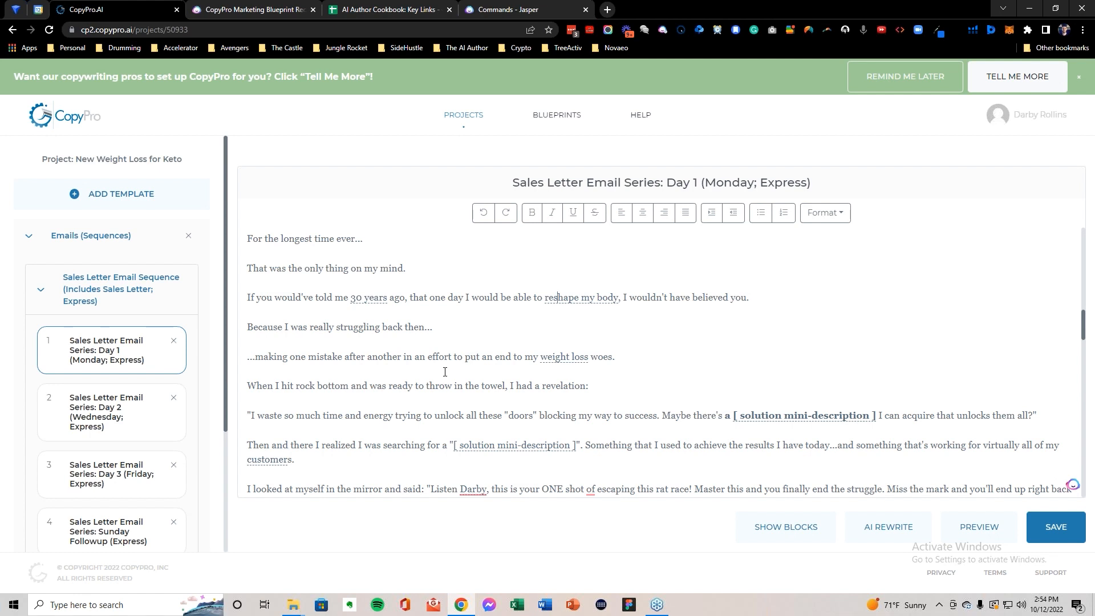
scroll(445, 372, "down", 1)
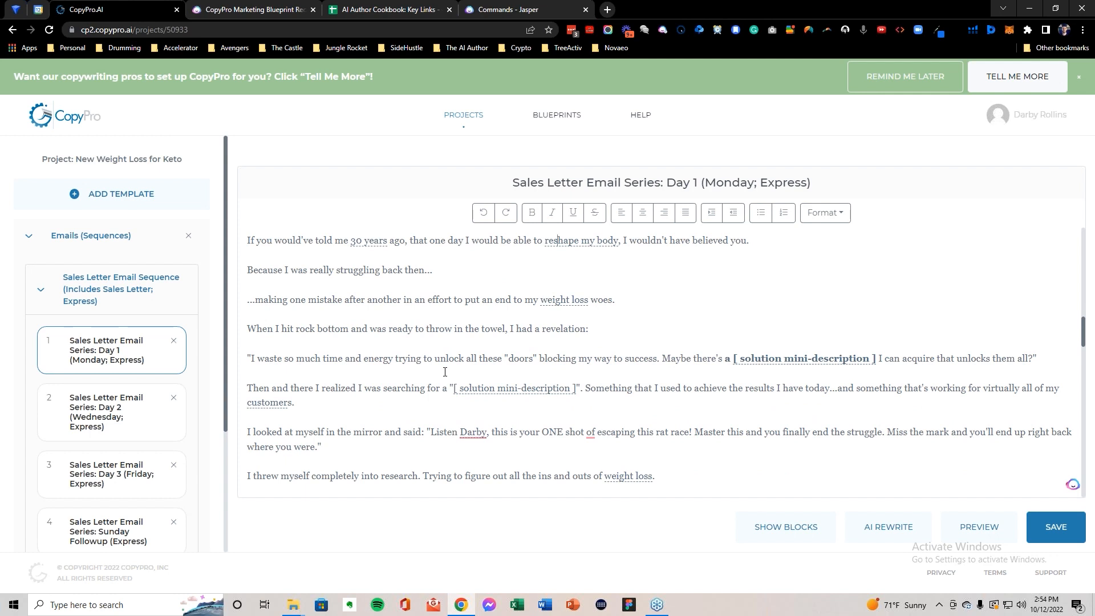
left_click(813, 358)
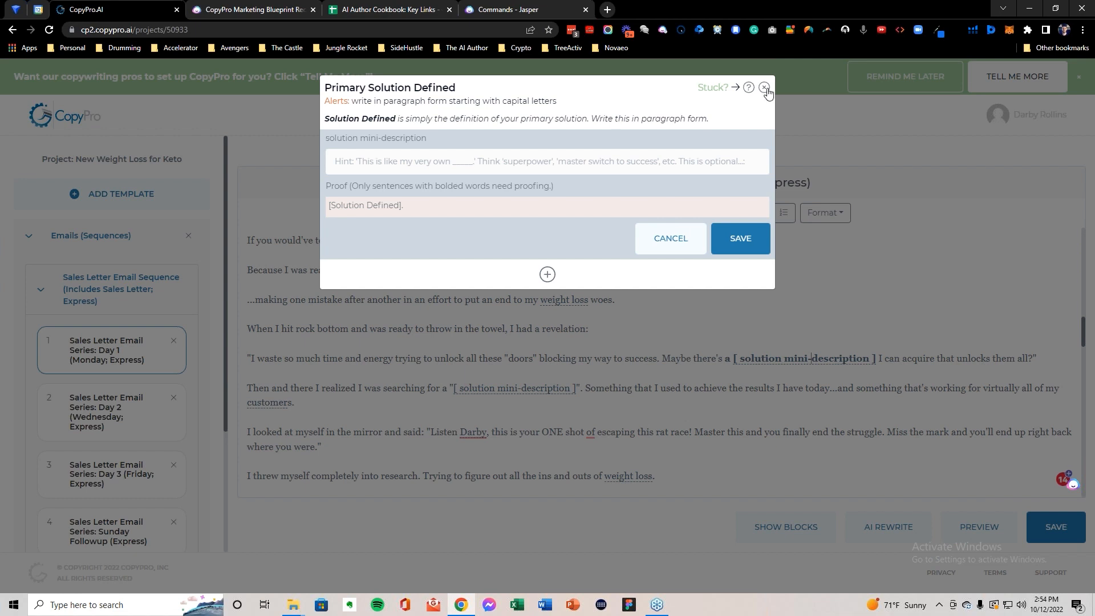
left_click(765, 88)
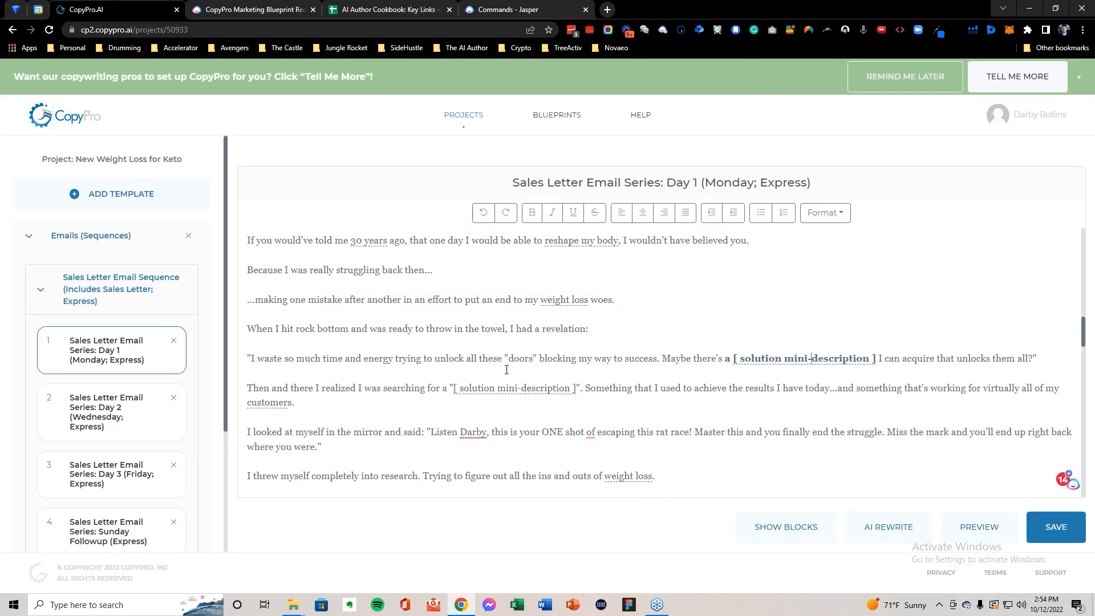
scroll(507, 370, "down", 1)
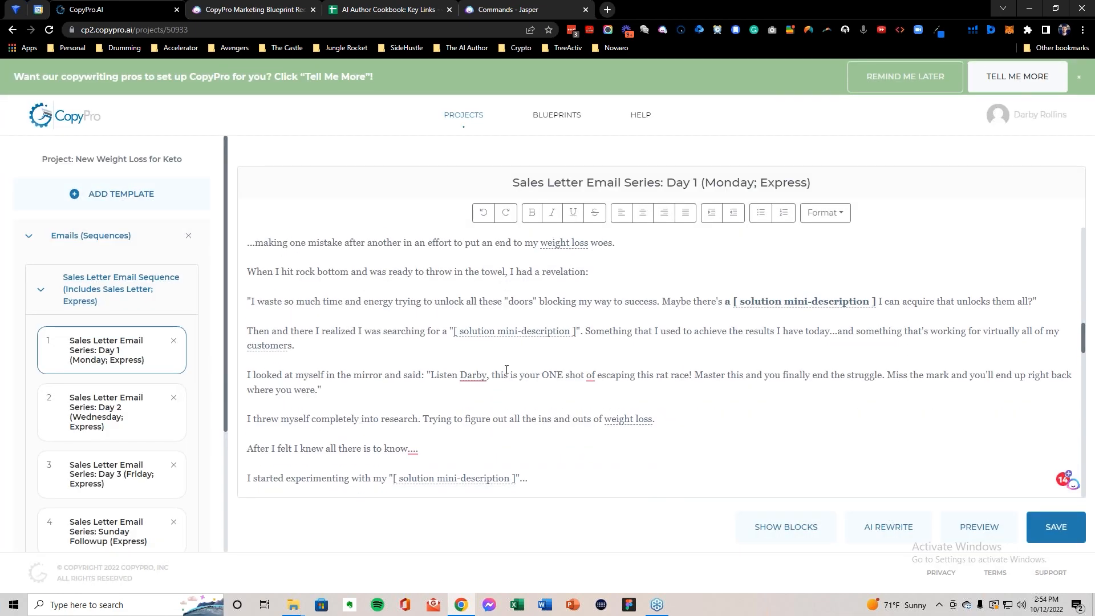
left_click(796, 302)
left_click(457, 167)
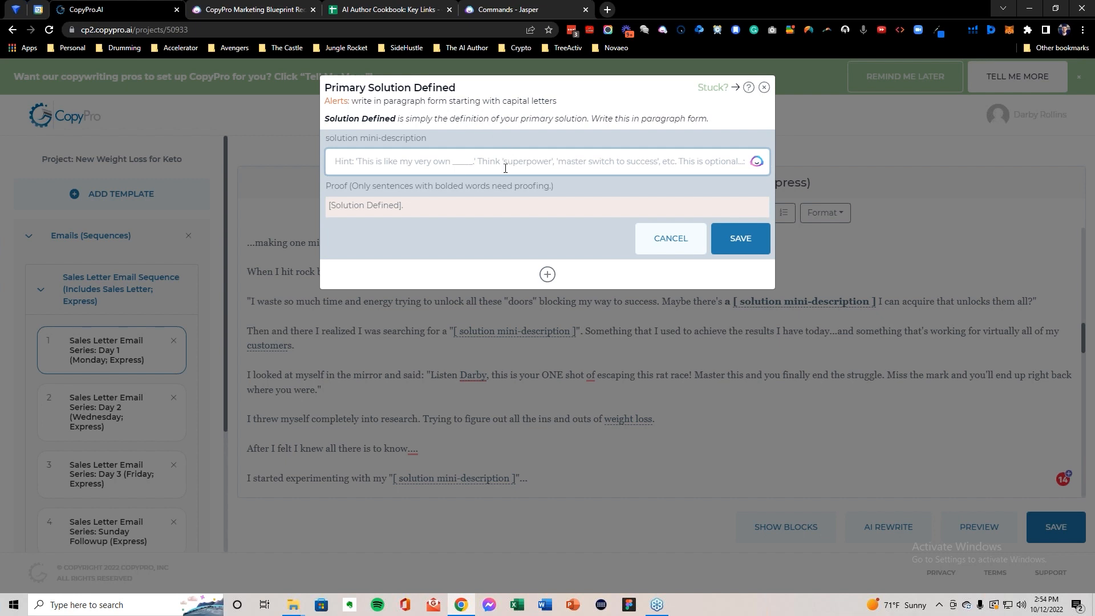
type("fat ann")
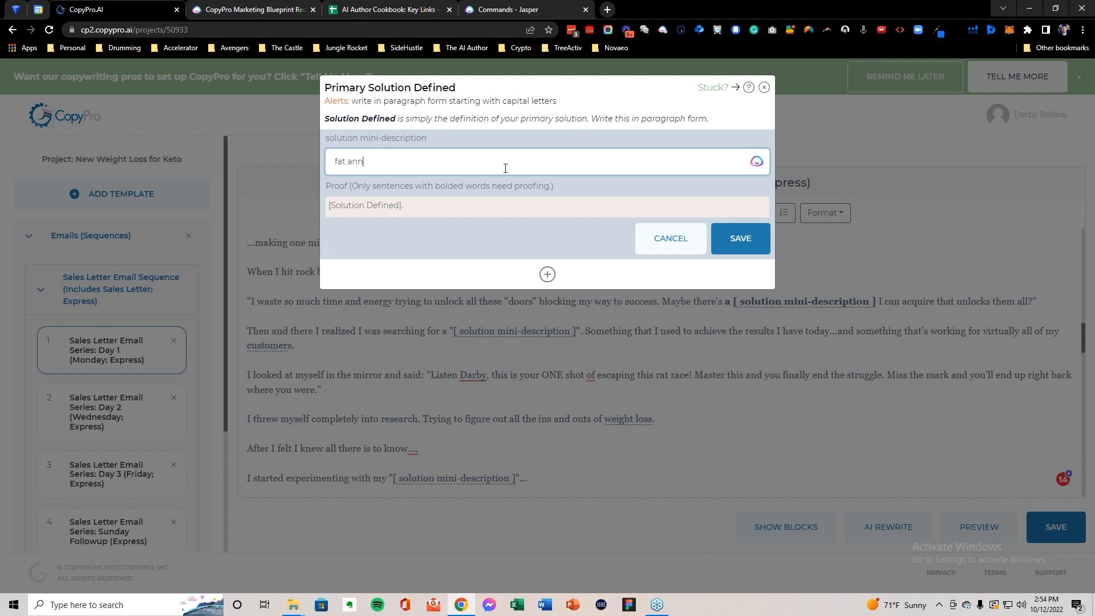
type("ihilator")
left_click(739, 240)
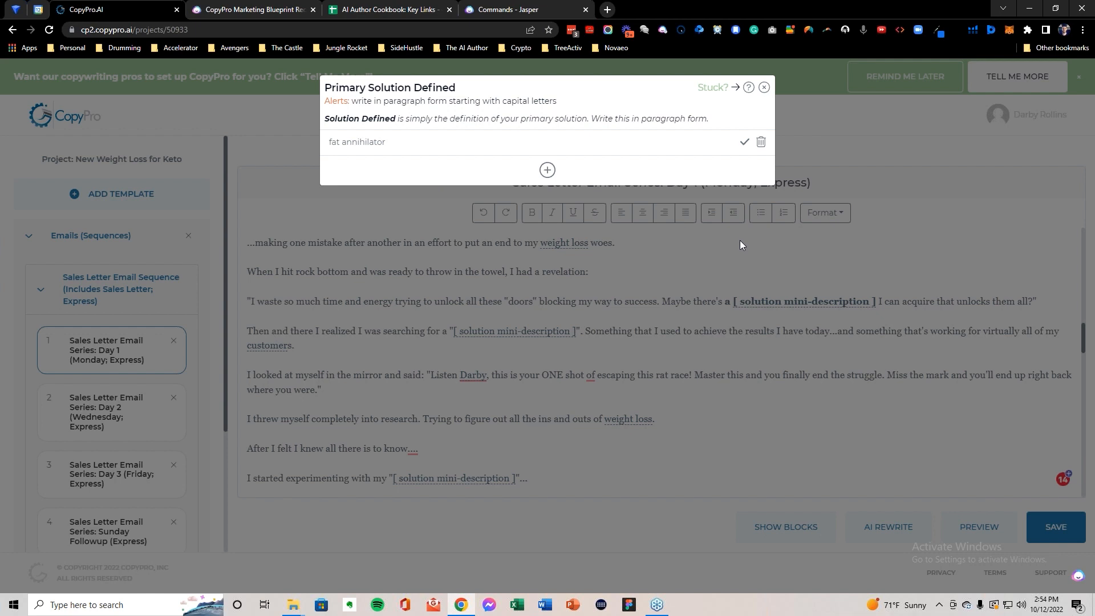
left_click(744, 144)
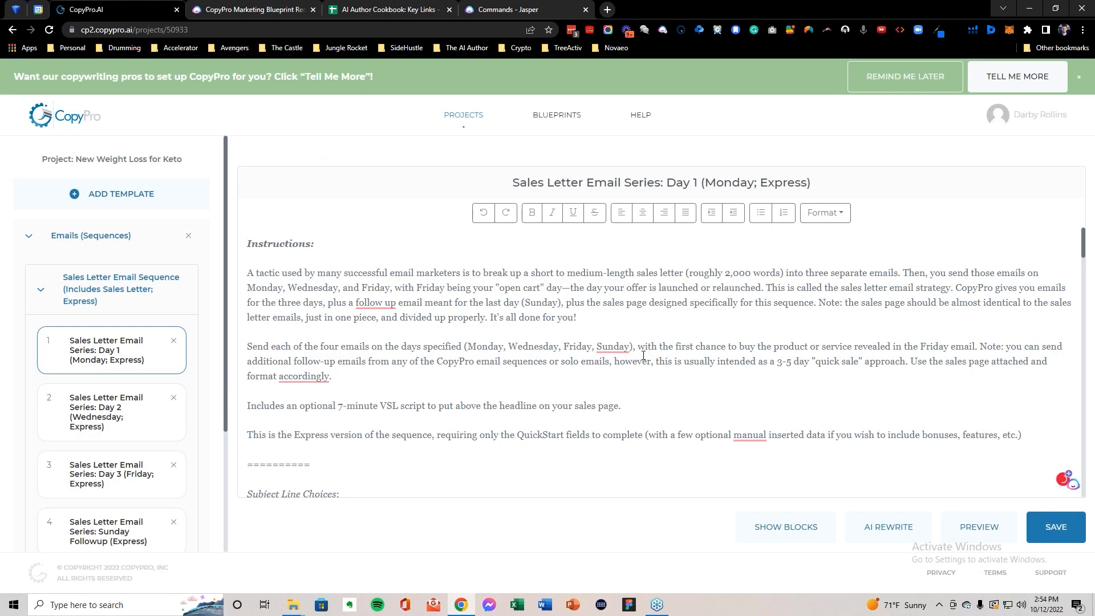
Step: Fill the solution mini-description placeholder in the "I started experimenting with my" sentence with "fat annihilator"
scroll(729, 346, "down", 15)
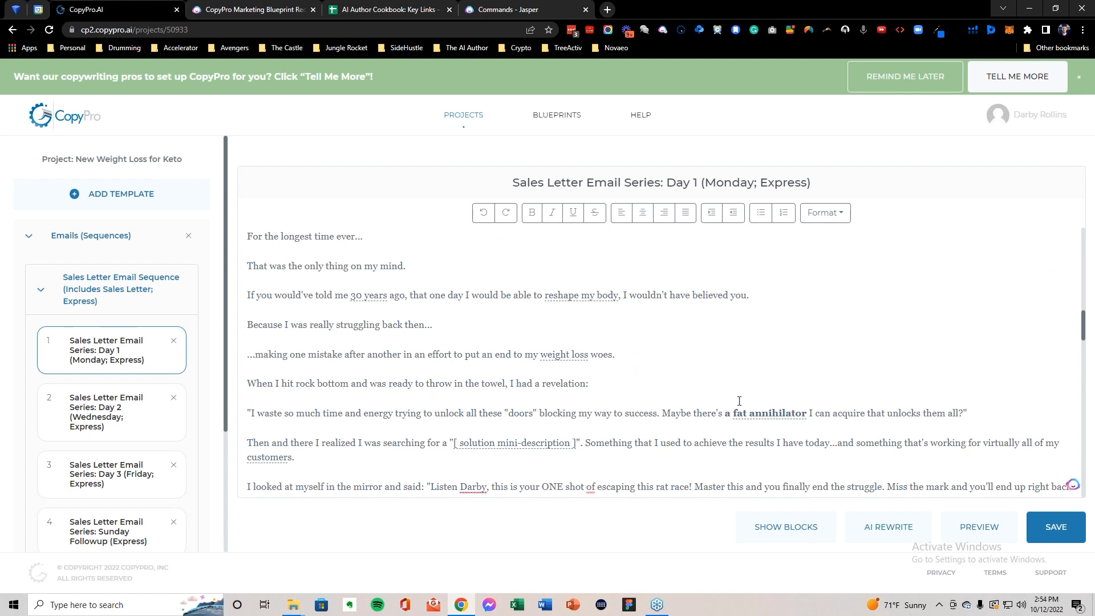
scroll(742, 398, "down", 2)
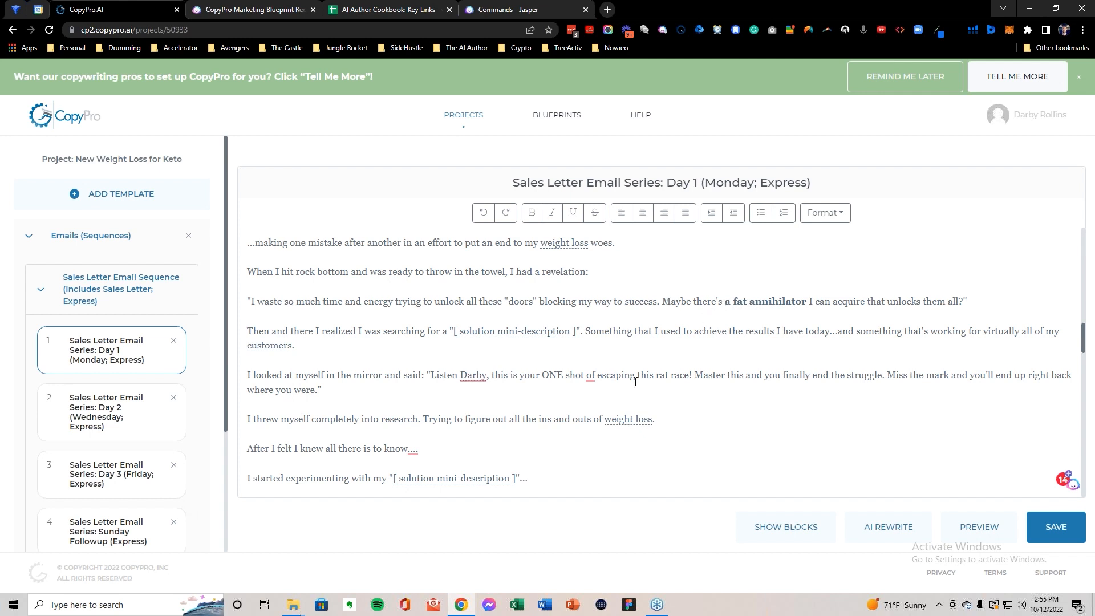
left_click(486, 478)
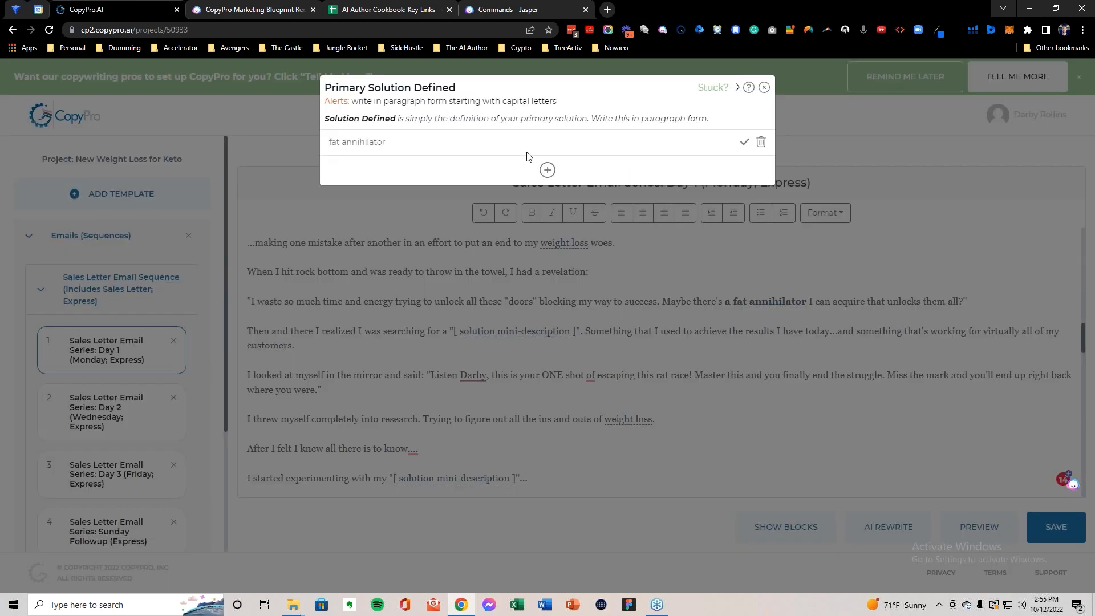
left_click(745, 143)
Step: Accept the Grammarly suggestion to add the missing verb "be" before "genetically programmed to be overweight"
scroll(639, 382, "down", 3)
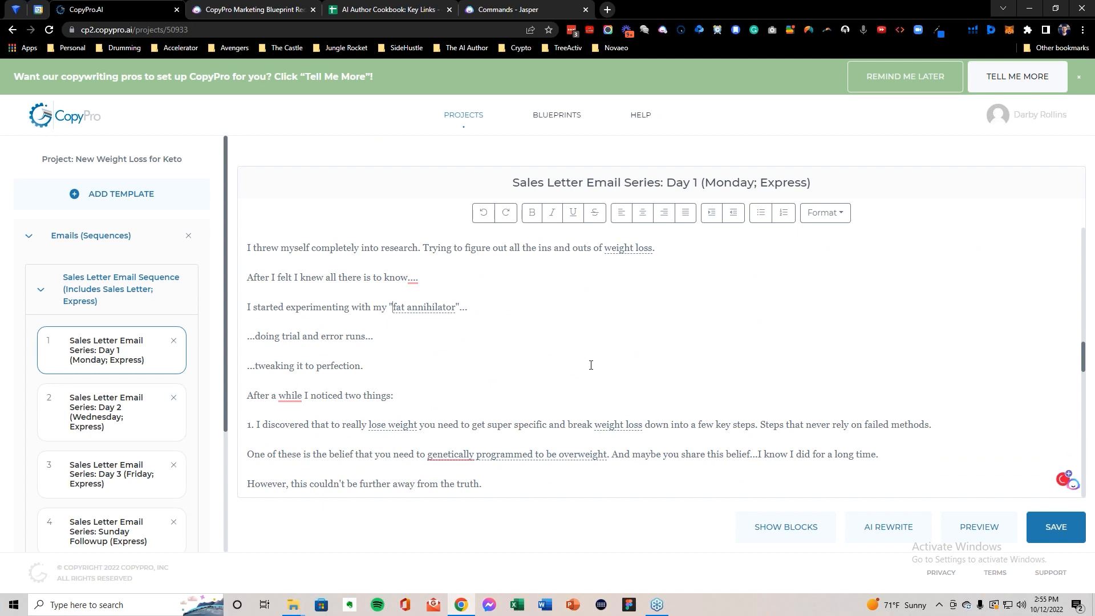
mouse_move(446, 458)
scroll(413, 407, "down", 1)
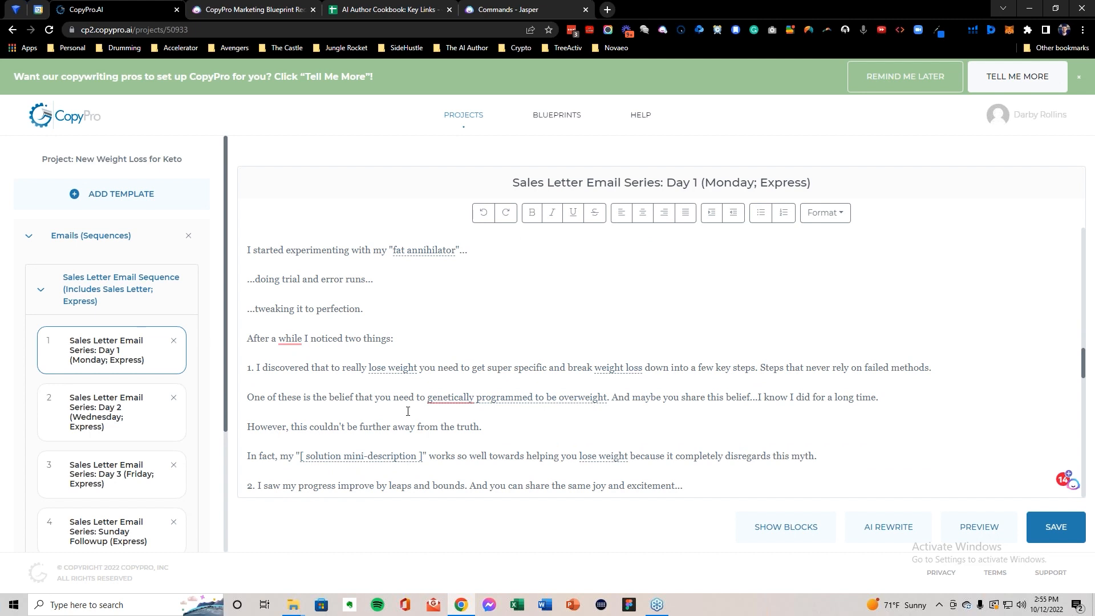
mouse_move(442, 397)
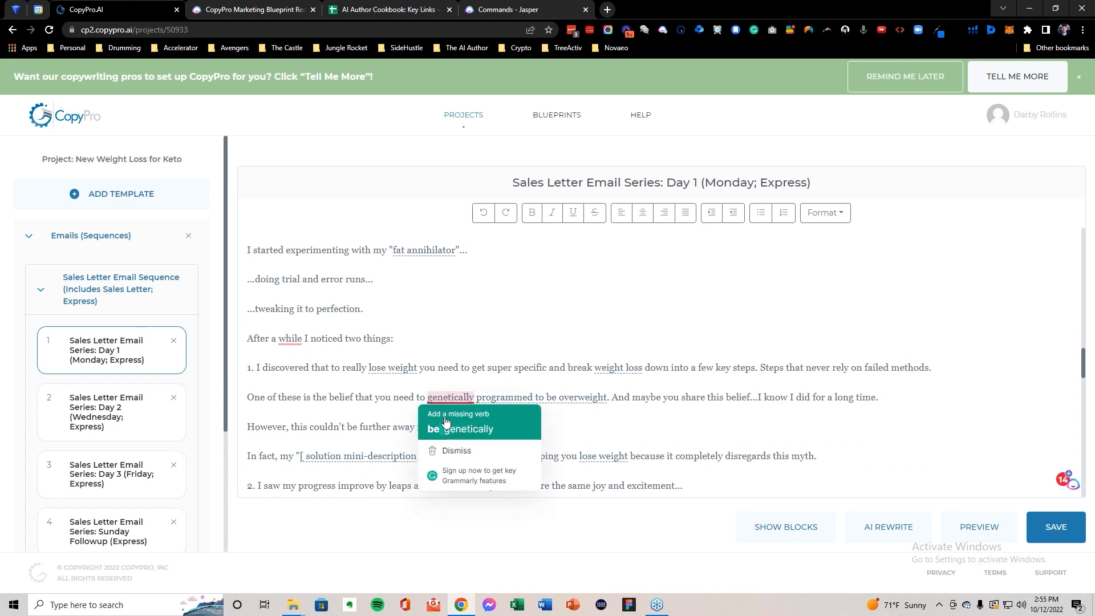
left_click(445, 421)
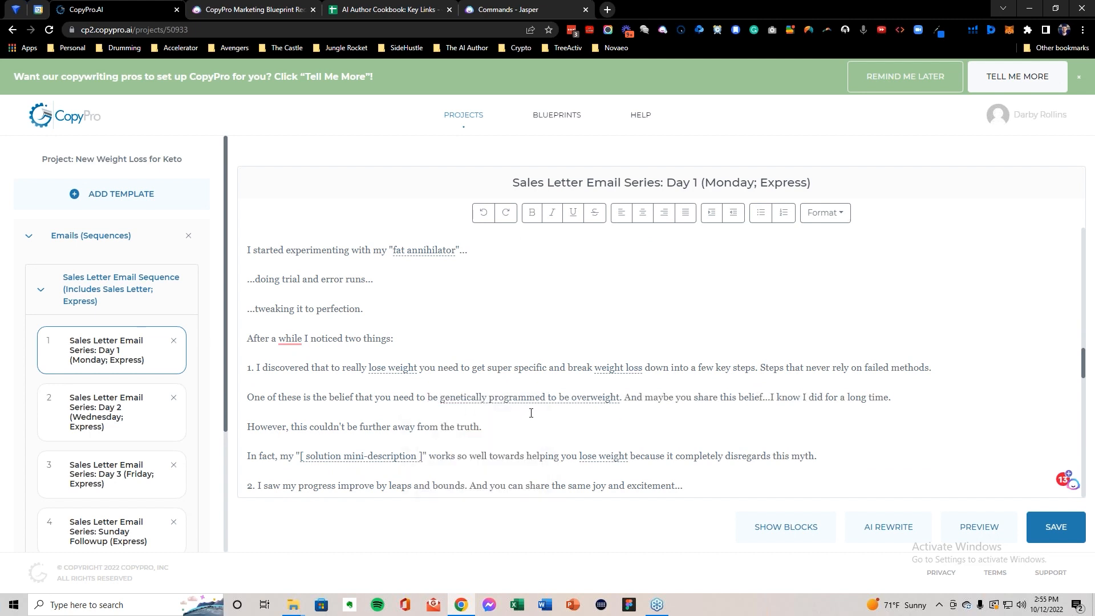
Step: Insert "fat annihilator" into the solution mini-description placeholders of the "In fact, my" and "Like so many other women over 50" sentences
scroll(544, 412, "down", 2)
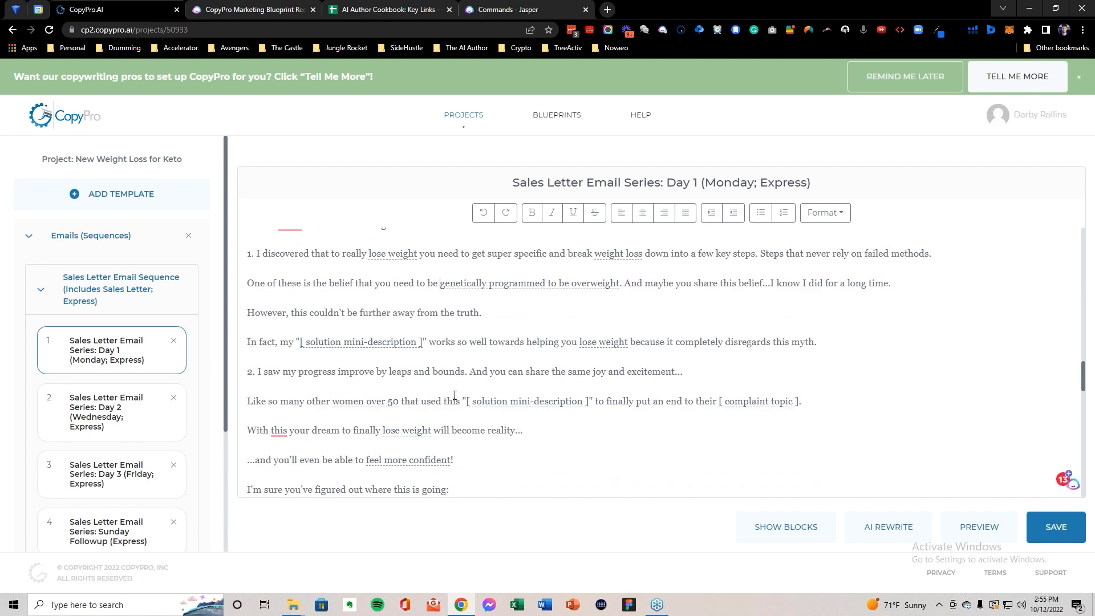
left_click(350, 343)
left_click(744, 143)
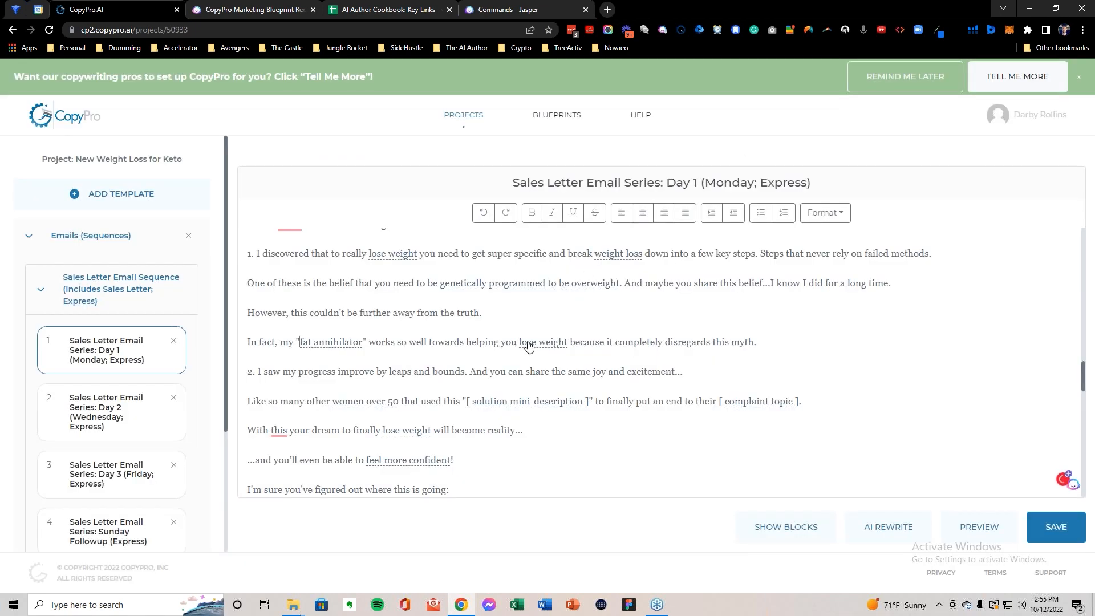
left_click(501, 401)
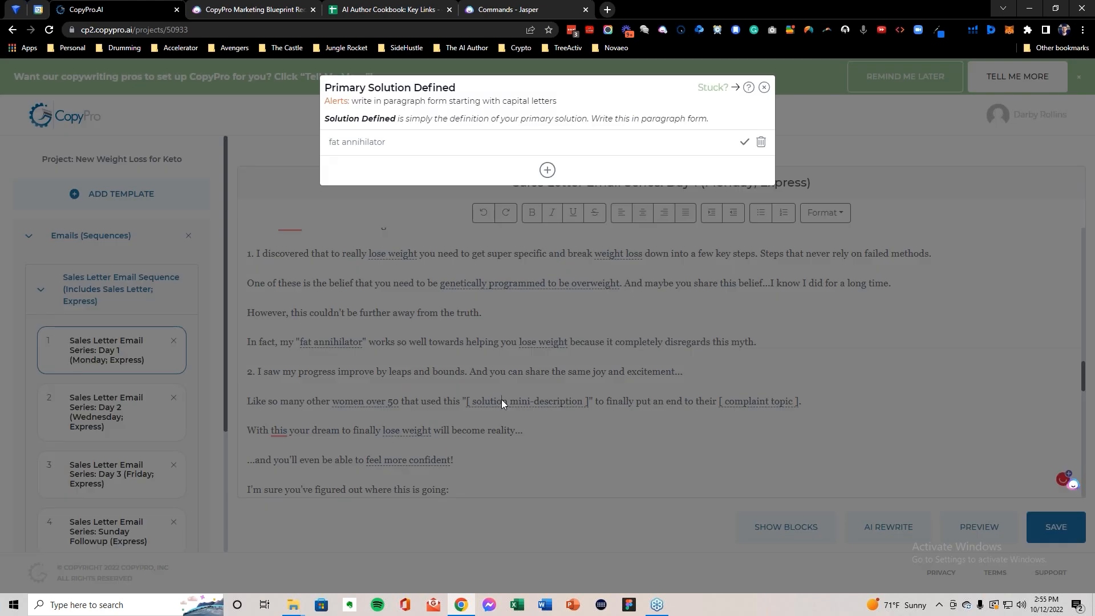
left_click(744, 142)
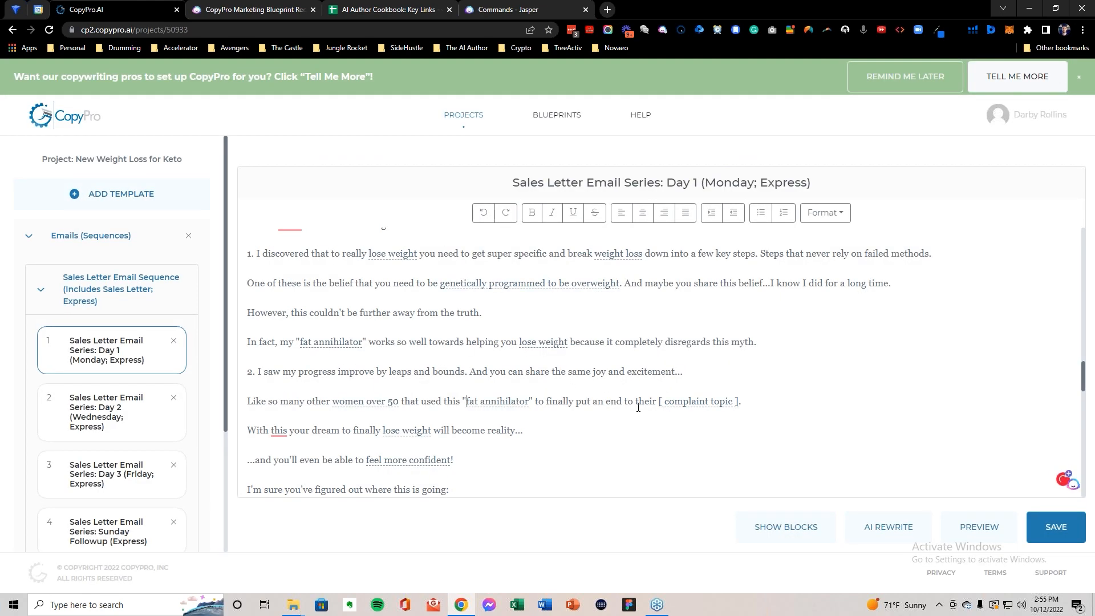
Step: Save "fat loss" as the complaint topic and apply it to the placeholder in the "Like so many other women over 50" sentence
left_click(677, 403)
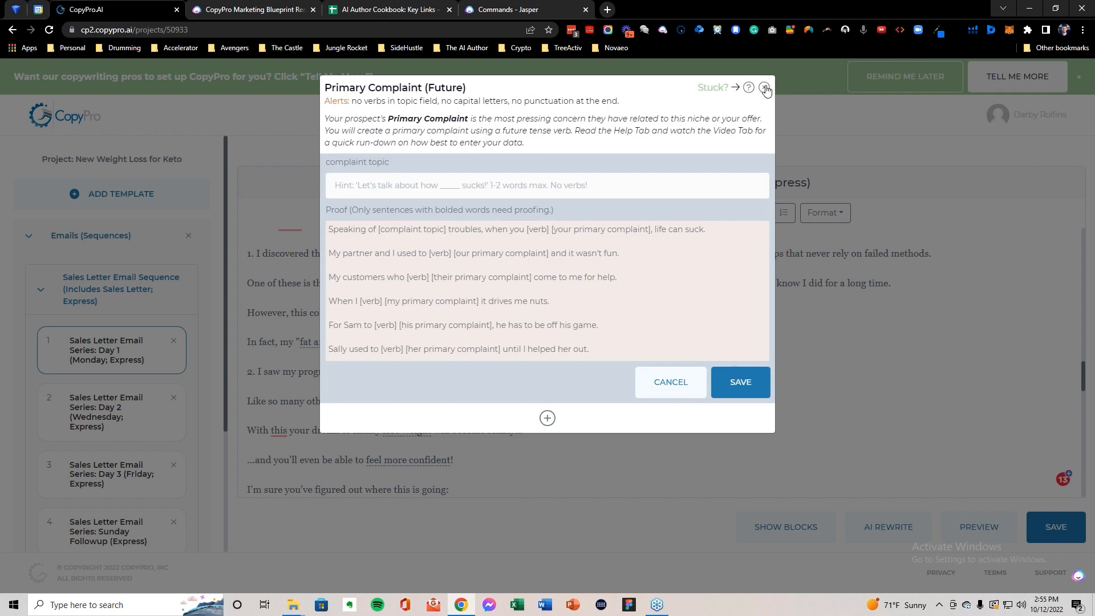
left_click(764, 88)
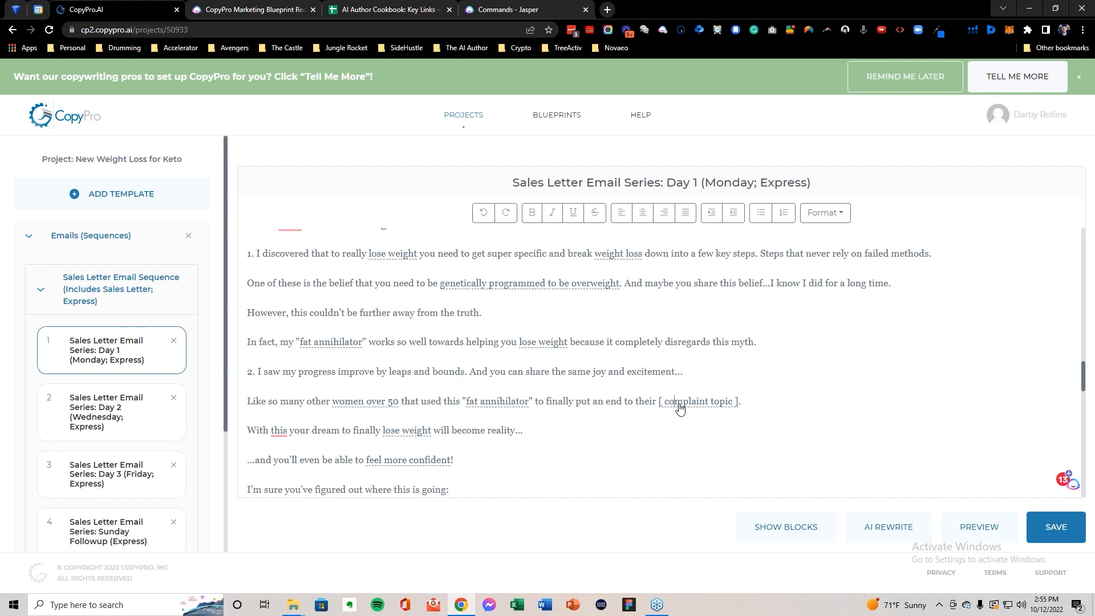
scroll(681, 409, "down", 1)
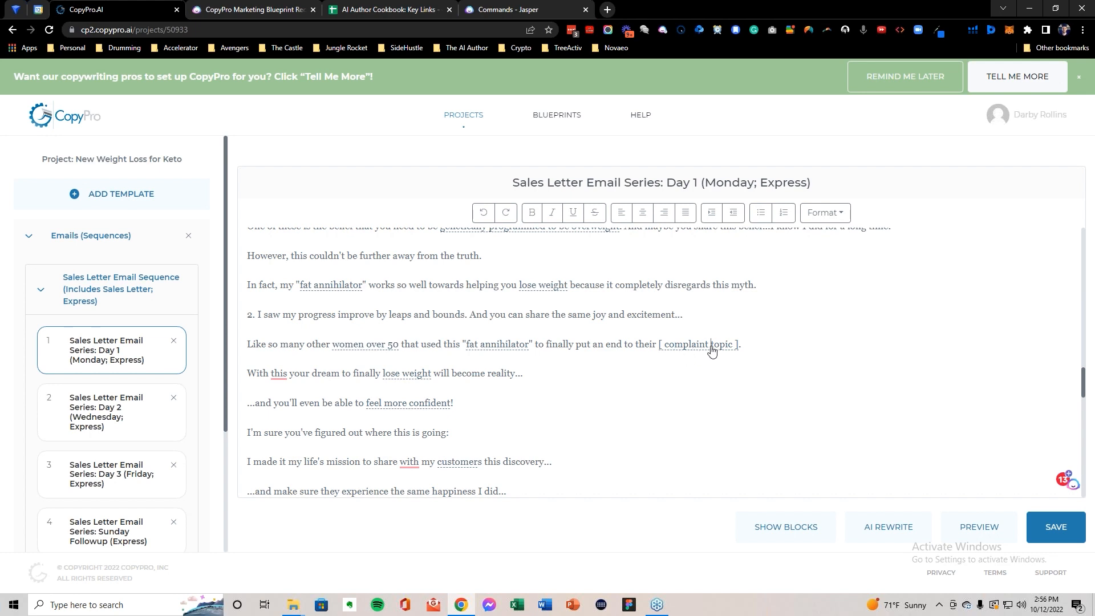
left_click(690, 351)
left_click(403, 184)
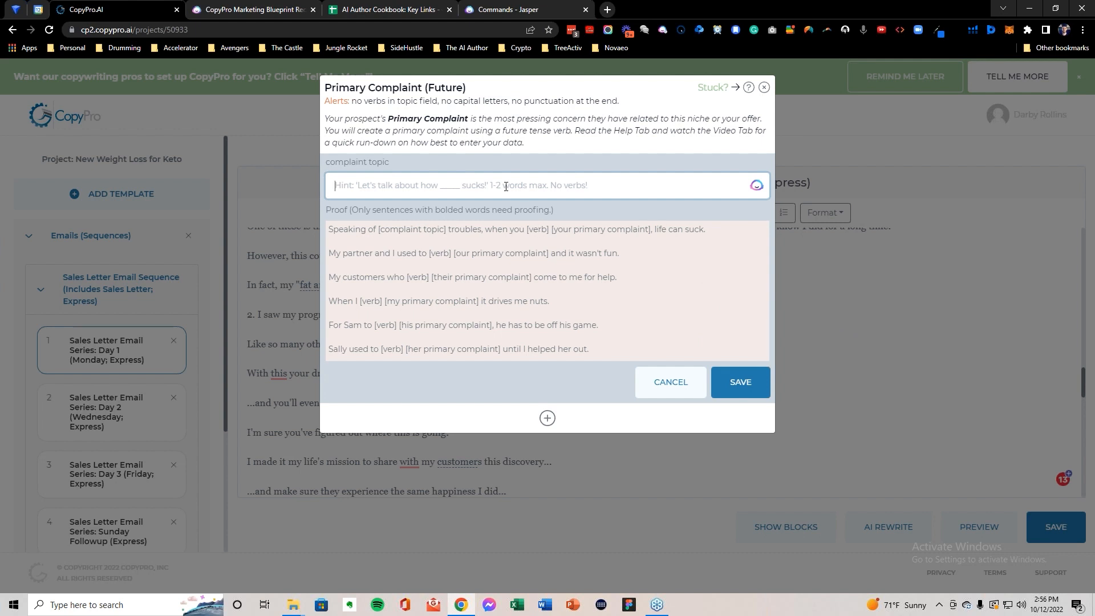
type("fat loss")
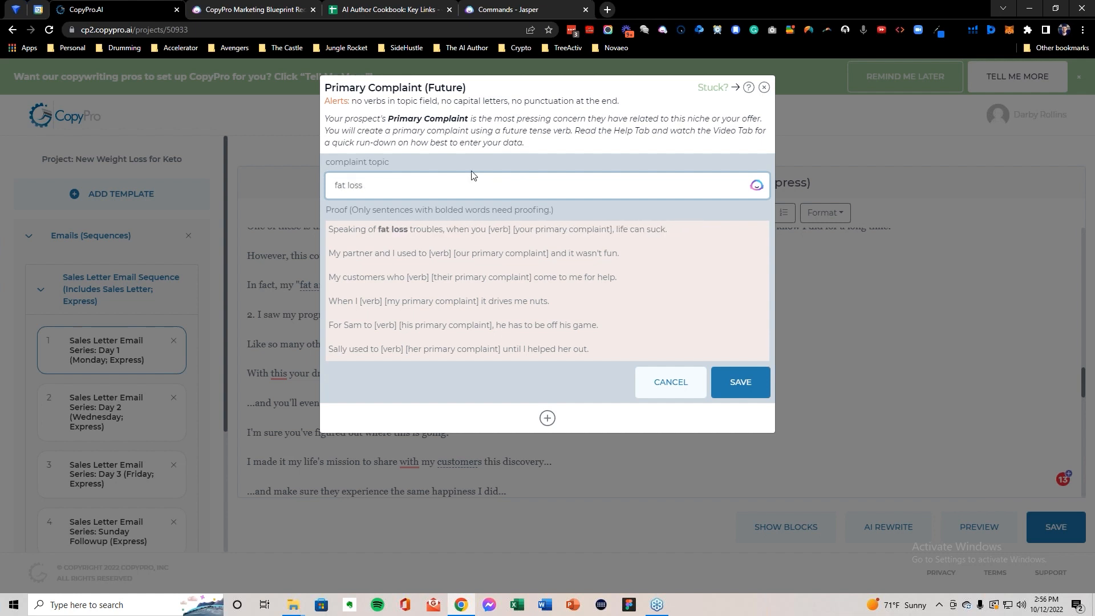
left_click(735, 383)
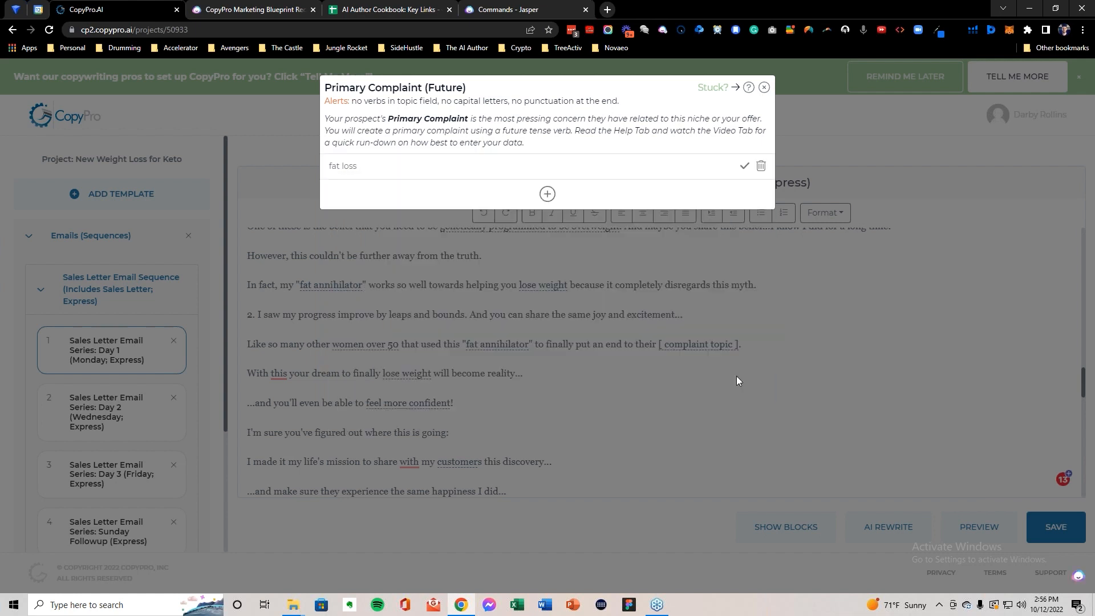
left_click(744, 166)
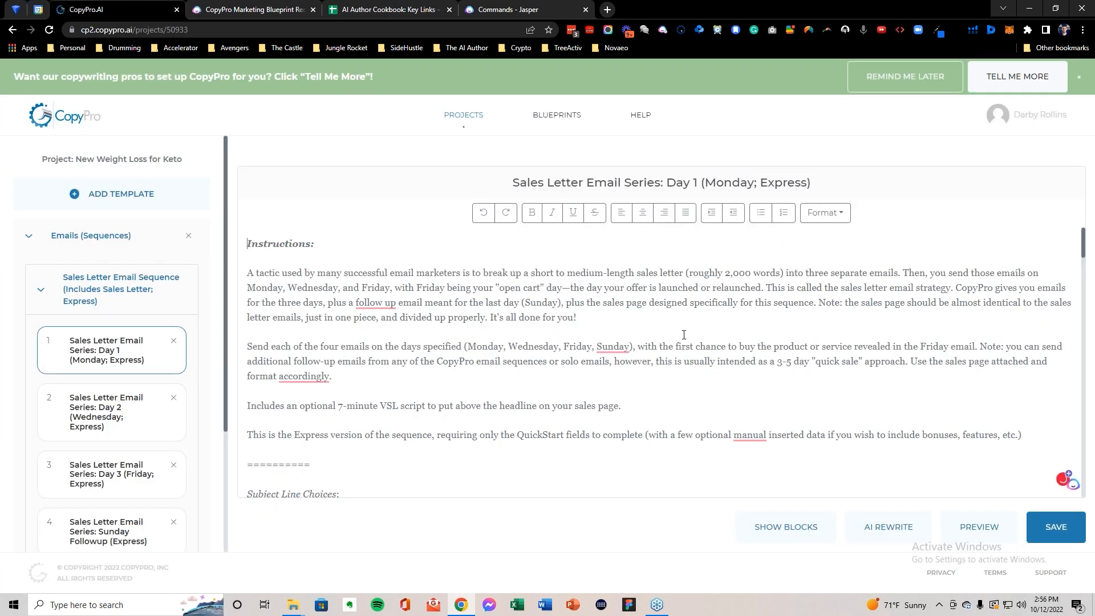
scroll(693, 382, "down", 1)
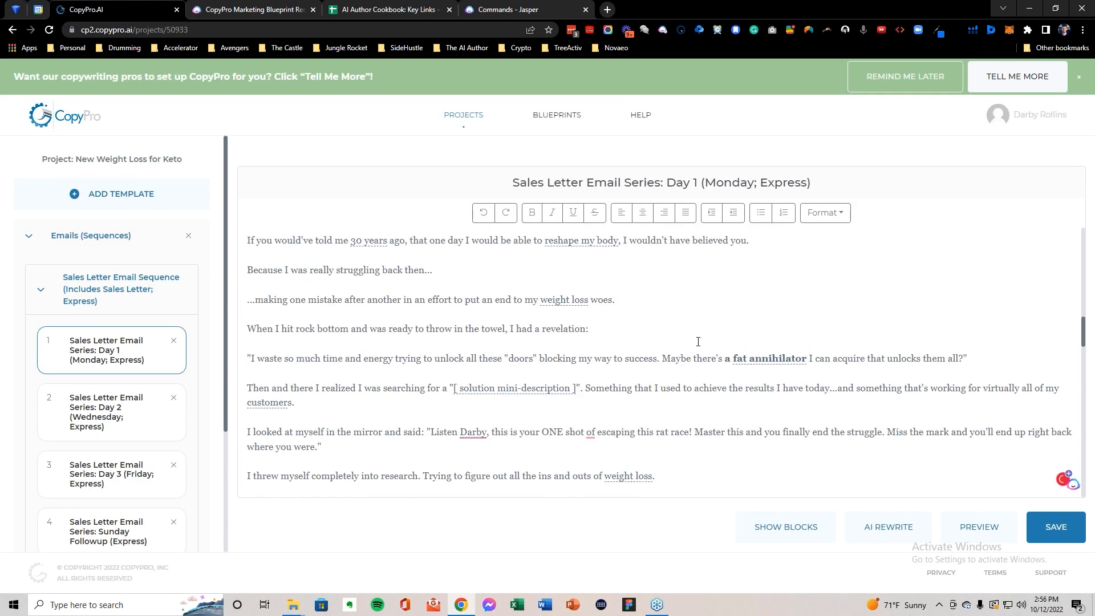
scroll(701, 342, "down", 6)
scroll(707, 351, "down", 1)
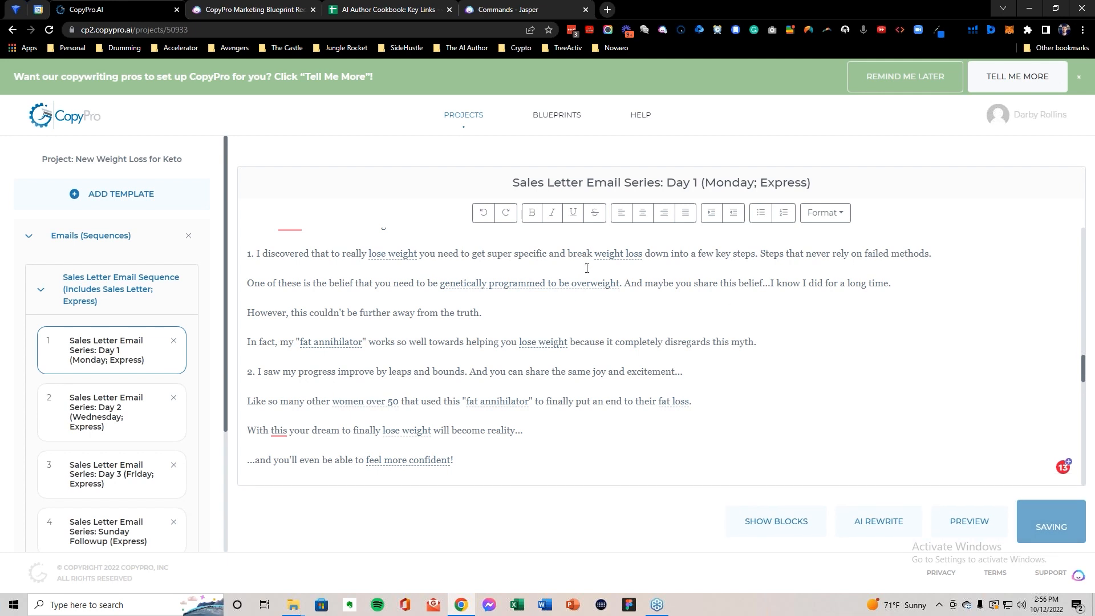
Step: Preview the finished Day 1 email and check it through to the end for placeholders that are still unfilled
left_click(966, 529)
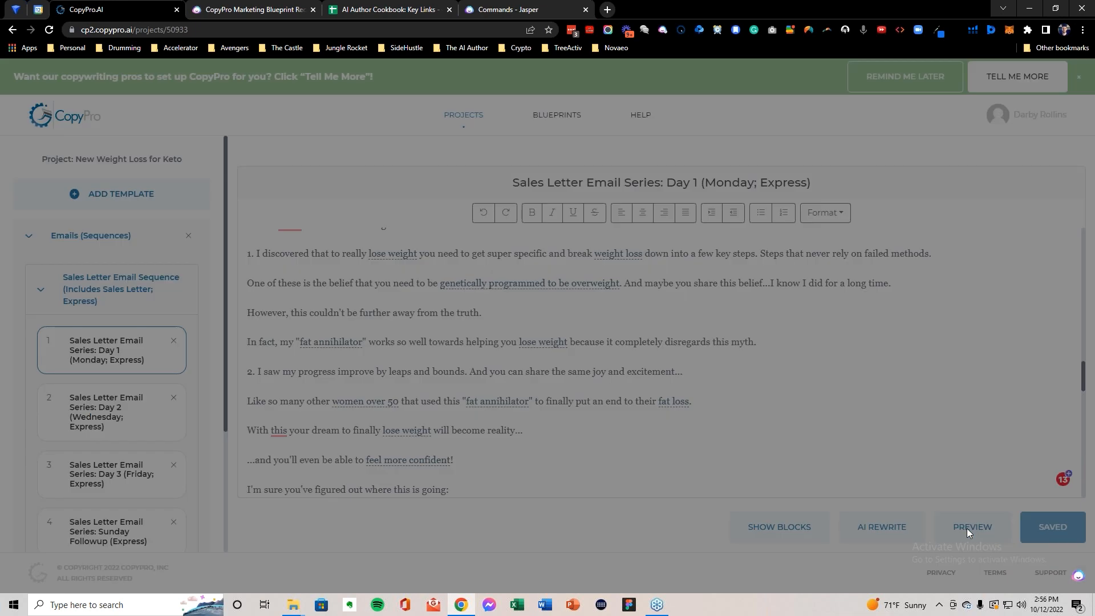
scroll(405, 318, "down", 7)
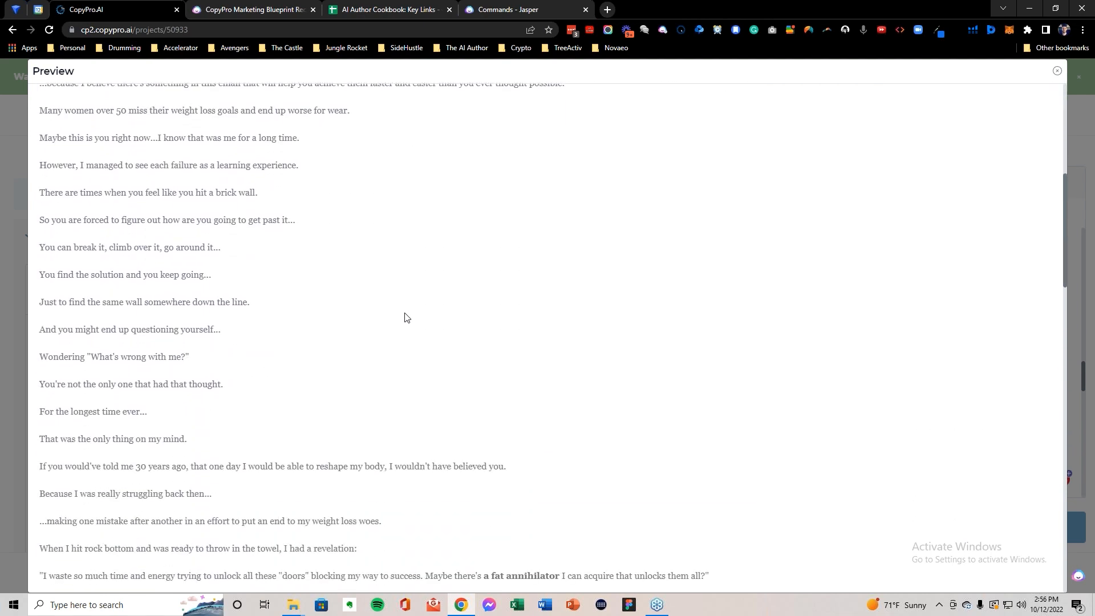
scroll(406, 314, "down", 3)
scroll(408, 311, "down", 8)
scroll(412, 311, "down", 8)
scroll(418, 311, "down", 5)
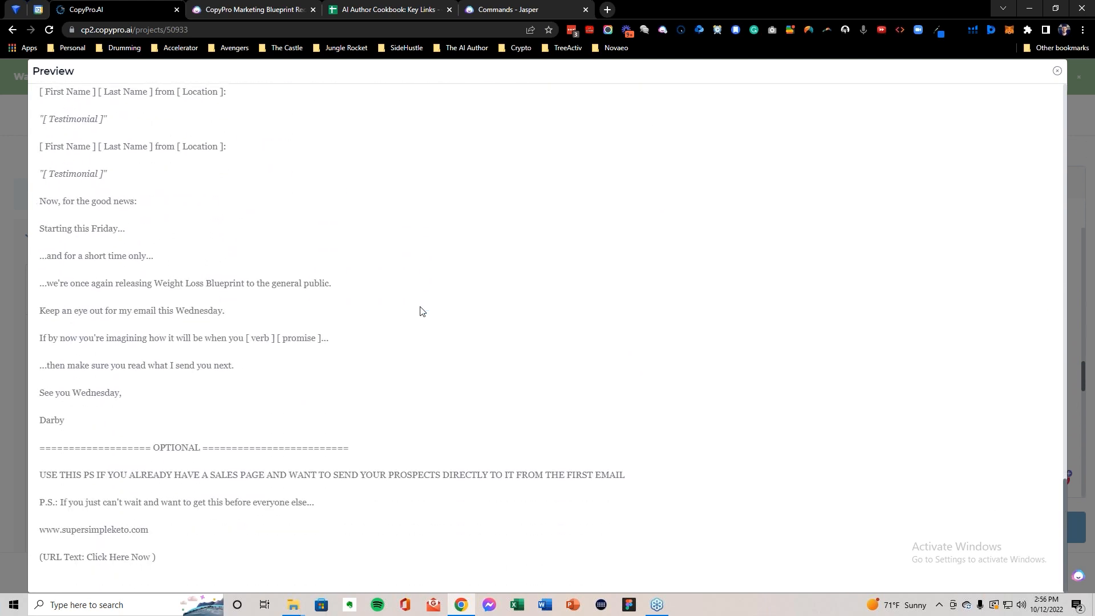
scroll(342, 341, "up", 2)
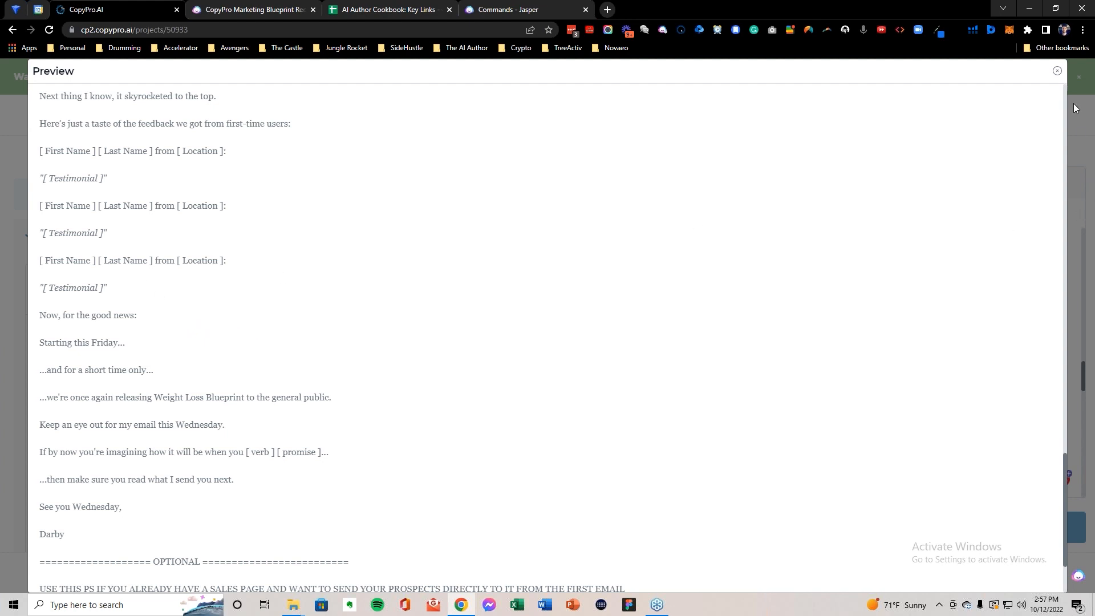
left_click(1058, 72)
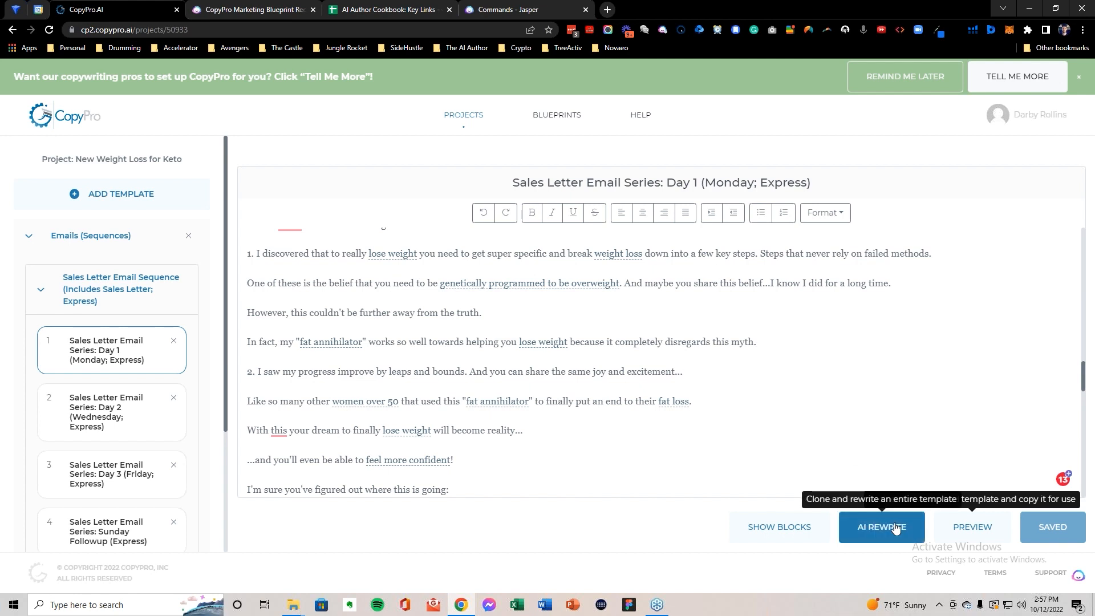
Step: Delete the instructions block above the subject line choices in the Day 1 email, including its separator line
scroll(820, 399, "up", 5)
scroll(820, 400, "up", 10)
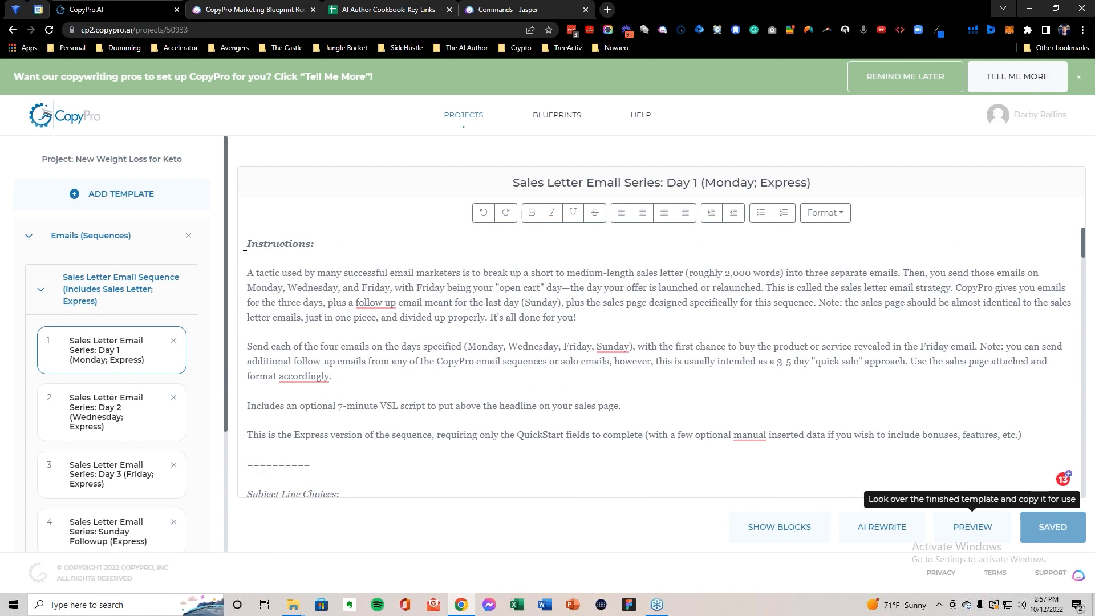
left_click_drag(247, 239, 531, 461)
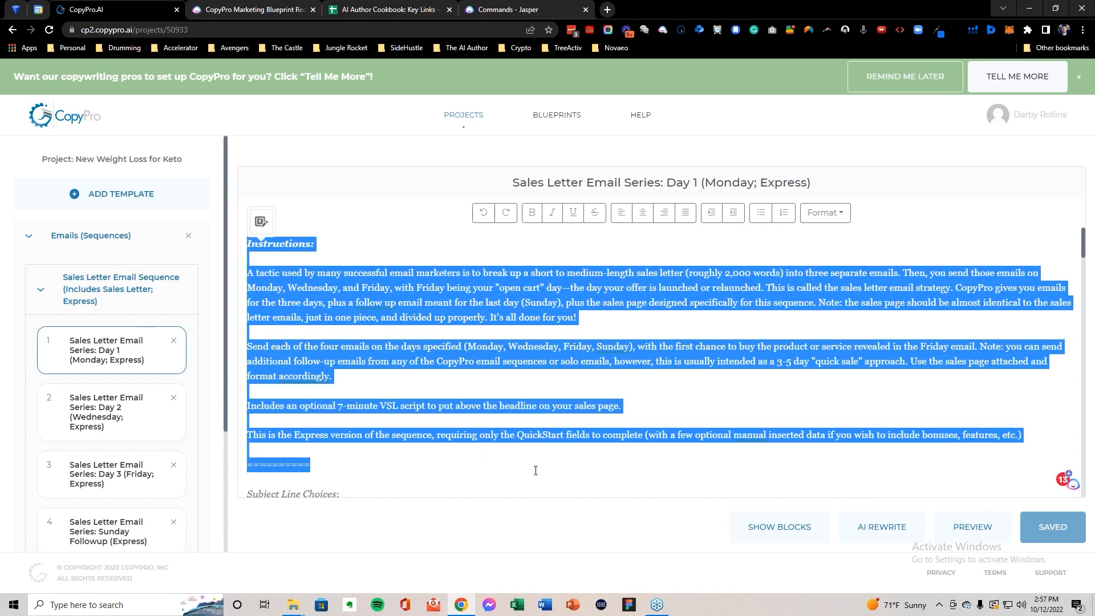
key("BackSpace")
key("Delete")
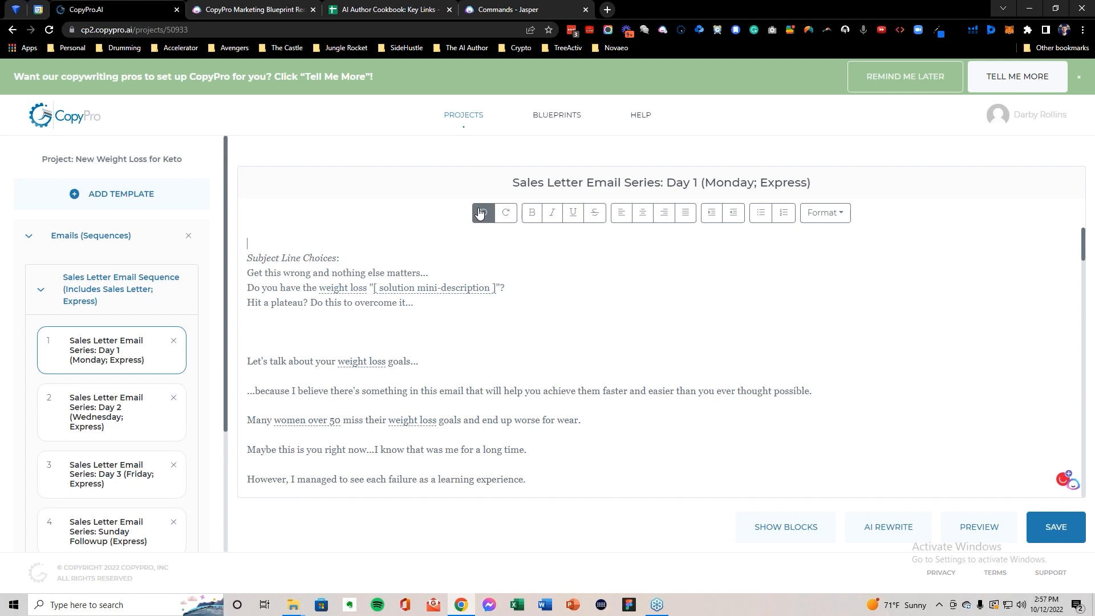
Step: Fill the subject line's solution mini-description with "fat annihilator", remove "weight loss" before it, and save the email
left_click(416, 292)
left_click(744, 143)
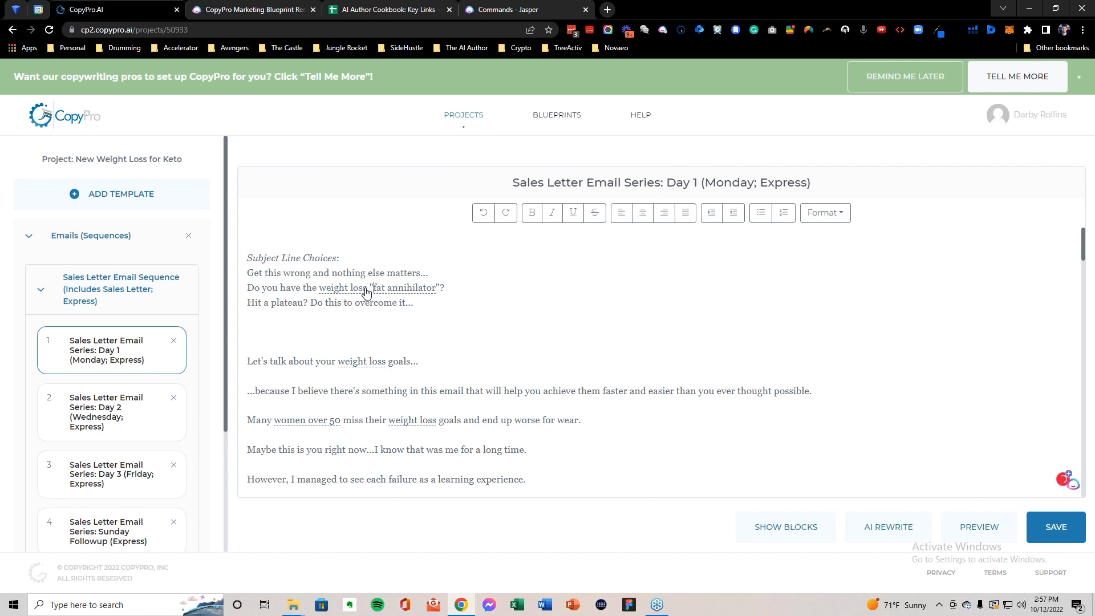
left_click_drag(369, 288, 320, 294)
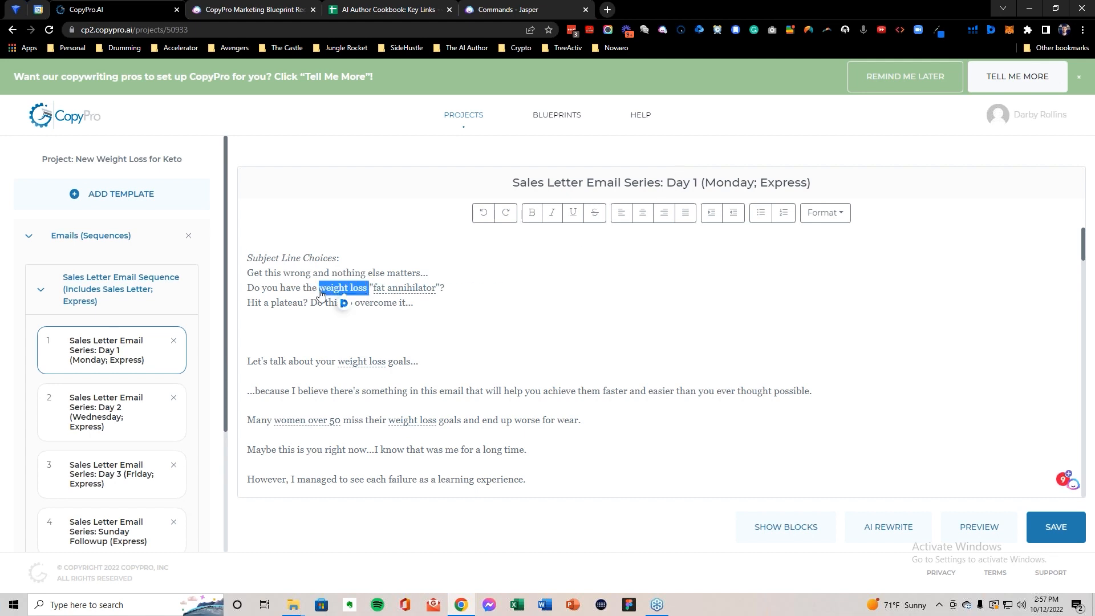
key("BackSpace")
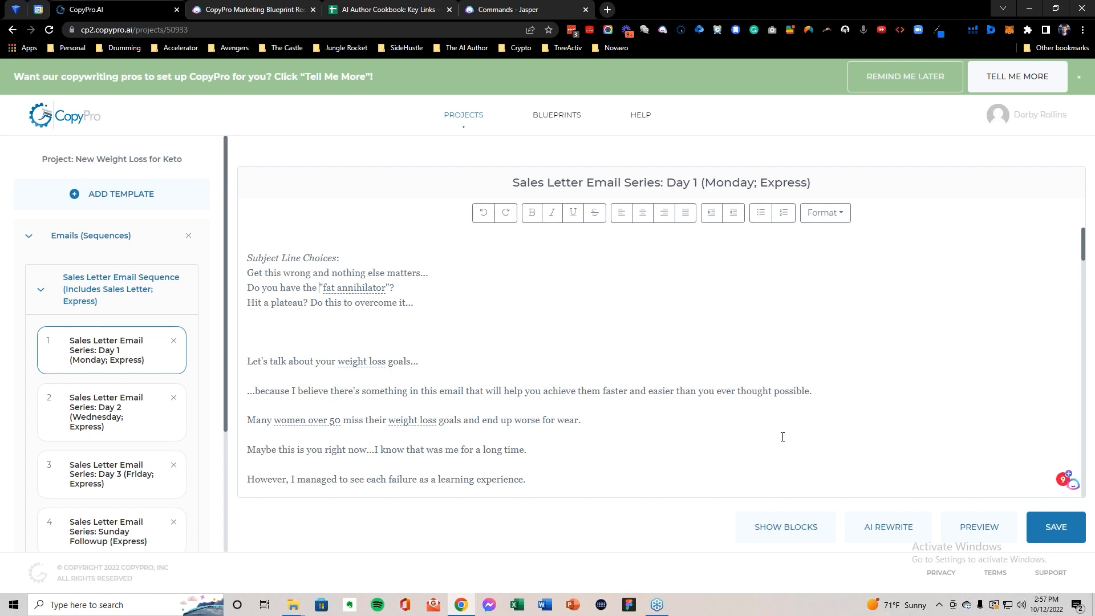
left_click(1052, 526)
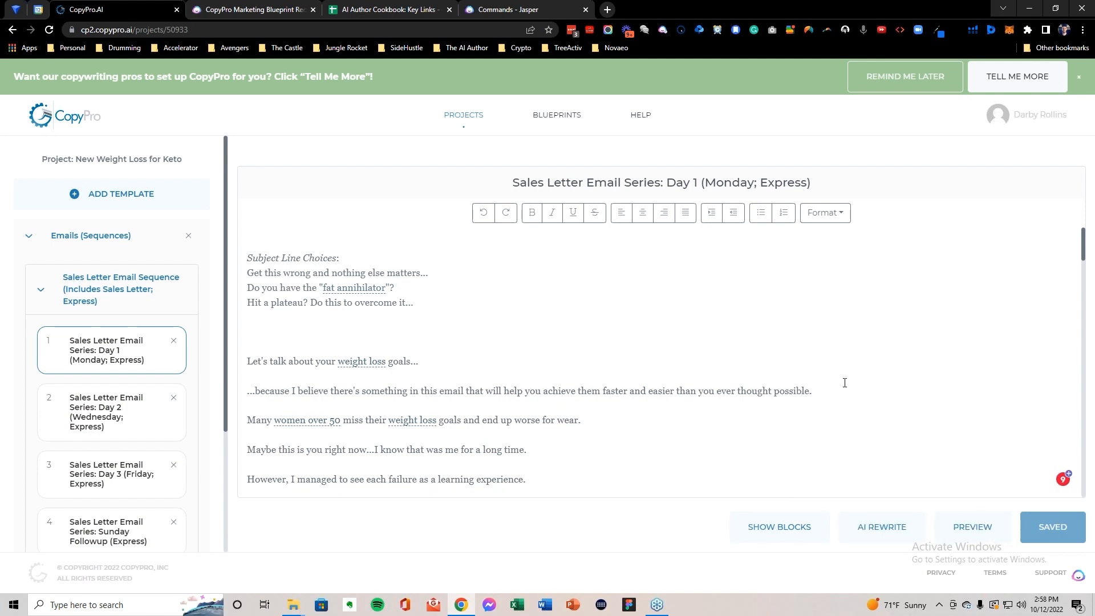
Step: Create an AI rewrite of the Day 1 email and accept the correction of "any more" to "anymore" in its second paragraph
left_click(893, 537)
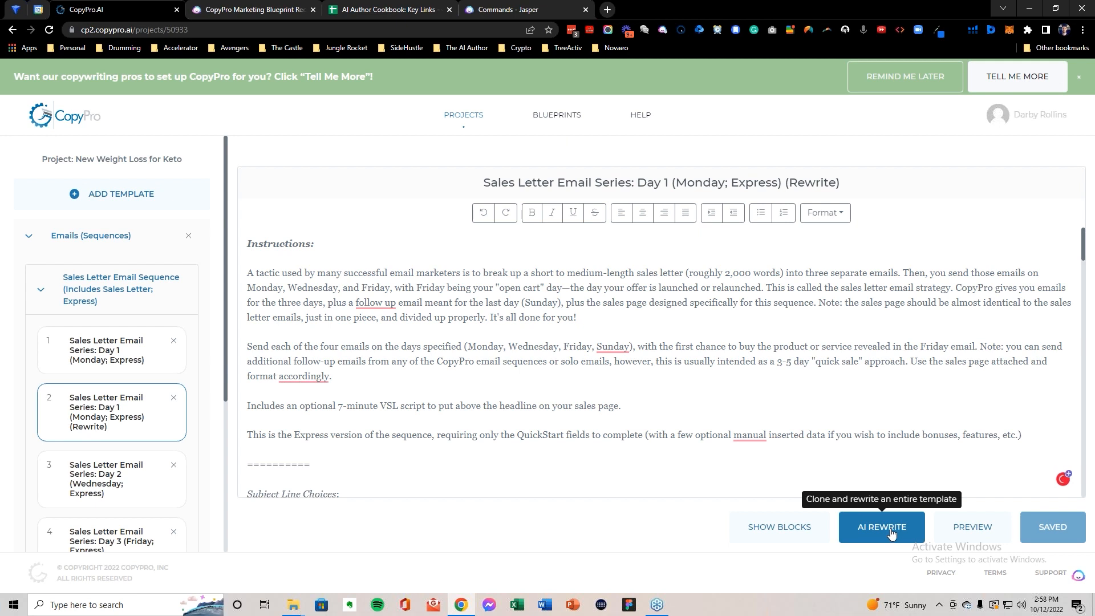
scroll(647, 351, "down", 4)
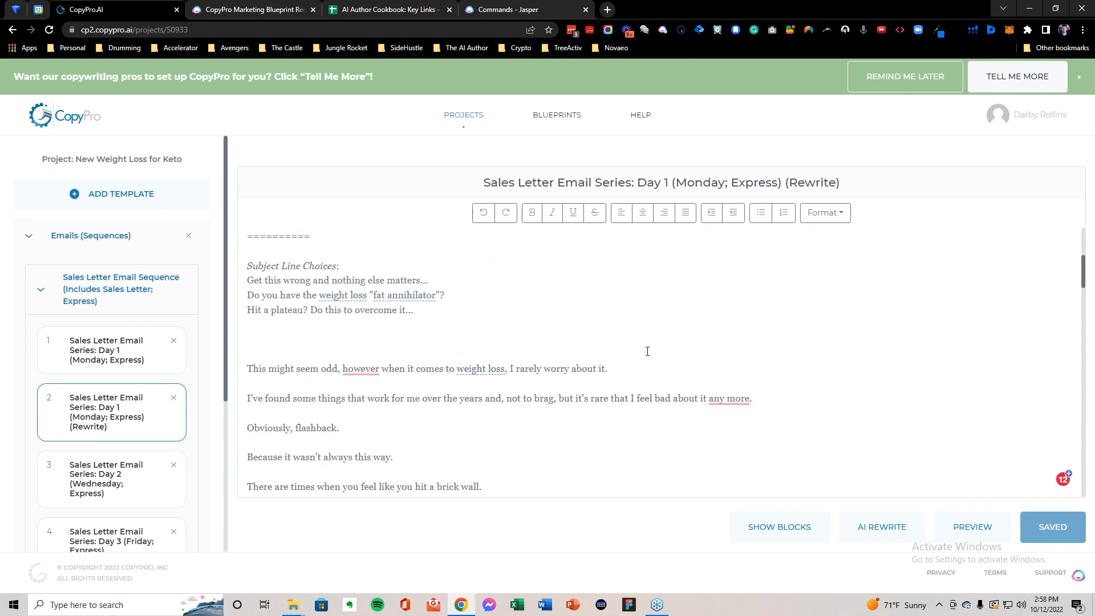
scroll(629, 333, "down", 1)
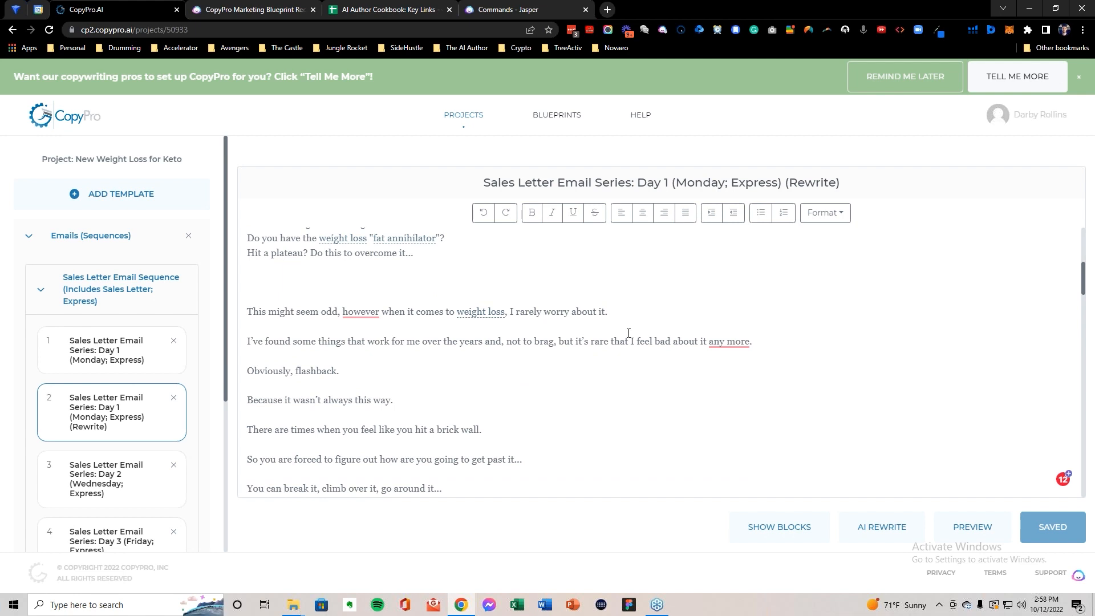
mouse_move(719, 346)
left_click(725, 374)
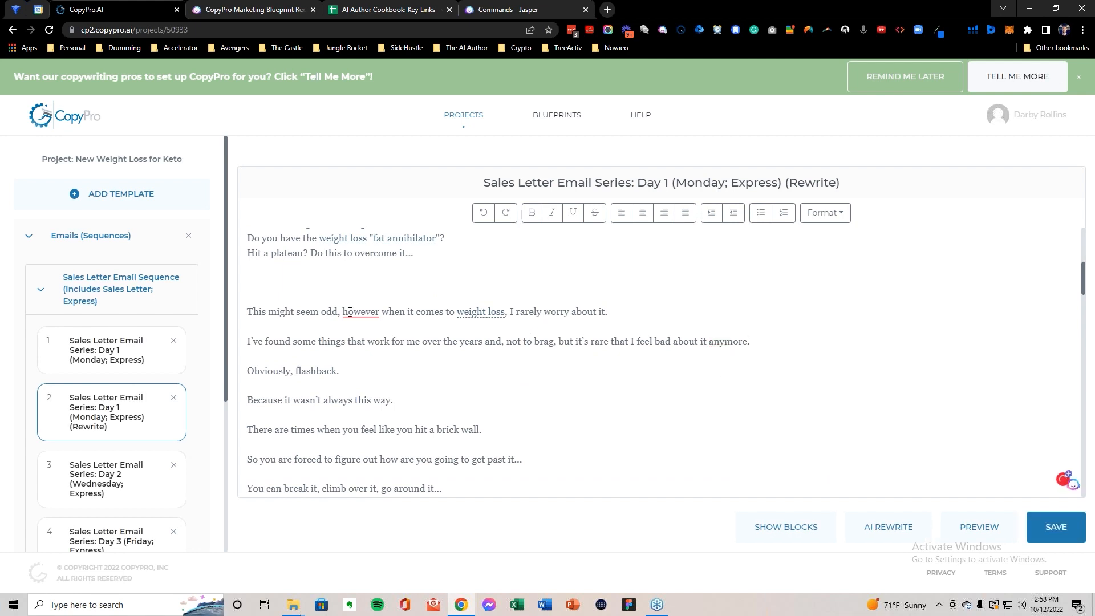
Step: Try the suggested comma after "however" in the rewrite's opening sentence and undo it
mouse_move(360, 312)
left_click(377, 343)
scroll(447, 293, "down", 1)
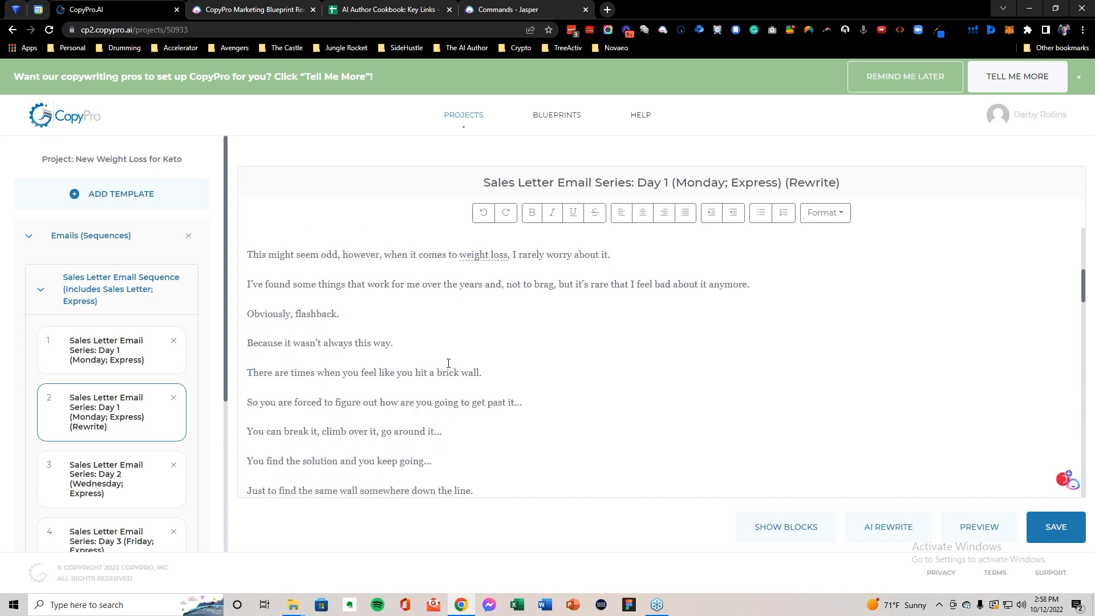
key("ctrl+z")
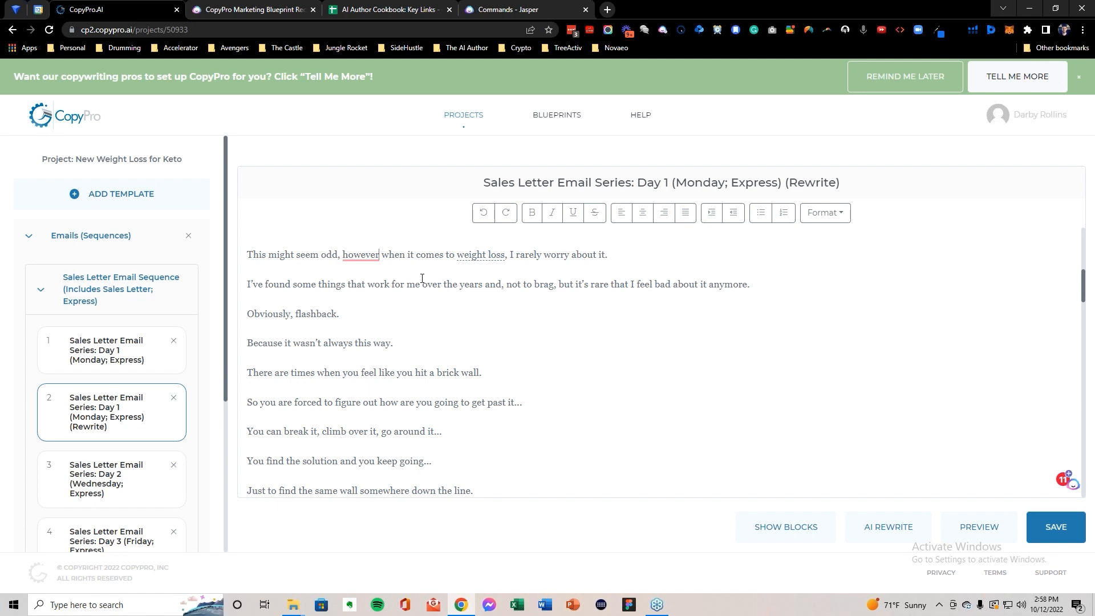
Step: Save the edits made to the Day 1 rewrite
scroll(421, 283, "down", 2)
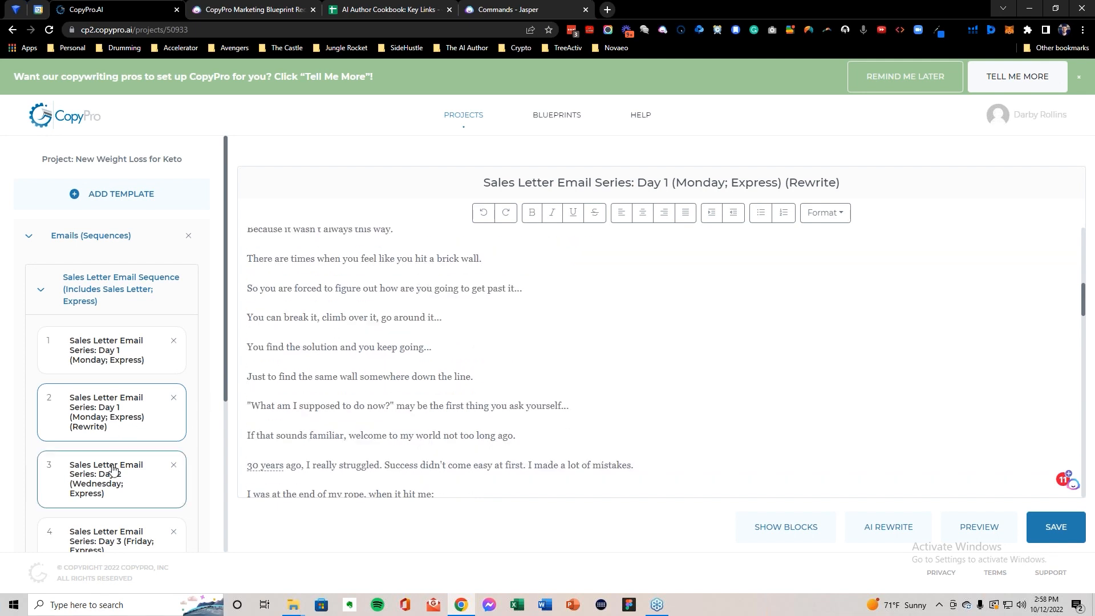
left_click(111, 354)
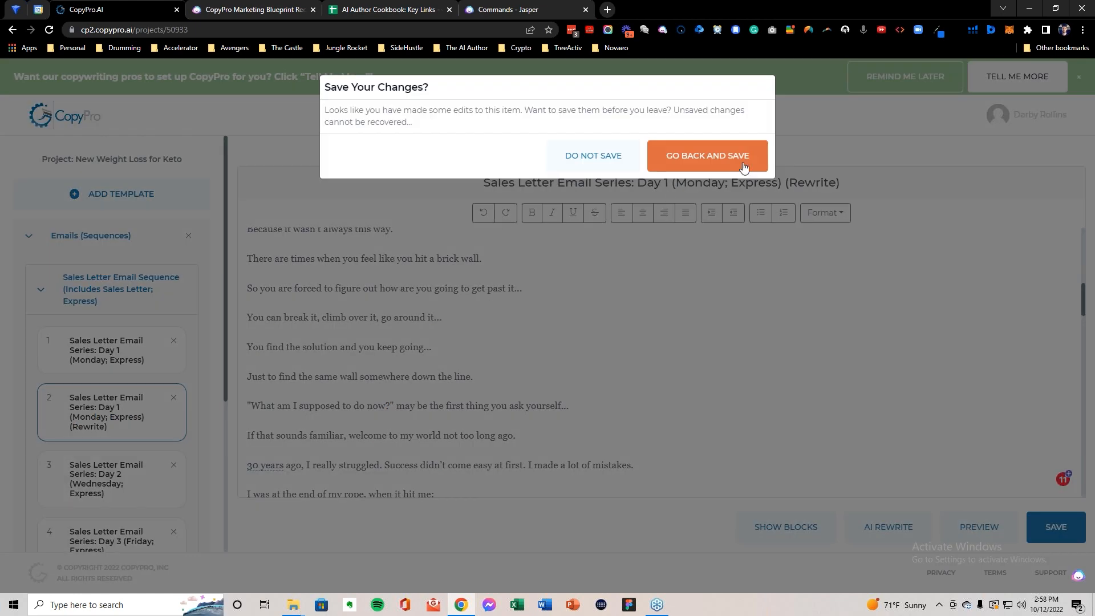
left_click(701, 158)
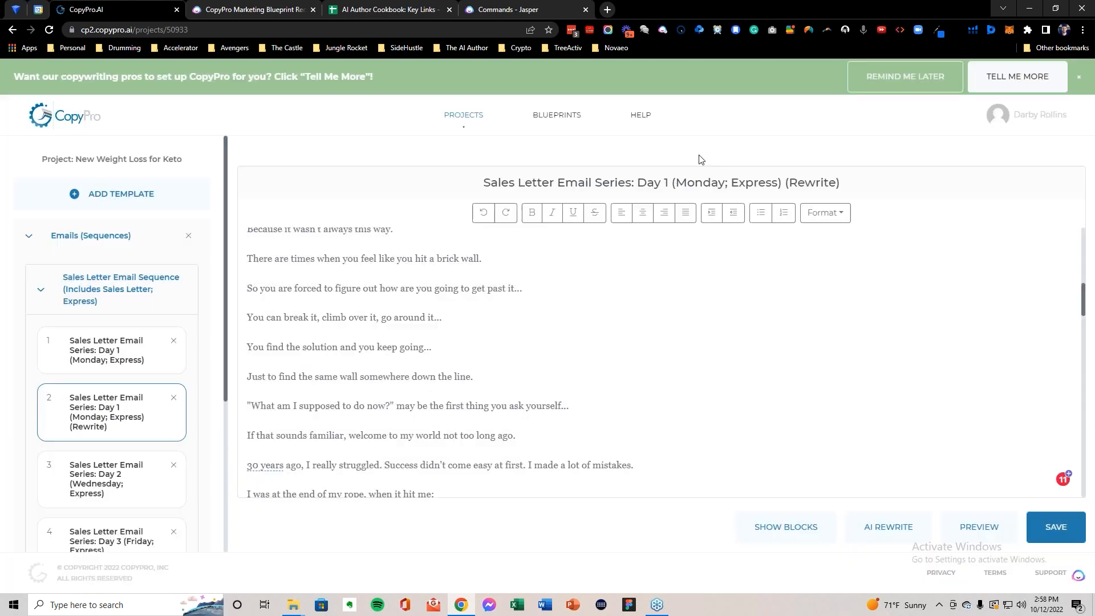
left_click(1067, 511)
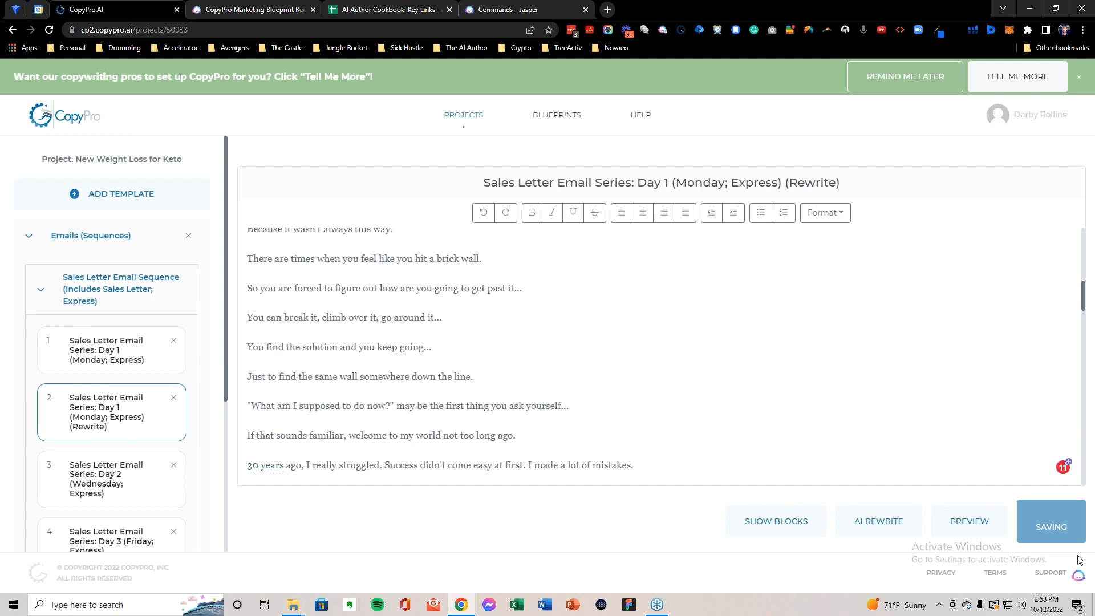
Step: Open the original Day 1 email and review its opening against the rewrite
left_click(118, 371)
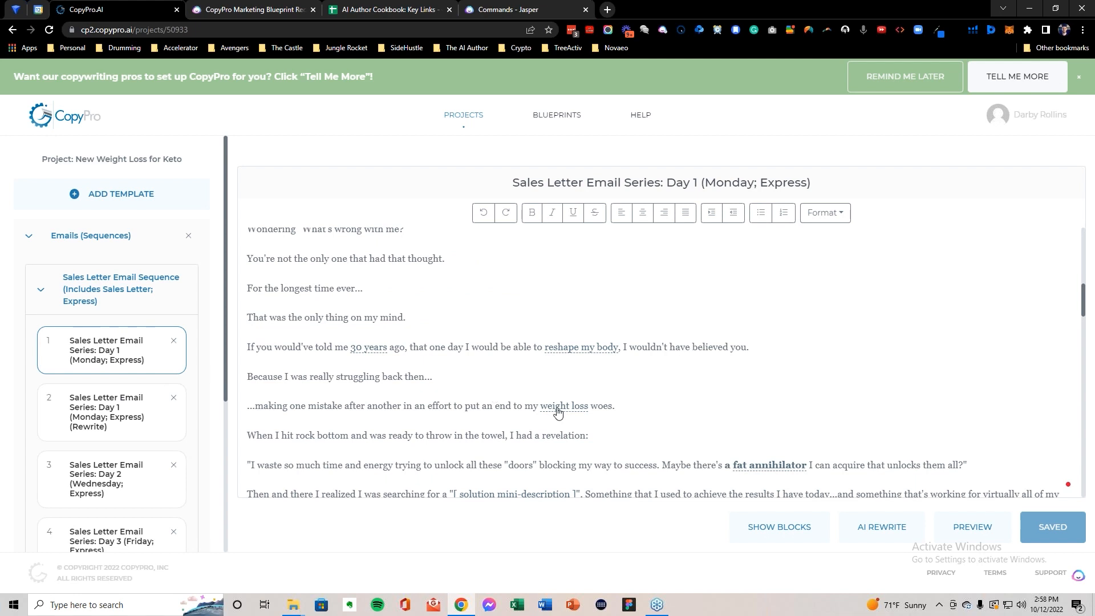
scroll(564, 413, "up", 10)
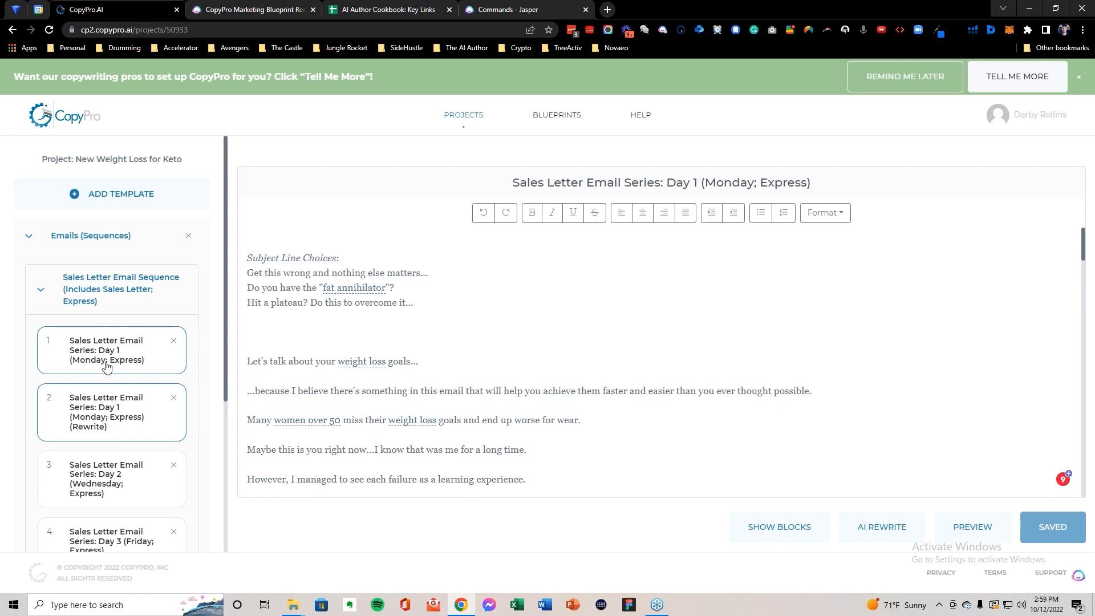
Step: Open the Day 1 rewrite and delete the instructions block above its subject line choices
left_click(123, 408)
scroll(423, 376, "down", 5)
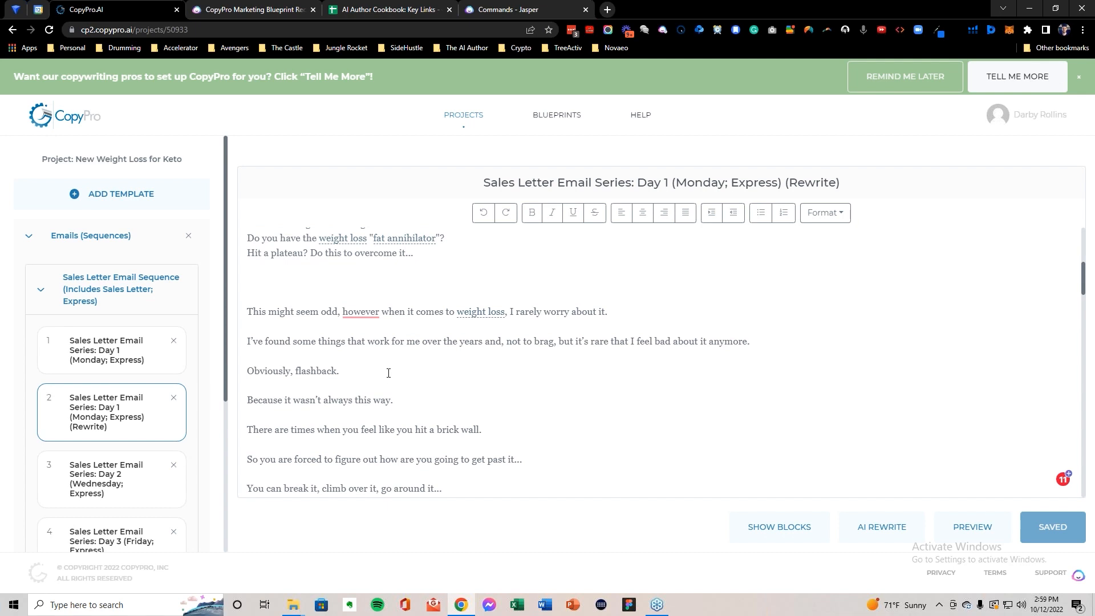
scroll(407, 356, "up", 4)
left_click_drag(349, 406, 213, 140)
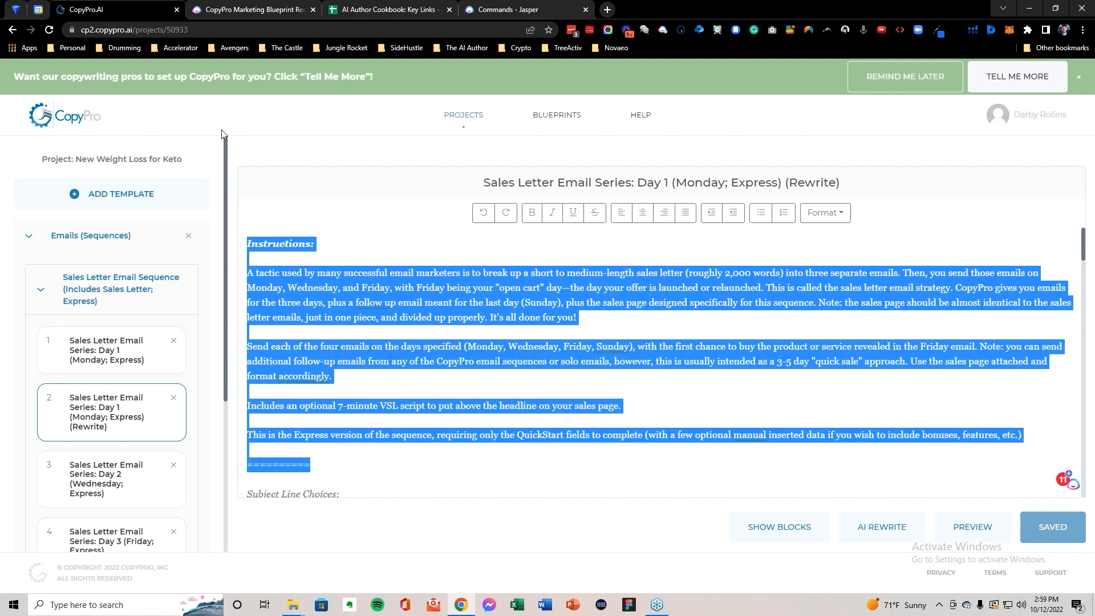
key("BackSpace")
key("Delete")
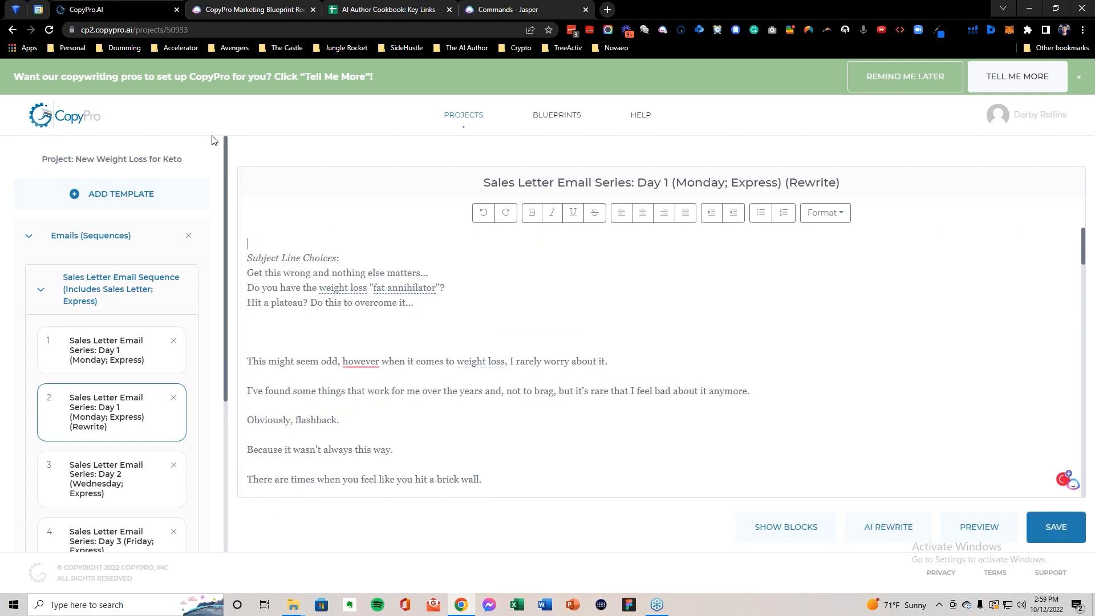
scroll(408, 340, "down", 1)
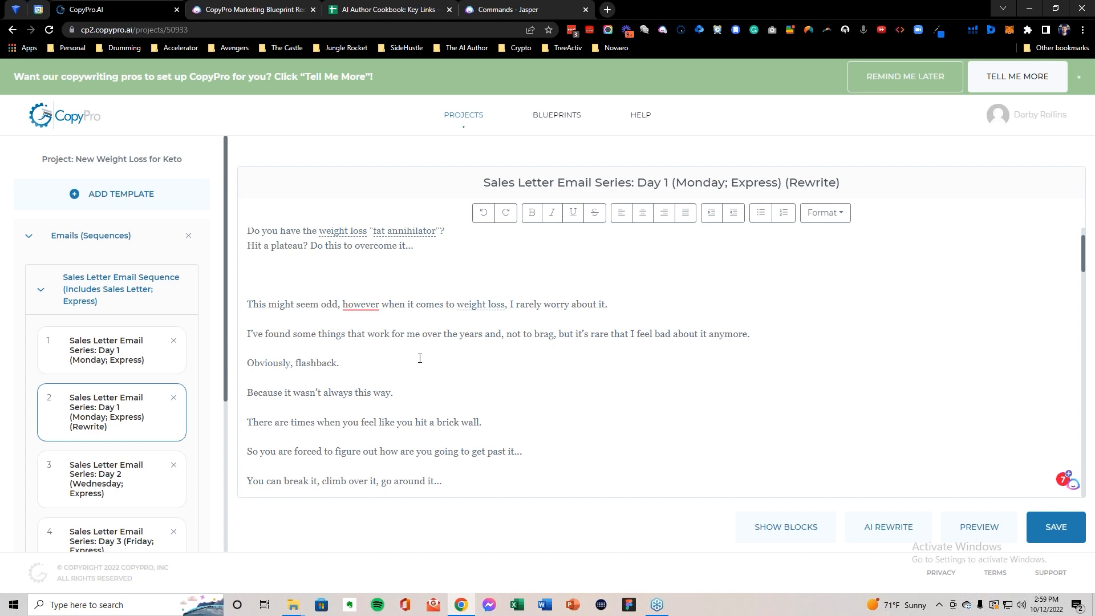
scroll(427, 398, "up", 1)
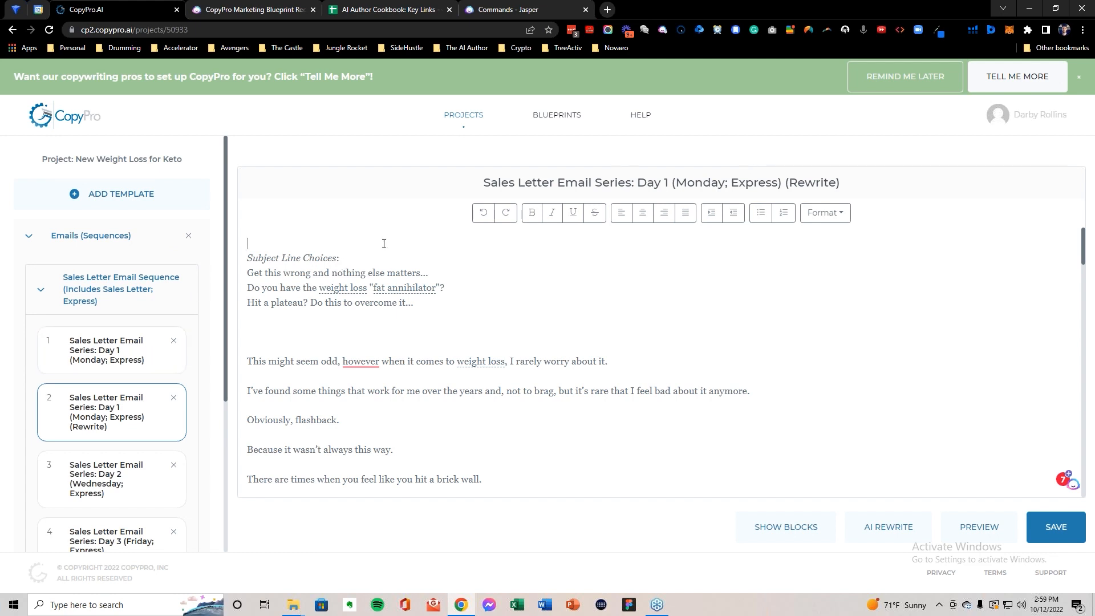
Step: Replace "Rewrite" with "Version 2" in the parentheses of the Day 1 rewrite's title and save the email
triple_click(602, 183)
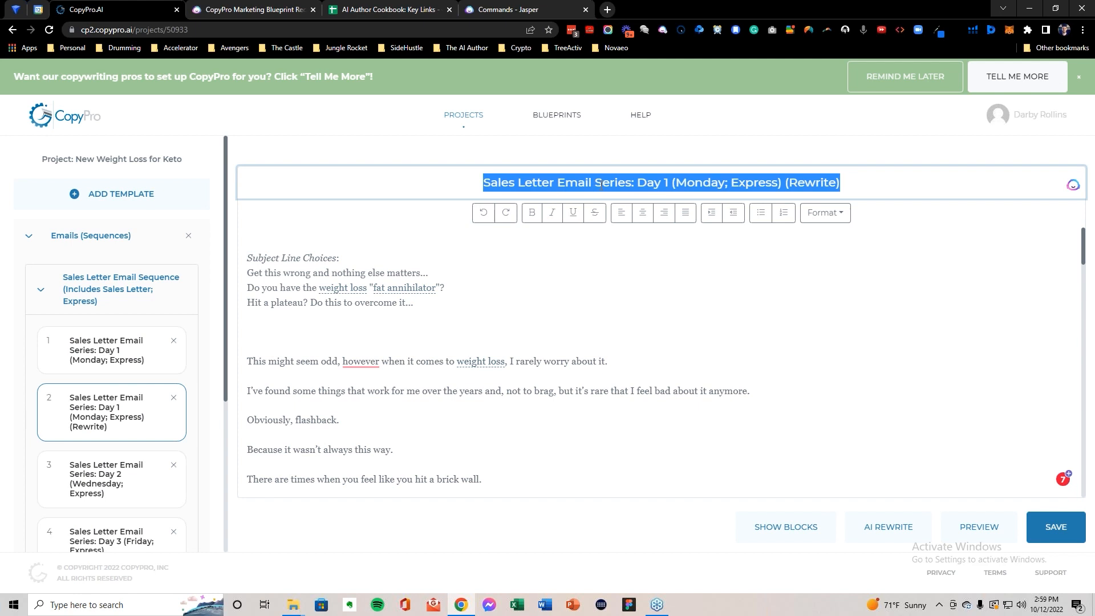
left_click(827, 181)
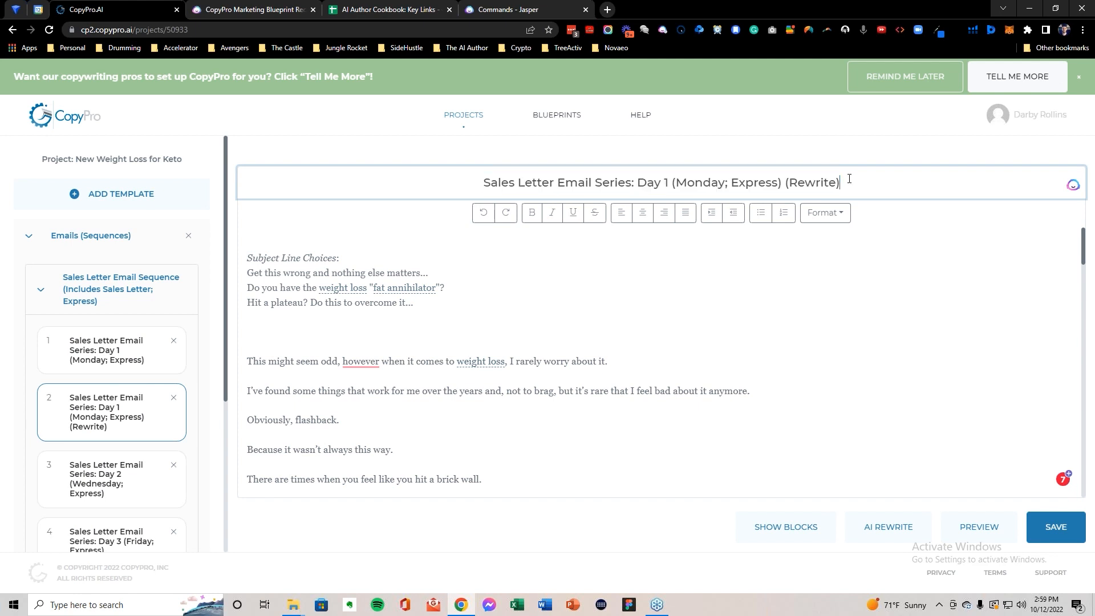
double_click(828, 182)
type("Version 2")
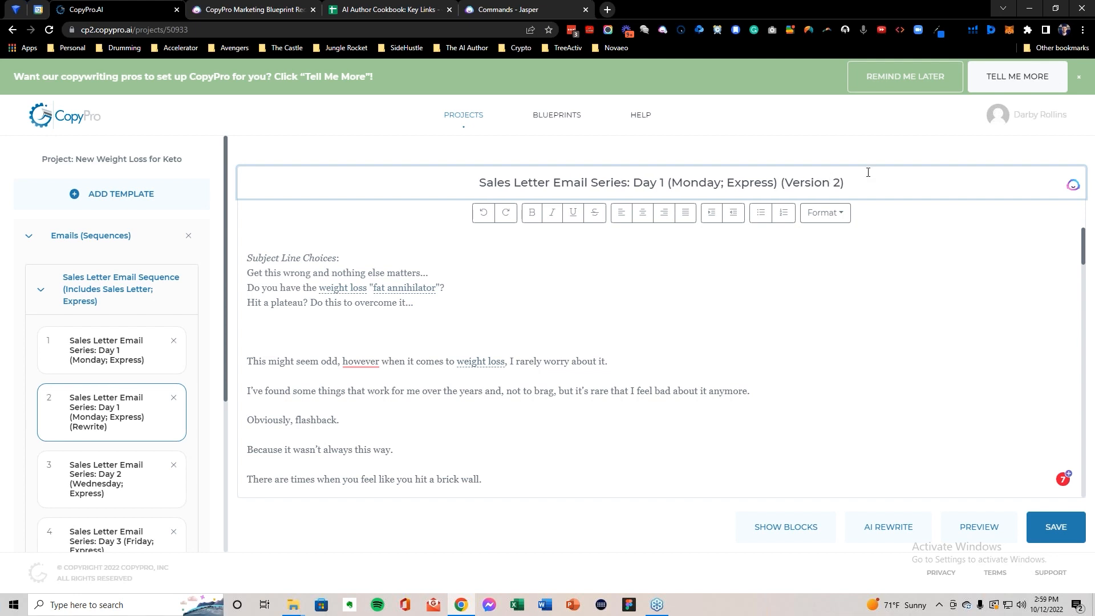
left_click(900, 215)
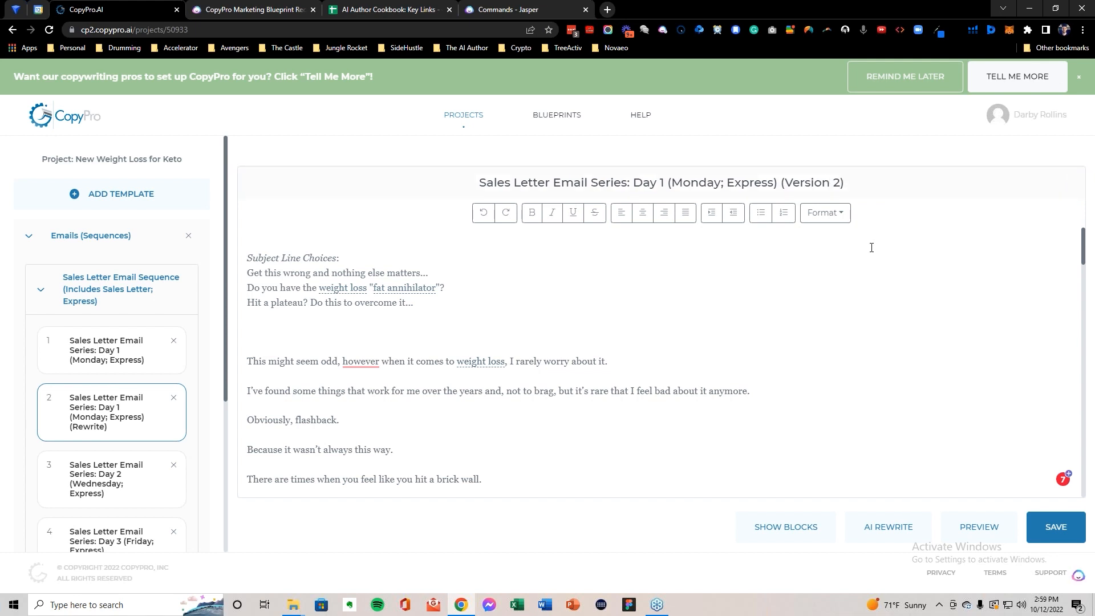
left_click(1055, 528)
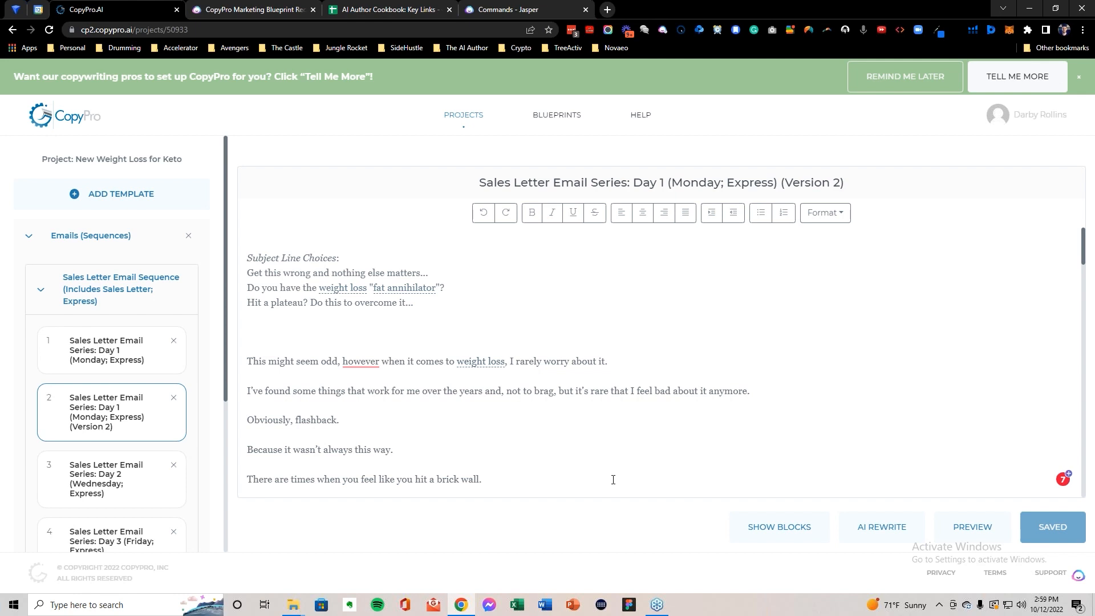
Step: Review the quick and creative AI rewrite suggestions for the original Day 1 email's first two paragraphs without inserting any
left_click(78, 375)
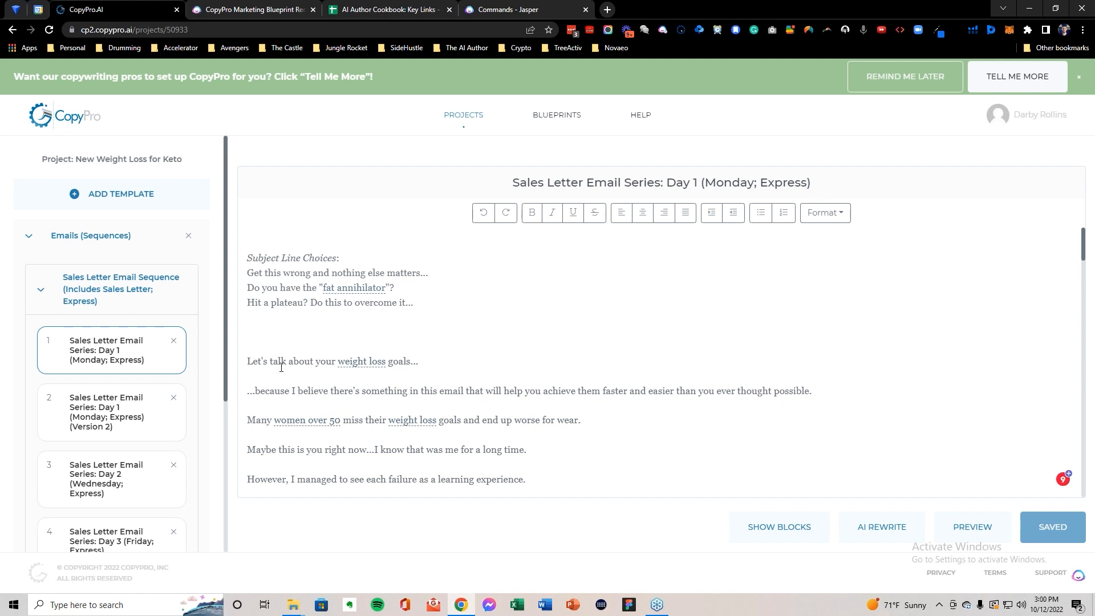
left_click_drag(248, 361, 819, 390)
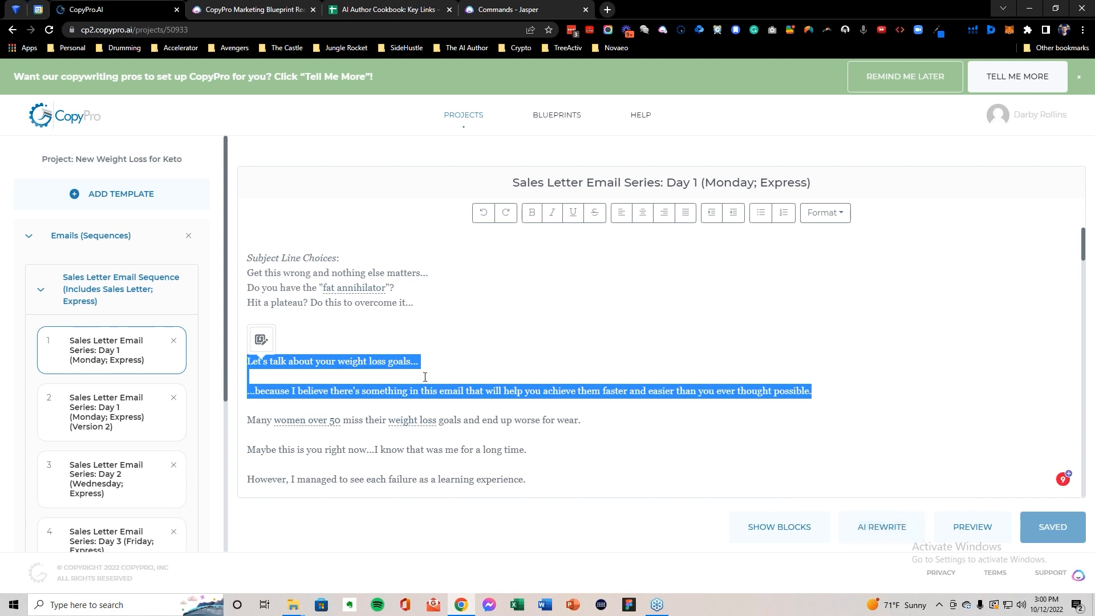
left_click(261, 342)
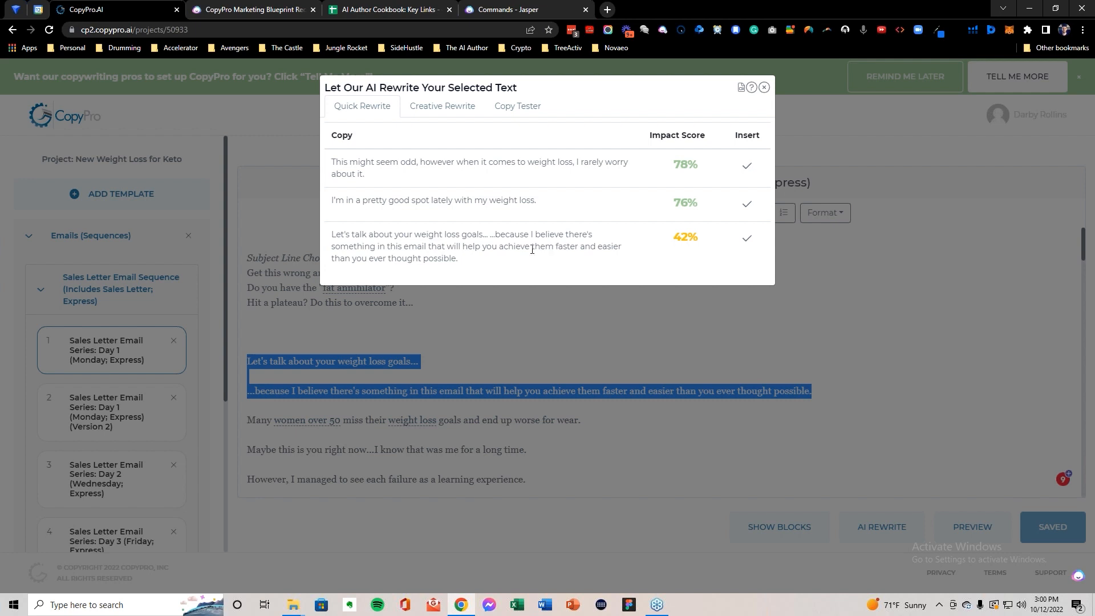
left_click(445, 110)
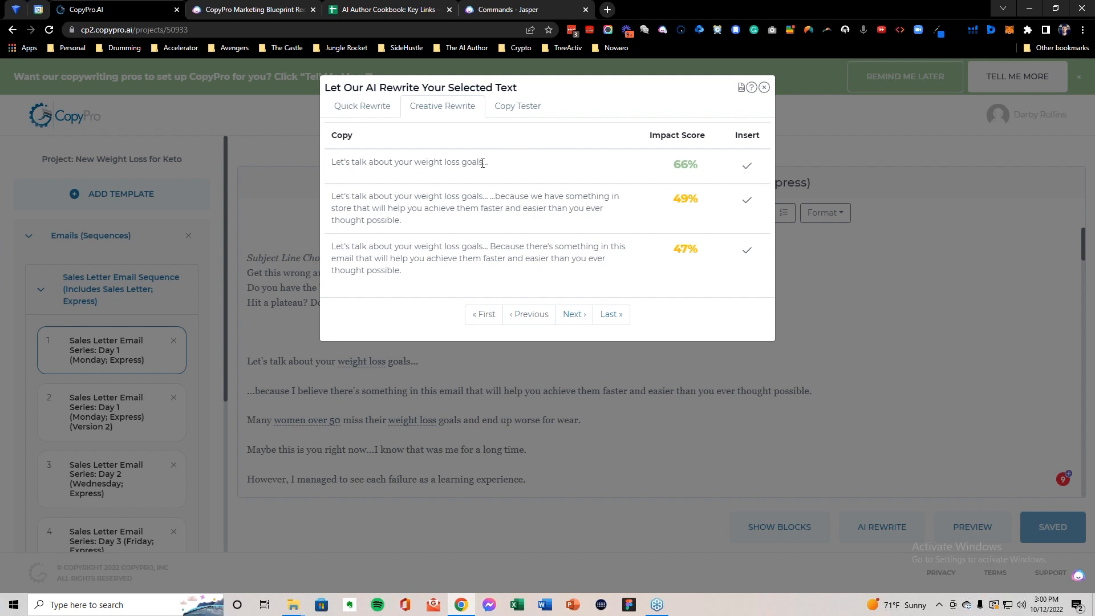
left_click(765, 88)
Step: Copy the original Day 1 email's five opening paragraphs into a new from-scratch document in Jasper
left_click_drag(243, 362, 773, 372)
scroll(777, 391, "down", 2)
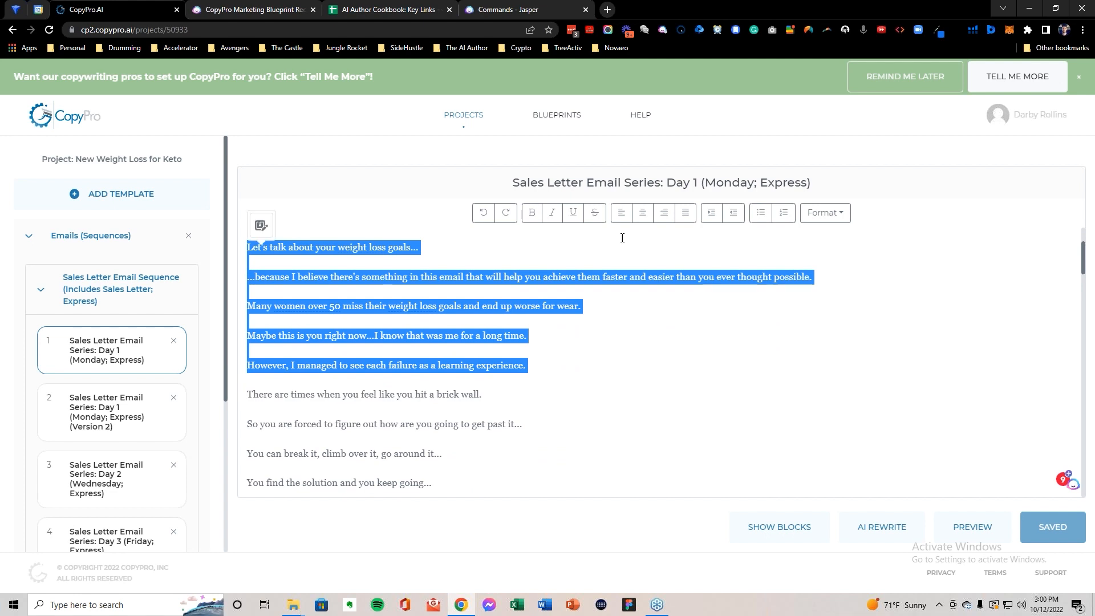
left_click(498, 10)
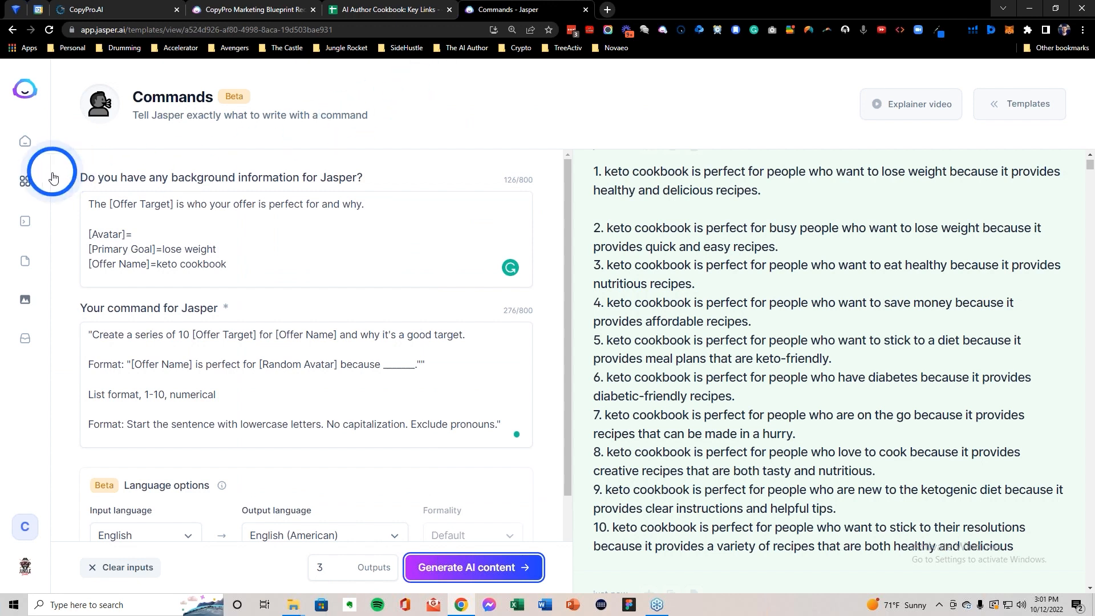
left_click(31, 182)
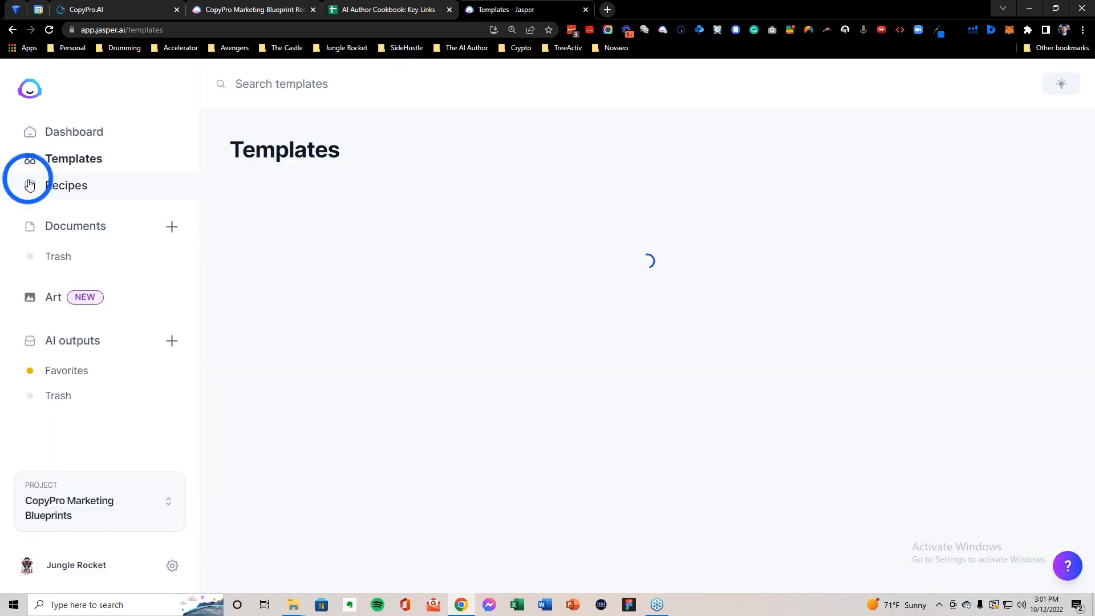
left_click(94, 228)
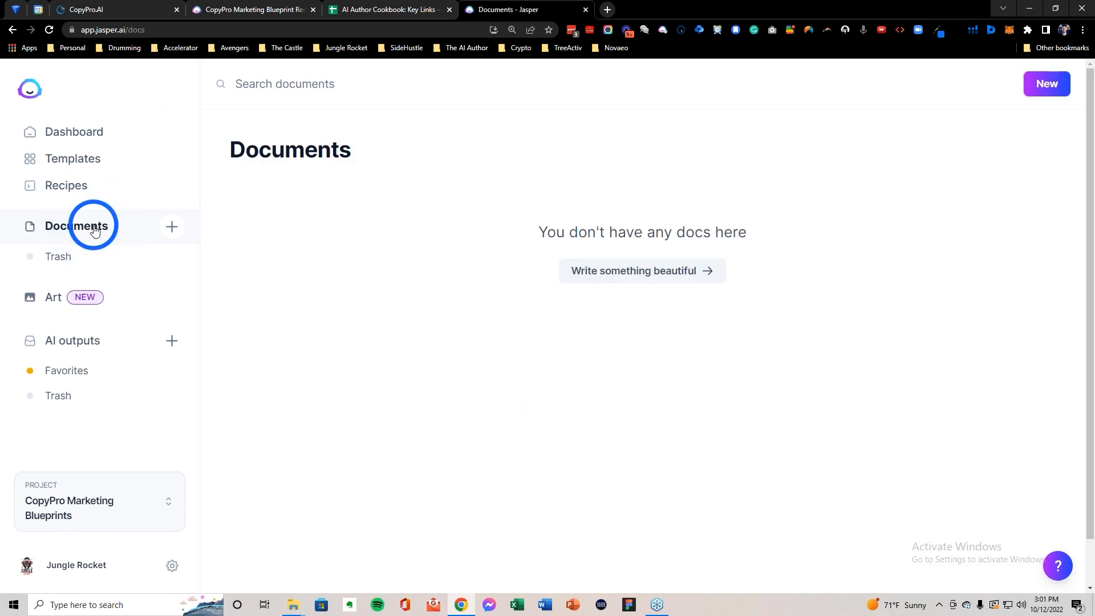
left_click(1043, 85)
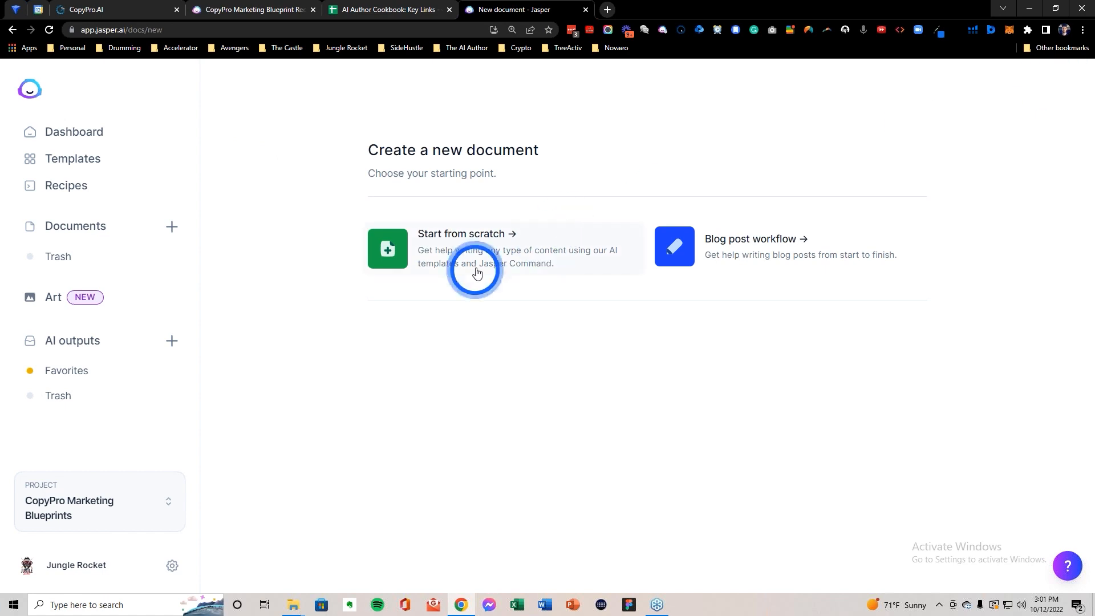
left_click(442, 247)
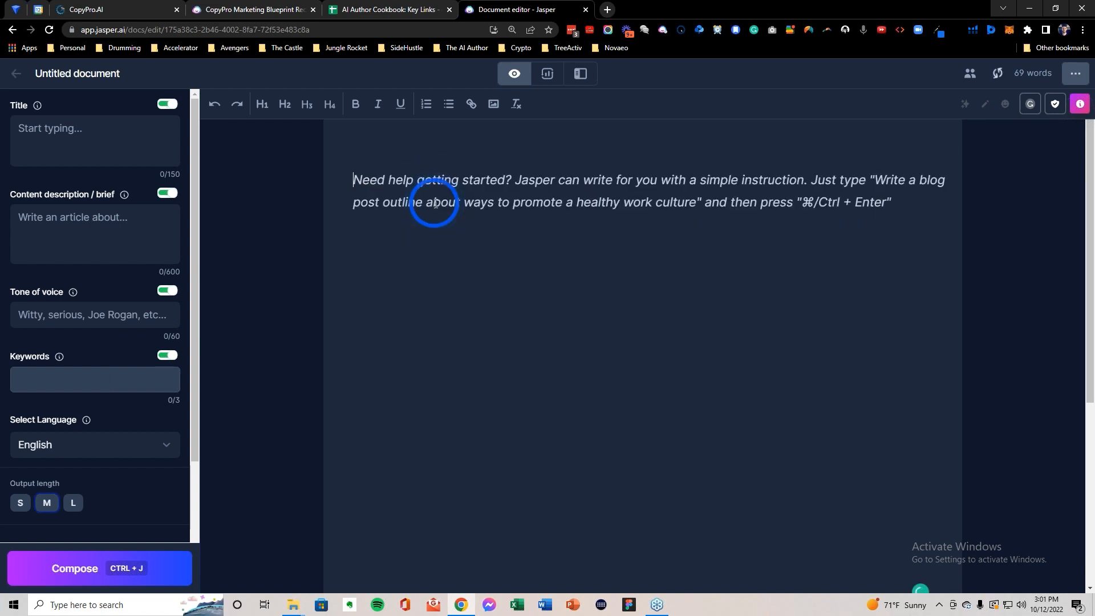
Step: Rephrase the first two paragraphs with AI, regenerate the suggestion once and replace the text with the version starting "Your weight loss goals are important to me"
left_click_drag(351, 179, 641, 238)
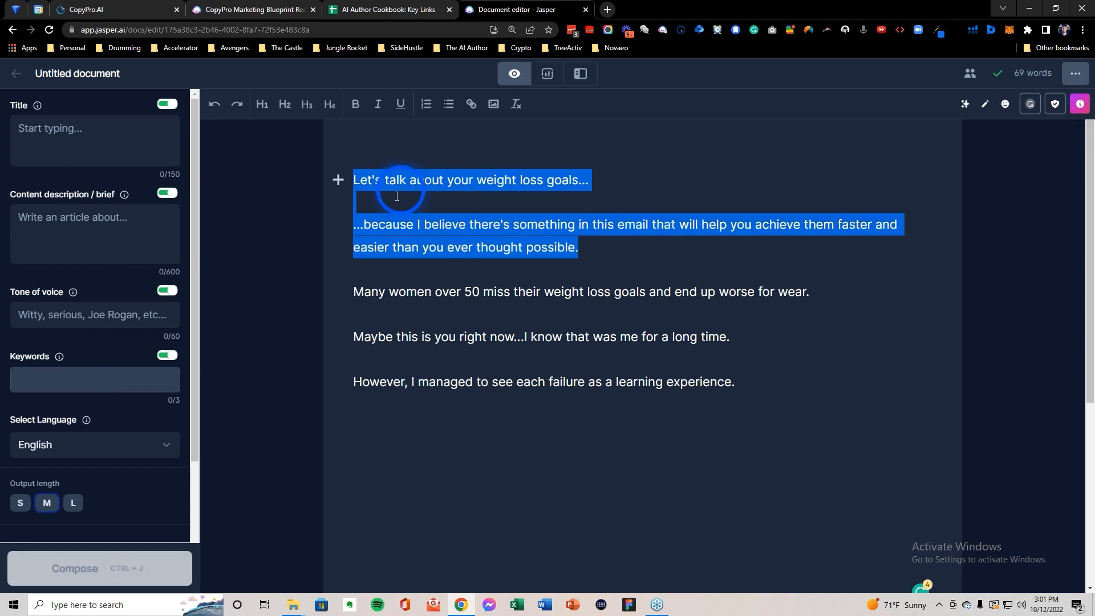
left_click(965, 108)
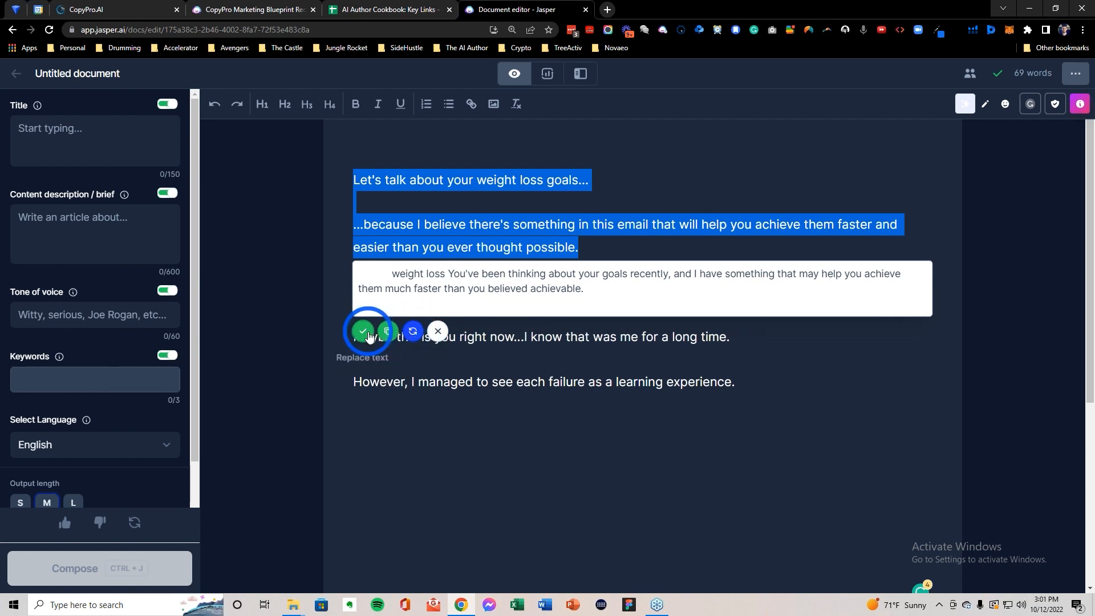
left_click(411, 332)
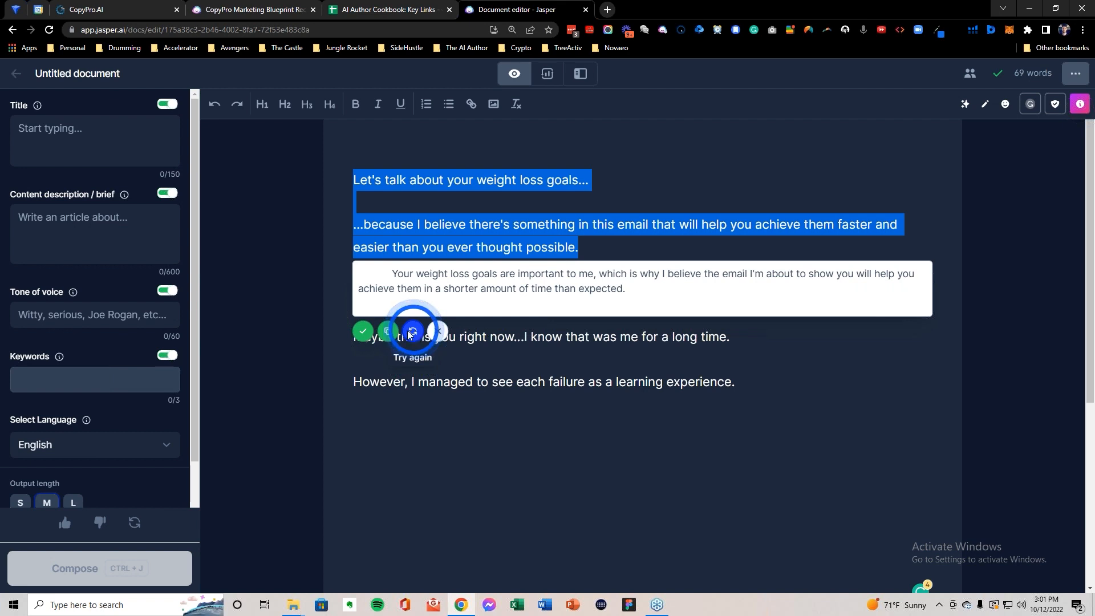
left_click(363, 332)
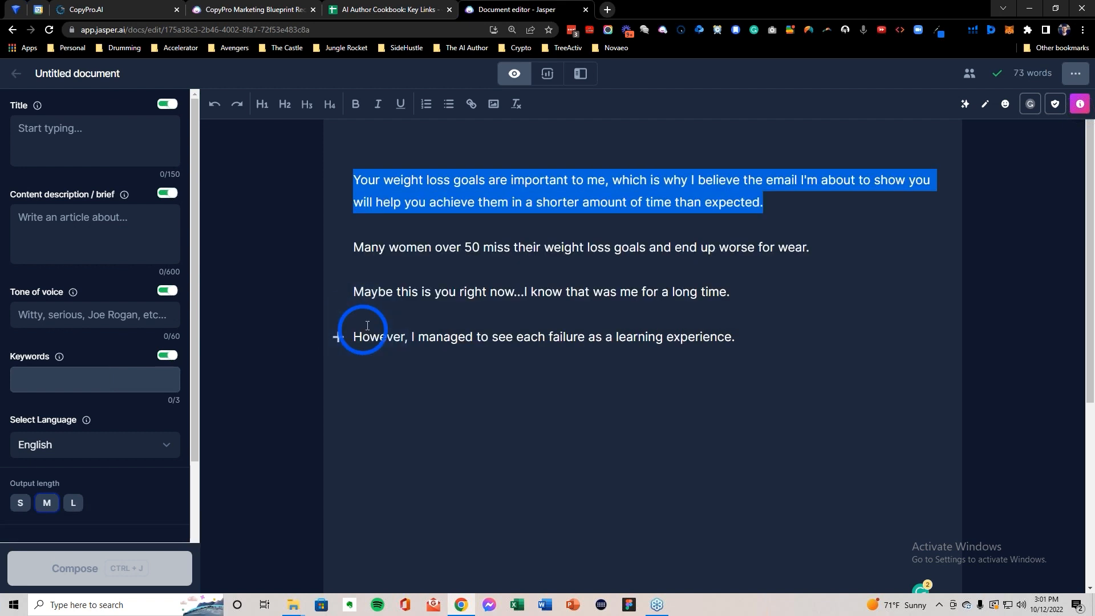
Step: Copy the rephrased paragraph and paste it over the first two paragraphs of the Day 1 email in CopyPro
left_click(572, 198)
left_click_drag(772, 200, 336, 181)
key("ctrl+c")
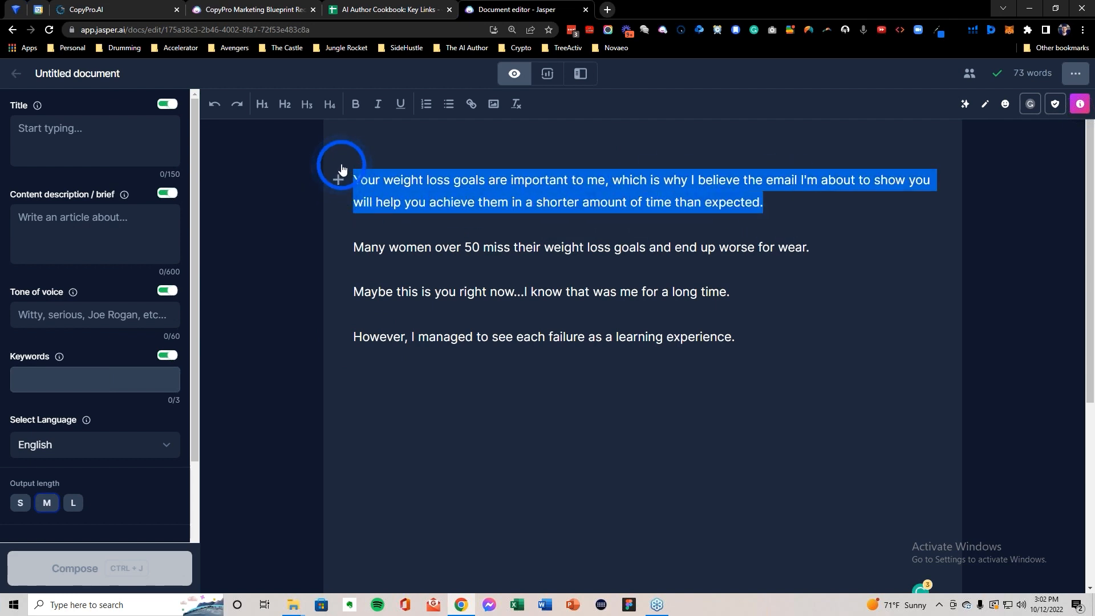
left_click(104, 7)
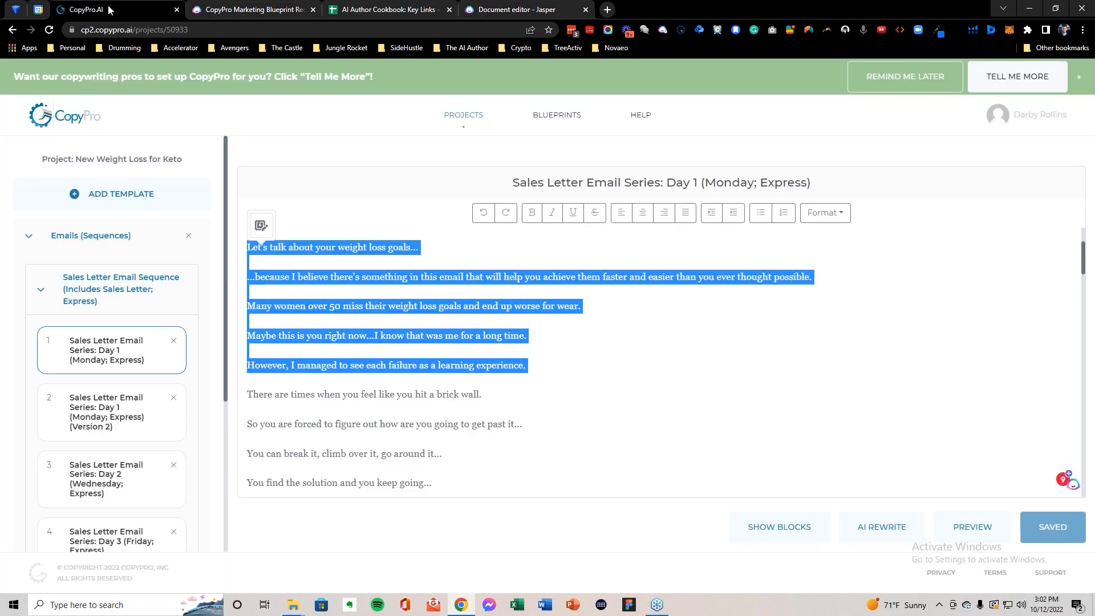
left_click(356, 284)
left_click_drag(842, 274, 235, 247)
key("ctrl+v")
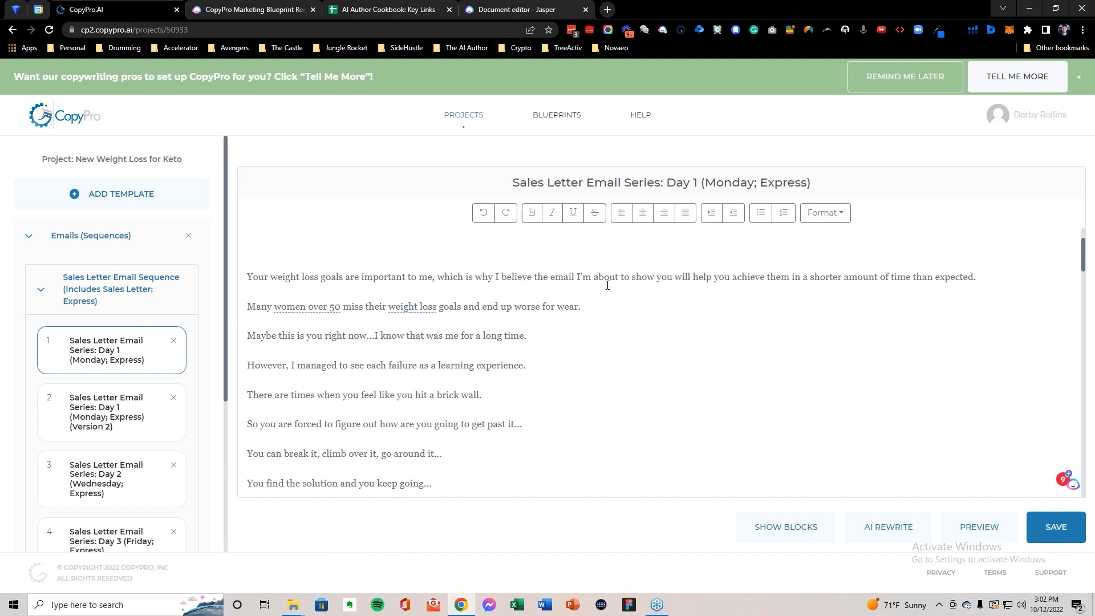
Step: Undo the paste and replace the two opening paragraphs with the copied text as plain text
key("ctrl+z")
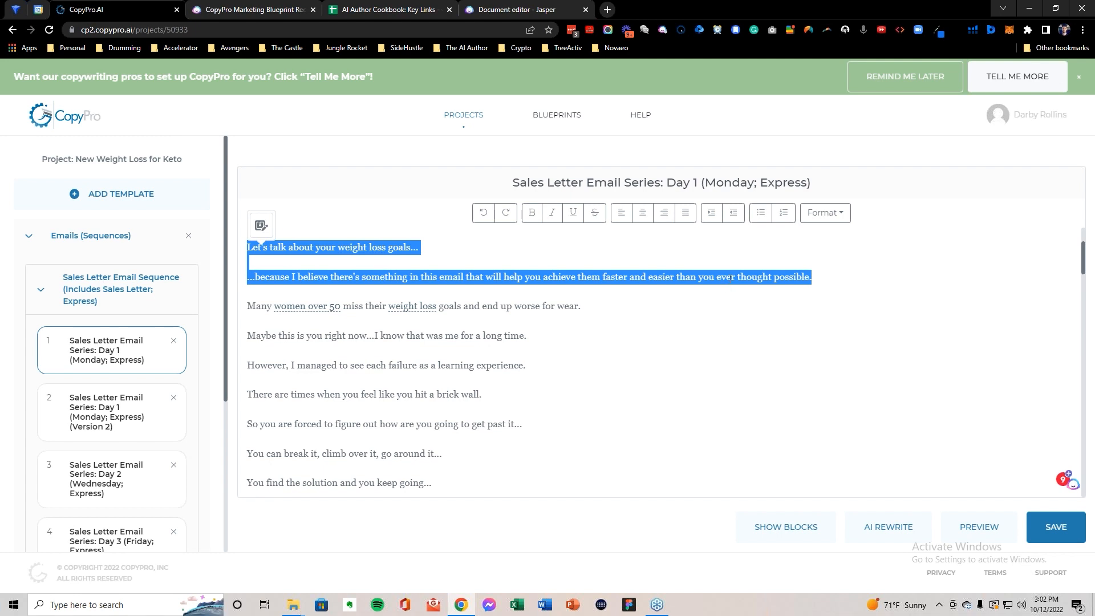
right_click(803, 280)
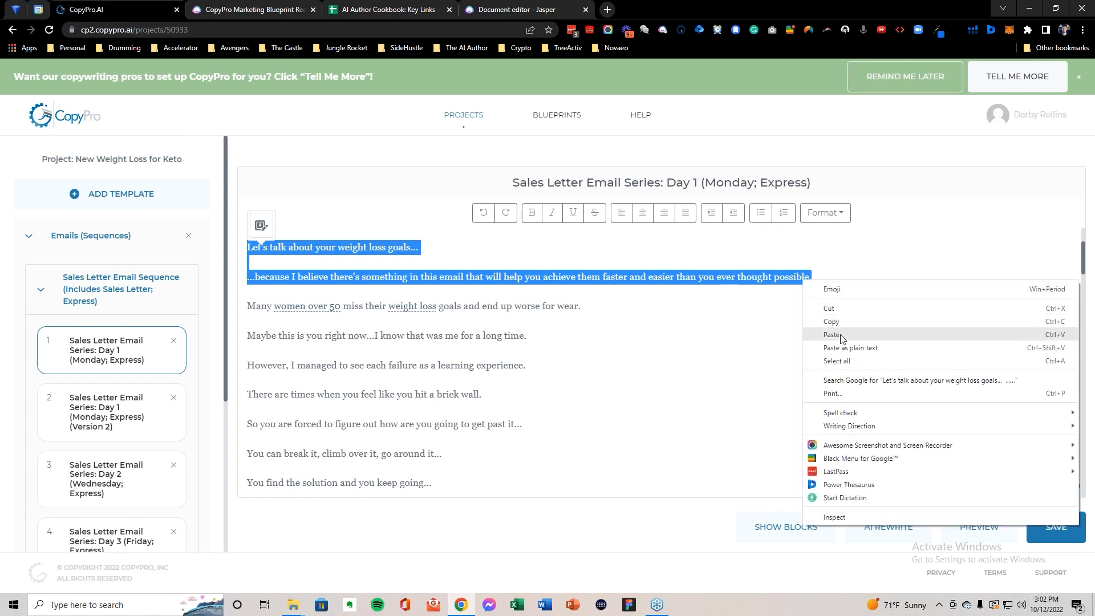
left_click(850, 349)
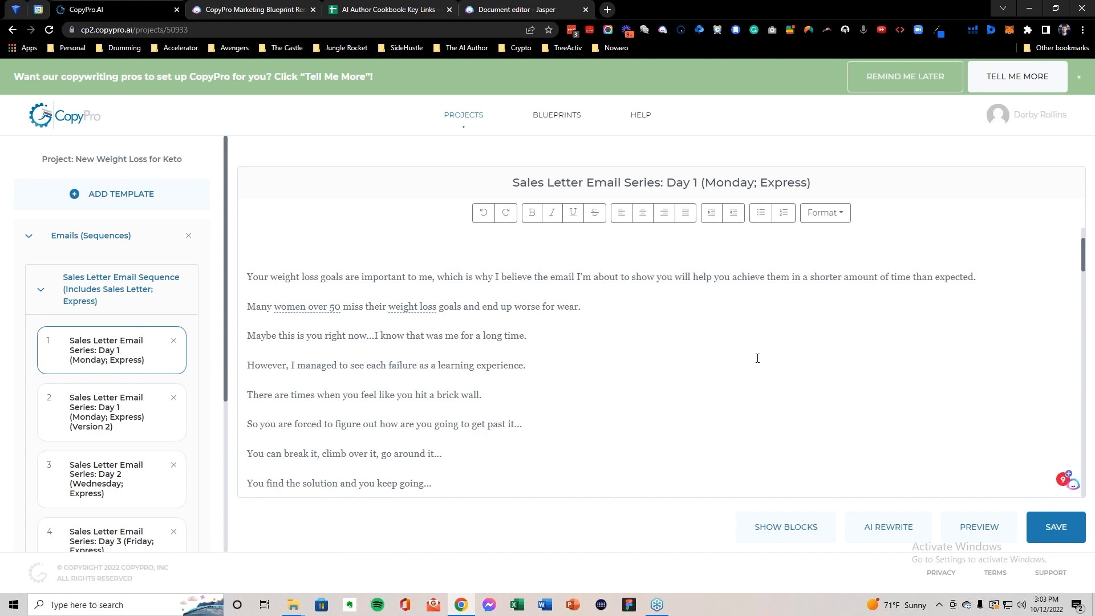
scroll(699, 369, "up", 2)
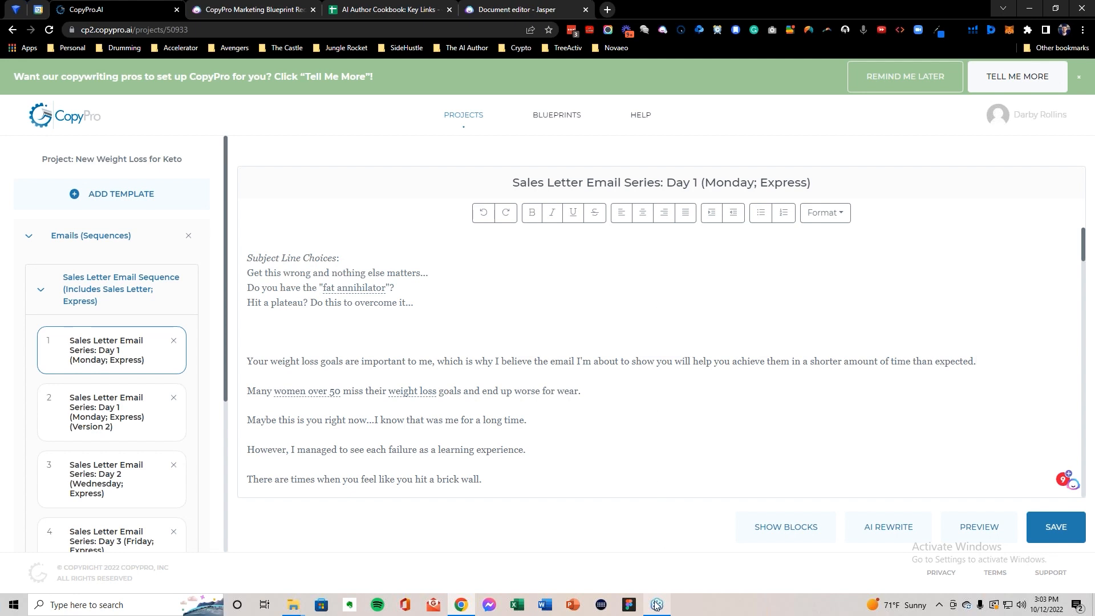
Step: Search the CopyPro projects for "epic" and open the EPIC Email Promo Series project
mouse_move(657, 604)
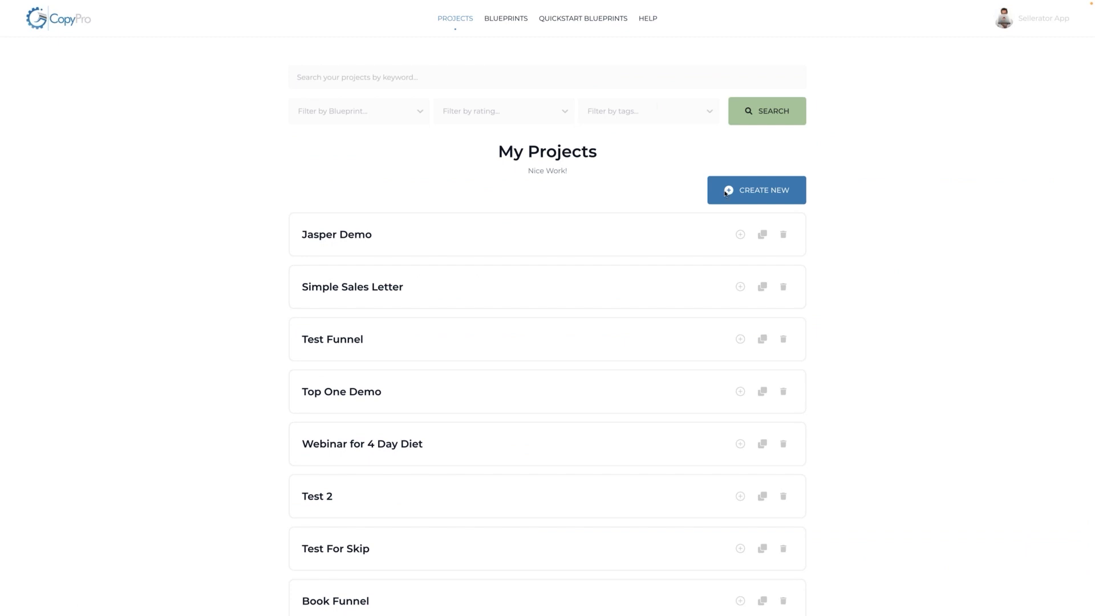
scroll(778, 232, "down", 4)
scroll(775, 232, "up", 4)
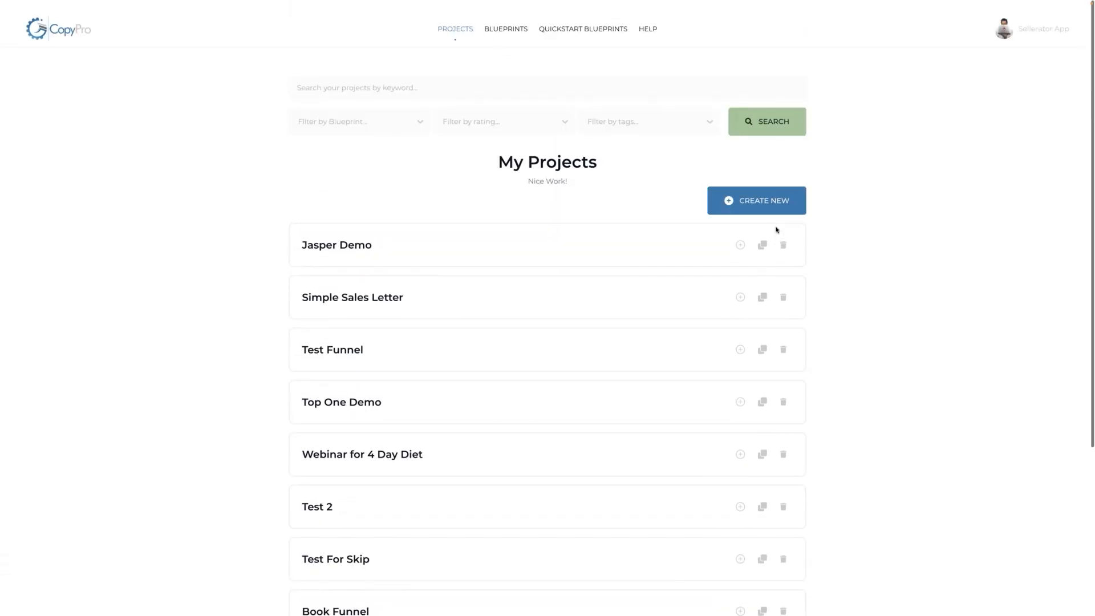
left_click(371, 77)
type("epic")
key("Return")
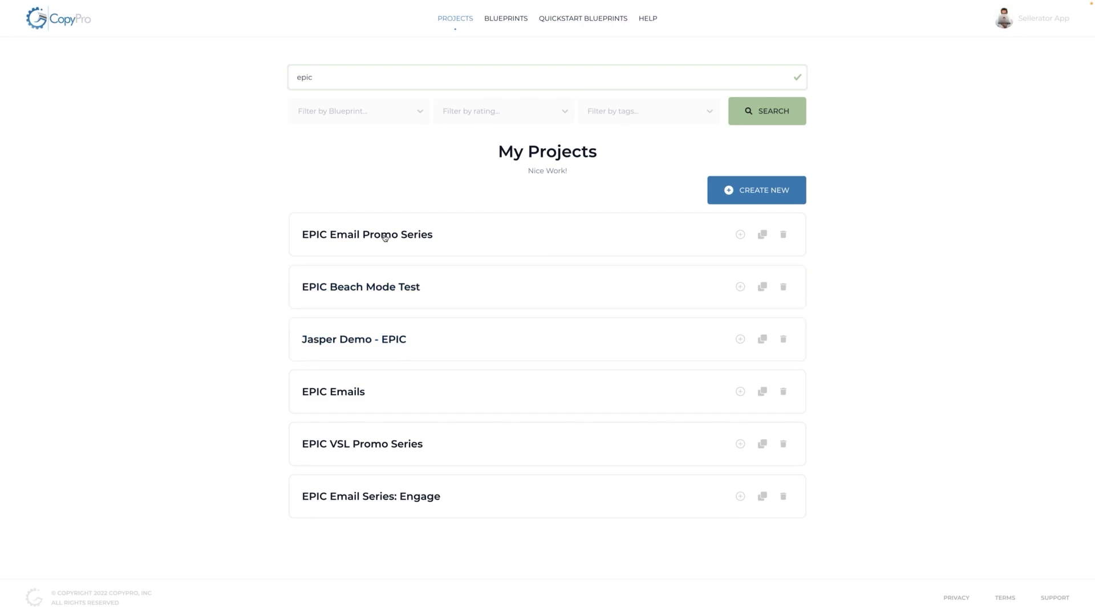
left_click(385, 237)
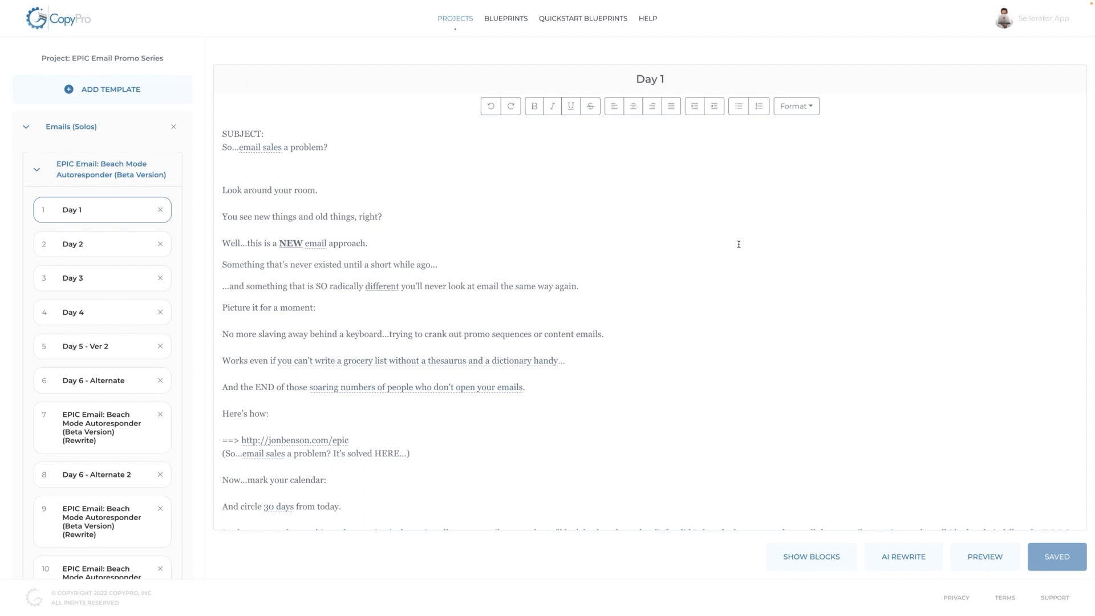
Step: Review the Day 2, Day 3 and Day 4 emails of the EPIC Email: Beach Mode Autoresponder (Beta Version) template
left_click(68, 251)
left_click(90, 278)
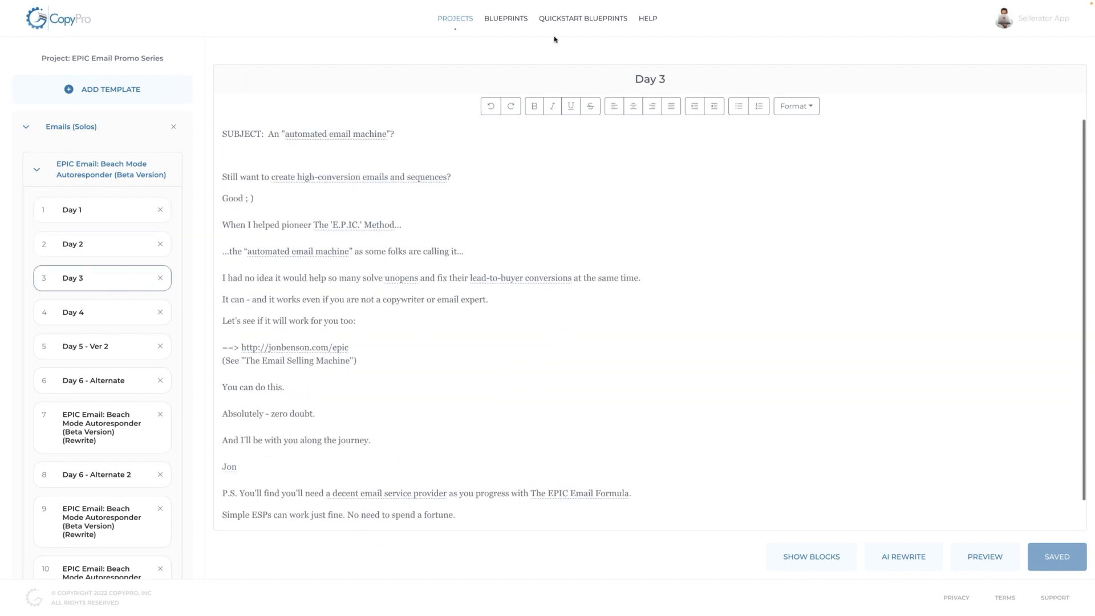
left_click(114, 313)
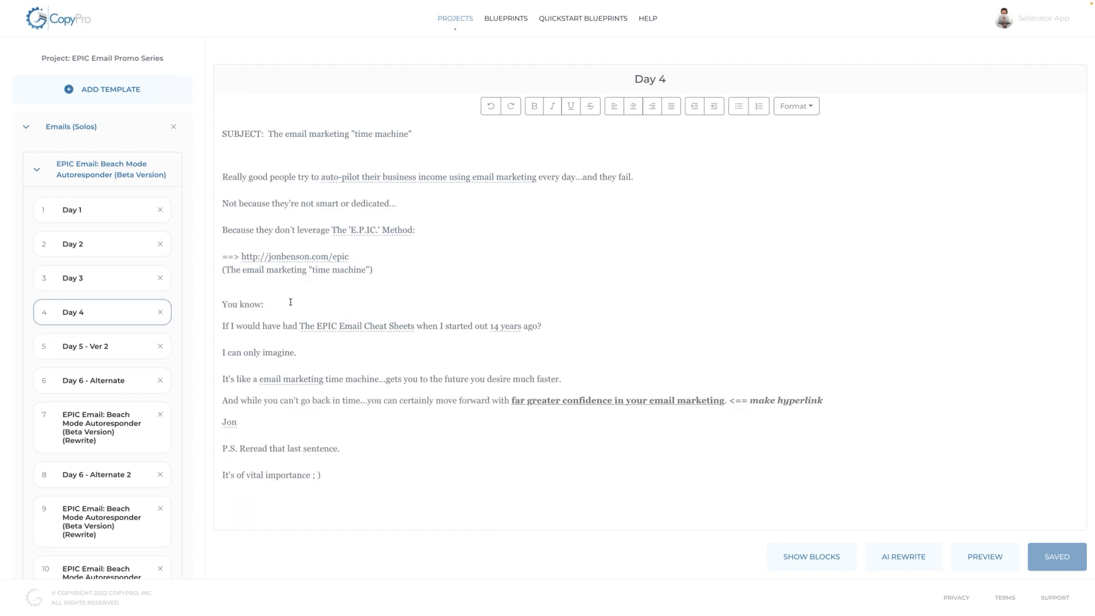
scroll(137, 410, "down", 3)
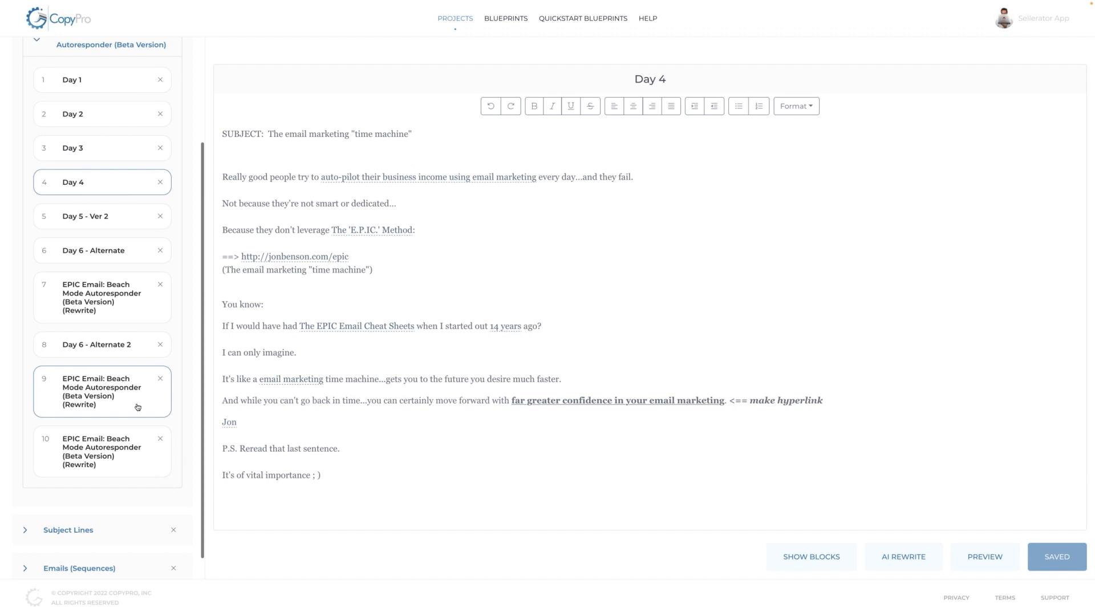
scroll(137, 406, "up", 1)
scroll(105, 281, "down", 1)
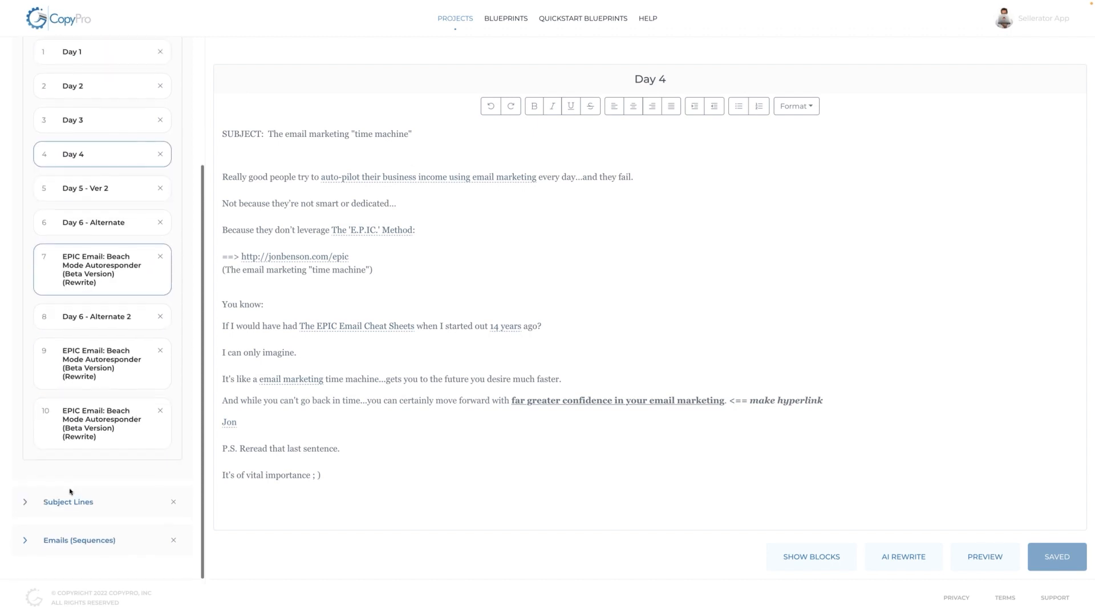
Step: Expand Emails (Sequences) and read the Day 5, Day 6 and Day 7 emails of the Promote Only (Round 2) sequence
left_click(74, 541)
scroll(86, 445, "down", 3)
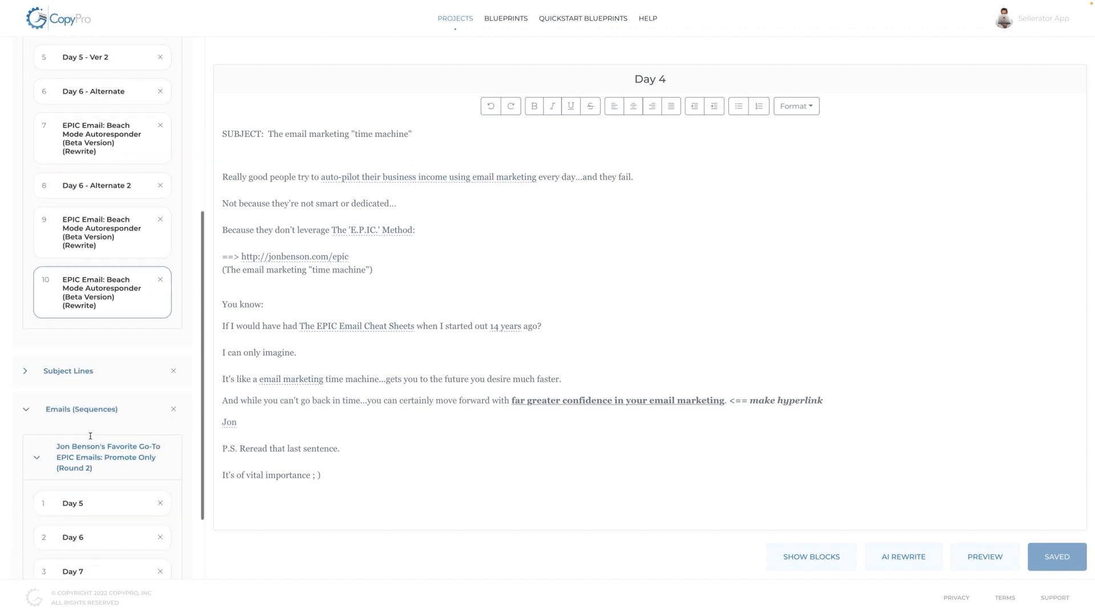
scroll(90, 436, "down", 1)
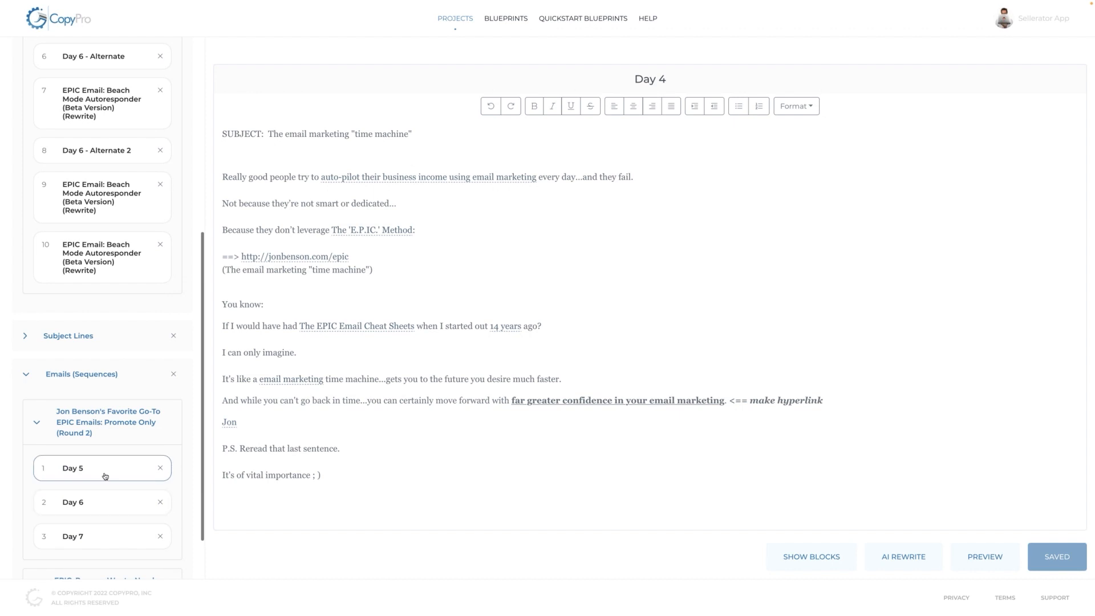
left_click(107, 469)
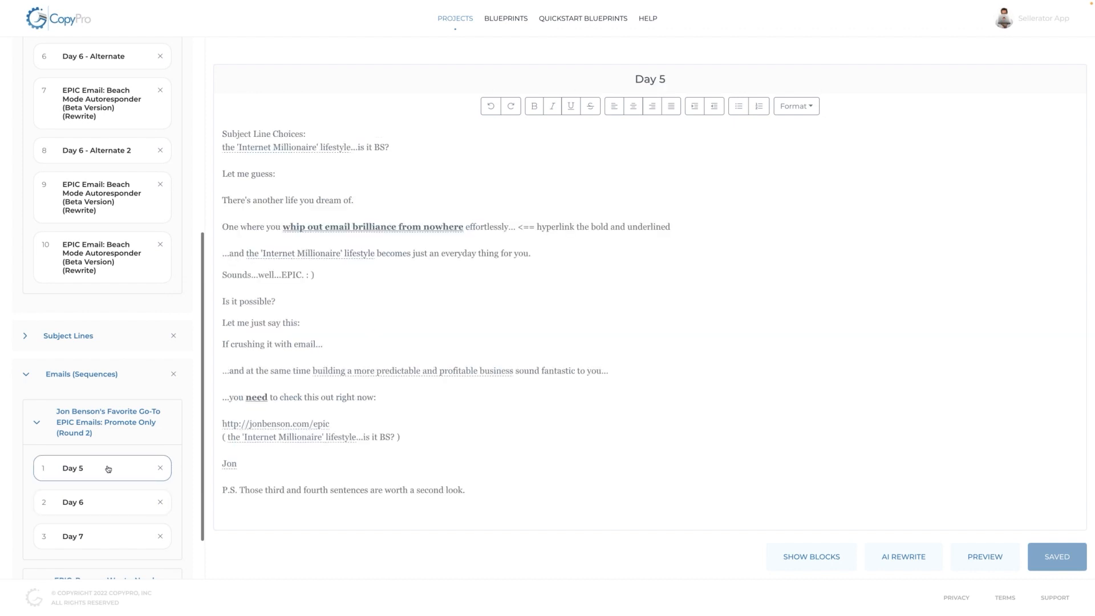
left_click(102, 502)
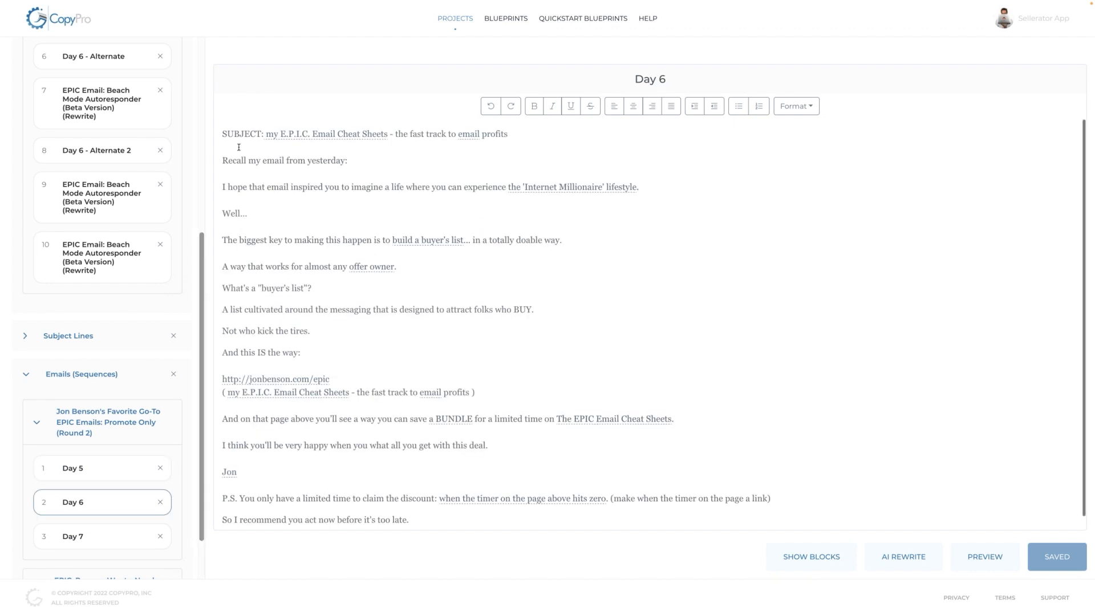
left_click_drag(256, 160, 455, 384)
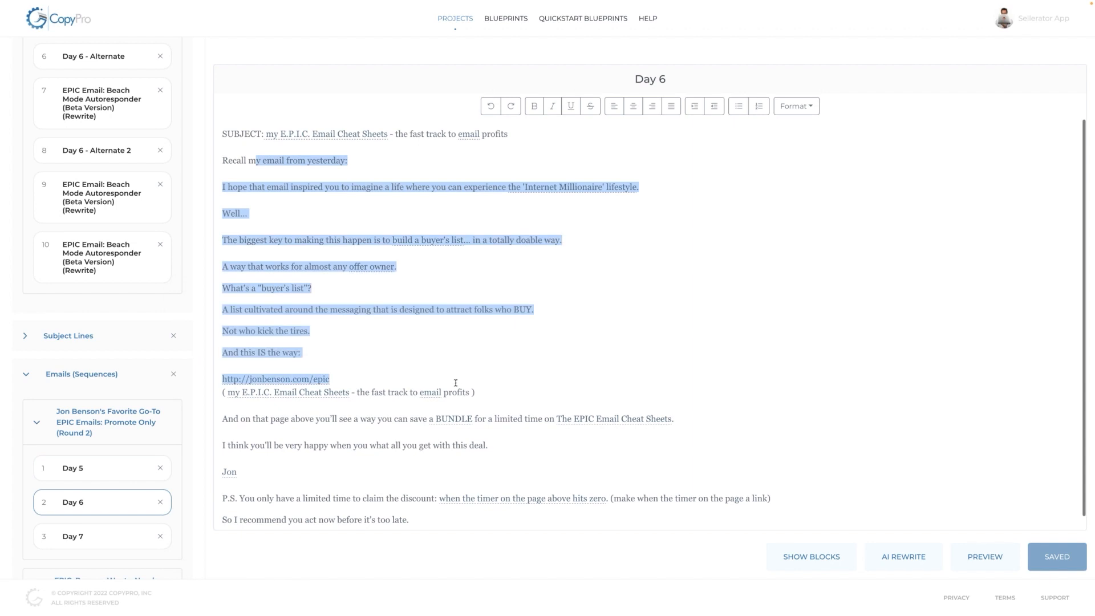
left_click(78, 527)
left_click_drag(237, 187, 630, 266)
left_click(661, 345)
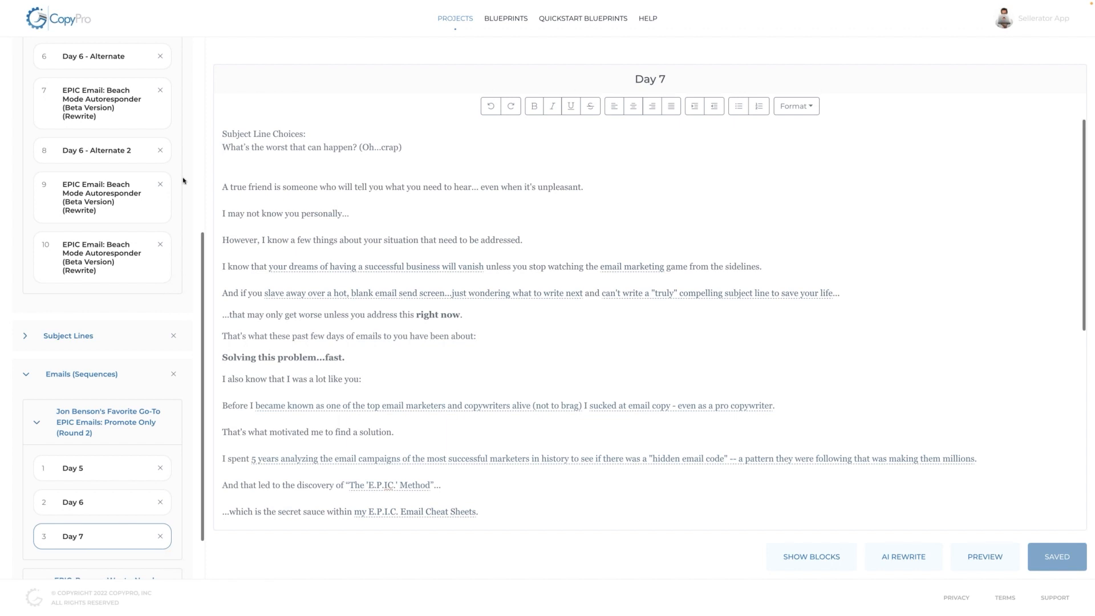
scroll(131, 162, "up", 6)
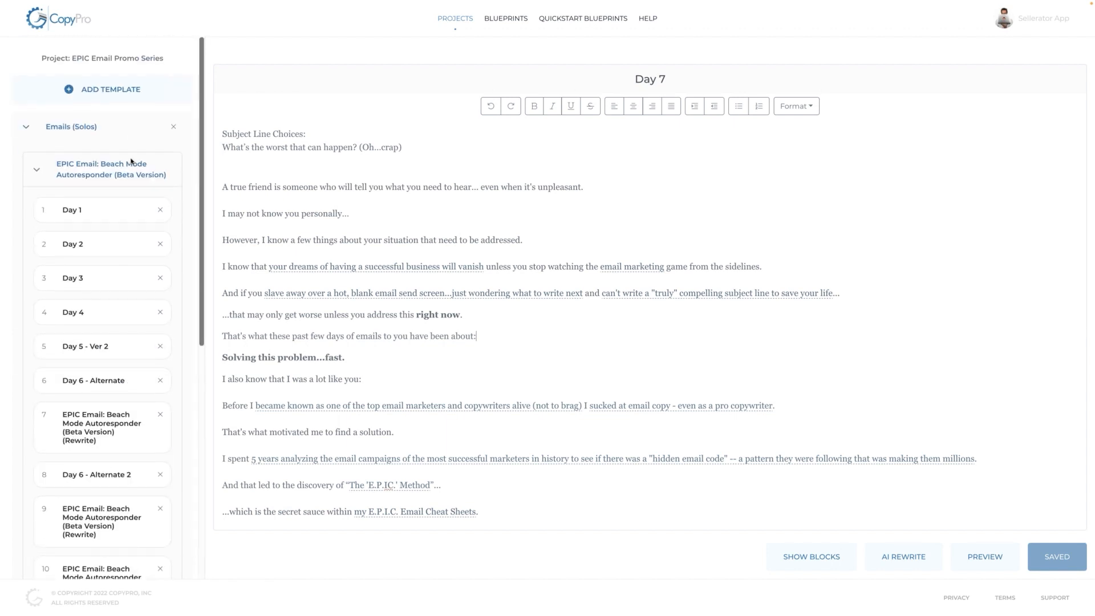
double_click(646, 80)
key("super+a")
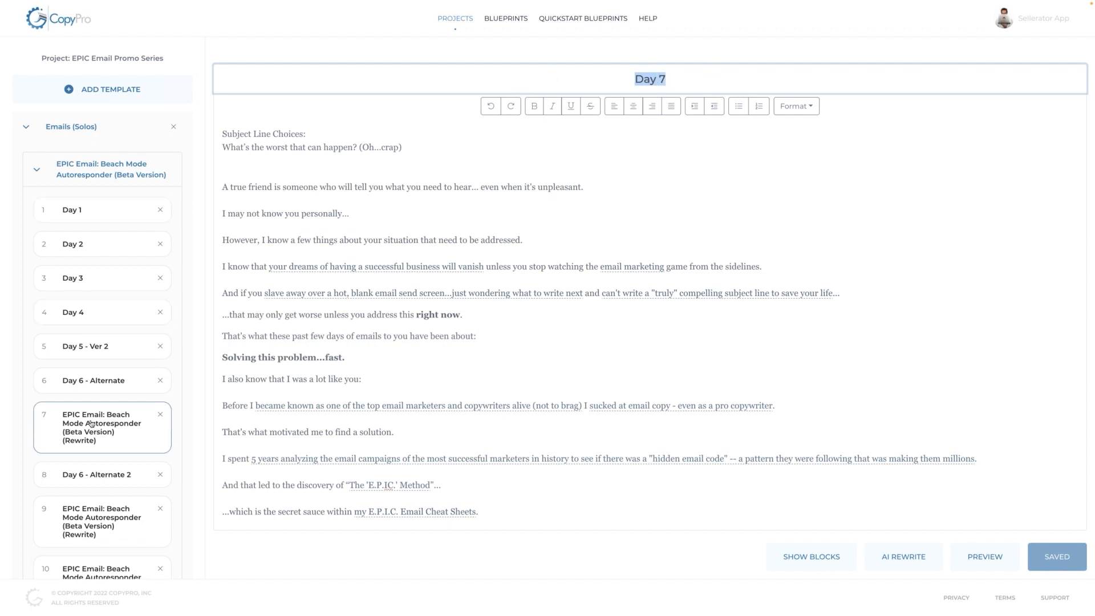
left_click(716, 72)
left_click(721, 197)
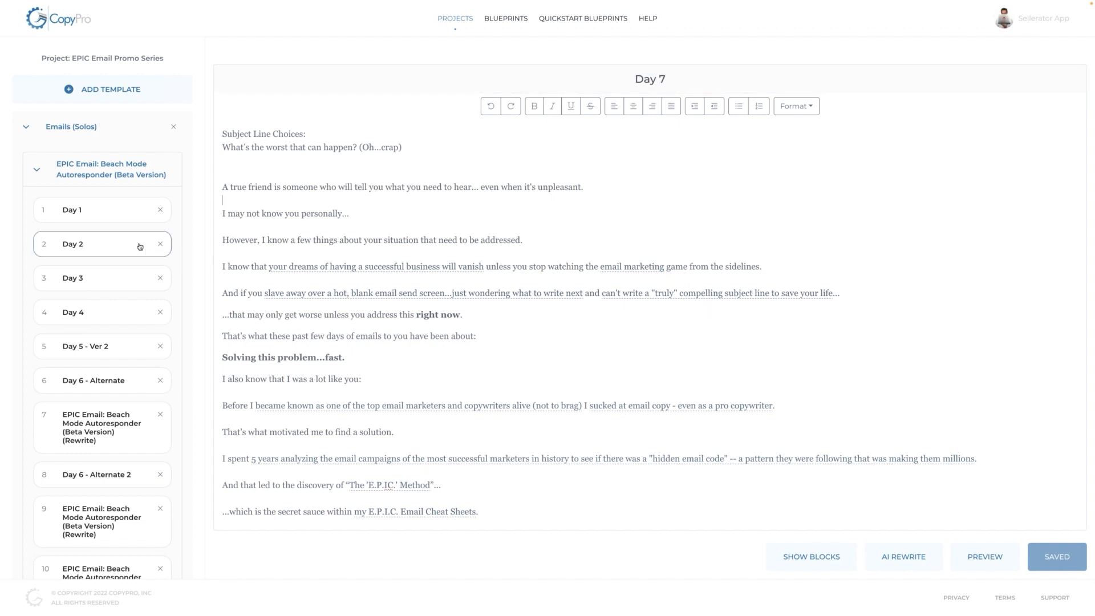
Step: Open the Day 4 email of the Beach Mode Autoresponder and create an AI-rewritten clone of it
left_click(116, 313)
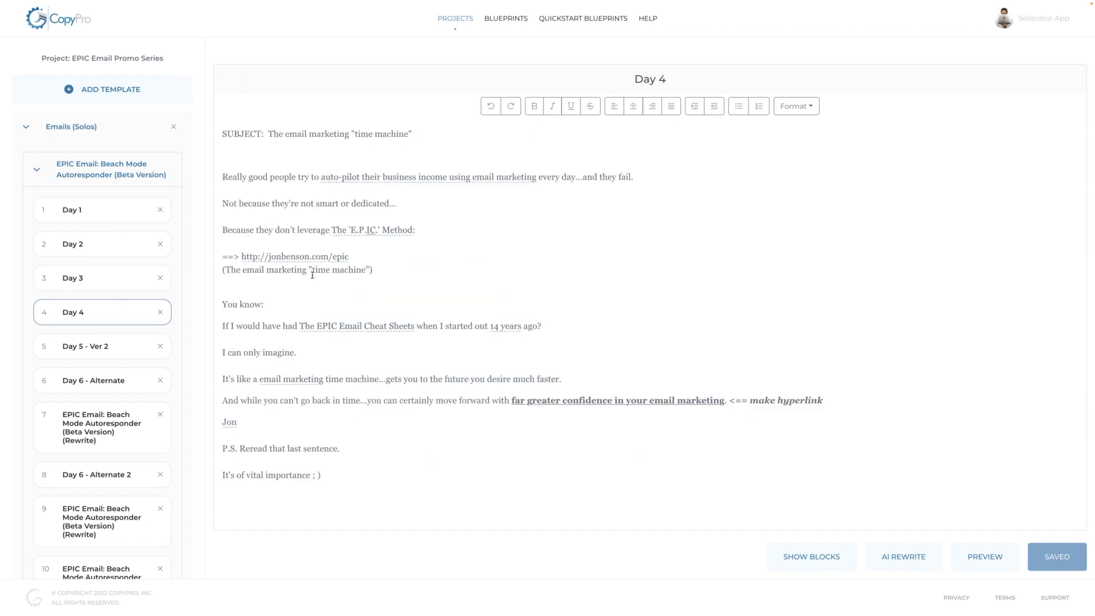
left_click(927, 564)
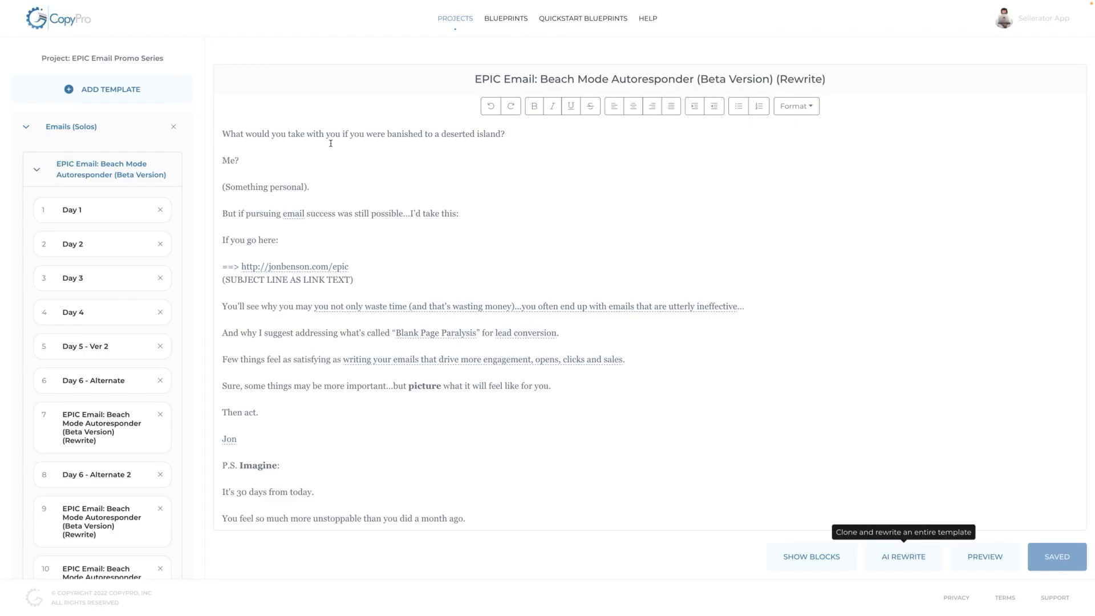
Step: Examine the rewritten email, highlighting the "(Something personal)" placeholder and the paragraphs from "You'll see why" through "Sure, some things may be more important"
left_click_drag(307, 186, 223, 187)
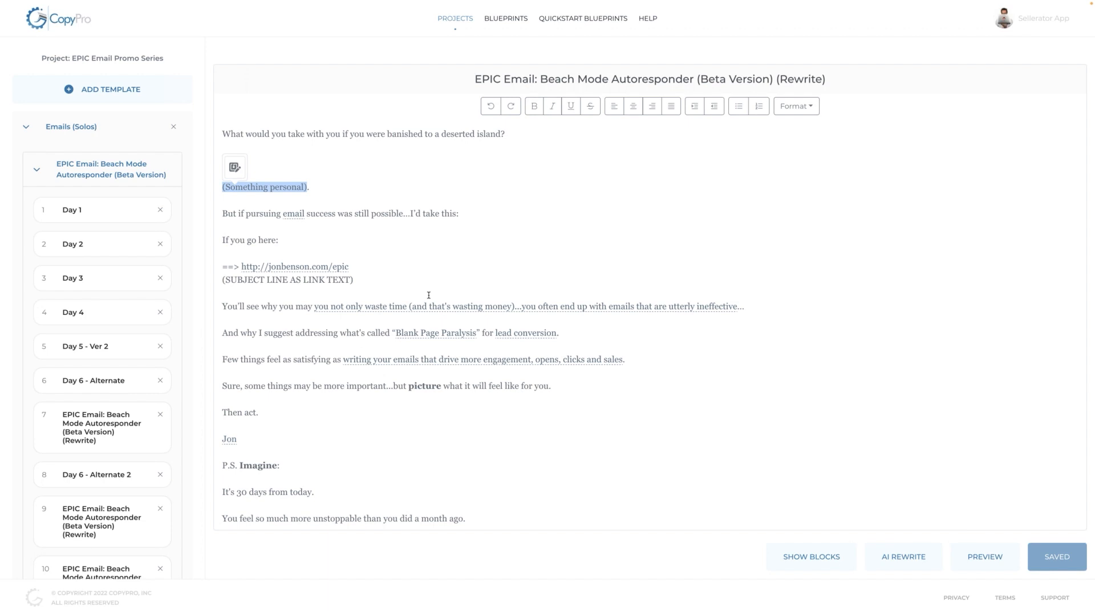
left_click_drag(358, 133, 428, 135)
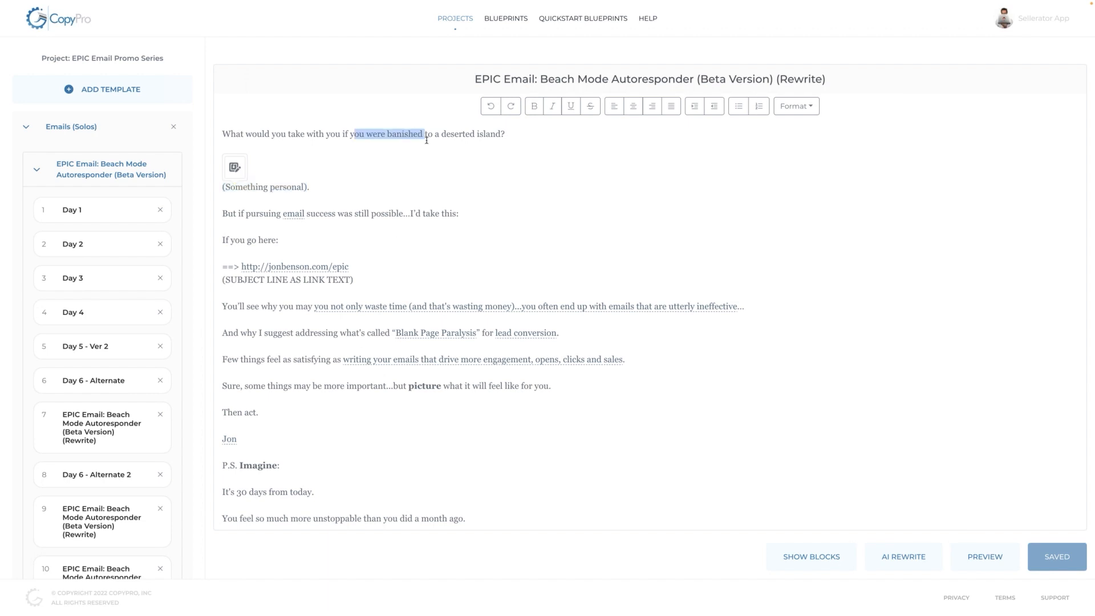
left_click(439, 160)
left_click_drag(307, 186, 222, 187)
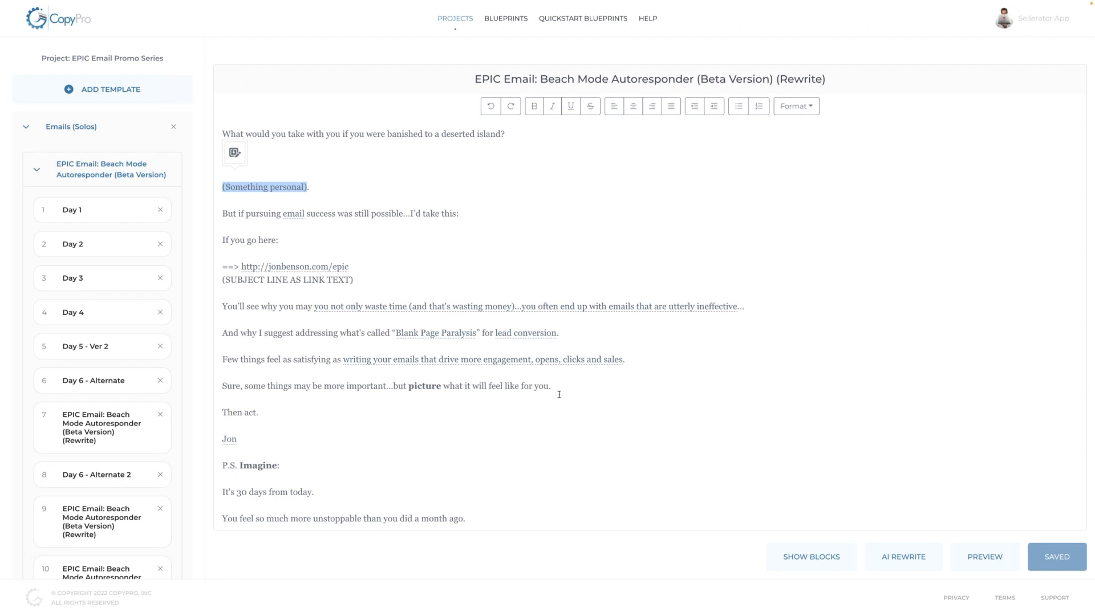
left_click_drag(556, 392, 222, 306)
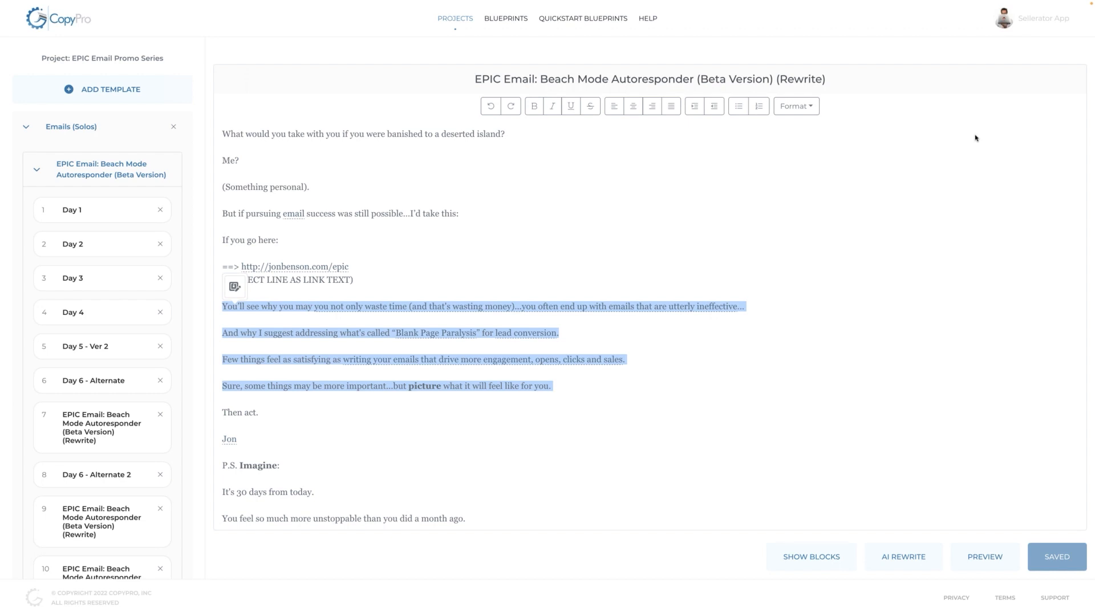
Step: Search the blueprints for "import" and open the Weight Loss IMPORT THIS blueprint
key("super+Tab")
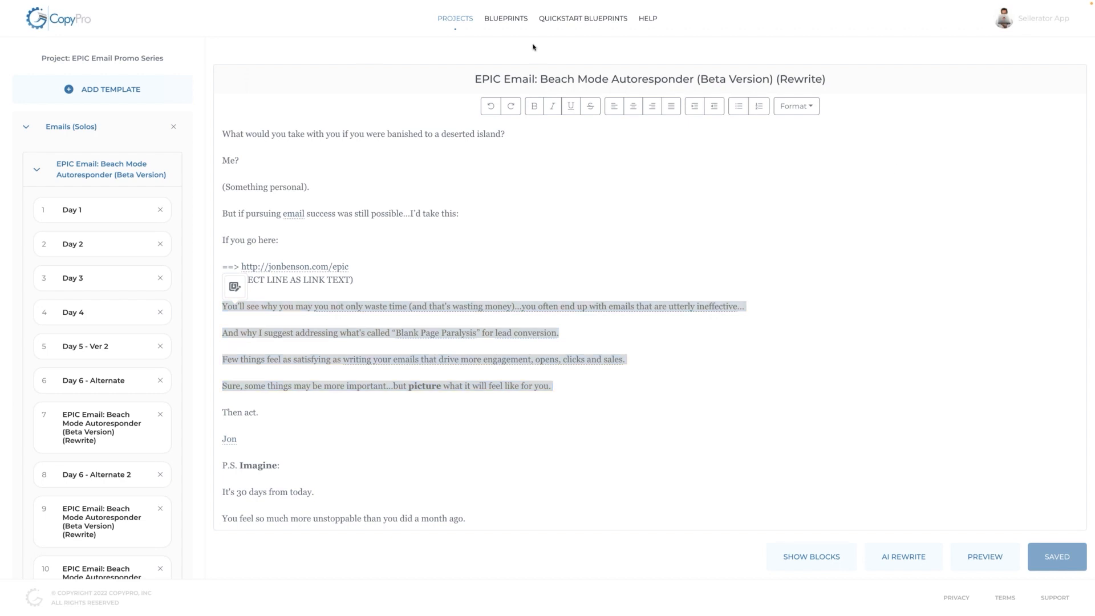
left_click(507, 19)
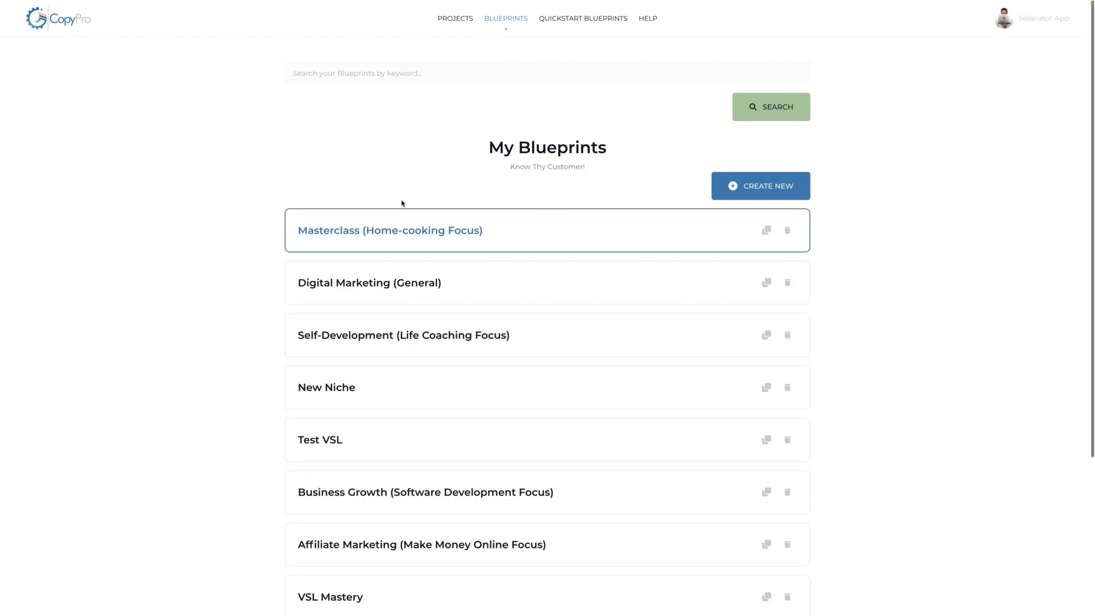
left_click(357, 80)
type("im")
type("prot")
key("BackSpace")
key("BackSpace")
type("ort")
key("Return")
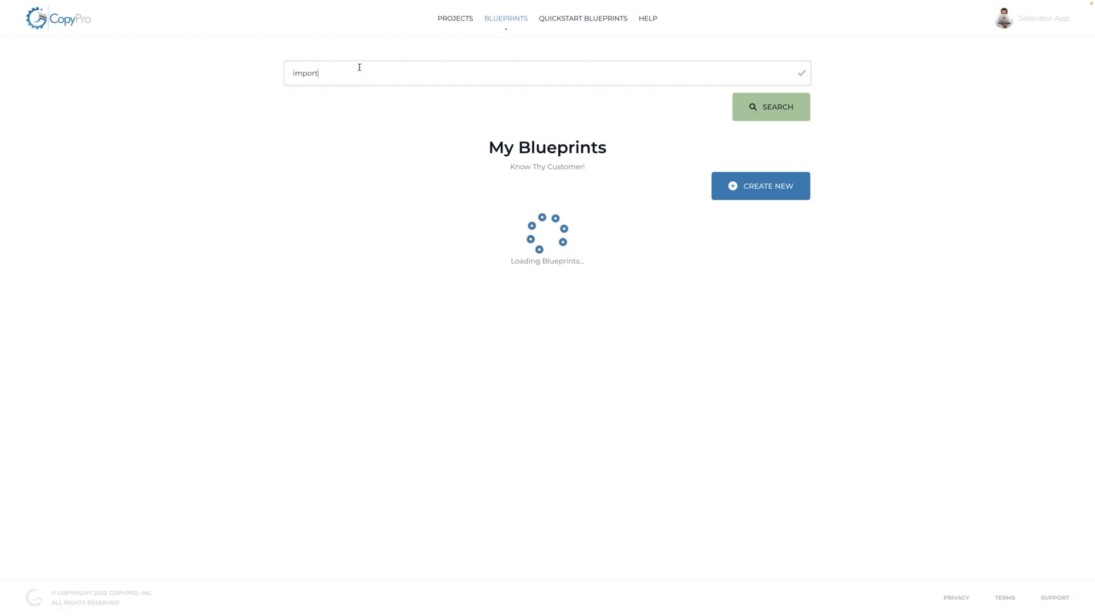
left_click(411, 230)
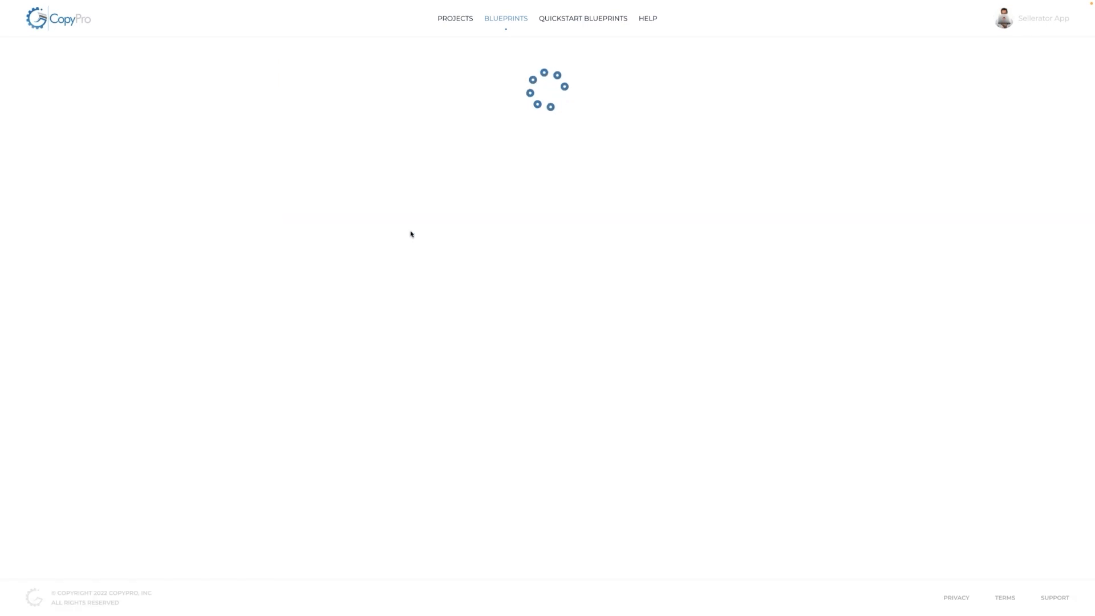
Step: Look over the blueprint's Overview sections and open the Avatar section
scroll(197, 305, "down", 1)
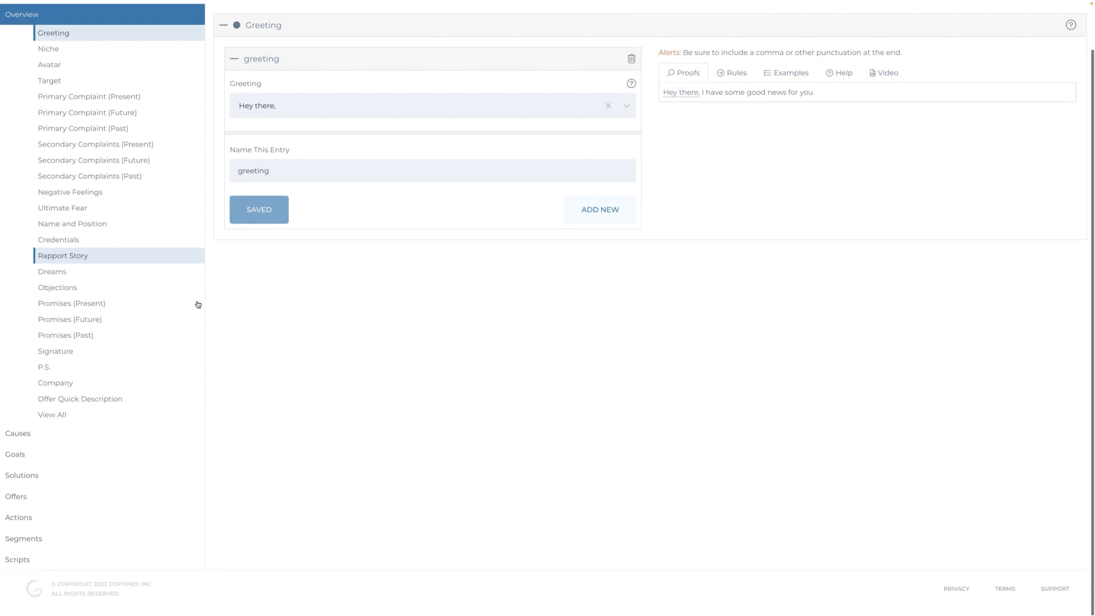
scroll(198, 304, "up", 1)
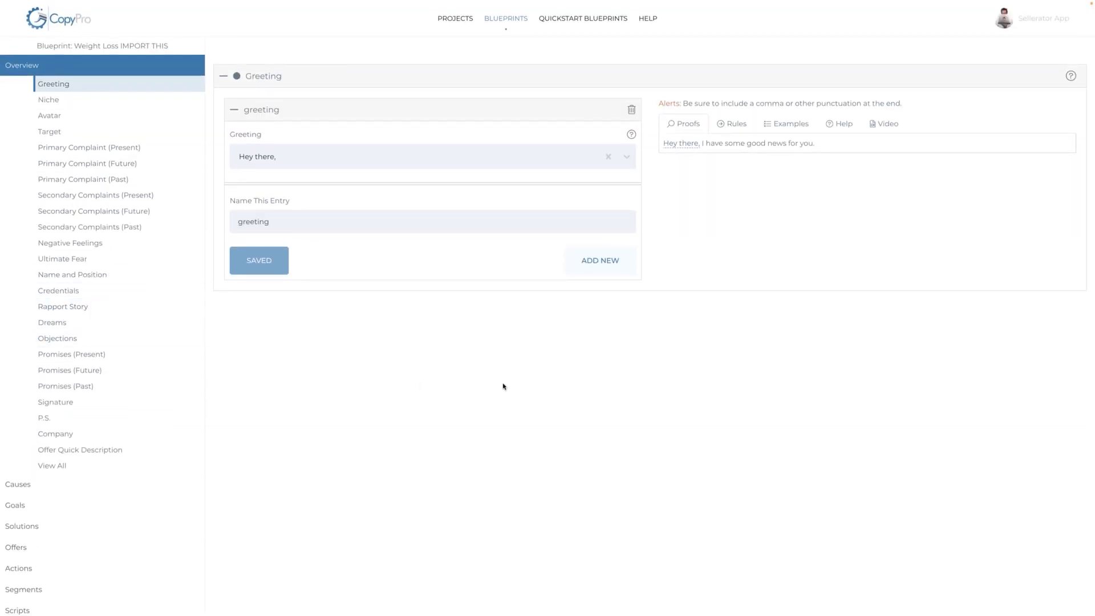
left_click(70, 116)
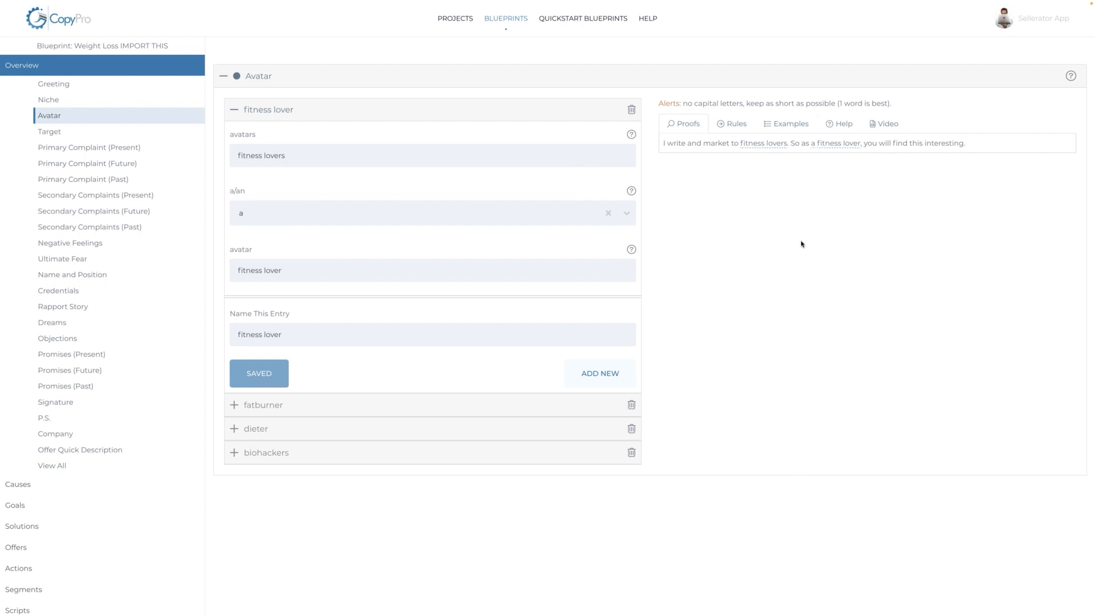
Step: Switch to Preview and examine the Name and Position entry form and its Proofs area in Blueprint-Design.jpg up close
key("super+Tab")
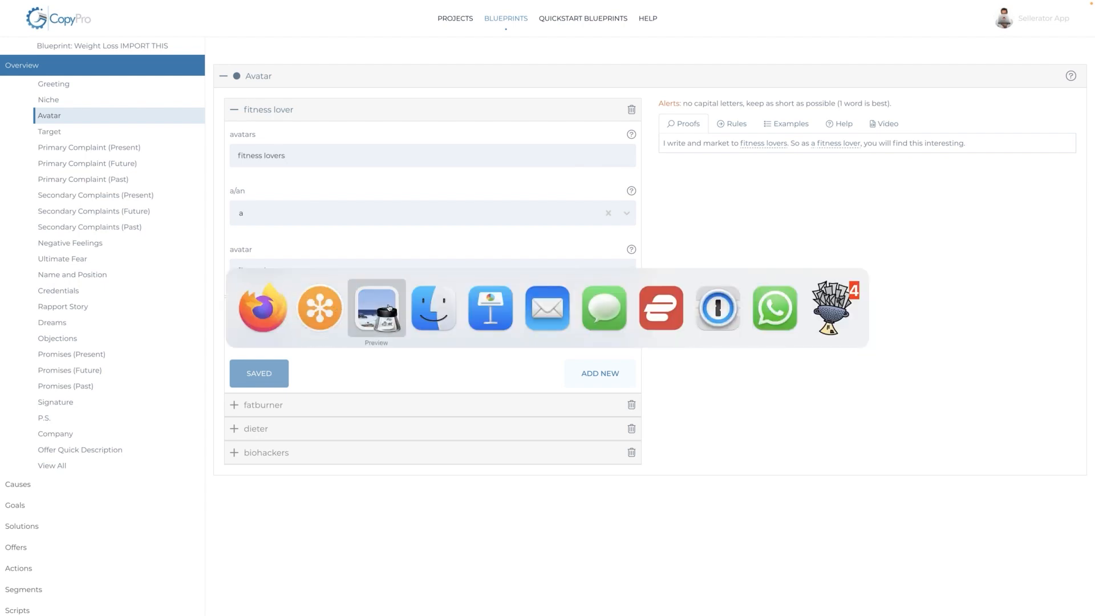
left_click(389, 308)
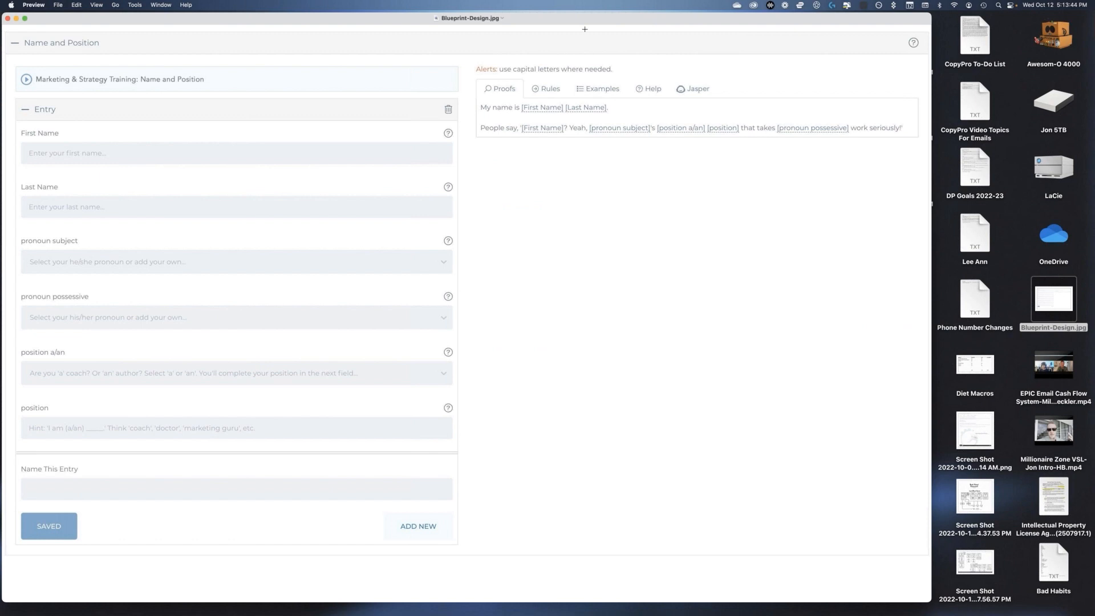
left_click_drag(927, 596, 969, 600)
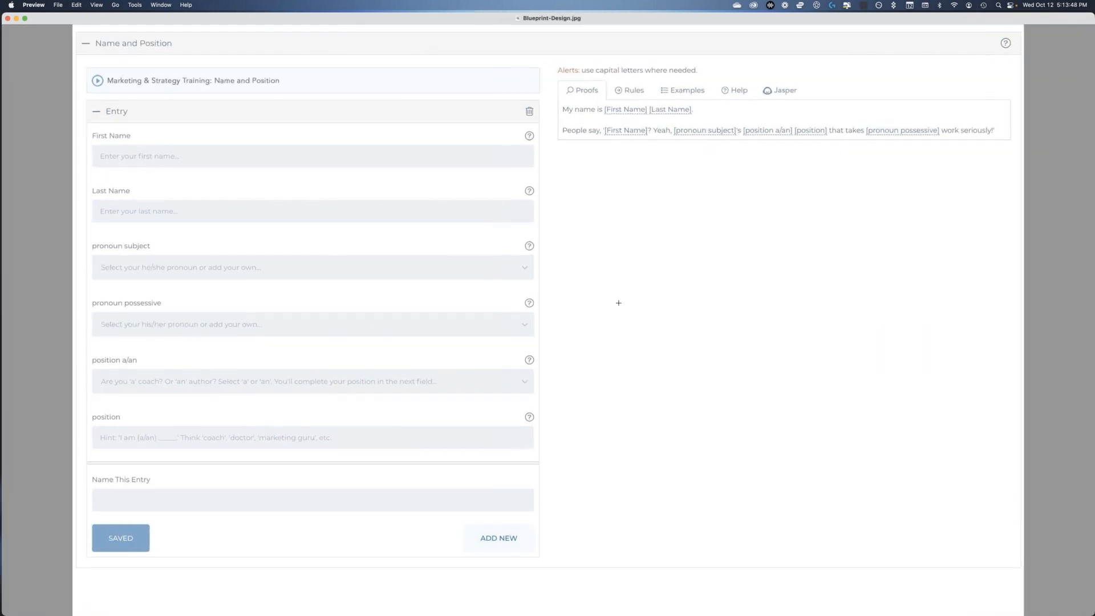
key("super+plus")
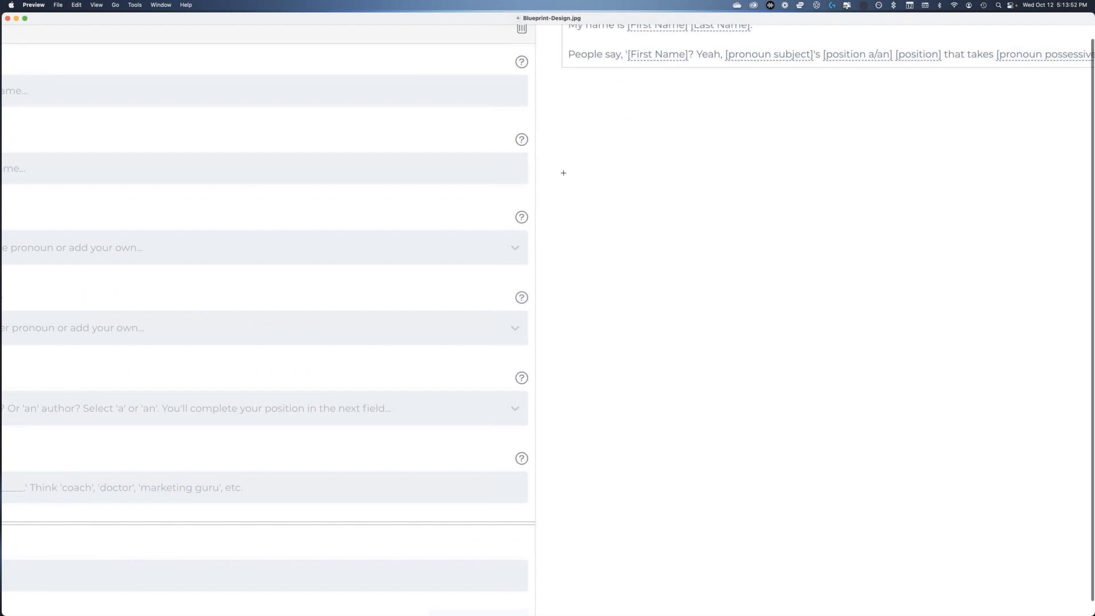
scroll(563, 173, "up", 5)
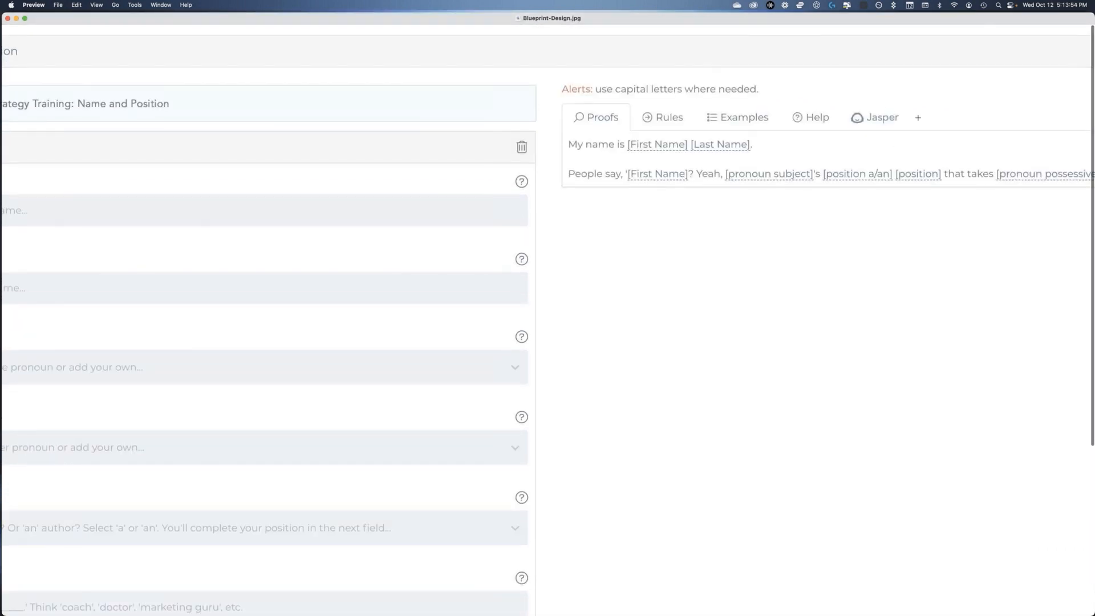
scroll(766, 243, "left", 5)
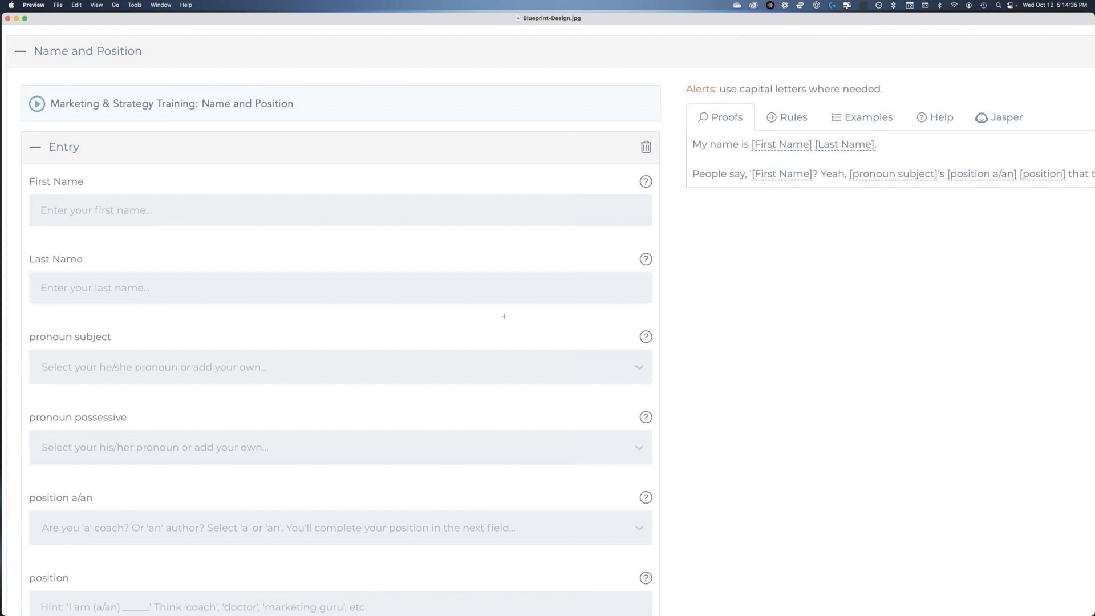
scroll(505, 317, "right", 5)
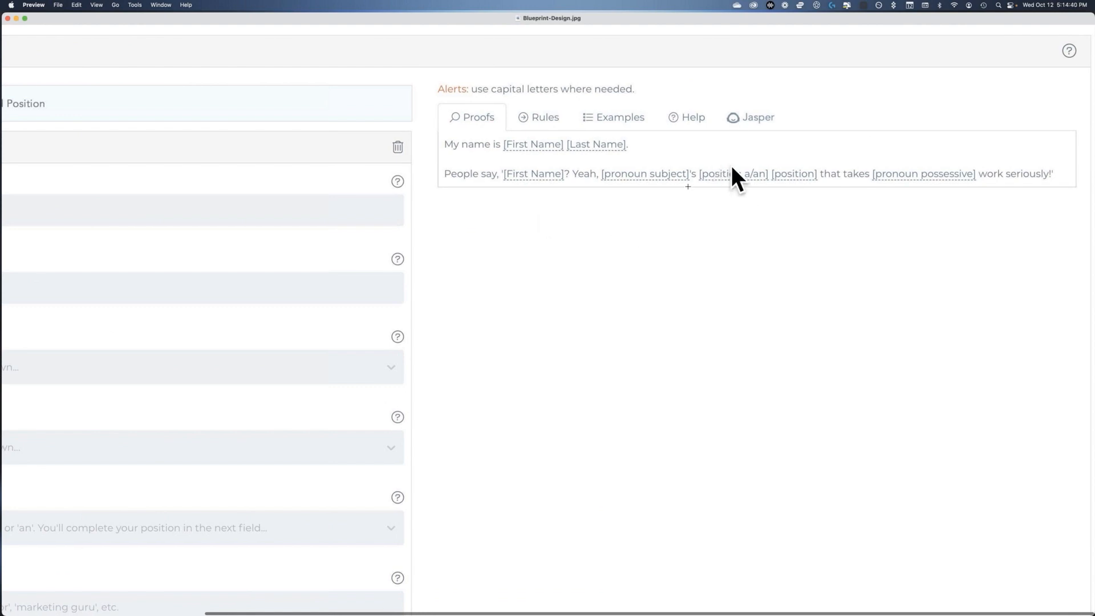
left_click(161, 4)
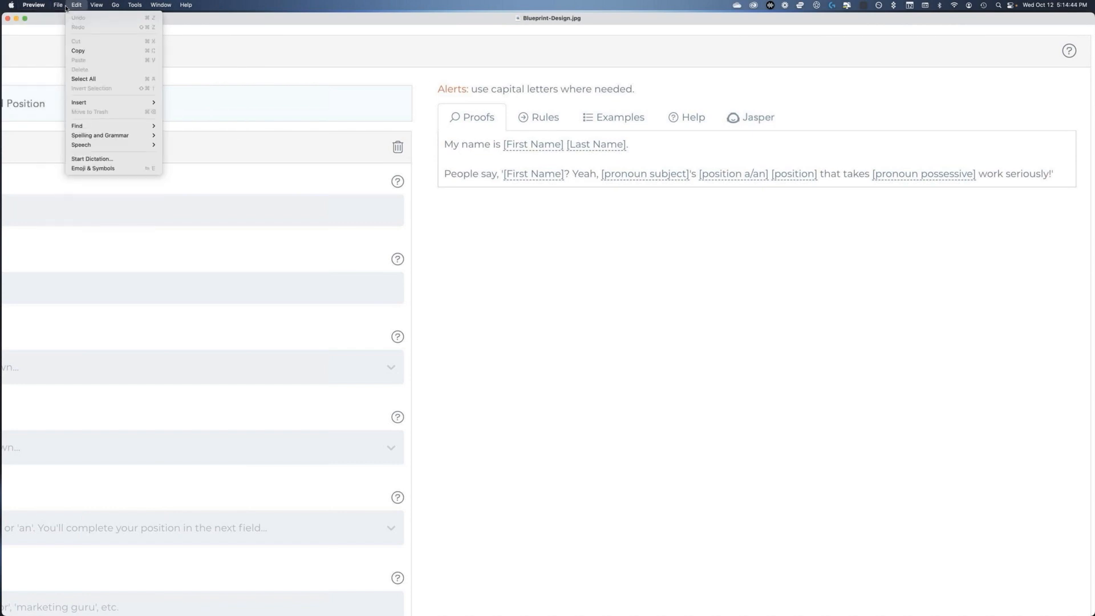
mouse_move(58, 5)
mouse_move(74, 108)
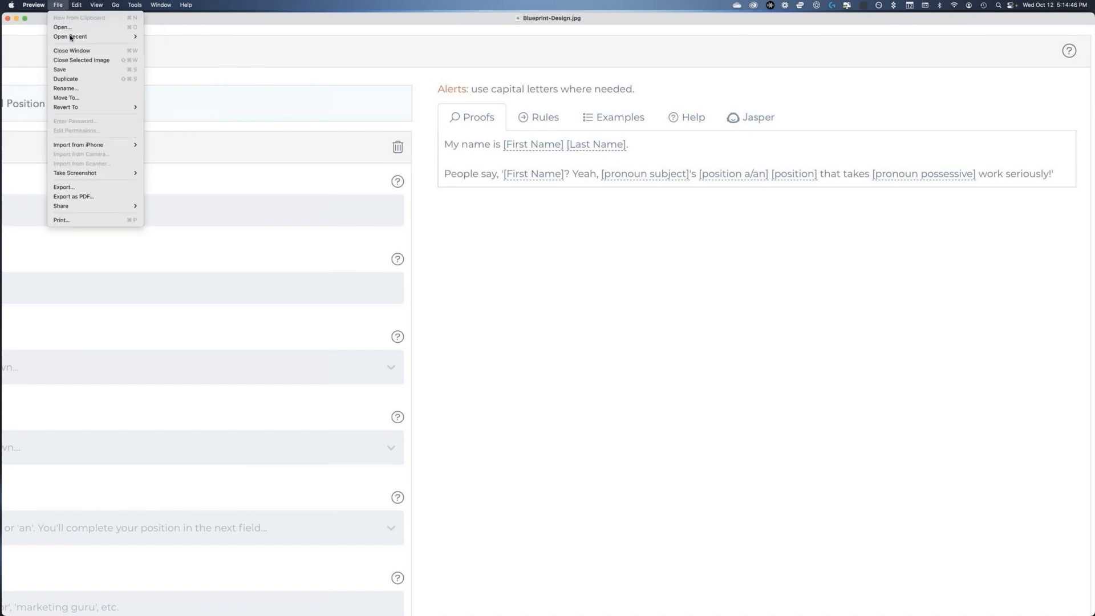
mouse_move(71, 38)
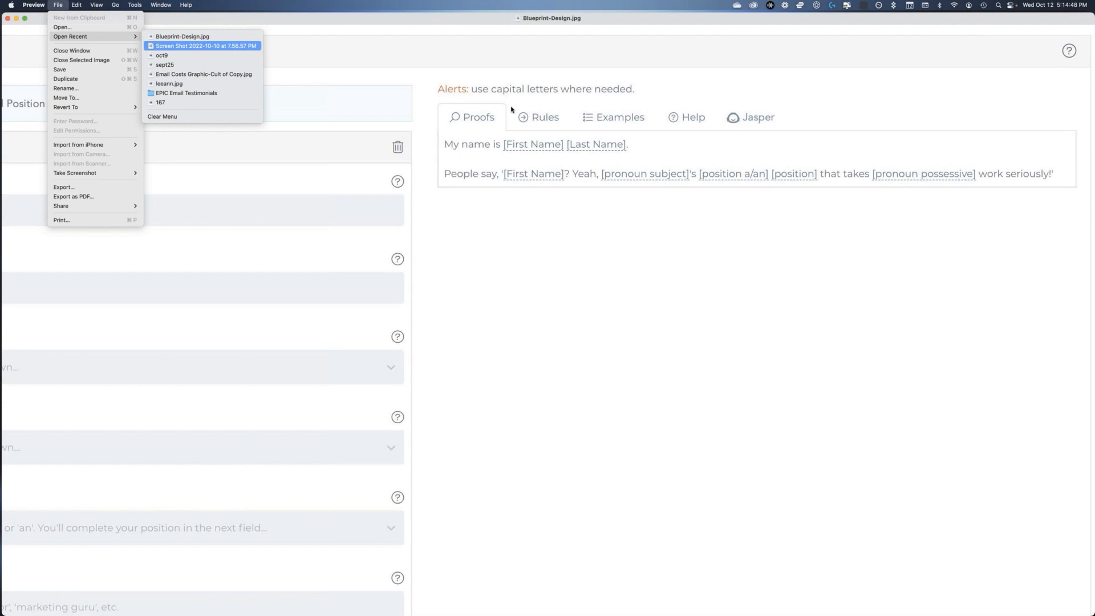
left_click(228, 46)
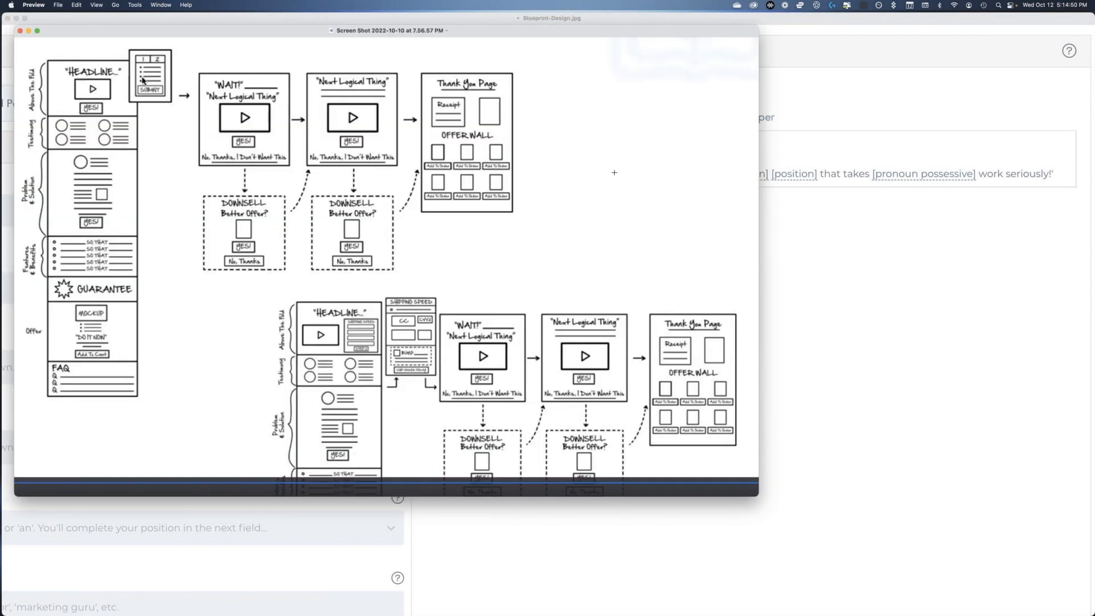
key("super+w")
Step: Open Screen Shot 2022-10-08 at 11.03.14 AM.png from the desktop and reposition its window for viewing
key("ctrl+Right")
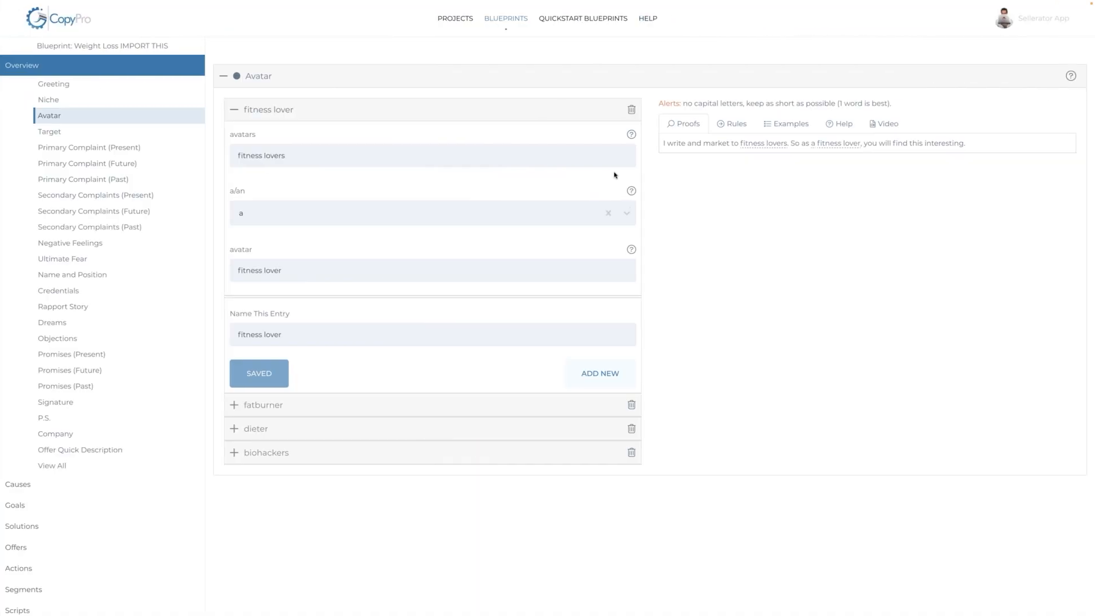
key("ctrl+Right")
key("ctrl+Right")
key("ctrl+Right")
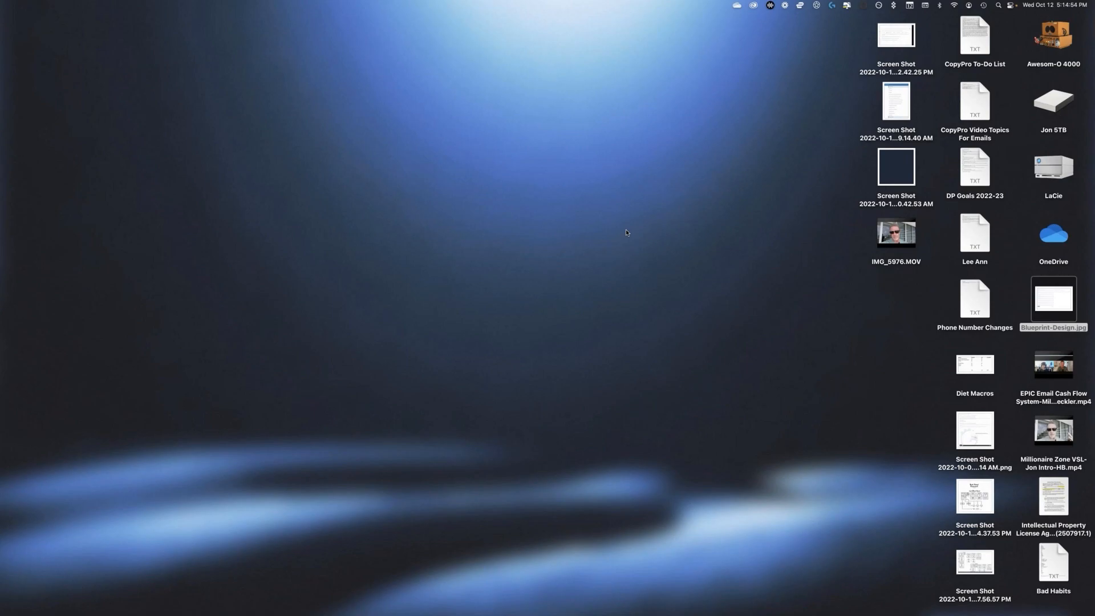
left_click(978, 430)
double_click(978, 430)
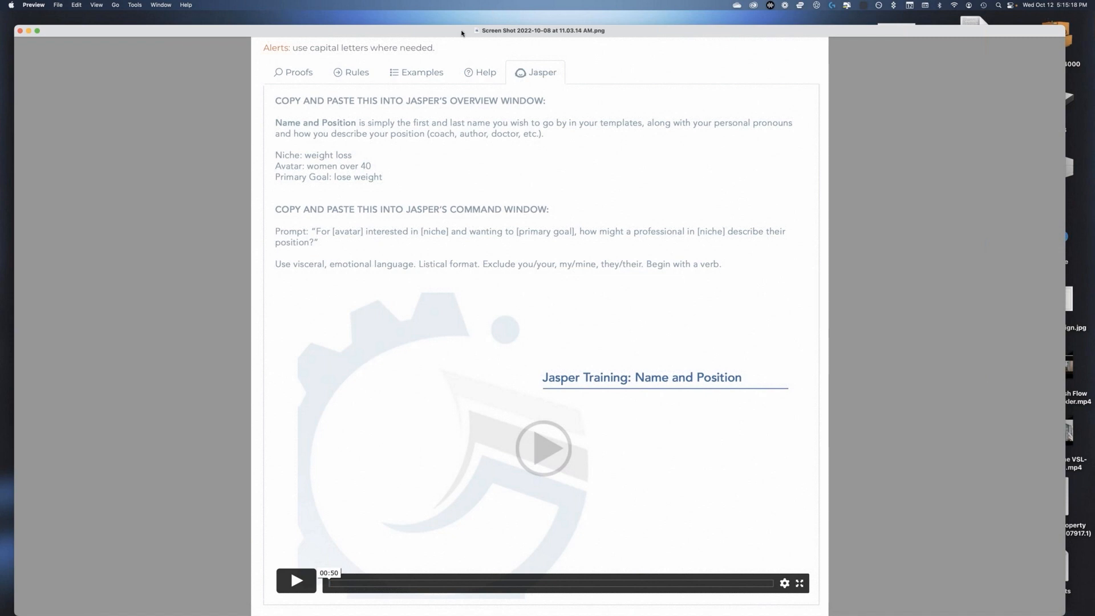
left_click_drag(466, 32, 496, 23)
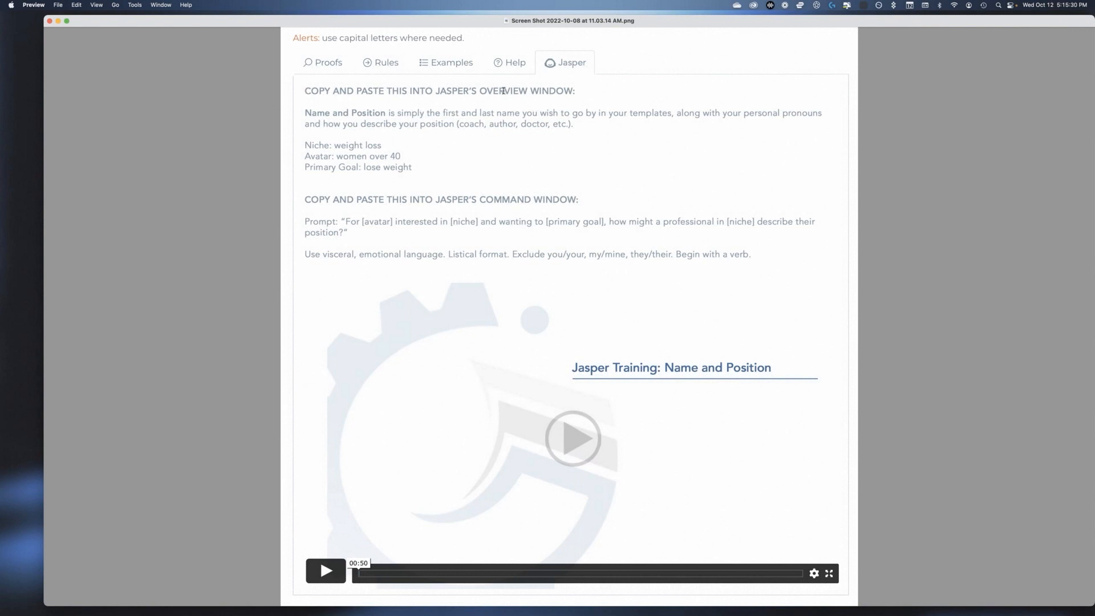
Step: Examine the Jasper instructions, highlighting the overview text with niche, avatar and primary goal, and the command prompt text
double_click(504, 91)
double_click(504, 199)
left_click_drag(306, 112, 423, 164)
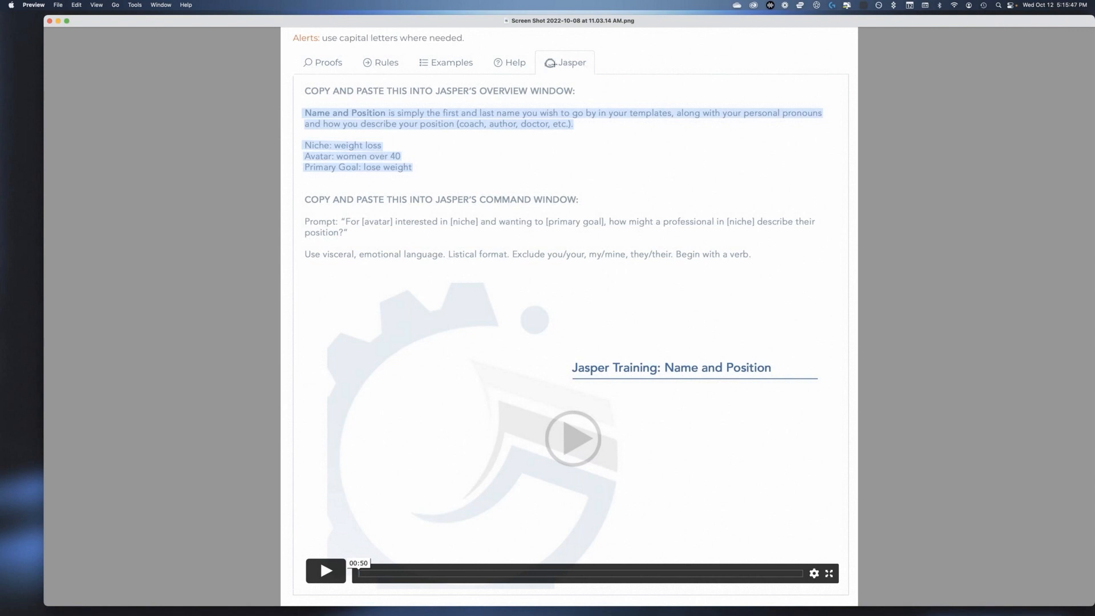
left_click_drag(305, 219, 793, 277)
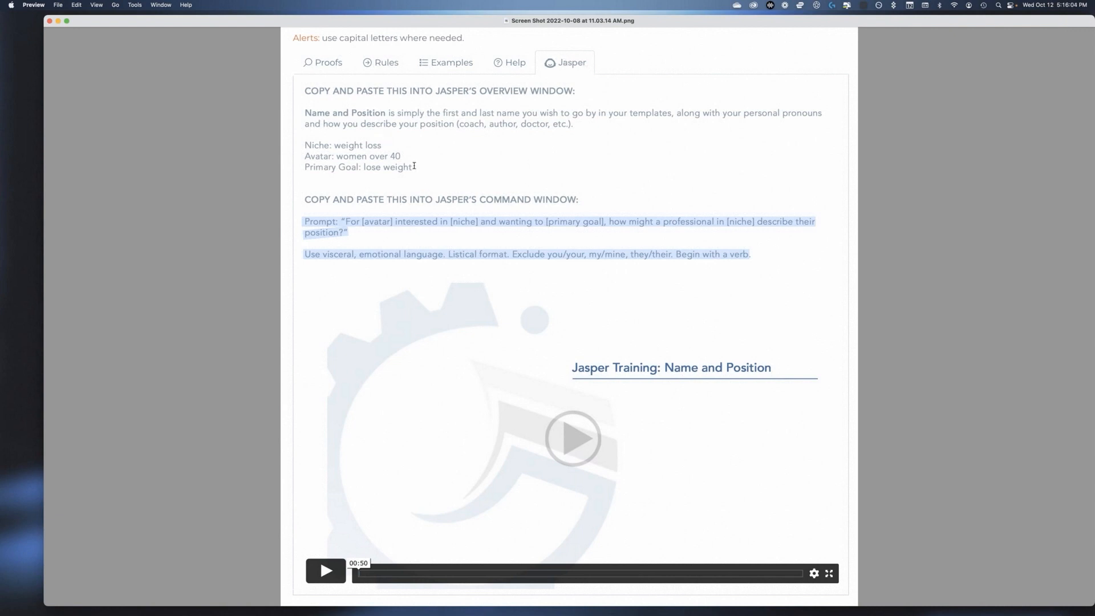
left_click_drag(335, 144, 405, 166)
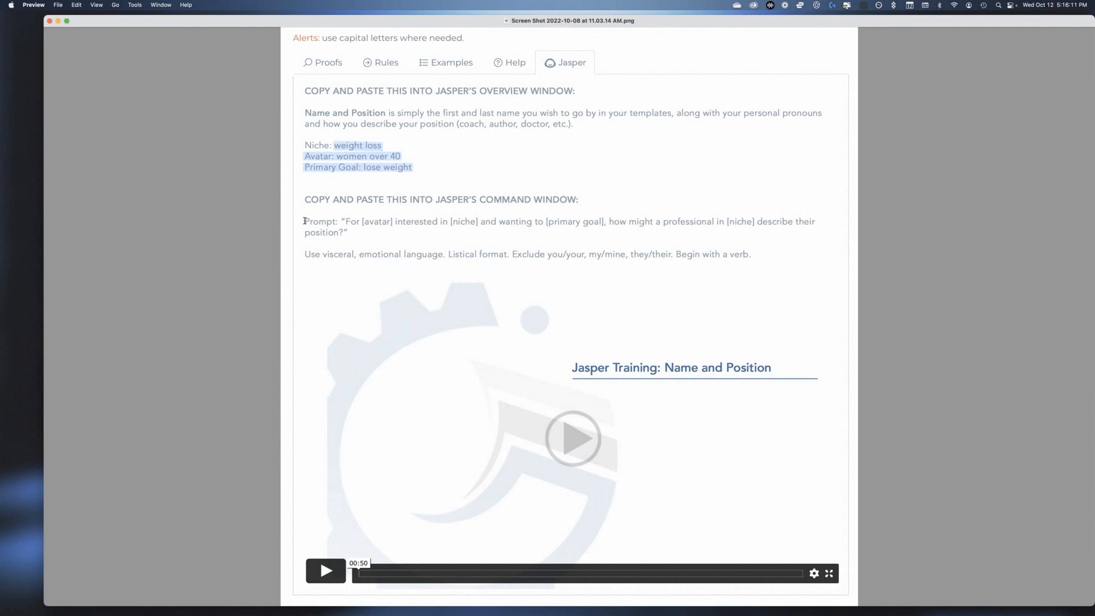
left_click_drag(359, 228, 765, 278)
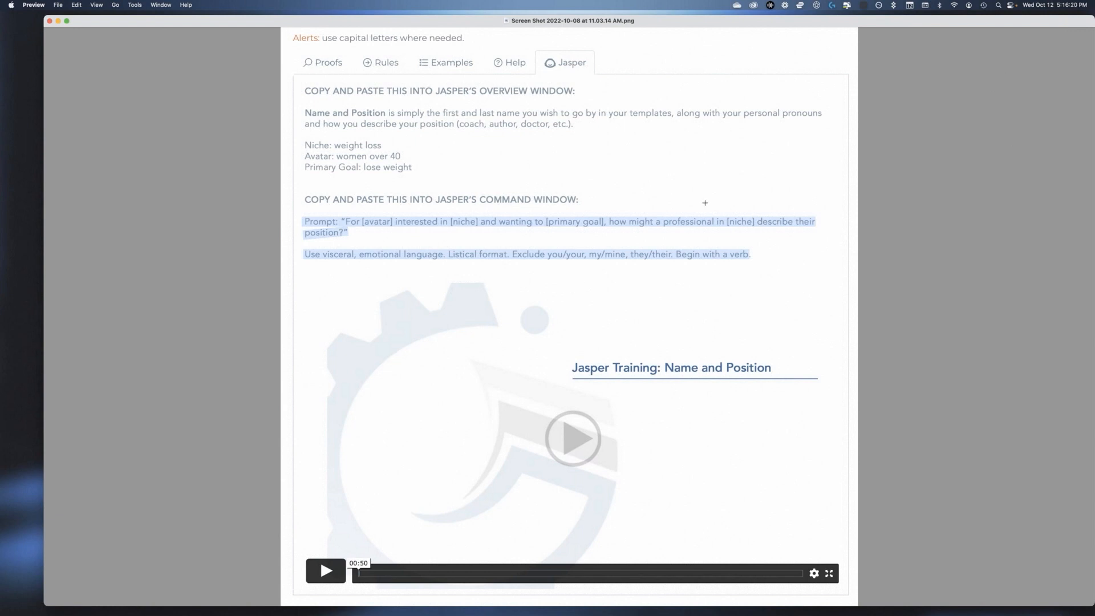
Step: Switch back to CopyPro and start adding templates to the Jasper Demo project
key("super+Tab")
key("super+Tab")
key("super+Tab")
key("super+Tab")
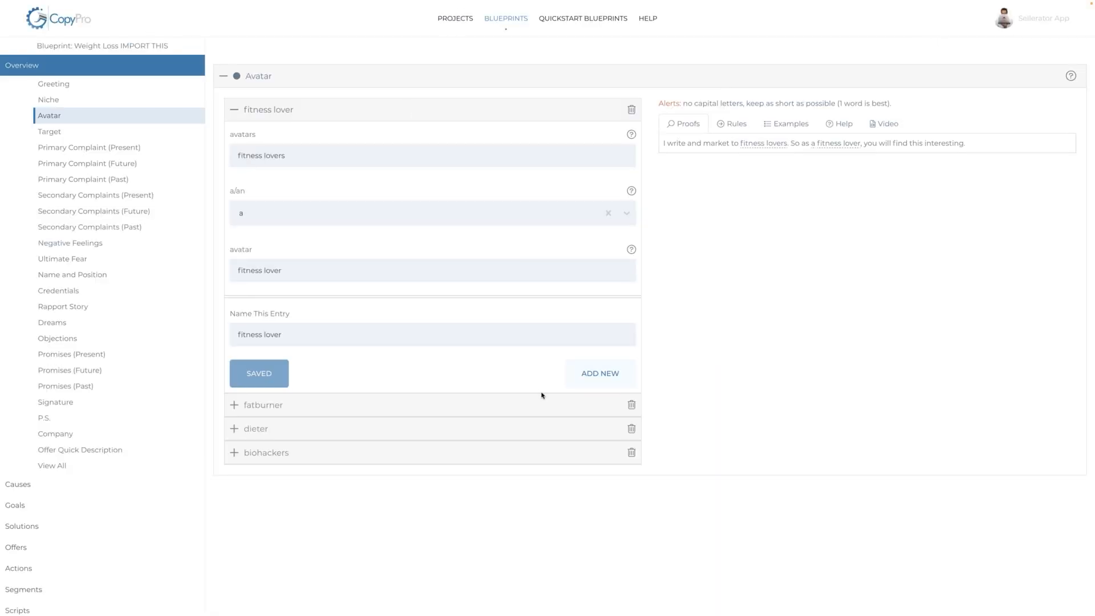
left_click(441, 19)
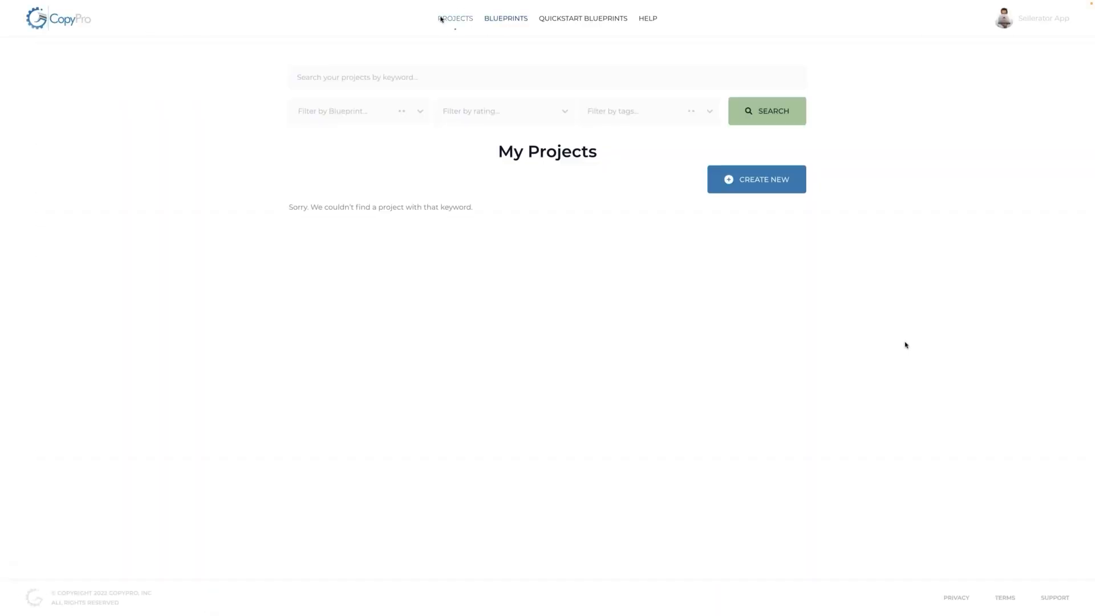
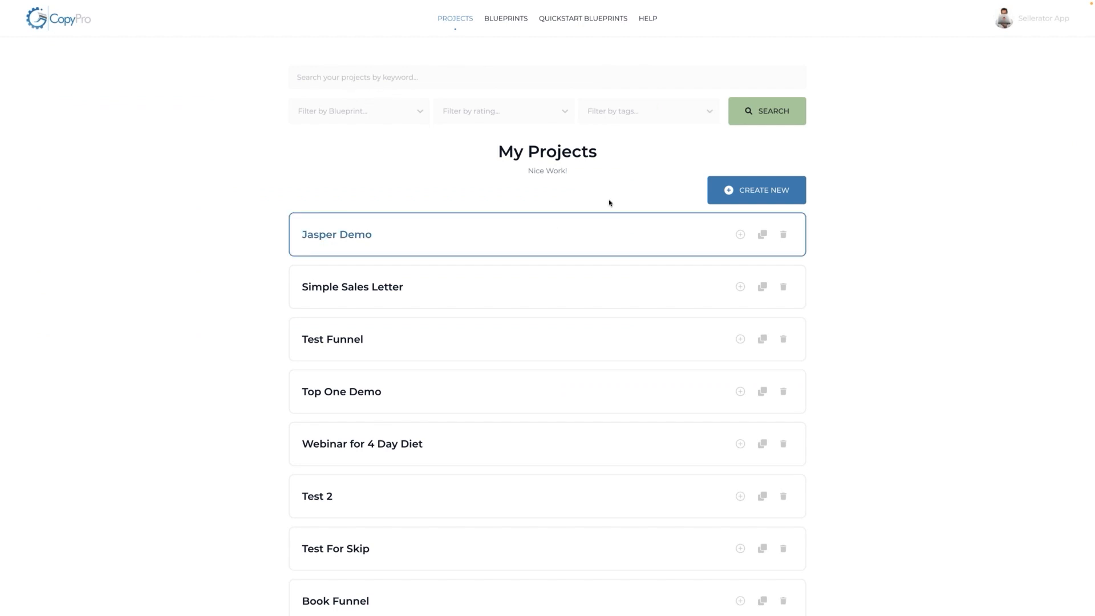
left_click(740, 234)
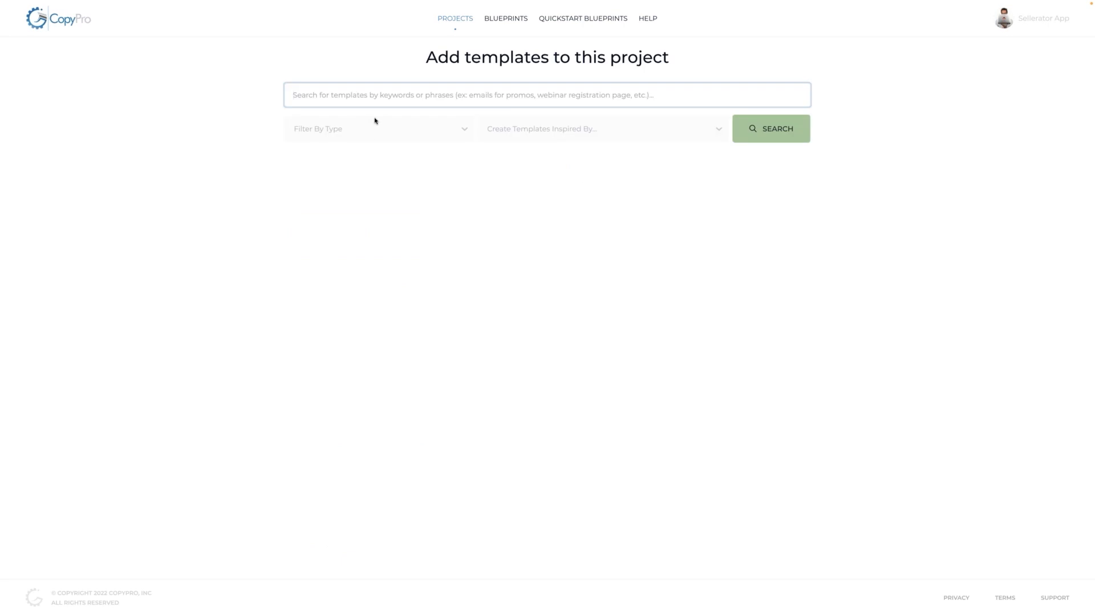
Step: Search the templates for "subject lines" and filter them by the Subject Lines type
type("sug")
key("BackSpace")
type("bject lines")
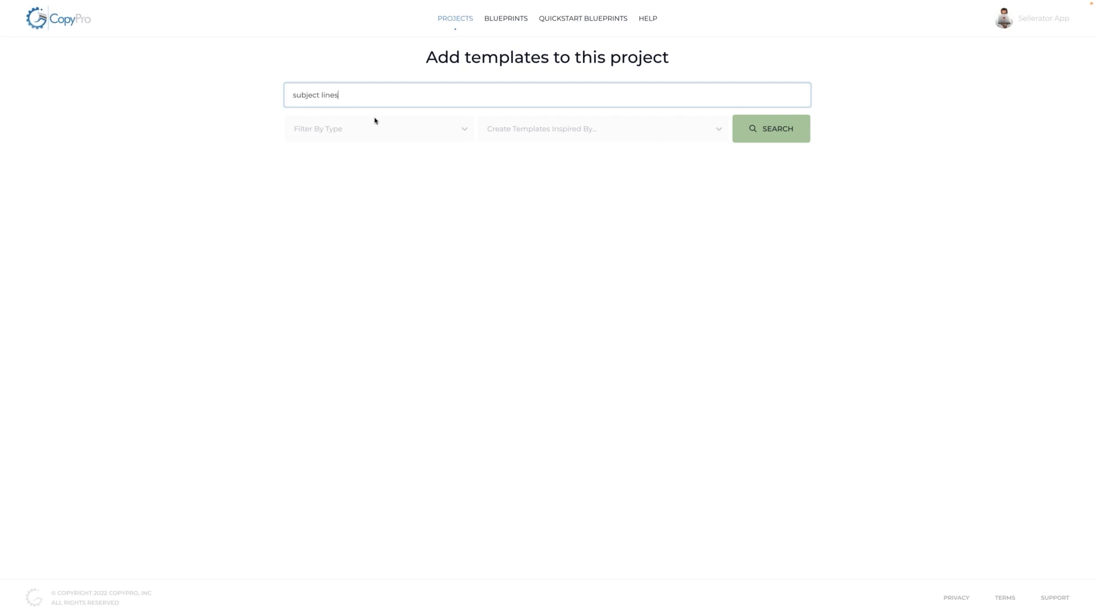
key("Return")
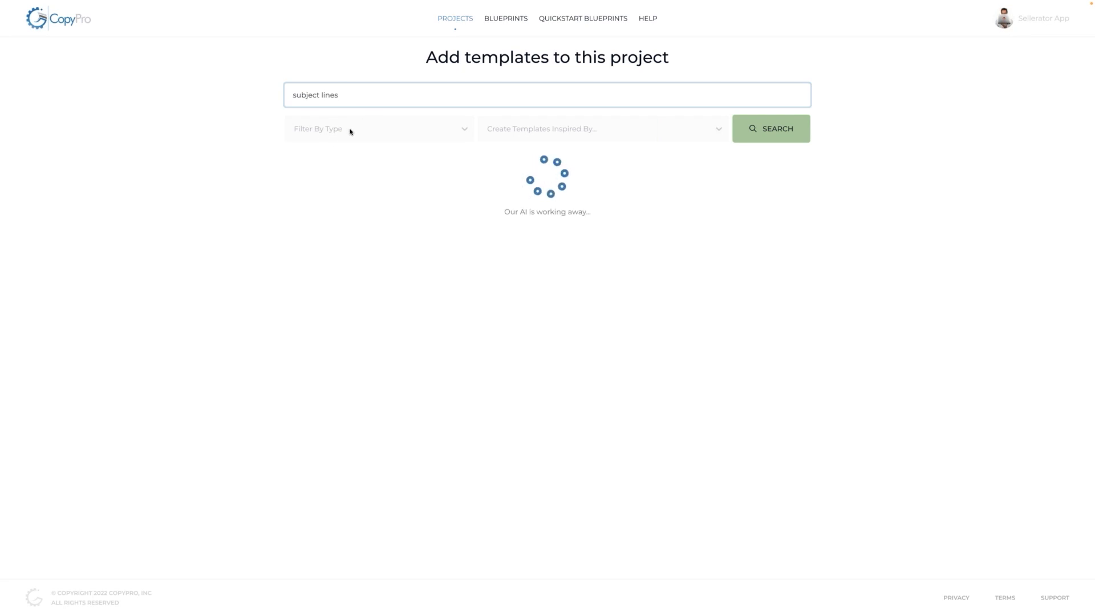
left_click(350, 132)
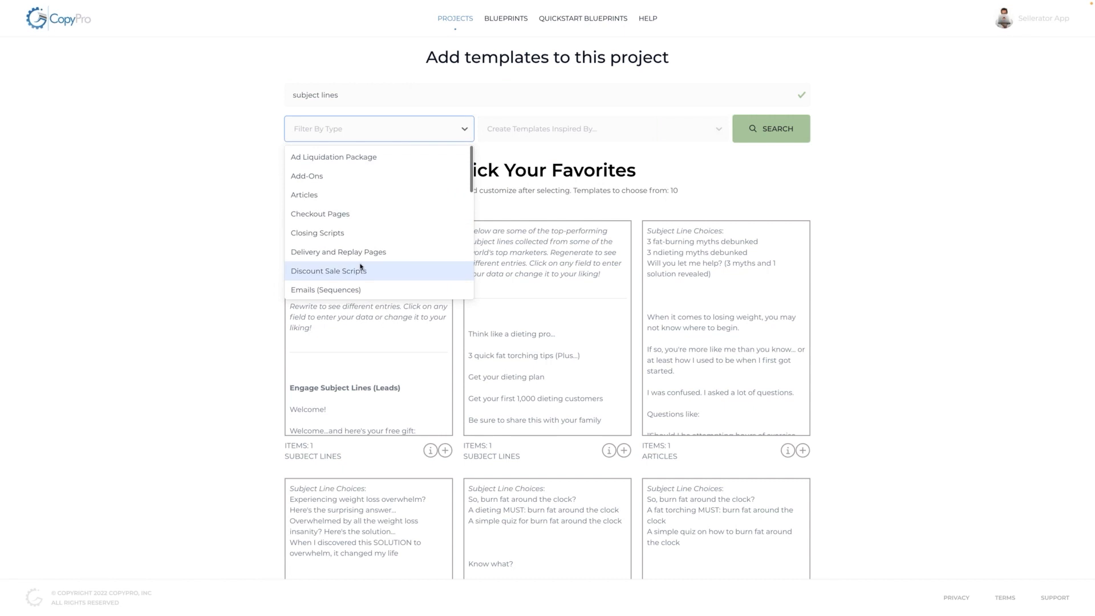
scroll(356, 262, "down", 5)
scroll(353, 254, "down", 2)
left_click(330, 174)
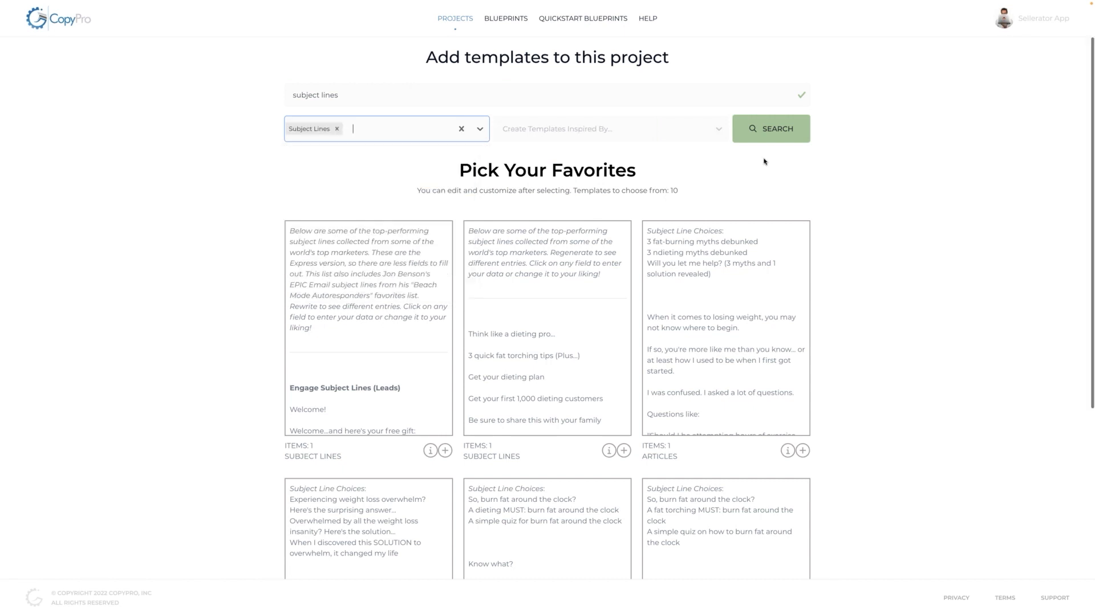
left_click(777, 130)
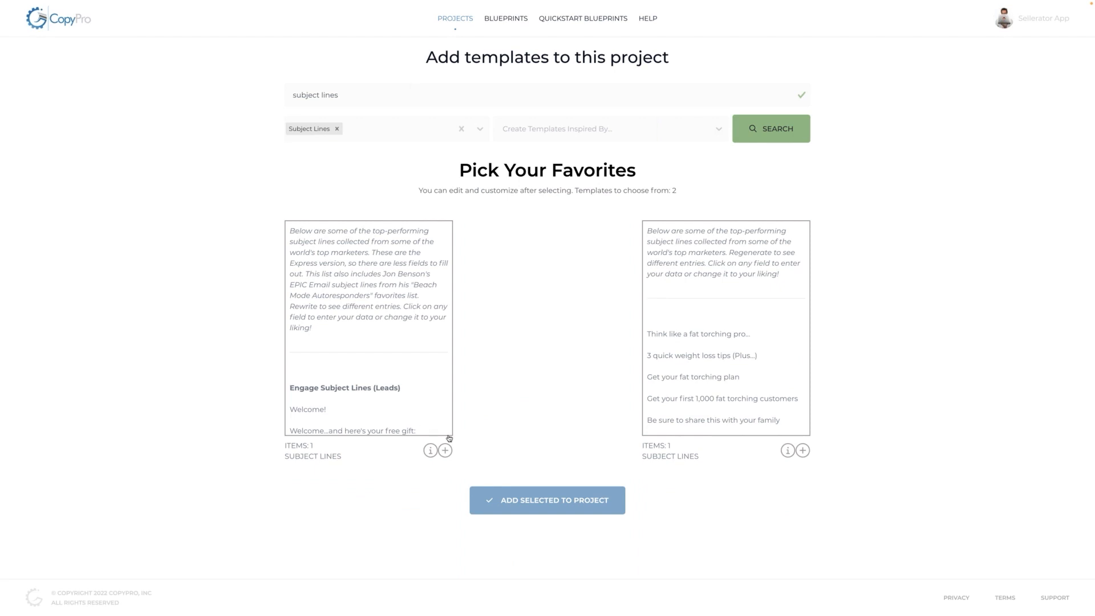
Step: Review the details of The Subject Line Goldmine (Express + EPIC Email) and add that template to the project
left_click(431, 452)
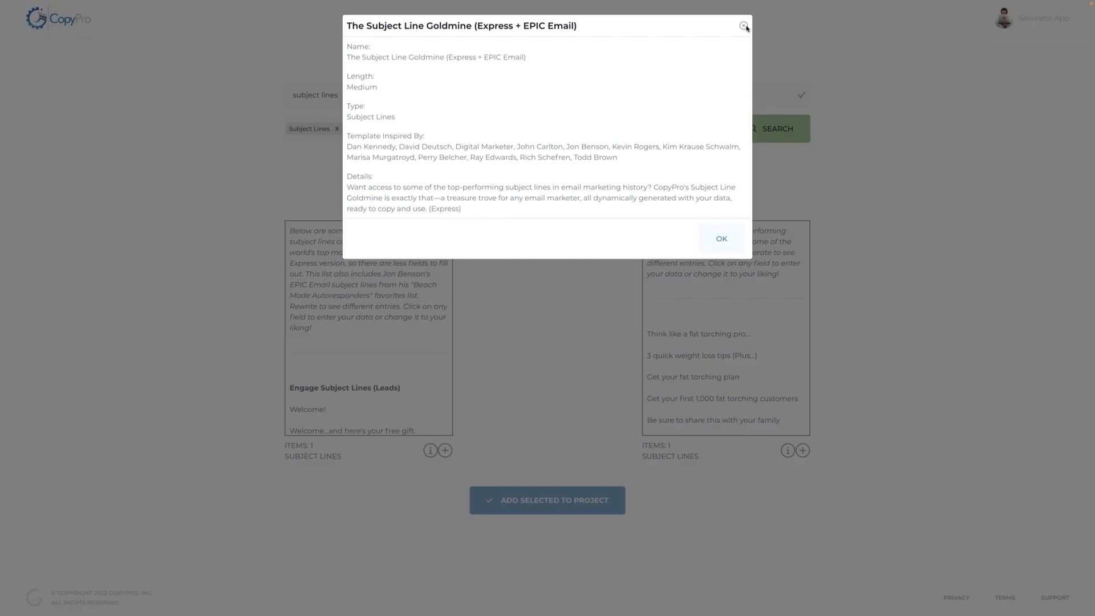
left_click(743, 26)
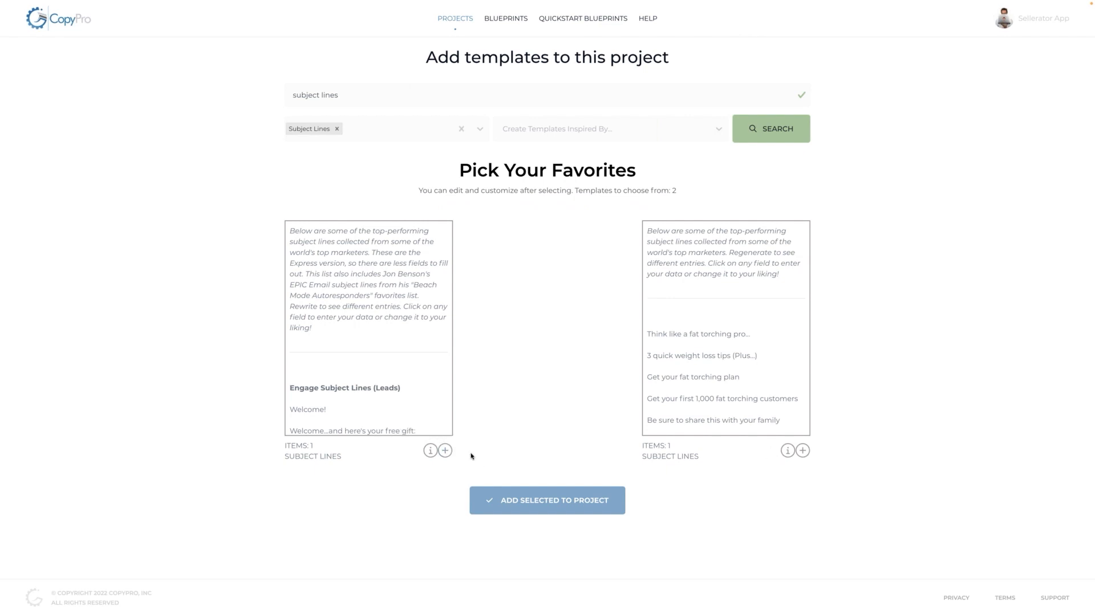
left_click(444, 451)
left_click(562, 500)
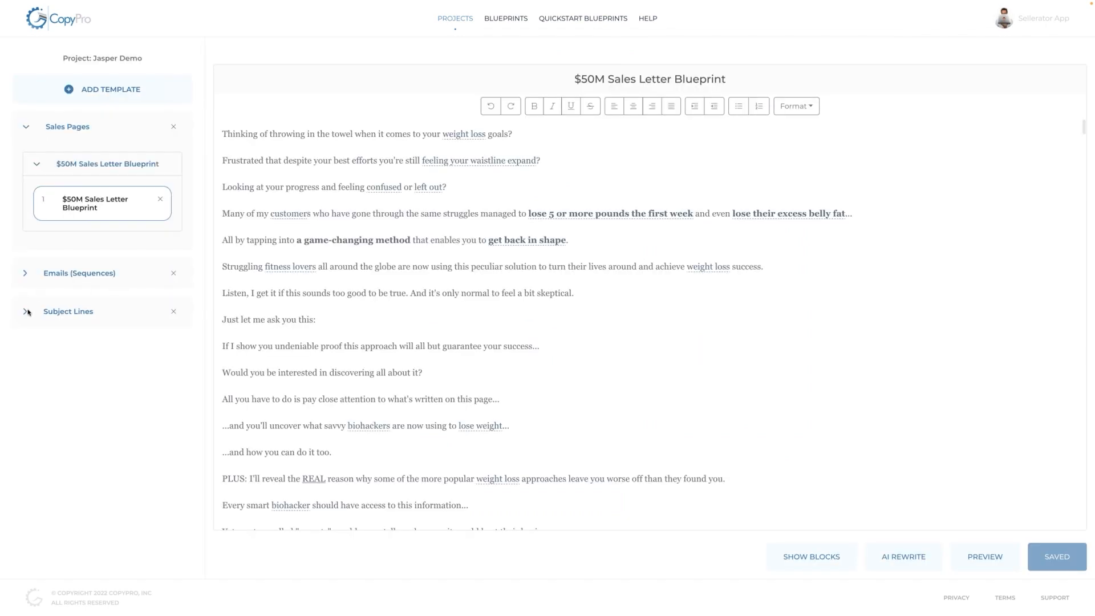
Step: Open The Subject Line Goldmine (Express + EPIC Email) in the project and look over its Engage and Promote subject lines
left_click(24, 312)
left_click(106, 406)
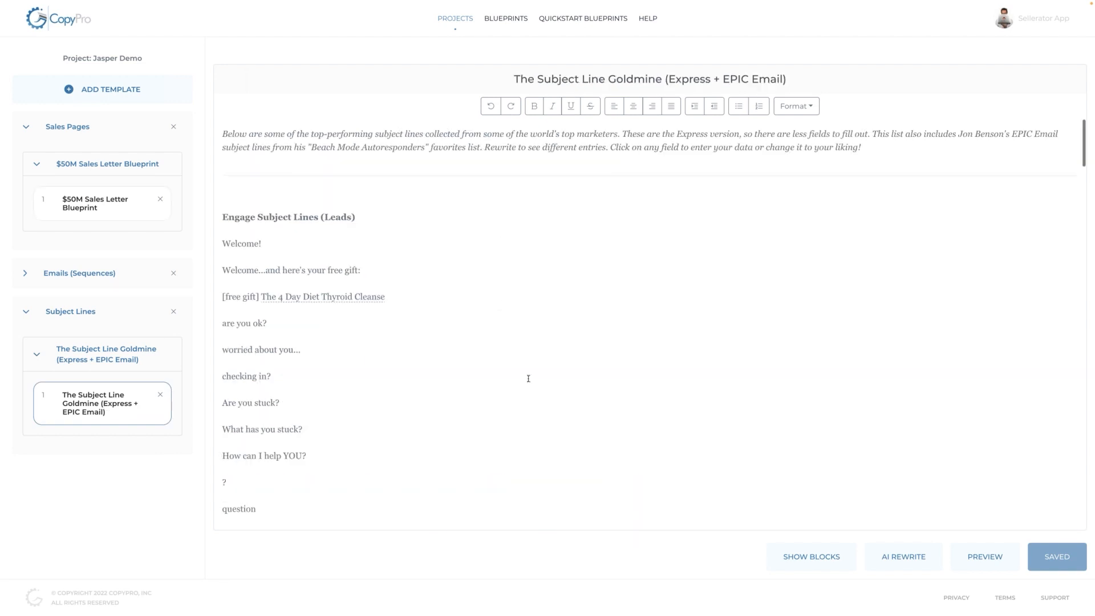
scroll(498, 304, "down", 8)
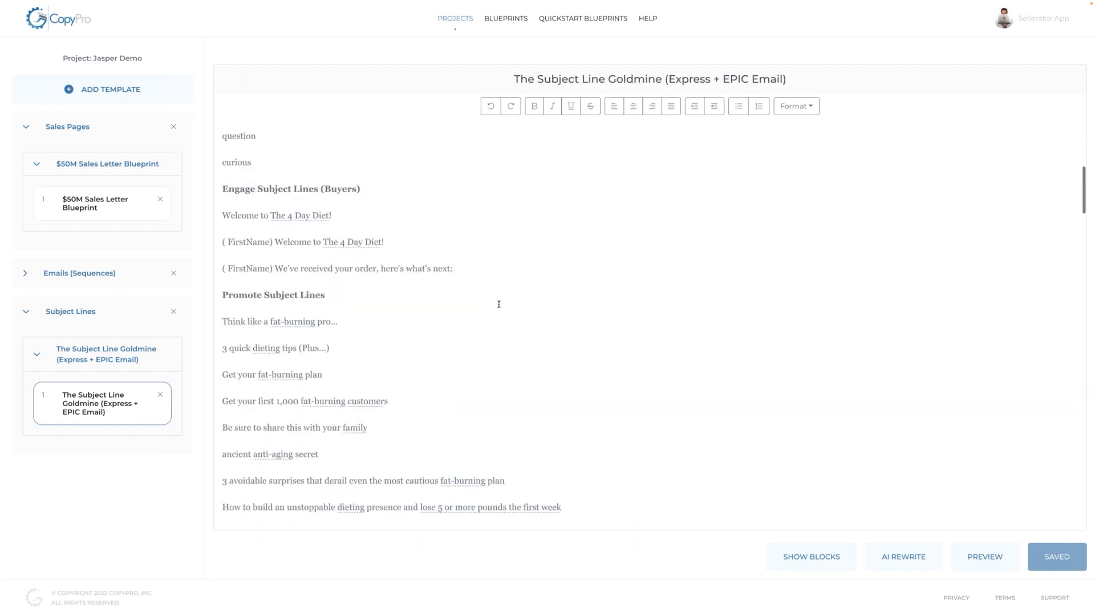
scroll(498, 304, "down", 3)
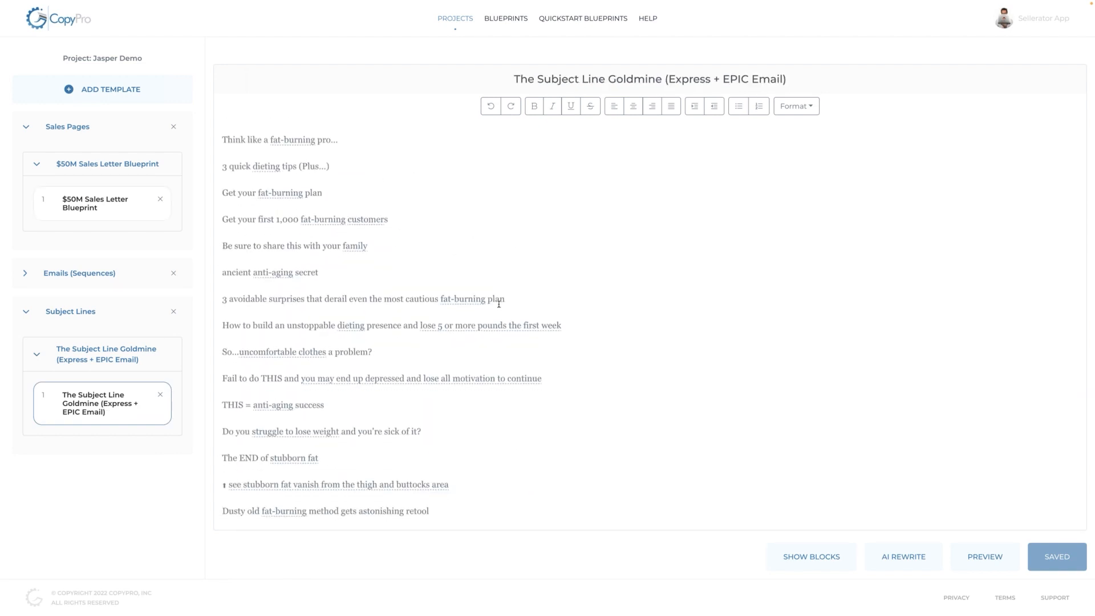
scroll(498, 304, "down", 2)
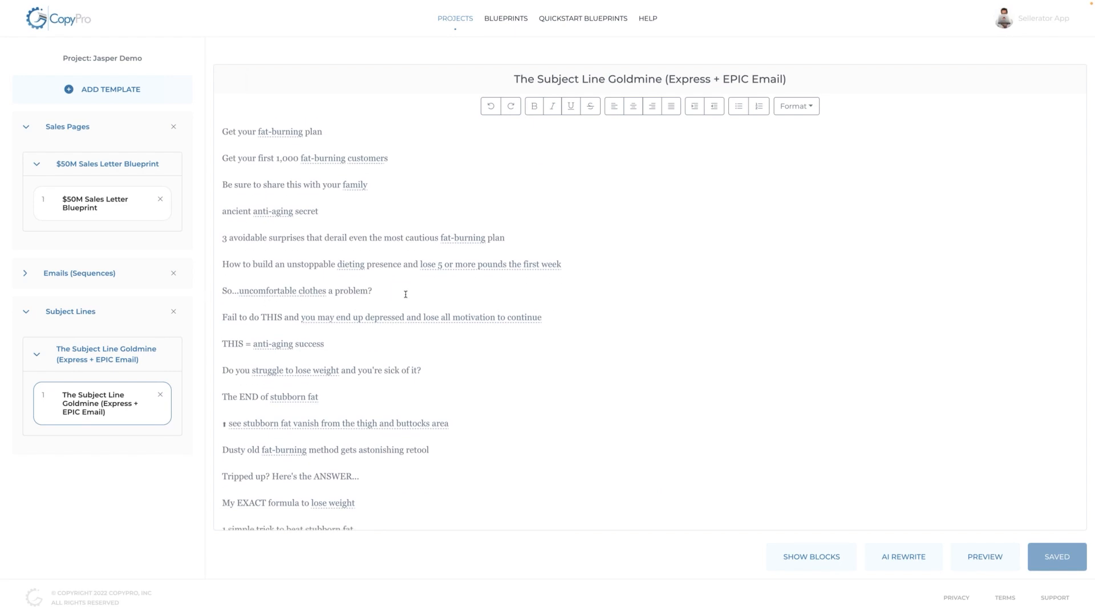
scroll(394, 288, "up", 1)
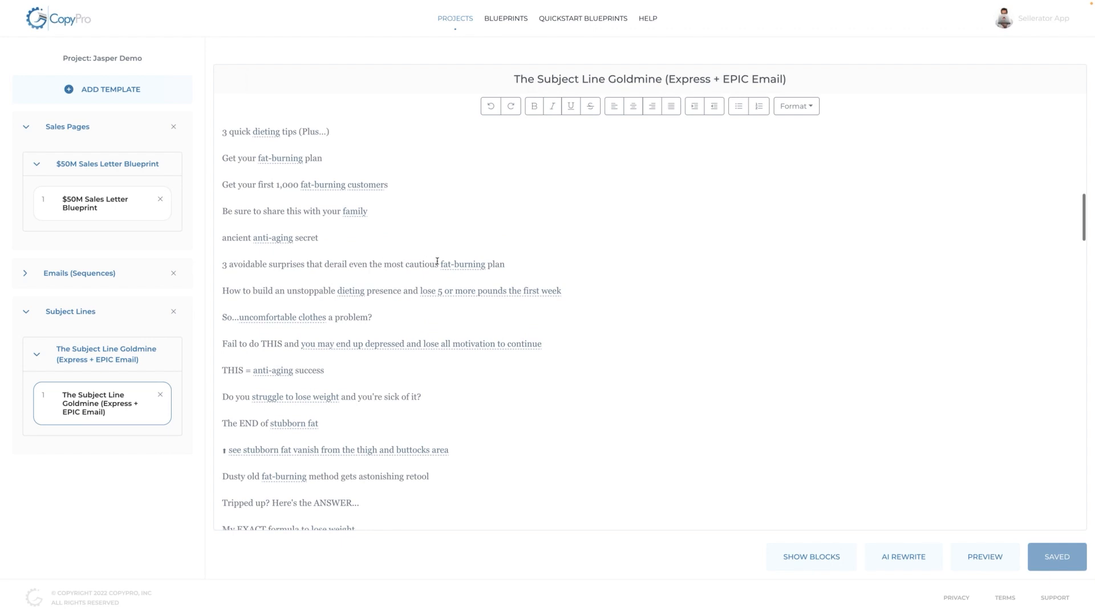
scroll(447, 272, "down", 2)
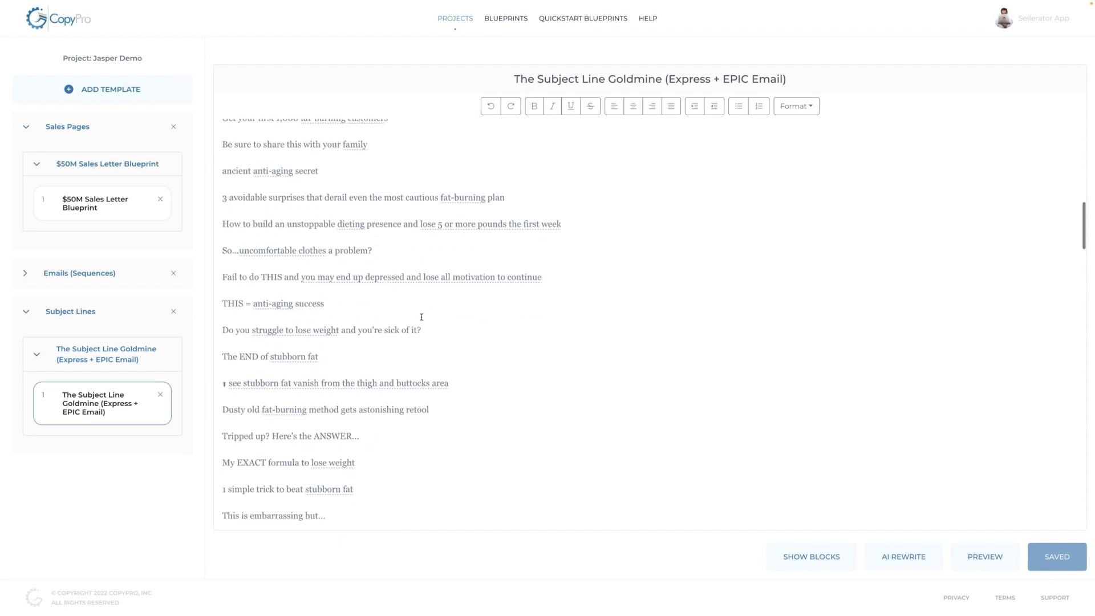
Step: Replace "struggle to lose weight" with "try to lose belly fat" in the "Do you… and you're sick of it?" subject line
left_click_drag(425, 330, 296, 331)
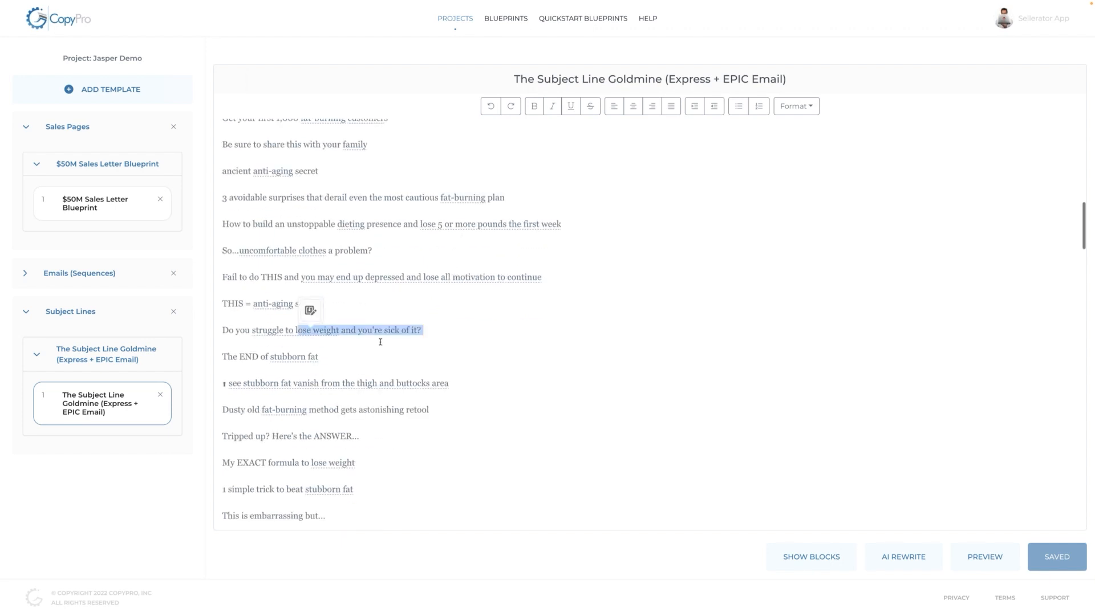
scroll(381, 341, "down", 1)
left_click(277, 291)
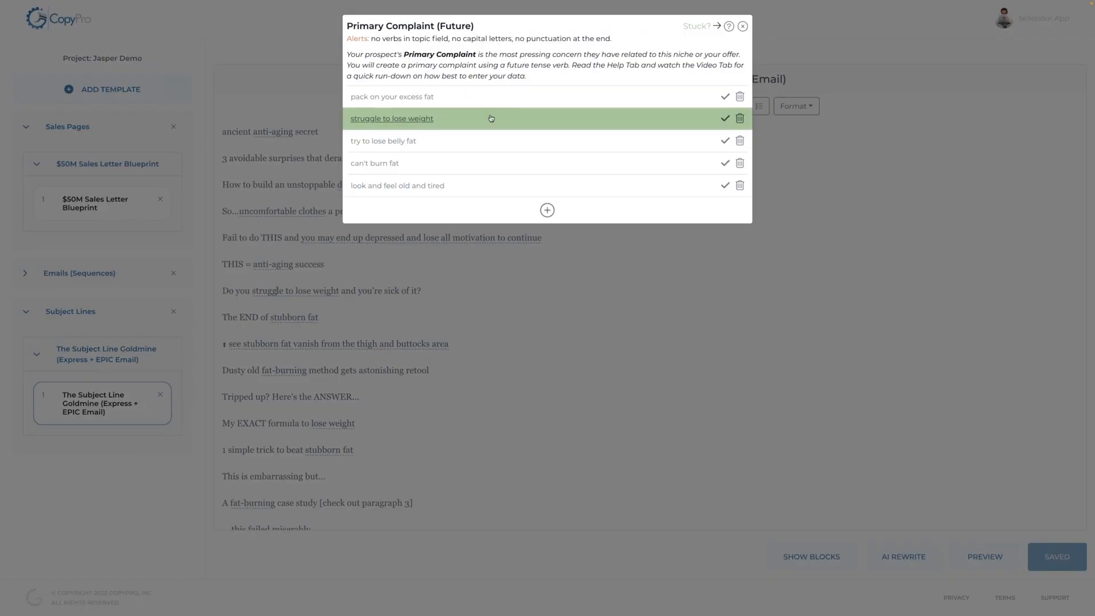
left_click(725, 141)
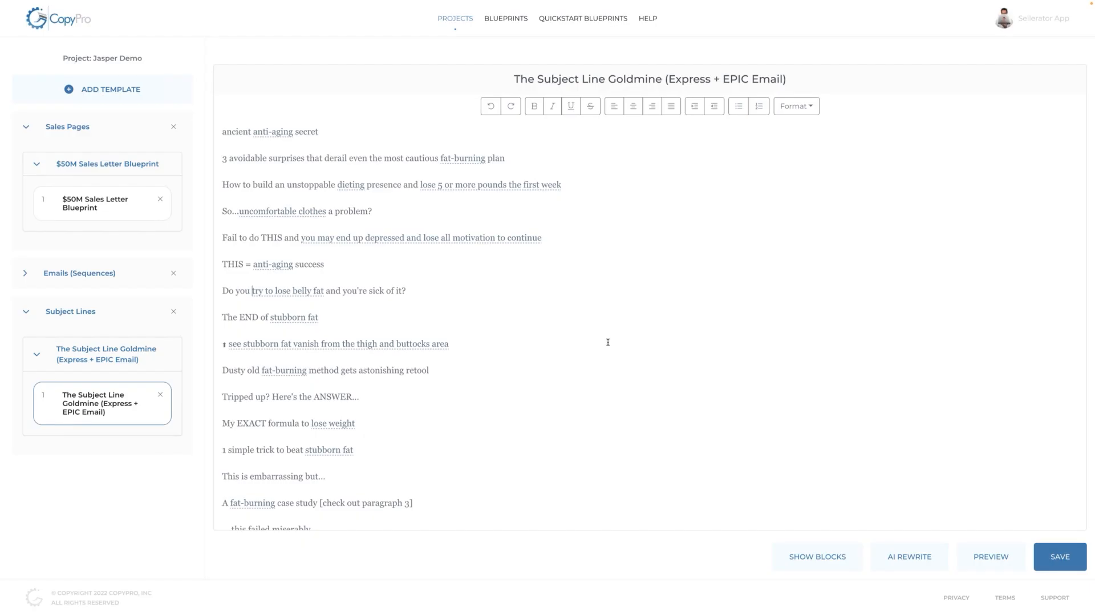
Step: Check the alternatives for "stubborn fat" and look through the remaining Promote subject lines down to the Inspire section
left_click(295, 318)
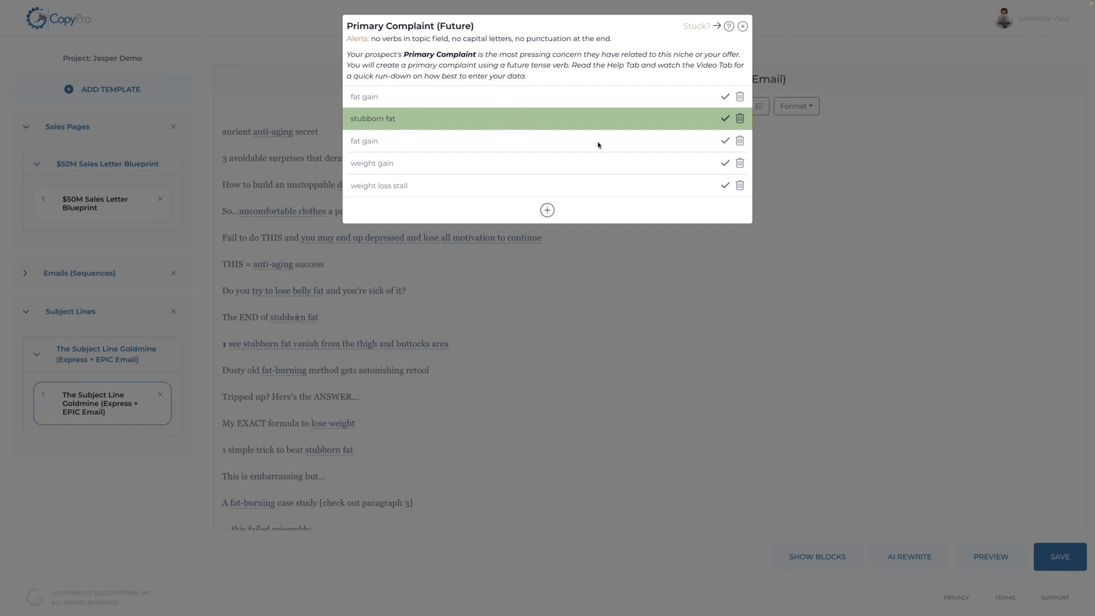
left_click(742, 27)
scroll(540, 371, "down", 3)
scroll(539, 372, "down", 2)
scroll(539, 372, "down", 4)
scroll(540, 372, "down", 3)
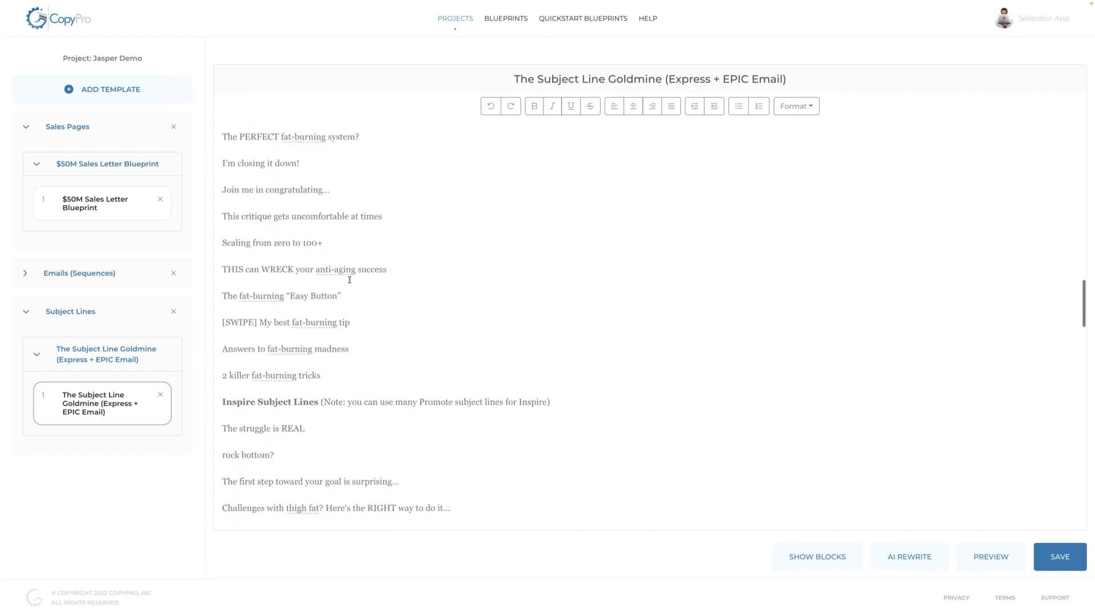
Step: Check the alternatives for "anti-aging" in the "THIS can WRECK your…" line and look through the Inspire subject lines into the Consume section
left_click(342, 269)
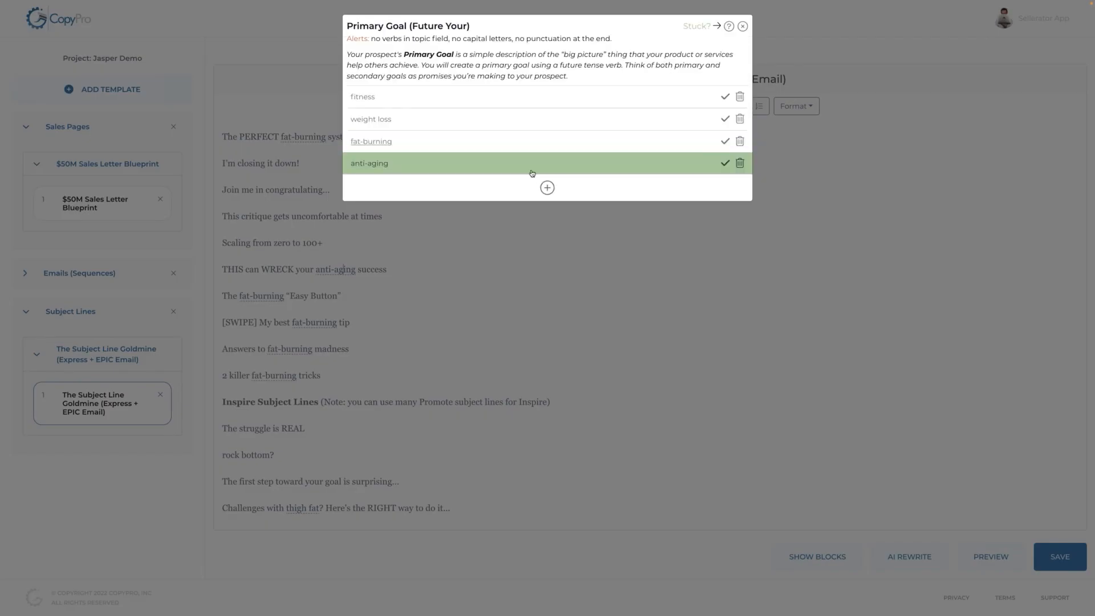
left_click(743, 27)
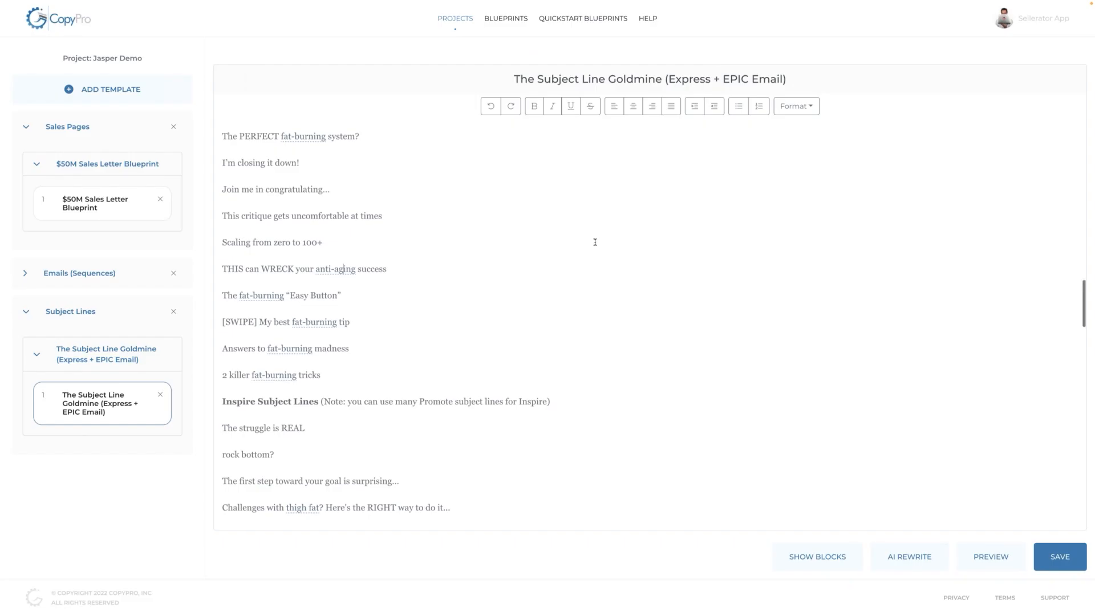
scroll(595, 242, "down", 3)
scroll(594, 241, "down", 5)
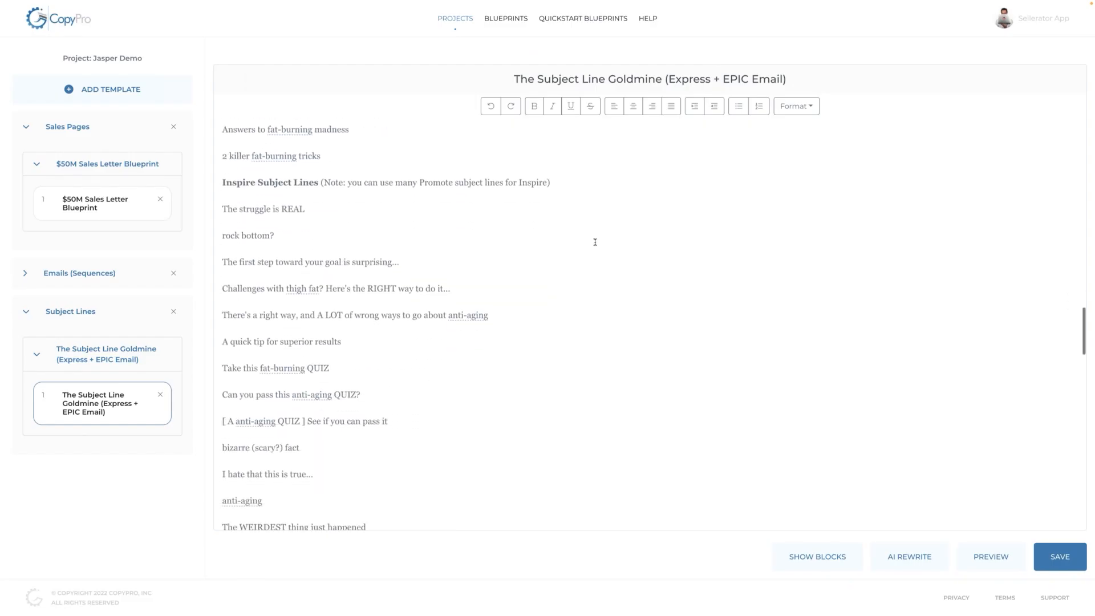
scroll(595, 241, "down", 5)
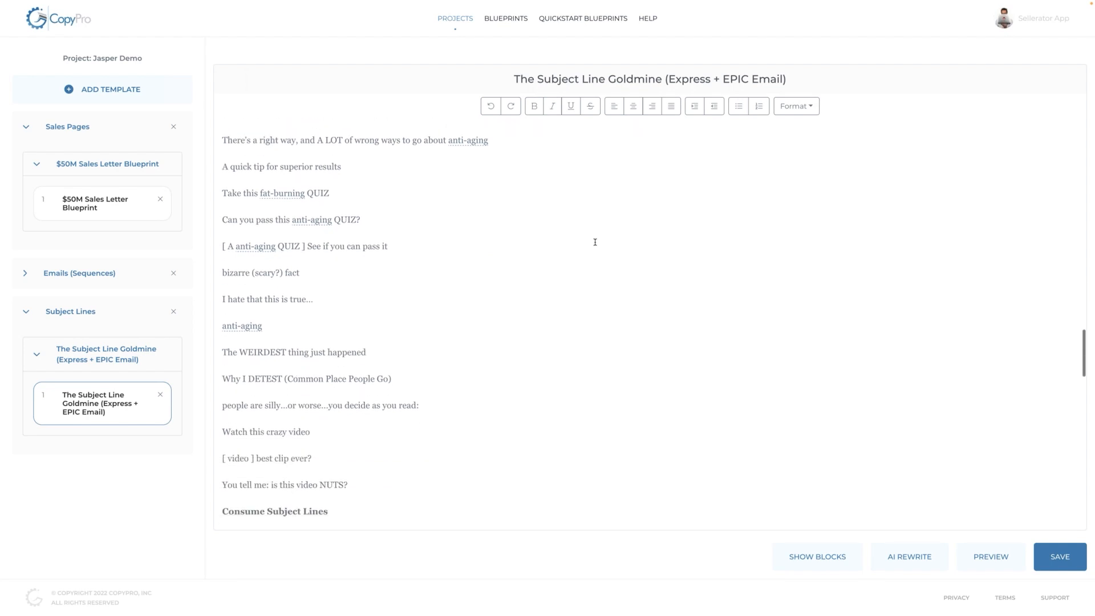
scroll(595, 242, "down", 4)
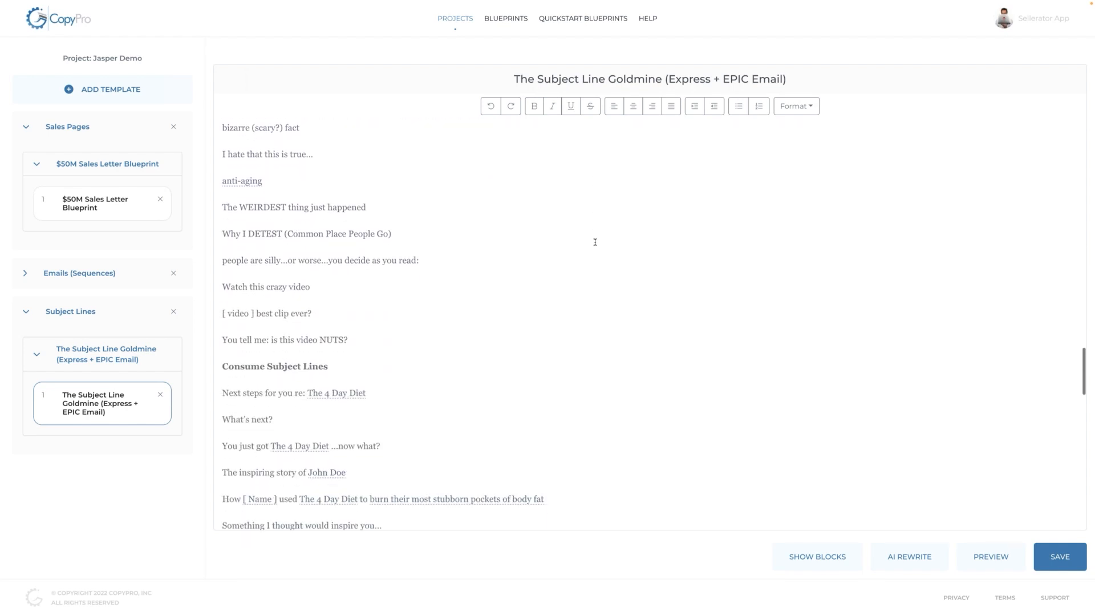
scroll(595, 242, "down", 4)
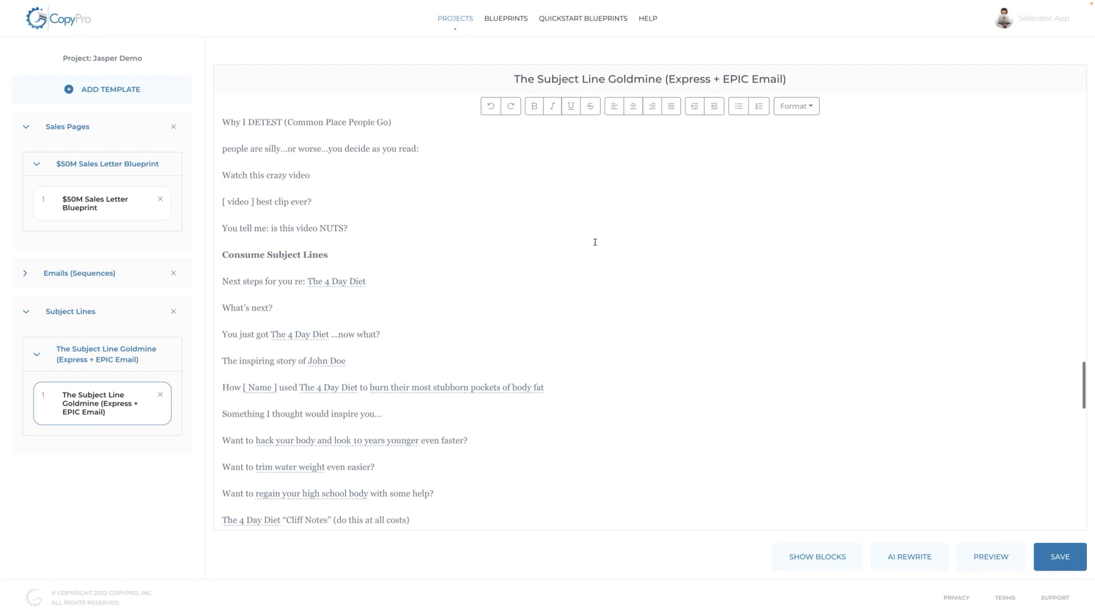
Step: Fill the [ Name ] field in the "used The 4 Day Diet" subject line with the saved case study name and save the template
left_click(265, 330)
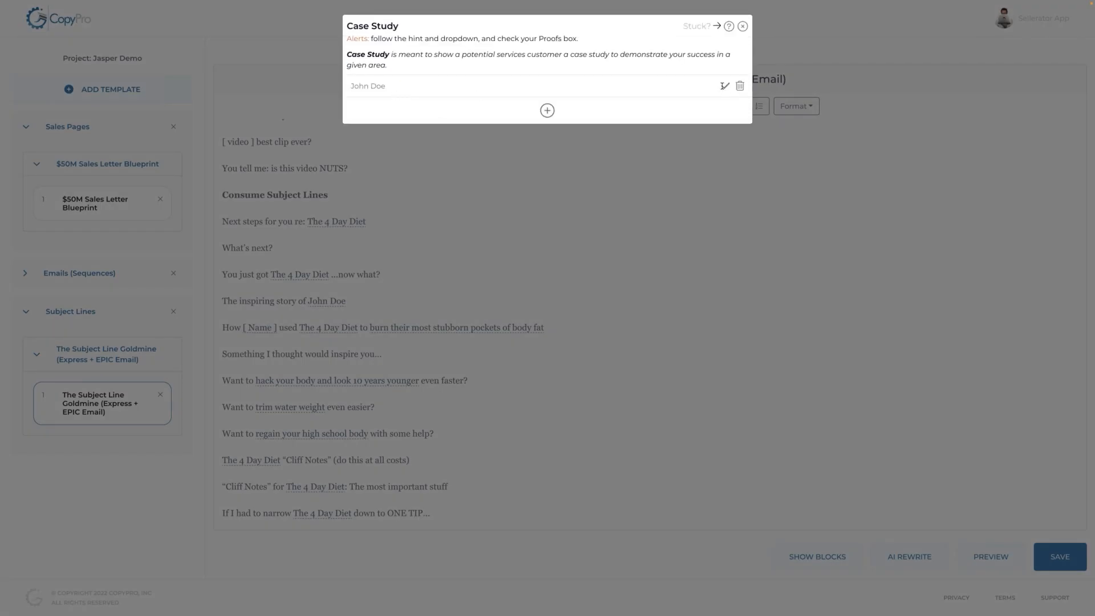
left_click(725, 86)
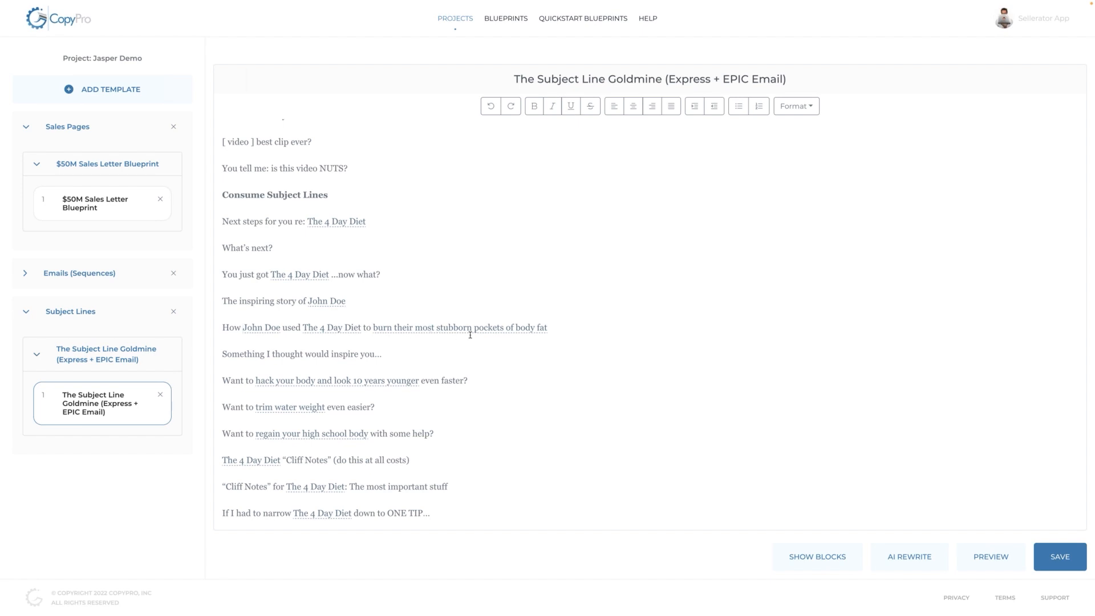
scroll(551, 346, "down", 2)
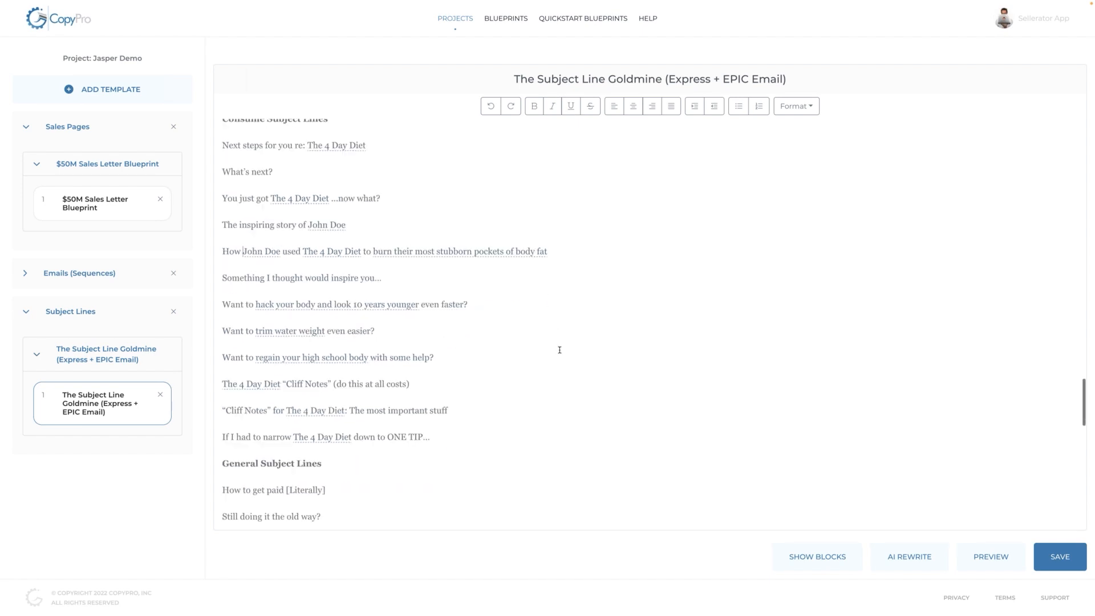
scroll(559, 349, "down", 3)
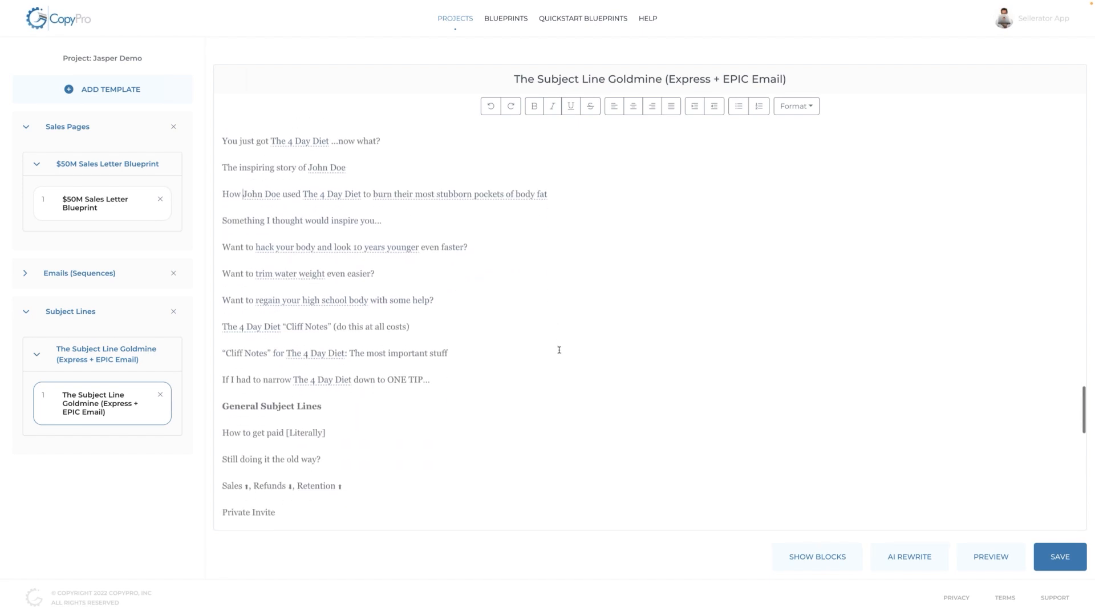
scroll(559, 349, "up", 20)
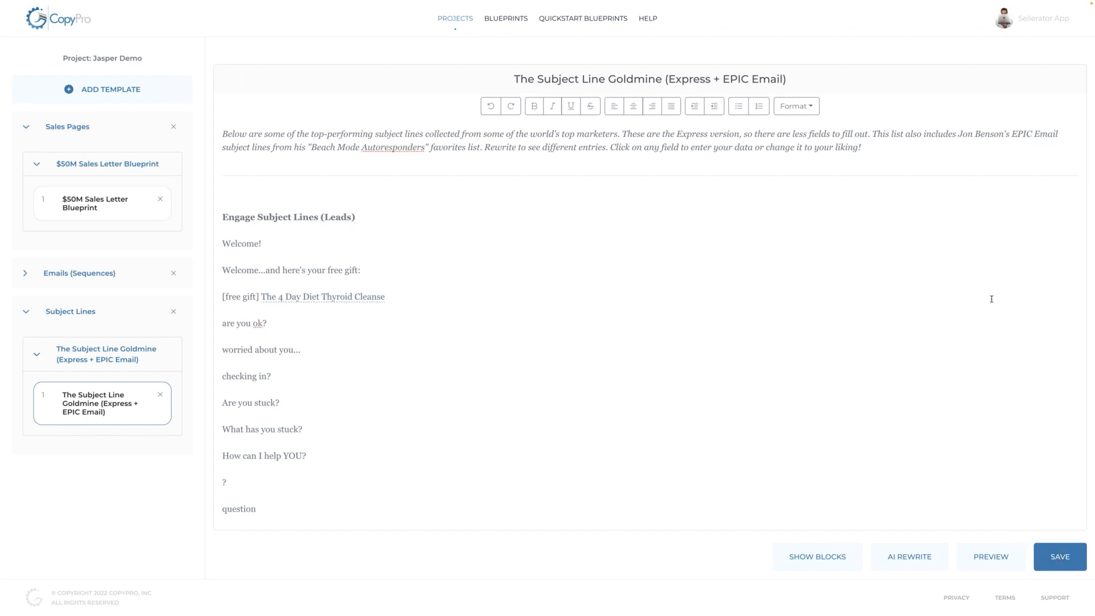
left_click(1058, 556)
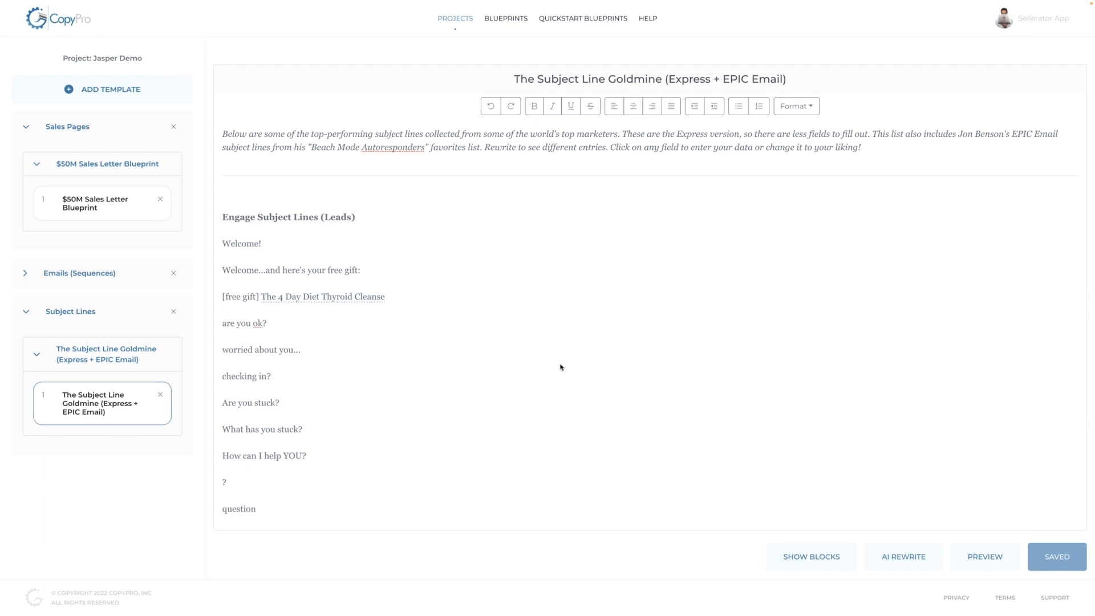
Step: Start adding another template to the project and search for templates inspired by Perry Belcher
left_click(111, 91)
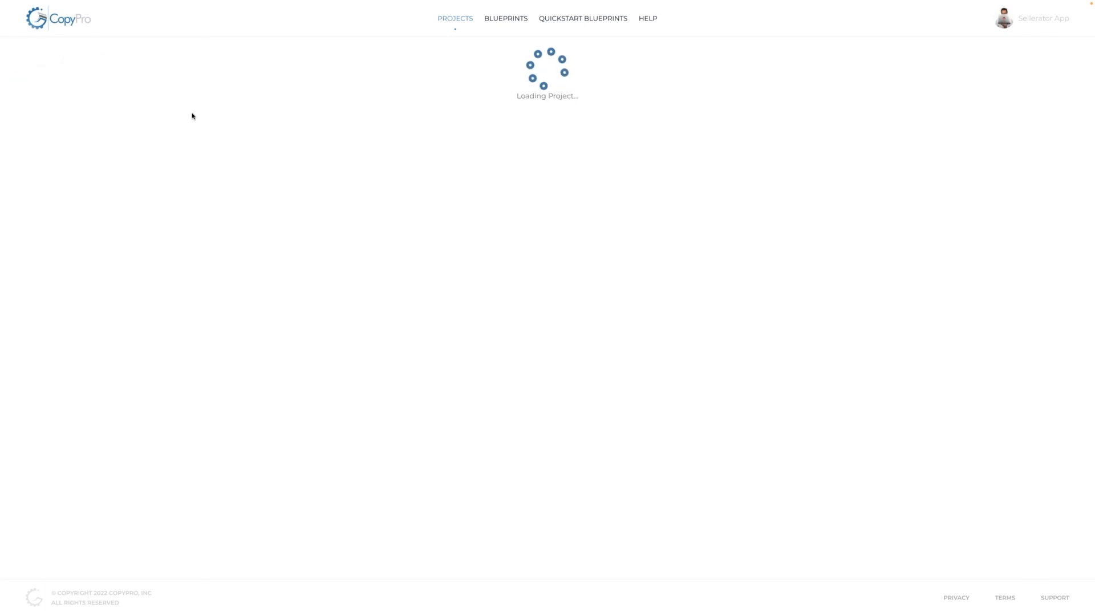
left_click(619, 129)
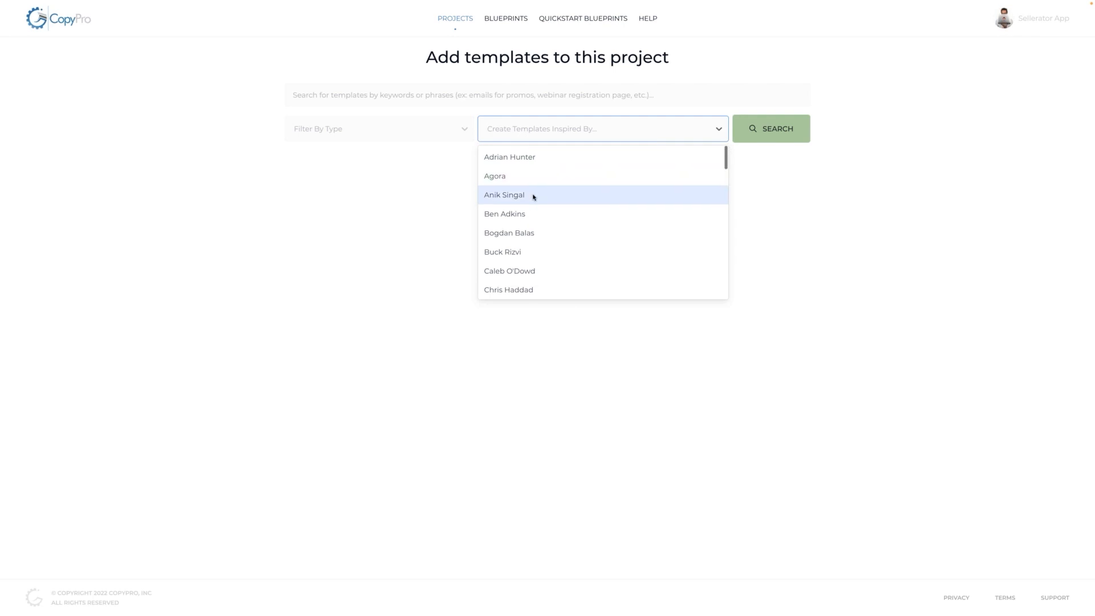
scroll(539, 231, "down", 3)
scroll(538, 238, "down", 5)
scroll(538, 239, "down", 6)
scroll(539, 238, "down", 5)
scroll(538, 238, "down", 4)
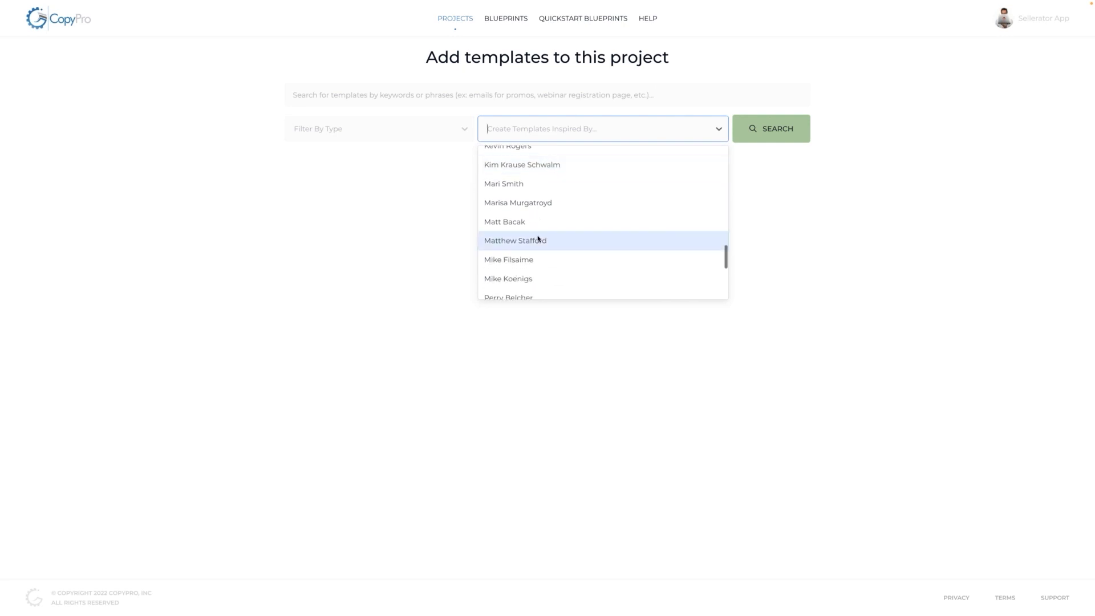
scroll(549, 218, "down", 3)
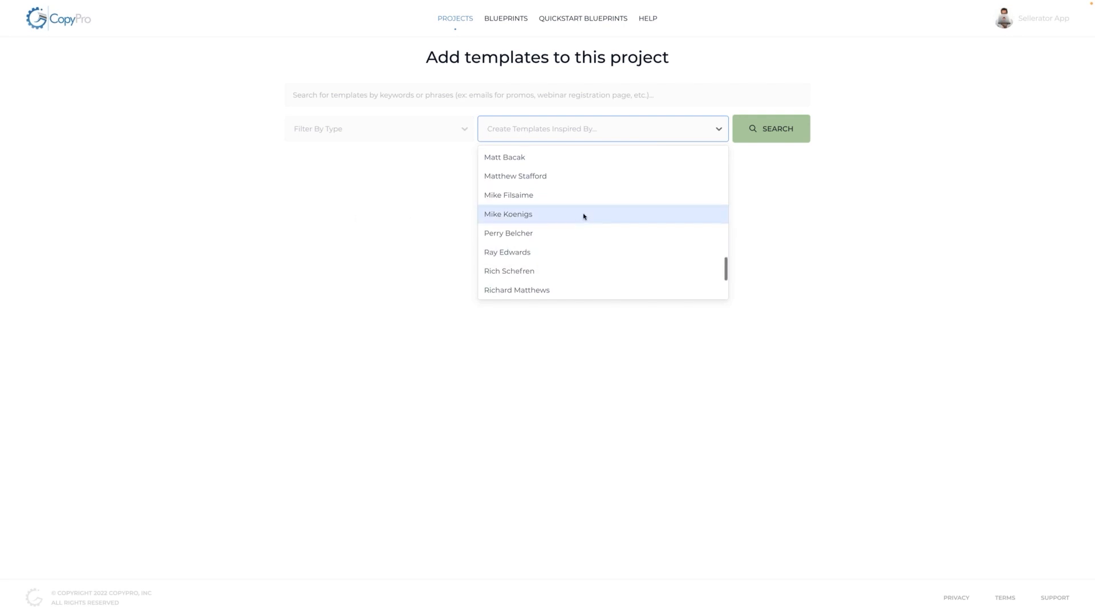
scroll(584, 216, "up", 2)
scroll(583, 215, "down", 4)
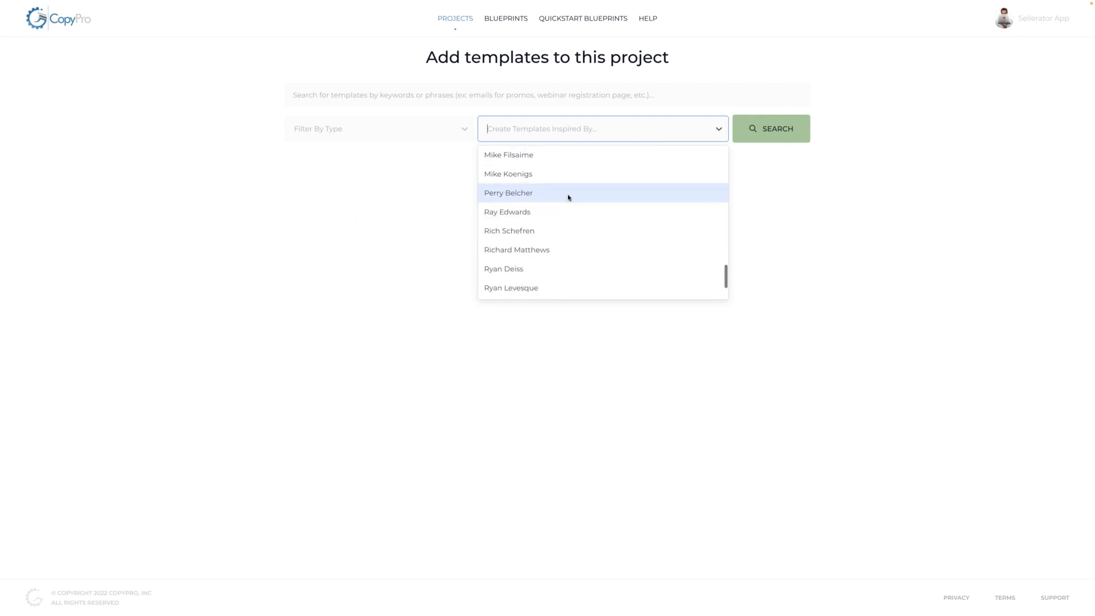
left_click(568, 197)
left_click(763, 135)
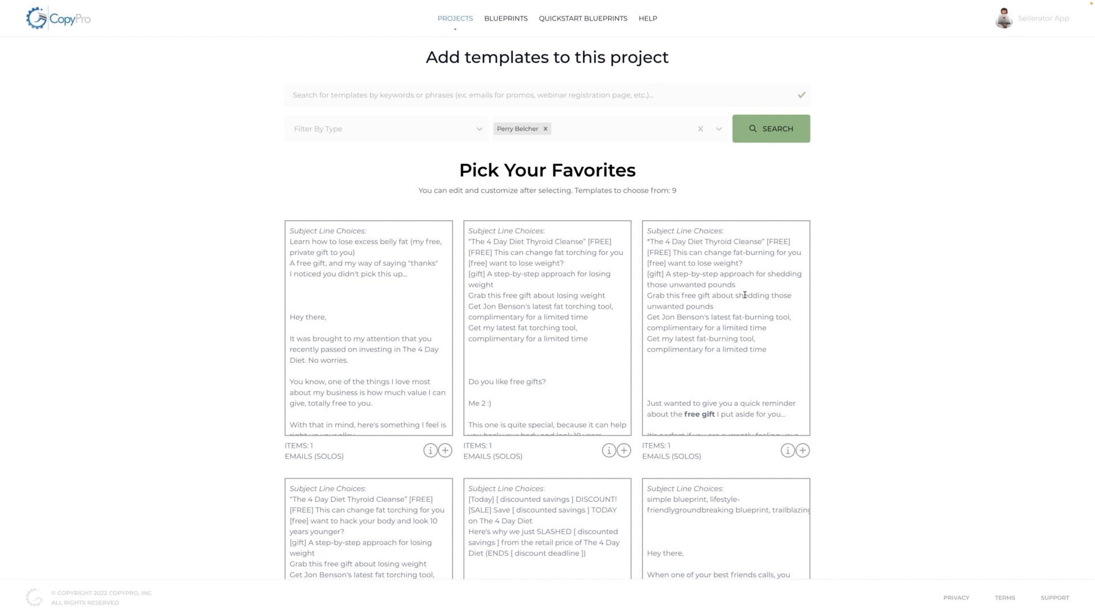
scroll(633, 122, "down", 1)
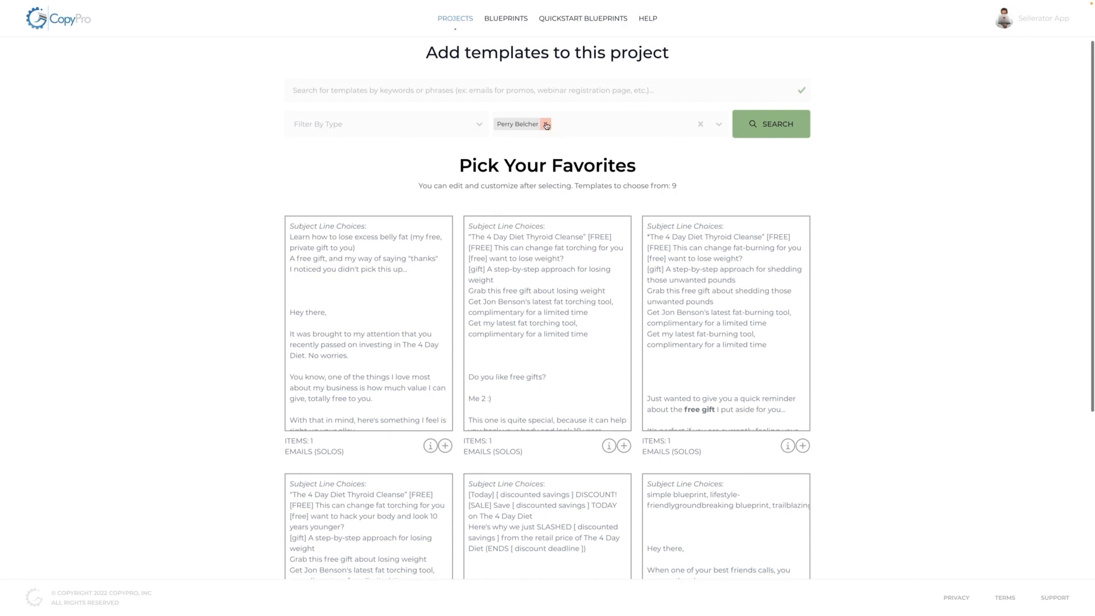
Step: Replace the inspired-by filter with Mari Smith and search the templates again
left_click(547, 126)
left_click(602, 132)
scroll(621, 151, "down", 3)
scroll(621, 151, "down", 8)
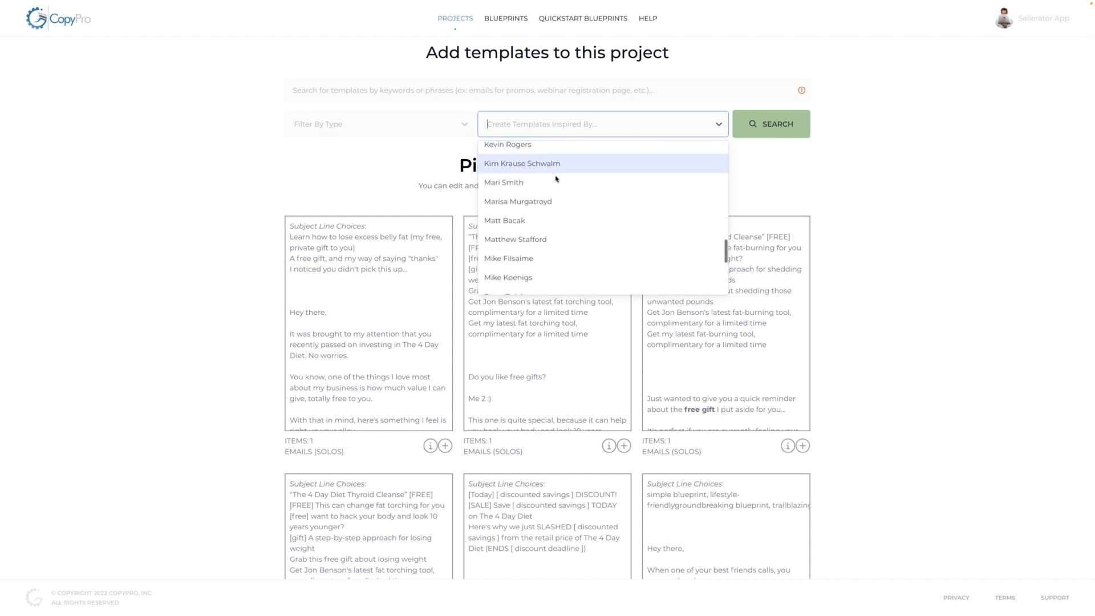
left_click(571, 180)
left_click(753, 135)
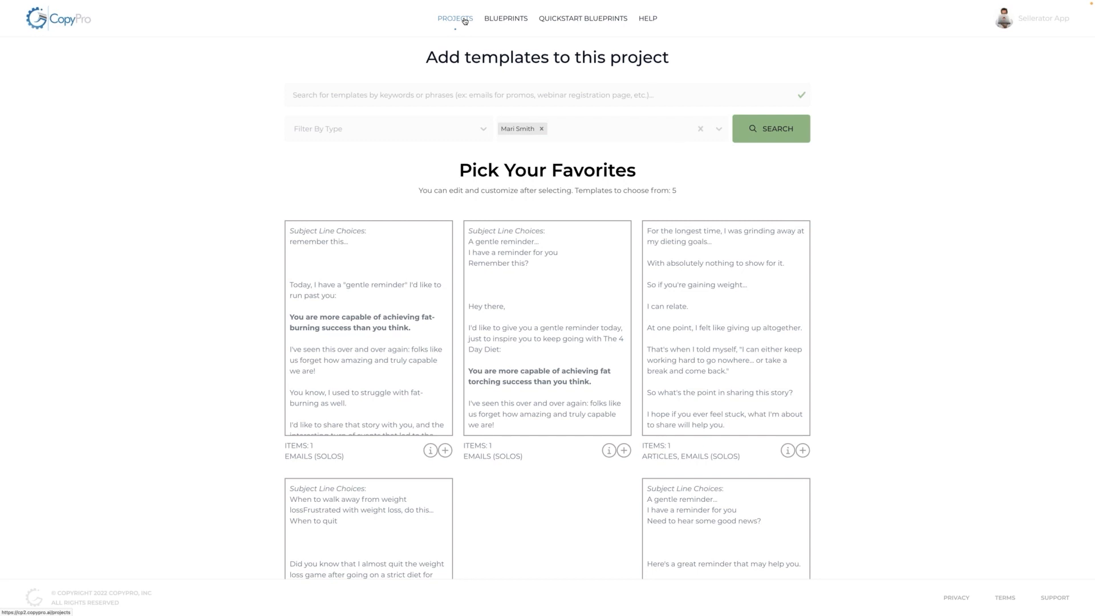
Step: Open the Blueprints page
left_click(485, 20)
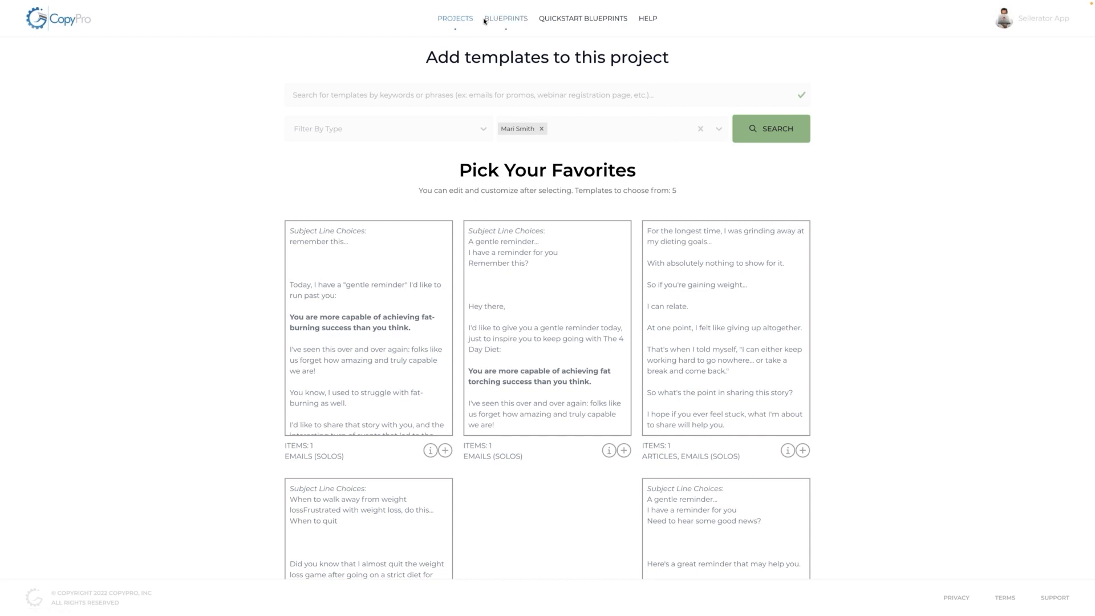